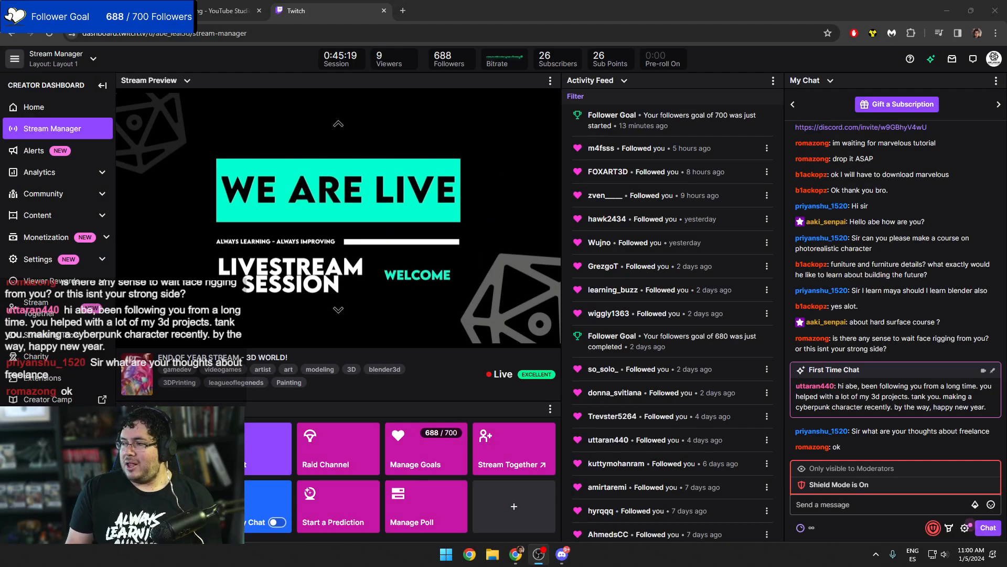
Move the stream dashboard window off the desktop and launch Maya 2024
{"action": "left_click_drag", "start_coordinate": [764, 12], "coordinate": [1006, 13]}
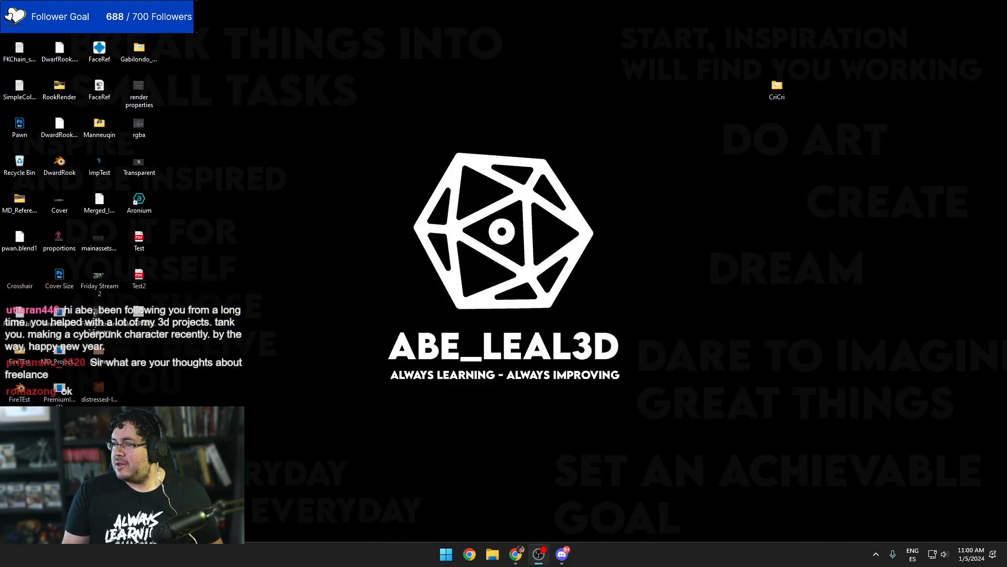
{"action": "left_click", "coordinate": [539, 554]}
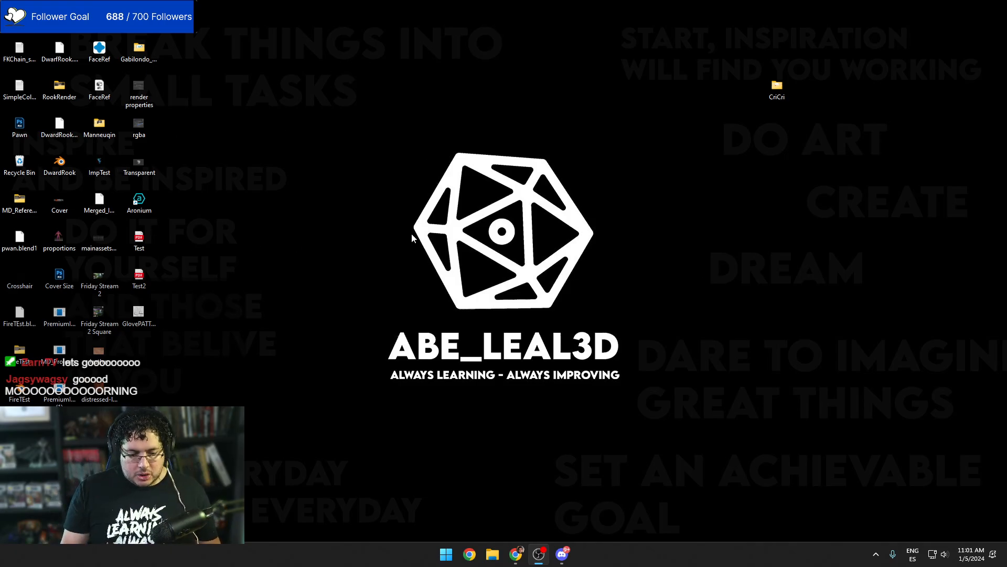
{"action": "key", "text": "super"}
{"action": "type", "text": "maya"}
{"action": "key", "text": "Return"}
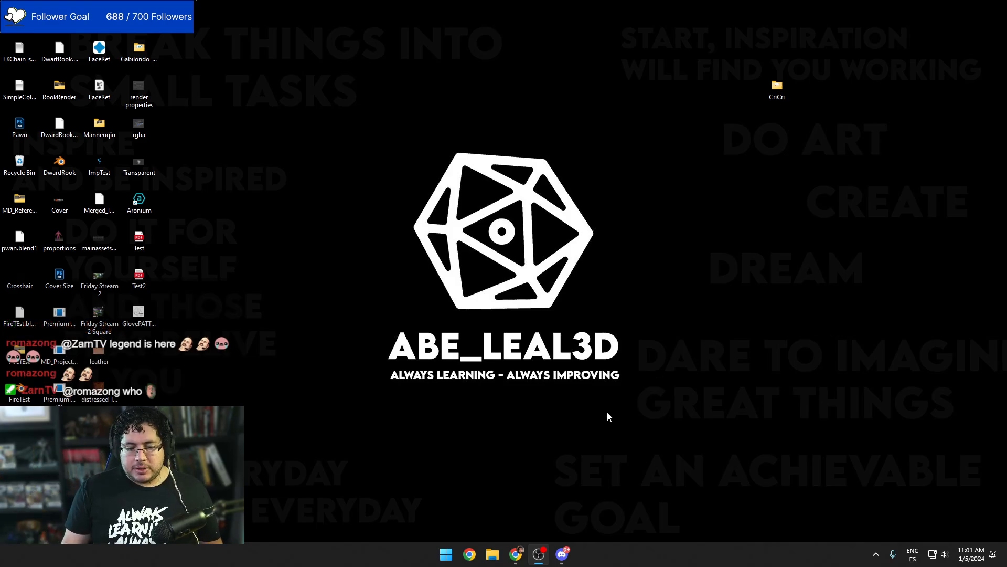
{"action": "key", "text": "super"}
{"action": "type", "text": "ma"}
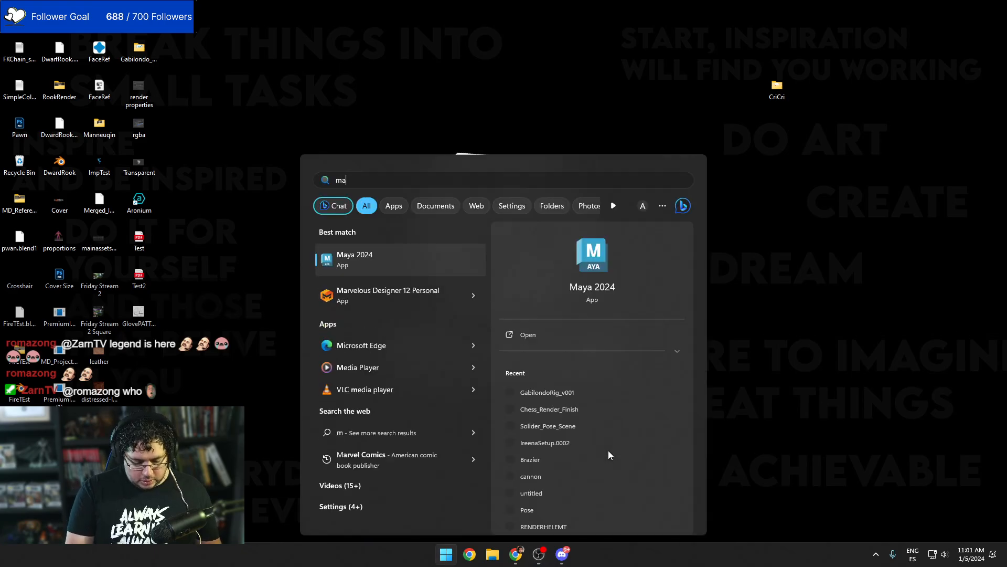
{"action": "type", "text": "ya"}
{"action": "key", "text": "Return"}
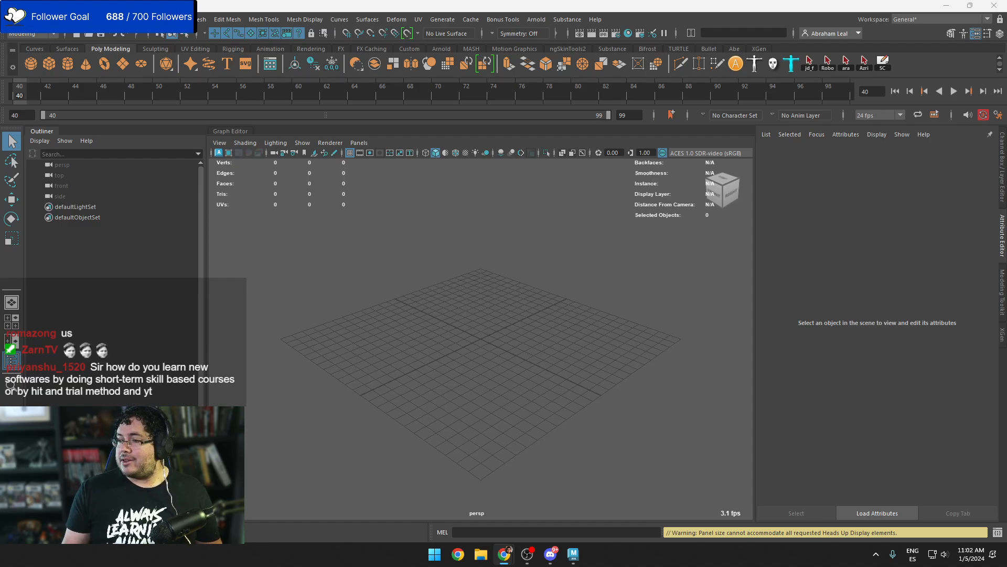
{"action": "key", "text": "alt+Tab"}
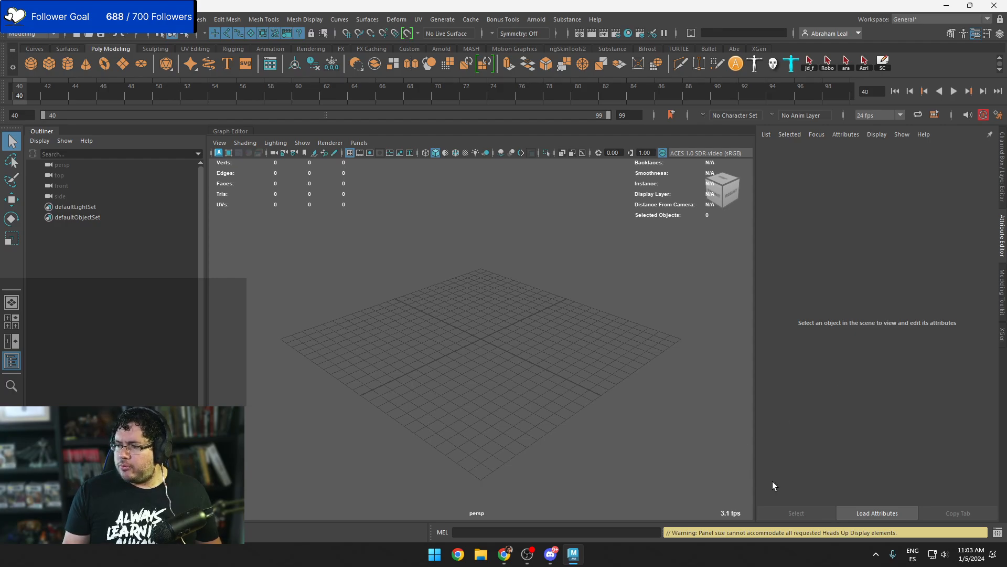
{"action": "left_click", "coordinate": [481, 554]}
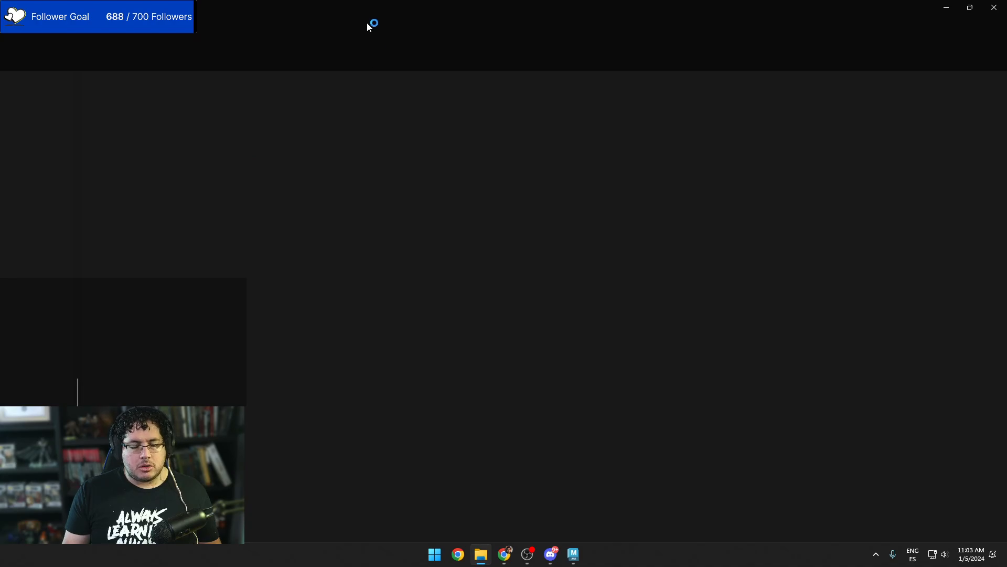
{"action": "left_click", "coordinate": [572, 557]}
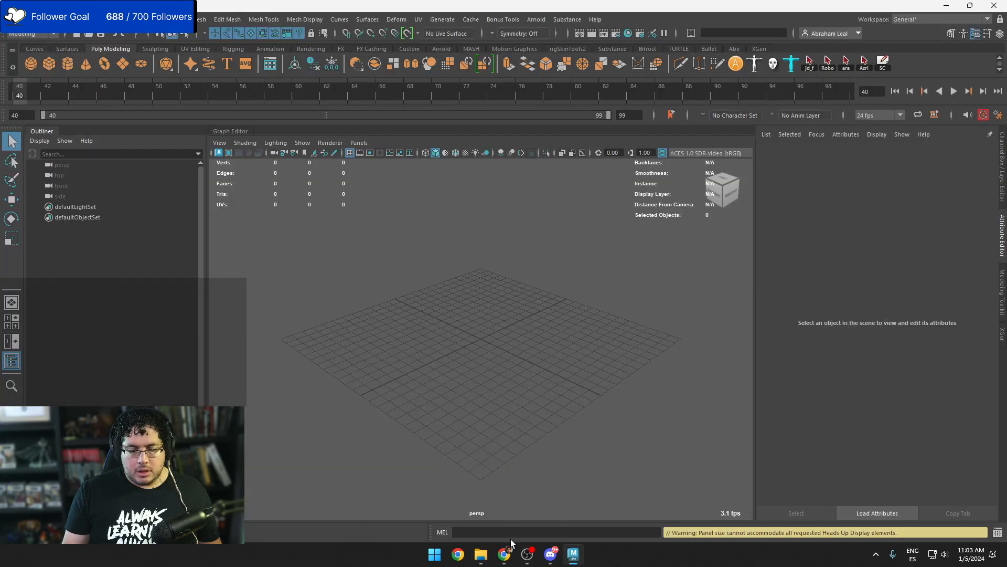
{"action": "left_click", "coordinate": [482, 555]}
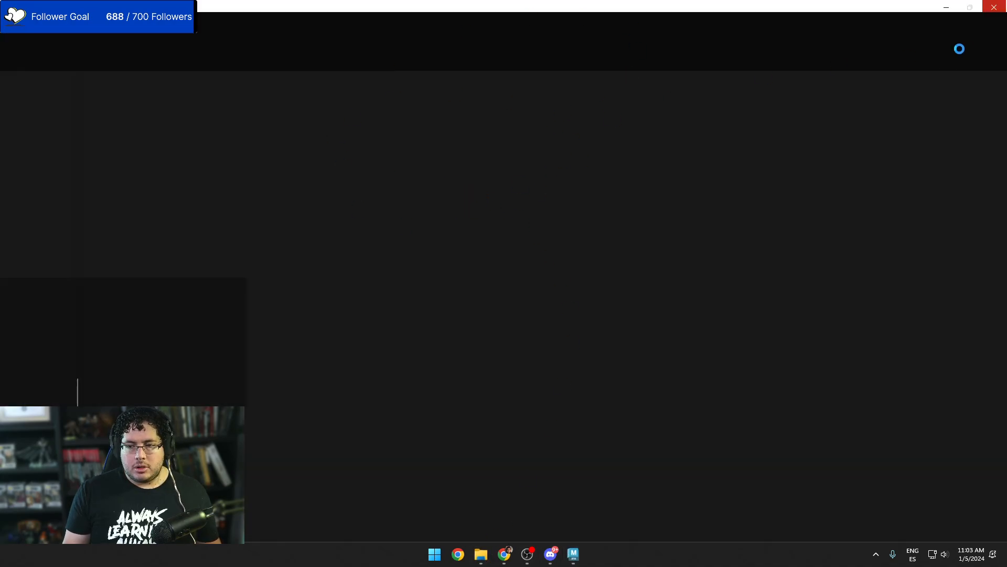
{"action": "left_click", "coordinate": [573, 555]}
Try to load Decimated_Meshes.fbx from the desktop's Manneuqin\Mask folder with the Open dialog, then dismiss it
{"action": "key", "text": "ctrl+o"}
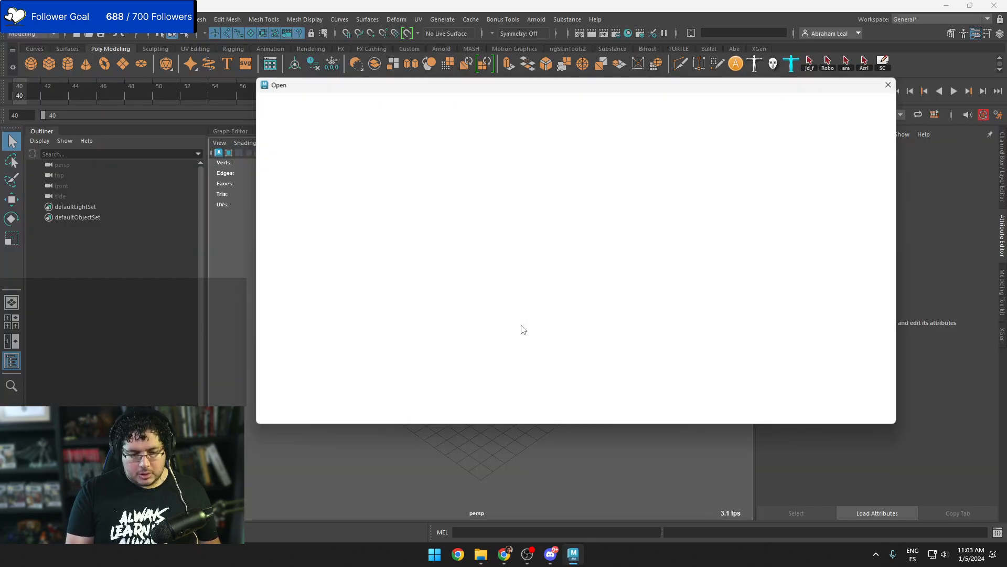
{"action": "left_click", "coordinate": [279, 134]}
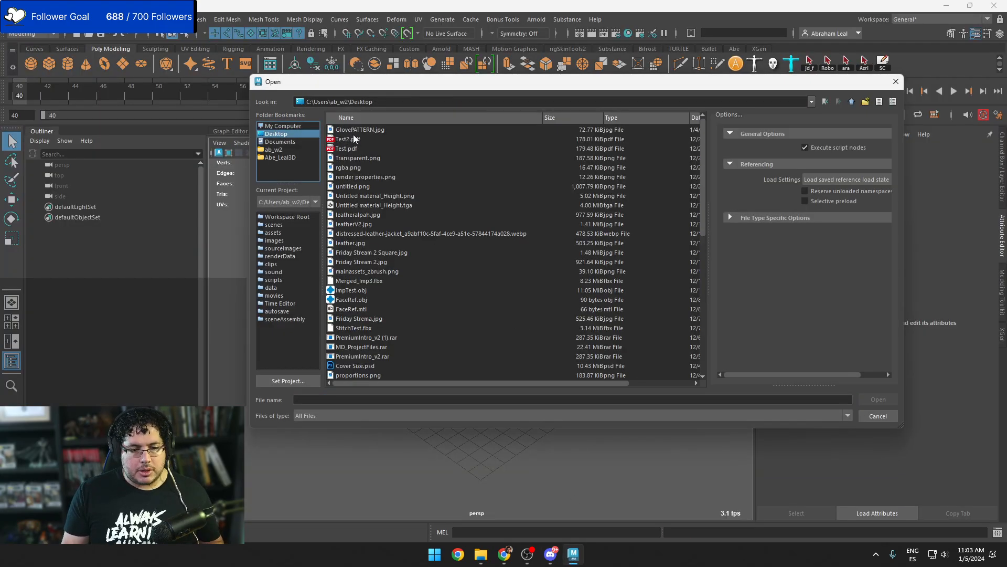
{"action": "left_click", "coordinate": [274, 150]}
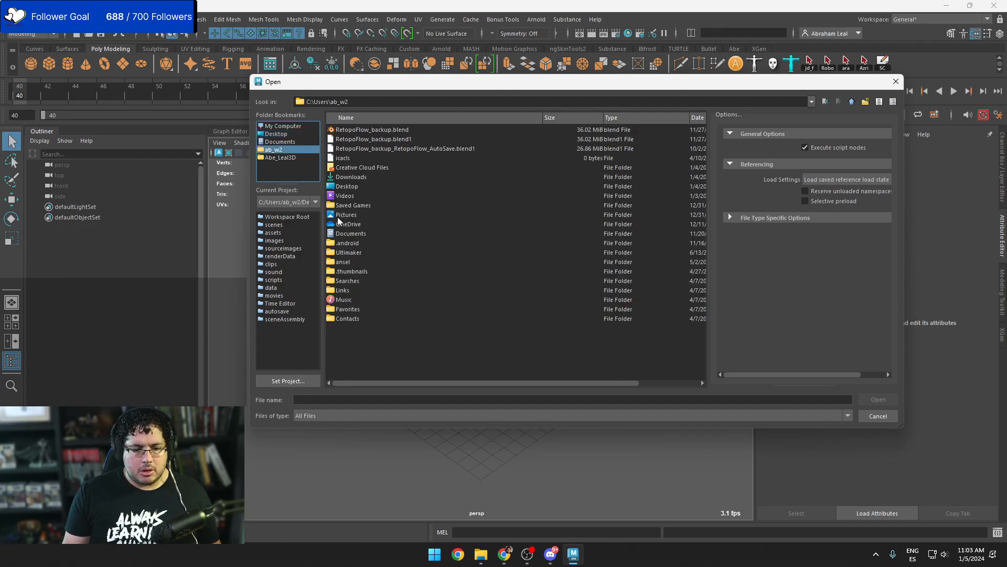
{"action": "left_click", "coordinate": [277, 134]}
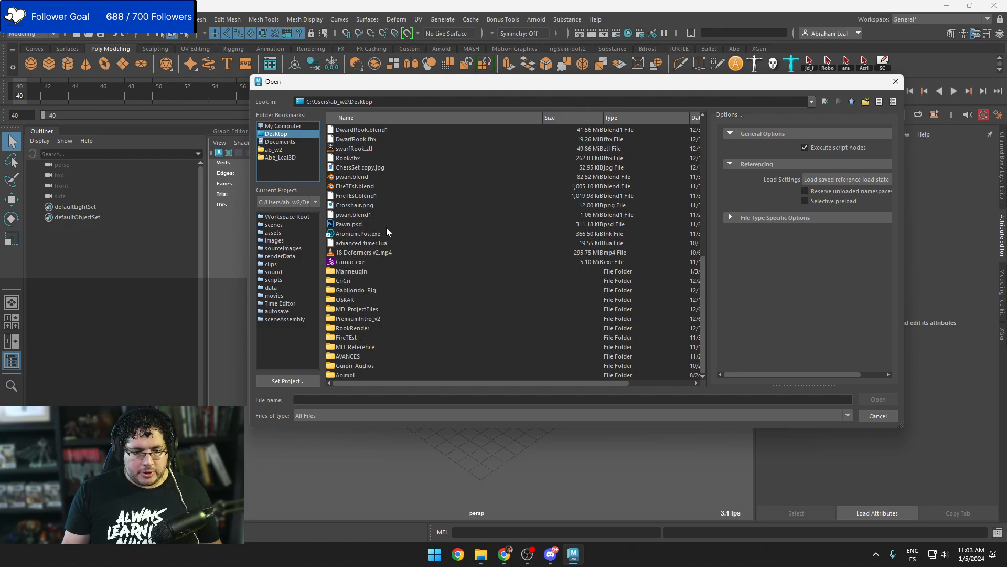
{"action": "double_click", "coordinate": [345, 271]}
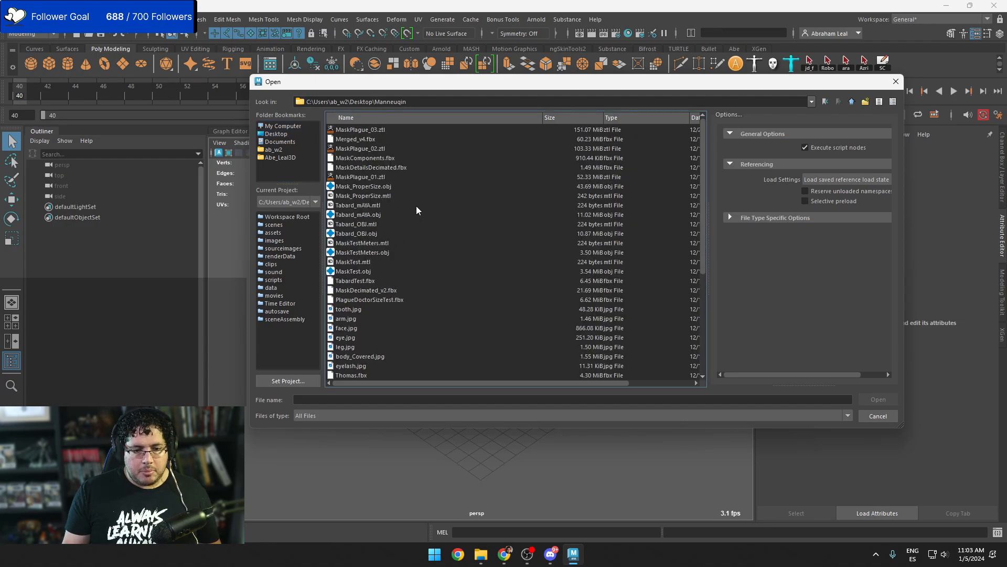
{"action": "scroll", "coordinate": [416, 206], "scroll_direction": "down", "scroll_amount": 2}
{"action": "double_click", "coordinate": [344, 357]}
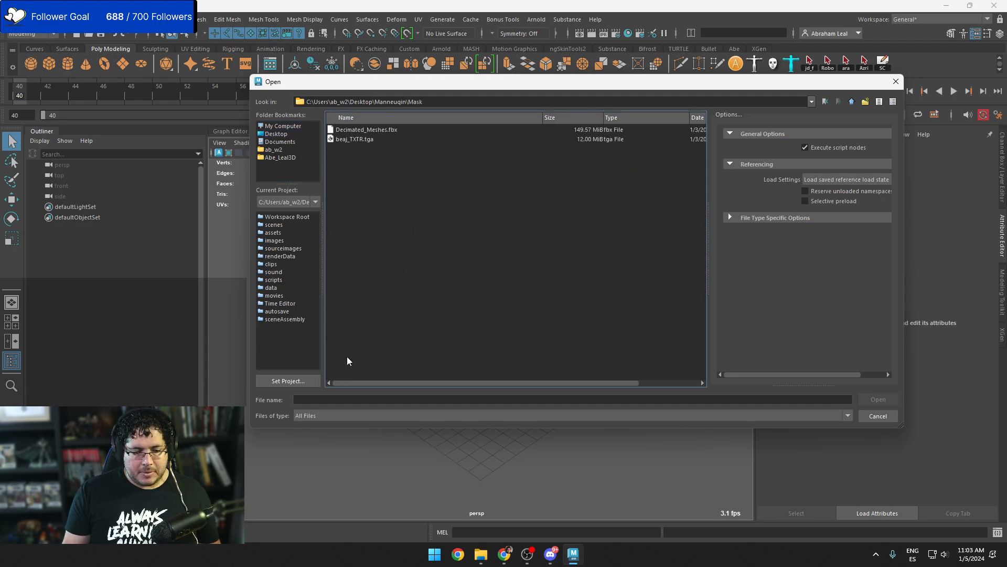
{"action": "left_click_drag", "start_coordinate": [388, 88], "coordinate": [587, 117]}
{"action": "left_click", "coordinate": [552, 157]}
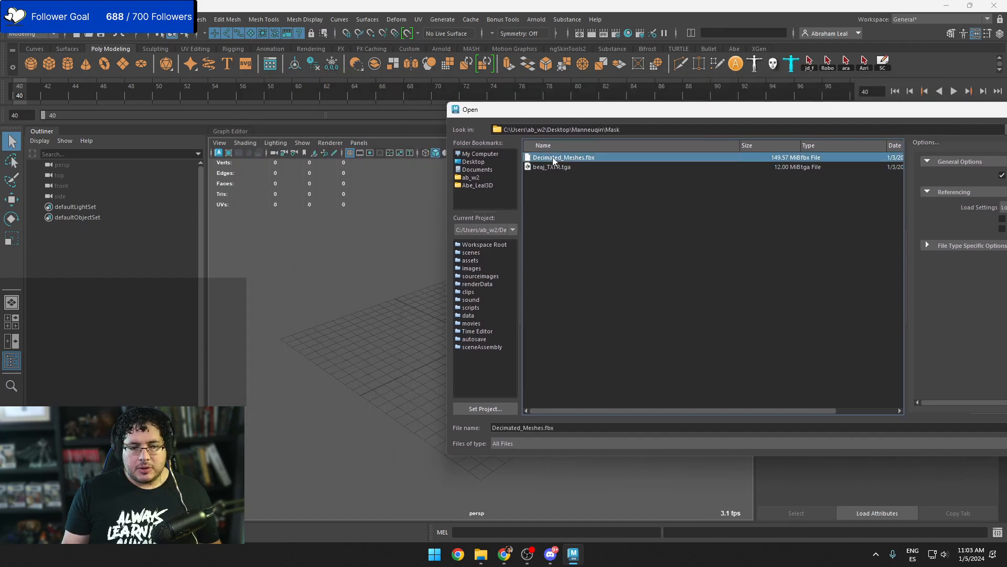
{"action": "left_click_drag", "start_coordinate": [552, 156], "coordinate": [484, 246]}
{"action": "left_click_drag", "start_coordinate": [652, 109], "coordinate": [450, 179]}
{"action": "left_click", "coordinate": [895, 179]}
Switch to File Explorer and bring Decimated_Meshes.fbx from the desktop's Manneuqin\Mask folder into the Maya viewport
{"action": "left_click", "coordinate": [479, 560]}
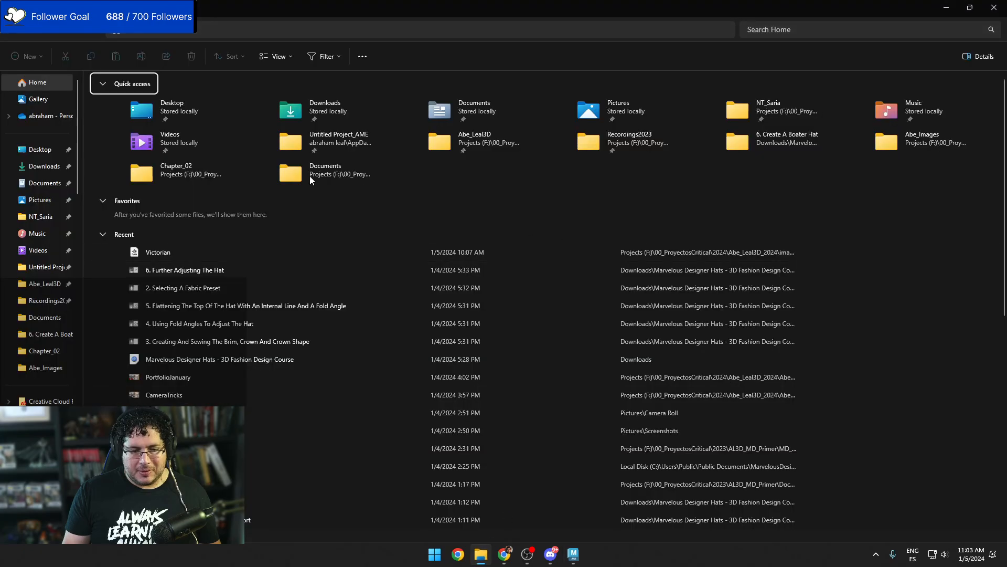
{"action": "left_click", "coordinate": [40, 150]}
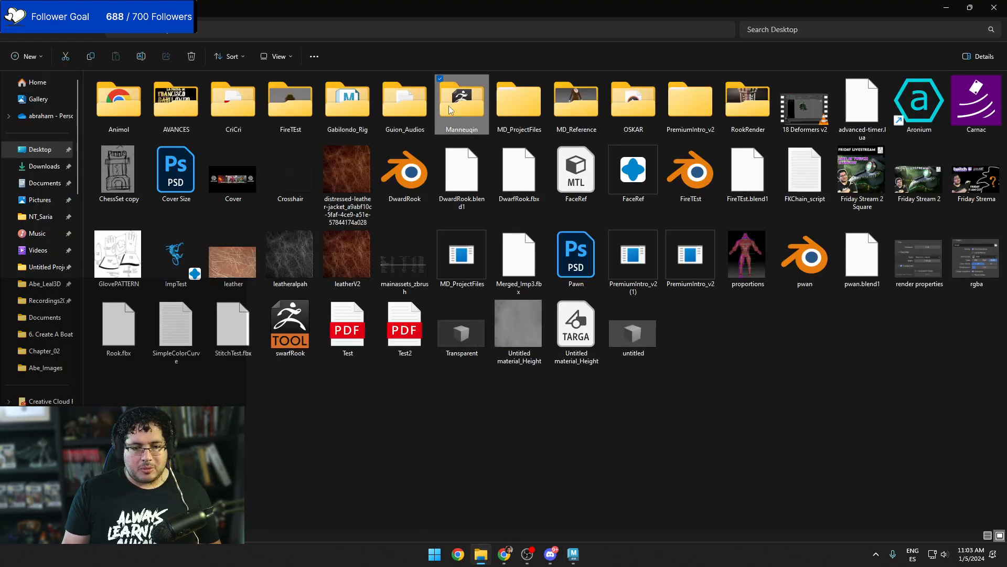
{"action": "double_click", "coordinate": [461, 102]}
{"action": "double_click", "coordinate": [233, 102]}
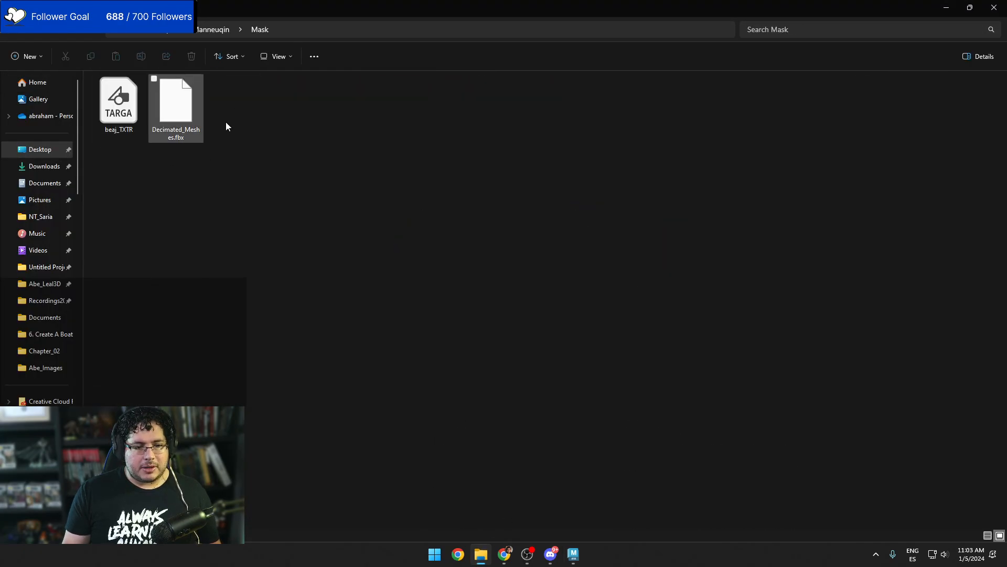
{"action": "left_click_drag", "start_coordinate": [504, 7], "coordinate": [747, 91]}
{"action": "left_click_drag", "start_coordinate": [590, 198], "coordinate": [353, 298]}
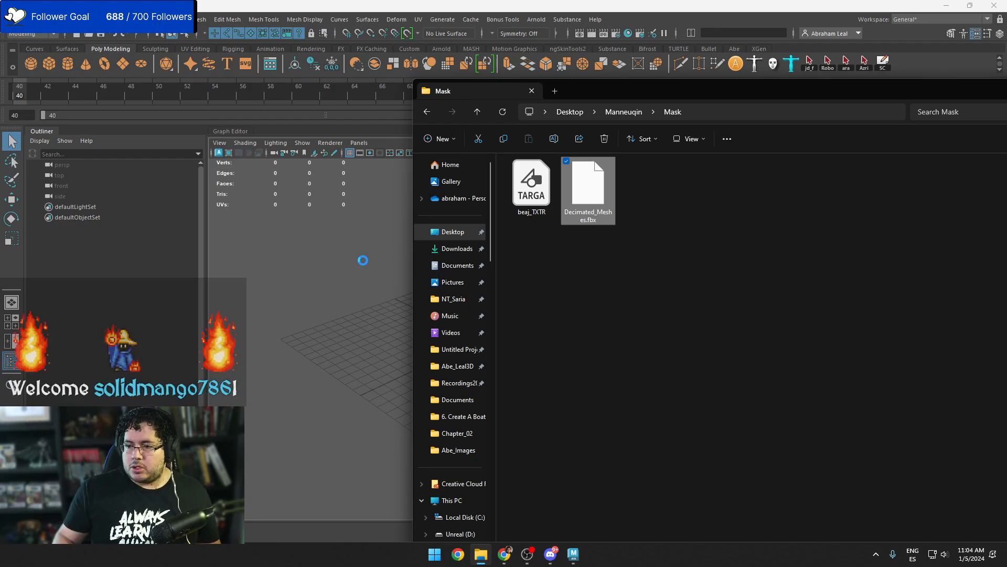
Find the imported mask in the perspective view and frame it completely
{"action": "left_click", "coordinate": [326, 284]}
{"action": "scroll", "coordinate": [467, 290], "scroll_direction": "down", "scroll_amount": 5}
{"action": "middle_click_drag", "start_coordinate": [464, 300], "coordinate": [444, 447], "text": "alt"}
{"action": "middle_click_drag", "start_coordinate": [487, 292], "coordinate": [505, 429], "text": "alt"}
{"action": "scroll", "coordinate": [515, 327], "scroll_direction": "down", "scroll_amount": 10}
{"action": "middle_click_drag", "start_coordinate": [493, 225], "coordinate": [482, 323], "text": "alt"}
{"action": "scroll", "coordinate": [482, 323], "scroll_direction": "up", "scroll_amount": 10}
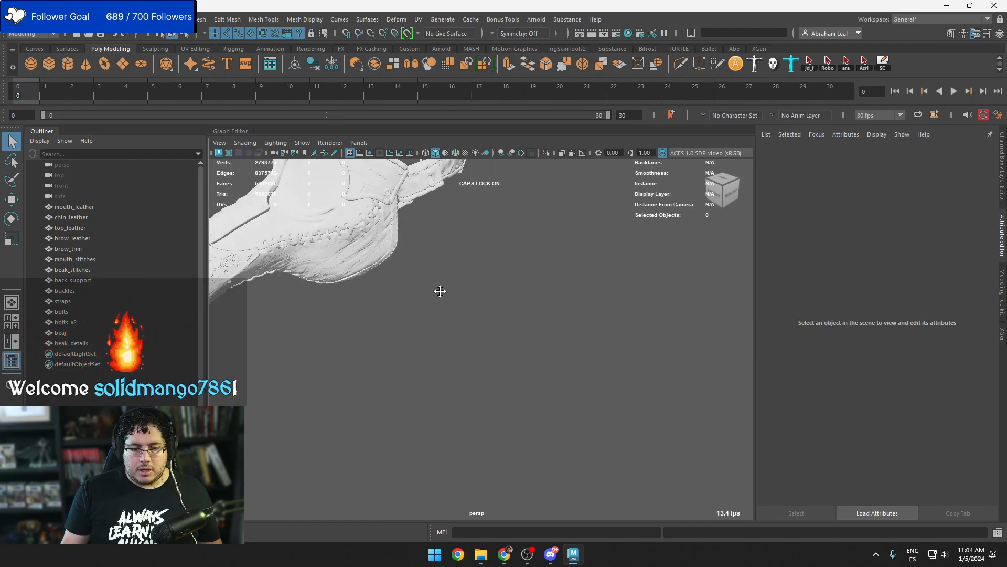
{"action": "middle_click_drag", "start_coordinate": [440, 290], "coordinate": [506, 344], "text": "alt"}
{"action": "scroll", "coordinate": [506, 344], "scroll_direction": "up", "scroll_amount": 2}
{"action": "left_click_drag", "start_coordinate": [506, 345], "coordinate": [512, 307], "text": "alt"}
{"action": "key", "text": "f"}
{"action": "right_click_drag", "start_coordinate": [517, 378], "coordinate": [530, 328], "text": "alt"}
Assign a new Arnold aiStandardSurface material to all the mask meshes
{"action": "left_click_drag", "start_coordinate": [593, 212], "coordinate": [475, 355]}
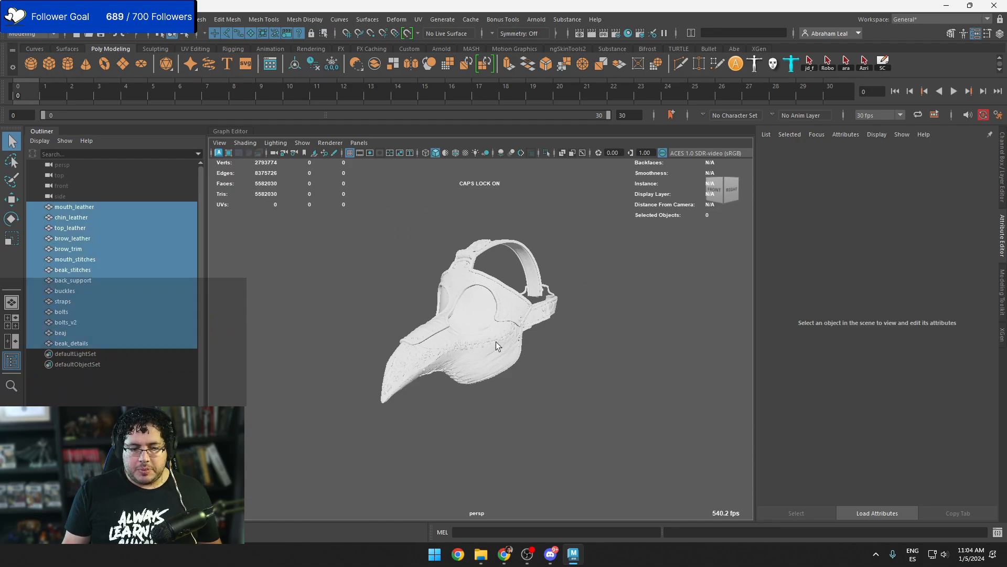
{"action": "scroll", "coordinate": [496, 342], "scroll_direction": "up", "scroll_amount": 5}
{"action": "scroll", "coordinate": [530, 239], "scroll_direction": "down", "scroll_amount": 3}
{"action": "right_click_drag", "start_coordinate": [487, 271], "coordinate": [487, 511]}
{"action": "left_click", "coordinate": [363, 276]}
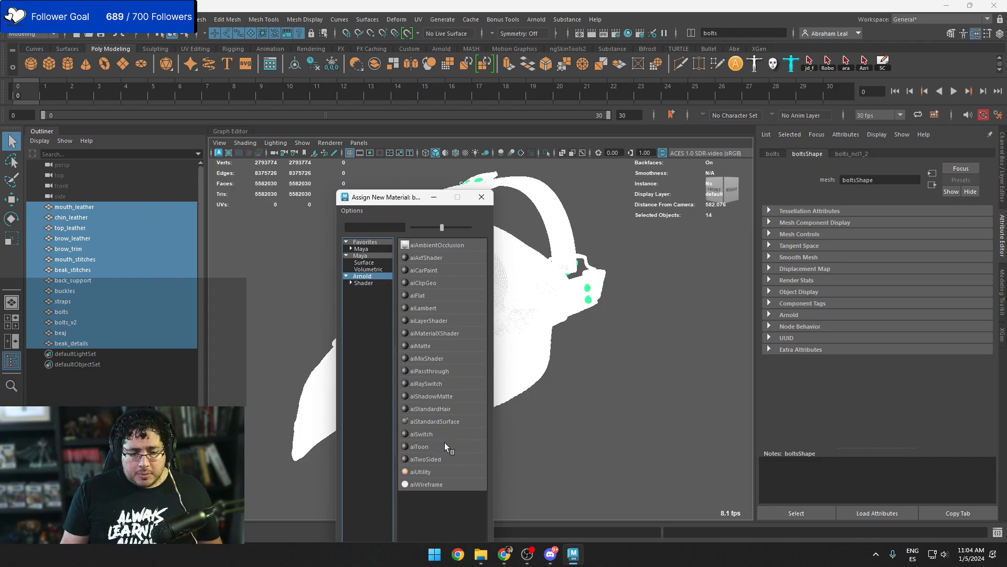
{"action": "left_click", "coordinate": [432, 420]}
{"action": "left_click", "coordinate": [691, 272]}
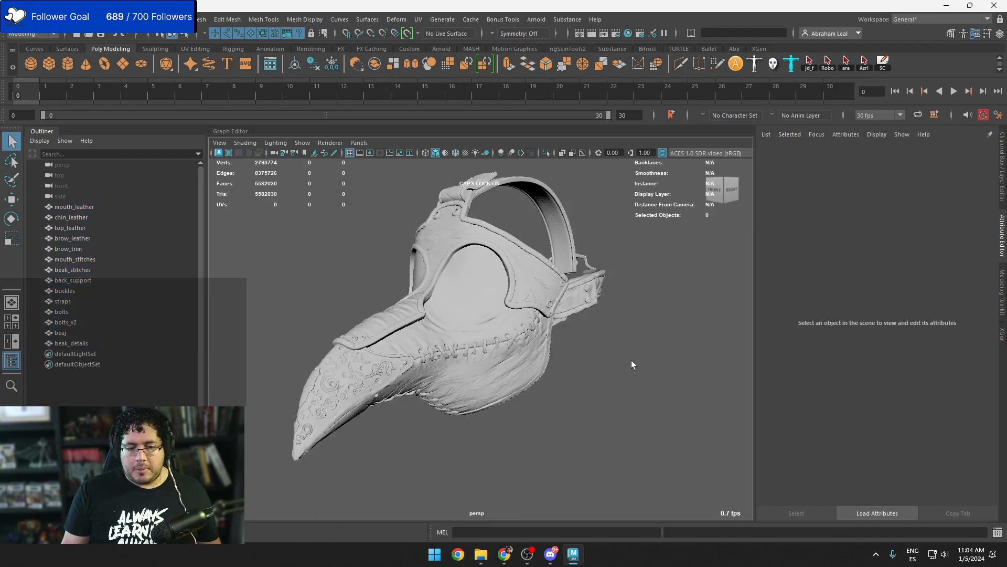
Lower the Base Weight of the mask's aiStandardSurface1 material and clear the selection
{"action": "right_click_drag", "start_coordinate": [635, 358], "coordinate": [642, 369], "text": "alt"}
{"action": "key", "text": "ctrl+z"}
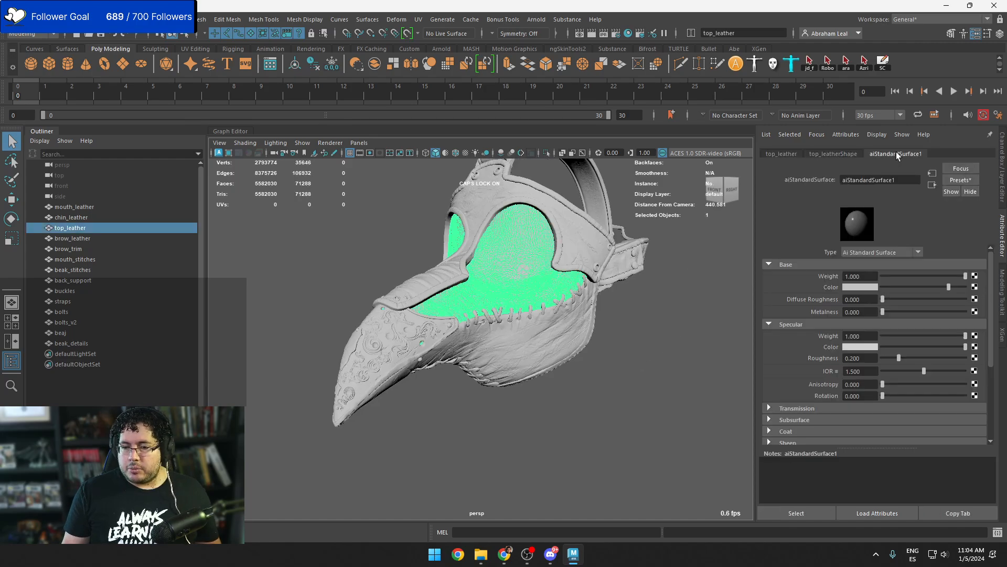
{"action": "left_click_drag", "start_coordinate": [965, 276], "coordinate": [910, 278]}
{"action": "left_click", "coordinate": [687, 333]}
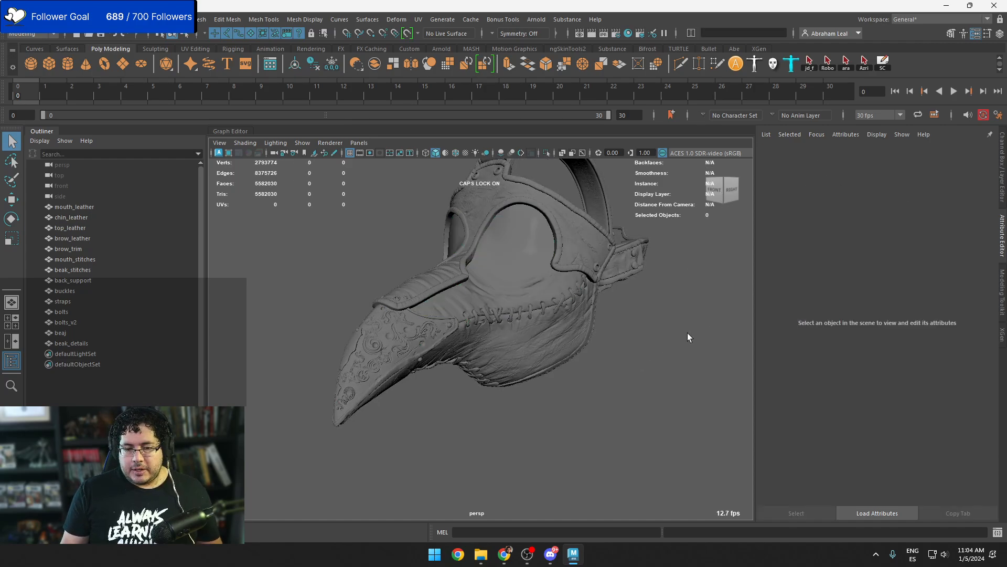
Examine the beaked mask from several sides, including the beak ornaments, the leather stitching and the straps
{"action": "left_click_drag", "start_coordinate": [687, 332], "coordinate": [662, 338], "text": "alt"}
{"action": "middle_click_drag", "start_coordinate": [662, 338], "coordinate": [634, 344], "text": "alt"}
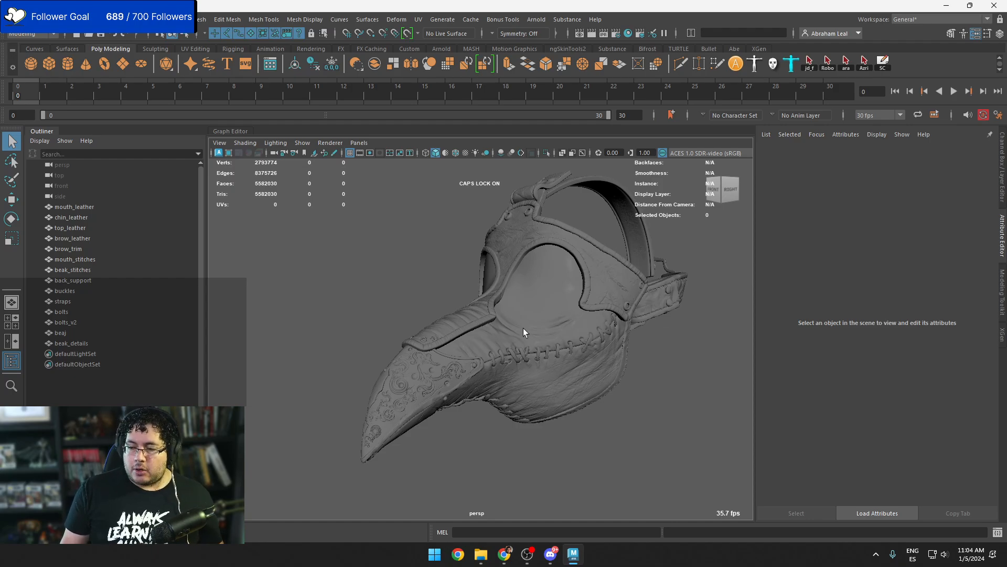
{"action": "mouse_move", "coordinate": [580, 342]}
{"action": "left_mouse_down", "text": "alt"}
{"action": "mouse_move", "coordinate": [564, 342]}
{"action": "mouse_move", "coordinate": [580, 332]}
{"action": "left_mouse_up", "text": "alt"}
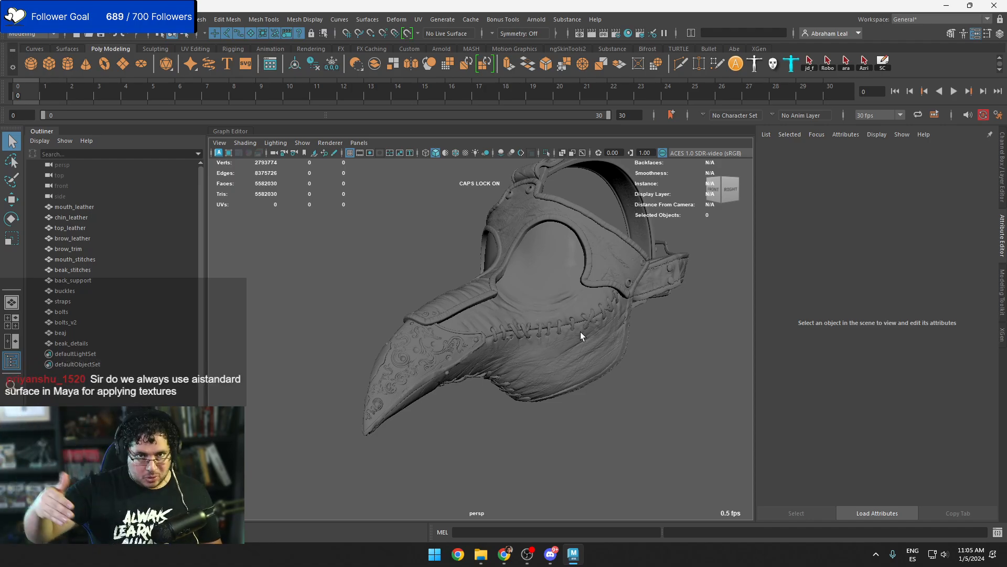
{"action": "left_click_drag", "start_coordinate": [673, 380], "coordinate": [621, 376], "text": "alt"}
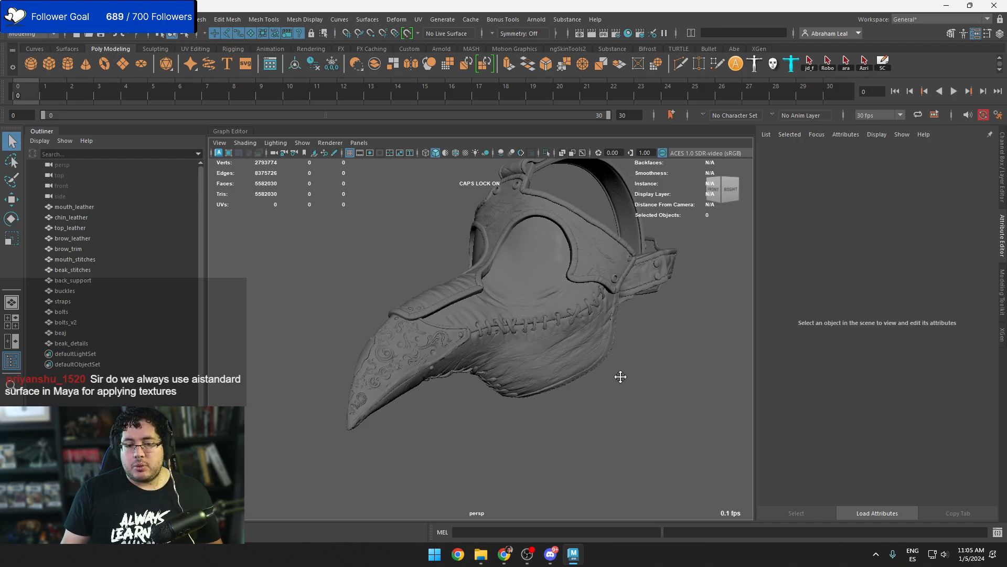
{"action": "right_click_drag", "start_coordinate": [621, 375], "coordinate": [634, 386], "text": "alt"}
{"action": "left_click_drag", "start_coordinate": [633, 387], "coordinate": [630, 401], "text": "alt"}
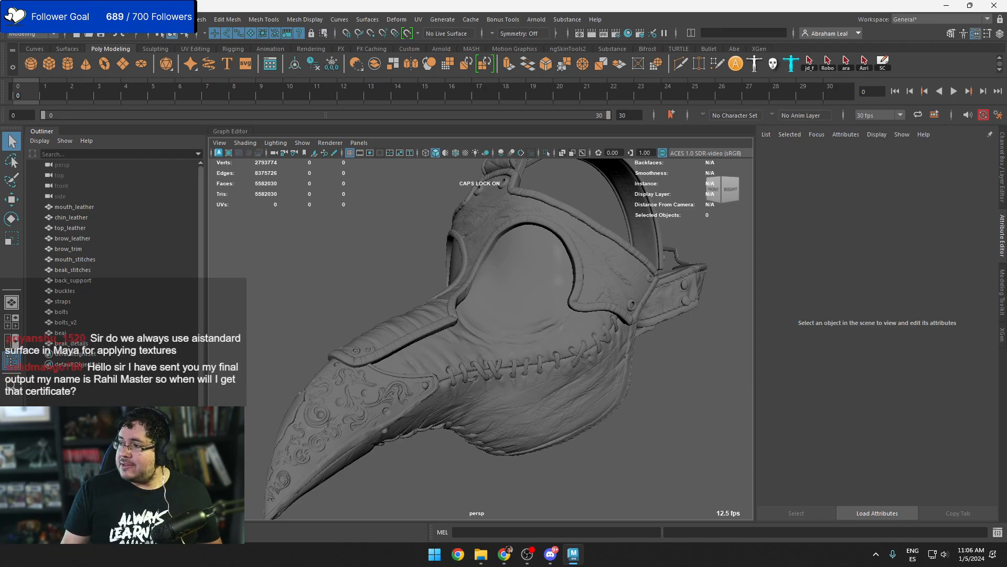
{"action": "middle_click_drag", "start_coordinate": [641, 330], "coordinate": [704, 333], "text": "alt"}
{"action": "scroll", "coordinate": [704, 336], "scroll_direction": "up", "scroll_amount": 3}
{"action": "left_click_drag", "start_coordinate": [703, 339], "coordinate": [637, 331], "text": "alt"}
{"action": "middle_click_drag", "start_coordinate": [637, 331], "coordinate": [695, 346], "text": "alt"}
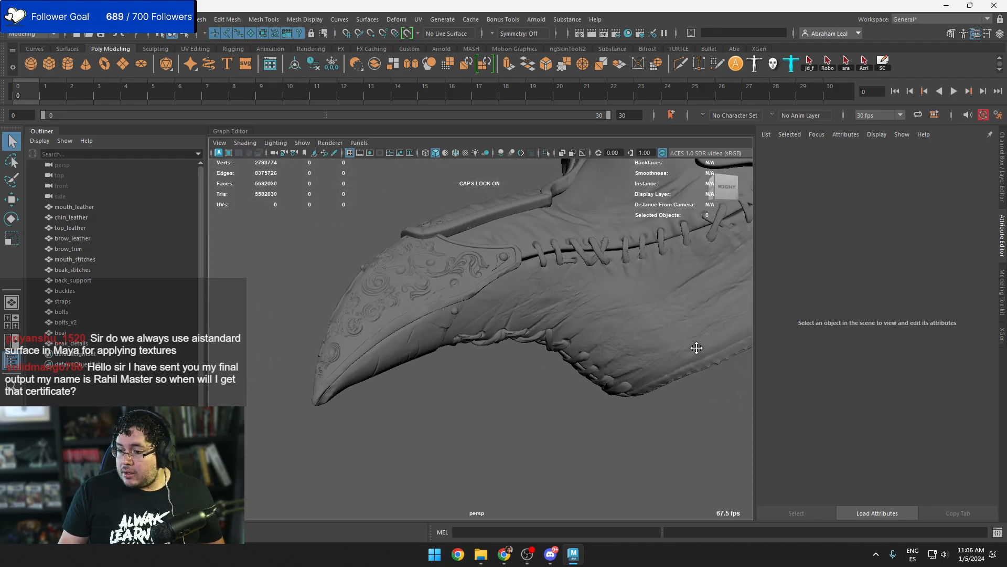
{"action": "right_click_drag", "start_coordinate": [695, 346], "coordinate": [712, 342], "text": "alt"}
{"action": "scroll", "coordinate": [688, 315], "scroll_direction": "up", "scroll_amount": 5}
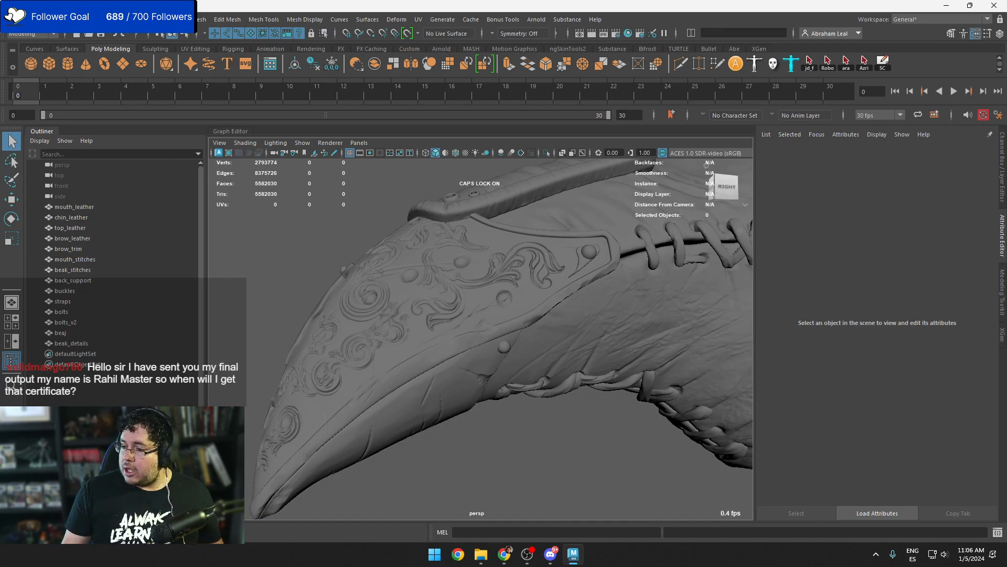
{"action": "middle_click_drag", "start_coordinate": [713, 330], "coordinate": [600, 266], "text": "alt"}
{"action": "scroll", "coordinate": [600, 265], "scroll_direction": "down", "scroll_amount": 5}
{"action": "left_click_drag", "start_coordinate": [600, 265], "coordinate": [576, 294], "text": "alt"}
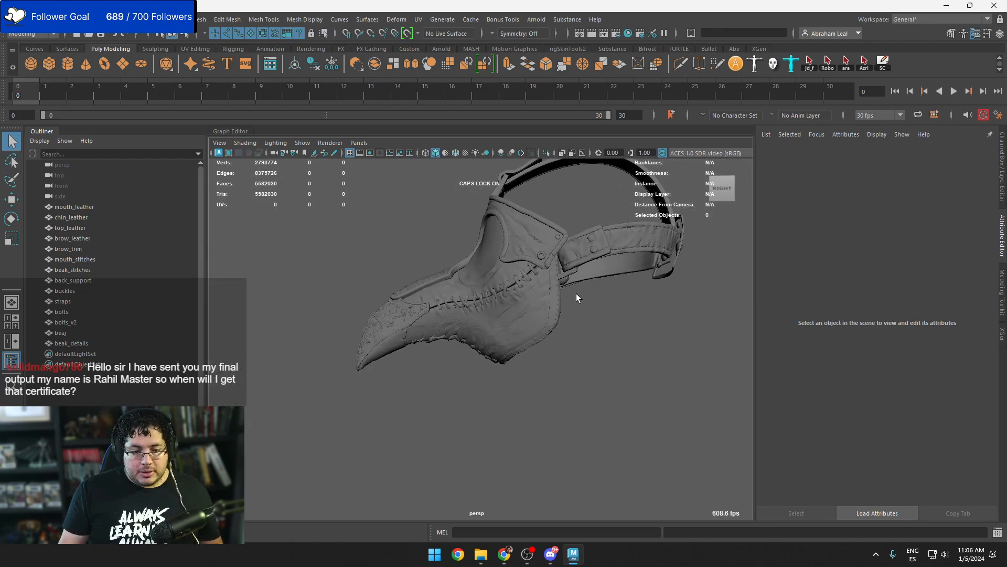
{"action": "left_click", "coordinate": [493, 312]}
{"action": "left_click_drag", "start_coordinate": [493, 311], "coordinate": [567, 350], "text": "alt"}
{"action": "left_click", "coordinate": [637, 345]}
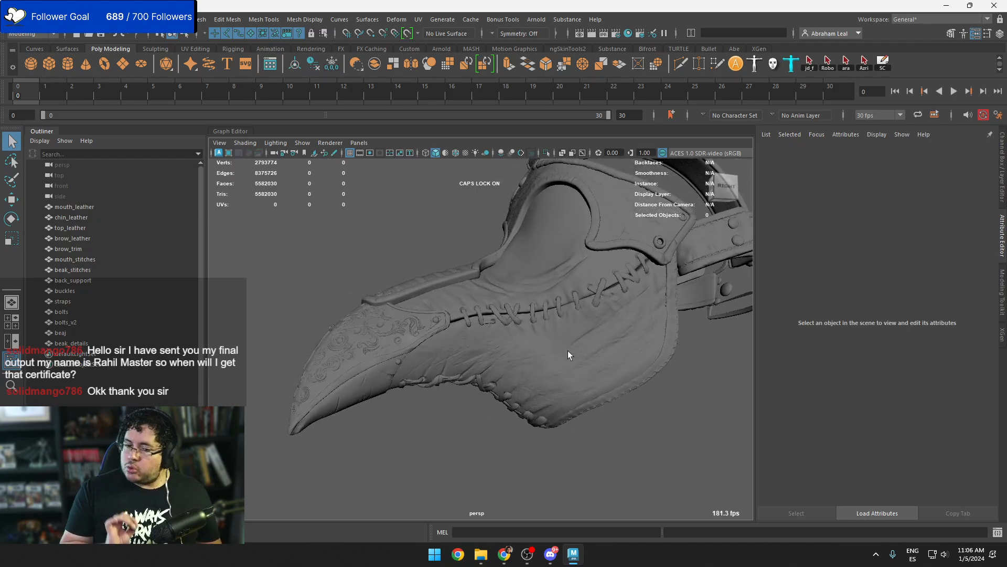
{"action": "left_click_drag", "start_coordinate": [567, 350], "coordinate": [700, 350], "text": "alt"}
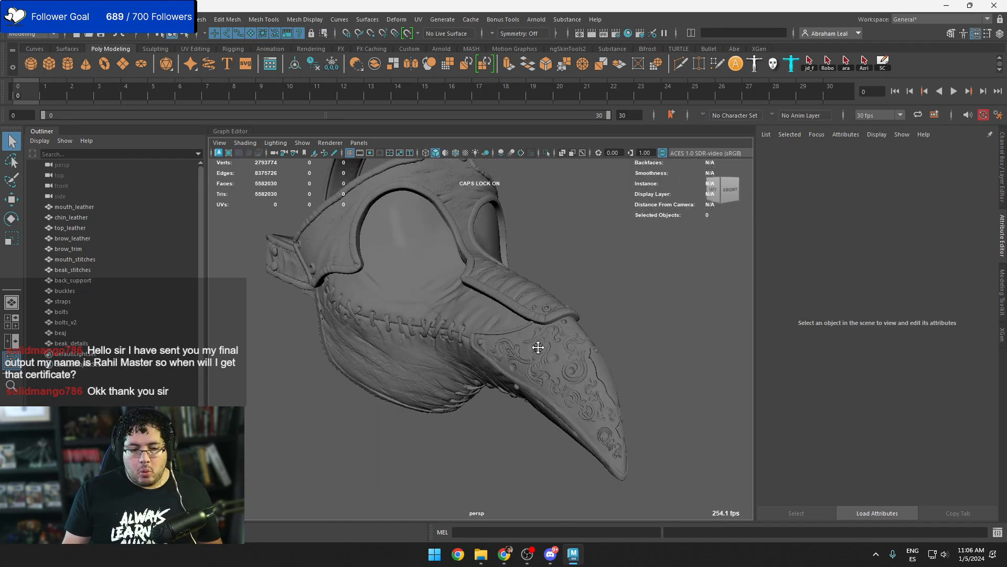
Group the leather and stitching meshes: mouth_leather, chin_leather, top_leather, brow_leather, brow_trim, mouth_stitches and beak_stitches
{"action": "middle_click_drag", "start_coordinate": [537, 346], "coordinate": [564, 360], "text": "alt"}
{"action": "left_click_drag", "start_coordinate": [564, 360], "coordinate": [591, 363], "text": "alt"}
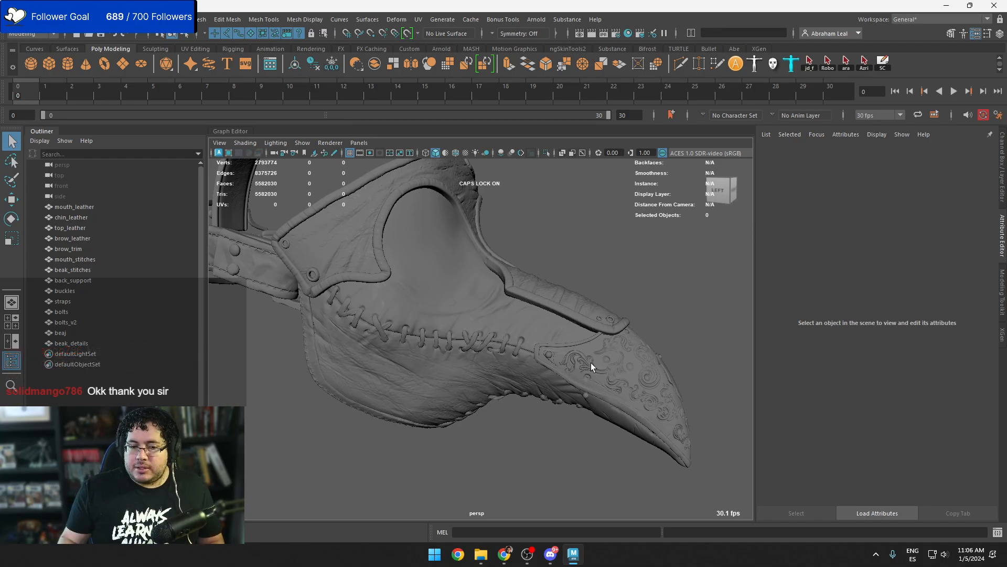
{"action": "left_click_drag", "start_coordinate": [590, 363], "coordinate": [500, 342], "text": "alt"}
{"action": "left_click", "coordinate": [525, 319]}
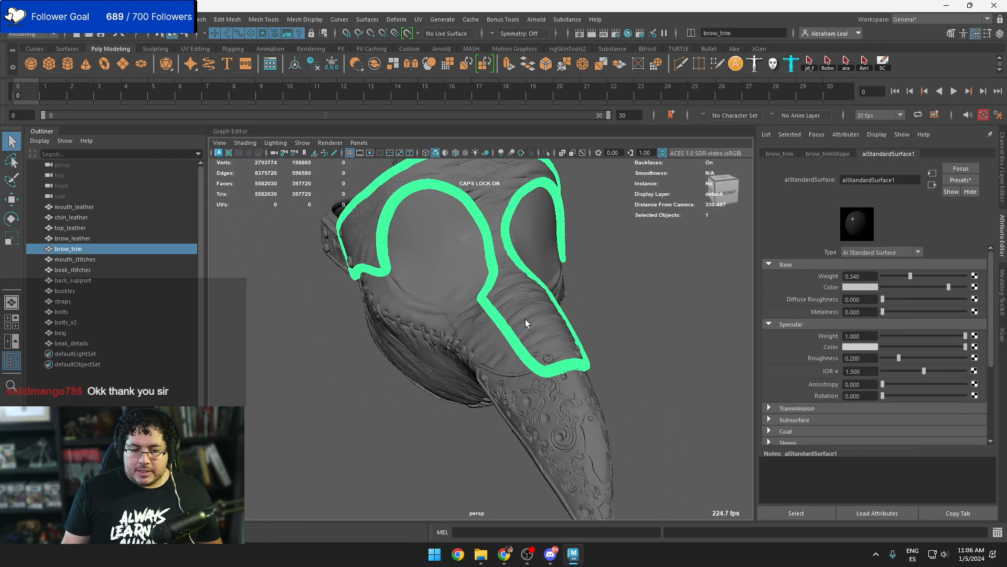
{"action": "left_click", "coordinate": [560, 338], "text": "shift"}
{"action": "scroll", "coordinate": [557, 370], "scroll_direction": "up", "scroll_amount": 3}
{"action": "left_click", "coordinate": [530, 336], "text": "shift"}
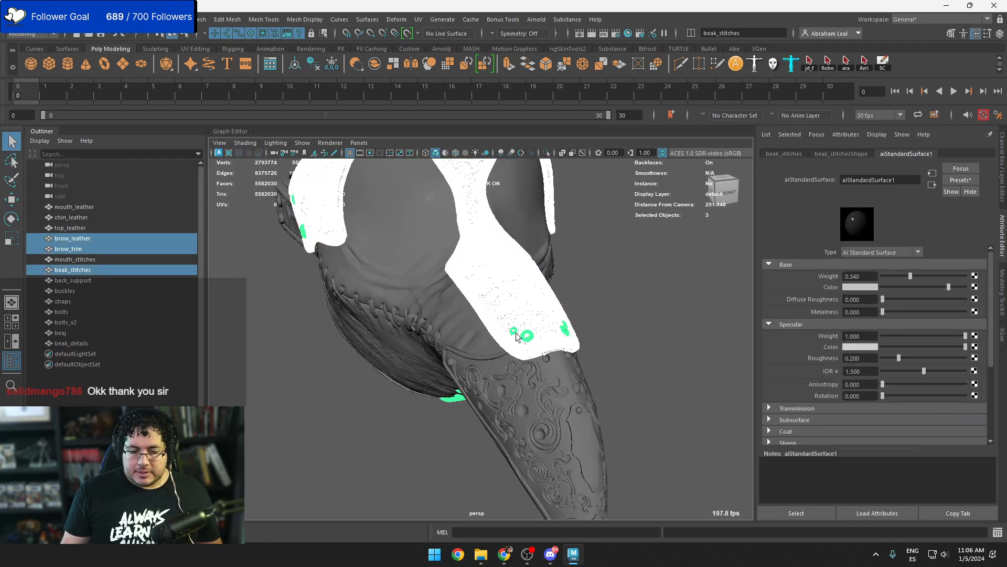
{"action": "left_click_drag", "start_coordinate": [524, 334], "coordinate": [587, 311], "text": "alt"}
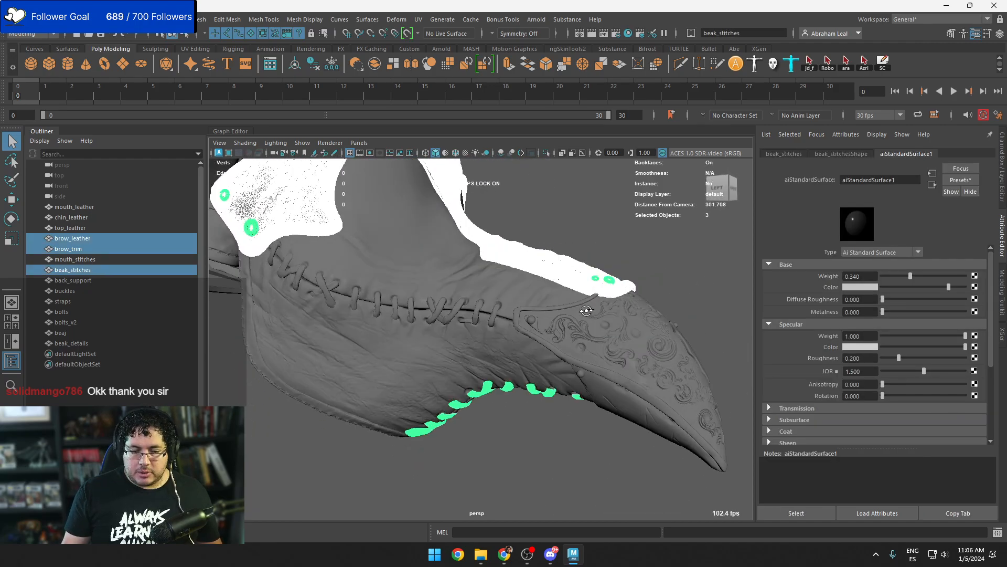
{"action": "left_click", "coordinate": [369, 350], "text": "shift"}
{"action": "left_click", "coordinate": [355, 309], "text": "shift"}
{"action": "left_click", "coordinate": [374, 286], "text": "shift"}
{"action": "left_click", "coordinate": [282, 332], "text": "shift"}
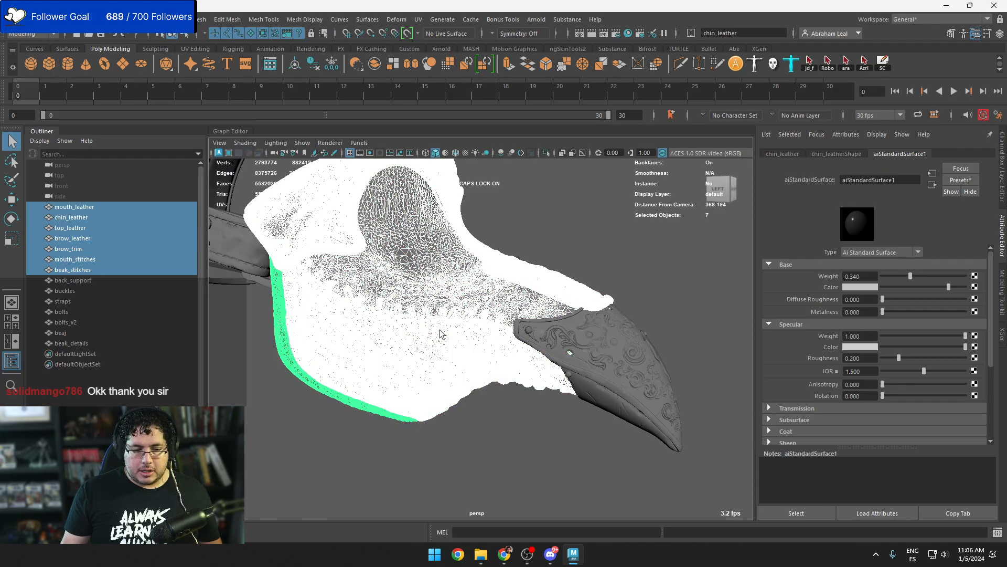
{"action": "left_click_drag", "start_coordinate": [441, 334], "coordinate": [442, 300], "text": "alt"}
{"action": "key", "text": "ctrl+g"}
Hide the new group that holds the leather and stitching meshes
{"action": "left_click_drag", "start_coordinate": [430, 252], "coordinate": [286, 424]}
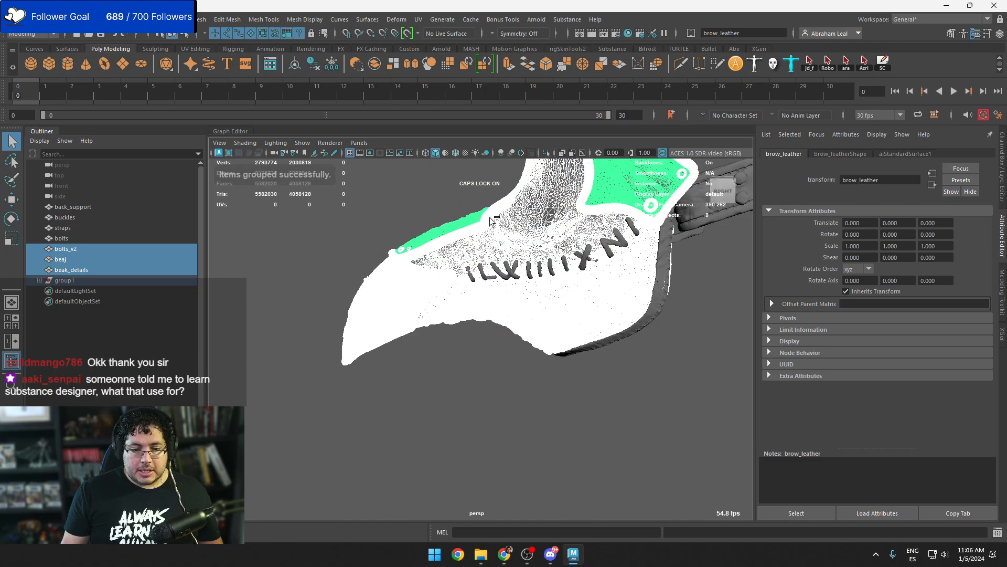
{"action": "left_click", "coordinate": [124, 281]}
{"action": "key", "text": "h"}
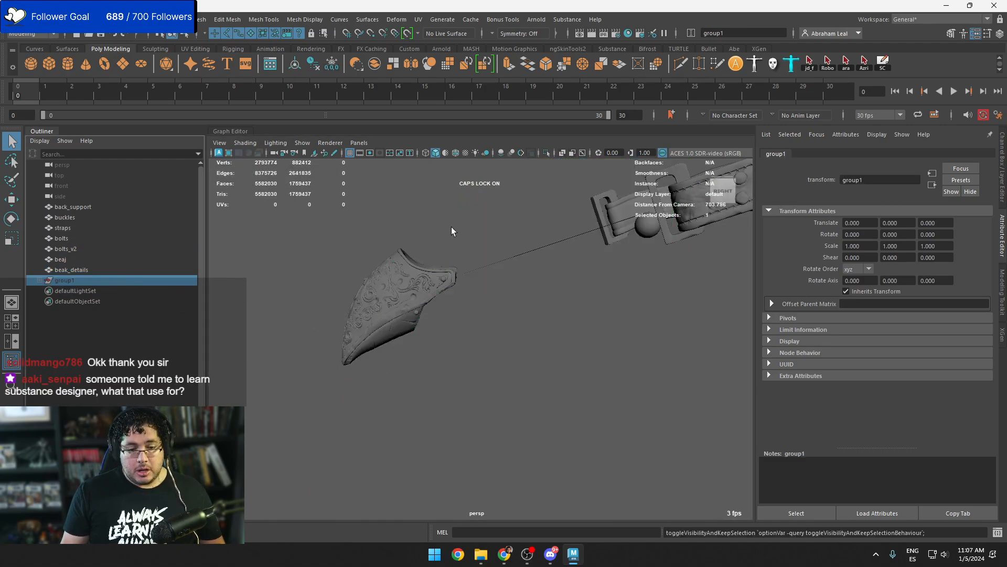
Delete the stray oversized bolt and its connecting line from the bolts_v2 mesh, keeping the small beak bolts
{"action": "left_click_drag", "start_coordinate": [451, 231], "coordinate": [331, 362]}
{"action": "right_click_drag", "start_coordinate": [407, 356], "coordinate": [484, 407], "text": "alt"}
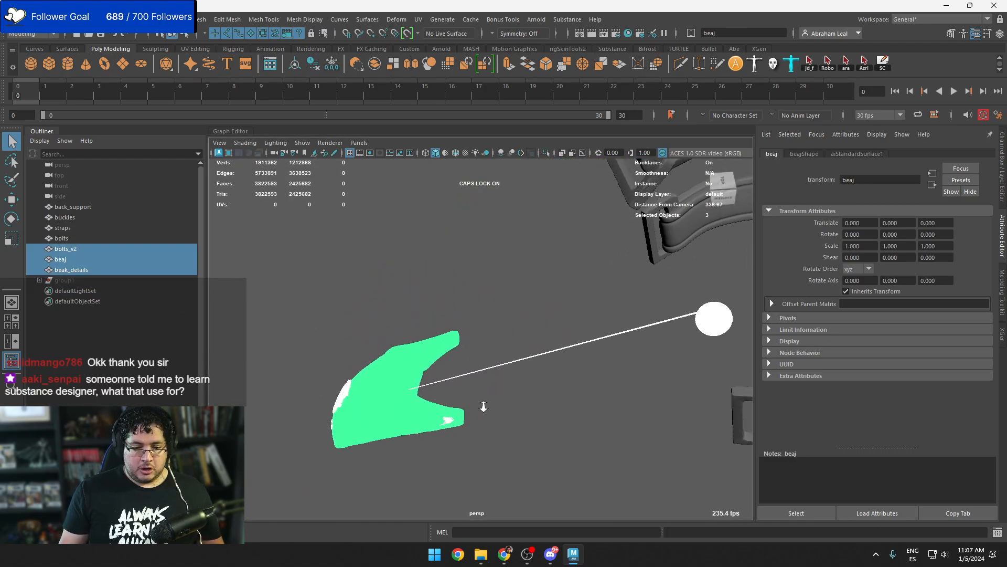
{"action": "middle_click_drag", "start_coordinate": [484, 407], "coordinate": [424, 365], "text": "alt"}
{"action": "right_click_drag", "start_coordinate": [424, 365], "coordinate": [524, 362], "text": "alt"}
{"action": "right_click_drag", "start_coordinate": [689, 262], "coordinate": [689, 273]}
{"action": "double_click", "coordinate": [689, 268]}
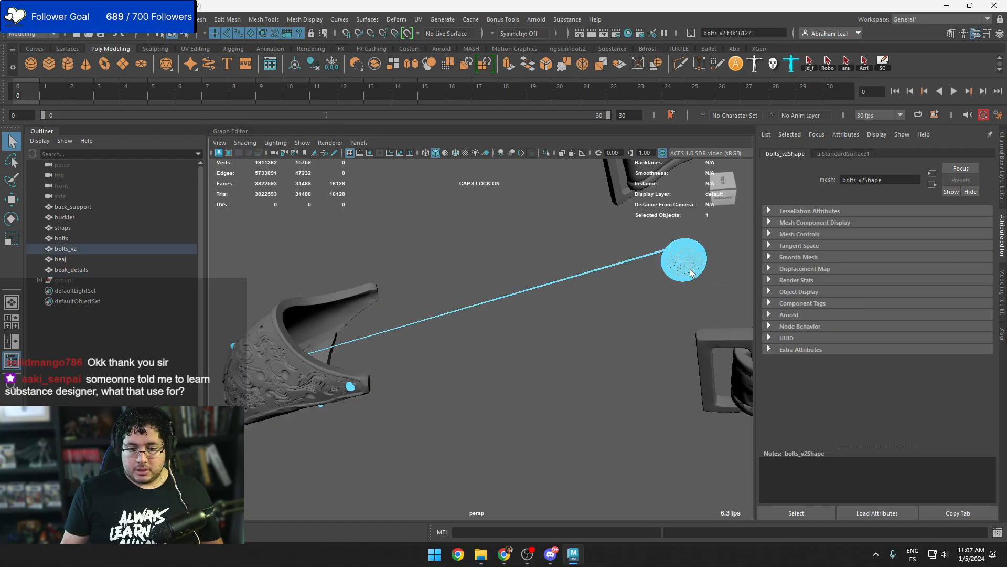
{"action": "key", "text": "Delete"}
Group the beak meshes bolts_v2, beaj and beak_details, and hide that group
{"action": "left_click_drag", "start_coordinate": [690, 269], "coordinate": [458, 291], "text": "alt"}
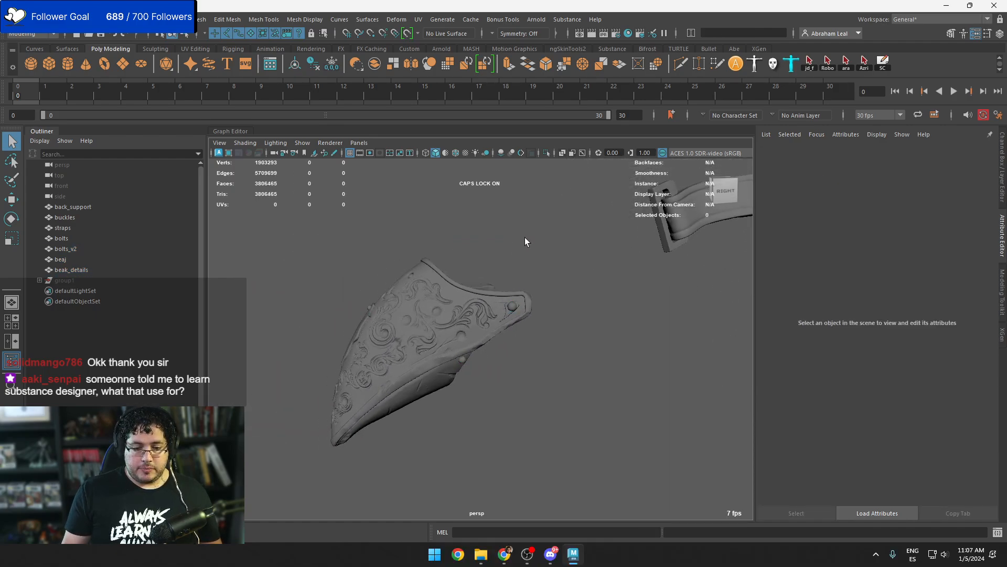
{"action": "left_click_drag", "start_coordinate": [544, 222], "coordinate": [268, 474]}
{"action": "key", "text": "ctrl+g"}
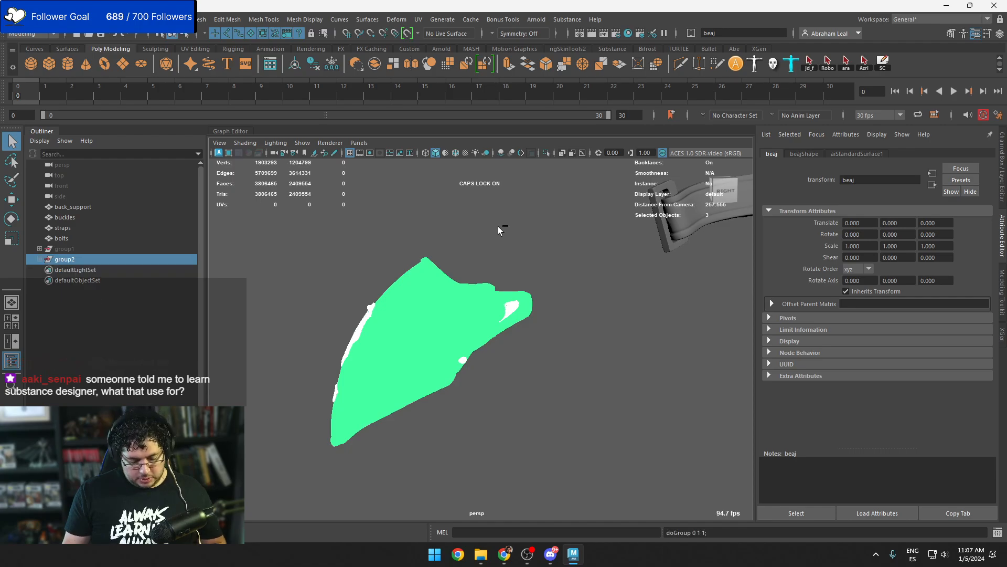
{"action": "right_click_drag", "start_coordinate": [499, 225], "coordinate": [536, 286], "text": "alt"}
{"action": "left_click", "coordinate": [470, 259]}
{"action": "left_click", "coordinate": [117, 259]}
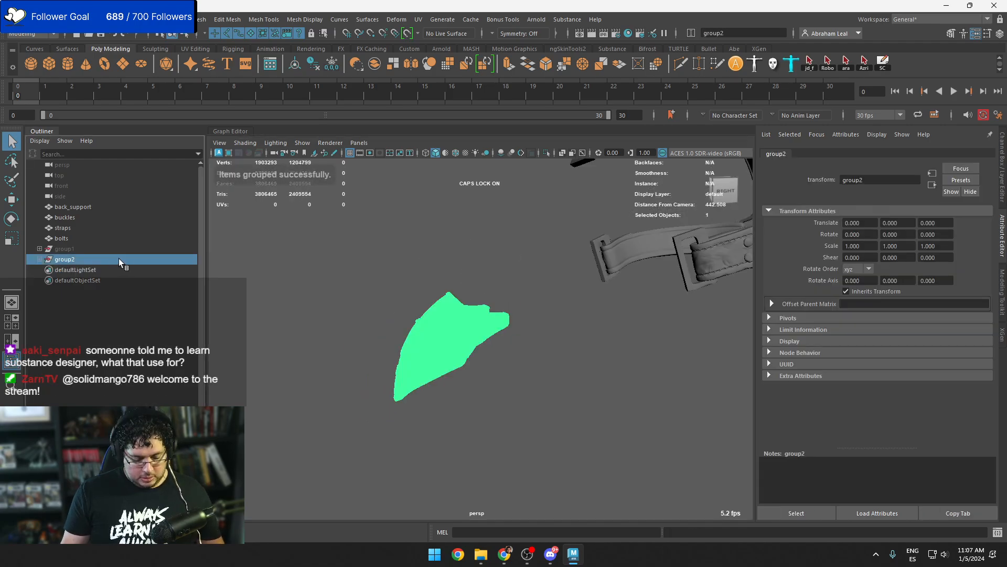
{"action": "key", "text": "h"}
Put the strap buckles mesh into its own group and hide that group
{"action": "middle_click_drag", "start_coordinate": [625, 284], "coordinate": [488, 354], "text": "alt"}
{"action": "left_click", "coordinate": [479, 347]}
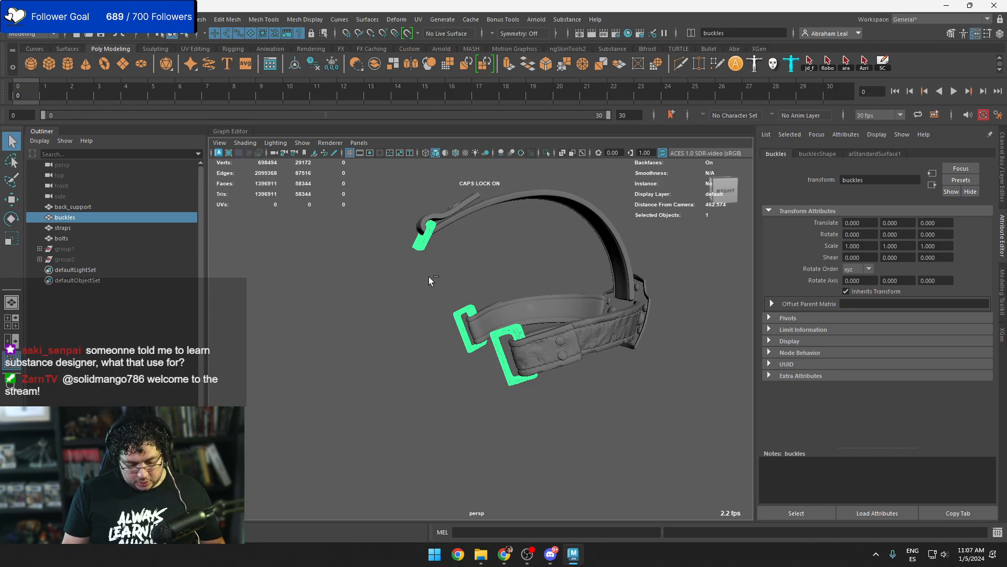
{"action": "key", "text": "ctrl+g"}
{"action": "middle_click_drag", "start_coordinate": [506, 262], "coordinate": [423, 294], "text": "alt"}
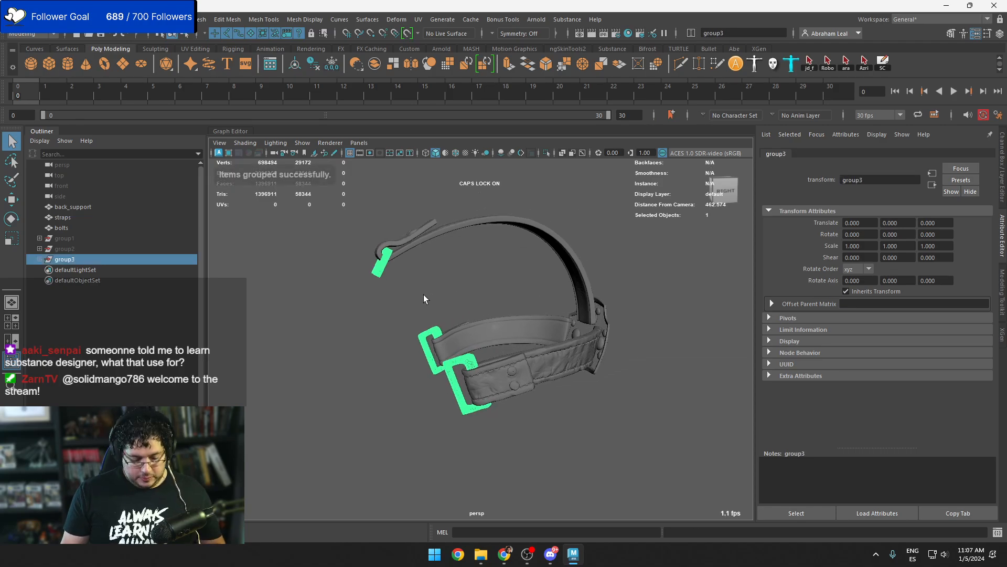
{"action": "key", "text": "h"}
Group the remaining back_support, straps and bolts meshes together and hide that group
{"action": "left_click_drag", "start_coordinate": [442, 288], "coordinate": [559, 360], "text": "alt"}
{"action": "left_click", "coordinate": [559, 360]}
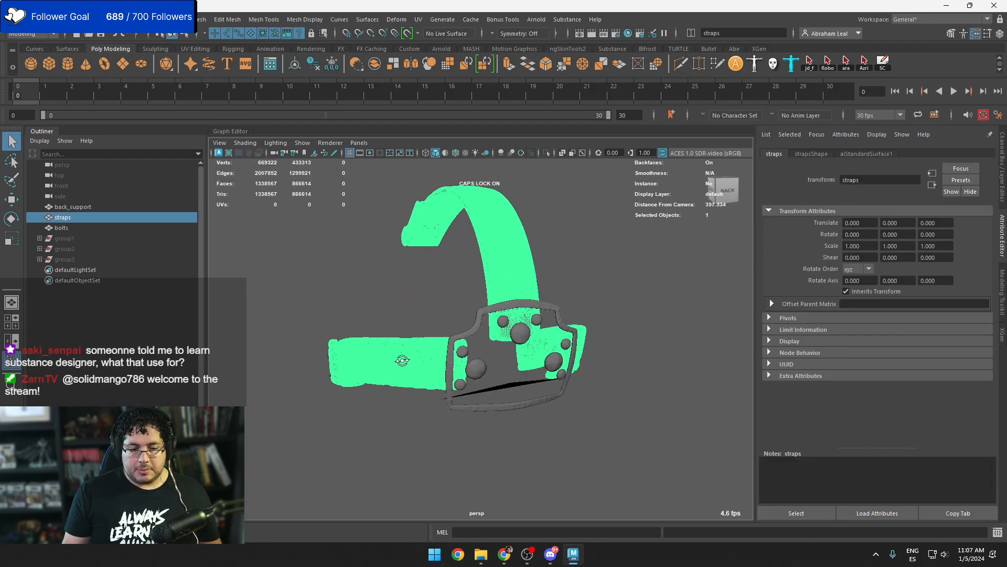
{"action": "left_click_drag", "start_coordinate": [402, 361], "coordinate": [447, 305], "text": "alt"}
{"action": "left_click", "coordinate": [428, 314]}
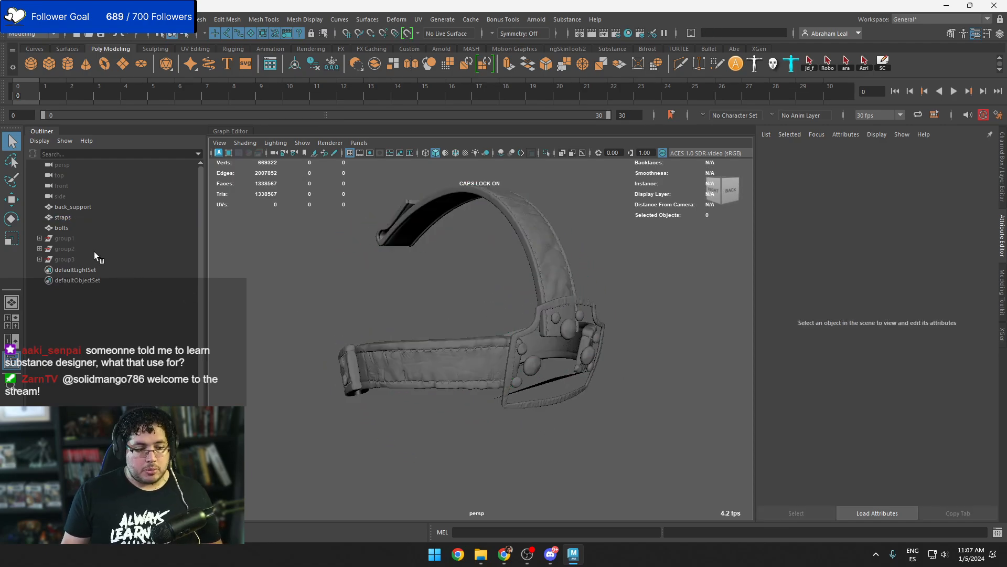
{"action": "left_click", "coordinate": [64, 259]}
{"action": "key", "text": "f"}
{"action": "left_click_drag", "start_coordinate": [596, 223], "coordinate": [455, 370]}
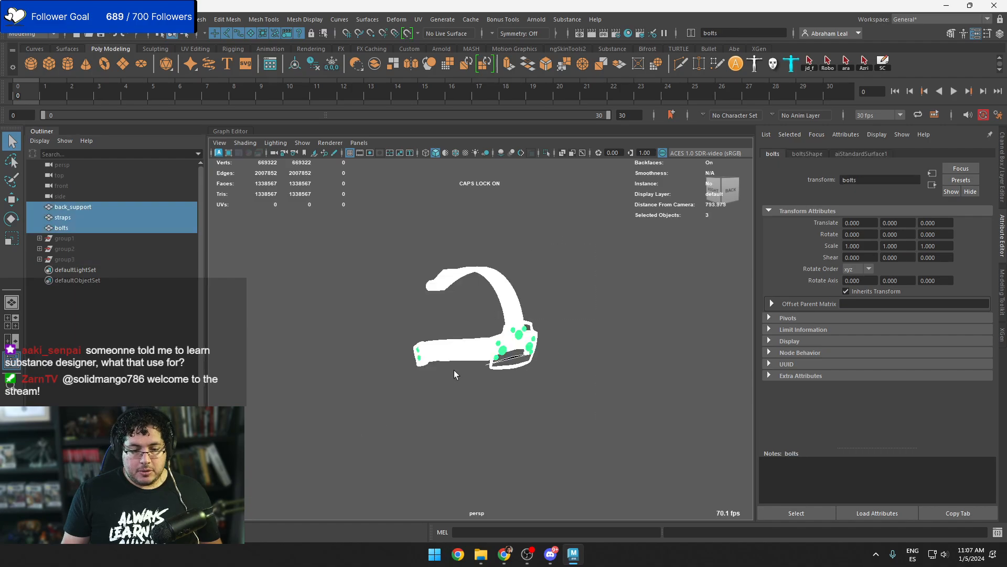
{"action": "key", "text": "ctrl+g"}
{"action": "key", "text": "h"}
Unhide only the beak group, group2, and view it close up with nothing selected
{"action": "left_click", "coordinate": [63, 207]}
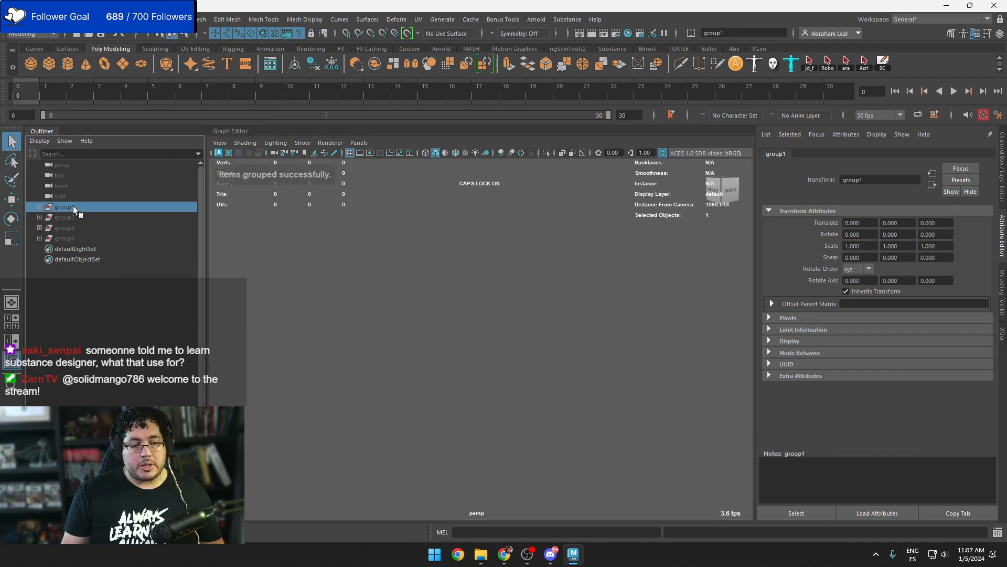
{"action": "left_click", "coordinate": [74, 219]}
{"action": "key", "text": "h"}
{"action": "scroll", "coordinate": [381, 386], "scroll_direction": "up", "scroll_amount": 5}
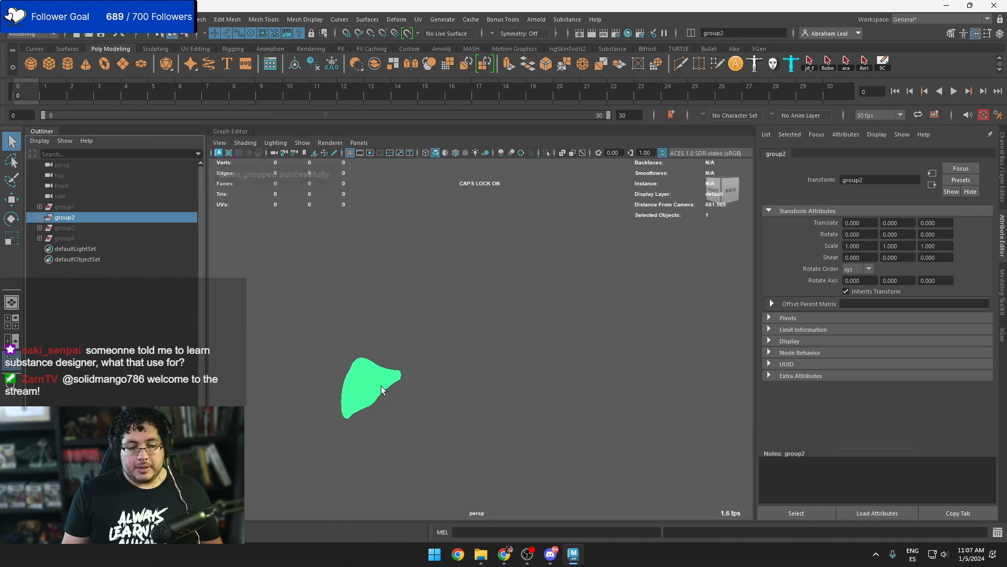
{"action": "left_click_drag", "start_coordinate": [381, 385], "coordinate": [565, 329], "text": "alt"}
{"action": "scroll", "coordinate": [464, 423], "scroll_direction": "up", "scroll_amount": 5}
{"action": "middle_click_drag", "start_coordinate": [464, 423], "coordinate": [599, 374], "text": "alt"}
{"action": "scroll", "coordinate": [611, 410], "scroll_direction": "up", "scroll_amount": 3}
{"action": "left_click", "coordinate": [612, 405]}
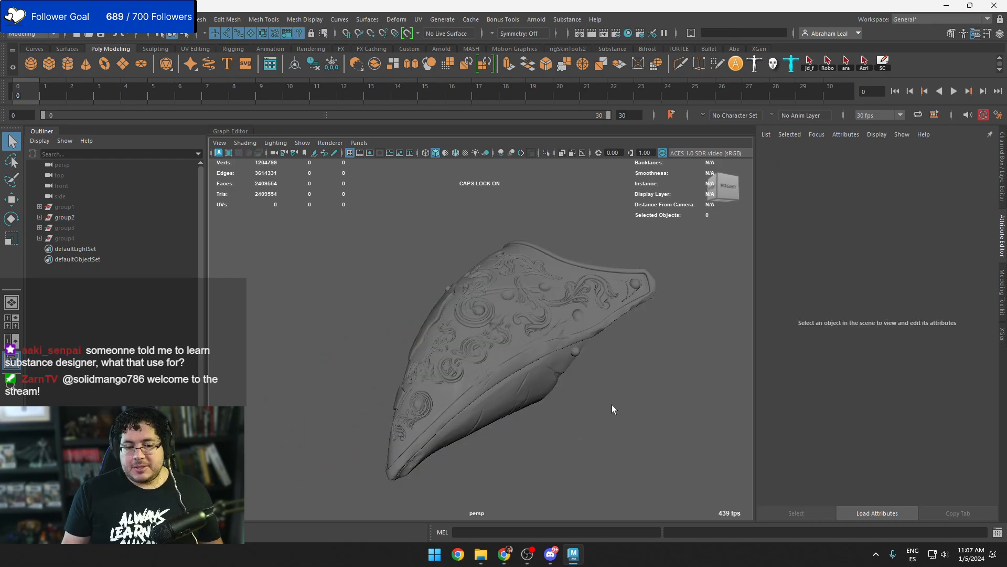
Examine the beak from several angles, checking how its ornamented shell and the separate detail plates are divided into meshes
{"action": "scroll", "coordinate": [591, 385], "scroll_direction": "up", "scroll_amount": 5}
{"action": "left_click_drag", "start_coordinate": [579, 388], "coordinate": [549, 386], "text": "alt"}
{"action": "scroll", "coordinate": [548, 385], "scroll_direction": "down", "scroll_amount": 5}
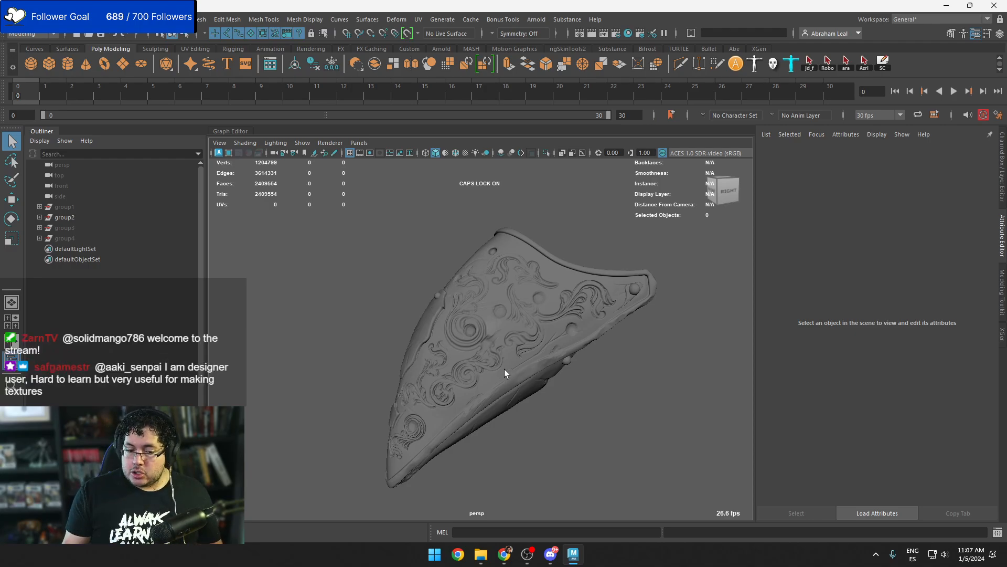
{"action": "scroll", "coordinate": [504, 370], "scroll_direction": "up", "scroll_amount": 3}
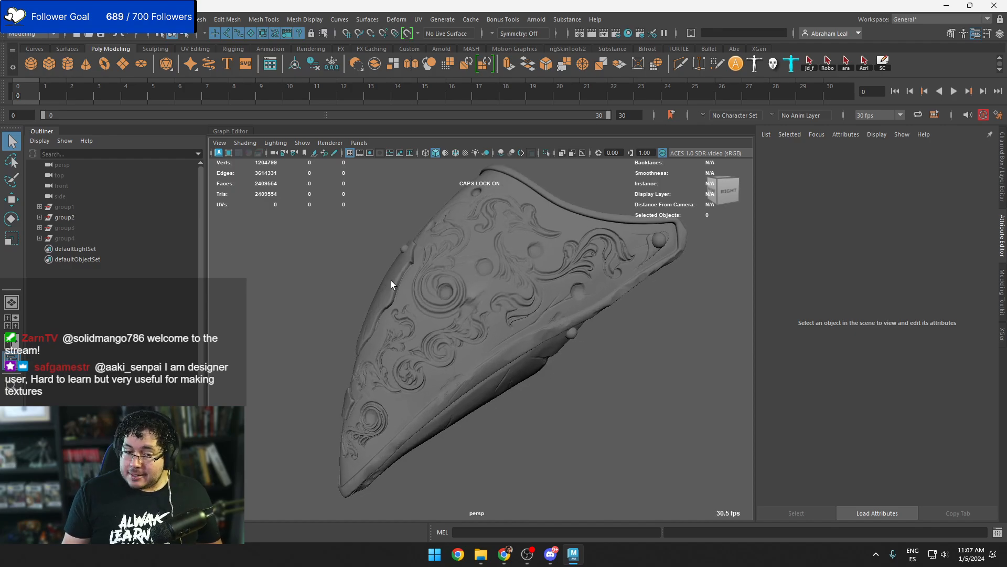
{"action": "left_click", "coordinate": [392, 284]}
{"action": "left_click_drag", "start_coordinate": [464, 313], "coordinate": [436, 288], "text": "alt"}
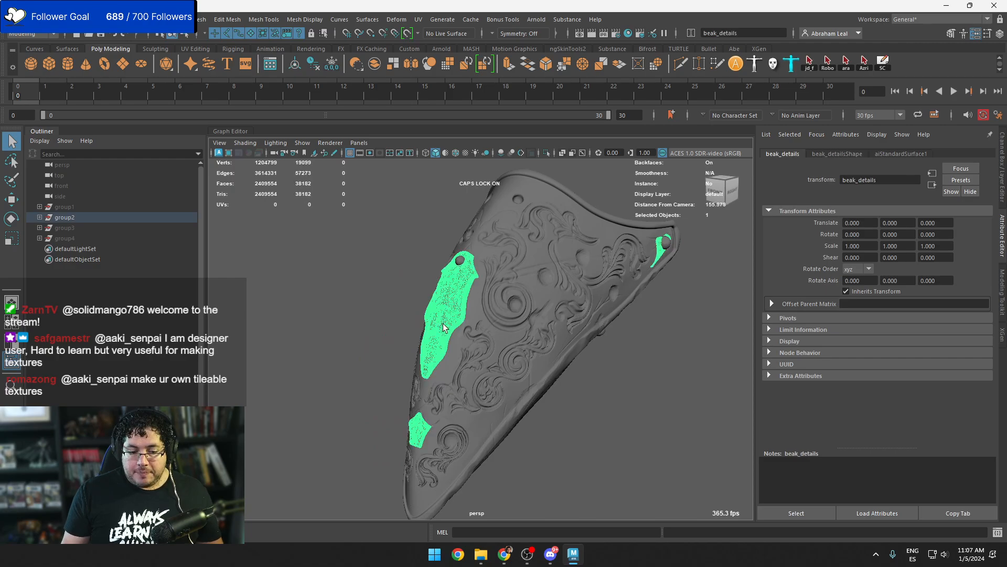
{"action": "left_click_drag", "start_coordinate": [443, 328], "coordinate": [402, 316], "text": "alt"}
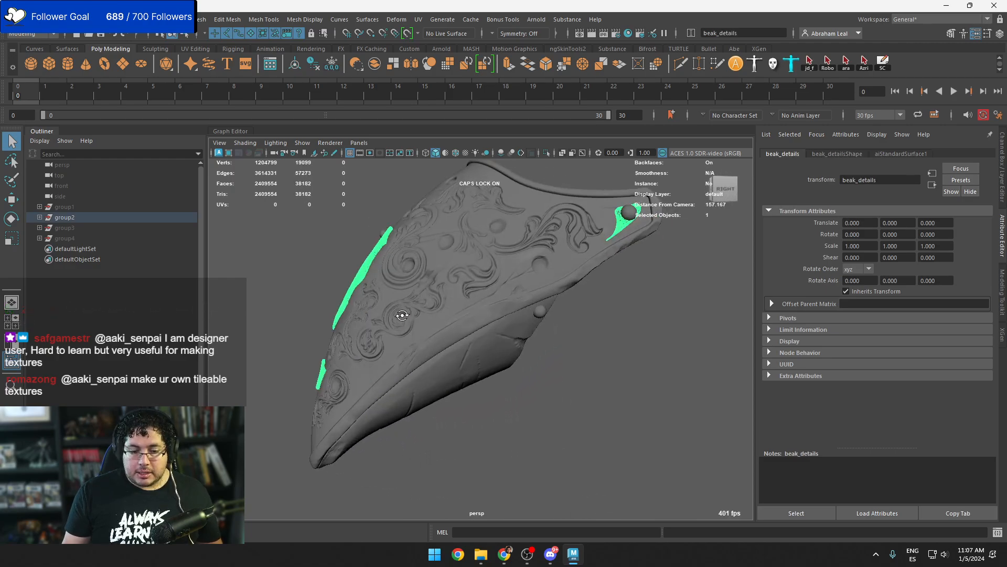
{"action": "left_click", "coordinate": [470, 269]}
{"action": "left_click_drag", "start_coordinate": [471, 270], "coordinate": [593, 381], "text": "alt"}
{"action": "left_click", "coordinate": [593, 381]}
Assign a new Arnold aiStandardSurface material to the beaj mesh and set its base color to cyan
{"action": "left_click", "coordinate": [557, 313]}
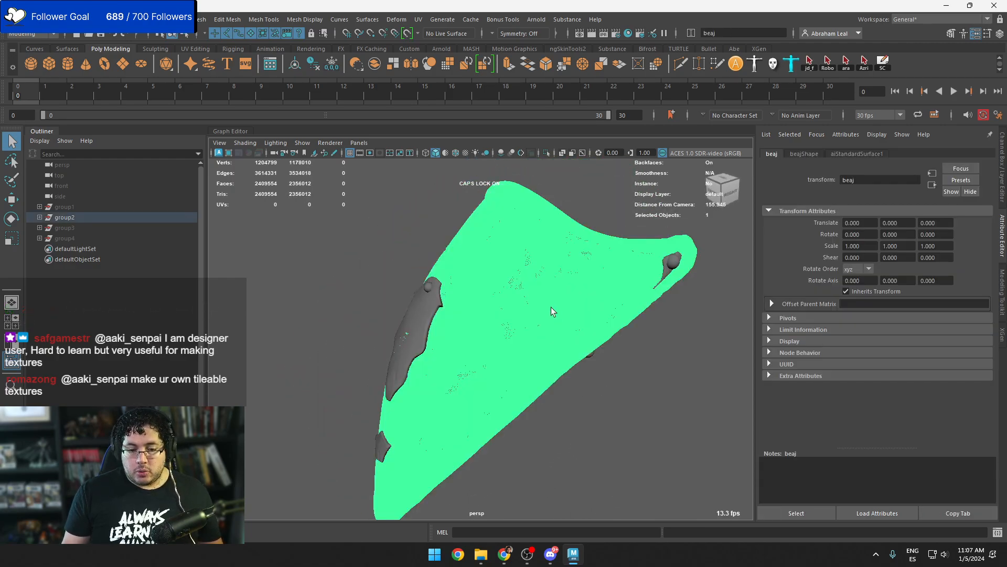
{"action": "left_click", "coordinate": [480, 301]}
{"action": "left_click", "coordinate": [547, 275]}
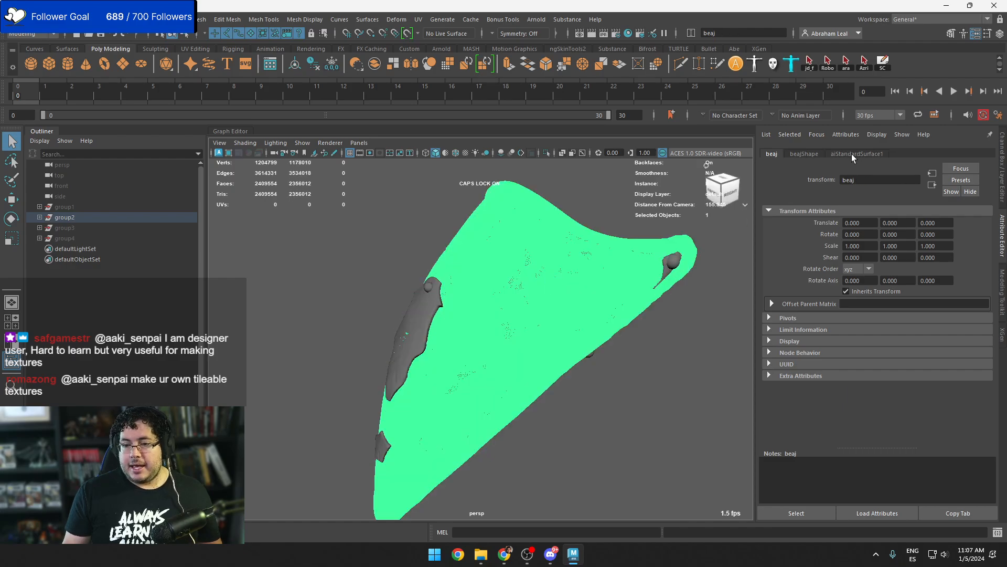
{"action": "right_click_drag", "start_coordinate": [530, 241], "coordinate": [542, 509]}
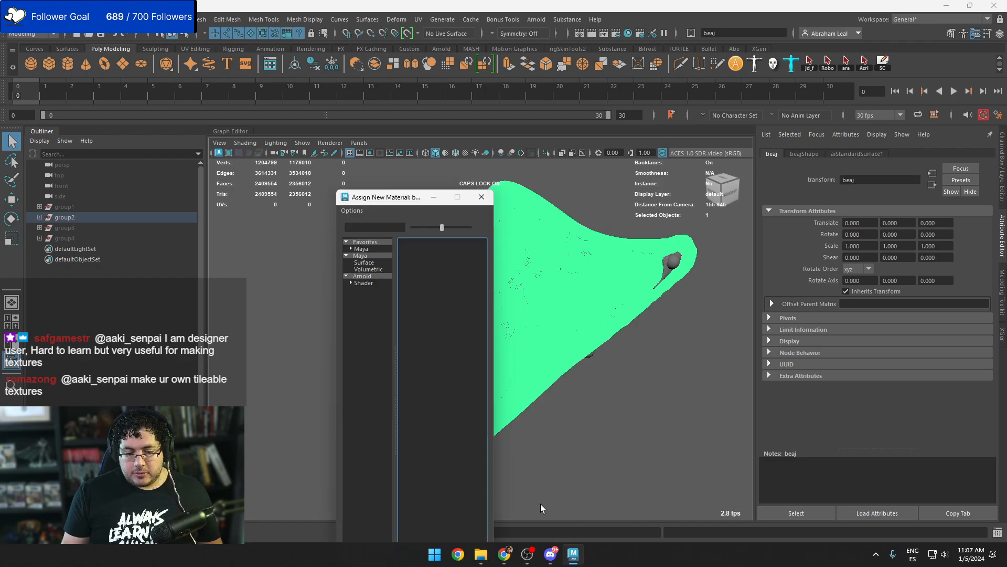
{"action": "left_click", "coordinate": [370, 275]}
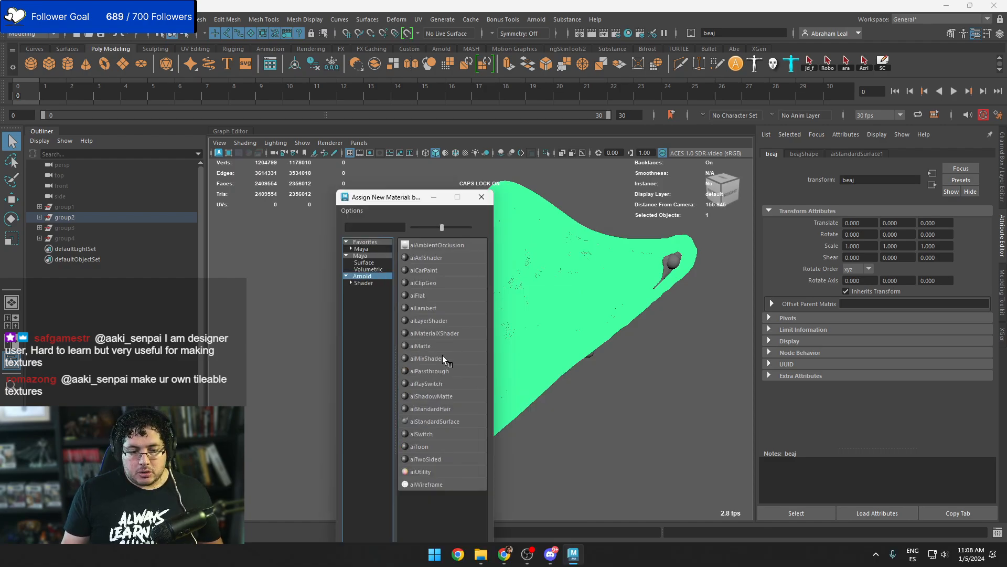
{"action": "left_click", "coordinate": [435, 422]}
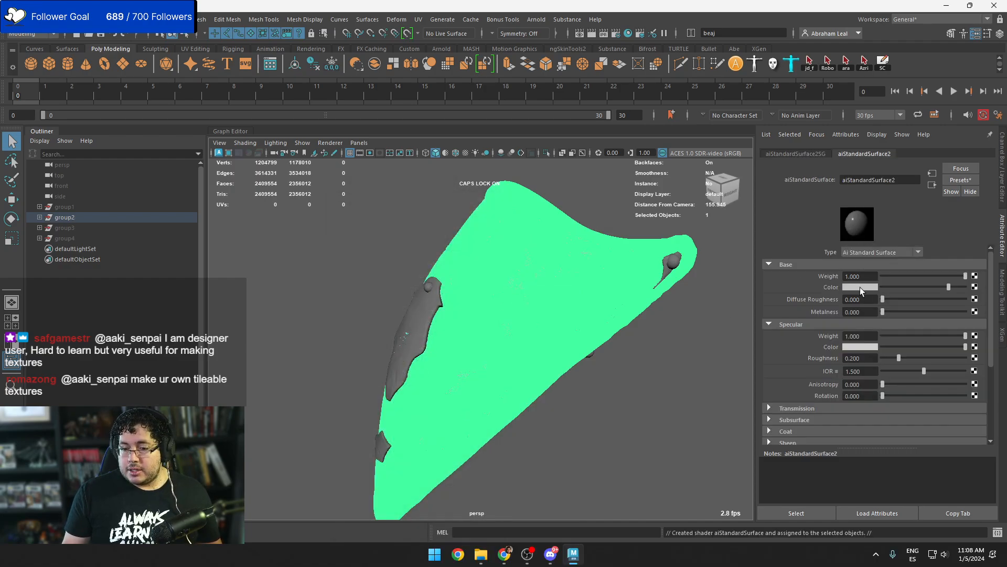
{"action": "left_click", "coordinate": [860, 288]}
{"action": "left_click", "coordinate": [857, 260]}
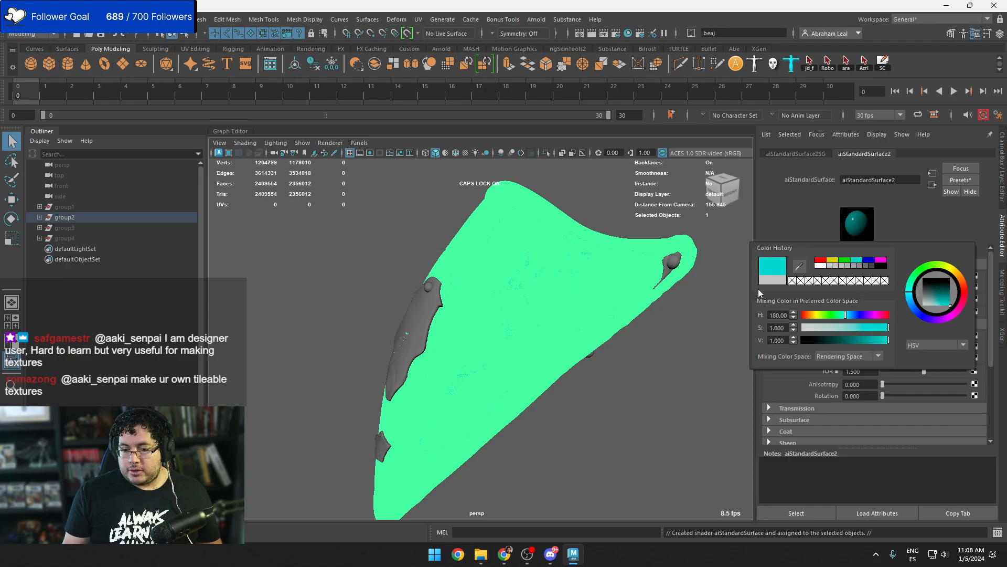
{"action": "left_click", "coordinate": [605, 229]}
Assign a new Arnold aiStandardSurface material to the beak_details mesh and set its base color to red
{"action": "left_click_drag", "start_coordinate": [638, 247], "coordinate": [612, 290], "text": "alt"}
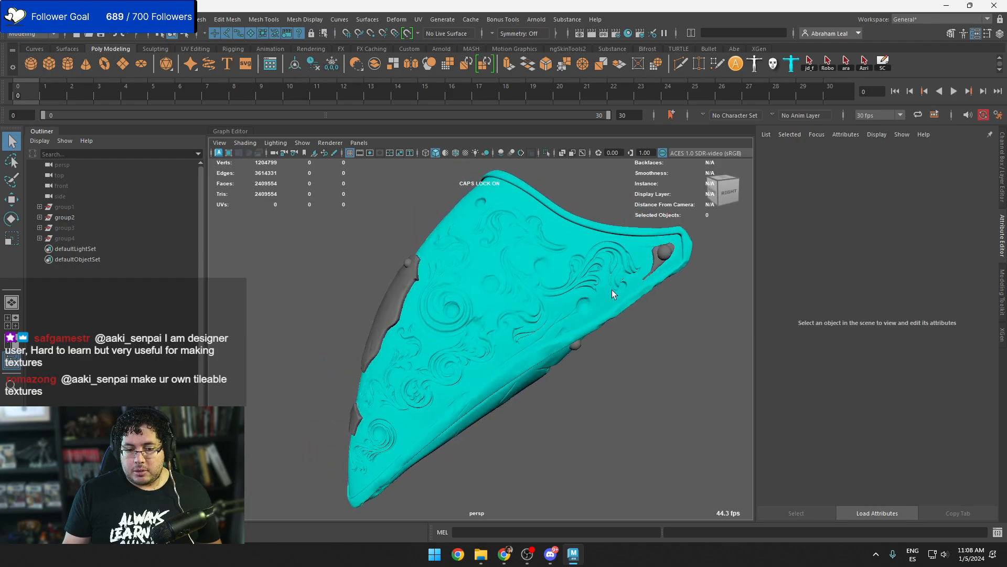
{"action": "left_click", "coordinate": [655, 260]}
{"action": "right_click_drag", "start_coordinate": [656, 260], "coordinate": [650, 507]}
{"action": "left_click", "coordinate": [363, 276]}
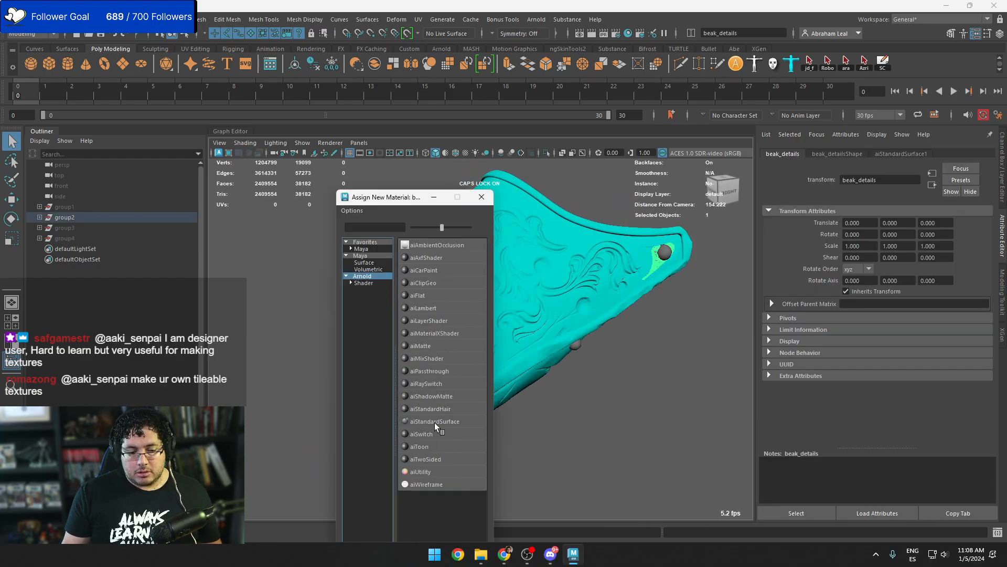
{"action": "left_click", "coordinate": [435, 421]}
{"action": "left_click", "coordinate": [861, 287]}
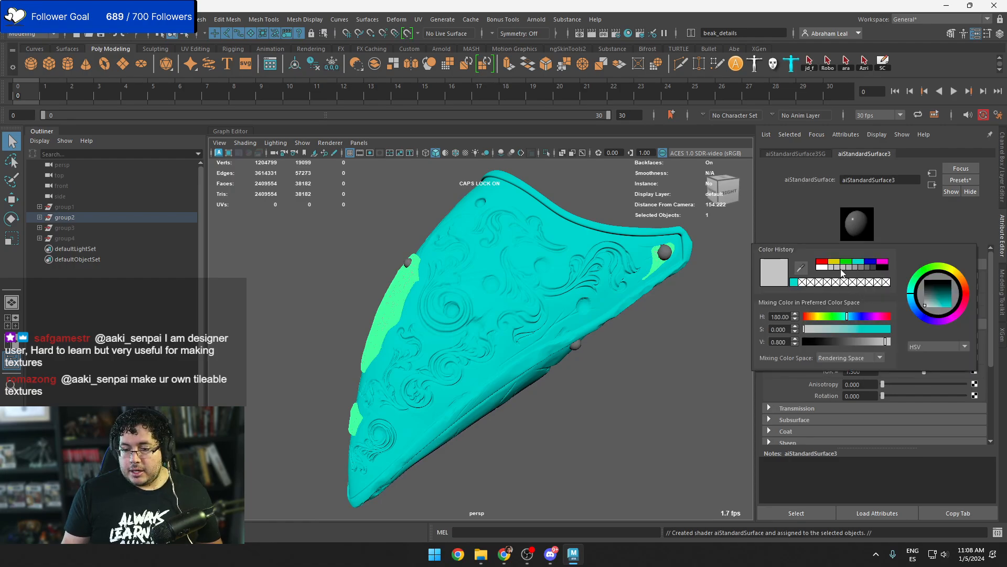
{"action": "left_click", "coordinate": [821, 262]}
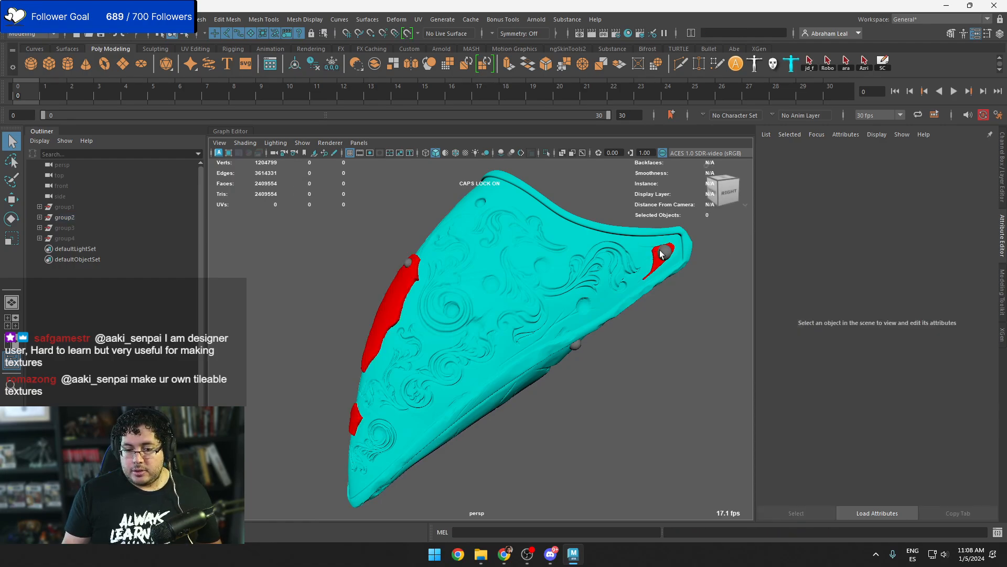
Assign a new Arnold aiStandardSurface material to the bolts_v2 mesh and set its base color to yellow
{"action": "left_click", "coordinate": [664, 252]}
{"action": "right_click_drag", "start_coordinate": [662, 242], "coordinate": [666, 510]}
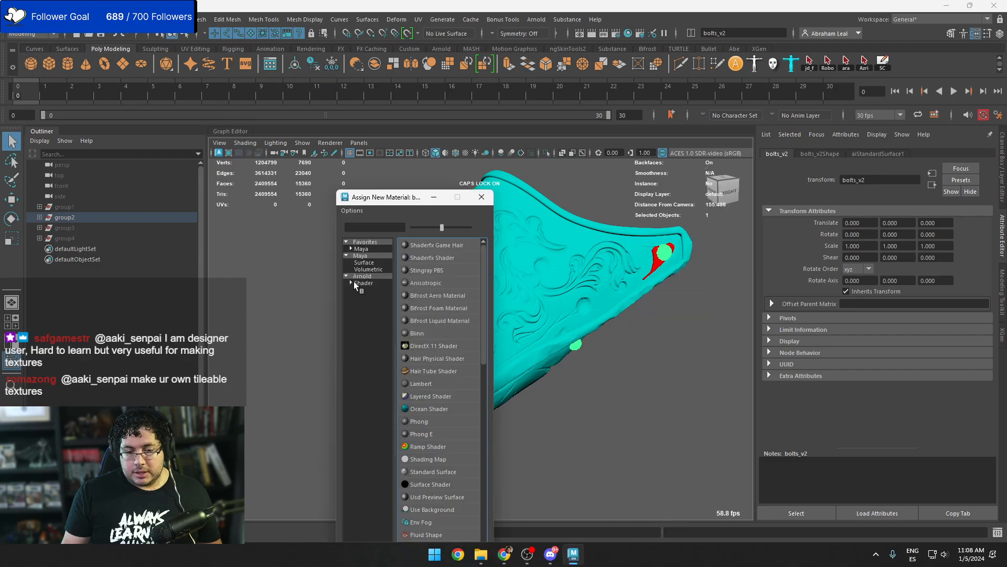
{"action": "left_click", "coordinate": [371, 275]}
{"action": "left_click", "coordinate": [435, 420]}
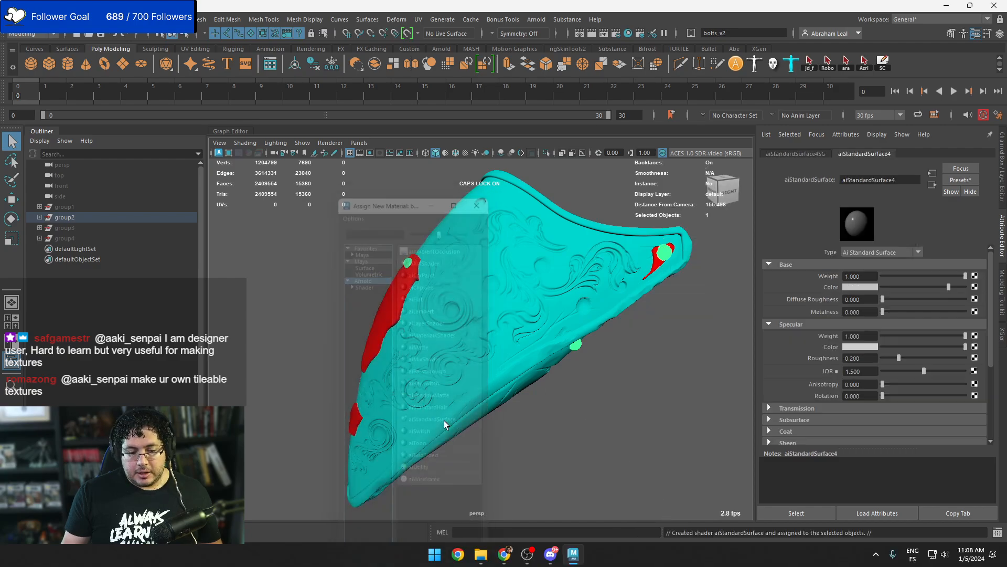
{"action": "left_click", "coordinate": [858, 288]}
{"action": "left_click", "coordinate": [832, 263]}
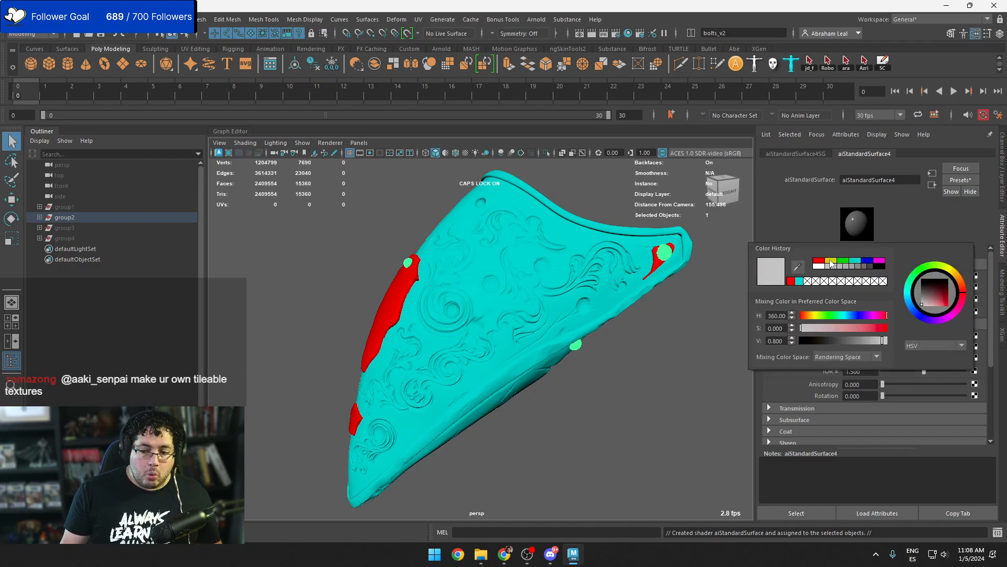
{"action": "left_click", "coordinate": [671, 336]}
Examine the color-coded beak from the front and both sides, checking how the shell, plates and bolts are separated by color
{"action": "left_click_drag", "start_coordinate": [670, 335], "coordinate": [641, 327], "text": "alt"}
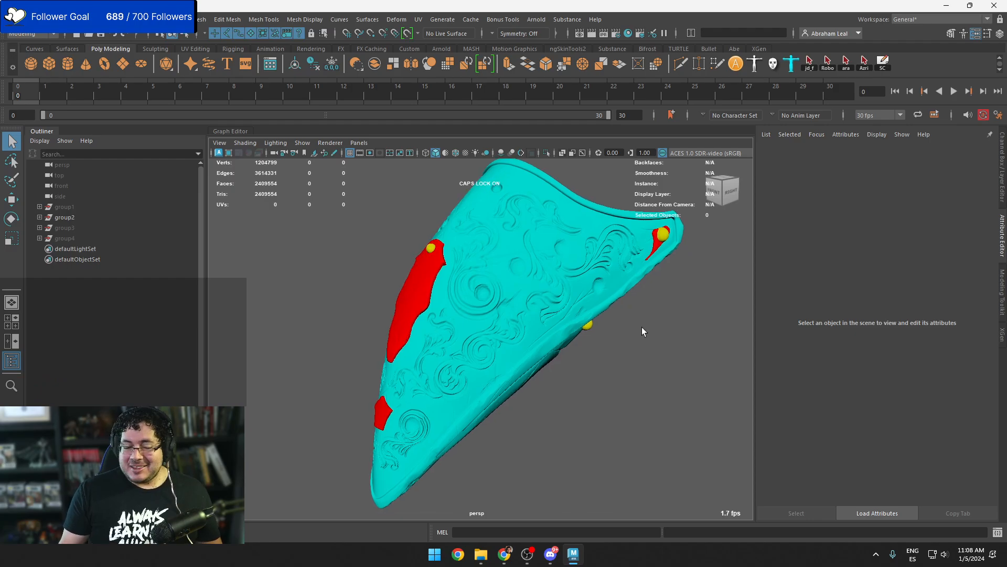
{"action": "left_click_drag", "start_coordinate": [579, 353], "coordinate": [539, 347], "text": "alt"}
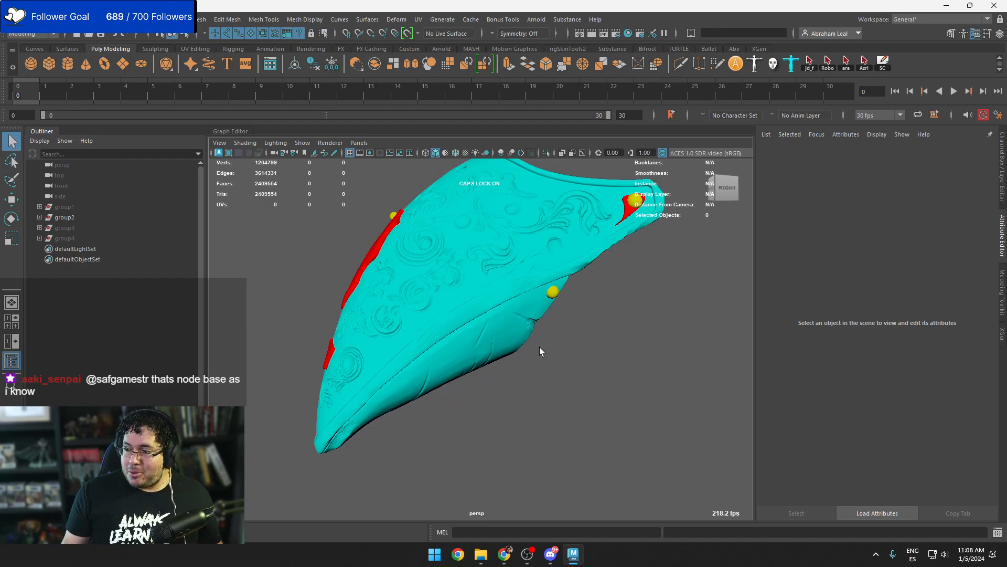
{"action": "left_click_drag", "start_coordinate": [587, 303], "coordinate": [652, 322], "text": "alt"}
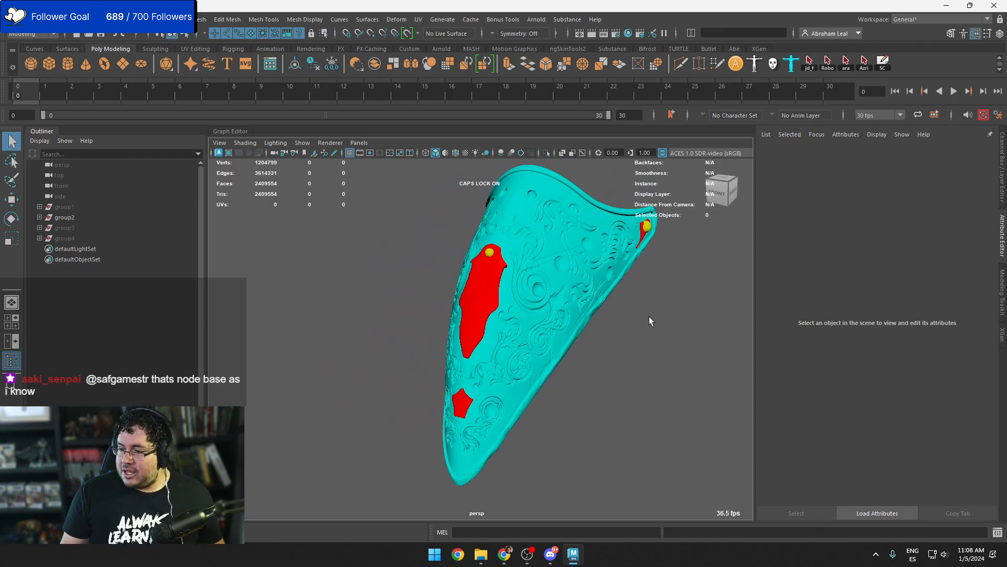
{"action": "left_click_drag", "start_coordinate": [605, 348], "coordinate": [643, 351], "text": "alt"}
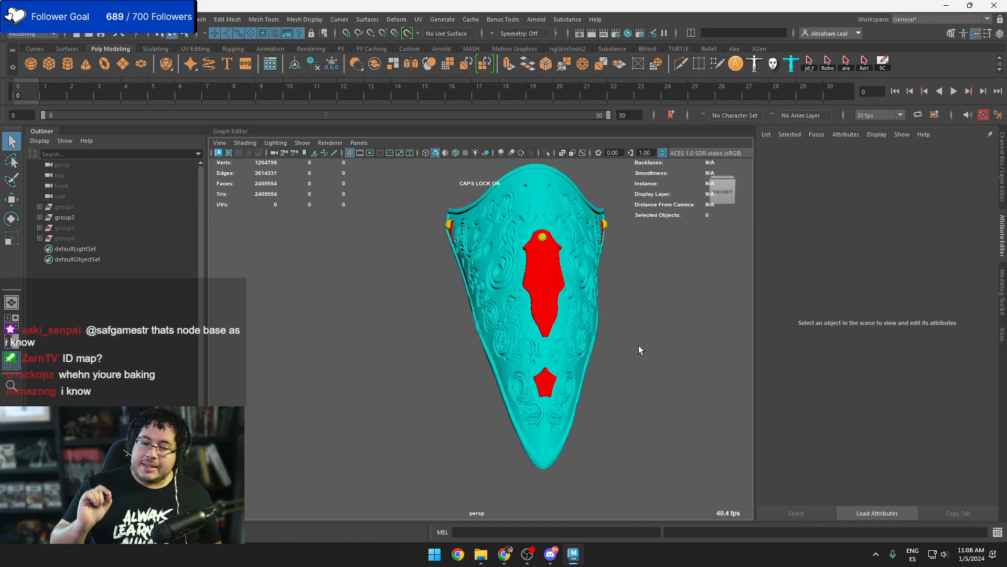
{"action": "mouse_move", "coordinate": [656, 326]}
{"action": "left_mouse_down", "text": "alt"}
{"action": "mouse_move", "coordinate": [686, 274]}
{"action": "mouse_move", "coordinate": [662, 338]}
{"action": "left_mouse_up", "text": "alt"}
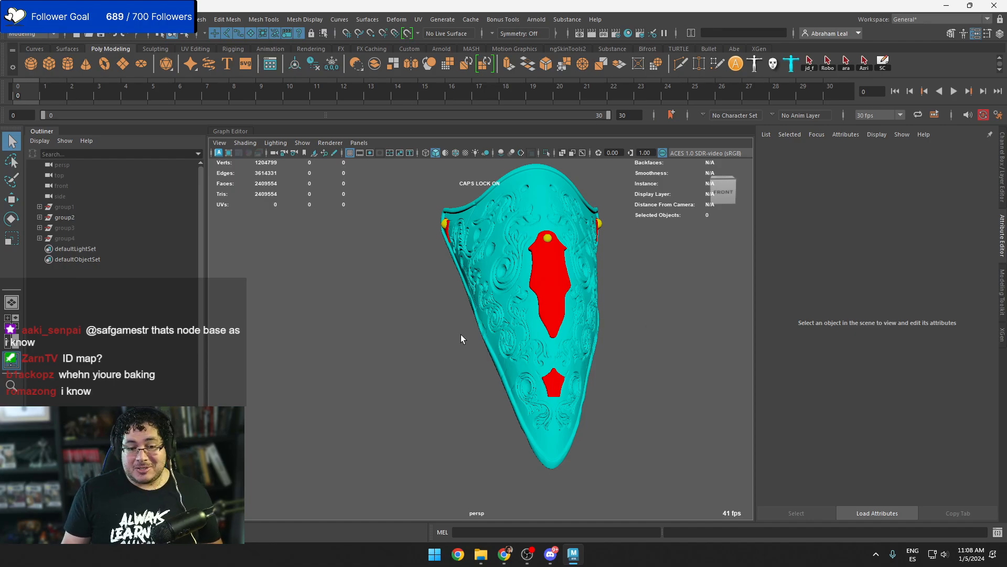
{"action": "mouse_move", "coordinate": [462, 334]}
{"action": "left_mouse_down", "text": "alt"}
{"action": "mouse_move", "coordinate": [425, 347]}
{"action": "mouse_move", "coordinate": [451, 322]}
{"action": "mouse_move", "coordinate": [453, 334]}
{"action": "left_mouse_up", "text": "alt"}
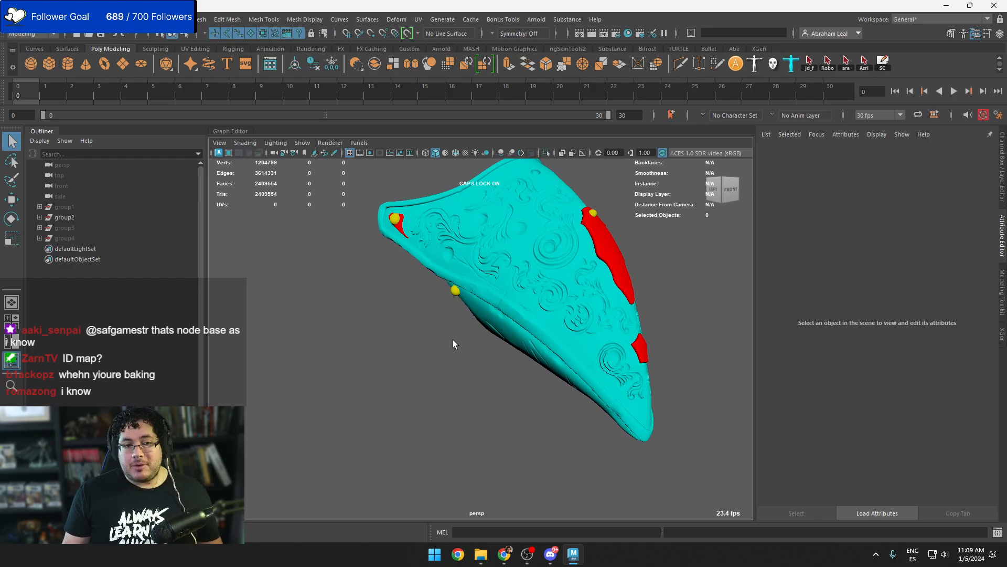
{"action": "left_click_drag", "start_coordinate": [453, 339], "coordinate": [467, 363], "text": "alt"}
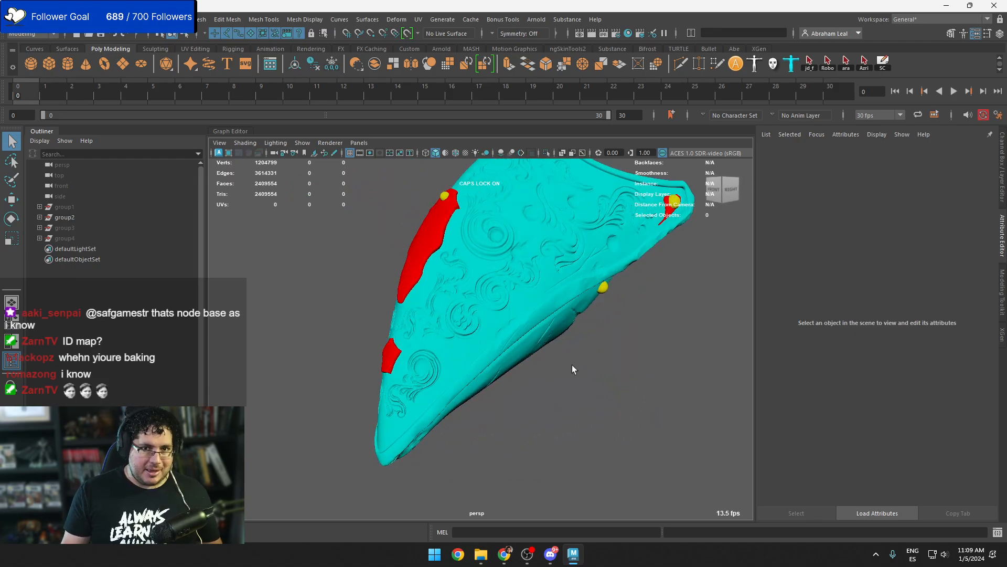
{"action": "left_click_drag", "start_coordinate": [572, 368], "coordinate": [508, 361], "text": "alt"}
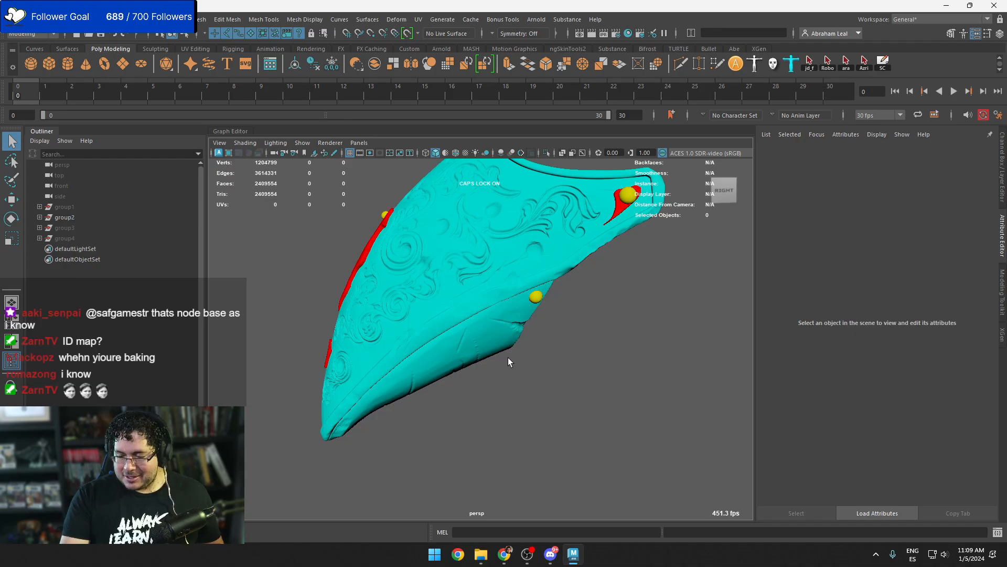
{"action": "left_click_drag", "start_coordinate": [499, 322], "coordinate": [522, 341], "text": "alt"}
Combine the beak shell, detail plates and bolts into a single mesh and clear the selection
{"action": "scroll", "coordinate": [521, 341], "scroll_direction": "down", "scroll_amount": 10}
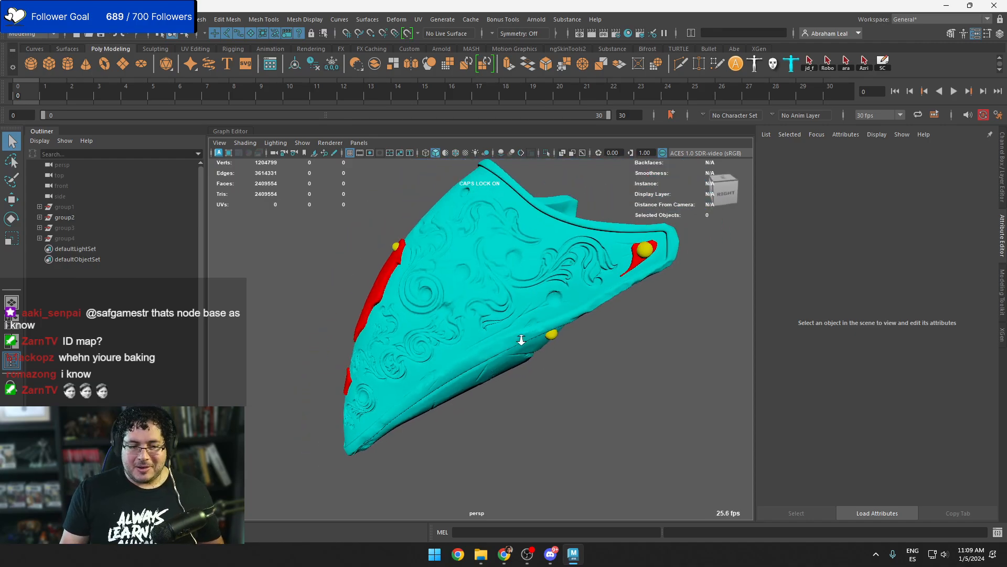
{"action": "left_click_drag", "start_coordinate": [626, 242], "coordinate": [366, 459]}
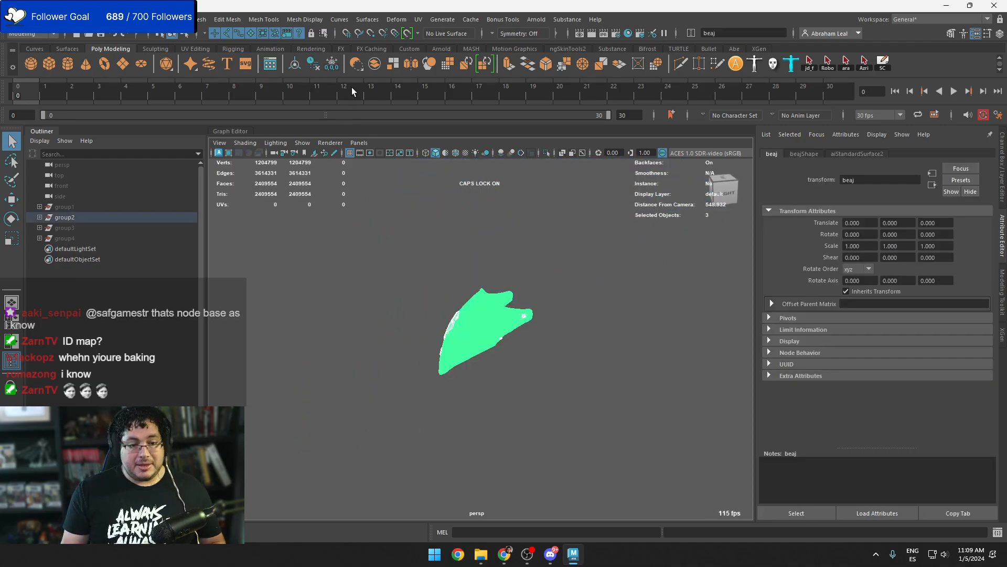
{"action": "left_click", "coordinate": [202, 21]}
{"action": "left_click", "coordinate": [227, 60]}
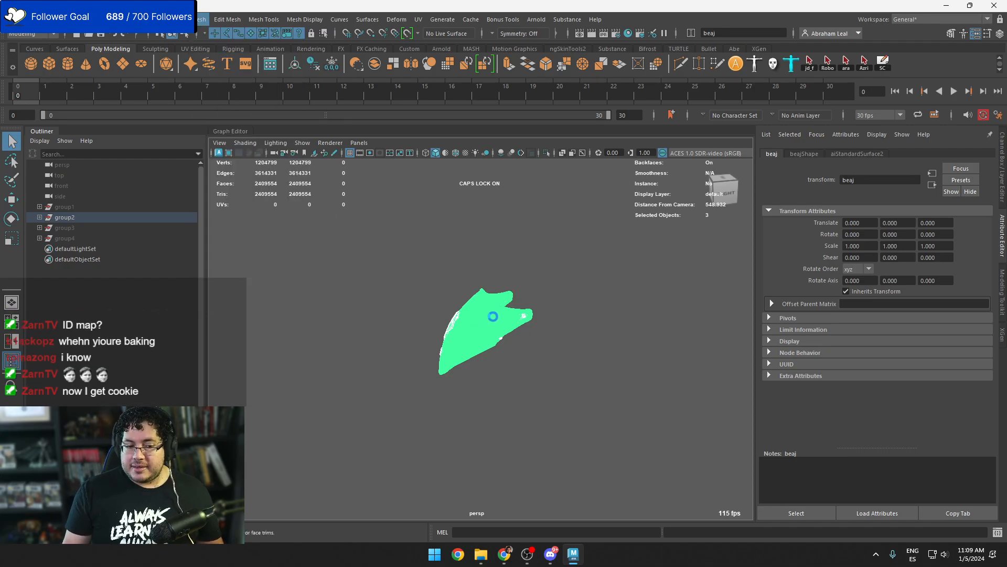
{"action": "scroll", "coordinate": [502, 329], "scroll_direction": "up", "scroll_amount": 10}
{"action": "left_click_drag", "start_coordinate": [501, 328], "coordinate": [493, 311], "text": "alt"}
{"action": "scroll", "coordinate": [394, 280], "scroll_direction": "down", "scroll_amount": 5}
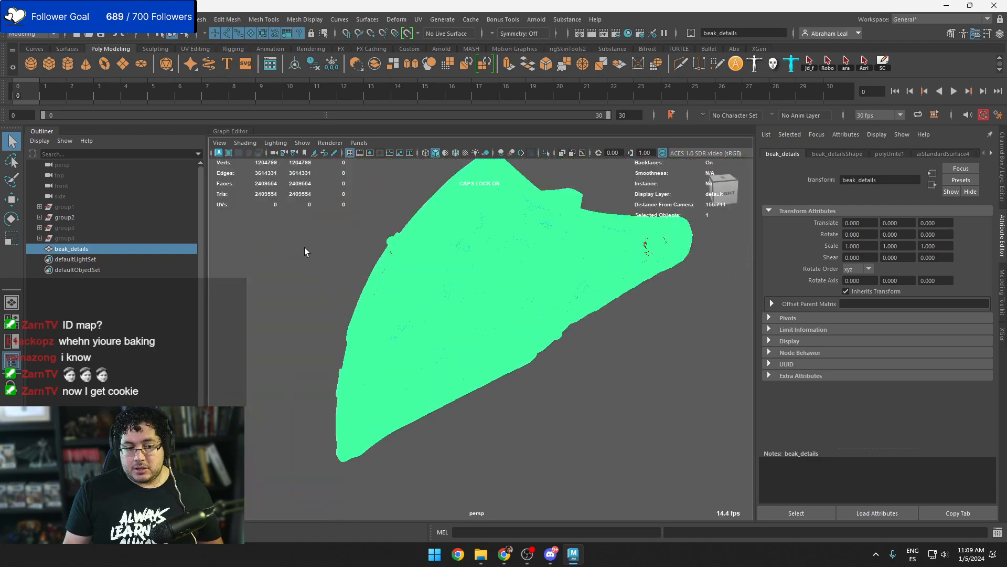
{"action": "left_click", "coordinate": [303, 191]}
{"action": "left_click", "coordinate": [411, 238]}
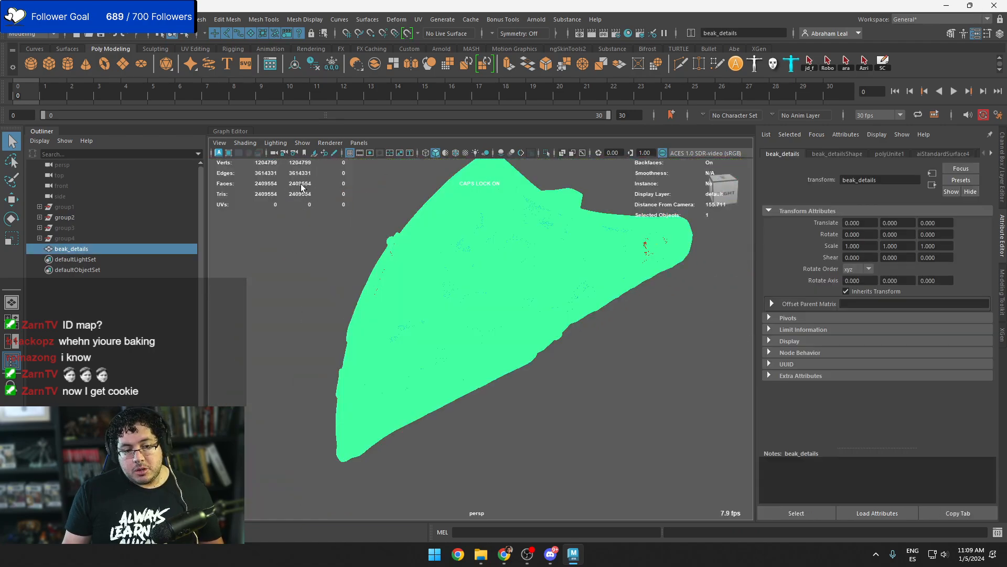
{"action": "mouse_move", "coordinate": [302, 187]}
{"action": "left_mouse_down", "text": "alt"}
{"action": "mouse_move", "coordinate": [394, 312]}
{"action": "mouse_move", "coordinate": [659, 315]}
{"action": "mouse_move", "coordinate": [576, 329]}
{"action": "left_mouse_up", "text": "alt"}
{"action": "left_click", "coordinate": [658, 332]}
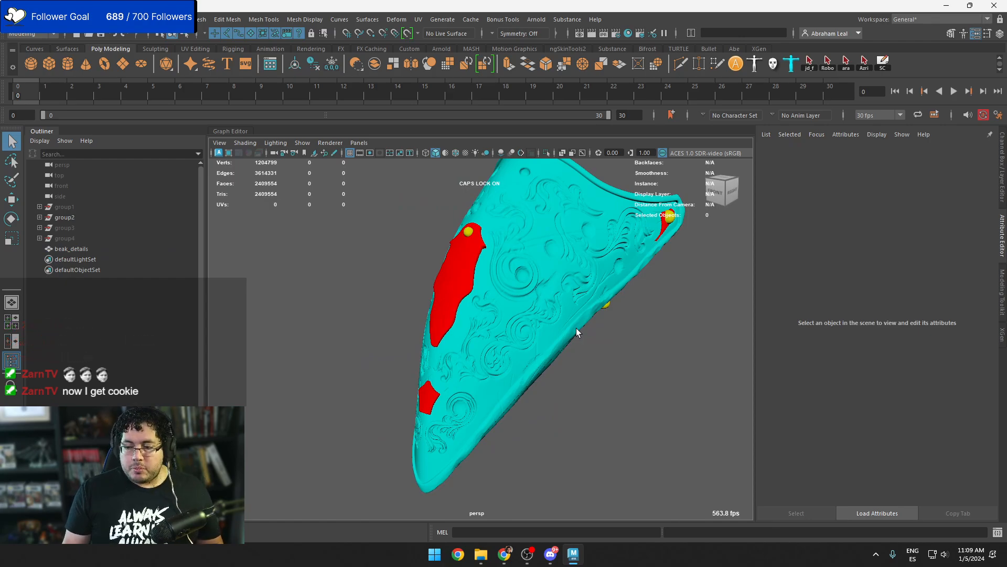
{"action": "left_click_drag", "start_coordinate": [636, 375], "coordinate": [594, 355], "text": "alt"}
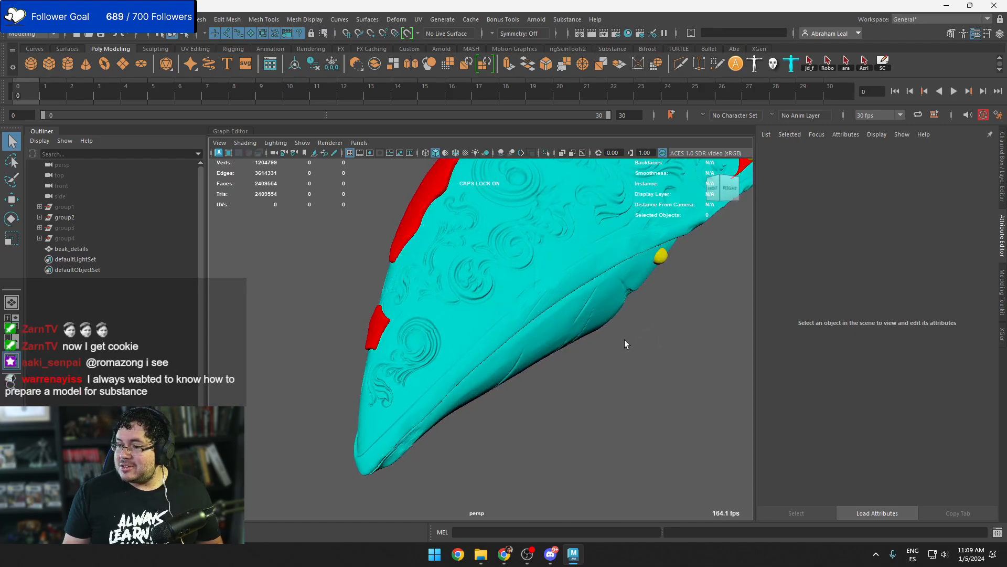
{"action": "mouse_move", "coordinate": [623, 336]}
{"action": "left_mouse_down", "text": "alt"}
{"action": "mouse_move", "coordinate": [643, 332]}
{"action": "mouse_move", "coordinate": [629, 336]}
{"action": "left_mouse_up", "text": "alt"}
{"action": "right_click_drag", "start_coordinate": [629, 336], "coordinate": [636, 340], "text": "alt"}
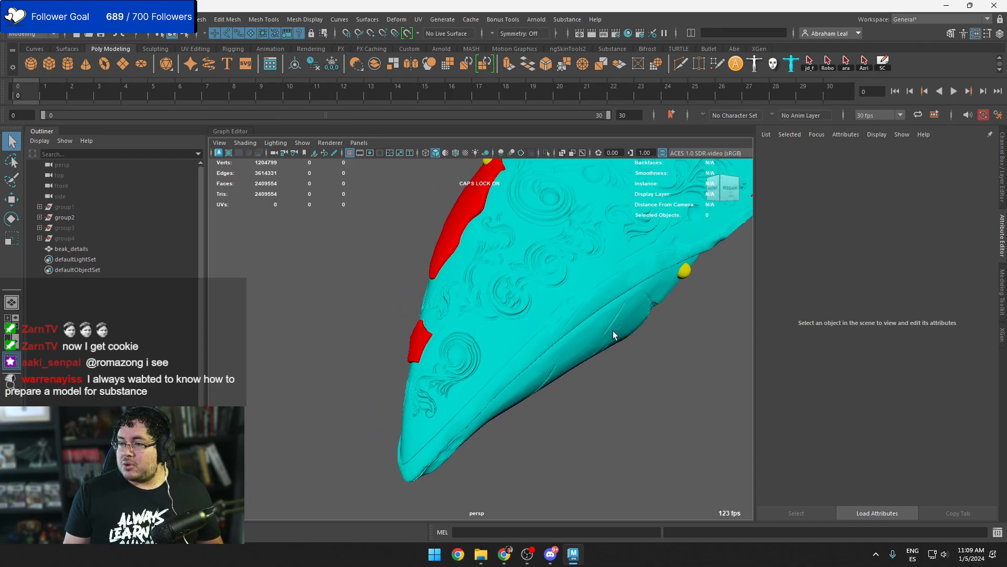
{"action": "left_click_drag", "start_coordinate": [610, 326], "coordinate": [515, 288], "text": "alt"}
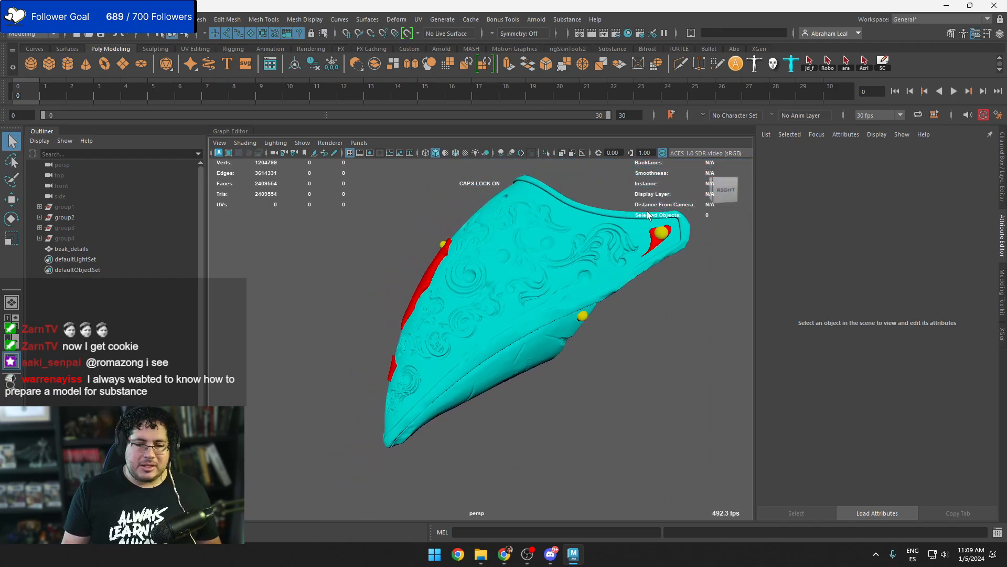
{"action": "left_click", "coordinate": [711, 64]}
{"action": "scroll", "coordinate": [515, 342], "scroll_direction": "up", "scroll_amount": 5}
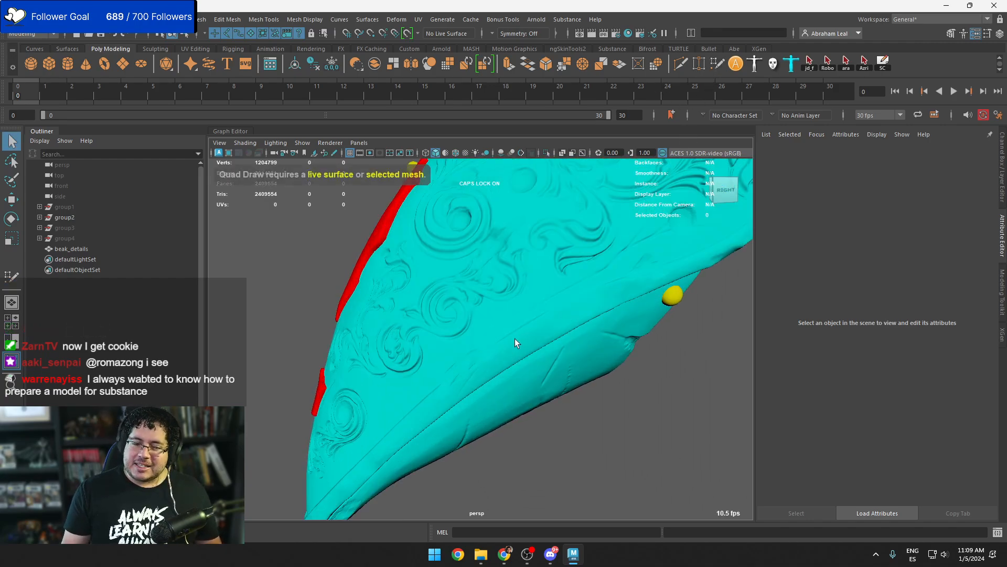
Make the combined beak_details mesh a live surface and activate Quad Draw
{"action": "left_click_drag", "start_coordinate": [515, 339], "coordinate": [739, 137], "text": "alt"}
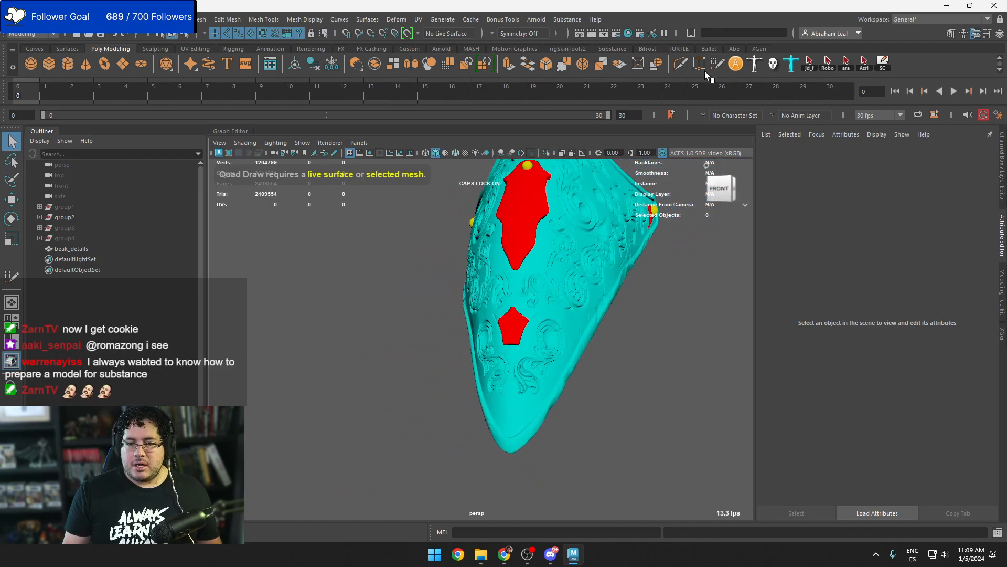
{"action": "middle_click_drag", "start_coordinate": [588, 178], "coordinate": [512, 270], "text": "alt"}
{"action": "scroll", "coordinate": [512, 270], "scroll_direction": "up", "scroll_amount": 5}
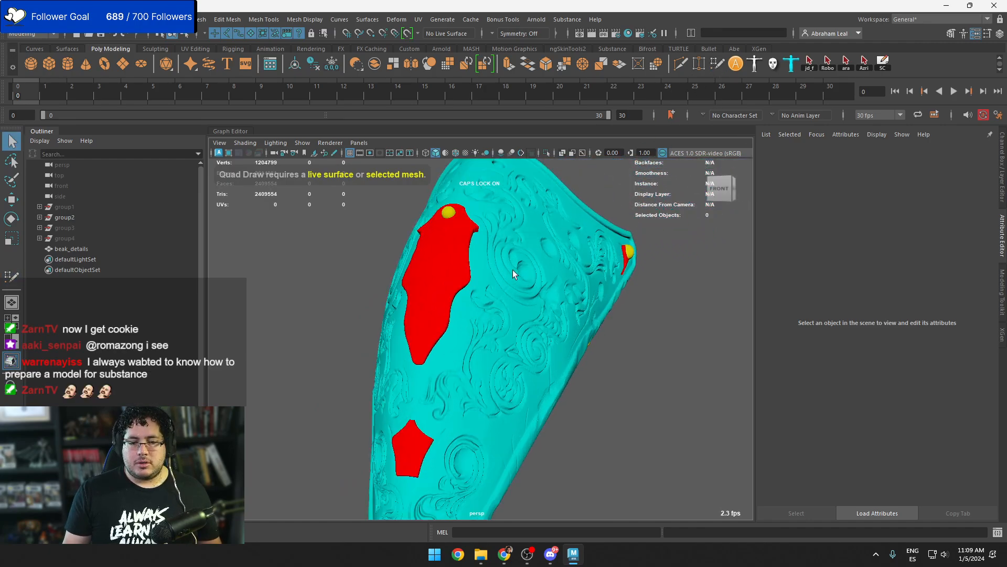
{"action": "scroll", "coordinate": [460, 291], "scroll_direction": "down", "scroll_amount": 2}
{"action": "scroll", "coordinate": [461, 295], "scroll_direction": "down", "scroll_amount": 2}
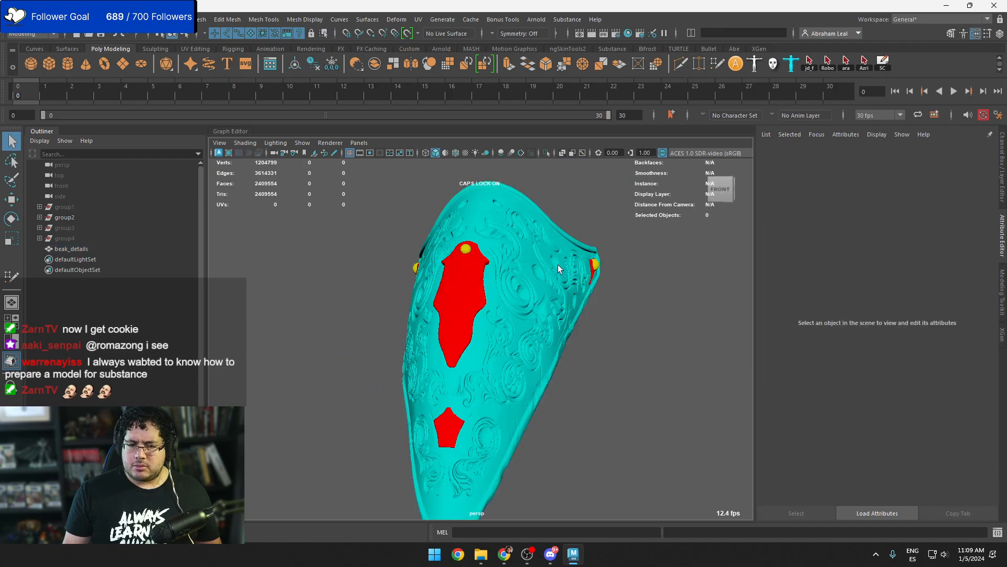
{"action": "left_click", "coordinate": [555, 267]}
{"action": "left_click", "coordinate": [407, 34]}
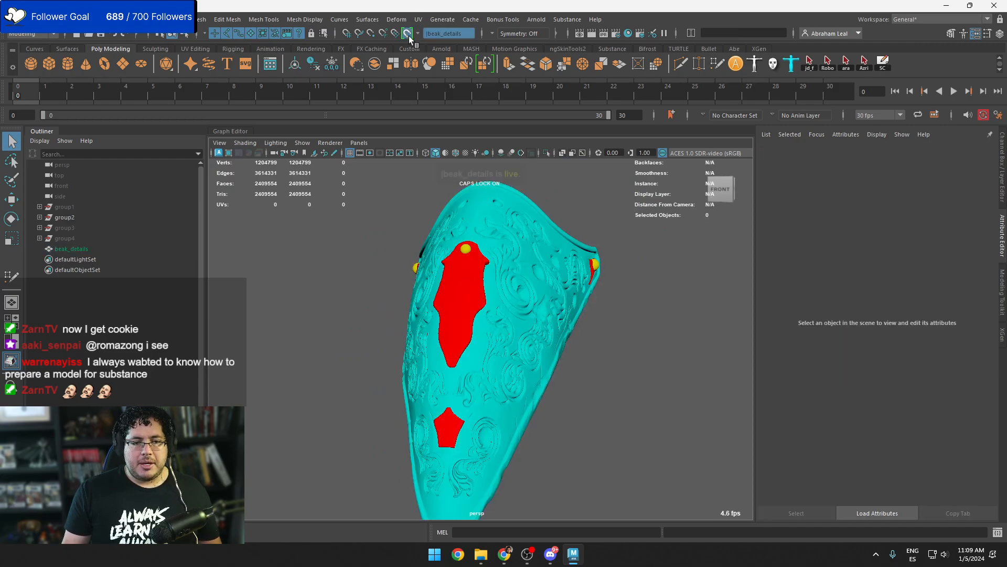
{"action": "left_click", "coordinate": [718, 63]}
Place Quad Draw points on the lower part of the large red plate, starting at its bottom tip
{"action": "left_click_drag", "start_coordinate": [528, 270], "coordinate": [593, 294], "text": "alt"}
{"action": "scroll", "coordinate": [520, 365], "scroll_direction": "up", "scroll_amount": 5}
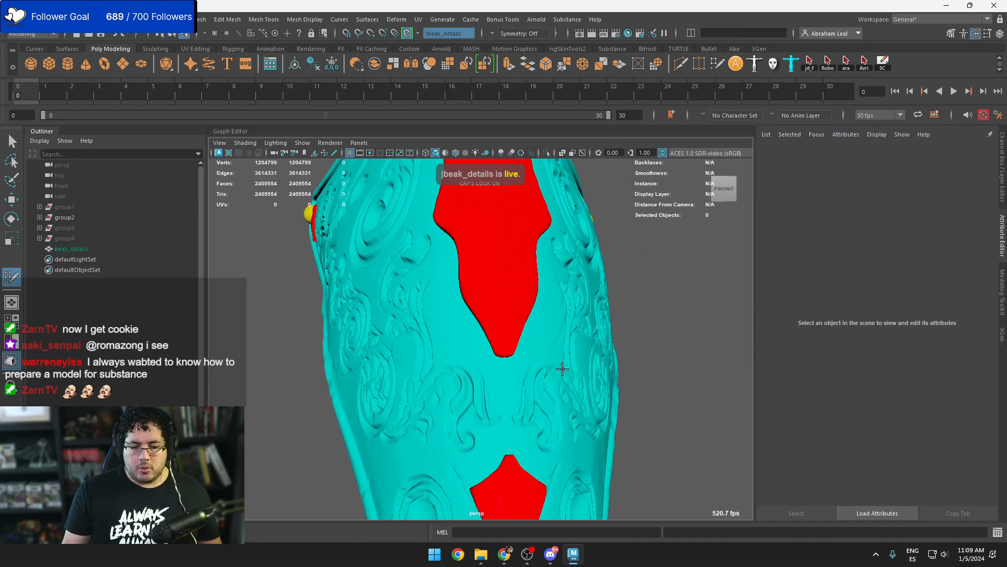
{"action": "left_click_drag", "start_coordinate": [562, 369], "coordinate": [465, 417], "text": "alt"}
{"action": "left_click", "coordinate": [456, 423]}
{"action": "left_click", "coordinate": [455, 336]}
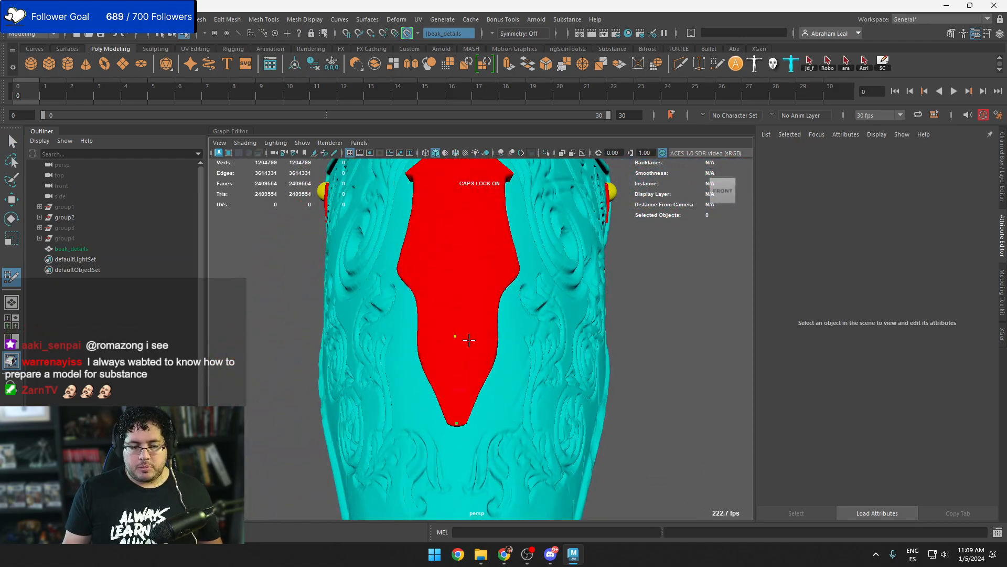
{"action": "left_click", "coordinate": [480, 382]}
{"action": "left_click_drag", "start_coordinate": [482, 382], "coordinate": [402, 356], "text": "alt"}
{"action": "middle_click_drag", "start_coordinate": [401, 356], "coordinate": [551, 423], "text": "alt"}
{"action": "mouse_move", "coordinate": [482, 373]}
{"action": "left_mouse_down", "text": "alt"}
{"action": "mouse_move", "coordinate": [383, 355]}
{"action": "mouse_move", "coordinate": [463, 387]}
{"action": "mouse_move", "coordinate": [412, 308]}
{"action": "left_mouse_up", "text": "alt"}
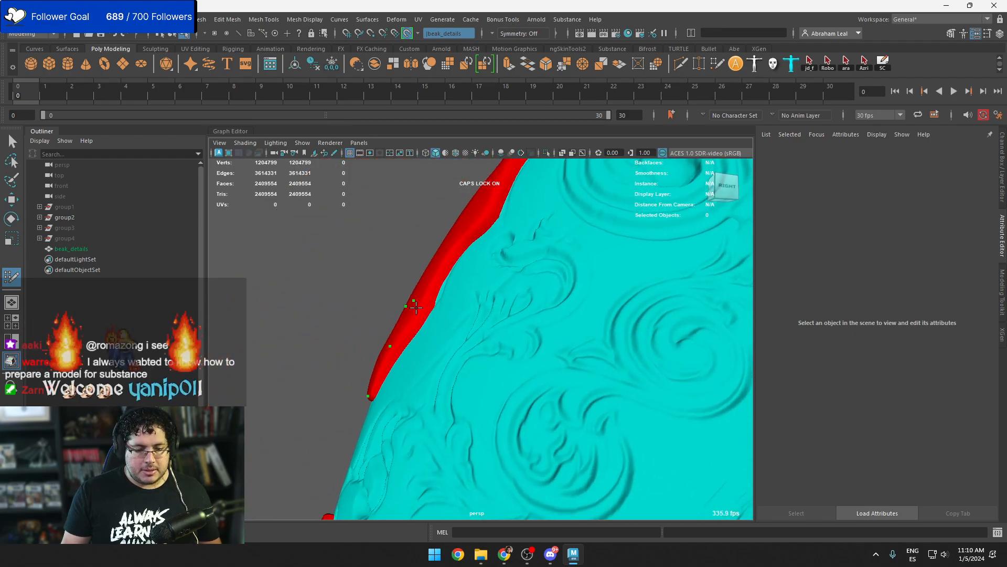
Move two points out onto the cyan shell, add two points higher up, and fill two stacked quads across the large red plate's edge
{"action": "mouse_move", "coordinate": [462, 355]}
{"action": "left_mouse_down", "text": "alt"}
{"action": "mouse_move", "coordinate": [493, 336]}
{"action": "mouse_move", "coordinate": [462, 304]}
{"action": "mouse_move", "coordinate": [521, 376]}
{"action": "left_mouse_up", "text": "alt"}
{"action": "left_click_drag", "start_coordinate": [464, 319], "coordinate": [480, 363]}
{"action": "left_click_drag", "start_coordinate": [474, 288], "coordinate": [505, 304]}
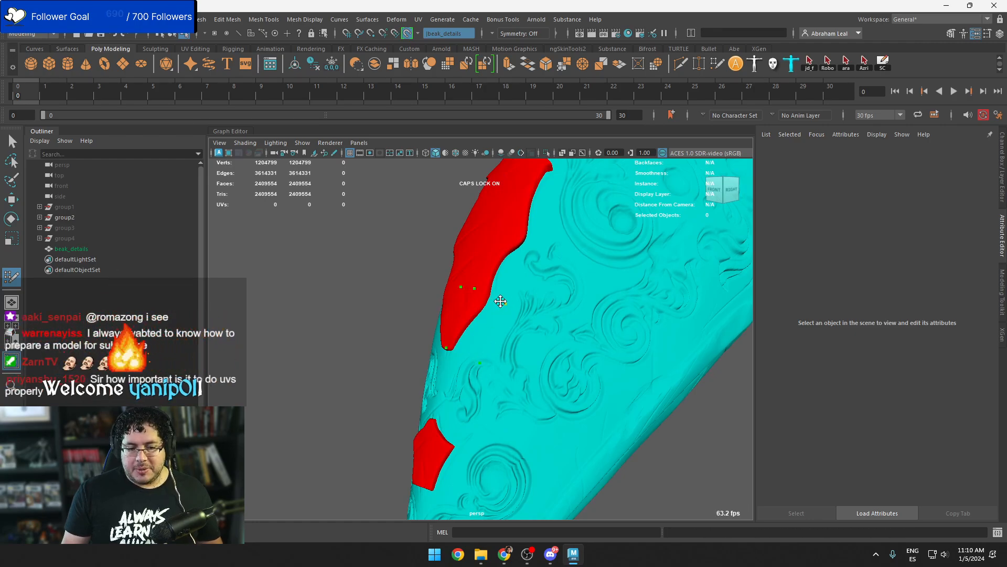
{"action": "left_click", "coordinate": [476, 235]}
{"action": "left_click", "coordinate": [535, 247]}
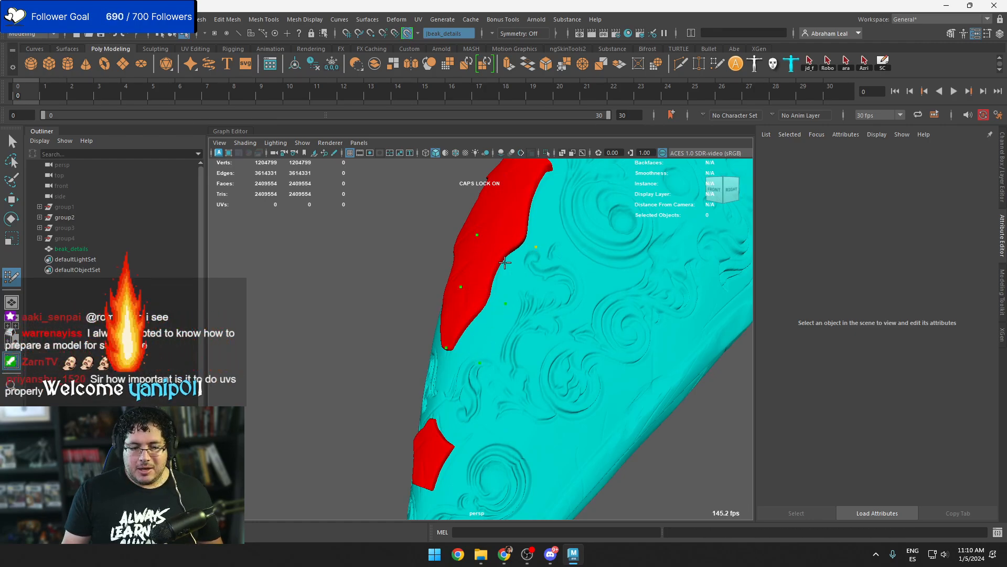
{"action": "left_click", "coordinate": [497, 265], "text": "shift"}
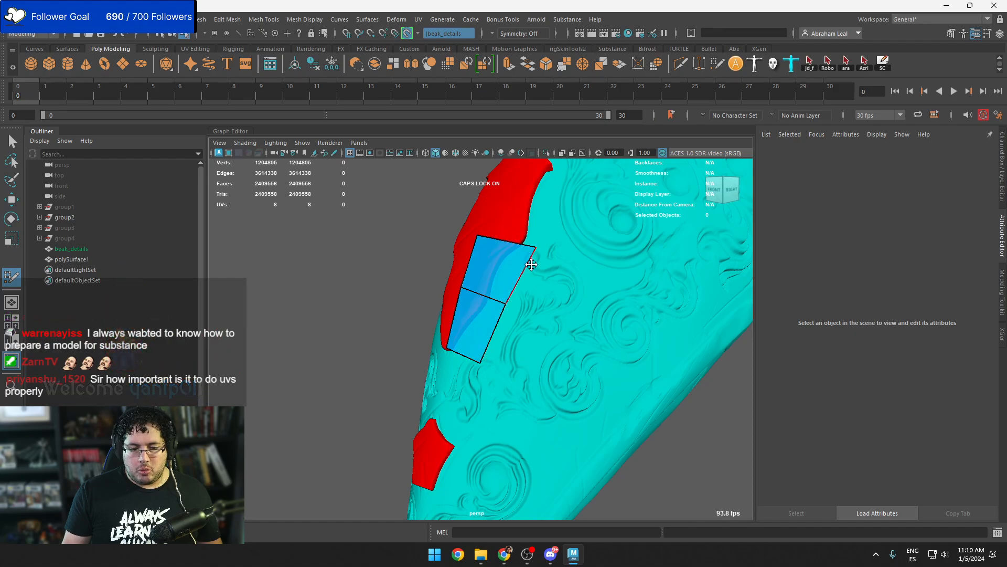
Draw a separate quad on the large red plate below the yellow bolt and extend it sideways onto the shell with two more quads
{"action": "left_click_drag", "start_coordinate": [533, 263], "coordinate": [504, 294], "text": "alt"}
{"action": "scroll", "coordinate": [496, 311], "scroll_direction": "up", "scroll_amount": 3}
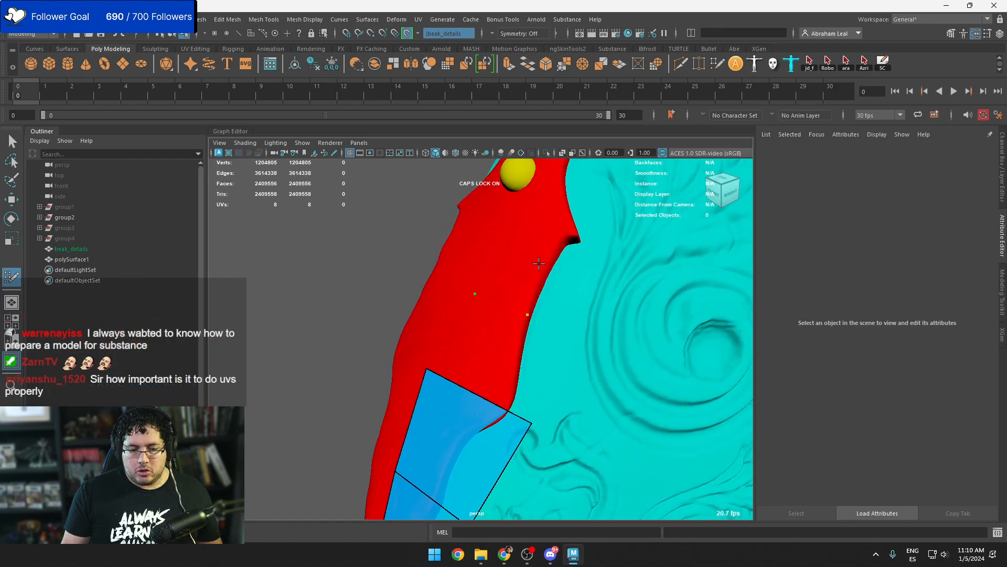
{"action": "mouse_move", "coordinate": [491, 217]}
{"action": "left_mouse_down"}
{"action": "mouse_move", "coordinate": [525, 262]}
{"action": "mouse_move", "coordinate": [514, 276]}
{"action": "mouse_move", "coordinate": [531, 315]}
{"action": "left_mouse_up"}
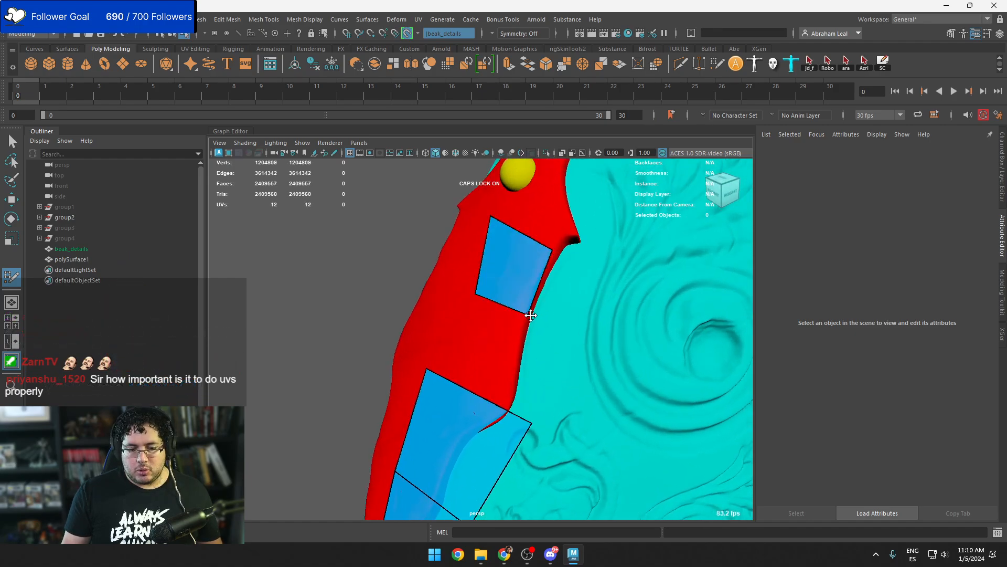
{"action": "middle_click_drag", "start_coordinate": [531, 315], "coordinate": [416, 238], "text": "alt"}
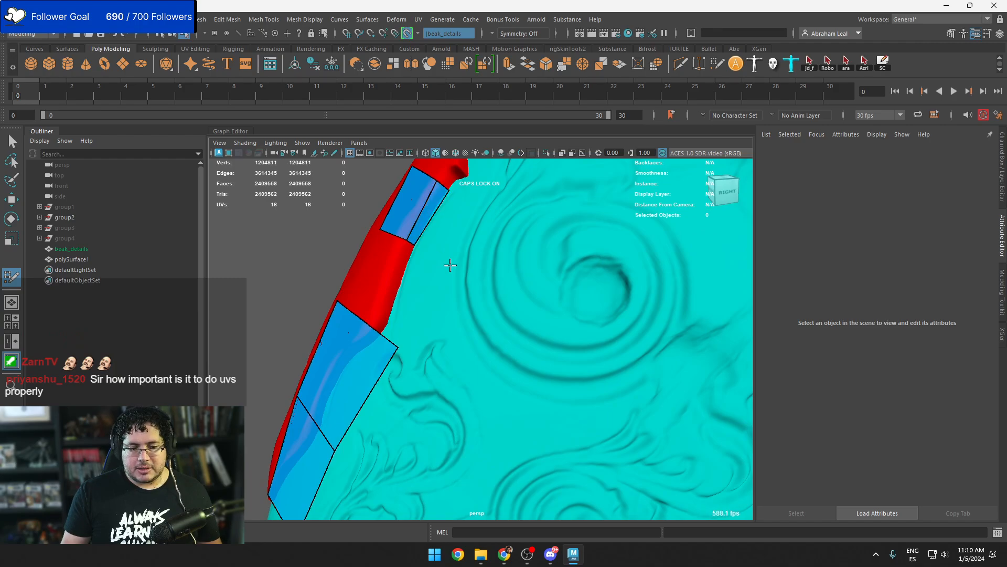
{"action": "left_click_drag", "start_coordinate": [472, 209], "coordinate": [490, 265]}
{"action": "scroll", "coordinate": [572, 320], "scroll_direction": "up", "scroll_amount": 4}
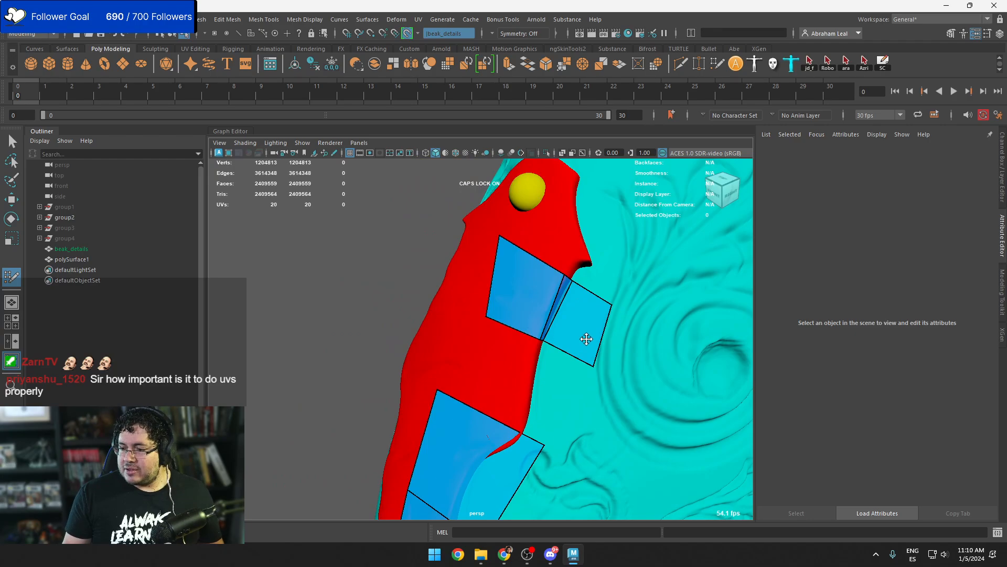
Examine the beak's side ornaments, yellow bolts and red plates around the existing retopology quads
{"action": "scroll", "coordinate": [597, 348], "scroll_direction": "down", "scroll_amount": 10}
{"action": "scroll", "coordinate": [535, 330], "scroll_direction": "up", "scroll_amount": 8}
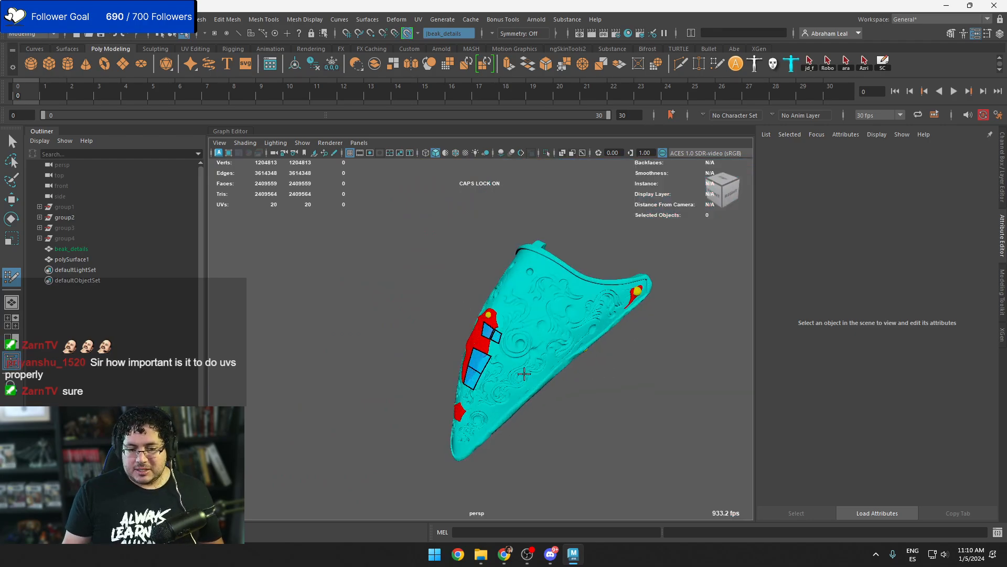
{"action": "scroll", "coordinate": [534, 330], "scroll_direction": "up", "scroll_amount": 2}
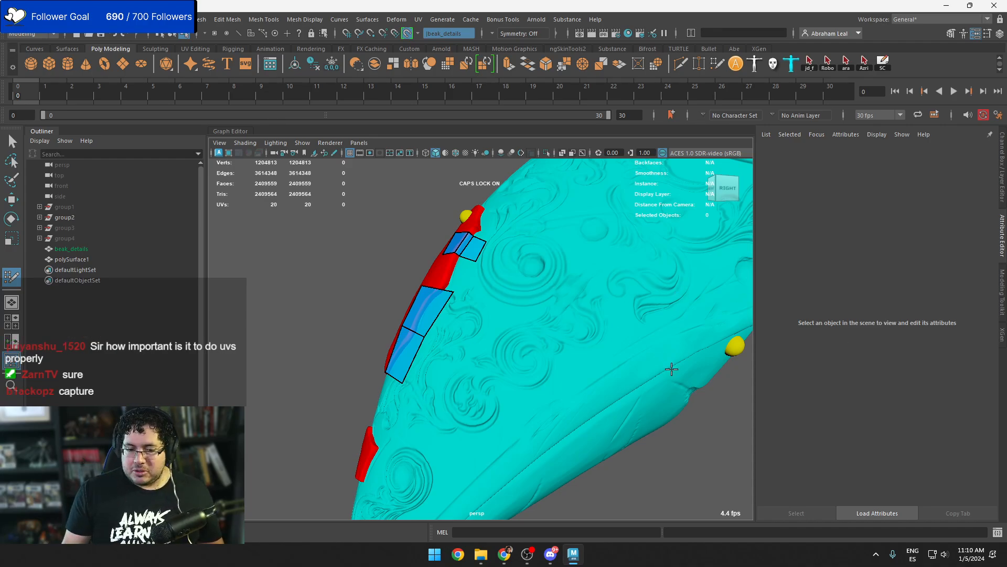
{"action": "scroll", "coordinate": [671, 368], "scroll_direction": "down", "scroll_amount": 2}
{"action": "left_click_drag", "start_coordinate": [517, 336], "coordinate": [492, 319], "text": "alt"}
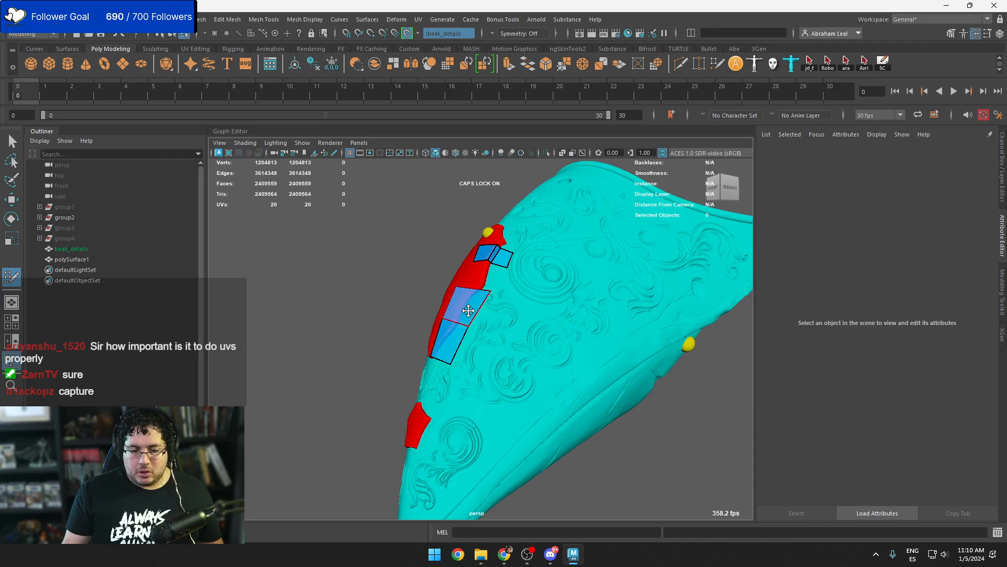
{"action": "middle_click_drag", "start_coordinate": [539, 396], "coordinate": [533, 337], "text": "alt"}
{"action": "left_click_drag", "start_coordinate": [533, 337], "coordinate": [518, 331], "text": "alt"}
{"action": "right_click_drag", "start_coordinate": [517, 330], "coordinate": [623, 358], "text": "alt"}
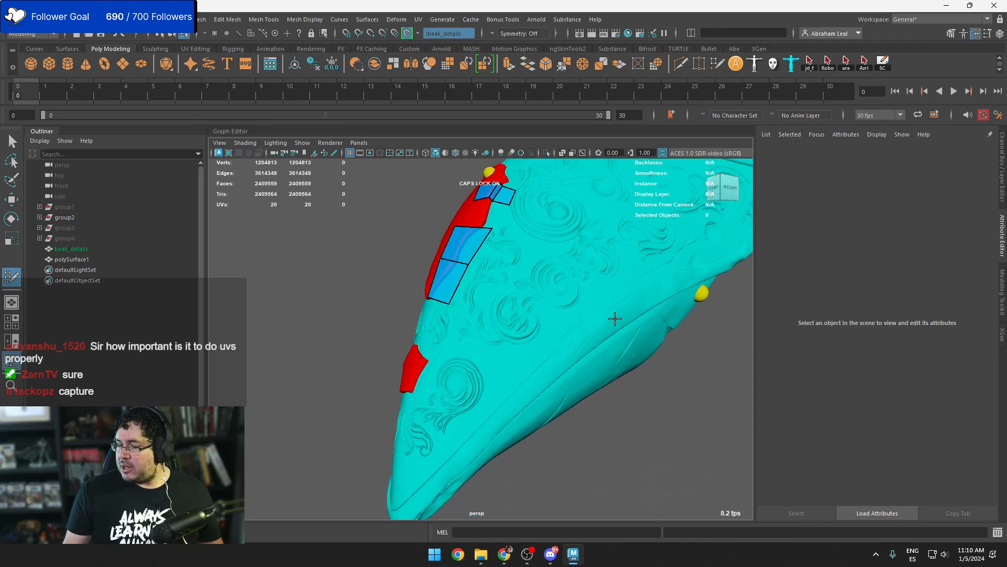
{"action": "left_click_drag", "start_coordinate": [612, 277], "coordinate": [607, 298], "text": "alt"}
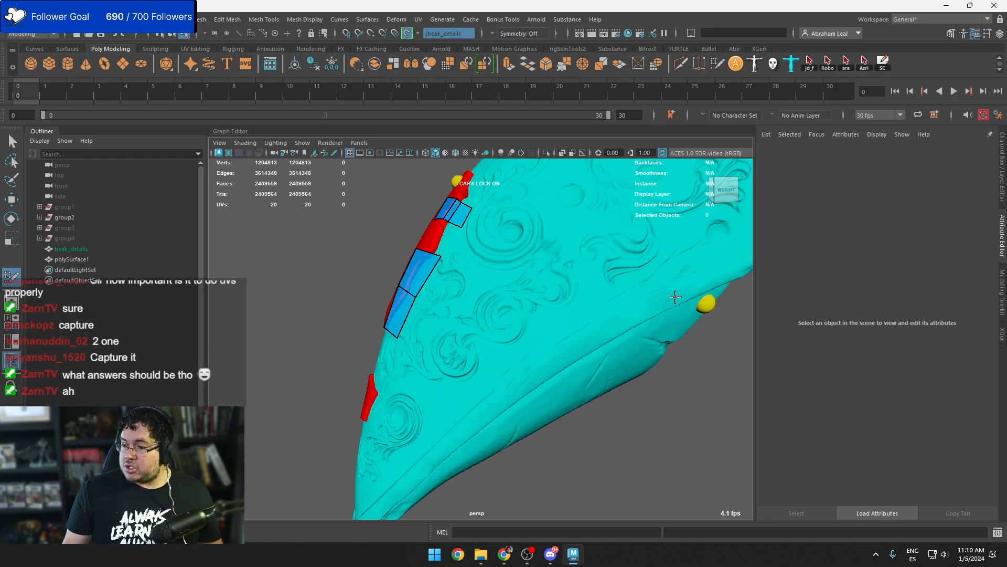
{"action": "left_click_drag", "start_coordinate": [595, 329], "coordinate": [515, 375], "text": "alt"}
{"action": "right_click_drag", "start_coordinate": [514, 375], "coordinate": [626, 352], "text": "alt"}
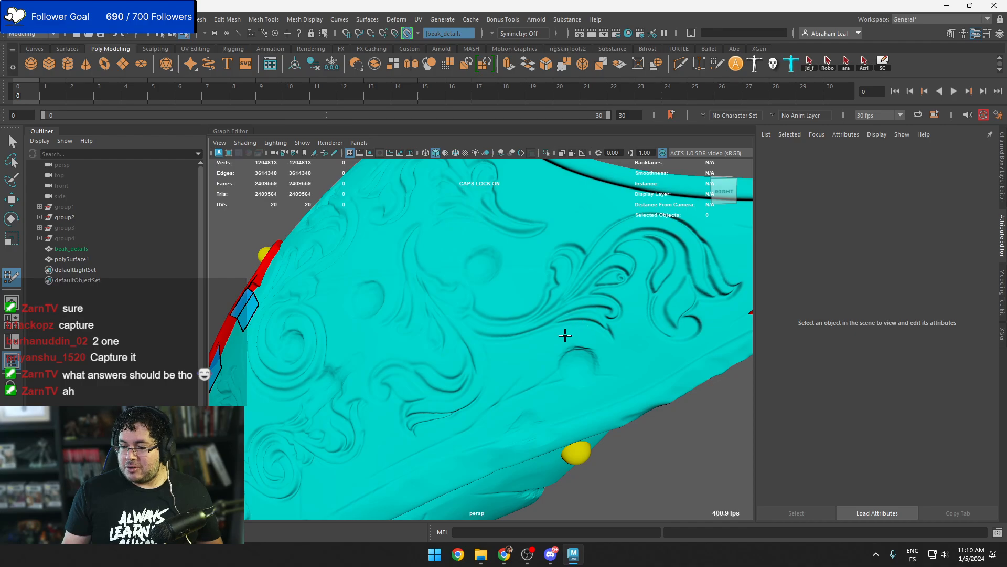
{"action": "right_click_drag", "start_coordinate": [560, 365], "coordinate": [544, 294], "text": "alt"}
{"action": "middle_click_drag", "start_coordinate": [567, 345], "coordinate": [586, 321], "text": "alt"}
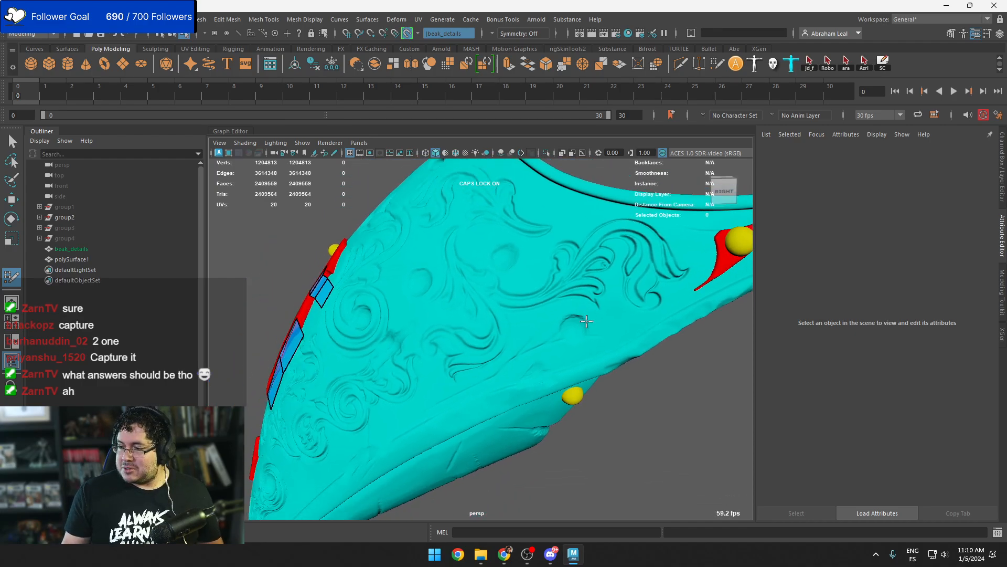
{"action": "left_click_drag", "start_coordinate": [586, 321], "coordinate": [525, 335], "text": "alt"}
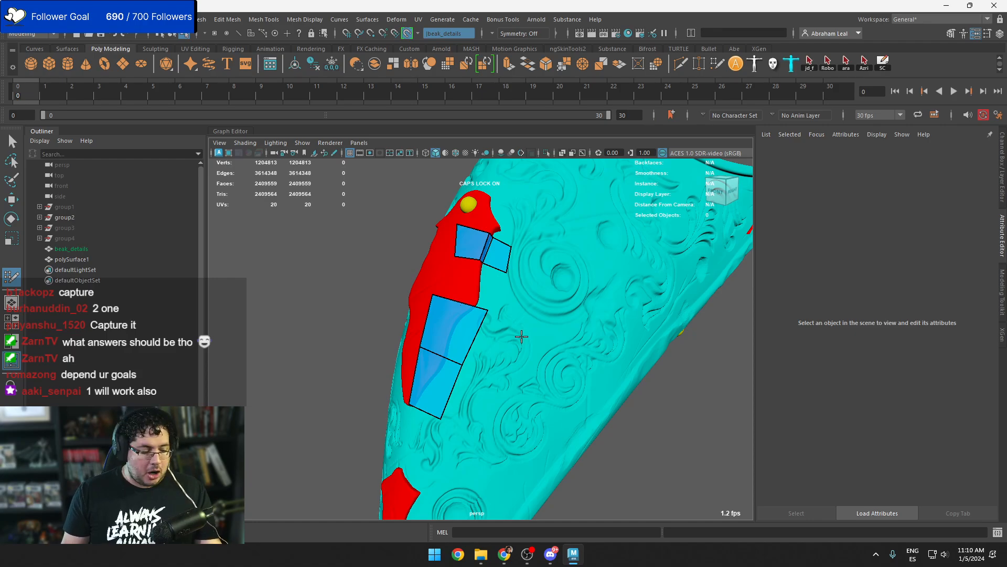
{"action": "scroll", "coordinate": [518, 288], "scroll_direction": "up", "scroll_amount": 5}
{"action": "scroll", "coordinate": [527, 292], "scroll_direction": "down", "scroll_amount": 8}
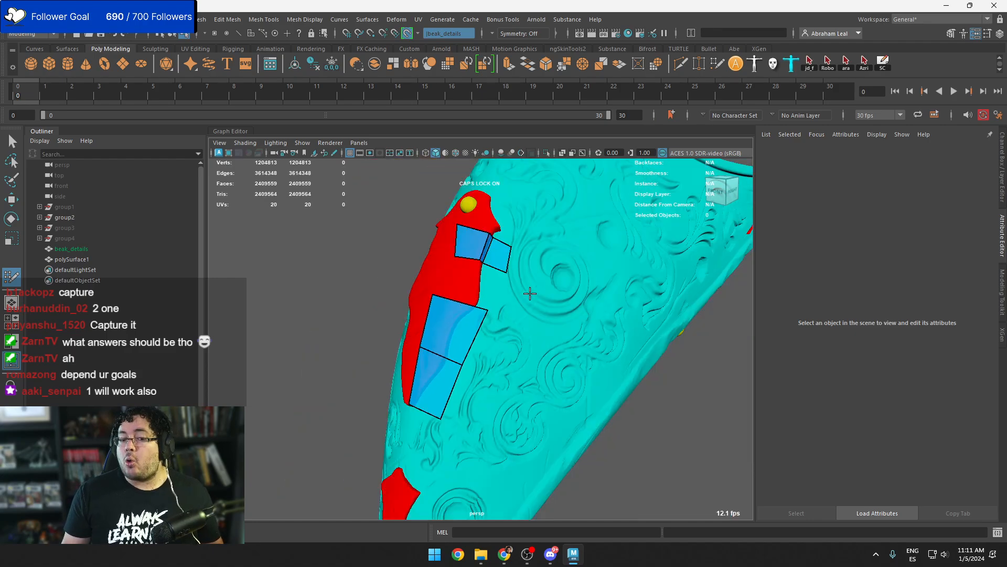
{"action": "scroll", "coordinate": [525, 339], "scroll_direction": "up", "scroll_amount": 3}
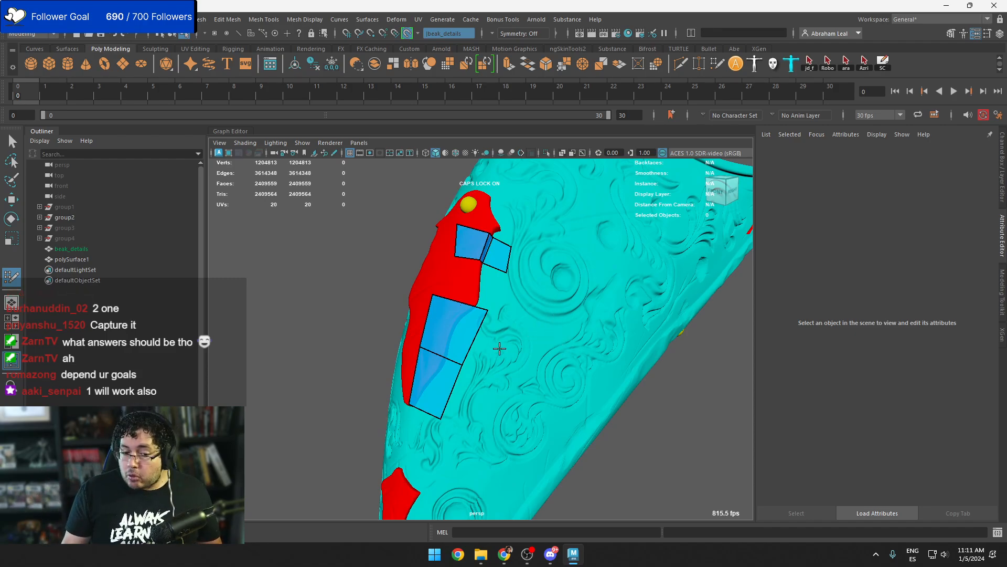
Delete the two stacked quads crossing the lower edge of the large red plate
{"action": "left_click_drag", "start_coordinate": [500, 348], "coordinate": [513, 332], "text": "alt"}
{"action": "left_click_drag", "start_coordinate": [478, 270], "coordinate": [531, 254], "text": "alt"}
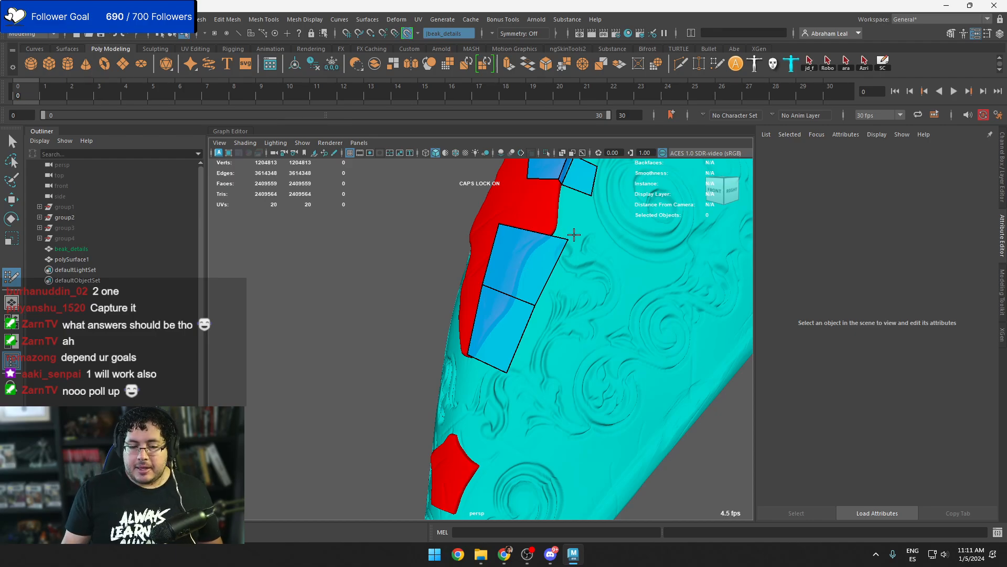
{"action": "left_click", "coordinate": [524, 273]}
{"action": "key", "text": "Delete"}
{"action": "middle_click_drag", "start_coordinate": [509, 311], "coordinate": [512, 341], "text": "alt"}
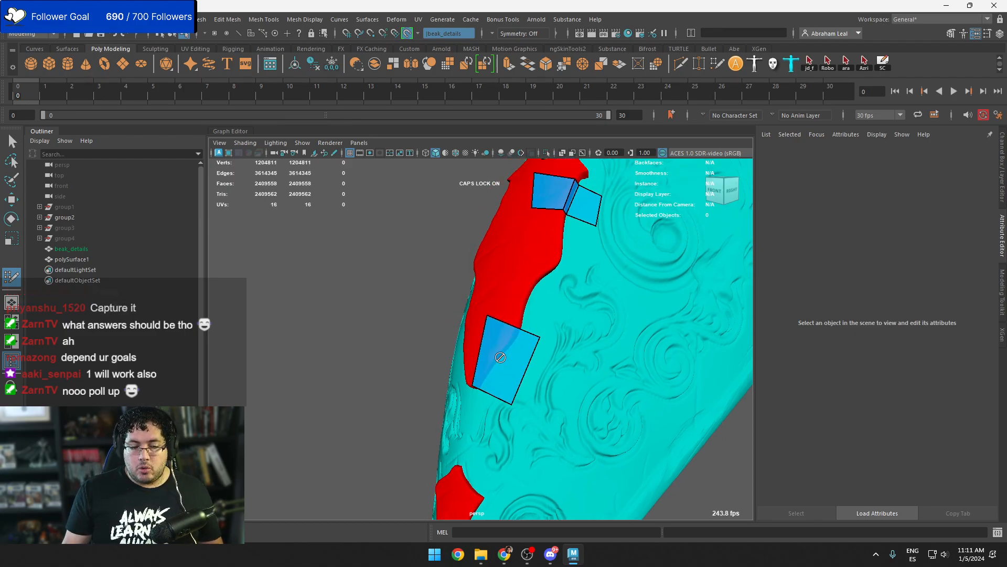
{"action": "left_click", "coordinate": [515, 344]}
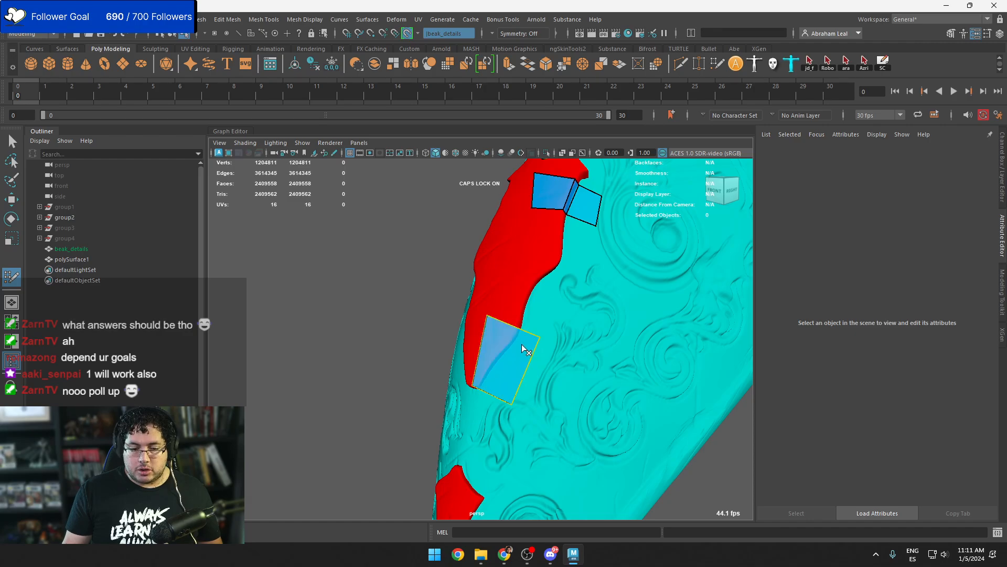
{"action": "key", "text": "Delete"}
Extend a strip of five narrow quads down the large red plate's side edge from the existing narrow quad below the yellow bolt
{"action": "mouse_move", "coordinate": [522, 344]}
{"action": "left_mouse_down", "text": "alt"}
{"action": "mouse_move", "coordinate": [545, 369]}
{"action": "mouse_move", "coordinate": [371, 356]}
{"action": "mouse_move", "coordinate": [400, 304]}
{"action": "left_mouse_up", "text": "alt"}
{"action": "left_click", "coordinate": [386, 360]}
{"action": "left_click", "coordinate": [390, 336], "text": "shift"}
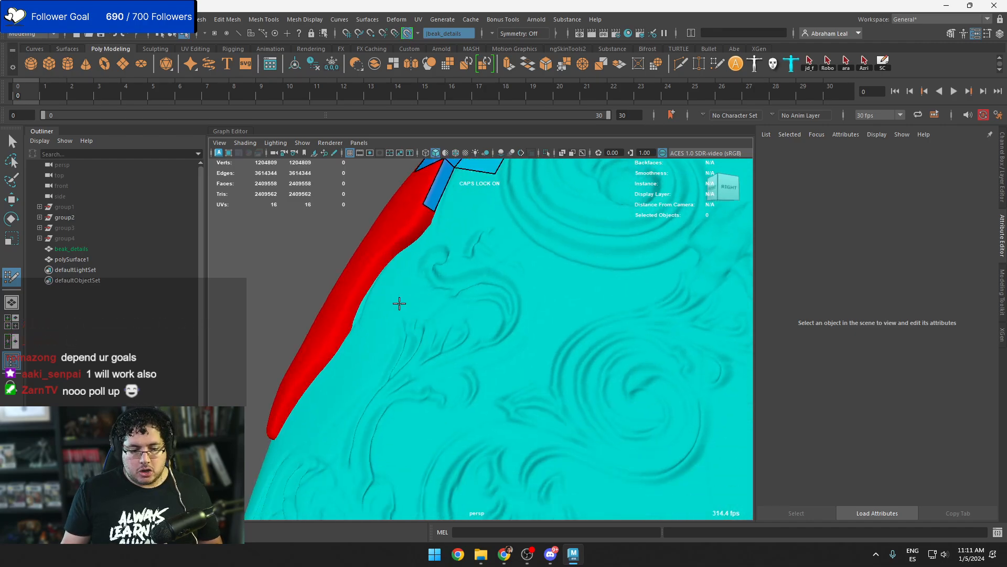
{"action": "left_click", "coordinate": [422, 238]}
{"action": "left_click", "coordinate": [417, 223], "text": "shift"}
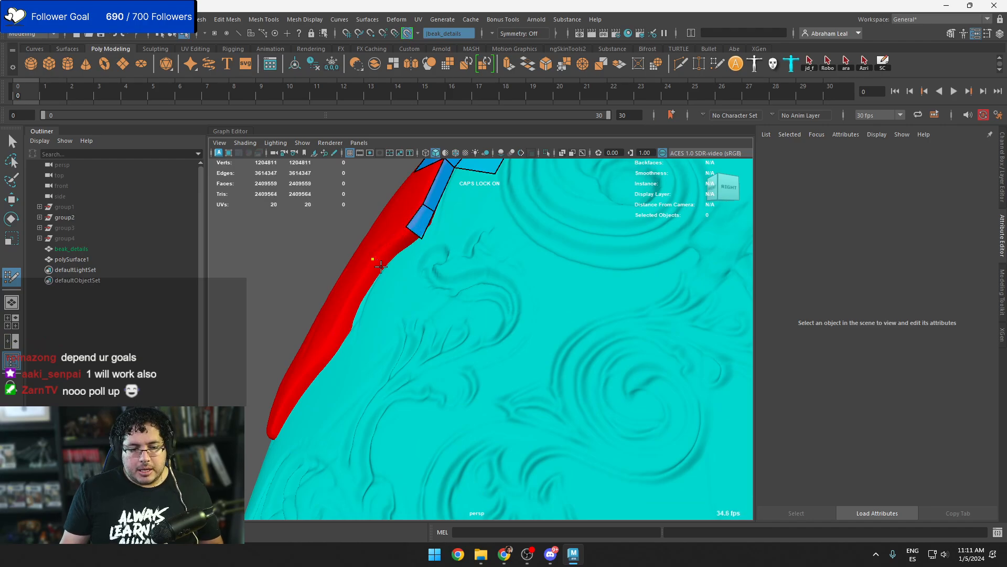
{"action": "left_click", "coordinate": [381, 267], "text": "shift"}
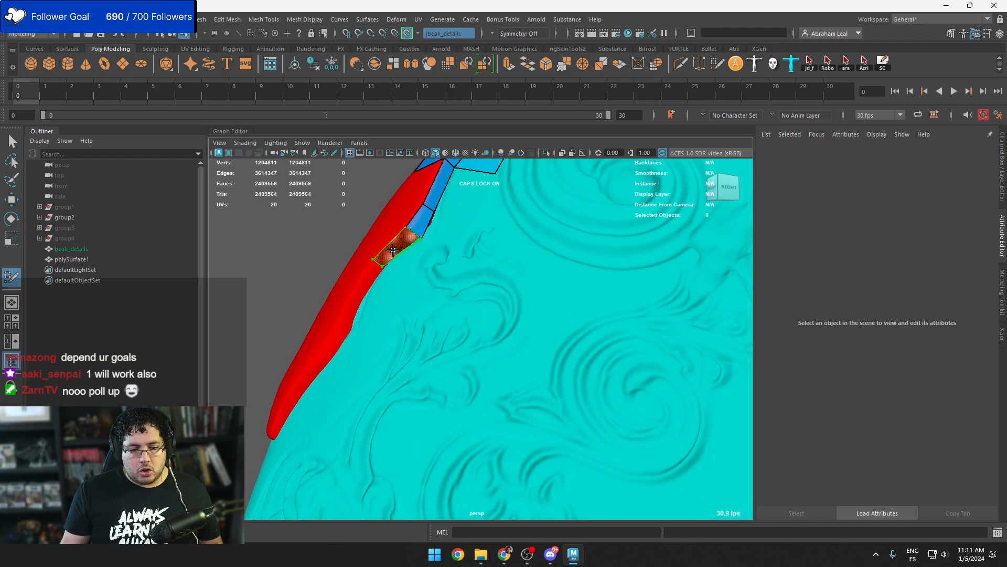
{"action": "left_click", "coordinate": [355, 312], "text": "shift"}
{"action": "left_click_drag", "start_coordinate": [357, 314], "coordinate": [362, 413], "text": "alt"}
{"action": "left_click", "coordinate": [425, 317], "text": "ctrl"}
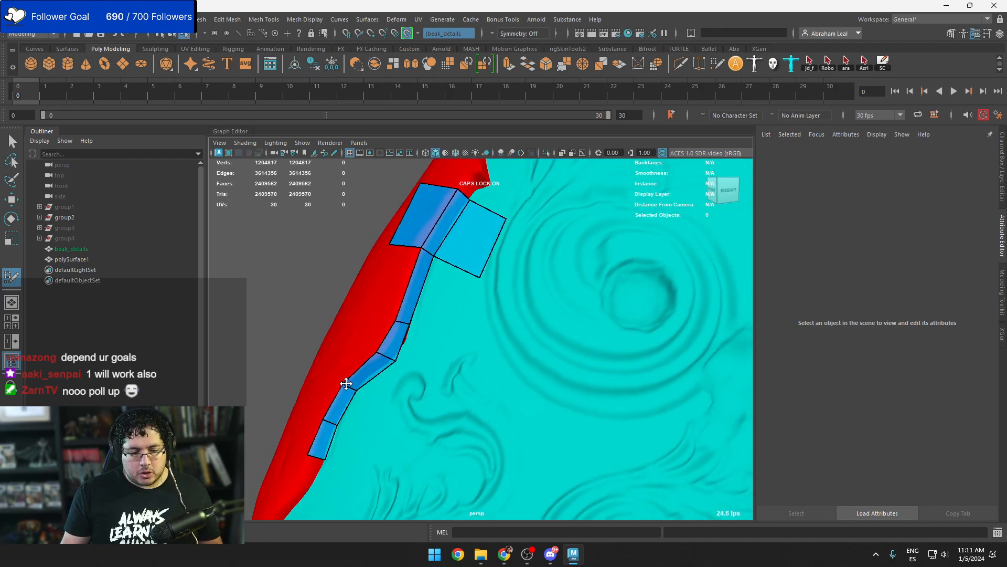
Move two outer points at the bend of the narrow side strip so they follow the red plate's edge against the shell
{"action": "left_click_drag", "start_coordinate": [346, 384], "coordinate": [409, 331], "text": "alt"}
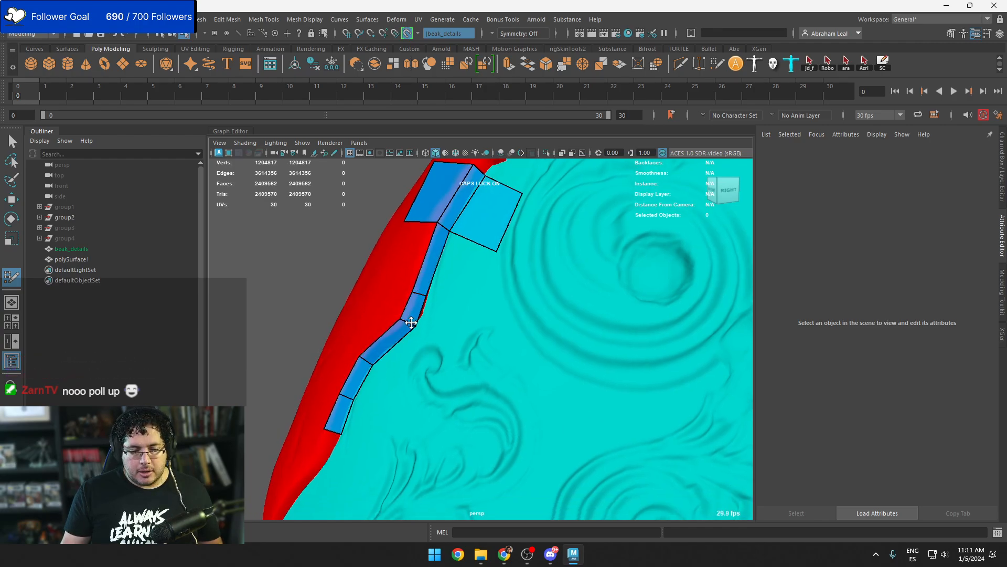
{"action": "left_click_drag", "start_coordinate": [410, 331], "coordinate": [550, 349], "text": "alt"}
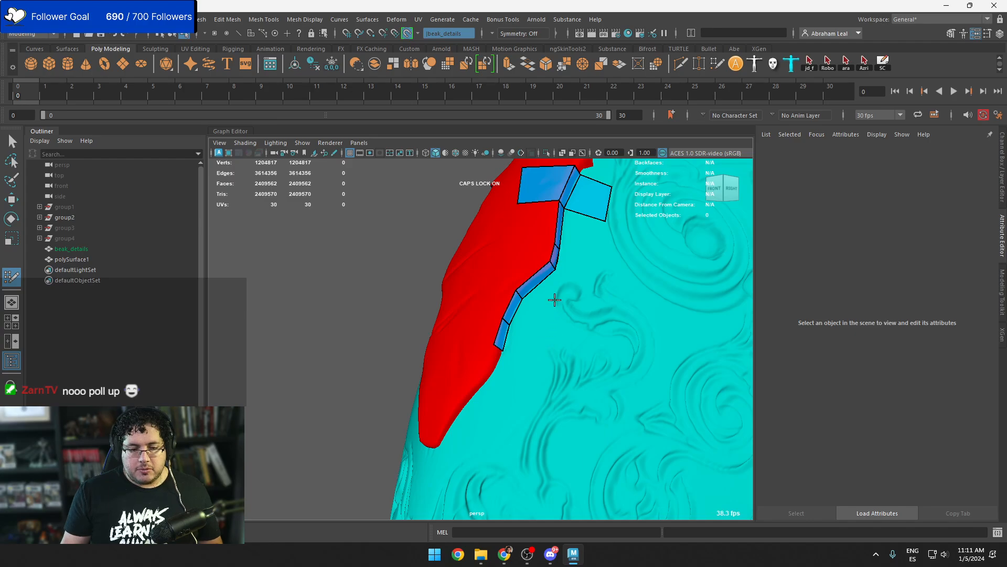
{"action": "middle_click_drag", "start_coordinate": [555, 299], "coordinate": [508, 342], "text": "alt"}
{"action": "right_click_drag", "start_coordinate": [514, 347], "coordinate": [591, 302], "text": "alt"}
{"action": "middle_click_drag", "start_coordinate": [591, 302], "coordinate": [553, 370], "text": "alt"}
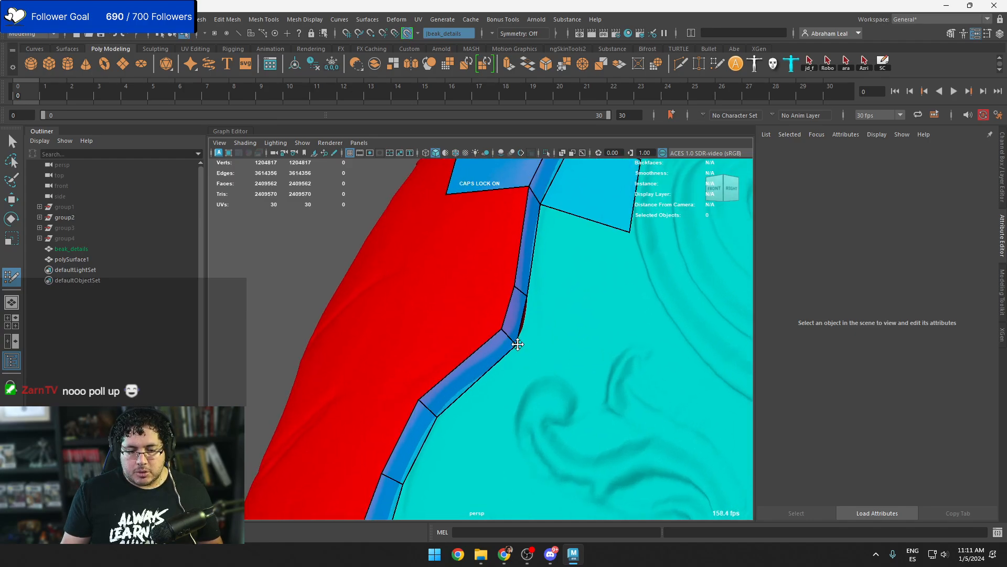
{"action": "left_click_drag", "start_coordinate": [518, 345], "coordinate": [525, 343]}
{"action": "left_click_drag", "start_coordinate": [527, 294], "coordinate": [530, 317]}
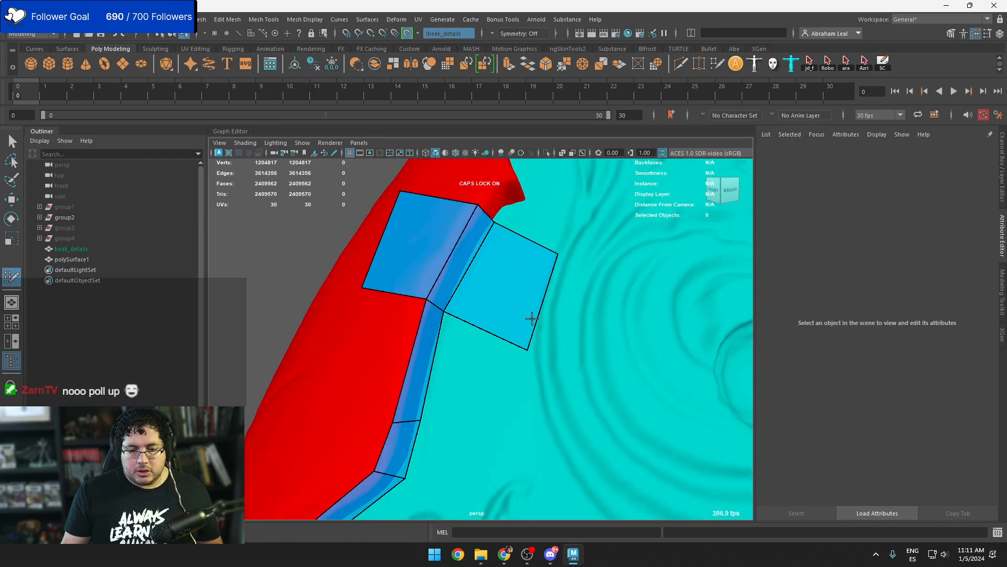
Fill a quad on the red plate's front face below the upper quad, joined to the side strip, and adjust the upper quad's inner corner
{"action": "middle_click_drag", "start_coordinate": [496, 362], "coordinate": [515, 319], "text": "alt"}
{"action": "right_click_drag", "start_coordinate": [515, 319], "coordinate": [532, 369], "text": "alt"}
{"action": "left_click_drag", "start_coordinate": [532, 369], "coordinate": [584, 362], "text": "alt"}
{"action": "middle_click_drag", "start_coordinate": [583, 362], "coordinate": [544, 358], "text": "alt"}
{"action": "right_click_drag", "start_coordinate": [544, 359], "coordinate": [611, 315], "text": "alt"}
{"action": "middle_click_drag", "start_coordinate": [611, 315], "coordinate": [531, 382], "text": "alt"}
{"action": "left_click_drag", "start_coordinate": [530, 382], "coordinate": [457, 356], "text": "alt"}
{"action": "left_click", "coordinate": [352, 355]}
{"action": "left_click", "coordinate": [396, 345], "text": "shift"}
{"action": "left_click_drag", "start_coordinate": [463, 296], "coordinate": [466, 295]}
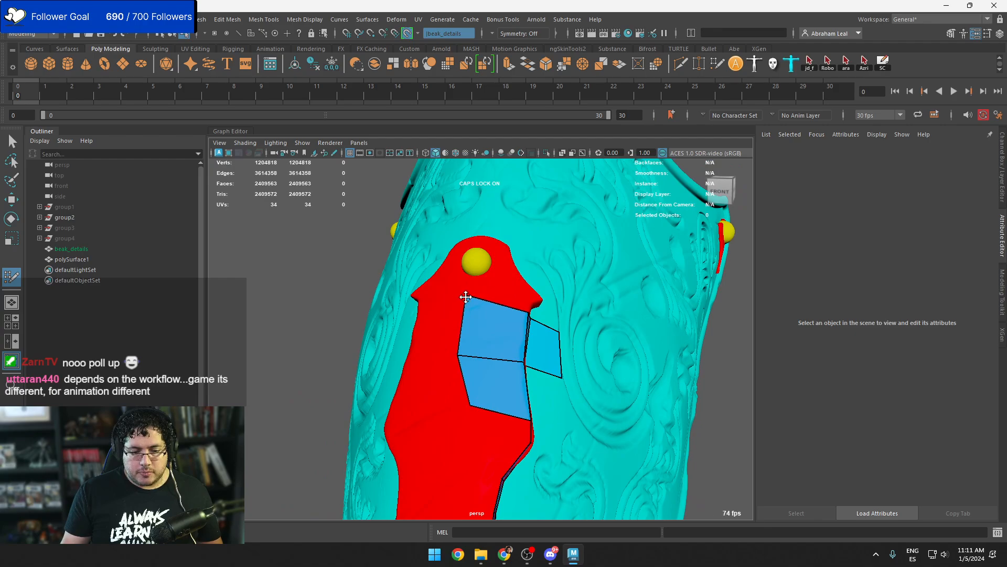
{"action": "left_click_drag", "start_coordinate": [470, 405], "coordinate": [461, 357]}
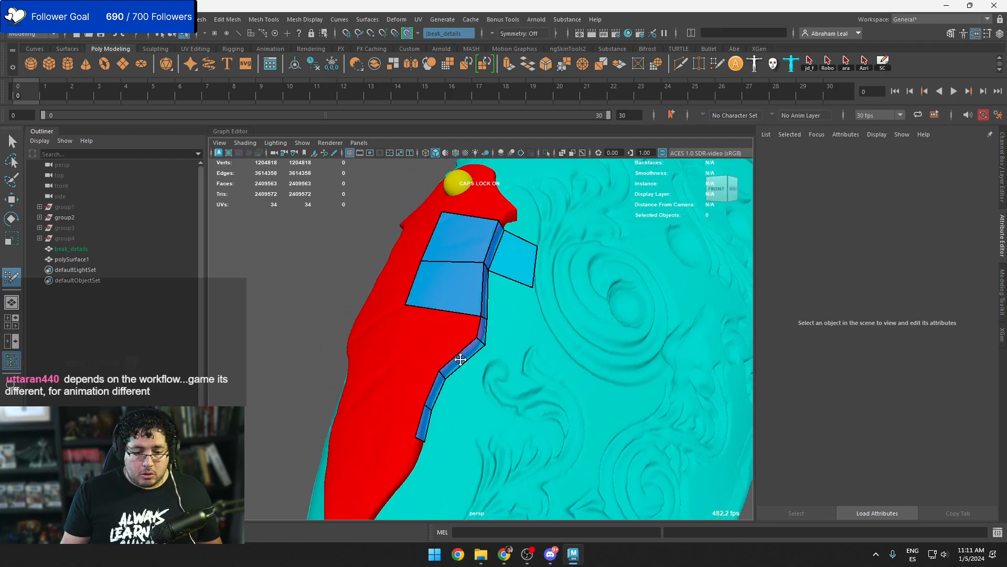
Fill two more quads down the red plate's front face, following the side strip around its bend
{"action": "middle_click_drag", "start_coordinate": [461, 358], "coordinate": [489, 346], "text": "alt"}
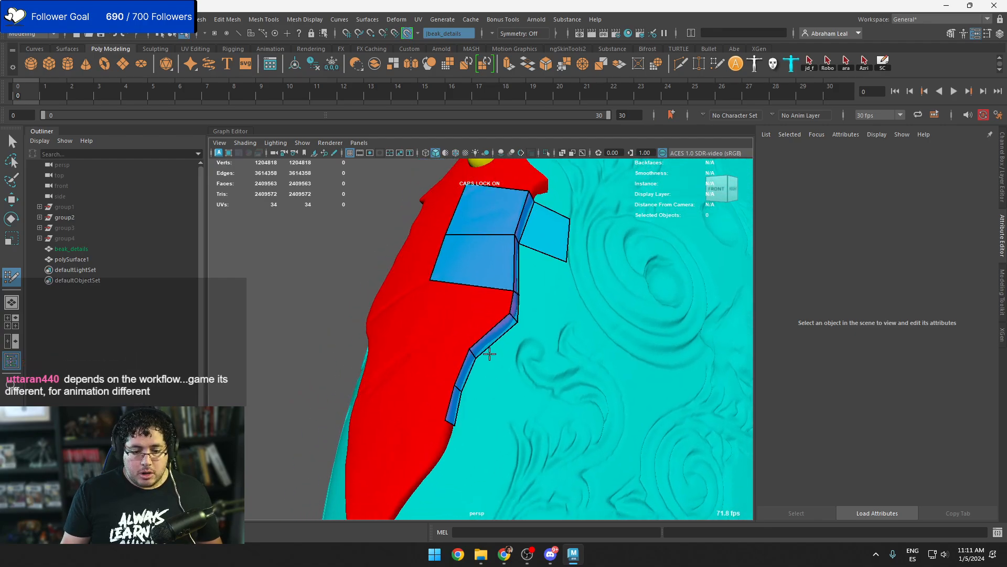
{"action": "left_click", "coordinate": [446, 310], "text": "shift"}
{"action": "left_click", "coordinate": [498, 297], "text": "shift"}
{"action": "left_click_drag", "start_coordinate": [496, 351], "coordinate": [469, 373], "text": "alt"}
{"action": "middle_click_drag", "start_coordinate": [468, 373], "coordinate": [471, 336], "text": "alt"}
{"action": "right_click_drag", "start_coordinate": [472, 336], "coordinate": [456, 348], "text": "alt"}
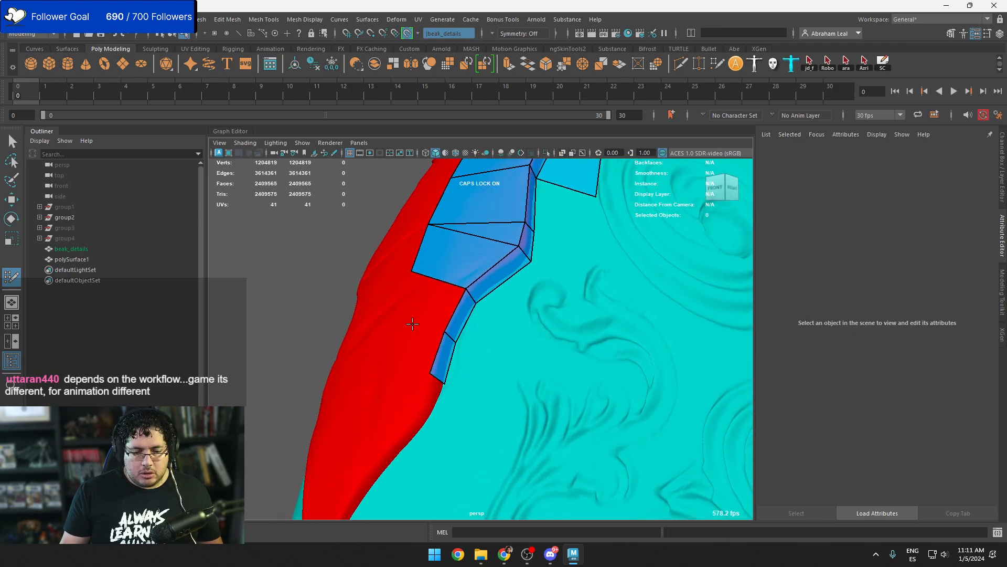
Add points farther down the red plate's front face and fill two quads alongside the last two side-strip quads
{"action": "left_click", "coordinate": [398, 319]}
{"action": "left_click", "coordinate": [426, 301], "text": "shift"}
{"action": "left_click", "coordinate": [384, 369]}
{"action": "left_click", "coordinate": [412, 350], "text": "shift"}
{"action": "left_click_drag", "start_coordinate": [412, 353], "coordinate": [529, 363], "text": "alt"}
{"action": "left_click_drag", "start_coordinate": [533, 301], "coordinate": [529, 300]}
{"action": "left_click_drag", "start_coordinate": [531, 349], "coordinate": [494, 333]}
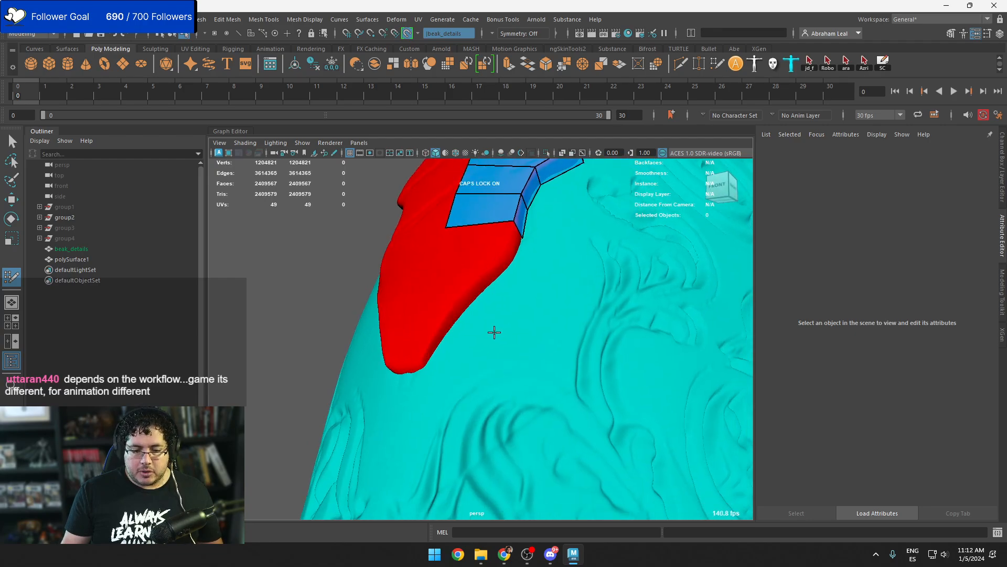
Place points on the lower part of the red plate and fill two front quads leading toward its tip
{"action": "left_click", "coordinate": [458, 292], "text": "shift"}
{"action": "left_click_drag", "start_coordinate": [458, 292], "coordinate": [478, 324], "text": "alt"}
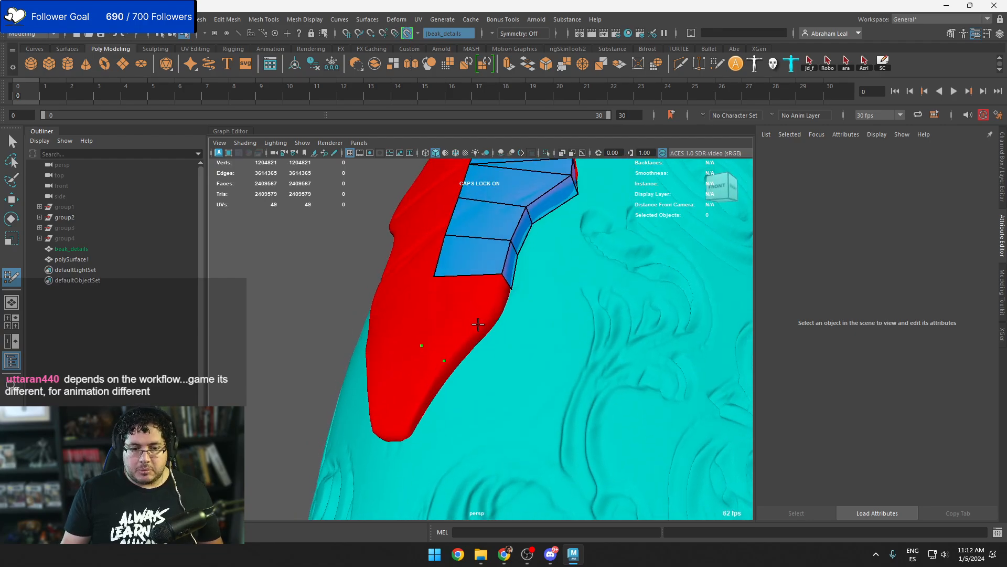
{"action": "left_click", "coordinate": [423, 321]}
{"action": "left_click", "coordinate": [447, 313], "text": "shift"}
{"action": "key", "text": "ctrl+z"}
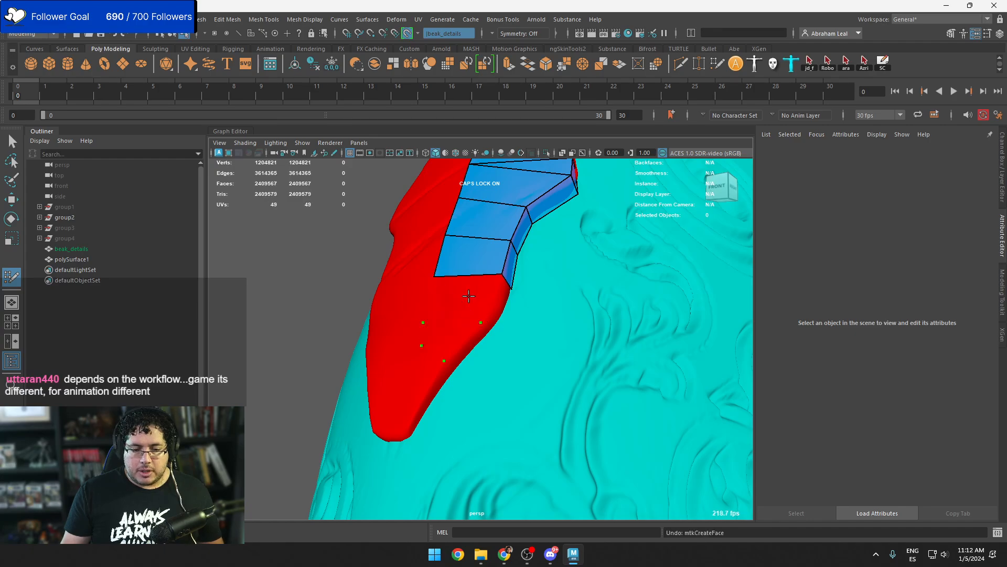
{"action": "left_click", "coordinate": [461, 303], "text": "shift"}
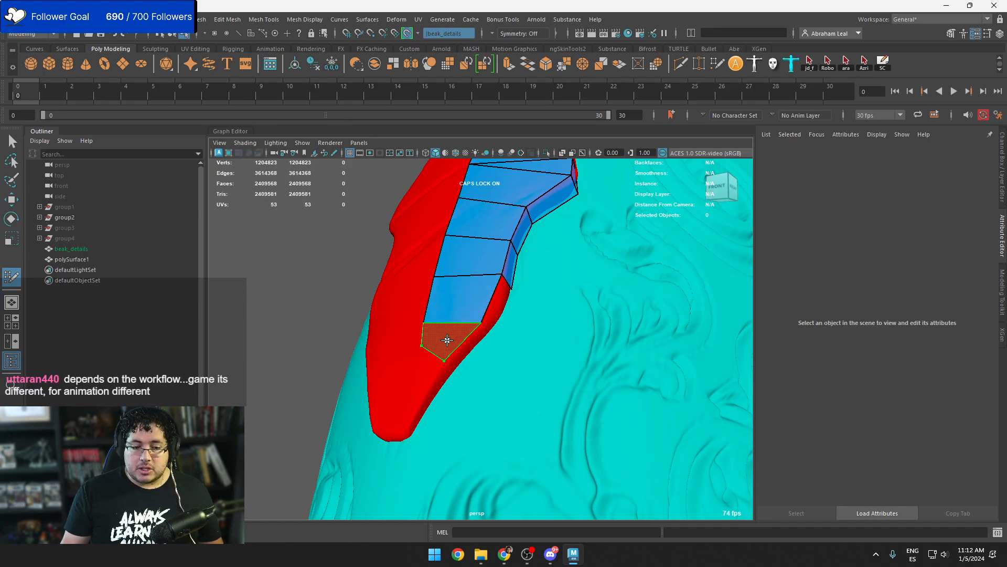
{"action": "left_click", "coordinate": [445, 338], "text": "shift"}
Extend the side strip with two narrow quads alongside the lowest front quads
{"action": "left_click_drag", "start_coordinate": [445, 337], "coordinate": [391, 289], "text": "alt"}
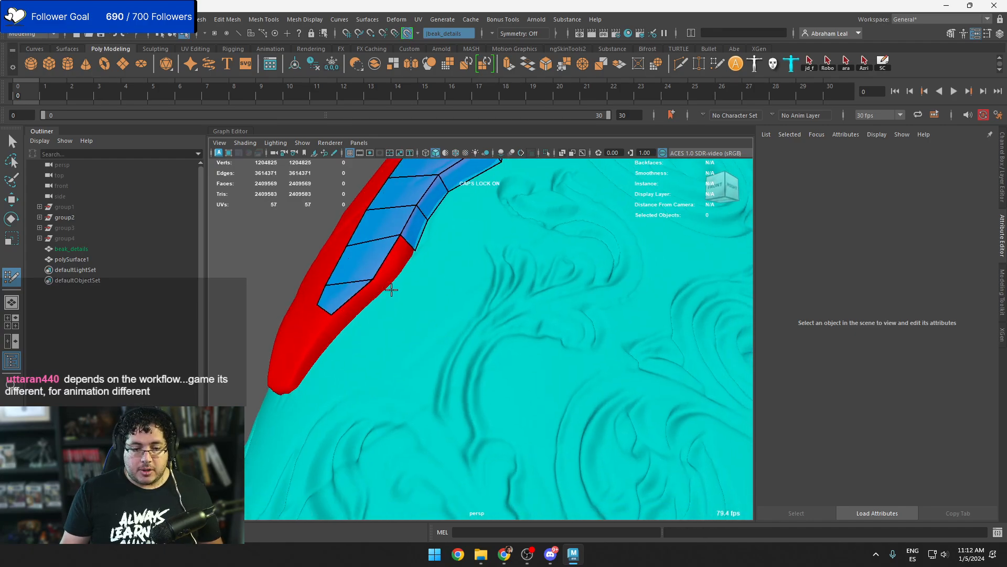
{"action": "left_click", "coordinate": [354, 319], "text": "shift"}
{"action": "mouse_move", "coordinate": [353, 319]}
{"action": "left_mouse_down", "text": "alt"}
{"action": "mouse_move", "coordinate": [441, 334]}
{"action": "mouse_move", "coordinate": [450, 314]}
{"action": "left_mouse_up", "text": "alt"}
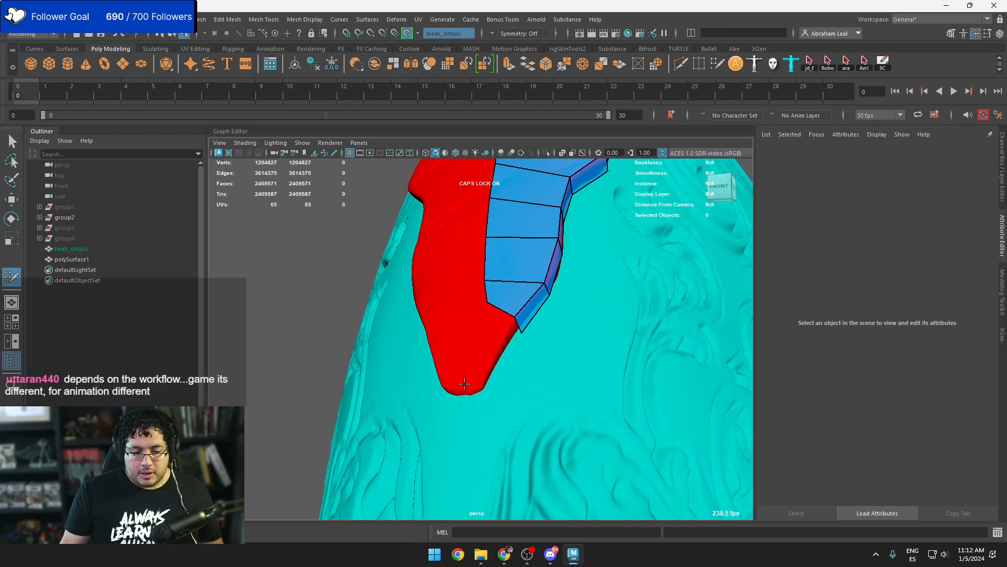
Place points at the red plate's bottom tip and move the lowest front quads' inner points toward the plate's centre
{"action": "left_click", "coordinate": [480, 382]}
{"action": "left_click", "coordinate": [477, 356], "text": "shift"}
{"action": "key", "text": "ctrl+z"}
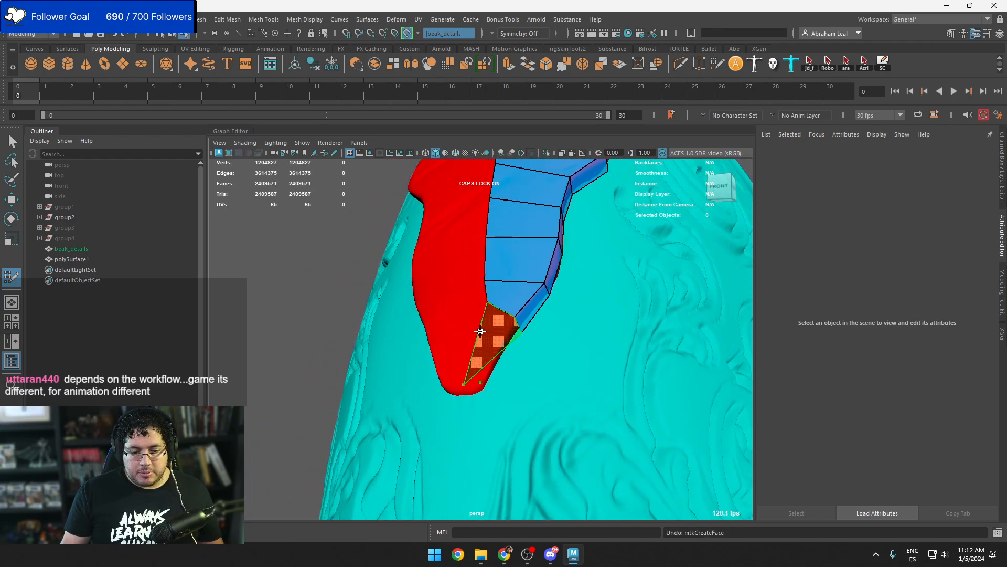
{"action": "left_click_drag", "start_coordinate": [487, 303], "coordinate": [478, 300]}
{"action": "left_click_drag", "start_coordinate": [485, 263], "coordinate": [476, 263]}
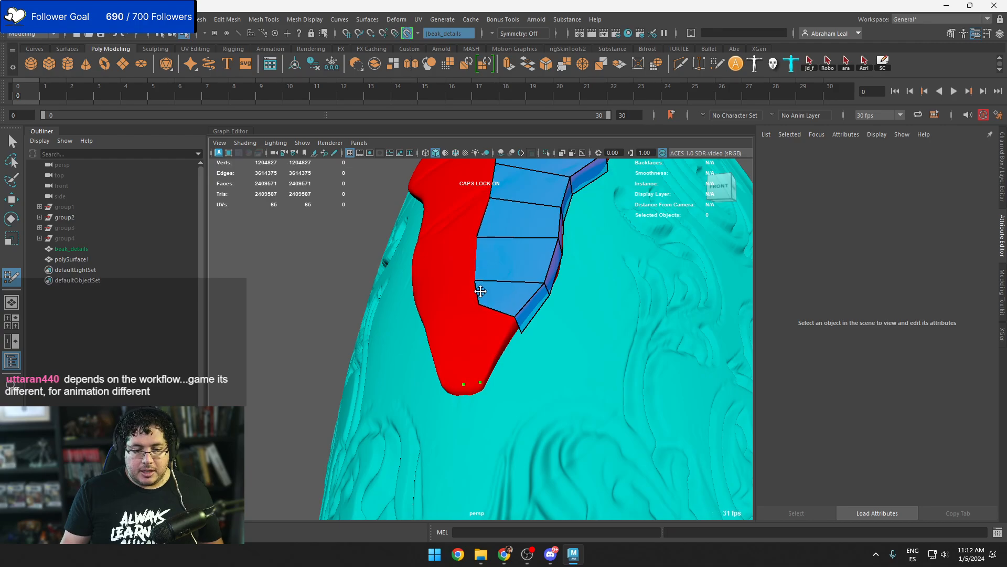
{"action": "left_click_drag", "start_coordinate": [478, 298], "coordinate": [429, 301]}
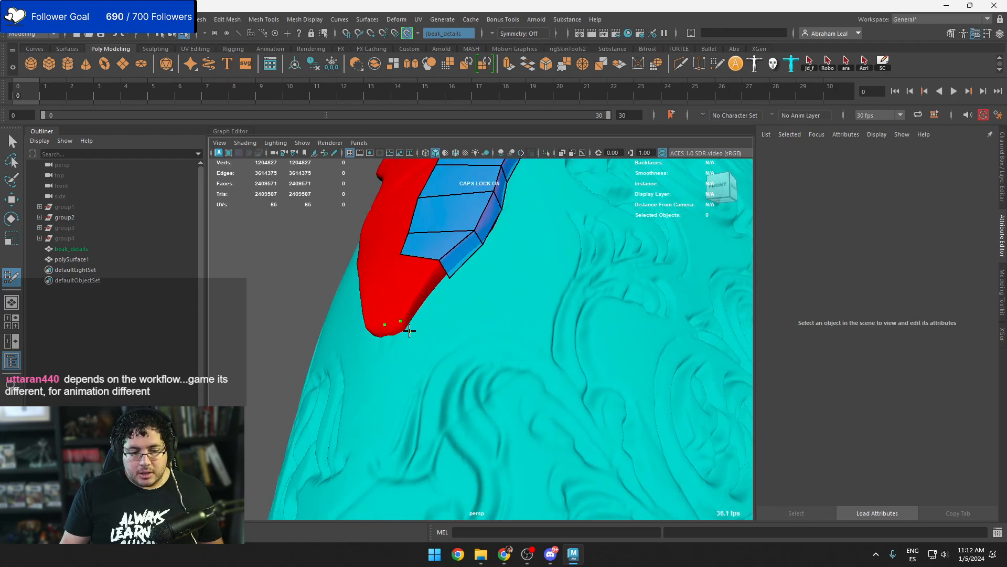
Add an outer point beside the red plate's tip and fill the side and front quads that reach the tip
{"action": "left_click", "coordinate": [410, 330]}
{"action": "left_click", "coordinate": [427, 294], "text": "shift"}
{"action": "left_click", "coordinate": [397, 291], "text": "shift"}
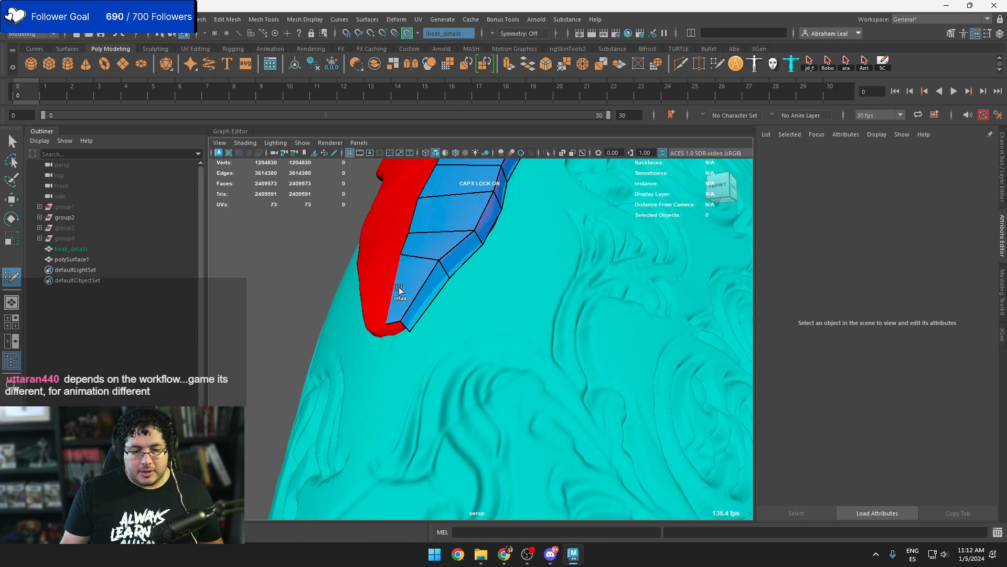
Fill the quad at the red plate's bottom tip, adjust its inner point, and extend a long quad down the beak's centre below it
{"action": "left_click", "coordinate": [390, 337], "text": "shift"}
{"action": "left_click_drag", "start_coordinate": [391, 333], "coordinate": [438, 337], "text": "alt"}
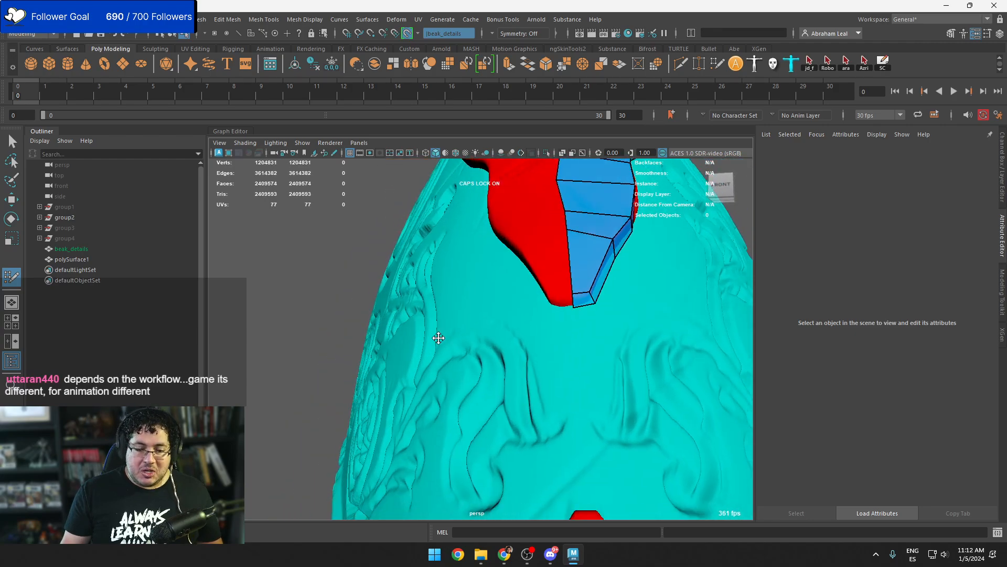
{"action": "left_click_drag", "start_coordinate": [574, 307], "coordinate": [570, 300]}
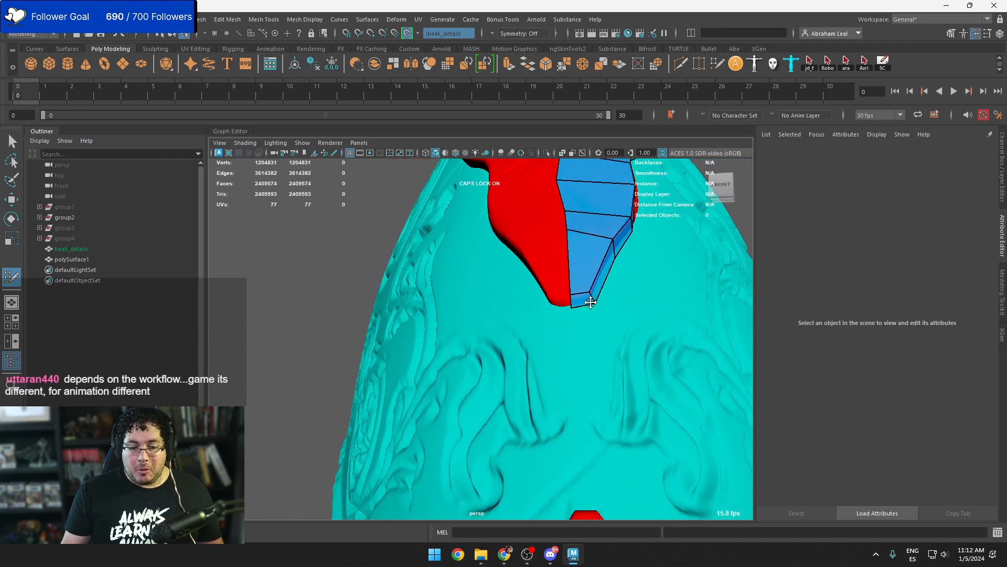
{"action": "left_click", "coordinate": [604, 386], "text": "shift"}
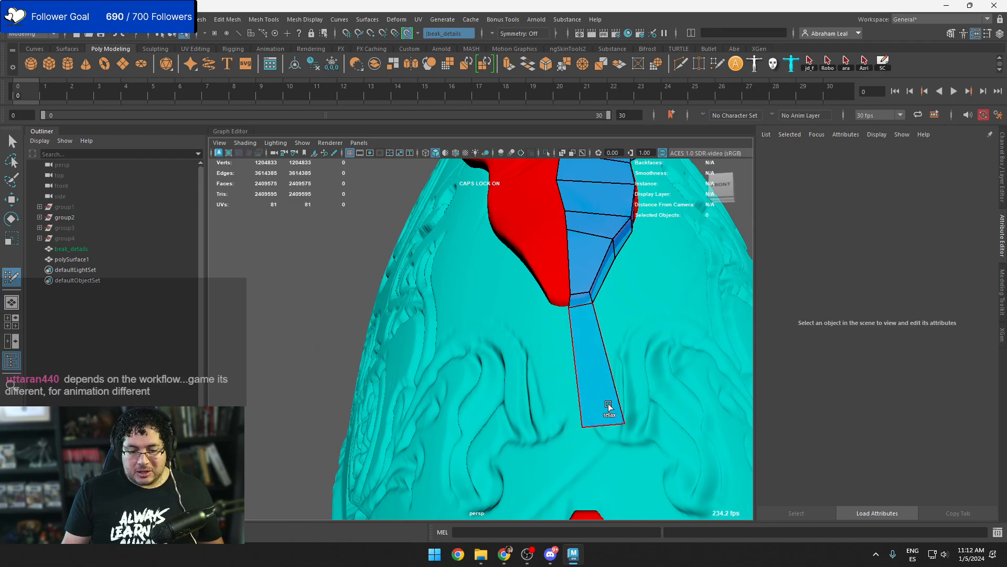
Fill the two faces beside the plate's upper side strip and extend them with a quad onto the beak's ornamented side
{"action": "right_click_drag", "start_coordinate": [619, 423], "coordinate": [564, 380], "text": "alt"}
{"action": "left_click_drag", "start_coordinate": [564, 380], "coordinate": [517, 374], "text": "alt"}
{"action": "right_click_drag", "start_coordinate": [517, 373], "coordinate": [543, 412], "text": "alt"}
{"action": "left_click_drag", "start_coordinate": [543, 412], "coordinate": [497, 429], "text": "alt"}
{"action": "middle_click_drag", "start_coordinate": [506, 389], "coordinate": [492, 362], "text": "alt"}
{"action": "left_click_drag", "start_coordinate": [493, 362], "coordinate": [473, 309], "text": "alt"}
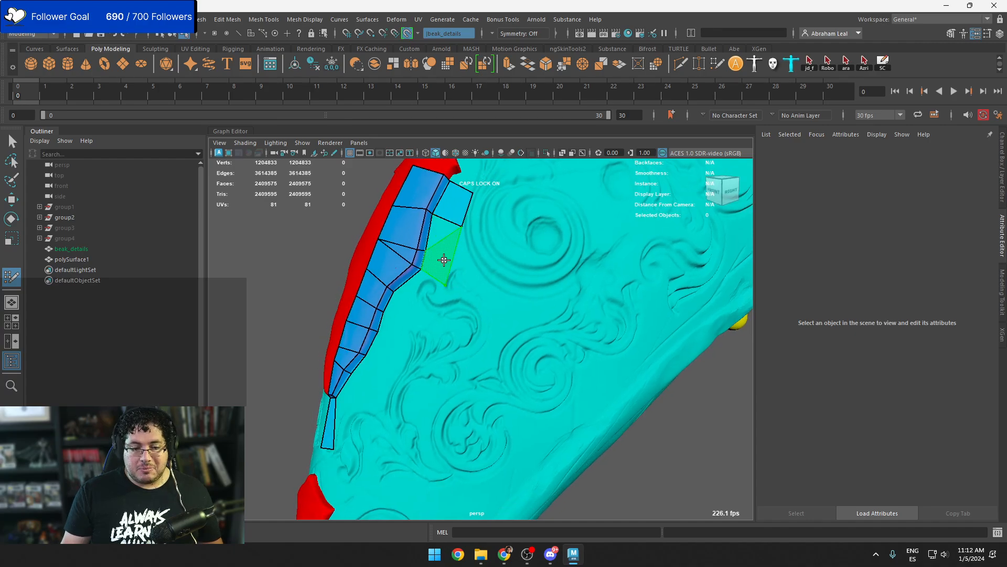
{"action": "left_click", "coordinate": [441, 256], "text": "shift"}
{"action": "left_click", "coordinate": [448, 233], "text": "shift"}
{"action": "left_click", "coordinate": [477, 306]}
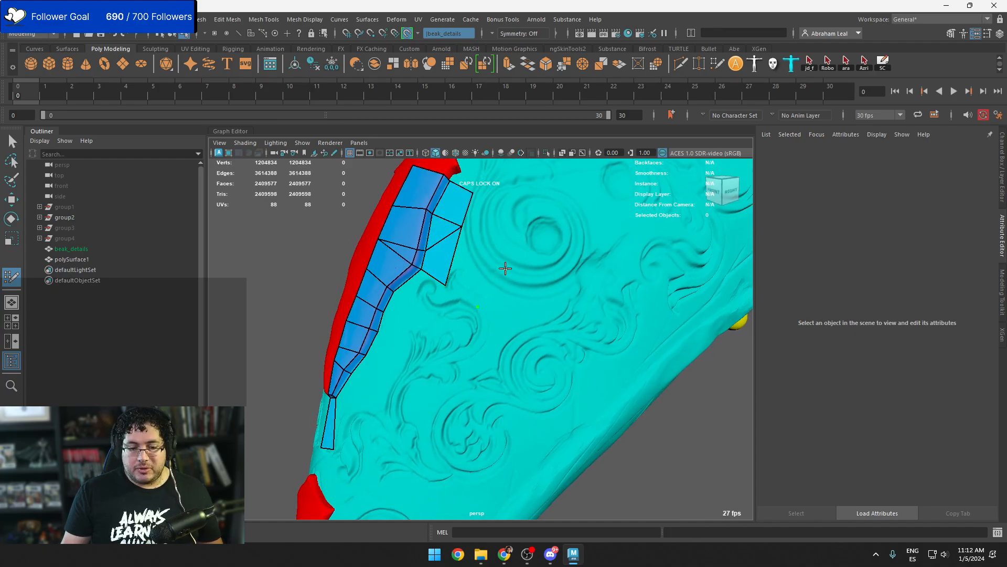
{"action": "left_click", "coordinate": [515, 259]}
{"action": "left_click", "coordinate": [484, 274], "text": "shift"}
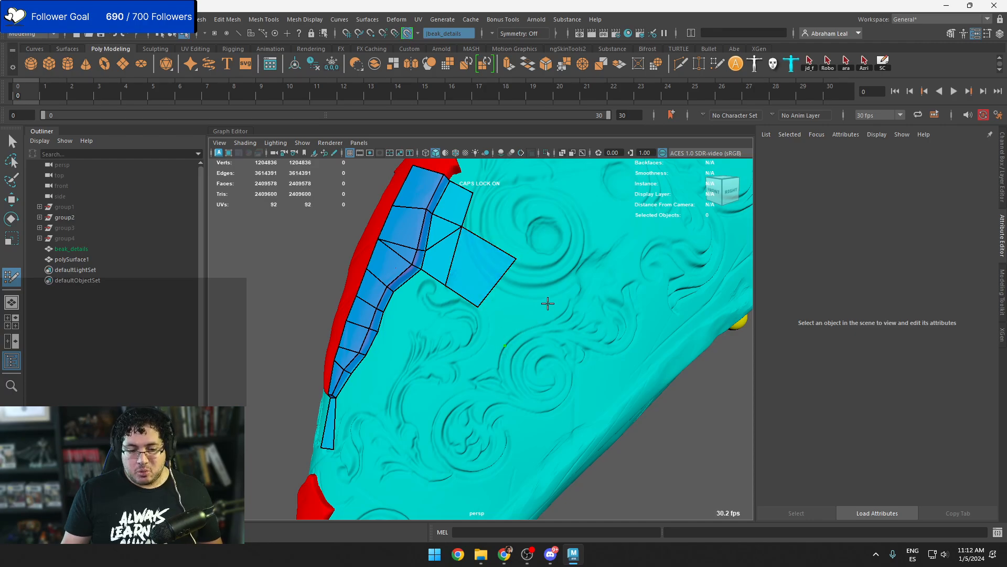
Continue the strip with two more quads across the beak's side, heading down toward the lower edge
{"action": "left_click", "coordinate": [549, 280]}
{"action": "left_click", "coordinate": [523, 306], "text": "shift"}
{"action": "left_click_drag", "start_coordinate": [538, 299], "coordinate": [549, 323]}
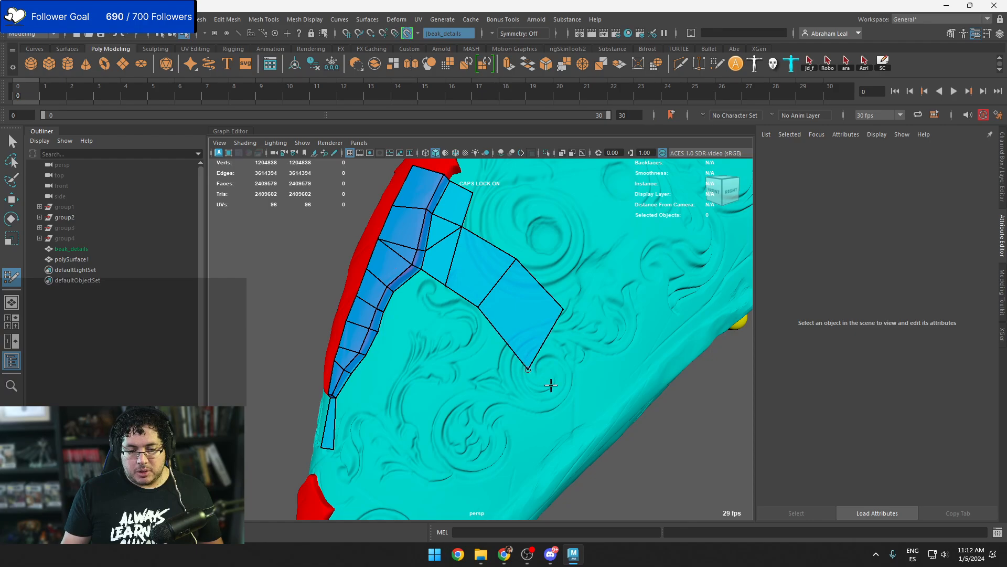
{"action": "mouse_move", "coordinate": [551, 384]}
{"action": "left_mouse_down", "text": "alt"}
{"action": "mouse_move", "coordinate": [518, 405]}
{"action": "mouse_move", "coordinate": [515, 346]}
{"action": "left_mouse_up", "text": "alt"}
{"action": "left_click", "coordinate": [566, 365]}
{"action": "left_click", "coordinate": [525, 372], "text": "shift"}
Bring the strip down to the beak's lower edge and turn it rearward with a run of quads along that edge
{"action": "mouse_move", "coordinate": [521, 388]}
{"action": "left_mouse_down", "text": "alt"}
{"action": "mouse_move", "coordinate": [496, 376]}
{"action": "mouse_move", "coordinate": [533, 281]}
{"action": "mouse_move", "coordinate": [519, 364]}
{"action": "mouse_move", "coordinate": [527, 335]}
{"action": "left_mouse_up", "text": "alt"}
{"action": "left_click", "coordinate": [512, 344], "text": "shift"}
{"action": "left_click", "coordinate": [526, 382], "text": "shift"}
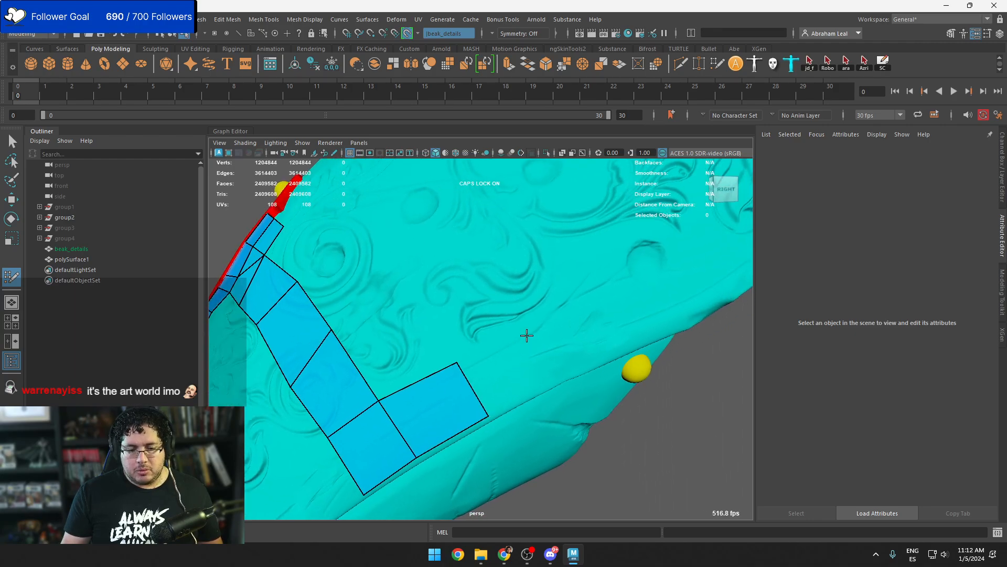
{"action": "left_click", "coordinate": [532, 376], "text": "shift"}
{"action": "mouse_move", "coordinate": [532, 376]}
{"action": "left_mouse_down", "text": "alt"}
{"action": "mouse_move", "coordinate": [589, 344]}
{"action": "mouse_move", "coordinate": [533, 297]}
{"action": "left_mouse_up", "text": "alt"}
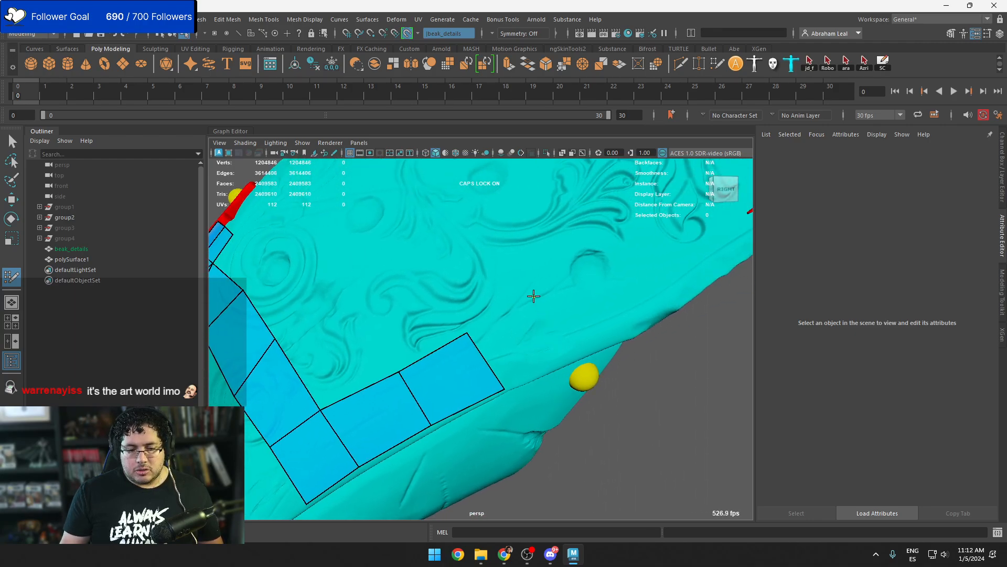
{"action": "left_click", "coordinate": [530, 342], "text": "shift"}
Extend the lower-edge strip to just below the rear red ornament and adjust its end points
{"action": "mouse_move", "coordinate": [530, 341]}
{"action": "left_mouse_down", "text": "alt"}
{"action": "mouse_move", "coordinate": [560, 328]}
{"action": "mouse_move", "coordinate": [481, 278]}
{"action": "mouse_move", "coordinate": [481, 333]}
{"action": "left_mouse_up", "text": "alt"}
{"action": "left_click", "coordinate": [588, 341], "text": "shift"}
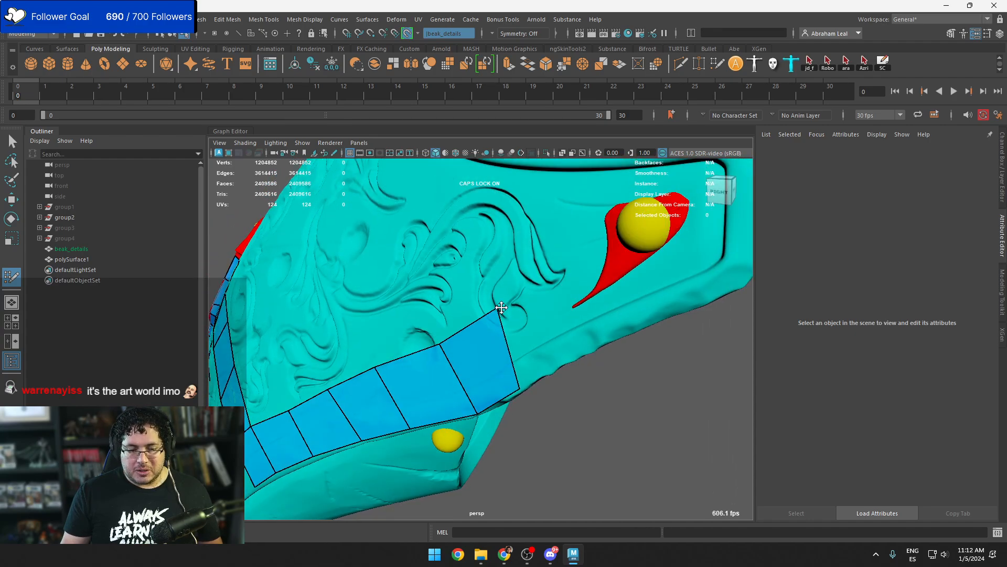
{"action": "left_click", "coordinate": [503, 305], "text": "shift"}
{"action": "left_click_drag", "start_coordinate": [519, 386], "coordinate": [525, 387]}
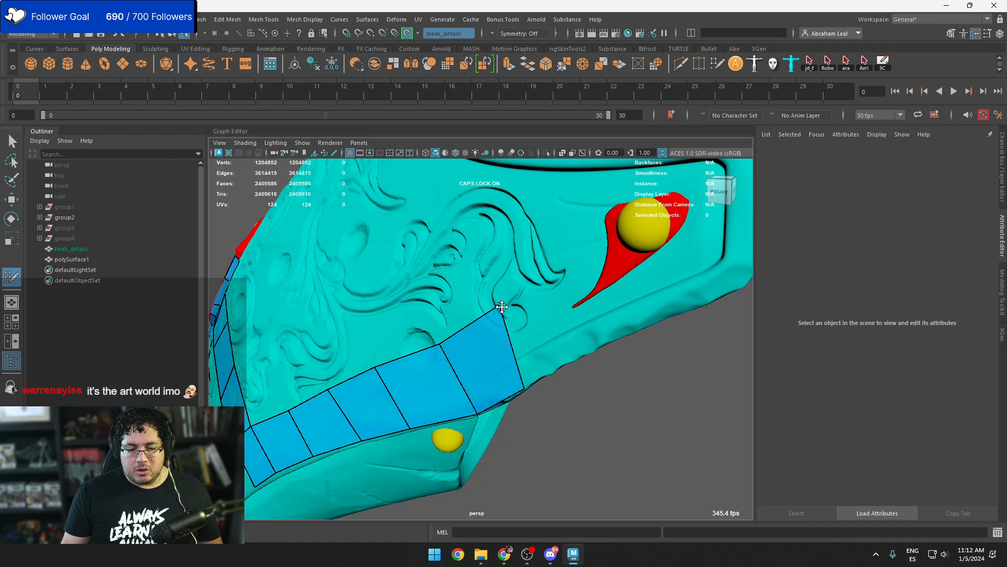
{"action": "mouse_move", "coordinate": [502, 305]}
{"action": "left_mouse_down"}
{"action": "mouse_move", "coordinate": [500, 314]}
{"action": "mouse_move", "coordinate": [577, 304]}
{"action": "mouse_move", "coordinate": [640, 315]}
{"action": "mouse_move", "coordinate": [540, 329]}
{"action": "mouse_move", "coordinate": [443, 360]}
{"action": "left_mouse_up"}
{"action": "left_click", "coordinate": [582, 328], "text": "shift"}
Build further rows of quads above the lower-edge strip to cover the middle of the beak's side
{"action": "left_click", "coordinate": [399, 380], "text": "shift"}
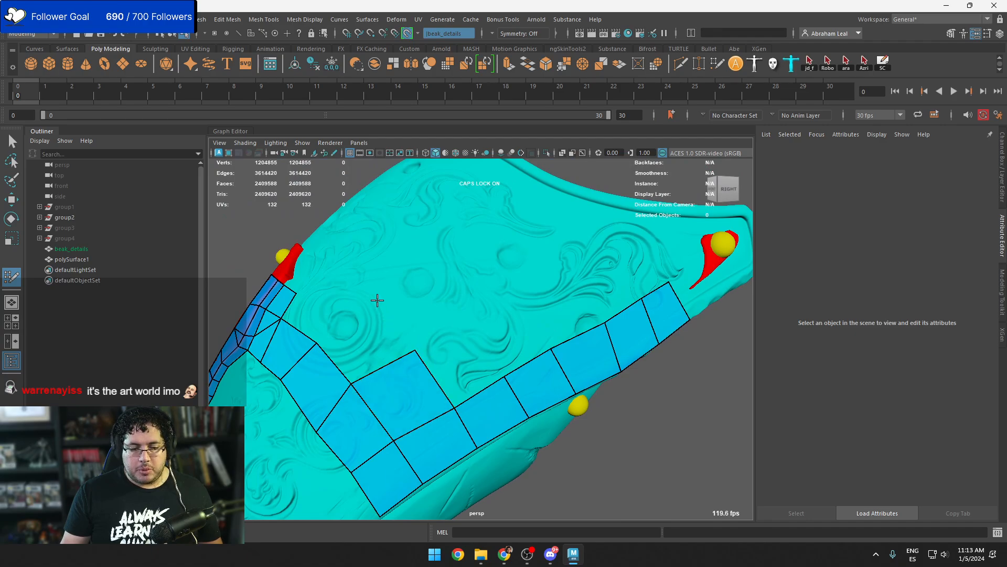
{"action": "left_click", "coordinate": [360, 336], "text": "shift"}
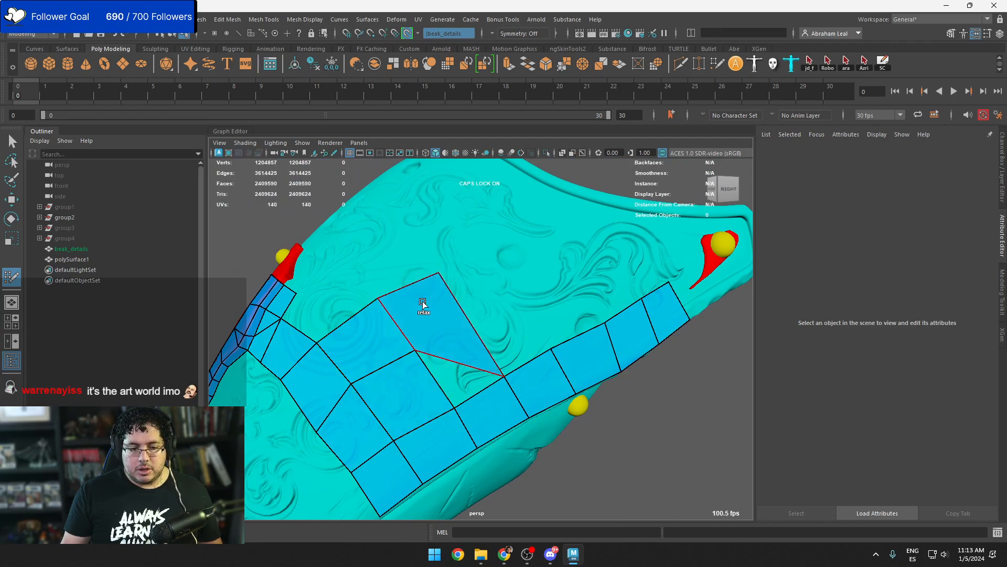
{"action": "left_click", "coordinate": [433, 307], "text": "shift"}
{"action": "left_click", "coordinate": [458, 353], "text": "shift"}
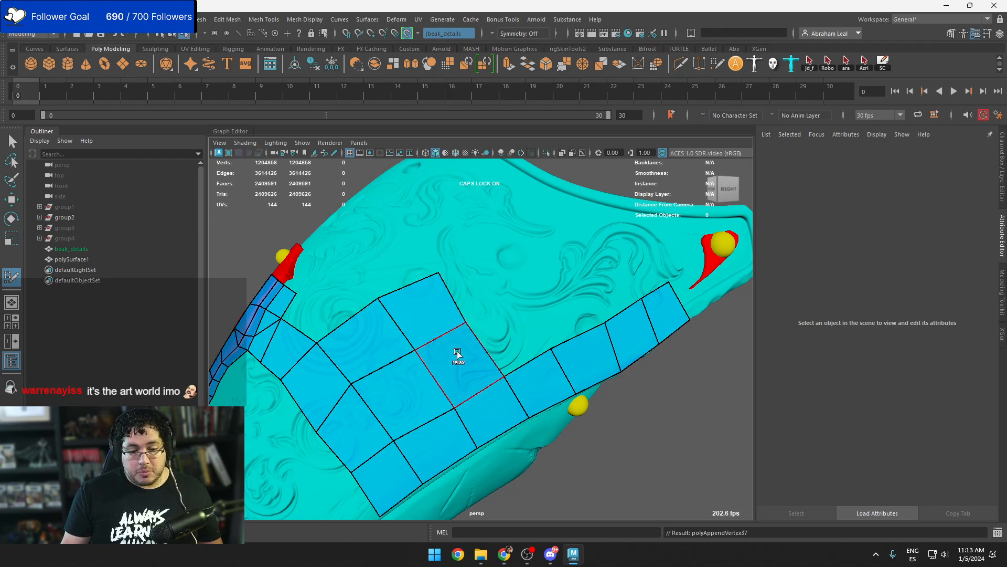
Add an upper quad on the beak's side and fill the two gaps between it and the red plate's side faces
{"action": "mouse_move", "coordinate": [445, 283]}
{"action": "left_mouse_down", "text": "alt"}
{"action": "mouse_move", "coordinate": [466, 299]}
{"action": "mouse_move", "coordinate": [489, 297]}
{"action": "left_mouse_up", "text": "alt"}
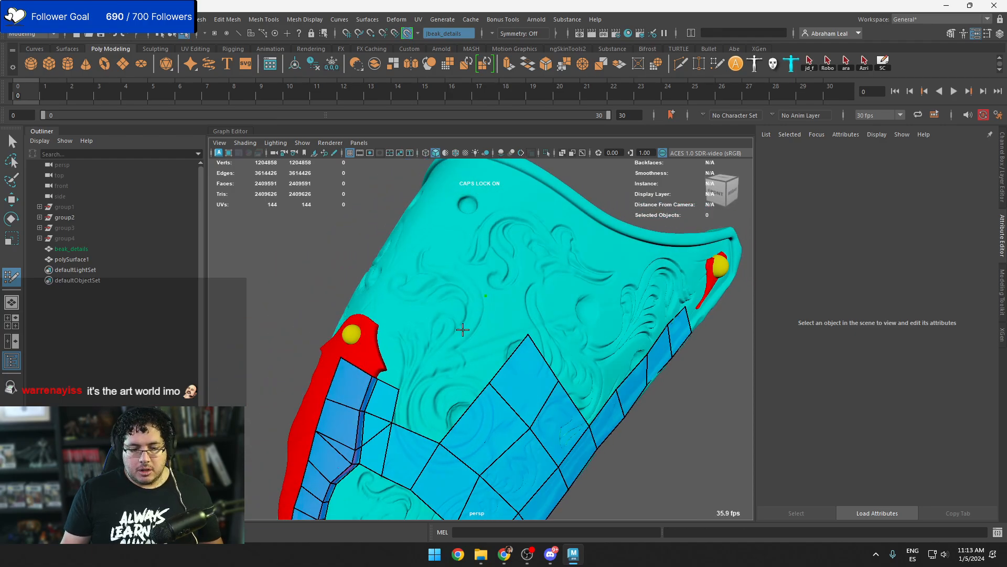
{"action": "left_click", "coordinate": [485, 337], "text": "shift"}
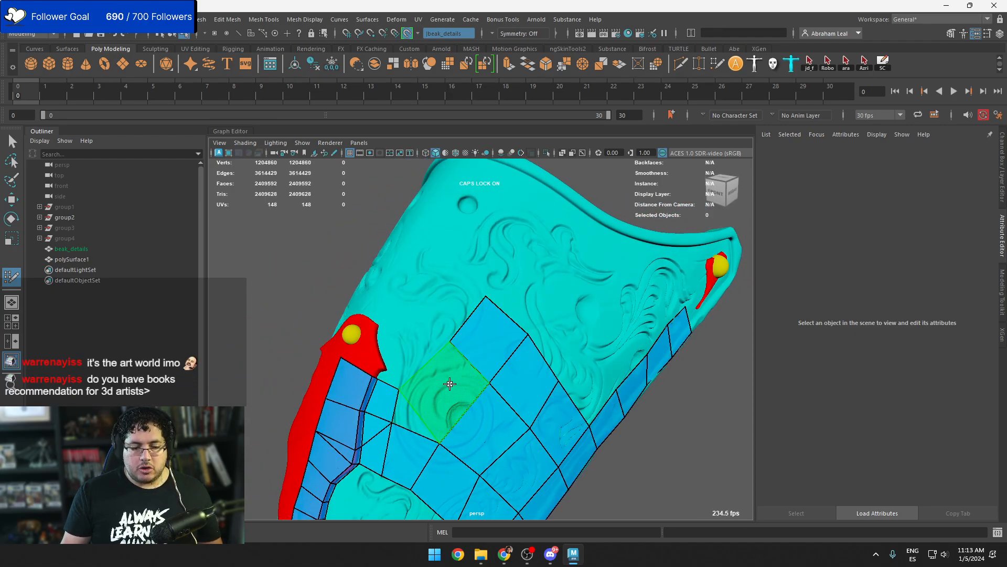
{"action": "left_click", "coordinate": [441, 392], "text": "shift"}
{"action": "left_click", "coordinate": [410, 419], "text": "shift"}
{"action": "scroll", "coordinate": [472, 386], "scroll_direction": "up", "scroll_amount": 2}
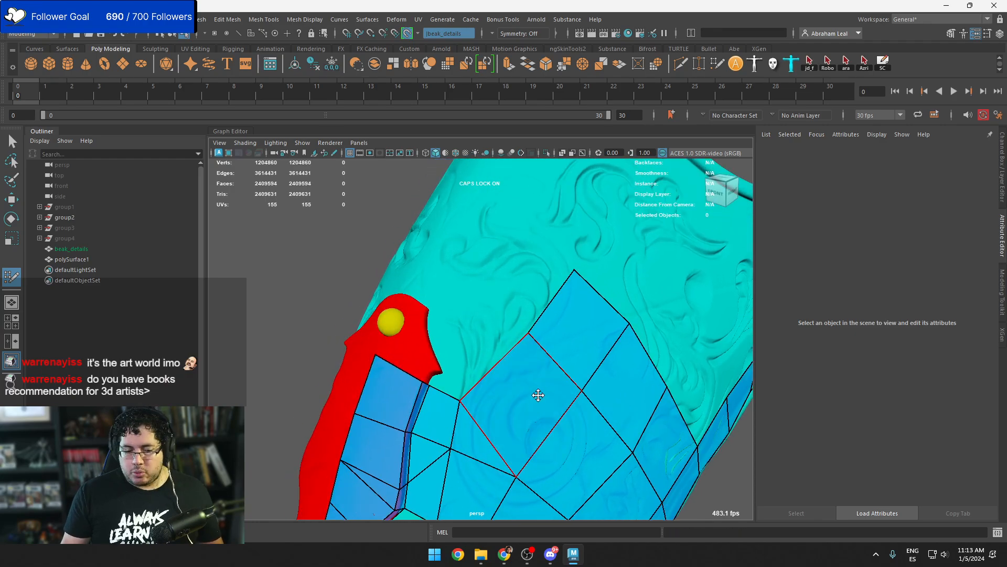
{"action": "mouse_move", "coordinate": [451, 350]}
{"action": "left_mouse_down", "text": "alt"}
{"action": "mouse_move", "coordinate": [432, 353]}
{"action": "mouse_move", "coordinate": [461, 396]}
{"action": "mouse_move", "coordinate": [462, 379]}
{"action": "mouse_move", "coordinate": [440, 390]}
{"action": "mouse_move", "coordinate": [462, 367]}
{"action": "mouse_move", "coordinate": [470, 296]}
{"action": "mouse_move", "coordinate": [471, 318]}
{"action": "mouse_move", "coordinate": [513, 337]}
{"action": "mouse_move", "coordinate": [427, 337]}
{"action": "mouse_move", "coordinate": [410, 351]}
{"action": "mouse_move", "coordinate": [442, 341]}
{"action": "left_mouse_up", "text": "alt"}
{"action": "left_click_drag", "start_coordinate": [350, 272], "coordinate": [482, 351], "text": "alt"}
{"action": "scroll", "coordinate": [457, 336], "scroll_direction": "down", "scroll_amount": 5}
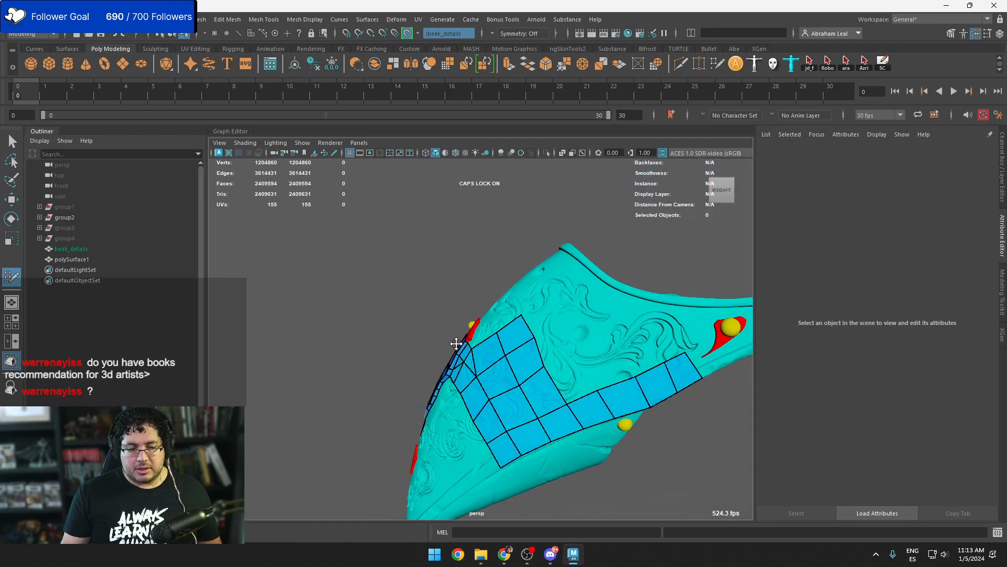
Lay a half ring of four quads on the red plate around one side of the yellow sphere
{"action": "scroll", "coordinate": [596, 361], "scroll_direction": "up", "scroll_amount": 8}
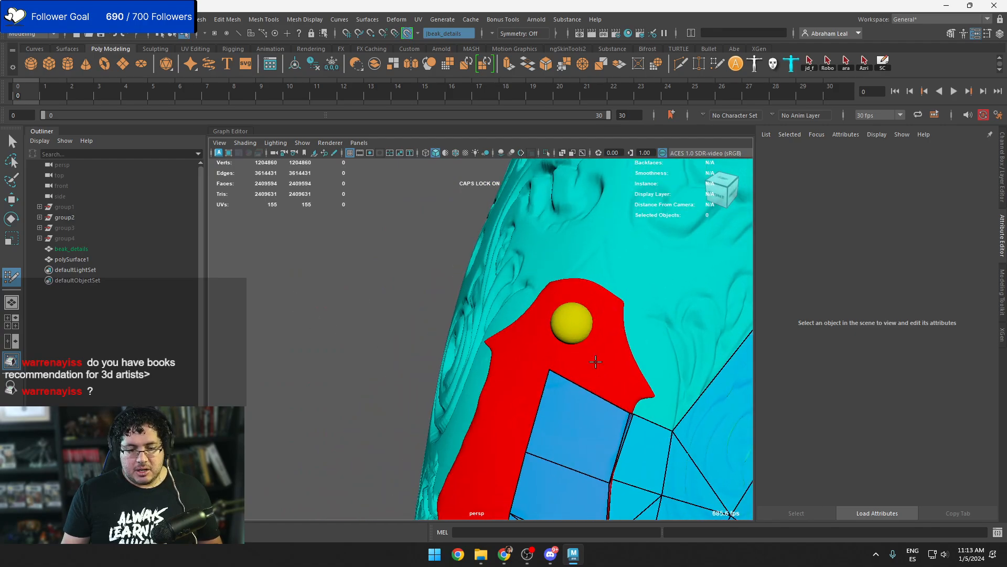
{"action": "middle_click_drag", "start_coordinate": [595, 361], "coordinate": [463, 330], "text": "alt"}
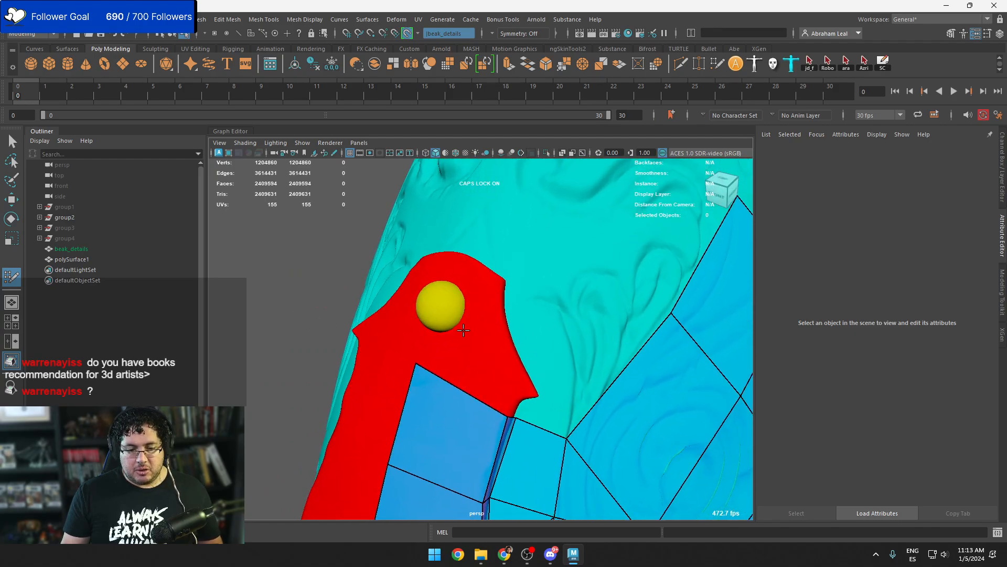
{"action": "left_click_drag", "start_coordinate": [486, 313], "coordinate": [475, 362], "text": "alt"}
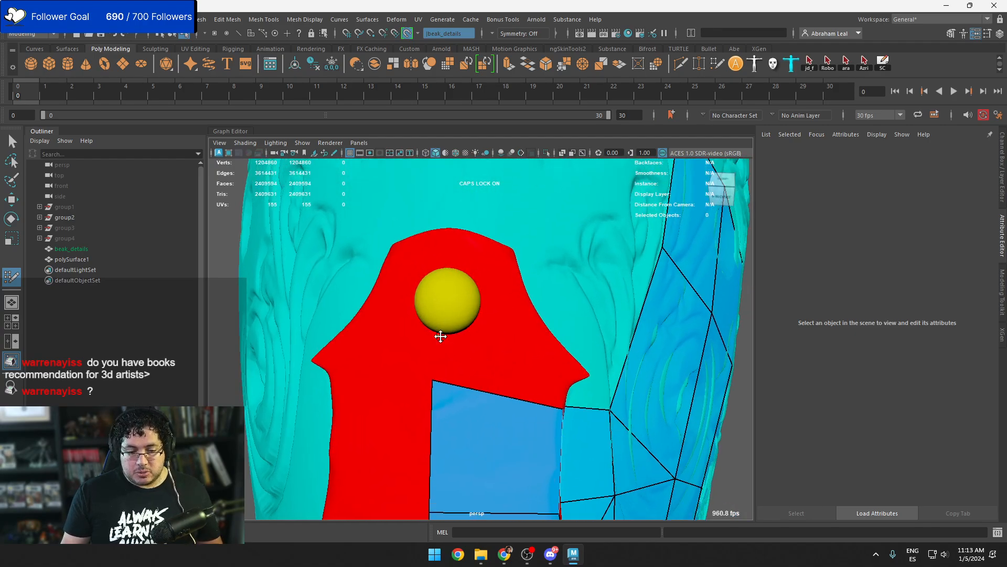
{"action": "left_click", "coordinate": [435, 363]}
{"action": "left_click", "coordinate": [452, 350], "text": "shift"}
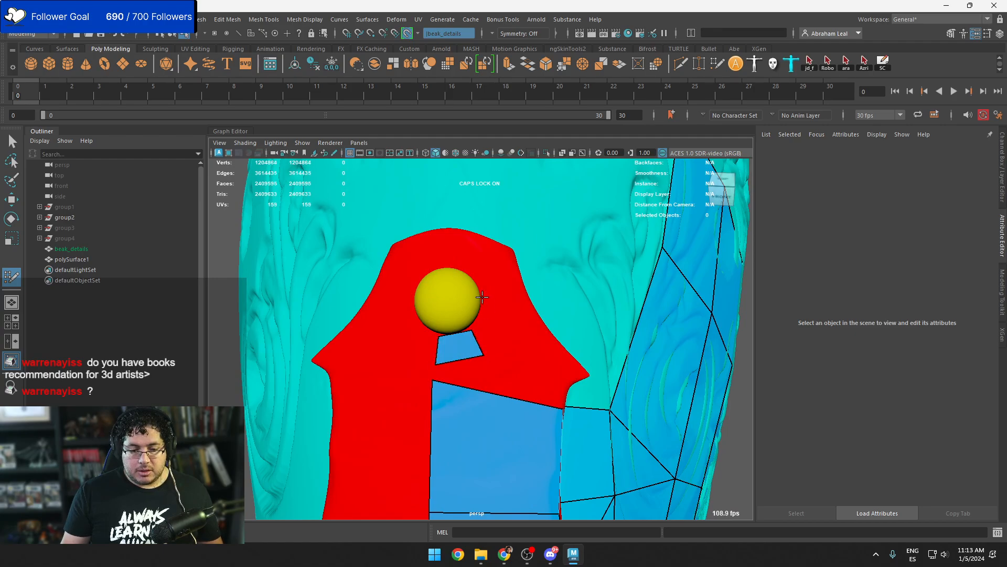
{"action": "left_click", "coordinate": [492, 326], "text": "shift"}
{"action": "left_click", "coordinate": [496, 261], "text": "shift"}
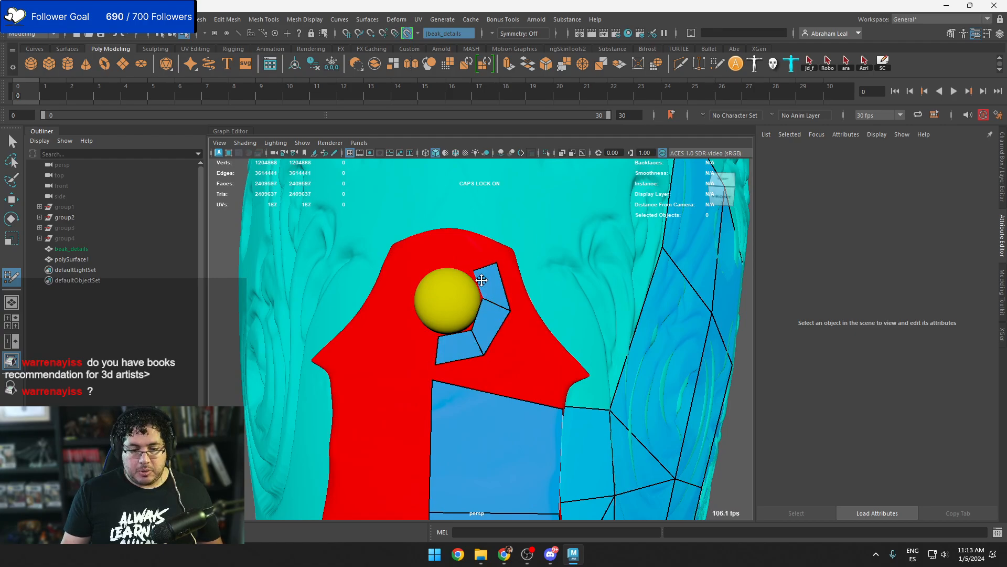
{"action": "left_click_drag", "start_coordinate": [496, 260], "coordinate": [450, 303], "text": "alt"}
{"action": "left_click", "coordinate": [457, 274], "text": "shift"}
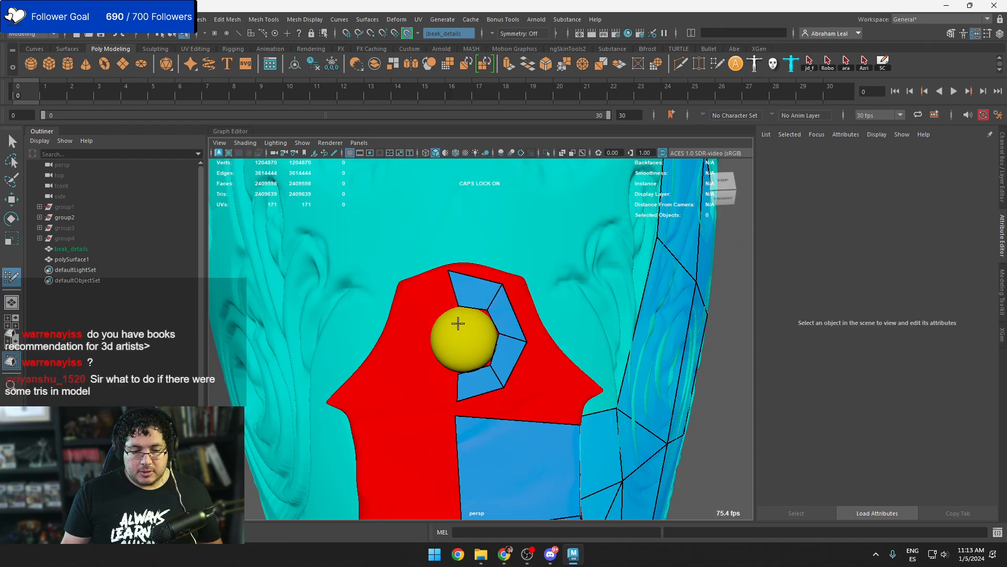
Fill quads on the yellow sphere's side, joined to the inner edge of the half ring
{"action": "left_click", "coordinate": [482, 326], "text": "shift"}
{"action": "left_click_drag", "start_coordinate": [483, 326], "coordinate": [420, 281], "text": "alt"}
{"action": "left_click", "coordinate": [408, 270]}
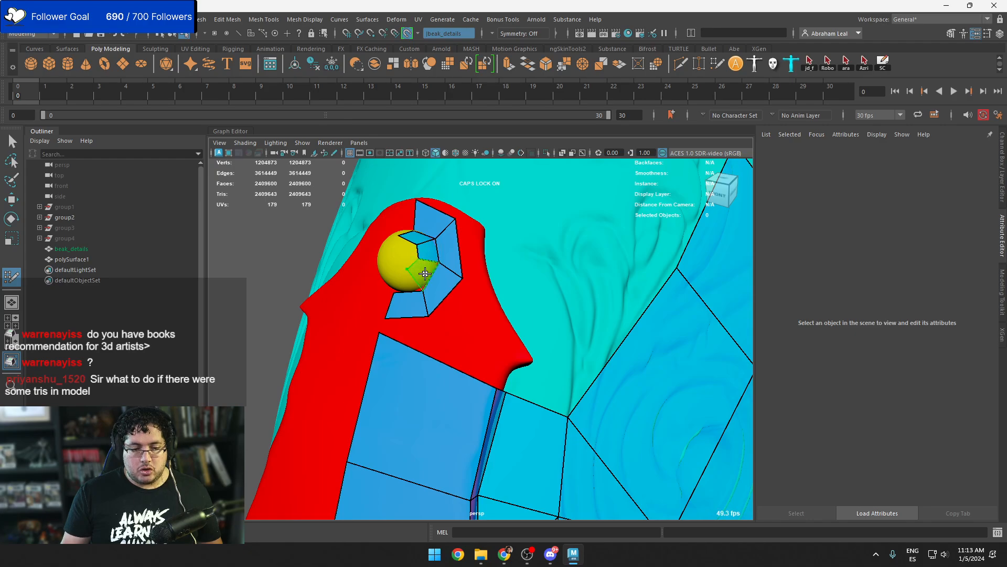
{"action": "left_click", "coordinate": [423, 273], "text": "shift"}
{"action": "left_click", "coordinate": [392, 271]}
{"action": "left_click", "coordinate": [406, 281], "text": "shift"}
Cap half of the yellow sphere with two quads and adjust a point on the sphere's centre line
{"action": "left_click_drag", "start_coordinate": [406, 280], "coordinate": [442, 304], "text": "alt"}
{"action": "left_click", "coordinate": [401, 259]}
{"action": "left_click", "coordinate": [412, 254], "text": "shift"}
{"action": "left_click", "coordinate": [409, 269], "text": "shift"}
{"action": "left_click_drag", "start_coordinate": [438, 298], "coordinate": [435, 299]}
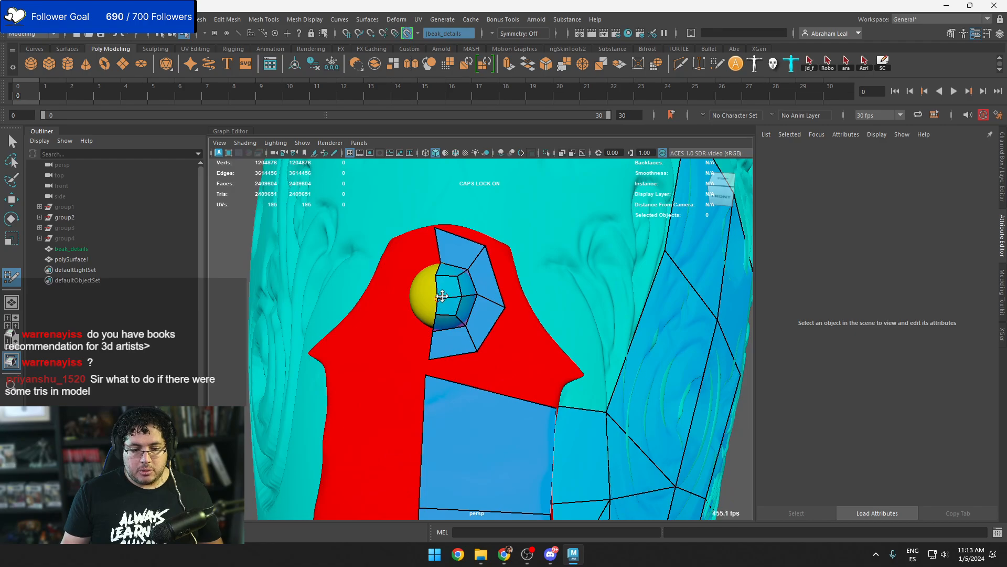
Snap the half ring's bottom corner to the plate mesh's top inner corner and fill the gap between them
{"action": "left_click_drag", "start_coordinate": [433, 358], "coordinate": [425, 376]}
{"action": "left_click_drag", "start_coordinate": [472, 349], "coordinate": [496, 352], "text": "alt"}
{"action": "left_click", "coordinate": [446, 362], "text": "shift"}
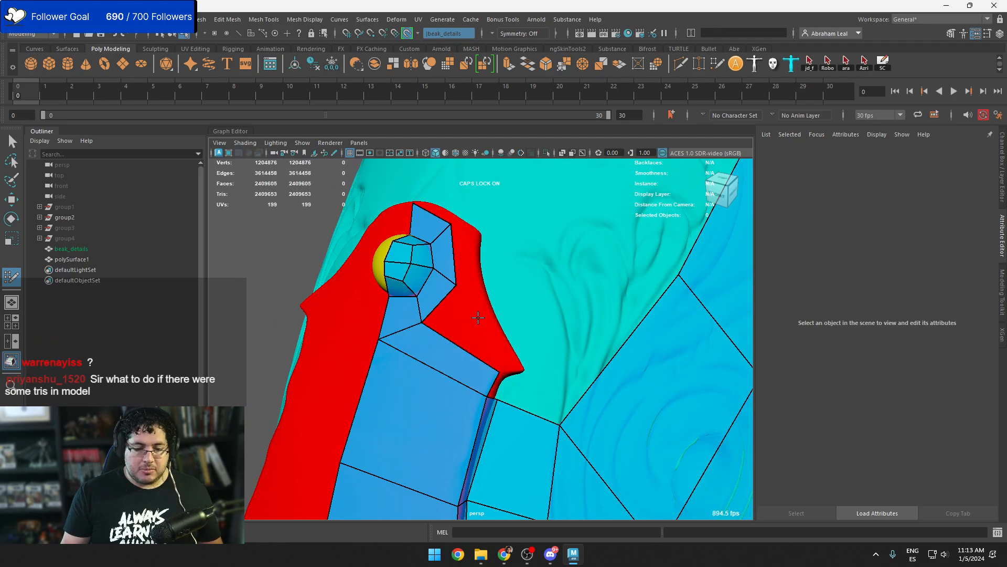
Add a point on the red plate beside the sphere, fill a quad down to the plate mesh, and adjust that point
{"action": "left_click", "coordinate": [481, 298]}
{"action": "left_click", "coordinate": [466, 326], "text": "shift"}
{"action": "left_click_drag", "start_coordinate": [465, 326], "coordinate": [479, 350], "text": "alt"}
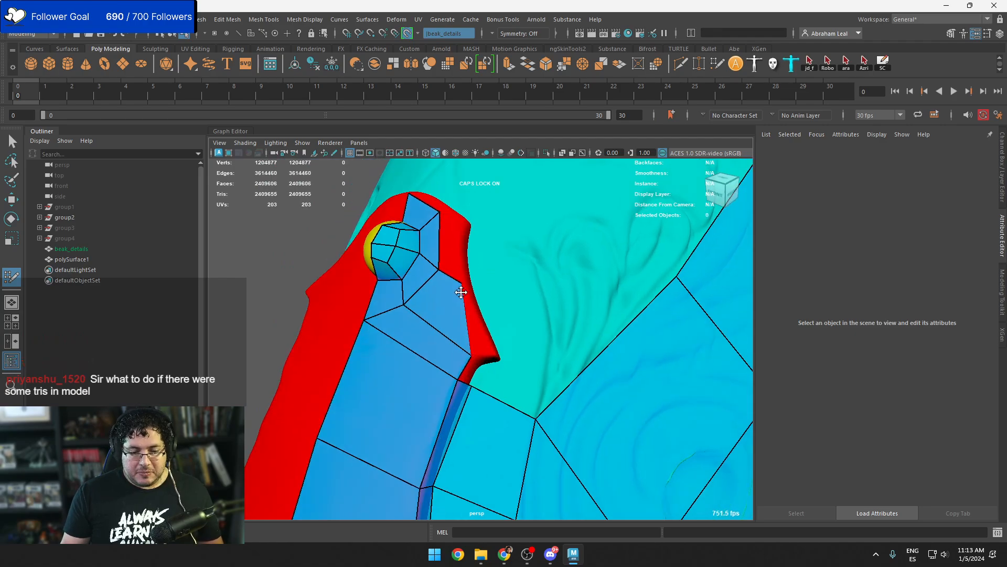
{"action": "left_click_drag", "start_coordinate": [461, 290], "coordinate": [456, 278]}
Place points at the red plate's pointed side corner and fill the two quads that wrap around it
{"action": "left_click_drag", "start_coordinate": [473, 345], "coordinate": [447, 334], "text": "alt"}
{"action": "left_click", "coordinate": [448, 334]}
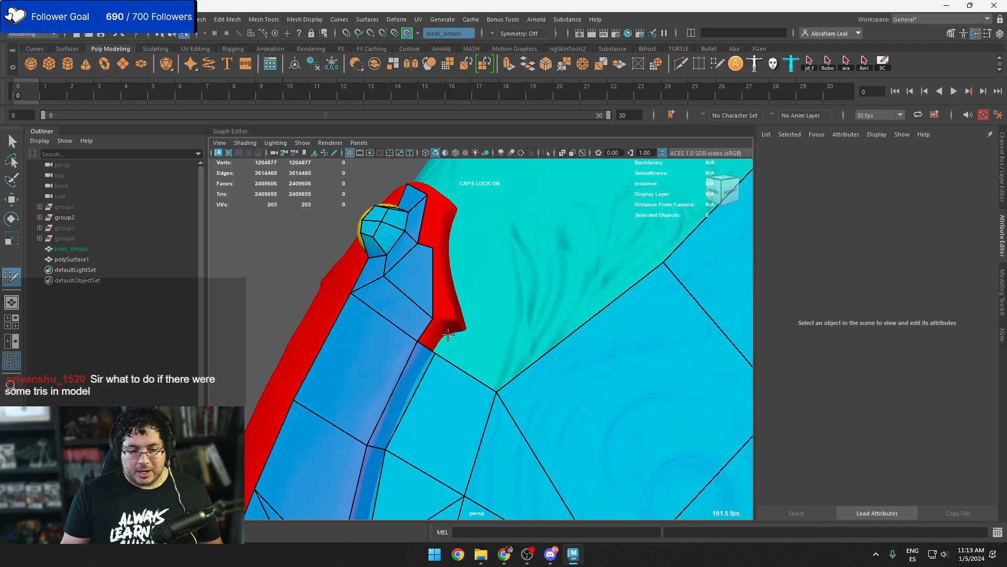
{"action": "left_click", "coordinate": [450, 336], "text": "shift"}
{"action": "left_click", "coordinate": [458, 321], "text": "shift"}
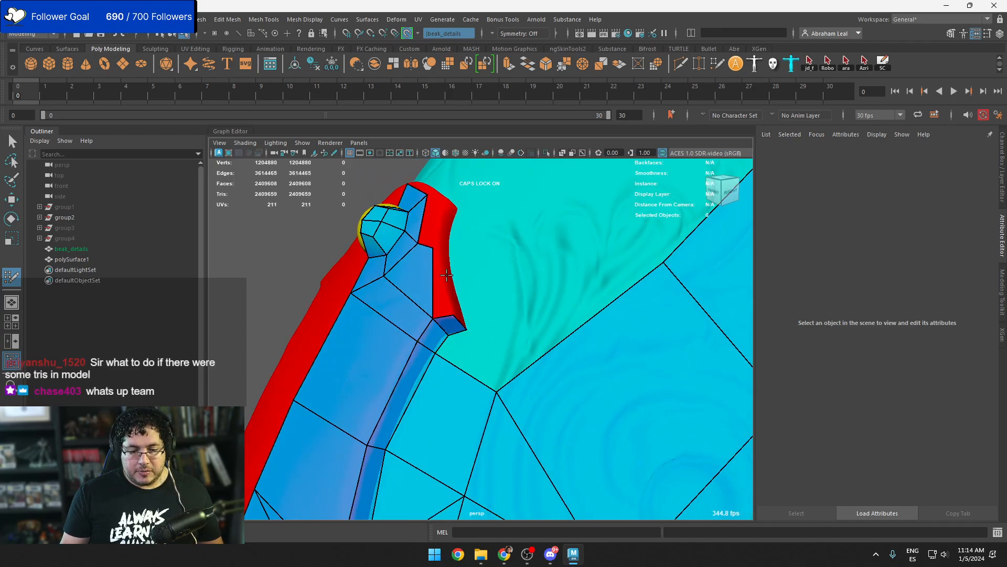
Add a point on the red plate's outer rim above the pointed corner and fill the two faces along the rim
{"action": "left_click", "coordinate": [450, 254]}
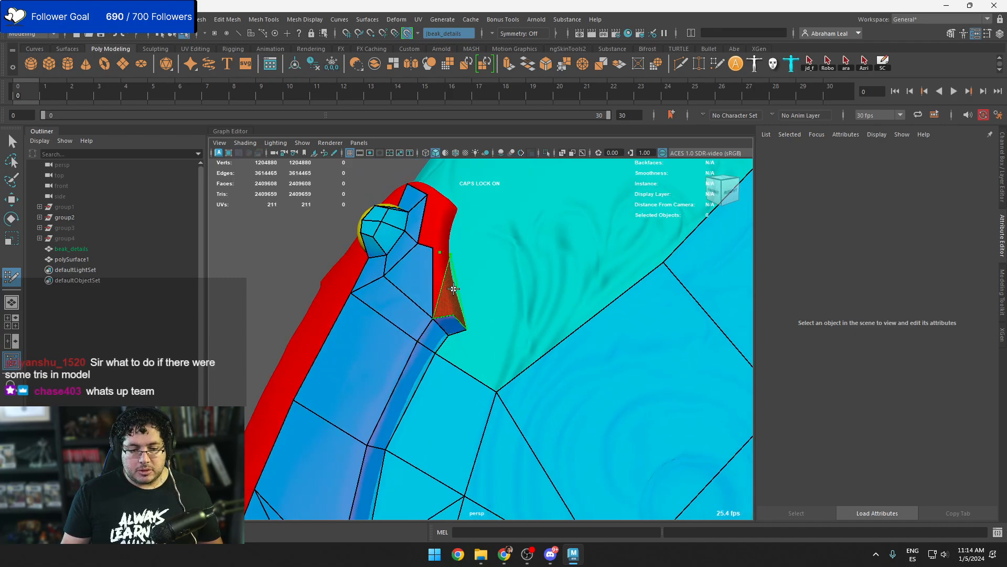
{"action": "left_click", "coordinate": [452, 287], "text": "shift"}
{"action": "left_click", "coordinate": [441, 284], "text": "shift"}
Place a point at the red plate's upper side corner and fill the two quads between the rim and the half ring
{"action": "mouse_move", "coordinate": [443, 289]}
{"action": "left_mouse_down", "text": "alt"}
{"action": "mouse_move", "coordinate": [452, 304]}
{"action": "mouse_move", "coordinate": [471, 306]}
{"action": "left_mouse_up", "text": "alt"}
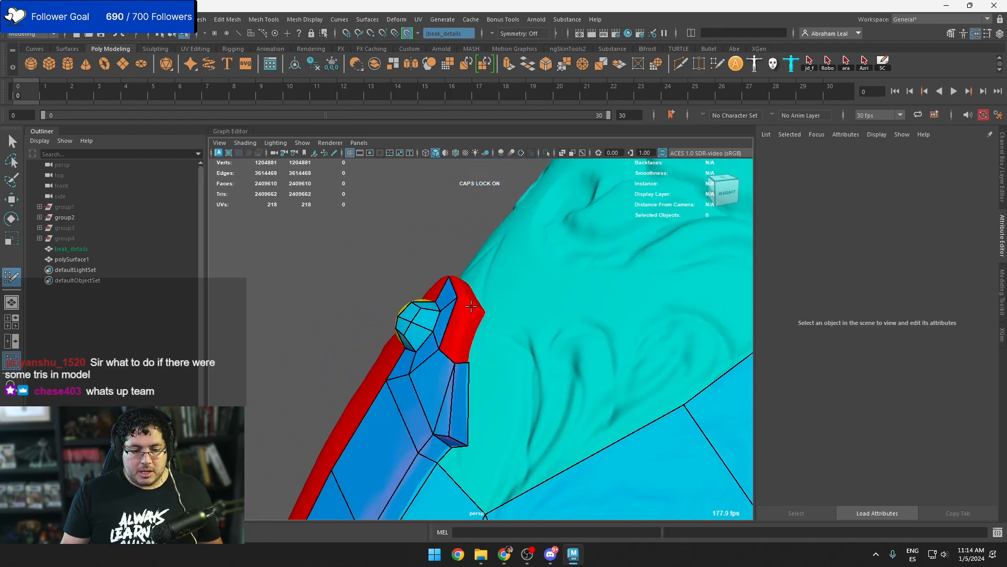
{"action": "left_click", "coordinate": [486, 314]}
{"action": "mouse_move", "coordinate": [472, 341]}
{"action": "left_mouse_down", "text": "alt"}
{"action": "mouse_move", "coordinate": [490, 343]}
{"action": "mouse_move", "coordinate": [478, 346]}
{"action": "left_mouse_up", "text": "alt"}
{"action": "left_click", "coordinate": [490, 343], "text": "shift"}
{"action": "left_click", "coordinate": [505, 346], "text": "shift"}
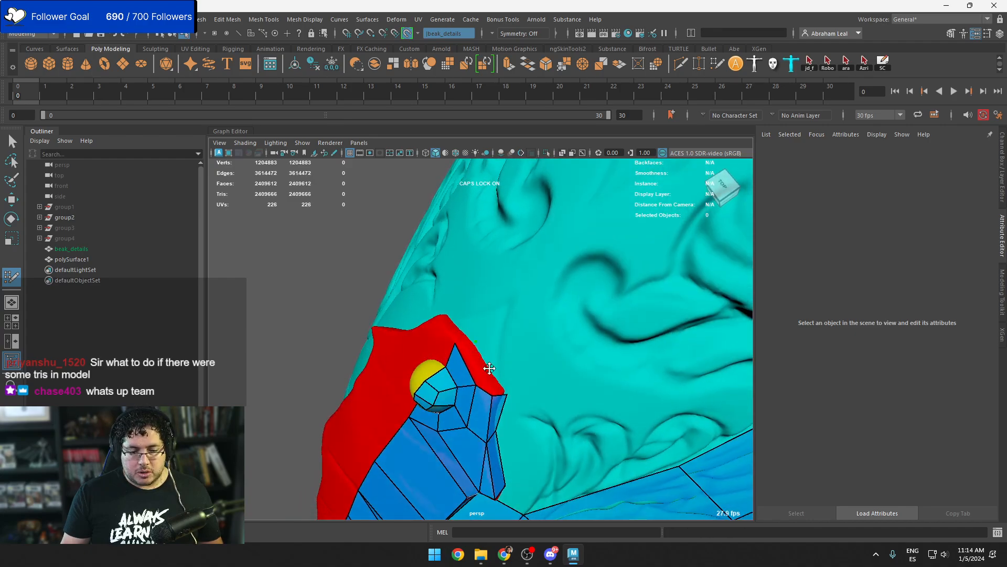
Add a point on the red plate's upper rim and fill the two remaining quads beside the half ring toward the plate's top
{"action": "left_click", "coordinate": [490, 368]}
{"action": "left_click", "coordinate": [480, 365], "text": "shift"}
{"action": "left_click_drag", "start_coordinate": [476, 385], "coordinate": [480, 381]}
{"action": "left_click", "coordinate": [493, 384], "text": "shift"}
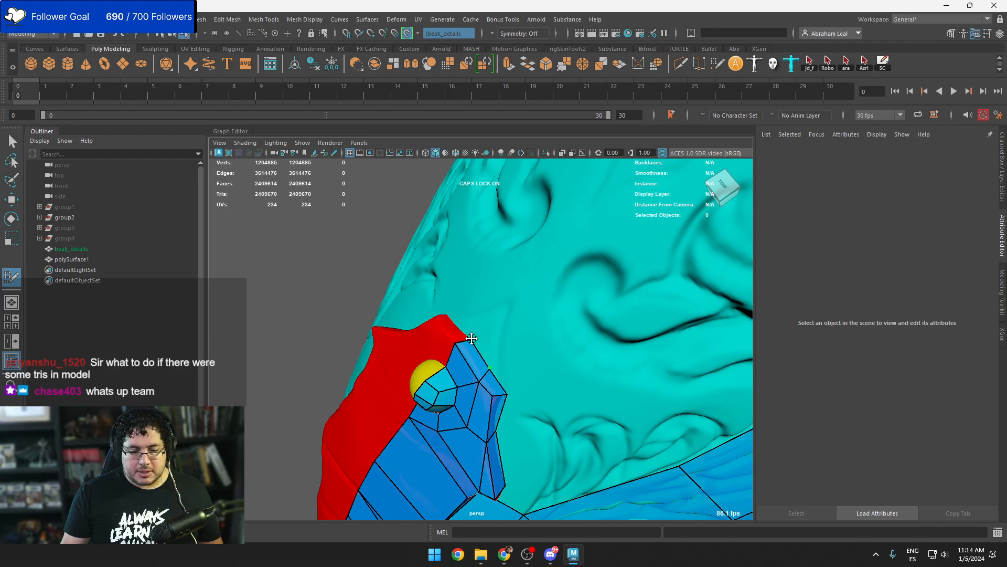
{"action": "left_click_drag", "start_coordinate": [471, 338], "coordinate": [510, 331], "text": "alt"}
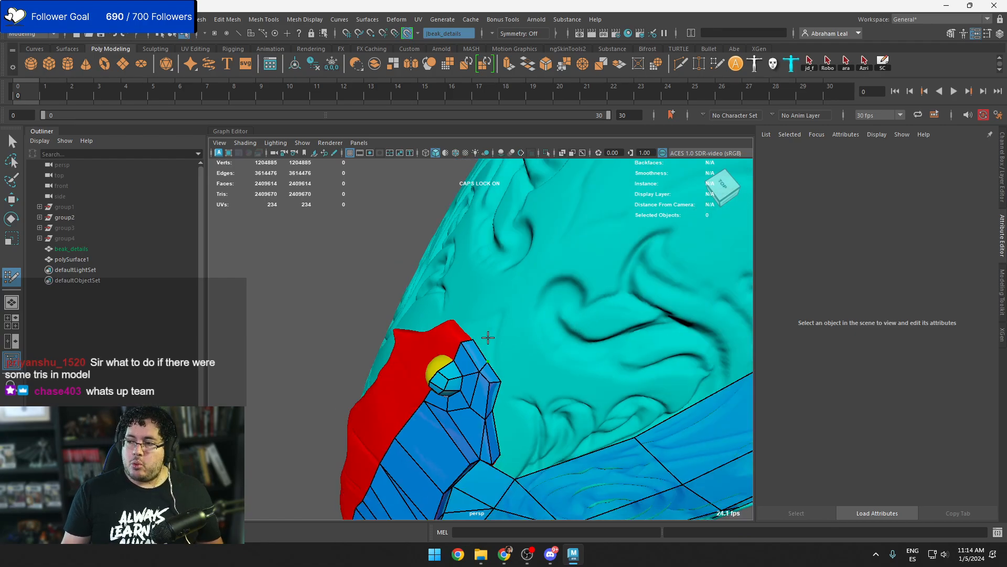
Extend a quad outward from the red plate's side rim and fill the faces joining it to the neighbouring side mesh
{"action": "mouse_move", "coordinate": [510, 329]}
{"action": "left_mouse_down", "text": "alt"}
{"action": "mouse_move", "coordinate": [503, 344]}
{"action": "mouse_move", "coordinate": [528, 334]}
{"action": "left_mouse_up", "text": "alt"}
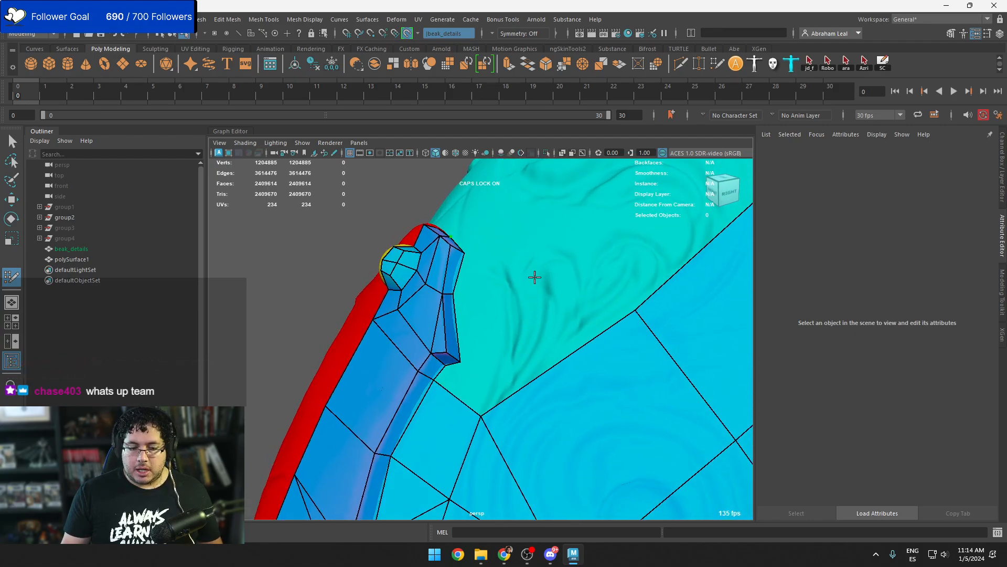
{"action": "left_click_drag", "start_coordinate": [492, 299], "coordinate": [549, 280]}
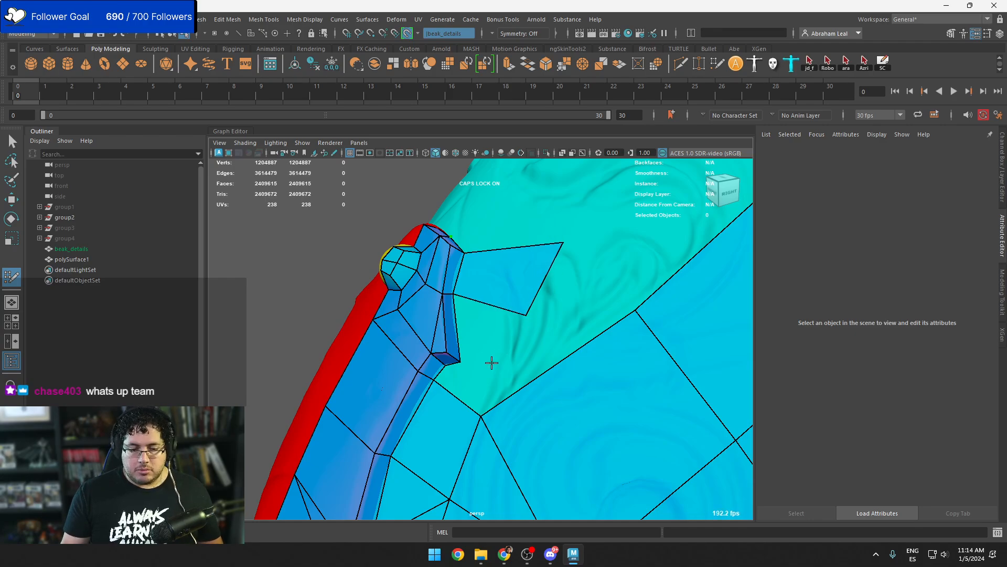
{"action": "left_click", "coordinate": [493, 376], "text": "shift"}
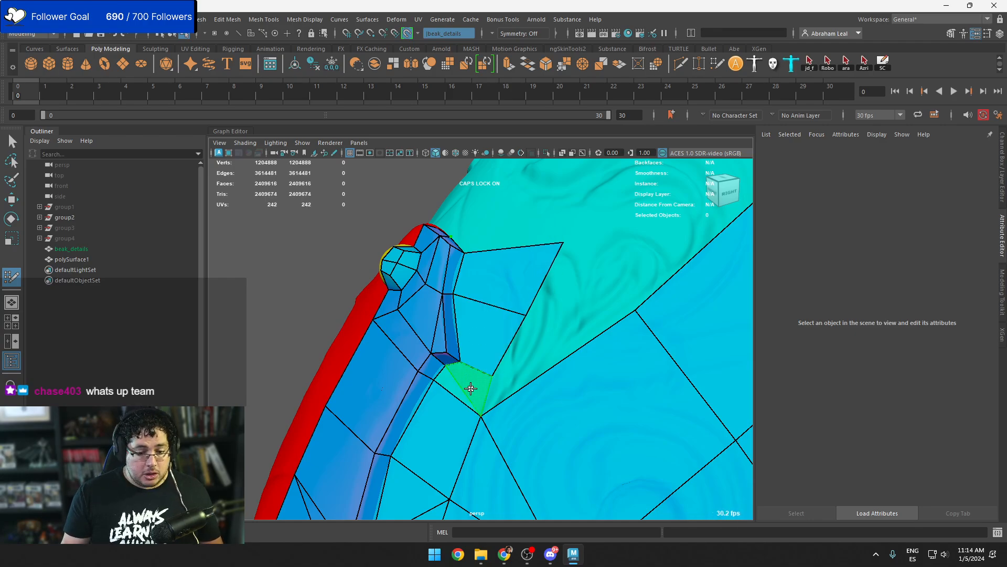
{"action": "left_click", "coordinate": [471, 389], "text": "shift"}
{"action": "left_click", "coordinate": [450, 390], "text": "shift"}
{"action": "left_click", "coordinate": [540, 353], "text": "shift"}
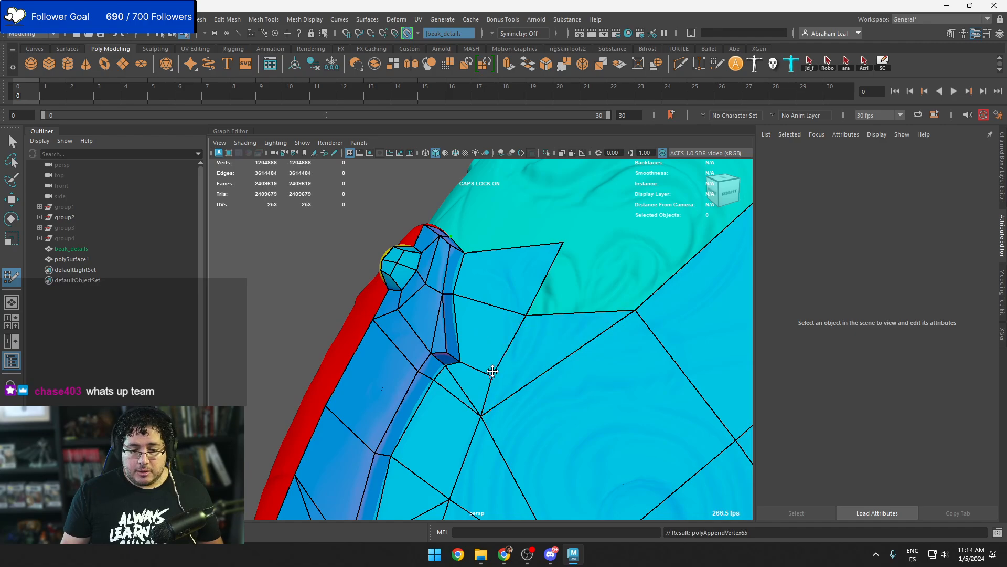
Merge the stray points of the new patch into the adjacent side mesh vertices and reposition the patch's upper corner point
{"action": "mouse_move", "coordinate": [492, 371]}
{"action": "left_mouse_down"}
{"action": "mouse_move", "coordinate": [466, 364]}
{"action": "mouse_move", "coordinate": [478, 407]}
{"action": "left_mouse_up"}
{"action": "middle_click_drag", "start_coordinate": [563, 262], "coordinate": [539, 302], "text": "alt"}
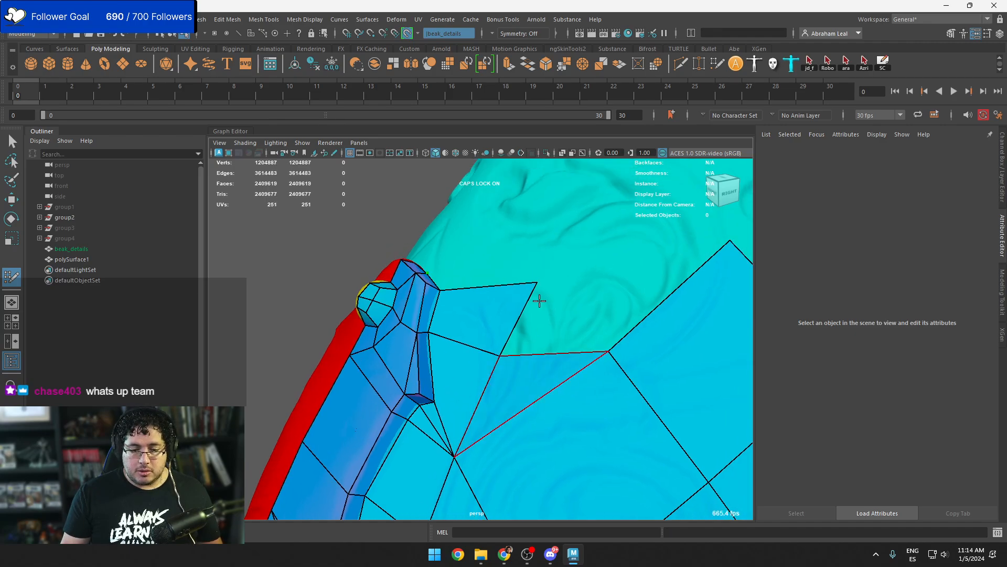
{"action": "right_click_drag", "start_coordinate": [560, 377], "coordinate": [529, 366], "text": "alt"}
{"action": "mouse_move", "coordinate": [528, 366]}
{"action": "left_mouse_down", "text": "alt"}
{"action": "mouse_move", "coordinate": [600, 339]}
{"action": "mouse_move", "coordinate": [546, 351]}
{"action": "mouse_move", "coordinate": [581, 339]}
{"action": "left_mouse_up", "text": "alt"}
{"action": "left_click_drag", "start_coordinate": [556, 291], "coordinate": [534, 281]}
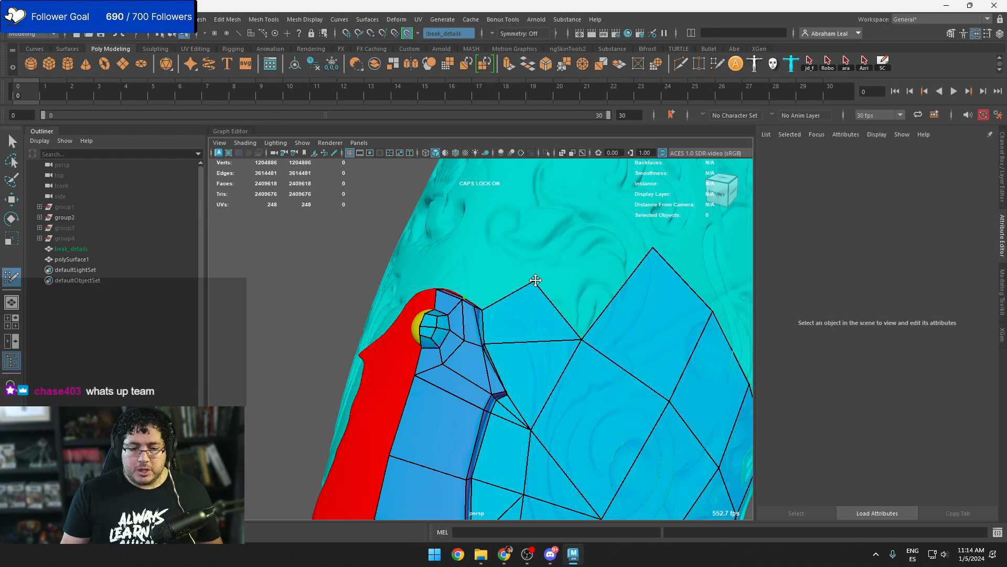
Place a point above the new patch and fill the quad between it and the side mesh's peak
{"action": "middle_click_drag", "start_coordinate": [599, 221], "coordinate": [584, 275], "text": "alt"}
{"action": "left_click", "coordinate": [583, 256]}
{"action": "left_click", "coordinate": [579, 314], "text": "shift"}
Fill a quad above the red plate's top at the centre line, adjust its upper edge, and bridge it to the side patch
{"action": "right_click_drag", "start_coordinate": [589, 310], "coordinate": [556, 306], "text": "alt"}
{"action": "left_click_drag", "start_coordinate": [556, 305], "coordinate": [619, 344], "text": "alt"}
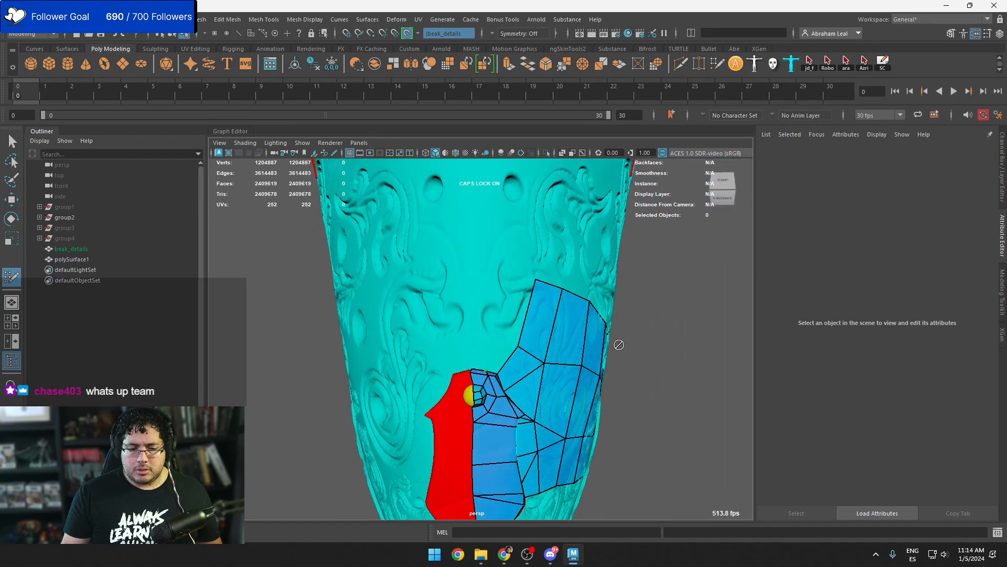
{"action": "right_click_drag", "start_coordinate": [619, 344], "coordinate": [651, 345], "text": "alt"}
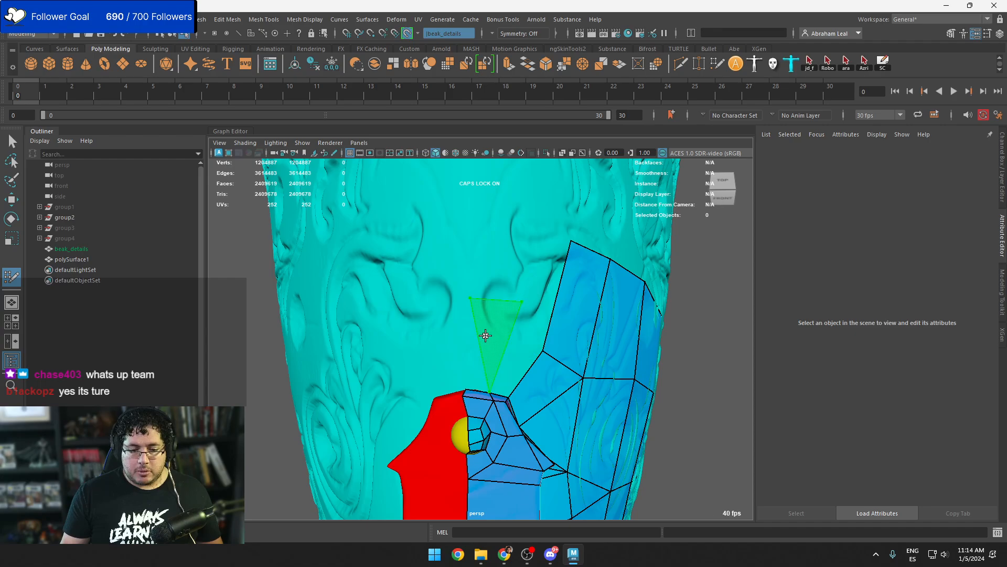
{"action": "left_click", "coordinate": [480, 340], "text": "shift"}
{"action": "mouse_move", "coordinate": [497, 301]}
{"action": "left_mouse_down"}
{"action": "mouse_move", "coordinate": [481, 304]}
{"action": "mouse_move", "coordinate": [489, 313]}
{"action": "left_mouse_up"}
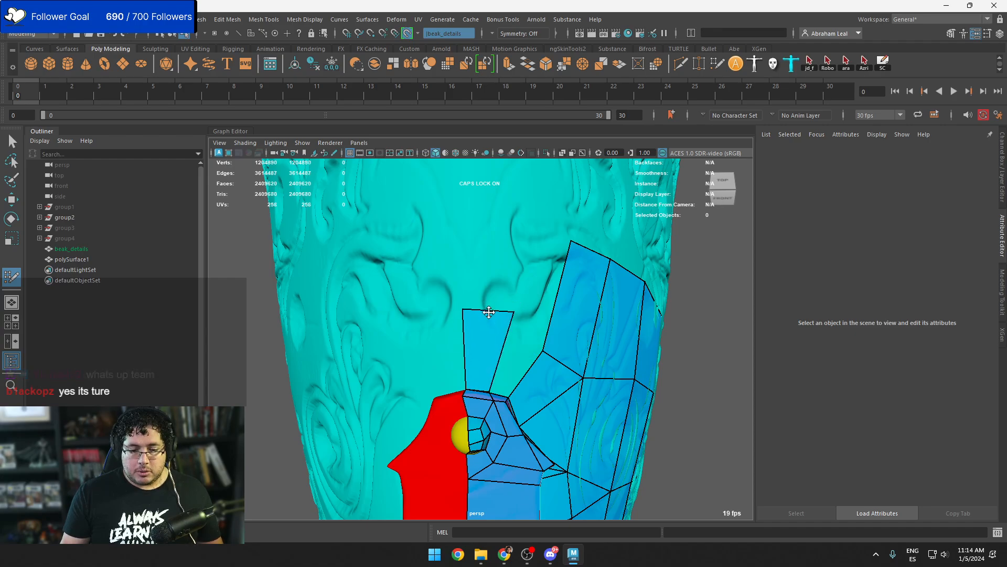
{"action": "left_click", "coordinate": [518, 366], "text": "shift"}
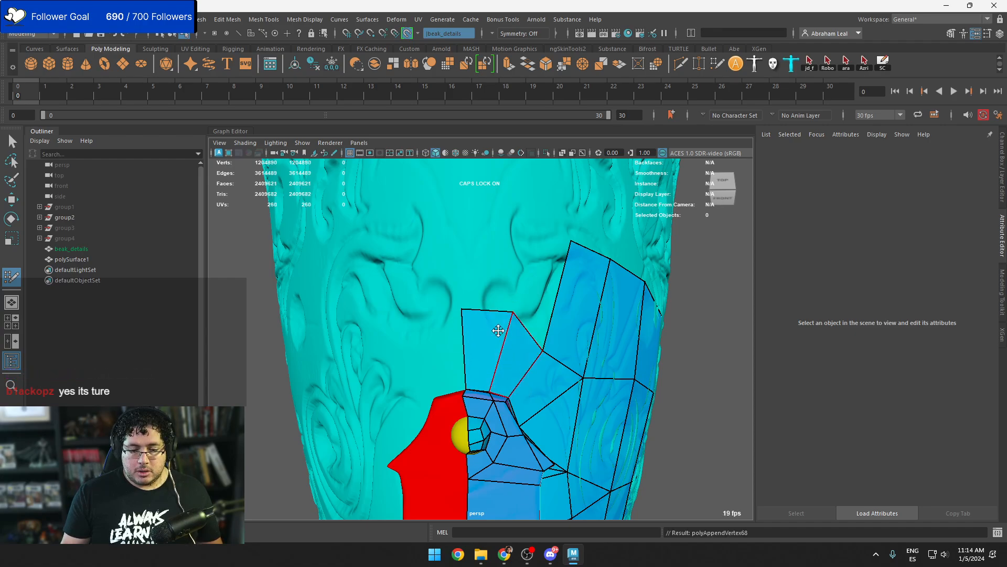
Add points farther up the beak's centre line and fill the two quads above the bridging faces
{"action": "left_click", "coordinate": [515, 208]}
{"action": "left_click", "coordinate": [475, 250], "text": "shift"}
{"action": "mouse_move", "coordinate": [524, 253]}
{"action": "left_mouse_down", "text": "alt"}
{"action": "mouse_move", "coordinate": [499, 253]}
{"action": "mouse_move", "coordinate": [493, 220]}
{"action": "left_mouse_up", "text": "alt"}
{"action": "left_click", "coordinate": [542, 268], "text": "shift"}
Place points level with the small round recesses, fill three quads up to them, and nudge a vertex on the row below
{"action": "middle_click_drag", "start_coordinate": [494, 220], "coordinate": [462, 342], "text": "alt"}
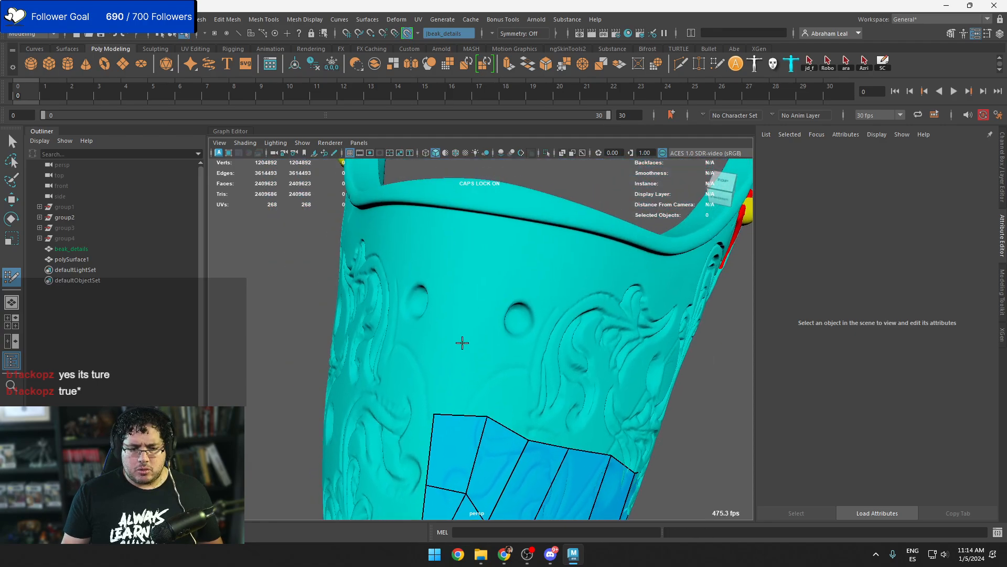
{"action": "left_click_drag", "start_coordinate": [463, 342], "coordinate": [473, 302], "text": "alt"}
{"action": "left_click_drag", "start_coordinate": [518, 279], "coordinate": [449, 395], "text": "alt"}
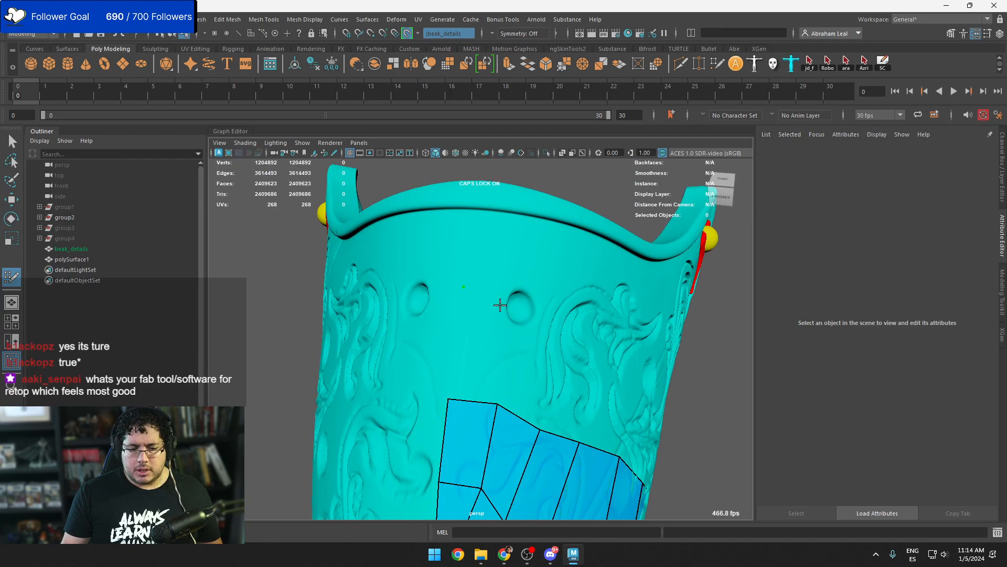
{"action": "left_click_drag", "start_coordinate": [500, 304], "coordinate": [525, 283], "text": "alt"}
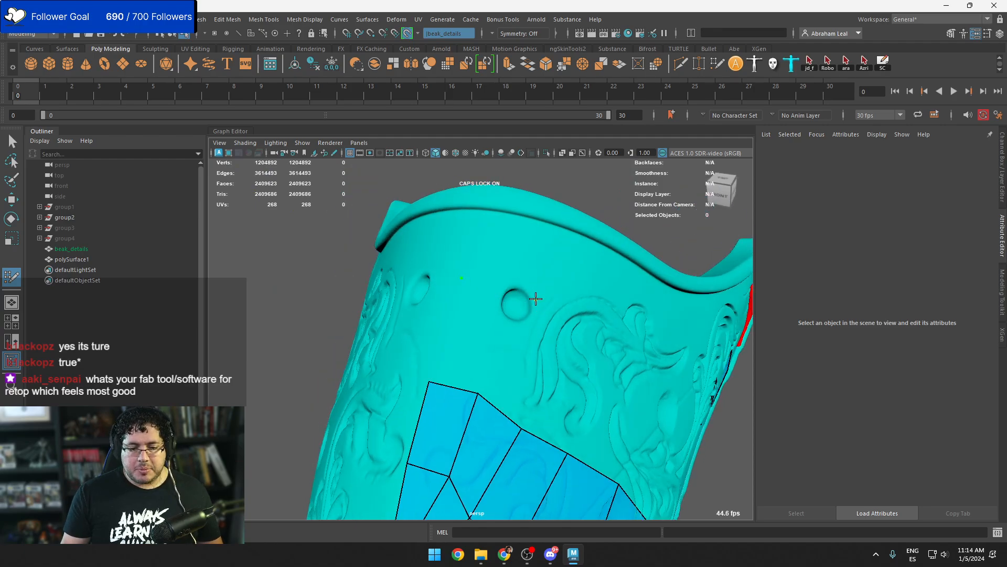
{"action": "left_click", "coordinate": [474, 342], "text": "shift"}
{"action": "mouse_move", "coordinate": [513, 349]}
{"action": "left_mouse_down", "text": "alt"}
{"action": "mouse_move", "coordinate": [556, 344]}
{"action": "mouse_move", "coordinate": [573, 359]}
{"action": "left_mouse_up", "text": "alt"}
{"action": "left_click", "coordinate": [582, 346], "text": "shift"}
{"action": "left_click", "coordinate": [513, 371], "text": "shift"}
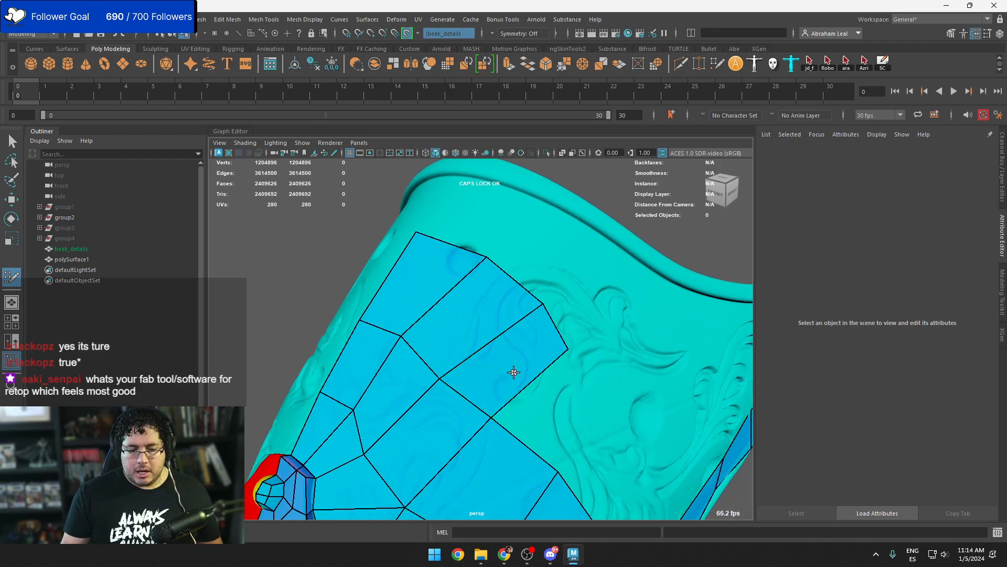
{"action": "left_click_drag", "start_coordinate": [512, 371], "coordinate": [493, 384], "text": "alt"}
{"action": "left_click_drag", "start_coordinate": [387, 316], "coordinate": [385, 323]}
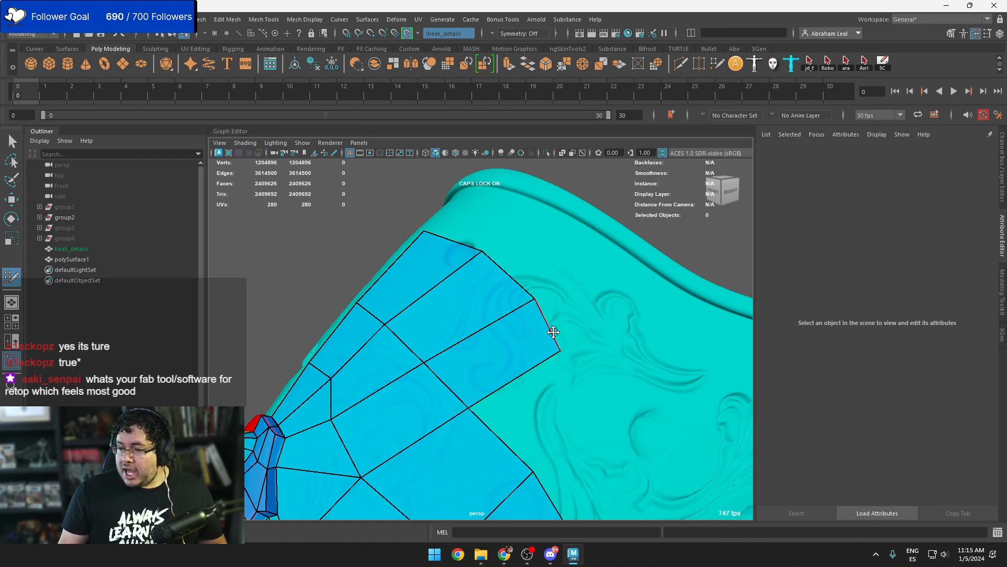
Add a point on the side ornament beside the last row and fill the quad that continues the row along the beak
{"action": "middle_click_drag", "start_coordinate": [553, 348], "coordinate": [543, 303], "text": "alt"}
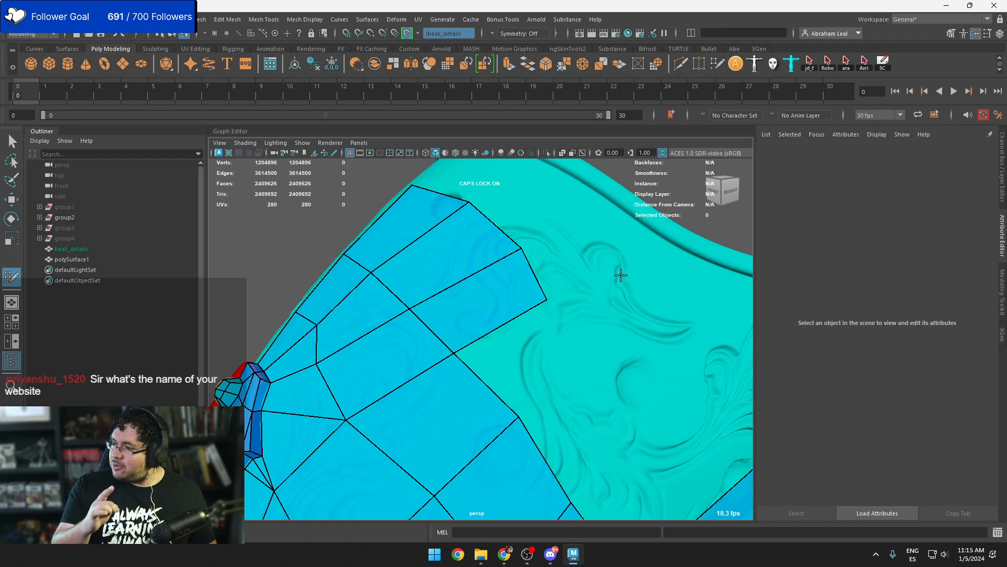
{"action": "left_click_drag", "start_coordinate": [599, 353], "coordinate": [567, 317], "text": "alt"}
{"action": "left_click", "coordinate": [567, 307]}
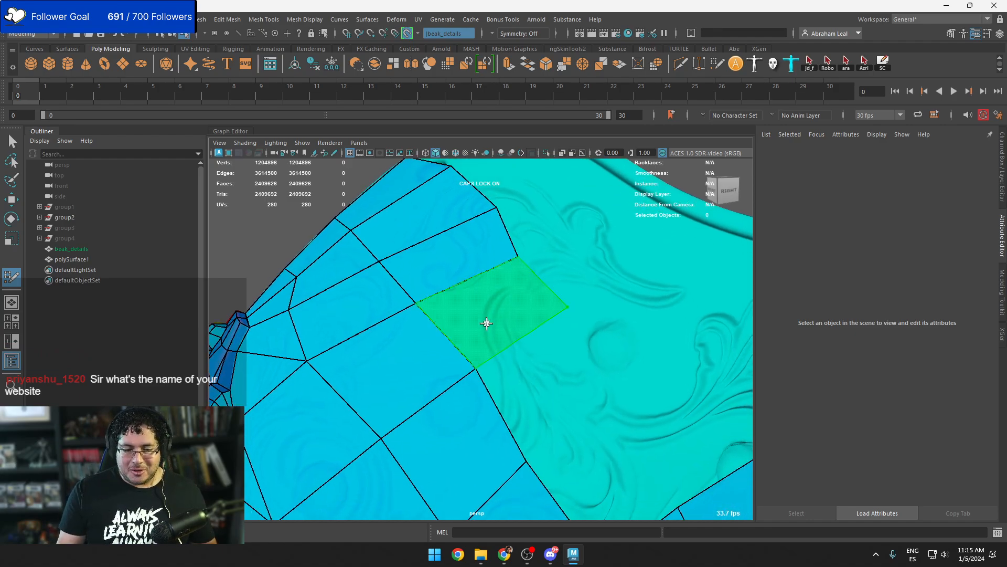
{"action": "left_click", "coordinate": [485, 323], "text": "shift"}
Place a point at the round ornament and fill the four quads that close the gap to the lower side strip
{"action": "mouse_move", "coordinate": [624, 372]}
{"action": "left_mouse_down", "text": "alt"}
{"action": "mouse_move", "coordinate": [603, 326]}
{"action": "mouse_move", "coordinate": [549, 310]}
{"action": "mouse_move", "coordinate": [559, 351]}
{"action": "left_mouse_up", "text": "alt"}
{"action": "left_click", "coordinate": [611, 328]}
{"action": "left_click", "coordinate": [536, 321], "text": "shift"}
{"action": "left_click", "coordinate": [574, 333], "text": "shift"}
{"action": "left_click", "coordinate": [573, 299], "text": "shift"}
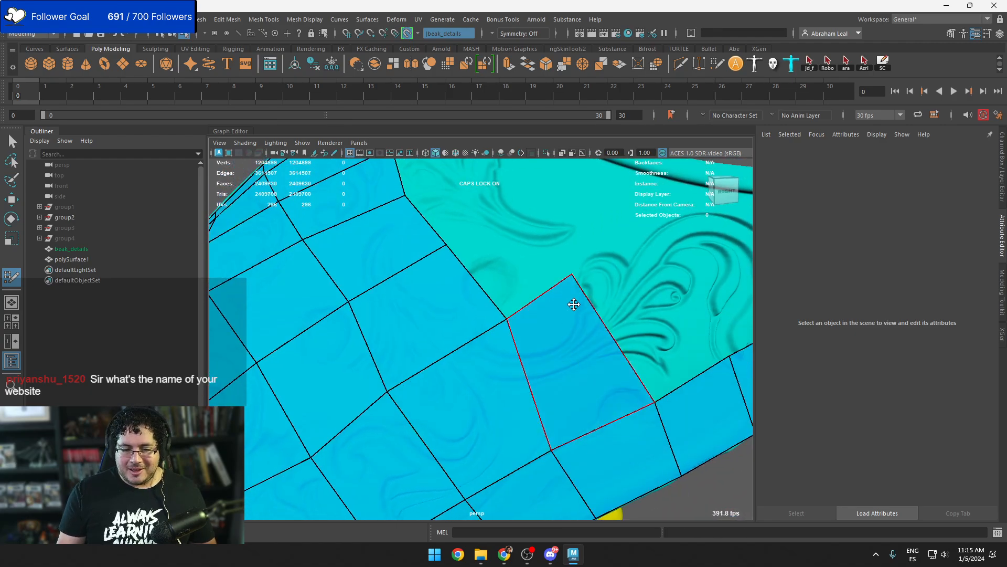
{"action": "left_click_drag", "start_coordinate": [573, 299], "coordinate": [528, 240], "text": "alt"}
{"action": "left_click", "coordinate": [528, 301], "text": "shift"}
Add points over the upper leaf ornament and fill three quads from the side mesh back toward the round recess
{"action": "middle_click_drag", "start_coordinate": [528, 301], "coordinate": [565, 416], "text": "alt"}
{"action": "left_click", "coordinate": [511, 287]}
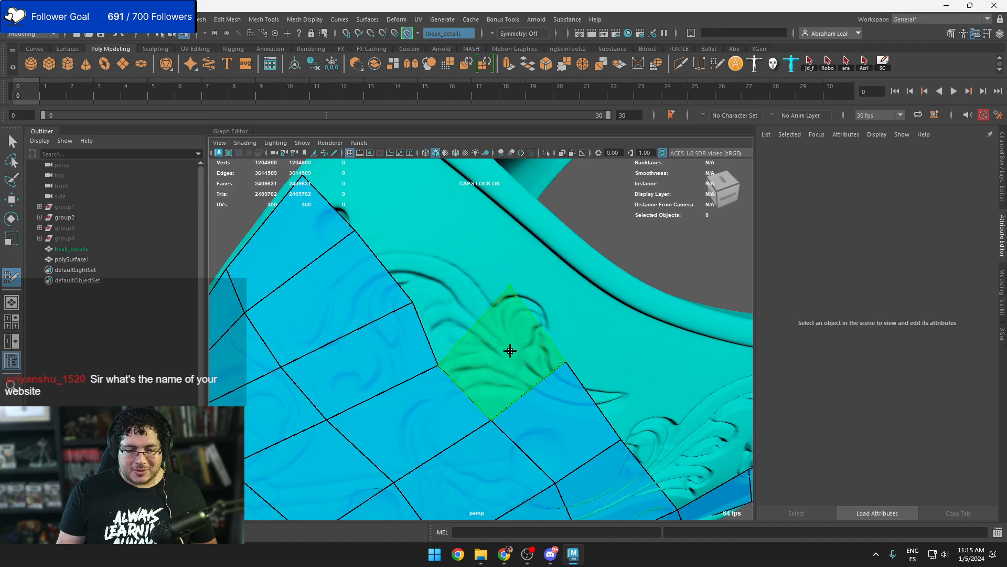
{"action": "left_click", "coordinate": [511, 351], "text": "shift"}
{"action": "left_click", "coordinate": [466, 247]}
{"action": "left_click", "coordinate": [463, 290], "text": "shift"}
{"action": "middle_click_drag", "start_coordinate": [443, 246], "coordinate": [504, 313], "text": "alt"}
{"action": "left_click", "coordinate": [477, 261]}
{"action": "left_click", "coordinate": [476, 309], "text": "shift"}
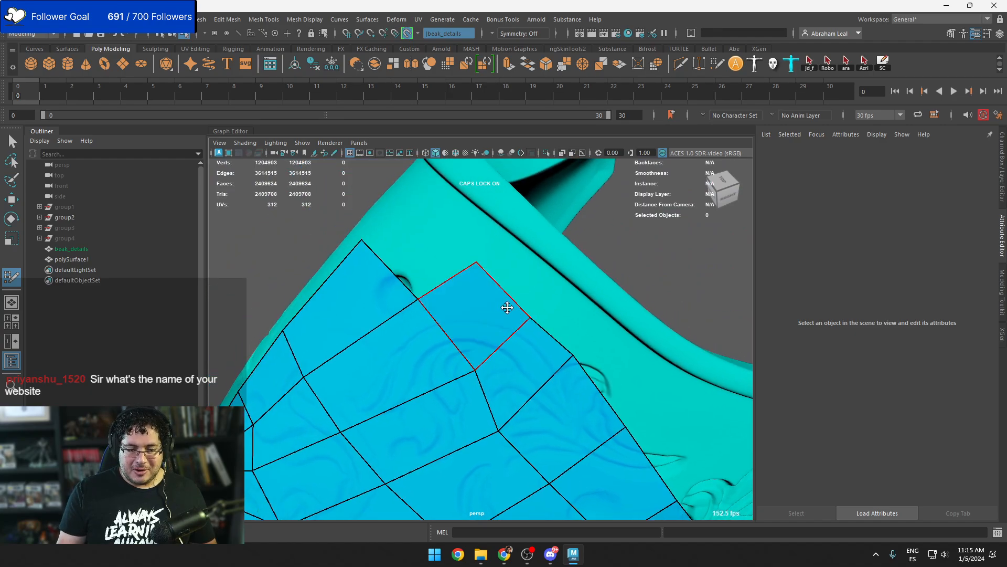
Place points just beneath the beak's raised rim near the centre line and fill the two quads there
{"action": "mouse_move", "coordinate": [507, 306]}
{"action": "left_mouse_down", "text": "alt"}
{"action": "mouse_move", "coordinate": [554, 296]}
{"action": "mouse_move", "coordinate": [541, 320]}
{"action": "left_mouse_up", "text": "alt"}
{"action": "left_click", "coordinate": [447, 192]}
{"action": "left_click", "coordinate": [466, 239], "text": "shift"}
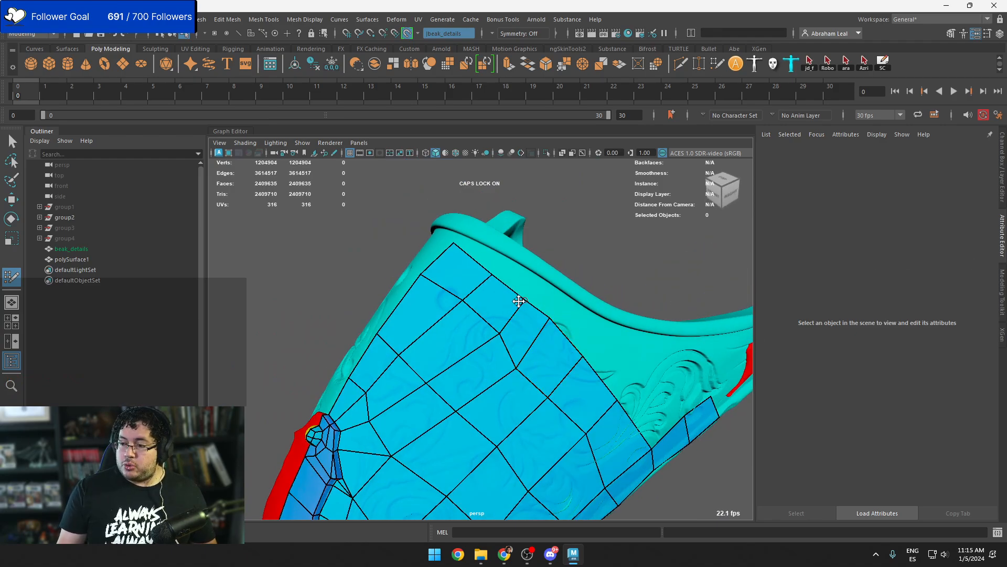
{"action": "left_click_drag", "start_coordinate": [533, 315], "coordinate": [450, 241], "text": "alt"}
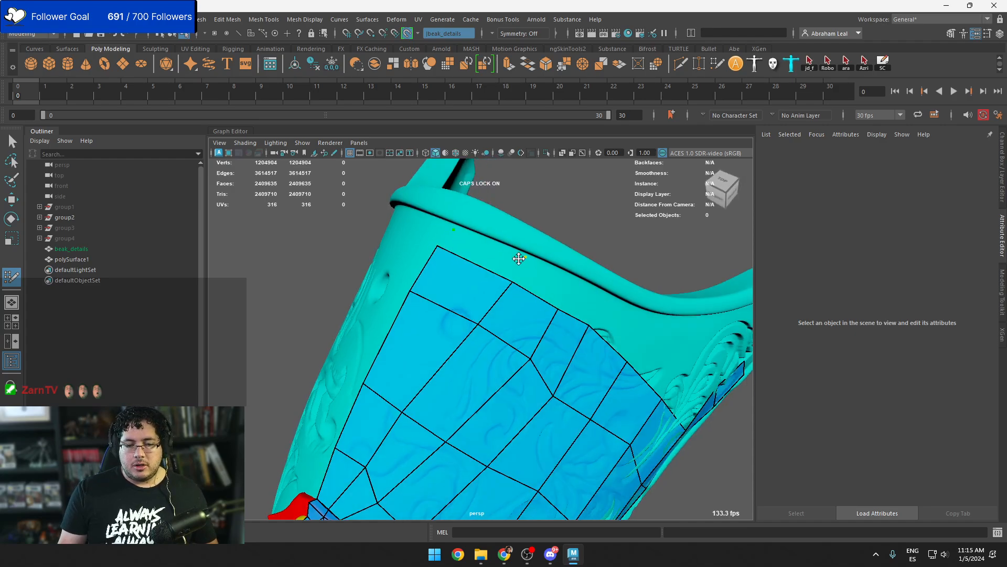
{"action": "left_click", "coordinate": [487, 256], "text": "shift"}
Continue the row of points beneath the raised rim along the beak's side and fill the four quads below it
{"action": "mouse_move", "coordinate": [558, 289]}
{"action": "left_mouse_down", "text": "alt"}
{"action": "mouse_move", "coordinate": [541, 277]}
{"action": "mouse_move", "coordinate": [613, 299]}
{"action": "left_mouse_up", "text": "alt"}
{"action": "left_click", "coordinate": [565, 268]}
{"action": "left_click", "coordinate": [539, 276], "text": "shift"}
{"action": "left_click", "coordinate": [556, 307], "text": "shift"}
{"action": "left_click", "coordinate": [587, 313], "text": "shift"}
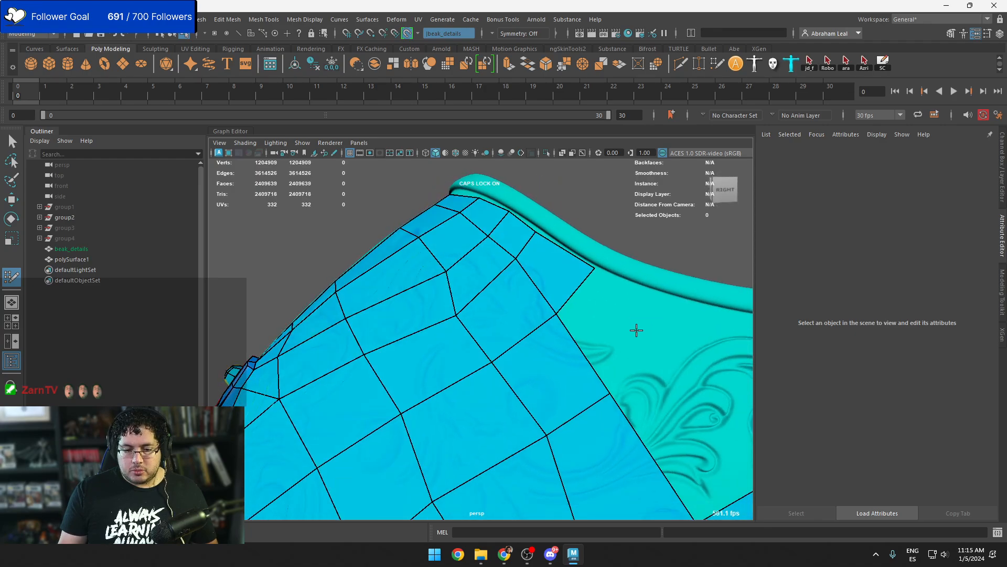
{"action": "left_click", "coordinate": [686, 302]}
{"action": "left_click", "coordinate": [632, 322], "text": "shift"}
Place two points on the leaf ornament before the red eyelet plate and fill the two quads above the lower strip
{"action": "scroll", "coordinate": [665, 347], "scroll_direction": "down", "scroll_amount": 3}
{"action": "middle_click_drag", "start_coordinate": [664, 347], "coordinate": [564, 331], "text": "alt"}
{"action": "left_click_drag", "start_coordinate": [564, 331], "coordinate": [584, 306], "text": "alt"}
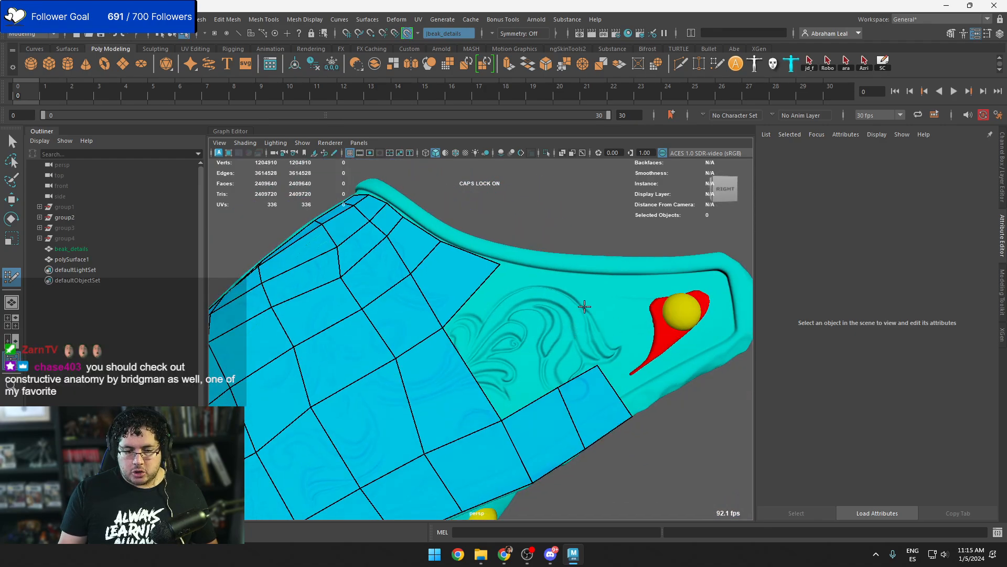
{"action": "left_click", "coordinate": [598, 303]}
{"action": "left_click", "coordinate": [539, 323]}
{"action": "left_click", "coordinate": [570, 335], "text": "shift"}
{"action": "left_click", "coordinate": [514, 363], "text": "shift"}
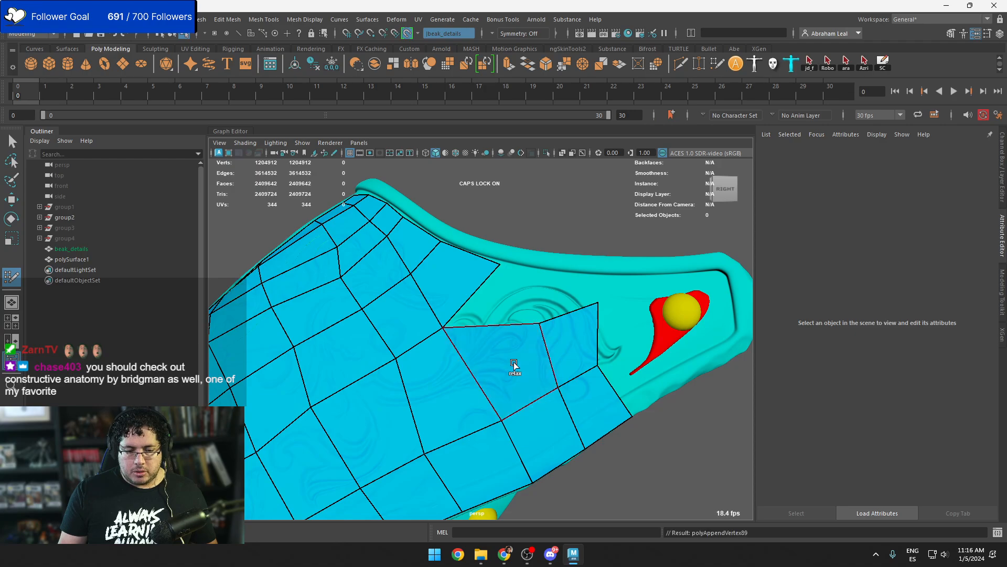
Add two points beneath the raised rim, fill the two quads over the leaf ornament, and nudge the patch's outer corner point
{"action": "left_click", "coordinate": [548, 274]}
{"action": "left_click", "coordinate": [515, 296], "text": "shift"}
{"action": "left_click", "coordinate": [594, 274]}
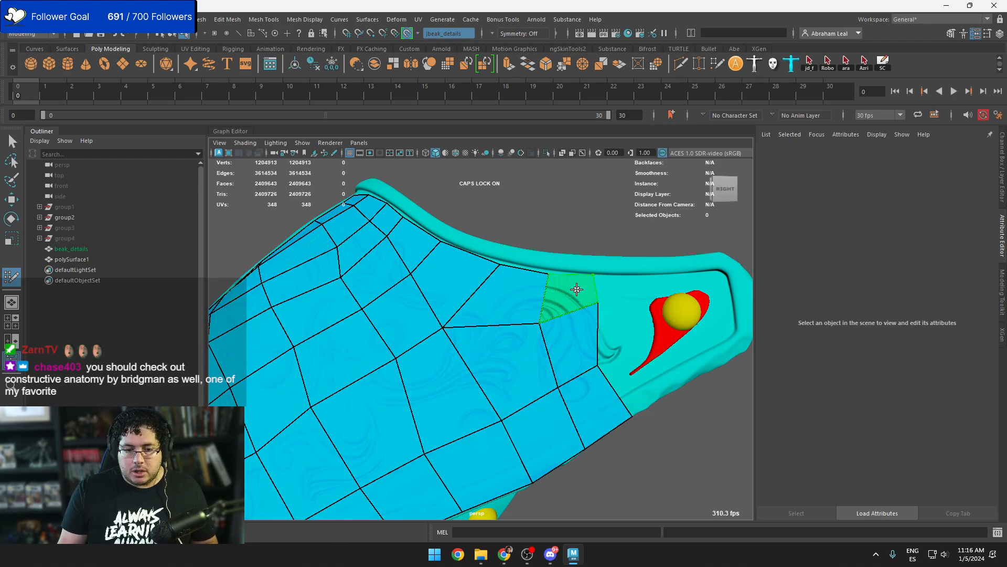
{"action": "left_click", "coordinate": [577, 288], "text": "shift"}
{"action": "left_click_drag", "start_coordinate": [608, 326], "coordinate": [667, 344], "text": "alt"}
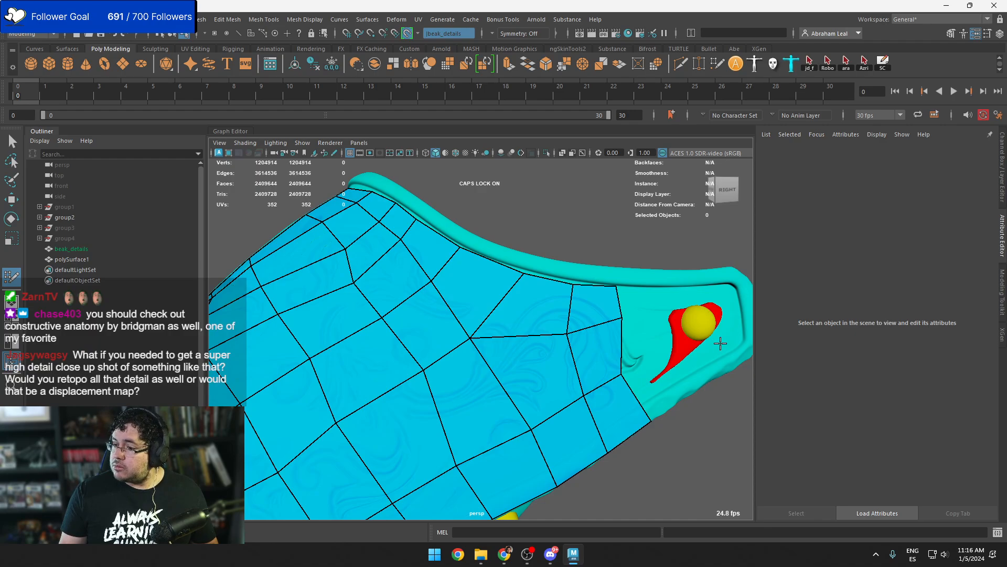
{"action": "mouse_move", "coordinate": [624, 317]}
{"action": "left_mouse_down"}
{"action": "mouse_move", "coordinate": [621, 335]}
{"action": "mouse_move", "coordinate": [620, 324]}
{"action": "left_mouse_up"}
Place points around the near edge of the red eyelet plate and fill three quads down to the beak's lower border
{"action": "middle_click_drag", "start_coordinate": [626, 328], "coordinate": [606, 319], "text": "alt"}
{"action": "right_click_drag", "start_coordinate": [606, 320], "coordinate": [674, 341], "text": "alt"}
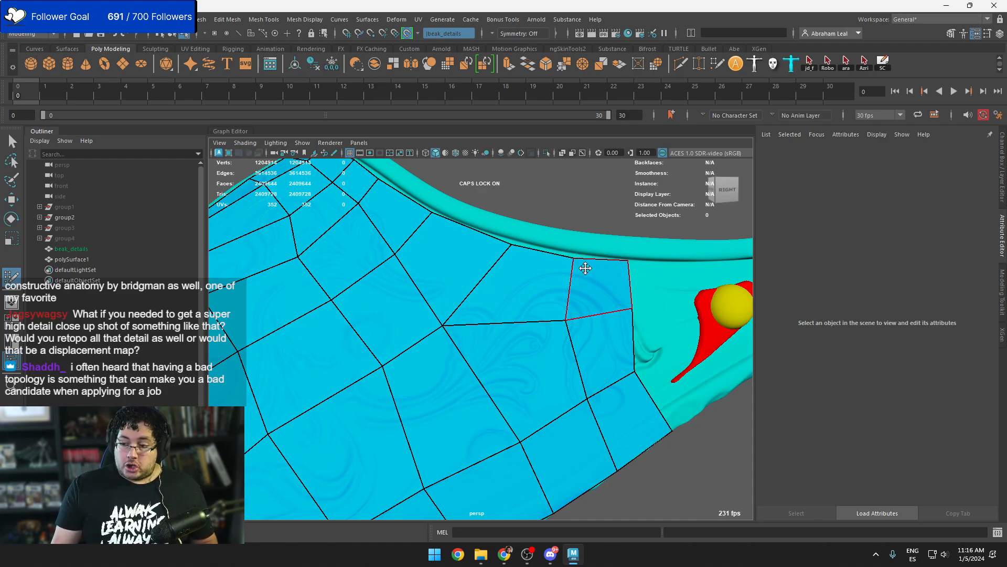
{"action": "middle_click_drag", "start_coordinate": [649, 299], "coordinate": [593, 297], "text": "alt"}
{"action": "mouse_move", "coordinate": [593, 297]}
{"action": "right_mouse_down", "text": "alt"}
{"action": "mouse_move", "coordinate": [625, 324]}
{"action": "mouse_move", "coordinate": [613, 300]}
{"action": "right_mouse_up", "text": "alt"}
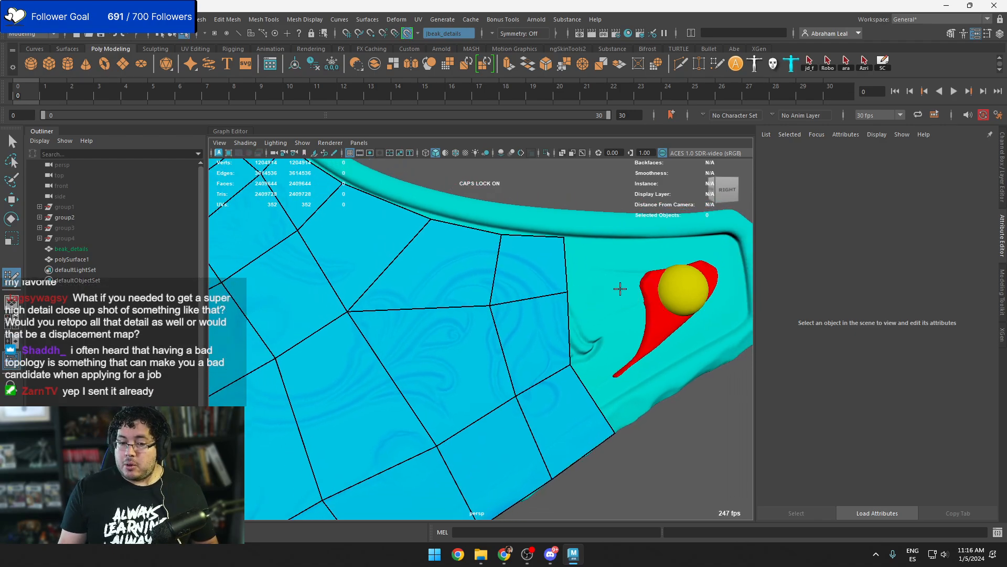
{"action": "left_click", "coordinate": [601, 264], "text": "shift"}
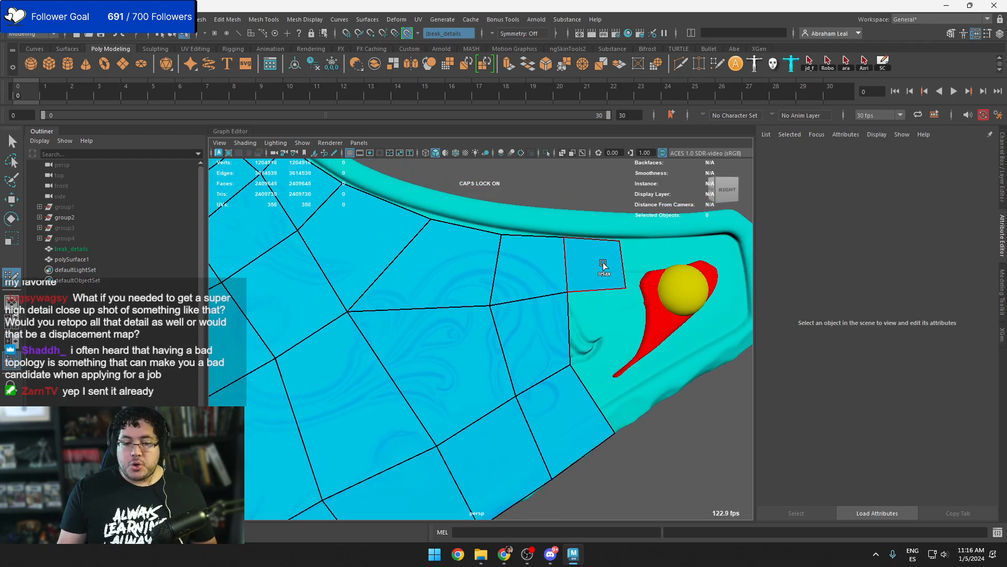
{"action": "left_click", "coordinate": [609, 325], "text": "shift"}
{"action": "left_click_drag", "start_coordinate": [609, 325], "coordinate": [632, 321], "text": "alt"}
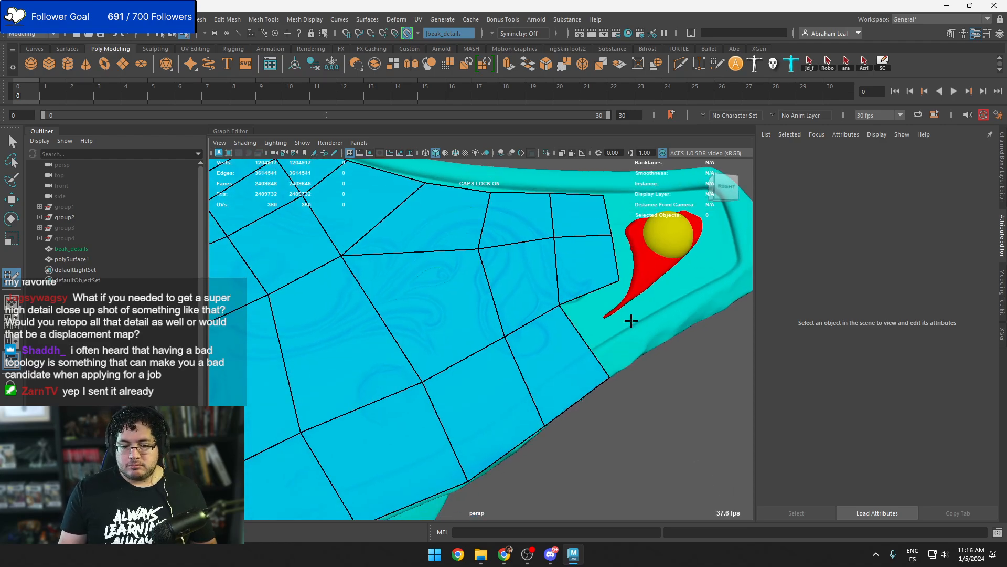
{"action": "left_click", "coordinate": [656, 336], "text": "shift"}
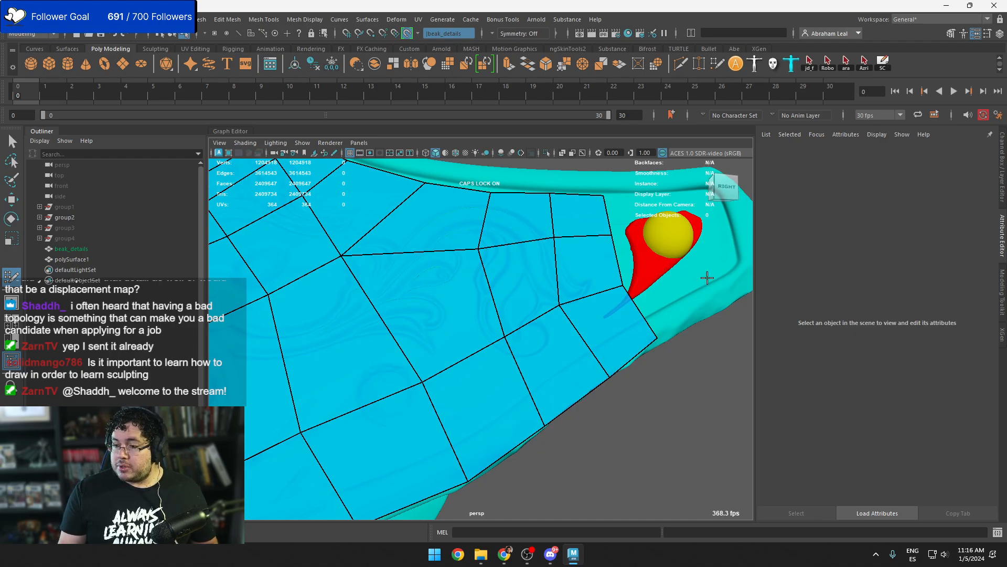
Delete the quad covering the red eyelet plate's pointed tip and move the neighbouring border points to clear the plate
{"action": "middle_click_drag", "start_coordinate": [684, 272], "coordinate": [619, 266], "text": "alt"}
{"action": "scroll", "coordinate": [612, 267], "scroll_direction": "up", "scroll_amount": 3}
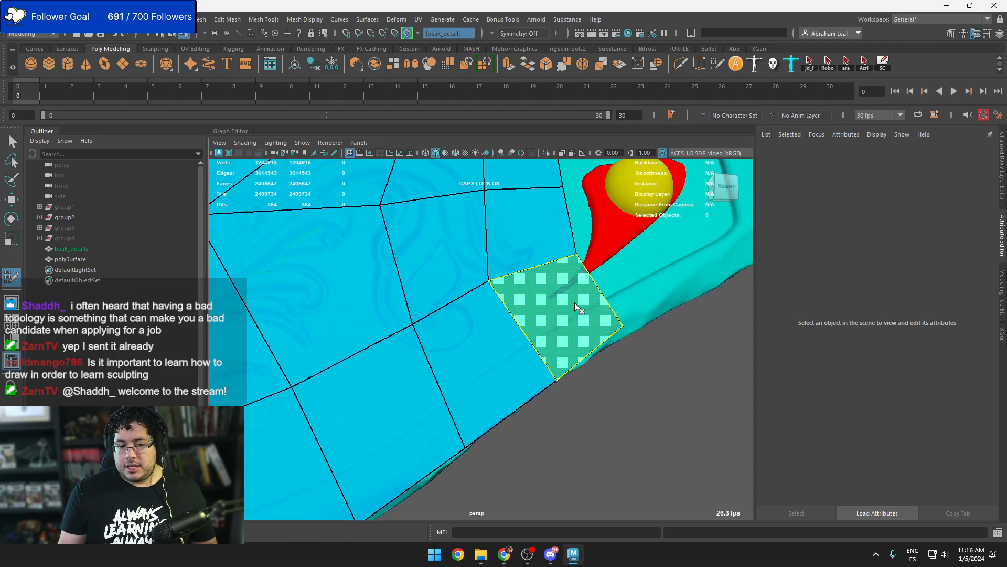
{"action": "left_click", "coordinate": [575, 304], "text": "ctrl+shift"}
{"action": "left_click_drag", "start_coordinate": [575, 254], "coordinate": [546, 289]}
{"action": "left_click_drag", "start_coordinate": [576, 215], "coordinate": [571, 255]}
Extend the lower side strip with three quads along the seam toward the beak's tip
{"action": "scroll", "coordinate": [578, 272], "scroll_direction": "down", "scroll_amount": 6}
{"action": "scroll", "coordinate": [525, 315], "scroll_direction": "up", "scroll_amount": 4}
{"action": "middle_click_drag", "start_coordinate": [423, 440], "coordinate": [577, 248], "text": "alt"}
{"action": "middle_click_drag", "start_coordinate": [377, 367], "coordinate": [580, 295], "text": "alt"}
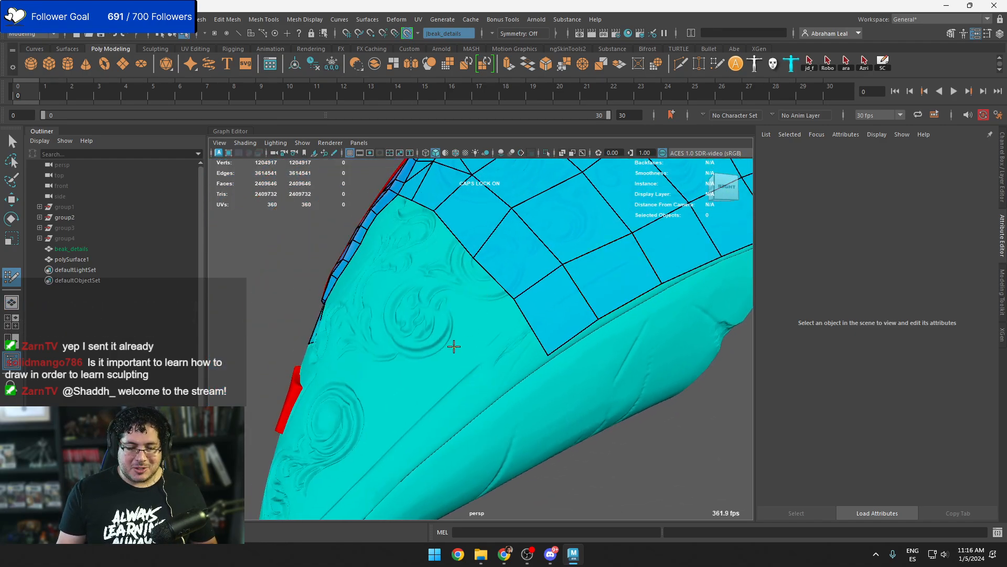
{"action": "left_click", "coordinate": [491, 396]}
{"action": "left_click", "coordinate": [494, 348], "text": "shift"}
{"action": "mouse_move", "coordinate": [436, 409]}
{"action": "middle_mouse_down", "text": "alt"}
{"action": "mouse_move", "coordinate": [472, 344]}
{"action": "mouse_move", "coordinate": [506, 335]}
{"action": "mouse_move", "coordinate": [527, 310]}
{"action": "mouse_move", "coordinate": [477, 250]}
{"action": "mouse_move", "coordinate": [488, 243]}
{"action": "middle_mouse_up", "text": "alt"}
{"action": "left_click", "coordinate": [491, 357], "text": "shift"}
{"action": "left_click", "coordinate": [481, 305], "text": "shift"}
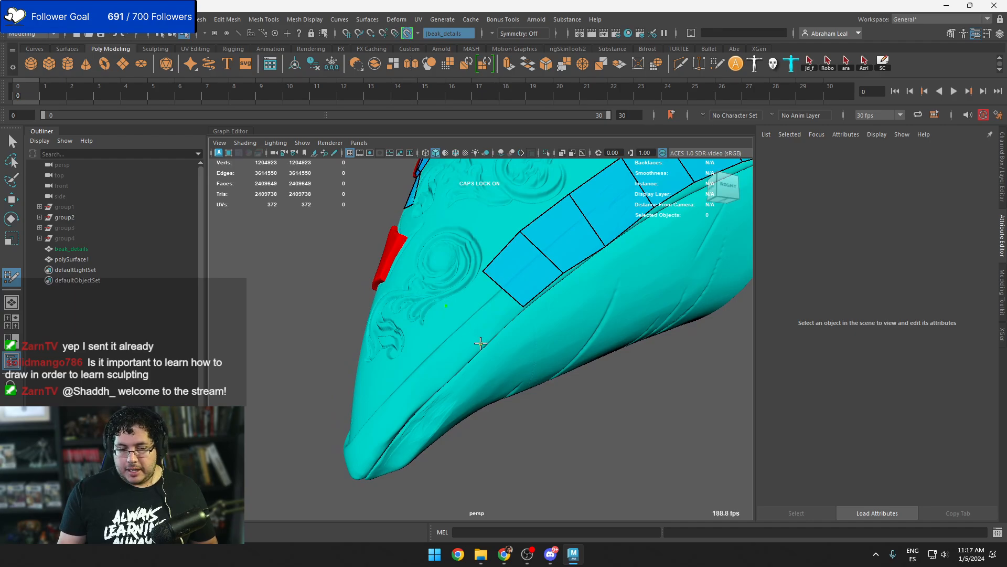
Extend the lower side strip with four quads along the seam toward the beak's tip
{"action": "left_click", "coordinate": [481, 323], "text": "shift"}
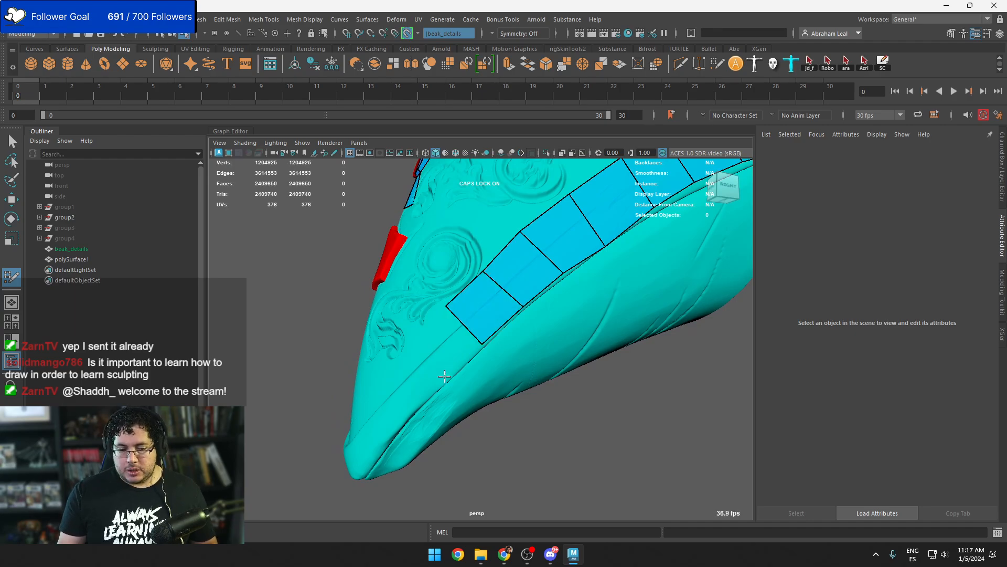
{"action": "left_click", "coordinate": [444, 346], "text": "shift"}
{"action": "mouse_move", "coordinate": [445, 346]}
{"action": "middle_mouse_down", "text": "alt"}
{"action": "mouse_move", "coordinate": [409, 369]}
{"action": "mouse_move", "coordinate": [465, 355]}
{"action": "middle_mouse_up", "text": "alt"}
{"action": "left_click", "coordinate": [460, 353], "text": "shift"}
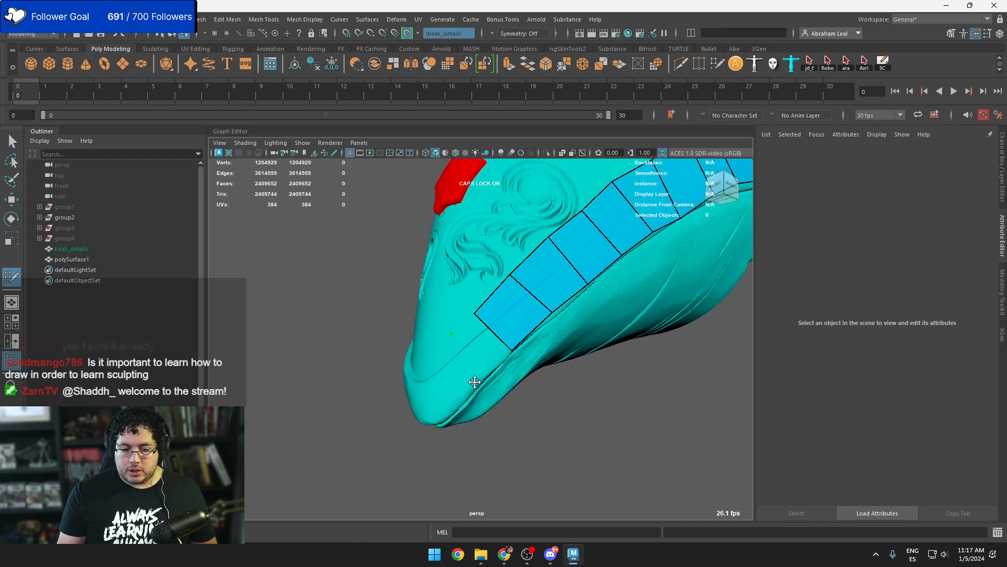
{"action": "left_click", "coordinate": [492, 371], "text": "shift"}
Fill the strip's end quad at the beak's tip, adjust its inner points, and place a point on the centreline above
{"action": "mouse_move", "coordinate": [492, 371]}
{"action": "left_mouse_down", "text": "alt"}
{"action": "mouse_move", "coordinate": [540, 374]}
{"action": "mouse_move", "coordinate": [526, 340]}
{"action": "left_mouse_up", "text": "alt"}
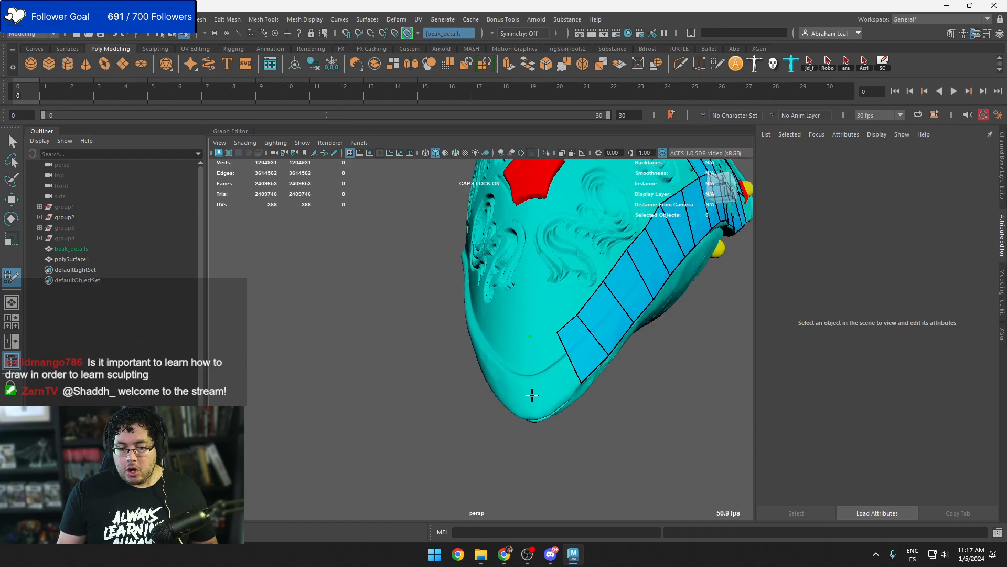
{"action": "left_click", "coordinate": [548, 372], "text": "shift"}
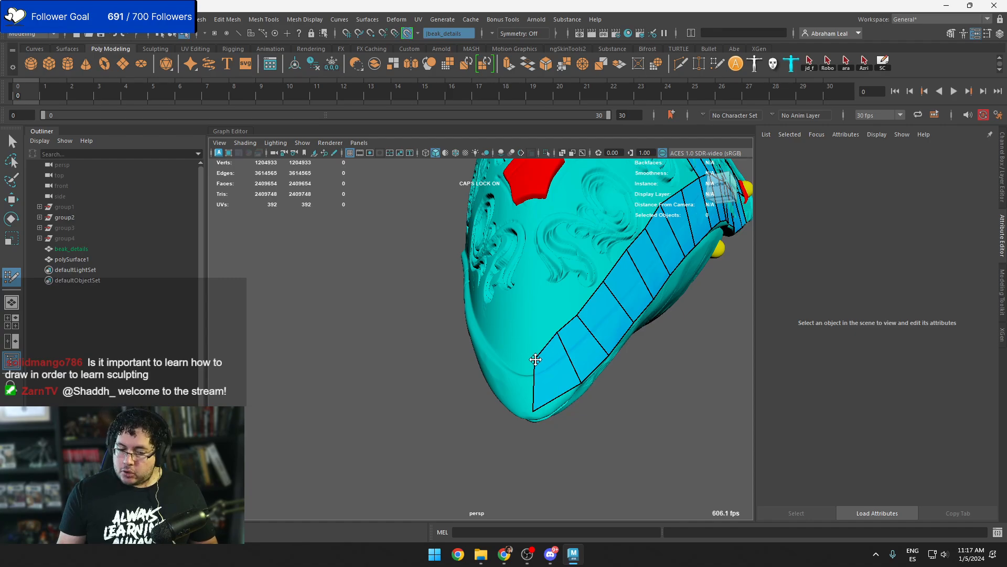
{"action": "left_click_drag", "start_coordinate": [533, 409], "coordinate": [537, 415]}
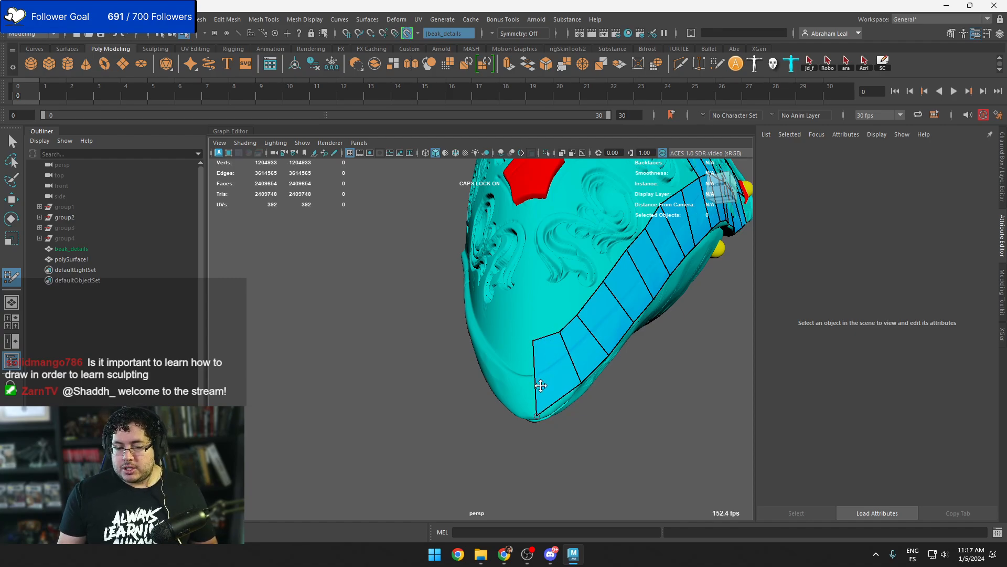
{"action": "left_click_drag", "start_coordinate": [559, 334], "coordinate": [536, 350]}
{"action": "left_click", "coordinate": [533, 285]}
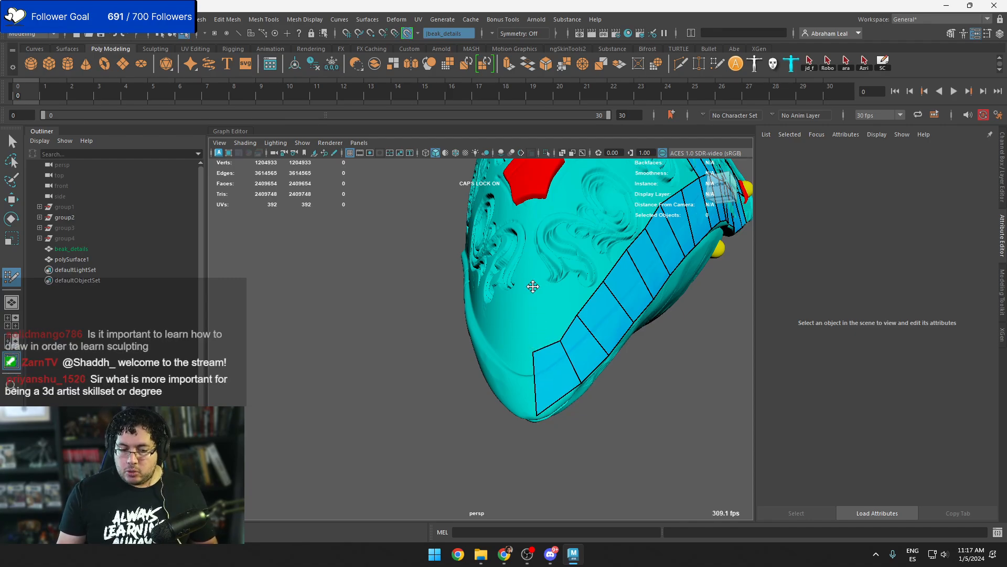
{"action": "left_click", "coordinate": [551, 313], "text": "shift"}
{"action": "key", "text": "ctrl+z"}
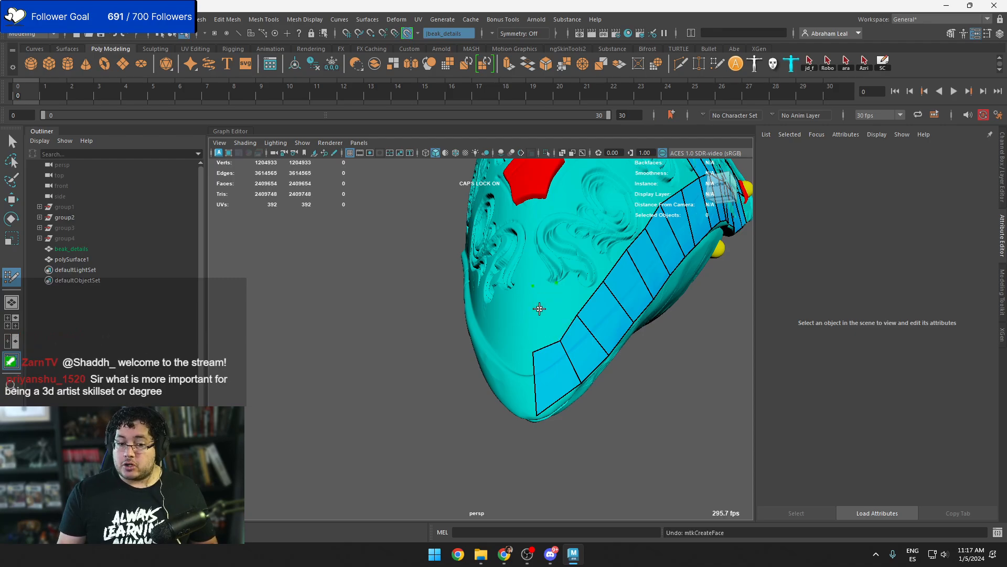
{"action": "left_click", "coordinate": [541, 315], "text": "shift"}
{"action": "key", "text": "ctrl+z"}
Fill four quads above the lower strip over the scroll ornament, nudging one of the new border points
{"action": "left_click_drag", "start_coordinate": [575, 262], "coordinate": [565, 279], "text": "alt"}
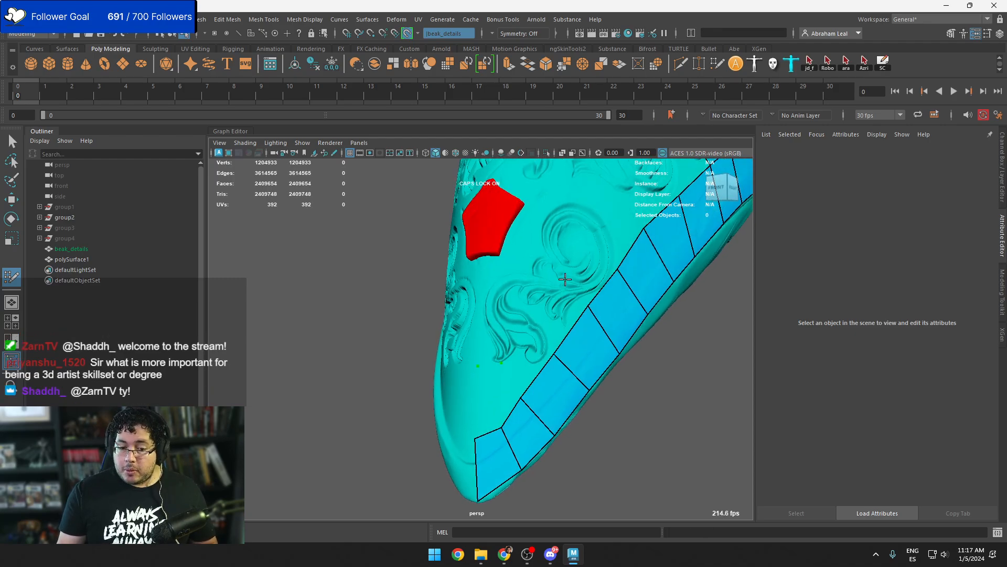
{"action": "left_click", "coordinate": [523, 356], "text": "shift"}
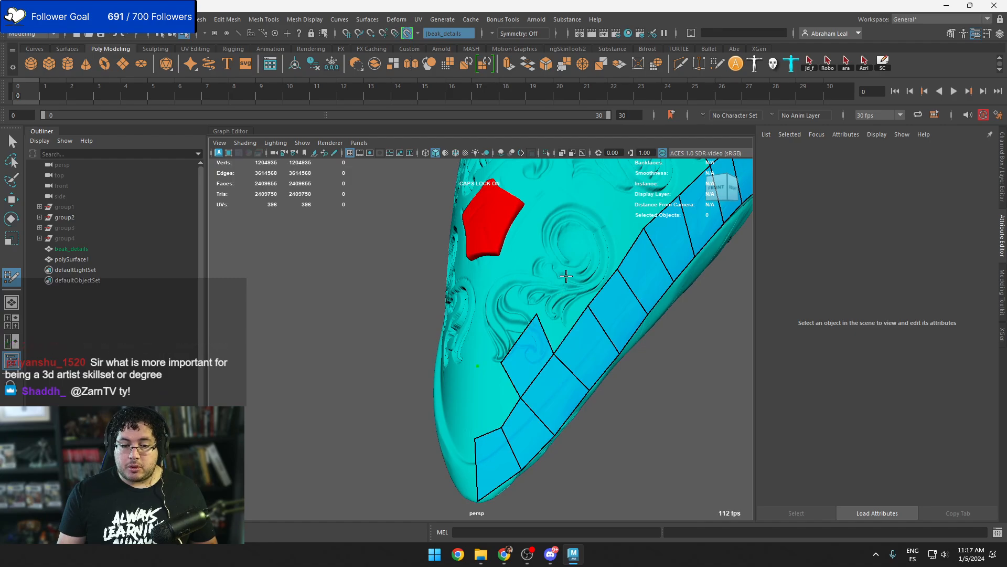
{"action": "left_click", "coordinate": [559, 314], "text": "shift"}
{"action": "left_click_drag", "start_coordinate": [537, 313], "coordinate": [537, 319]}
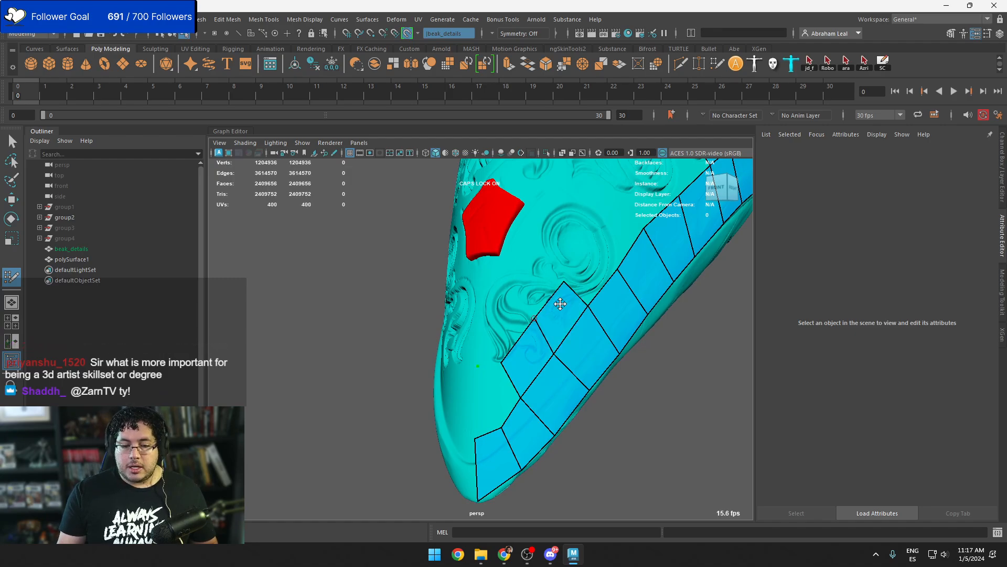
{"action": "mouse_move", "coordinate": [572, 265]}
{"action": "left_mouse_down", "text": "alt"}
{"action": "mouse_move", "coordinate": [557, 277]}
{"action": "mouse_move", "coordinate": [555, 266]}
{"action": "left_mouse_up", "text": "alt"}
{"action": "left_click", "coordinate": [555, 304], "text": "shift"}
{"action": "left_click", "coordinate": [584, 252], "text": "shift"}
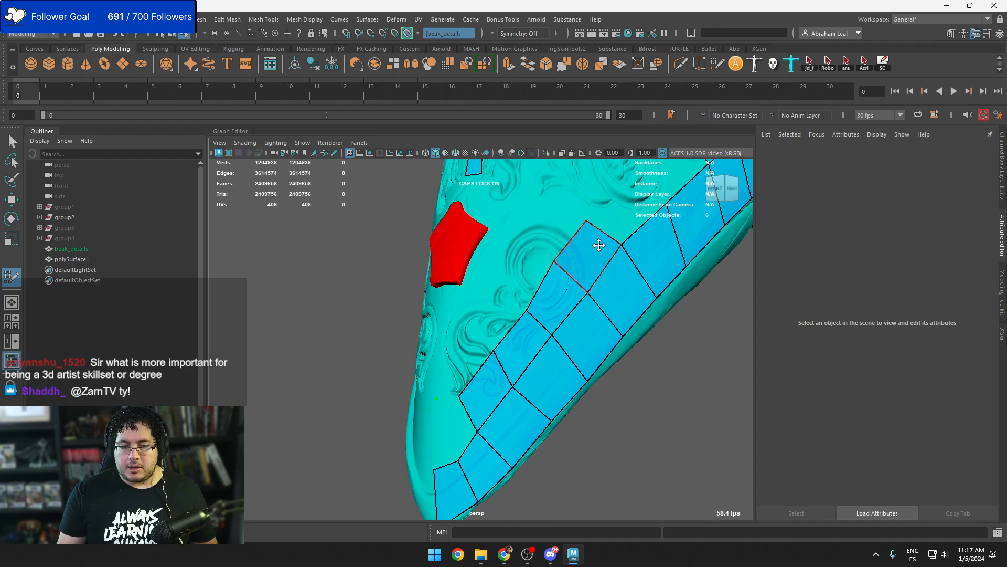
Fill two more quads to connect the second row with the main side patch, adjusting its border points
{"action": "middle_click_drag", "start_coordinate": [598, 242], "coordinate": [543, 345], "text": "alt"}
{"action": "left_click_drag", "start_coordinate": [520, 351], "coordinate": [554, 286]}
{"action": "left_click", "coordinate": [548, 327], "text": "shift"}
{"action": "middle_click_drag", "start_coordinate": [577, 289], "coordinate": [557, 319], "text": "alt"}
{"action": "left_click", "coordinate": [576, 299], "text": "shift"}
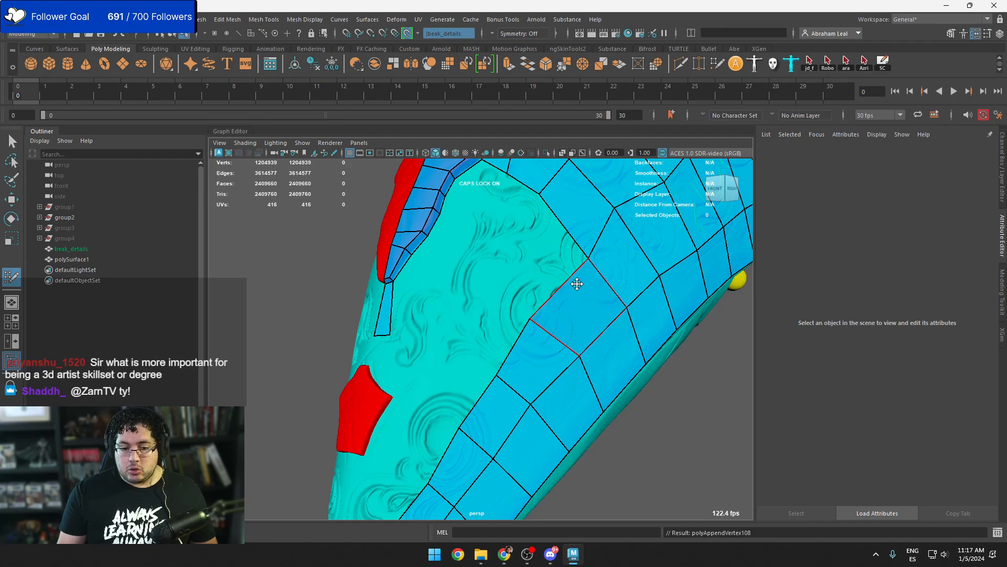
{"action": "left_click_drag", "start_coordinate": [586, 257], "coordinate": [526, 383]}
Fill two quads from the side patch into the open ornament area below the raised rim, adjusting a border point
{"action": "scroll", "coordinate": [580, 271], "scroll_direction": "down", "scroll_amount": 8}
{"action": "scroll", "coordinate": [524, 353], "scroll_direction": "up", "scroll_amount": 2}
{"action": "scroll", "coordinate": [526, 382], "scroll_direction": "up", "scroll_amount": 5}
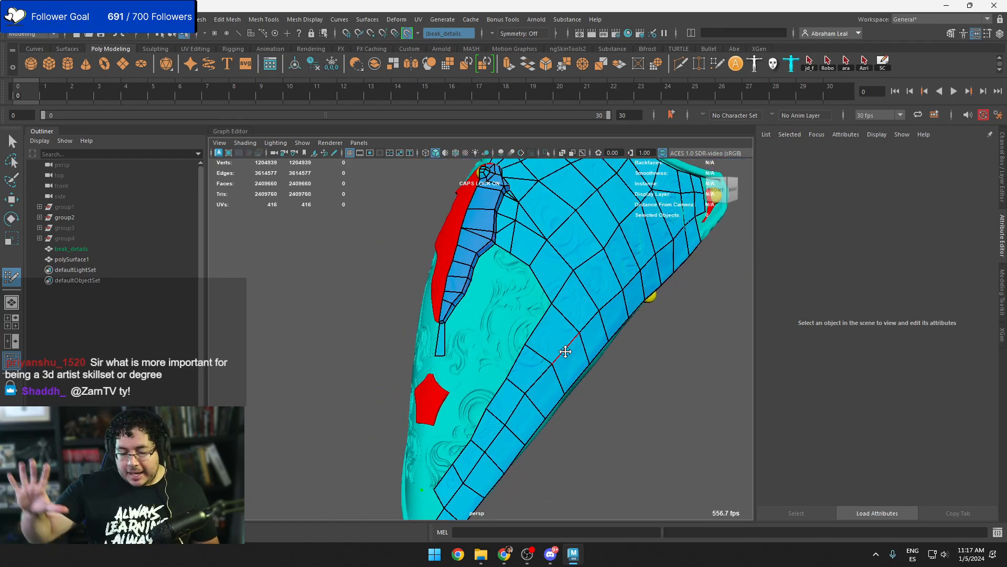
{"action": "scroll", "coordinate": [523, 313], "scroll_direction": "up", "scroll_amount": 4}
{"action": "scroll", "coordinate": [523, 313], "scroll_direction": "down", "scroll_amount": 3}
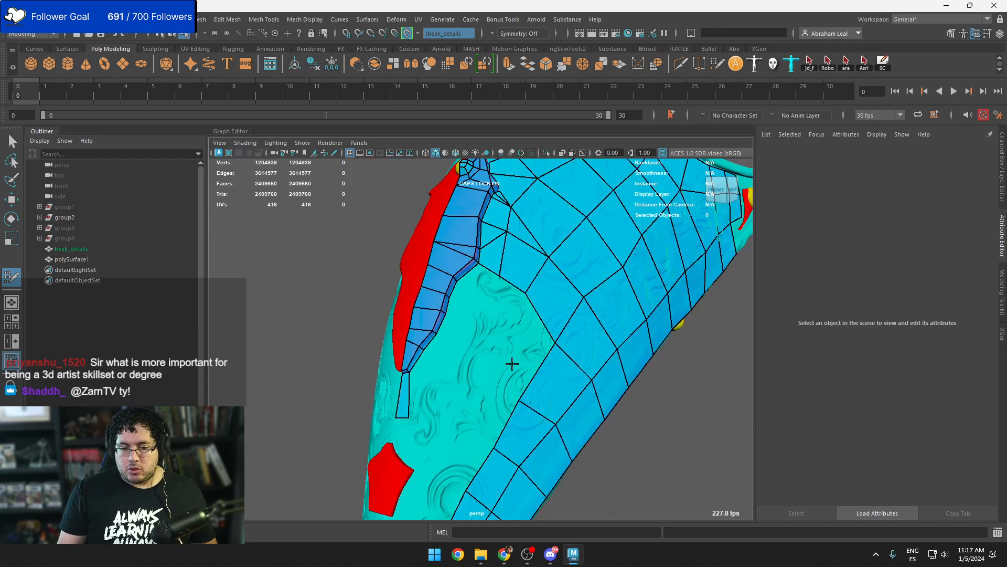
{"action": "left_click", "coordinate": [520, 347], "text": "shift"}
{"action": "left_click_drag", "start_coordinate": [525, 294], "coordinate": [520, 308]}
{"action": "scroll", "coordinate": [488, 327], "scroll_direction": "up", "scroll_amount": 3}
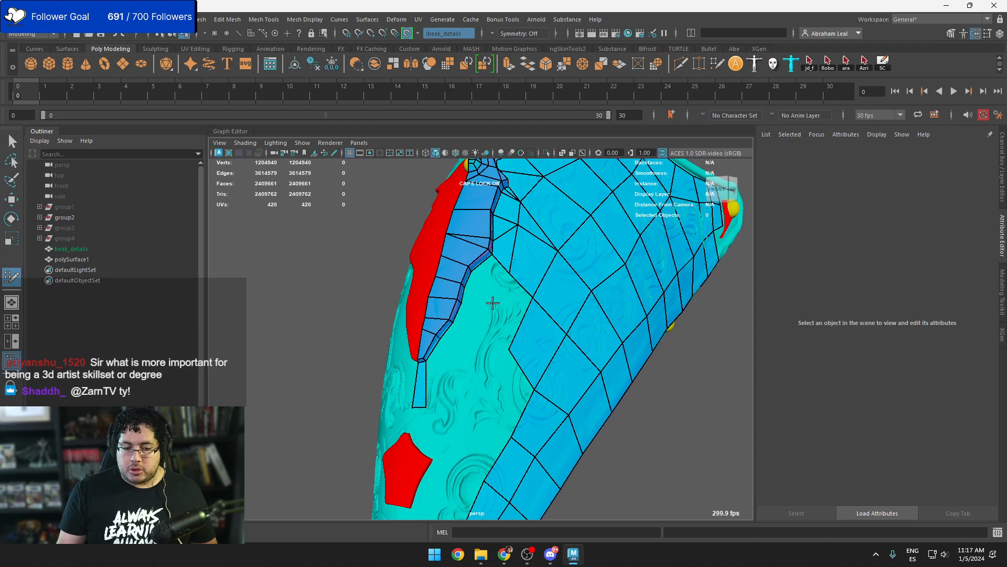
{"action": "left_click", "coordinate": [476, 310]}
{"action": "left_click", "coordinate": [527, 278], "text": "shift"}
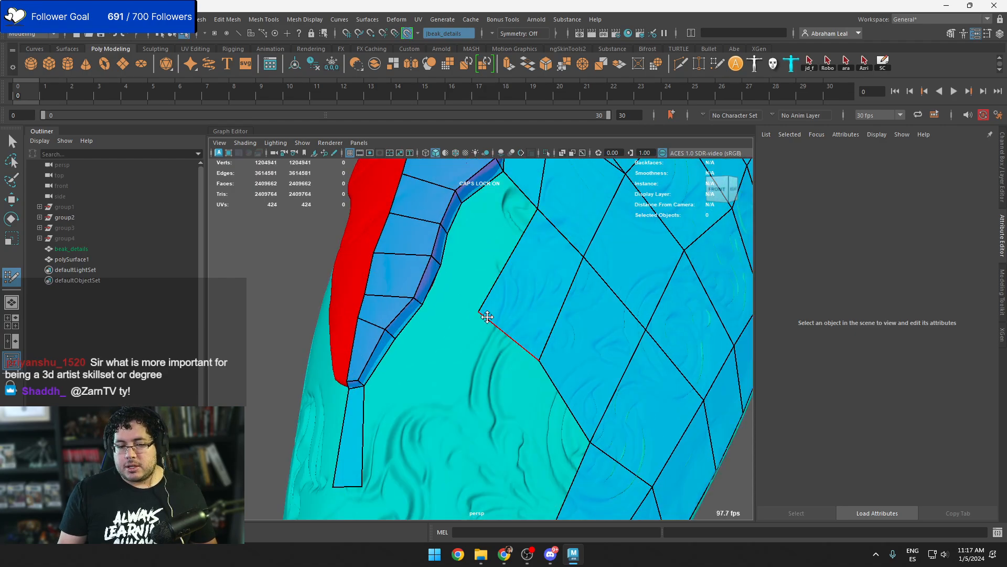
Fill three more quads over the ornament alongside the blue rim strip, adding a point for the outer corner
{"action": "mouse_move", "coordinate": [540, 367]}
{"action": "left_mouse_down", "text": "alt"}
{"action": "mouse_move", "coordinate": [522, 337]}
{"action": "mouse_move", "coordinate": [473, 327]}
{"action": "mouse_move", "coordinate": [446, 344]}
{"action": "mouse_move", "coordinate": [449, 360]}
{"action": "mouse_move", "coordinate": [482, 339]}
{"action": "mouse_move", "coordinate": [434, 329]}
{"action": "mouse_move", "coordinate": [447, 360]}
{"action": "mouse_move", "coordinate": [456, 356]}
{"action": "left_mouse_up", "text": "alt"}
{"action": "left_click", "coordinate": [507, 313], "text": "shift"}
{"action": "left_click", "coordinate": [440, 343], "text": "shift"}
{"action": "left_click", "coordinate": [431, 322]}
{"action": "left_click", "coordinate": [466, 331], "text": "shift"}
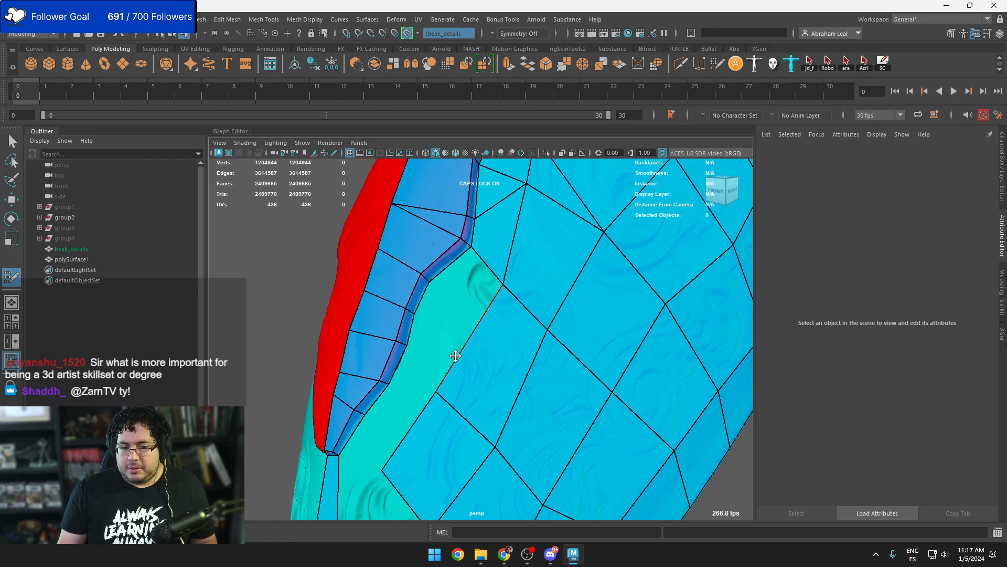
Bridge the gap between the side patch and the rim strip's lower edge with new faces
{"action": "left_click", "coordinate": [455, 314], "text": "shift"}
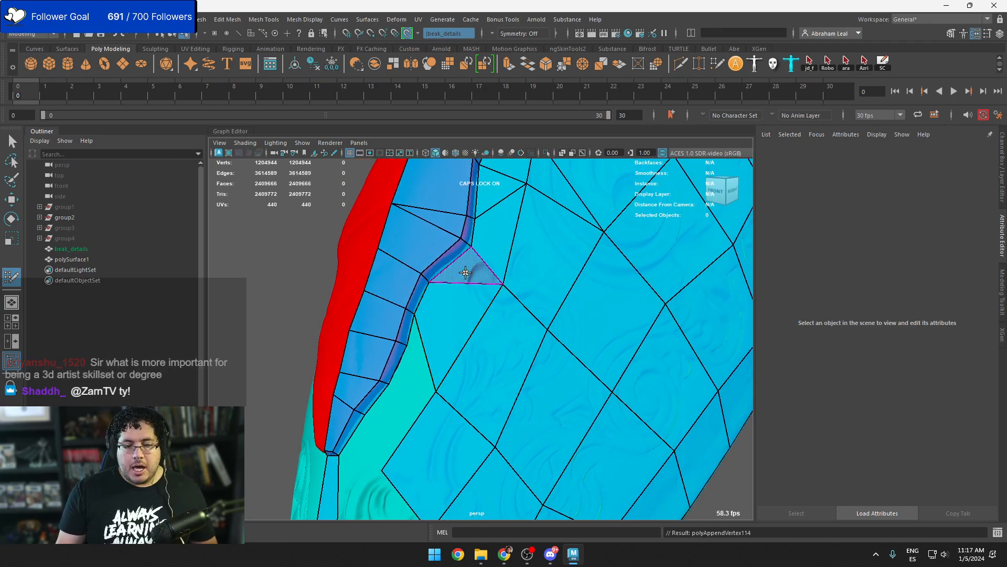
{"action": "left_click_drag", "start_coordinate": [455, 314], "coordinate": [449, 334], "text": "alt"}
{"action": "left_click", "coordinate": [428, 381], "text": "shift"}
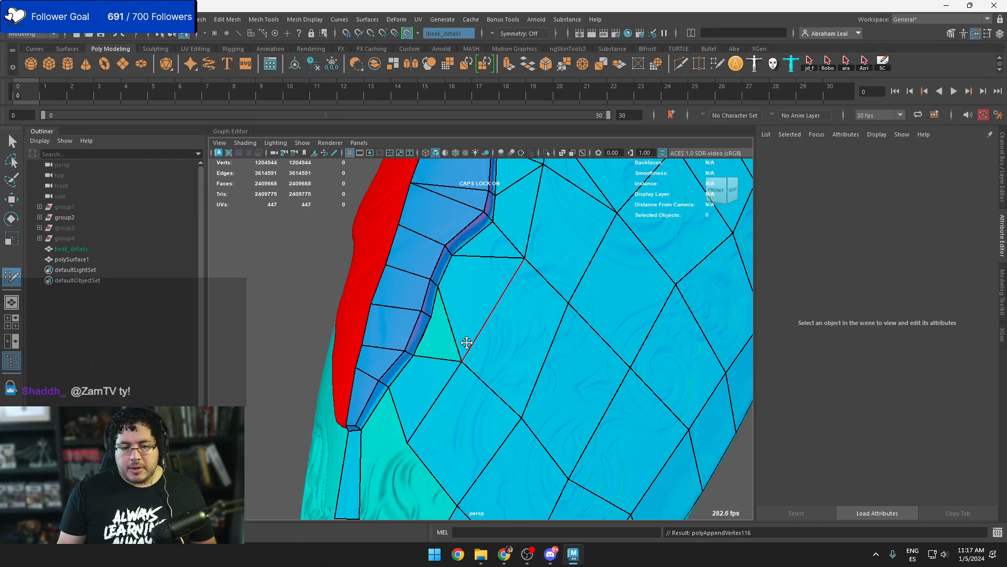
Delete the skewed quad beside the rim strip, refill it lower along the rim, and close both triangular gaps
{"action": "left_click", "coordinate": [477, 299], "text": "ctrl+shift"}
{"action": "left_click", "coordinate": [459, 308], "text": "shift"}
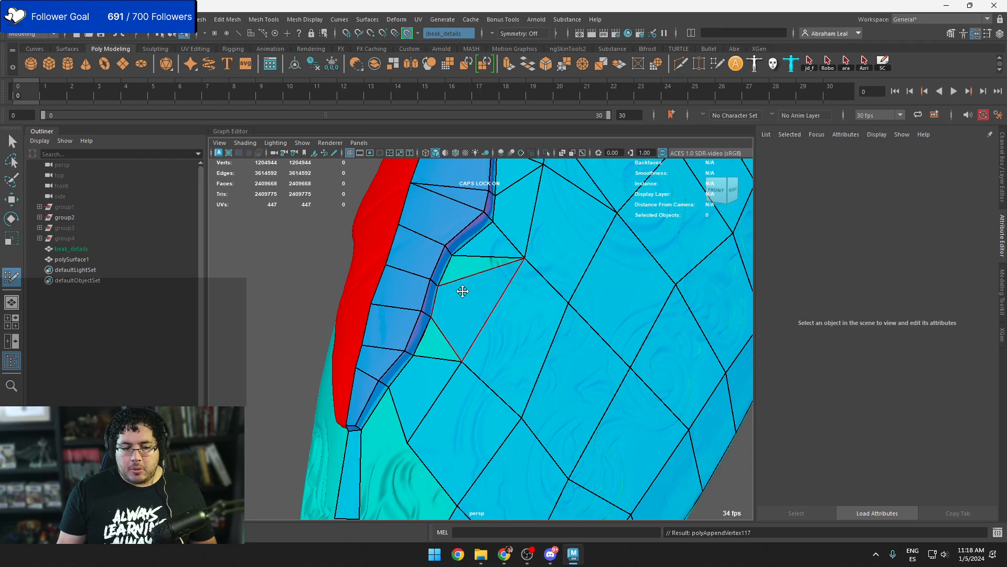
{"action": "left_click", "coordinate": [463, 271], "text": "shift"}
{"action": "left_click", "coordinate": [429, 346], "text": "shift"}
Fill two quads at the rim strip's tapered end and shift the narrow quad's lower corner
{"action": "left_click_drag", "start_coordinate": [429, 347], "coordinate": [474, 342], "text": "alt"}
{"action": "middle_click_drag", "start_coordinate": [475, 342], "coordinate": [506, 275], "text": "alt"}
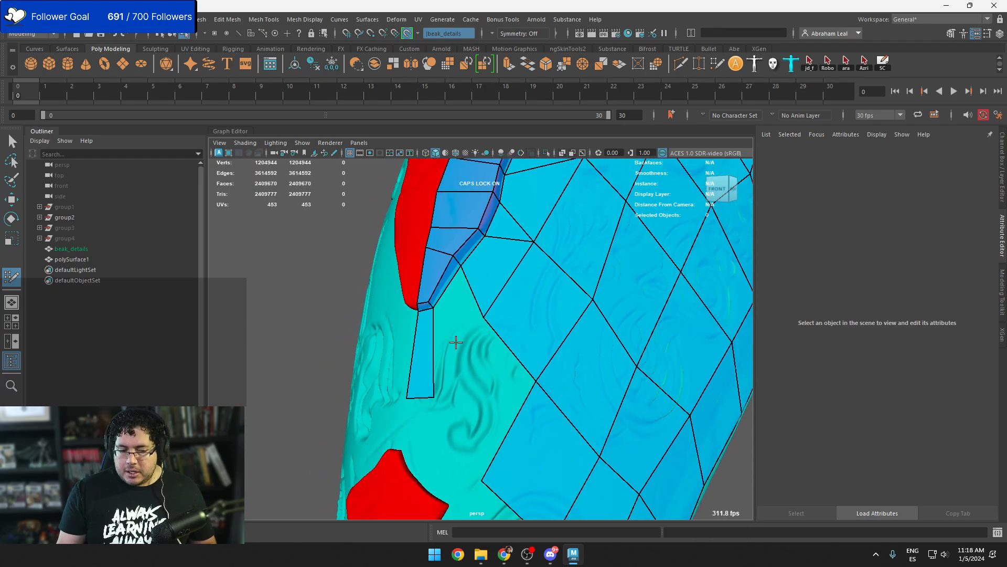
{"action": "left_click", "coordinate": [454, 334], "text": "shift"}
{"action": "middle_click_drag", "start_coordinate": [445, 387], "coordinate": [444, 355], "text": "alt"}
{"action": "mouse_move", "coordinate": [437, 362]}
{"action": "left_mouse_down"}
{"action": "mouse_move", "coordinate": [464, 342]}
{"action": "mouse_move", "coordinate": [447, 348]}
{"action": "left_mouse_up"}
{"action": "left_click", "coordinate": [490, 357], "text": "shift"}
{"action": "middle_click_drag", "start_coordinate": [486, 404], "coordinate": [494, 345], "text": "alt"}
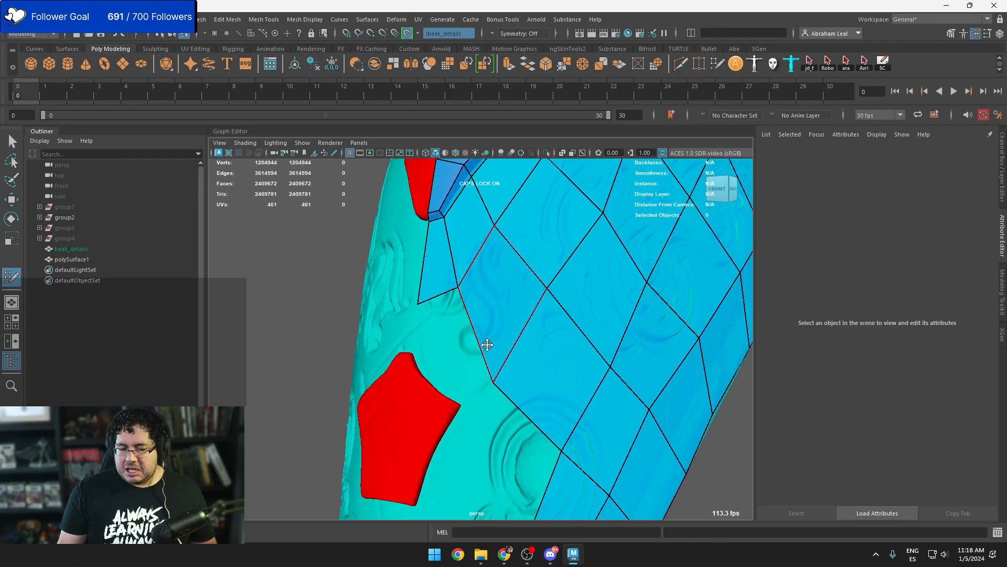
Fill the quad over the round scroll beside the star-shaped red plate
{"action": "left_click_drag", "start_coordinate": [487, 344], "coordinate": [546, 351], "text": "alt"}
{"action": "mouse_move", "coordinate": [545, 350]}
{"action": "right_mouse_down", "text": "alt"}
{"action": "mouse_move", "coordinate": [493, 362]}
{"action": "mouse_move", "coordinate": [543, 388]}
{"action": "right_mouse_up", "text": "alt"}
{"action": "left_click_drag", "start_coordinate": [541, 392], "coordinate": [524, 382], "text": "alt"}
{"action": "middle_click_drag", "start_coordinate": [500, 431], "coordinate": [483, 379], "text": "alt"}
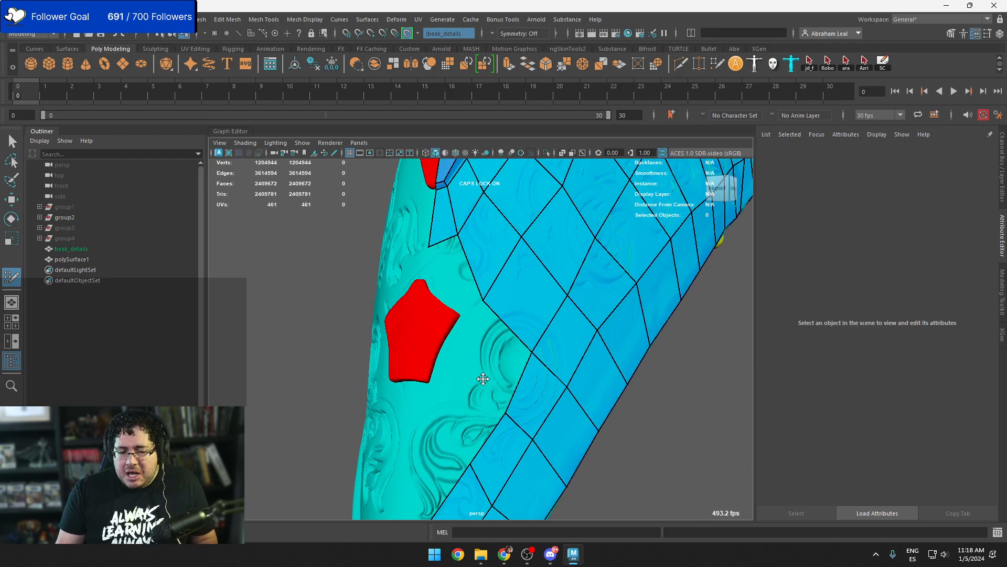
{"action": "left_click", "coordinate": [491, 355], "text": "shift"}
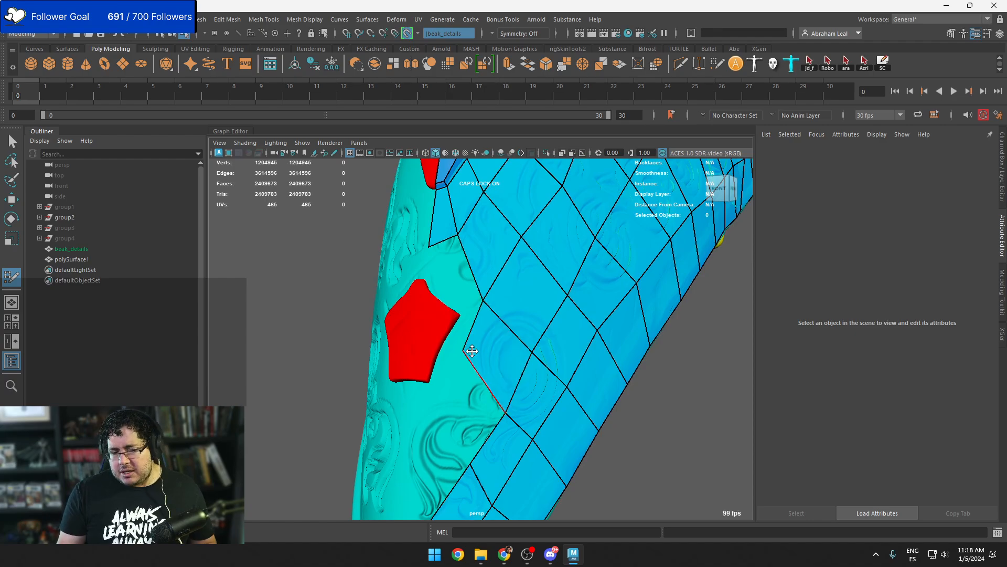
Fill two quads up the beak's centreline from the tip and close the gap to the side patch
{"action": "mouse_move", "coordinate": [452, 351]}
{"action": "left_mouse_down", "text": "alt"}
{"action": "mouse_move", "coordinate": [517, 385]}
{"action": "mouse_move", "coordinate": [536, 360]}
{"action": "left_mouse_up", "text": "alt"}
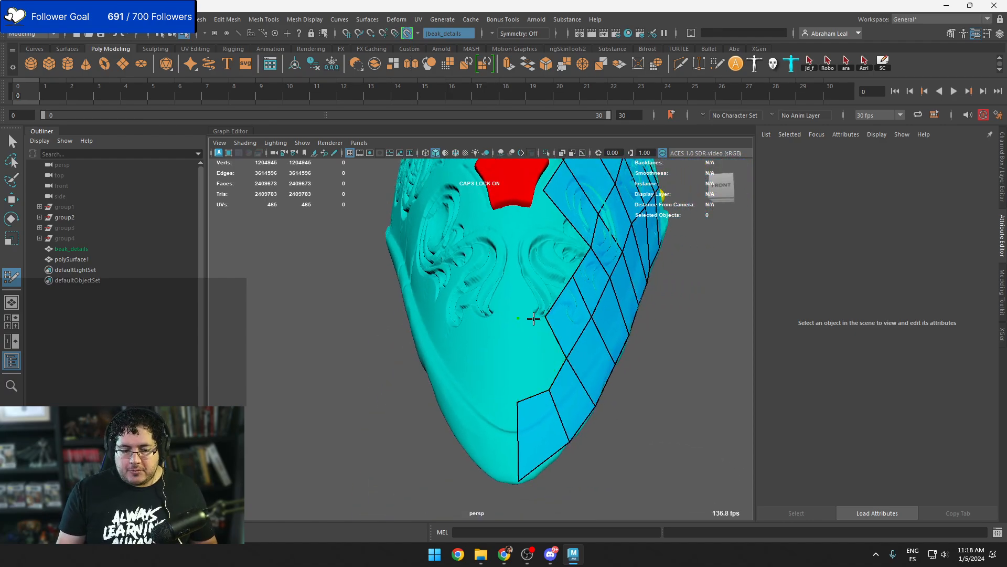
{"action": "left_click", "coordinate": [522, 359], "text": "shift"}
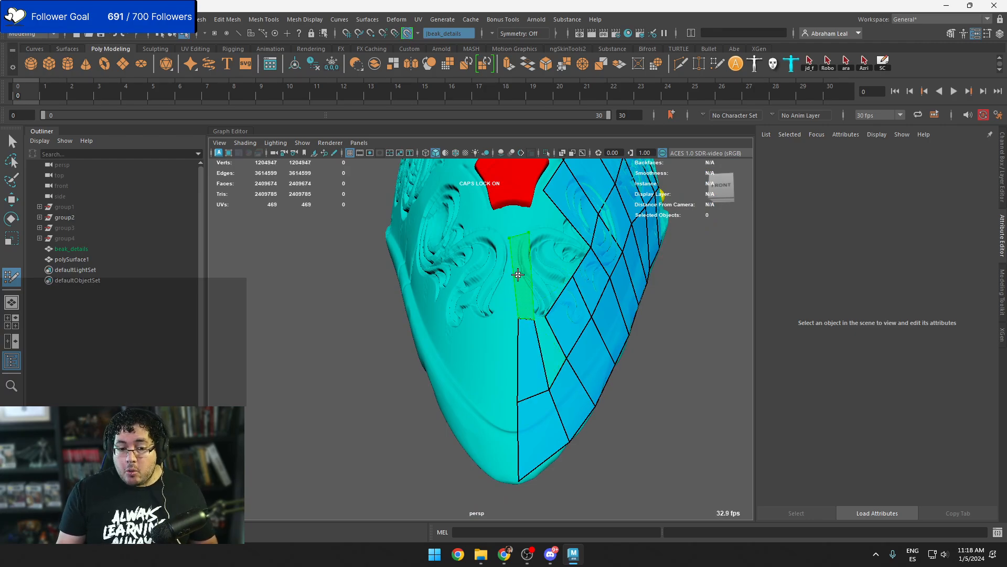
{"action": "left_click", "coordinate": [518, 275], "text": "shift"}
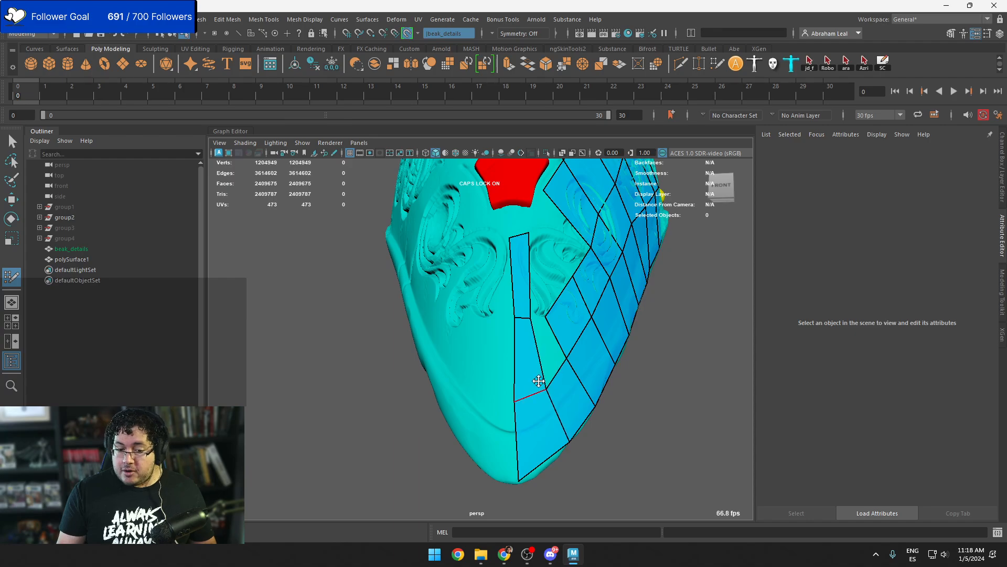
{"action": "left_click_drag", "start_coordinate": [538, 381], "coordinate": [527, 388], "text": "alt"}
{"action": "left_click", "coordinate": [534, 356], "text": "shift"}
Extend the centreline strip with one quad up to the lower edge of the star-shaped red plate
{"action": "middle_click_drag", "start_coordinate": [528, 307], "coordinate": [523, 394], "text": "alt"}
{"action": "scroll", "coordinate": [517, 367], "scroll_direction": "up", "scroll_amount": 4}
{"action": "scroll", "coordinate": [510, 336], "scroll_direction": "up", "scroll_amount": 4}
{"action": "middle_click_drag", "start_coordinate": [537, 285], "coordinate": [482, 379], "text": "alt"}
{"action": "left_click", "coordinate": [523, 321]}
{"action": "left_click", "coordinate": [496, 345], "text": "shift"}
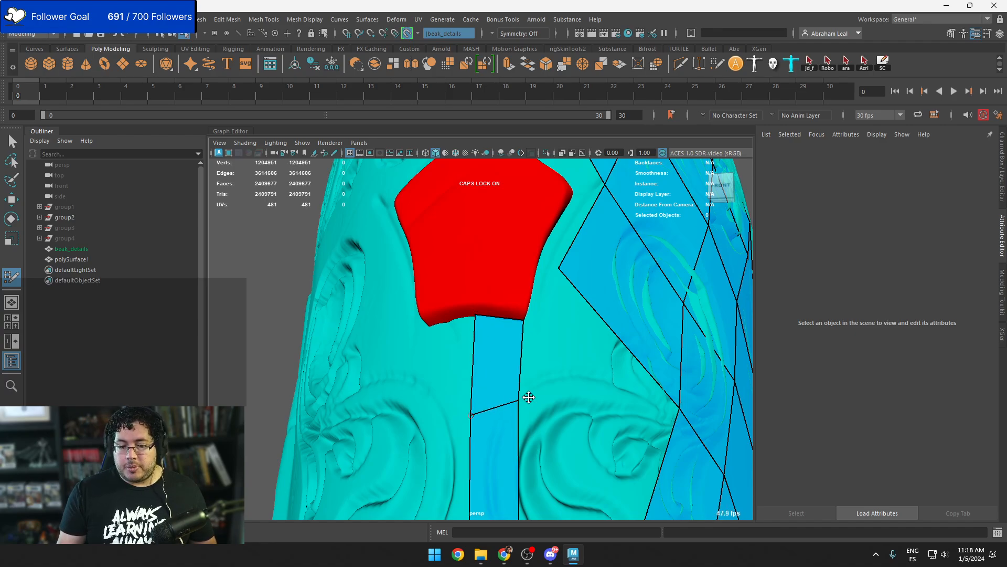
Fill the gap between the centreline strip and the side patch with two quads, snapping their shared corner to the strip
{"action": "left_click_drag", "start_coordinate": [526, 397], "coordinate": [494, 336], "text": "alt"}
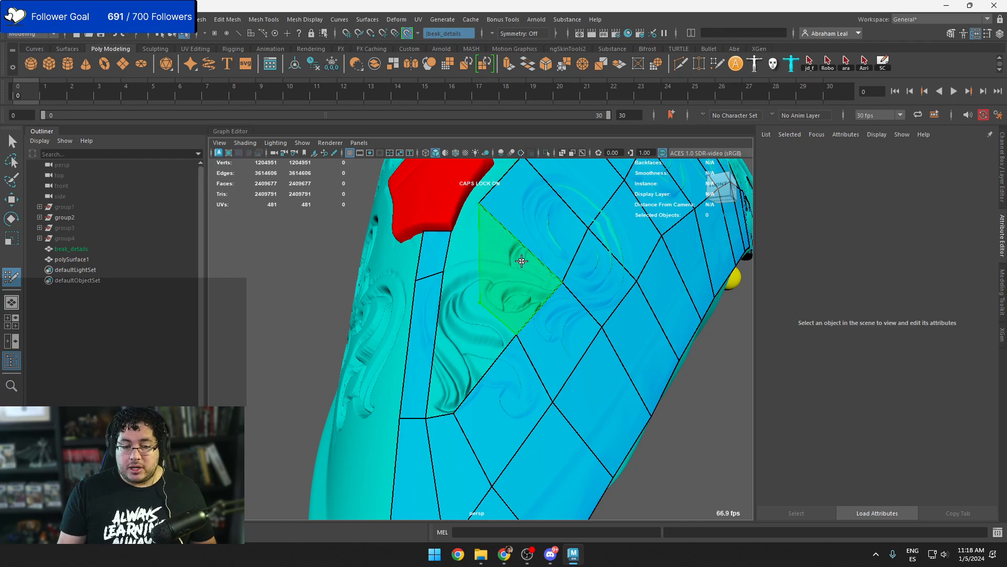
{"action": "left_click", "coordinate": [521, 260], "text": "shift"}
{"action": "left_click_drag", "start_coordinate": [479, 300], "coordinate": [444, 271]}
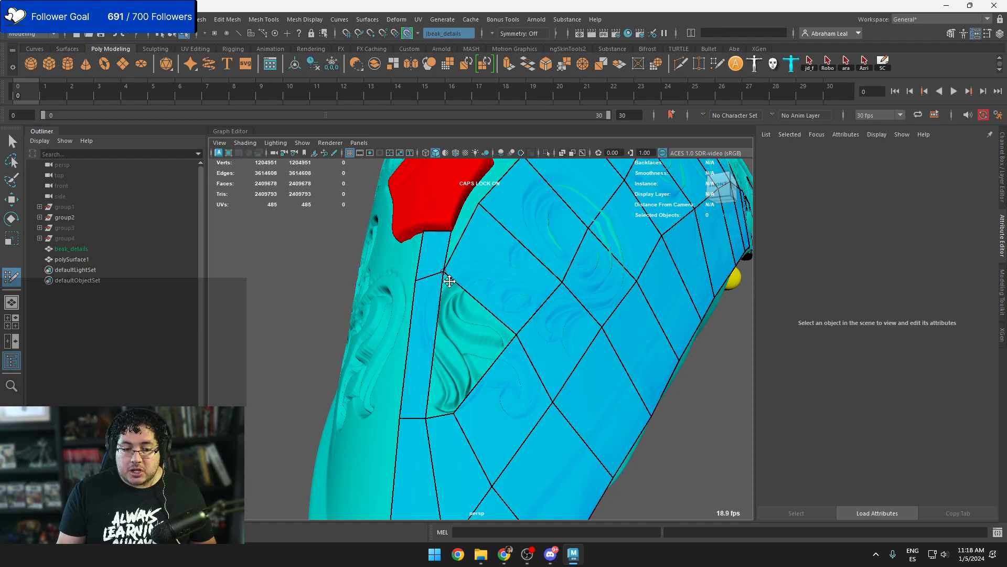
{"action": "left_click", "coordinate": [464, 349], "text": "shift"}
{"action": "mouse_move", "coordinate": [454, 414]}
{"action": "left_mouse_down"}
{"action": "mouse_move", "coordinate": [481, 412]}
{"action": "mouse_move", "coordinate": [479, 400]}
{"action": "mouse_move", "coordinate": [458, 409]}
{"action": "left_mouse_up"}
Relax the quads across the side of the beak to even out their spacing
{"action": "scroll", "coordinate": [488, 402], "scroll_direction": "down", "scroll_amount": 5}
{"action": "scroll", "coordinate": [458, 410], "scroll_direction": "up", "scroll_amount": 3}
{"action": "mouse_move", "coordinate": [370, 428]}
{"action": "left_mouse_down", "text": "shift"}
{"action": "mouse_move", "coordinate": [410, 392]}
{"action": "mouse_move", "coordinate": [482, 281]}
{"action": "left_mouse_up", "text": "shift"}
{"action": "middle_click_drag", "start_coordinate": [546, 257], "coordinate": [501, 353], "text": "alt"}
{"action": "mouse_move", "coordinate": [502, 352]}
{"action": "left_mouse_down", "text": "shift"}
{"action": "mouse_move", "coordinate": [470, 330]}
{"action": "mouse_move", "coordinate": [427, 365]}
{"action": "mouse_move", "coordinate": [482, 349]}
{"action": "left_mouse_up", "text": "shift"}
Add points along the beak's raised upper rim and fill the first two quads of a border strip from the centreline
{"action": "scroll", "coordinate": [524, 350], "scroll_direction": "down", "scroll_amount": 5}
{"action": "middle_click_drag", "start_coordinate": [567, 347], "coordinate": [442, 398], "text": "alt"}
{"action": "right_click_drag", "start_coordinate": [442, 398], "coordinate": [603, 378], "text": "alt"}
{"action": "right_click_drag", "start_coordinate": [500, 360], "coordinate": [593, 353], "text": "alt"}
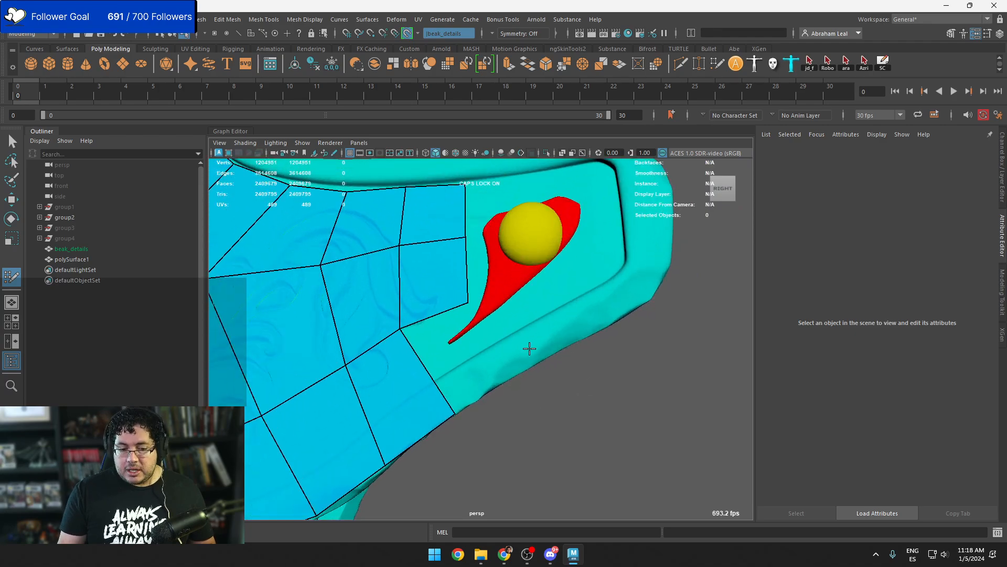
{"action": "middle_click_drag", "start_coordinate": [528, 349], "coordinate": [525, 393], "text": "alt"}
{"action": "left_click_drag", "start_coordinate": [524, 386], "coordinate": [546, 394], "text": "alt"}
{"action": "middle_click_drag", "start_coordinate": [441, 309], "coordinate": [506, 383], "text": "alt"}
{"action": "left_click_drag", "start_coordinate": [506, 383], "coordinate": [475, 338], "text": "alt"}
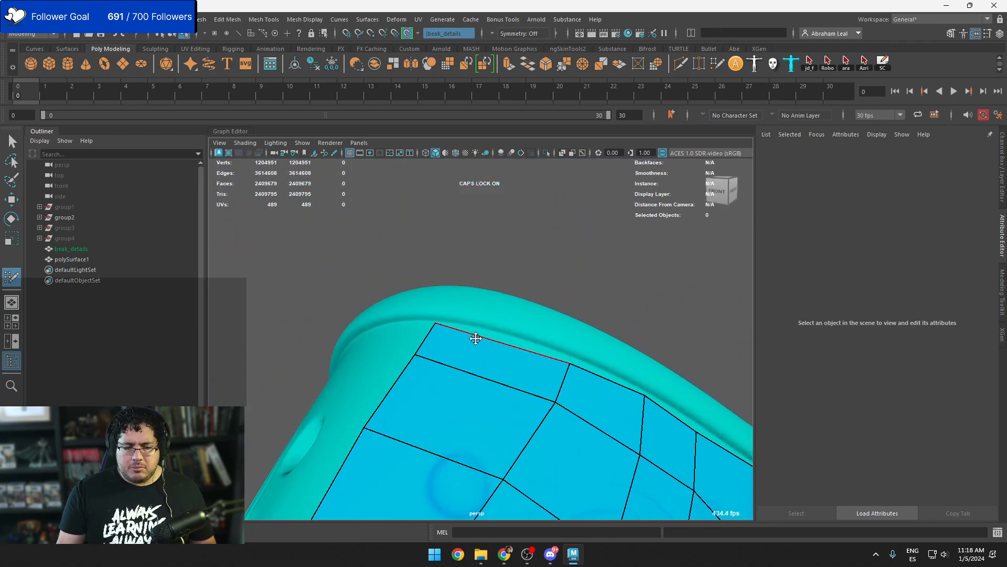
{"action": "left_click", "coordinate": [568, 334]}
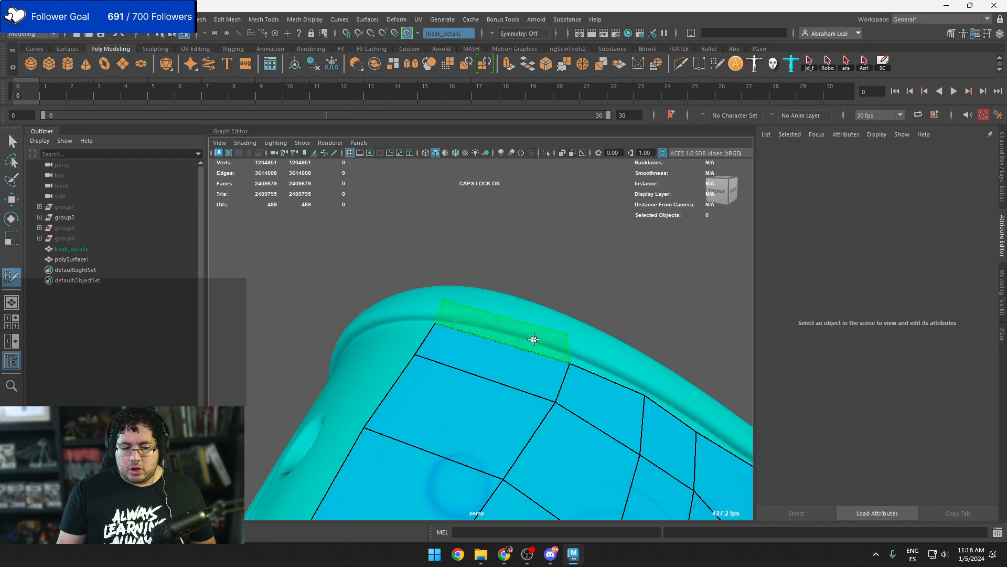
{"action": "left_click", "coordinate": [535, 340], "text": "shift"}
{"action": "left_click", "coordinate": [639, 372]}
{"action": "left_click", "coordinate": [606, 367], "text": "shift"}
Continue the upper rim border strip with four quads toward the red eyelet plate
{"action": "middle_click_drag", "start_coordinate": [619, 377], "coordinate": [514, 337], "text": "alt"}
{"action": "left_click", "coordinate": [513, 324]}
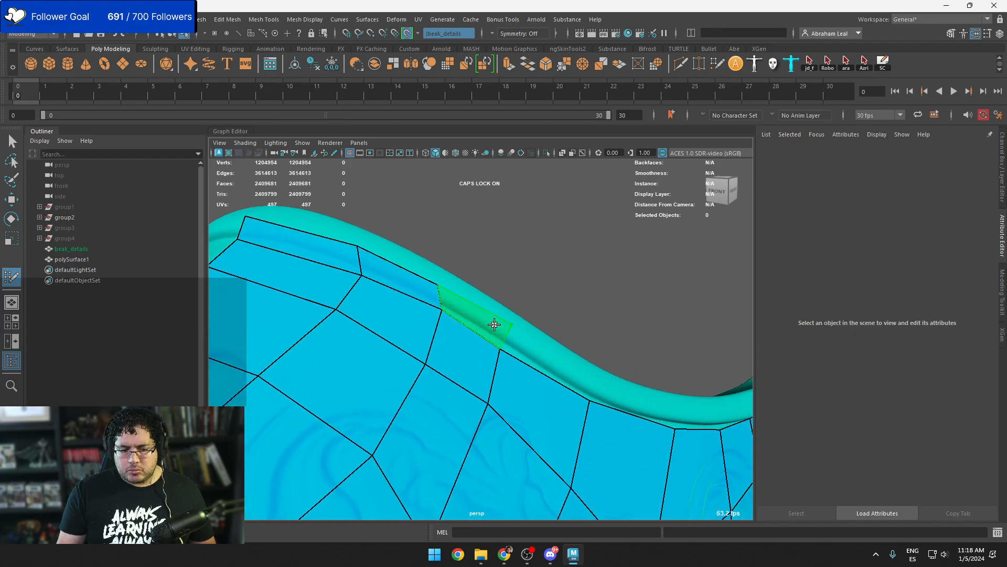
{"action": "left_click", "coordinate": [494, 326], "text": "shift"}
{"action": "left_click", "coordinate": [598, 381]}
{"action": "left_click", "coordinate": [572, 375], "text": "shift"}
{"action": "mouse_move", "coordinate": [639, 408]}
{"action": "middle_mouse_down", "text": "alt"}
{"action": "mouse_move", "coordinate": [524, 365]}
{"action": "mouse_move", "coordinate": [505, 328]}
{"action": "middle_mouse_up", "text": "alt"}
{"action": "left_click", "coordinate": [606, 385]}
{"action": "left_click", "coordinate": [581, 378], "text": "shift"}
{"action": "left_click", "coordinate": [506, 328]}
{"action": "left_click", "coordinate": [499, 335], "text": "shift"}
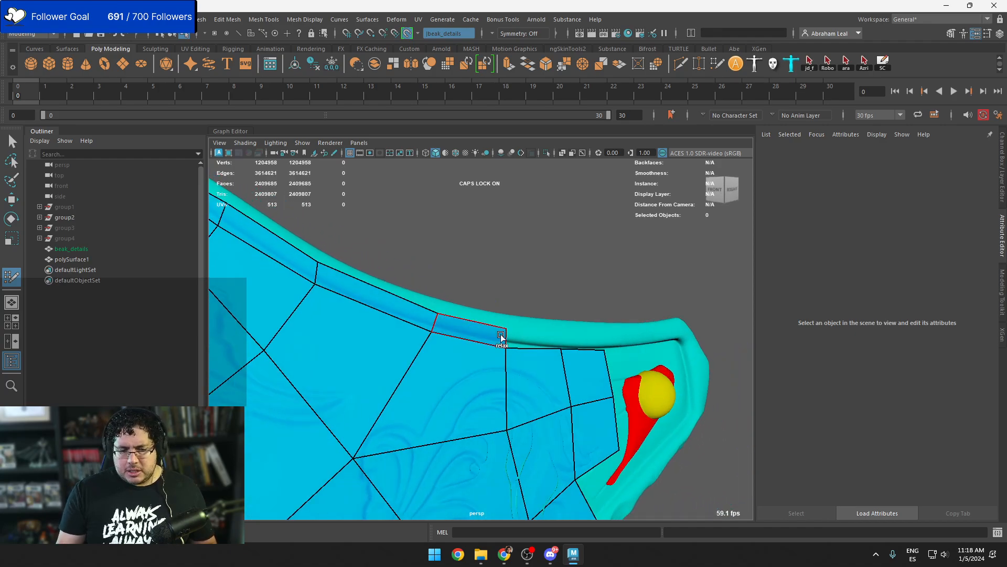
Extend the upper rim border strip with four quads above the red eyelet plate, up to the rim's end corner
{"action": "left_click", "coordinate": [564, 334]}
{"action": "left_click", "coordinate": [540, 338], "text": "shift"}
{"action": "left_click", "coordinate": [585, 342], "text": "shift"}
{"action": "right_click_drag", "start_coordinate": [584, 342], "coordinate": [611, 353], "text": "alt"}
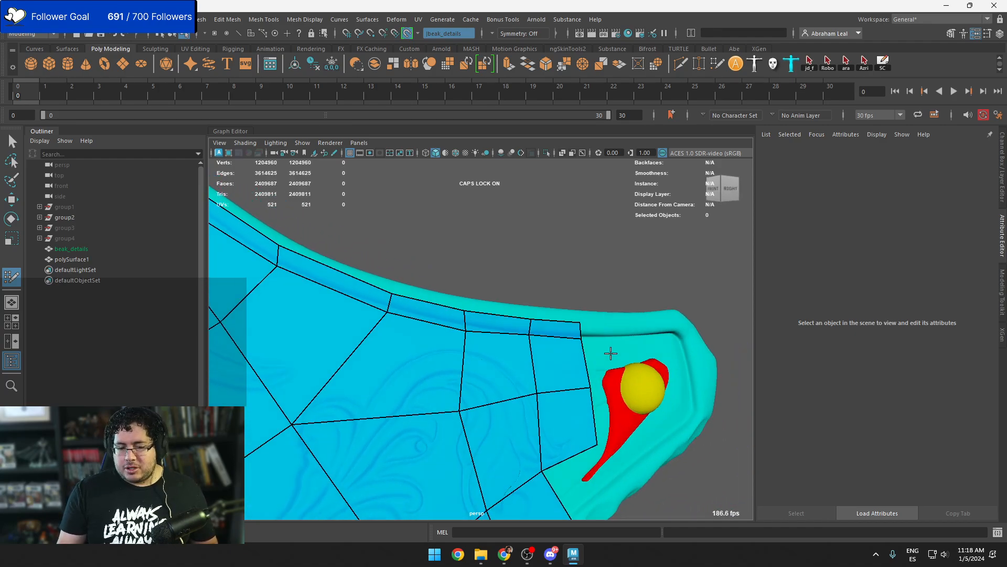
{"action": "left_click_drag", "start_coordinate": [629, 357], "coordinate": [593, 344], "text": "alt"}
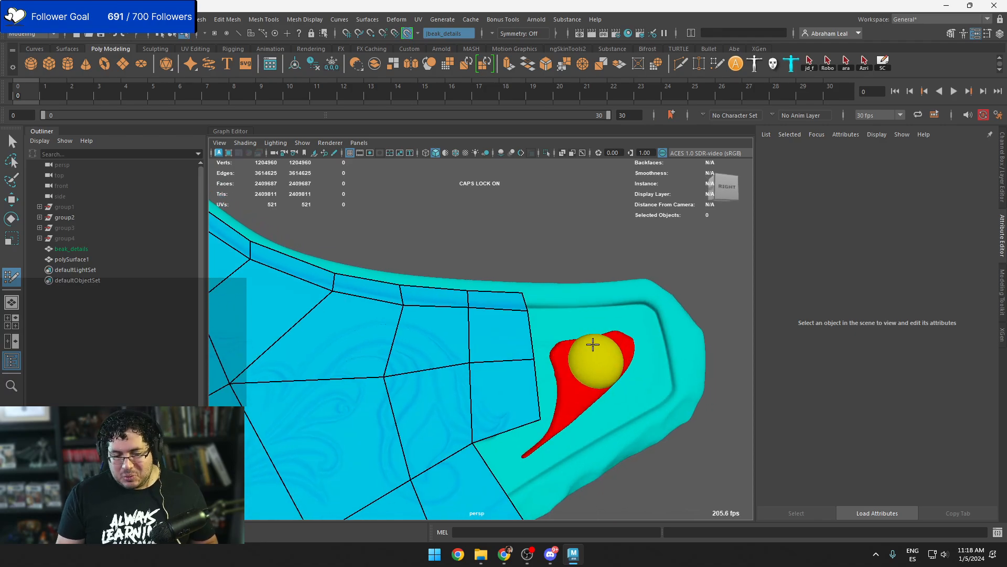
{"action": "left_click", "coordinate": [596, 292], "text": "shift"}
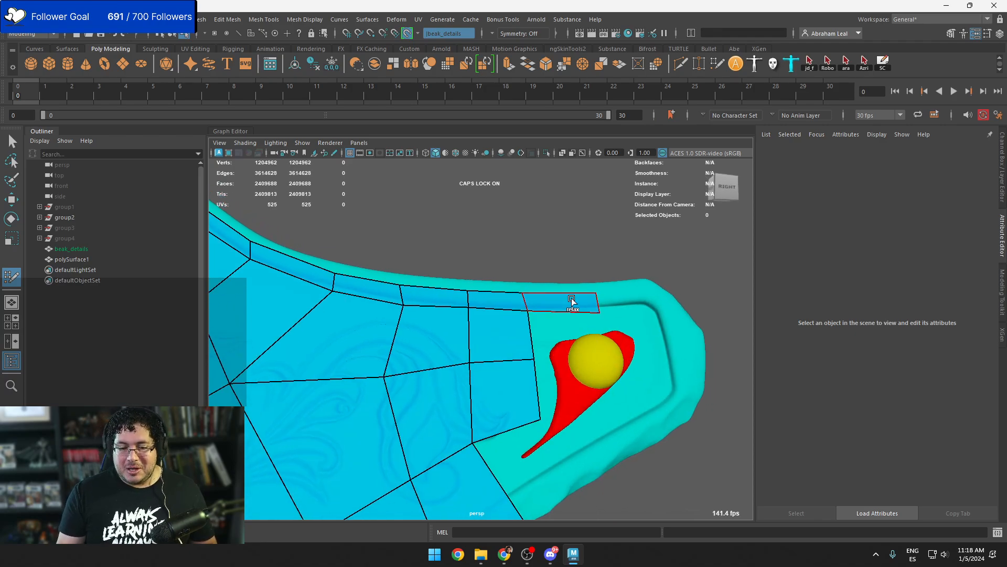
{"action": "left_click", "coordinate": [627, 300], "text": "shift"}
Turn the border strip around the corner with three quads down the rim's end and back beneath the eyelet plate
{"action": "left_click", "coordinate": [680, 341]}
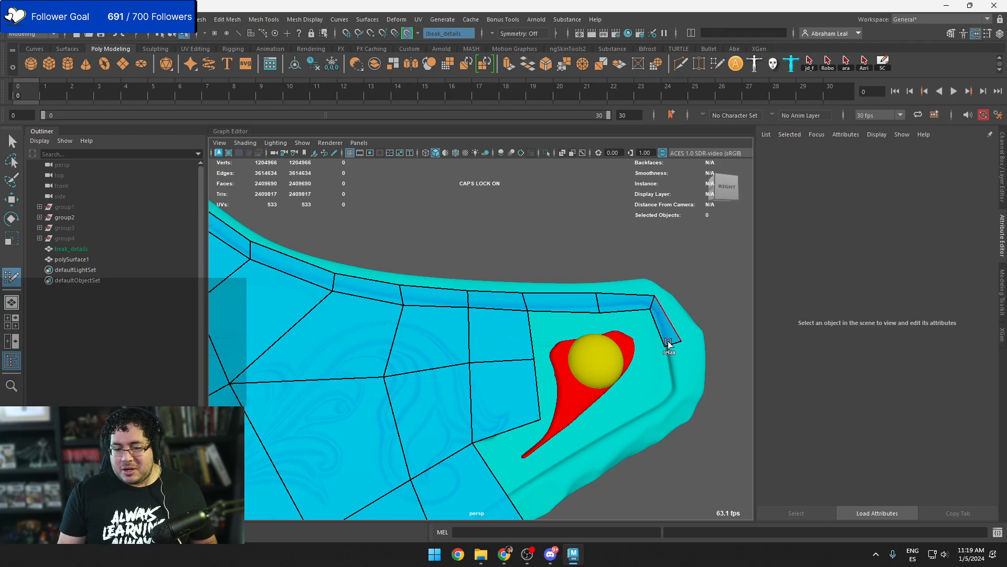
{"action": "left_click", "coordinate": [664, 341], "text": "shift"}
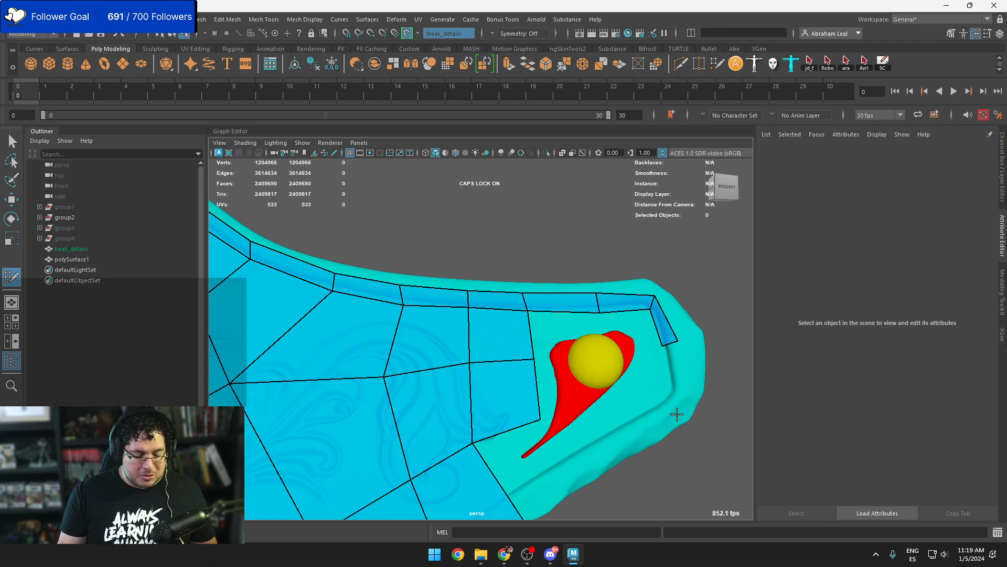
{"action": "left_click", "coordinate": [675, 370], "text": "shift"}
{"action": "left_click_drag", "start_coordinate": [675, 372], "coordinate": [686, 403], "text": "alt"}
{"action": "middle_click_drag", "start_coordinate": [686, 403], "coordinate": [661, 341], "text": "alt"}
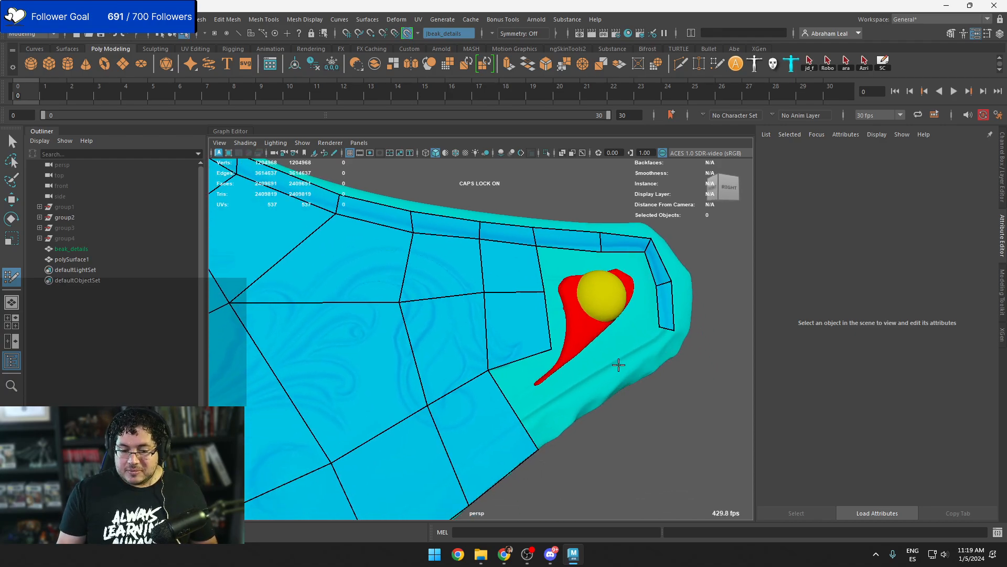
{"action": "left_click", "coordinate": [628, 372], "text": "shift"}
{"action": "left_click_drag", "start_coordinate": [632, 373], "coordinate": [657, 376], "text": "alt"}
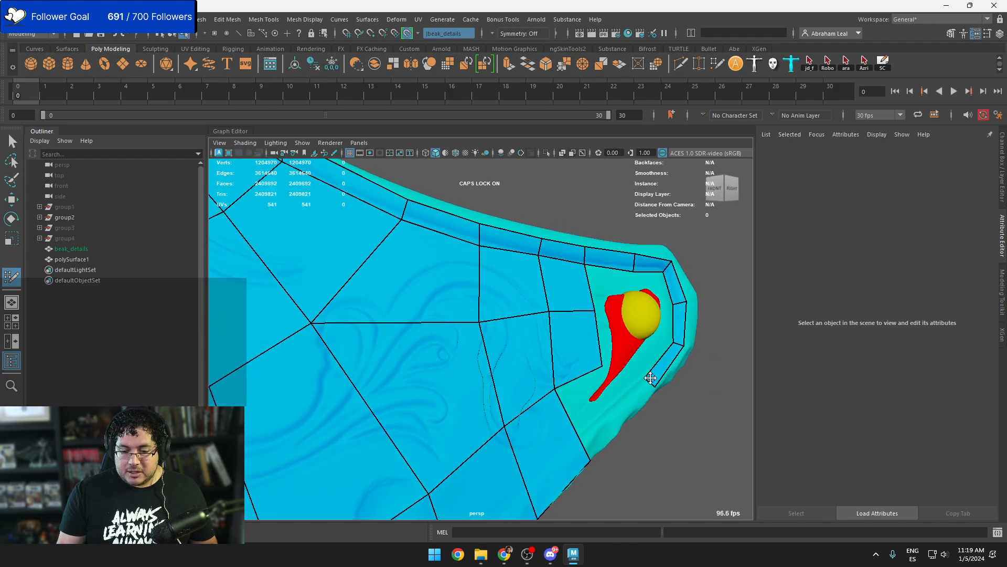
Insert an edge loop along the beak's lower edge and connect it to the border strip with two quads beneath the eyelet plate
{"action": "middle_click_drag", "start_coordinate": [612, 423], "coordinate": [625, 321], "text": "alt"}
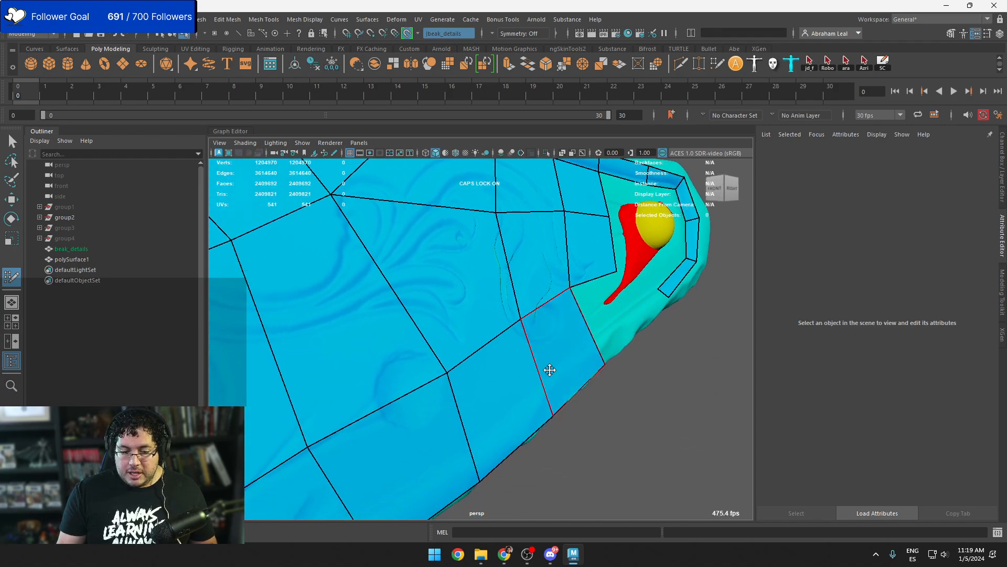
{"action": "mouse_move", "coordinate": [568, 399]}
{"action": "left_mouse_down", "text": "alt"}
{"action": "mouse_move", "coordinate": [513, 399]}
{"action": "mouse_move", "coordinate": [506, 418]}
{"action": "mouse_move", "coordinate": [577, 404]}
{"action": "mouse_move", "coordinate": [376, 419]}
{"action": "left_mouse_up", "text": "alt"}
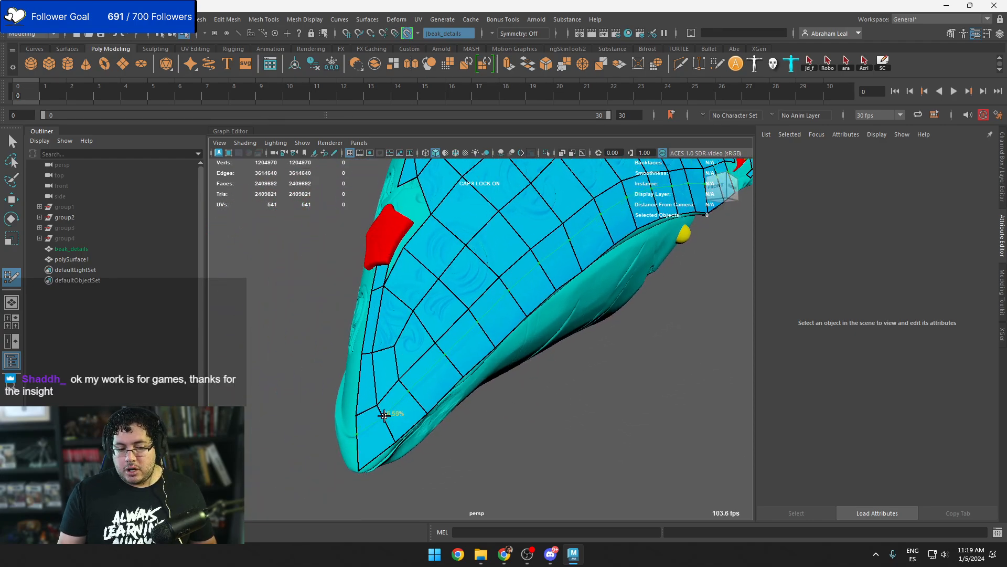
{"action": "left_click_drag", "start_coordinate": [384, 416], "coordinate": [585, 332], "text": "alt"}
{"action": "mouse_move", "coordinate": [606, 260]}
{"action": "left_mouse_down", "text": "alt"}
{"action": "mouse_move", "coordinate": [517, 323]}
{"action": "mouse_move", "coordinate": [428, 455]}
{"action": "mouse_move", "coordinate": [511, 431]}
{"action": "mouse_move", "coordinate": [569, 388]}
{"action": "mouse_move", "coordinate": [560, 281]}
{"action": "mouse_move", "coordinate": [663, 431]}
{"action": "left_mouse_up", "text": "alt"}
{"action": "left_click", "coordinate": [420, 462], "text": "ctrl"}
{"action": "left_click", "coordinate": [559, 353]}
{"action": "left_click", "coordinate": [576, 333], "text": "shift"}
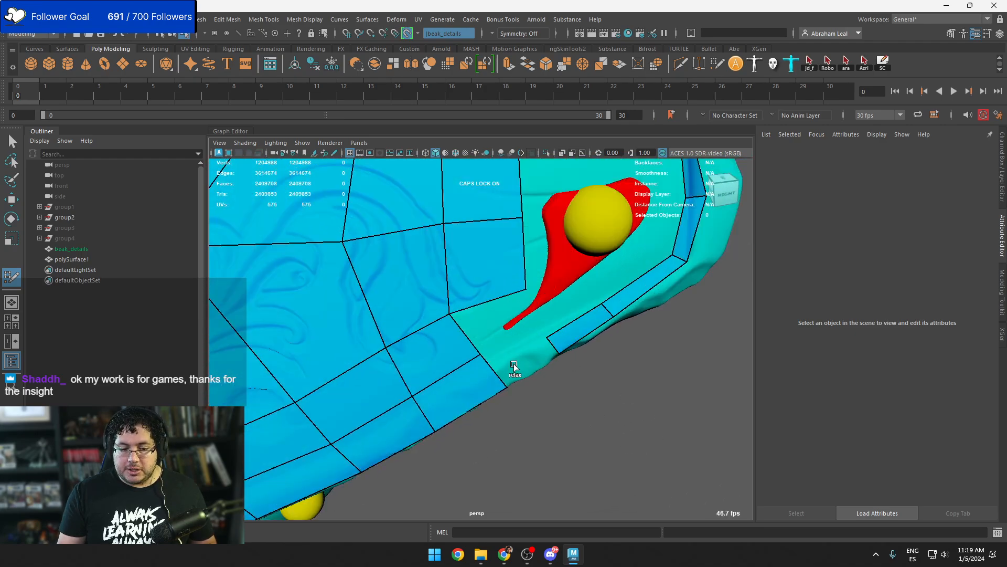
{"action": "left_click", "coordinate": [520, 359], "text": "shift"}
Reposition the border strip's points beneath the eyelet plate to follow the groove
{"action": "left_click_drag", "start_coordinate": [548, 340], "coordinate": [546, 334]}
{"action": "left_click_drag", "start_coordinate": [612, 316], "coordinate": [614, 317]}
{"action": "left_click_drag", "start_coordinate": [685, 261], "coordinate": [685, 266]}
{"action": "right_click_drag", "start_coordinate": [686, 265], "coordinate": [608, 302], "text": "alt"}
{"action": "left_click_drag", "start_coordinate": [608, 302], "coordinate": [649, 287], "text": "alt"}
{"action": "right_click_drag", "start_coordinate": [557, 341], "coordinate": [592, 314], "text": "alt"}
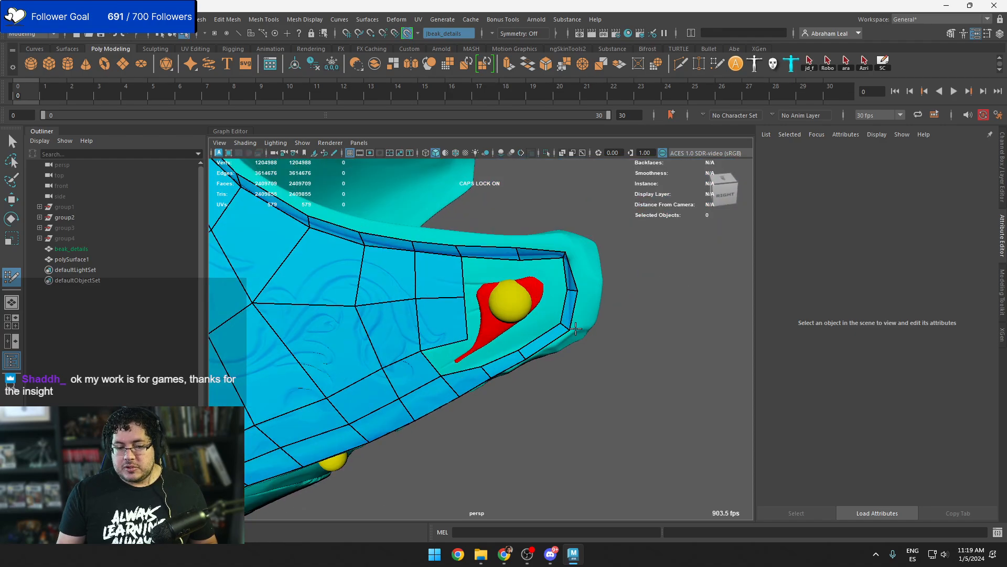
Add three quads outward from the border strip, wrapping around the rim's end and onto its top
{"action": "left_click_drag", "start_coordinate": [592, 314], "coordinate": [565, 317], "text": "alt"}
{"action": "left_click", "coordinate": [549, 332], "text": "shift"}
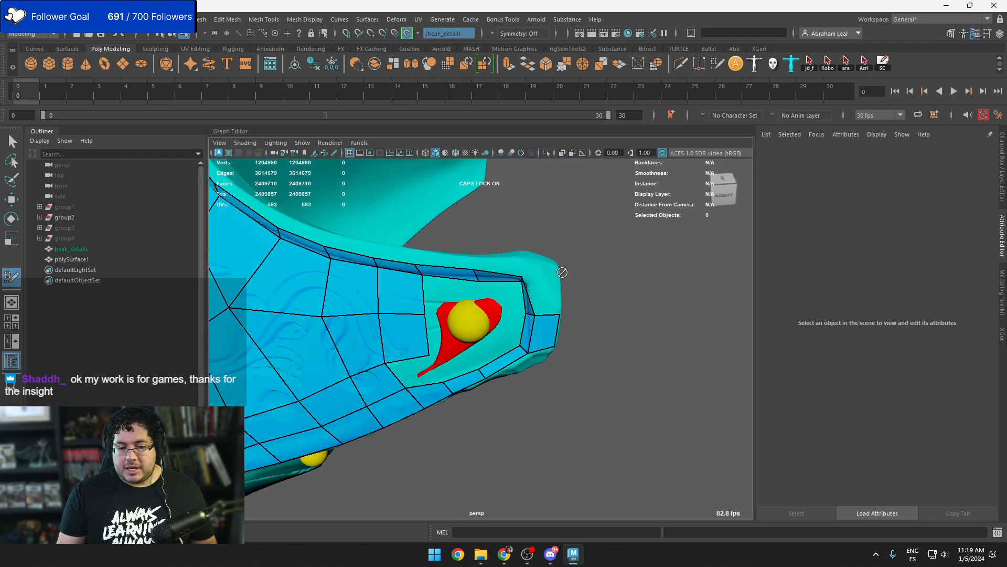
{"action": "left_click", "coordinate": [543, 284], "text": "shift"}
{"action": "left_click_drag", "start_coordinate": [543, 285], "coordinate": [579, 373], "text": "alt"}
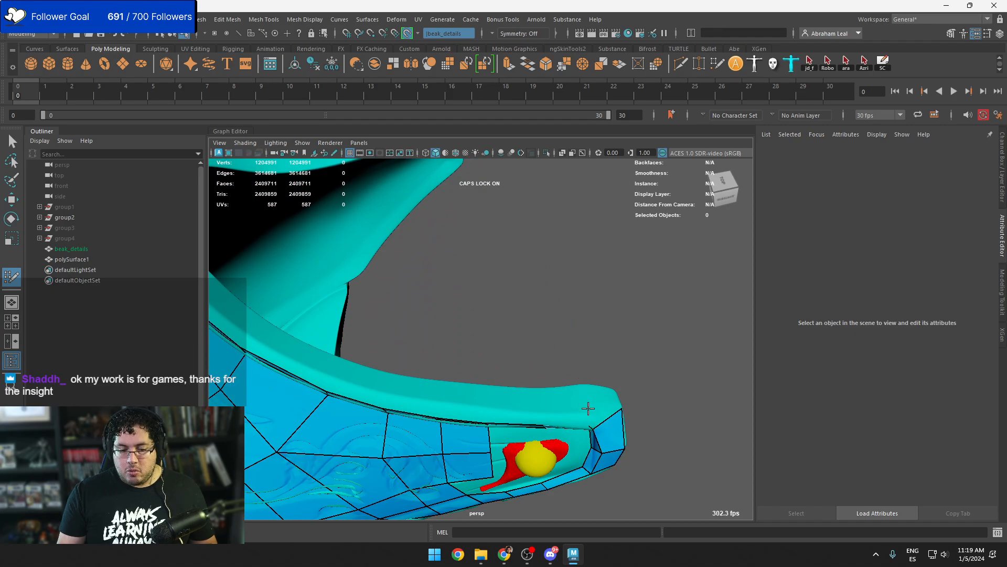
{"action": "left_click_drag", "start_coordinate": [605, 410], "coordinate": [602, 472], "text": "alt"}
{"action": "left_click", "coordinate": [602, 472], "text": "shift"}
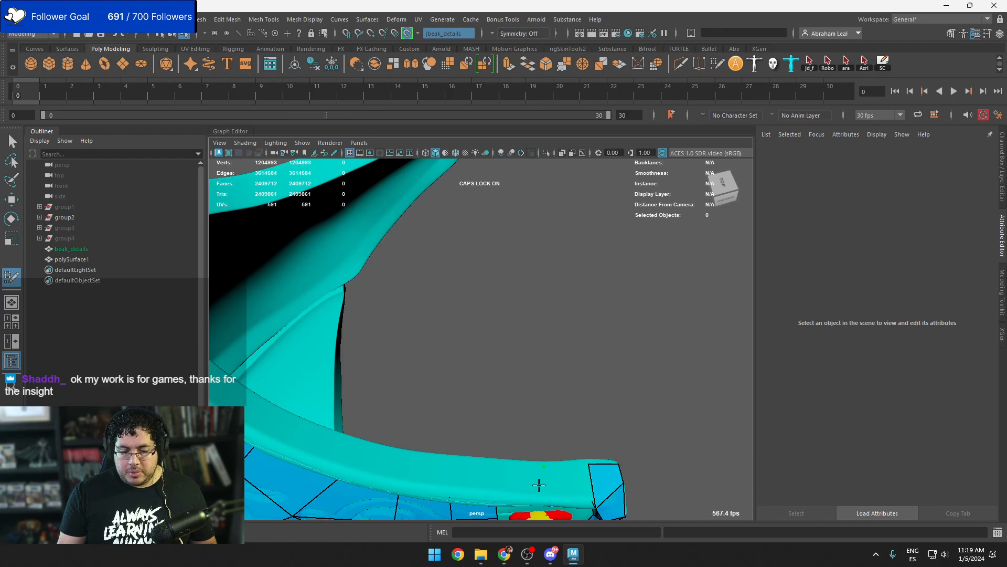
{"action": "left_click", "coordinate": [571, 480], "text": "shift"}
{"action": "left_click_drag", "start_coordinate": [544, 477], "coordinate": [569, 480], "text": "alt"}
{"action": "scroll", "coordinate": [569, 480], "scroll_direction": "down", "scroll_amount": 4}
{"action": "scroll", "coordinate": [524, 425], "scroll_direction": "up", "scroll_amount": 4}
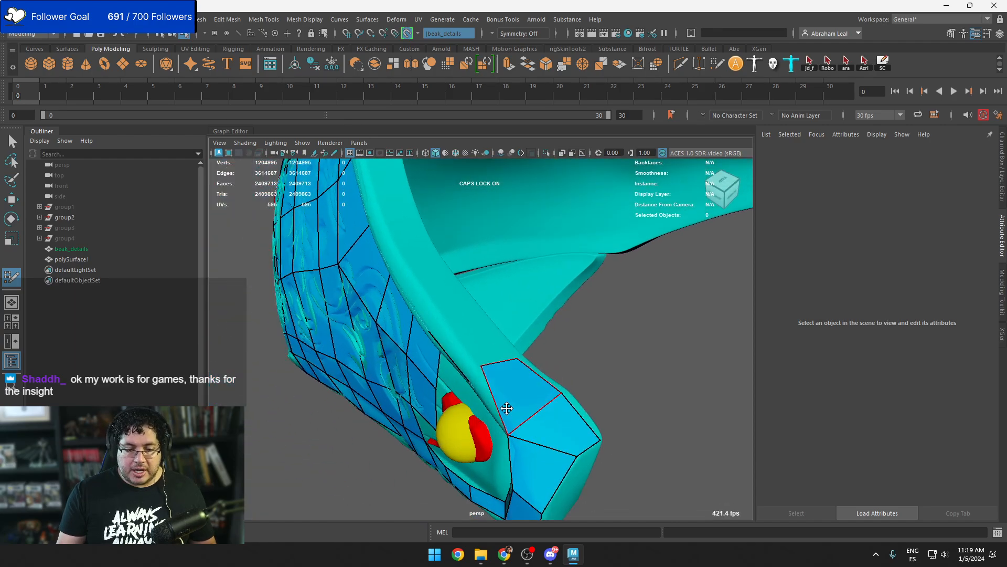
{"action": "key", "text": "ctrl+z"}
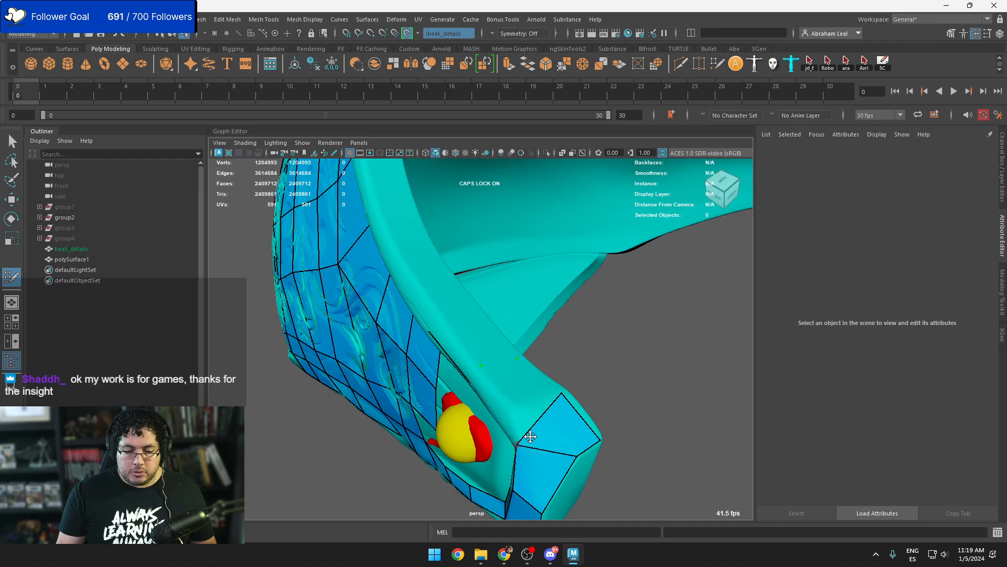
Add two more quads around the outer end of the rim beside the eyelet plate
{"action": "left_click_drag", "start_coordinate": [531, 434], "coordinate": [475, 331], "text": "alt"}
{"action": "left_click", "coordinate": [457, 313], "text": "shift"}
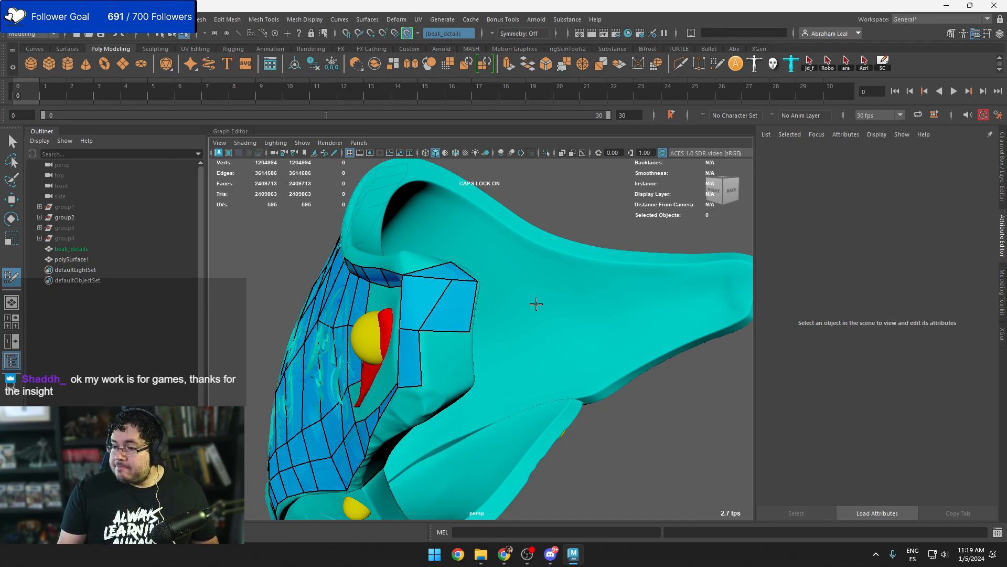
{"action": "left_click_drag", "start_coordinate": [548, 361], "coordinate": [585, 355], "text": "alt"}
{"action": "left_click_drag", "start_coordinate": [553, 323], "coordinate": [566, 342], "text": "alt"}
{"action": "left_click", "coordinate": [493, 370], "text": "shift"}
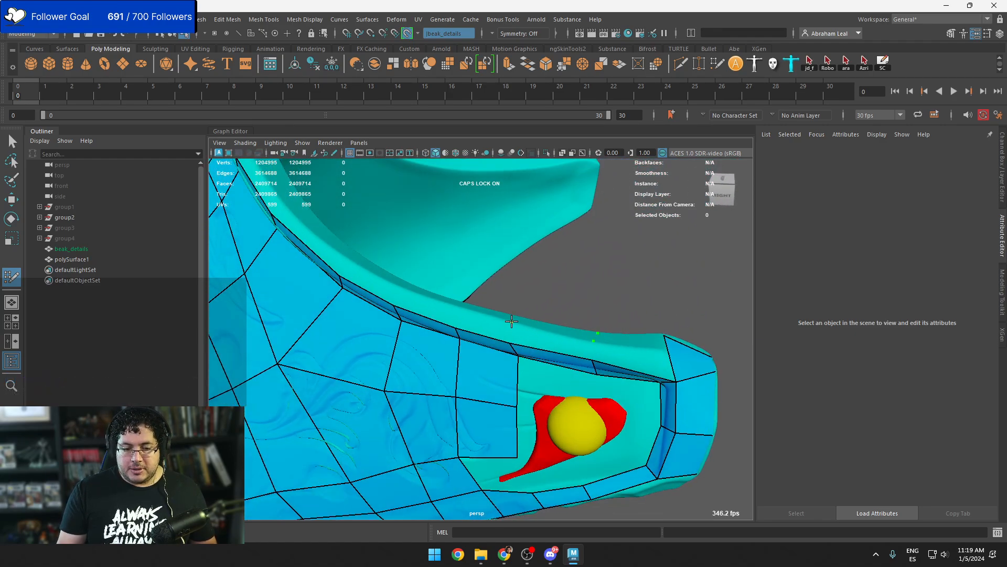
Start a second narrow strip of quads along the upper rim, from above the eyelet plate toward the centreline
{"action": "left_click", "coordinate": [562, 340], "text": "shift"}
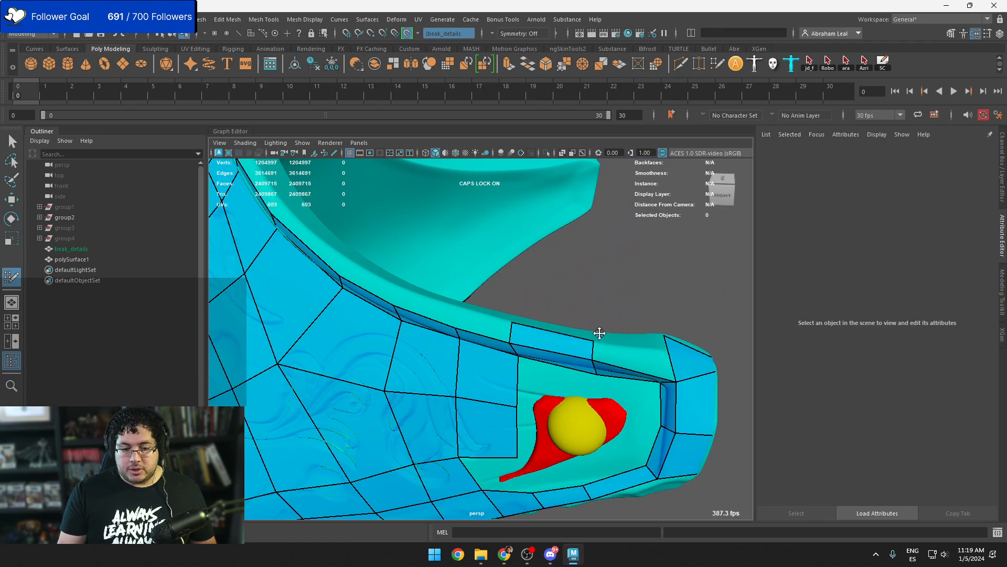
{"action": "left_click", "coordinate": [462, 321], "text": "shift"}
{"action": "left_click_drag", "start_coordinate": [461, 321], "coordinate": [484, 323], "text": "alt"}
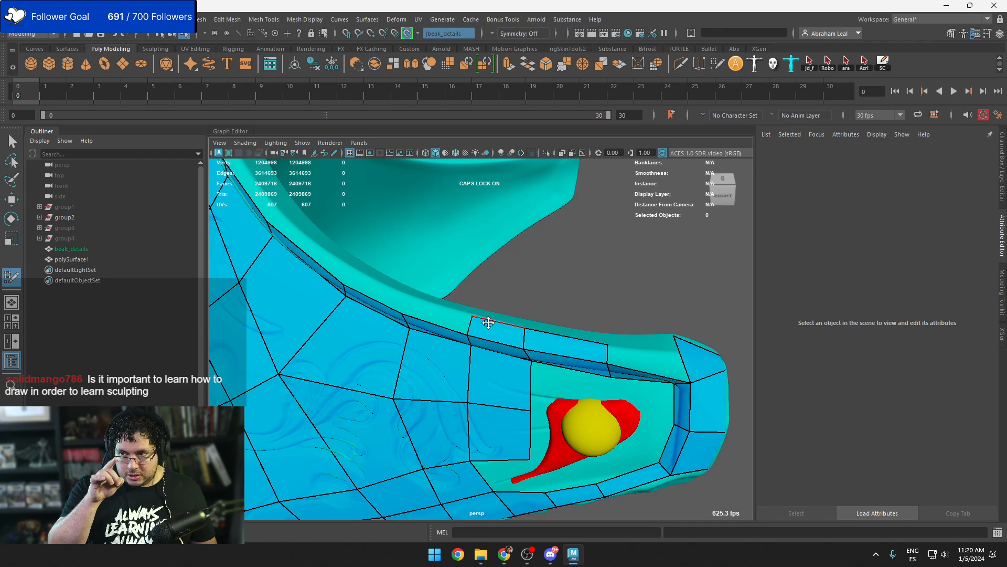
{"action": "left_click", "coordinate": [422, 306], "text": "shift"}
{"action": "mouse_move", "coordinate": [422, 306]}
{"action": "left_mouse_down", "text": "alt"}
{"action": "mouse_move", "coordinate": [394, 298]}
{"action": "mouse_move", "coordinate": [425, 326]}
{"action": "mouse_move", "coordinate": [360, 302]}
{"action": "mouse_move", "coordinate": [452, 359]}
{"action": "left_mouse_up", "text": "alt"}
Continue the second narrow rim strip quad by quad until it reaches the beak's centreline
{"action": "left_click", "coordinate": [360, 285]}
{"action": "left_click", "coordinate": [398, 311], "text": "shift"}
{"action": "left_click", "coordinate": [429, 337]}
{"action": "left_click", "coordinate": [439, 353], "text": "shift"}
{"action": "left_click", "coordinate": [385, 306]}
{"action": "left_click", "coordinate": [388, 315], "text": "shift"}
{"action": "left_click", "coordinate": [363, 312], "text": "shift"}
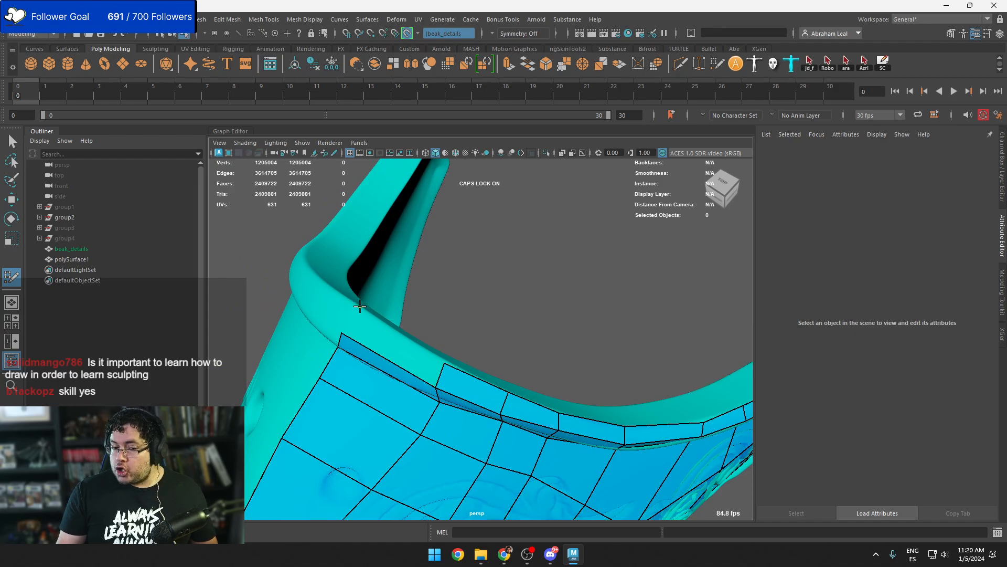
{"action": "left_click", "coordinate": [374, 335], "text": "shift"}
{"action": "mouse_move", "coordinate": [374, 335]}
{"action": "left_mouse_down", "text": "alt"}
{"action": "mouse_move", "coordinate": [366, 310]}
{"action": "mouse_move", "coordinate": [342, 310]}
{"action": "left_mouse_up", "text": "alt"}
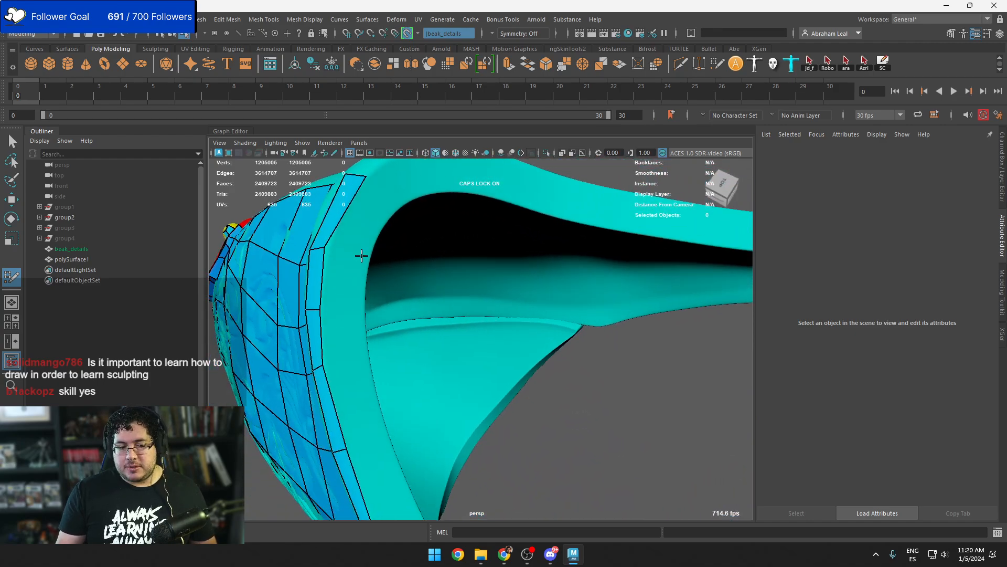
Start a wider strip across the rim's top face with five quads from the centreline
{"action": "left_click", "coordinate": [360, 236], "text": "shift"}
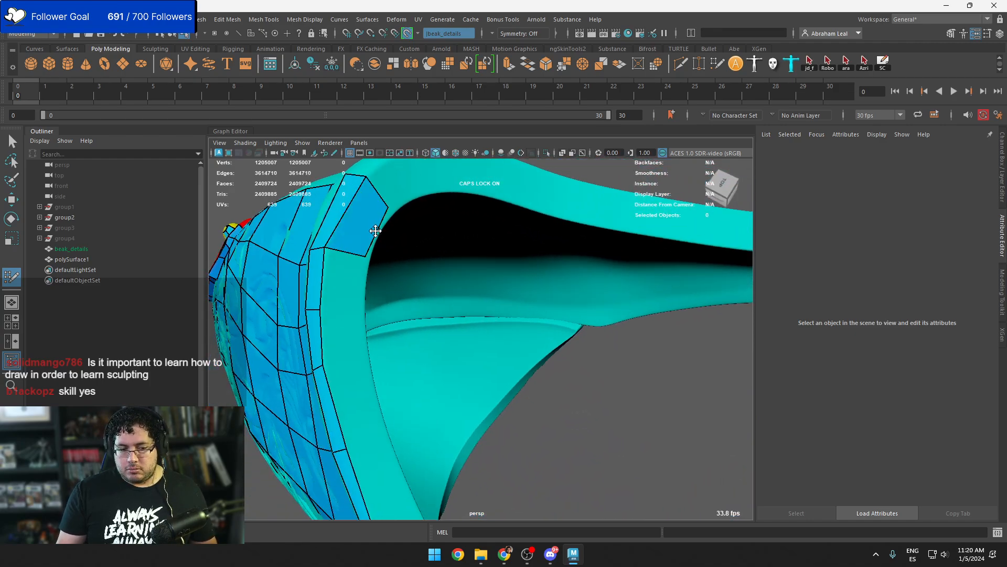
{"action": "left_click", "coordinate": [348, 292], "text": "shift"}
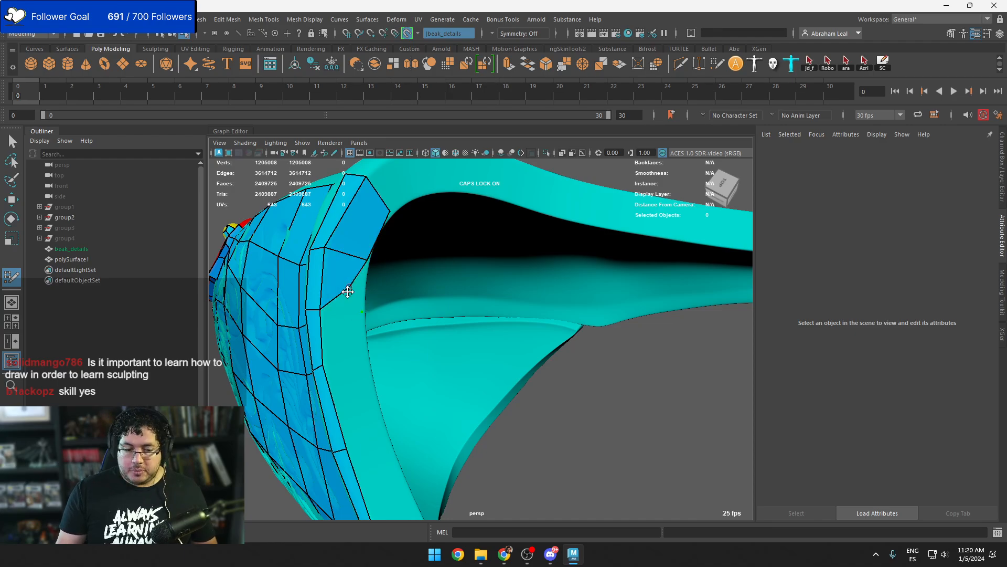
{"action": "left_click", "coordinate": [369, 363], "text": "shift"}
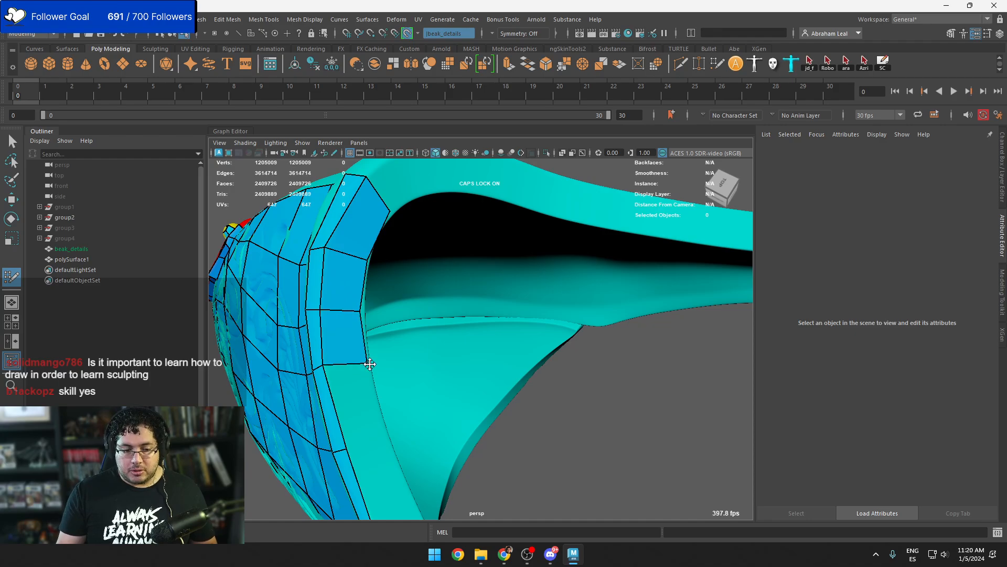
{"action": "mouse_move", "coordinate": [363, 335]}
{"action": "left_mouse_down", "text": "alt"}
{"action": "mouse_move", "coordinate": [362, 407]}
{"action": "mouse_move", "coordinate": [341, 337]}
{"action": "left_mouse_up", "text": "alt"}
{"action": "left_click", "coordinate": [352, 388], "text": "shift"}
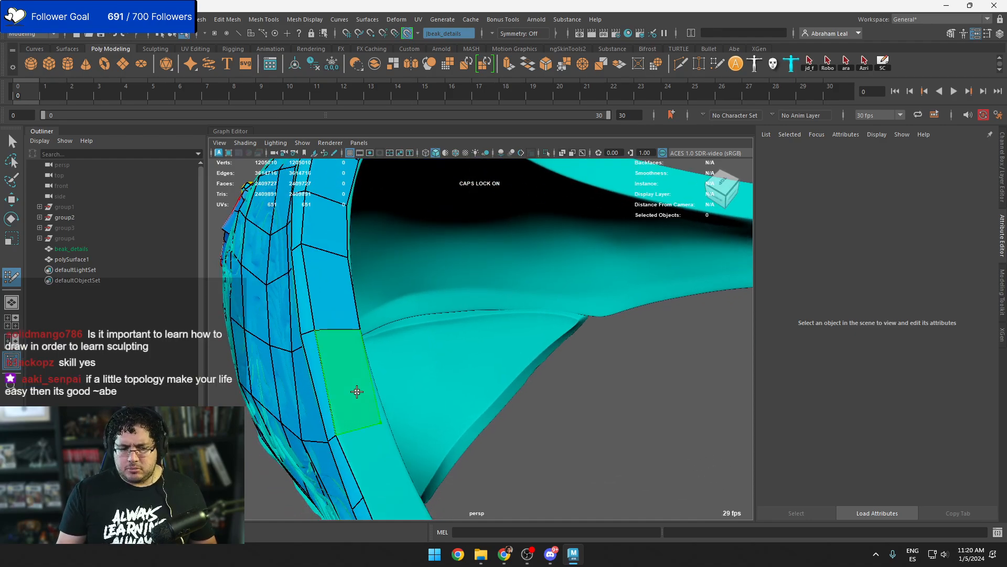
{"action": "left_click", "coordinate": [353, 393], "text": "shift"}
Continue the rim's top face strip with three more quads toward the eyelet plate
{"action": "left_click_drag", "start_coordinate": [353, 393], "coordinate": [345, 340], "text": "alt"}
{"action": "left_click", "coordinate": [347, 361], "text": "shift"}
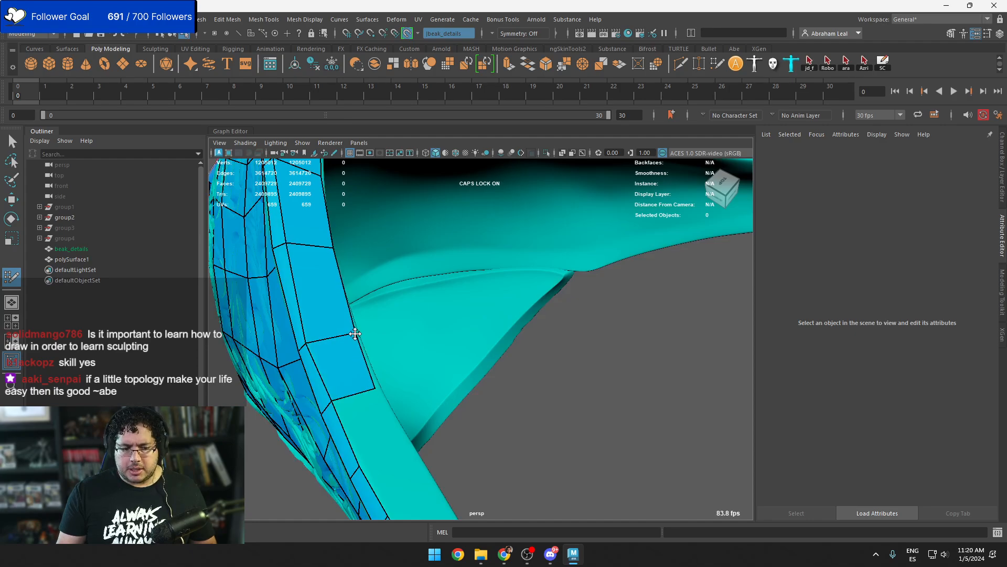
{"action": "left_click_drag", "start_coordinate": [377, 386], "coordinate": [401, 371], "text": "alt"}
{"action": "left_click", "coordinate": [358, 362], "text": "shift"}
{"action": "left_click", "coordinate": [402, 413], "text": "shift"}
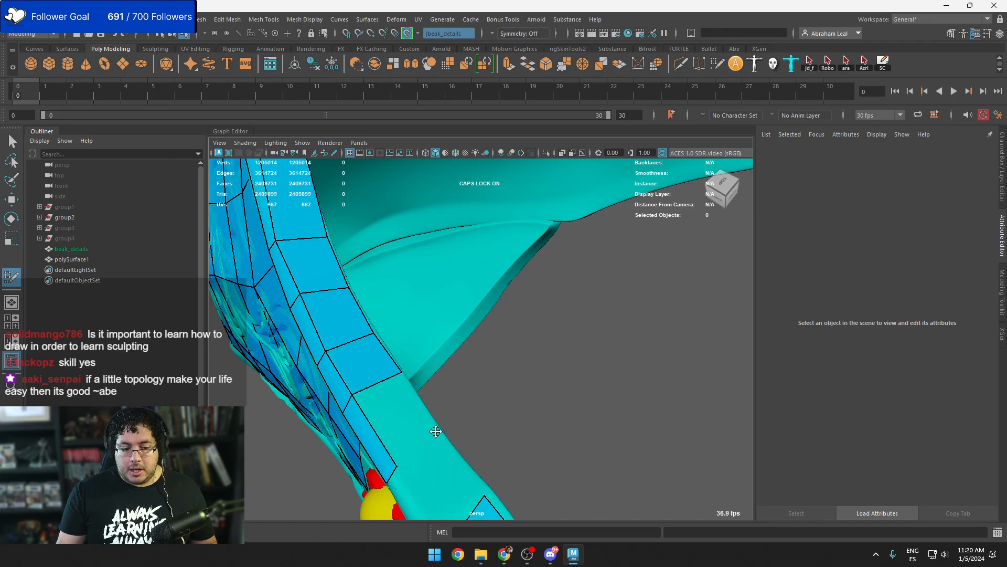
Rework the end of the rim strips beside the eyelet plate and add a quad toward the rim's end corner
{"action": "left_click", "coordinate": [405, 419], "text": "shift"}
{"action": "left_click_drag", "start_coordinate": [405, 420], "coordinate": [464, 434], "text": "alt"}
{"action": "middle_click_drag", "start_coordinate": [464, 434], "coordinate": [430, 391], "text": "alt"}
{"action": "left_click_drag", "start_coordinate": [446, 378], "coordinate": [476, 369], "text": "alt"}
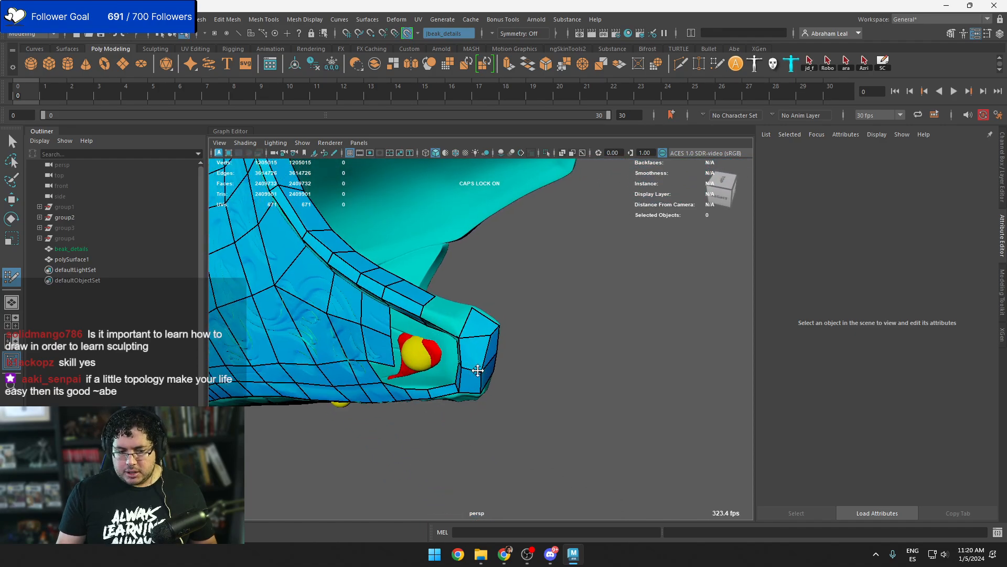
{"action": "right_click_drag", "start_coordinate": [477, 369], "coordinate": [542, 351], "text": "alt"}
{"action": "mouse_move", "coordinate": [542, 351]}
{"action": "left_mouse_down", "text": "alt"}
{"action": "mouse_move", "coordinate": [458, 398]}
{"action": "mouse_move", "coordinate": [468, 367]}
{"action": "mouse_move", "coordinate": [477, 384]}
{"action": "mouse_move", "coordinate": [469, 455]}
{"action": "left_mouse_up", "text": "alt"}
{"action": "mouse_move", "coordinate": [446, 410]}
{"action": "left_mouse_down", "text": "alt"}
{"action": "mouse_move", "coordinate": [432, 395]}
{"action": "mouse_move", "coordinate": [413, 448]}
{"action": "left_mouse_up", "text": "alt"}
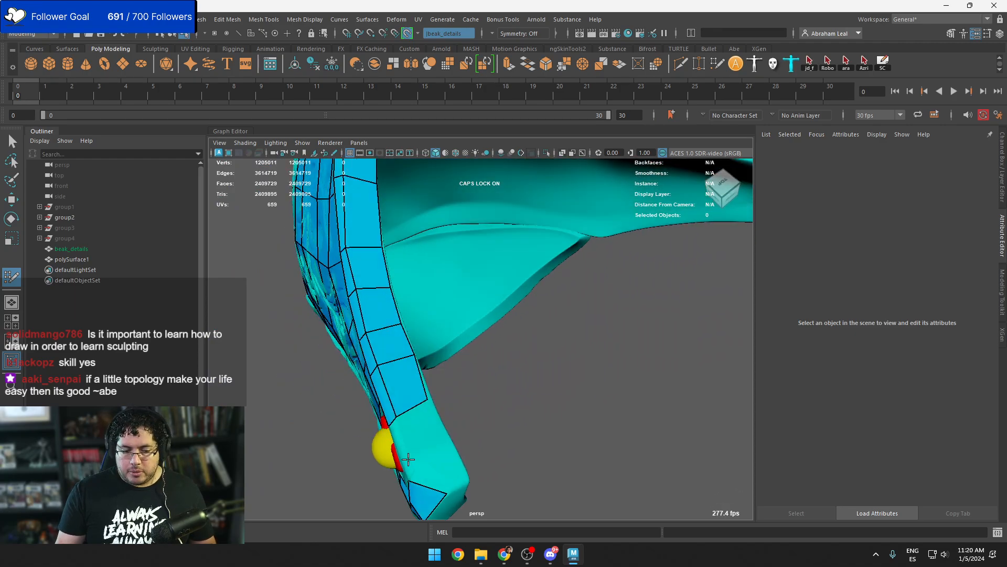
{"action": "left_click", "coordinate": [452, 447]}
{"action": "left_click", "coordinate": [428, 439], "text": "shift"}
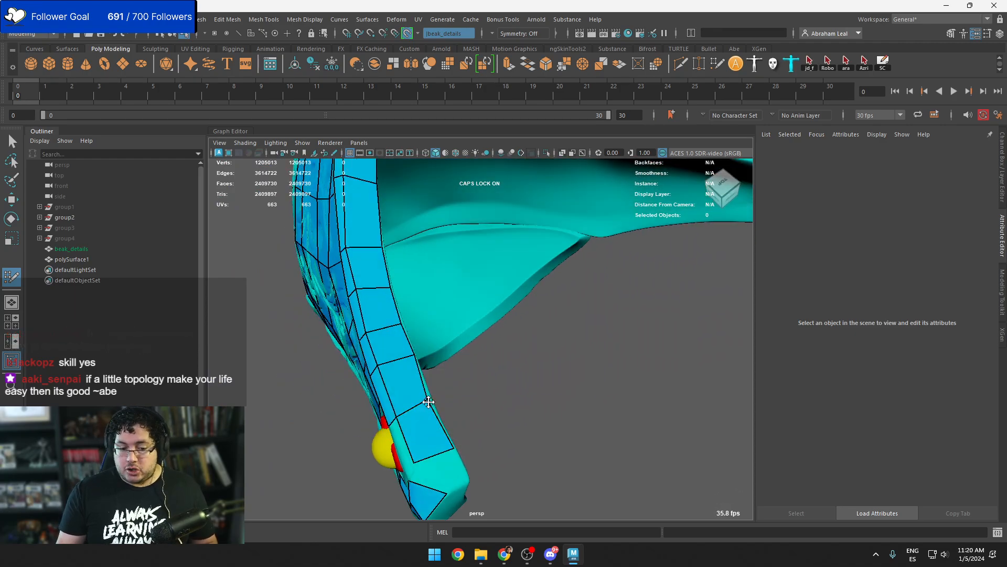
Bridge the remaining gap between the rim's top strip and the end corner with quads
{"action": "mouse_move", "coordinate": [430, 398]}
{"action": "left_mouse_down", "text": "alt"}
{"action": "mouse_move", "coordinate": [511, 388]}
{"action": "mouse_move", "coordinate": [492, 443]}
{"action": "mouse_move", "coordinate": [443, 436]}
{"action": "mouse_move", "coordinate": [440, 453]}
{"action": "mouse_move", "coordinate": [456, 380]}
{"action": "left_mouse_up", "text": "alt"}
{"action": "left_click", "coordinate": [497, 360], "text": "shift"}
{"action": "left_click", "coordinate": [498, 421], "text": "shift"}
{"action": "key", "text": "ctrl+z"}
{"action": "left_click", "coordinate": [454, 439], "text": "shift"}
{"action": "left_click", "coordinate": [437, 425], "text": "shift"}
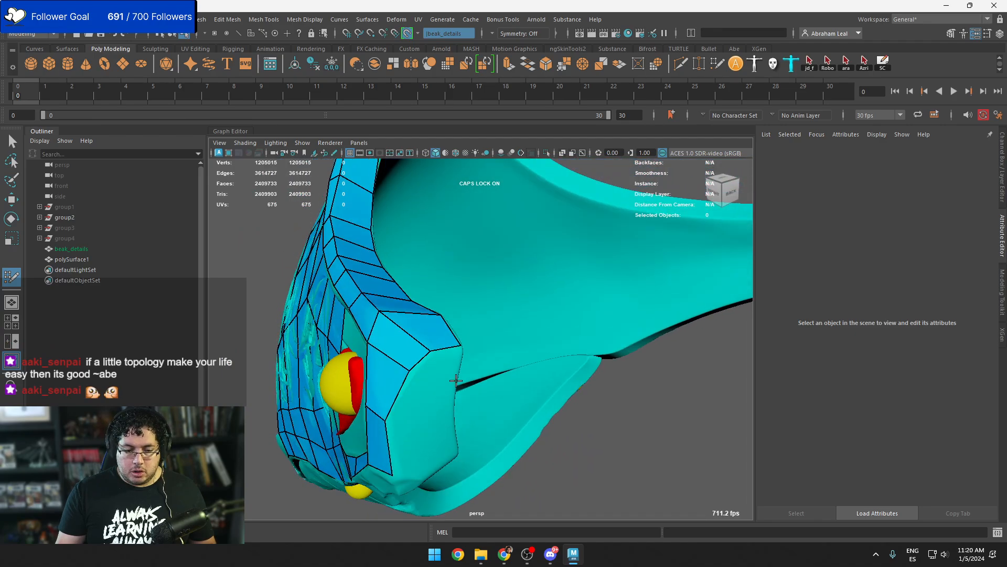
Add three quads down the rim's outer end and shift the border strip's lower corner outward below the eyelet plate
{"action": "left_click", "coordinate": [445, 372], "text": "shift"}
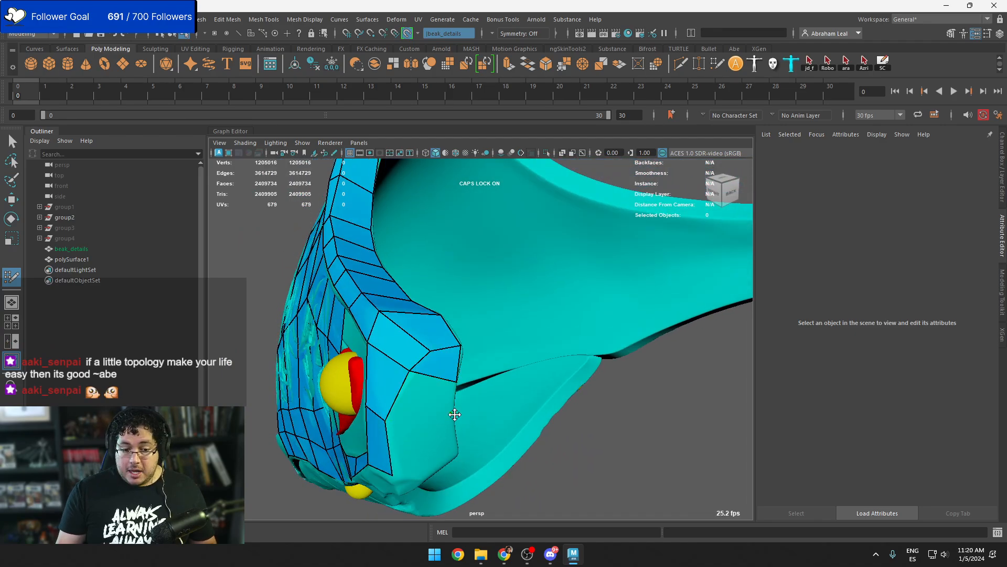
{"action": "left_click", "coordinate": [454, 414], "text": "shift"}
{"action": "mouse_move", "coordinate": [454, 415]}
{"action": "left_mouse_down", "text": "alt"}
{"action": "mouse_move", "coordinate": [442, 371]}
{"action": "mouse_move", "coordinate": [490, 355]}
{"action": "mouse_move", "coordinate": [556, 365]}
{"action": "mouse_move", "coordinate": [577, 381]}
{"action": "left_mouse_up", "text": "alt"}
{"action": "left_click", "coordinate": [423, 360], "text": "shift"}
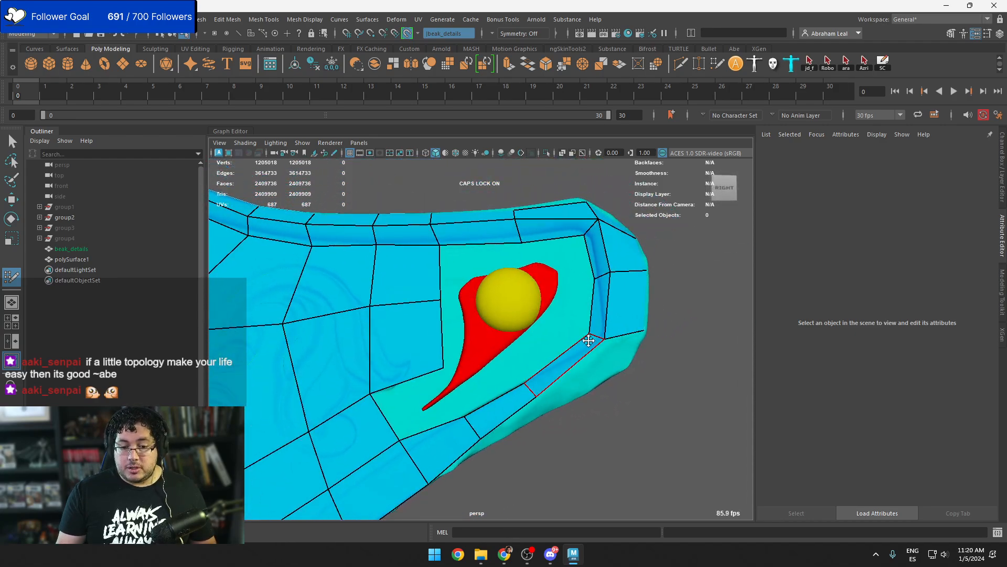
{"action": "left_click_drag", "start_coordinate": [588, 341], "coordinate": [602, 347]}
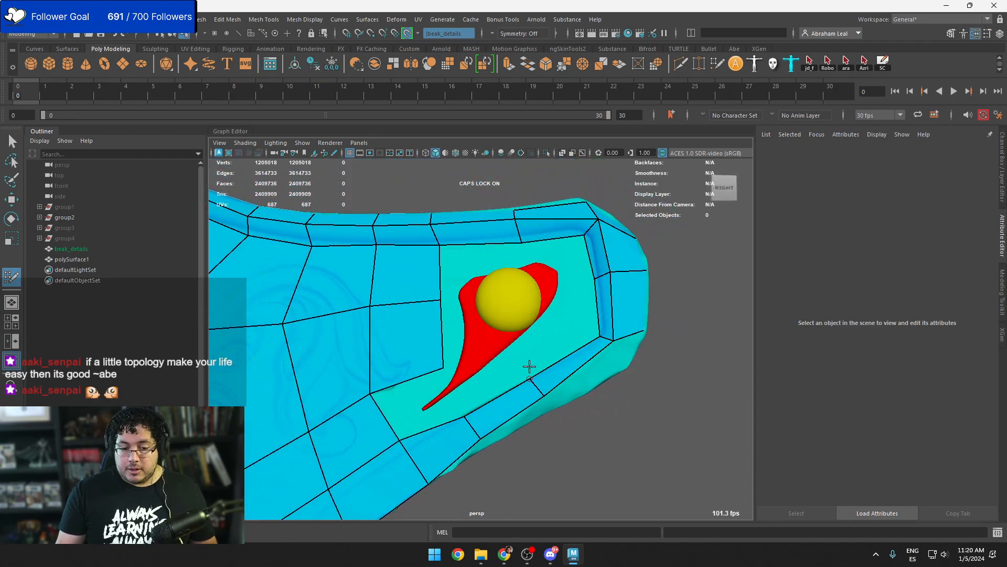
Add three quads between the rim's inner groove and the outer end of the red eyelet plate
{"action": "mouse_move", "coordinate": [530, 366]}
{"action": "left_mouse_down", "text": "alt"}
{"action": "mouse_move", "coordinate": [551, 392]}
{"action": "mouse_move", "coordinate": [519, 359]}
{"action": "mouse_move", "coordinate": [523, 348]}
{"action": "mouse_move", "coordinate": [513, 361]}
{"action": "left_mouse_up", "text": "alt"}
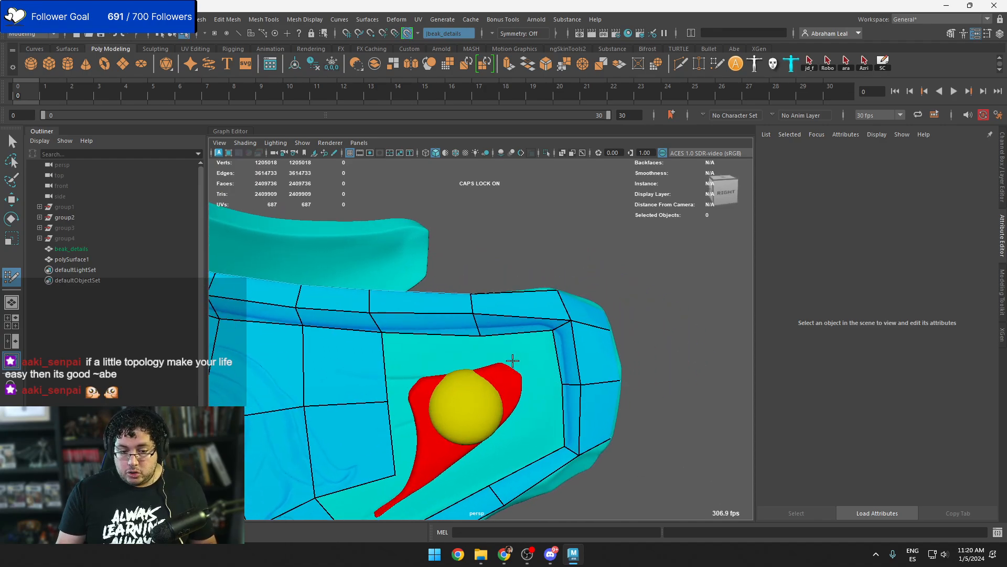
{"action": "left_click", "coordinate": [542, 353], "text": "shift"}
{"action": "mouse_move", "coordinate": [535, 399]}
{"action": "left_mouse_down", "text": "alt"}
{"action": "mouse_move", "coordinate": [497, 359]}
{"action": "mouse_move", "coordinate": [451, 344]}
{"action": "left_mouse_up", "text": "alt"}
{"action": "left_click", "coordinate": [504, 385], "text": "shift"}
{"action": "left_click", "coordinate": [469, 305], "text": "shift"}
{"action": "mouse_move", "coordinate": [470, 305]}
{"action": "left_mouse_down", "text": "alt"}
{"action": "mouse_move", "coordinate": [434, 346]}
{"action": "mouse_move", "coordinate": [457, 343]}
{"action": "mouse_move", "coordinate": [436, 355]}
{"action": "left_mouse_up", "text": "alt"}
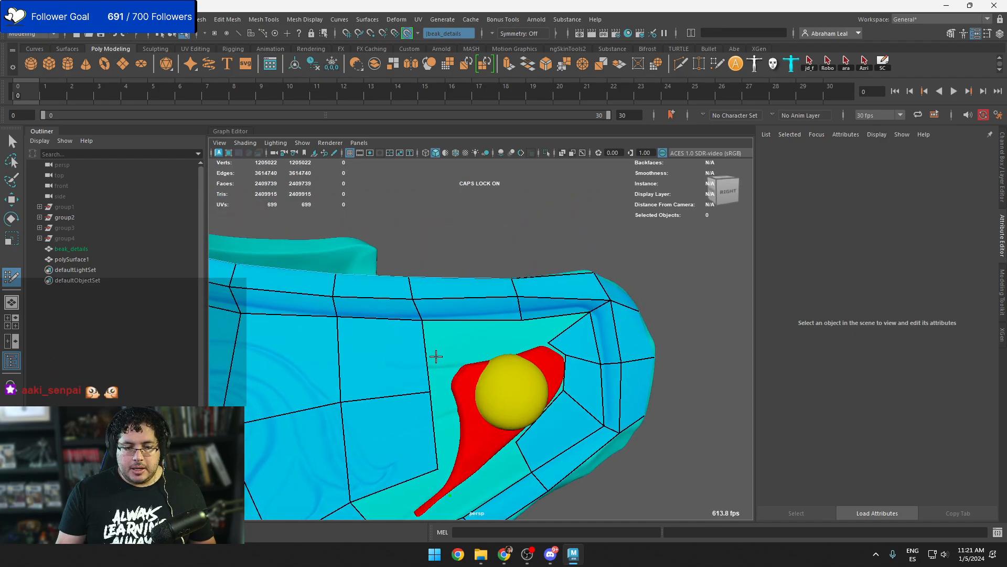
Fill two quads above the eyelet plate and shift the side strip's corner vertex to the plate's upper corner
{"action": "left_click", "coordinate": [460, 339], "text": "shift"}
{"action": "left_click_drag", "start_coordinate": [430, 392], "coordinate": [441, 367]}
{"action": "left_click", "coordinate": [534, 329], "text": "shift"}
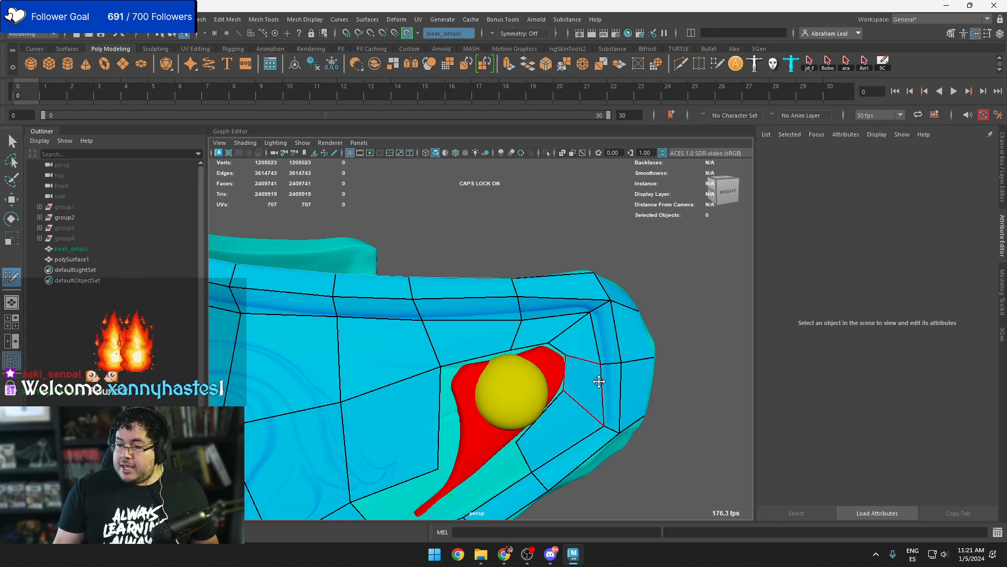
Start a strip on the beak's inner surface with two quads from the center line below the rim
{"action": "mouse_move", "coordinate": [512, 382]}
{"action": "left_mouse_down", "text": "alt"}
{"action": "mouse_move", "coordinate": [464, 336]}
{"action": "mouse_move", "coordinate": [573, 407]}
{"action": "mouse_move", "coordinate": [486, 395]}
{"action": "mouse_move", "coordinate": [431, 294]}
{"action": "mouse_move", "coordinate": [414, 292]}
{"action": "mouse_move", "coordinate": [436, 288]}
{"action": "left_mouse_up", "text": "alt"}
{"action": "left_click", "coordinate": [434, 289]}
{"action": "left_click", "coordinate": [405, 289]}
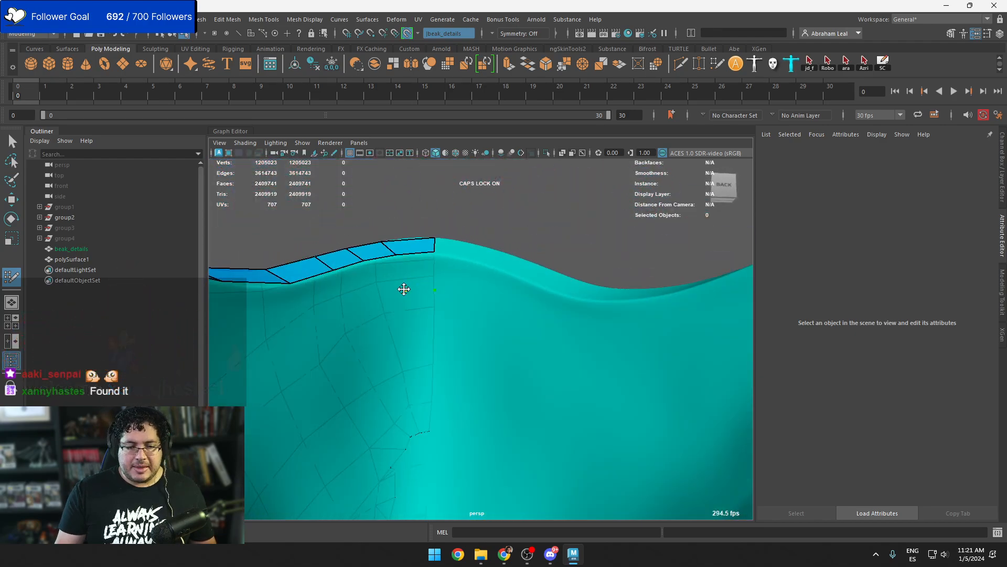
{"action": "left_click", "coordinate": [417, 274], "text": "shift"}
{"action": "left_click", "coordinate": [373, 293]}
{"action": "left_click", "coordinate": [383, 277], "text": "shift"}
{"action": "left_click_drag", "start_coordinate": [372, 288], "coordinate": [344, 313], "text": "alt"}
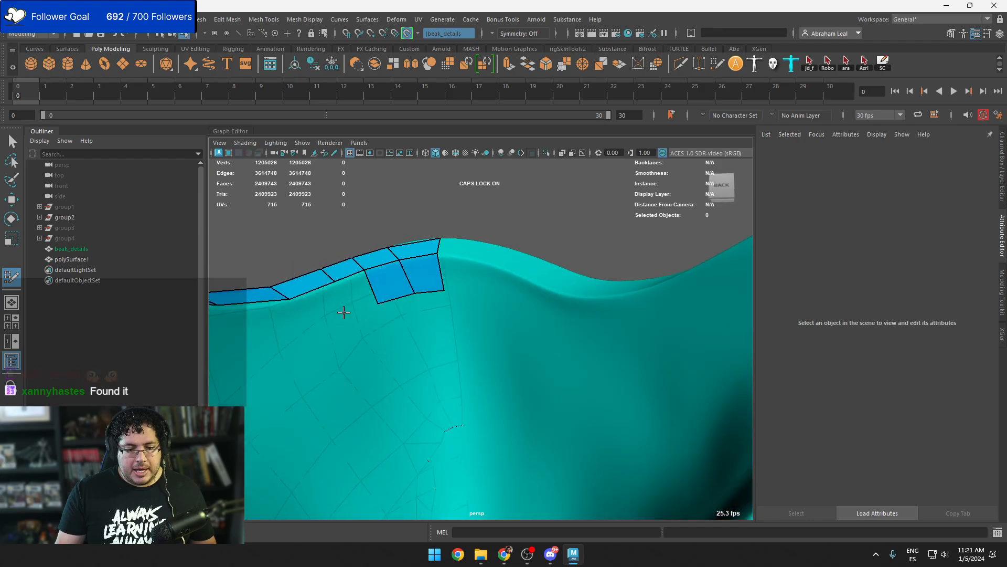
Continue the inner strip below the rim with four more quads away from the center line
{"action": "middle_click_drag", "start_coordinate": [344, 313], "coordinate": [393, 294], "text": "alt"}
{"action": "left_click", "coordinate": [376, 297]}
{"action": "left_click", "coordinate": [393, 276], "text": "shift"}
{"action": "left_click", "coordinate": [393, 294]}
{"action": "left_click", "coordinate": [410, 274], "text": "shift"}
{"action": "left_click_drag", "start_coordinate": [391, 290], "coordinate": [335, 312], "text": "alt"}
{"action": "middle_click_drag", "start_coordinate": [336, 311], "coordinate": [419, 317], "text": "alt"}
{"action": "left_click", "coordinate": [394, 308]}
{"action": "left_click", "coordinate": [412, 290], "text": "shift"}
{"action": "left_click", "coordinate": [386, 320]}
{"action": "left_click", "coordinate": [410, 302], "text": "shift"}
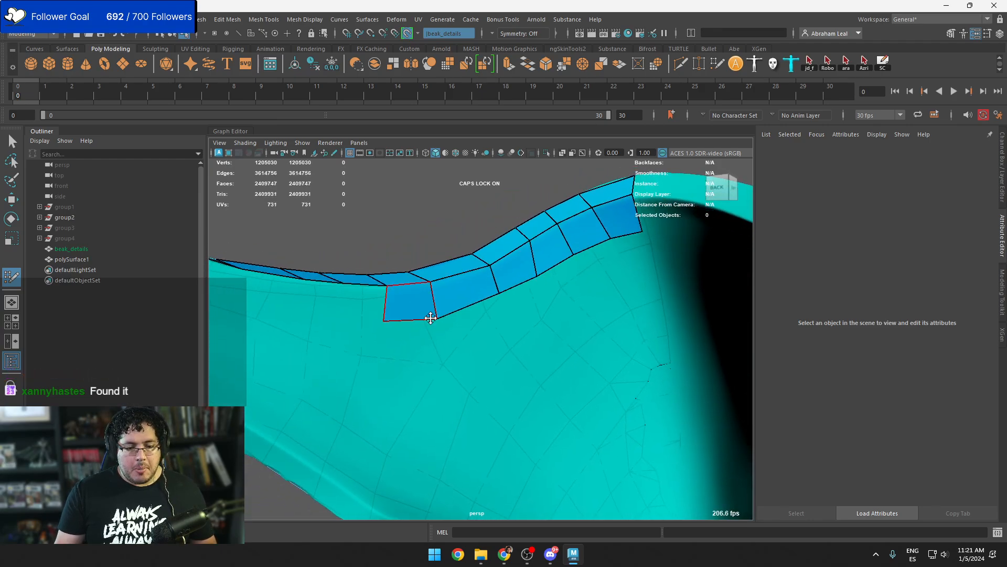
Extend the inner strip with three more quads toward the rim's outer end
{"action": "scroll", "coordinate": [504, 331], "scroll_direction": "down", "scroll_amount": 5}
{"action": "left_click_drag", "start_coordinate": [536, 334], "coordinate": [575, 337], "text": "alt"}
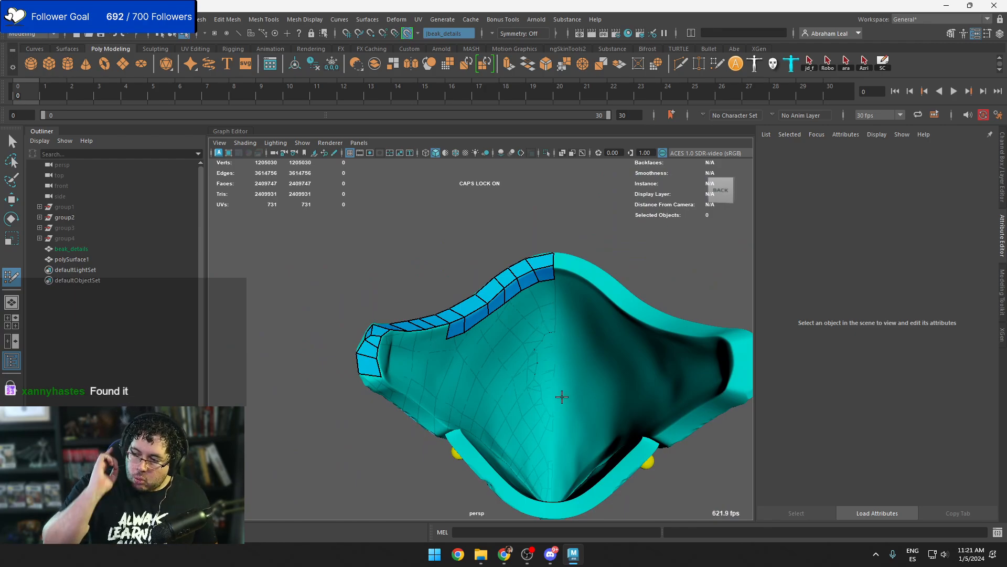
{"action": "left_click_drag", "start_coordinate": [624, 426], "coordinate": [409, 371], "text": "alt"}
{"action": "scroll", "coordinate": [426, 371], "scroll_direction": "up", "scroll_amount": 3}
{"action": "middle_click_drag", "start_coordinate": [426, 371], "coordinate": [445, 377], "text": "alt"}
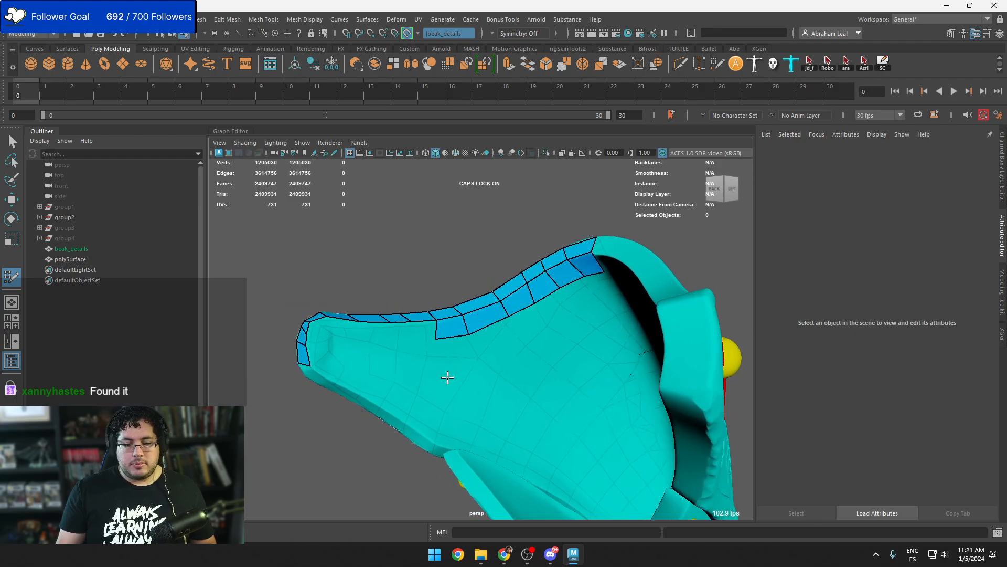
{"action": "scroll", "coordinate": [446, 377], "scroll_direction": "up", "scroll_amount": 5}
{"action": "left_click", "coordinate": [409, 338]}
{"action": "left_click", "coordinate": [423, 328], "text": "shift"}
{"action": "left_click", "coordinate": [380, 329], "text": "shift"}
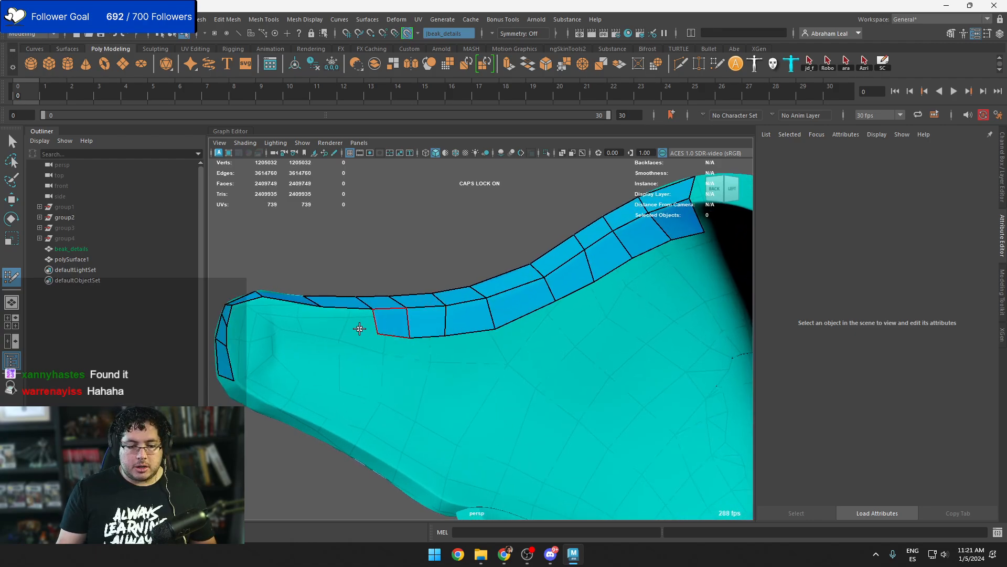
{"action": "left_click", "coordinate": [311, 327]}
{"action": "left_click", "coordinate": [340, 325], "text": "shift"}
Add one more quad to the inner strip just before the rim's end corner
{"action": "middle_click_drag", "start_coordinate": [358, 327], "coordinate": [441, 338], "text": "alt"}
{"action": "left_click_drag", "start_coordinate": [408, 342], "coordinate": [376, 344], "text": "alt"}
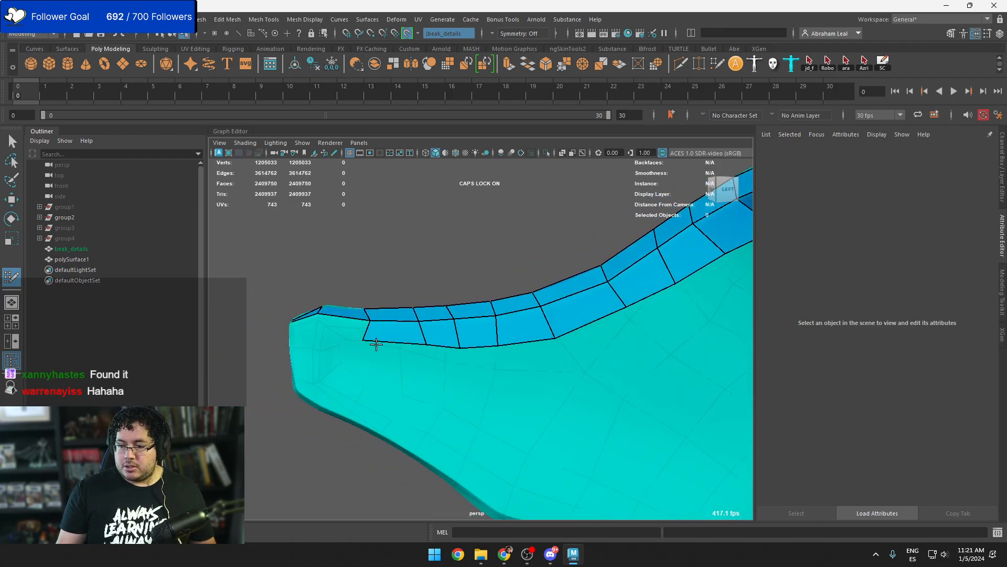
{"action": "scroll", "coordinate": [377, 344], "scroll_direction": "up", "scroll_amount": 2}
{"action": "middle_click_drag", "start_coordinate": [398, 343], "coordinate": [517, 348], "text": "alt"}
{"action": "mouse_move", "coordinate": [526, 364]}
{"action": "left_mouse_down", "text": "alt"}
{"action": "mouse_move", "coordinate": [499, 371]}
{"action": "mouse_move", "coordinate": [511, 370]}
{"action": "left_mouse_up", "text": "alt"}
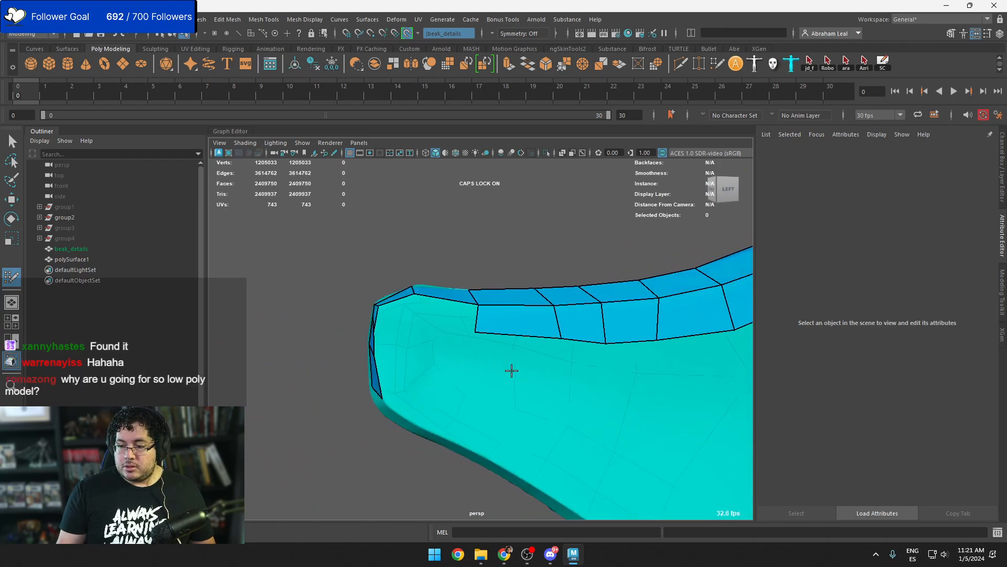
{"action": "left_click", "coordinate": [416, 323]}
{"action": "left_click", "coordinate": [442, 316], "text": "shift"}
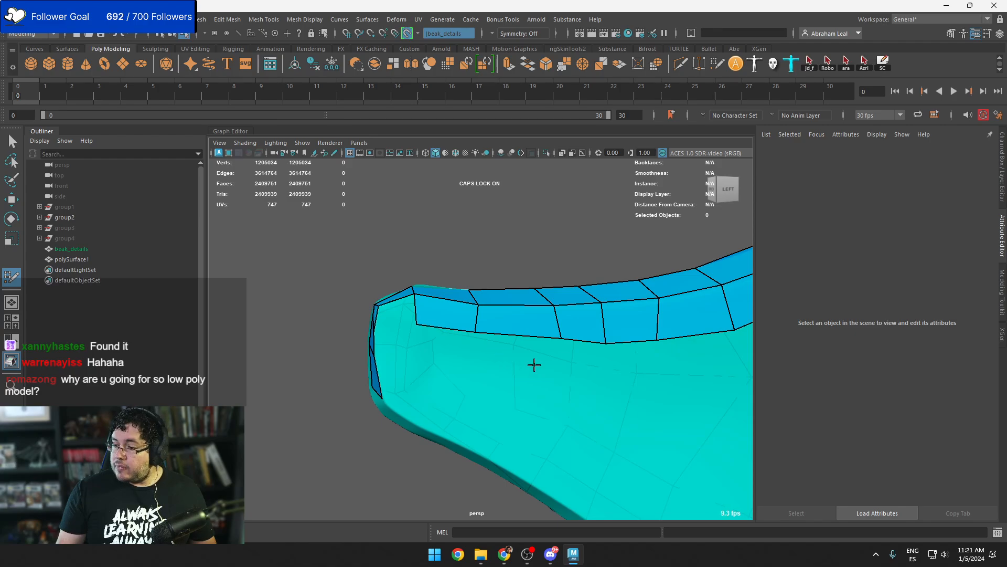
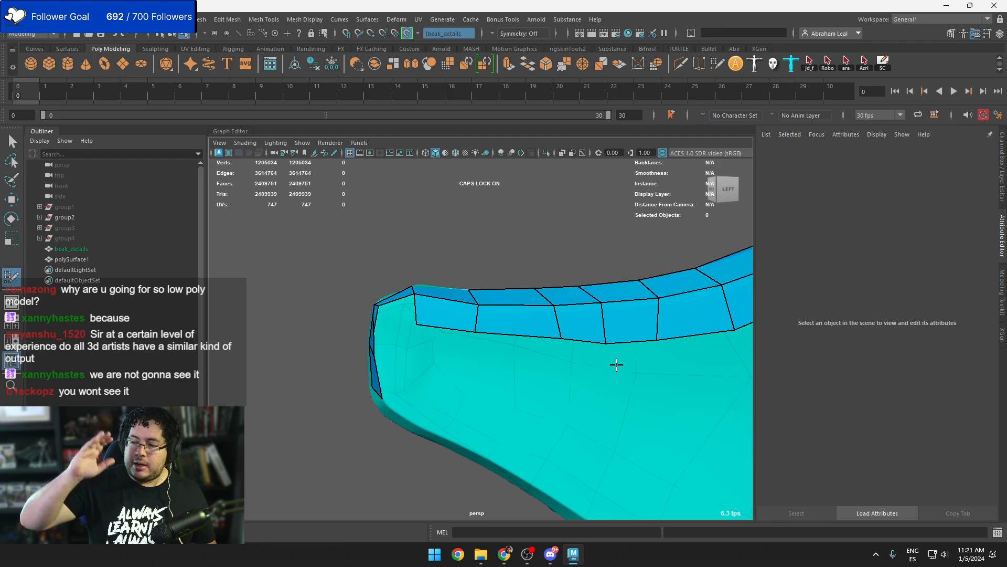
Close the inner strip's end corner with a quad and add two quads down the outer end
{"action": "left_click_drag", "start_coordinate": [622, 364], "coordinate": [428, 318], "text": "alt"}
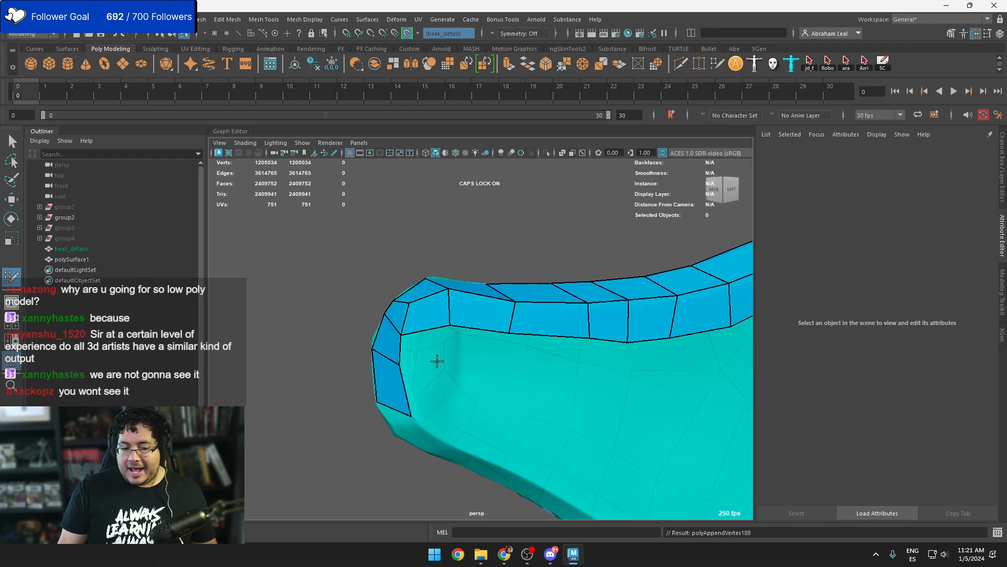
{"action": "left_click_drag", "start_coordinate": [437, 361], "coordinate": [432, 352], "text": "alt"}
{"action": "left_click", "coordinate": [430, 337]}
{"action": "left_click", "coordinate": [414, 322], "text": "shift"}
{"action": "left_click", "coordinate": [409, 368], "text": "shift"}
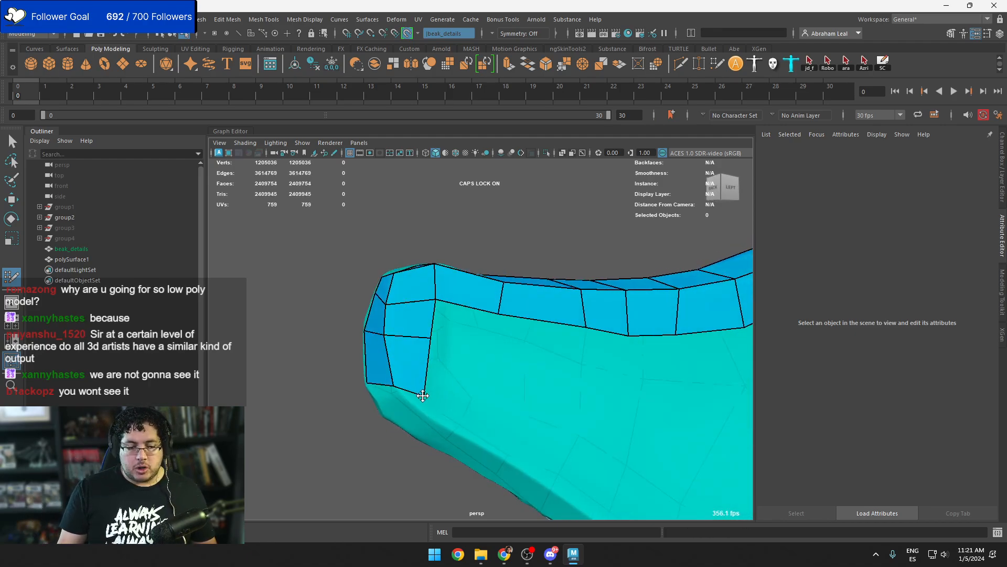
Extend the inner end strip along the lower edge and delete the extra quad beneath the top strip
{"action": "left_click", "coordinate": [500, 390]}
{"action": "left_click", "coordinate": [464, 403], "text": "shift"}
{"action": "mouse_move", "coordinate": [432, 339]}
{"action": "left_mouse_down"}
{"action": "mouse_move", "coordinate": [428, 365]}
{"action": "mouse_move", "coordinate": [495, 373]}
{"action": "left_mouse_up"}
{"action": "left_click", "coordinate": [479, 360], "text": "shift"}
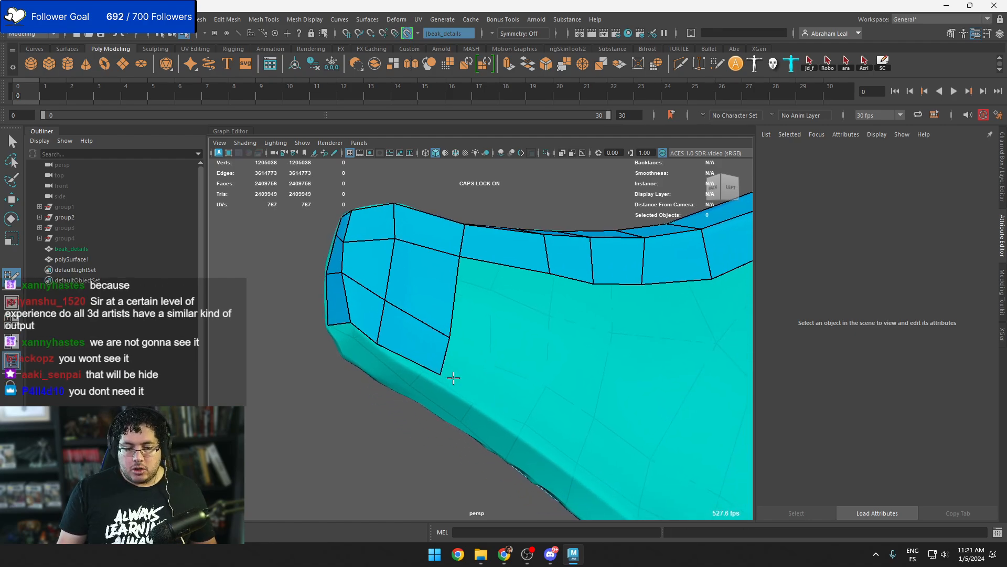
{"action": "left_click", "coordinate": [433, 286], "text": "ctrl+shift"}
Fill two faces along the lower edge of the eyelet plate down to its pointed tip
{"action": "mouse_move", "coordinate": [430, 337]}
{"action": "left_mouse_down", "text": "alt"}
{"action": "mouse_move", "coordinate": [510, 335]}
{"action": "mouse_move", "coordinate": [618, 362]}
{"action": "left_mouse_up", "text": "alt"}
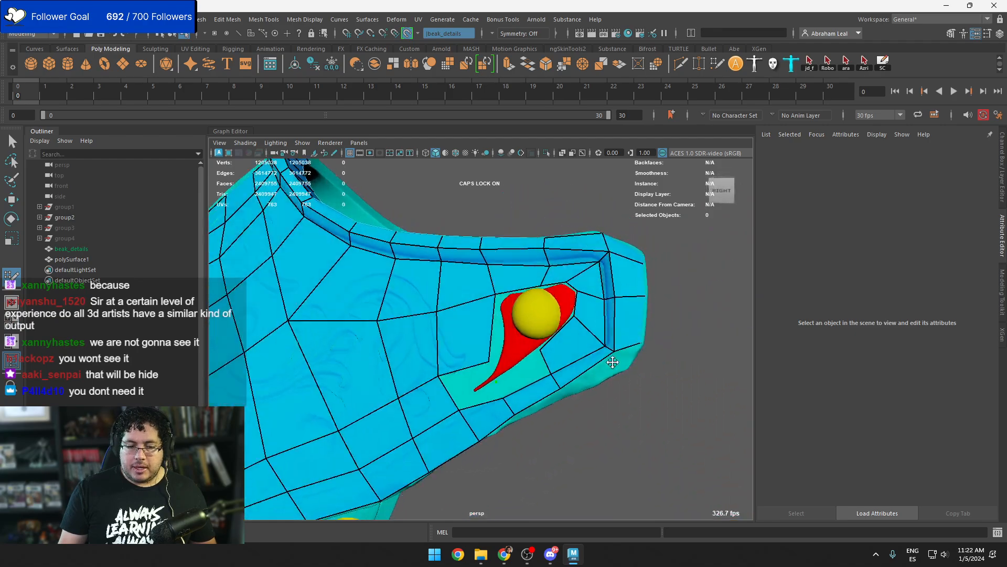
{"action": "middle_click_drag", "start_coordinate": [618, 415], "coordinate": [593, 364], "text": "alt"}
{"action": "left_click_drag", "start_coordinate": [593, 365], "coordinate": [509, 366], "text": "alt"}
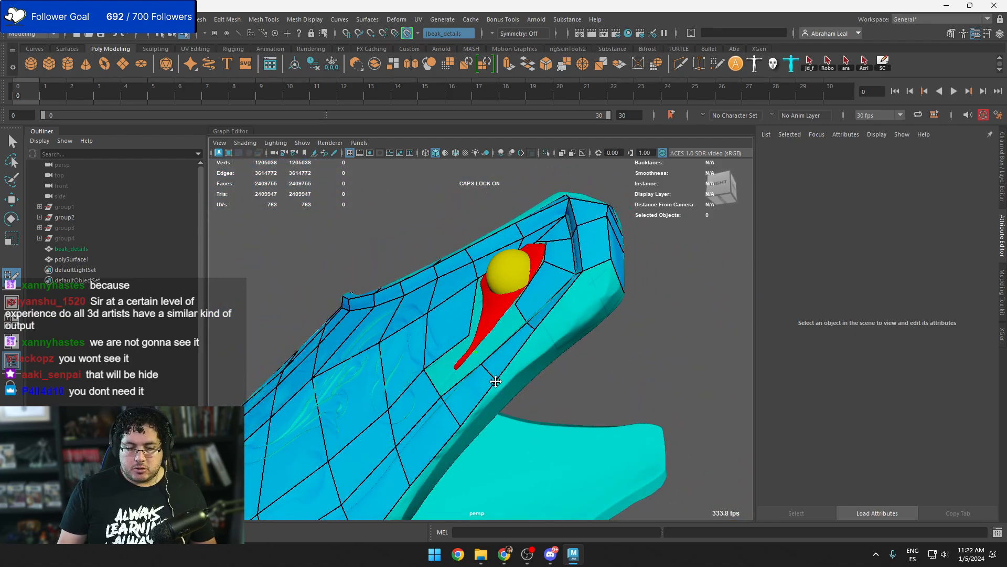
{"action": "left_click_drag", "start_coordinate": [539, 333], "coordinate": [467, 339], "text": "alt"}
{"action": "left_click", "coordinate": [489, 333], "text": "shift"}
{"action": "scroll", "coordinate": [483, 341], "scroll_direction": "up", "scroll_amount": 2}
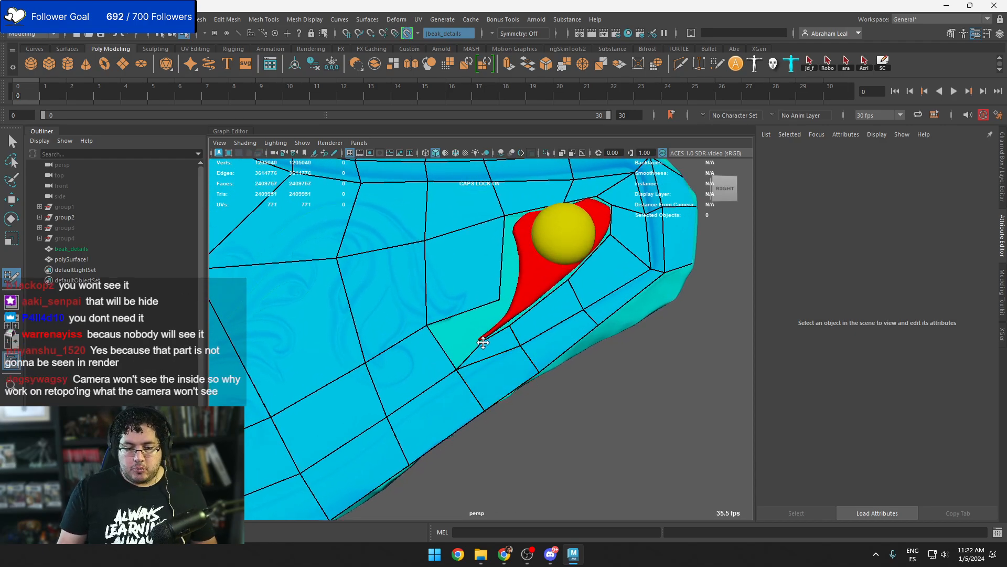
{"action": "scroll", "coordinate": [485, 343], "scroll_direction": "down", "scroll_amount": 2}
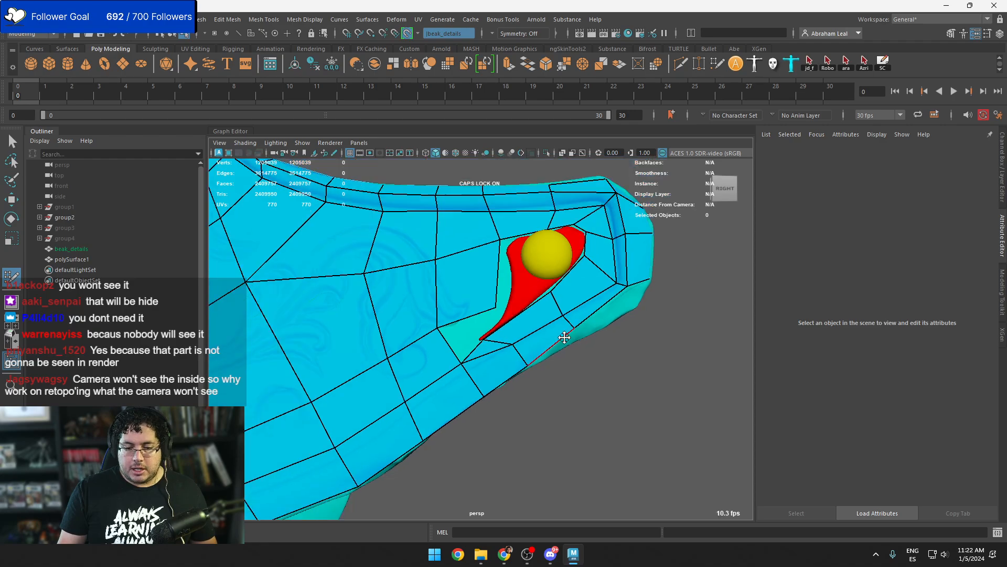
Examine the overall topology flow of the beak's retopologized side
{"action": "middle_click_drag", "start_coordinate": [490, 364], "coordinate": [566, 328], "text": "alt"}
{"action": "scroll", "coordinate": [567, 328], "scroll_direction": "down", "scroll_amount": 4}
{"action": "left_click_drag", "start_coordinate": [440, 342], "coordinate": [466, 347], "text": "alt"}
{"action": "scroll", "coordinate": [467, 347], "scroll_direction": "down", "scroll_amount": 1}
{"action": "middle_click_drag", "start_coordinate": [466, 347], "coordinate": [562, 326], "text": "alt"}
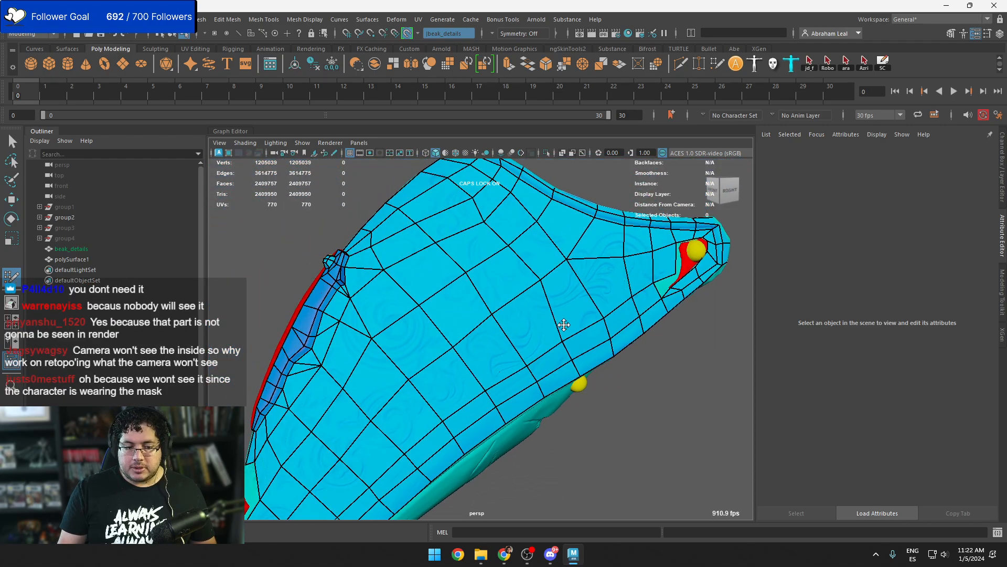
{"action": "left_click_drag", "start_coordinate": [562, 326], "coordinate": [531, 349], "text": "alt"}
{"action": "scroll", "coordinate": [502, 292], "scroll_direction": "down", "scroll_amount": 3}
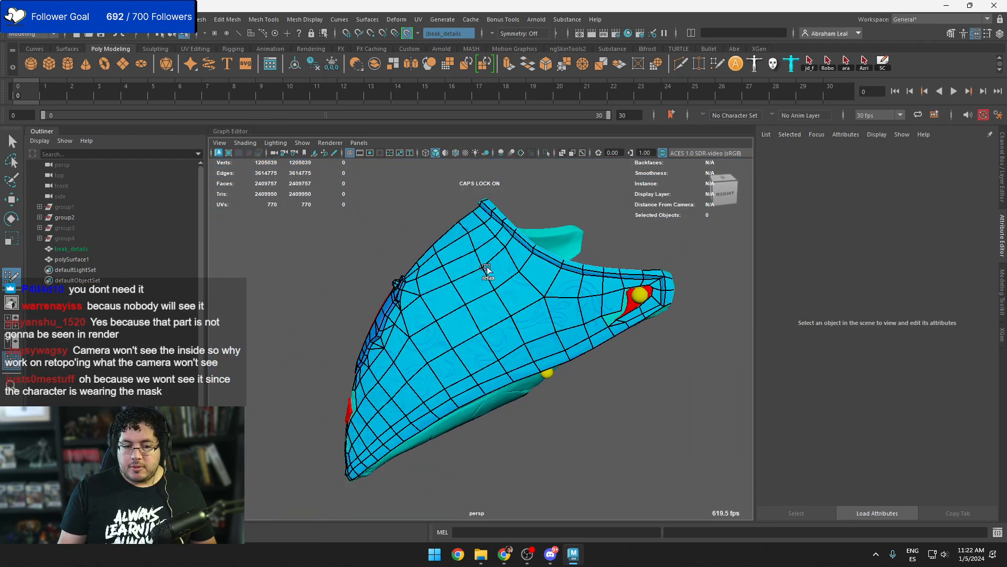
{"action": "scroll", "coordinate": [558, 283], "scroll_direction": "up", "scroll_amount": 5}
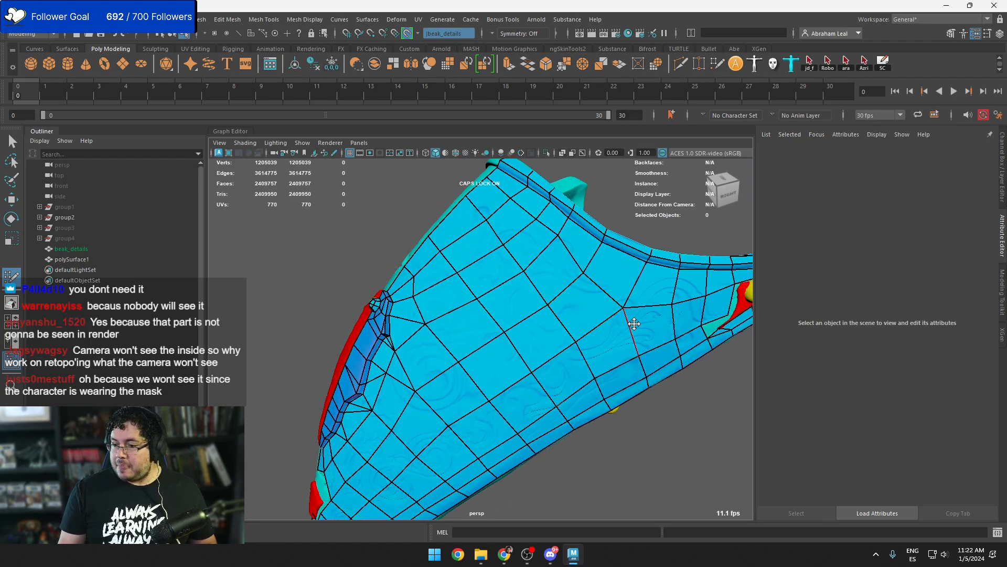
{"action": "scroll", "coordinate": [634, 324], "scroll_direction": "down", "scroll_amount": 6}
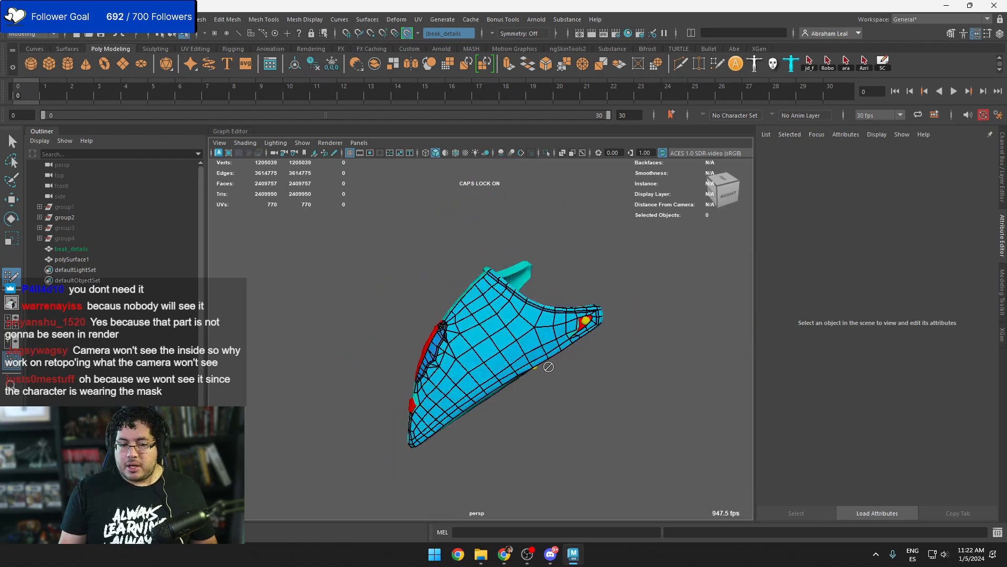
{"action": "scroll", "coordinate": [559, 323], "scroll_direction": "up", "scroll_amount": 6}
{"action": "scroll", "coordinate": [559, 323], "scroll_direction": "down", "scroll_amount": 5}
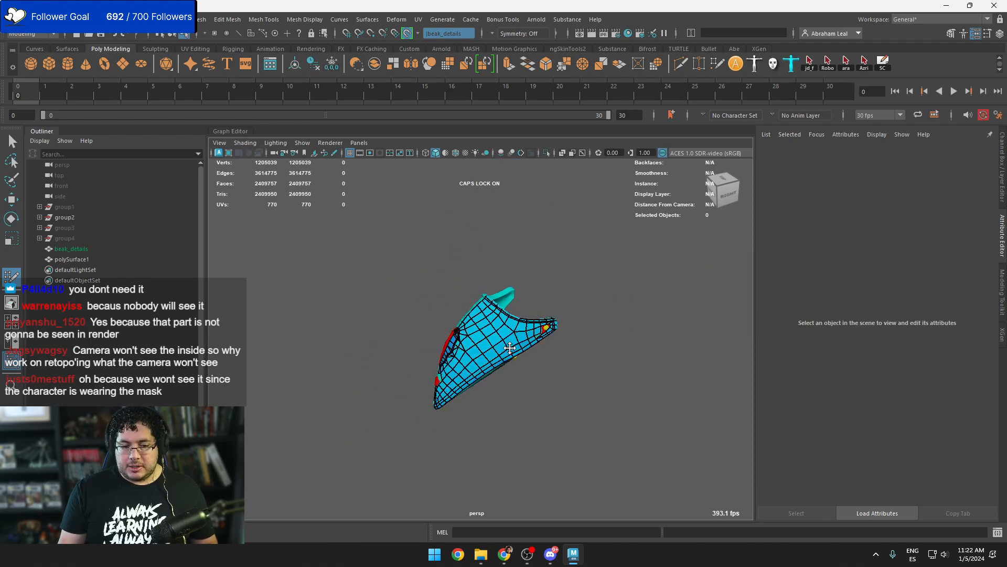
Show group1 to view the beak against the full character, and hide it again
{"action": "left_click", "coordinate": [69, 206]}
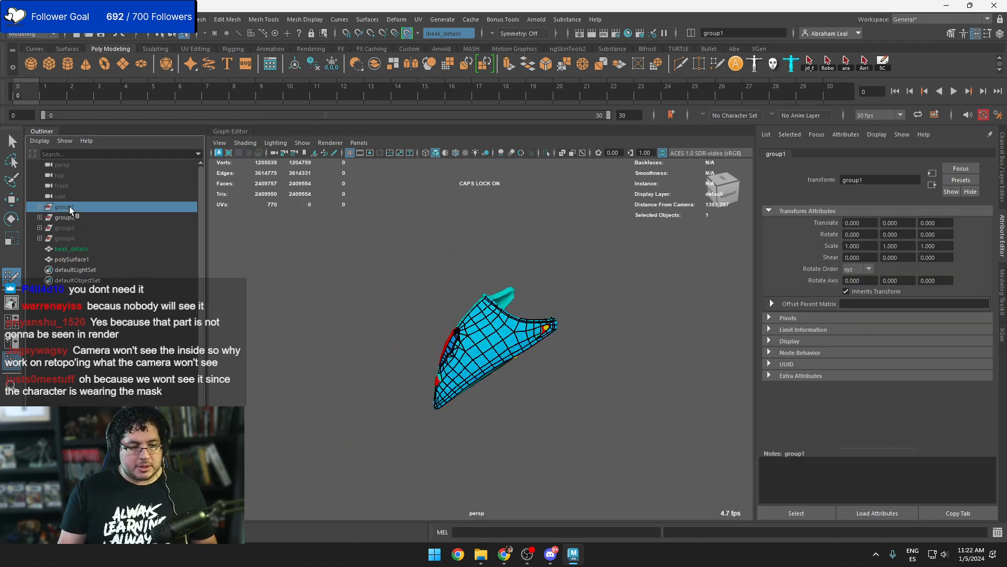
{"action": "key", "text": "h"}
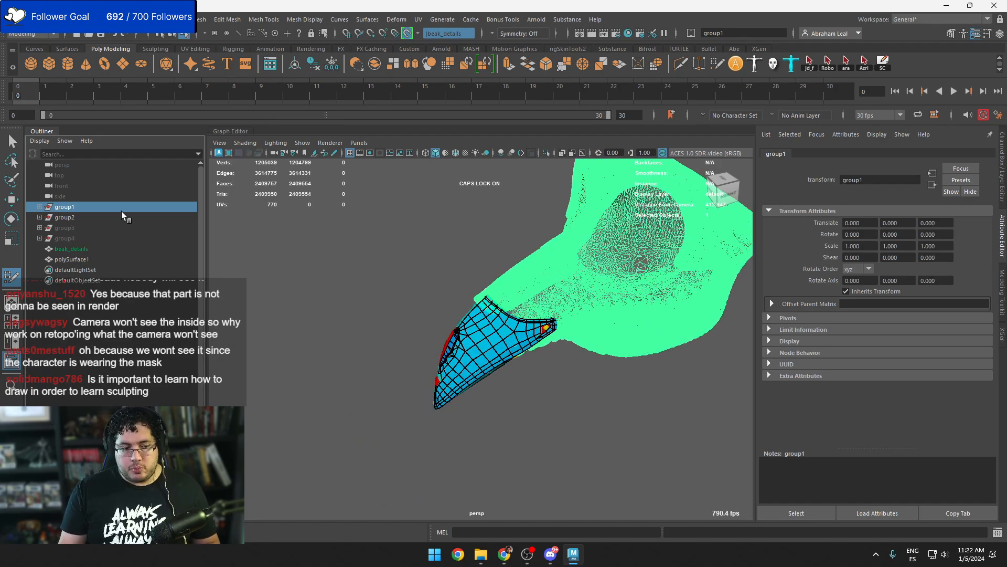
{"action": "key", "text": "h"}
Add three quads along the border's thickness on the underside below the eyelet plate
{"action": "scroll", "coordinate": [524, 299], "scroll_direction": "up", "scroll_amount": 6}
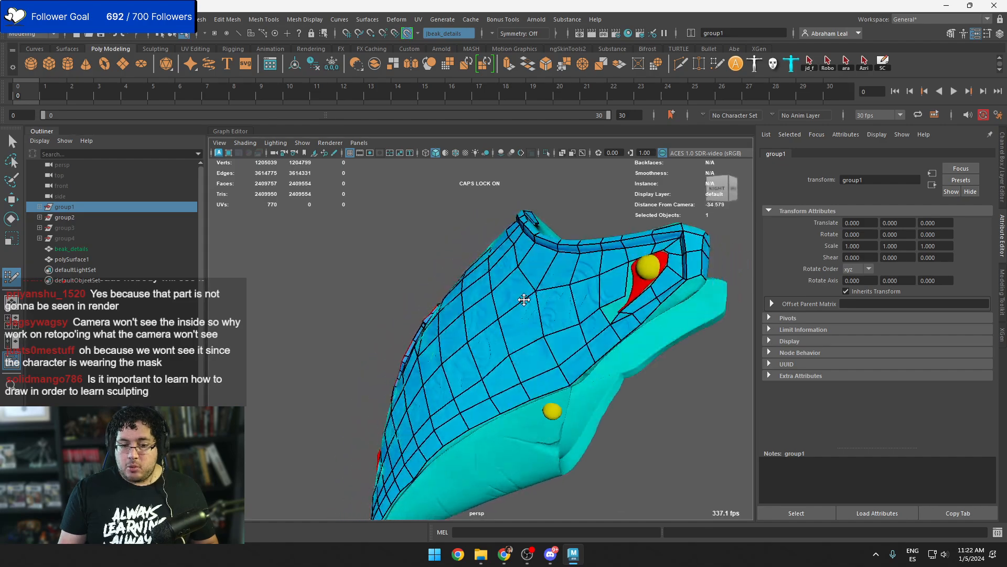
{"action": "left_click_drag", "start_coordinate": [524, 299], "coordinate": [501, 373], "text": "alt"}
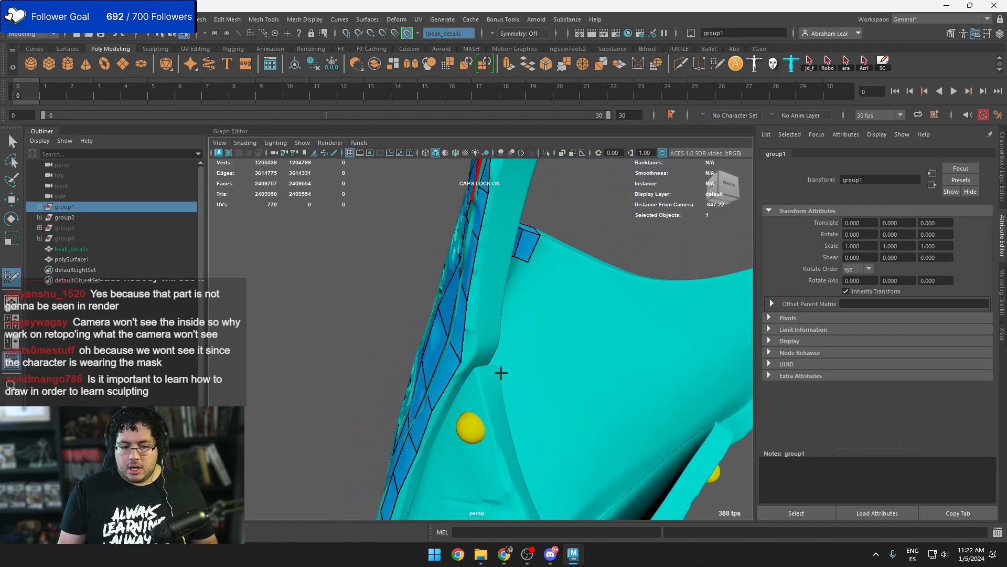
{"action": "left_click", "coordinate": [499, 305], "text": "shift"}
{"action": "middle_click_drag", "start_coordinate": [499, 308], "coordinate": [503, 349], "text": "alt"}
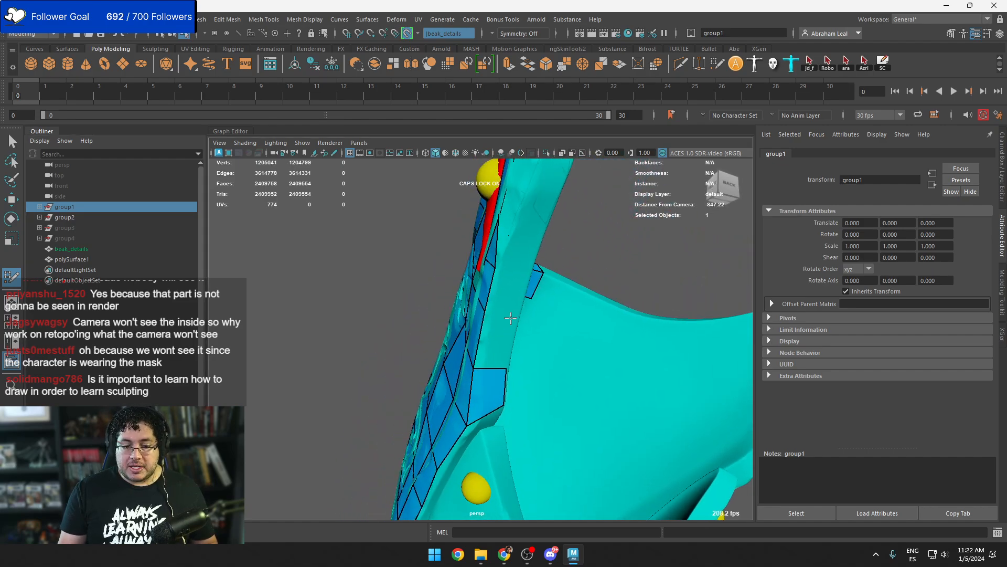
{"action": "left_click", "coordinate": [501, 333], "text": "shift"}
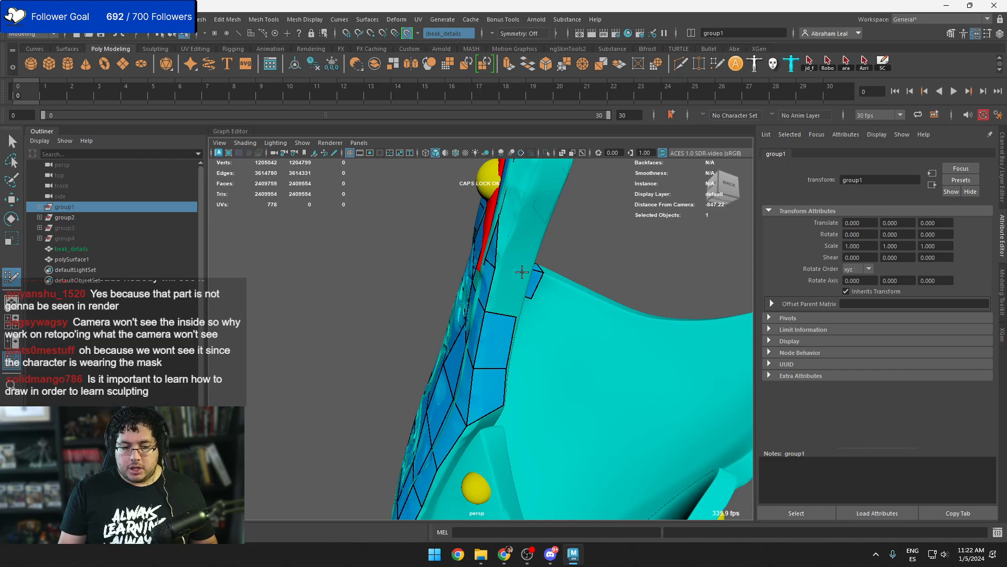
{"action": "key", "text": "ctrl+z"}
{"action": "left_click_drag", "start_coordinate": [498, 295], "coordinate": [435, 314], "text": "alt"}
{"action": "left_click", "coordinate": [455, 314], "text": "shift"}
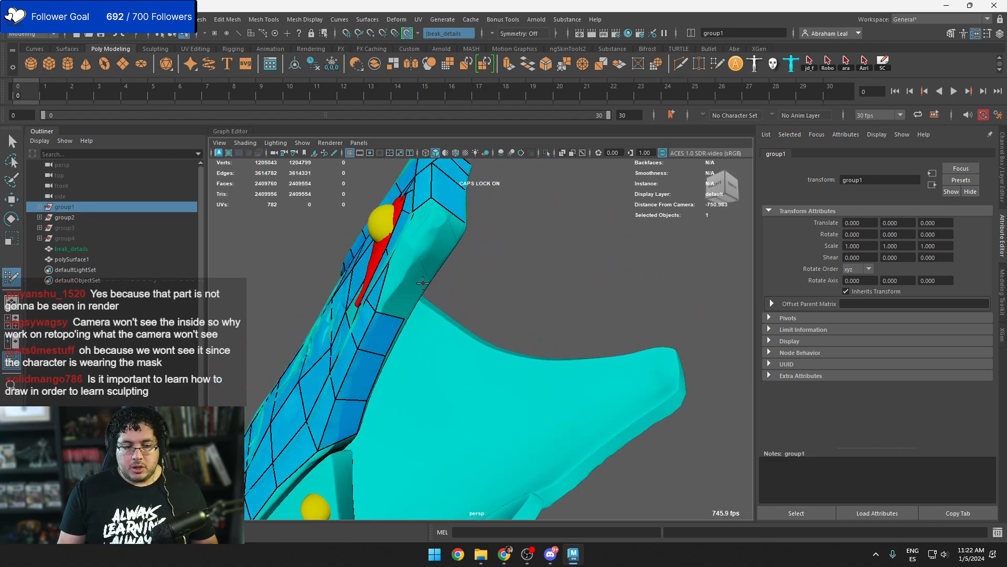
Fill the remaining thickness of the lower border with three quads up to the rim's outer end
{"action": "left_click", "coordinate": [414, 276], "text": "shift"}
{"action": "left_click_drag", "start_coordinate": [414, 276], "coordinate": [418, 283], "text": "alt"}
{"action": "left_click", "coordinate": [415, 294], "text": "shift"}
{"action": "left_click", "coordinate": [391, 350], "text": "shift"}
Fill the gap between the eyelet plate's lower strip and the border's thickness with three faces
{"action": "left_click_drag", "start_coordinate": [391, 351], "coordinate": [525, 357], "text": "alt"}
{"action": "right_click_drag", "start_coordinate": [525, 357], "coordinate": [577, 368], "text": "alt"}
{"action": "middle_click_drag", "start_coordinate": [578, 367], "coordinate": [498, 339], "text": "alt"}
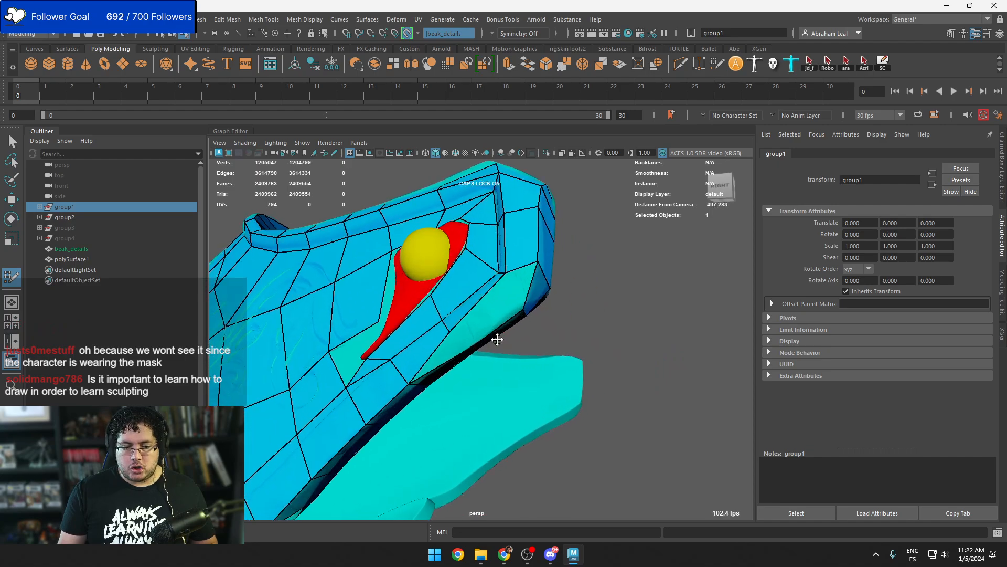
{"action": "left_click_drag", "start_coordinate": [499, 340], "coordinate": [432, 288], "text": "alt"}
{"action": "left_click", "coordinate": [447, 249], "text": "shift"}
{"action": "left_click", "coordinate": [479, 210], "text": "shift"}
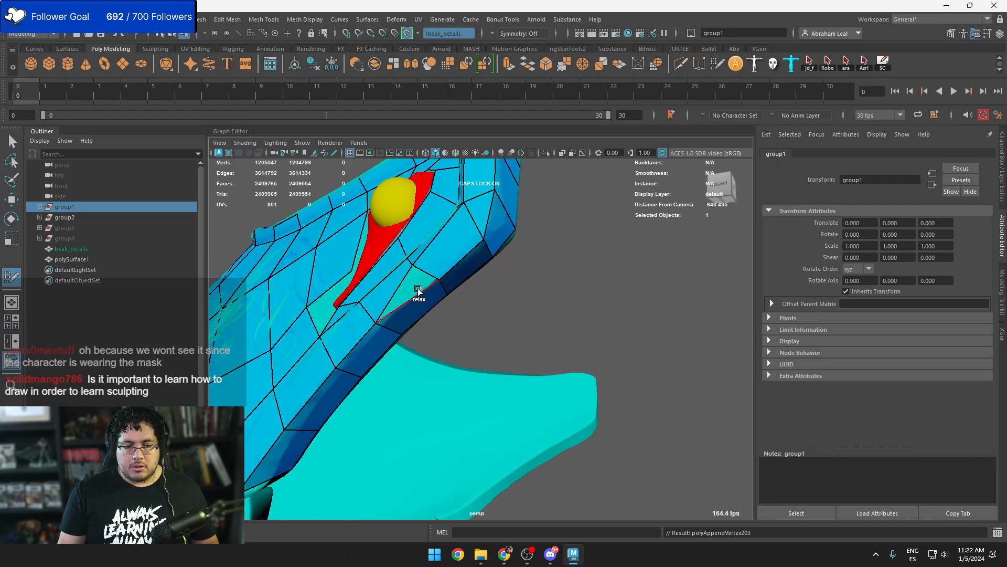
{"action": "left_click", "coordinate": [416, 290], "text": "shift"}
Examine the beak's side, underside and hollow interior for areas that still need retopology
{"action": "left_click_drag", "start_coordinate": [486, 308], "coordinate": [467, 332], "text": "alt"}
{"action": "right_click_drag", "start_coordinate": [467, 331], "coordinate": [446, 323], "text": "alt"}
{"action": "middle_click_drag", "start_coordinate": [446, 323], "coordinate": [474, 327], "text": "alt"}
{"action": "mouse_move", "coordinate": [474, 326]}
{"action": "left_mouse_down", "text": "alt"}
{"action": "mouse_move", "coordinate": [468, 337]}
{"action": "mouse_move", "coordinate": [526, 317]}
{"action": "mouse_move", "coordinate": [440, 346]}
{"action": "mouse_move", "coordinate": [465, 342]}
{"action": "left_mouse_up", "text": "alt"}
{"action": "right_click_drag", "start_coordinate": [466, 341], "coordinate": [491, 351], "text": "alt"}
{"action": "middle_click_drag", "start_coordinate": [491, 350], "coordinate": [512, 341], "text": "alt"}
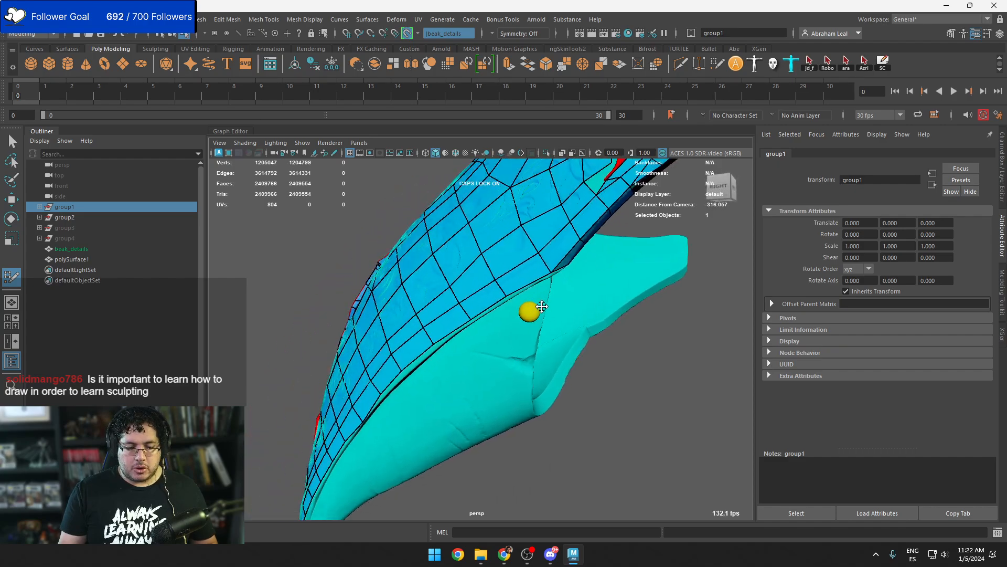
{"action": "left_click_drag", "start_coordinate": [512, 341], "coordinate": [576, 310], "text": "alt"}
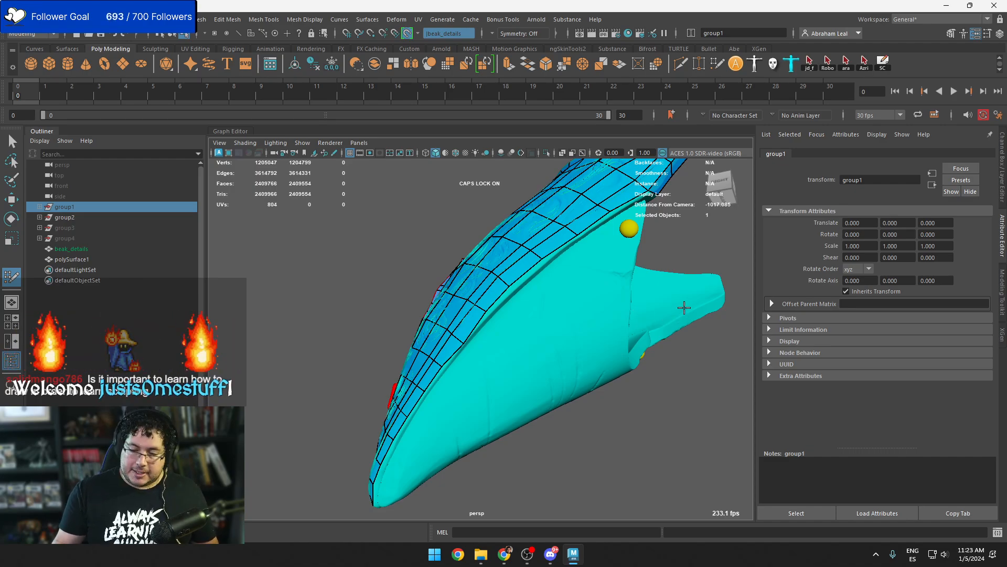
{"action": "right_click_drag", "start_coordinate": [686, 308], "coordinate": [675, 297], "text": "alt"}
{"action": "left_click_drag", "start_coordinate": [675, 297], "coordinate": [457, 299], "text": "alt"}
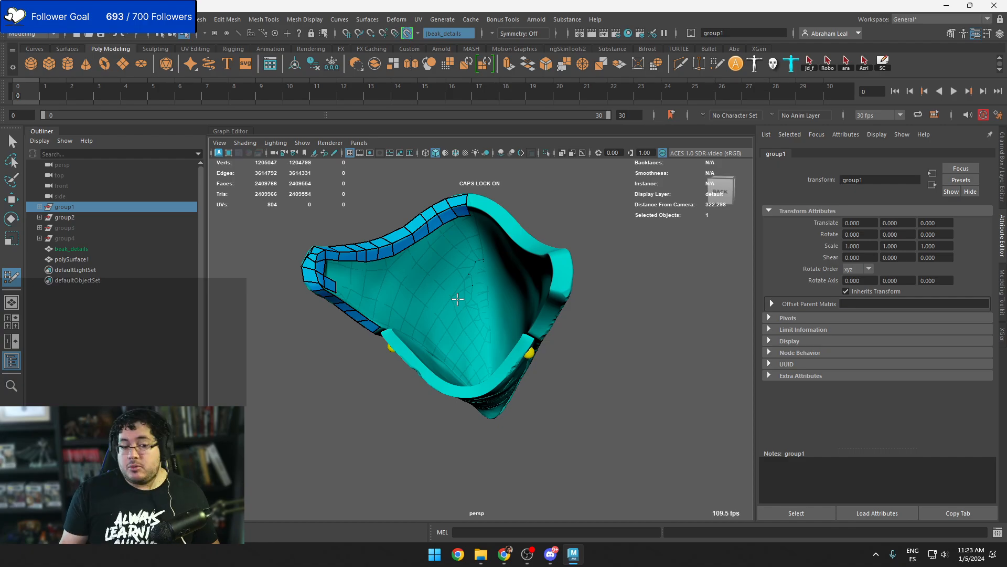
{"action": "left_click_drag", "start_coordinate": [458, 299], "coordinate": [524, 347], "text": "alt"}
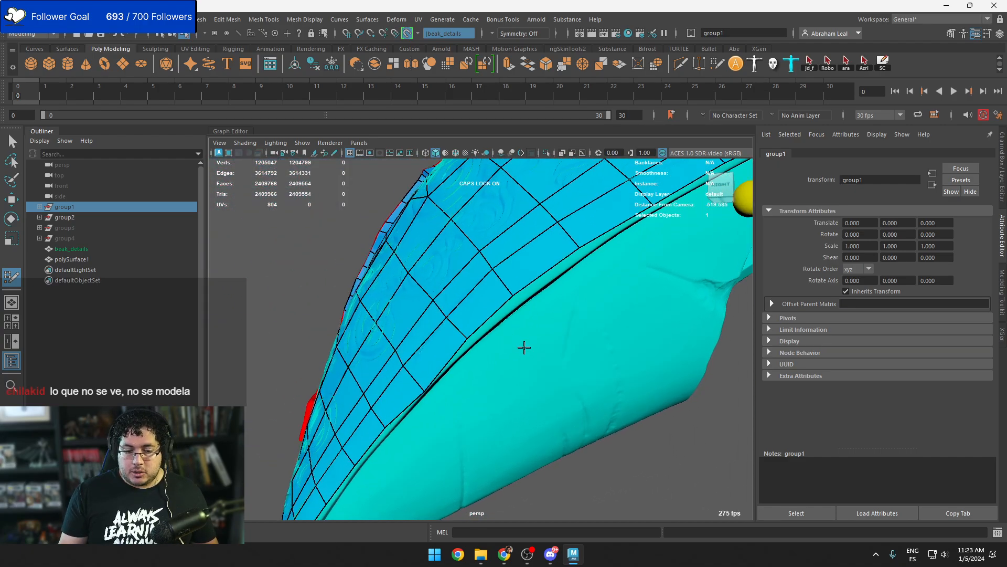
Move the vertices along the side plate's lower border down onto the seam with the lower beak
{"action": "left_click_drag", "start_coordinate": [510, 292], "coordinate": [517, 300]}
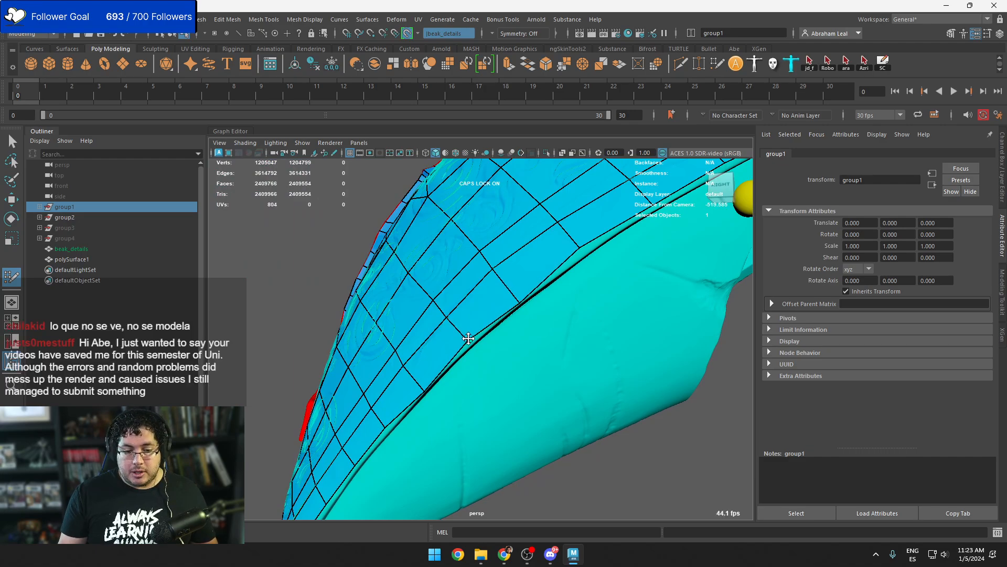
{"action": "left_click_drag", "start_coordinate": [469, 338], "coordinate": [471, 342]}
{"action": "left_click_drag", "start_coordinate": [578, 245], "coordinate": [499, 366]}
{"action": "scroll", "coordinate": [499, 367], "scroll_direction": "up", "scroll_amount": 2}
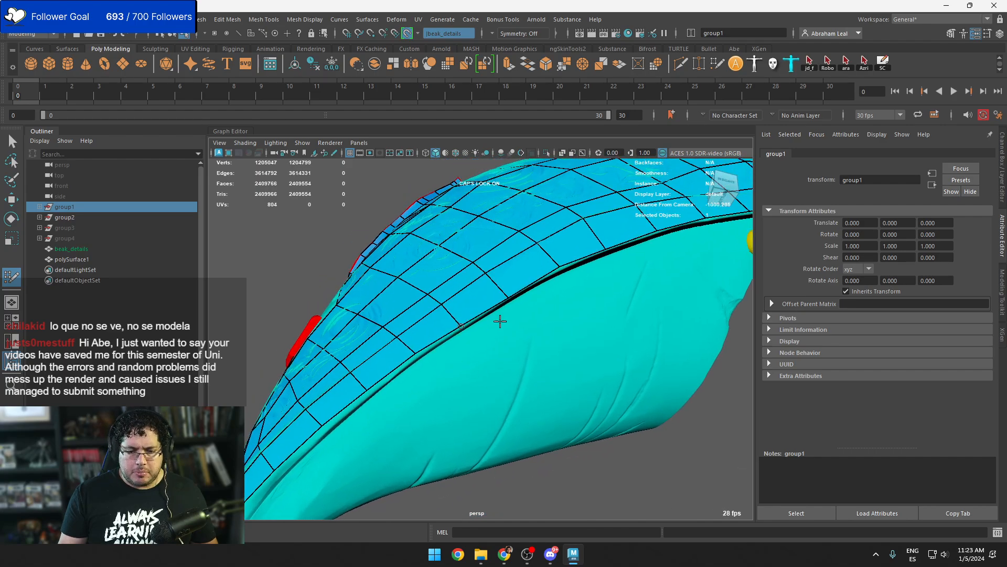
{"action": "scroll", "coordinate": [500, 322], "scroll_direction": "up", "scroll_amount": 2}
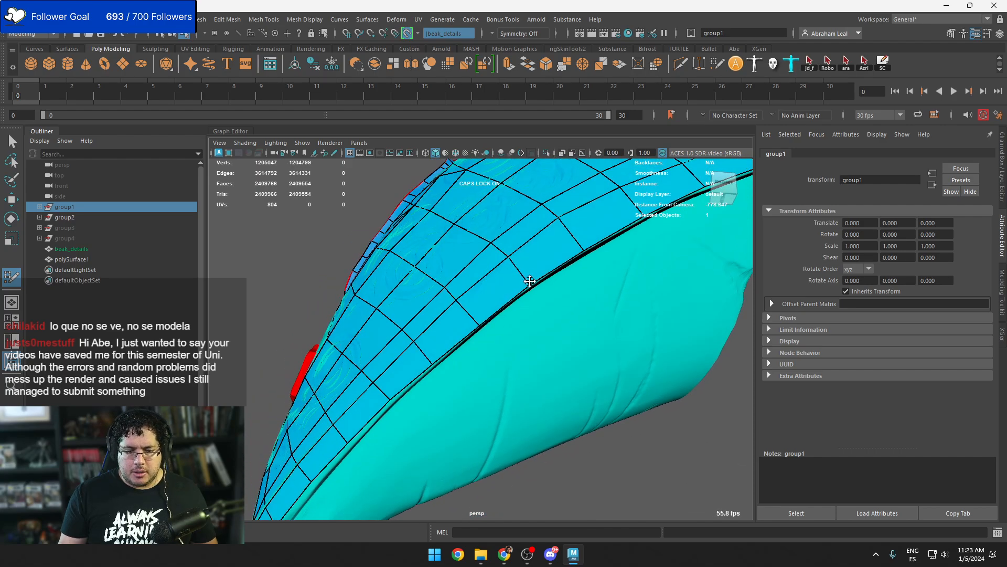
Add two quads on the thickness beneath the side plate's lower border, midway along the beak
{"action": "left_click_drag", "start_coordinate": [529, 282], "coordinate": [495, 301], "text": "alt"}
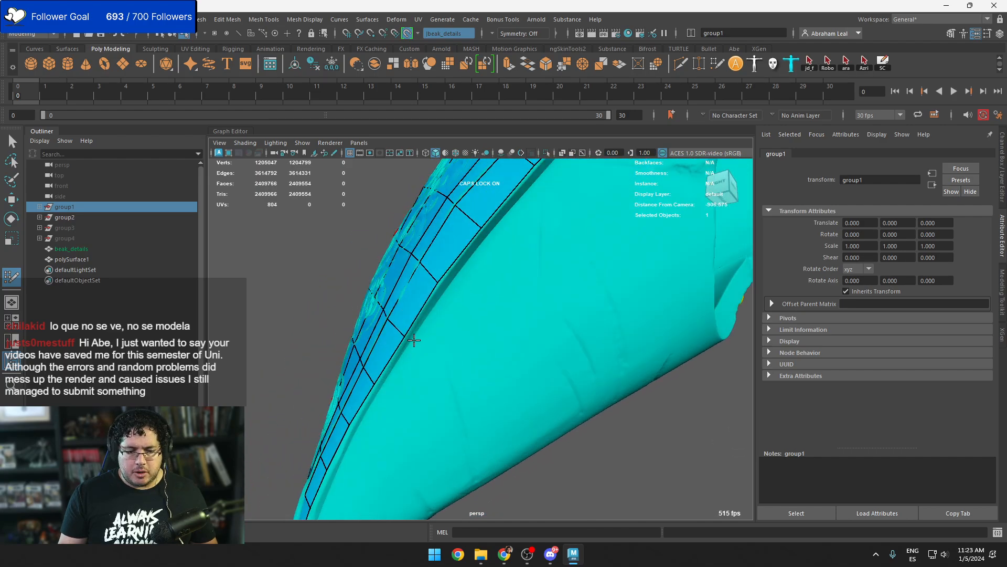
{"action": "left_click_drag", "start_coordinate": [492, 236], "coordinate": [460, 295], "text": "alt"}
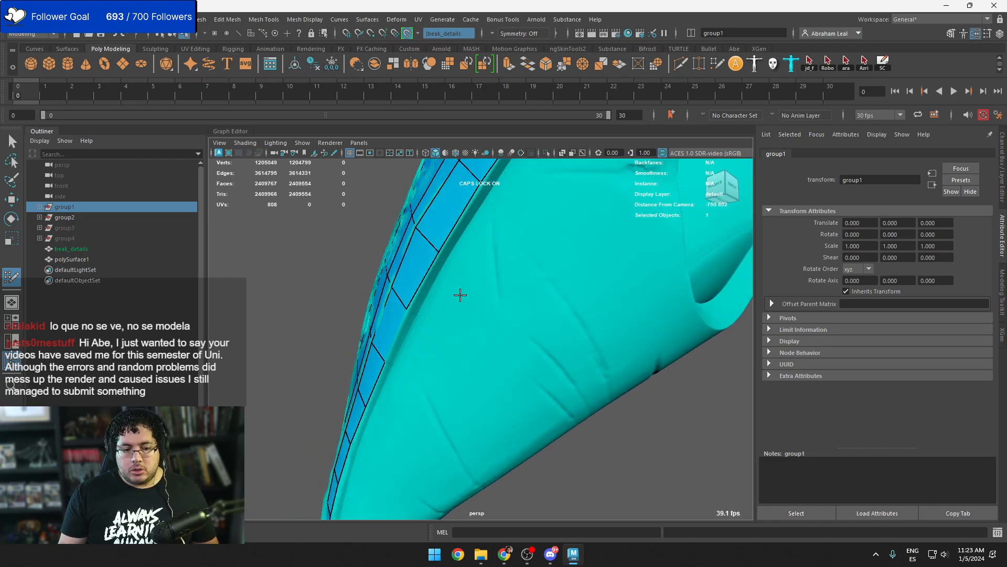
{"action": "left_click_drag", "start_coordinate": [408, 346], "coordinate": [446, 368], "text": "alt"}
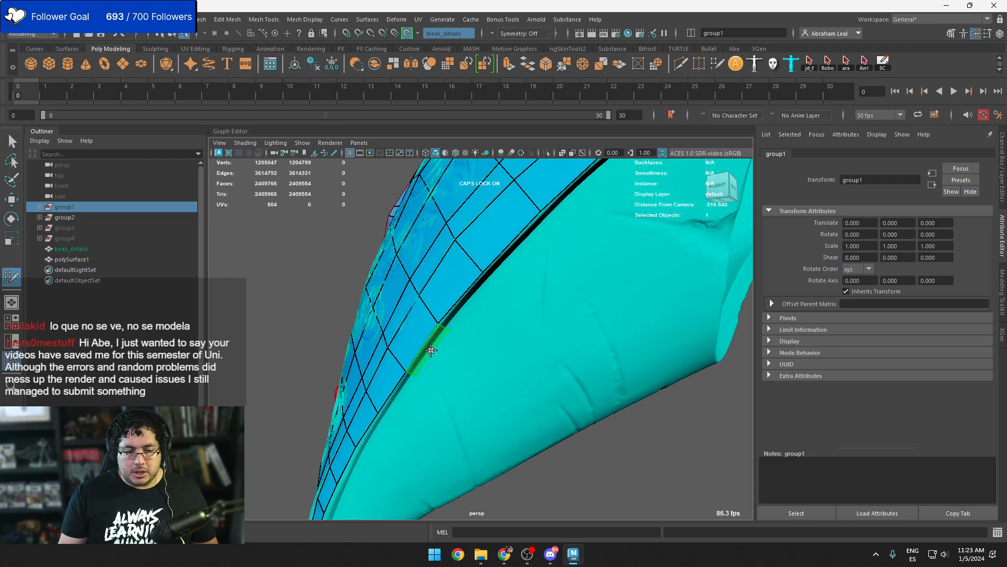
{"action": "left_click", "coordinate": [429, 350], "text": "shift"}
{"action": "left_click", "coordinate": [491, 281]}
{"action": "left_click_drag", "start_coordinate": [523, 281], "coordinate": [430, 359], "text": "alt"}
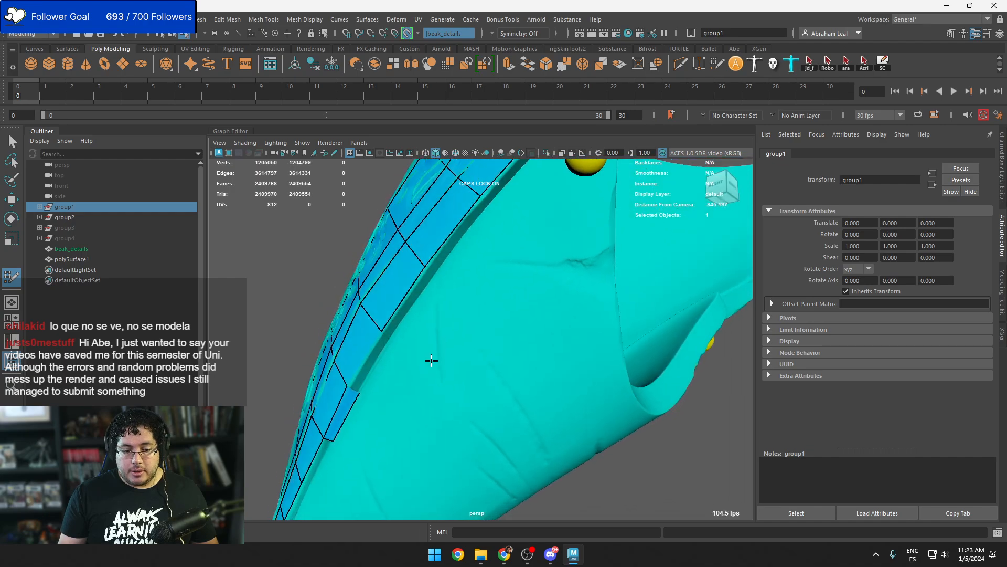
Extend the thickness strip beneath the side plate's border by three quads toward the mask's rear opening
{"action": "key", "text": "ctrl+z"}
{"action": "left_click", "coordinate": [384, 348], "text": "shift"}
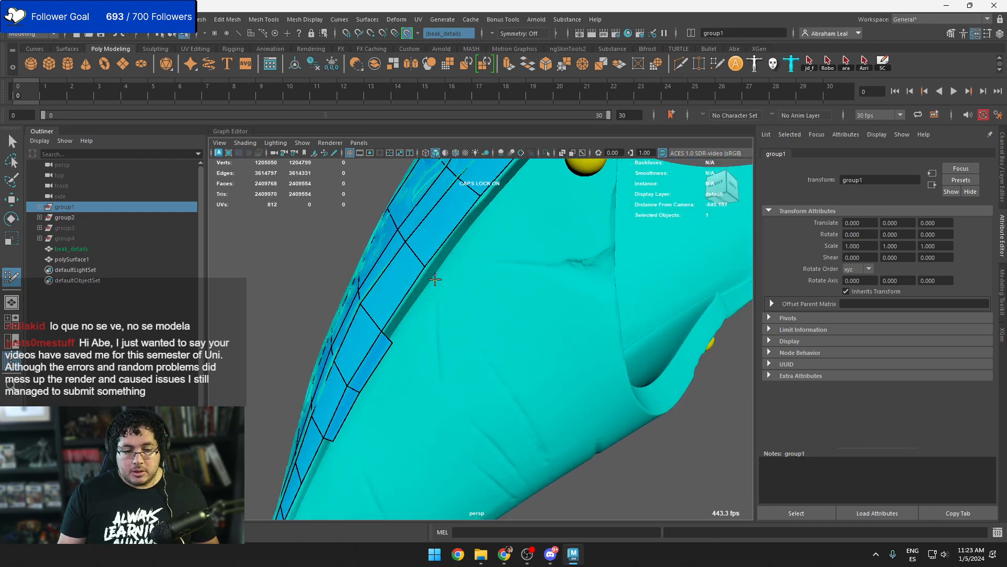
{"action": "left_click", "coordinate": [418, 288], "text": "shift"}
{"action": "left_click_drag", "start_coordinate": [419, 288], "coordinate": [457, 313], "text": "alt"}
{"action": "left_click", "coordinate": [475, 308], "text": "shift"}
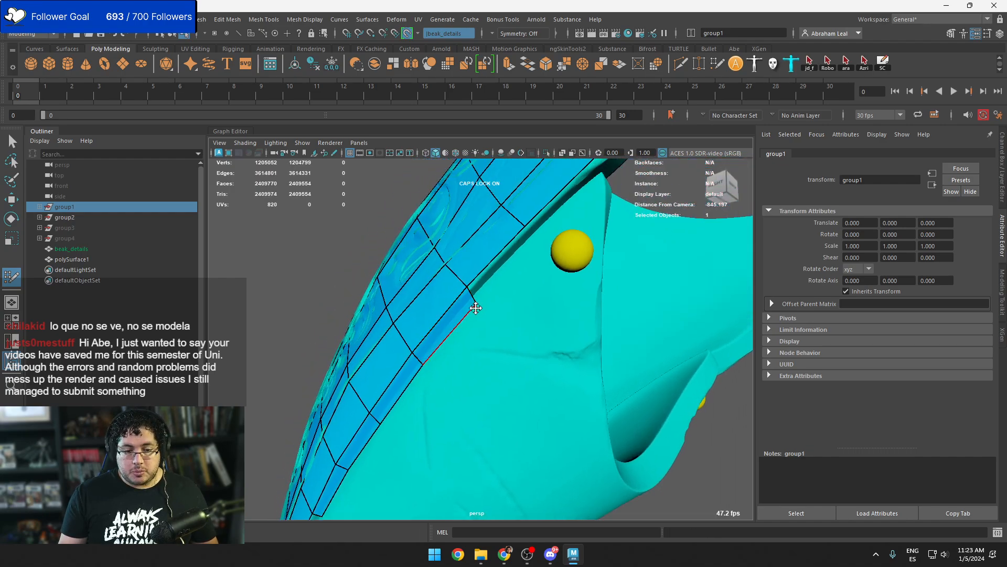
{"action": "left_click", "coordinate": [531, 244], "text": "shift"}
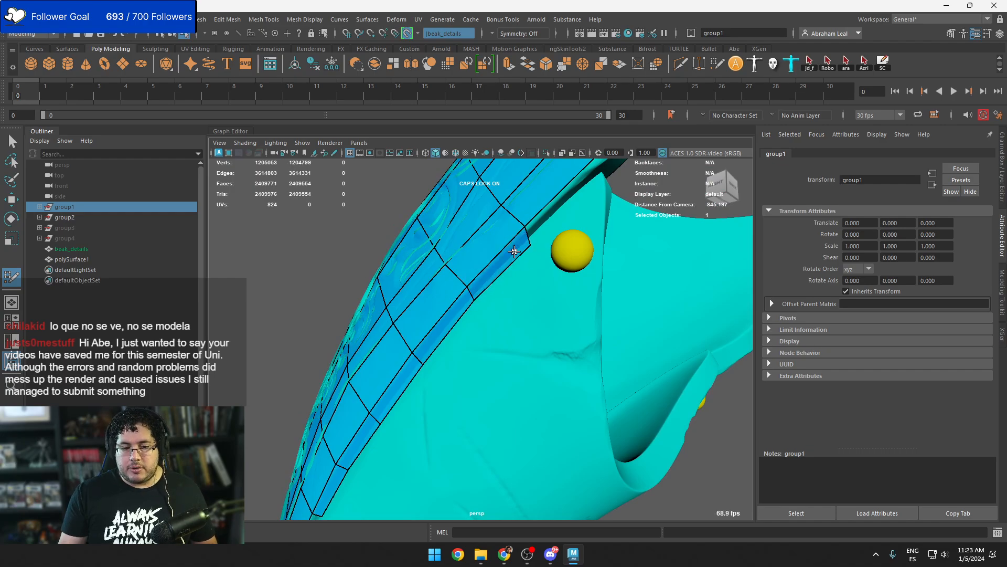
Fill the underside corner at the side plate's rear end with one quad and bridge it to the thickness strip with another
{"action": "mouse_move", "coordinate": [530, 243]}
{"action": "left_mouse_down", "text": "alt"}
{"action": "mouse_move", "coordinate": [506, 319]}
{"action": "mouse_move", "coordinate": [445, 299]}
{"action": "left_mouse_up", "text": "alt"}
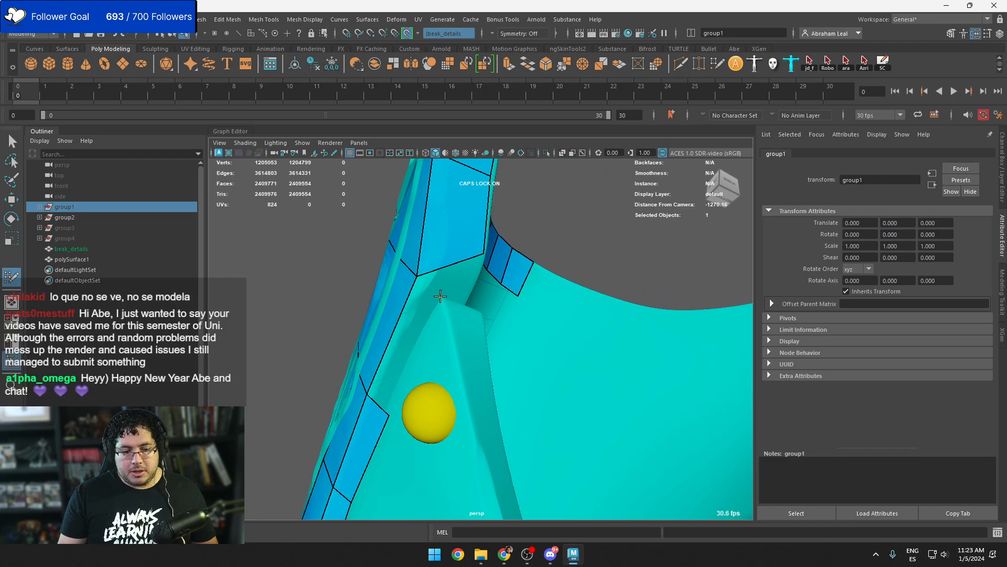
{"action": "left_click", "coordinate": [447, 274], "text": "shift"}
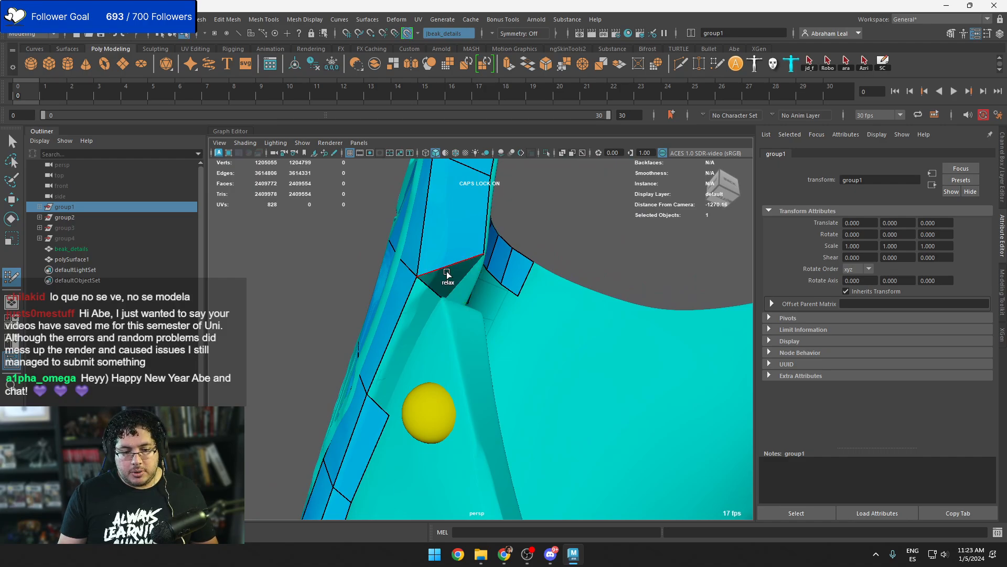
{"action": "left_click_drag", "start_coordinate": [447, 273], "coordinate": [519, 234], "text": "alt"}
{"action": "key", "text": "ctrl+z"}
{"action": "left_click", "coordinate": [510, 217], "text": "shift"}
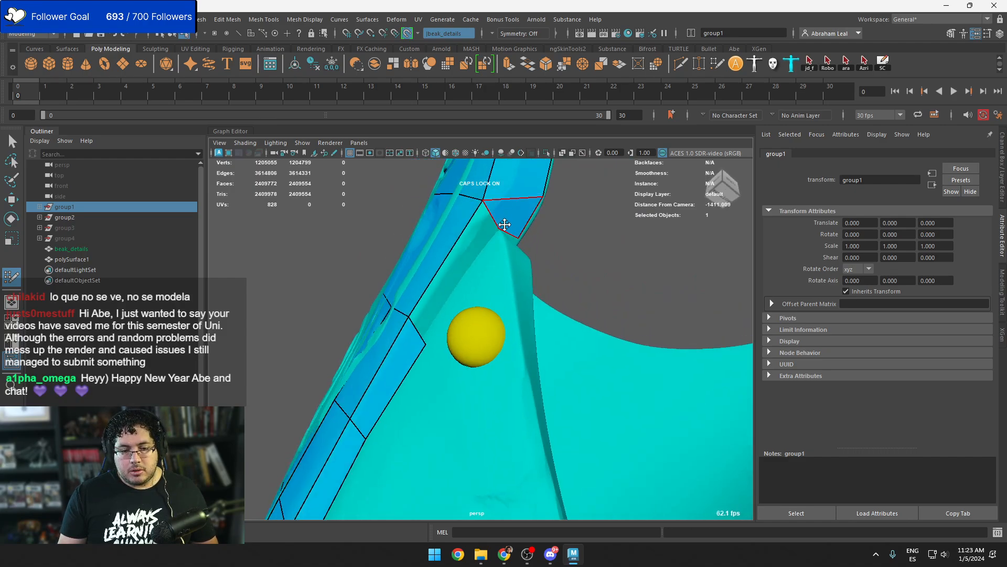
{"action": "left_click", "coordinate": [445, 278], "text": "shift"}
{"action": "mouse_move", "coordinate": [445, 279]}
{"action": "left_mouse_down", "text": "alt"}
{"action": "mouse_move", "coordinate": [459, 287]}
{"action": "mouse_move", "coordinate": [439, 315]}
{"action": "mouse_move", "coordinate": [436, 347]}
{"action": "left_mouse_up", "text": "alt"}
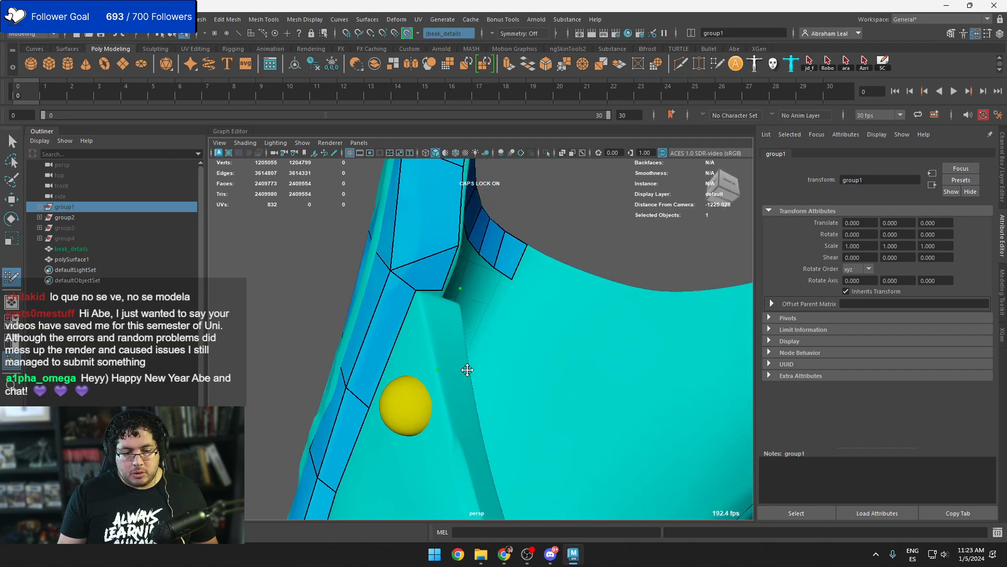
Add one quad on the lower beak's rear rim next to the corner, and clear the stray Quad Draw dots
{"action": "left_click", "coordinate": [439, 328], "text": "shift"}
{"action": "left_click_drag", "start_coordinate": [439, 328], "coordinate": [449, 326], "text": "alt"}
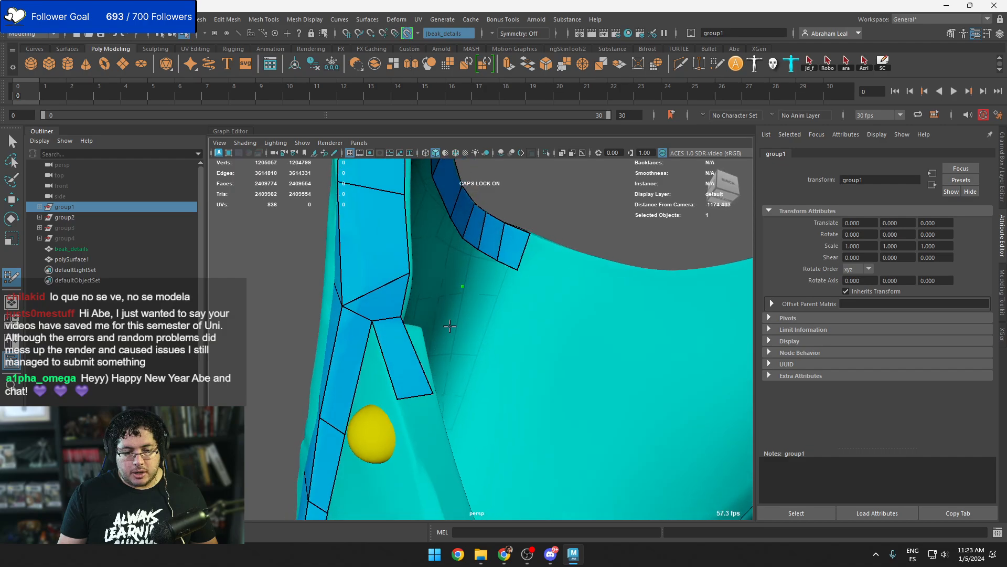
{"action": "left_click_drag", "start_coordinate": [418, 445], "coordinate": [493, 421], "text": "alt"}
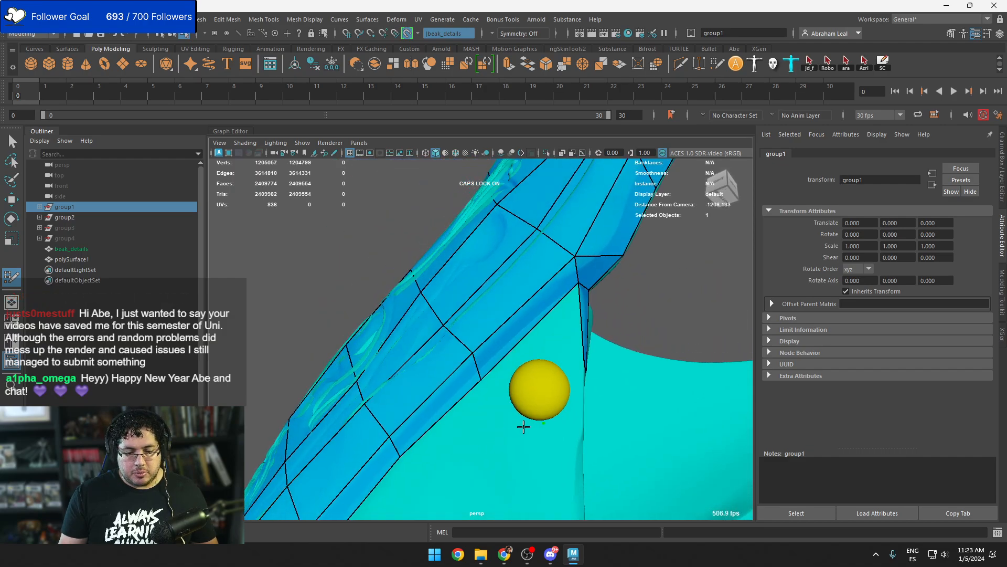
{"action": "left_click_drag", "start_coordinate": [557, 437], "coordinate": [387, 432], "text": "alt"}
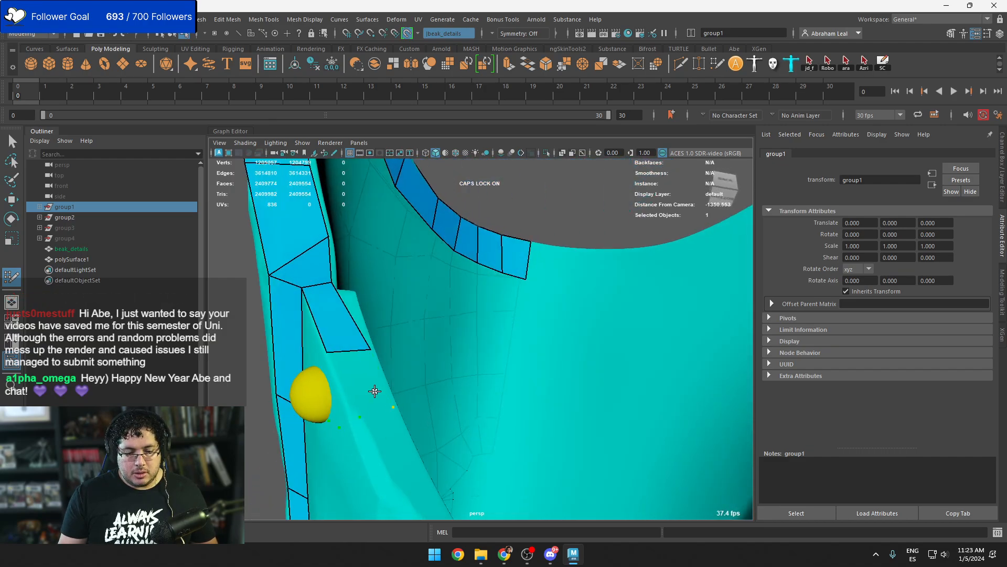
{"action": "key", "text": "ctrl+z"}
{"action": "double_click", "coordinate": [11, 277]}
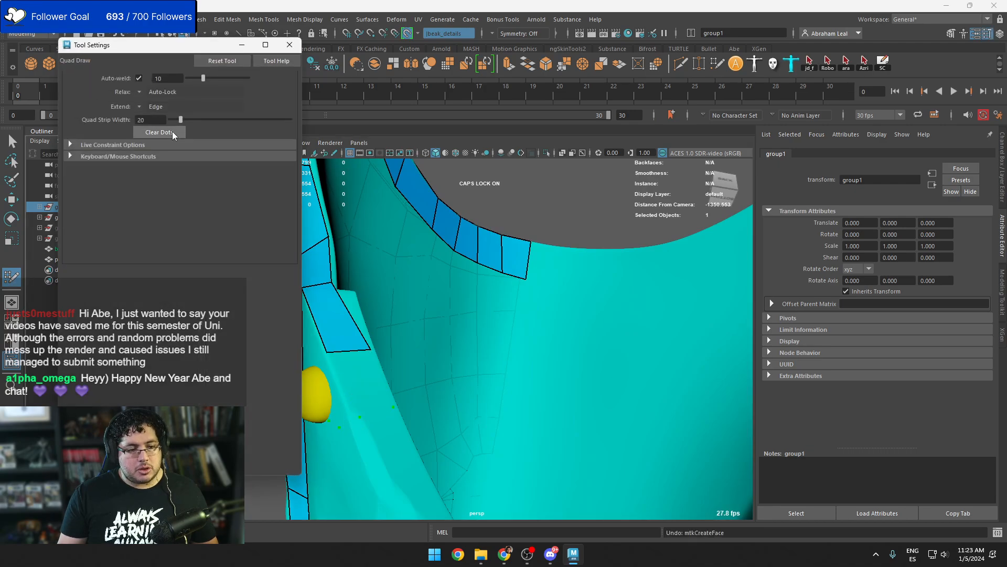
{"action": "left_click", "coordinate": [289, 45]}
Lay seven quads along the centre line of the beak's underside, from the tip toward the rear opening
{"action": "mouse_move", "coordinate": [336, 251]}
{"action": "left_mouse_down", "text": "alt"}
{"action": "mouse_move", "coordinate": [384, 242]}
{"action": "mouse_move", "coordinate": [409, 321]}
{"action": "mouse_move", "coordinate": [472, 356]}
{"action": "mouse_move", "coordinate": [517, 423]}
{"action": "mouse_move", "coordinate": [455, 304]}
{"action": "mouse_move", "coordinate": [465, 326]}
{"action": "mouse_move", "coordinate": [452, 364]}
{"action": "mouse_move", "coordinate": [485, 425]}
{"action": "mouse_move", "coordinate": [526, 429]}
{"action": "mouse_move", "coordinate": [477, 321]}
{"action": "mouse_move", "coordinate": [513, 407]}
{"action": "mouse_move", "coordinate": [486, 356]}
{"action": "mouse_move", "coordinate": [480, 248]}
{"action": "mouse_move", "coordinate": [495, 303]}
{"action": "left_mouse_up", "text": "alt"}
{"action": "left_click", "coordinate": [479, 228], "text": "shift"}
{"action": "left_click", "coordinate": [480, 277], "text": "shift"}
{"action": "left_click", "coordinate": [493, 260], "text": "shift"}
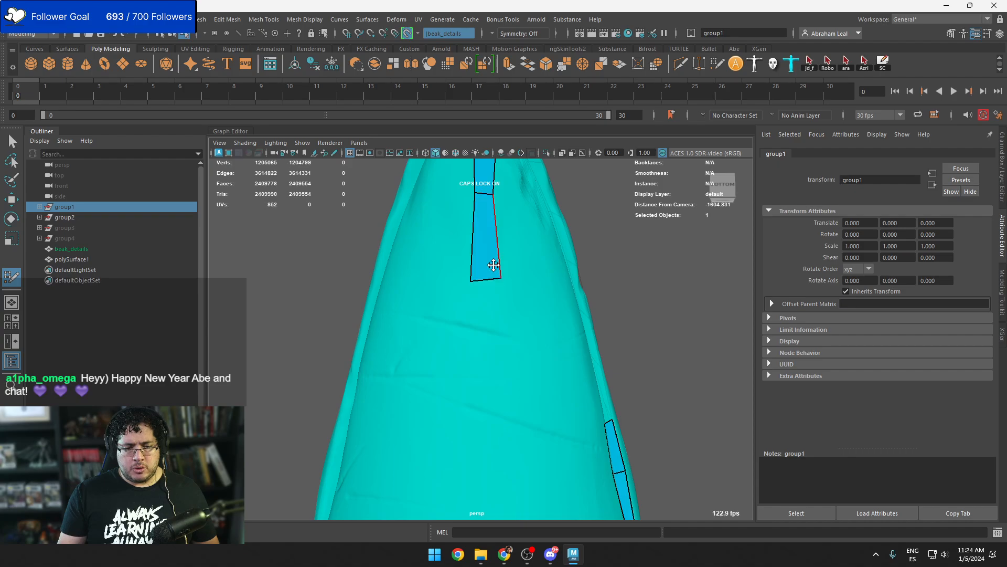
{"action": "mouse_move", "coordinate": [493, 260]}
{"action": "left_mouse_down", "text": "alt"}
{"action": "mouse_move", "coordinate": [480, 335]}
{"action": "mouse_move", "coordinate": [492, 388]}
{"action": "mouse_move", "coordinate": [499, 315]}
{"action": "mouse_move", "coordinate": [478, 292]}
{"action": "left_mouse_up", "text": "alt"}
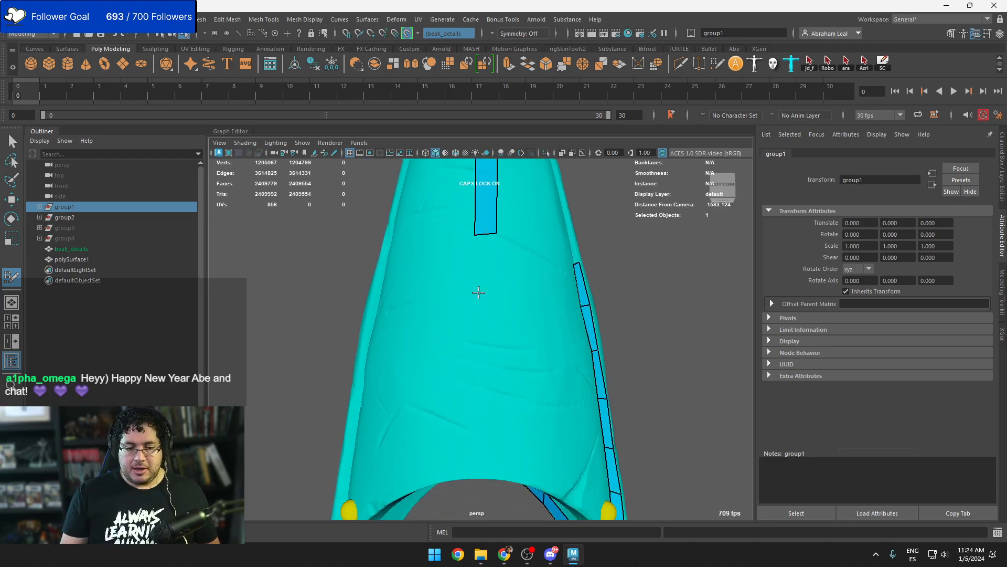
{"action": "left_click", "coordinate": [488, 274], "text": "shift"}
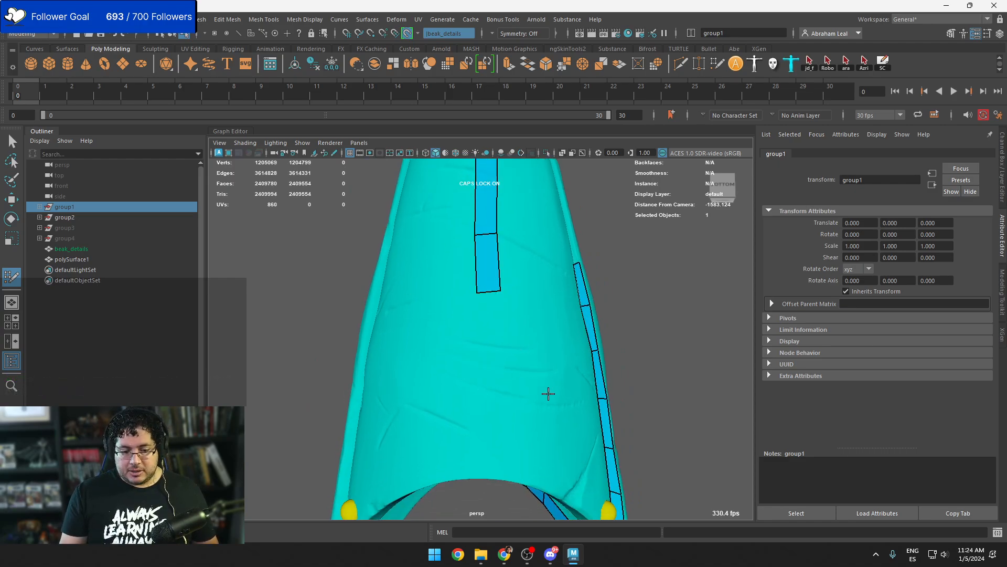
{"action": "left_click", "coordinate": [501, 340], "text": "shift"}
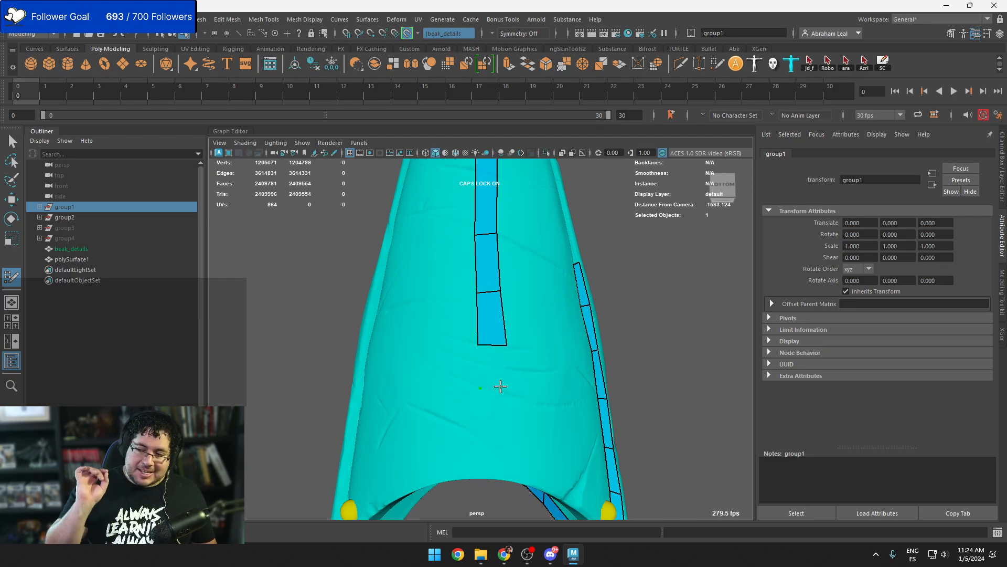
Continue the underside's centre strip with three more quads up to the lower beak's rear rim
{"action": "scroll", "coordinate": [495, 369], "scroll_direction": "down", "scroll_amount": 5}
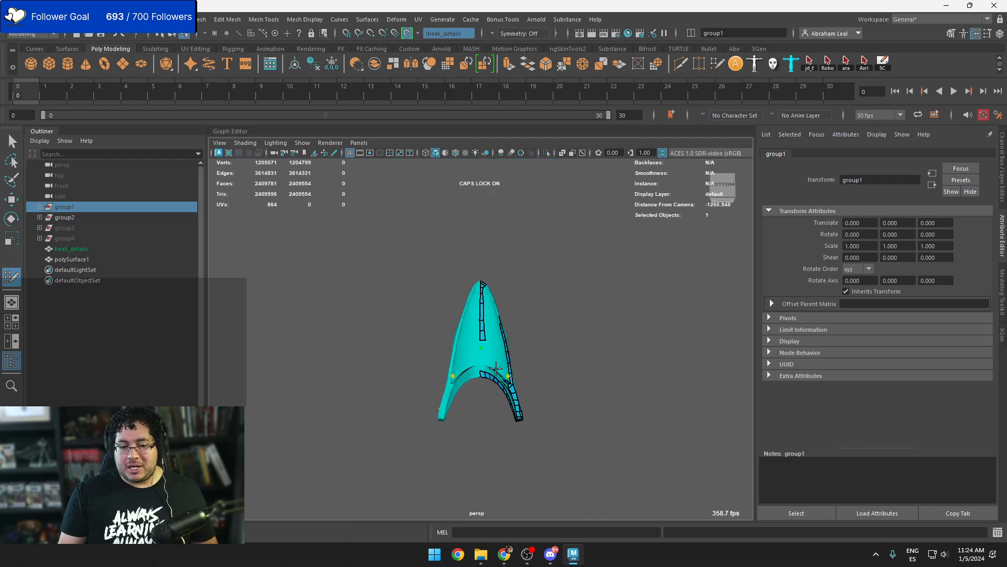
{"action": "left_click_drag", "start_coordinate": [496, 368], "coordinate": [522, 341], "text": "alt"}
{"action": "scroll", "coordinate": [621, 423], "scroll_direction": "up", "scroll_amount": 3}
{"action": "scroll", "coordinate": [591, 388], "scroll_direction": "up", "scroll_amount": 3}
{"action": "scroll", "coordinate": [520, 367], "scroll_direction": "up", "scroll_amount": 3}
{"action": "scroll", "coordinate": [507, 388], "scroll_direction": "up", "scroll_amount": 2}
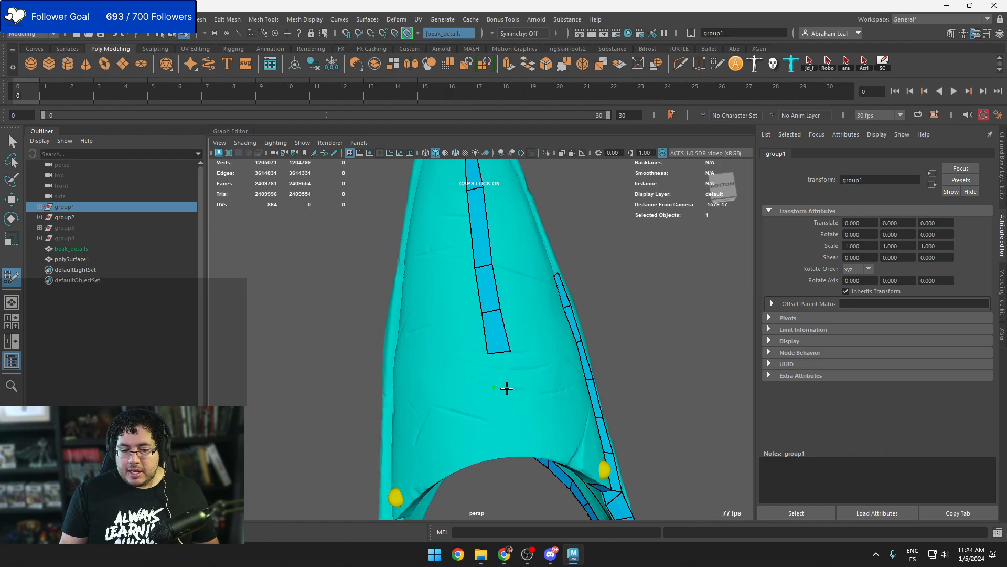
{"action": "mouse_move", "coordinate": [516, 377]}
{"action": "left_mouse_down", "text": "alt"}
{"action": "mouse_move", "coordinate": [508, 402]}
{"action": "mouse_move", "coordinate": [489, 398]}
{"action": "mouse_move", "coordinate": [493, 381]}
{"action": "mouse_move", "coordinate": [480, 376]}
{"action": "left_mouse_up", "text": "alt"}
{"action": "left_click", "coordinate": [508, 386], "text": "shift"}
{"action": "left_click", "coordinate": [484, 359], "text": "shift"}
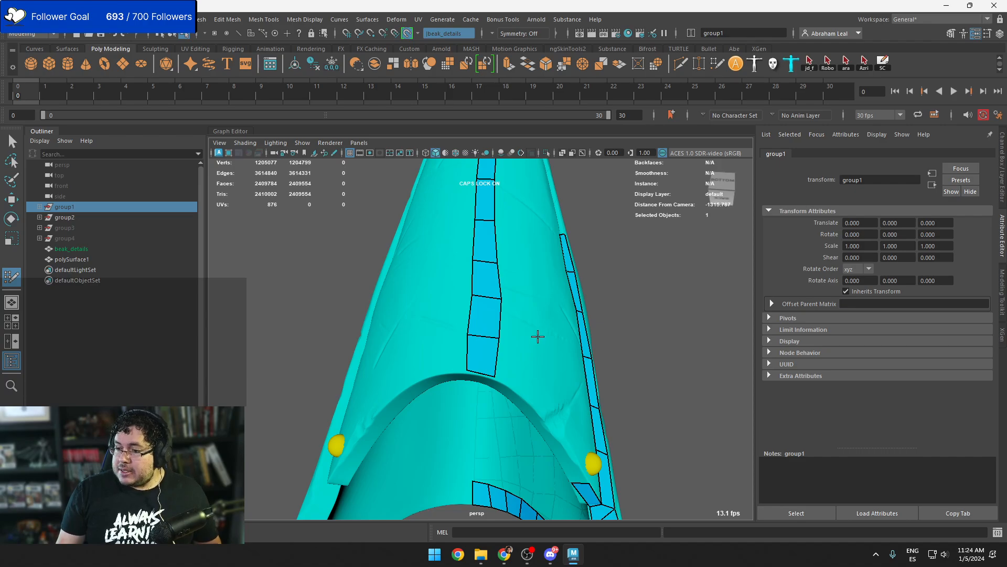
{"action": "left_click_drag", "start_coordinate": [511, 312], "coordinate": [478, 361], "text": "alt"}
{"action": "middle_click_drag", "start_coordinate": [478, 361], "coordinate": [515, 349], "text": "alt"}
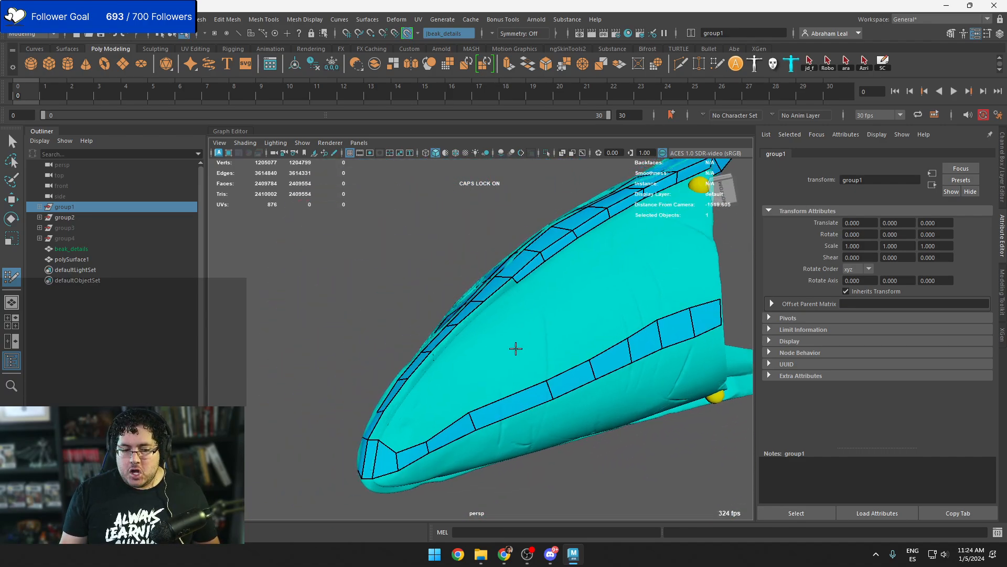
Fill a row of Quad Draw faces along the lower side of the upper strip, working forward toward the beak tip
{"action": "scroll", "coordinate": [517, 343], "scroll_direction": "up", "scroll_amount": 3}
{"action": "left_click", "coordinate": [505, 283], "text": "shift"}
{"action": "mouse_move", "coordinate": [505, 285]}
{"action": "left_mouse_down", "text": "alt"}
{"action": "mouse_move", "coordinate": [485, 418]}
{"action": "mouse_move", "coordinate": [507, 343]}
{"action": "left_mouse_up", "text": "alt"}
{"action": "left_click", "coordinate": [515, 328], "text": "shift"}
{"action": "mouse_move", "coordinate": [515, 327]}
{"action": "middle_mouse_down", "text": "alt"}
{"action": "mouse_move", "coordinate": [551, 315]}
{"action": "mouse_move", "coordinate": [539, 307]}
{"action": "middle_mouse_up", "text": "alt"}
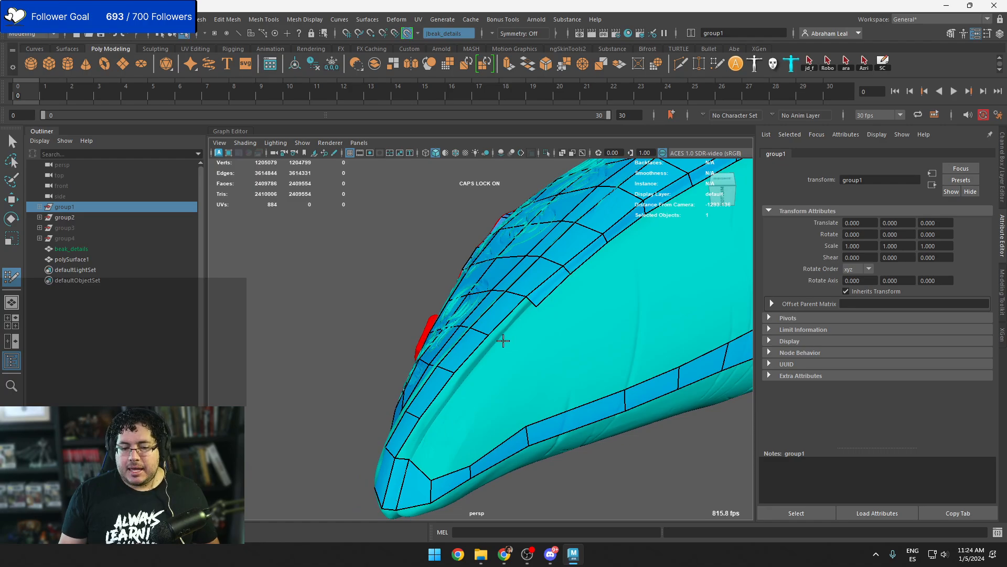
{"action": "left_click", "coordinate": [477, 361], "text": "shift"}
{"action": "left_click", "coordinate": [442, 398], "text": "shift"}
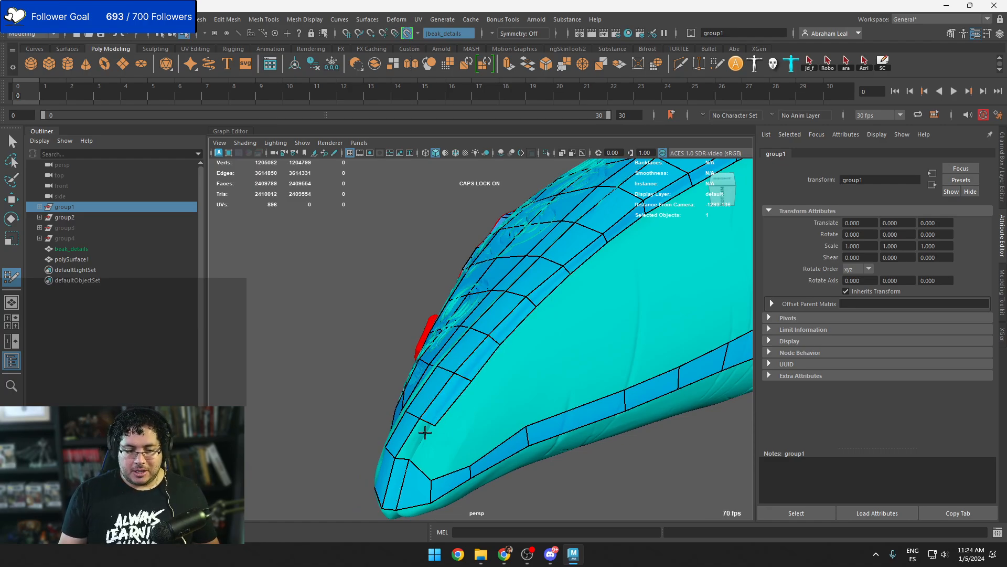
Bridge the upper and lower strips near the beak tip, split the bridge with an edge loop, and fill the remaining tip gap with quads
{"action": "middle_click_drag", "start_coordinate": [480, 422], "coordinate": [448, 354], "text": "alt"}
{"action": "left_click", "coordinate": [458, 361], "text": "shift"}
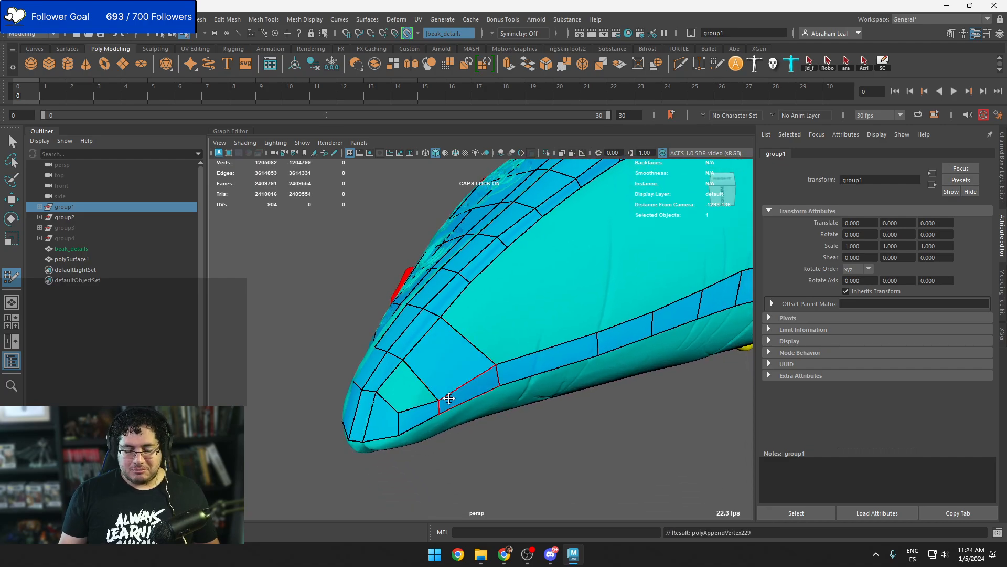
{"action": "left_click", "coordinate": [463, 350], "text": "ctrl"}
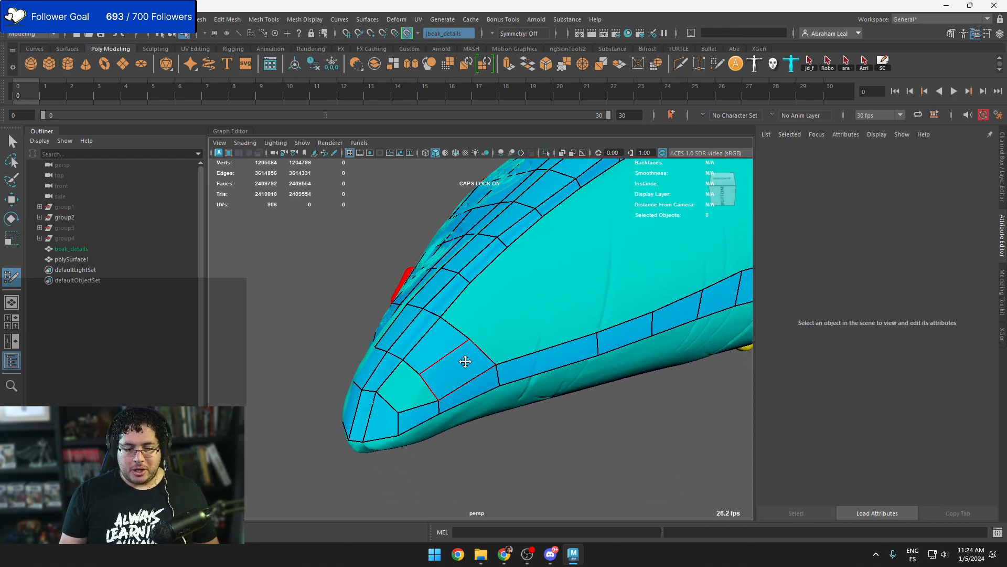
{"action": "left_click", "coordinate": [416, 394], "text": "shift"}
{"action": "left_click", "coordinate": [400, 377], "text": "shift"}
{"action": "left_click", "coordinate": [394, 400], "text": "shift"}
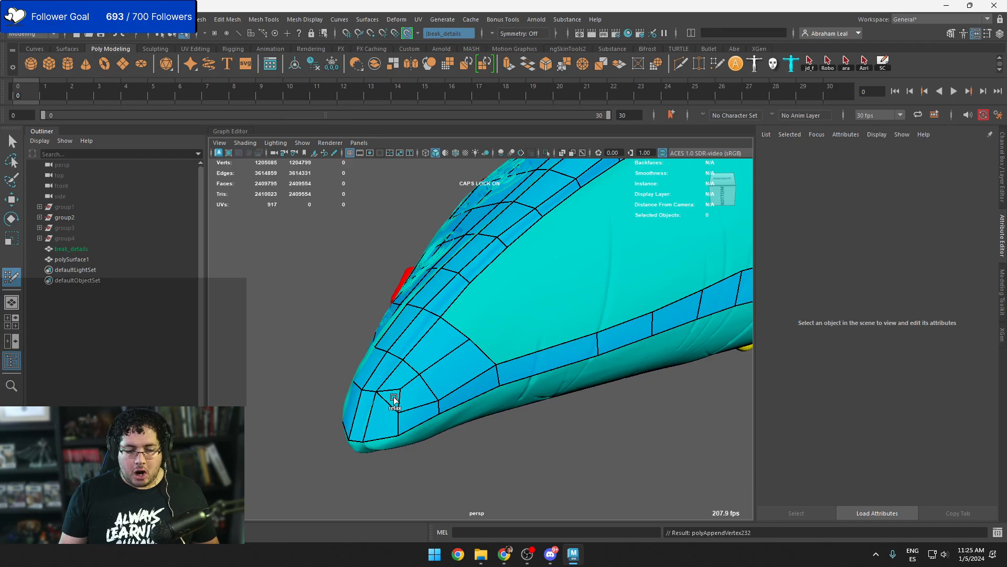
Insert an edge loop behind the tip, place a new vertex above the lower strip, and fill quads from it
{"action": "left_click_drag", "start_coordinate": [451, 378], "coordinate": [488, 359], "text": "alt"}
{"action": "left_click", "coordinate": [485, 357], "text": "ctrl"}
{"action": "left_click", "coordinate": [462, 338]}
{"action": "left_click", "coordinate": [454, 356], "text": "shift"}
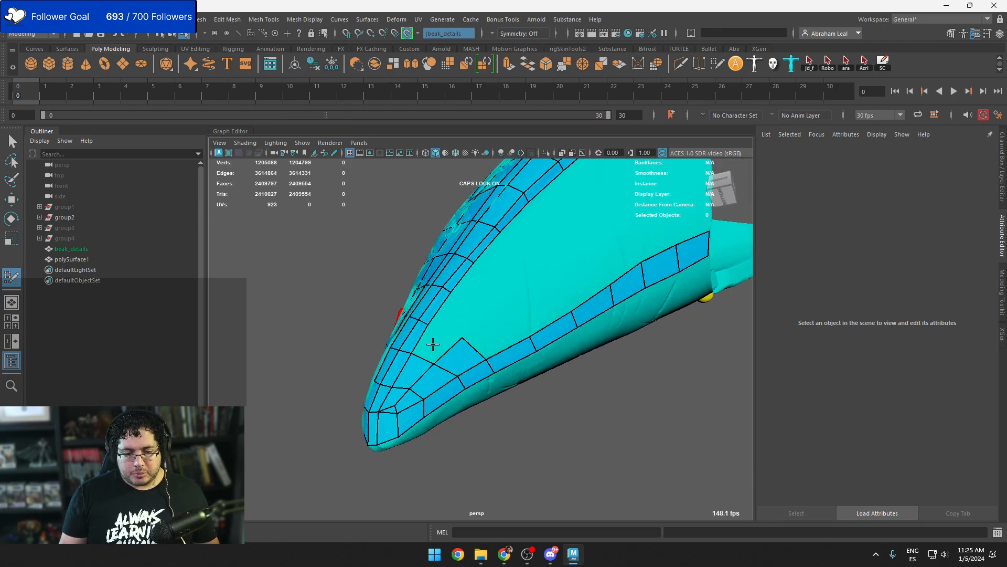
{"action": "left_click", "coordinate": [434, 344], "text": "shift"}
Fill the next quads between the upper and lower strips behind the tip and adjust a vertex on the lower strip
{"action": "left_click_drag", "start_coordinate": [477, 324], "coordinate": [498, 357], "text": "alt"}
{"action": "left_click", "coordinate": [484, 398], "text": "shift"}
{"action": "left_click", "coordinate": [517, 412], "text": "shift"}
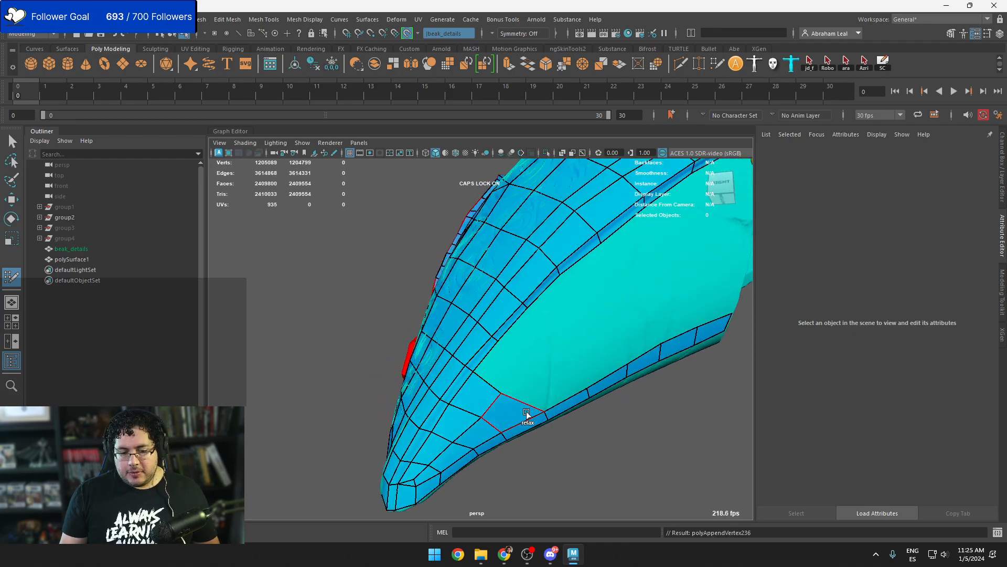
{"action": "left_click_drag", "start_coordinate": [547, 416], "coordinate": [535, 422]}
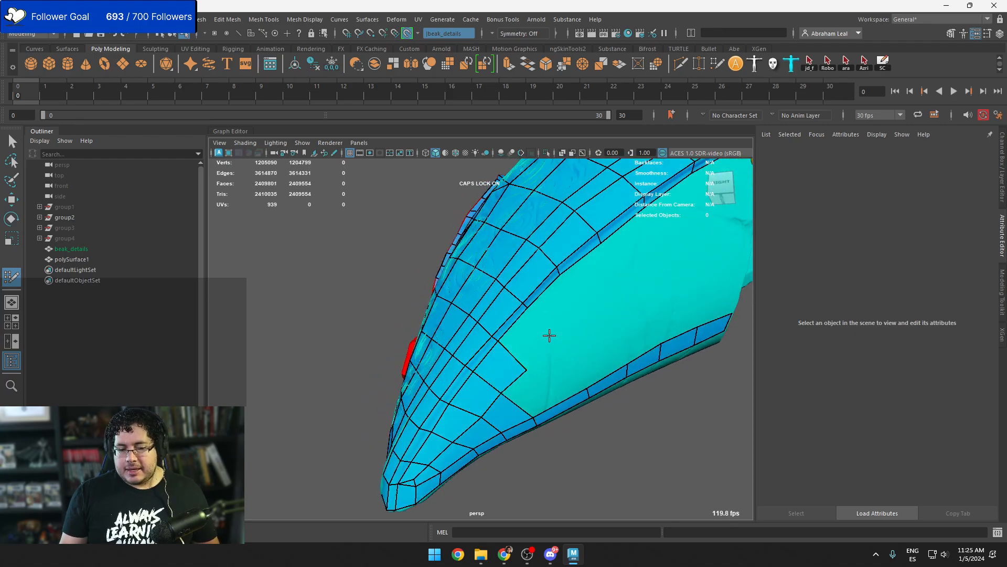
{"action": "left_click", "coordinate": [530, 344], "text": "shift"}
Close the next gap between the strips with quads, inserting edge loops to match the neighbouring rows
{"action": "left_click_drag", "start_coordinate": [531, 345], "coordinate": [515, 336], "text": "alt"}
{"action": "left_click", "coordinate": [527, 387], "text": "ctrl"}
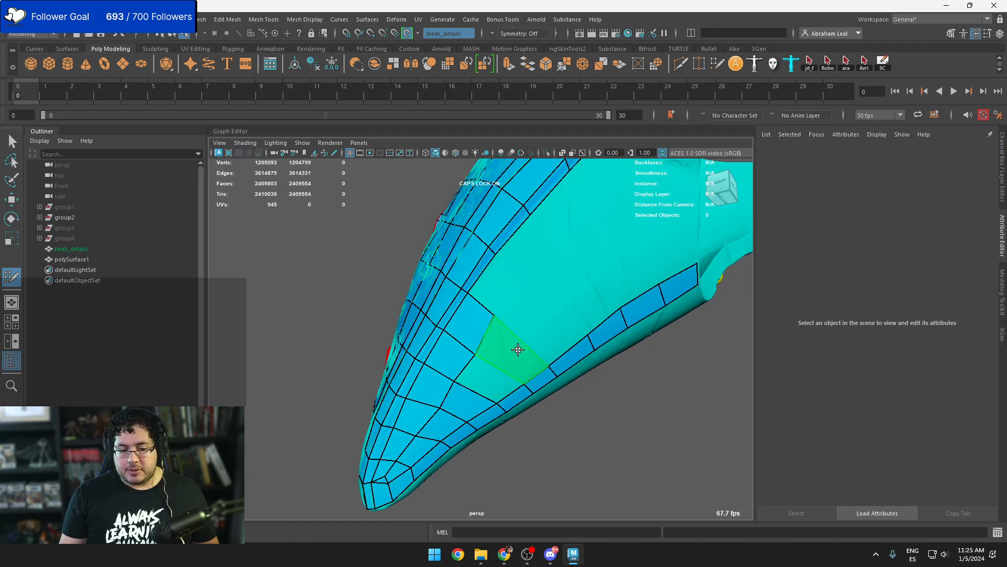
{"action": "left_click", "coordinate": [513, 351], "text": "shift"}
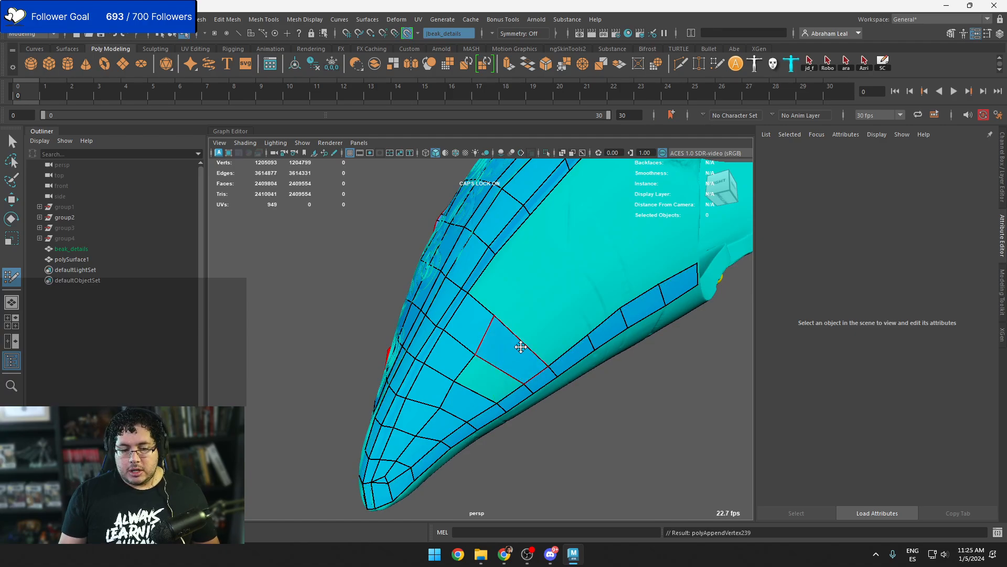
{"action": "left_click", "coordinate": [513, 359], "text": "ctrl"}
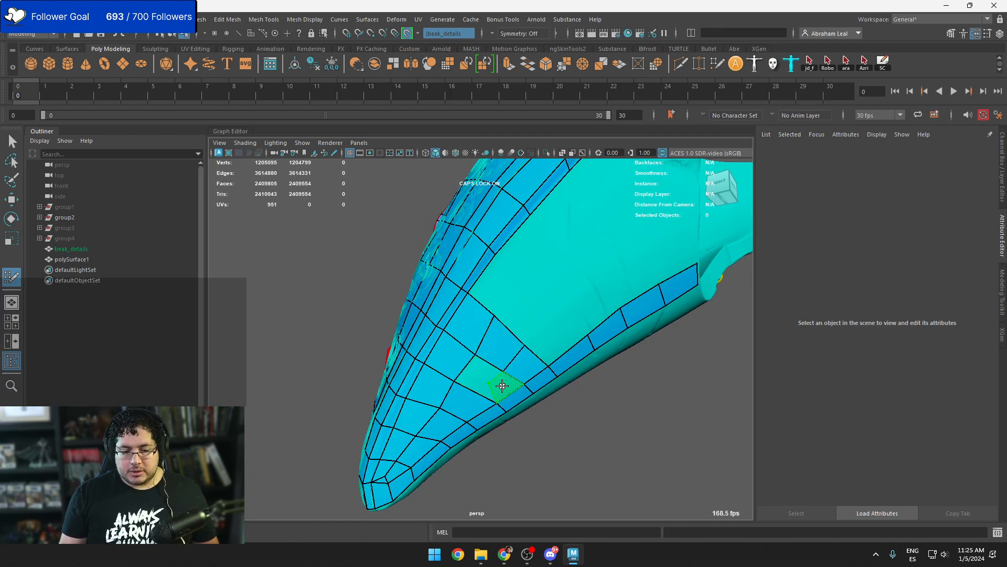
{"action": "left_click", "coordinate": [480, 379], "text": "shift"}
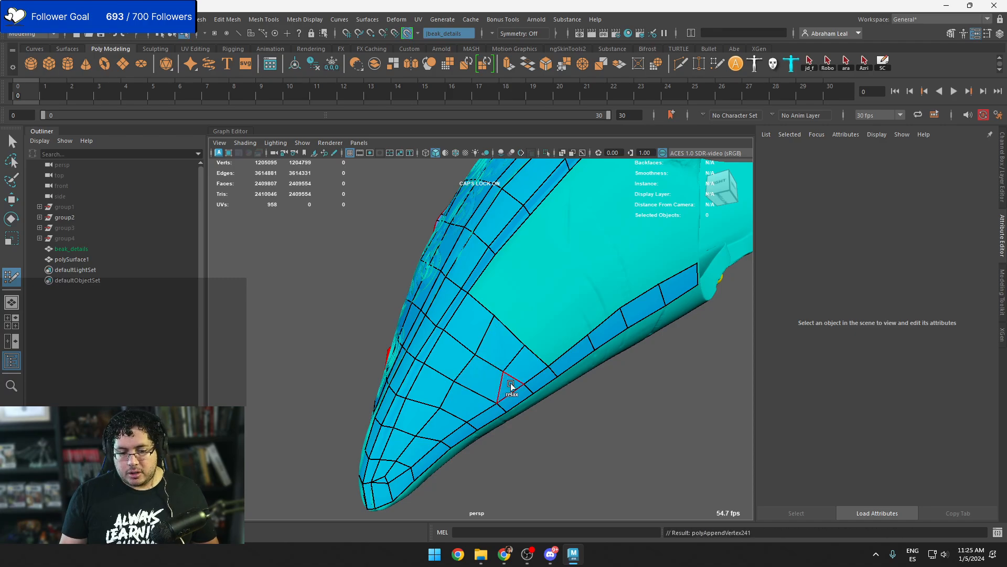
{"action": "left_click_drag", "start_coordinate": [513, 382], "coordinate": [453, 336], "text": "alt"}
{"action": "key", "text": "ctrl+z"}
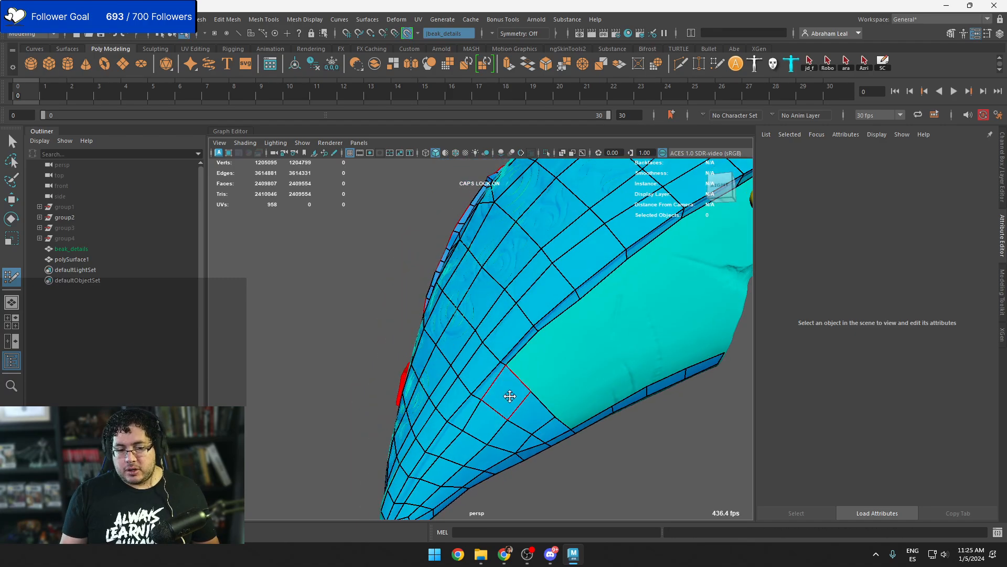
Extend a second row of quads above the lower strip back to the rear edge of the beak
{"action": "left_click_drag", "start_coordinate": [511, 434], "coordinate": [465, 408], "text": "alt"}
{"action": "scroll", "coordinate": [525, 371], "scroll_direction": "down", "scroll_amount": 4}
{"action": "scroll", "coordinate": [465, 408], "scroll_direction": "up", "scroll_amount": 4}
{"action": "left_click", "coordinate": [442, 436], "text": "shift"}
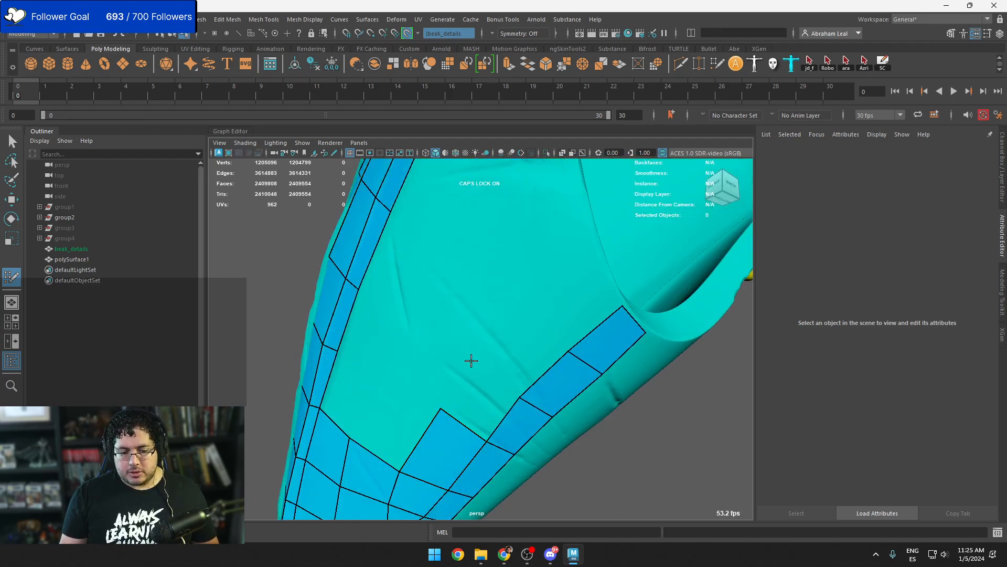
{"action": "left_click", "coordinate": [478, 390], "text": "shift"}
{"action": "left_click", "coordinate": [511, 343], "text": "shift"}
{"action": "mouse_move", "coordinate": [577, 305]}
{"action": "left_mouse_down", "text": "alt"}
{"action": "mouse_move", "coordinate": [542, 344]}
{"action": "mouse_move", "coordinate": [522, 333]}
{"action": "left_mouse_up", "text": "alt"}
{"action": "left_click", "coordinate": [562, 330]}
{"action": "left_click", "coordinate": [544, 365], "text": "shift"}
{"action": "scroll", "coordinate": [544, 364], "scroll_direction": "down", "scroll_amount": 4}
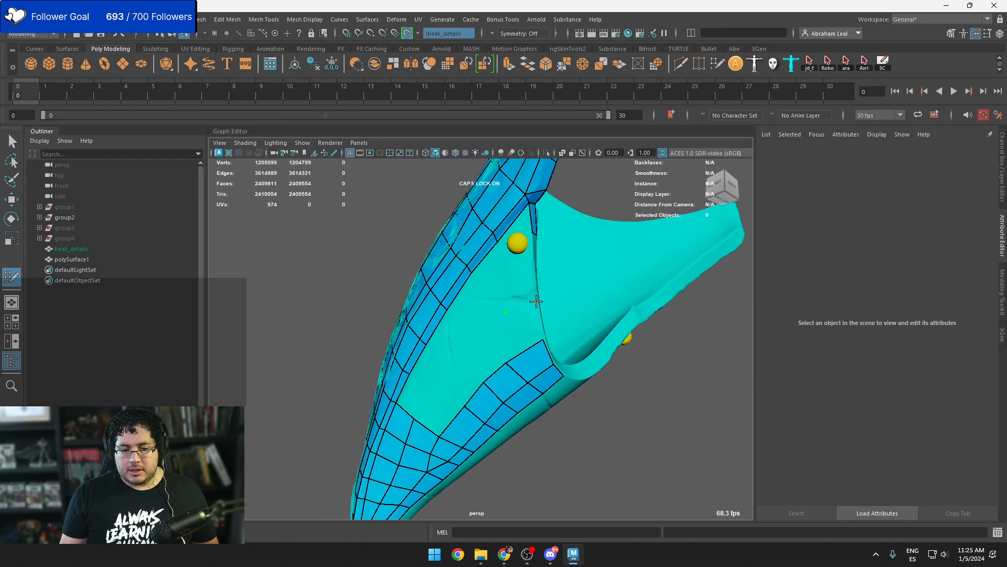
Build a column of three quads up the rear edge to the yellow sphere and even out their spacing
{"action": "left_click", "coordinate": [521, 332], "text": "shift"}
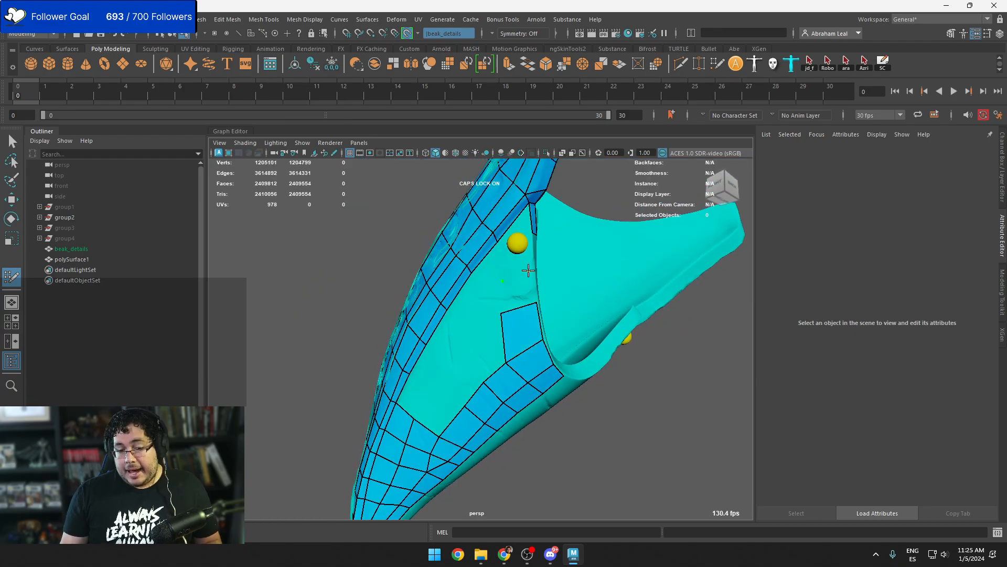
{"action": "left_click", "coordinate": [519, 292], "text": "shift"}
{"action": "scroll", "coordinate": [521, 293], "scroll_direction": "up", "scroll_amount": 2}
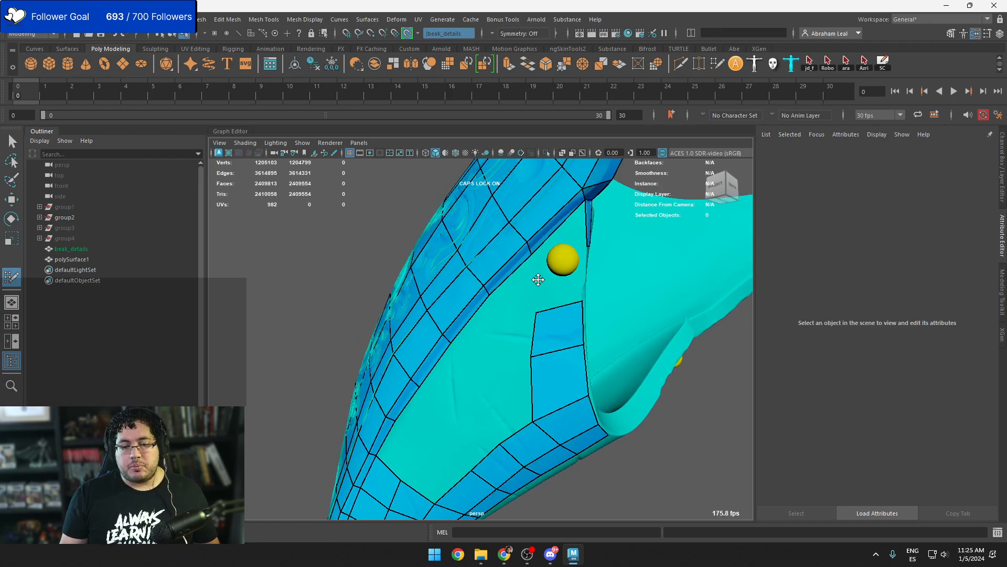
{"action": "left_click", "coordinate": [569, 286], "text": "shift"}
{"action": "left_click_drag", "start_coordinate": [555, 313], "coordinate": [557, 319]}
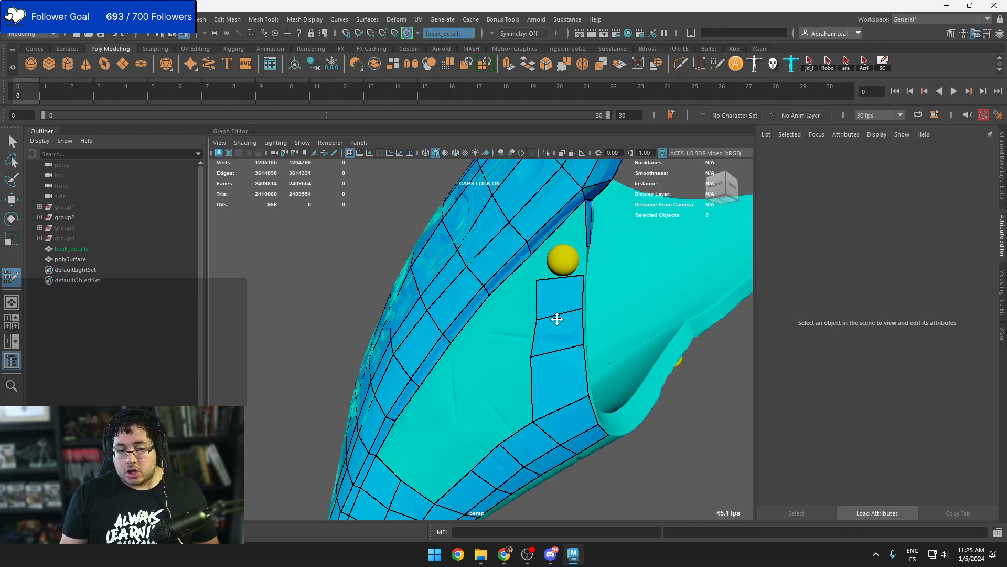
{"action": "left_click_drag", "start_coordinate": [560, 353], "coordinate": [558, 371]}
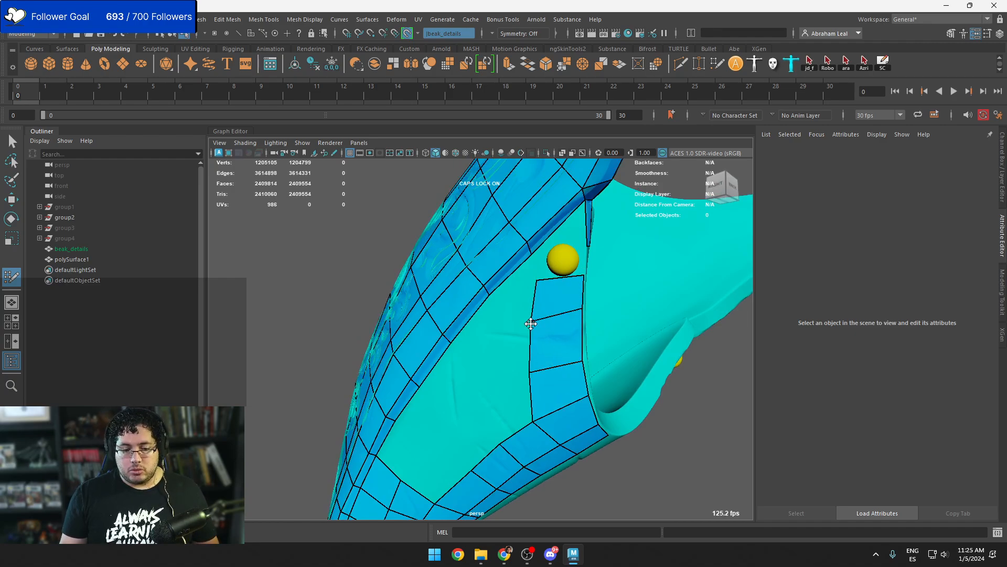
Fill three quads connecting the rear column with the front patch and reposition their vertices for an even flow
{"action": "left_click_drag", "start_coordinate": [530, 322], "coordinate": [506, 348], "text": "alt"}
{"action": "left_click", "coordinate": [507, 345]}
{"action": "left_click", "coordinate": [530, 362], "text": "shift"}
{"action": "left_click", "coordinate": [463, 404]}
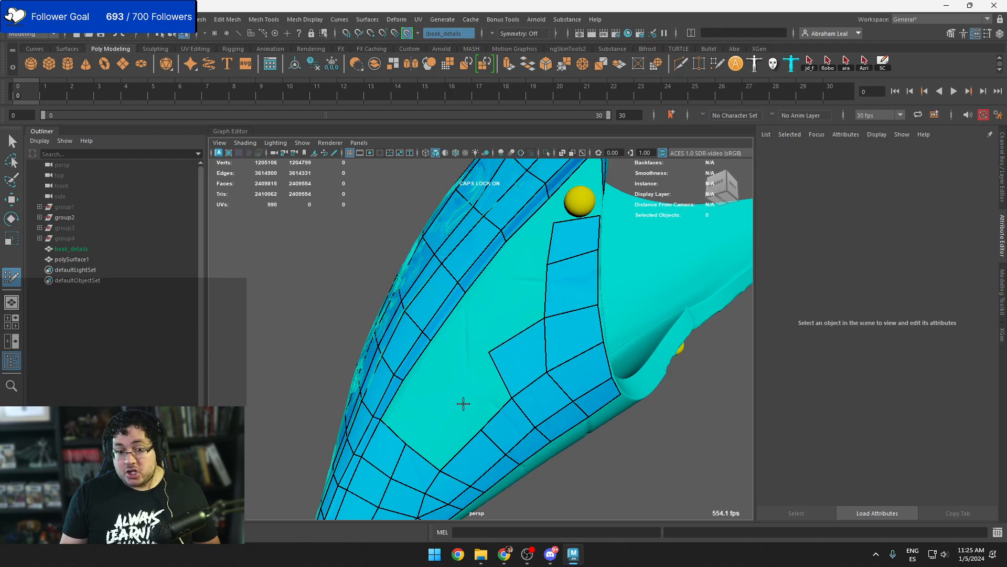
{"action": "left_click", "coordinate": [488, 386], "text": "shift"}
{"action": "left_click_drag", "start_coordinate": [488, 386], "coordinate": [497, 382], "text": "alt"}
{"action": "left_click_drag", "start_coordinate": [514, 339], "coordinate": [502, 343]}
{"action": "left_click", "coordinate": [487, 382], "text": "shift"}
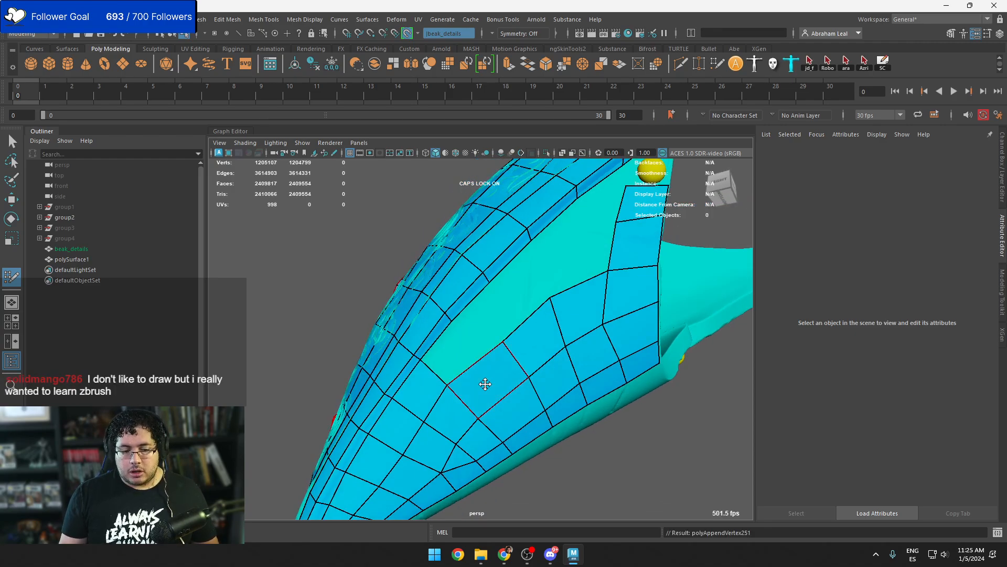
{"action": "left_click_drag", "start_coordinate": [462, 400], "coordinate": [478, 394]}
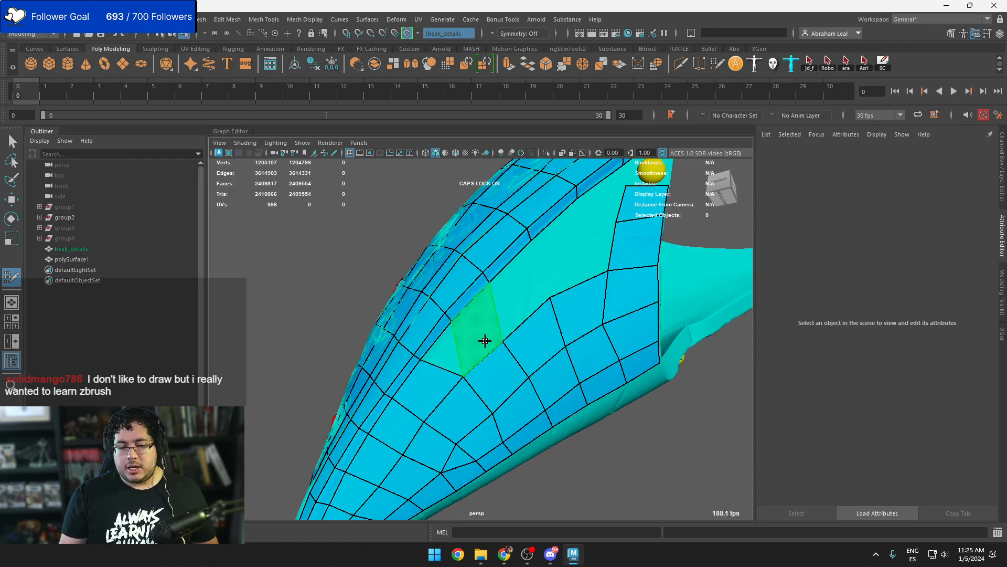
Bridge the side patch to the upper strip with quads, add an edge loop through it, and relax the new faces
{"action": "left_click", "coordinate": [471, 340], "text": "shift"}
{"action": "mouse_move", "coordinate": [523, 315]}
{"action": "left_mouse_down", "text": "alt"}
{"action": "mouse_move", "coordinate": [497, 375]}
{"action": "mouse_move", "coordinate": [548, 322]}
{"action": "left_mouse_up", "text": "alt"}
{"action": "left_click", "coordinate": [464, 384], "text": "shift"}
{"action": "left_click", "coordinate": [527, 359], "text": "ctrl"}
{"action": "left_click", "coordinate": [498, 350], "text": "shift"}
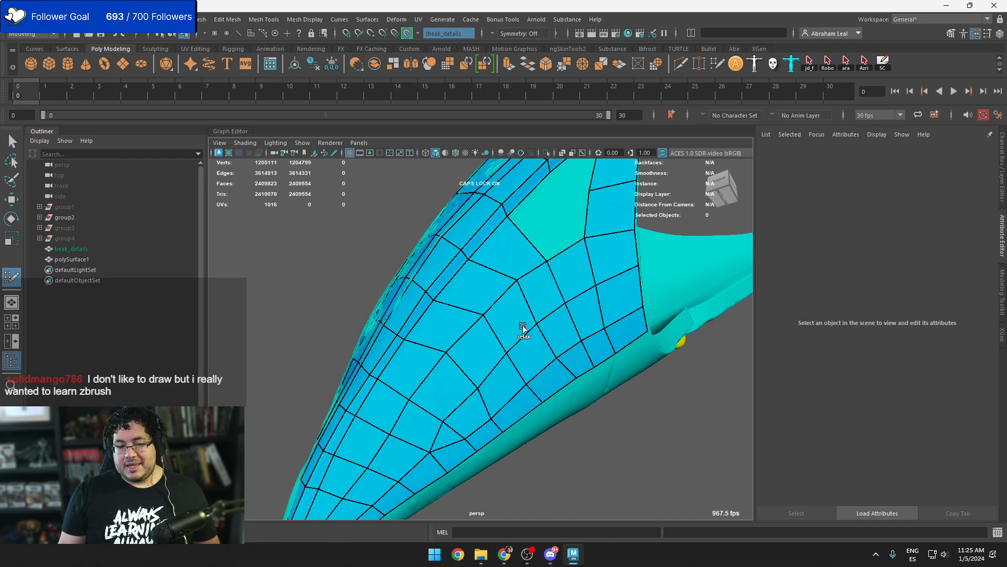
{"action": "left_click_drag", "start_coordinate": [522, 331], "coordinate": [512, 375], "text": "shift"}
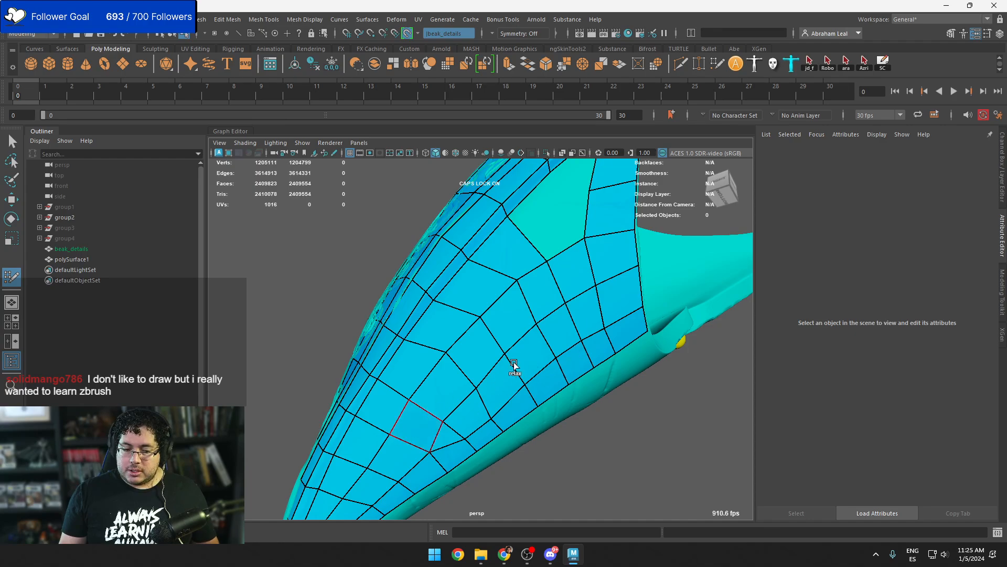
{"action": "mouse_move", "coordinate": [542, 370]}
{"action": "left_mouse_down", "text": "alt"}
{"action": "mouse_move", "coordinate": [547, 324]}
{"action": "mouse_move", "coordinate": [486, 401]}
{"action": "left_mouse_up", "text": "alt"}
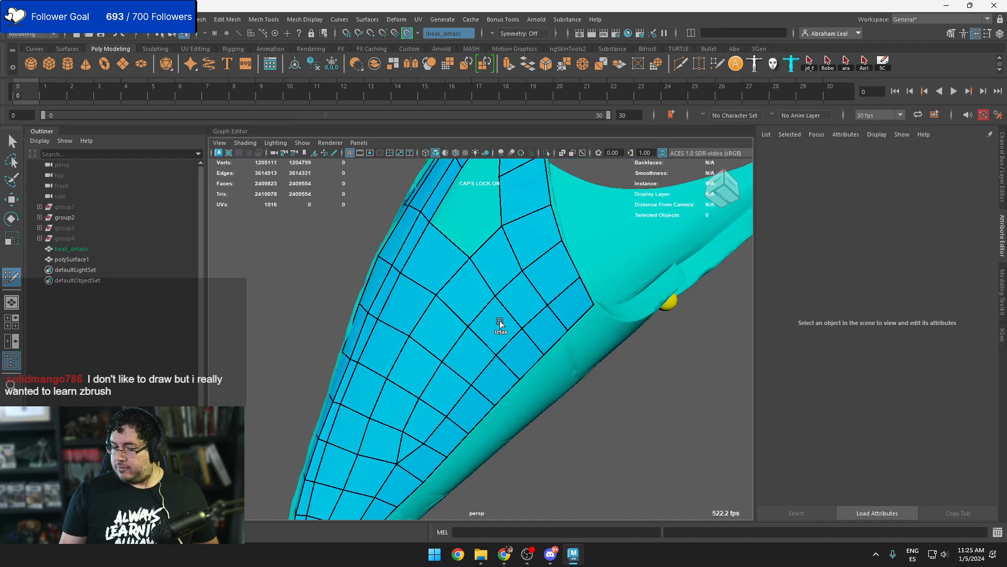
Fill the remaining side opening below the yellow sphere with two quads and a triangle, then relax the surrounding mesh
{"action": "left_click_drag", "start_coordinate": [530, 276], "coordinate": [535, 351], "text": "alt"}
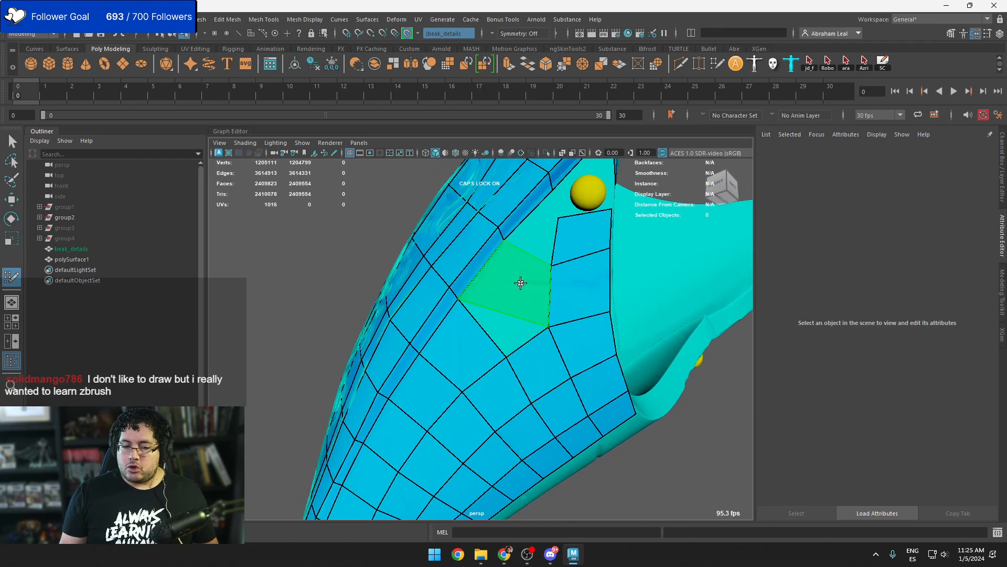
{"action": "left_click", "coordinate": [534, 247], "text": "shift"}
{"action": "left_click_drag", "start_coordinate": [559, 220], "coordinate": [573, 218]}
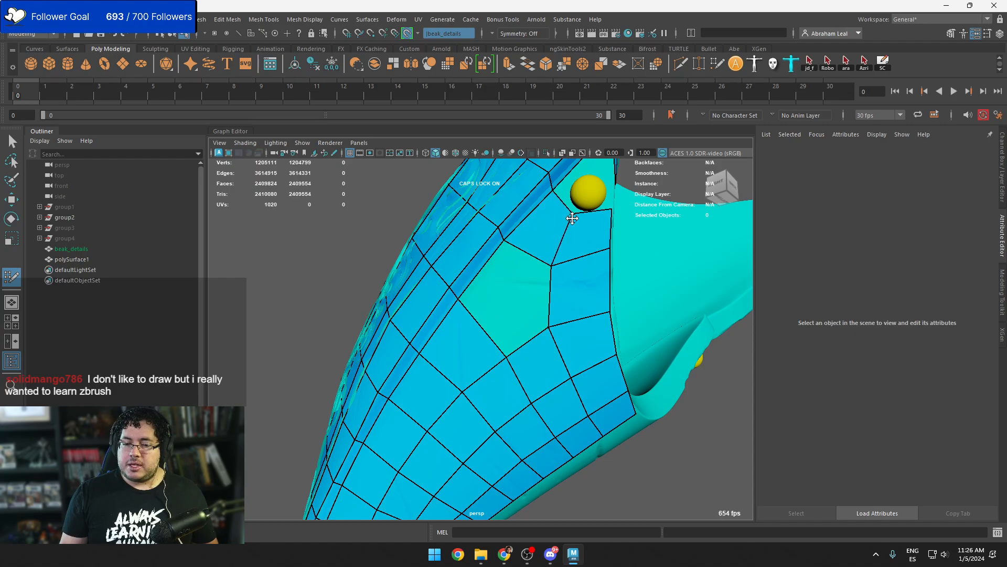
{"action": "left_click_drag", "start_coordinate": [541, 298], "coordinate": [549, 278], "text": "alt"}
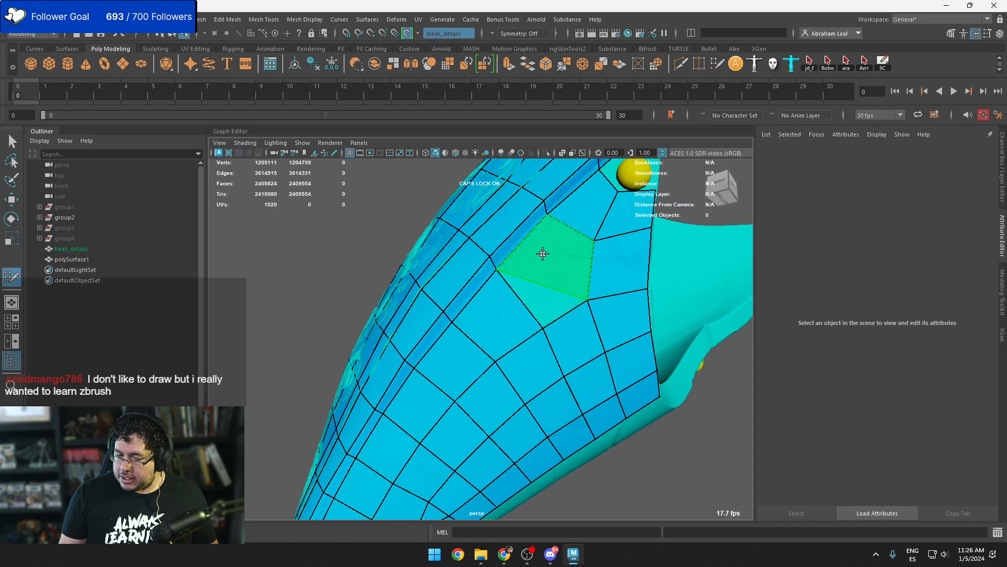
{"action": "left_click", "coordinate": [538, 264], "text": "shift"}
{"action": "left_click", "coordinate": [540, 298], "text": "shift"}
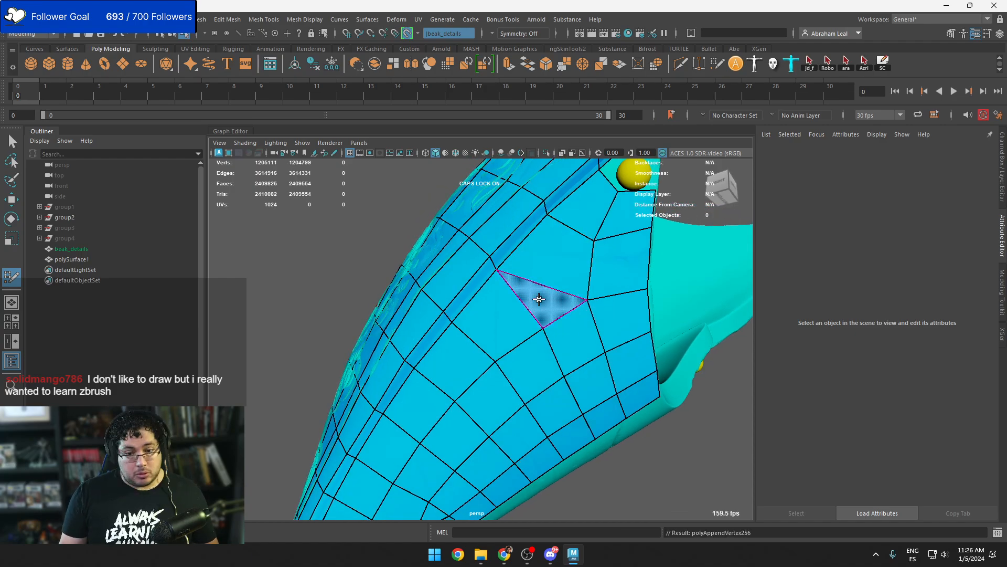
{"action": "mouse_move", "coordinate": [541, 298]}
{"action": "left_mouse_down", "text": "alt"}
{"action": "mouse_move", "coordinate": [513, 292]}
{"action": "mouse_move", "coordinate": [487, 343]}
{"action": "mouse_move", "coordinate": [456, 312]}
{"action": "left_mouse_up", "text": "alt"}
{"action": "left_click_drag", "start_coordinate": [450, 369], "coordinate": [476, 338], "text": "shift"}
Lay five quads across the thickness of the rear rim, from its lower centre up to the yellow sphere
{"action": "scroll", "coordinate": [476, 338], "scroll_direction": "up", "scroll_amount": 10}
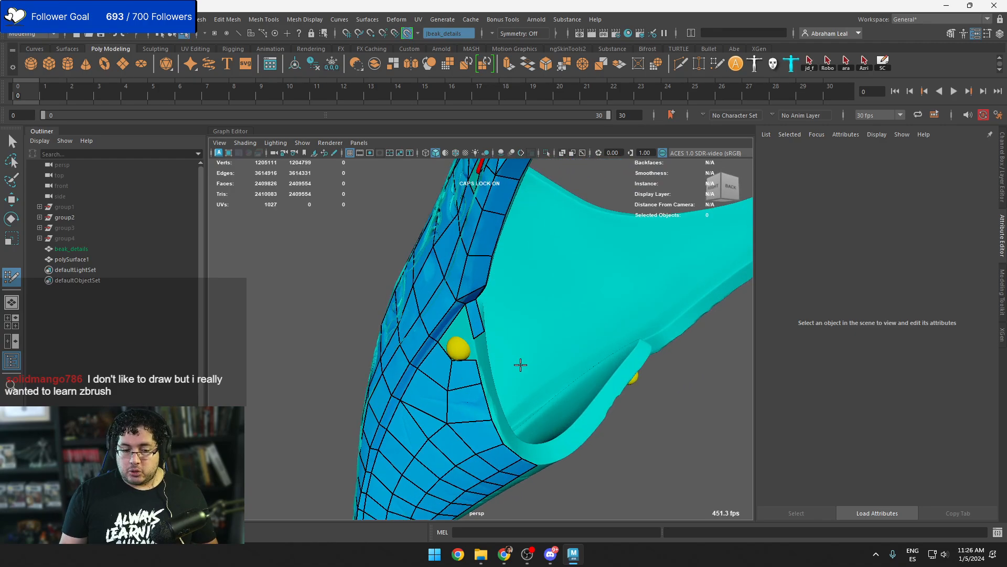
{"action": "left_click_drag", "start_coordinate": [553, 354], "coordinate": [497, 382], "text": "alt"}
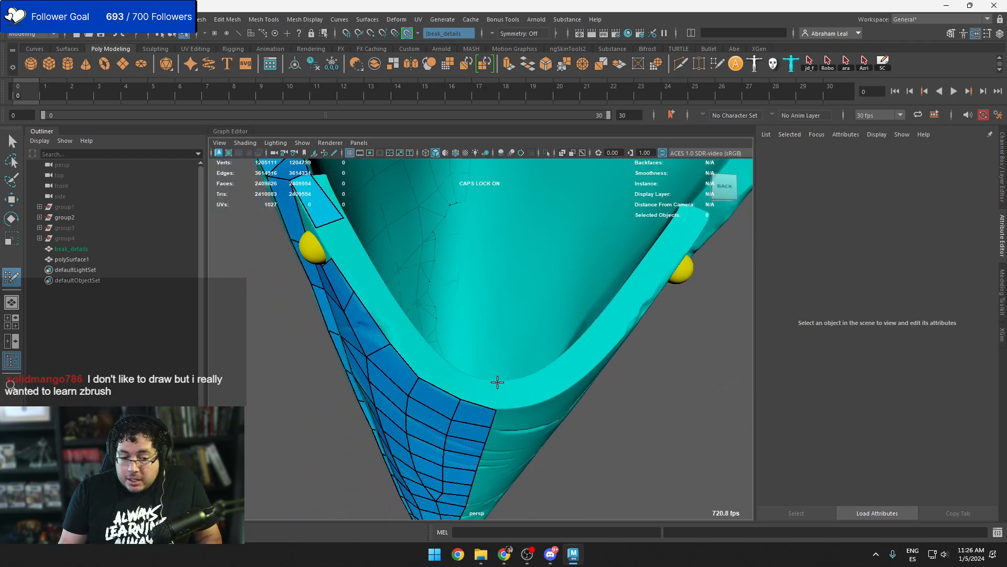
{"action": "left_click", "coordinate": [482, 389]}
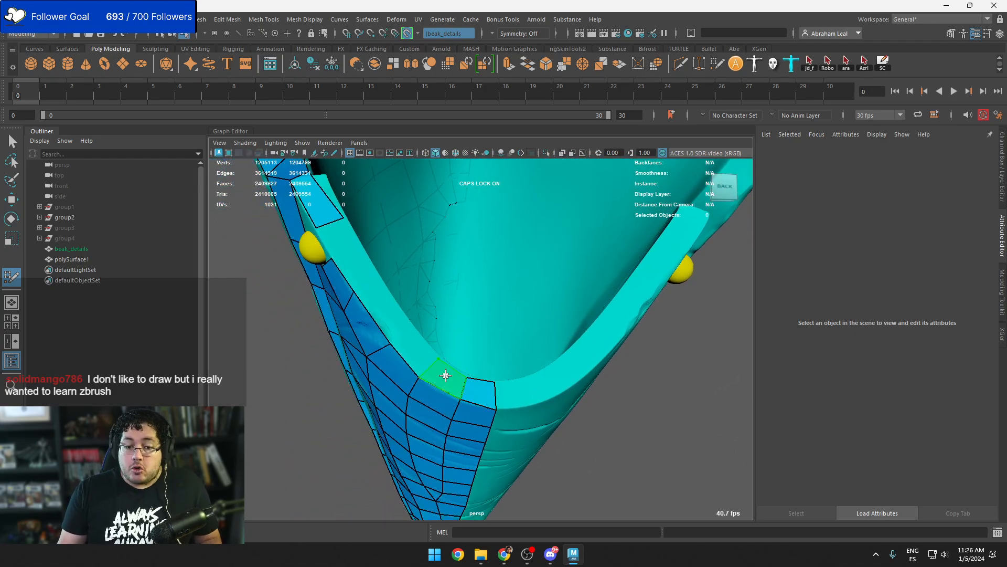
{"action": "left_click", "coordinate": [439, 361]}
{"action": "left_click", "coordinate": [413, 331]}
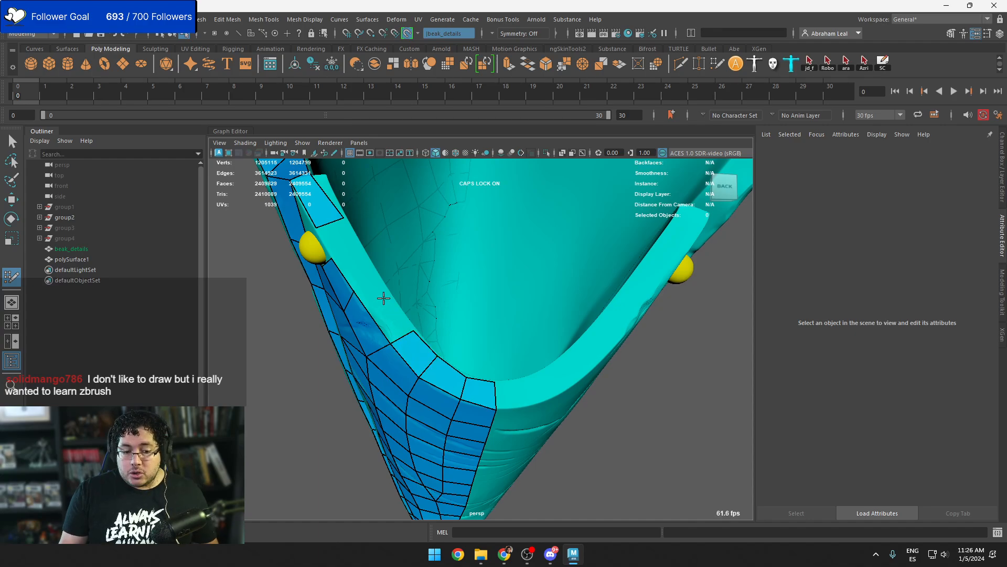
{"action": "left_click", "coordinate": [376, 304]}
{"action": "left_click_drag", "start_coordinate": [376, 304], "coordinate": [432, 310], "text": "alt"}
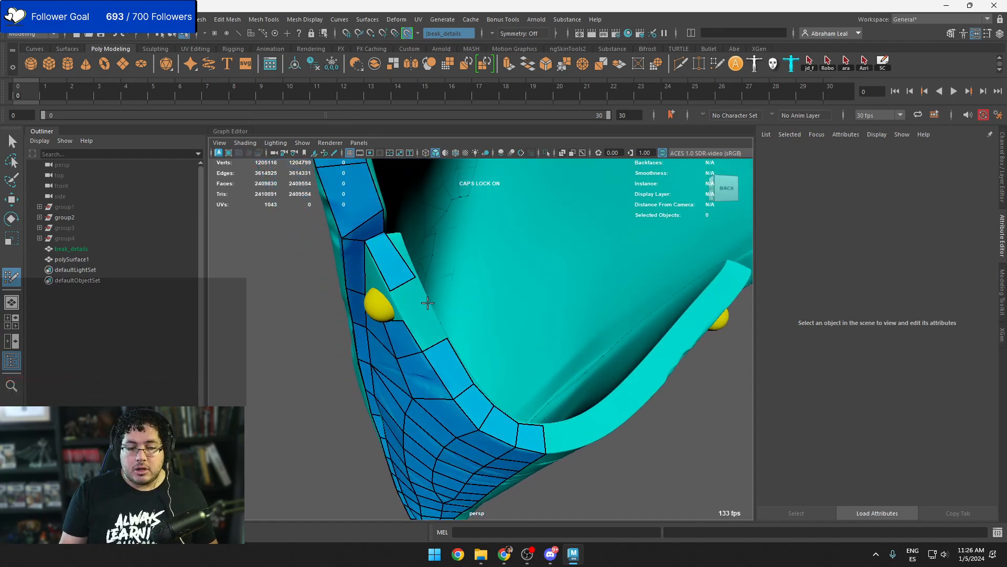
{"action": "left_click", "coordinate": [420, 328]}
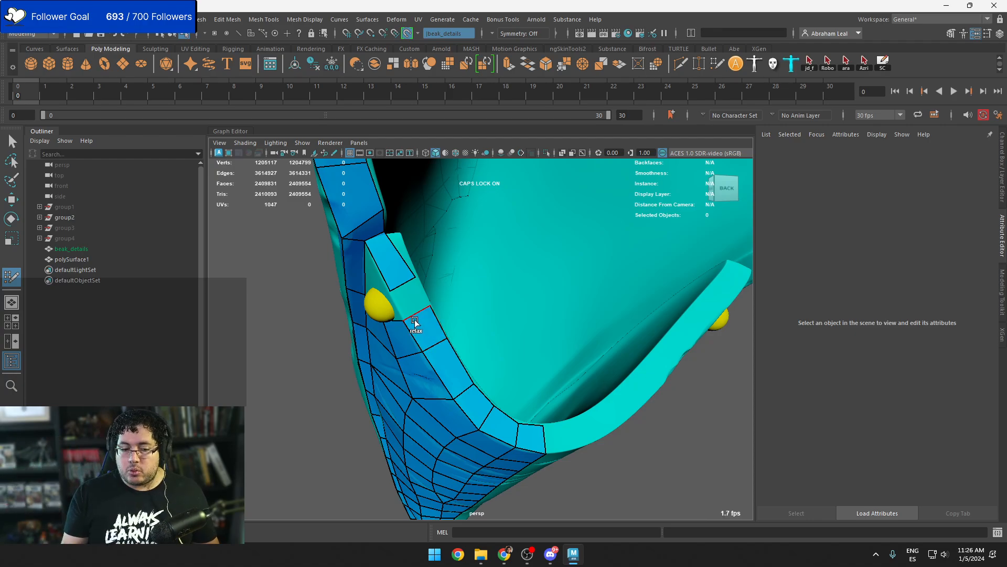
Fill the remaining gap in the rear rim beside the yellow sphere with a quad and adjust the adjoining vertex
{"action": "left_click", "coordinate": [418, 297], "text": "shift"}
{"action": "left_click_drag", "start_coordinate": [398, 285], "coordinate": [368, 296]}
Lay a two-by-two patch of four quads on the outward face of the yellow sphere
{"action": "middle_click_drag", "start_coordinate": [368, 297], "coordinate": [493, 335], "text": "alt"}
{"action": "left_click_drag", "start_coordinate": [493, 335], "coordinate": [540, 282], "text": "alt"}
{"action": "middle_click_drag", "start_coordinate": [540, 282], "coordinate": [531, 304], "text": "alt"}
{"action": "left_click_drag", "start_coordinate": [531, 304], "coordinate": [554, 351], "text": "alt"}
{"action": "middle_click_drag", "start_coordinate": [554, 350], "coordinate": [538, 390], "text": "alt"}
{"action": "mouse_move", "coordinate": [535, 388]}
{"action": "left_mouse_down", "text": "alt"}
{"action": "mouse_move", "coordinate": [576, 342]}
{"action": "mouse_move", "coordinate": [551, 376]}
{"action": "left_mouse_up", "text": "alt"}
{"action": "middle_click_drag", "start_coordinate": [552, 376], "coordinate": [567, 403], "text": "alt"}
{"action": "right_click_drag", "start_coordinate": [567, 402], "coordinate": [566, 398], "text": "alt"}
{"action": "left_click_drag", "start_coordinate": [561, 398], "coordinate": [559, 418]}
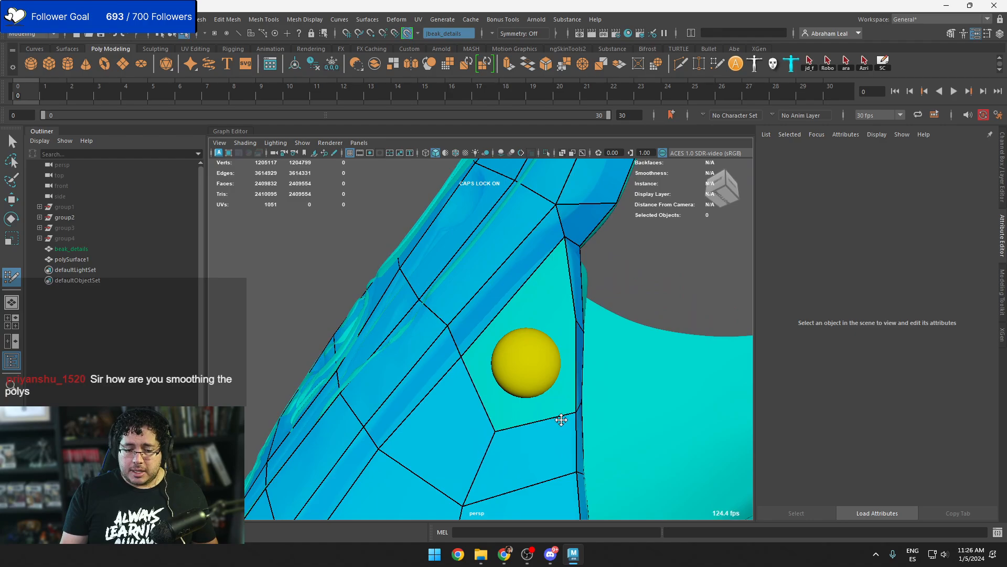
{"action": "left_click", "coordinate": [530, 353], "text": "shift"}
{"action": "mouse_move", "coordinate": [530, 352]}
{"action": "left_mouse_down", "text": "alt"}
{"action": "mouse_move", "coordinate": [569, 368]}
{"action": "mouse_move", "coordinate": [549, 339]}
{"action": "left_mouse_up", "text": "alt"}
{"action": "left_click", "coordinate": [559, 366], "text": "shift"}
{"action": "left_click", "coordinate": [565, 331], "text": "shift"}
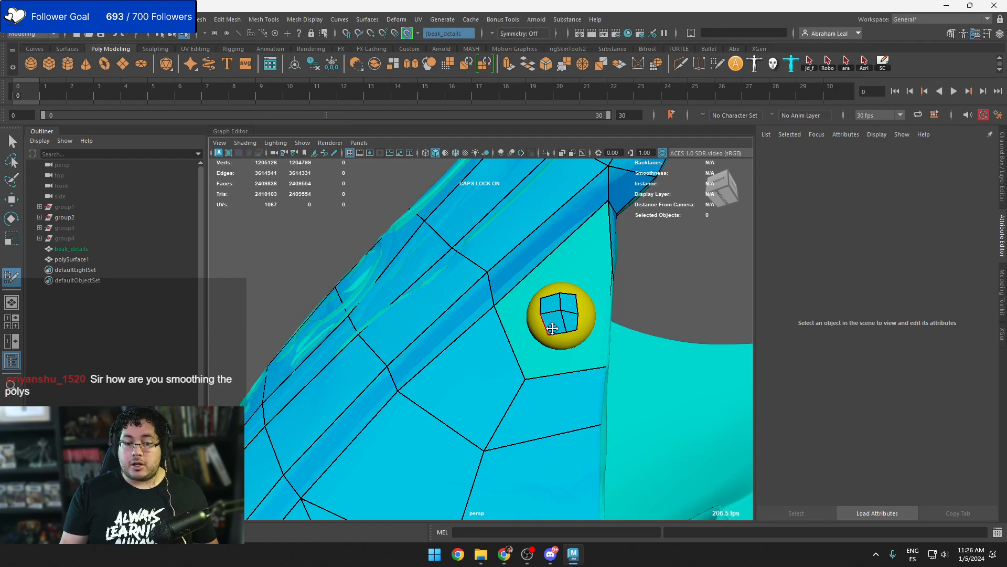
Extend the sphere patch with two quads along its upper side and two along the side facing the beak strip
{"action": "mouse_move", "coordinate": [579, 320]}
{"action": "left_mouse_down", "text": "alt"}
{"action": "mouse_move", "coordinate": [569, 367]}
{"action": "mouse_move", "coordinate": [581, 411]}
{"action": "mouse_move", "coordinate": [558, 399]}
{"action": "mouse_move", "coordinate": [533, 407]}
{"action": "mouse_move", "coordinate": [574, 353]}
{"action": "left_mouse_up", "text": "alt"}
{"action": "left_click", "coordinate": [576, 416], "text": "shift"}
{"action": "left_click", "coordinate": [540, 404]}
{"action": "left_click", "coordinate": [553, 417], "text": "shift"}
{"action": "middle_click_drag", "start_coordinate": [574, 353], "coordinate": [562, 402], "text": "alt"}
{"action": "left_click", "coordinate": [569, 332]}
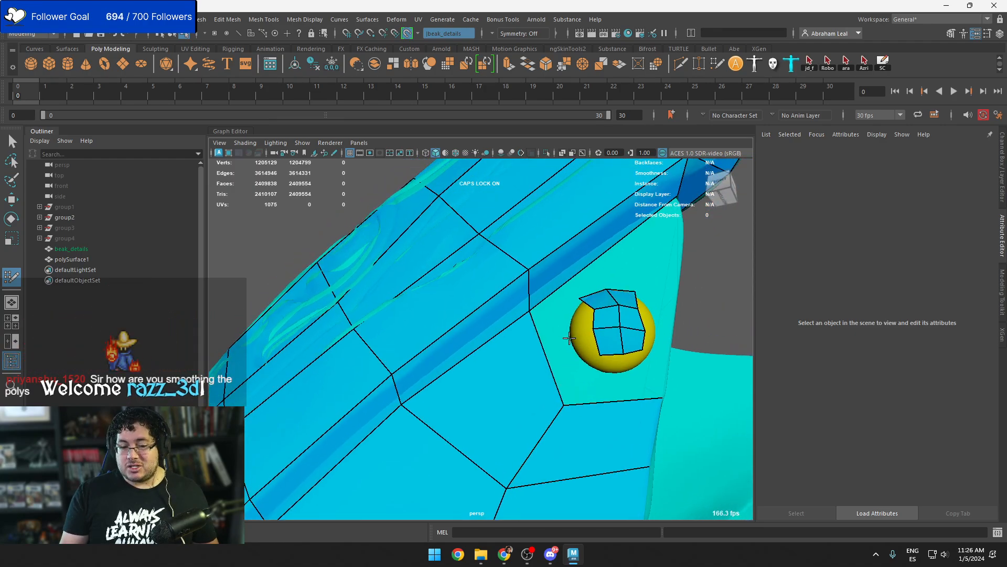
{"action": "left_click", "coordinate": [583, 317], "text": "shift"}
{"action": "left_click", "coordinate": [582, 347], "text": "shift"}
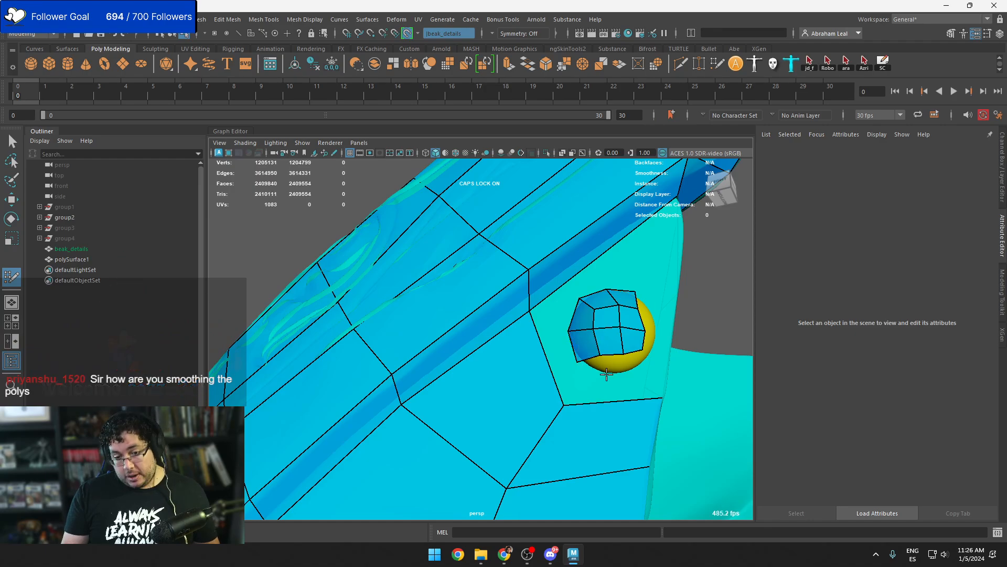
Close the sphere patch's lower side and the side facing the rear rim with four quads
{"action": "left_click", "coordinate": [614, 367], "text": "shift"}
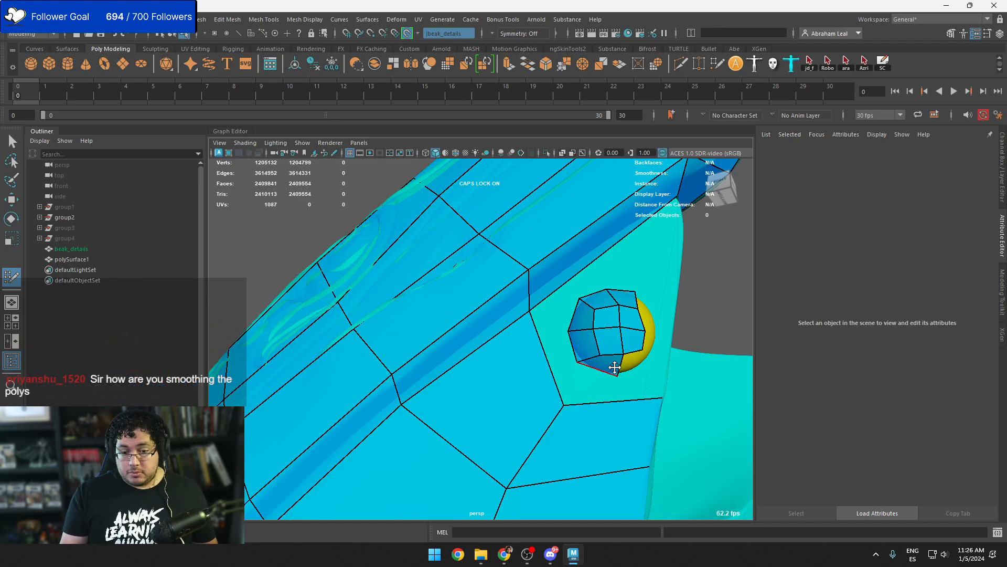
{"action": "left_click_drag", "start_coordinate": [602, 355], "coordinate": [572, 379], "text": "alt"}
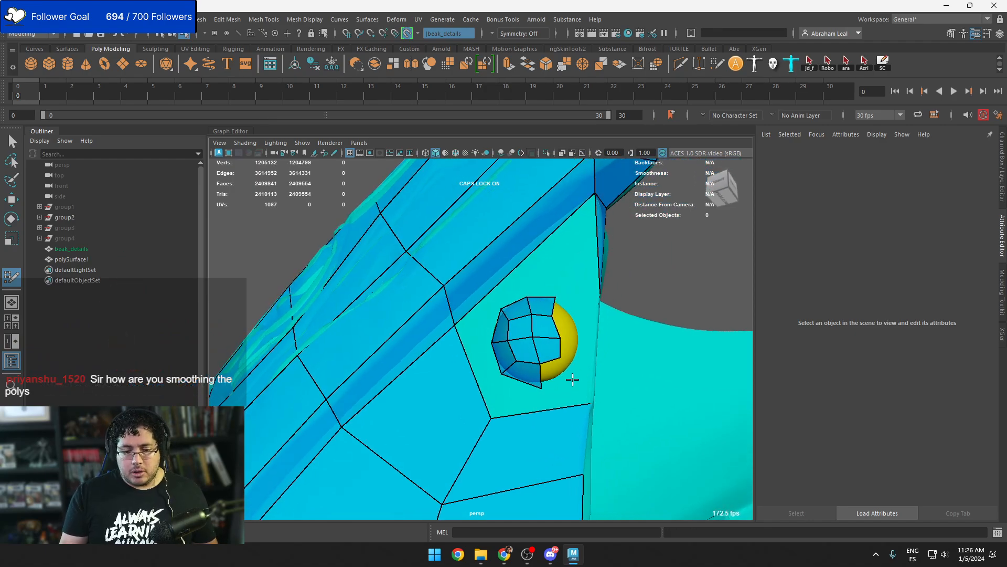
{"action": "left_click", "coordinate": [567, 371], "text": "shift"}
{"action": "left_click", "coordinate": [575, 344], "text": "shift"}
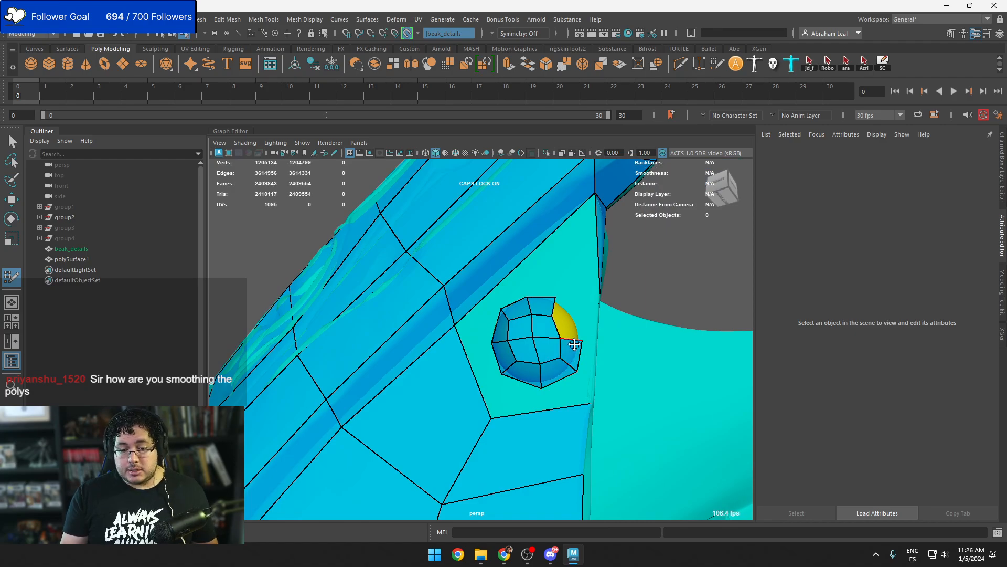
{"action": "left_click", "coordinate": [562, 322], "text": "shift"}
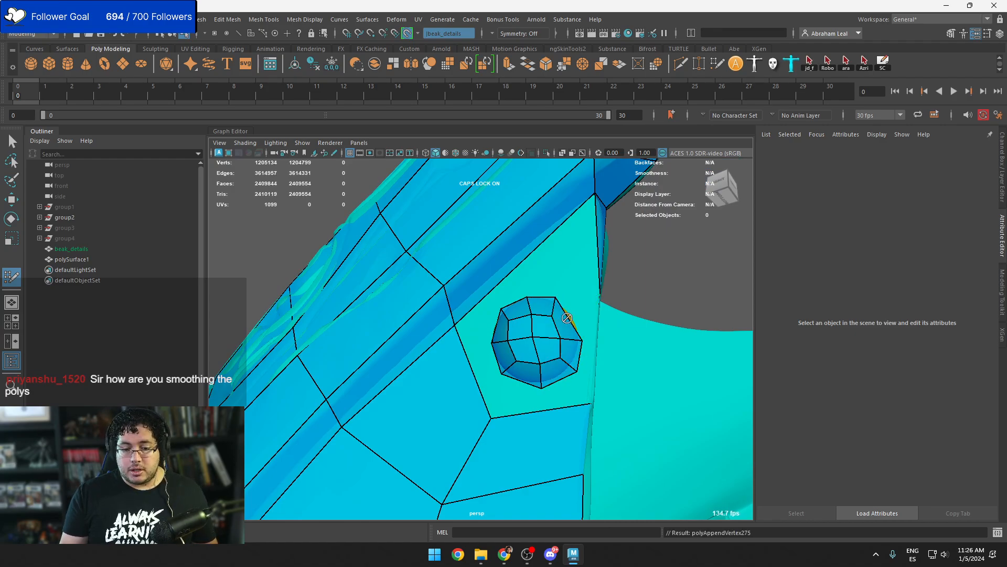
Examine the quads around the sphere and the overall mesh coverage along the beak's side and underside
{"action": "left_click_drag", "start_coordinate": [560, 322], "coordinate": [535, 308], "text": "alt"}
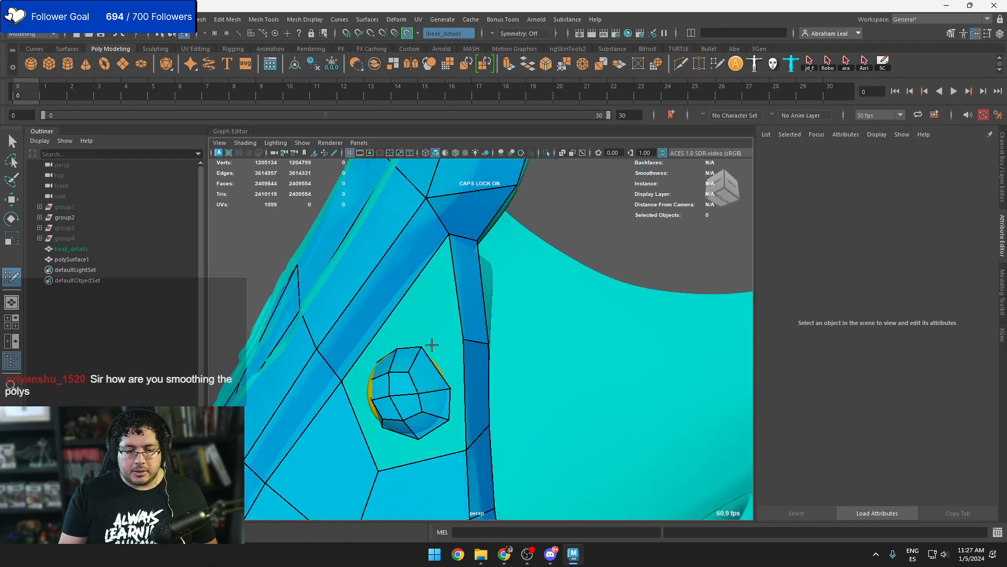
{"action": "left_click_drag", "start_coordinate": [423, 346], "coordinate": [463, 362]}
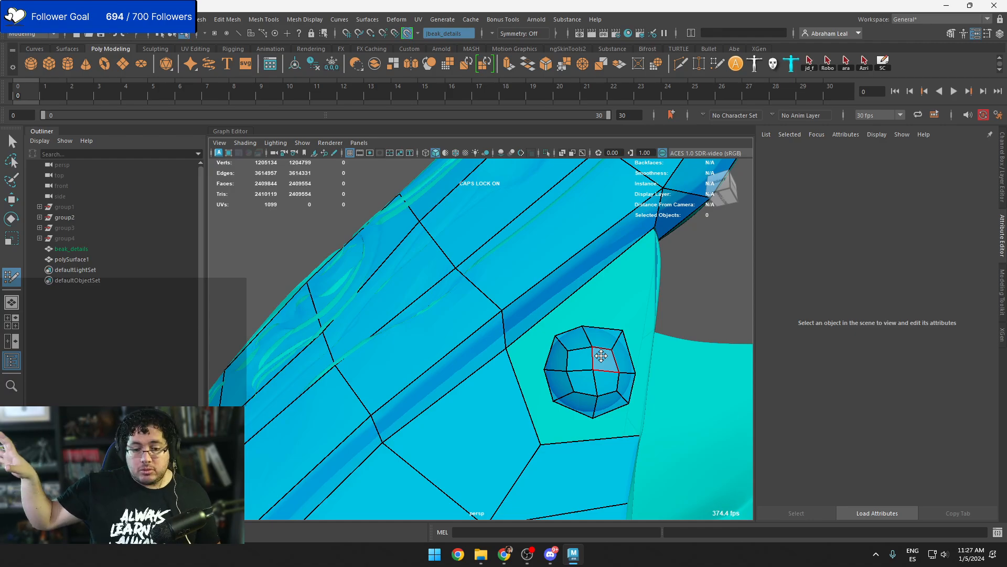
{"action": "right_click_drag", "start_coordinate": [589, 356], "coordinate": [498, 346], "text": "alt"}
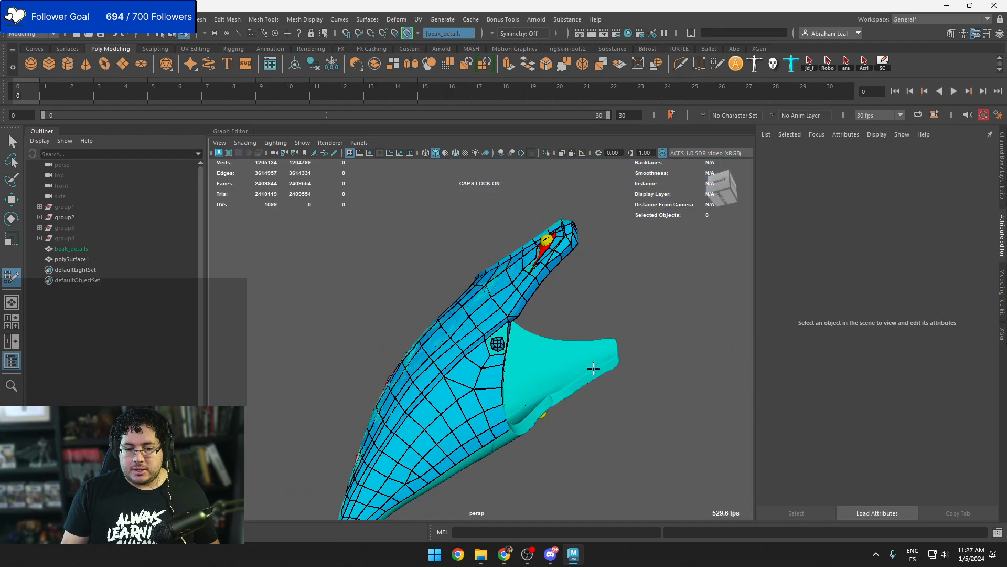
{"action": "left_click_drag", "start_coordinate": [572, 359], "coordinate": [520, 368], "text": "alt"}
{"action": "middle_click_drag", "start_coordinate": [502, 378], "coordinate": [514, 329], "text": "alt"}
{"action": "right_click_drag", "start_coordinate": [515, 328], "coordinate": [525, 387], "text": "alt"}
{"action": "left_click_drag", "start_coordinate": [525, 387], "coordinate": [507, 359], "text": "alt"}
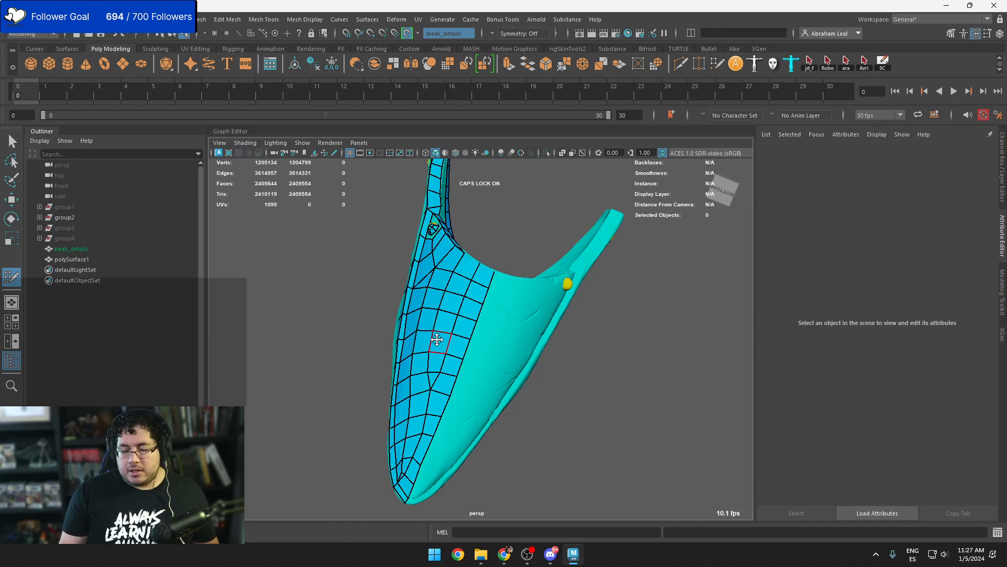
{"action": "left_click_drag", "start_coordinate": [442, 326], "coordinate": [481, 326], "text": "alt"}
{"action": "right_click_drag", "start_coordinate": [482, 325], "coordinate": [507, 302], "text": "alt"}
{"action": "middle_click_drag", "start_coordinate": [506, 302], "coordinate": [507, 350], "text": "alt"}
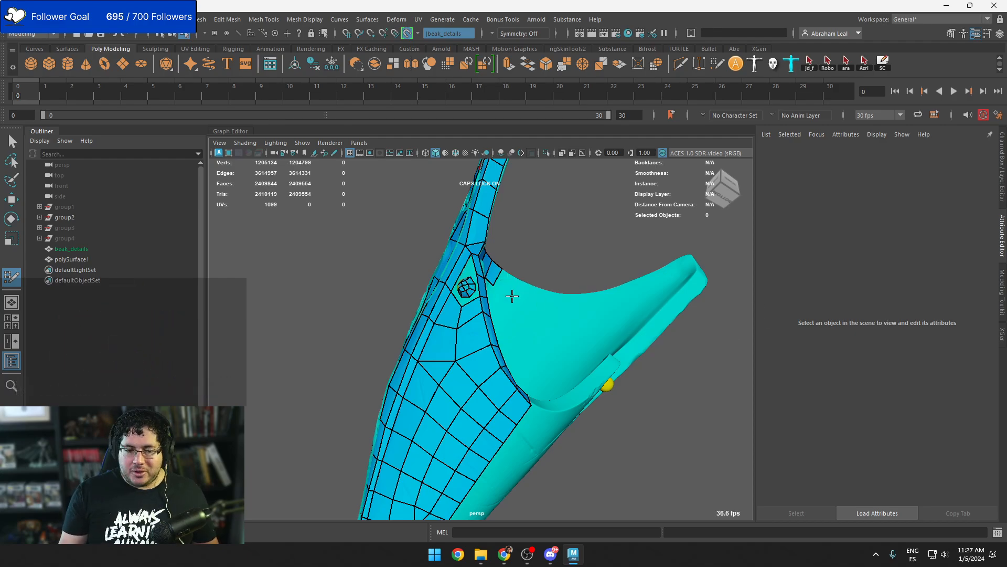
Try to extend the front centre strip to the tip of the lower red opening with a quad and level its edge
{"action": "left_click_drag", "start_coordinate": [512, 296], "coordinate": [517, 384], "text": "alt"}
{"action": "scroll", "coordinate": [501, 344], "scroll_direction": "up", "scroll_amount": 5}
{"action": "middle_click_drag", "start_coordinate": [502, 344], "coordinate": [483, 388], "text": "alt"}
{"action": "scroll", "coordinate": [483, 388], "scroll_direction": "up", "scroll_amount": 2}
{"action": "left_click_drag", "start_coordinate": [483, 389], "coordinate": [518, 407], "text": "alt"}
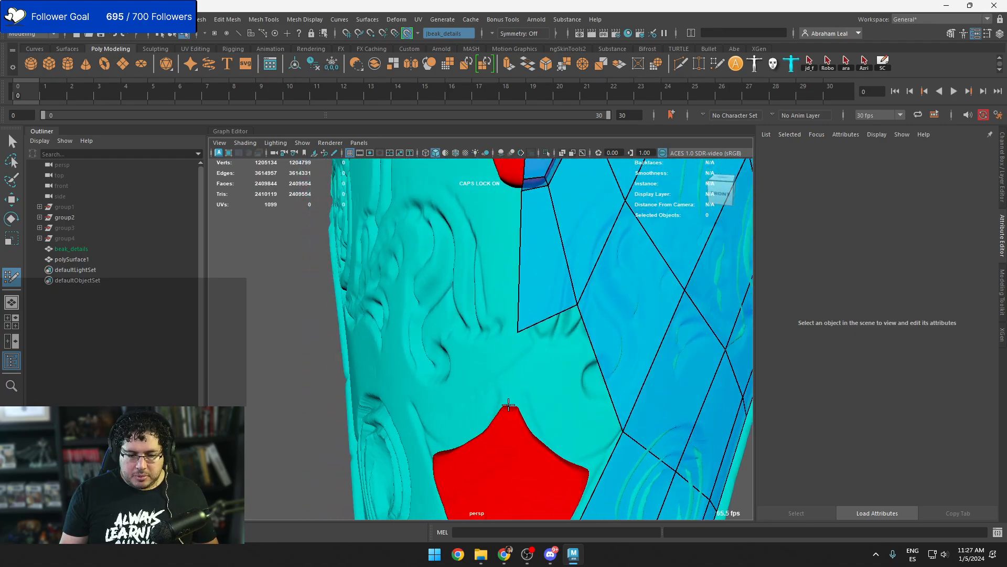
{"action": "left_click", "coordinate": [522, 366], "text": "shift"}
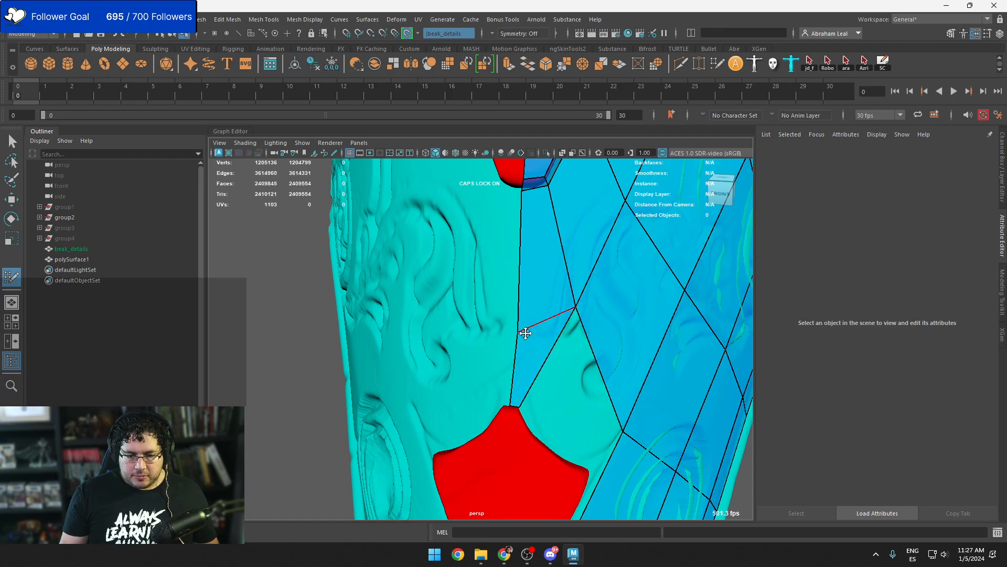
{"action": "mouse_move", "coordinate": [519, 331]}
{"action": "left_mouse_down"}
{"action": "mouse_move", "coordinate": [521, 292]}
{"action": "mouse_move", "coordinate": [525, 331]}
{"action": "left_mouse_up"}
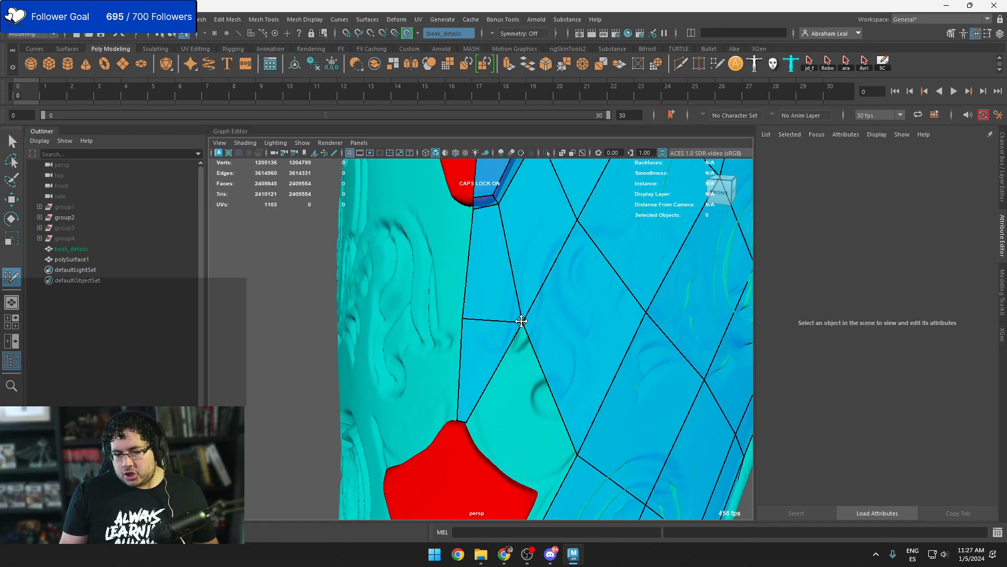
{"action": "left_click_drag", "start_coordinate": [532, 474], "coordinate": [514, 440], "text": "alt"}
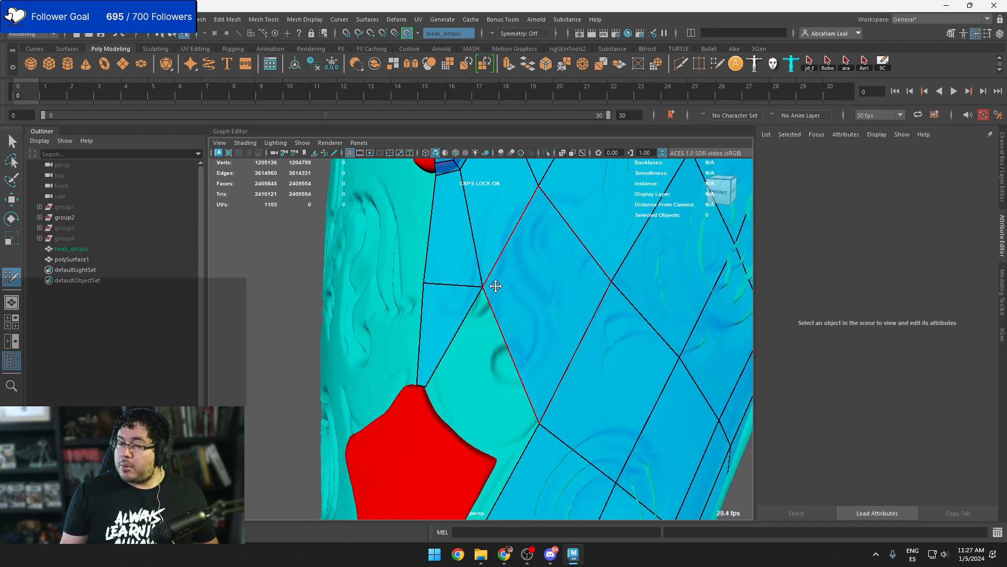
Delete three faces between the two red openings and move the exposed border vertex up toward the upper opening
{"action": "middle_click_drag", "start_coordinate": [488, 265], "coordinate": [498, 306], "text": "alt"}
{"action": "left_click", "coordinate": [486, 341], "text": "ctrl+shift"}
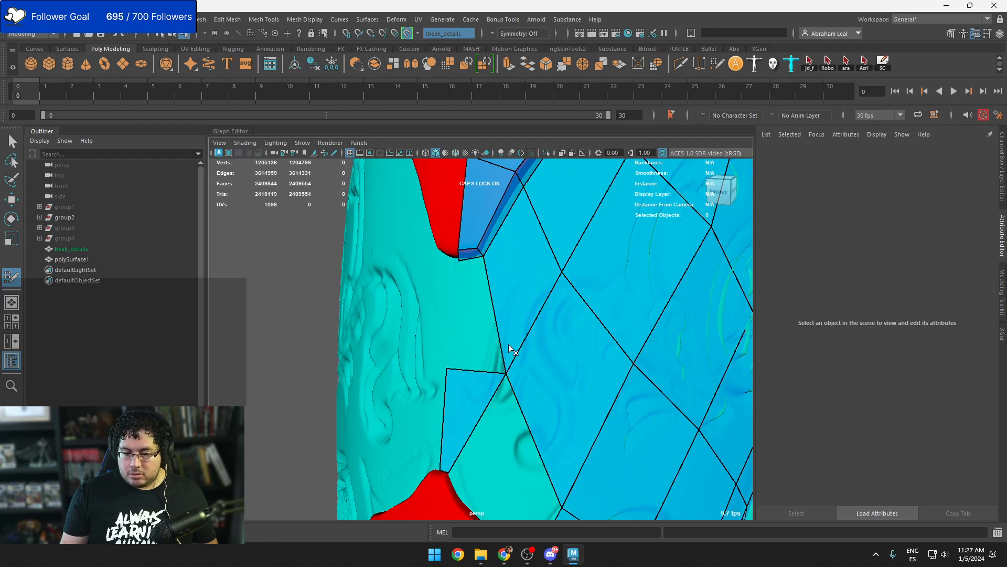
{"action": "left_click", "coordinate": [484, 388], "text": "ctrl+shift"}
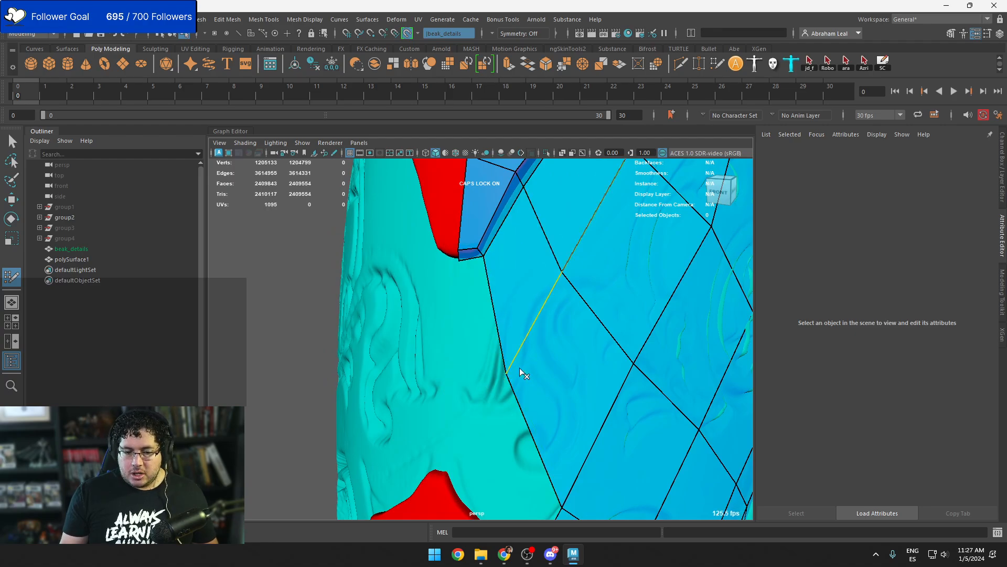
{"action": "left_click", "coordinate": [524, 371], "text": "ctrl+shift"}
{"action": "left_click_drag", "start_coordinate": [506, 367], "coordinate": [519, 312]}
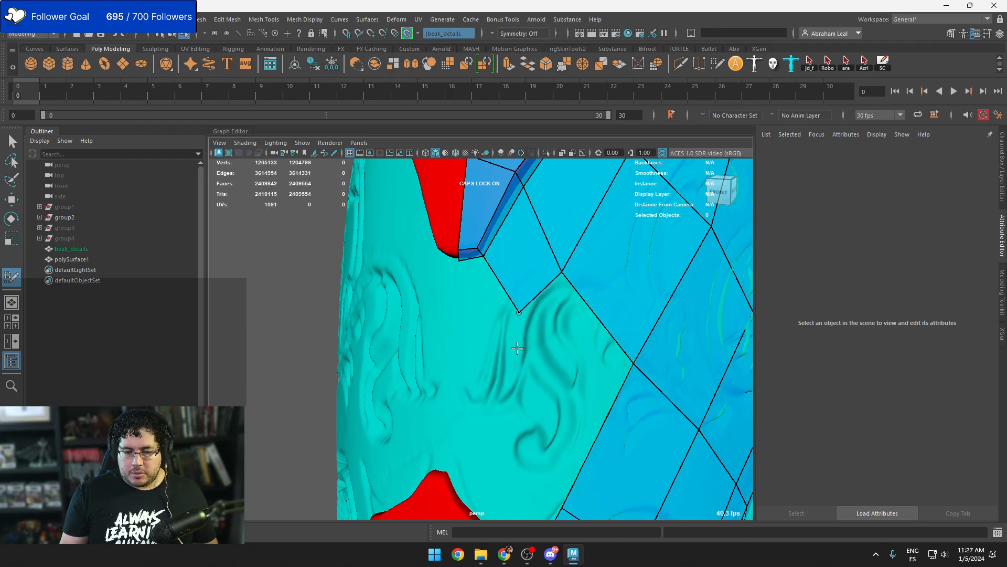
Refill the cleared area between the red openings with a quad and a triangle along the side patch
{"action": "mouse_move", "coordinate": [518, 348]}
{"action": "left_mouse_down", "text": "alt"}
{"action": "mouse_move", "coordinate": [550, 350]}
{"action": "mouse_move", "coordinate": [493, 280]}
{"action": "left_mouse_up", "text": "alt"}
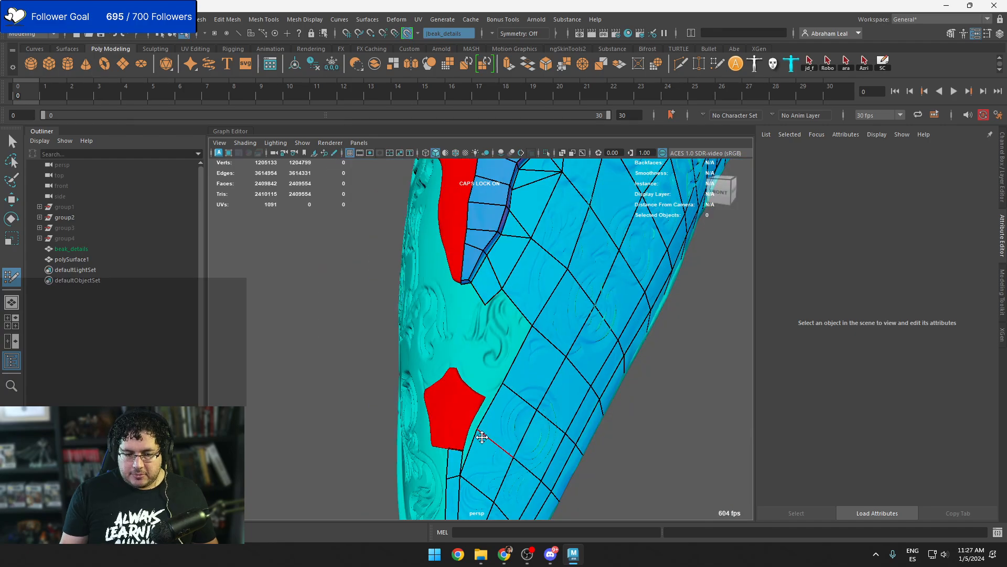
{"action": "left_click", "coordinate": [513, 335], "text": "shift"}
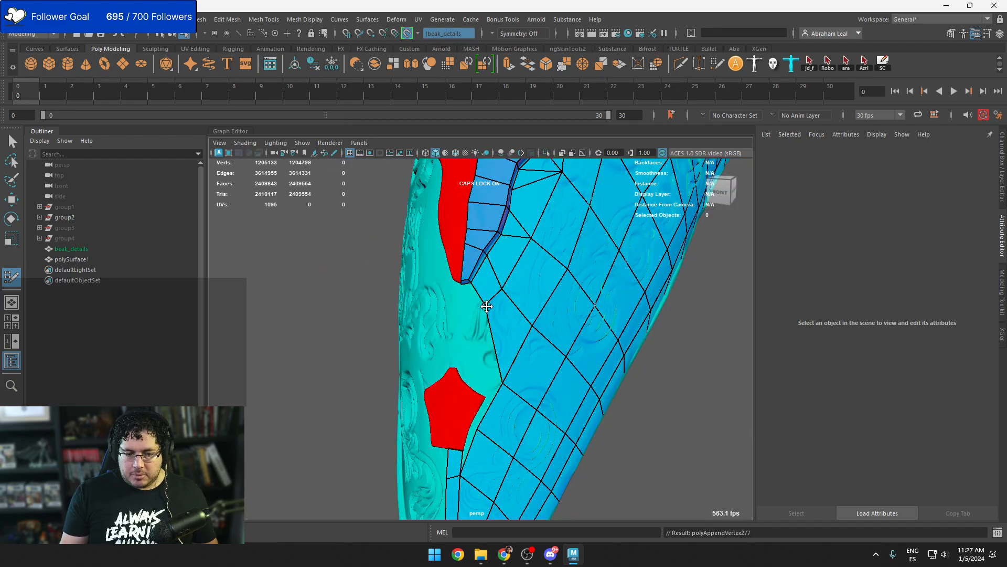
{"action": "left_click", "coordinate": [470, 358]}
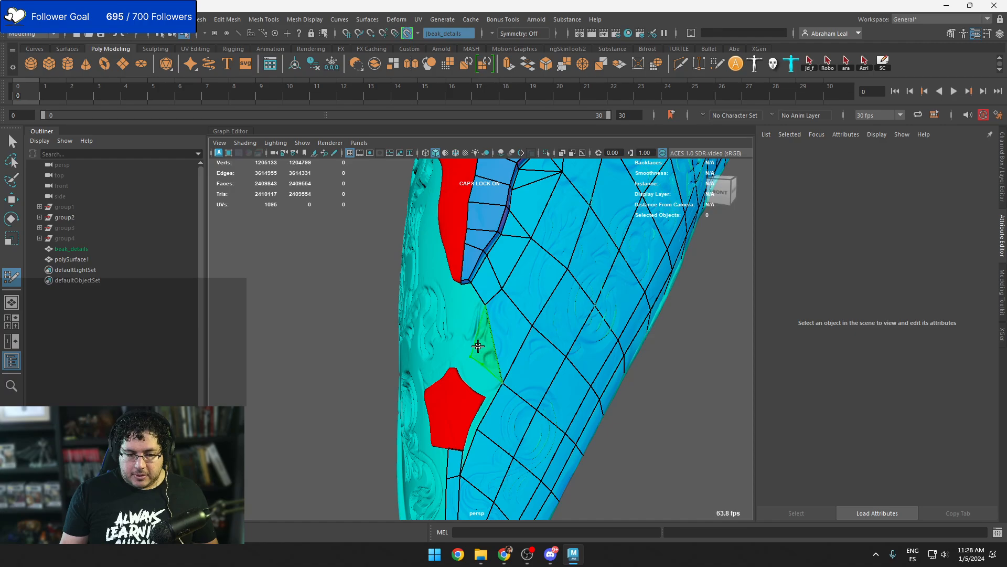
{"action": "left_click", "coordinate": [478, 346], "text": "shift"}
Add two quads down the centre line below the upper red opening and reposition the neighbouring vertices
{"action": "middle_click_drag", "start_coordinate": [476, 371], "coordinate": [489, 389], "text": "alt"}
{"action": "right_click_drag", "start_coordinate": [488, 388], "coordinate": [519, 406], "text": "alt"}
{"action": "left_click_drag", "start_coordinate": [518, 406], "coordinate": [539, 389], "text": "alt"}
{"action": "left_click", "coordinate": [527, 328]}
{"action": "left_click", "coordinate": [544, 323], "text": "shift"}
{"action": "left_click_drag", "start_coordinate": [566, 328], "coordinate": [561, 327]}
{"action": "left_click_drag", "start_coordinate": [551, 409], "coordinate": [559, 416]}
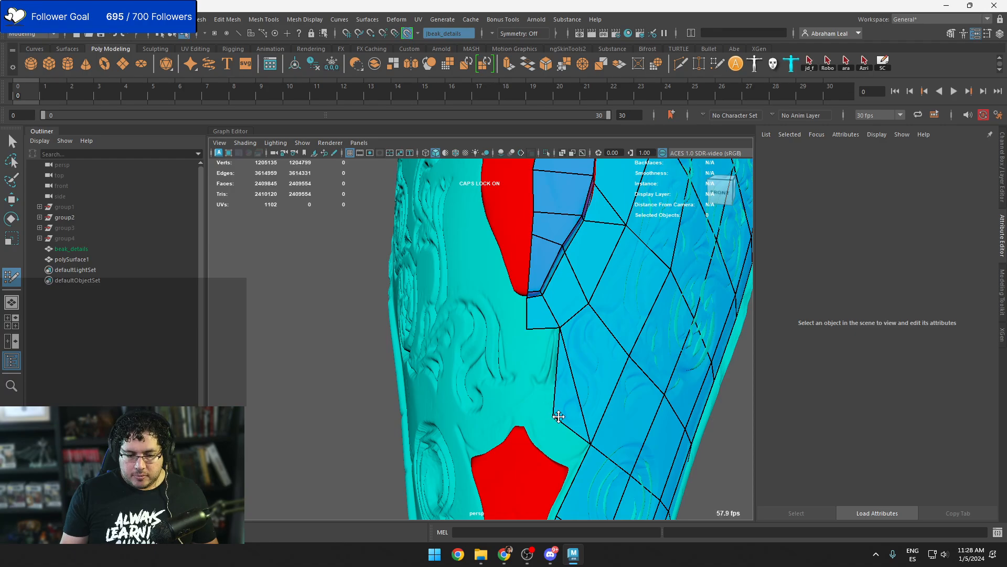
{"action": "left_click", "coordinate": [521, 405]}
{"action": "left_click", "coordinate": [536, 380], "text": "shift"}
Place a quad on the inner wall at the lower red opening's tip and bridge the tip to the centre strip
{"action": "left_click_drag", "start_coordinate": [529, 463], "coordinate": [516, 465], "text": "alt"}
{"action": "right_click_drag", "start_coordinate": [516, 464], "coordinate": [535, 485], "text": "alt"}
{"action": "mouse_move", "coordinate": [535, 486]}
{"action": "middle_mouse_down", "text": "alt"}
{"action": "mouse_move", "coordinate": [497, 450]}
{"action": "mouse_move", "coordinate": [501, 414]}
{"action": "middle_mouse_up", "text": "alt"}
{"action": "left_click_drag", "start_coordinate": [501, 413], "coordinate": [528, 434], "text": "alt"}
{"action": "right_click_drag", "start_coordinate": [528, 434], "coordinate": [548, 473], "text": "alt"}
{"action": "middle_click_drag", "start_coordinate": [548, 473], "coordinate": [502, 374], "text": "alt"}
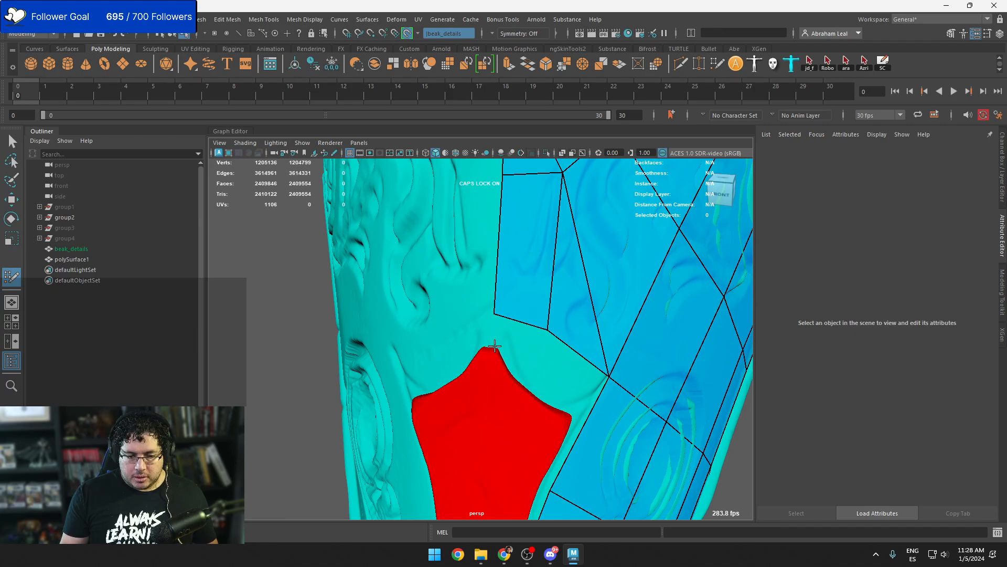
{"action": "mouse_move", "coordinate": [499, 368]}
{"action": "right_mouse_down", "text": "alt"}
{"action": "mouse_move", "coordinate": [549, 411]}
{"action": "mouse_move", "coordinate": [498, 372]}
{"action": "right_mouse_up", "text": "alt"}
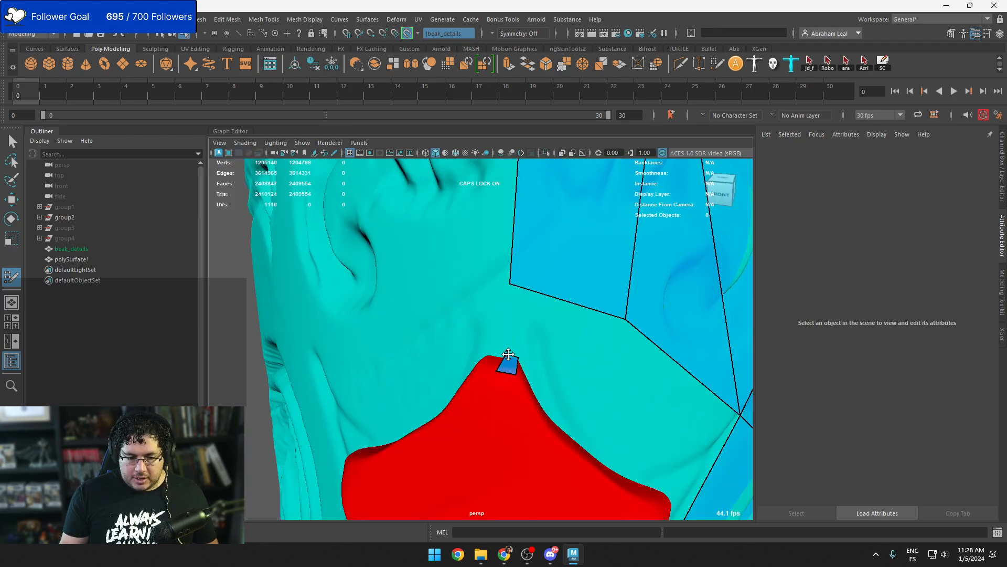
{"action": "left_click", "coordinate": [524, 323], "text": "shift"}
Extend the lower opening's inner-wall strip with one quad and join its outer edge to the side patch with a triangle
{"action": "left_click_drag", "start_coordinate": [536, 378], "coordinate": [526, 375], "text": "alt"}
{"action": "right_click_drag", "start_coordinate": [526, 375], "coordinate": [459, 367], "text": "alt"}
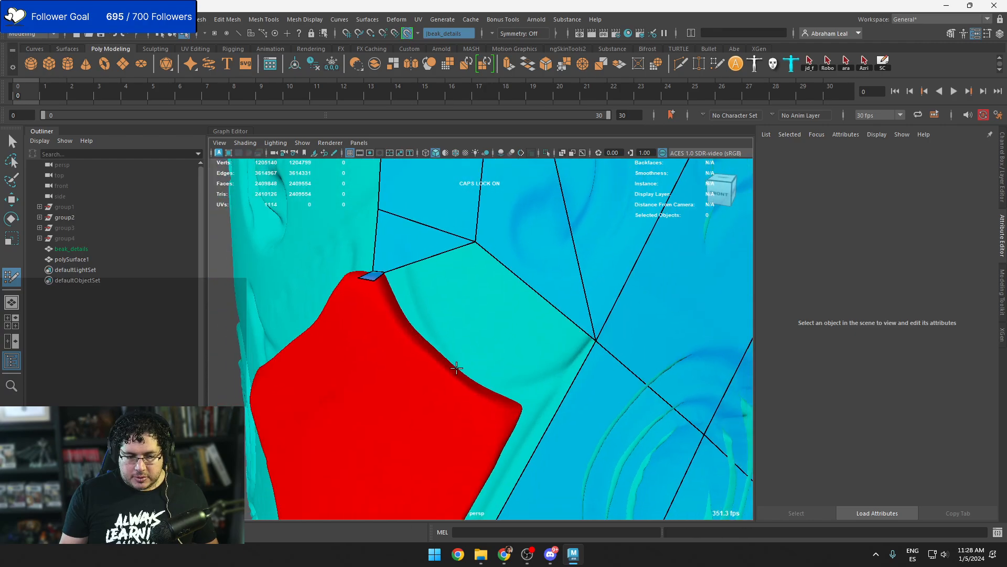
{"action": "left_click_drag", "start_coordinate": [458, 367], "coordinate": [440, 373], "text": "alt"}
{"action": "left_click_drag", "start_coordinate": [295, 379], "coordinate": [308, 400], "text": "alt"}
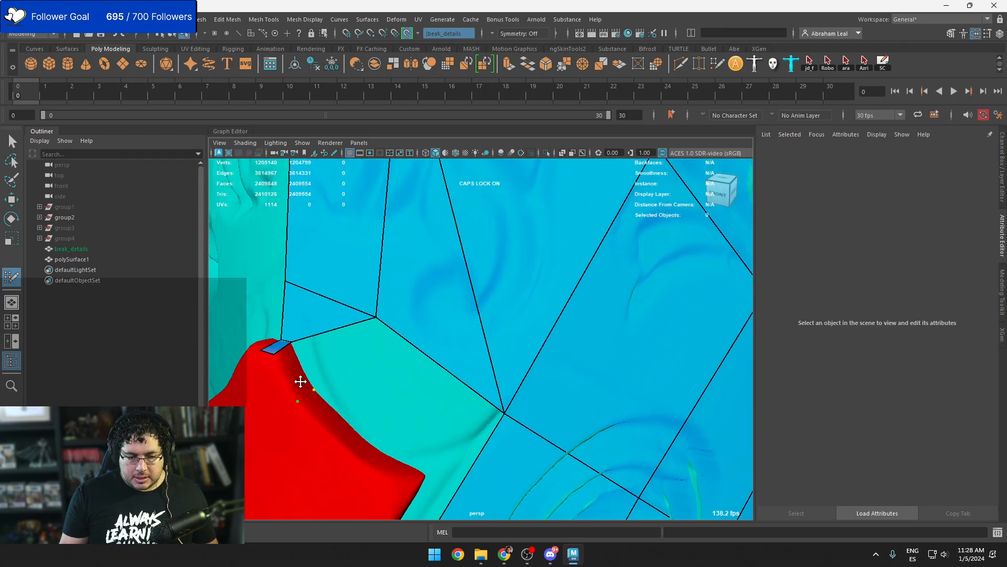
{"action": "left_click", "coordinate": [301, 380], "text": "shift"}
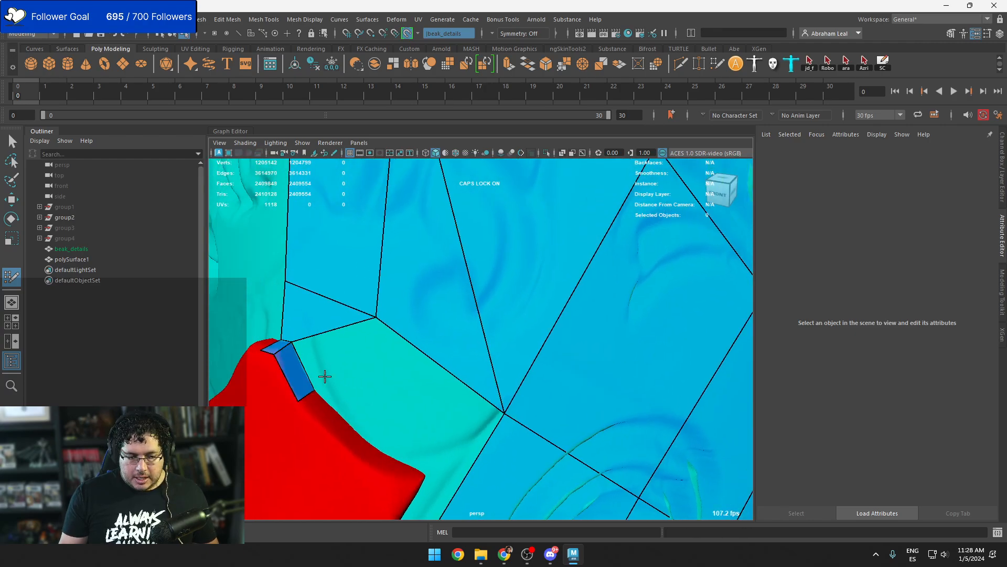
{"action": "left_click", "coordinate": [373, 327], "text": "shift"}
Continue the inner-wall strip to the opening's side corner with two quads and join it to the side patch with a quad and a triangle
{"action": "left_click_drag", "start_coordinate": [377, 351], "coordinate": [362, 386], "text": "alt"}
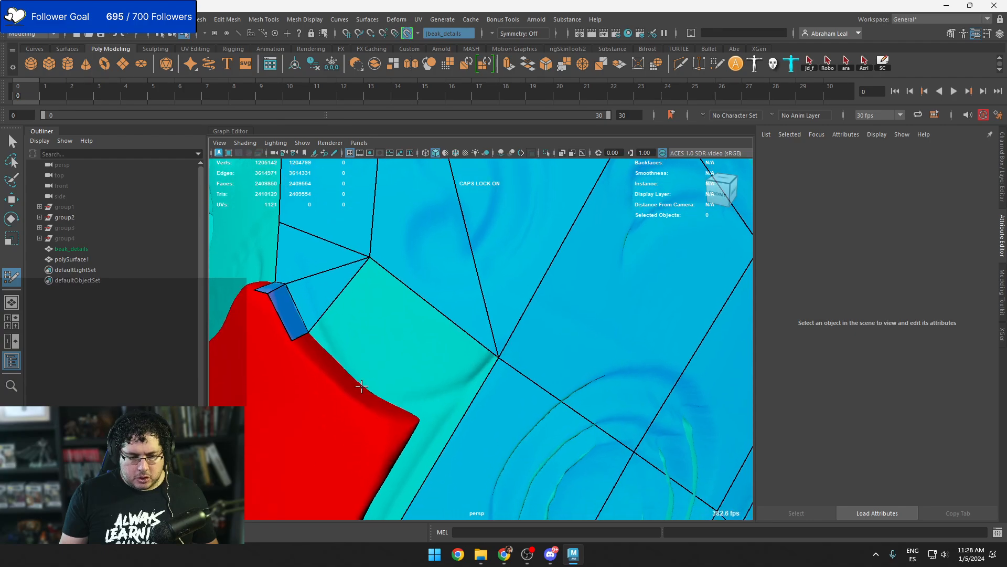
{"action": "left_click", "coordinate": [387, 400]}
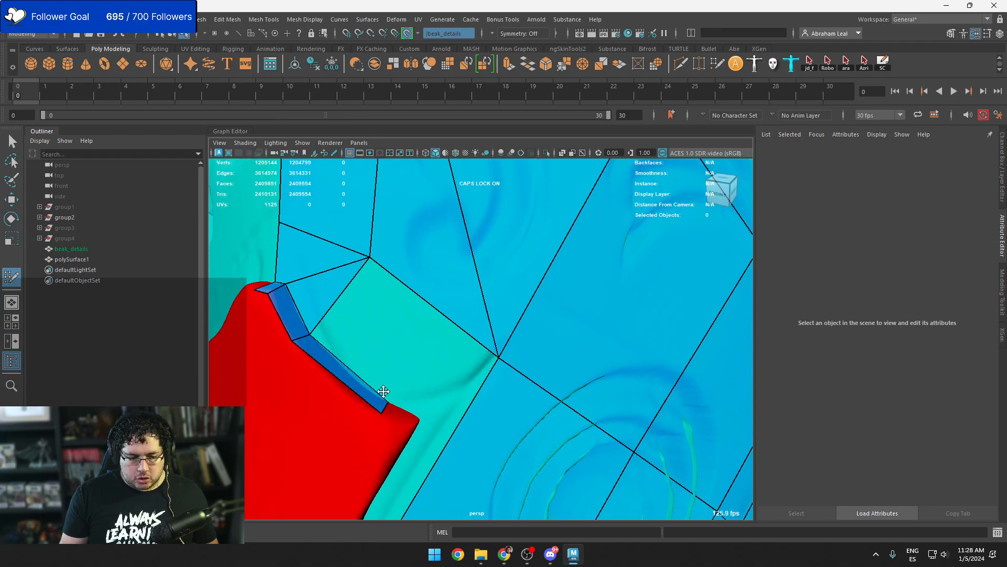
{"action": "left_click", "coordinate": [389, 344], "text": "shift"}
{"action": "left_click_drag", "start_coordinate": [447, 378], "coordinate": [318, 415], "text": "alt"}
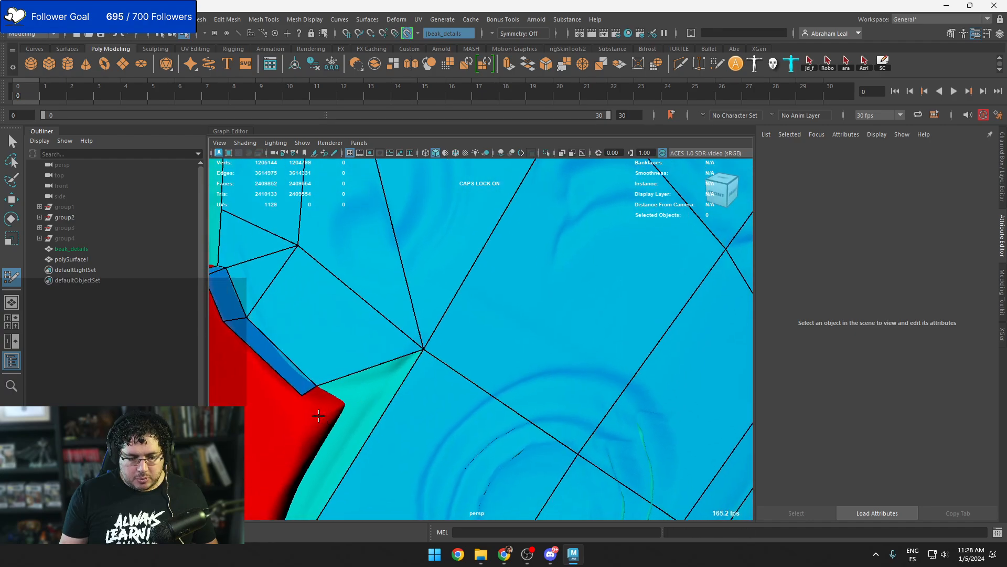
{"action": "left_click", "coordinate": [344, 403], "text": "shift"}
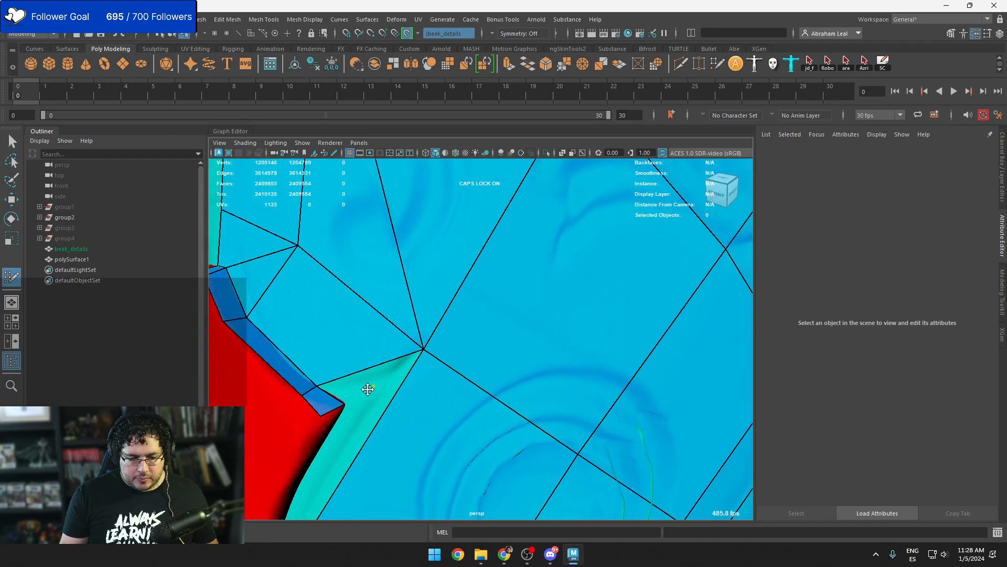
{"action": "left_click", "coordinate": [368, 389], "text": "shift"}
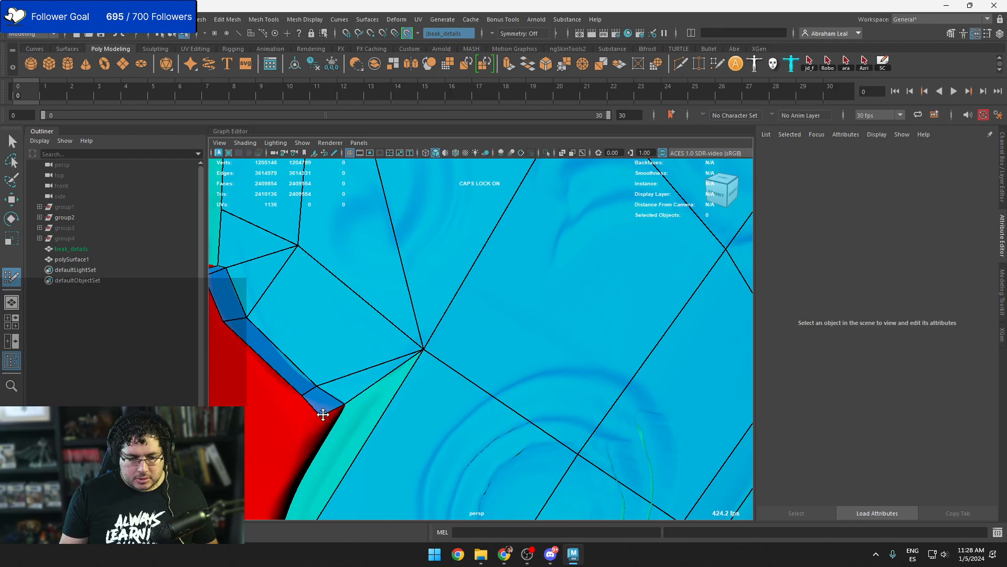
{"action": "mouse_move", "coordinate": [334, 407]}
{"action": "left_mouse_down", "text": "alt"}
{"action": "mouse_move", "coordinate": [337, 387]}
{"action": "mouse_move", "coordinate": [344, 399]}
{"action": "left_mouse_up", "text": "alt"}
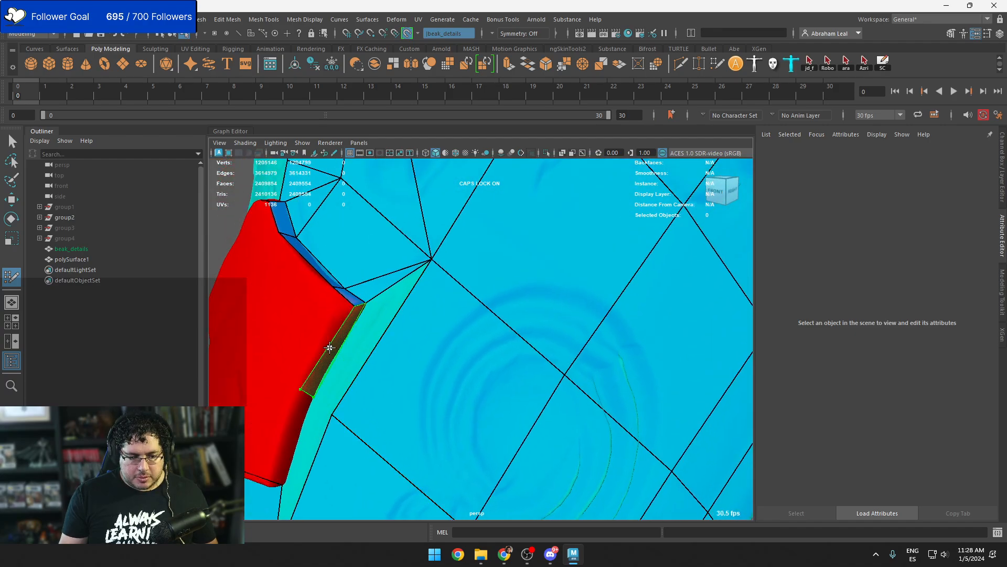
Extend the lower opening's inner-wall strip past the side corner with one quad and join it to the side patch with another quad
{"action": "left_click", "coordinate": [349, 360], "text": "shift"}
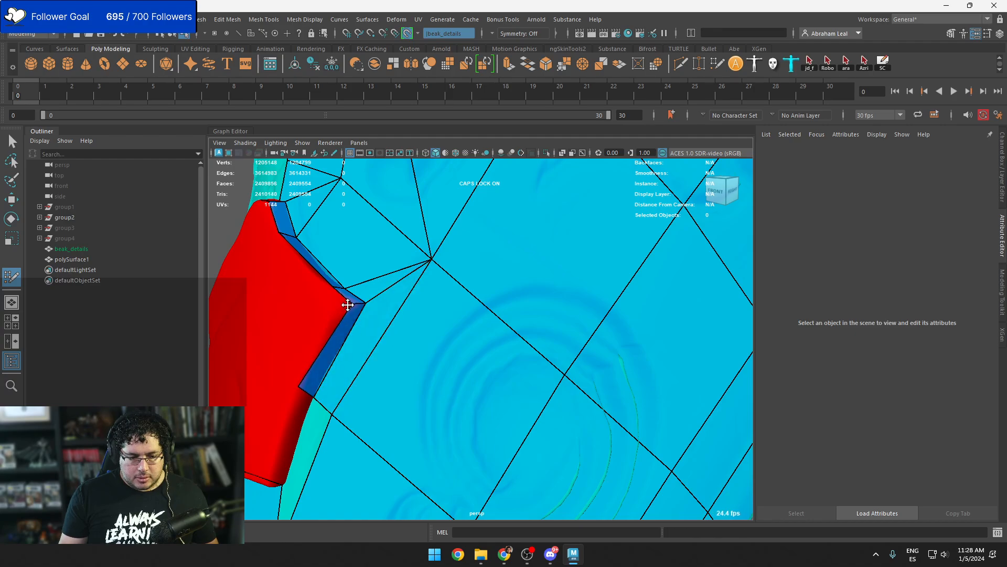
{"action": "scroll", "coordinate": [371, 308], "scroll_direction": "down", "scroll_amount": 3}
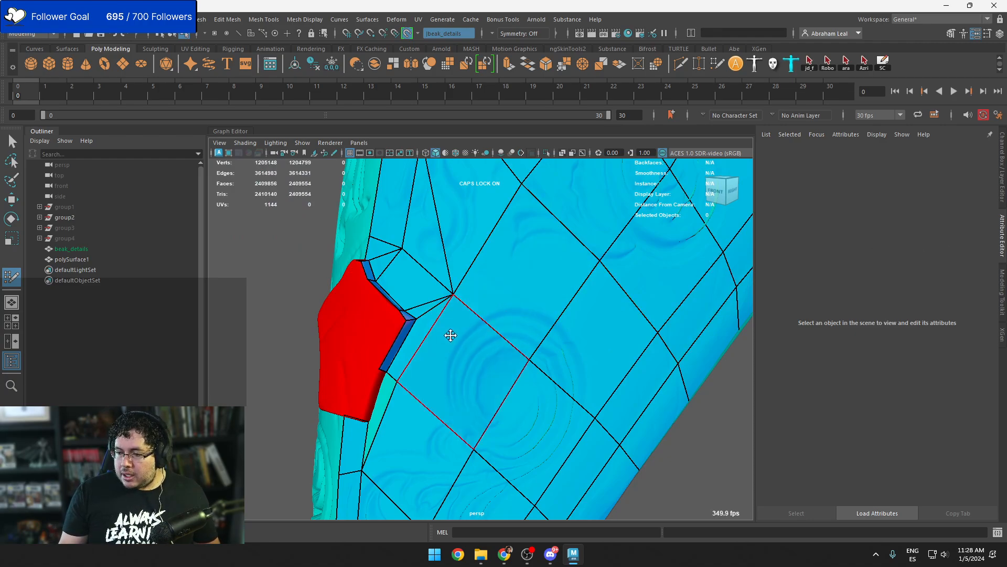
{"action": "scroll", "coordinate": [469, 329], "scroll_direction": "up", "scroll_amount": 3}
{"action": "scroll", "coordinate": [474, 321], "scroll_direction": "down", "scroll_amount": 5}
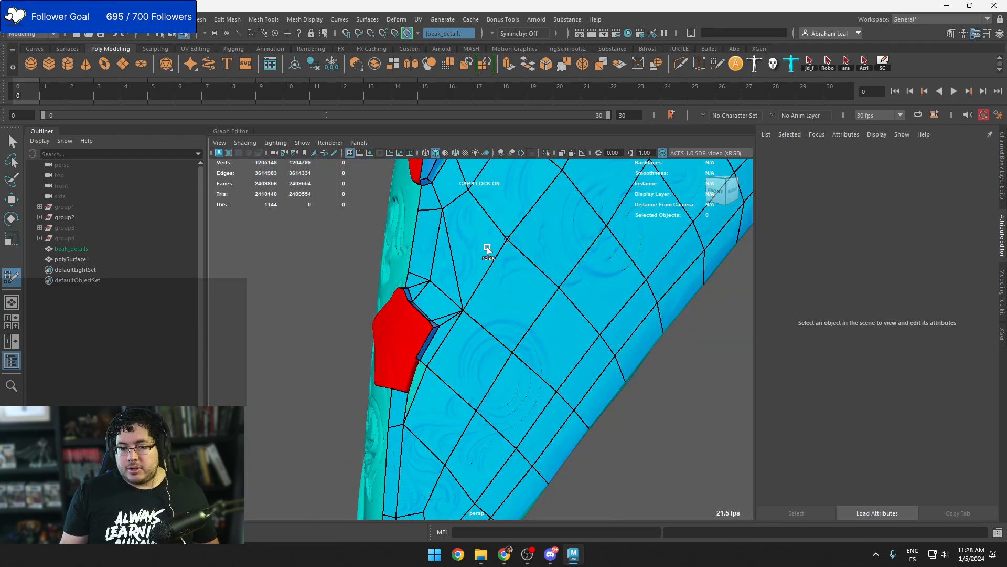
{"action": "mouse_move", "coordinate": [551, 362]}
{"action": "left_mouse_down", "text": "shift"}
{"action": "mouse_move", "coordinate": [606, 298]}
{"action": "mouse_move", "coordinate": [567, 320]}
{"action": "mouse_move", "coordinate": [558, 353]}
{"action": "left_mouse_up", "text": "shift"}
{"action": "key", "text": "ctrl+z"}
Lay three quads down the centre line of the lower opening's red floor, starting from the tip of the inner wall
{"action": "scroll", "coordinate": [612, 322], "scroll_direction": "down", "scroll_amount": 4}
{"action": "left_click_drag", "start_coordinate": [612, 321], "coordinate": [559, 286], "text": "alt"}
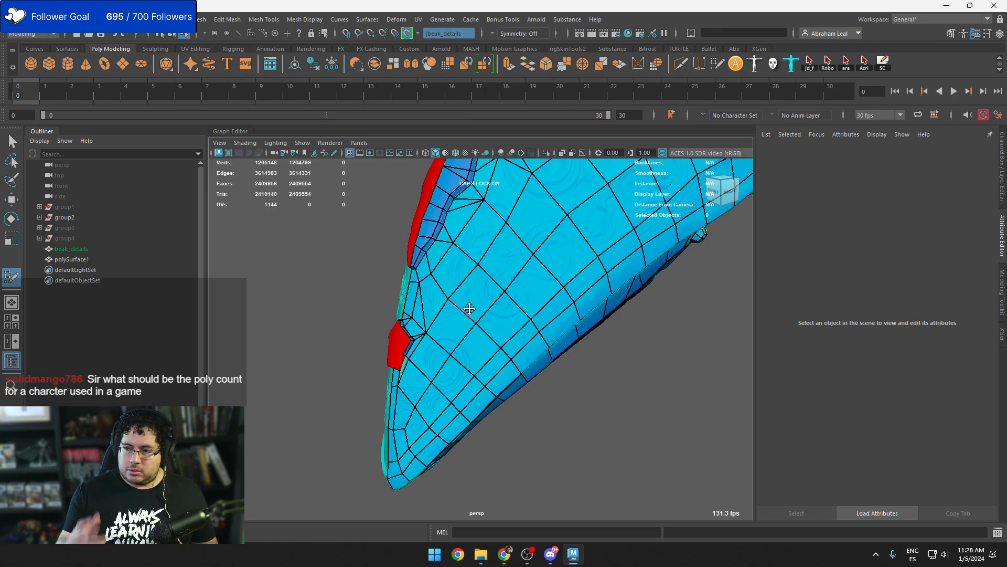
{"action": "left_click_drag", "start_coordinate": [459, 322], "coordinate": [507, 357], "text": "alt"}
{"action": "scroll", "coordinate": [506, 356], "scroll_direction": "up", "scroll_amount": 3}
{"action": "scroll", "coordinate": [507, 356], "scroll_direction": "up", "scroll_amount": 6}
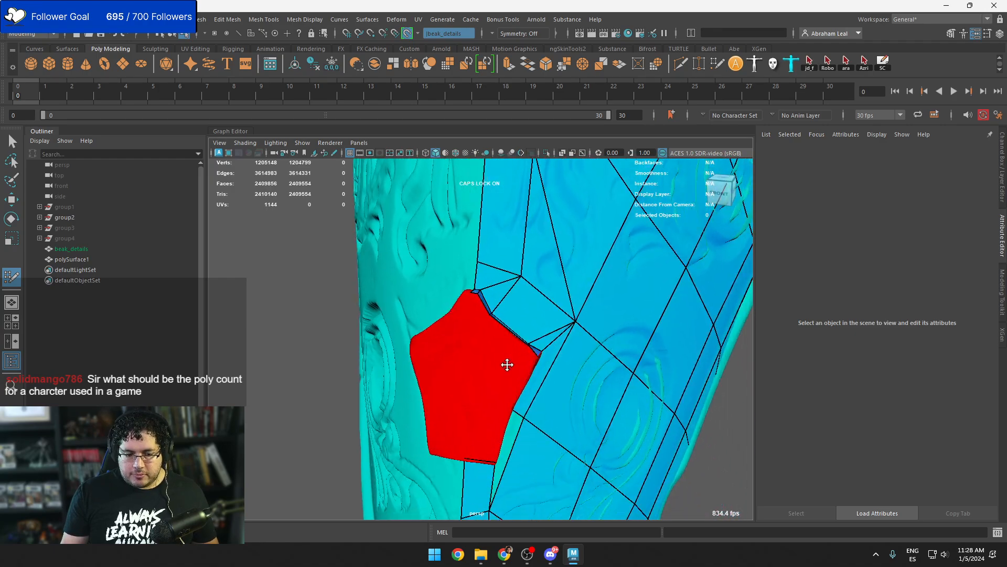
{"action": "left_click", "coordinate": [475, 302], "text": "shift"}
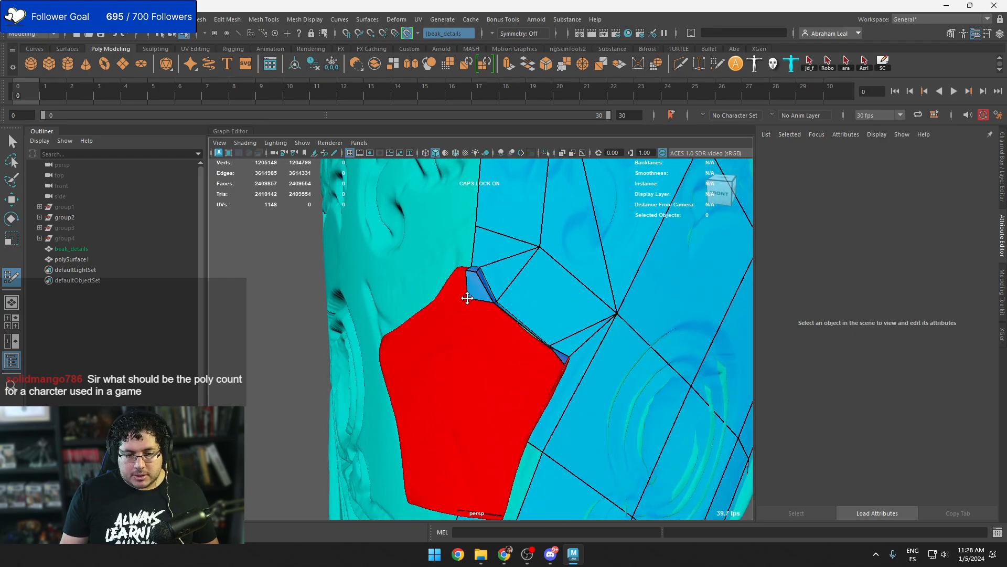
{"action": "left_click_drag", "start_coordinate": [467, 297], "coordinate": [395, 306], "text": "alt"}
{"action": "left_click", "coordinate": [415, 295], "text": "shift"}
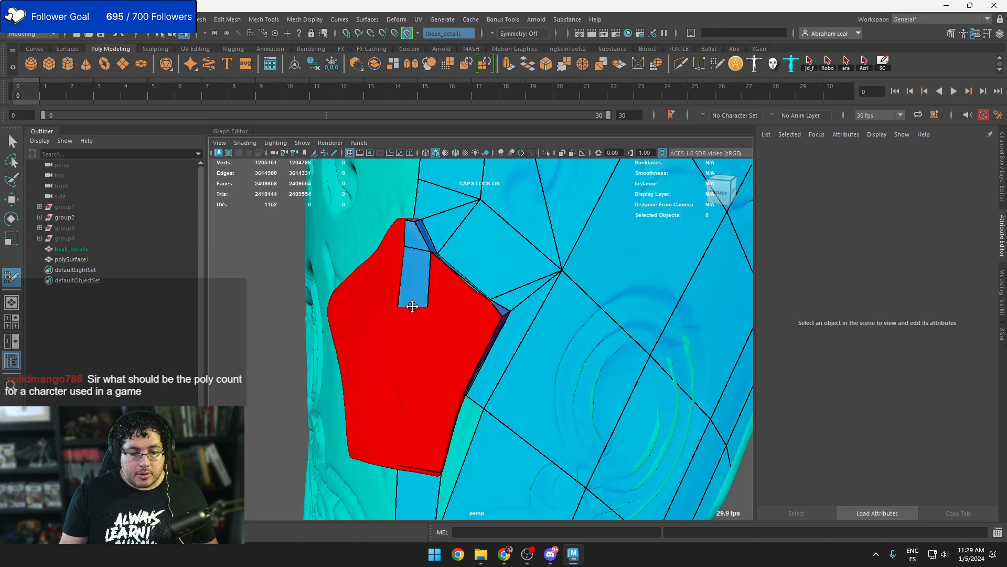
{"action": "left_click_drag", "start_coordinate": [421, 346], "coordinate": [420, 329], "text": "alt"}
{"action": "left_click", "coordinate": [409, 263]}
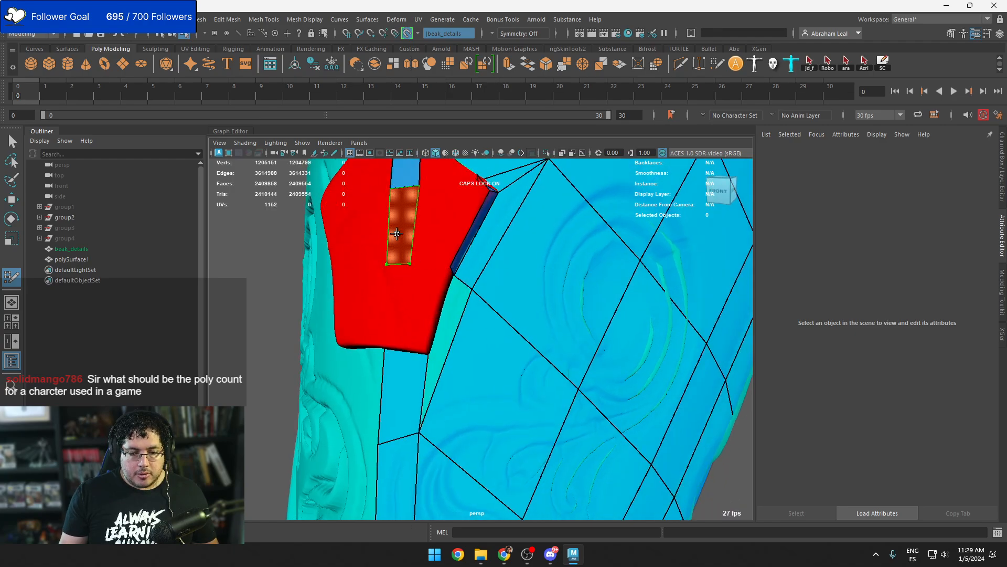
{"action": "left_click", "coordinate": [397, 235], "text": "shift"}
Fill the floor between the centre strip and the inner side wall with two quads around the side corner
{"action": "left_click_drag", "start_coordinate": [441, 237], "coordinate": [411, 255], "text": "alt"}
{"action": "middle_click_drag", "start_coordinate": [411, 255], "coordinate": [408, 309], "text": "alt"}
{"action": "left_click", "coordinate": [420, 298], "text": "shift"}
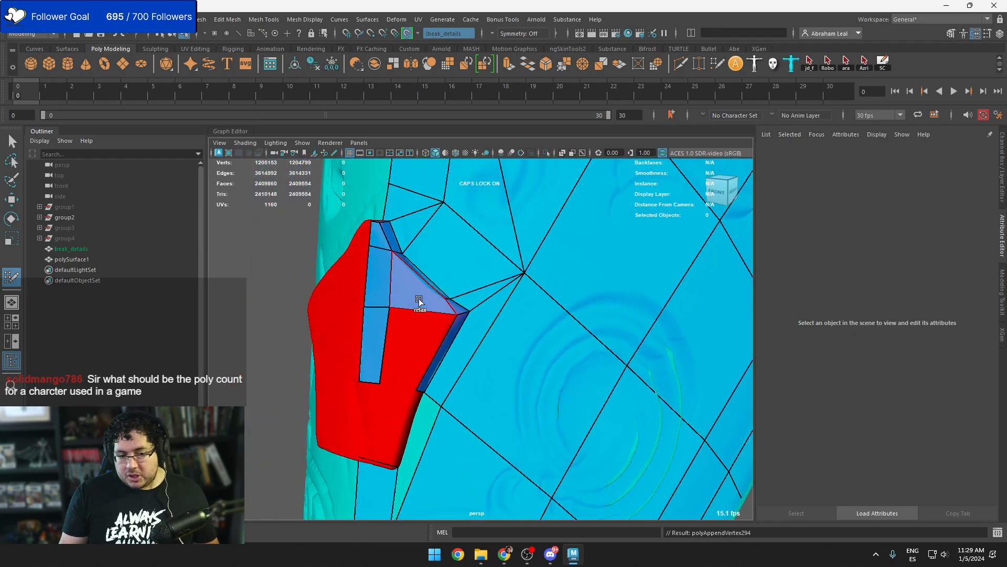
{"action": "left_click", "coordinate": [401, 348], "text": "shift"}
Place points along the lower edge of the opening's floor and extend the centre strip down to that edge with one quad
{"action": "mouse_move", "coordinate": [400, 348]}
{"action": "left_mouse_down", "text": "alt"}
{"action": "mouse_move", "coordinate": [394, 322]}
{"action": "mouse_move", "coordinate": [414, 340]}
{"action": "left_mouse_up", "text": "alt"}
{"action": "left_click", "coordinate": [444, 297]}
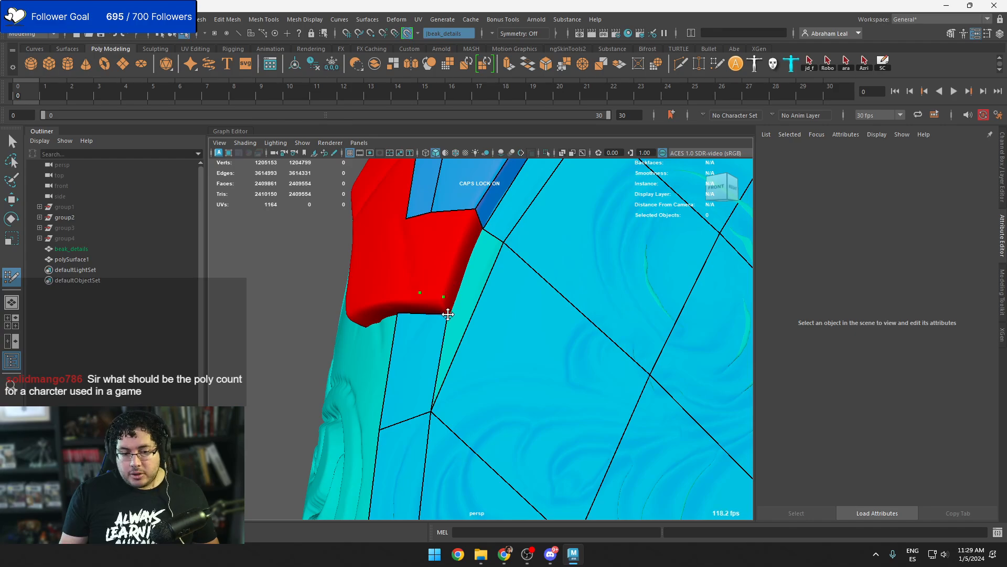
{"action": "left_click_drag", "start_coordinate": [465, 260], "coordinate": [367, 277], "text": "alt"}
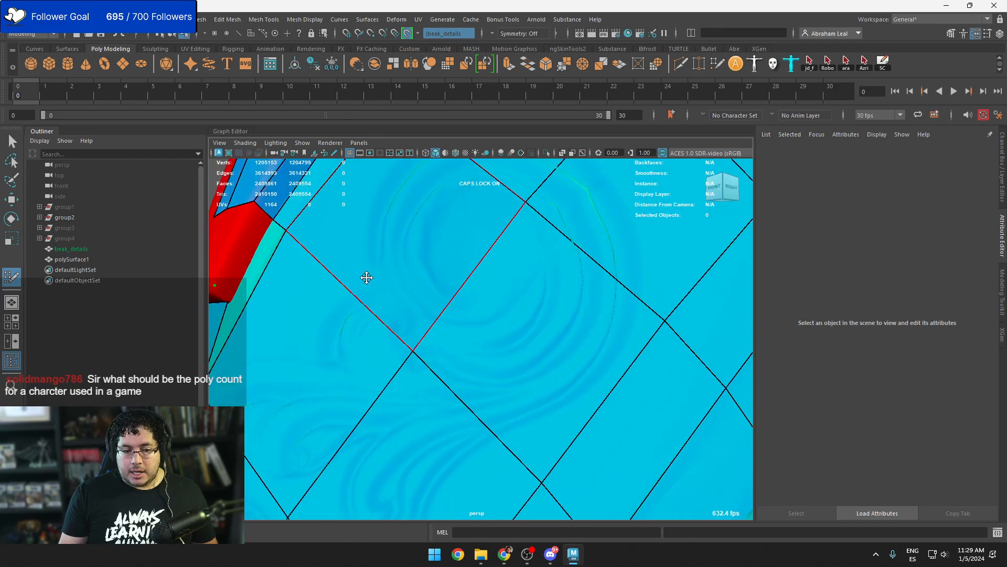
{"action": "middle_click_drag", "start_coordinate": [366, 277], "coordinate": [404, 286], "text": "alt"}
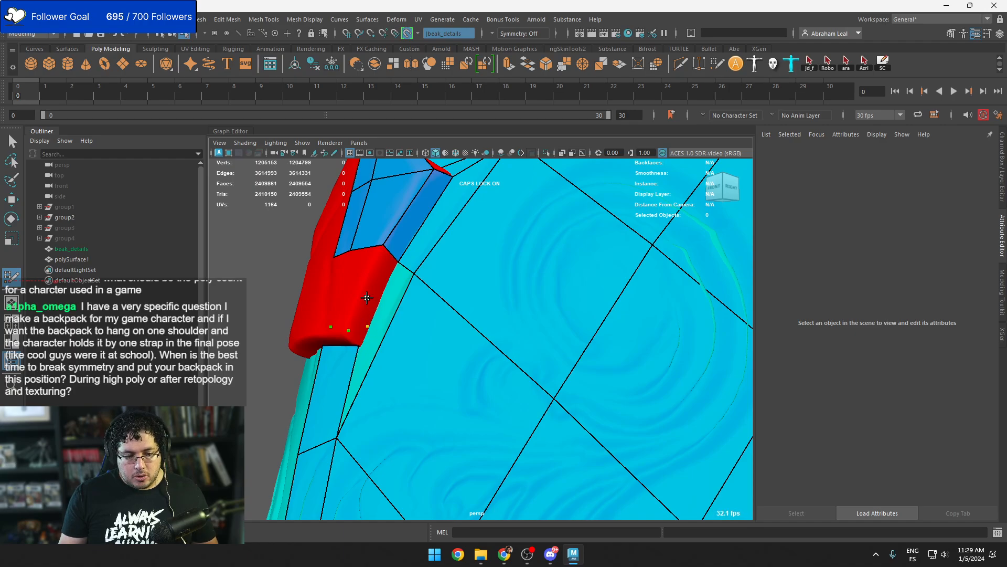
{"action": "left_click_drag", "start_coordinate": [366, 298], "coordinate": [458, 368], "text": "alt"}
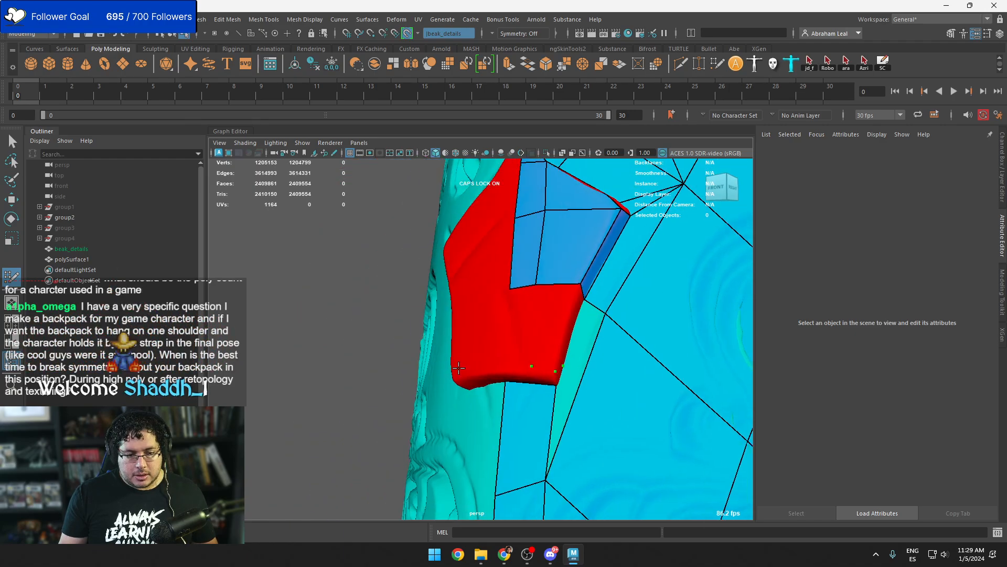
{"action": "left_click", "coordinate": [505, 366]}
{"action": "left_click", "coordinate": [514, 327], "text": "shift"}
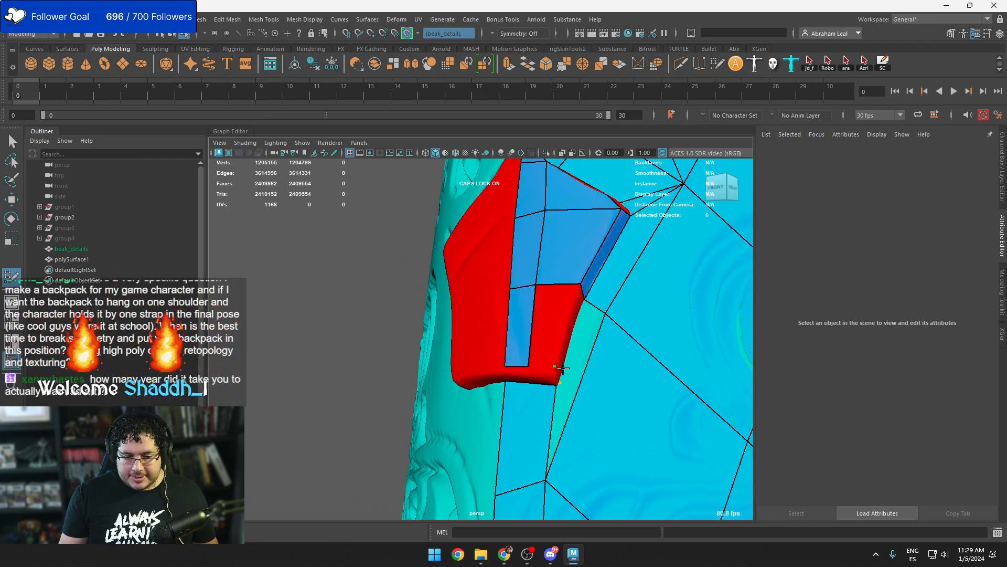
Join the floor strip's lower end to the strip below the opening with a quad and clear the leftover Quad Draw dots
{"action": "middle_click_drag", "start_coordinate": [563, 368], "coordinate": [546, 265], "text": "alt"}
{"action": "left_click", "coordinate": [546, 234], "text": "shift"}
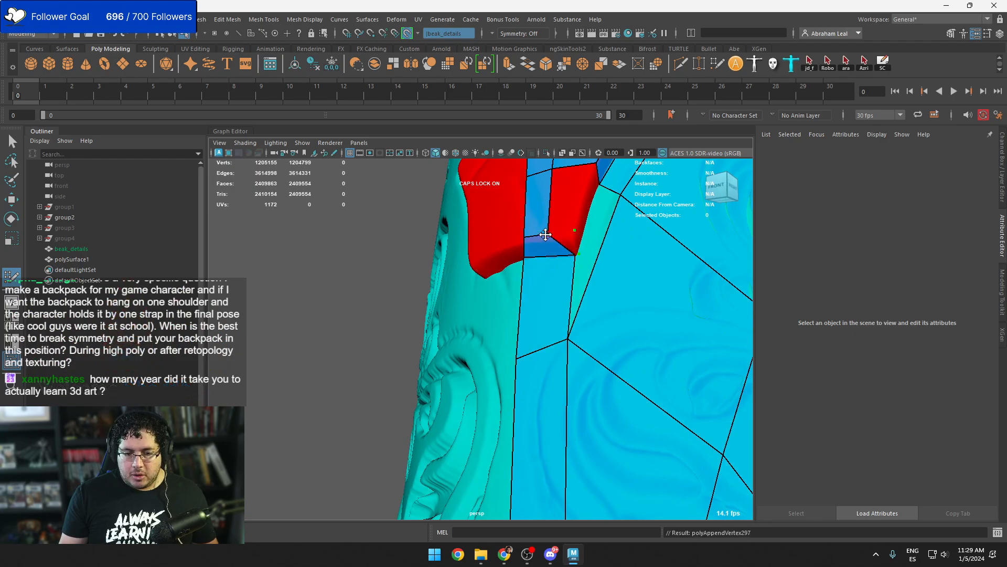
{"action": "middle_click_drag", "start_coordinate": [581, 231], "coordinate": [545, 256], "text": "alt"}
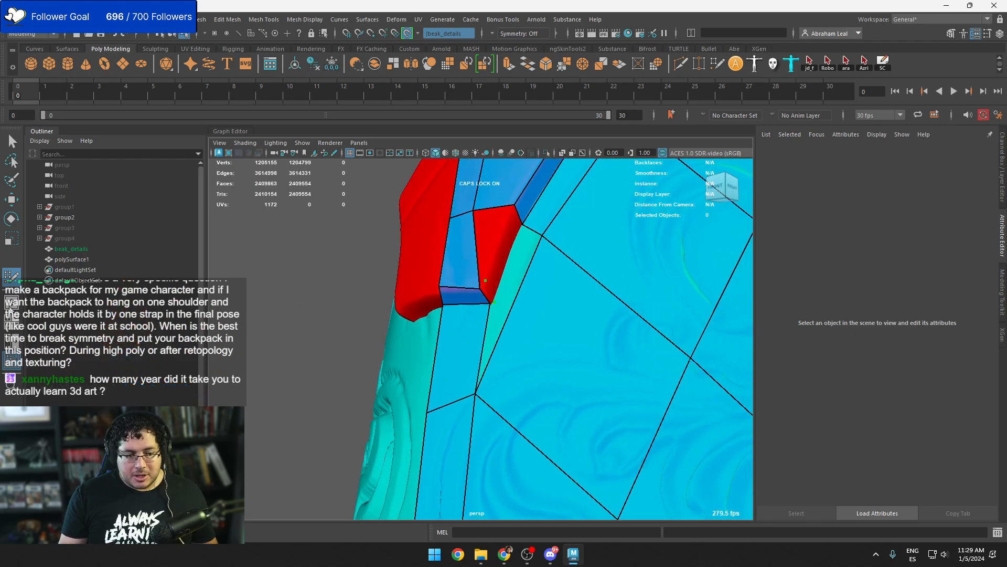
{"action": "double_click", "coordinate": [12, 276]}
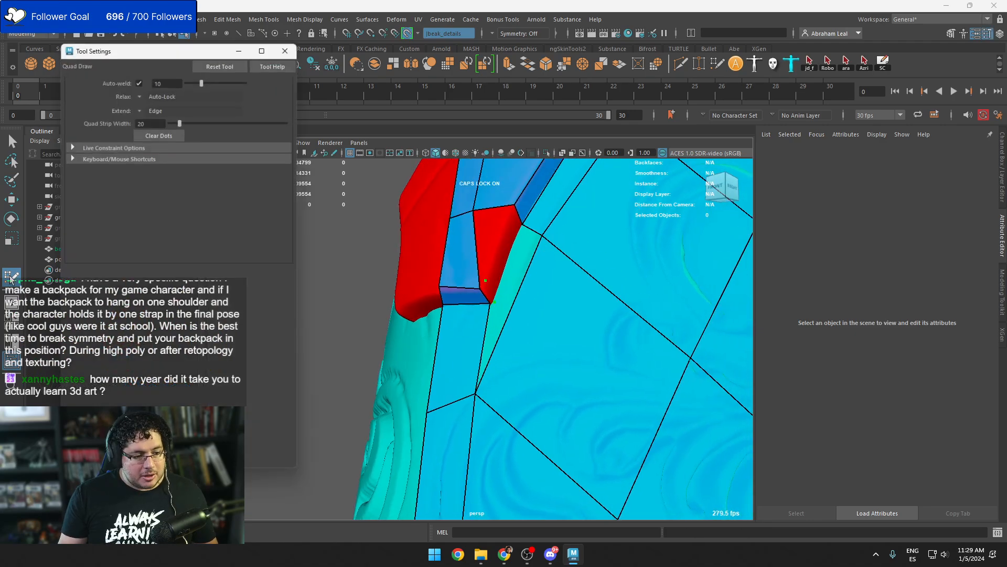
{"action": "left_click", "coordinate": [287, 46]}
Extend the inner side wall to the opening's lower corner with a quad, filling the remaining floor and side-patch gaps with a triangle and a quad
{"action": "middle_click_drag", "start_coordinate": [530, 259], "coordinate": [438, 259], "text": "alt"}
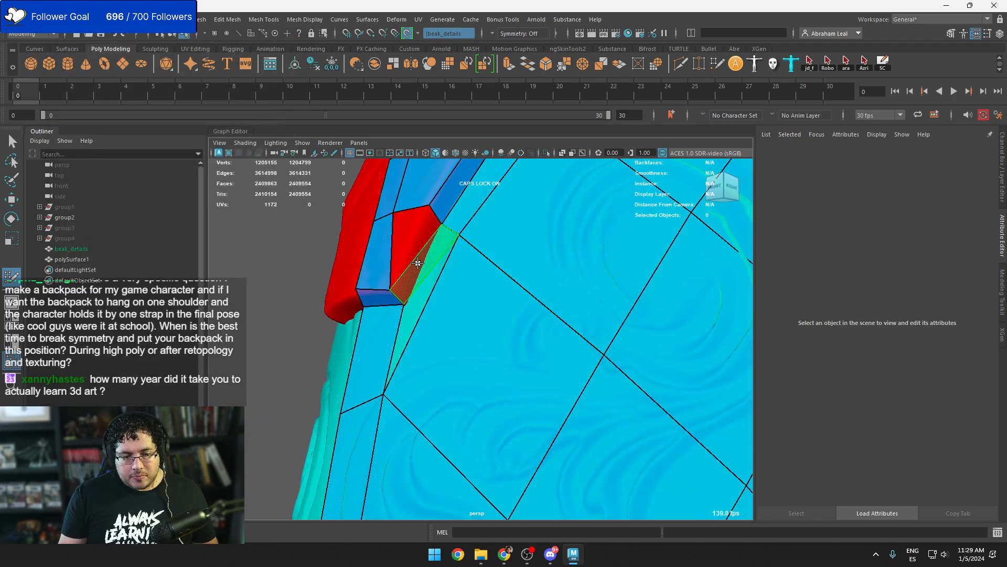
{"action": "left_click", "coordinate": [418, 263], "text": "shift"}
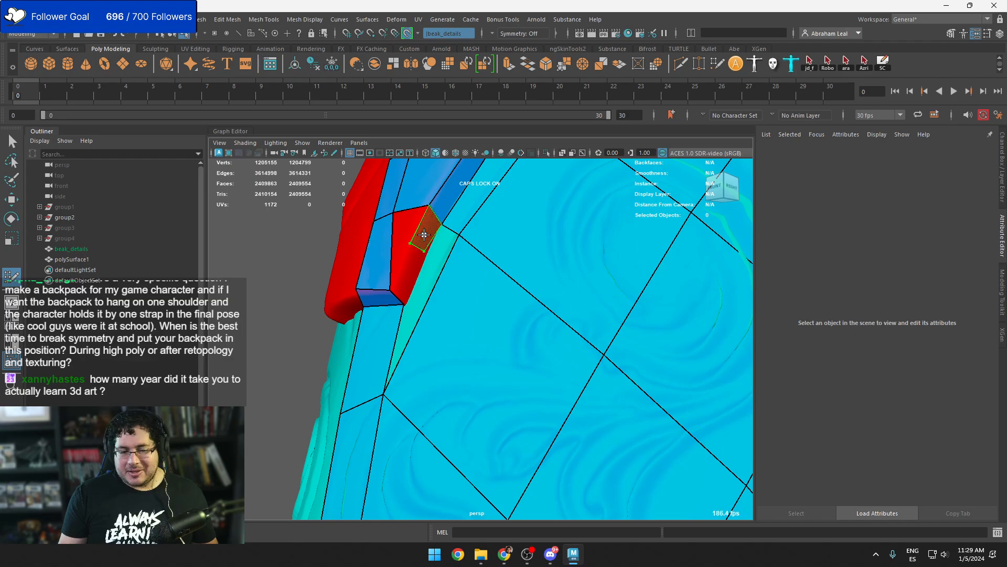
{"action": "left_click_drag", "start_coordinate": [431, 216], "coordinate": [394, 290]}
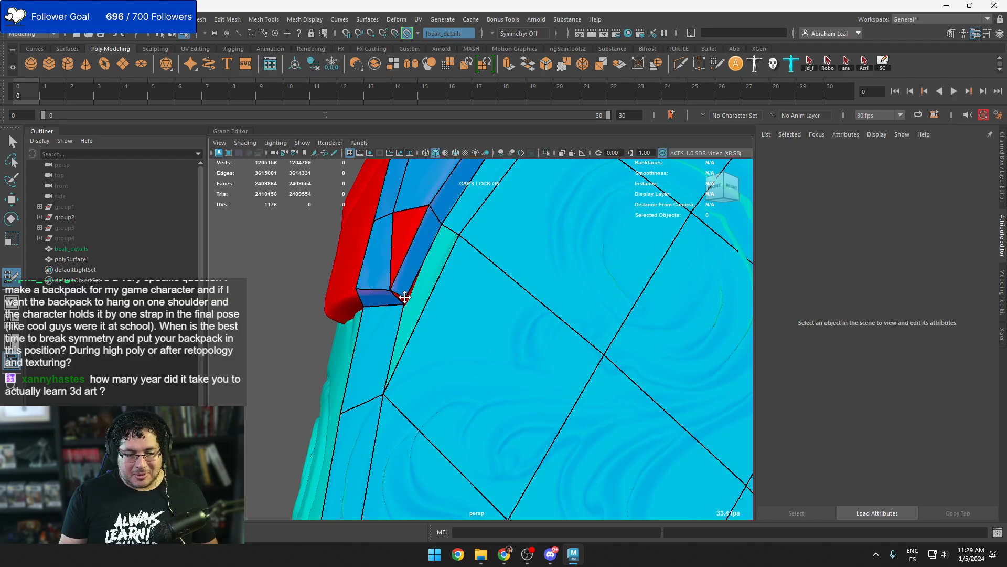
{"action": "left_click", "coordinate": [400, 228], "text": "shift"}
{"action": "left_click", "coordinate": [432, 266], "text": "shift"}
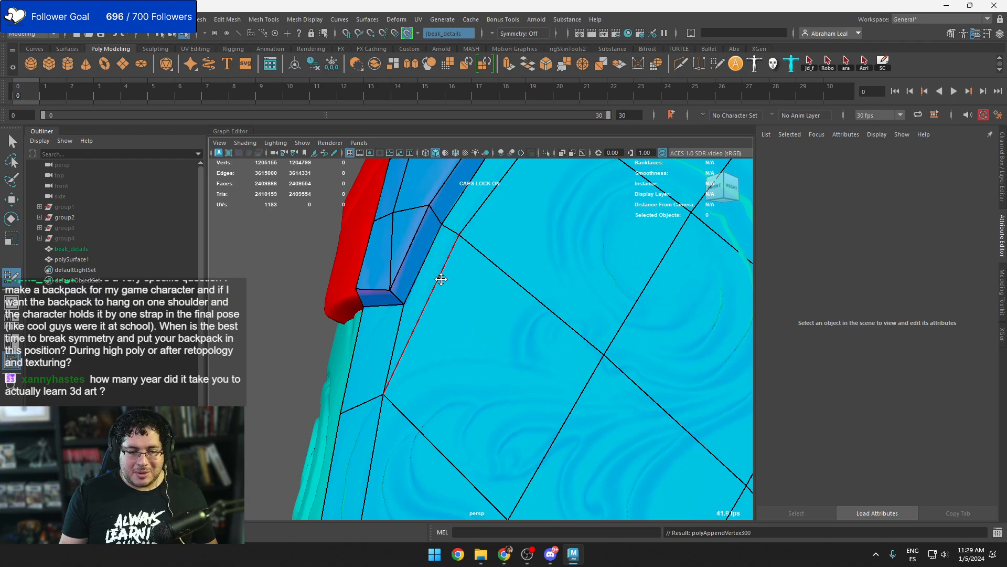
Nudge four vertices along the lower opening's upper outer rim, from the tip to the side corner, slightly outward onto the edge
{"action": "scroll", "coordinate": [443, 277], "scroll_direction": "down", "scroll_amount": 6}
{"action": "middle_click_drag", "start_coordinate": [477, 331], "coordinate": [491, 336], "text": "alt"}
{"action": "scroll", "coordinate": [491, 336], "scroll_direction": "up", "scroll_amount": 5}
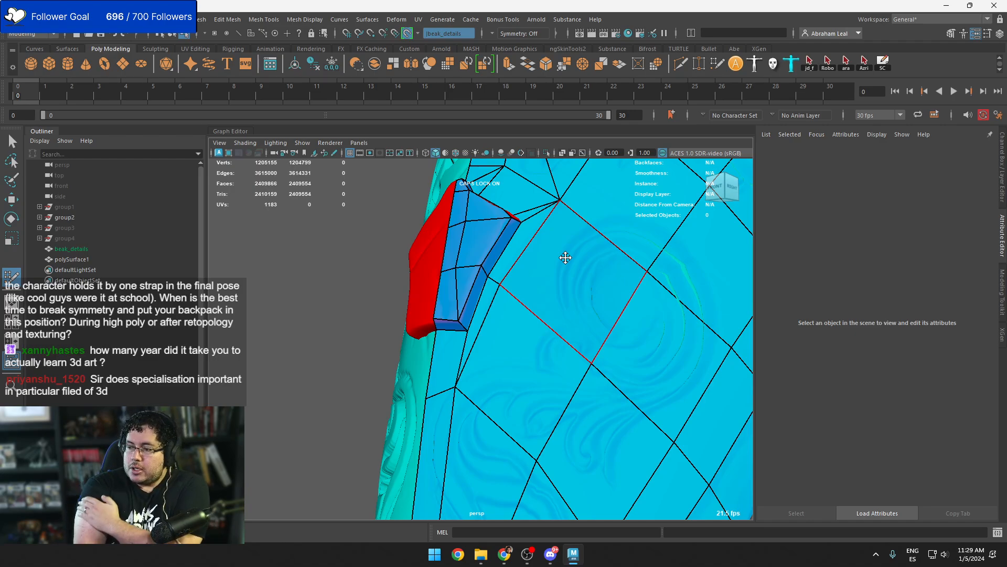
{"action": "left_click_drag", "start_coordinate": [544, 260], "coordinate": [392, 342], "text": "alt"}
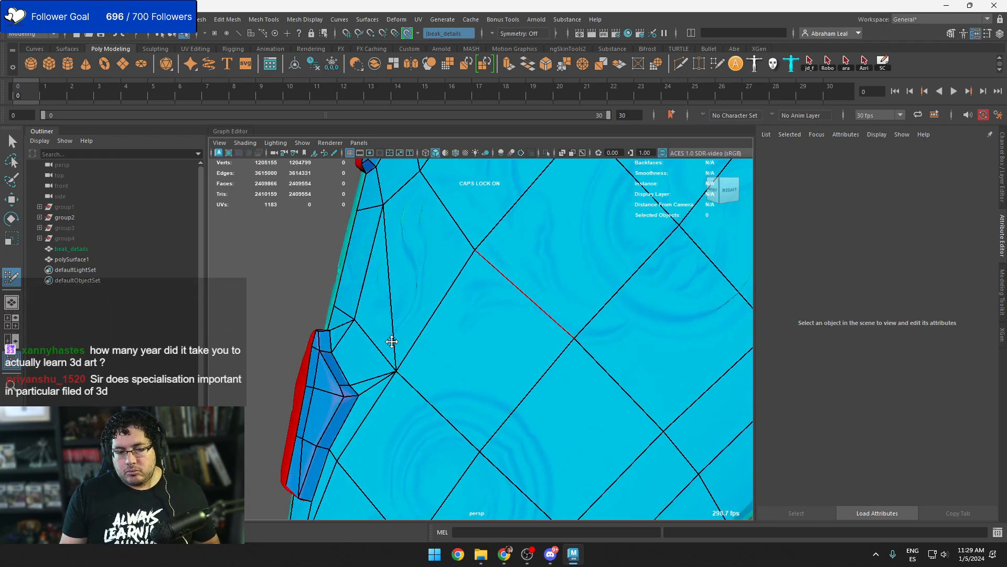
{"action": "middle_click_drag", "start_coordinate": [344, 386], "coordinate": [400, 319], "text": "alt"}
{"action": "right_click_drag", "start_coordinate": [400, 318], "coordinate": [421, 340], "text": "alt"}
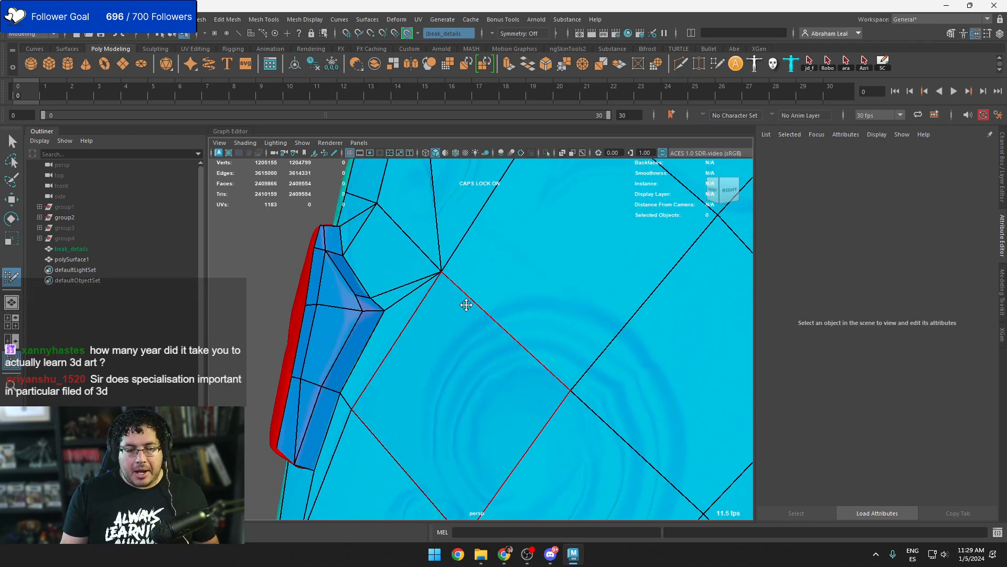
{"action": "scroll", "coordinate": [465, 302], "scroll_direction": "down", "scroll_amount": 3}
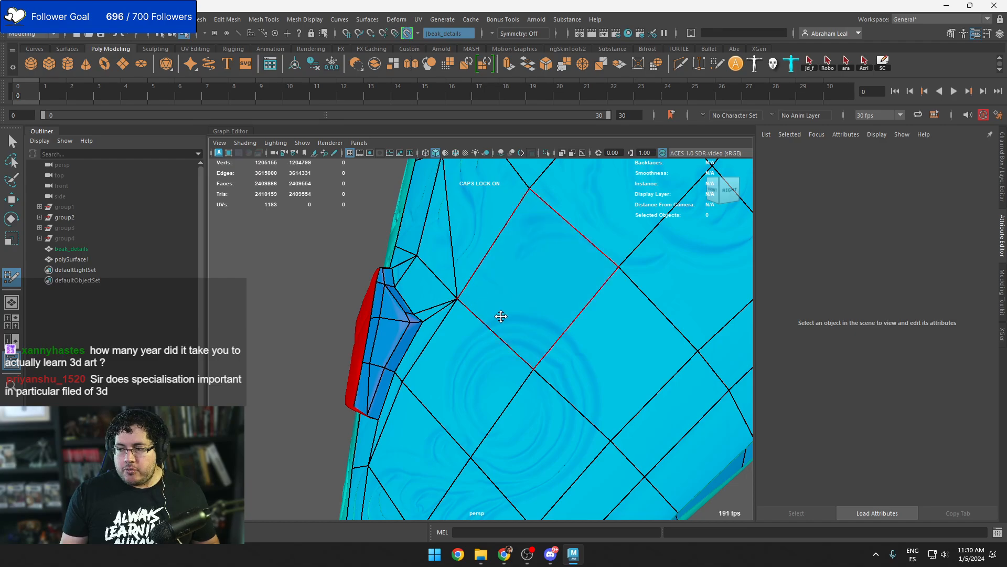
{"action": "mouse_move", "coordinate": [452, 331]}
{"action": "left_mouse_down", "text": "alt"}
{"action": "mouse_move", "coordinate": [544, 360]}
{"action": "mouse_move", "coordinate": [540, 373]}
{"action": "left_mouse_up", "text": "alt"}
{"action": "right_click_drag", "start_coordinate": [541, 374], "coordinate": [596, 423], "text": "alt"}
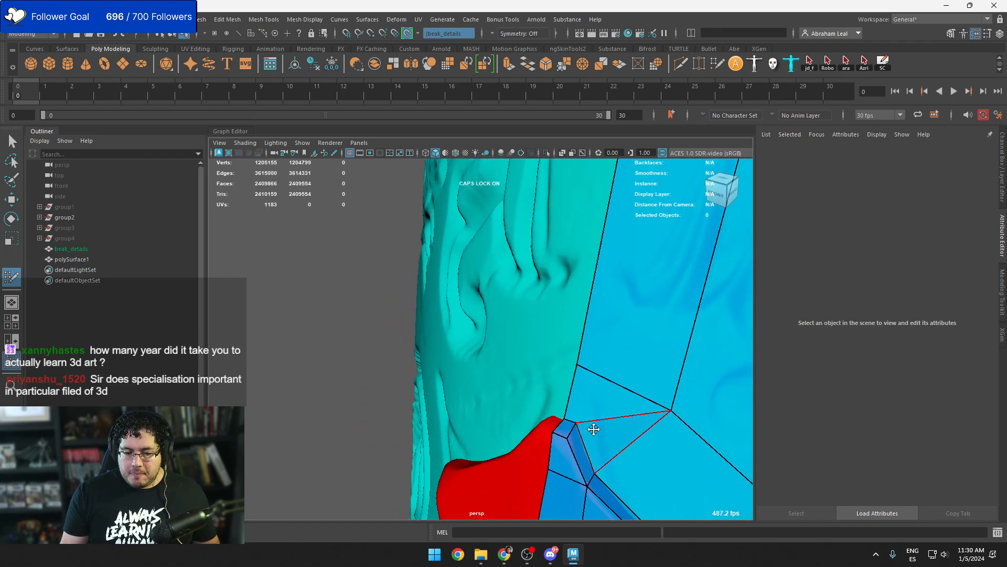
{"action": "middle_click_drag", "start_coordinate": [596, 423], "coordinate": [514, 340], "text": "alt"}
{"action": "right_click_drag", "start_coordinate": [513, 339], "coordinate": [571, 418], "text": "alt"}
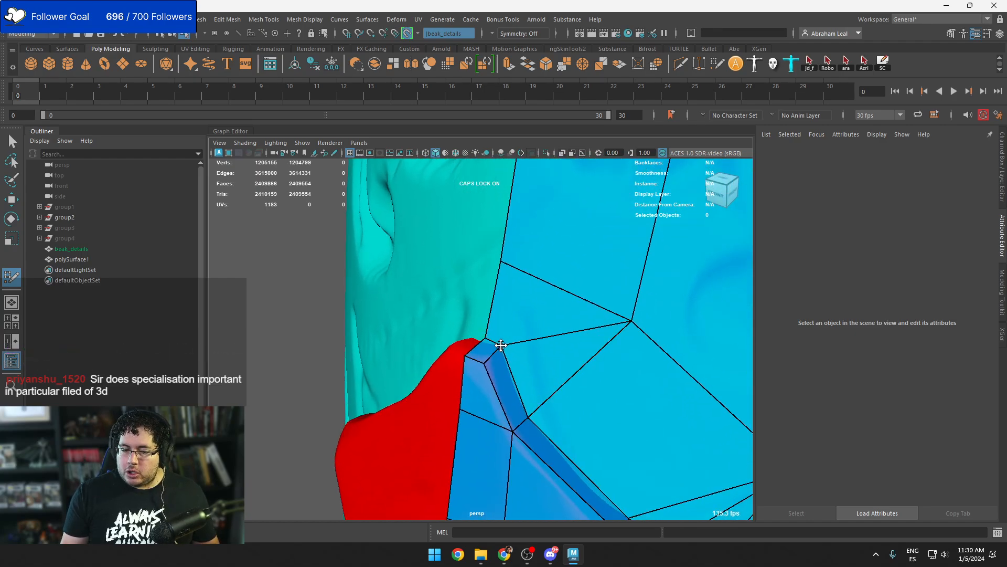
{"action": "left_click_drag", "start_coordinate": [501, 345], "coordinate": [504, 342]}
{"action": "left_click_drag", "start_coordinate": [527, 417], "coordinate": [532, 414]}
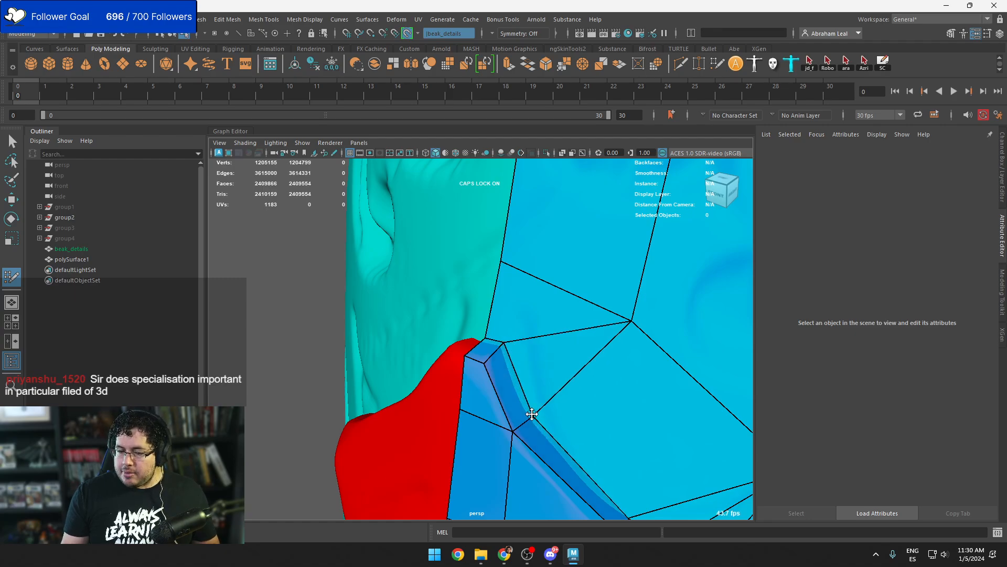
{"action": "middle_click_drag", "start_coordinate": [619, 495], "coordinate": [551, 351], "text": "alt"}
{"action": "left_click_drag", "start_coordinate": [505, 275], "coordinate": [511, 272]}
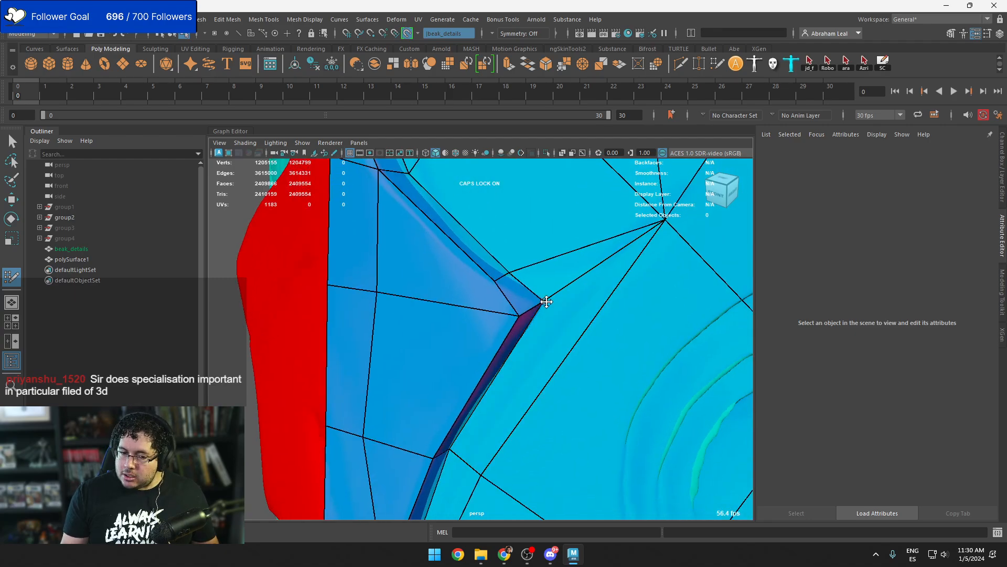
{"action": "left_click_drag", "start_coordinate": [546, 302], "coordinate": [550, 300]}
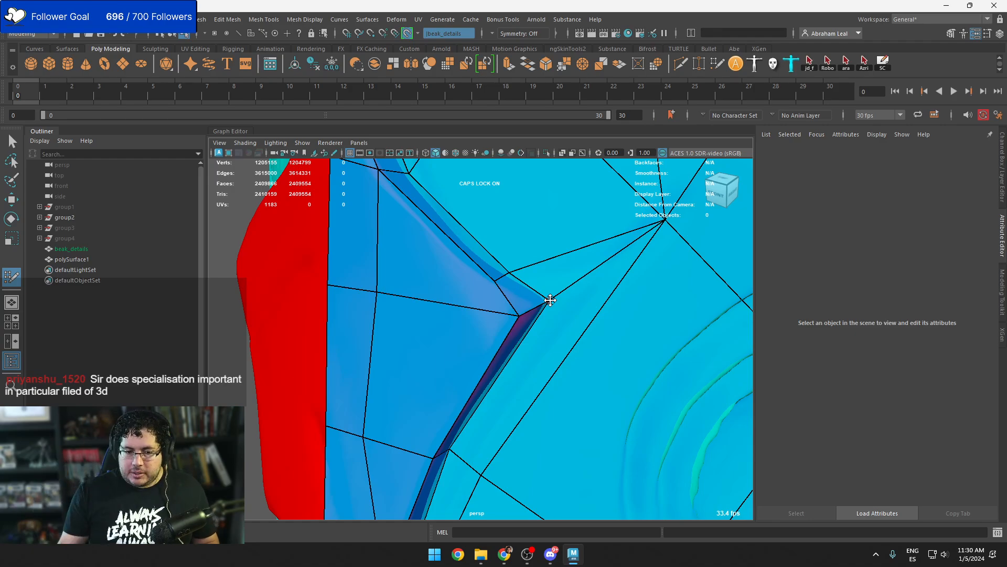
Examine the topology around the lower opening's bottom end and the centre strip below it
{"action": "scroll", "coordinate": [548, 310], "scroll_direction": "down", "scroll_amount": 8}
{"action": "left_click_drag", "start_coordinate": [547, 329], "coordinate": [498, 330], "text": "alt"}
{"action": "scroll", "coordinate": [498, 330], "scroll_direction": "up", "scroll_amount": 4}
{"action": "scroll", "coordinate": [498, 330], "scroll_direction": "up", "scroll_amount": 2}
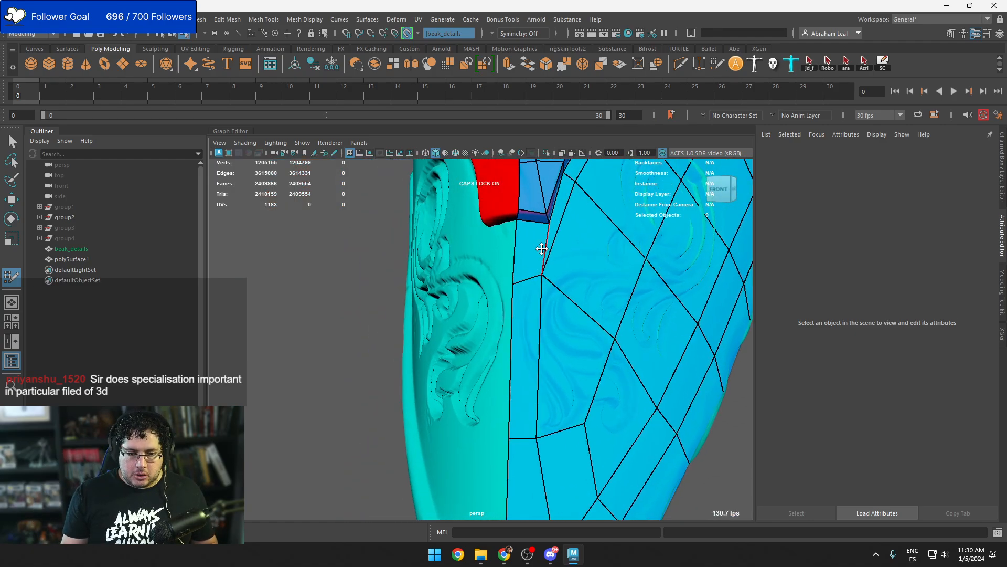
{"action": "middle_click_drag", "start_coordinate": [542, 247], "coordinate": [526, 316], "text": "alt"}
{"action": "scroll", "coordinate": [526, 317], "scroll_direction": "up", "scroll_amount": 2}
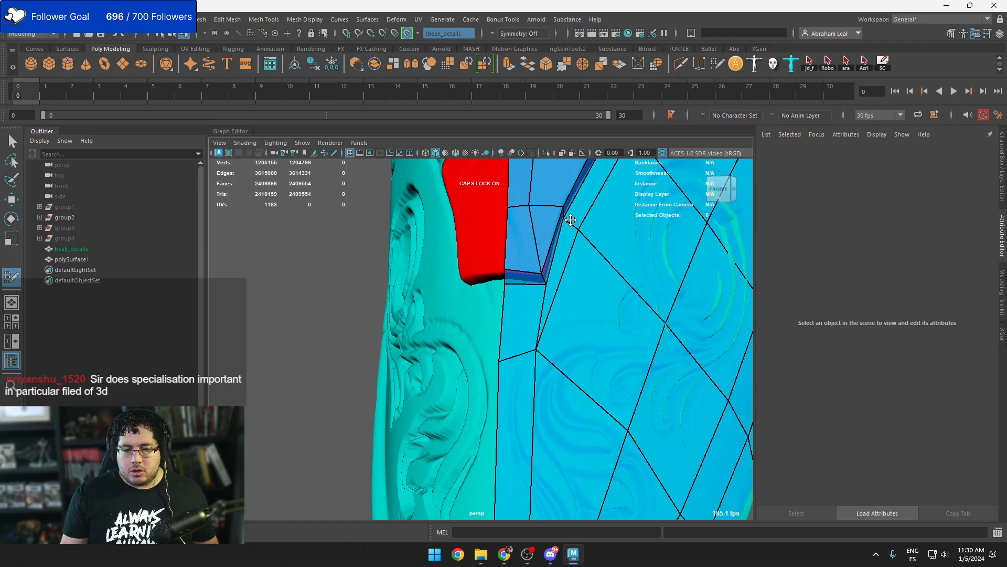
{"action": "scroll", "coordinate": [573, 279], "scroll_direction": "down", "scroll_amount": 3}
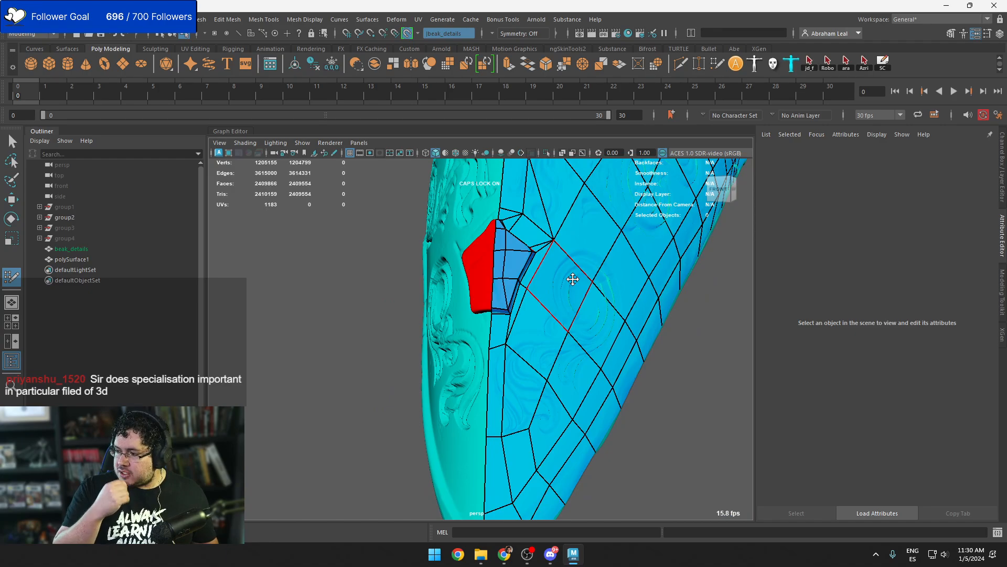
Bridge the lower edge of the retopologized sphere to the side patch beside the rear rim with one quad
{"action": "left_click_drag", "start_coordinate": [596, 315], "coordinate": [504, 378], "text": "alt"}
{"action": "right_click_drag", "start_coordinate": [504, 378], "coordinate": [524, 398], "text": "alt"}
{"action": "mouse_move", "coordinate": [524, 398]}
{"action": "middle_mouse_down", "text": "alt"}
{"action": "mouse_move", "coordinate": [536, 317]}
{"action": "mouse_move", "coordinate": [515, 413]}
{"action": "middle_mouse_up", "text": "alt"}
{"action": "right_click_drag", "start_coordinate": [515, 412], "coordinate": [520, 413], "text": "alt"}
{"action": "left_click", "coordinate": [513, 286], "text": "shift"}
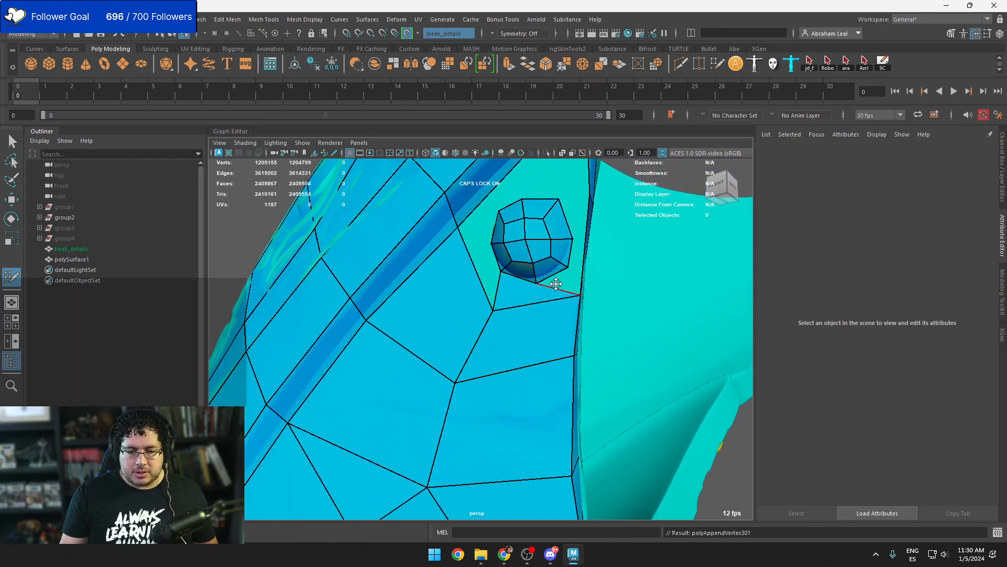
{"action": "left_click_drag", "start_coordinate": [566, 277], "coordinate": [364, 326], "text": "alt"}
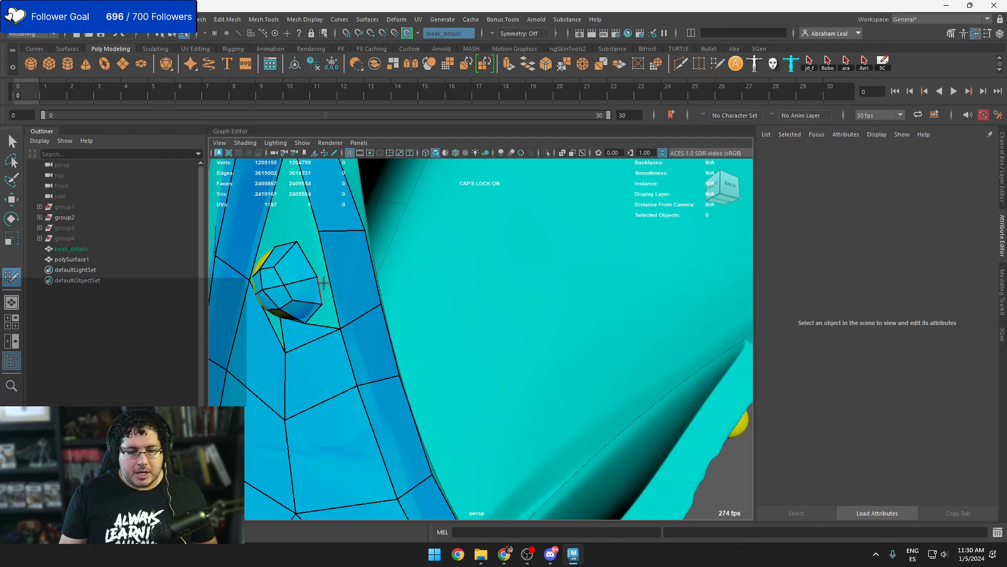
Fill the gap between the retopologized sphere's lower side and the adjacent rim strip with a quad and a triangle
{"action": "middle_click_drag", "start_coordinate": [322, 281], "coordinate": [367, 314], "text": "alt"}
{"action": "right_click_drag", "start_coordinate": [367, 314], "coordinate": [384, 320], "text": "alt"}
{"action": "left_click", "coordinate": [378, 312], "text": "shift"}
{"action": "left_click", "coordinate": [376, 348], "text": "shift"}
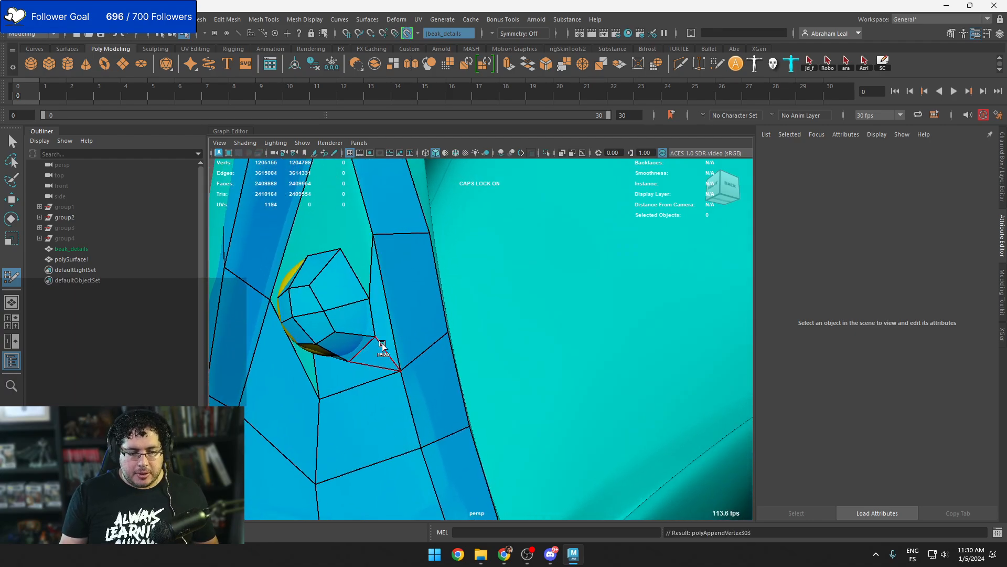
{"action": "middle_click_drag", "start_coordinate": [384, 347], "coordinate": [465, 419], "text": "alt"}
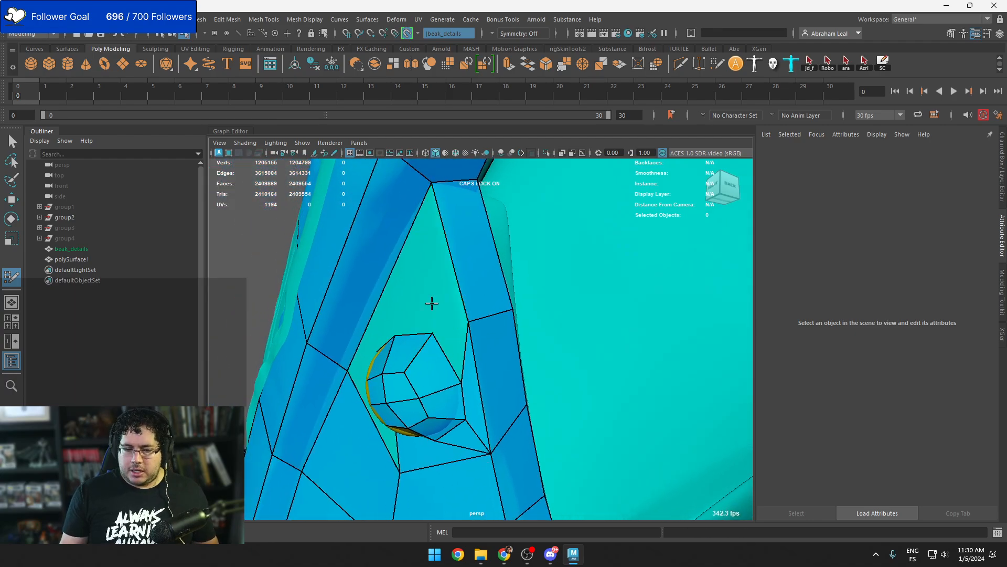
Close the remaining gaps above and beside the sphere, joining it to the surrounding side patch with quads and triangles
{"action": "left_click_drag", "start_coordinate": [432, 299], "coordinate": [461, 315], "text": "alt"}
{"action": "left_click", "coordinate": [452, 322], "text": "shift"}
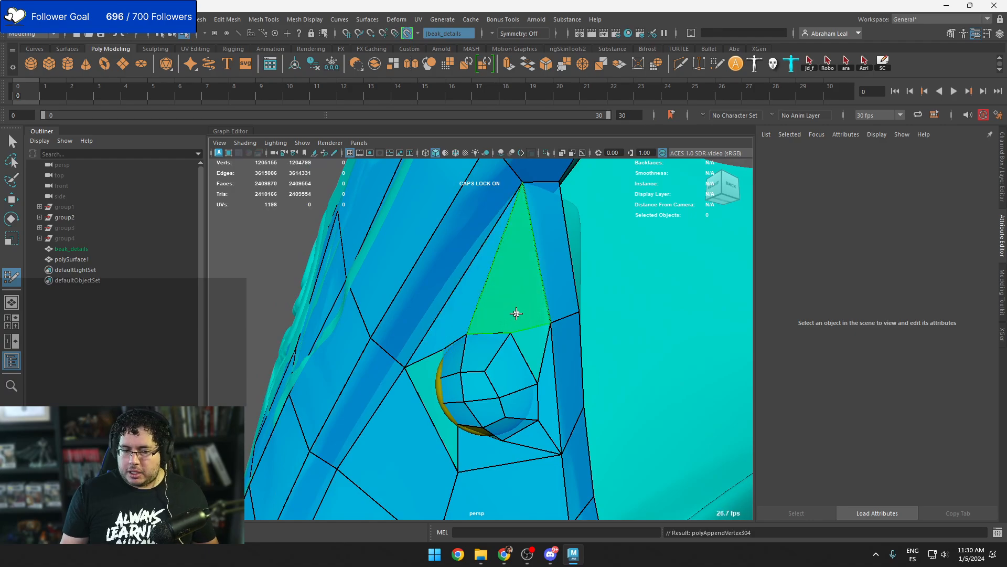
{"action": "left_click", "coordinate": [516, 318], "text": "shift"}
{"action": "left_click", "coordinate": [527, 336], "text": "shift"}
{"action": "mouse_move", "coordinate": [528, 337]}
{"action": "left_mouse_down", "text": "alt"}
{"action": "mouse_move", "coordinate": [587, 346]}
{"action": "mouse_move", "coordinate": [625, 304]}
{"action": "left_mouse_up", "text": "alt"}
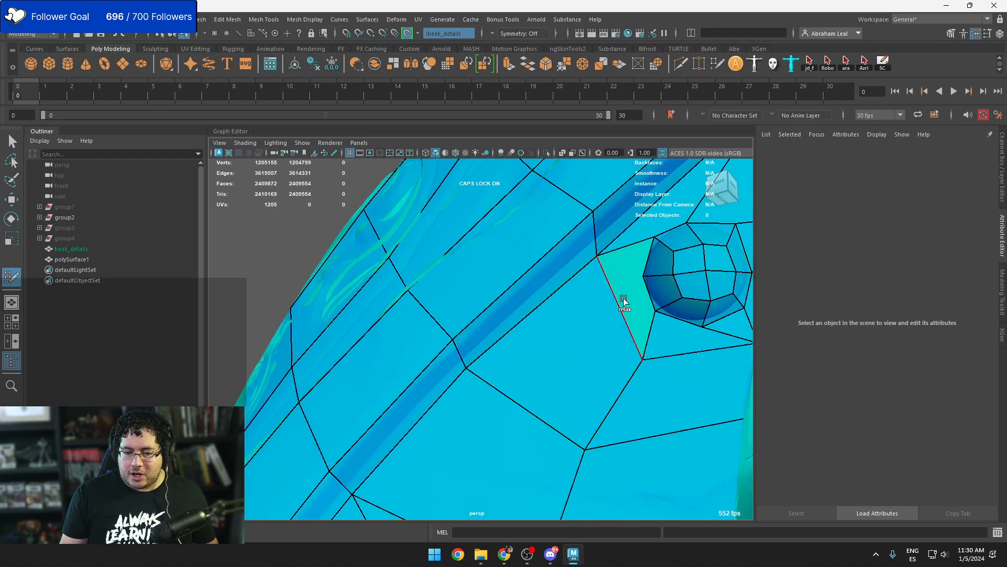
{"action": "left_click", "coordinate": [630, 299], "text": "shift"}
{"action": "left_click", "coordinate": [629, 292], "text": "shift"}
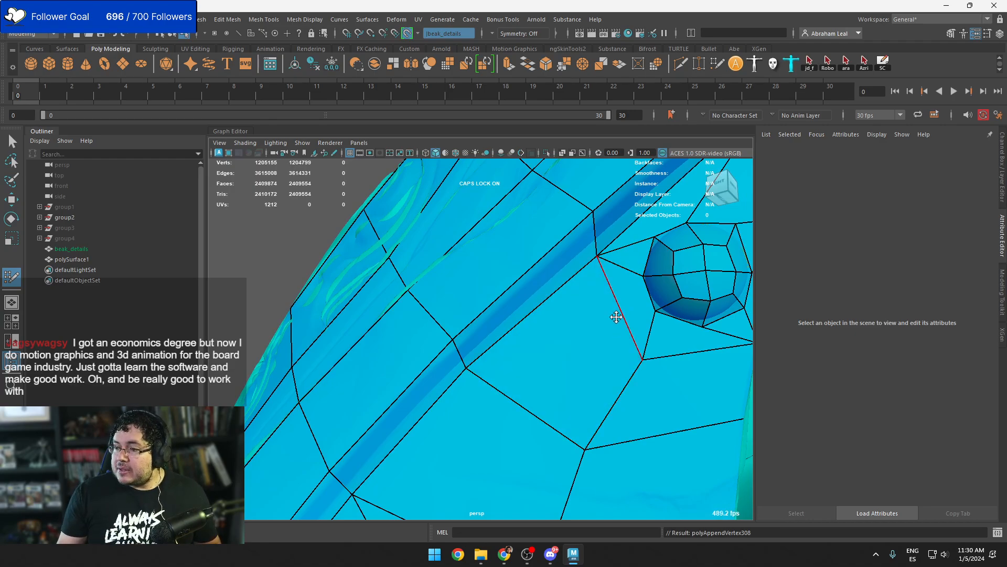
Start the retopology of the yellow sphere in the red recess at the beak's rear corner with two adjacent quads
{"action": "scroll", "coordinate": [635, 330], "scroll_direction": "down", "scroll_amount": 5}
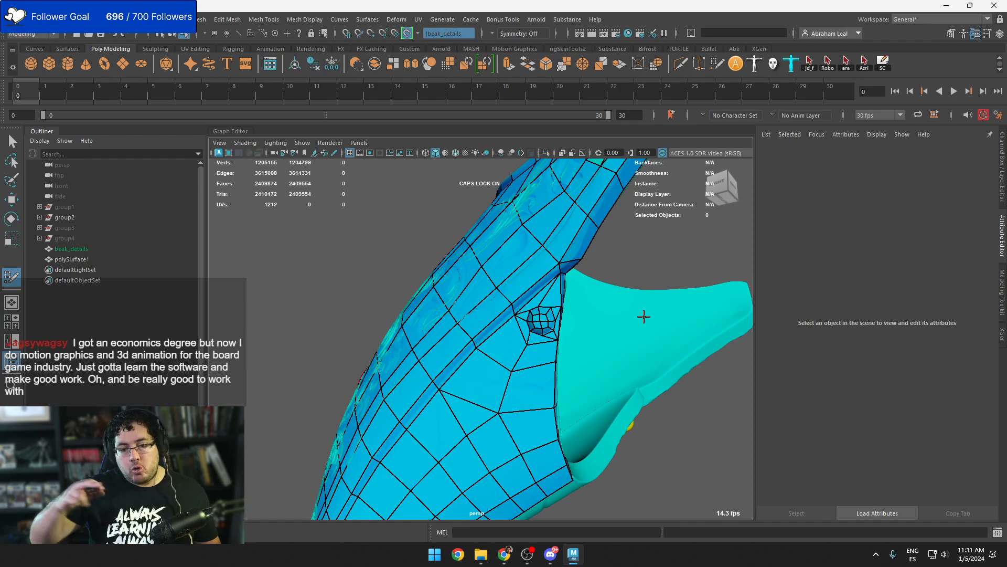
{"action": "right_click_drag", "start_coordinate": [650, 314], "coordinate": [506, 357], "text": "alt"}
{"action": "left_click_drag", "start_coordinate": [506, 356], "coordinate": [504, 403], "text": "alt"}
{"action": "right_click_drag", "start_coordinate": [505, 403], "coordinate": [609, 468], "text": "alt"}
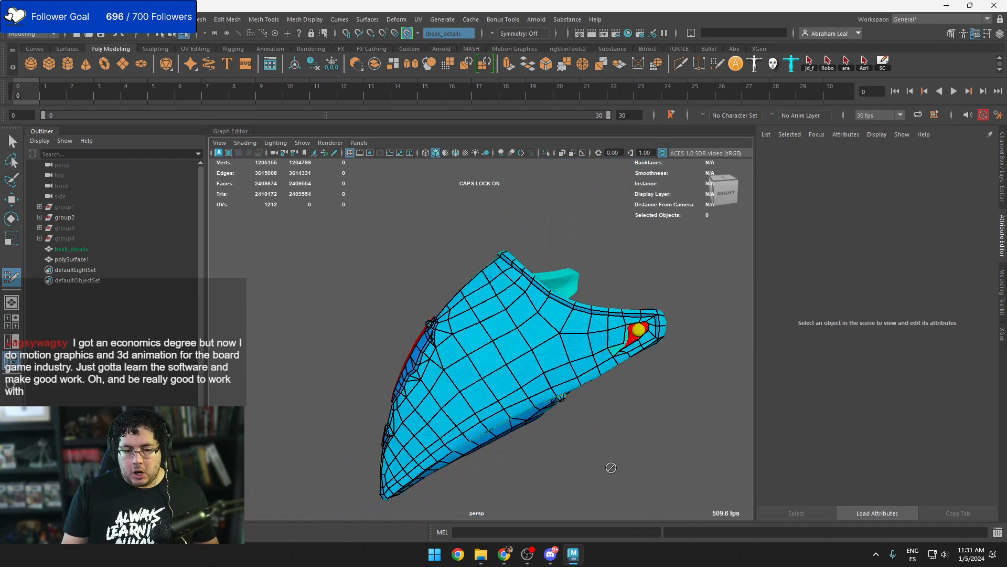
{"action": "left_click_drag", "start_coordinate": [572, 451], "coordinate": [516, 387], "text": "alt"}
{"action": "middle_click_drag", "start_coordinate": [516, 387], "coordinate": [449, 434], "text": "alt"}
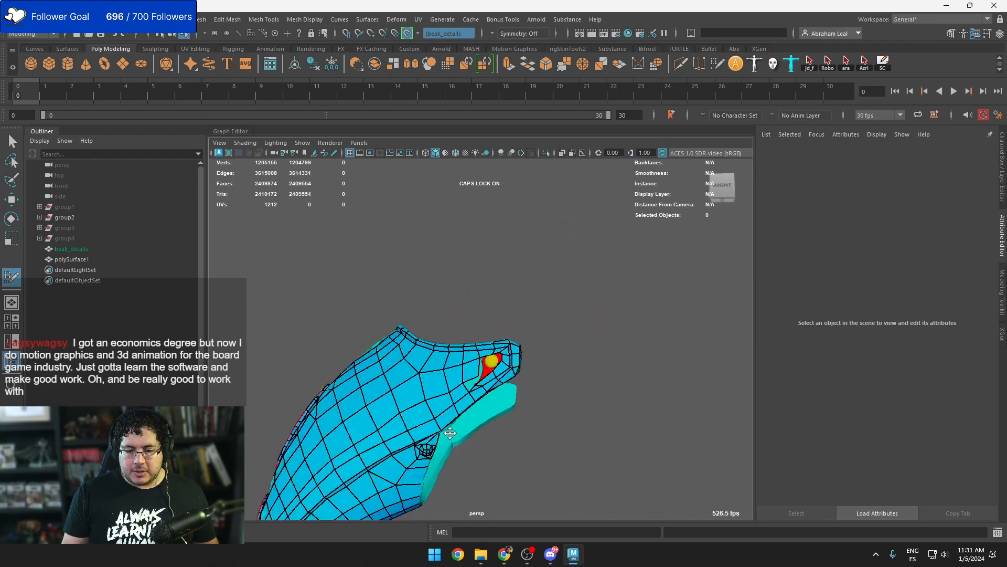
{"action": "right_click_drag", "start_coordinate": [450, 434], "coordinate": [591, 468], "text": "alt"}
{"action": "left_click_drag", "start_coordinate": [591, 468], "coordinate": [562, 455], "text": "alt"}
{"action": "middle_click_drag", "start_coordinate": [561, 455], "coordinate": [538, 376], "text": "alt"}
{"action": "right_click_drag", "start_coordinate": [537, 375], "coordinate": [563, 386], "text": "alt"}
{"action": "middle_click_drag", "start_coordinate": [538, 384], "coordinate": [530, 423], "text": "alt"}
{"action": "right_click_drag", "start_coordinate": [531, 423], "coordinate": [583, 408], "text": "alt"}
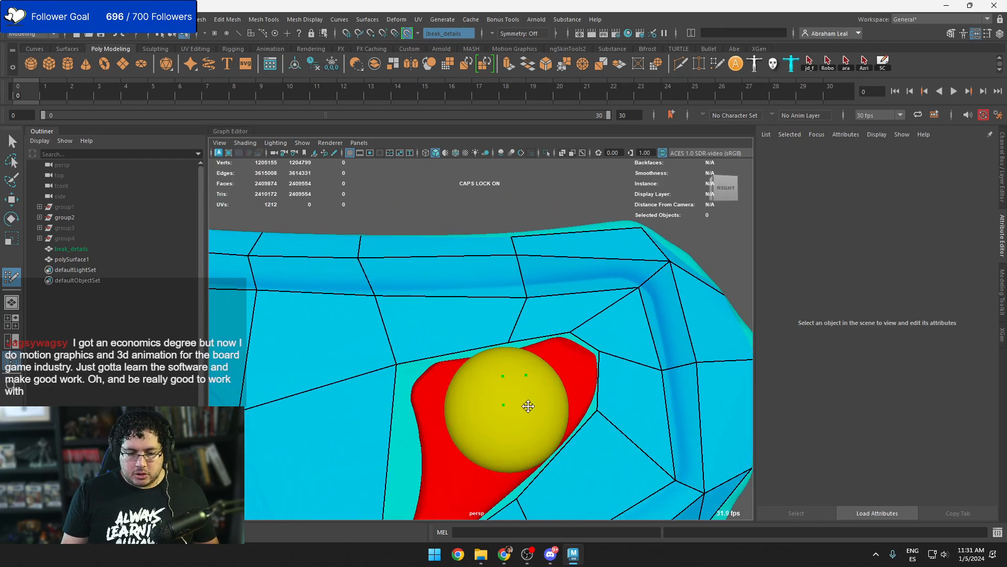
{"action": "left_click", "coordinate": [516, 400], "text": "shift"}
{"action": "left_click", "coordinate": [487, 408]}
{"action": "left_click", "coordinate": [490, 395], "text": "shift"}
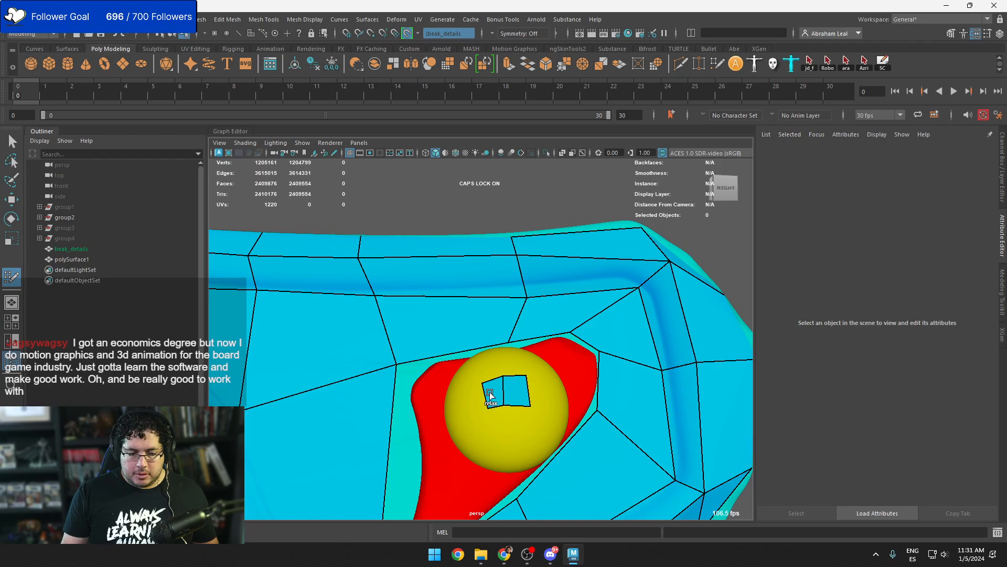
Add a row of two quads beneath the first pair on the yellow sphere
{"action": "left_click", "coordinate": [509, 422]}
{"action": "left_click", "coordinate": [504, 419], "text": "shift"}
{"action": "left_click", "coordinate": [527, 423]}
{"action": "left_click", "coordinate": [516, 416], "text": "shift"}
{"action": "mouse_move", "coordinate": [503, 406]}
{"action": "left_mouse_down"}
{"action": "mouse_move", "coordinate": [478, 402]}
{"action": "mouse_move", "coordinate": [481, 373]}
{"action": "left_mouse_up"}
{"action": "mouse_move", "coordinate": [503, 376]}
{"action": "left_mouse_down"}
{"action": "mouse_move", "coordinate": [531, 372]}
{"action": "mouse_move", "coordinate": [534, 402]}
{"action": "mouse_move", "coordinate": [508, 399]}
{"action": "mouse_move", "coordinate": [533, 423]}
{"action": "mouse_move", "coordinate": [491, 353]}
{"action": "mouse_move", "coordinate": [501, 333]}
{"action": "mouse_move", "coordinate": [387, 374]}
{"action": "left_mouse_up"}
Extend the two-column grid on the yellow sphere by two more rows of two quads
{"action": "left_click", "coordinate": [503, 329], "text": "shift"}
{"action": "left_click", "coordinate": [544, 325]}
{"action": "left_click", "coordinate": [524, 315], "text": "shift"}
{"action": "left_click", "coordinate": [482, 346]}
{"action": "left_click", "coordinate": [512, 358]}
{"action": "left_click", "coordinate": [502, 344], "text": "shift"}
{"action": "left_click", "coordinate": [547, 346]}
{"action": "left_click", "coordinate": [534, 345], "text": "shift"}
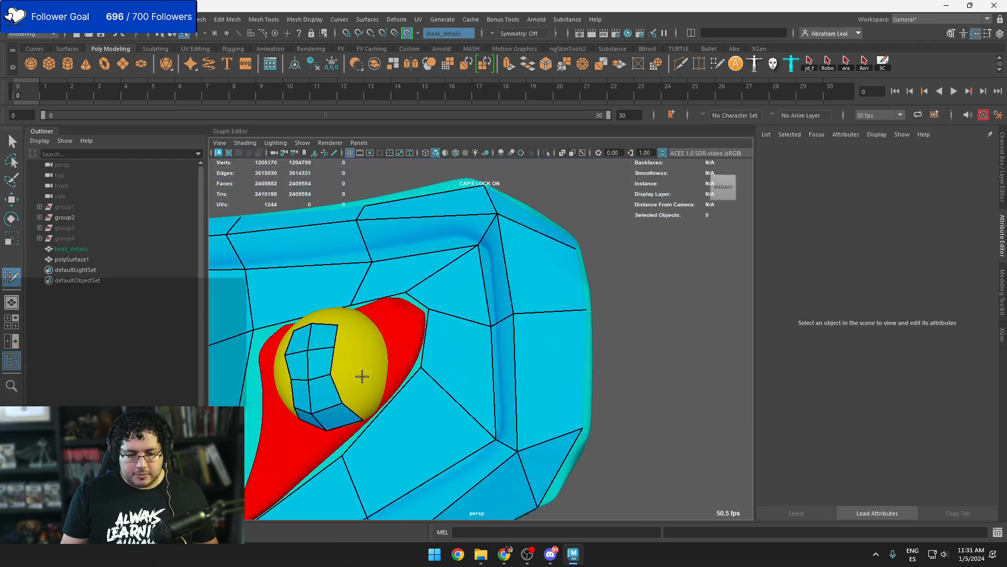
Add two quads along the right side of the yellow sphere's grid, connecting them to the middle rows
{"action": "key", "text": "ctrl+z"}
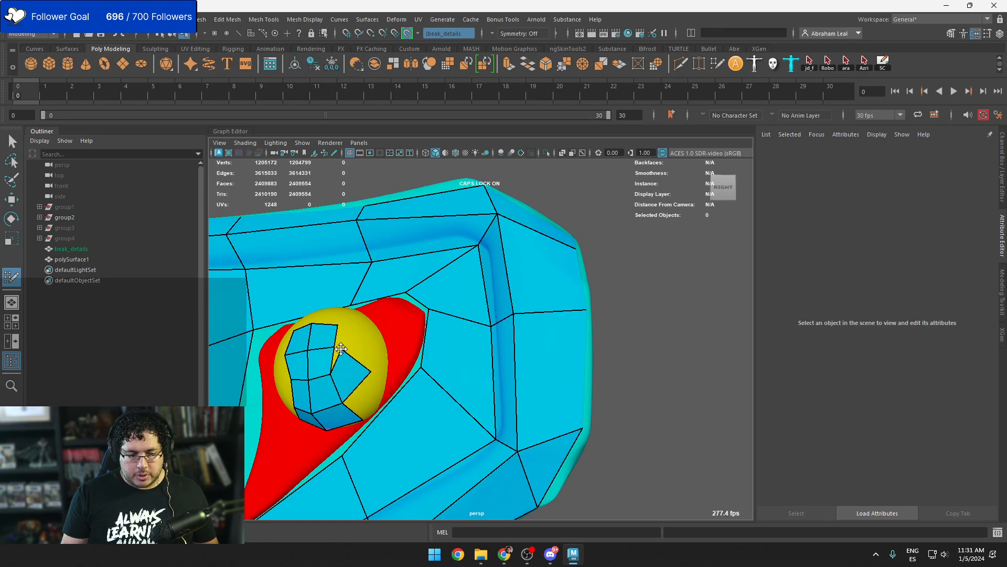
{"action": "left_click", "coordinate": [349, 367], "text": "shift"}
{"action": "left_click", "coordinate": [362, 326]}
{"action": "left_click", "coordinate": [357, 343], "text": "shift"}
{"action": "left_click_drag", "start_coordinate": [366, 353], "coordinate": [429, 416], "text": "alt"}
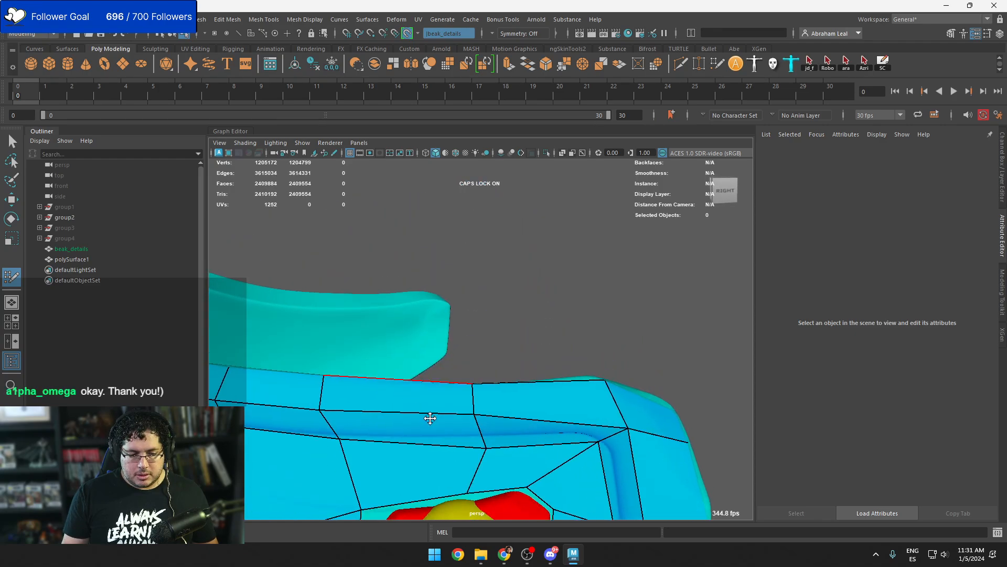
Add two quads along the top of the sphere's grid and two down its left side
{"action": "middle_click_drag", "start_coordinate": [429, 416], "coordinate": [411, 381], "text": "alt"}
{"action": "left_click", "coordinate": [424, 368]}
{"action": "left_click", "coordinate": [427, 378], "text": "shift"}
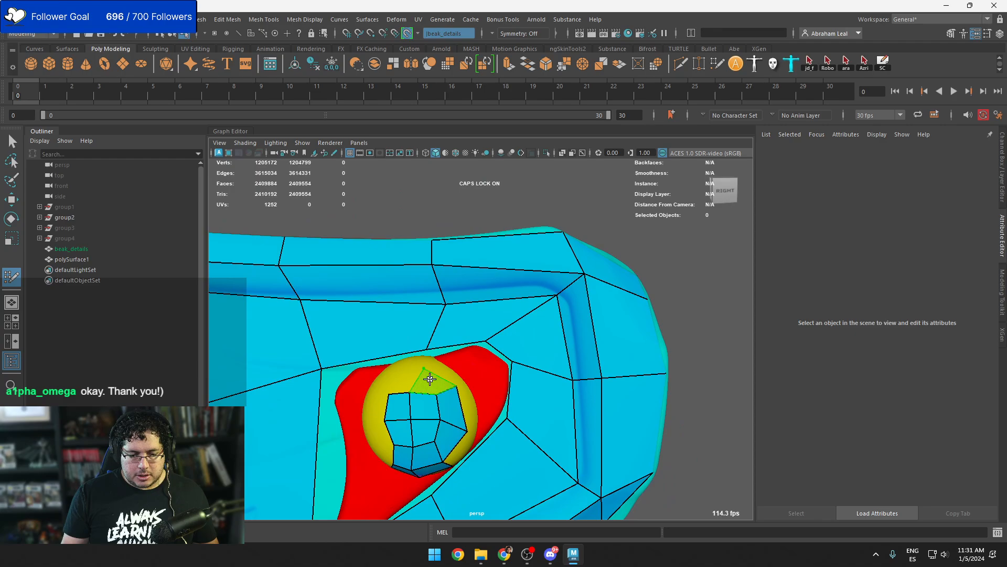
{"action": "left_click", "coordinate": [401, 378], "text": "shift"}
{"action": "left_click_drag", "start_coordinate": [407, 379], "coordinate": [458, 387], "text": "alt"}
{"action": "middle_click_drag", "start_coordinate": [459, 386], "coordinate": [480, 373], "text": "alt"}
{"action": "left_click", "coordinate": [481, 390]}
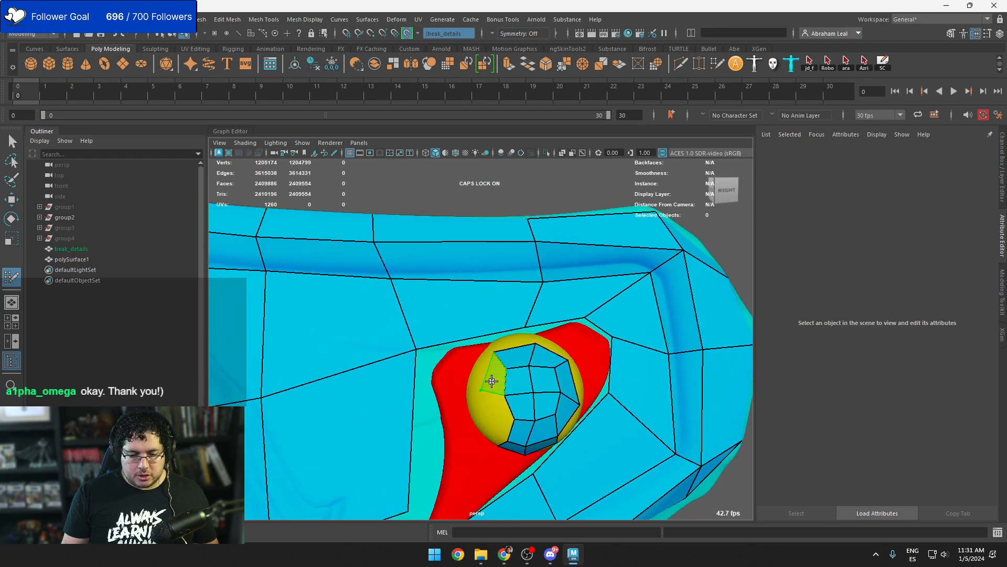
{"action": "left_click", "coordinate": [491, 382], "text": "shift"}
{"action": "left_click", "coordinate": [498, 410], "text": "shift"}
{"action": "left_click_drag", "start_coordinate": [497, 410], "coordinate": [505, 432], "text": "alt"}
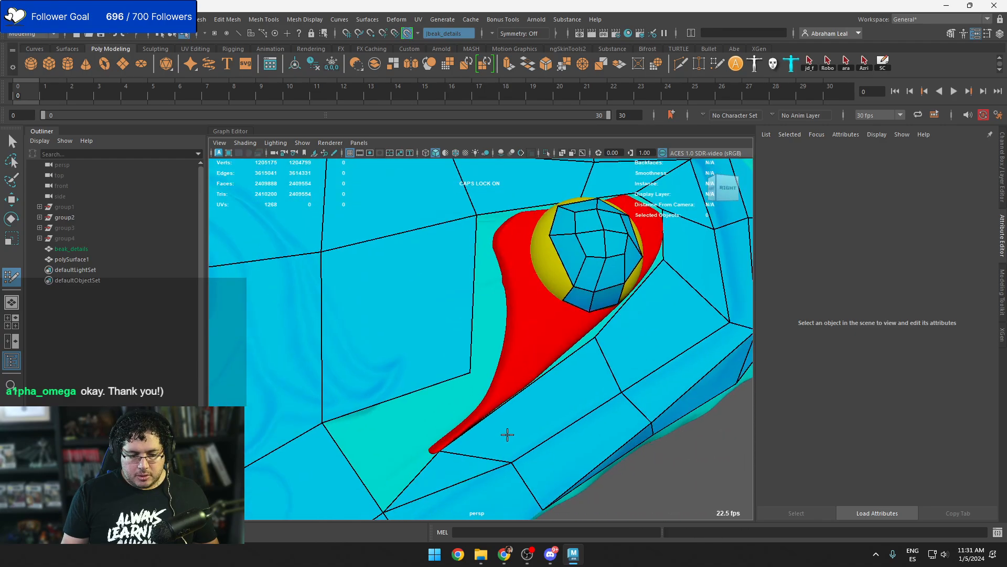
{"action": "mouse_move", "coordinate": [506, 432]}
{"action": "middle_mouse_down", "text": "alt"}
{"action": "mouse_move", "coordinate": [583, 254]}
{"action": "mouse_move", "coordinate": [646, 422]}
{"action": "middle_mouse_up", "text": "alt"}
{"action": "left_click", "coordinate": [583, 254], "text": "shift"}
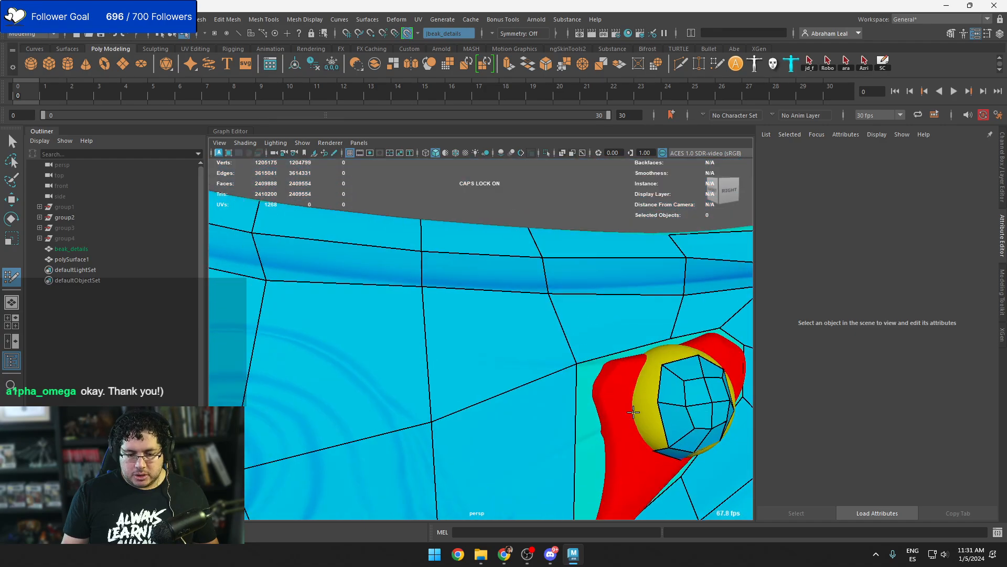
{"action": "key", "text": "ctrl+z"}
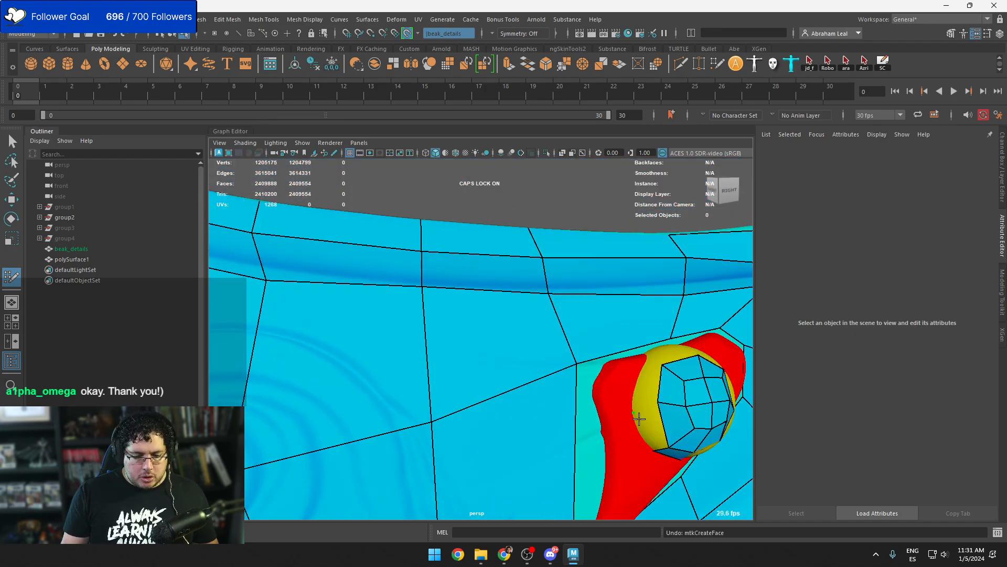
Extend the sphere's grid outward with quads at its upper left, along its top edge and down its right side
{"action": "left_click_drag", "start_coordinate": [640, 418], "coordinate": [568, 436], "text": "alt"}
{"action": "scroll", "coordinate": [603, 421], "scroll_direction": "up", "scroll_amount": 2}
{"action": "left_click", "coordinate": [574, 382]}
{"action": "left_click", "coordinate": [580, 414], "text": "shift"}
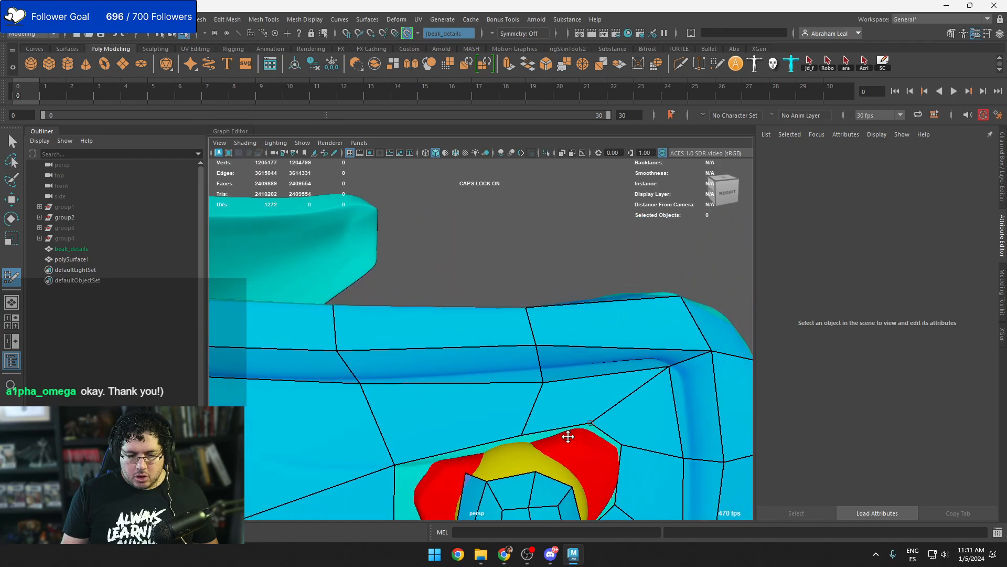
{"action": "left_click", "coordinate": [498, 470], "text": "shift"}
{"action": "left_click", "coordinate": [568, 466]}
{"action": "left_click", "coordinate": [555, 467], "text": "shift"}
{"action": "left_click_drag", "start_coordinate": [555, 467], "coordinate": [516, 451], "text": "alt"}
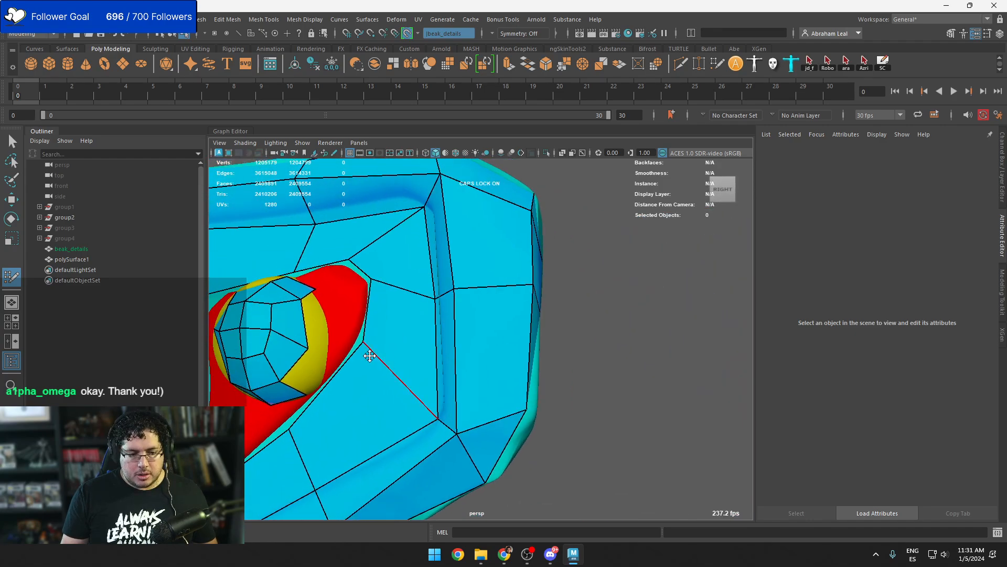
{"action": "left_click", "coordinate": [332, 347]}
{"action": "left_click", "coordinate": [324, 367], "text": "shift"}
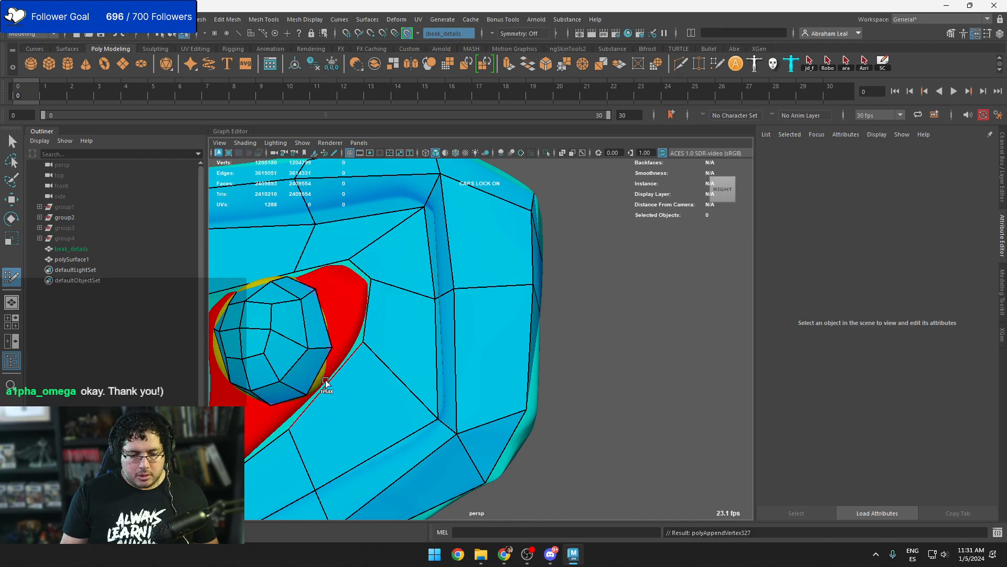
Bridge the sphere's right and upper edges to the surrounding recess rim with quads and one triangle
{"action": "left_click", "coordinate": [323, 374], "text": "shift"}
{"action": "left_click", "coordinate": [351, 314], "text": "shift"}
{"action": "left_click_drag", "start_coordinate": [381, 334], "coordinate": [409, 355], "text": "alt"}
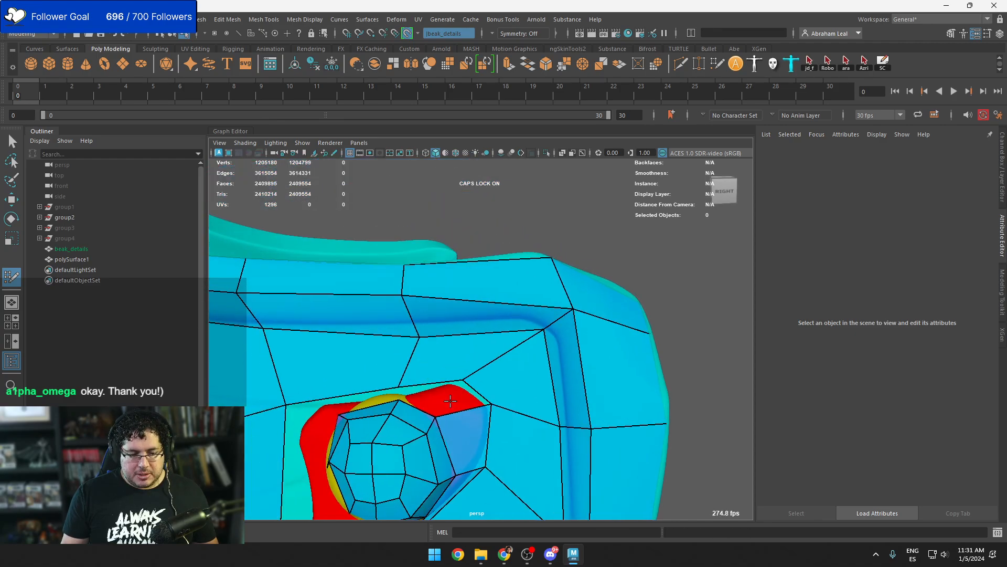
{"action": "left_click", "coordinate": [450, 403], "text": "shift"}
{"action": "mouse_move", "coordinate": [450, 403]}
{"action": "left_mouse_down", "text": "alt"}
{"action": "mouse_move", "coordinate": [463, 420]}
{"action": "mouse_move", "coordinate": [574, 434]}
{"action": "mouse_move", "coordinate": [609, 458]}
{"action": "mouse_move", "coordinate": [538, 314]}
{"action": "left_mouse_up", "text": "alt"}
{"action": "left_click", "coordinate": [608, 454], "text": "shift"}
{"action": "left_click", "coordinate": [643, 436], "text": "shift"}
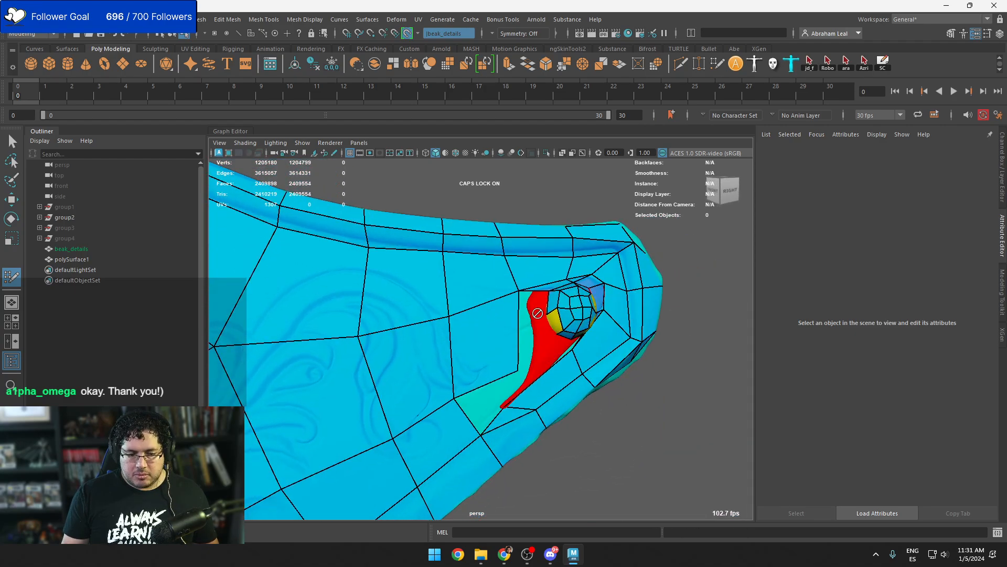
Nudge the sphere's lower-left vertex and fill the uncovered yellow gap on its left side with a quad
{"action": "scroll", "coordinate": [554, 328], "scroll_direction": "up", "scroll_amount": 3}
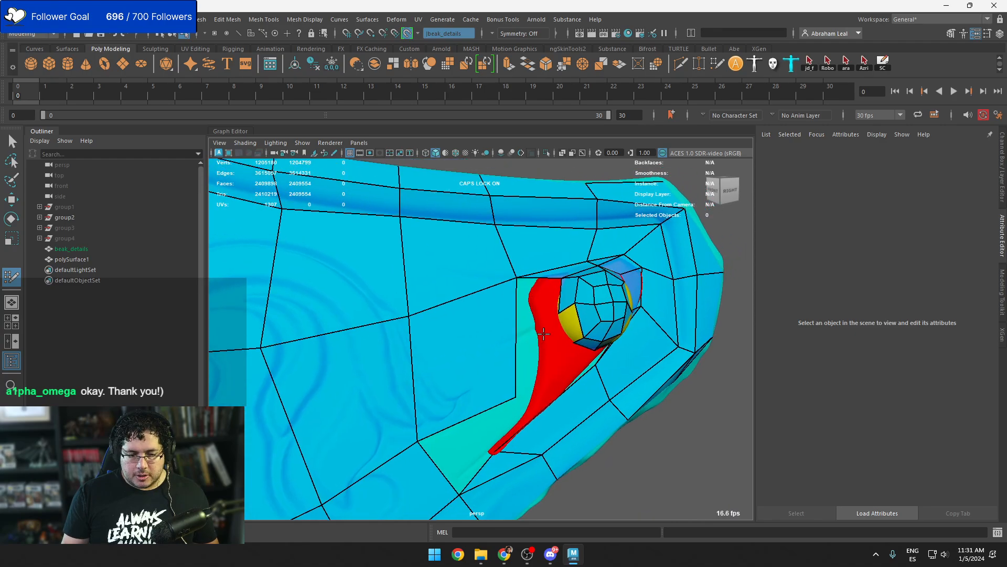
{"action": "left_click_drag", "start_coordinate": [569, 326], "coordinate": [604, 337], "text": "alt"}
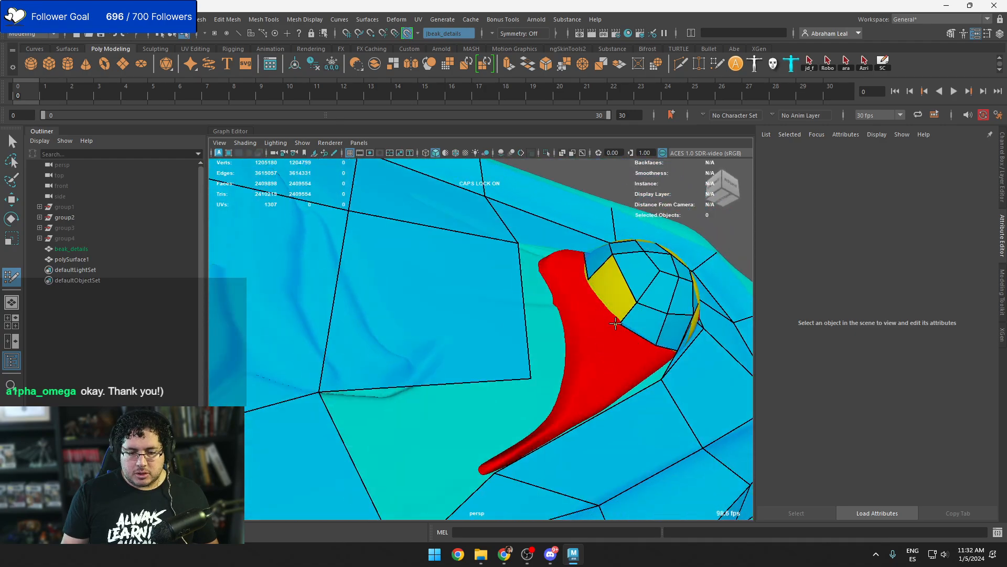
{"action": "key", "text": "ctrl+z"}
{"action": "left_click_drag", "start_coordinate": [627, 316], "coordinate": [624, 314]}
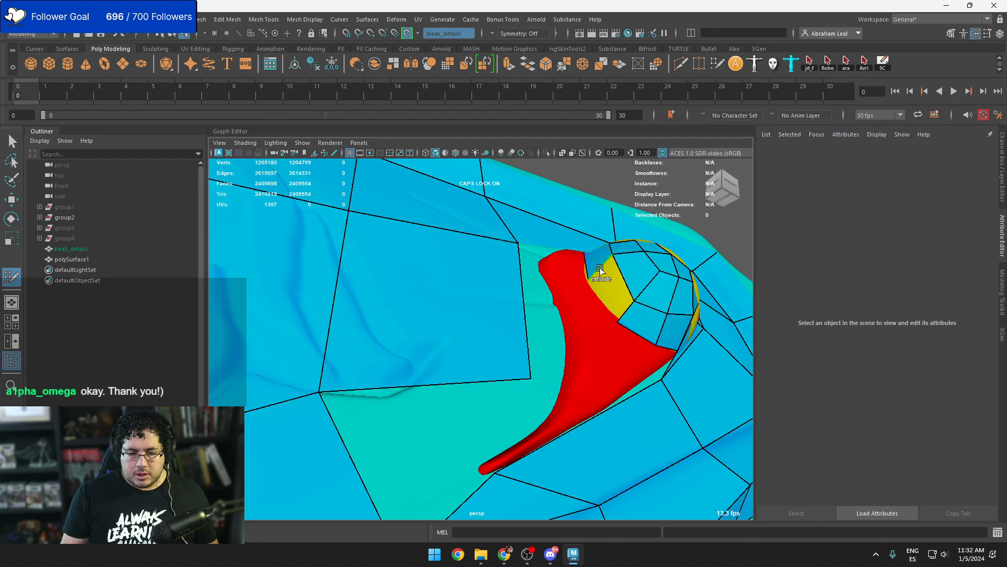
{"action": "mouse_move", "coordinate": [600, 269]}
{"action": "left_mouse_down"}
{"action": "mouse_move", "coordinate": [622, 313]}
{"action": "mouse_move", "coordinate": [618, 349]}
{"action": "mouse_move", "coordinate": [565, 362]}
{"action": "left_mouse_up"}
{"action": "left_click_drag", "start_coordinate": [430, 349], "coordinate": [477, 373], "text": "alt"}
{"action": "right_click_drag", "start_coordinate": [477, 373], "coordinate": [438, 375], "text": "alt"}
{"action": "left_click_drag", "start_coordinate": [485, 386], "coordinate": [460, 381], "text": "alt"}
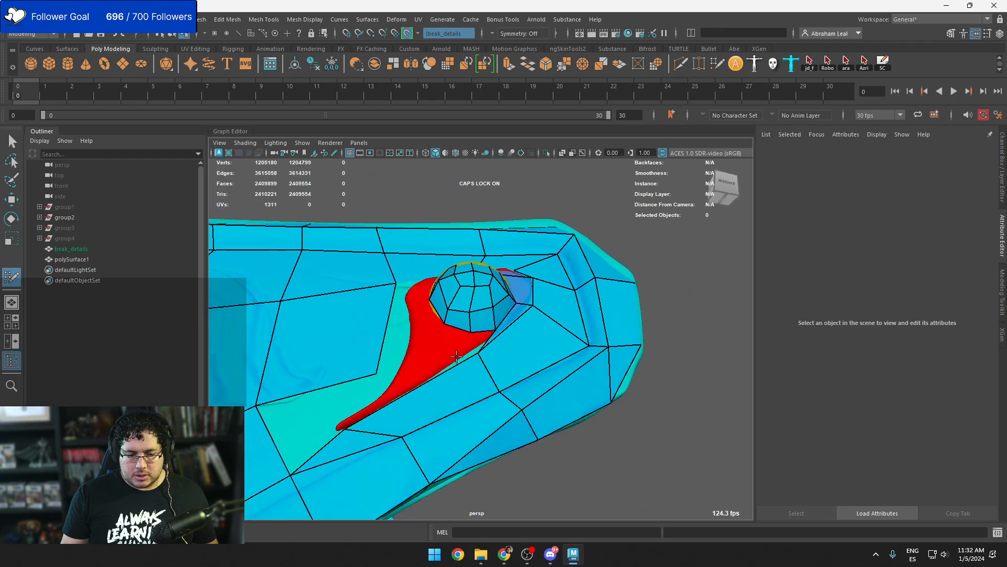
Bridge the sphere's left edge to the side patch with one quad across the upper part of the red recess
{"action": "left_click", "coordinate": [429, 371]}
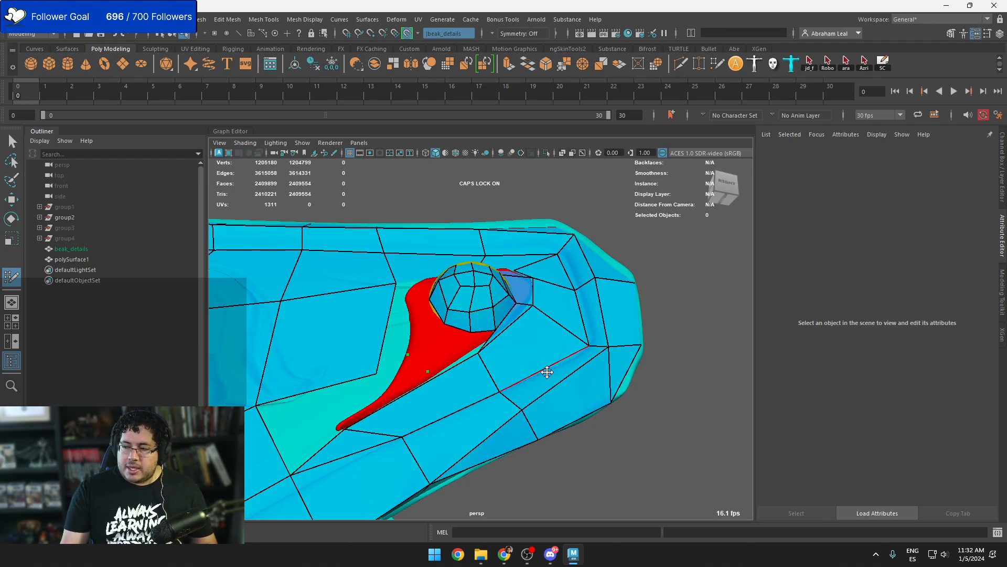
{"action": "key", "text": "ctrl+z"}
{"action": "left_click_drag", "start_coordinate": [467, 350], "coordinate": [497, 429], "text": "alt"}
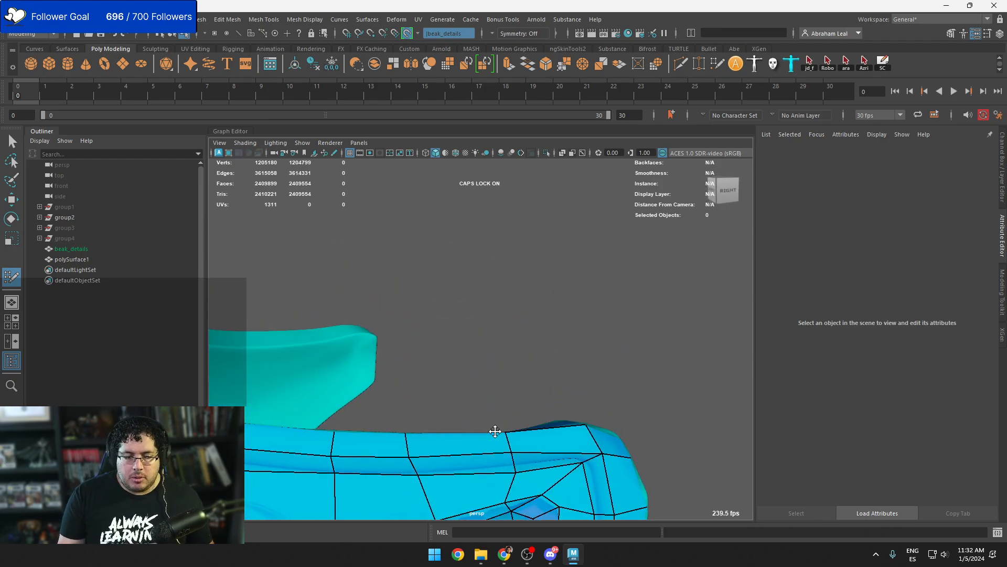
{"action": "middle_click_drag", "start_coordinate": [496, 429], "coordinate": [499, 362], "text": "alt"}
{"action": "right_click_drag", "start_coordinate": [499, 362], "coordinate": [520, 456], "text": "alt"}
{"action": "middle_click_drag", "start_coordinate": [520, 457], "coordinate": [534, 377], "text": "alt"}
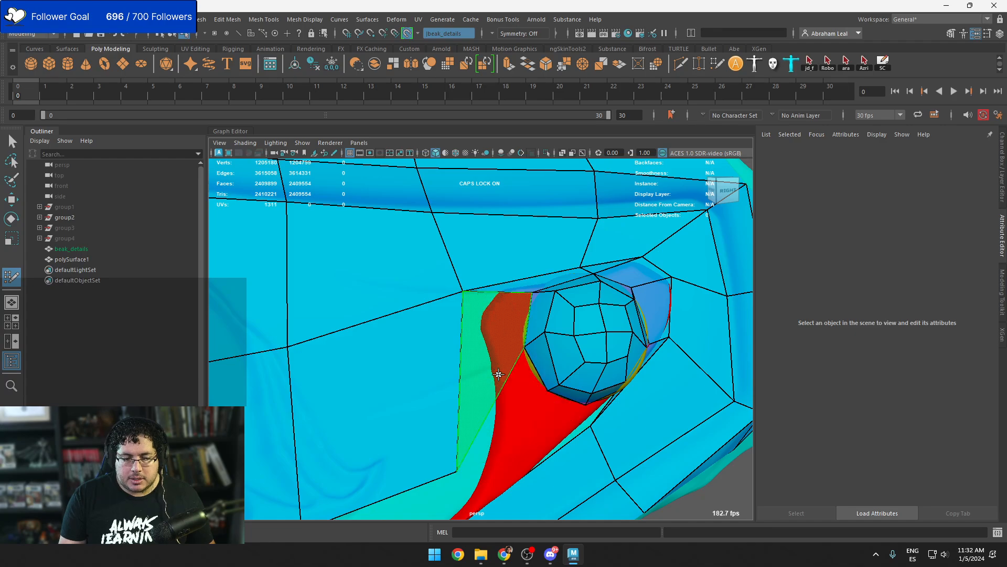
{"action": "left_click", "coordinate": [503, 335], "text": "shift"}
{"action": "left_click_drag", "start_coordinate": [503, 335], "coordinate": [540, 335], "text": "alt"}
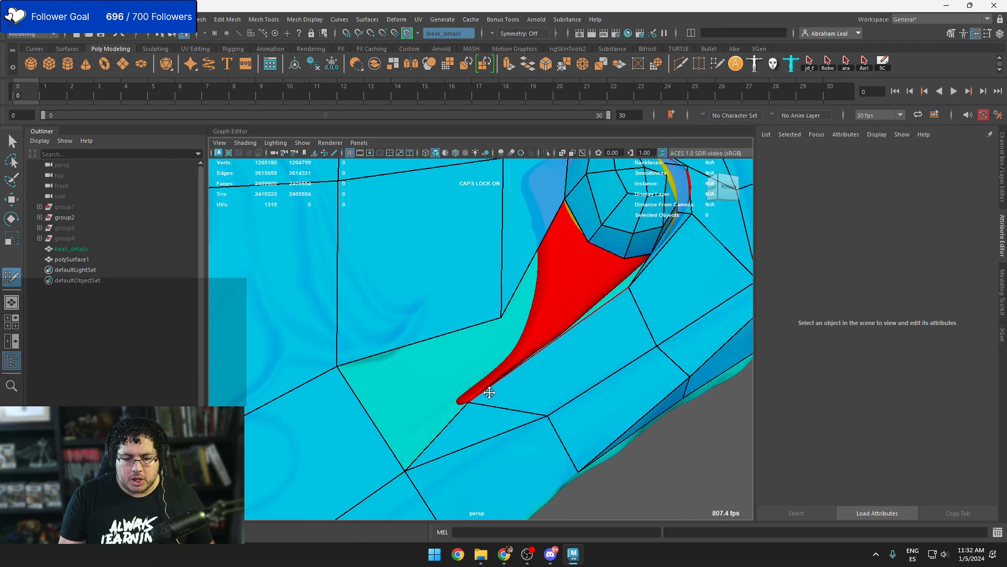
Move the recess-tip vertex up along the red recess, then fill the gap beyond the tip and the strip below the sphere with quads
{"action": "mouse_move", "coordinate": [469, 402]}
{"action": "left_mouse_down"}
{"action": "mouse_move", "coordinate": [503, 371]}
{"action": "mouse_move", "coordinate": [434, 404]}
{"action": "mouse_move", "coordinate": [448, 338]}
{"action": "left_mouse_up"}
{"action": "left_click", "coordinate": [449, 365], "text": "shift"}
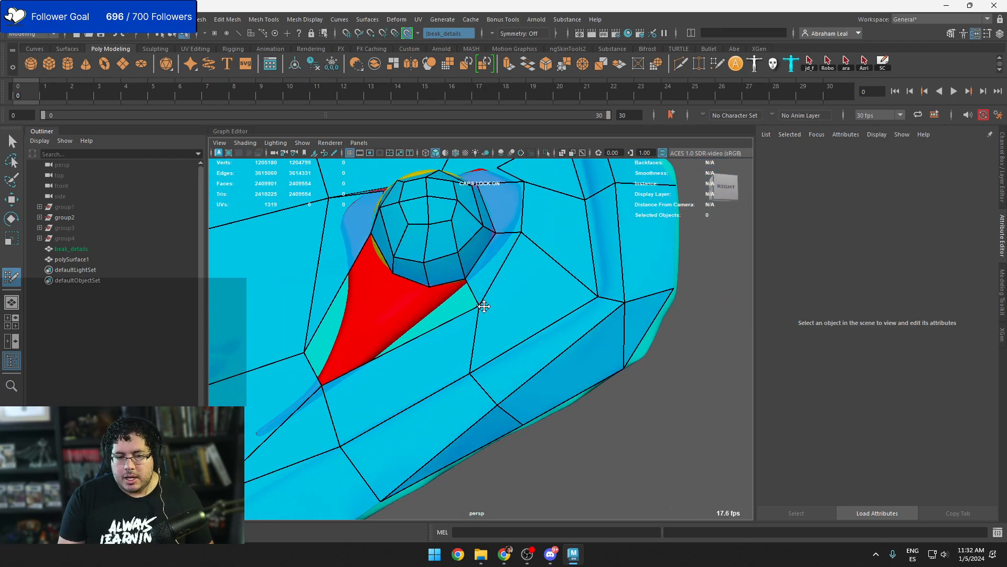
{"action": "left_click", "coordinate": [445, 308], "text": "shift"}
Try to fill the remaining red recess below the sphere with a single Quad Draw face
{"action": "mouse_move", "coordinate": [386, 283]}
{"action": "left_mouse_down", "text": "alt"}
{"action": "mouse_move", "coordinate": [420, 324]}
{"action": "mouse_move", "coordinate": [533, 331]}
{"action": "mouse_move", "coordinate": [578, 315]}
{"action": "left_mouse_up", "text": "alt"}
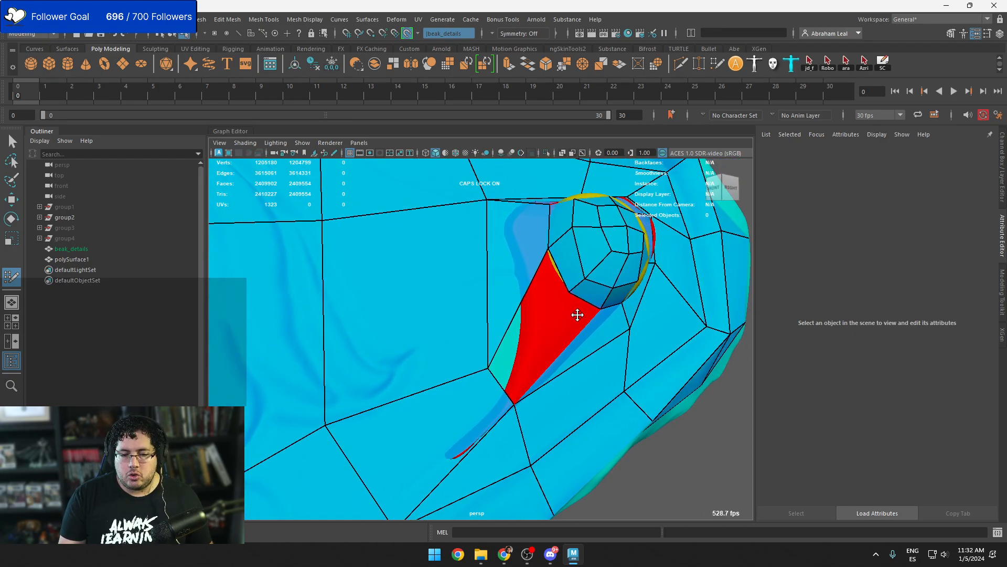
{"action": "scroll", "coordinate": [562, 269], "scroll_direction": "up", "scroll_amount": 3}
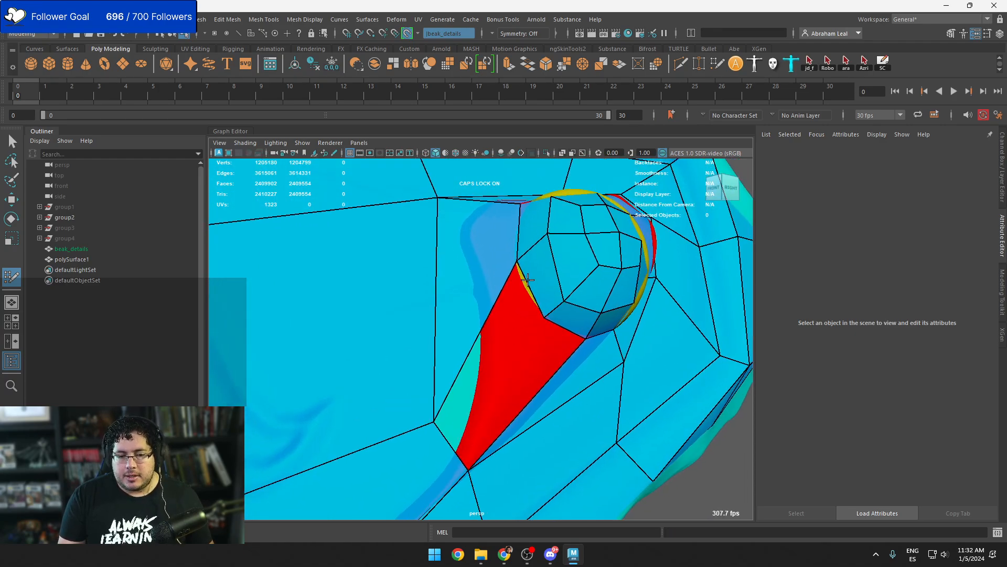
{"action": "mouse_move", "coordinate": [551, 312]}
{"action": "left_mouse_down"}
{"action": "mouse_move", "coordinate": [537, 303]}
{"action": "mouse_move", "coordinate": [497, 332]}
{"action": "left_mouse_up"}
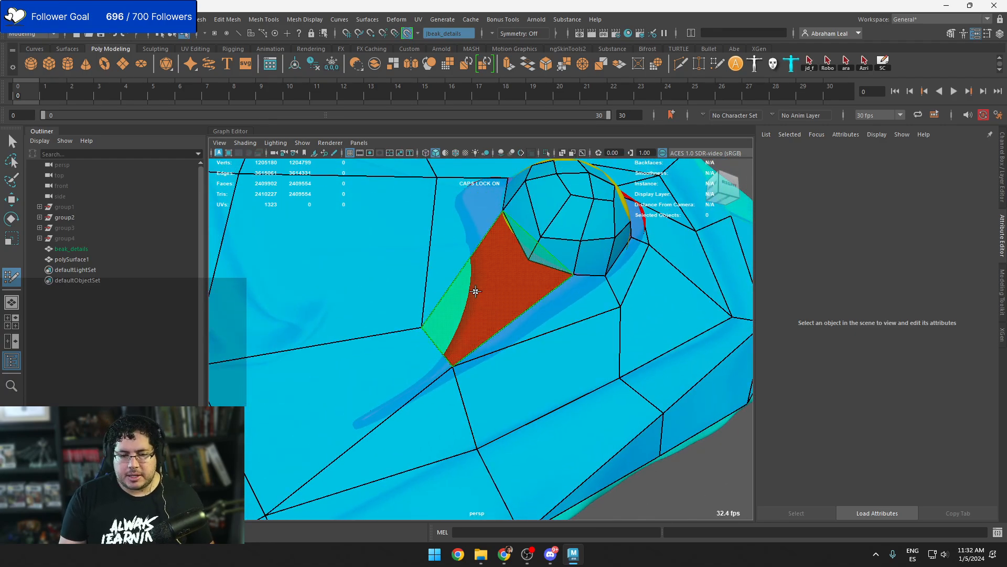
{"action": "left_click", "coordinate": [476, 291], "text": "shift"}
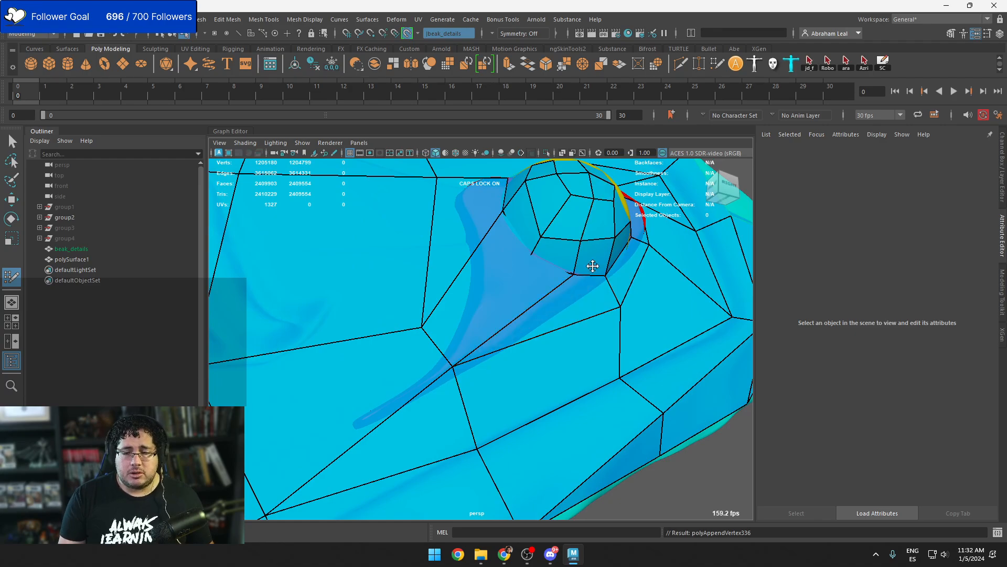
{"action": "left_click", "coordinate": [681, 64]}
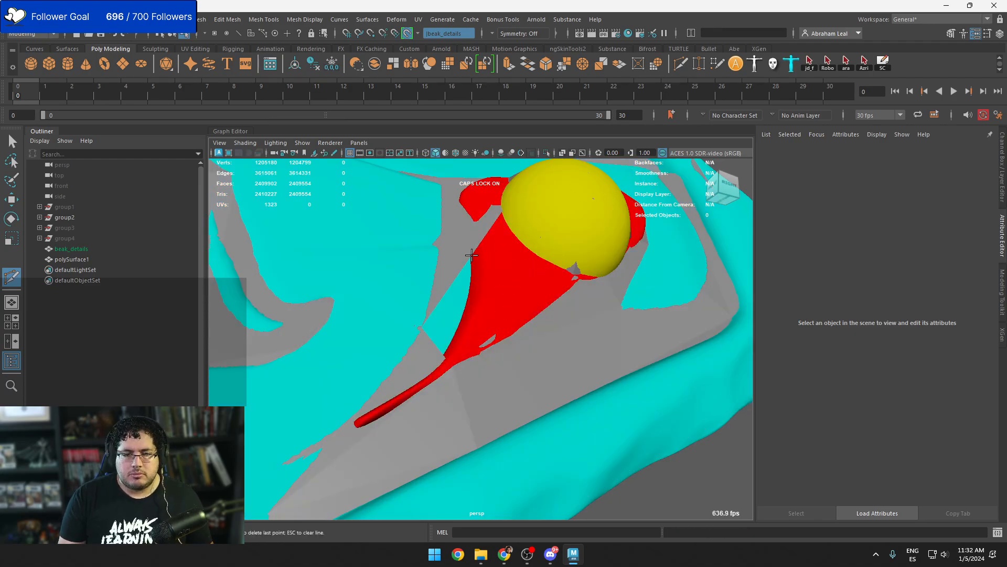
{"action": "key", "text": "q"}
Save the scene as rETOPO in the Mask folder inside Manneuqin on the Desktop
{"action": "key", "text": "ctrl+shift+s"}
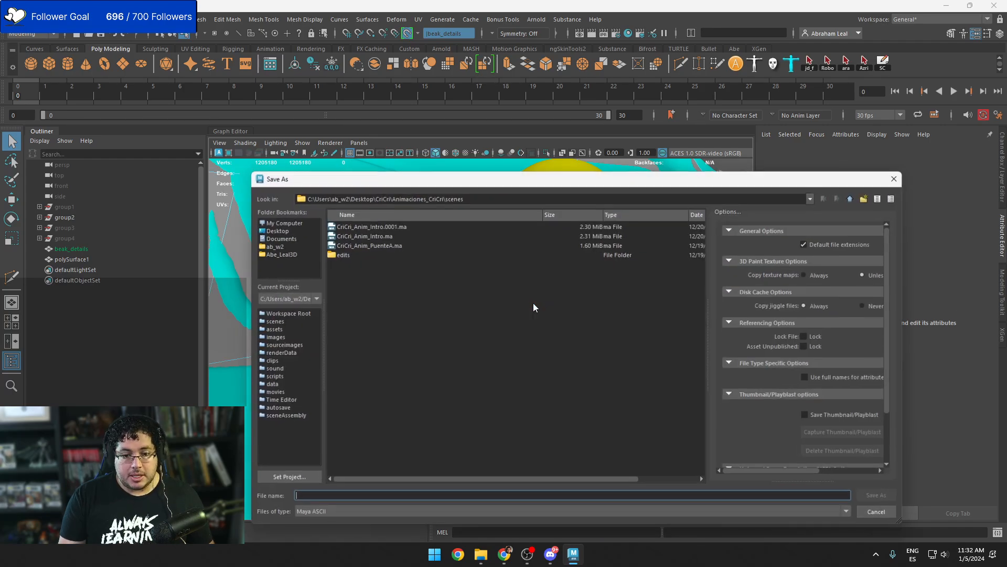
{"action": "left_click", "coordinate": [286, 230]}
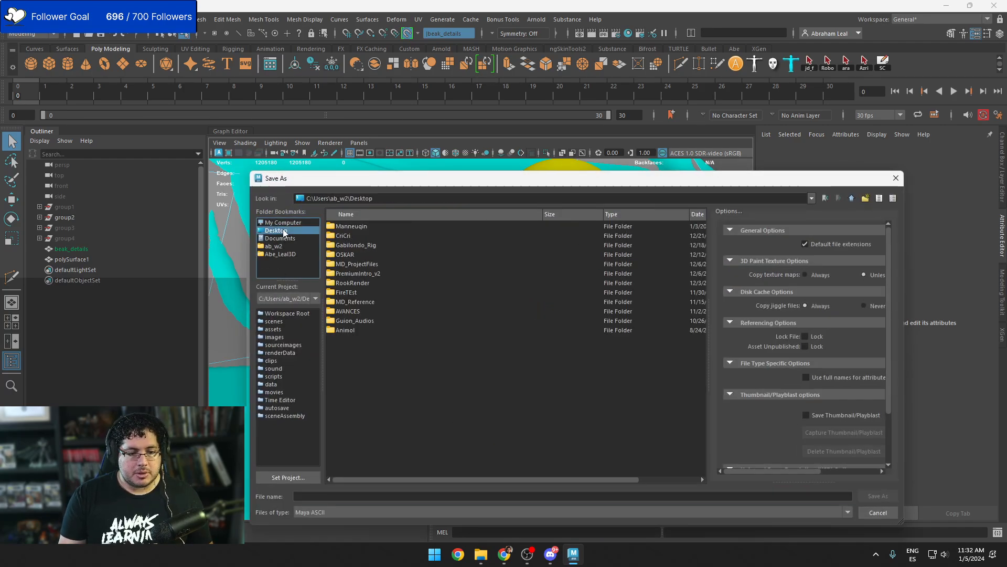
{"action": "double_click", "coordinate": [354, 228]}
{"action": "double_click", "coordinate": [340, 229]}
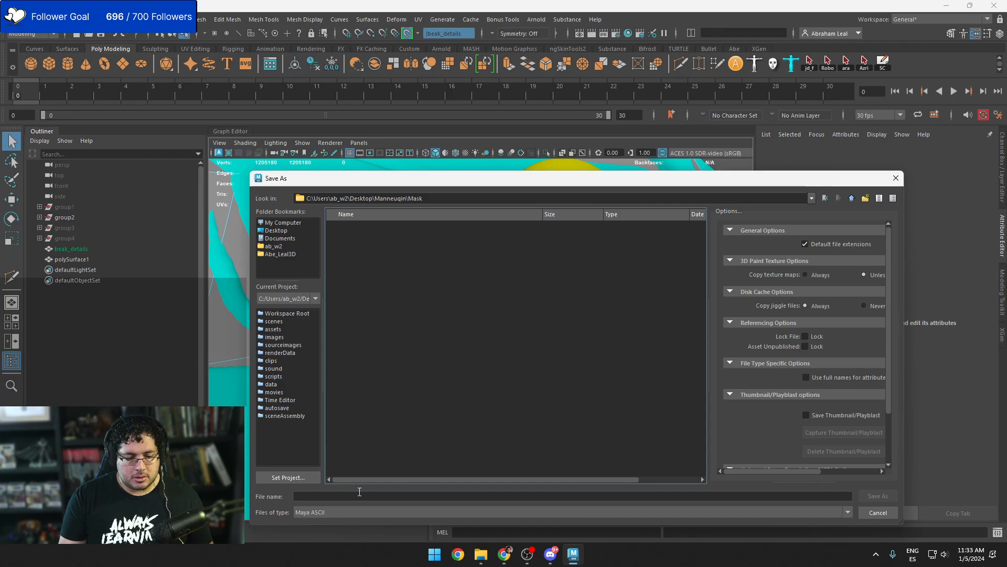
{"action": "left_click", "coordinate": [359, 496]}
{"action": "type", "text": "rET"}
{"action": "key", "text": "Return"}
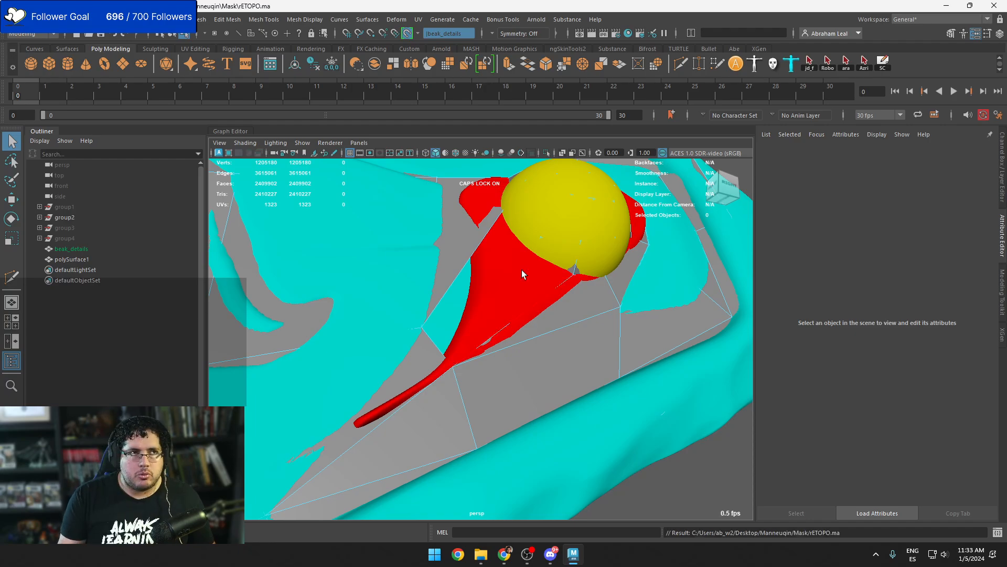
Reactivate Quad Draw on the retopology mesh and nudge the vertices above and beside the sphere to refine the recess rim
{"action": "scroll", "coordinate": [612, 269], "scroll_direction": "down", "scroll_amount": 5}
{"action": "scroll", "coordinate": [612, 269], "scroll_direction": "down", "scroll_amount": 3}
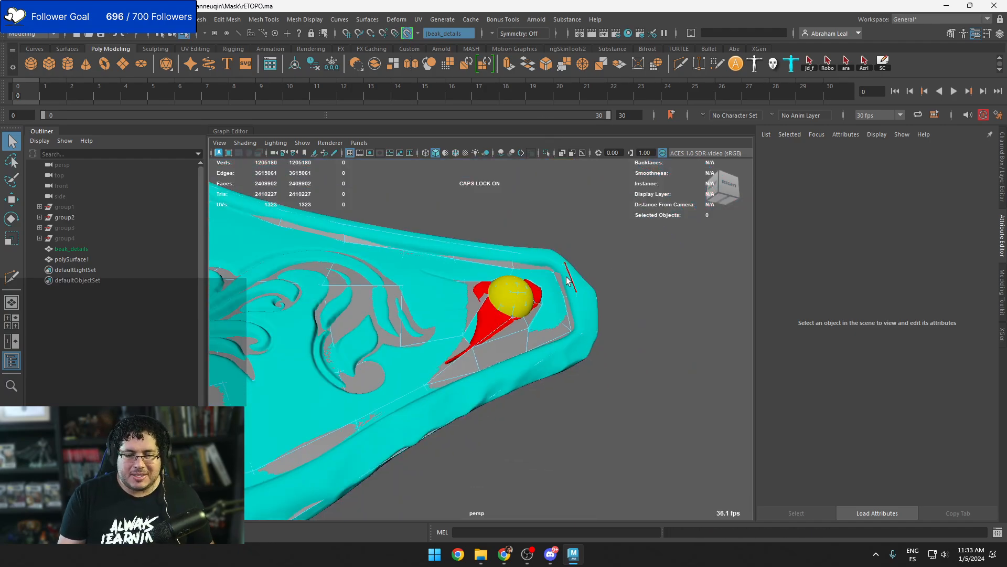
{"action": "right_click_drag", "start_coordinate": [560, 242], "coordinate": [610, 227]}
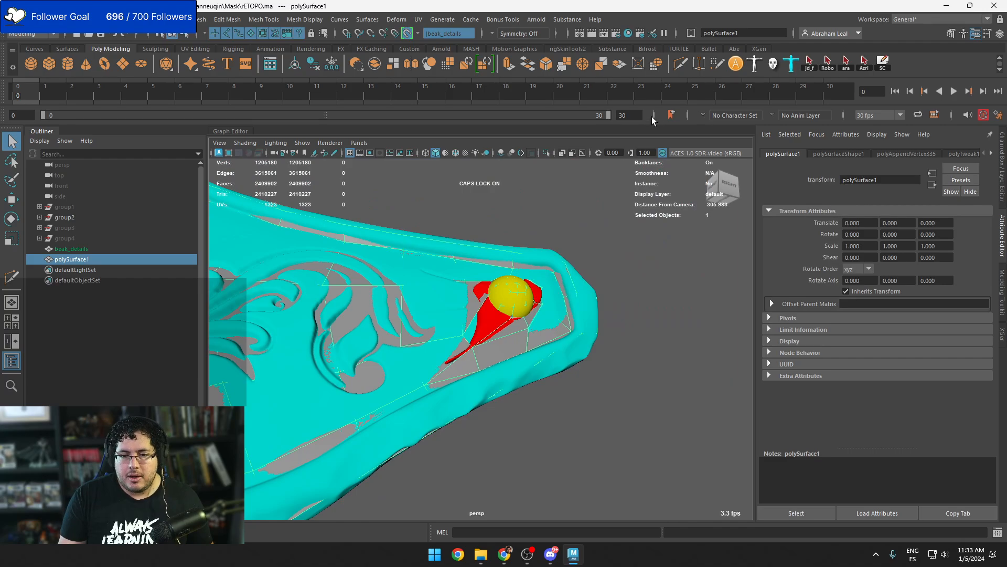
{"action": "left_click", "coordinate": [711, 64]}
{"action": "scroll", "coordinate": [537, 335], "scroll_direction": "up", "scroll_amount": 5}
{"action": "left_click_drag", "start_coordinate": [537, 336], "coordinate": [501, 348], "text": "alt"}
{"action": "middle_click_drag", "start_coordinate": [501, 349], "coordinate": [488, 363], "text": "alt"}
{"action": "left_click_drag", "start_coordinate": [488, 364], "coordinate": [507, 386], "text": "alt"}
{"action": "middle_click_drag", "start_coordinate": [508, 386], "coordinate": [520, 366], "text": "alt"}
{"action": "left_click_drag", "start_coordinate": [549, 385], "coordinate": [544, 369]}
{"action": "left_click_drag", "start_coordinate": [626, 371], "coordinate": [627, 359]}
{"action": "left_click_drag", "start_coordinate": [656, 396], "coordinate": [664, 397]}
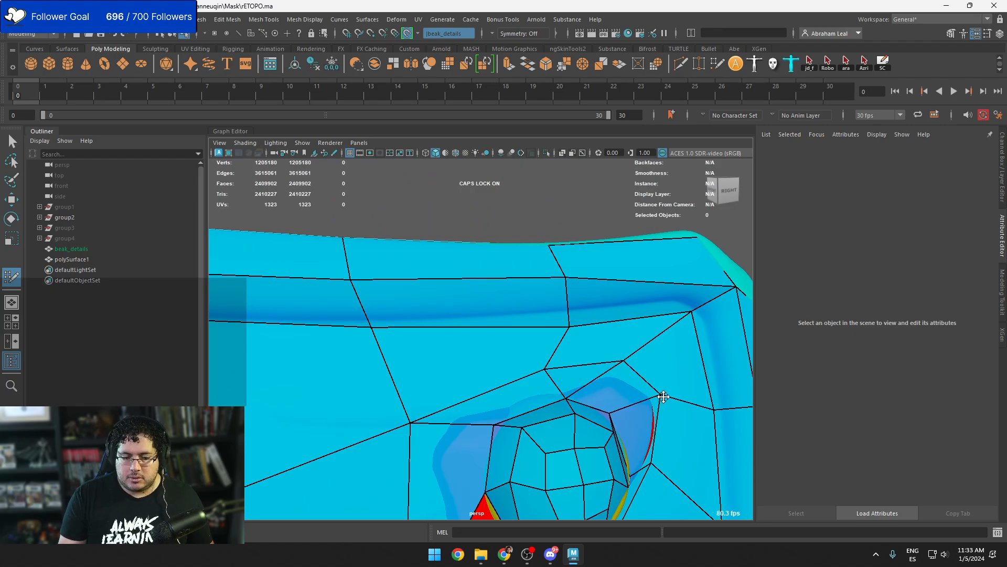
{"action": "left_click_drag", "start_coordinate": [654, 464], "coordinate": [661, 472]}
{"action": "left_click_drag", "start_coordinate": [409, 422], "coordinate": [406, 411]}
Return the retopology mesh to object mode and stop using beak_details as the live surface
{"action": "scroll", "coordinate": [448, 407], "scroll_direction": "down", "scroll_amount": 3}
{"action": "scroll", "coordinate": [467, 287], "scroll_direction": "up", "scroll_amount": 8}
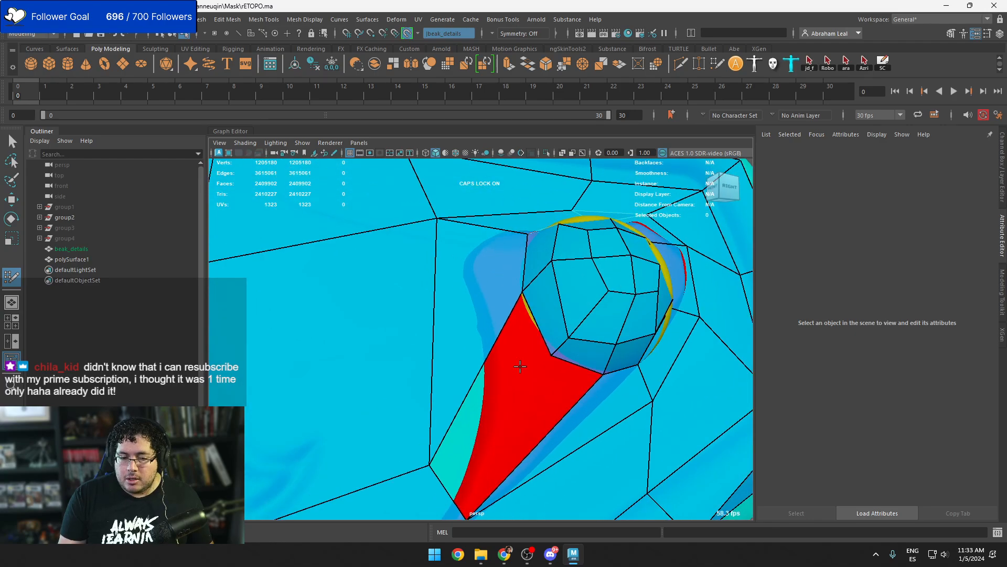
{"action": "scroll", "coordinate": [467, 288], "scroll_direction": "down", "scroll_amount": 1}
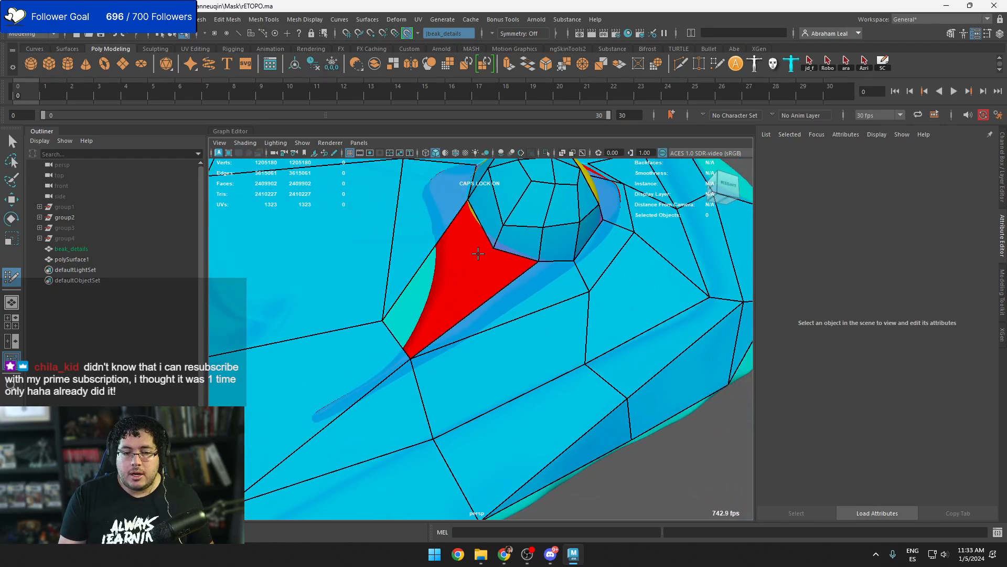
{"action": "right_click_drag", "start_coordinate": [479, 210], "coordinate": [539, 203]}
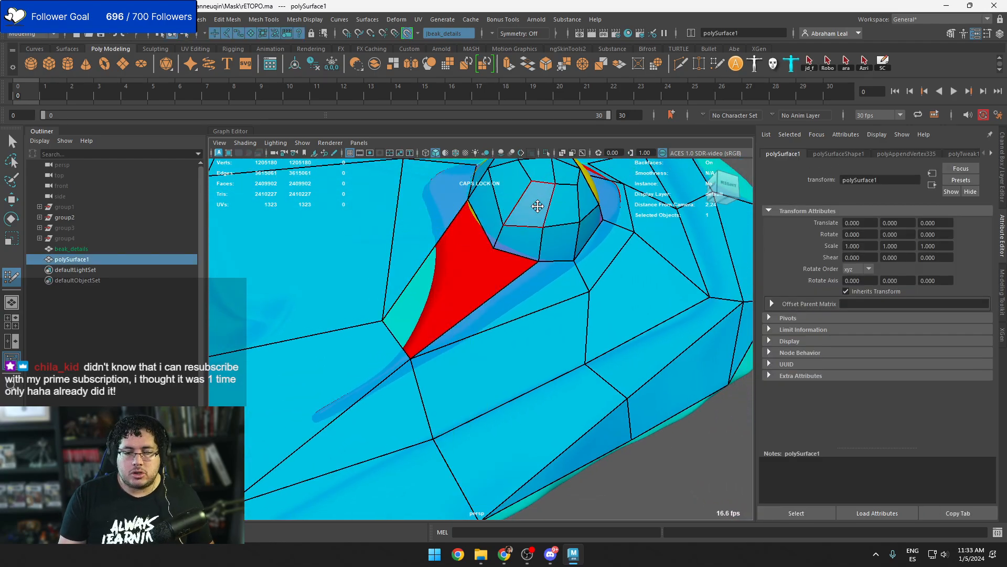
{"action": "scroll", "coordinate": [547, 215], "scroll_direction": "down", "scroll_amount": 5}
{"action": "right_click_drag", "start_coordinate": [496, 270], "coordinate": [530, 230]}
{"action": "scroll", "coordinate": [503, 264], "scroll_direction": "down", "scroll_amount": 6}
{"action": "left_click", "coordinate": [407, 34]}
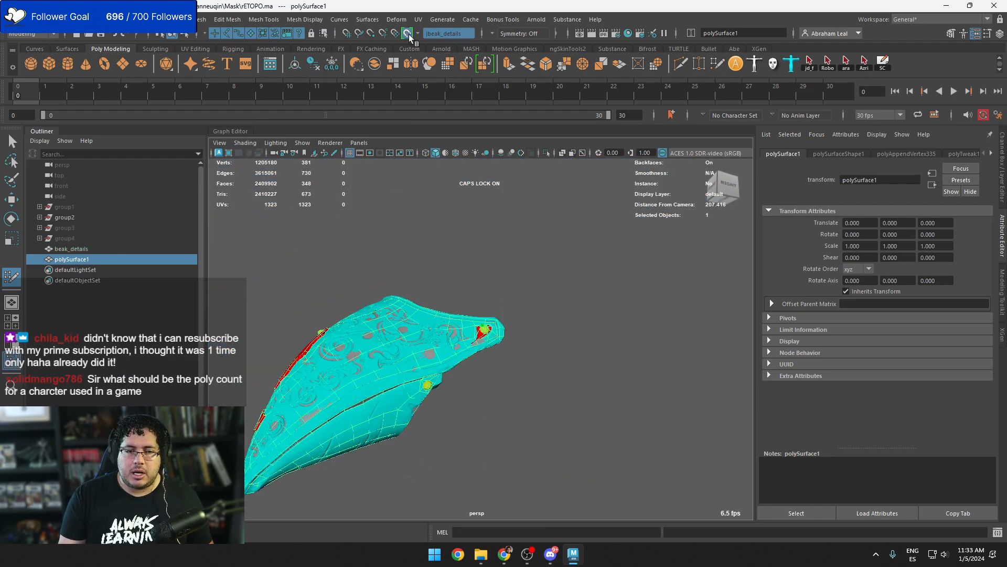
{"action": "scroll", "coordinate": [521, 310], "scroll_direction": "up", "scroll_amount": 3}
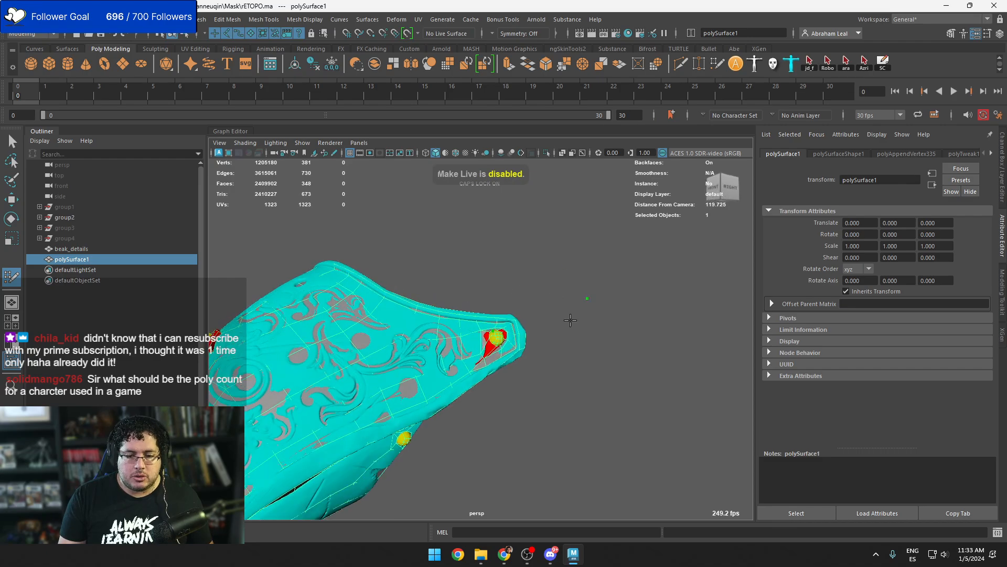
Select polySurface1 and isolate it from the high-poly sculpt
{"action": "key", "text": "q"}
{"action": "left_click", "coordinate": [454, 316]}
{"action": "key", "text": "F8"}
{"action": "key", "text": "F8"}
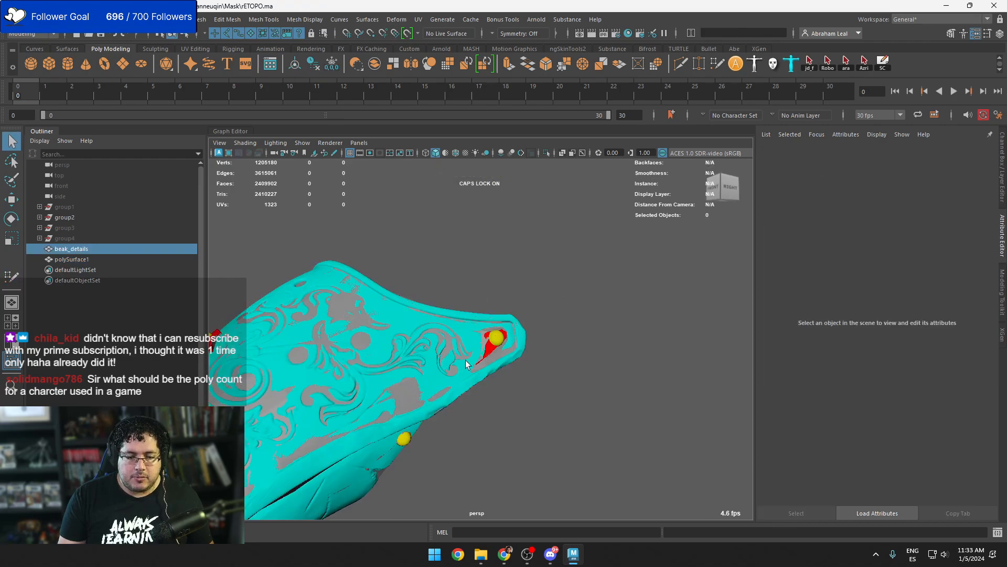
{"action": "right_click_drag", "start_coordinate": [509, 361], "coordinate": [555, 406], "text": "alt"}
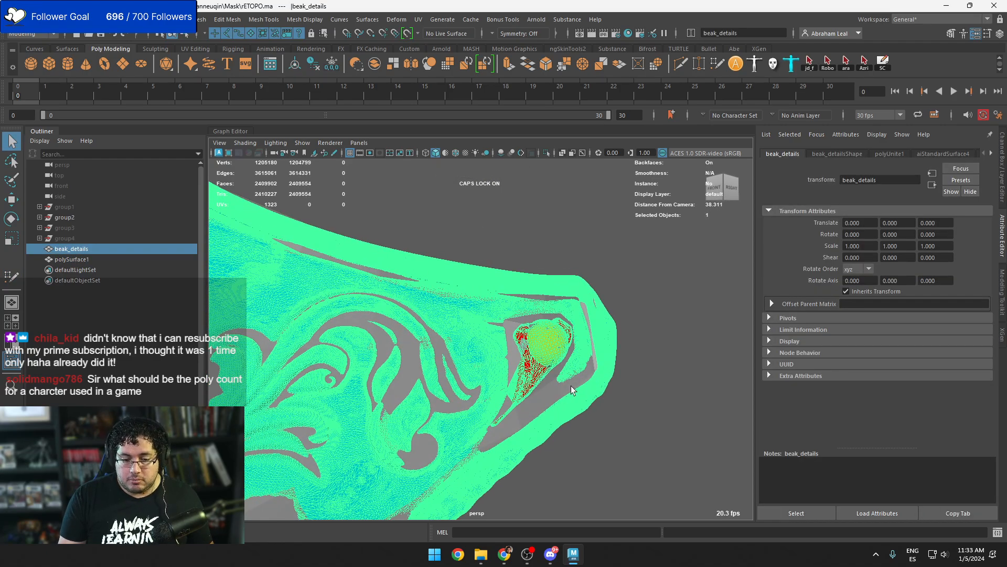
{"action": "key", "text": "F8"}
{"action": "key", "text": "F8"}
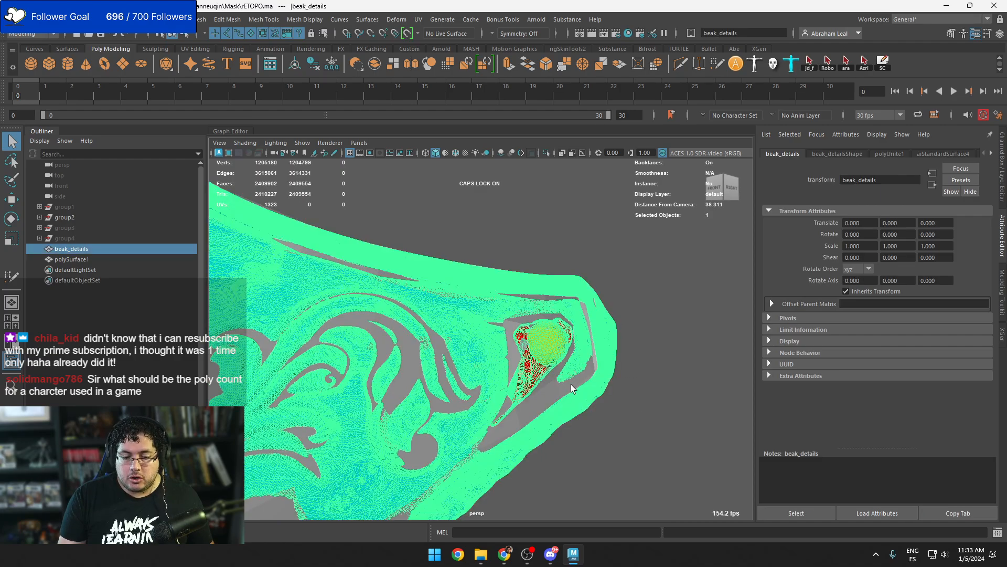
{"action": "left_click", "coordinate": [611, 315]}
{"action": "left_click", "coordinate": [546, 152]}
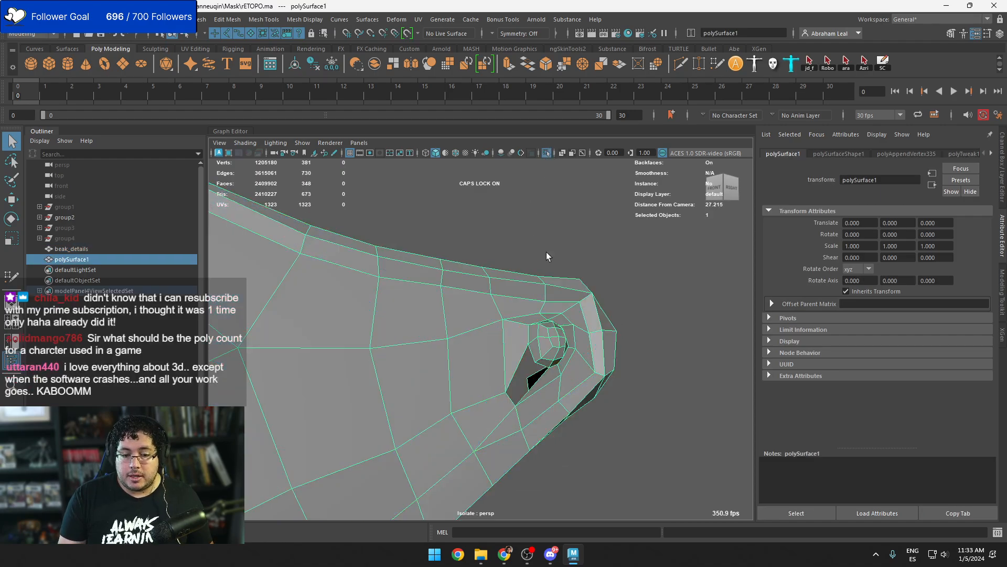
Select the border loop of the open recess below the sphere and close it with Fill Hole
{"action": "right_click_drag", "start_coordinate": [546, 252], "coordinate": [539, 318], "text": "alt"}
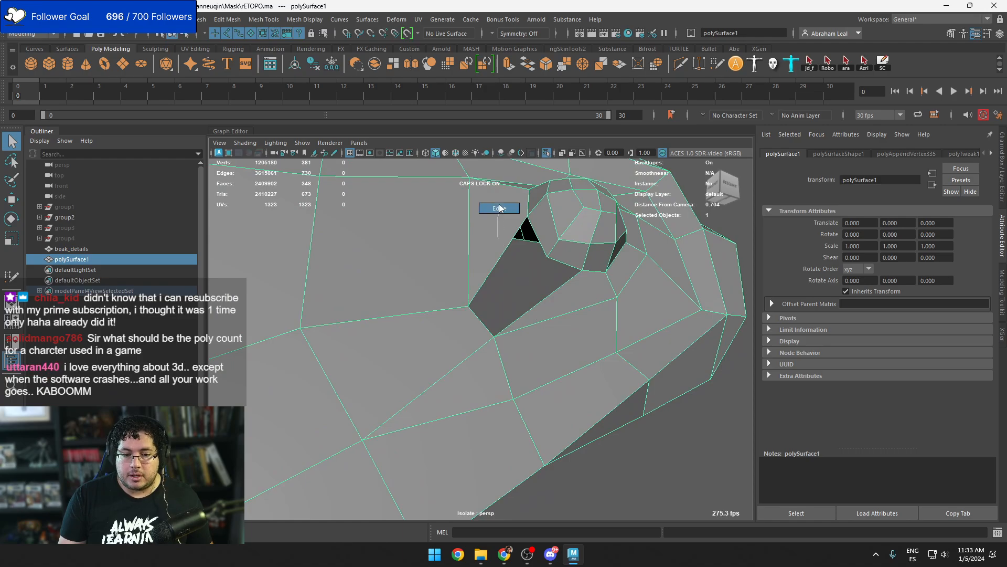
{"action": "right_click_drag", "start_coordinate": [499, 205], "coordinate": [498, 203]}
{"action": "double_click", "coordinate": [500, 251]}
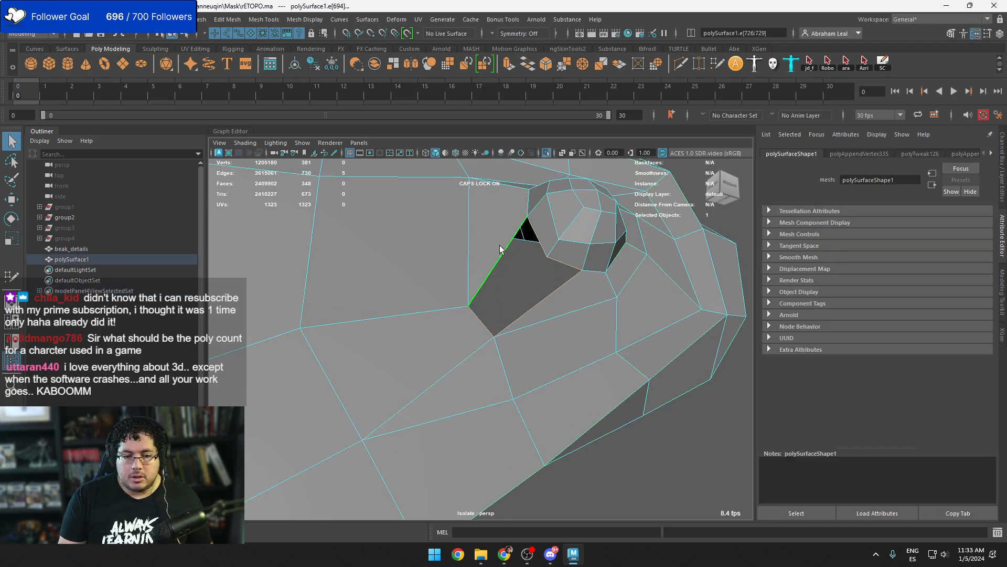
{"action": "left_click", "coordinate": [198, 19]}
{"action": "left_click", "coordinate": [226, 95]}
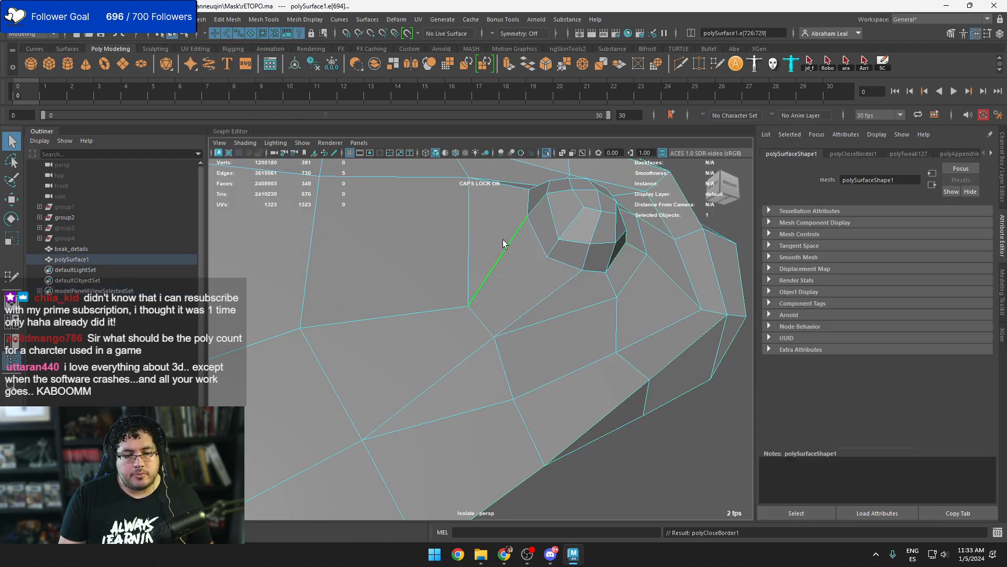
Cut an edge across the filled recess from the sphere's lower-left vertex to the recess-tip vertex with Multi-Cut
{"action": "left_click", "coordinate": [680, 63]}
{"action": "left_click", "coordinate": [547, 257]}
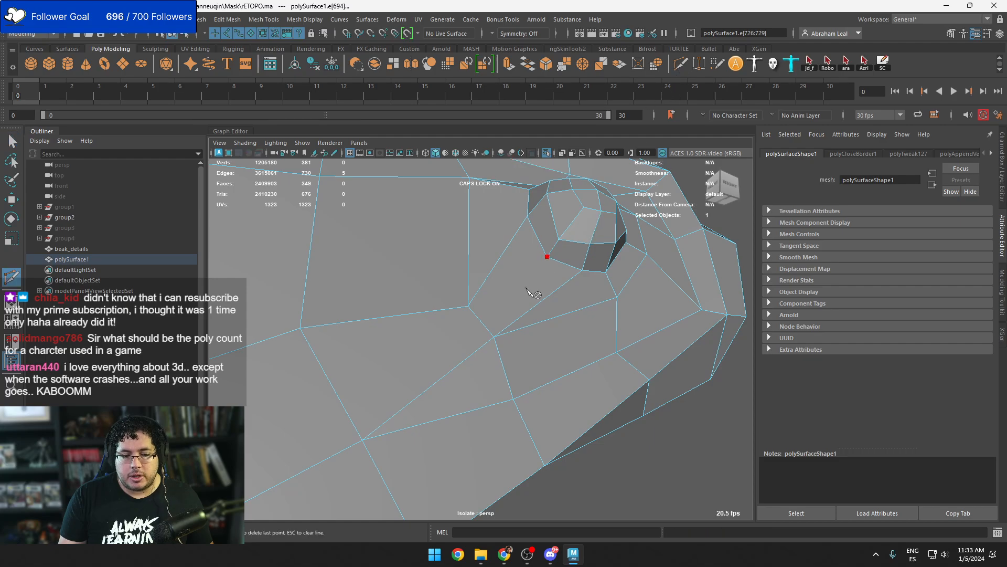
{"action": "left_click", "coordinate": [494, 339]}
{"action": "key", "text": "q"}
Select the whole retopology mesh in object mode and frame it in the front view
{"action": "scroll", "coordinate": [494, 338], "scroll_direction": "down", "scroll_amount": 5}
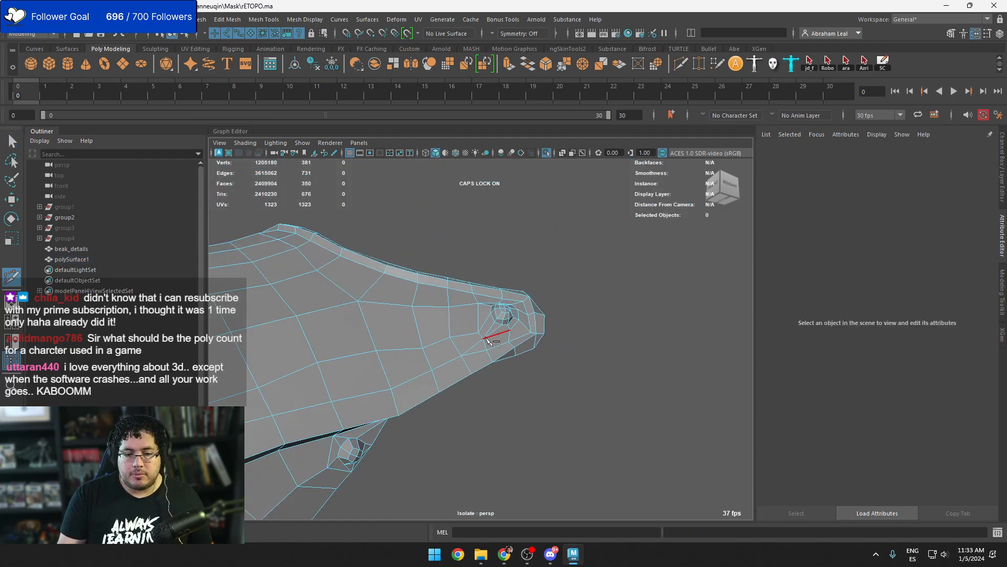
{"action": "left_click_drag", "start_coordinate": [496, 339], "coordinate": [483, 327], "text": "alt"}
{"action": "right_click_drag", "start_coordinate": [483, 329], "coordinate": [544, 224]}
{"action": "scroll", "coordinate": [477, 326], "scroll_direction": "down", "scroll_amount": 5}
{"action": "left_click_drag", "start_coordinate": [477, 327], "coordinate": [524, 348], "text": "alt"}
{"action": "left_click", "coordinate": [526, 334]}
{"action": "key", "text": "space"}
{"action": "scroll", "coordinate": [524, 348], "scroll_direction": "down", "scroll_amount": 2}
{"action": "key", "text": "f"}
{"action": "scroll", "coordinate": [468, 347], "scroll_direction": "down", "scroll_amount": 4}
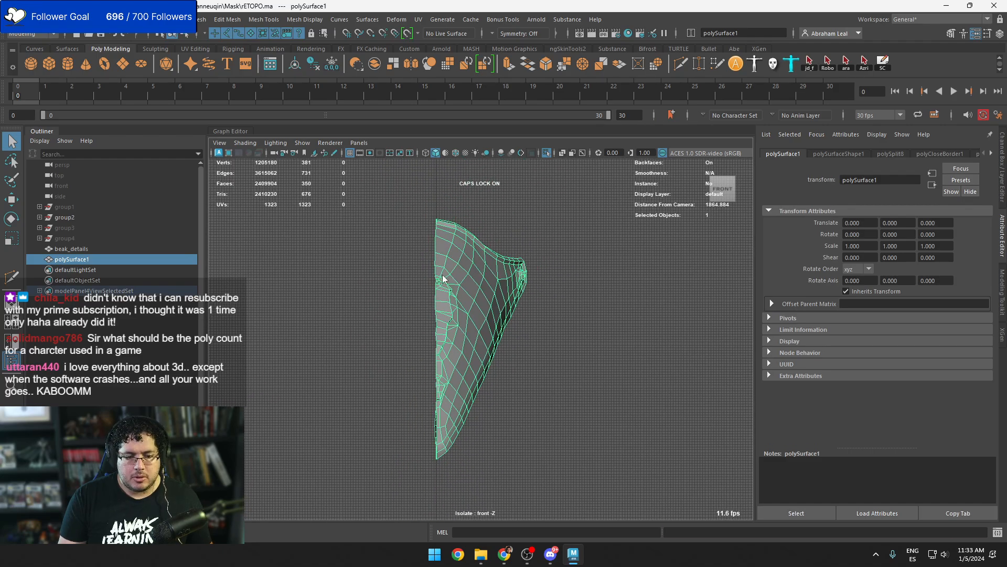
Select only the border edges along the half beak's centre line, using wireframe display
{"action": "right_click_drag", "start_coordinate": [442, 274], "coordinate": [436, 231]}
{"action": "left_click", "coordinate": [435, 237]}
{"action": "key", "text": "4"}
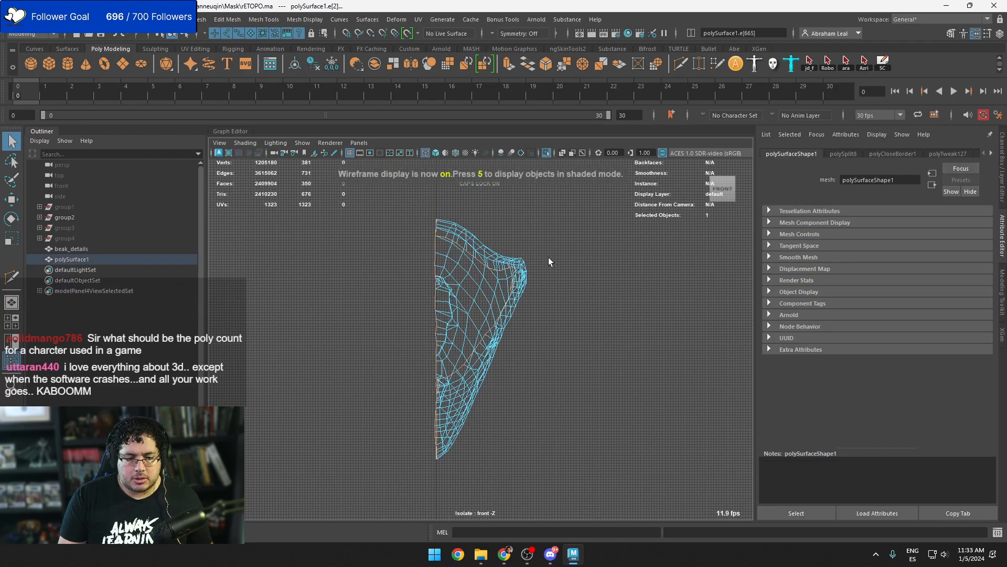
{"action": "left_click_drag", "start_coordinate": [539, 227], "coordinate": [486, 389]}
{"action": "key", "text": "space"}
{"action": "key", "text": "space"}
{"action": "scroll", "coordinate": [486, 389], "scroll_direction": "up", "scroll_amount": 3}
{"action": "key", "text": "r"}
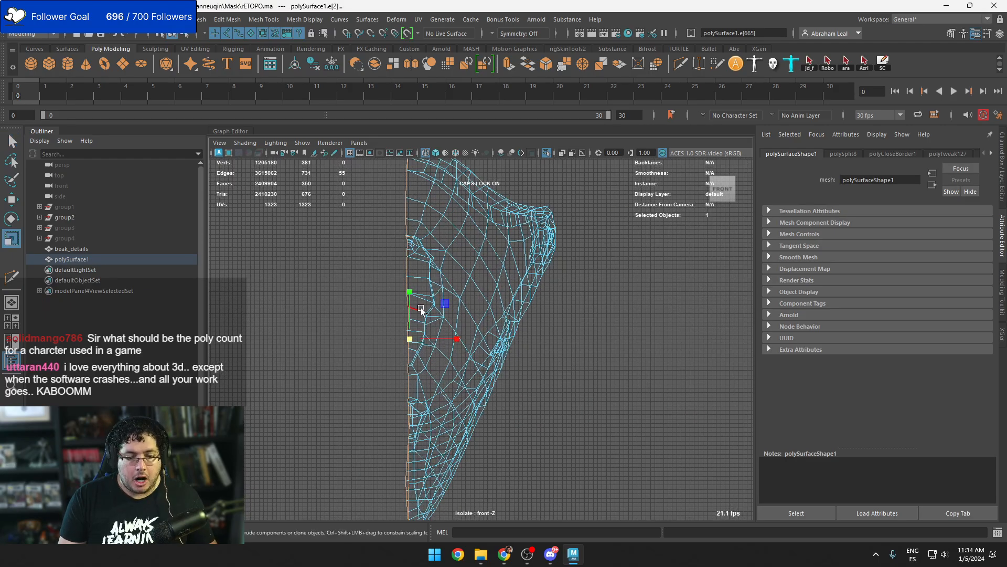
Snap the selected centre-line edges horizontally onto the grid's central line, then restore shaded display
{"action": "scroll", "coordinate": [520, 434], "scroll_direction": "up", "scroll_amount": 6}
{"action": "key", "text": "w"}
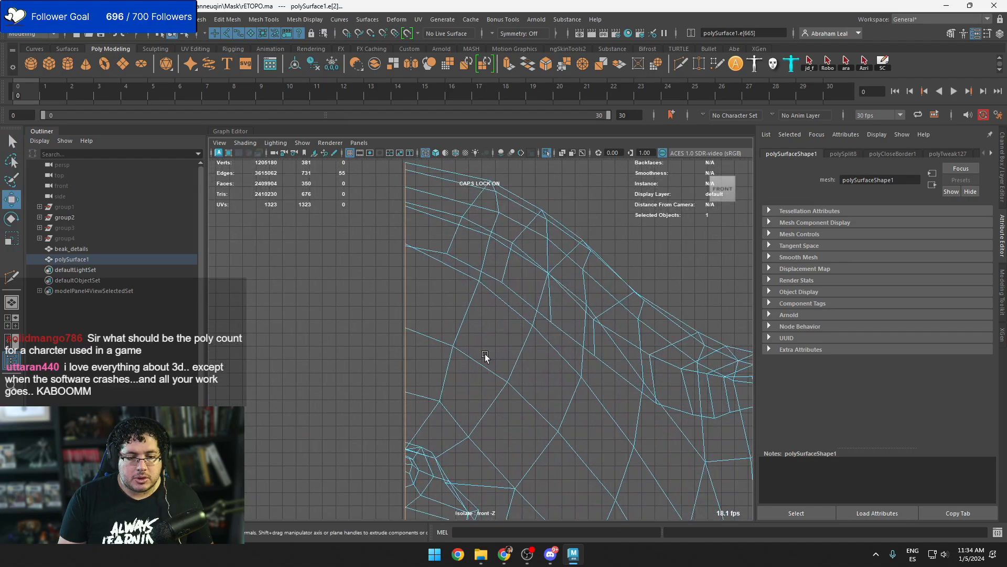
{"action": "scroll", "coordinate": [525, 387], "scroll_direction": "down", "scroll_amount": 2}
{"action": "middle_click_drag", "start_coordinate": [524, 387], "coordinate": [511, 333], "text": "alt"}
{"action": "scroll", "coordinate": [510, 333], "scroll_direction": "up", "scroll_amount": 2}
{"action": "key", "text": "x"}
{"action": "left_click_drag", "start_coordinate": [502, 474], "coordinate": [449, 467]}
{"action": "key", "text": "5"}
{"action": "key", "text": "space"}
{"action": "left_click_drag", "start_coordinate": [497, 361], "coordinate": [524, 309]}
{"action": "scroll", "coordinate": [513, 305], "scroll_direction": "down", "scroll_amount": 3}
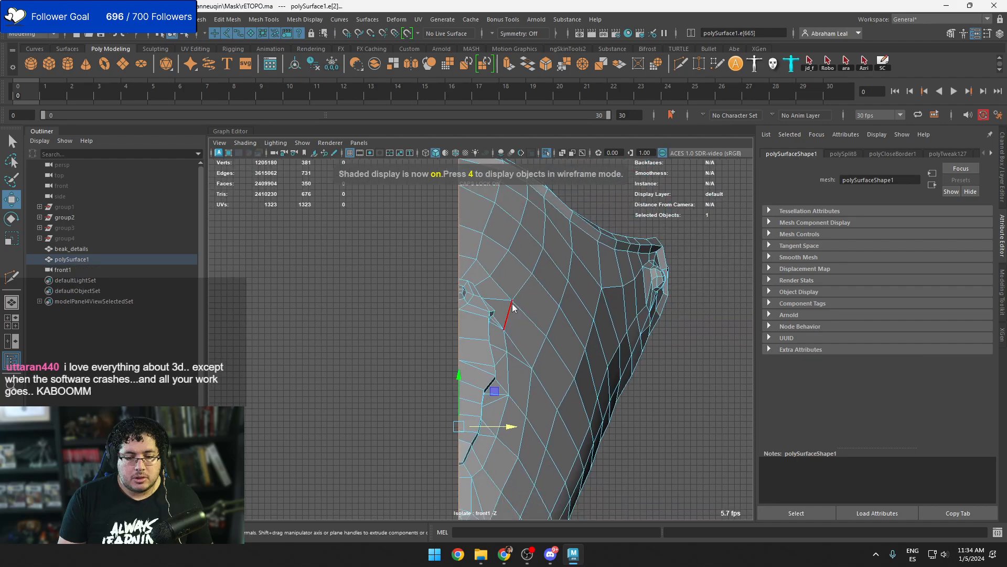
Mirror the half beak across the world X axis in the negative direction, merging border vertices with a custom threshold of 0.0010
{"action": "right_click_drag", "start_coordinate": [511, 305], "coordinate": [567, 280]}
{"action": "scroll", "coordinate": [643, 269], "scroll_direction": "down", "scroll_amount": 4}
{"action": "left_click", "coordinate": [643, 269]}
{"action": "key", "text": "space"}
{"action": "left_click_drag", "start_coordinate": [556, 288], "coordinate": [556, 265]}
{"action": "left_click_drag", "start_coordinate": [581, 318], "coordinate": [492, 269], "text": "alt"}
{"action": "left_click", "coordinate": [514, 298]}
{"action": "right_click_drag", "start_coordinate": [493, 270], "coordinate": [542, 358], "text": "shift"}
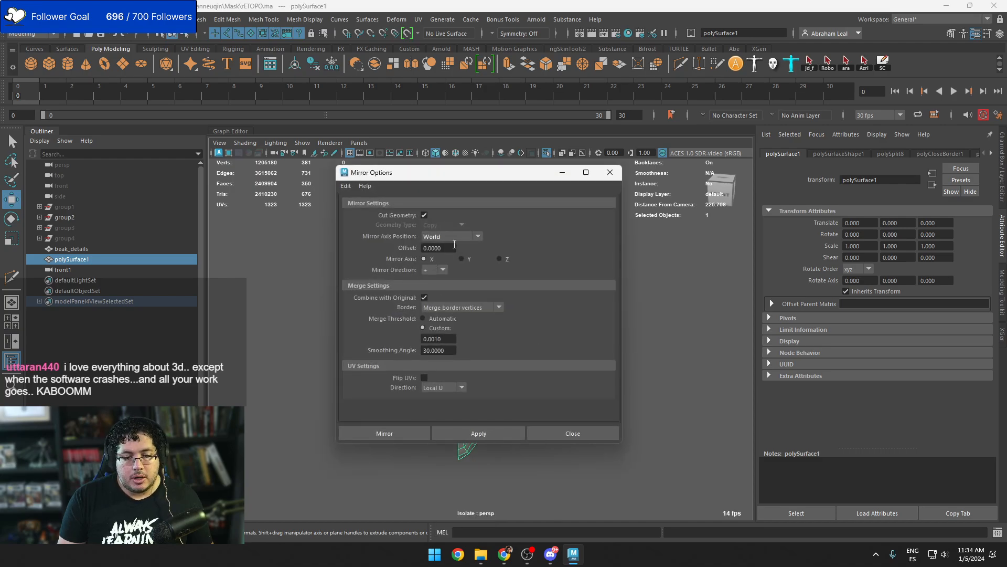
{"action": "left_click", "coordinate": [452, 238]}
{"action": "left_click", "coordinate": [438, 266]}
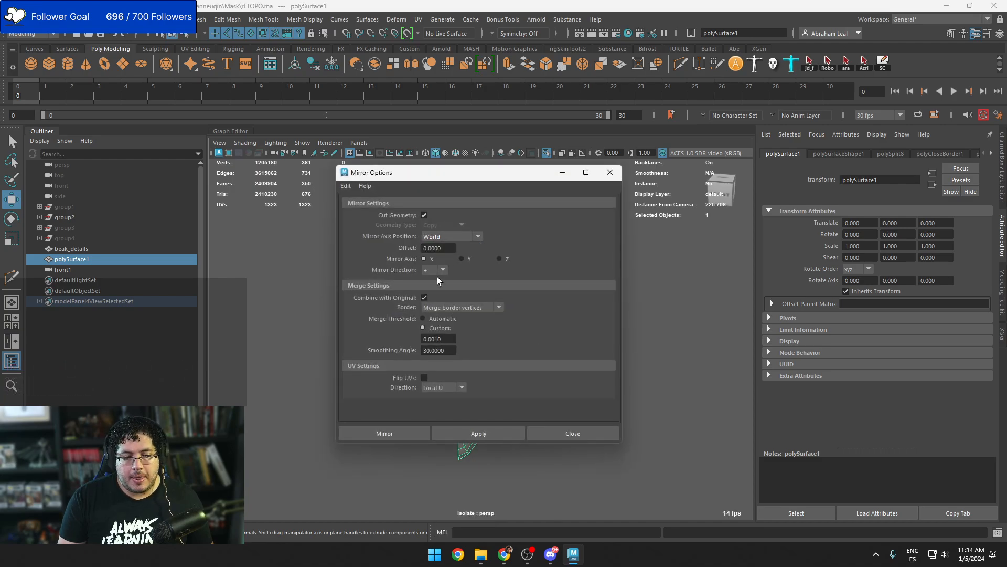
{"action": "left_click", "coordinate": [435, 269]}
{"action": "left_click", "coordinate": [438, 289]}
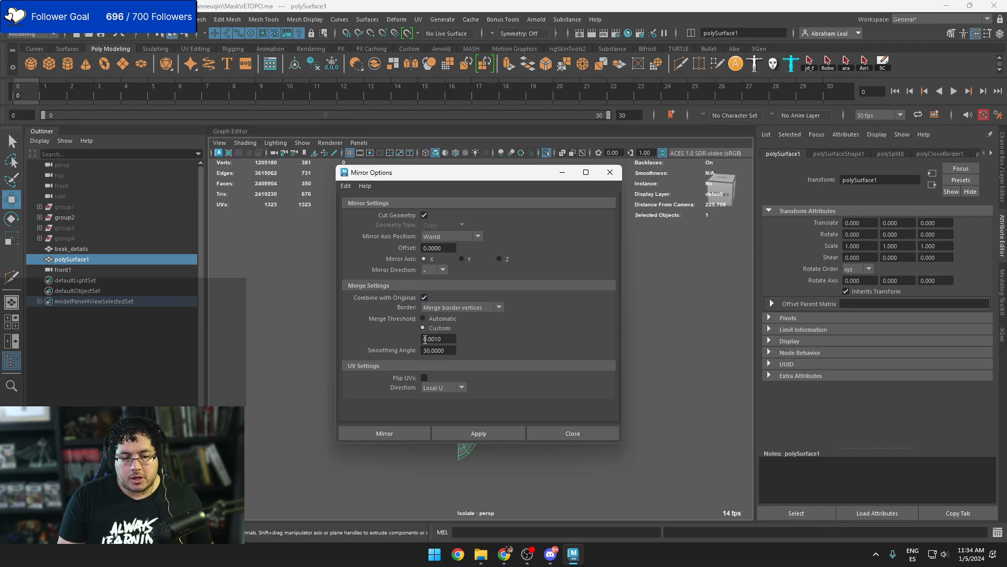
{"action": "left_click", "coordinate": [476, 435]}
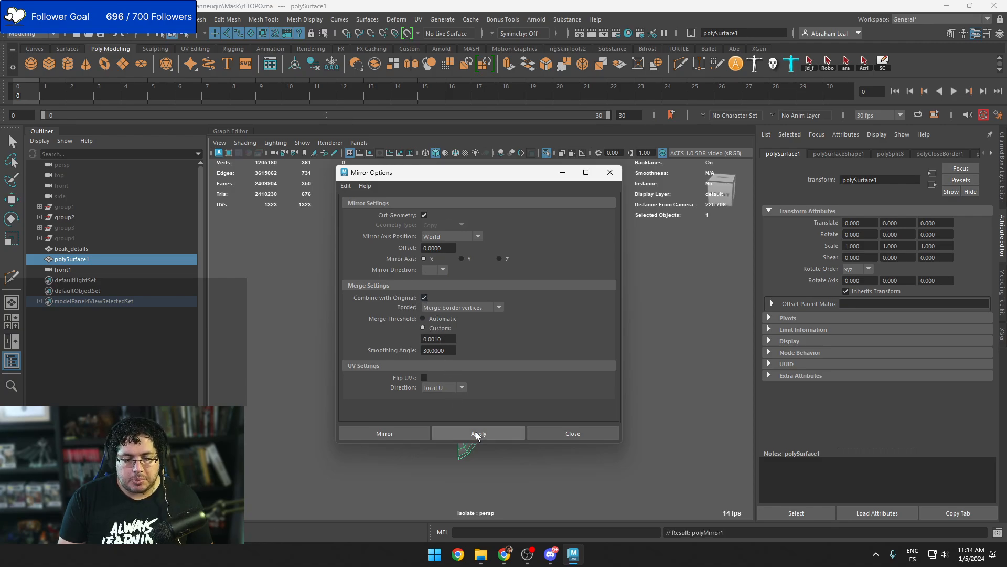
Dismiss the mirror options and examine the mirrored mesh around the round bump and its groove for gaps or unmerged vertices
{"action": "left_click", "coordinate": [565, 176]}
{"action": "scroll", "coordinate": [512, 328], "scroll_direction": "up", "scroll_amount": 5}
{"action": "left_click_drag", "start_coordinate": [512, 329], "coordinate": [573, 340], "text": "alt"}
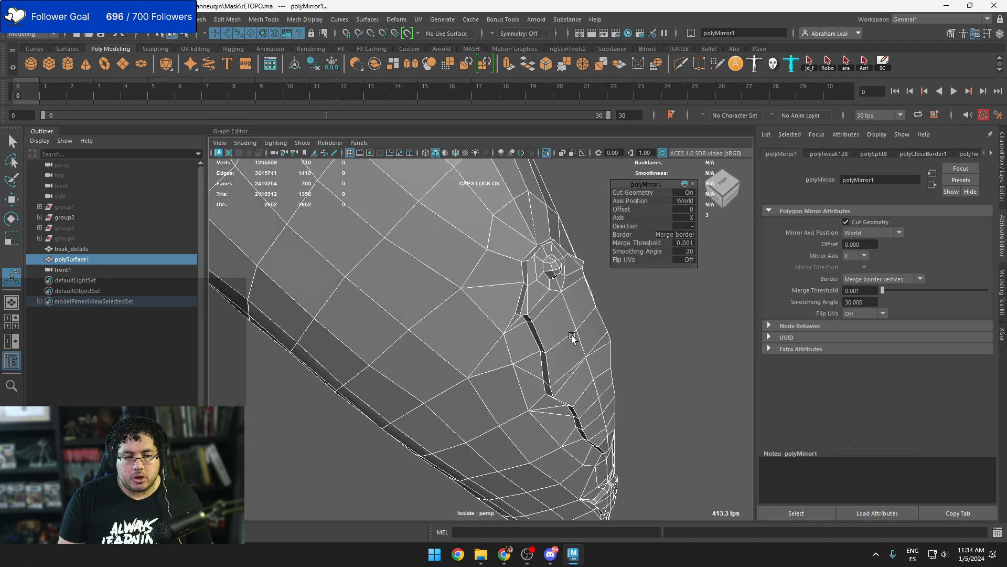
{"action": "middle_click_drag", "start_coordinate": [551, 293], "coordinate": [533, 373], "text": "alt"}
{"action": "scroll", "coordinate": [533, 373], "scroll_direction": "up", "scroll_amount": 4}
{"action": "left_click_drag", "start_coordinate": [524, 362], "coordinate": [593, 380], "text": "alt"}
{"action": "scroll", "coordinate": [533, 370], "scroll_direction": "up", "scroll_amount": 3}
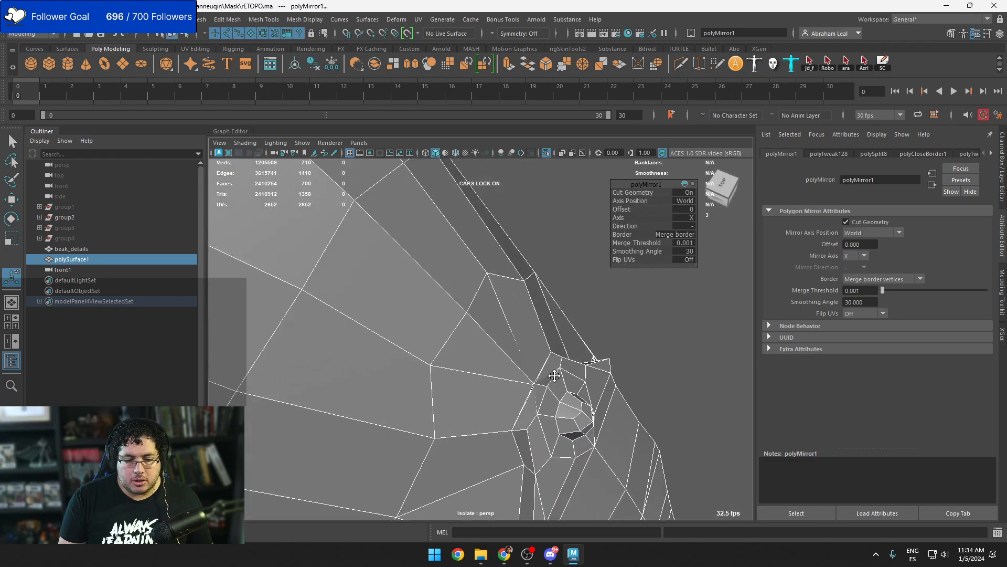
{"action": "middle_click_drag", "start_coordinate": [593, 380], "coordinate": [556, 422], "text": "alt"}
{"action": "scroll", "coordinate": [555, 423], "scroll_direction": "up", "scroll_amount": 4}
{"action": "left_click_drag", "start_coordinate": [556, 423], "coordinate": [567, 401], "text": "alt"}
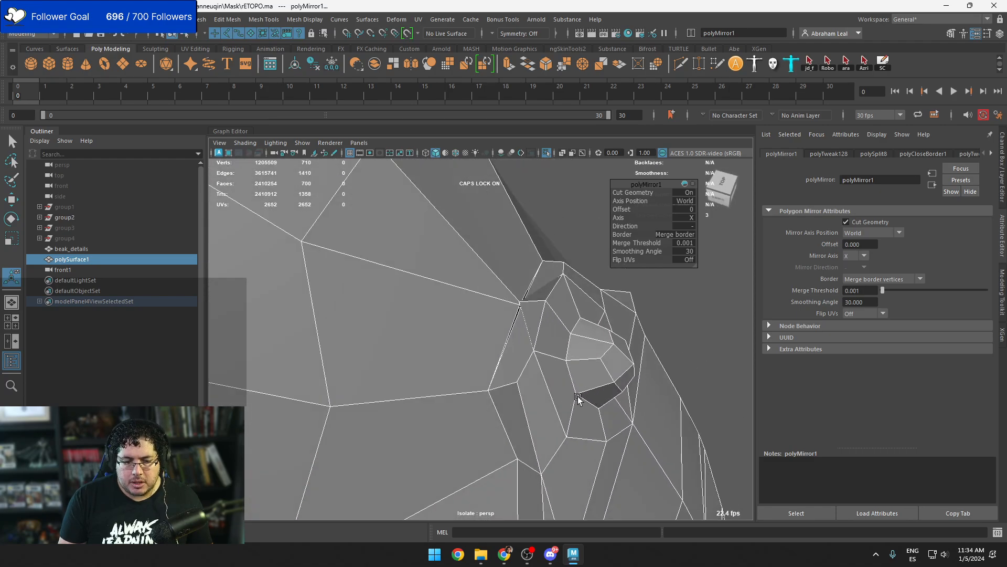
Undo the mirror and merge the two overlapping vertices where the groove meets the round bump on the half beak
{"action": "key", "text": "ctrl+z"}
{"action": "left_click_drag", "start_coordinate": [593, 344], "coordinate": [485, 393], "text": "alt"}
{"action": "scroll", "coordinate": [478, 353], "scroll_direction": "up", "scroll_amount": 4}
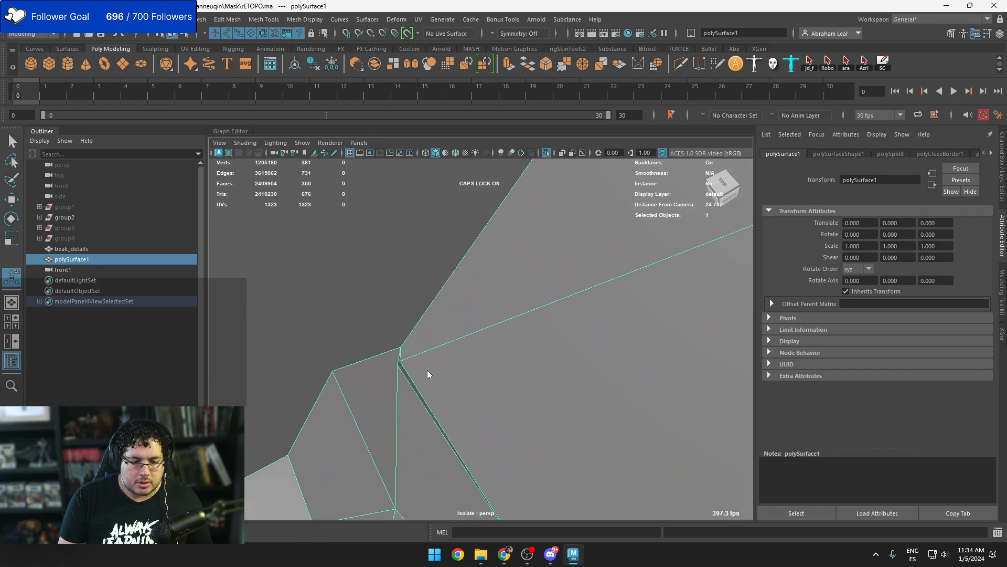
{"action": "right_click_drag", "start_coordinate": [427, 239], "coordinate": [372, 231]}
{"action": "left_click", "coordinate": [400, 362]}
{"action": "middle_click_drag", "start_coordinate": [426, 363], "coordinate": [516, 342], "text": "alt"}
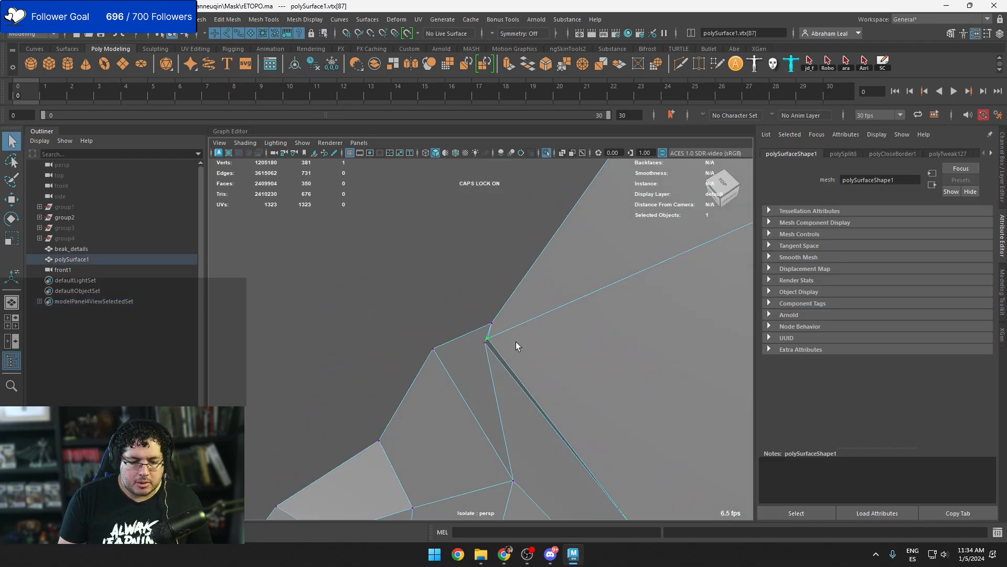
{"action": "key", "text": "w"}
{"action": "left_click_drag", "start_coordinate": [521, 369], "coordinate": [545, 395]}
{"action": "left_click", "coordinate": [484, 342]}
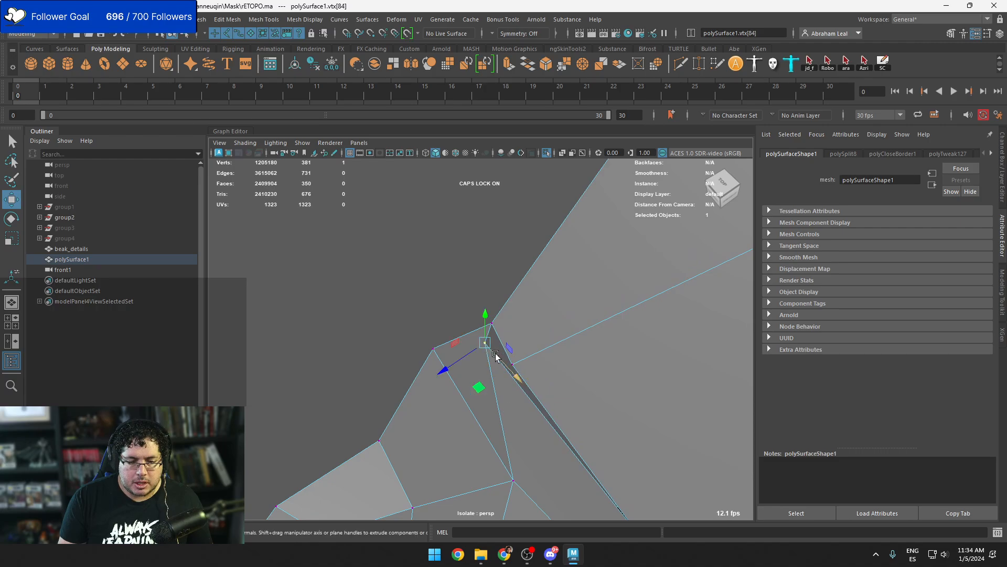
{"action": "left_click", "coordinate": [511, 366], "text": "shift"}
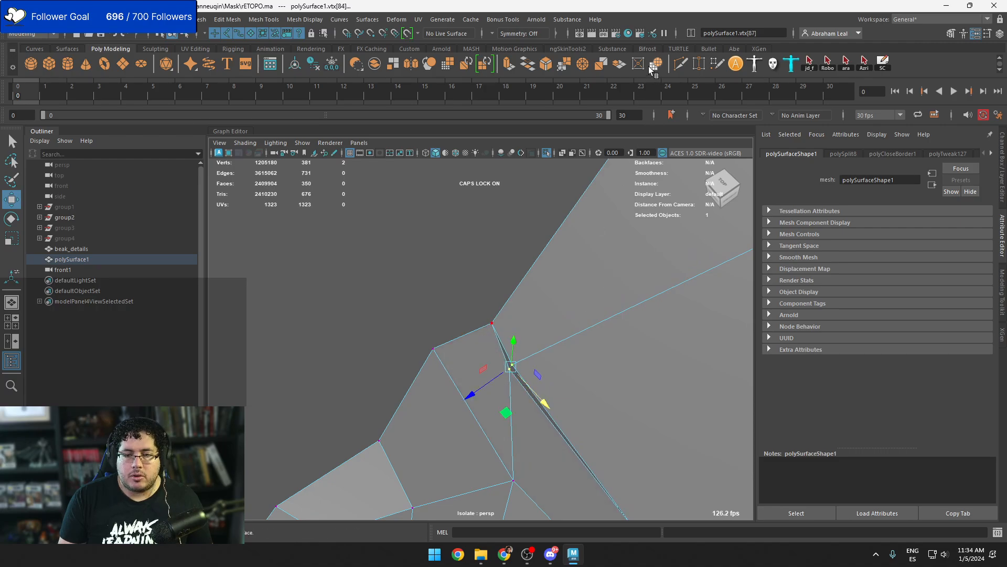
{"action": "left_click", "coordinate": [584, 65]}
Mirror the repaired half beak again in object mode across the world X axis in the negative direction with a 0.001 merge threshold
{"action": "scroll", "coordinate": [502, 252], "scroll_direction": "down", "scroll_amount": 5}
{"action": "left_click_drag", "start_coordinate": [502, 252], "coordinate": [599, 252], "text": "alt"}
{"action": "right_click_drag", "start_coordinate": [605, 250], "coordinate": [609, 203]}
{"action": "scroll", "coordinate": [564, 271], "scroll_direction": "down", "scroll_amount": 3}
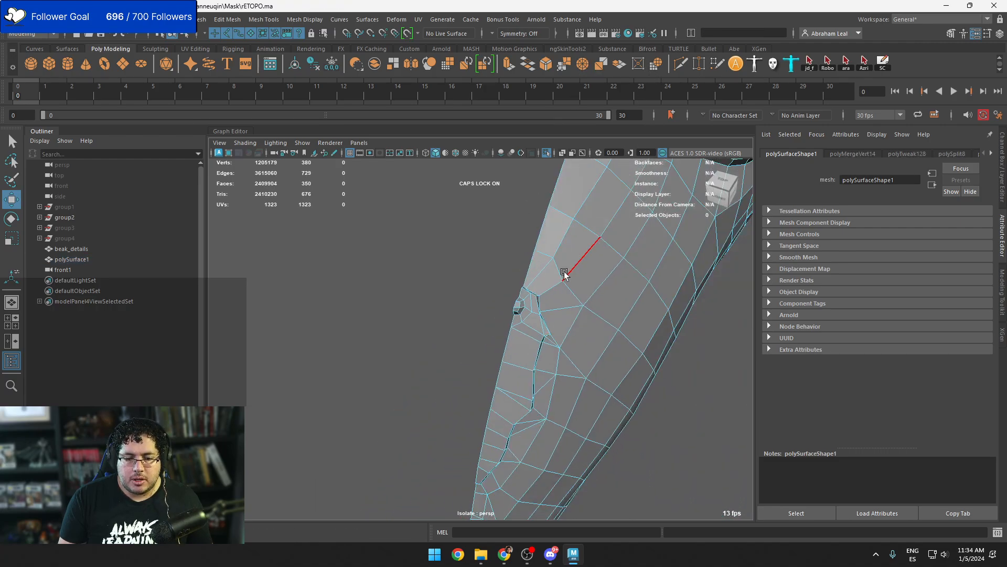
{"action": "left_click_drag", "start_coordinate": [564, 272], "coordinate": [446, 305], "text": "alt"}
{"action": "right_click_drag", "start_coordinate": [451, 299], "coordinate": [450, 254]}
{"action": "right_click_drag", "start_coordinate": [473, 330], "coordinate": [549, 205]}
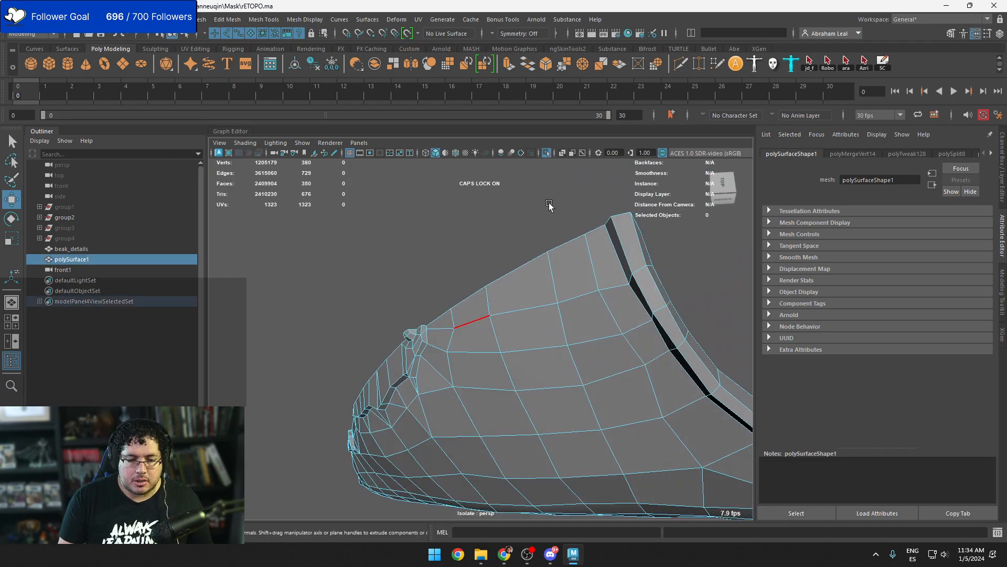
{"action": "right_click_drag", "start_coordinate": [546, 286], "coordinate": [527, 360], "text": "shift"}
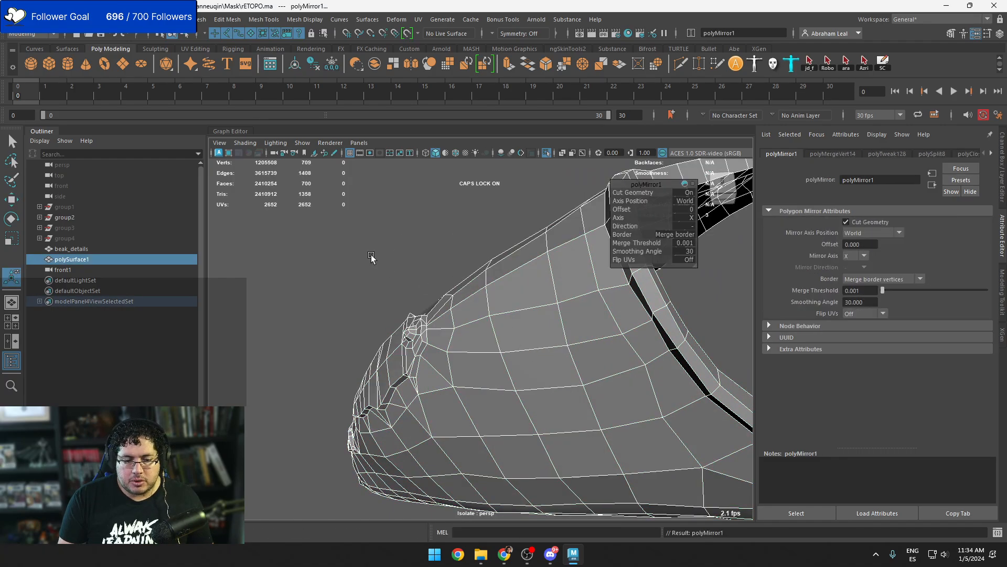
{"action": "left_click", "coordinate": [370, 255]}
Examine the mirrored beak's topology in vertex mode with smooth preview, along the ridge, the tip and the underside
{"action": "left_click_drag", "start_coordinate": [378, 262], "coordinate": [528, 288], "text": "alt"}
{"action": "left_click", "coordinate": [506, 333]}
{"action": "scroll", "coordinate": [507, 335], "scroll_direction": "up", "scroll_amount": 4}
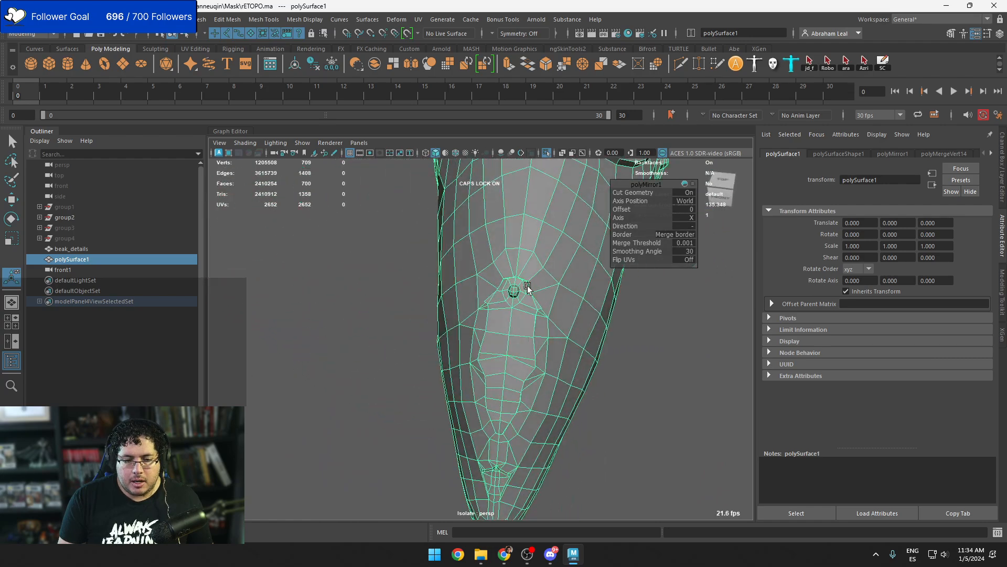
{"action": "right_click_drag", "start_coordinate": [527, 287], "coordinate": [477, 245]}
{"action": "left_click_drag", "start_coordinate": [555, 284], "coordinate": [544, 414], "text": "alt"}
{"action": "key", "text": "3"}
{"action": "scroll", "coordinate": [513, 393], "scroll_direction": "up", "scroll_amount": 4}
{"action": "scroll", "coordinate": [513, 394], "scroll_direction": "down", "scroll_amount": 5}
{"action": "middle_click_drag", "start_coordinate": [544, 414], "coordinate": [505, 299], "text": "alt"}
{"action": "right_click_drag", "start_coordinate": [506, 299], "coordinate": [544, 405], "text": "alt"}
{"action": "left_click_drag", "start_coordinate": [544, 405], "coordinate": [546, 384], "text": "alt"}
{"action": "middle_click_drag", "start_coordinate": [526, 397], "coordinate": [513, 238], "text": "alt"}
{"action": "middle_click_drag", "start_coordinate": [516, 378], "coordinate": [519, 252], "text": "alt"}
{"action": "left_click_drag", "start_coordinate": [517, 402], "coordinate": [512, 335], "text": "alt"}
{"action": "right_click_drag", "start_coordinate": [512, 336], "coordinate": [483, 313], "text": "alt"}
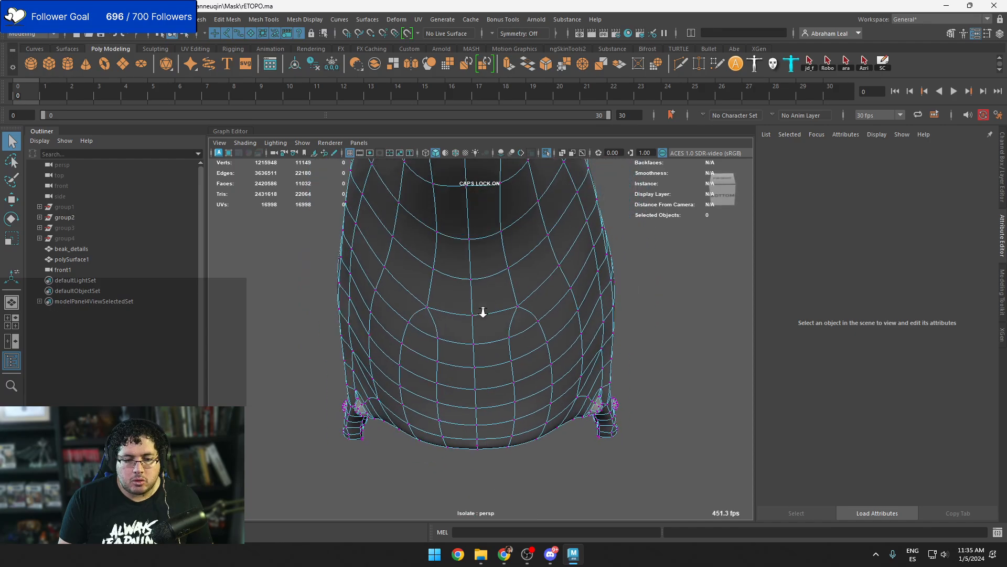
Delete the extra vertex on the beak's centre line near the edge of the rear opening
{"action": "left_click_drag", "start_coordinate": [483, 312], "coordinate": [493, 247], "text": "alt"}
{"action": "left_click_drag", "start_coordinate": [532, 368], "coordinate": [522, 340], "text": "alt"}
{"action": "left_click", "coordinate": [461, 394]}
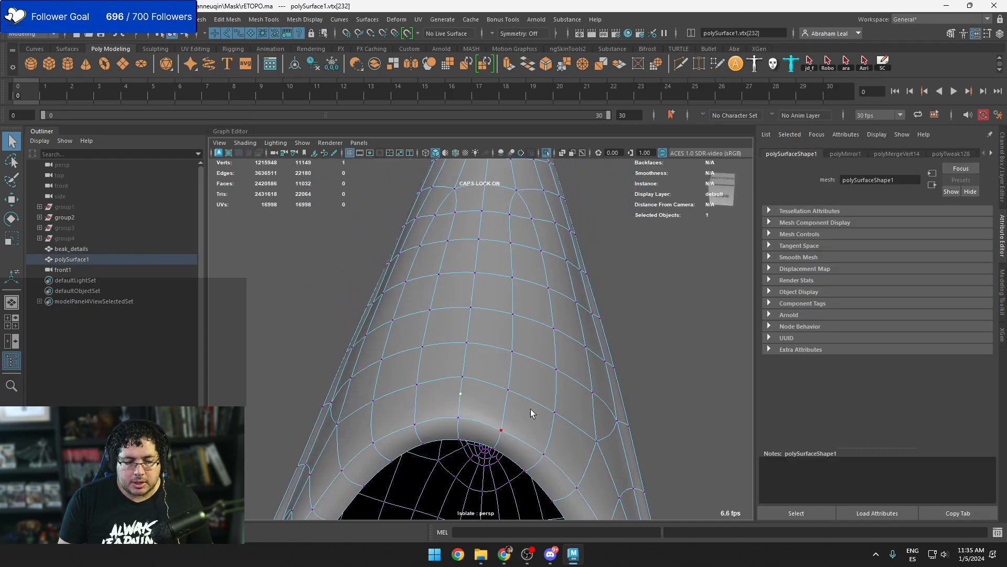
{"action": "key", "text": "Delete"}
Check the inside and front of the beak in smooth preview, then return to the unsmoothed display
{"action": "left_click_drag", "start_coordinate": [552, 370], "coordinate": [533, 320], "text": "alt"}
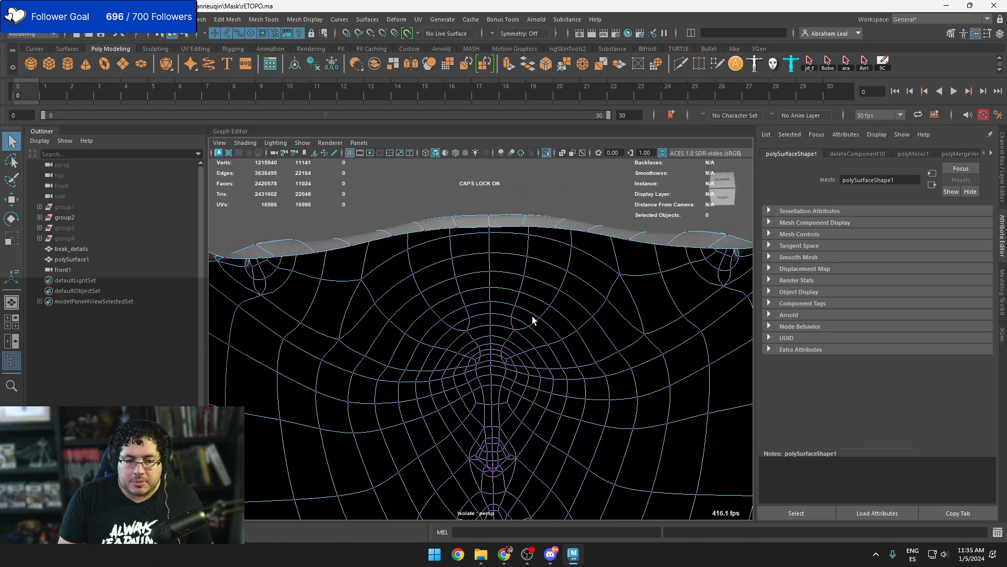
{"action": "key", "text": "f"}
{"action": "left_click_drag", "start_coordinate": [495, 353], "coordinate": [495, 386], "text": "alt"}
{"action": "right_click_drag", "start_coordinate": [495, 386], "coordinate": [496, 411], "text": "alt"}
{"action": "left_click_drag", "start_coordinate": [497, 411], "coordinate": [514, 378], "text": "alt"}
{"action": "mouse_move", "coordinate": [515, 378]}
{"action": "right_mouse_down", "text": "alt"}
{"action": "mouse_move", "coordinate": [547, 383]}
{"action": "mouse_move", "coordinate": [527, 376]}
{"action": "right_mouse_up", "text": "alt"}
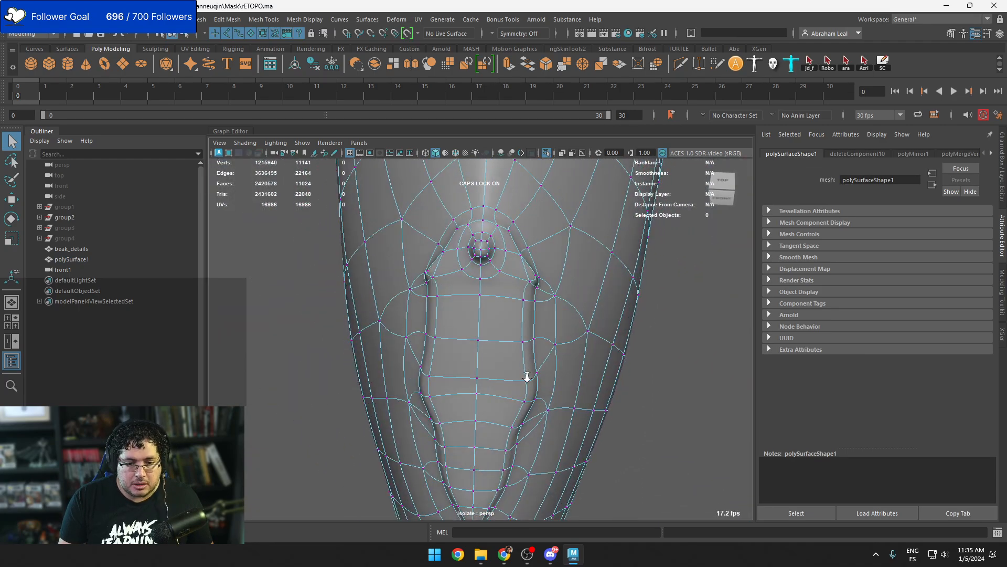
{"action": "left_click_drag", "start_coordinate": [528, 376], "coordinate": [618, 375], "text": "alt"}
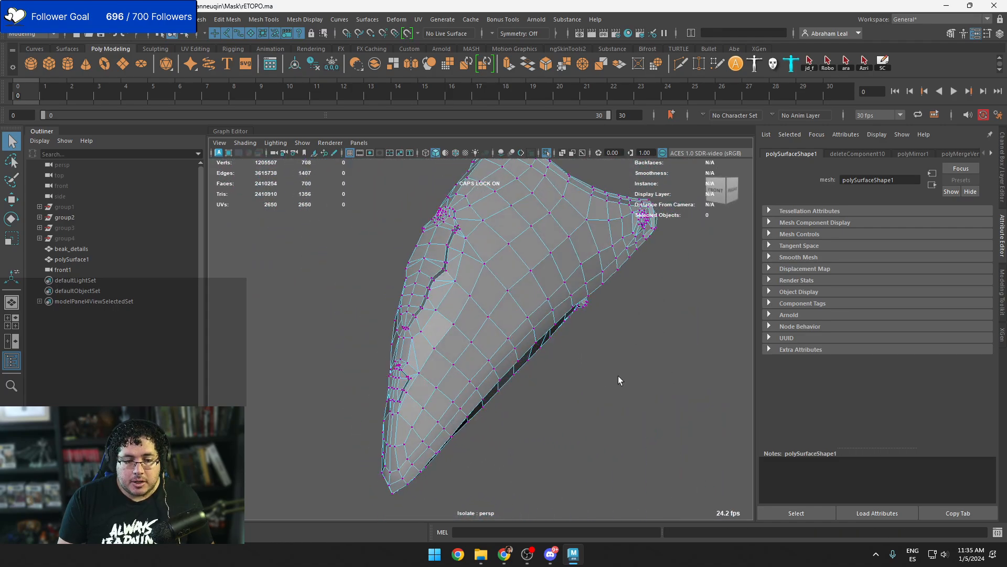
Soften all edges of the complete beak mesh from object mode and clear the selection
{"action": "right_click_drag", "start_coordinate": [517, 243], "coordinate": [589, 230]}
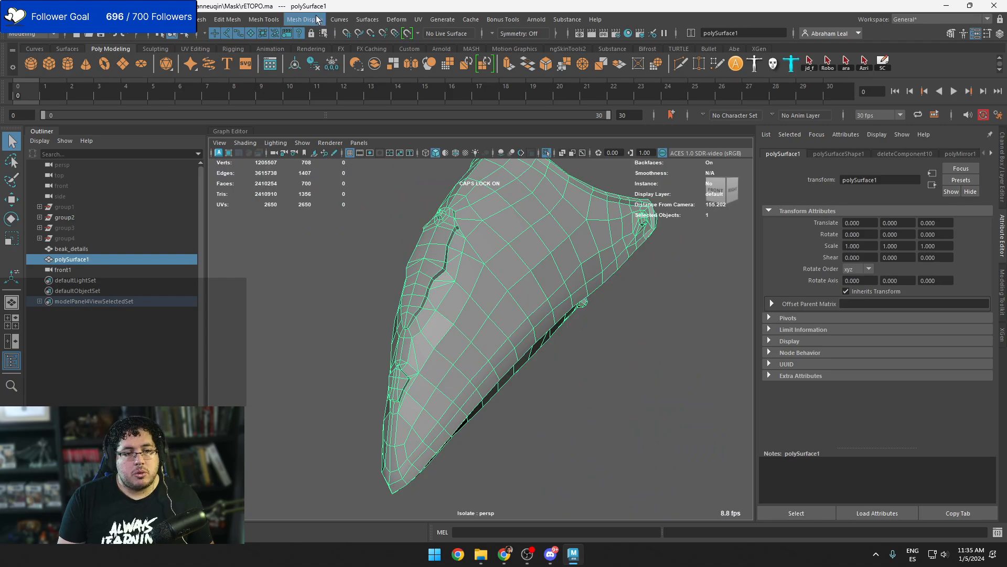
{"action": "left_click", "coordinate": [317, 19]}
{"action": "left_click", "coordinate": [329, 113]}
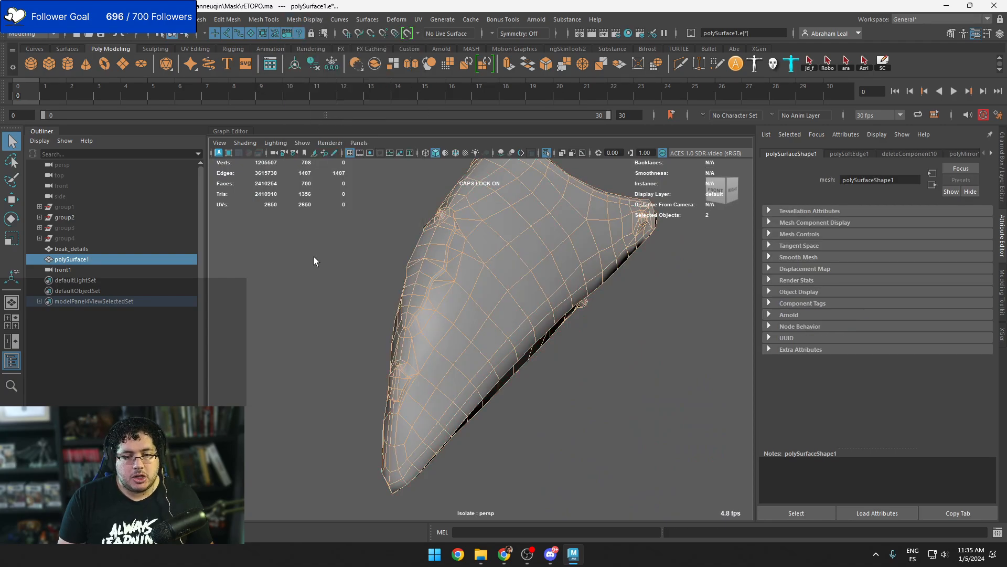
{"action": "left_click", "coordinate": [315, 262]}
Examine the softened beak's shading and silhouette from several sides, both close up and from a distance
{"action": "scroll", "coordinate": [335, 294], "scroll_direction": "down", "scroll_amount": 4}
{"action": "left_click_drag", "start_coordinate": [367, 320], "coordinate": [578, 334], "text": "alt"}
{"action": "scroll", "coordinate": [472, 339], "scroll_direction": "down", "scroll_amount": 7}
{"action": "left_click_drag", "start_coordinate": [472, 339], "coordinate": [528, 386], "text": "alt"}
{"action": "scroll", "coordinate": [704, 414], "scroll_direction": "up", "scroll_amount": 10}
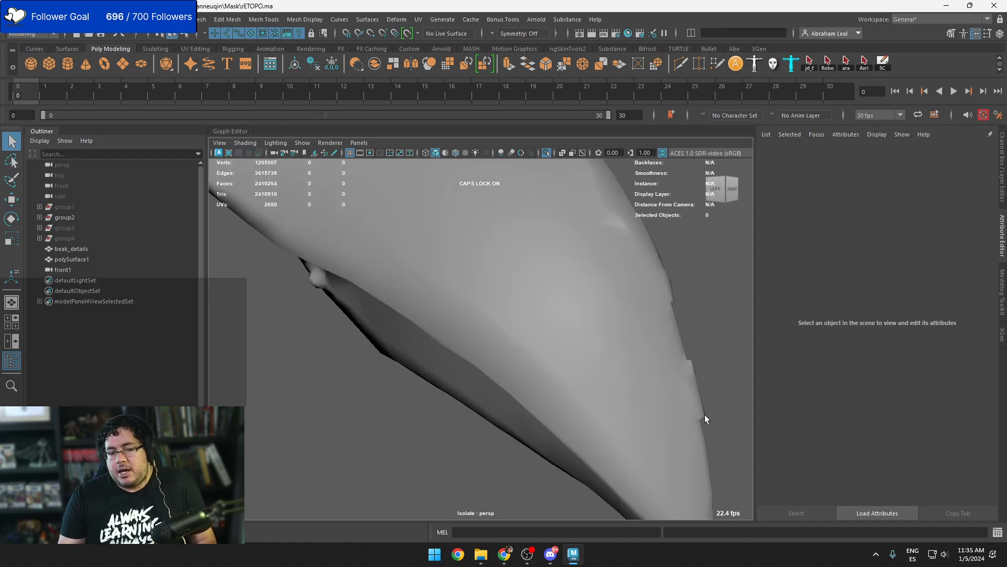
{"action": "left_click_drag", "start_coordinate": [704, 414], "coordinate": [651, 385], "text": "alt"}
{"action": "right_click_drag", "start_coordinate": [650, 386], "coordinate": [614, 341], "text": "alt"}
{"action": "left_click_drag", "start_coordinate": [614, 342], "coordinate": [522, 344], "text": "alt"}
{"action": "right_click_drag", "start_coordinate": [521, 345], "coordinate": [471, 324], "text": "alt"}
{"action": "left_click_drag", "start_coordinate": [470, 323], "coordinate": [667, 379], "text": "alt"}
{"action": "scroll", "coordinate": [550, 397], "scroll_direction": "up", "scroll_amount": 5}
{"action": "right_click_drag", "start_coordinate": [666, 379], "coordinate": [537, 362], "text": "alt"}
{"action": "left_click_drag", "start_coordinate": [537, 362], "coordinate": [505, 323], "text": "alt"}
{"action": "left_click_drag", "start_coordinate": [544, 353], "coordinate": [560, 375], "text": "alt"}
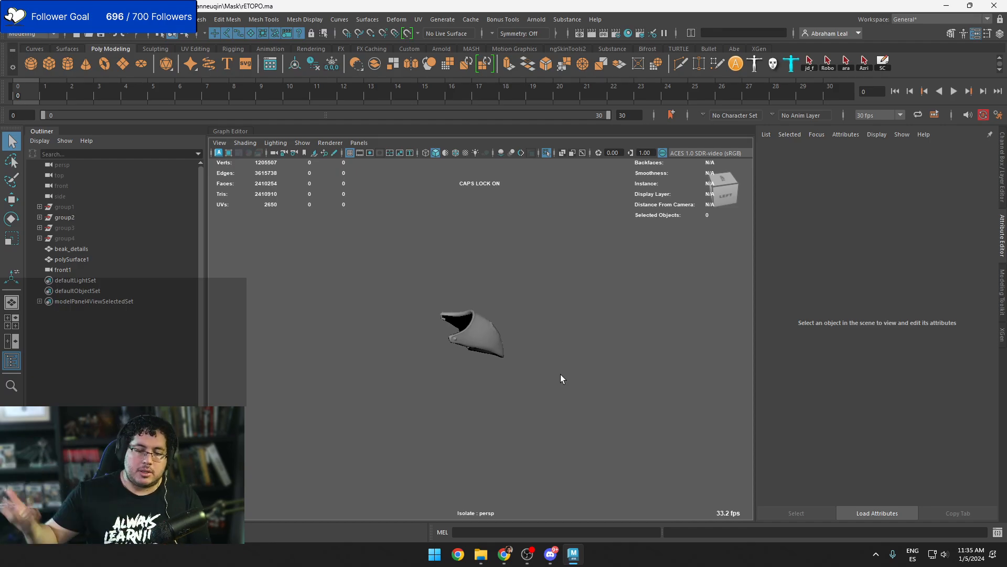
Reframe the retopologized beak, select it and rename it Beak_low
{"action": "key", "text": "a"}
{"action": "left_click", "coordinate": [501, 331]}
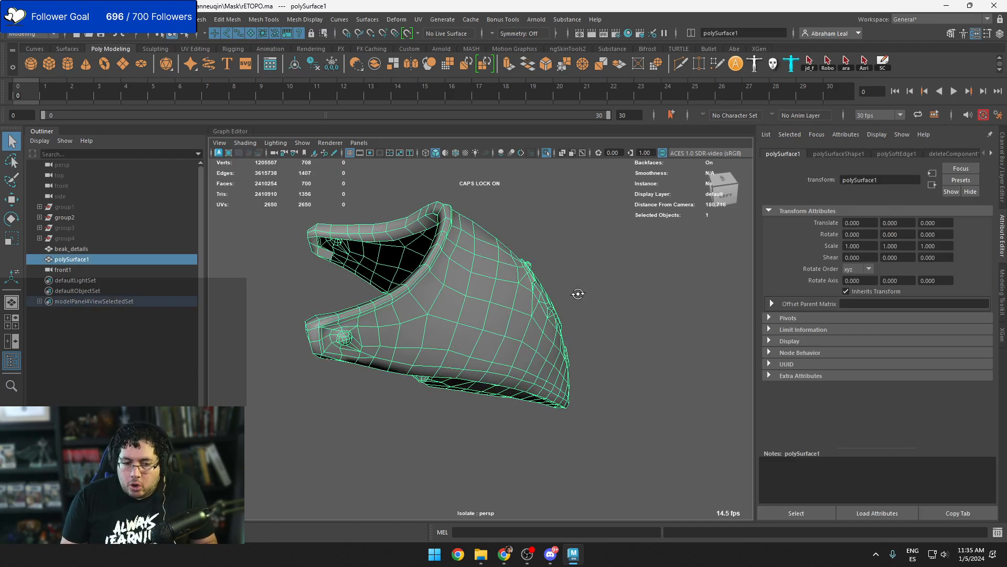
{"action": "left_click_drag", "start_coordinate": [577, 294], "coordinate": [567, 273], "text": "alt"}
{"action": "left_click", "coordinate": [568, 272]}
{"action": "left_click", "coordinate": [517, 310]}
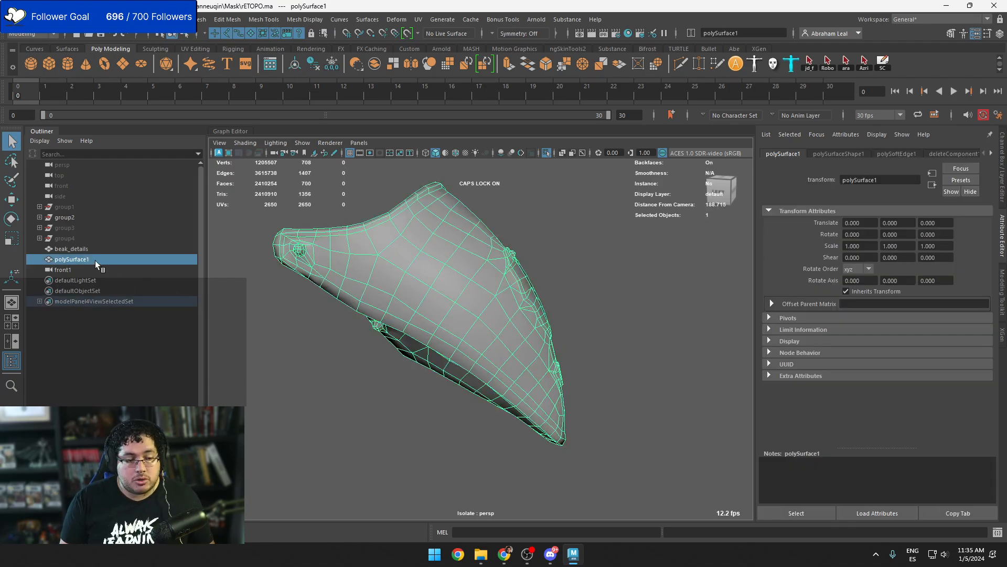
{"action": "double_click", "coordinate": [87, 259]}
{"action": "type", "text": "bEAK"}
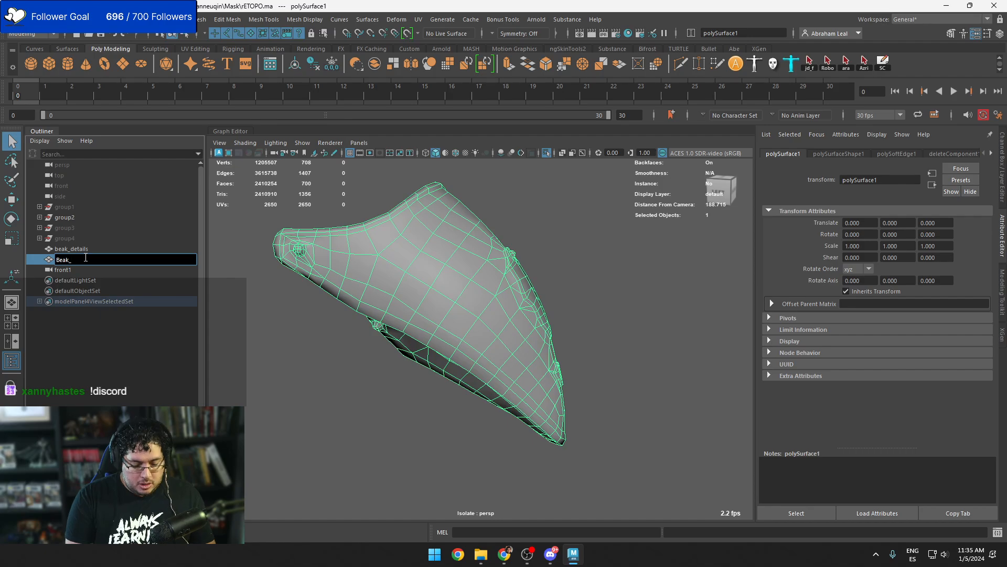
{"action": "key", "text": "Return"}
Duplicate Beak_low and open the duplicate's name for editing
{"action": "key", "text": "ctrl+d"}
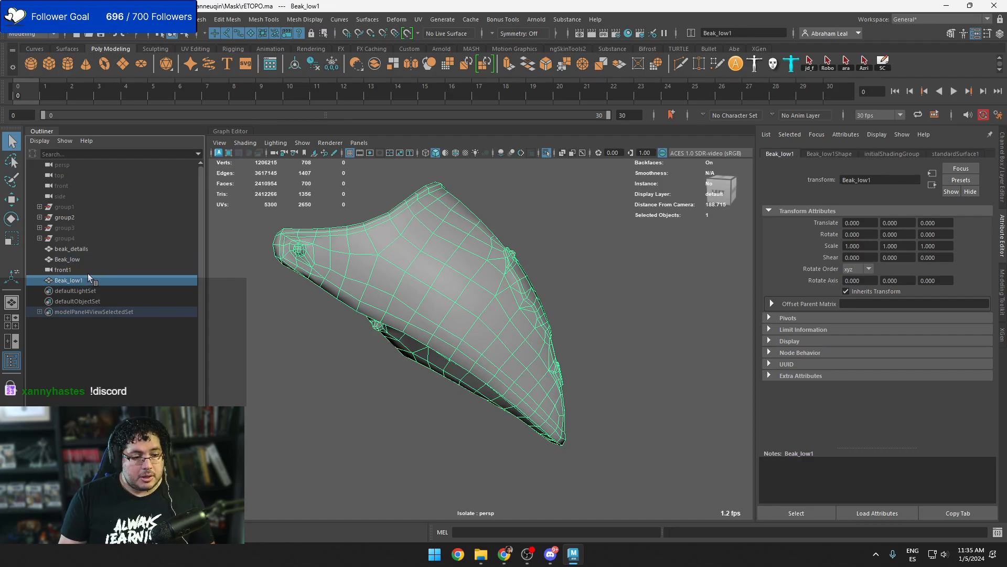
{"action": "double_click", "coordinate": [91, 279]}
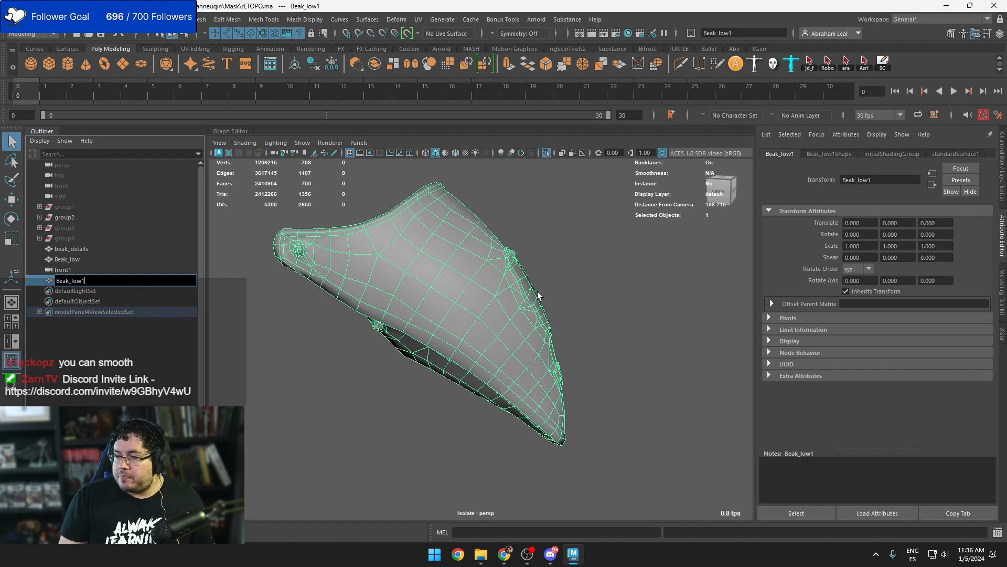
{"action": "mouse_move", "coordinate": [537, 291]}
{"action": "left_mouse_down", "text": "alt"}
{"action": "mouse_move", "coordinate": [496, 278]}
{"action": "mouse_move", "coordinate": [539, 288]}
{"action": "left_mouse_up", "text": "alt"}
{"action": "left_click_drag", "start_coordinate": [605, 297], "coordinate": [510, 313], "text": "alt"}
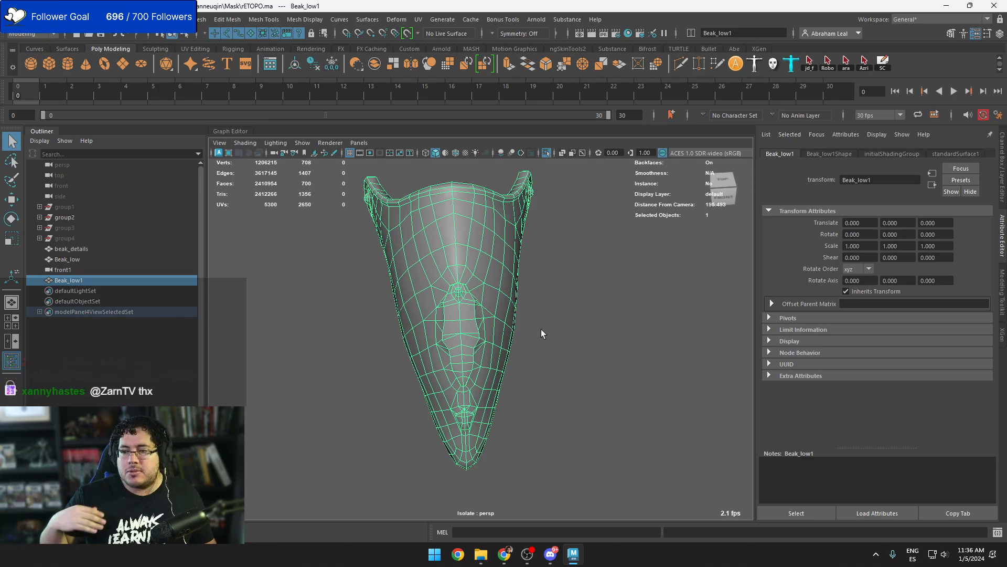
Switch to Google Chrome, search the web for "honey heist" and open the game's original itch.io page
{"action": "right_click", "coordinate": [504, 554]}
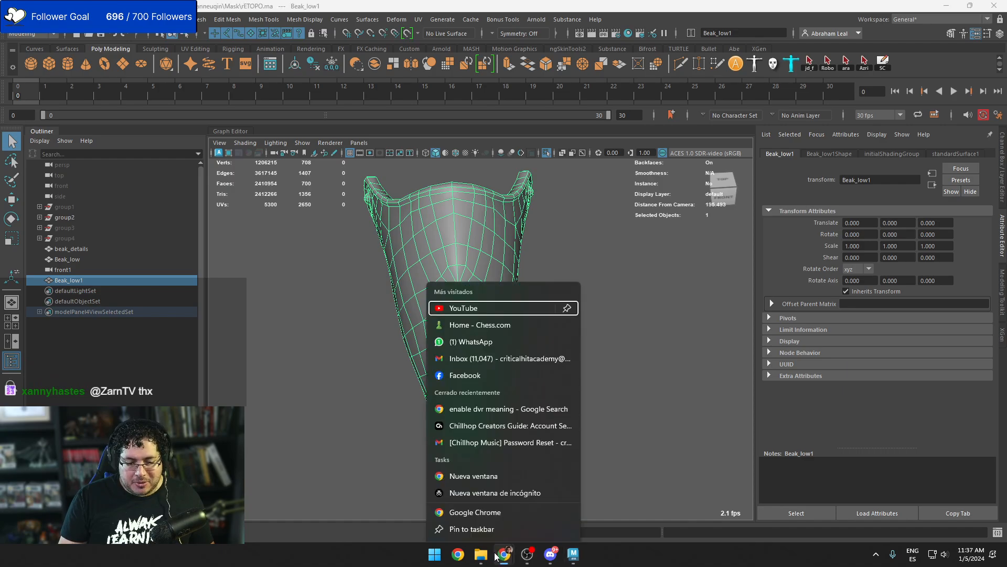
{"action": "left_click", "coordinate": [491, 493]}
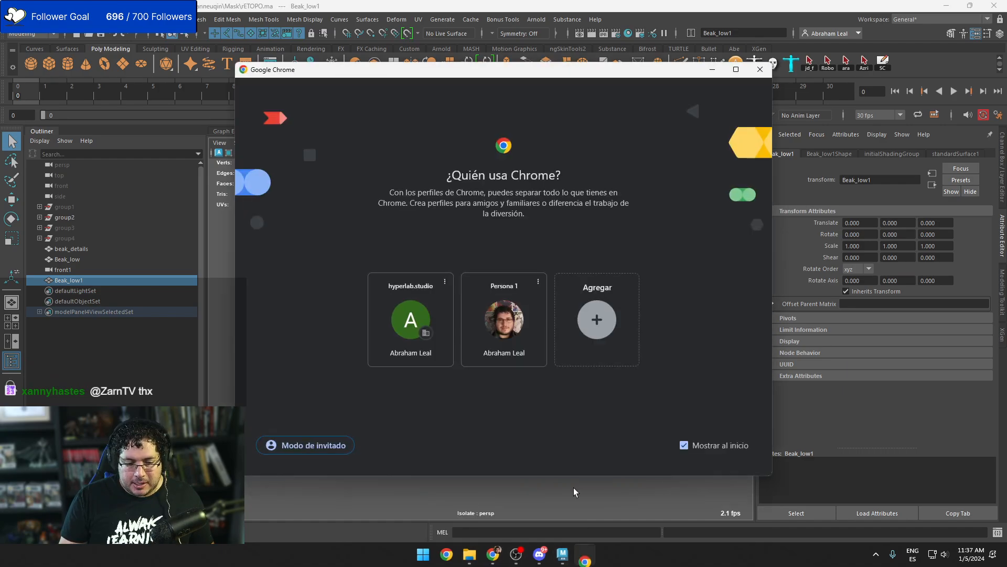
{"action": "left_click", "coordinate": [503, 320]}
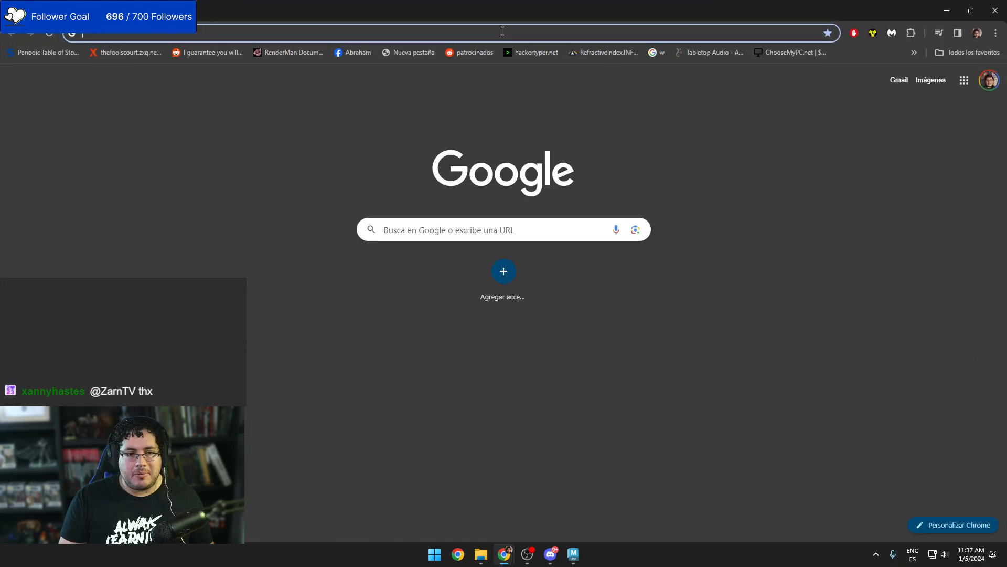
{"action": "left_click", "coordinate": [503, 30]}
{"action": "type", "text": "honey heist"}
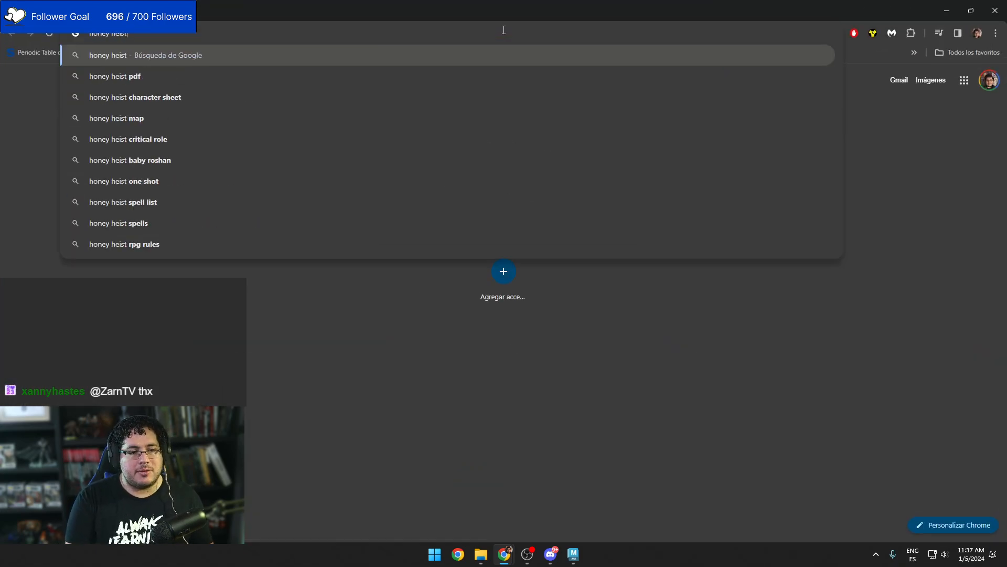
{"action": "key", "text": "Return"}
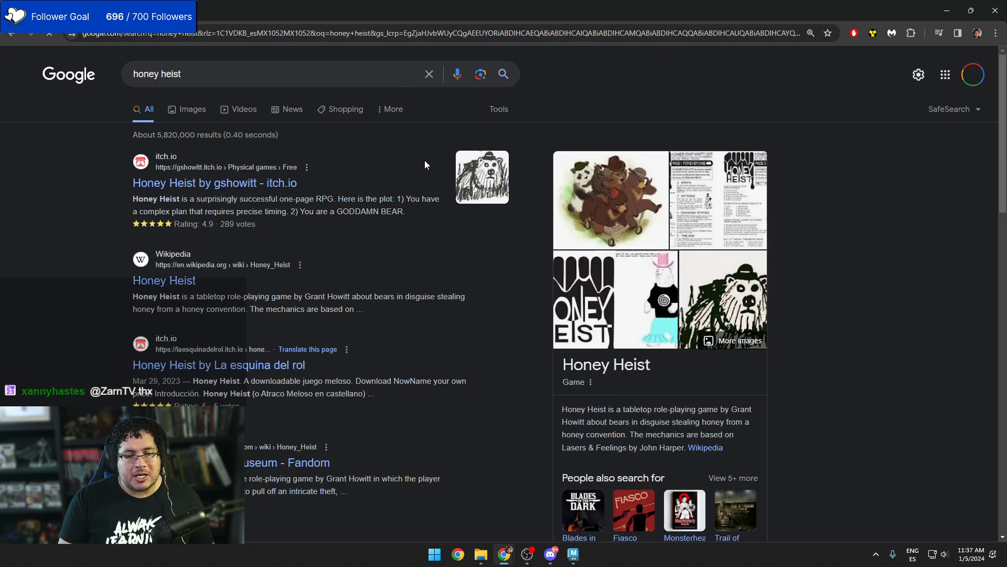
{"action": "left_click", "coordinate": [155, 182]}
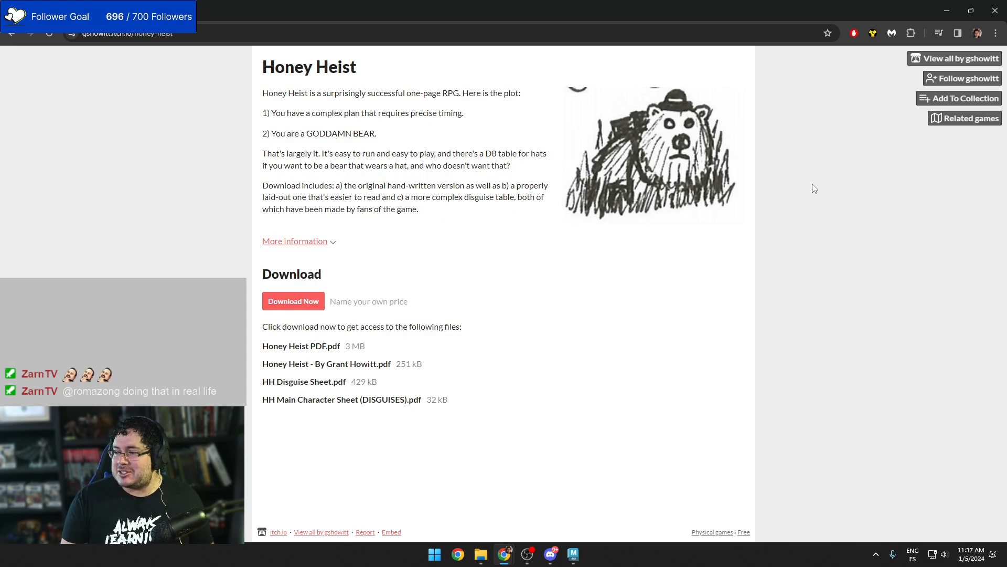
Switch back to Maya, view the shaded beak from the side and select the duplicate mesh
{"action": "left_click", "coordinate": [946, 11]}
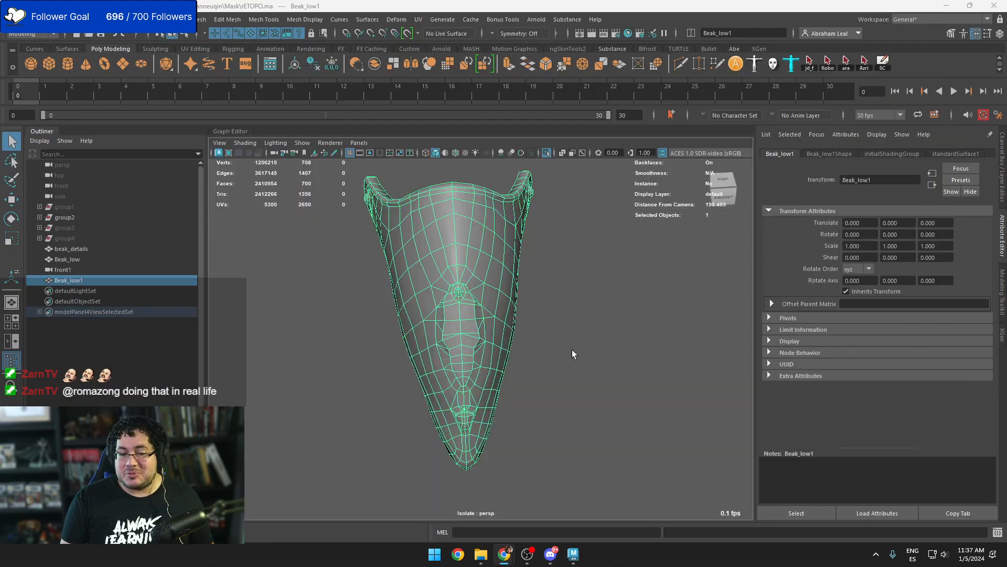
{"action": "left_click", "coordinate": [568, 339]}
{"action": "left_click_drag", "start_coordinate": [538, 367], "coordinate": [609, 346], "text": "alt"}
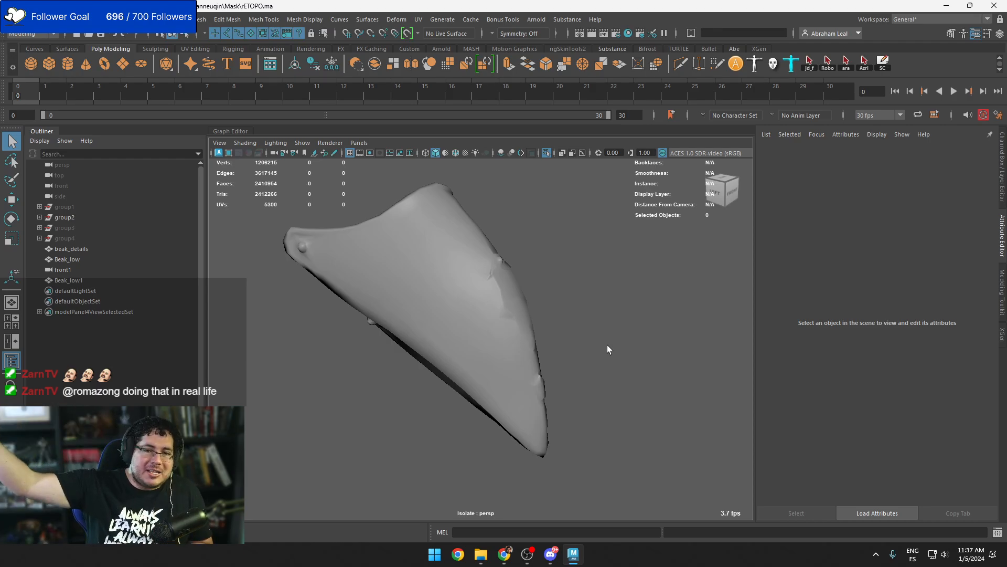
{"action": "left_click", "coordinate": [496, 332]}
{"action": "scroll", "coordinate": [489, 334], "scroll_direction": "up", "scroll_amount": 3}
{"action": "scroll", "coordinate": [563, 307], "scroll_direction": "down", "scroll_amount": 5}
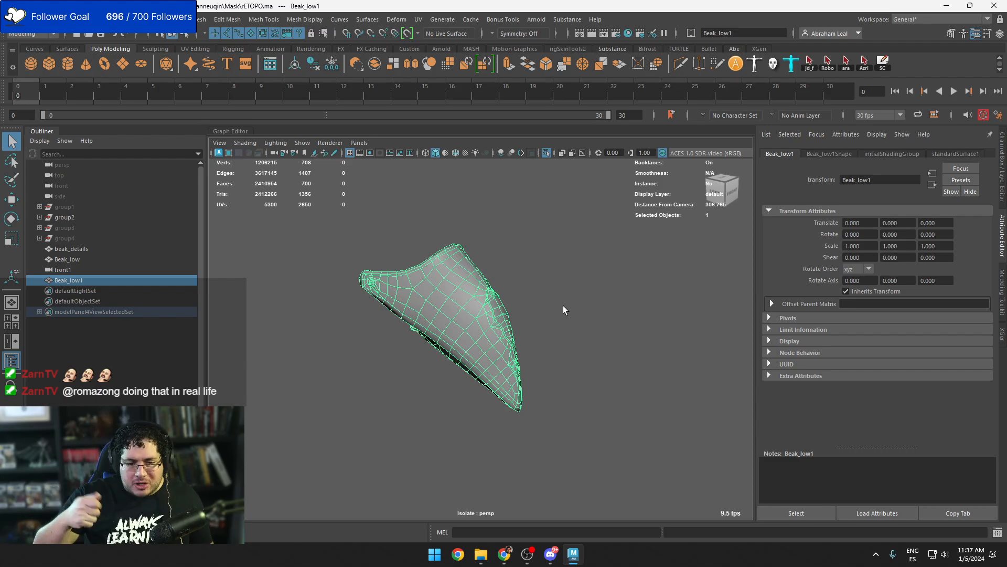
Examine the isolated duplicate beak mesh's wireframe from the front and both sides
{"action": "scroll", "coordinate": [556, 303], "scroll_direction": "up", "scroll_amount": 5}
{"action": "mouse_move", "coordinate": [589, 322]}
{"action": "left_mouse_down", "text": "alt"}
{"action": "mouse_move", "coordinate": [636, 327]}
{"action": "mouse_move", "coordinate": [586, 348]}
{"action": "mouse_move", "coordinate": [690, 328]}
{"action": "mouse_move", "coordinate": [661, 342]}
{"action": "mouse_move", "coordinate": [541, 331]}
{"action": "mouse_move", "coordinate": [461, 310]}
{"action": "mouse_move", "coordinate": [508, 341]}
{"action": "mouse_move", "coordinate": [592, 328]}
{"action": "left_mouse_up", "text": "alt"}
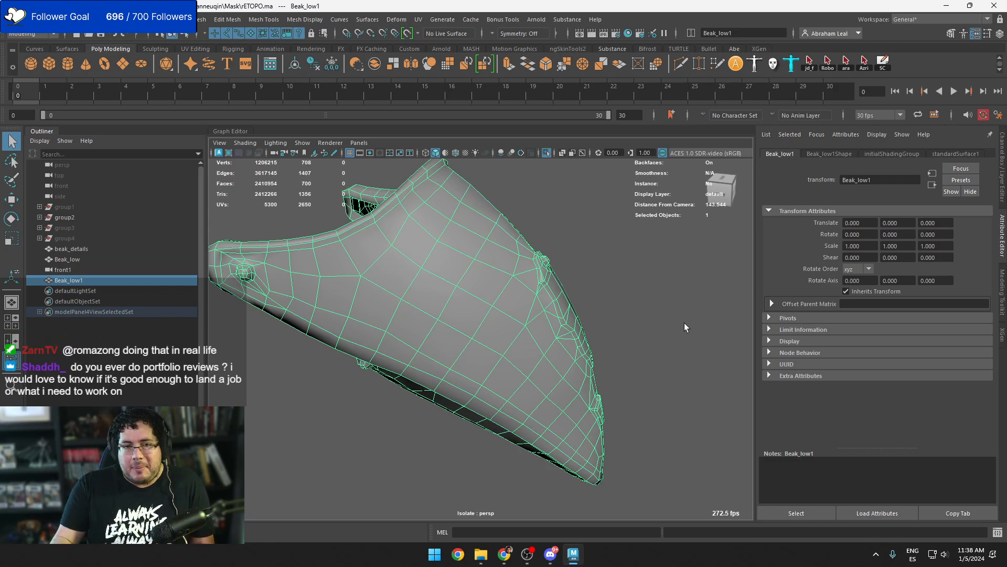
{"action": "left_click_drag", "start_coordinate": [694, 336], "coordinate": [639, 326], "text": "alt"}
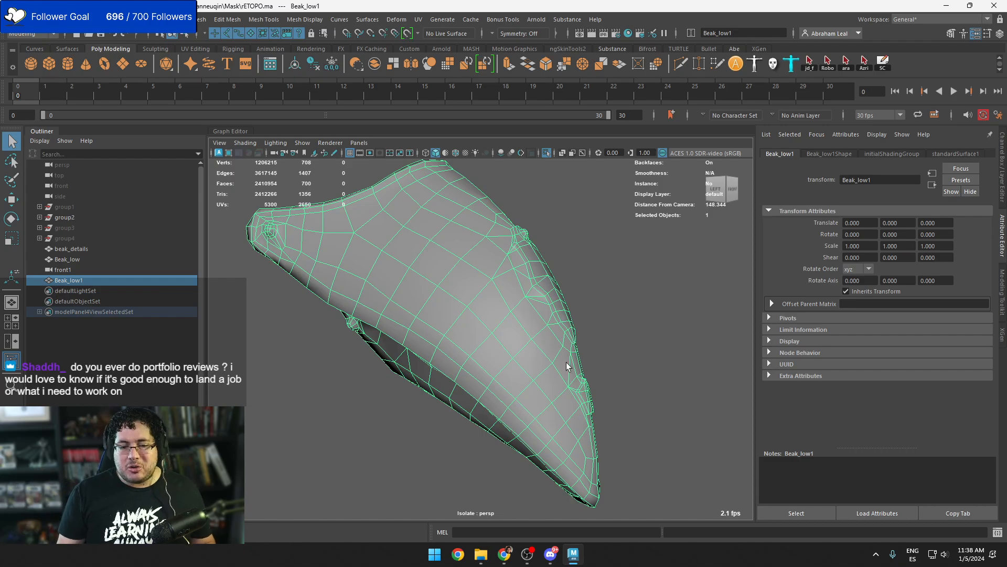
{"action": "scroll", "coordinate": [567, 361], "scroll_direction": "down", "scroll_amount": 4}
{"action": "left_click", "coordinate": [625, 326]}
{"action": "scroll", "coordinate": [545, 339], "scroll_direction": "up", "scroll_amount": 2}
{"action": "left_click", "coordinate": [480, 330]}
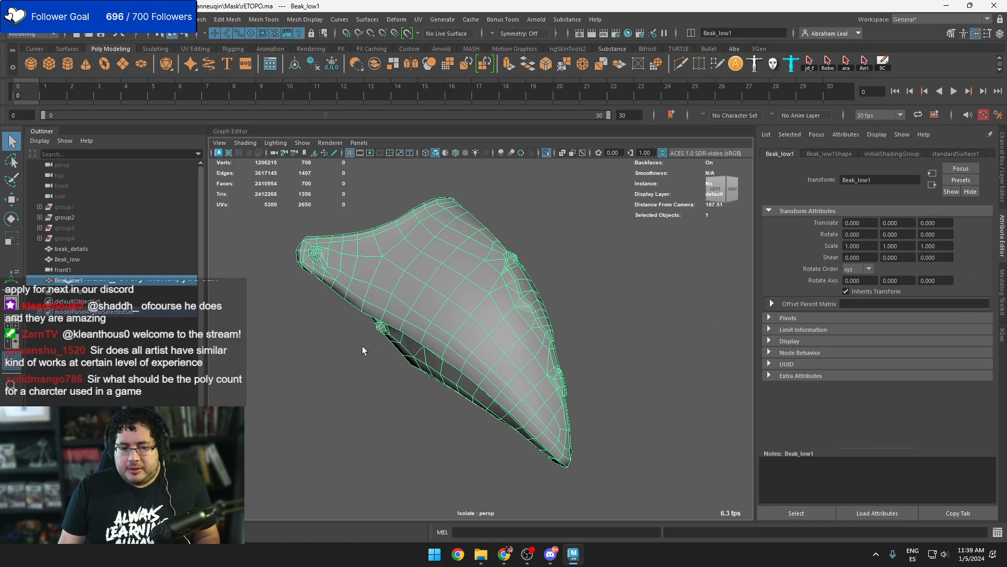
{"action": "left_click_drag", "start_coordinate": [363, 347], "coordinate": [350, 331], "text": "alt"}
{"action": "left_click_drag", "start_coordinate": [535, 331], "coordinate": [472, 319], "text": "alt"}
{"action": "left_click", "coordinate": [465, 296]}
{"action": "left_click_drag", "start_coordinate": [635, 315], "coordinate": [554, 322], "text": "alt"}
{"action": "left_click", "coordinate": [459, 314]}
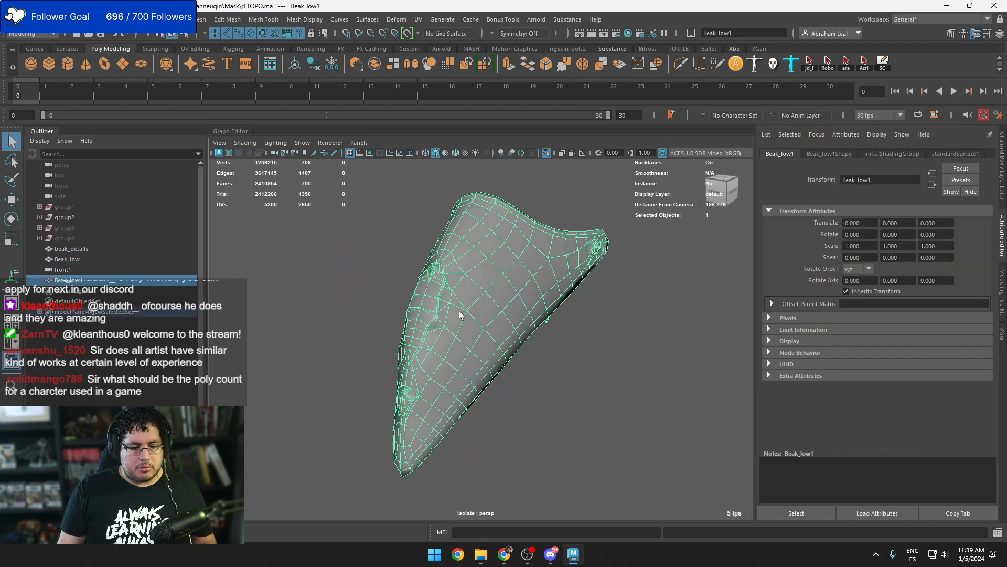
Exit isolation to compare the beak with beak_details, and isolate Beak_low on its own
{"action": "left_click", "coordinate": [546, 155]}
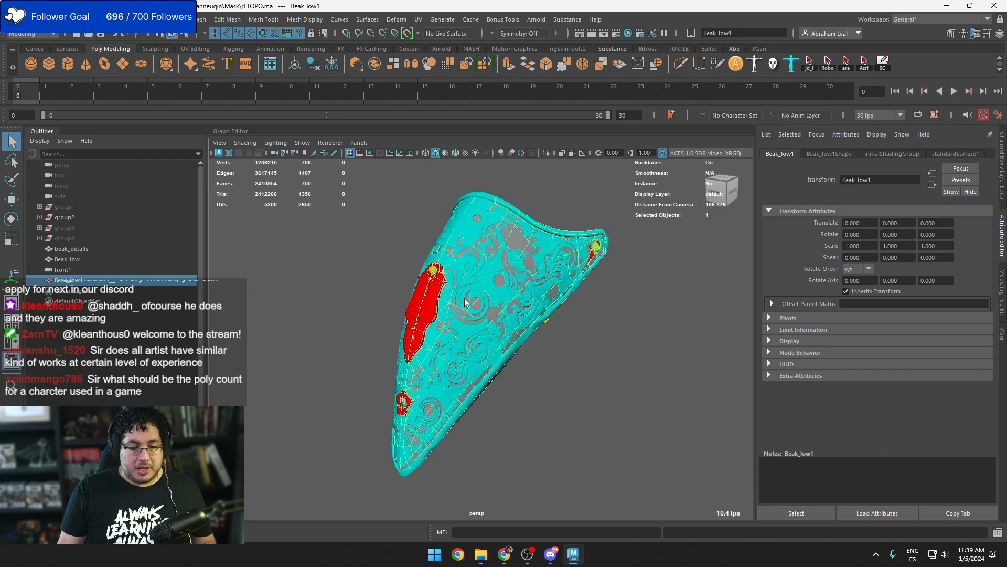
{"action": "left_click_drag", "start_coordinate": [335, 322], "coordinate": [305, 326], "text": "alt"}
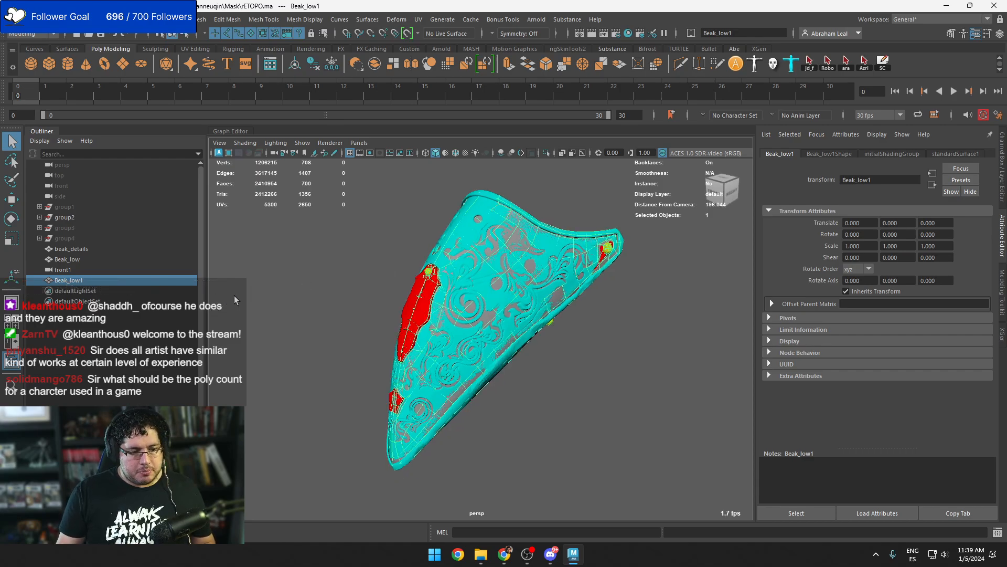
{"action": "left_click", "coordinate": [614, 351]}
{"action": "left_click", "coordinate": [468, 259]}
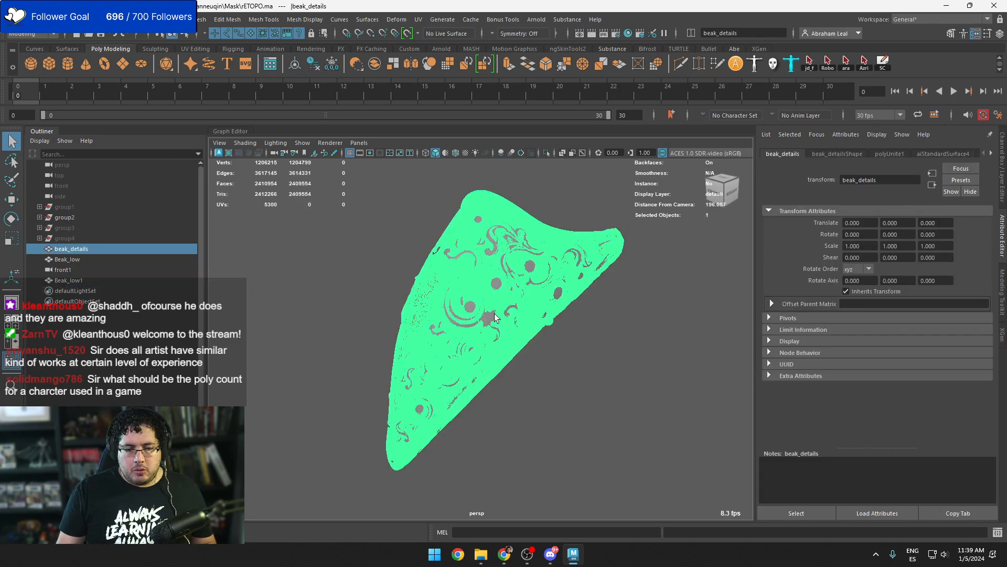
{"action": "left_click", "coordinate": [105, 260]}
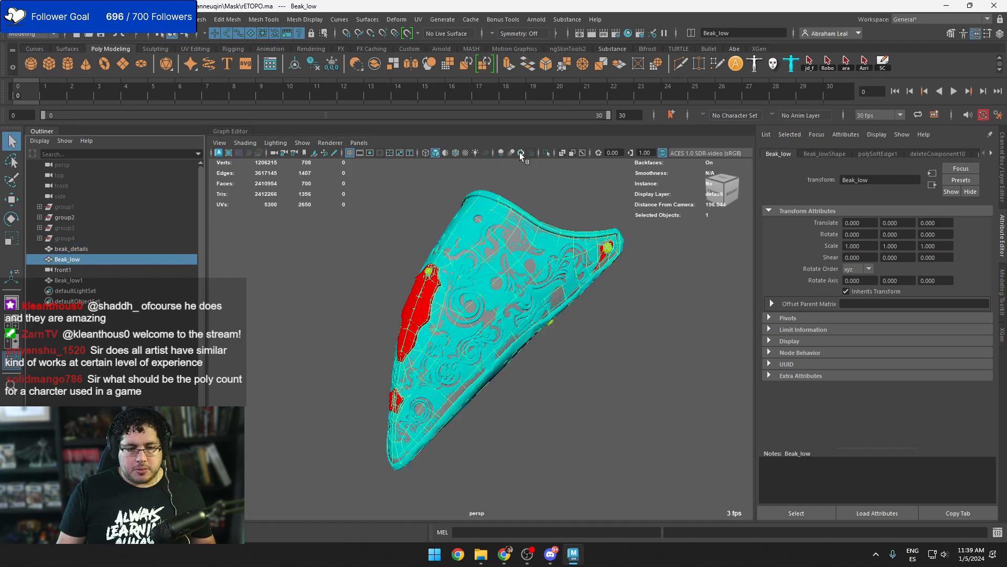
{"action": "left_click", "coordinate": [547, 152]}
{"action": "left_click", "coordinate": [597, 318]}
{"action": "key", "text": "ctrl+z"}
{"action": "left_click_drag", "start_coordinate": [576, 350], "coordinate": [514, 351], "text": "alt"}
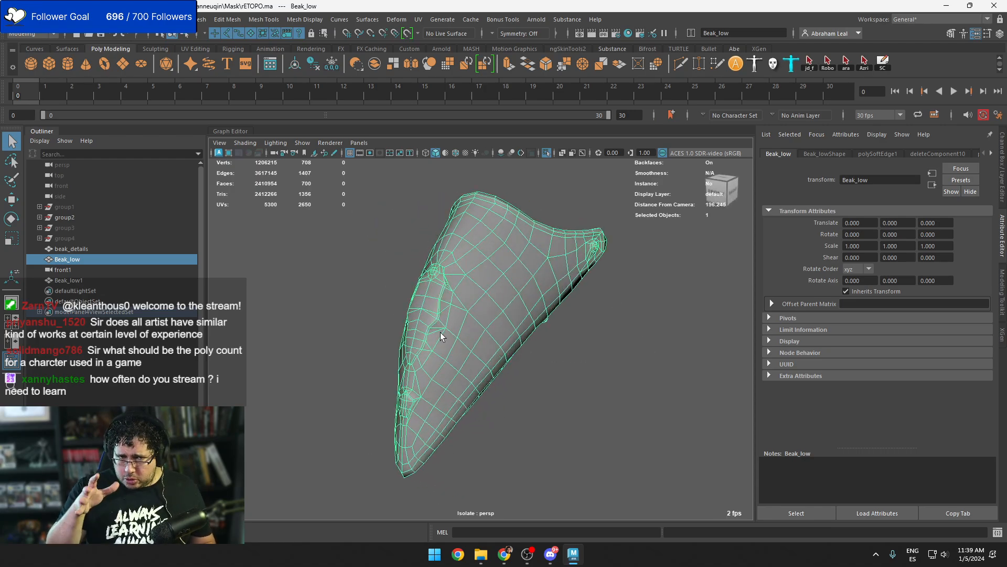
Isolate the duplicate Beak_low1, smooth it with one division and check the resulting surface
{"action": "left_click", "coordinate": [73, 280]}
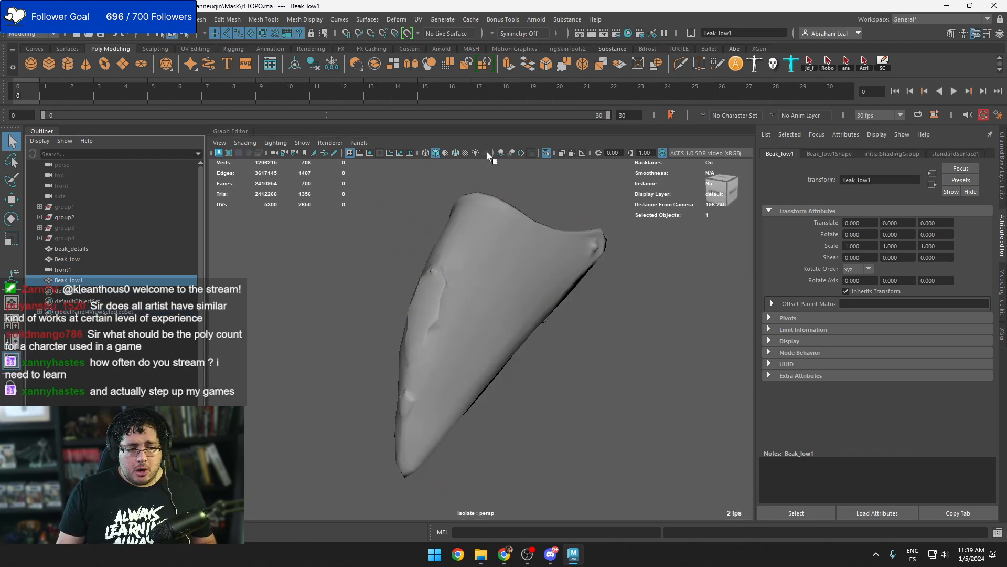
{"action": "left_click", "coordinate": [547, 153]}
{"action": "left_click", "coordinate": [547, 153]}
{"action": "left_click", "coordinate": [203, 19]}
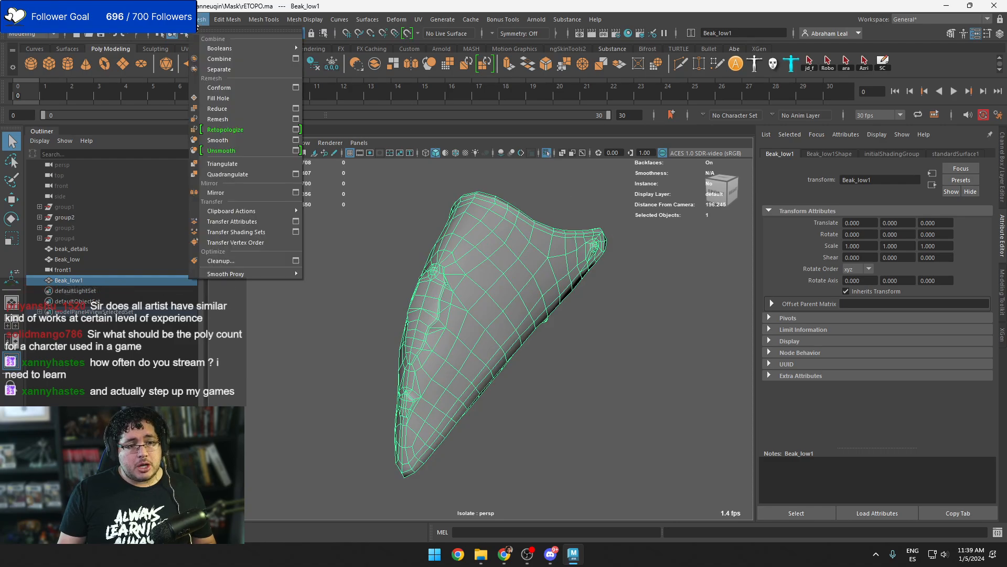
{"action": "left_click", "coordinate": [234, 140]}
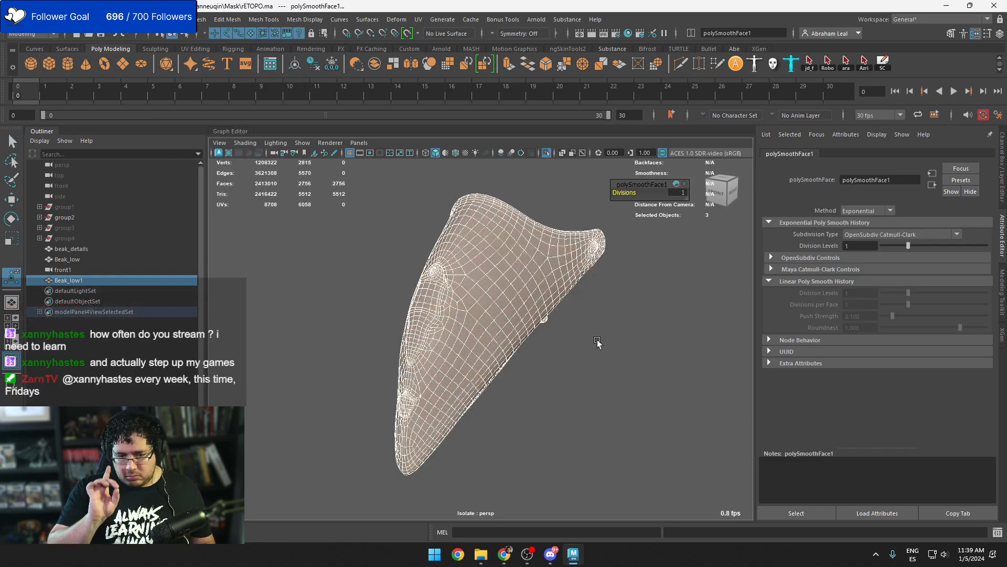
{"action": "left_click", "coordinate": [597, 341]}
{"action": "left_click_drag", "start_coordinate": [597, 341], "coordinate": [581, 364], "text": "alt"}
{"action": "scroll", "coordinate": [615, 379], "scroll_direction": "up", "scroll_amount": 3}
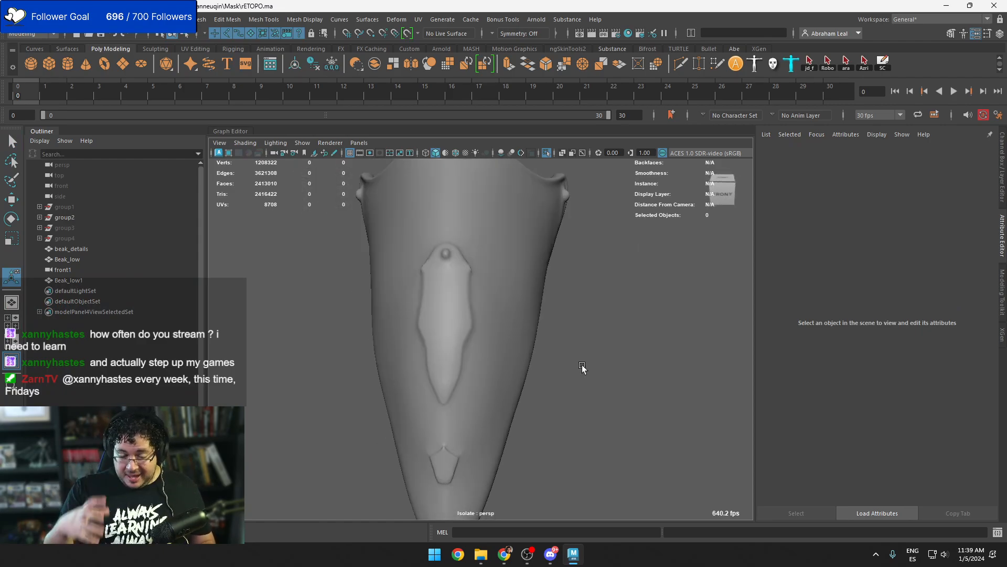
{"action": "left_click_drag", "start_coordinate": [581, 364], "coordinate": [526, 279], "text": "alt"}
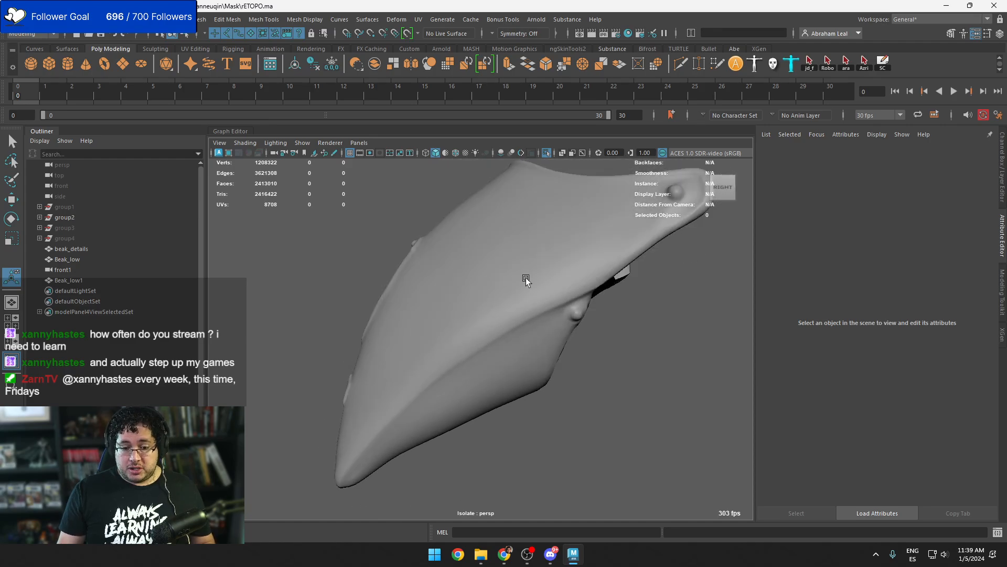
{"action": "left_click", "coordinate": [526, 279]}
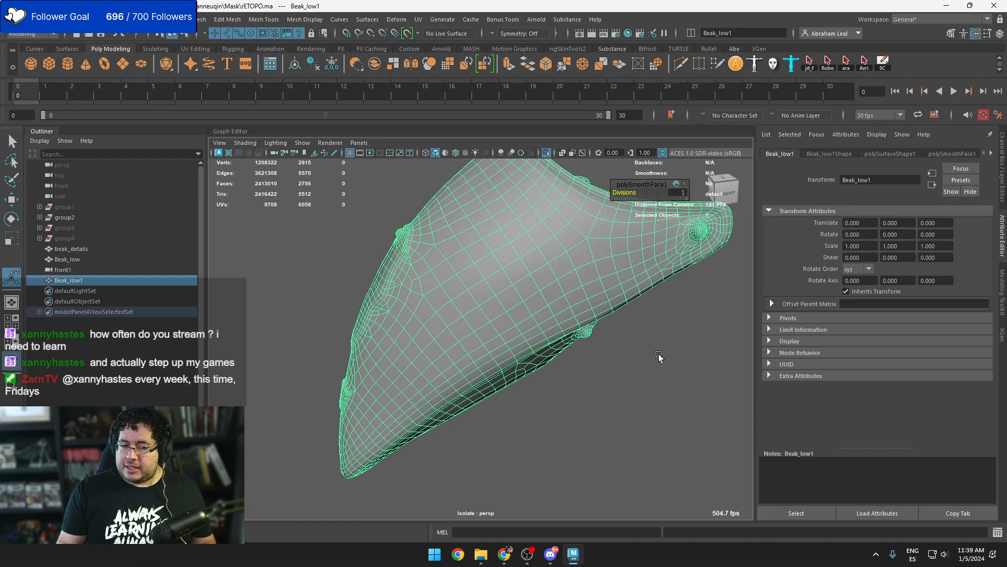
Bring back the high-poly beak and make beak_details the live surface
{"action": "left_click_drag", "start_coordinate": [459, 283], "coordinate": [546, 257], "text": "alt"}
{"action": "left_click", "coordinate": [546, 152]}
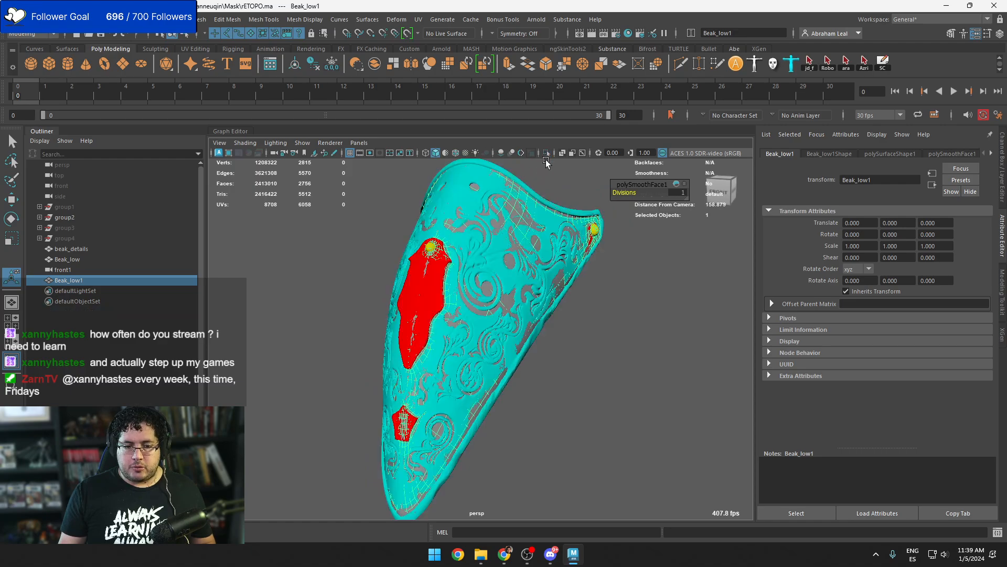
{"action": "left_click", "coordinate": [469, 308]}
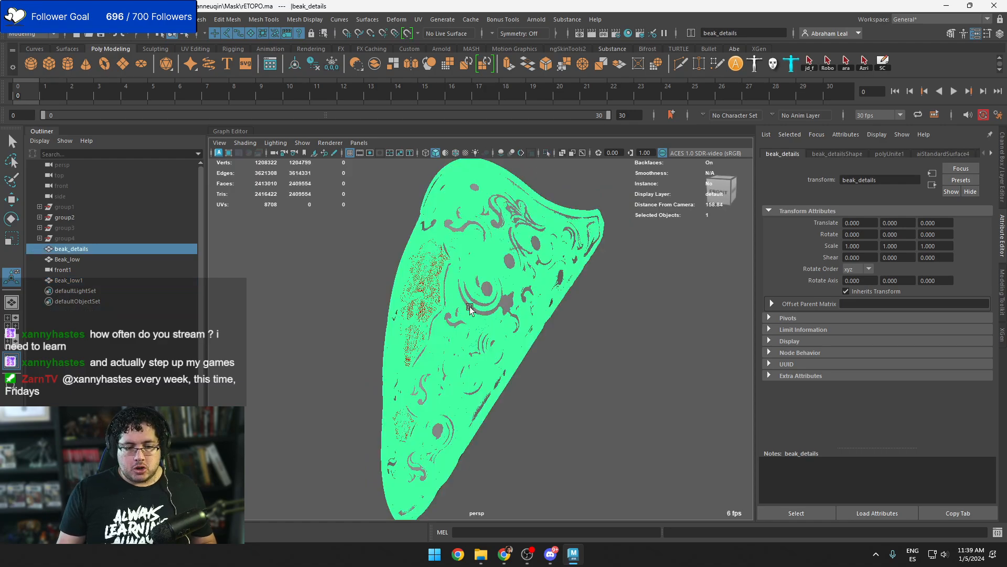
{"action": "left_click", "coordinate": [408, 33]}
Conform Beak_low1 to the live surface, projecting along normals with a surface offset of 0.0010
{"action": "left_click", "coordinate": [67, 279]}
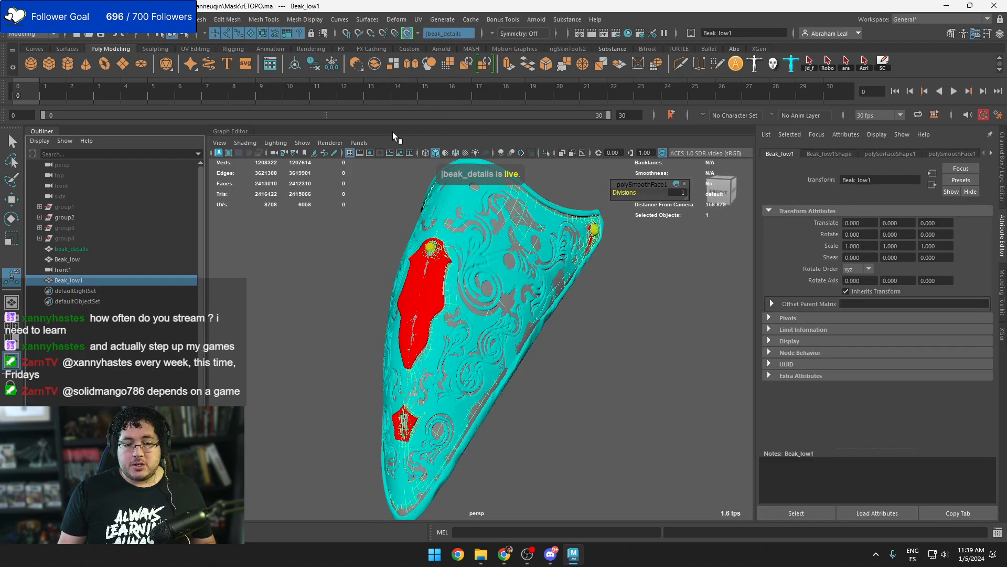
{"action": "left_click", "coordinate": [202, 20]}
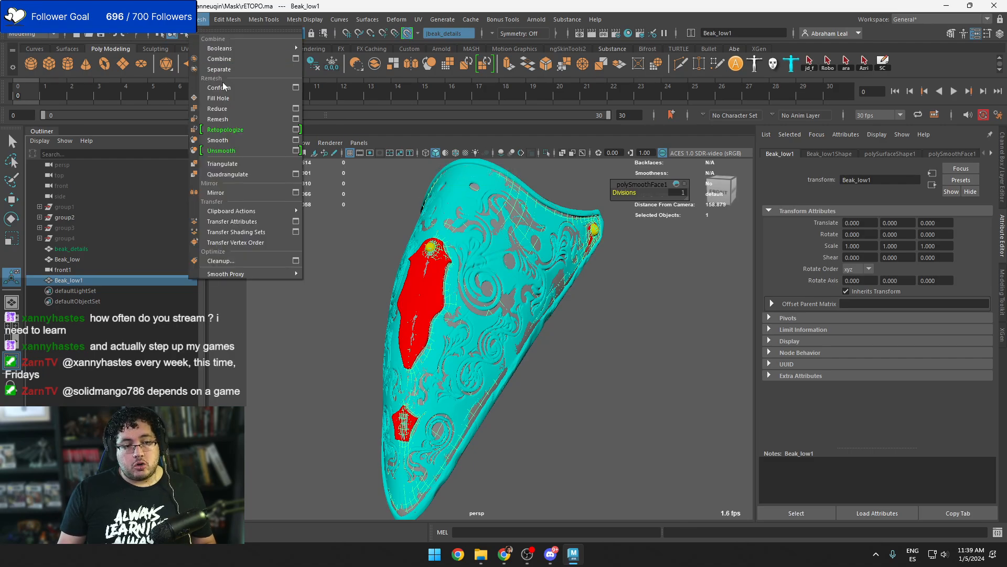
{"action": "left_click", "coordinate": [295, 87]}
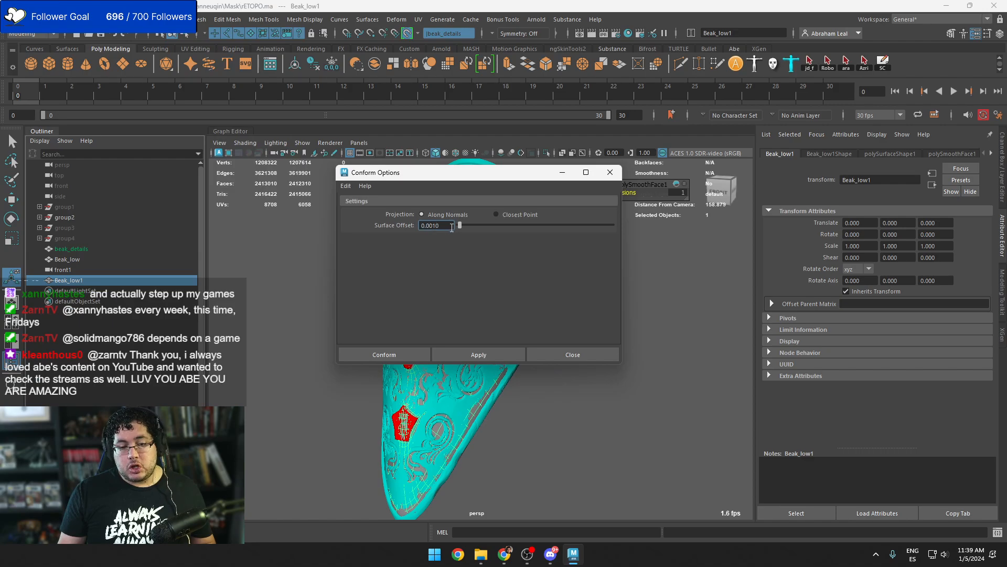
{"action": "left_click", "coordinate": [483, 356]}
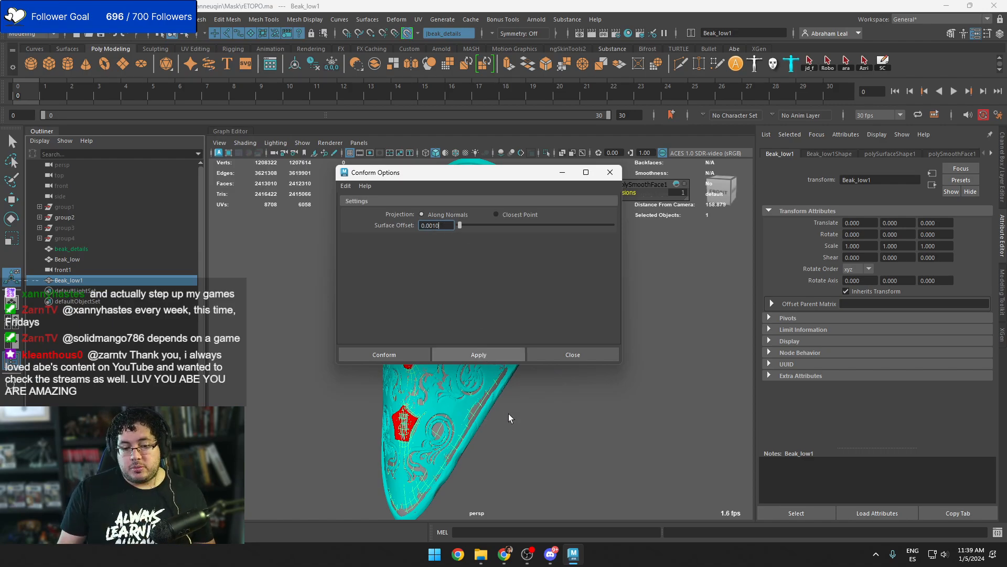
{"action": "left_click", "coordinate": [545, 376]}
{"action": "left_click", "coordinate": [561, 172]}
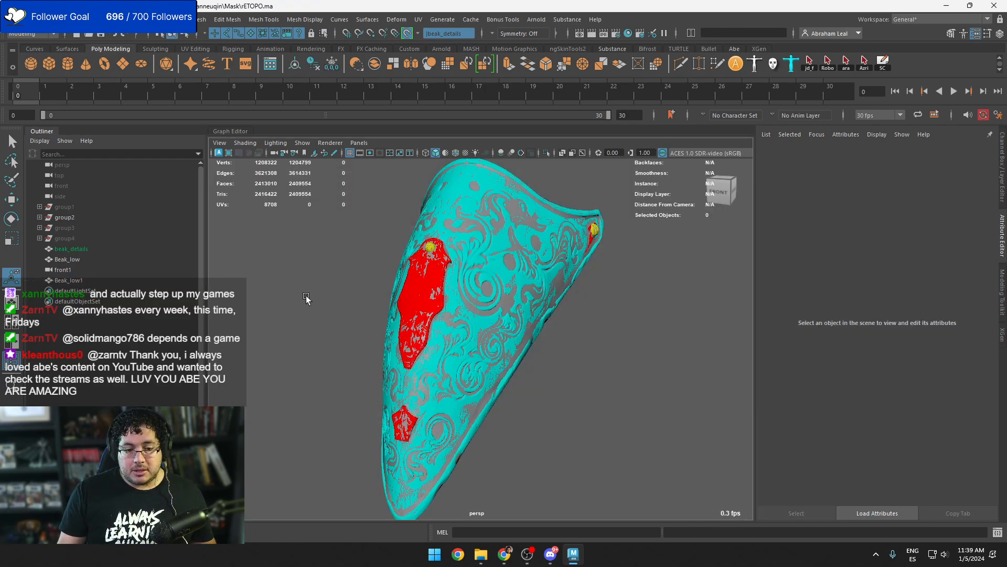
Isolate the conformed Beak_low1 and examine its shaded surface from several sides
{"action": "left_click", "coordinate": [68, 281]}
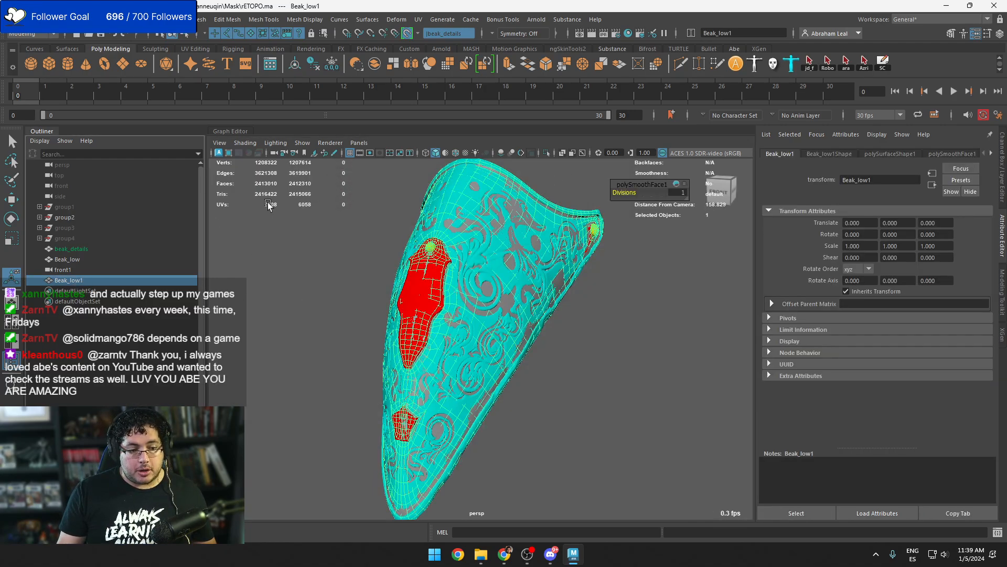
{"action": "left_click", "coordinate": [545, 153]}
{"action": "left_click", "coordinate": [641, 342]}
{"action": "left_click_drag", "start_coordinate": [641, 342], "coordinate": [682, 328], "text": "alt"}
{"action": "left_click", "coordinate": [530, 339]}
{"action": "left_click", "coordinate": [580, 340]}
{"action": "right_click_drag", "start_coordinate": [583, 297], "coordinate": [539, 290], "text": "alt"}
{"action": "left_click_drag", "start_coordinate": [540, 290], "coordinate": [551, 328], "text": "alt"}
{"action": "right_click_drag", "start_coordinate": [551, 328], "coordinate": [505, 299], "text": "alt"}
{"action": "left_click_drag", "start_coordinate": [505, 299], "coordinate": [422, 315], "text": "alt"}
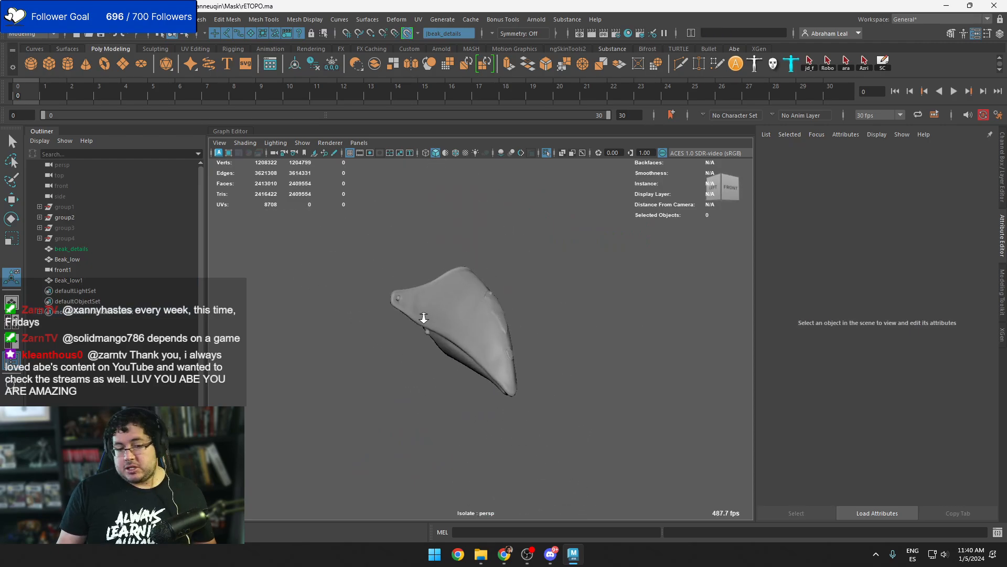
{"action": "right_click_drag", "start_coordinate": [421, 315], "coordinate": [482, 327], "text": "alt"}
Show the mesh components on Beak_low1 and examine the topology around the rivets, rim, opening and underside
{"action": "left_click", "coordinate": [482, 328]}
{"action": "right_click_drag", "start_coordinate": [456, 242], "coordinate": [455, 270]}
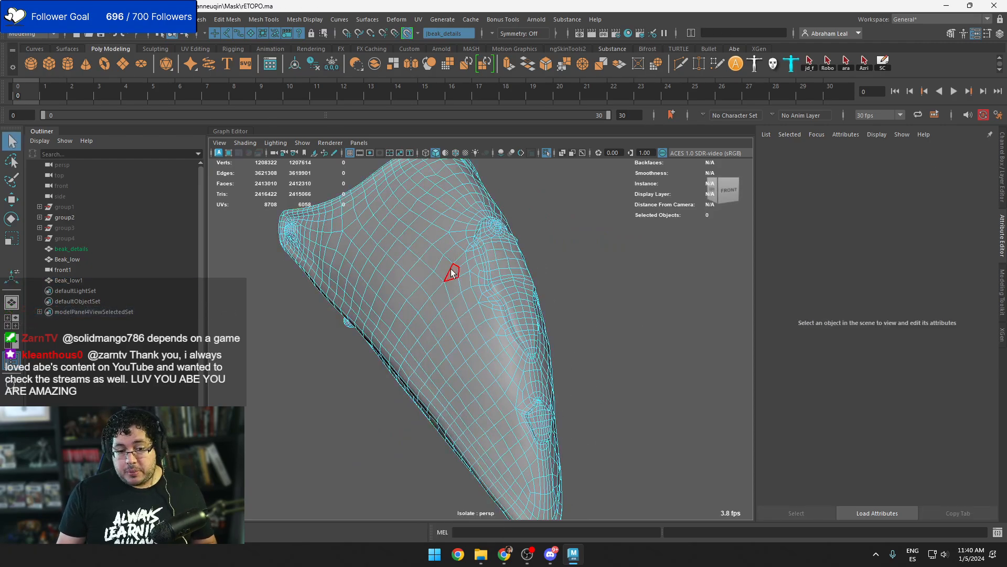
{"action": "left_click_drag", "start_coordinate": [375, 224], "coordinate": [551, 268], "text": "alt"}
{"action": "left_click", "coordinate": [611, 287]}
{"action": "left_click_drag", "start_coordinate": [611, 287], "coordinate": [367, 349], "text": "alt"}
{"action": "right_click_drag", "start_coordinate": [399, 352], "coordinate": [480, 359], "text": "alt"}
{"action": "left_click_drag", "start_coordinate": [481, 359], "coordinate": [407, 352], "text": "alt"}
{"action": "middle_click_drag", "start_coordinate": [593, 352], "coordinate": [490, 346], "text": "alt"}
{"action": "left_click_drag", "start_coordinate": [490, 344], "coordinate": [452, 347], "text": "alt"}
{"action": "right_click_drag", "start_coordinate": [451, 347], "coordinate": [422, 348], "text": "alt"}
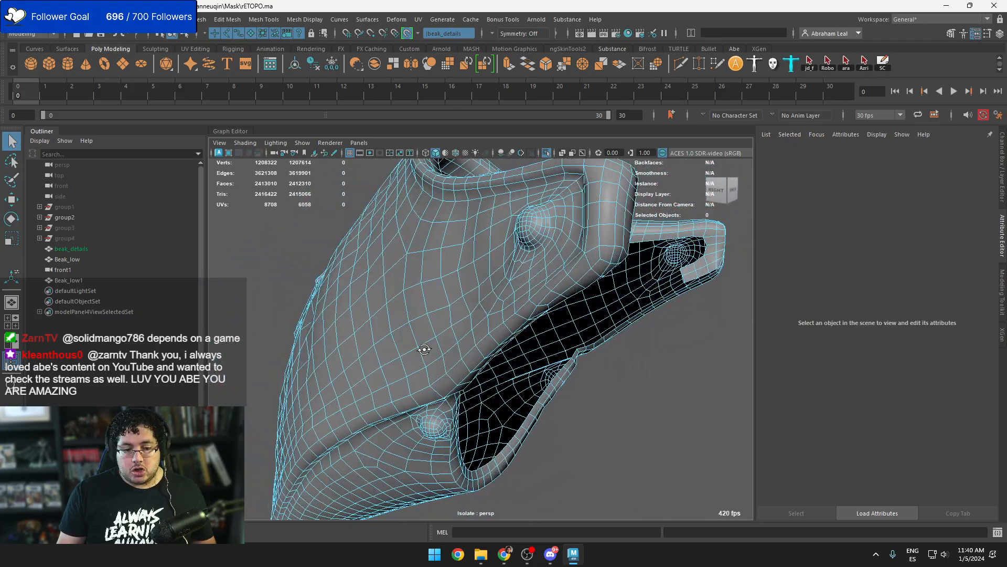
{"action": "left_click_drag", "start_coordinate": [422, 349], "coordinate": [407, 342], "text": "alt"}
{"action": "middle_click_drag", "start_coordinate": [407, 342], "coordinate": [479, 288], "text": "alt"}
{"action": "left_click_drag", "start_coordinate": [479, 288], "coordinate": [508, 336], "text": "alt"}
{"action": "middle_click_drag", "start_coordinate": [509, 336], "coordinate": [515, 333], "text": "alt"}
{"action": "right_click_drag", "start_coordinate": [515, 333], "coordinate": [544, 367], "text": "alt"}
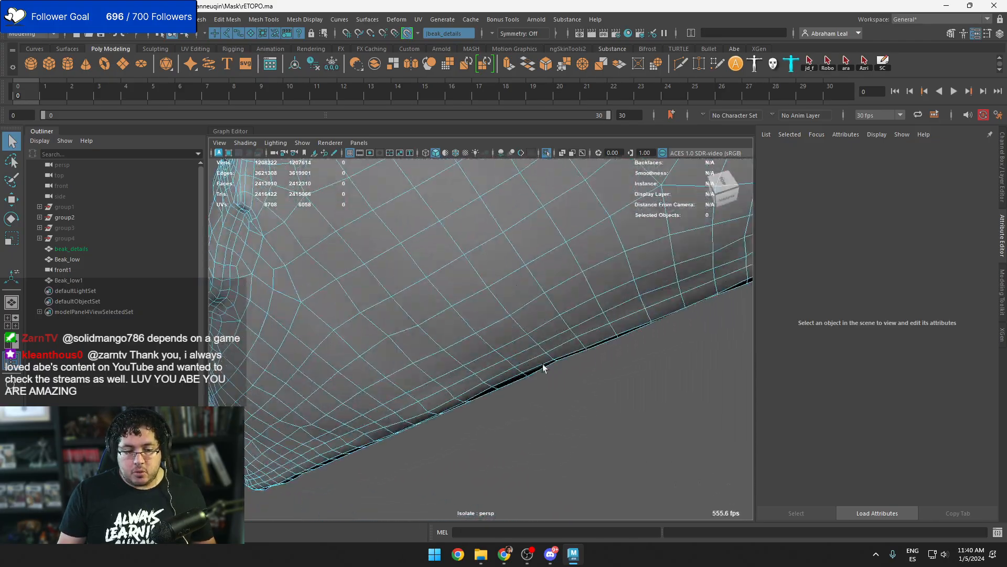
{"action": "left_click_drag", "start_coordinate": [544, 367], "coordinate": [470, 313], "text": "alt"}
{"action": "right_click_drag", "start_coordinate": [470, 312], "coordinate": [414, 307], "text": "alt"}
{"action": "left_click_drag", "start_coordinate": [415, 307], "coordinate": [648, 366], "text": "alt"}
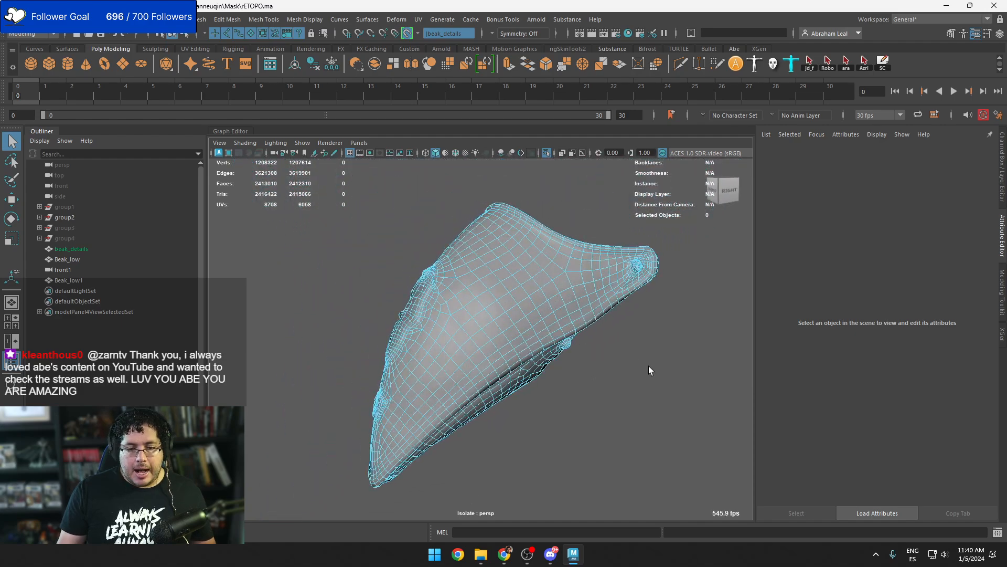
Exit isolation, return the mesh to object selection and select Beak_low
{"action": "scroll", "coordinate": [648, 367], "scroll_direction": "down", "scroll_amount": 7}
{"action": "left_click", "coordinate": [546, 152]}
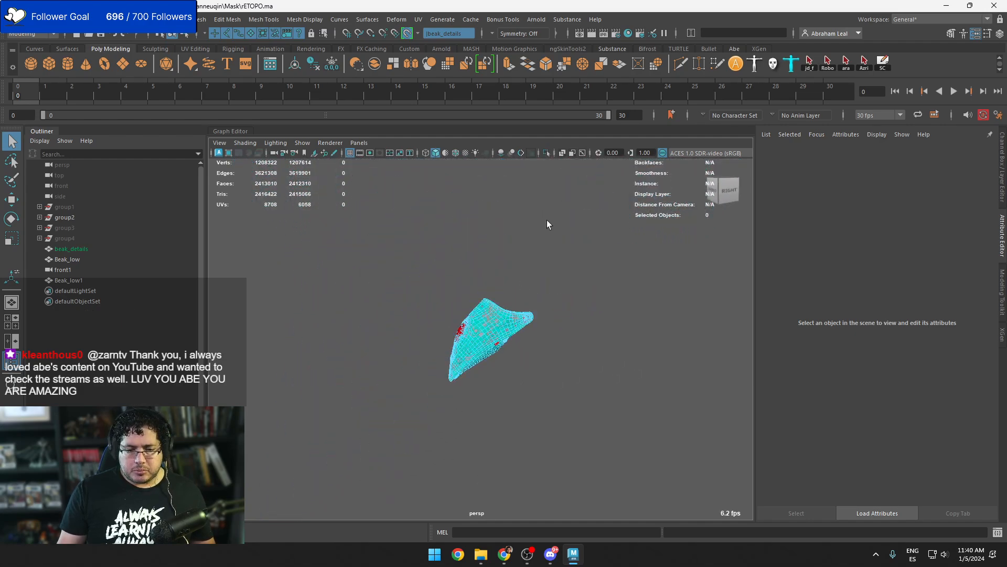
{"action": "scroll", "coordinate": [553, 302], "scroll_direction": "up", "scroll_amount": 7}
{"action": "right_click_drag", "start_coordinate": [542, 287], "coordinate": [600, 211]}
{"action": "left_click", "coordinate": [600, 211]}
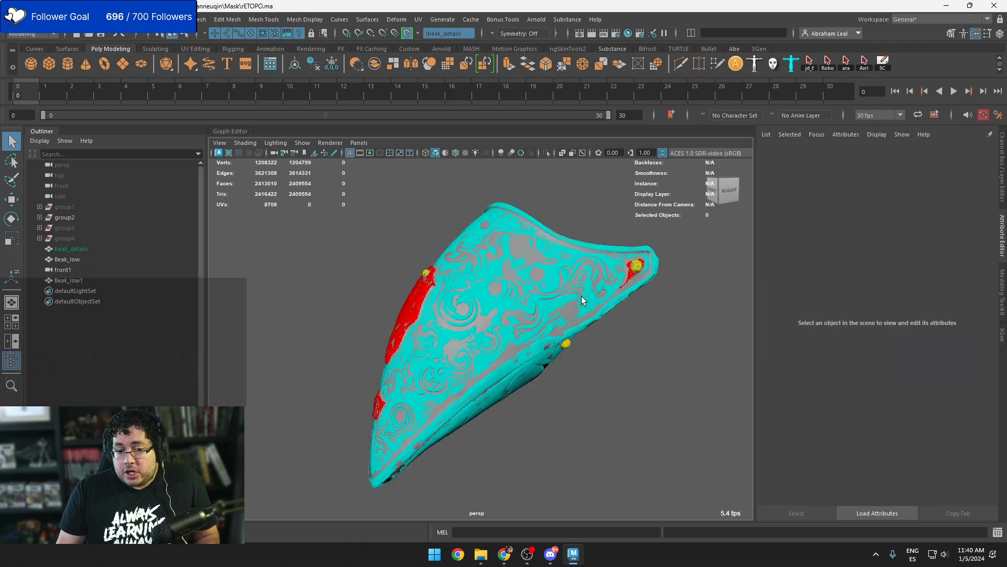
{"action": "left_click", "coordinate": [581, 296]}
{"action": "left_click_drag", "start_coordinate": [581, 296], "coordinate": [623, 351], "text": "alt"}
{"action": "left_click", "coordinate": [612, 356]}
{"action": "left_click", "coordinate": [597, 336]}
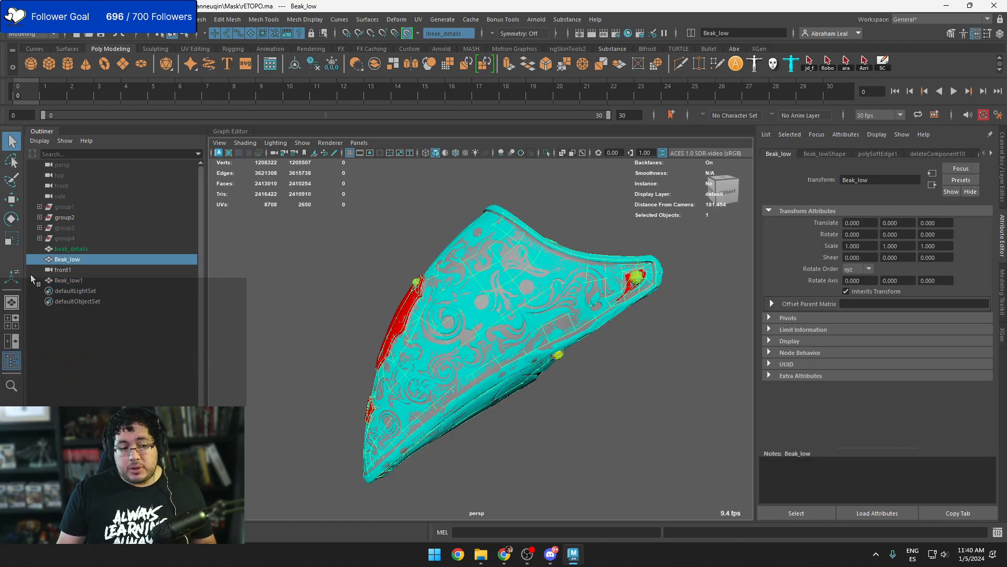
Rename the duplicate Beak_low1 as Beak_lowv2
{"action": "double_click", "coordinate": [80, 281]}
{"action": "key", "text": "BackSpace"}
{"action": "type", "text": "v2"}
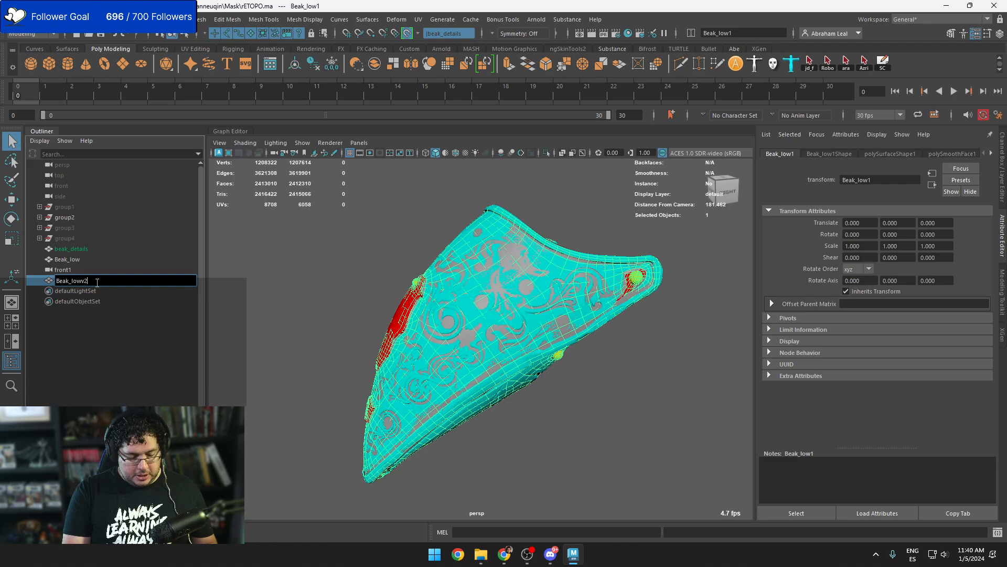
{"action": "key", "text": "Return"}
Turn off the live surface on beak_details
{"action": "left_click", "coordinate": [93, 247]}
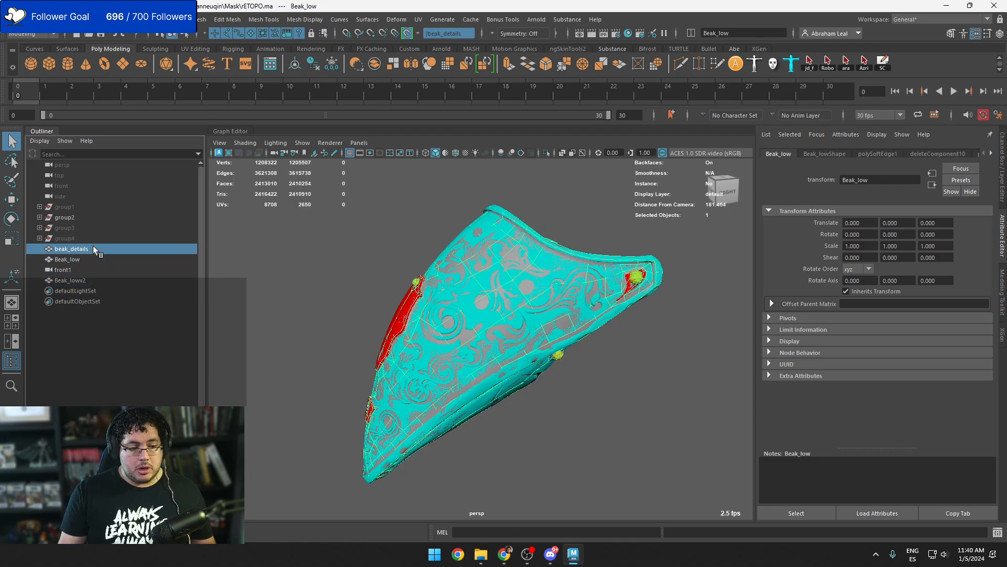
{"action": "left_click", "coordinate": [405, 38]}
{"action": "left_click", "coordinate": [358, 231]}
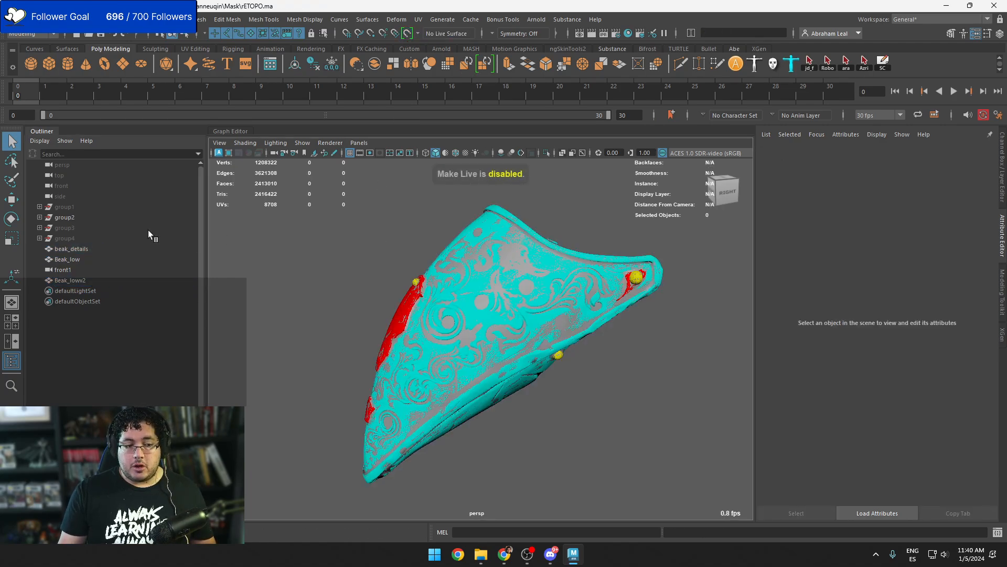
Hide beak_details and the original Beak_low
{"action": "left_click", "coordinate": [92, 249]}
{"action": "key", "text": "h"}
{"action": "left_click", "coordinate": [85, 261]}
{"action": "key", "text": "h"}
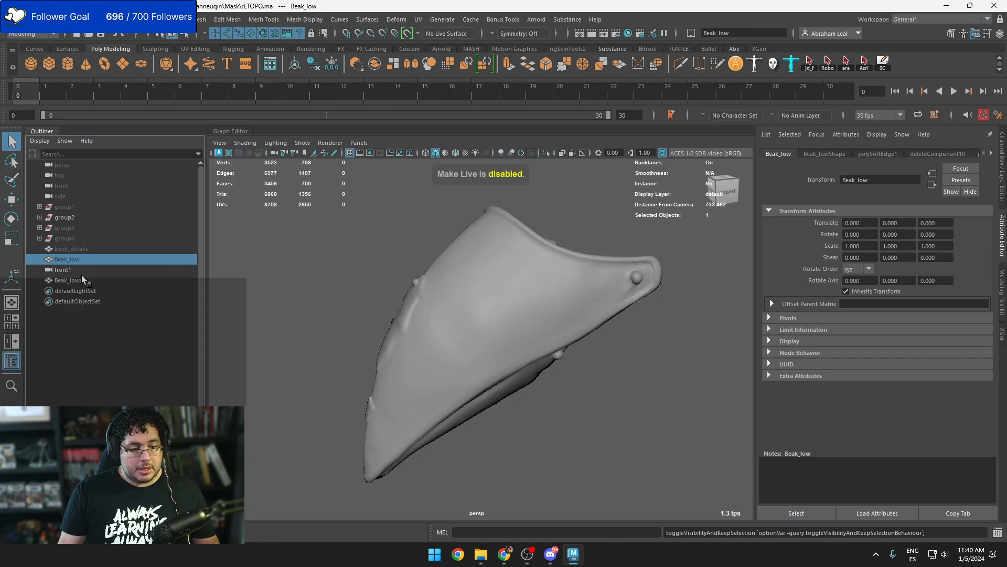
Hide Beak_lowv2 and clear the selection
{"action": "left_click", "coordinate": [83, 278]}
{"action": "key", "text": "h"}
{"action": "left_click", "coordinate": [423, 288]}
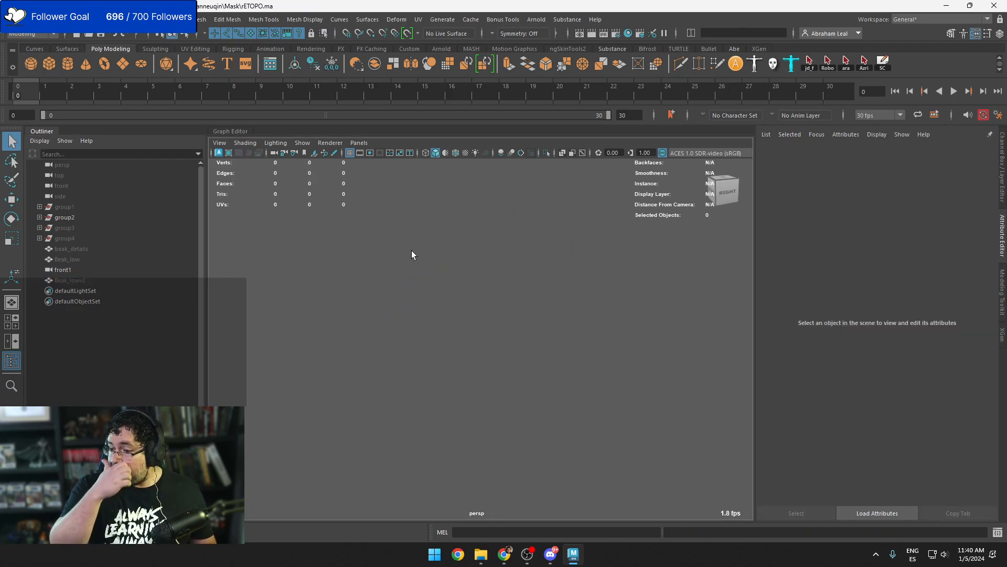
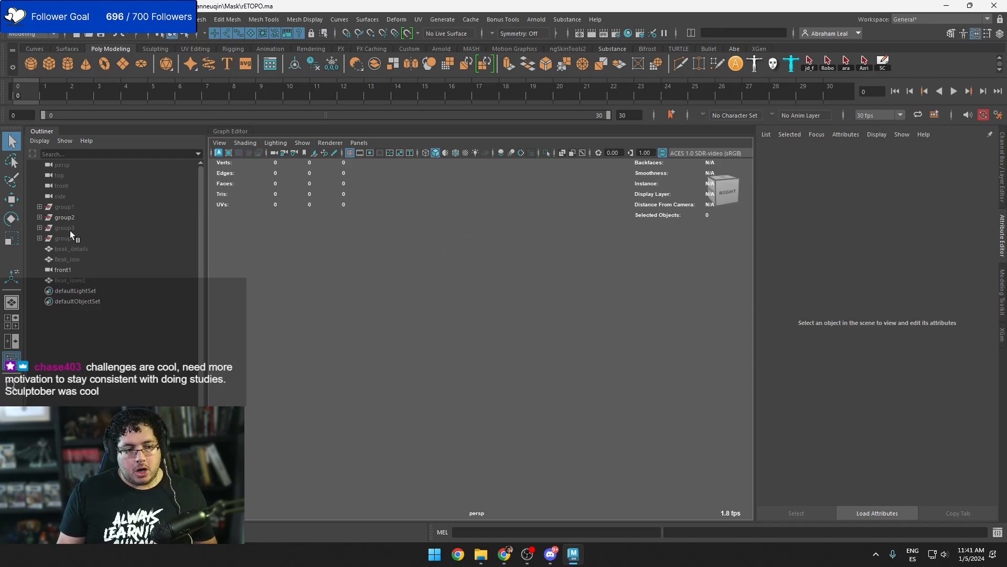
Unhide group1, frame the high-poly mask in the viewport and clear the selection
{"action": "left_click", "coordinate": [73, 206]}
{"action": "key", "text": "shift+h"}
{"action": "key", "text": "f"}
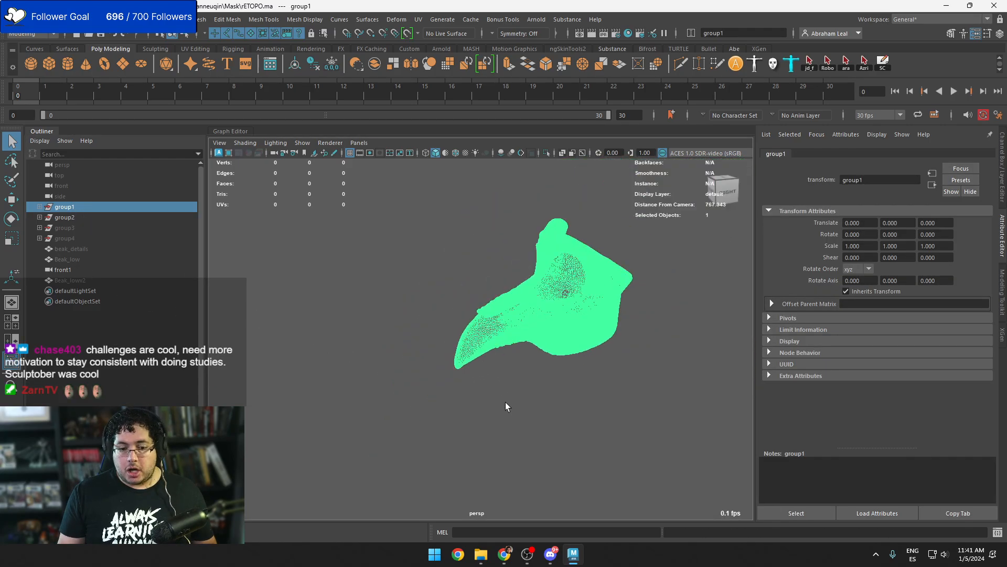
{"action": "left_click", "coordinate": [506, 403]}
Examine the high-poly mask's separate leather panels, stitching and edge trims from the side, front and underside
{"action": "right_click_drag", "start_coordinate": [506, 403], "coordinate": [567, 401], "text": "alt"}
{"action": "left_click_drag", "start_coordinate": [546, 394], "coordinate": [501, 385], "text": "alt"}
{"action": "left_click", "coordinate": [531, 336]}
{"action": "middle_click_drag", "start_coordinate": [551, 347], "coordinate": [483, 373], "text": "alt"}
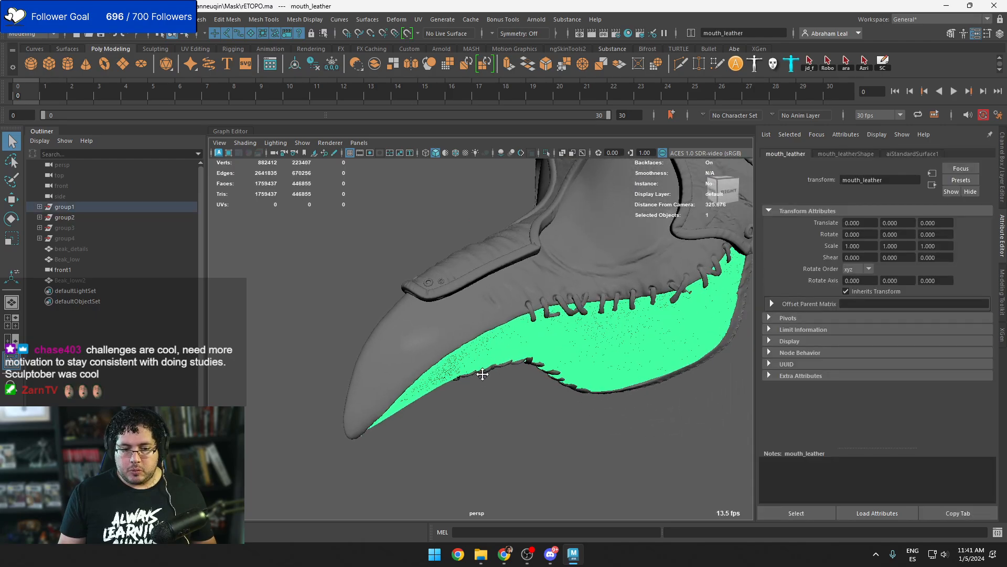
{"action": "left_click_drag", "start_coordinate": [482, 373], "coordinate": [535, 383], "text": "alt"}
{"action": "left_click", "coordinate": [517, 422]}
{"action": "scroll", "coordinate": [517, 422], "scroll_direction": "down", "scroll_amount": 6}
{"action": "right_click_drag", "start_coordinate": [535, 383], "coordinate": [623, 488], "text": "alt"}
{"action": "left_click_drag", "start_coordinate": [623, 488], "coordinate": [612, 444], "text": "alt"}
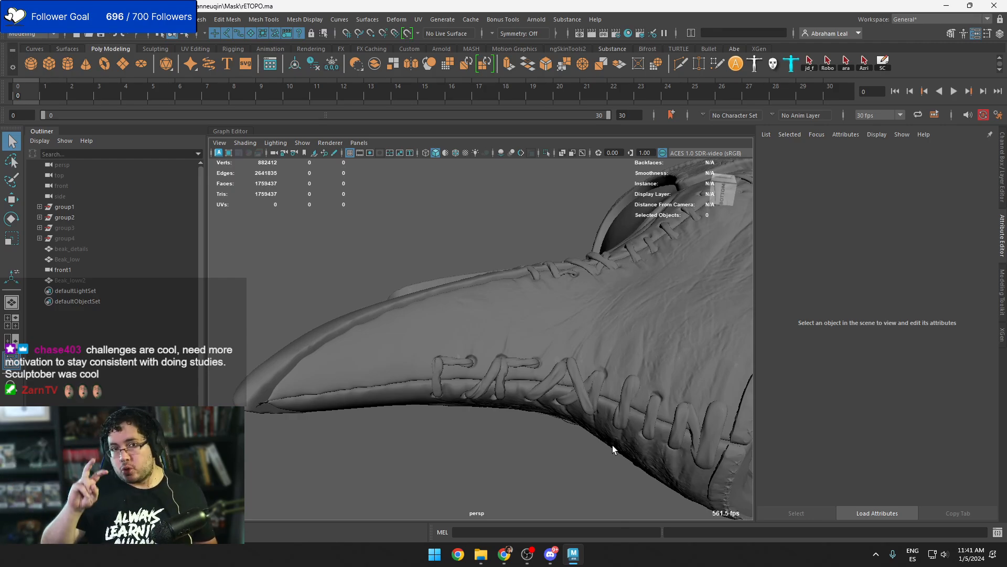
{"action": "right_click_drag", "start_coordinate": [493, 304], "coordinate": [455, 266], "text": "alt"}
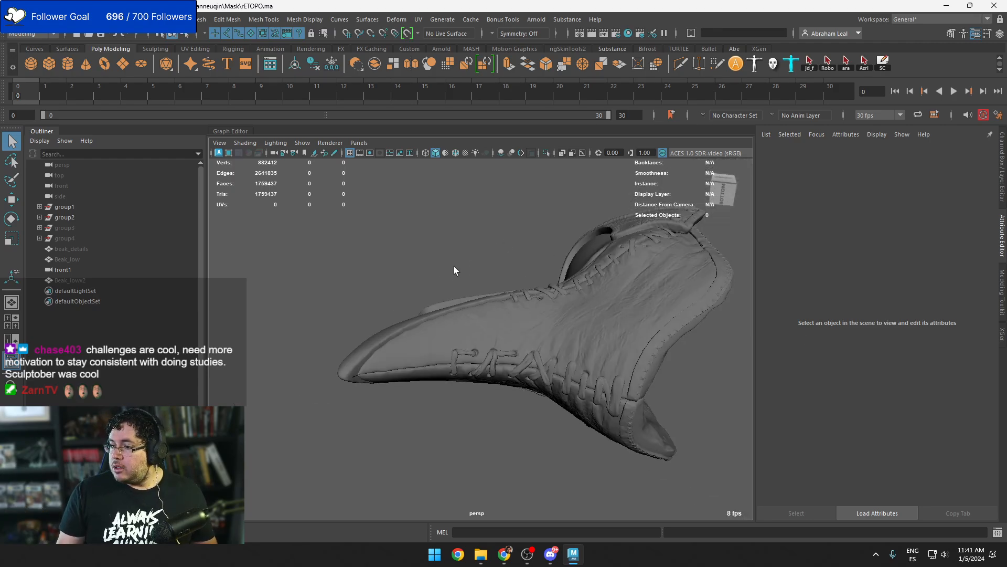
{"action": "left_click_drag", "start_coordinate": [455, 266], "coordinate": [472, 309], "text": "alt"}
{"action": "right_click_drag", "start_coordinate": [472, 310], "coordinate": [516, 337], "text": "alt"}
{"action": "left_click_drag", "start_coordinate": [549, 313], "coordinate": [565, 418], "text": "alt"}
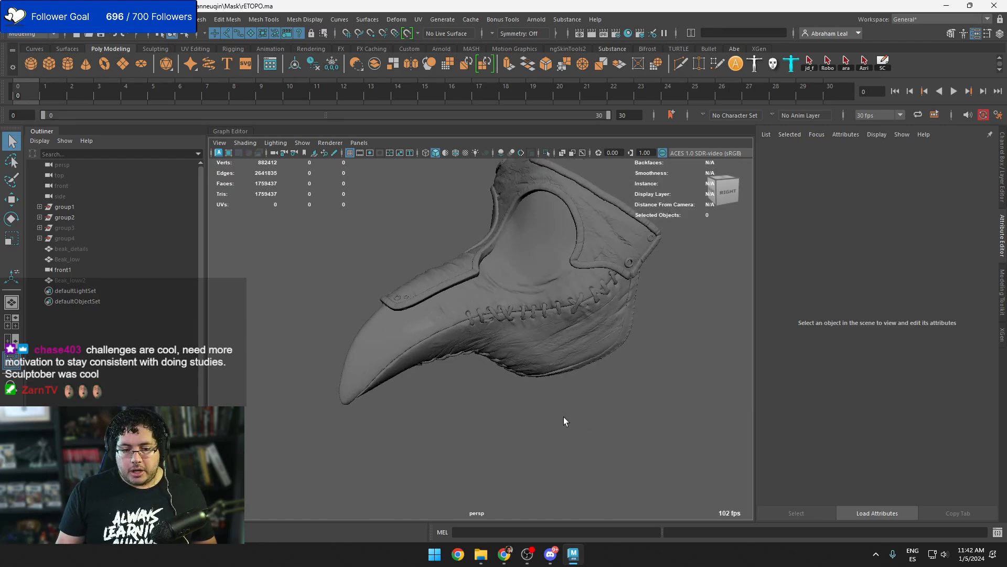
{"action": "scroll", "coordinate": [474, 371], "scroll_direction": "up", "scroll_amount": 5}
{"action": "left_click", "coordinate": [465, 296]}
{"action": "left_click", "coordinate": [506, 398]}
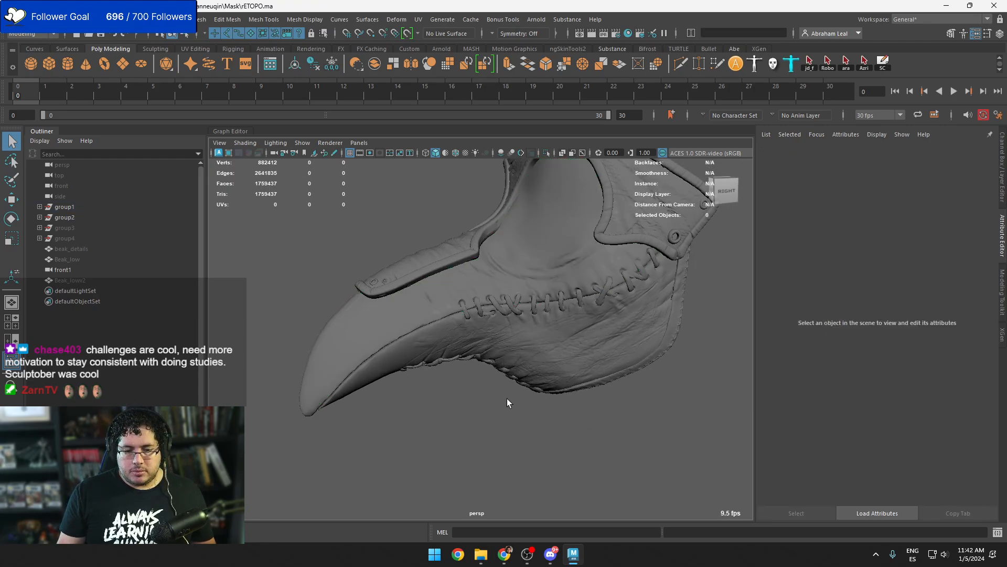
Assign a new aiStandardSurface material with a red base color to the upper beak leather and mouth_leather
{"action": "scroll", "coordinate": [557, 330], "scroll_direction": "down", "scroll_amount": 5}
{"action": "left_click", "coordinate": [530, 341]}
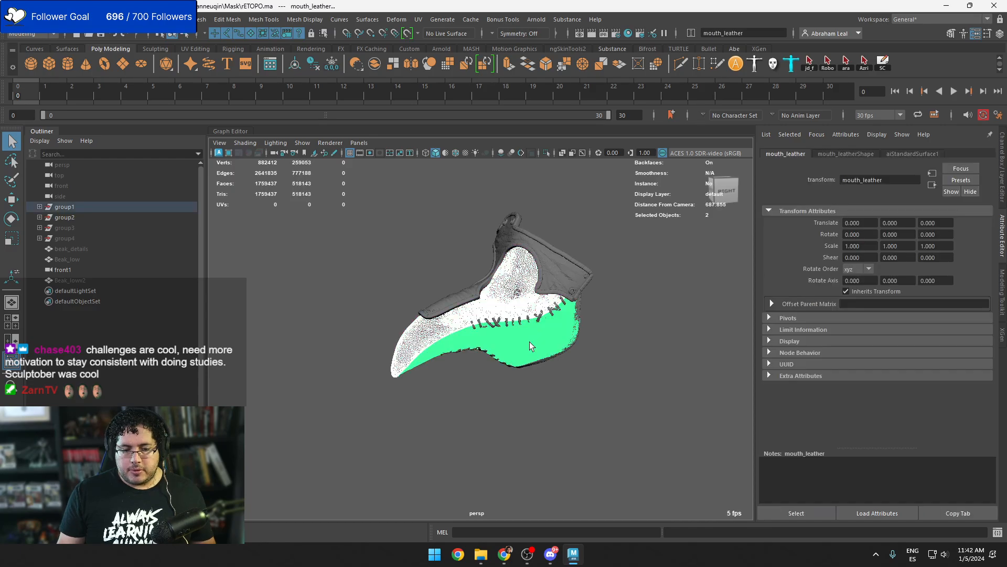
{"action": "scroll", "coordinate": [530, 341], "scroll_direction": "up", "scroll_amount": 3}
{"action": "mouse_move", "coordinate": [530, 341]}
{"action": "left_mouse_down", "text": "alt"}
{"action": "mouse_move", "coordinate": [531, 333]}
{"action": "mouse_move", "coordinate": [521, 353]}
{"action": "left_mouse_up", "text": "alt"}
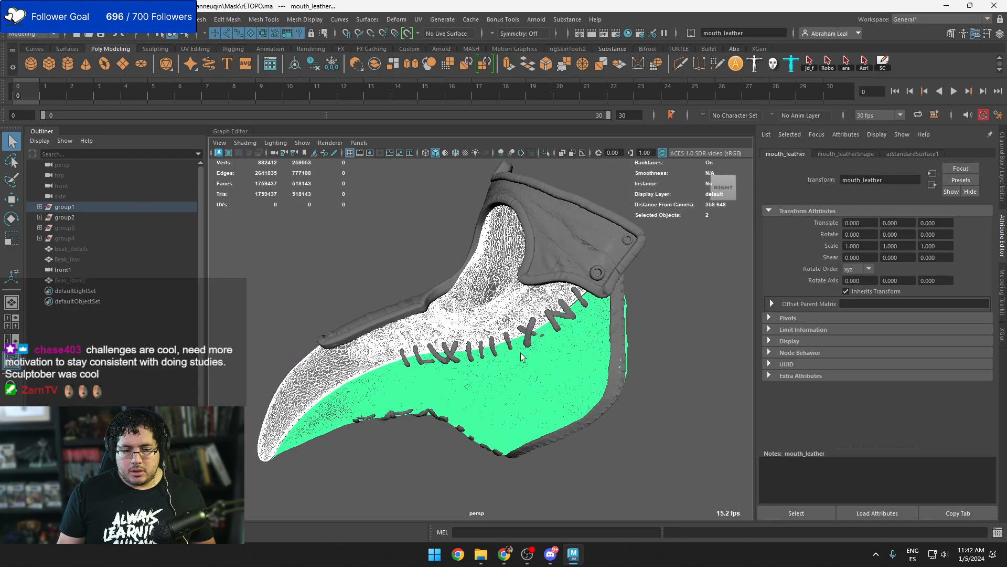
{"action": "right_click_drag", "start_coordinate": [555, 364], "coordinate": [550, 510]}
{"action": "left_click", "coordinate": [364, 262]}
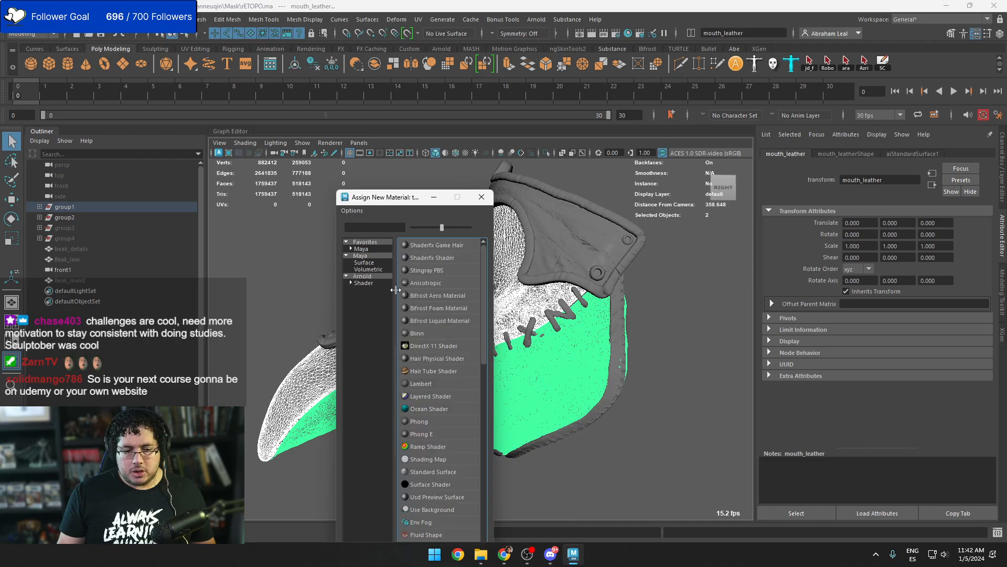
{"action": "left_click", "coordinate": [362, 276]}
{"action": "left_click", "coordinate": [444, 420]}
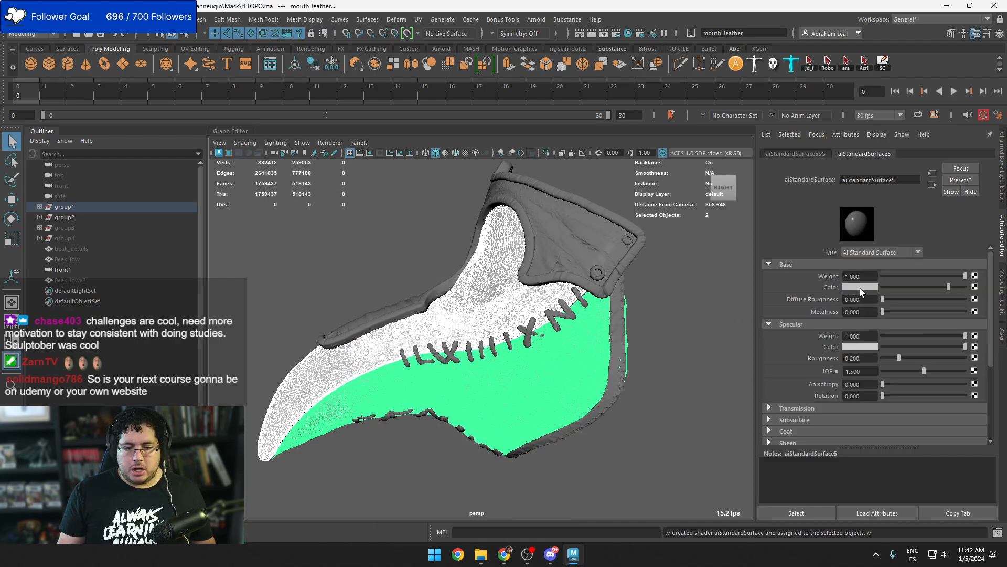
{"action": "left_click", "coordinate": [860, 288]}
{"action": "left_click", "coordinate": [820, 261]}
{"action": "left_click", "coordinate": [637, 358]}
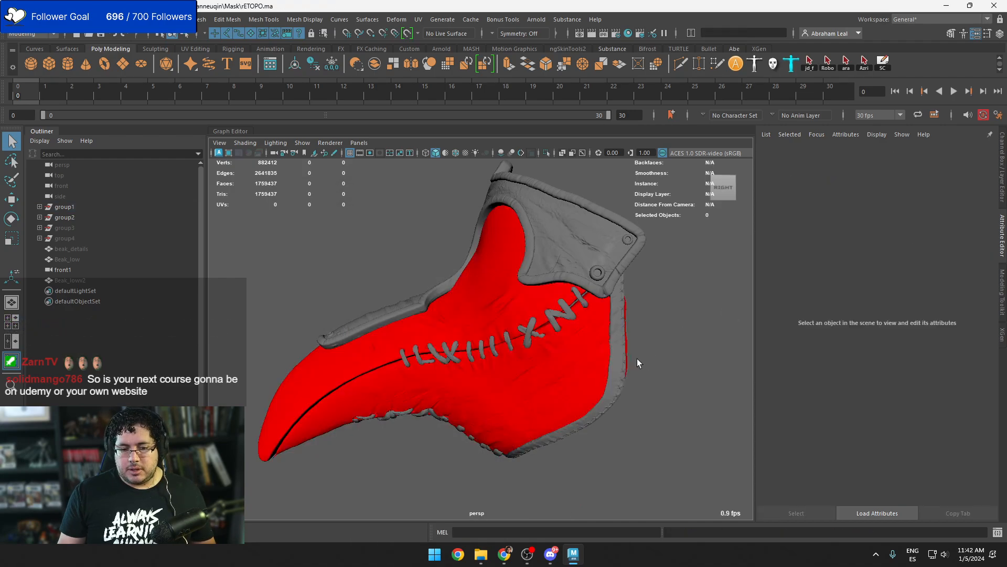
Assign a new aiStandardSurface material with a magenta base color to beak_stitches and the mesh with the rivets and lower stitches
{"action": "left_click_drag", "start_coordinate": [637, 358], "coordinate": [628, 351], "text": "alt"}
{"action": "left_click", "coordinate": [463, 360]}
{"action": "left_click_drag", "start_coordinate": [483, 373], "coordinate": [434, 434], "text": "alt"}
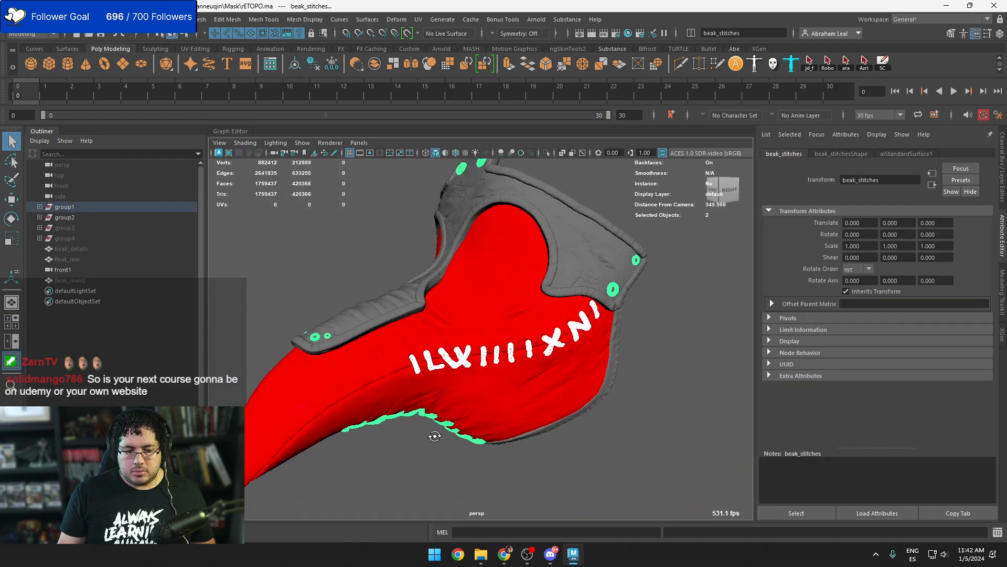
{"action": "right_click_drag", "start_coordinate": [613, 289], "coordinate": [603, 504]}
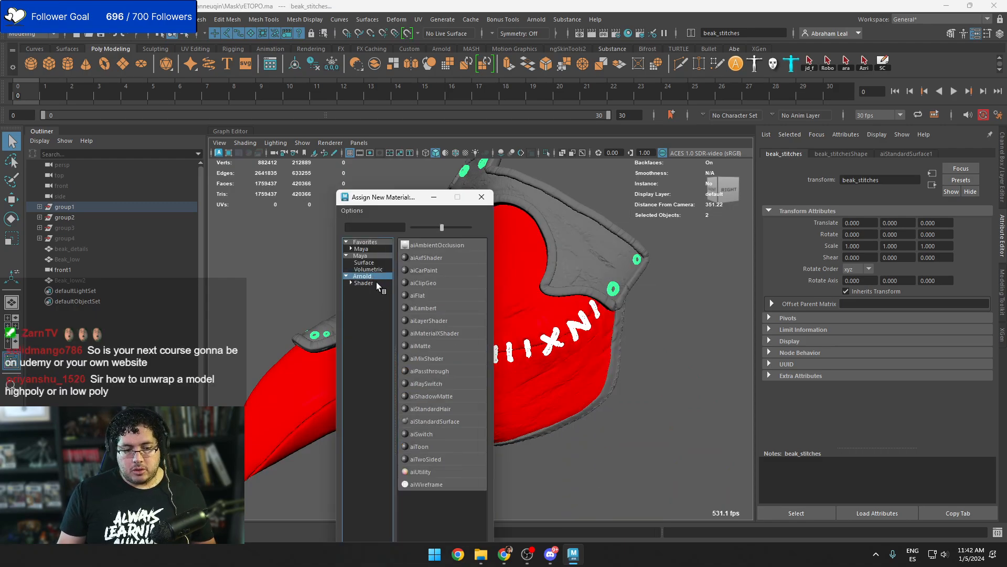
{"action": "left_click", "coordinate": [439, 422]}
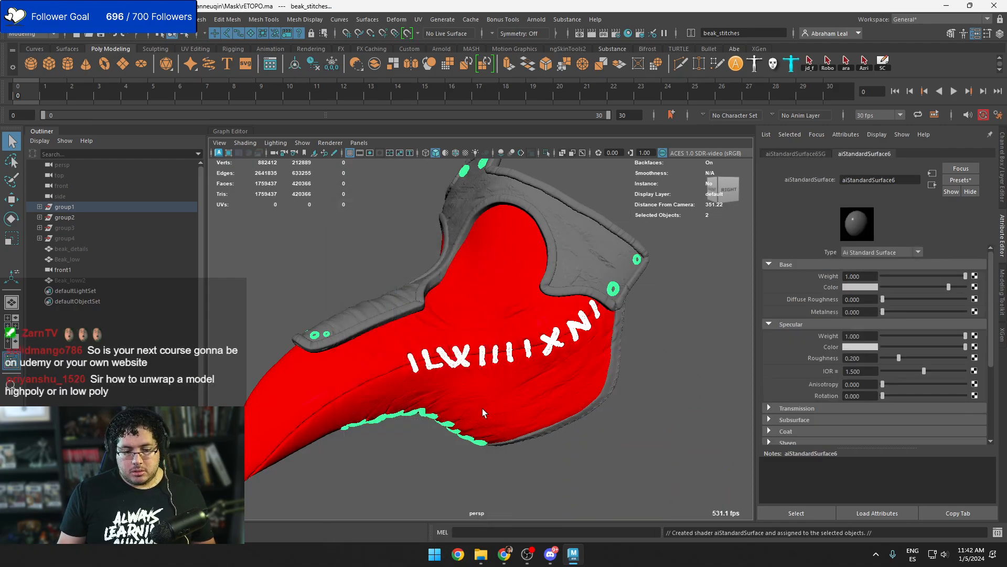
{"action": "left_click", "coordinate": [848, 286]}
{"action": "left_click", "coordinate": [868, 259]}
{"action": "left_click", "coordinate": [686, 342]}
Assign a new aiStandardSurface material with a green base color to brow_leather
{"action": "left_click", "coordinate": [595, 257]}
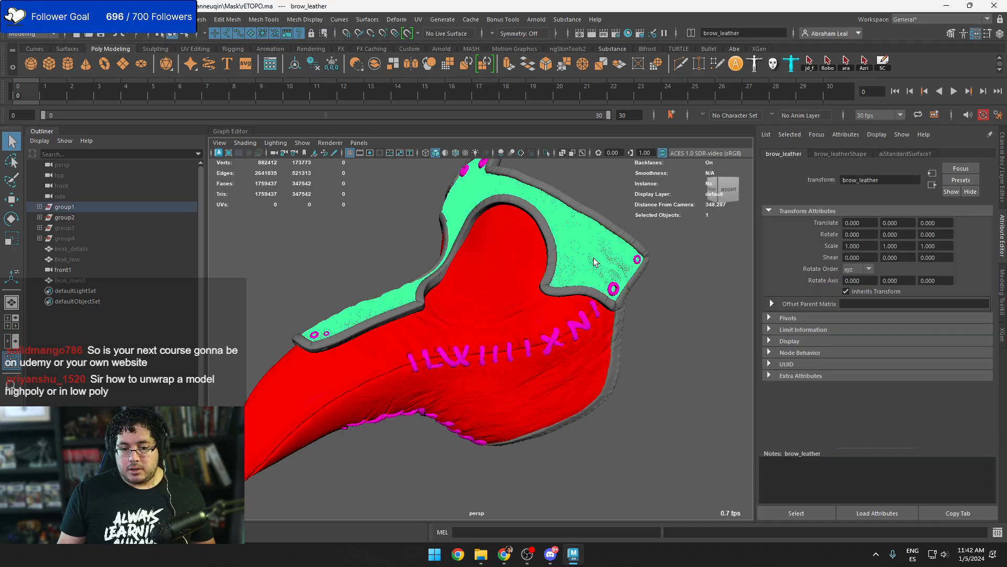
{"action": "right_click_drag", "start_coordinate": [595, 247], "coordinate": [586, 510]}
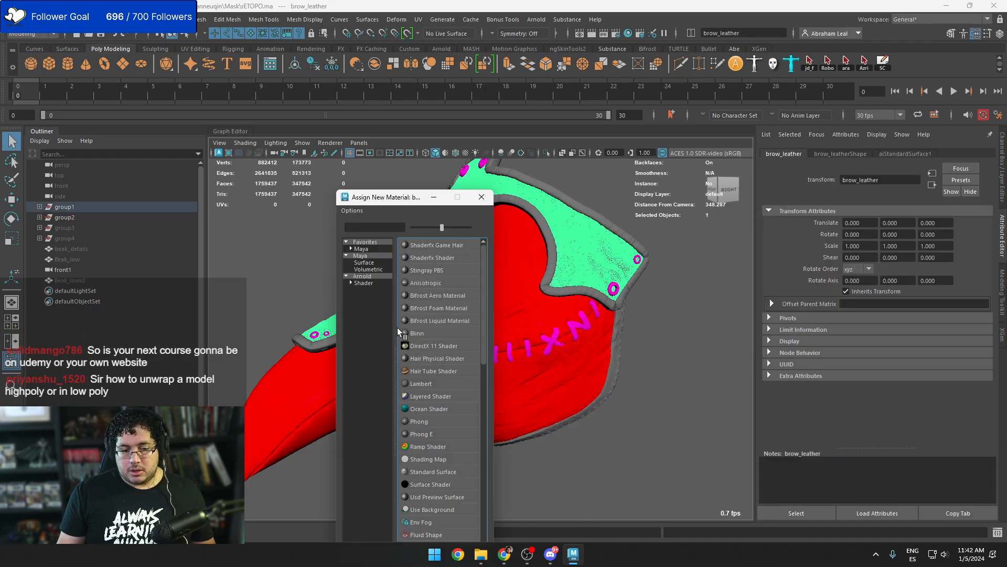
{"action": "left_click", "coordinate": [368, 277]}
{"action": "left_click", "coordinate": [449, 420]}
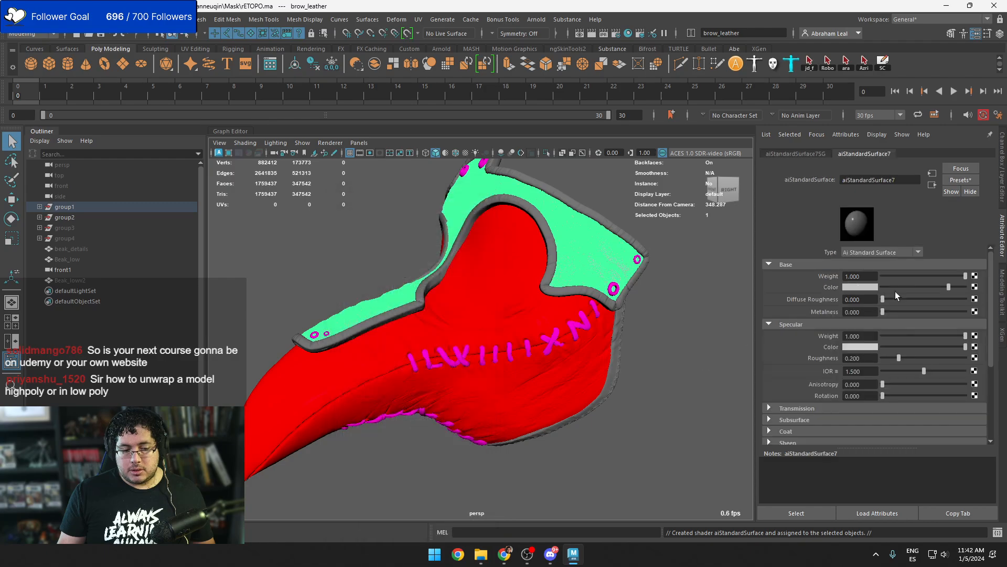
{"action": "left_click", "coordinate": [869, 288]}
{"action": "left_click", "coordinate": [863, 264]}
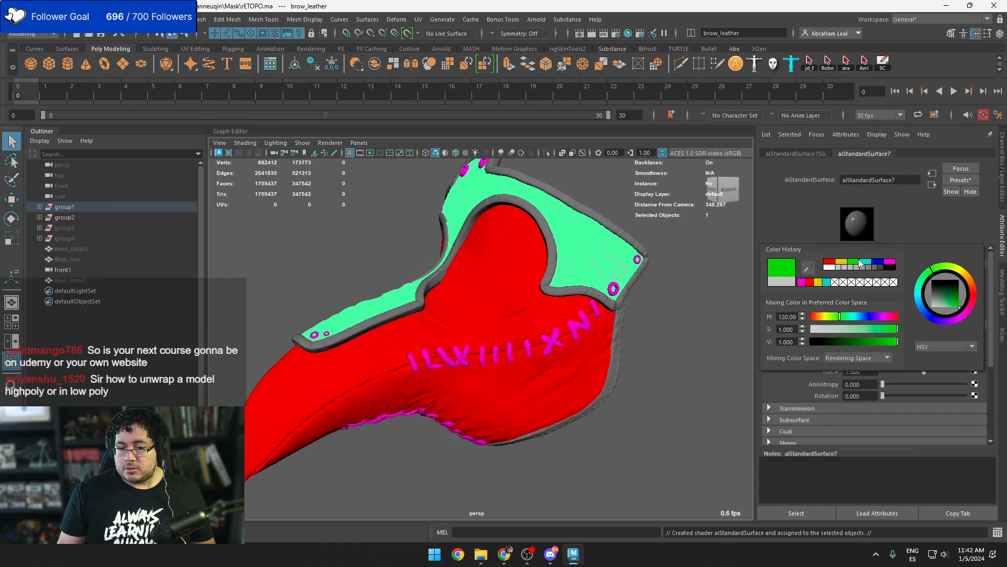
{"action": "left_click", "coordinate": [684, 321]}
Assign a new aiStandardSurface material with a cyan base color to the brow's edge trim and chin_leather
{"action": "left_click", "coordinate": [637, 247]}
{"action": "left_click", "coordinate": [621, 326], "text": "shift"}
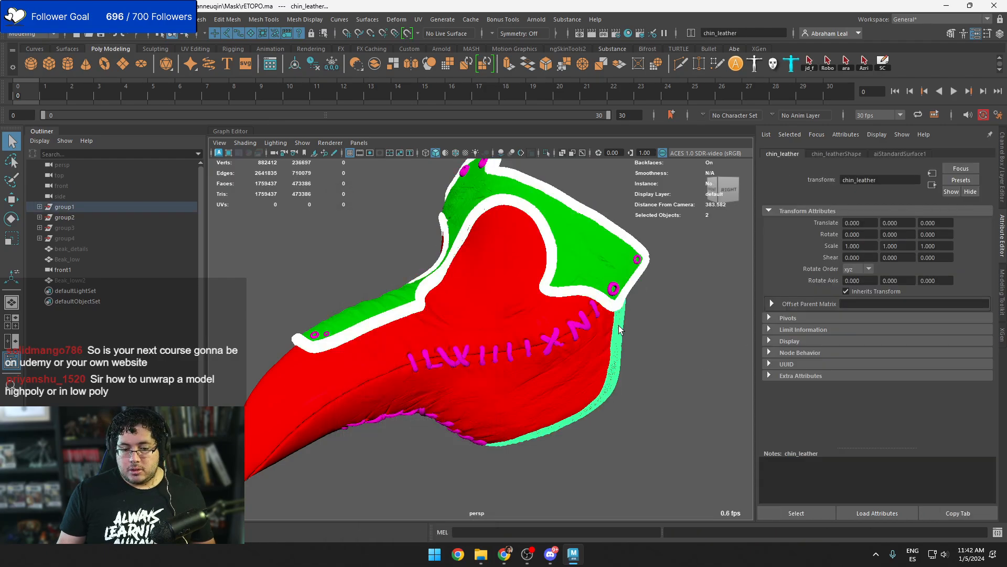
{"action": "right_click_drag", "start_coordinate": [619, 242], "coordinate": [634, 511]}
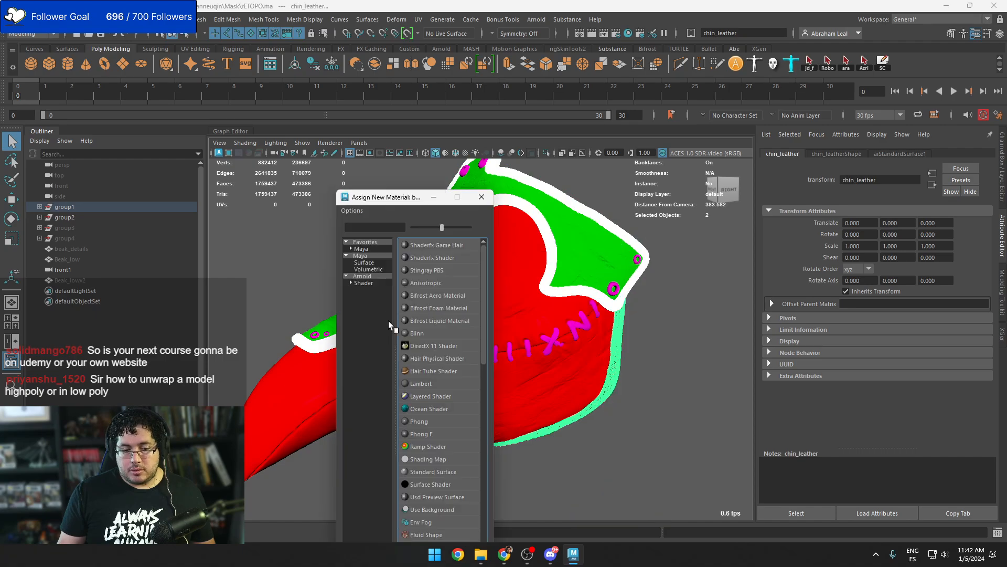
{"action": "left_click", "coordinate": [362, 276]}
{"action": "left_click", "coordinate": [435, 421]}
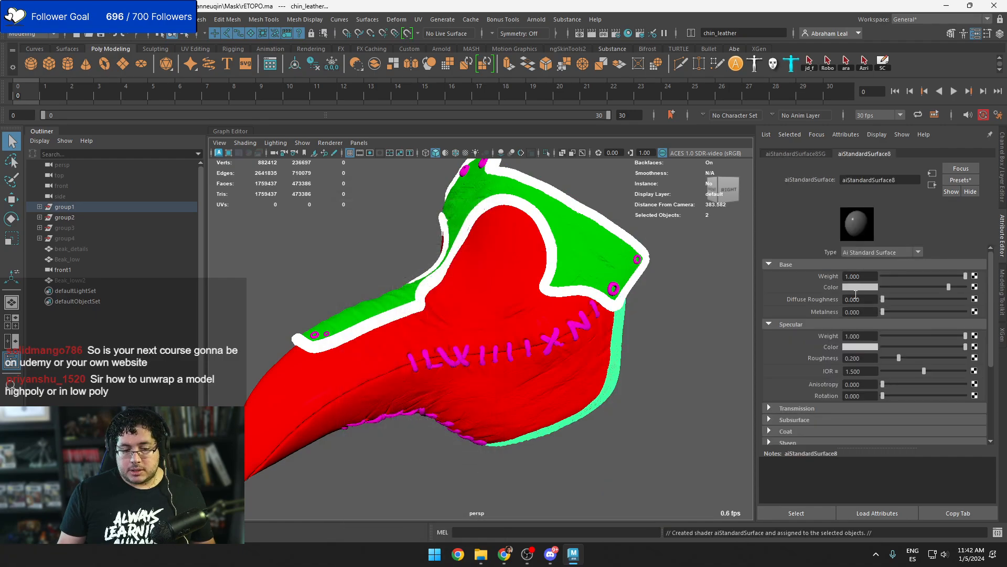
{"action": "left_click", "coordinate": [867, 288]}
{"action": "left_click", "coordinate": [868, 266]}
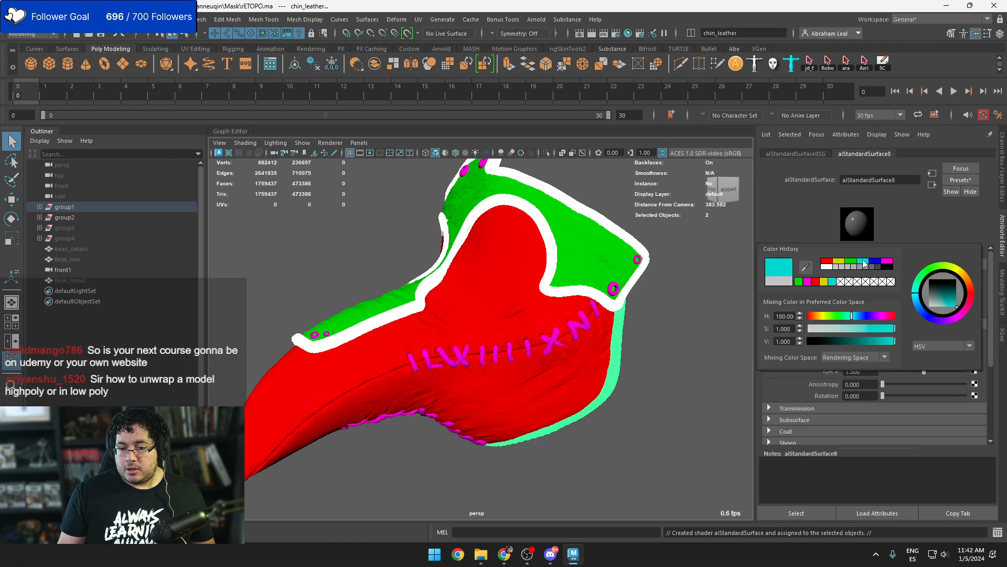
{"action": "left_click", "coordinate": [664, 370]}
{"action": "left_click_drag", "start_coordinate": [664, 370], "coordinate": [657, 376], "text": "alt"}
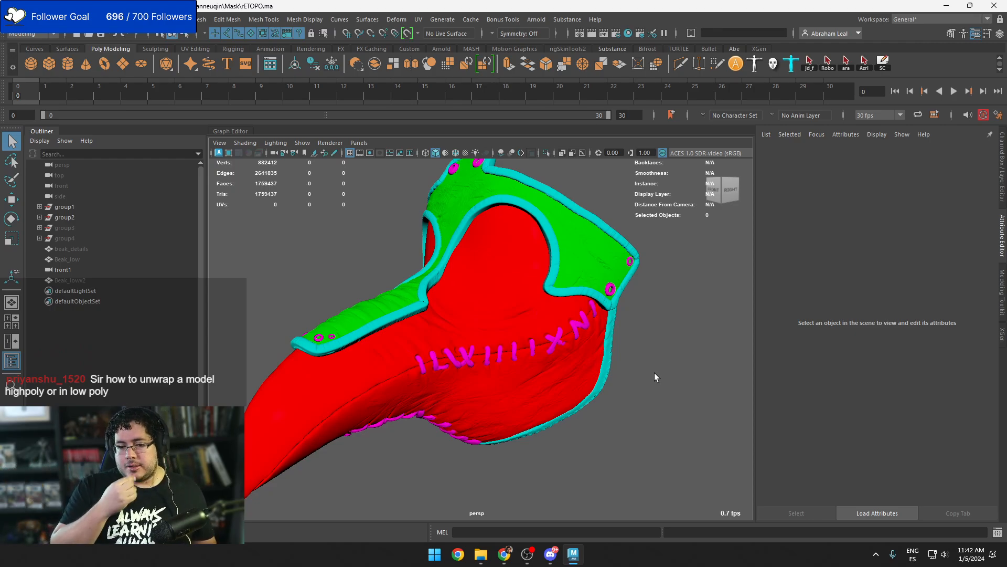
Make all the visible mask meshes live together as one snapping surface
{"action": "scroll", "coordinate": [505, 249], "scroll_direction": "down", "scroll_amount": 5}
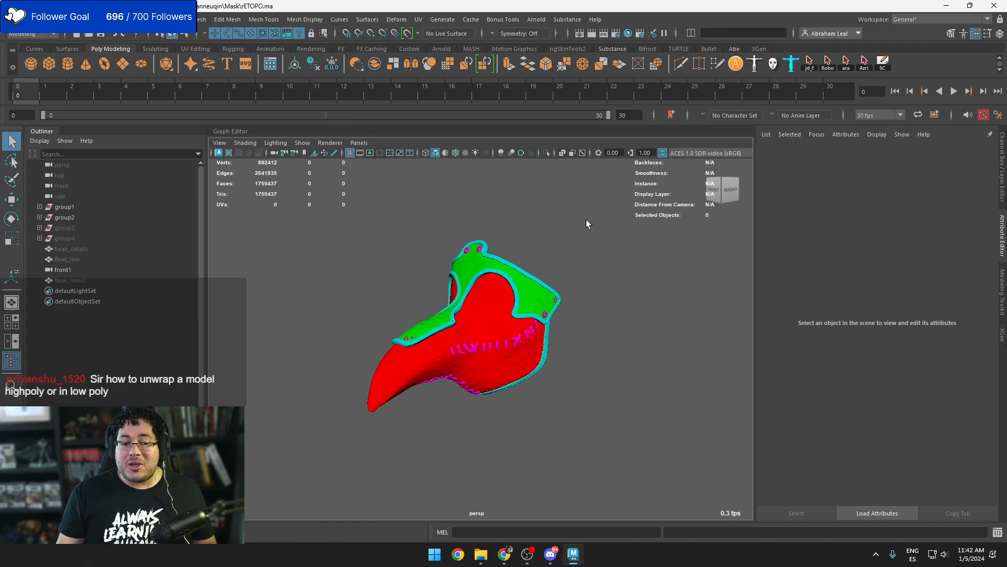
{"action": "left_click_drag", "start_coordinate": [604, 215], "coordinate": [304, 515]}
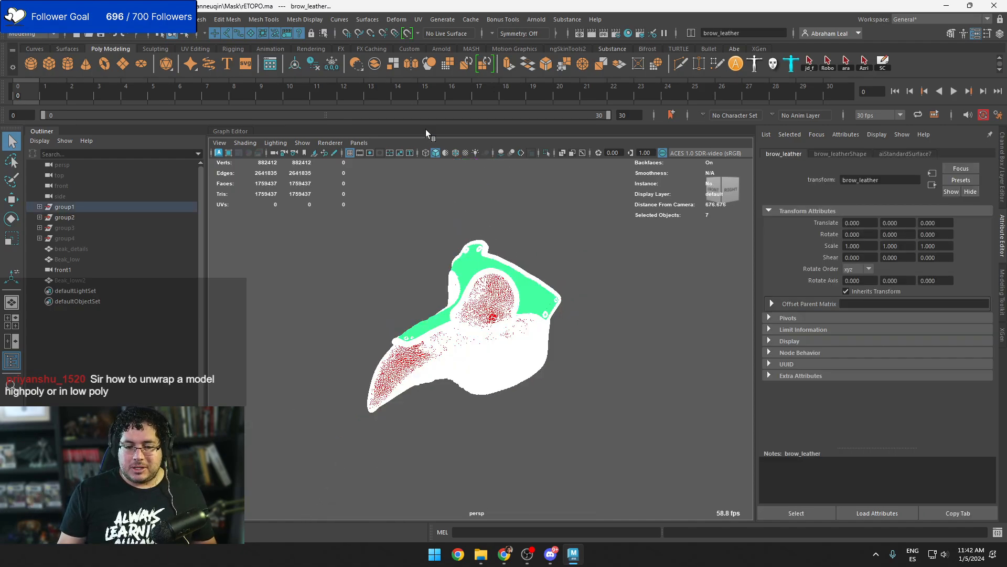
{"action": "left_click", "coordinate": [405, 35]}
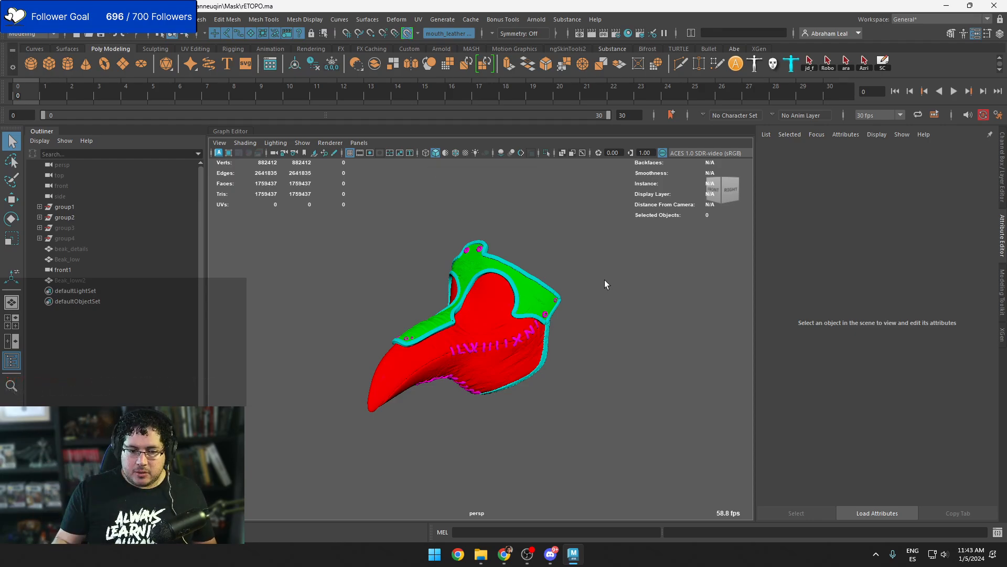
Examine the color-coded mask from several angles to check how its material regions divide the surface
{"action": "scroll", "coordinate": [604, 281], "scroll_direction": "up", "scroll_amount": 4}
{"action": "left_click_drag", "start_coordinate": [571, 275], "coordinate": [520, 256], "text": "alt"}
{"action": "scroll", "coordinate": [520, 256], "scroll_direction": "down", "scroll_amount": 1}
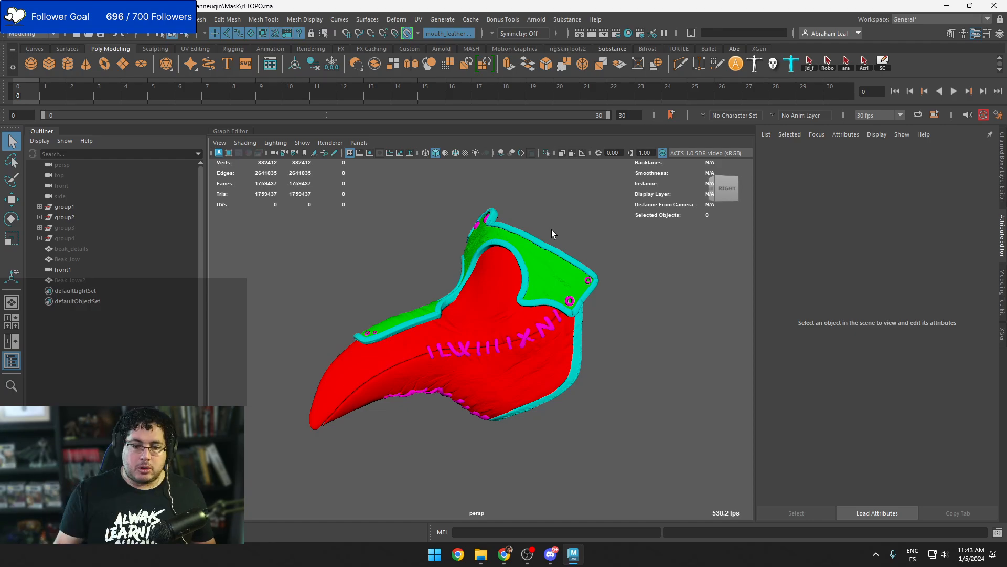
{"action": "scroll", "coordinate": [551, 229], "scroll_direction": "down", "scroll_amount": 3}
{"action": "left_click_drag", "start_coordinate": [560, 245], "coordinate": [580, 317], "text": "alt"}
{"action": "right_click_drag", "start_coordinate": [580, 317], "coordinate": [589, 319], "text": "alt"}
{"action": "left_click_drag", "start_coordinate": [589, 319], "coordinate": [618, 314], "text": "alt"}
{"action": "right_click_drag", "start_coordinate": [618, 313], "coordinate": [625, 324], "text": "alt"}
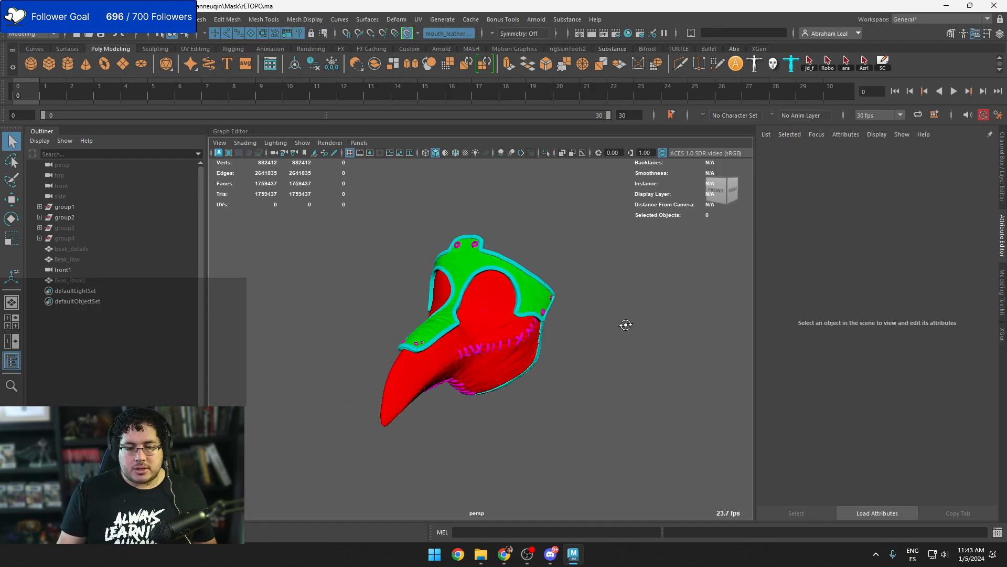
{"action": "left_click_drag", "start_coordinate": [625, 323], "coordinate": [580, 305], "text": "alt"}
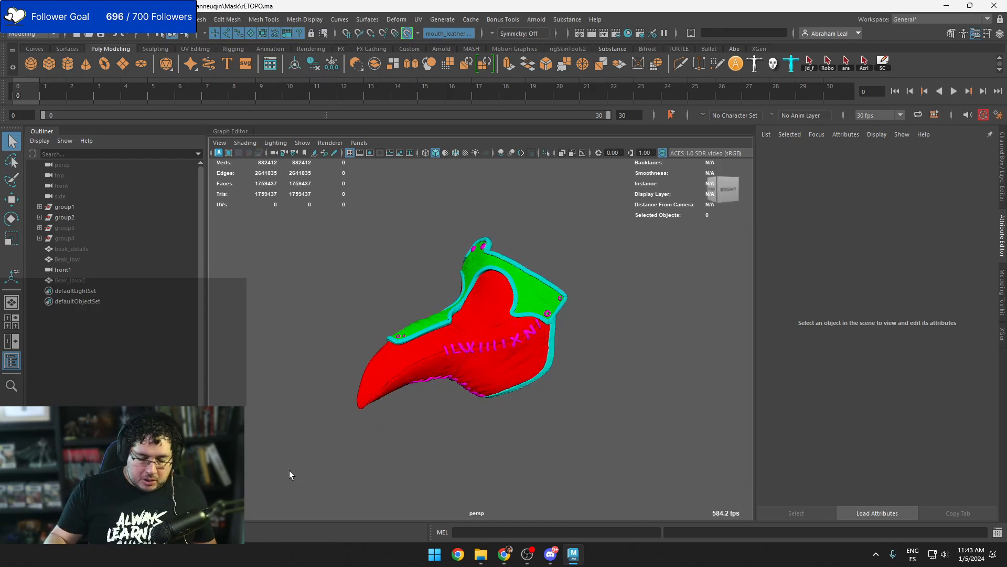
{"action": "scroll", "coordinate": [452, 382], "scroll_direction": "up", "scroll_amount": 5}
{"action": "scroll", "coordinate": [500, 363], "scroll_direction": "down", "scroll_amount": 3}
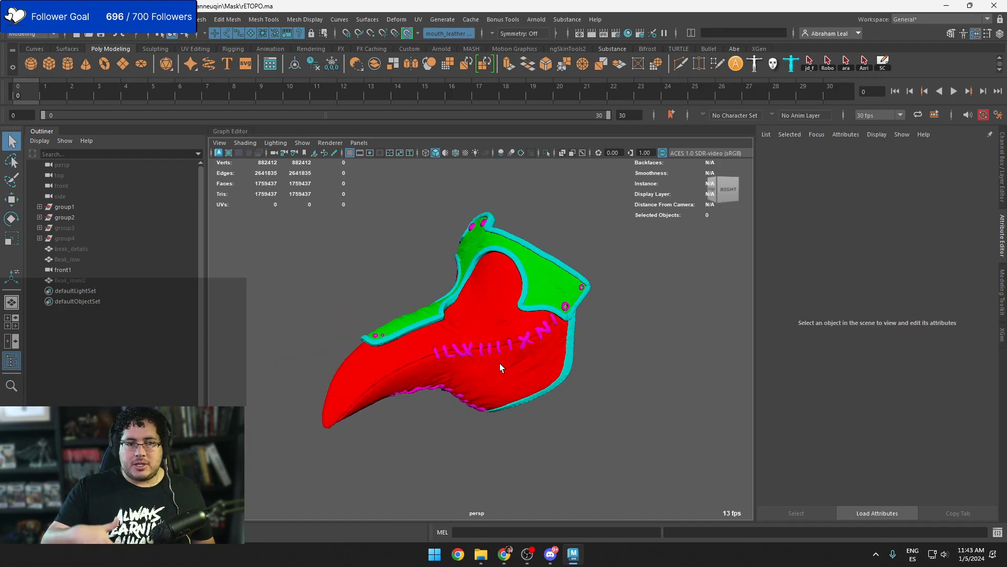
{"action": "middle_click_drag", "start_coordinate": [502, 363], "coordinate": [632, 362], "text": "alt"}
{"action": "right_click_drag", "start_coordinate": [632, 362], "coordinate": [603, 341], "text": "alt"}
{"action": "middle_click_drag", "start_coordinate": [603, 341], "coordinate": [614, 380], "text": "alt"}
{"action": "scroll", "coordinate": [556, 354], "scroll_direction": "down", "scroll_amount": 3}
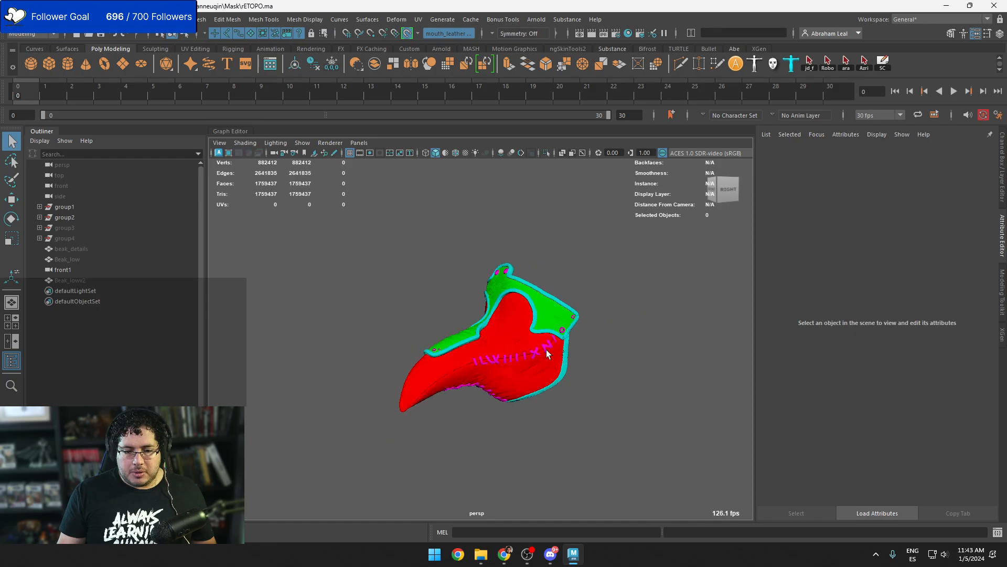
Turn off the live surface and combine all the visible mask meshes into a single object
{"action": "left_click", "coordinate": [394, 33]}
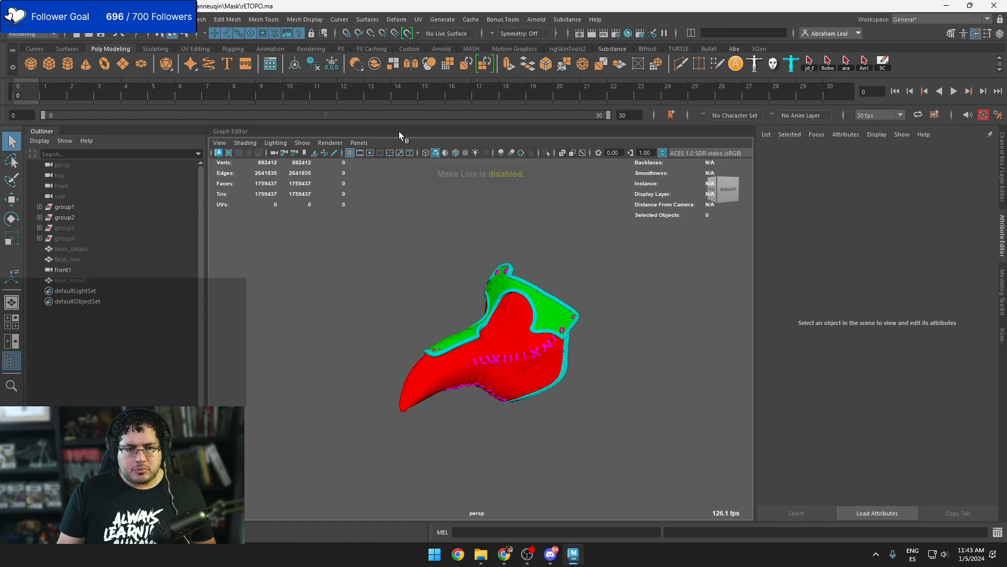
{"action": "left_click", "coordinate": [495, 280]}
{"action": "left_click", "coordinate": [583, 263]}
{"action": "left_click_drag", "start_coordinate": [583, 263], "coordinate": [321, 473]}
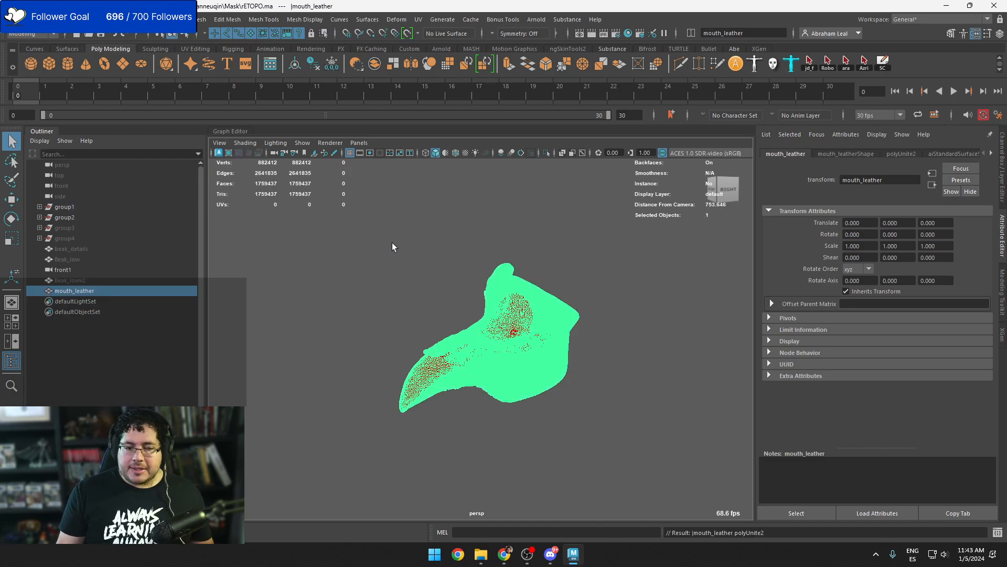
Examine the combined color-coded mask from the front and the side, around the eye opening and beak bridge
{"action": "left_click", "coordinate": [492, 242]}
{"action": "scroll", "coordinate": [563, 333], "scroll_direction": "up", "scroll_amount": 6}
{"action": "left_click", "coordinate": [562, 330]}
{"action": "left_click_drag", "start_coordinate": [563, 331], "coordinate": [666, 325], "text": "alt"}
{"action": "left_click", "coordinate": [667, 327]}
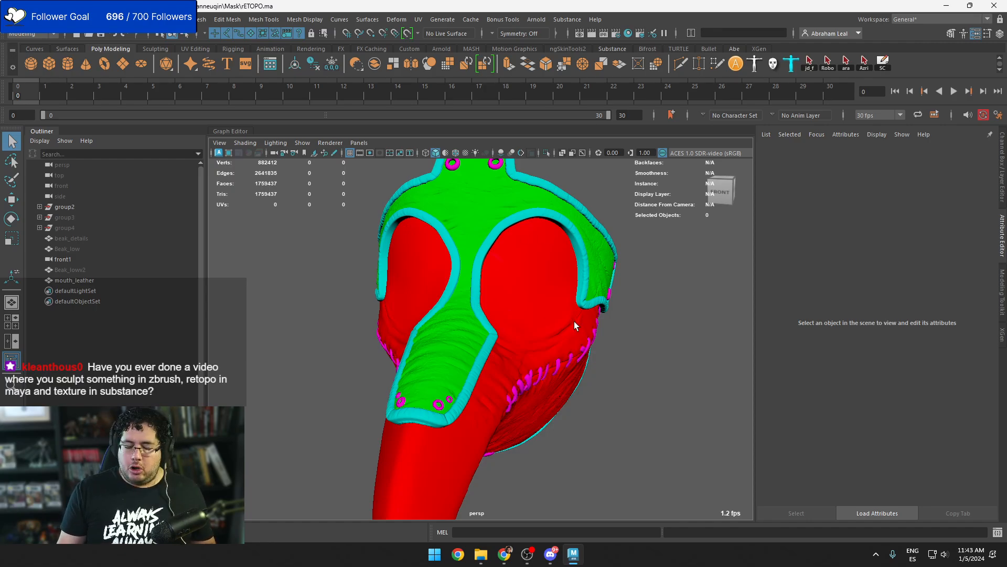
{"action": "left_click_drag", "start_coordinate": [573, 321], "coordinate": [489, 320], "text": "alt"}
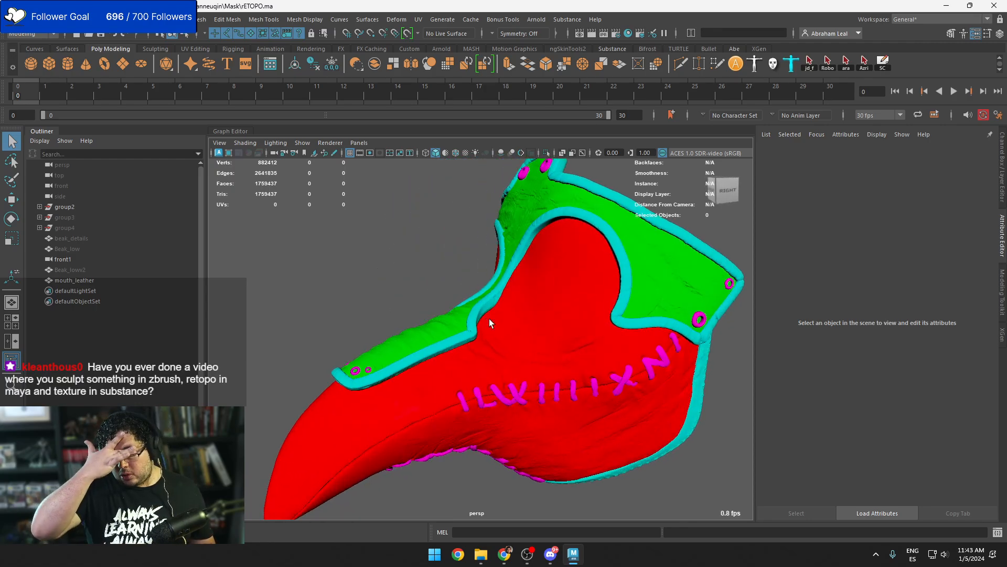
{"action": "right_click_drag", "start_coordinate": [442, 352], "coordinate": [476, 309], "text": "alt"}
{"action": "left_click", "coordinate": [475, 308]}
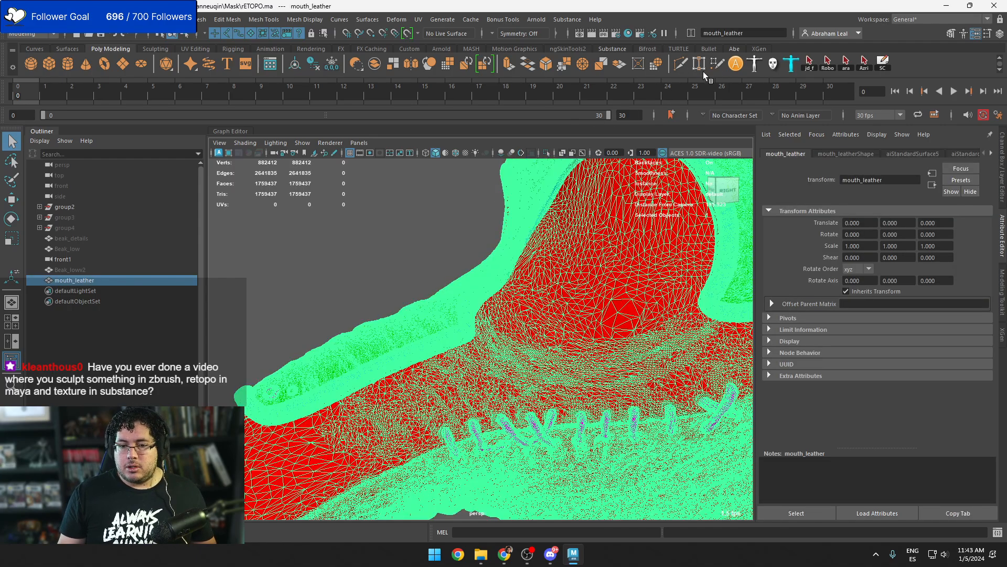
{"action": "left_click", "coordinate": [716, 64]}
{"action": "left_click_drag", "start_coordinate": [498, 259], "coordinate": [523, 236], "text": "alt"}
{"action": "key", "text": "q"}
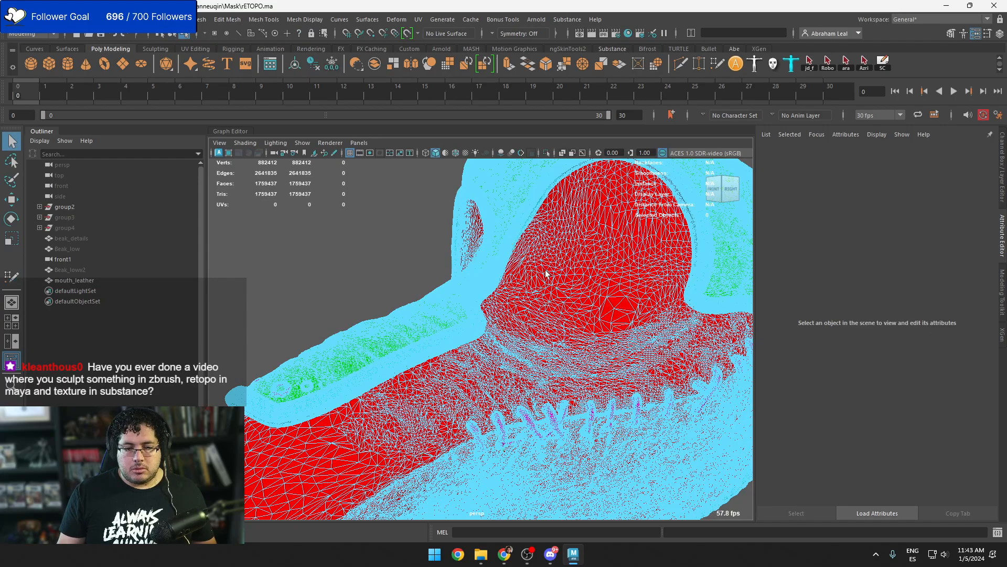
{"action": "right_click_drag", "start_coordinate": [546, 270], "coordinate": [611, 213]}
{"action": "right_click_drag", "start_coordinate": [504, 252], "coordinate": [388, 278], "text": "alt"}
{"action": "right_click_drag", "start_coordinate": [479, 274], "coordinate": [566, 200]}
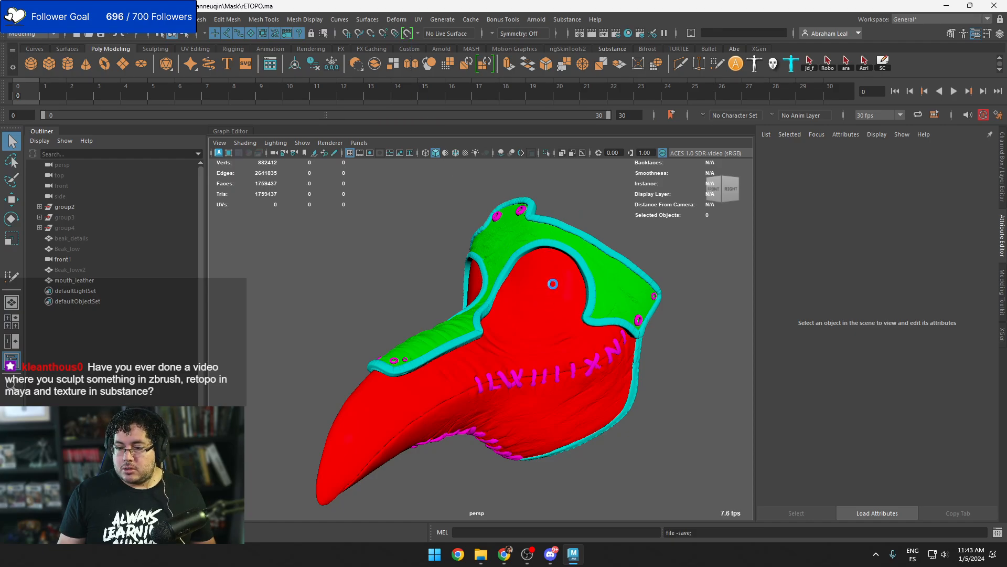
Make the combined mouth_leather mesh the live snapping surface
{"action": "left_click", "coordinate": [538, 334]}
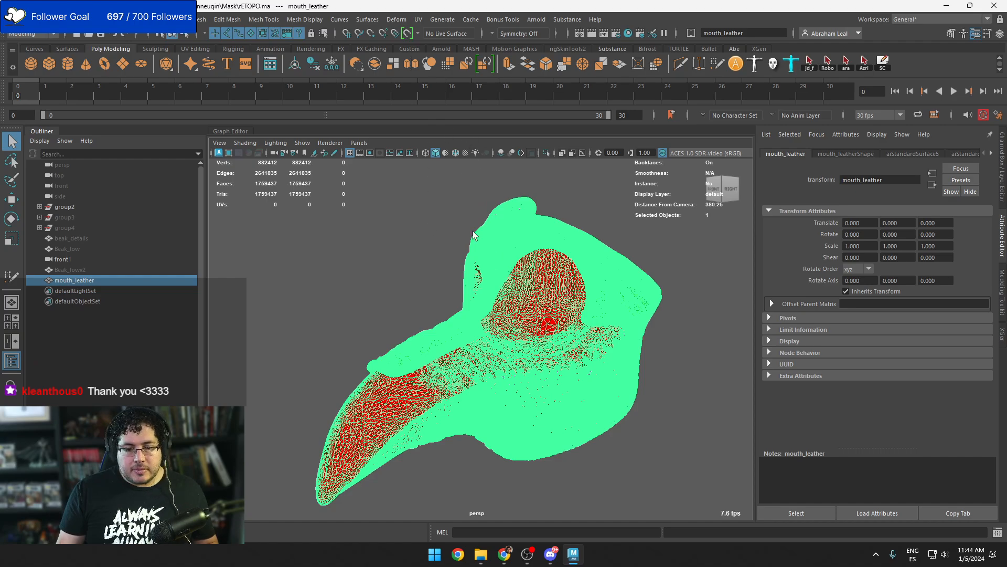
{"action": "left_click_drag", "start_coordinate": [473, 234], "coordinate": [443, 227], "text": "alt"}
{"action": "left_click", "coordinate": [416, 33]}
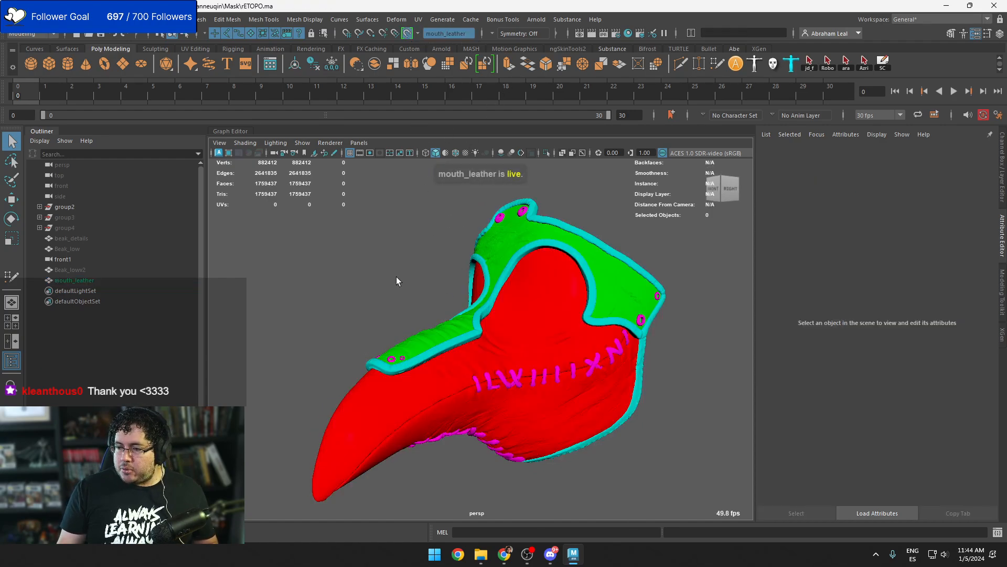
Activate Quad Draw on the live mask and check its tool settings
{"action": "left_click_drag", "start_coordinate": [383, 285], "coordinate": [399, 302], "text": "alt"}
{"action": "middle_click_drag", "start_coordinate": [398, 302], "coordinate": [417, 254], "text": "alt"}
{"action": "right_click_drag", "start_coordinate": [417, 255], "coordinate": [468, 317], "text": "alt"}
{"action": "mouse_move", "coordinate": [468, 317]}
{"action": "left_mouse_down", "text": "alt"}
{"action": "mouse_move", "coordinate": [478, 348]}
{"action": "mouse_move", "coordinate": [468, 326]}
{"action": "mouse_move", "coordinate": [455, 325]}
{"action": "left_mouse_up", "text": "alt"}
{"action": "left_click", "coordinate": [713, 65]}
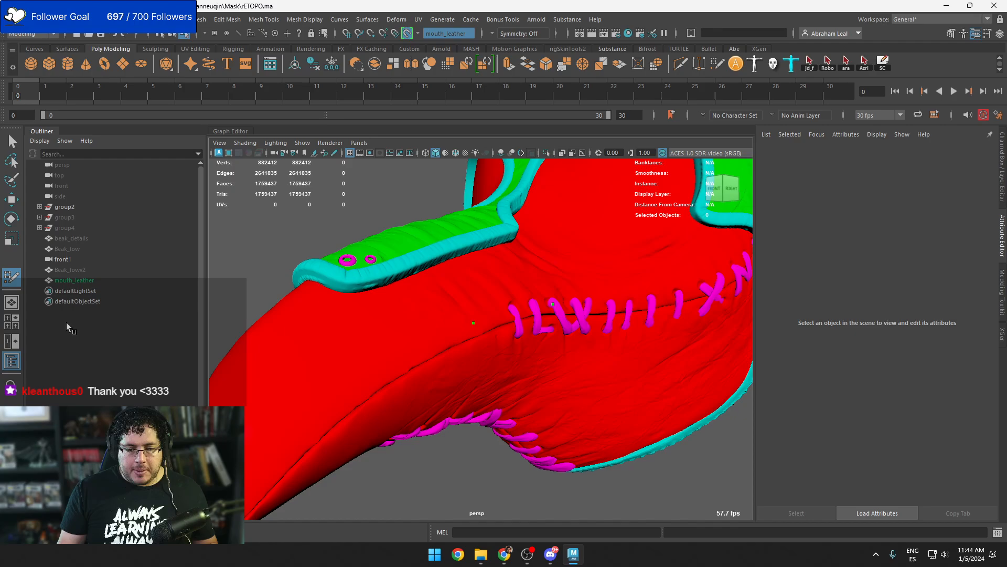
{"action": "double_click", "coordinate": [12, 276]}
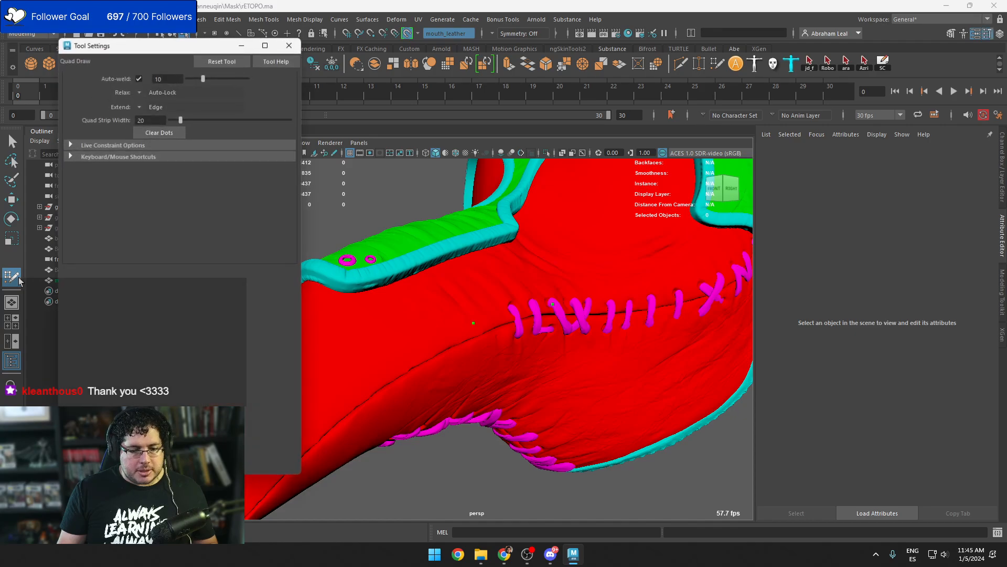
{"action": "left_click", "coordinate": [288, 46]}
Draw the first retopology quad on the front face of the cyan trim, at the middle of the beak strip's lower end
{"action": "left_click_drag", "start_coordinate": [365, 213], "coordinate": [379, 223], "text": "alt"}
{"action": "middle_click_drag", "start_coordinate": [380, 223], "coordinate": [428, 209], "text": "alt"}
{"action": "right_click_drag", "start_coordinate": [428, 209], "coordinate": [418, 227], "text": "alt"}
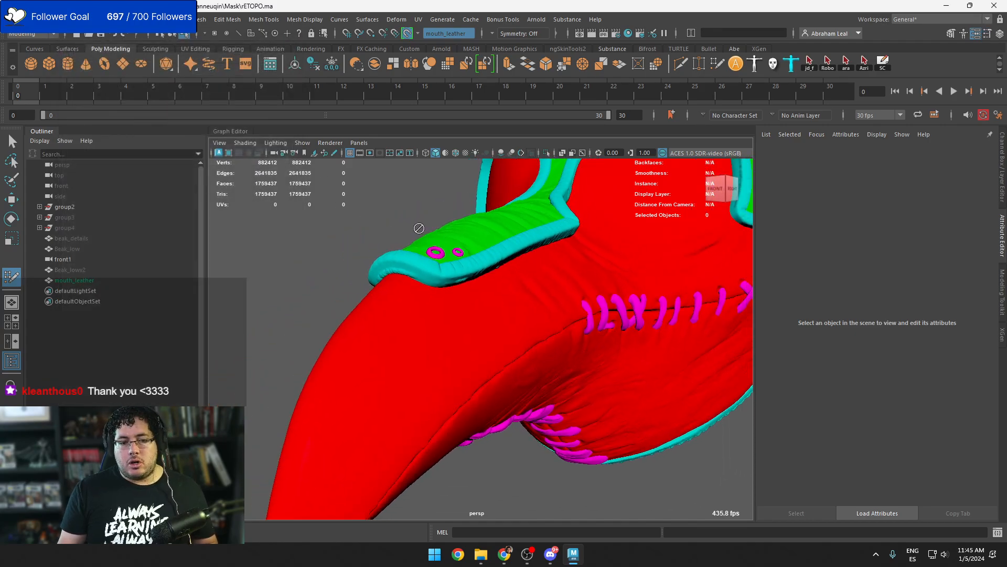
{"action": "left_click_drag", "start_coordinate": [418, 227], "coordinate": [430, 253], "text": "alt"}
{"action": "right_click_drag", "start_coordinate": [430, 253], "coordinate": [449, 276], "text": "alt"}
{"action": "left_click_drag", "start_coordinate": [449, 276], "coordinate": [517, 313], "text": "alt"}
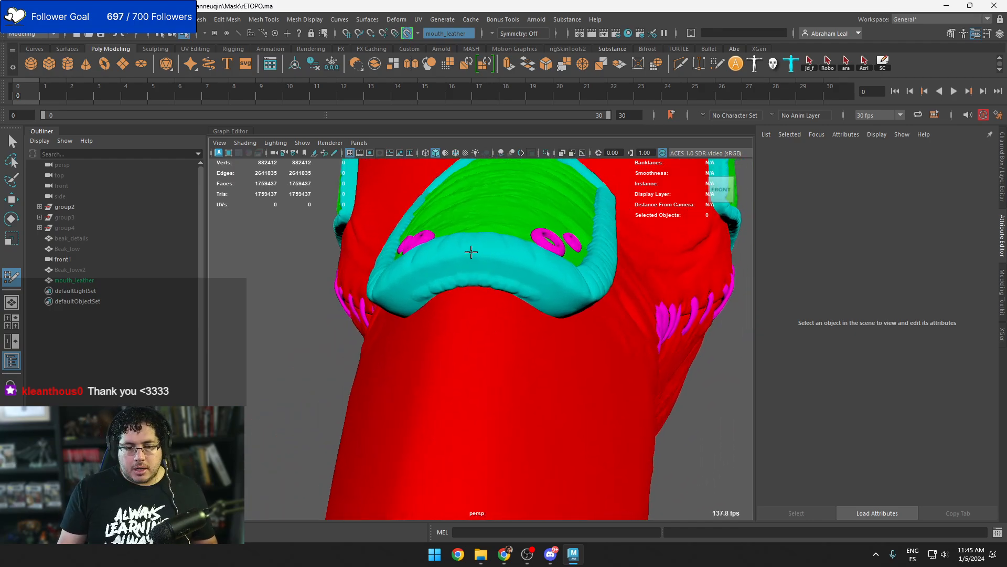
{"action": "left_click", "coordinate": [471, 253]}
{"action": "left_click", "coordinate": [470, 285]}
{"action": "left_click", "coordinate": [512, 297]}
{"action": "left_click", "coordinate": [516, 264], "text": "shift"}
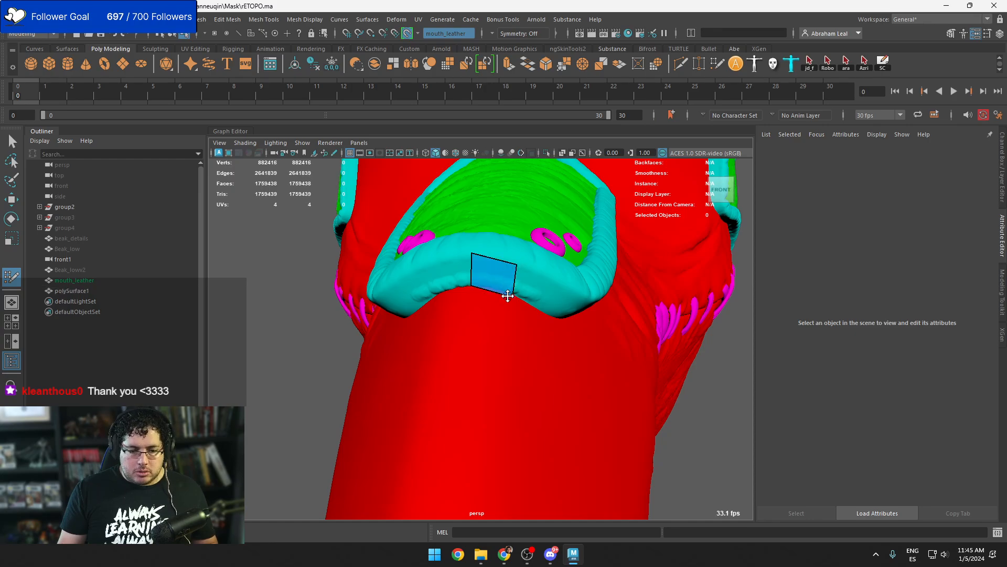
Extend the quad over the top of the cyan trim and down its inner edge to the green leather
{"action": "mouse_move", "coordinate": [508, 292]}
{"action": "left_mouse_down", "text": "alt"}
{"action": "mouse_move", "coordinate": [463, 298]}
{"action": "mouse_move", "coordinate": [479, 372]}
{"action": "left_mouse_up", "text": "alt"}
{"action": "left_click", "coordinate": [438, 310], "text": "shift"}
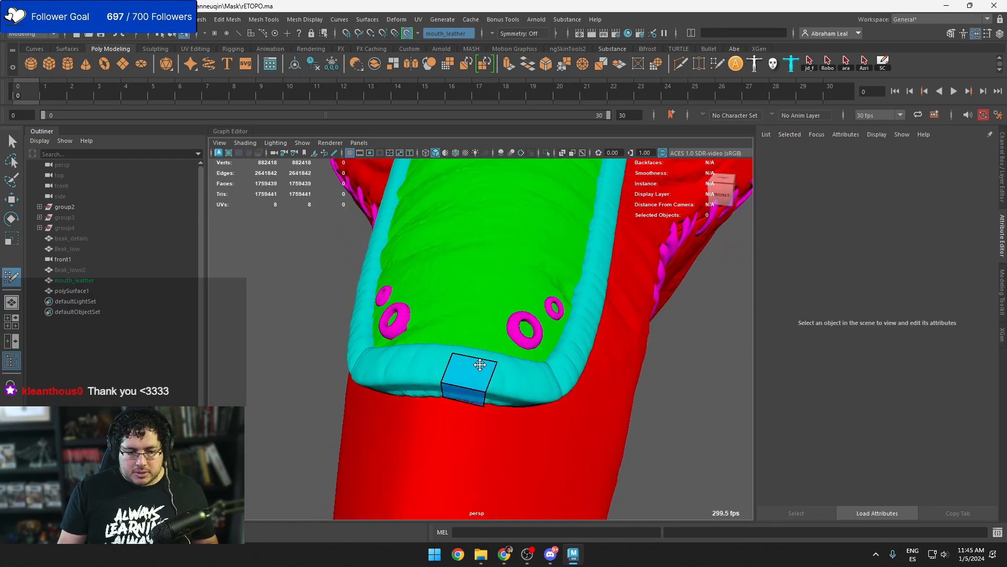
{"action": "left_click_drag", "start_coordinate": [464, 364], "coordinate": [412, 456], "text": "alt"}
{"action": "left_click", "coordinate": [345, 364], "text": "shift"}
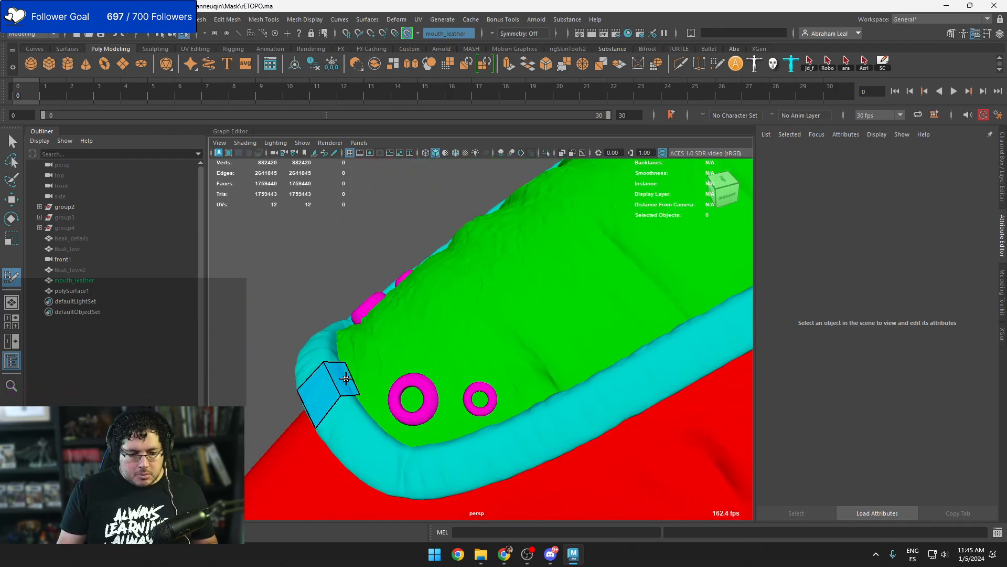
Add three quads along the centerline of the green beak leather, running up past the rivet rings
{"action": "mouse_move", "coordinate": [345, 363]}
{"action": "left_mouse_down", "text": "alt"}
{"action": "mouse_move", "coordinate": [529, 385]}
{"action": "mouse_move", "coordinate": [503, 319]}
{"action": "left_mouse_up", "text": "alt"}
{"action": "left_click", "coordinate": [527, 350]}
{"action": "left_click", "coordinate": [555, 350]}
{"action": "left_click", "coordinate": [539, 383], "text": "shift"}
{"action": "left_click", "coordinate": [507, 369], "text": "shift"}
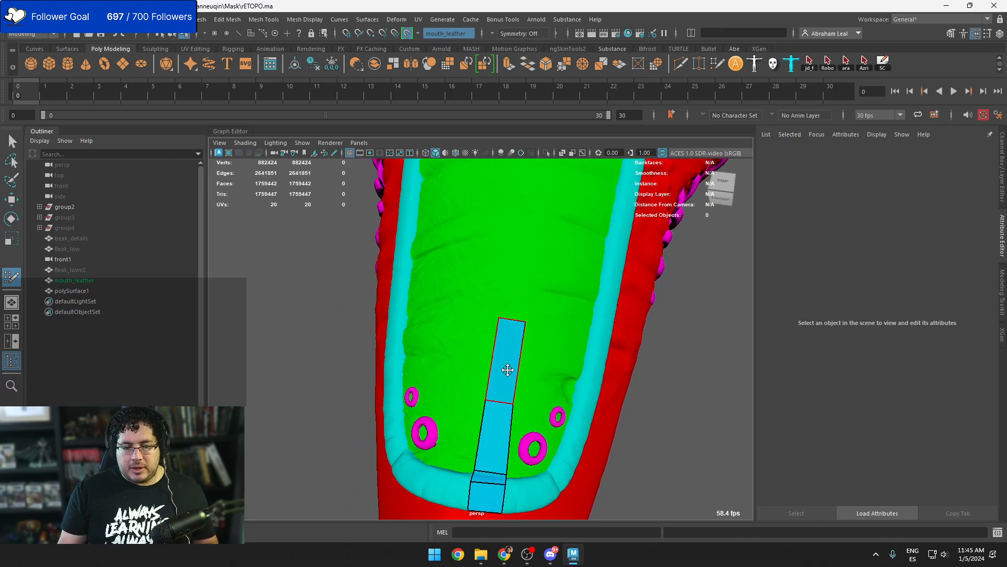
{"action": "left_click", "coordinate": [510, 226]}
{"action": "left_click", "coordinate": [539, 231]}
{"action": "left_click", "coordinate": [522, 268], "text": "shift"}
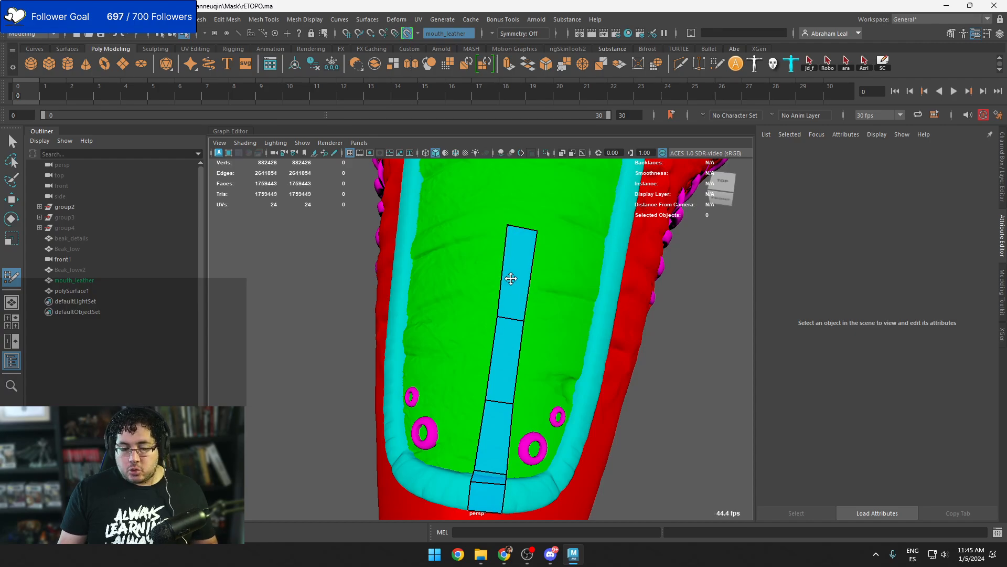
Add two more centerline quads up the green leather to where the trim starts narrowing between the eye openings
{"action": "left_click_drag", "start_coordinate": [517, 263], "coordinate": [484, 298], "text": "alt"}
{"action": "left_click", "coordinate": [485, 297]}
{"action": "left_click", "coordinate": [515, 301]}
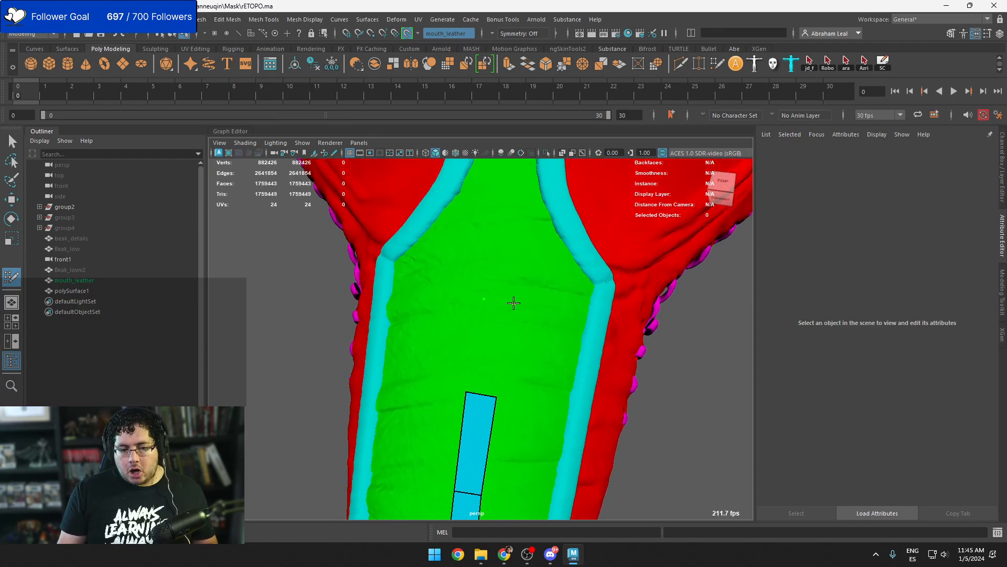
{"action": "left_click", "coordinate": [495, 335], "text": "shift"}
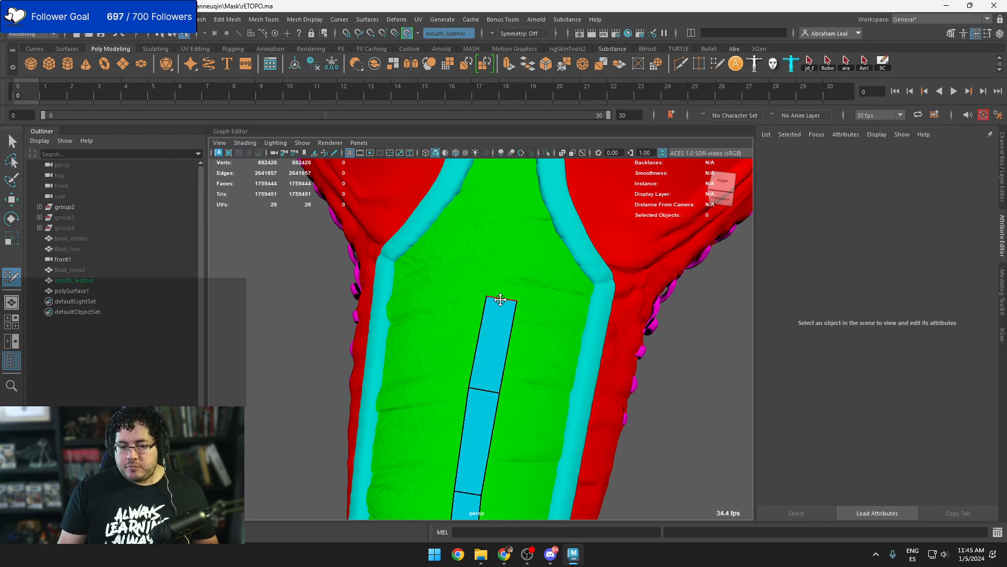
{"action": "left_click_drag", "start_coordinate": [495, 292], "coordinate": [512, 268], "text": "alt"}
{"action": "left_click", "coordinate": [518, 307], "text": "shift"}
Add two quads into the narrow bridge between the eye openings and adjust their corner vertices to fit its shape
{"action": "middle_click_drag", "start_coordinate": [512, 267], "coordinate": [502, 356], "text": "alt"}
{"action": "left_click", "coordinate": [524, 288]}
{"action": "left_click", "coordinate": [514, 314], "text": "shift"}
{"action": "left_click_drag", "start_coordinate": [493, 339], "coordinate": [491, 328]}
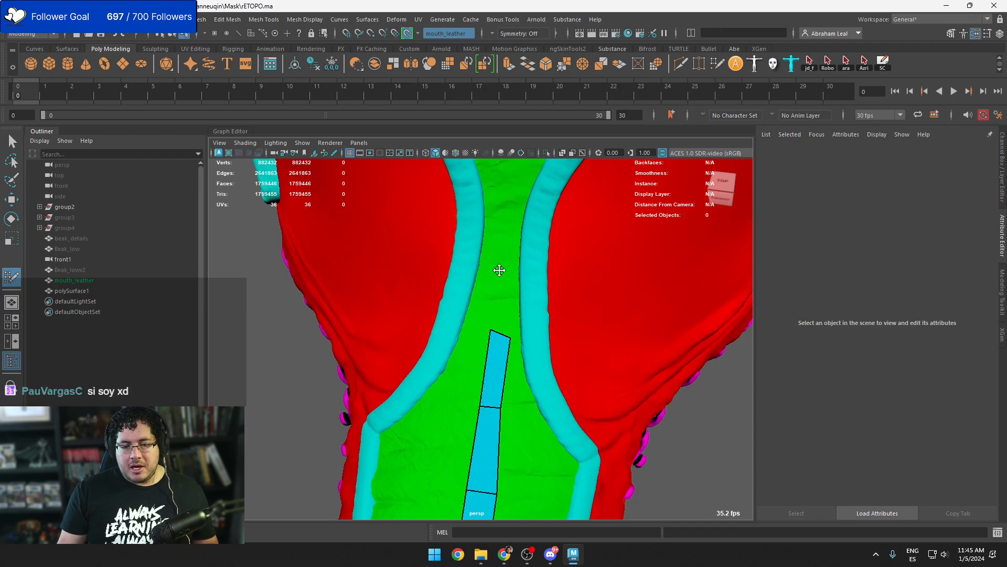
{"action": "left_click", "coordinate": [507, 297], "text": "shift"}
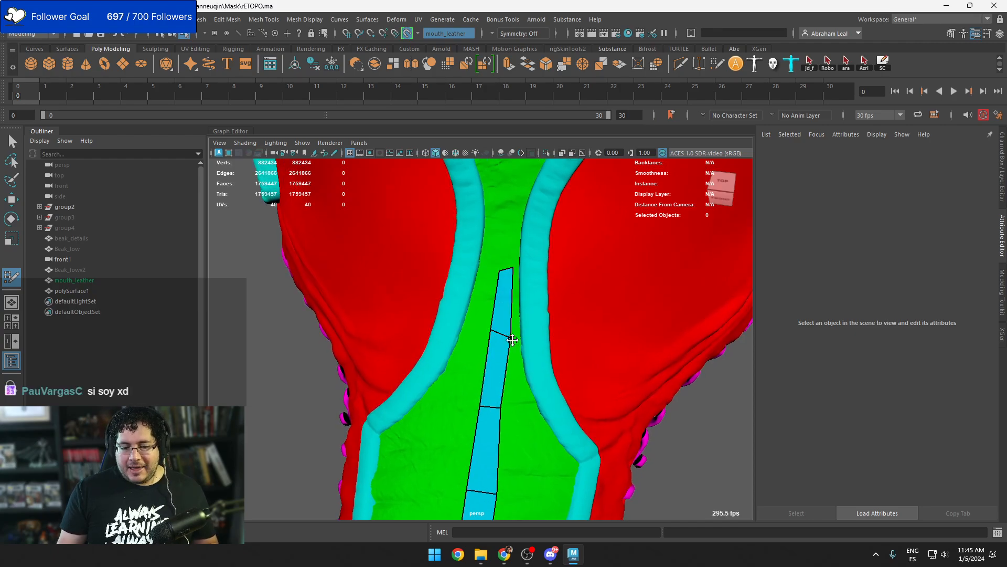
{"action": "left_click_drag", "start_coordinate": [511, 339], "coordinate": [522, 320]}
Continue the strip with three quads through the bridge onto the lower brow, widening it along the eye trim
{"action": "middle_click_drag", "start_coordinate": [507, 203], "coordinate": [506, 260], "text": "alt"}
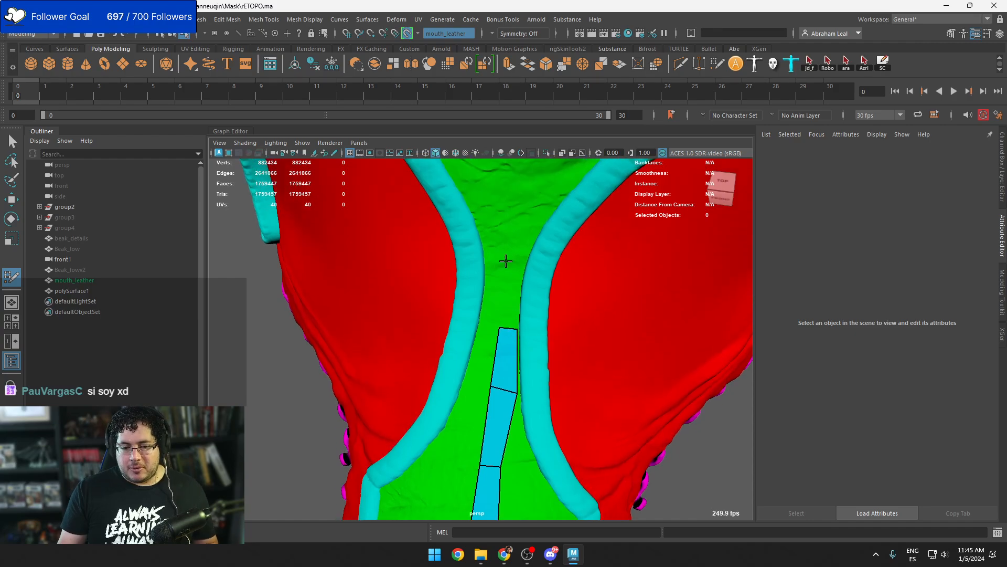
{"action": "left_click", "coordinate": [517, 278], "text": "shift"}
{"action": "mouse_move", "coordinate": [518, 278]}
{"action": "left_mouse_down", "text": "alt"}
{"action": "mouse_move", "coordinate": [510, 269]}
{"action": "mouse_move", "coordinate": [527, 270]}
{"action": "left_mouse_up", "text": "alt"}
{"action": "left_click", "coordinate": [531, 294], "text": "shift"}
{"action": "left_click", "coordinate": [538, 296], "text": "shift"}
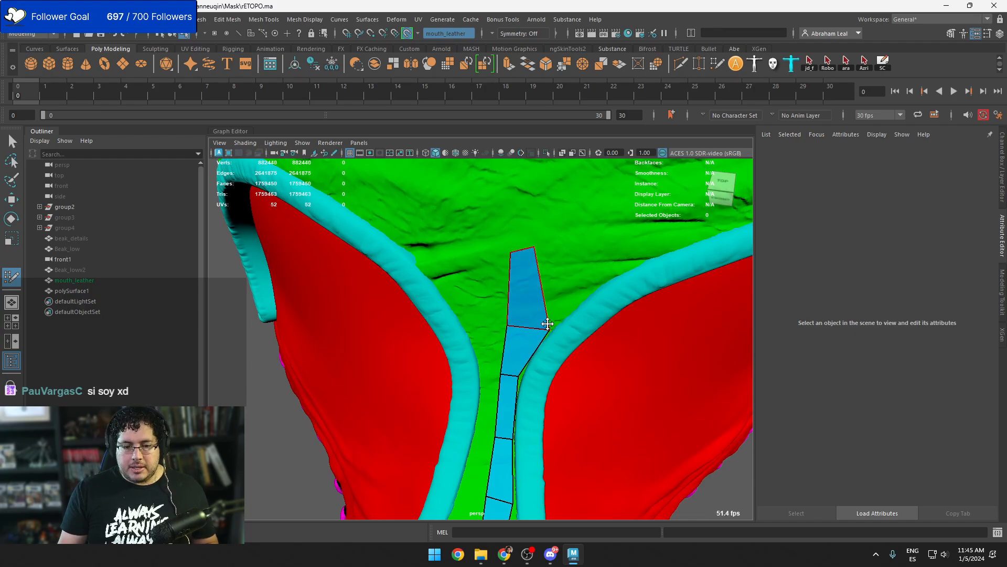
Add three quads up the center of the green brow leather to between the two large rivet rings
{"action": "left_click_drag", "start_coordinate": [542, 330], "coordinate": [522, 337], "text": "alt"}
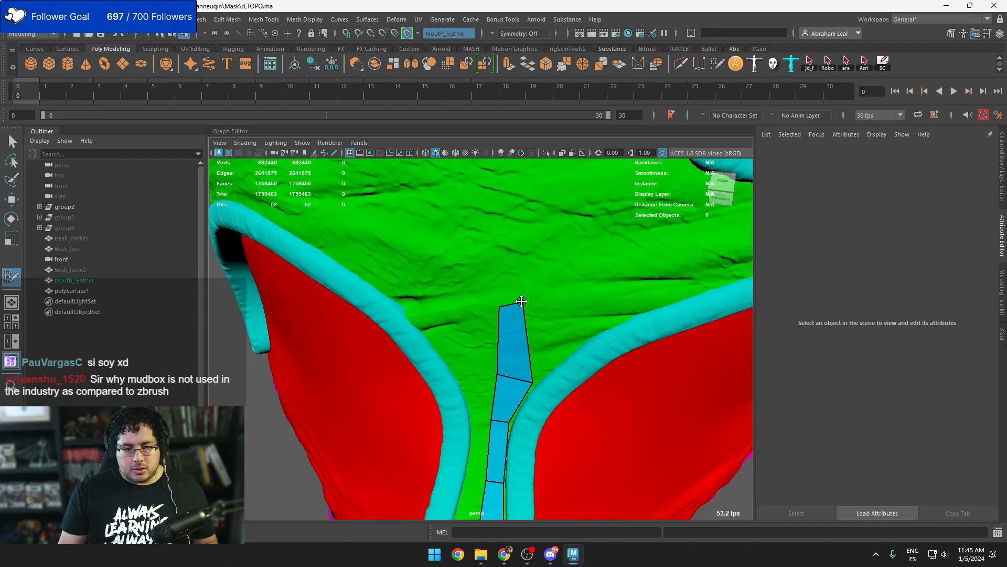
{"action": "left_click", "coordinate": [518, 263], "text": "shift"}
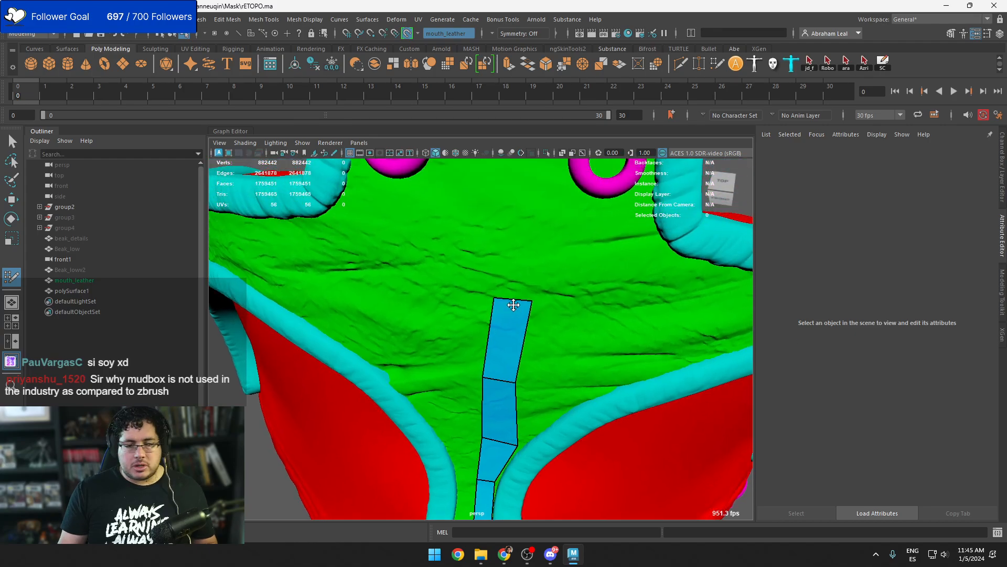
{"action": "mouse_move", "coordinate": [518, 265]}
{"action": "left_mouse_down", "text": "alt"}
{"action": "mouse_move", "coordinate": [515, 299]}
{"action": "mouse_move", "coordinate": [514, 269]}
{"action": "left_mouse_up", "text": "alt"}
{"action": "left_click", "coordinate": [517, 308], "text": "shift"}
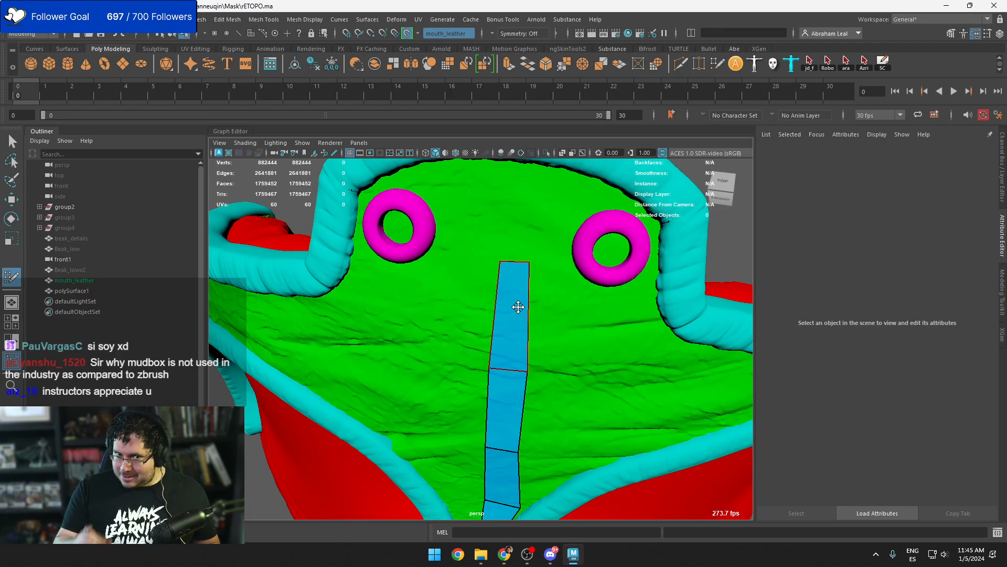
{"action": "mouse_move", "coordinate": [518, 292]}
{"action": "left_mouse_down", "text": "alt"}
{"action": "mouse_move", "coordinate": [485, 337]}
{"action": "mouse_move", "coordinate": [494, 264]}
{"action": "mouse_move", "coordinate": [478, 299]}
{"action": "mouse_move", "coordinate": [517, 292]}
{"action": "left_mouse_up", "text": "alt"}
{"action": "left_click", "coordinate": [452, 285]}
{"action": "left_click", "coordinate": [483, 286]}
{"action": "left_click", "coordinate": [469, 311], "text": "shift"}
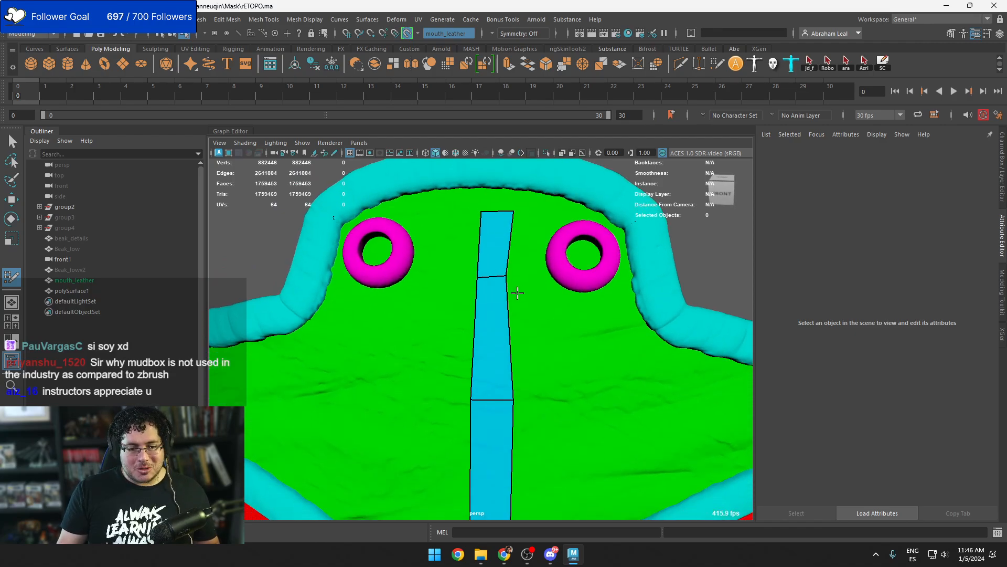
Finish the centerline strip with four quads running from the green forehead leather over the cyan top trim
{"action": "middle_click_drag", "start_coordinate": [517, 292], "coordinate": [510, 381], "text": "alt"}
{"action": "scroll", "coordinate": [510, 382], "scroll_direction": "up", "scroll_amount": 2}
{"action": "left_click", "coordinate": [510, 318]}
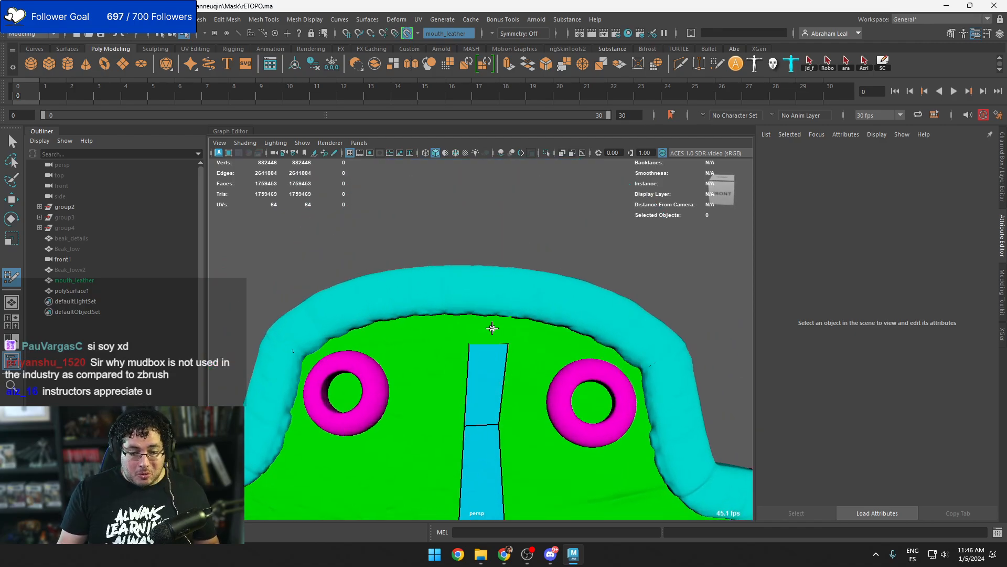
{"action": "left_click", "coordinate": [498, 326], "text": "shift"}
{"action": "left_click_drag", "start_coordinate": [498, 326], "coordinate": [391, 364], "text": "alt"}
{"action": "left_click", "coordinate": [492, 220]}
{"action": "left_click", "coordinate": [471, 228], "text": "shift"}
{"action": "left_click", "coordinate": [484, 366], "text": "shift"}
{"action": "left_click", "coordinate": [382, 307]}
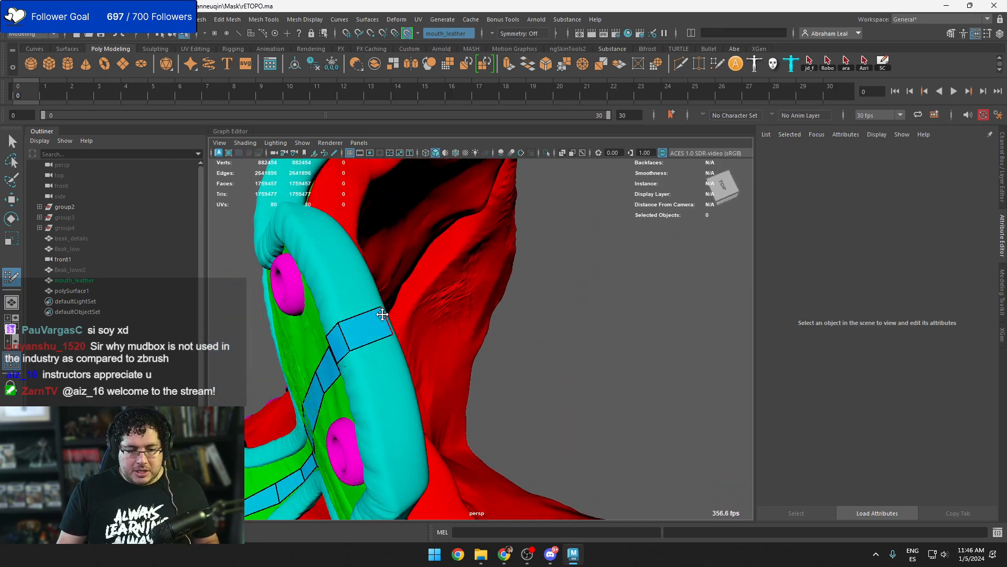
{"action": "left_click", "coordinate": [375, 326], "text": "shift"}
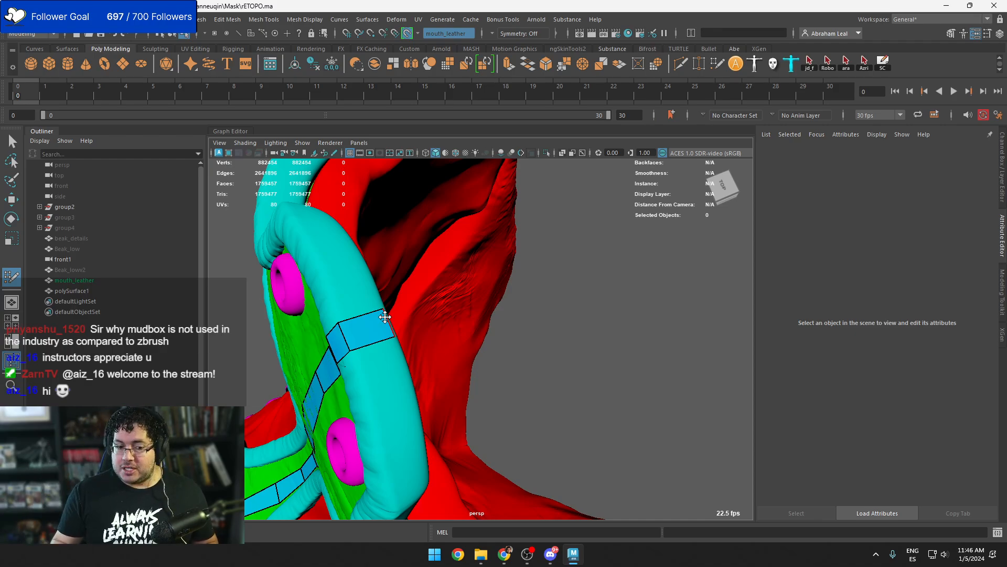
Examine the whole centerline quad strip from the top trim down to the beak, and leave Quad Draw
{"action": "left_click_drag", "start_coordinate": [385, 317], "coordinate": [431, 328], "text": "alt"}
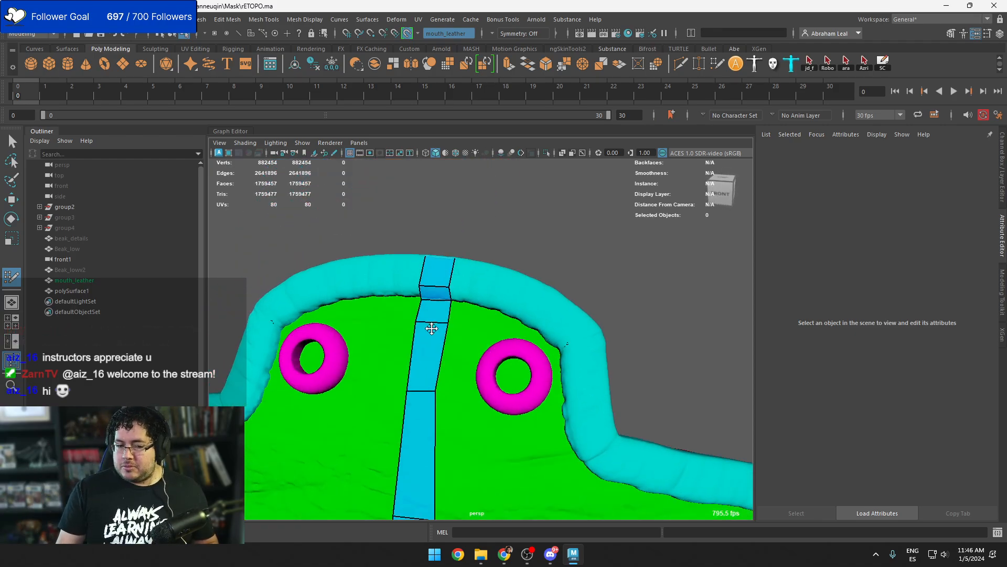
{"action": "middle_click_drag", "start_coordinate": [431, 329], "coordinate": [449, 236], "text": "alt"}
{"action": "right_click_drag", "start_coordinate": [533, 408], "coordinate": [487, 377], "text": "alt"}
{"action": "middle_click_drag", "start_coordinate": [487, 377], "coordinate": [501, 316], "text": "alt"}
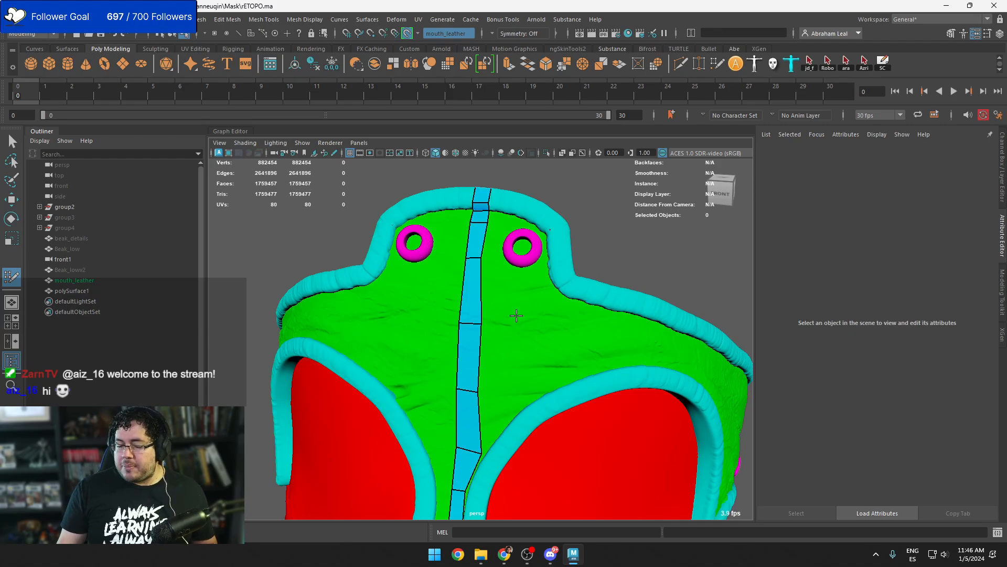
{"action": "scroll", "coordinate": [519, 330], "scroll_direction": "down", "scroll_amount": 1}
{"action": "scroll", "coordinate": [519, 330], "scroll_direction": "up", "scroll_amount": 1}
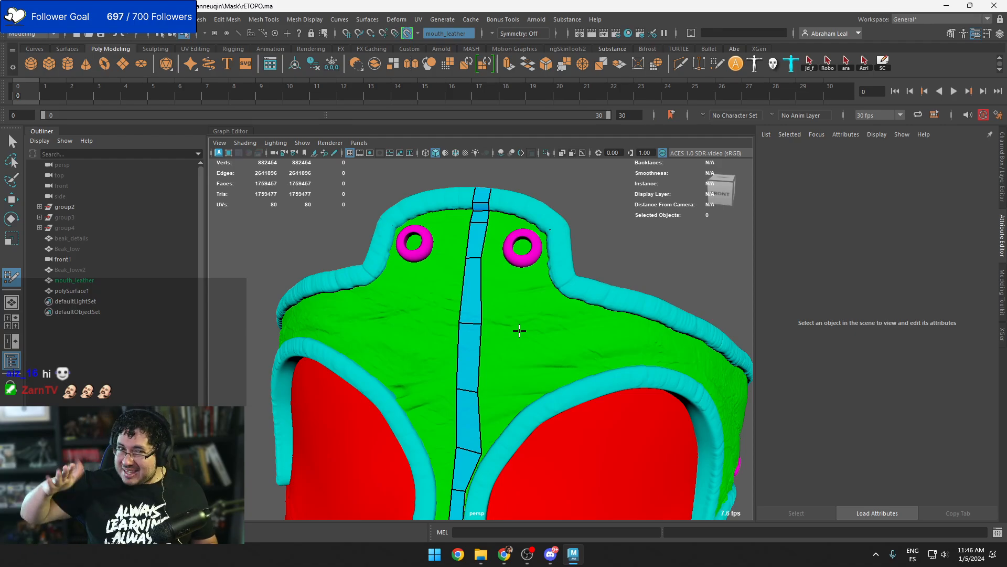
{"action": "scroll", "coordinate": [520, 330], "scroll_direction": "down", "scroll_amount": 5}
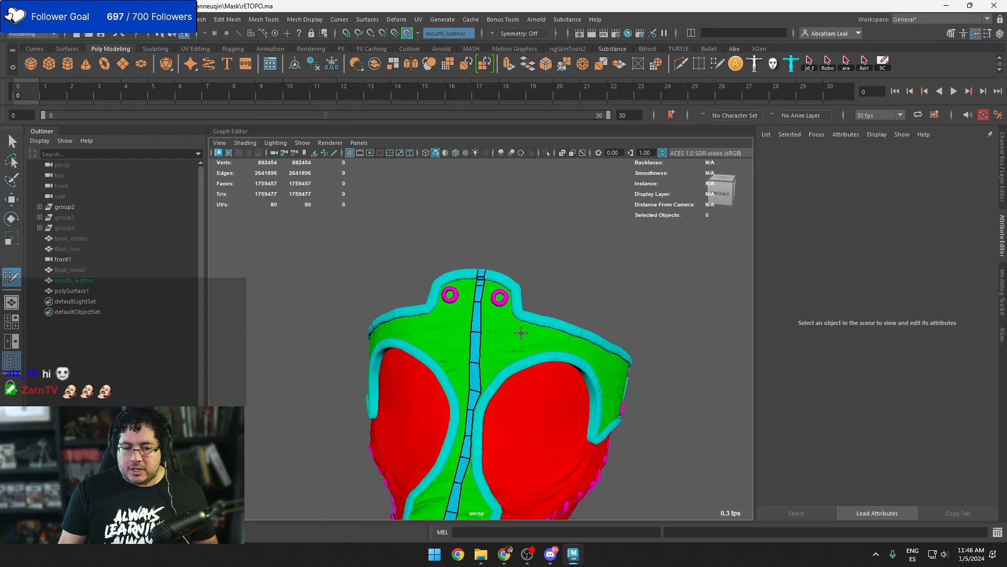
{"action": "left_click_drag", "start_coordinate": [519, 330], "coordinate": [502, 285], "text": "alt"}
{"action": "left_click_drag", "start_coordinate": [435, 236], "coordinate": [461, 231], "text": "alt"}
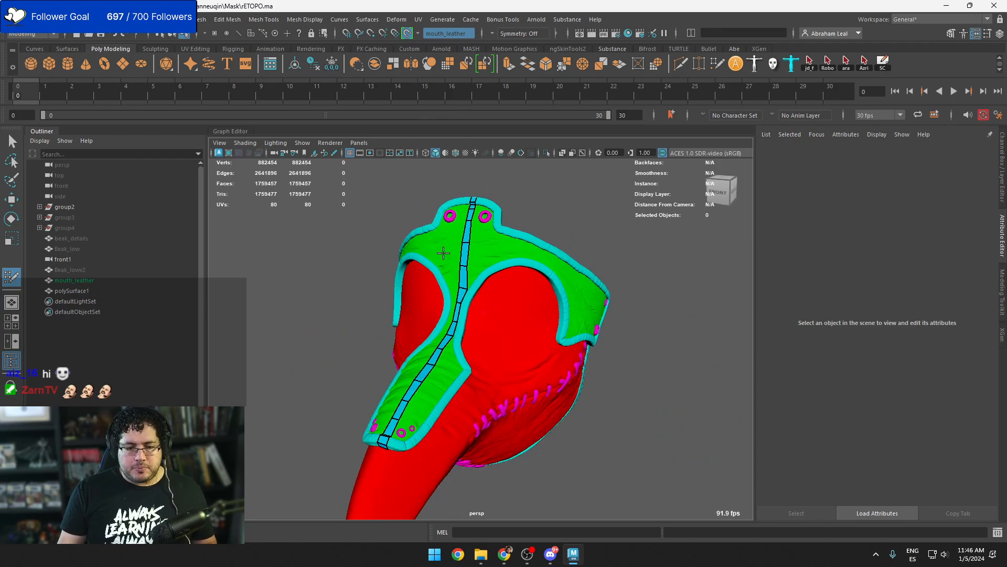
{"action": "key", "text": "q"}
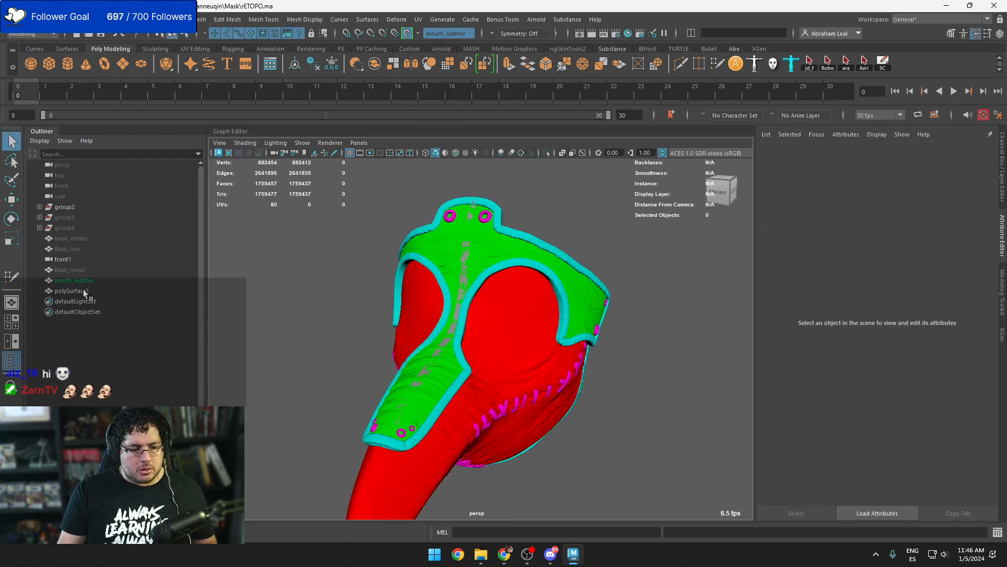
Isolate the hidden Beak_lowv2 mesh, make it visible and examine its wireframe topology
{"action": "left_click", "coordinate": [83, 288]}
{"action": "left_click", "coordinate": [79, 269]}
{"action": "left_click", "coordinate": [546, 153]}
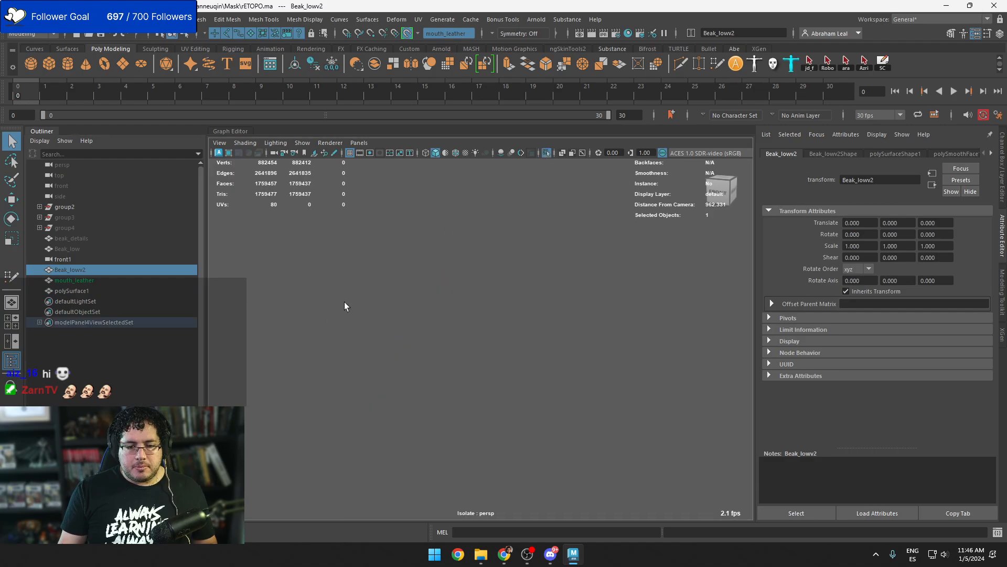
{"action": "left_click", "coordinate": [451, 432]}
{"action": "scroll", "coordinate": [448, 339], "scroll_direction": "up", "scroll_amount": 5}
{"action": "left_click", "coordinate": [442, 319]}
{"action": "scroll", "coordinate": [501, 358], "scroll_direction": "down", "scroll_amount": 4}
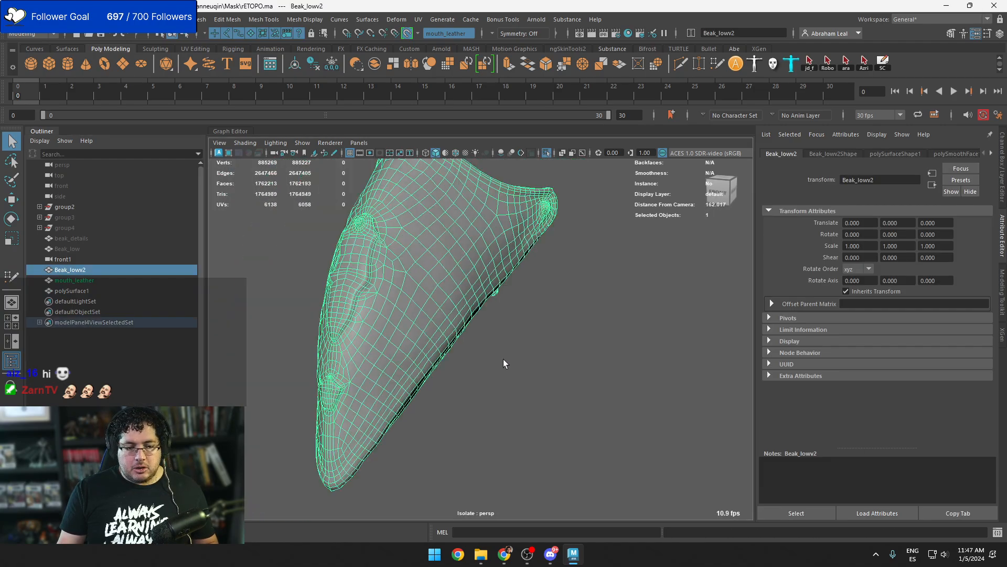
{"action": "left_click", "coordinate": [503, 359]}
{"action": "left_click", "coordinate": [457, 251]}
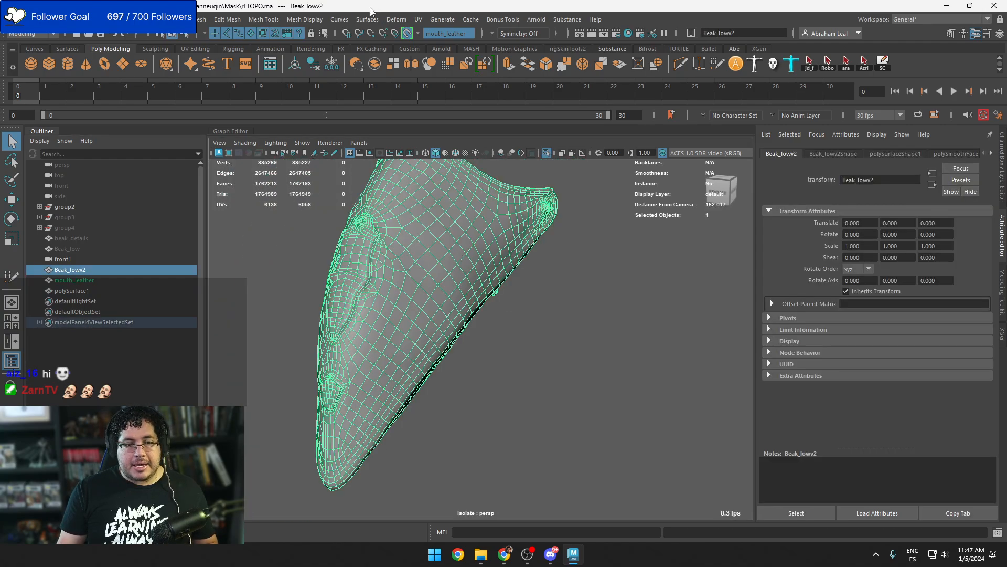
Harden all edges of the Beak_lowv2 mesh and inspect its shading around the side details
{"action": "left_click", "coordinate": [303, 20]}
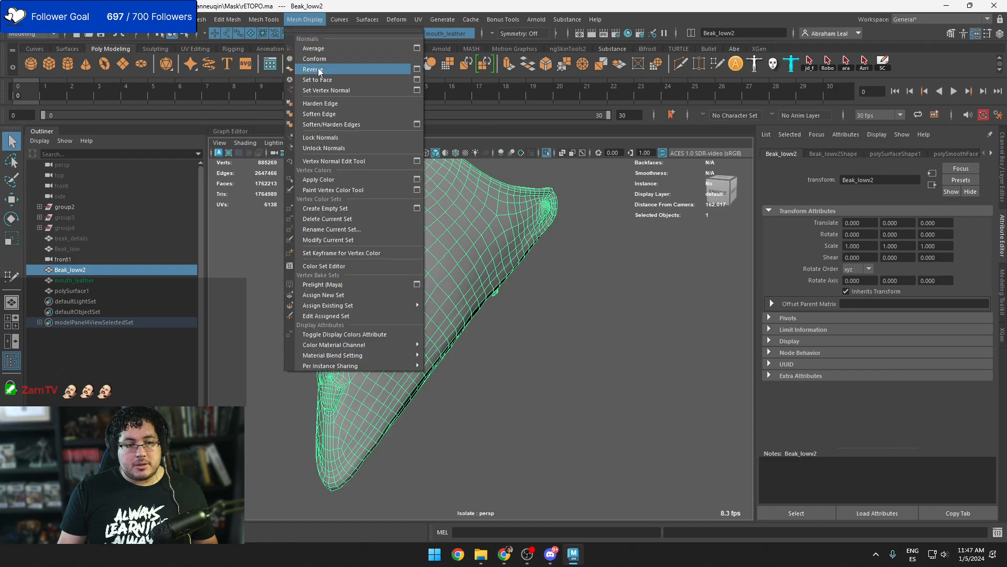
{"action": "left_click", "coordinate": [328, 104]}
{"action": "left_click", "coordinate": [569, 320]}
{"action": "left_click_drag", "start_coordinate": [572, 331], "coordinate": [635, 345], "text": "alt"}
{"action": "scroll", "coordinate": [635, 346], "scroll_direction": "up", "scroll_amount": 3}
{"action": "middle_click_drag", "start_coordinate": [635, 350], "coordinate": [643, 419], "text": "alt"}
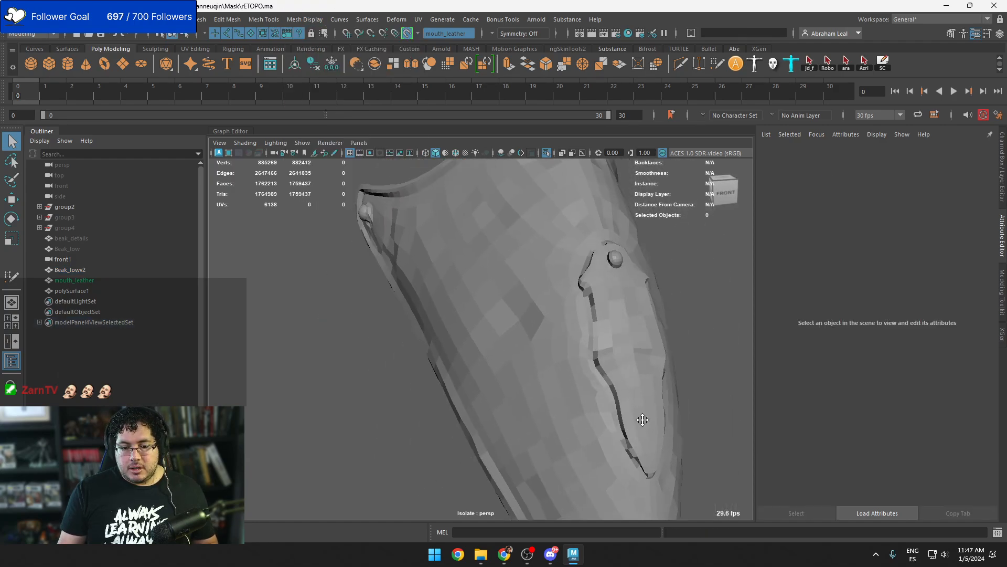
{"action": "left_click_drag", "start_coordinate": [643, 420], "coordinate": [517, 349], "text": "alt"}
Soften all edges of the Beak_lowv2 mesh and check its shading
{"action": "left_click", "coordinate": [494, 293]}
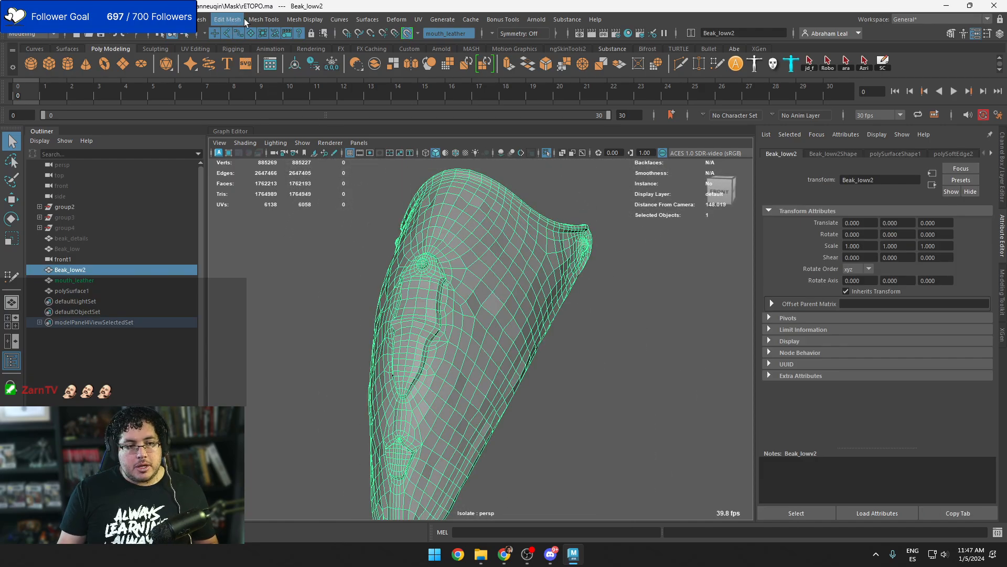
{"action": "left_click", "coordinate": [257, 20]}
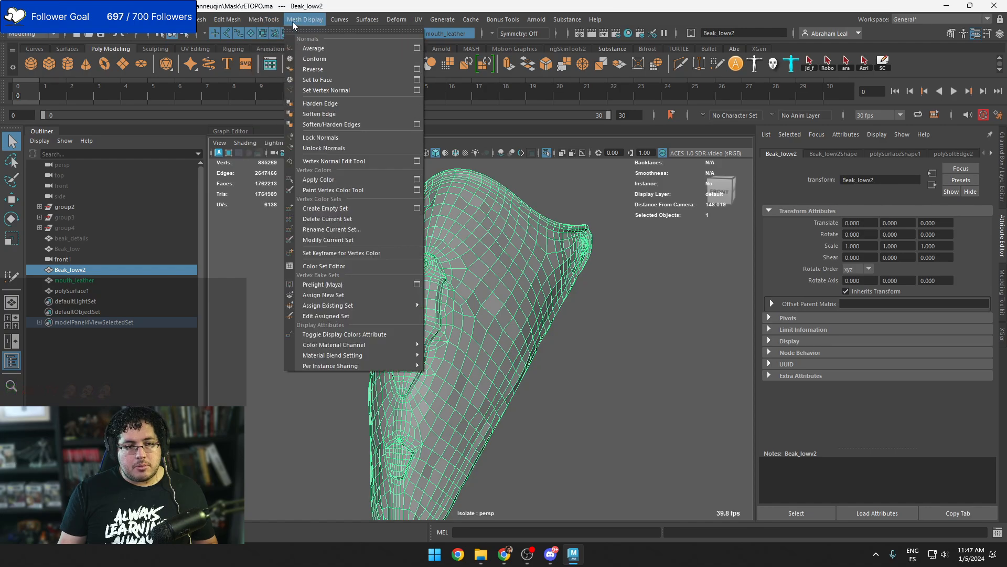
{"action": "left_click", "coordinate": [309, 115]}
{"action": "left_click", "coordinate": [342, 257]}
{"action": "left_click_drag", "start_coordinate": [404, 308], "coordinate": [515, 321], "text": "alt"}
{"action": "left_click", "coordinate": [451, 306]}
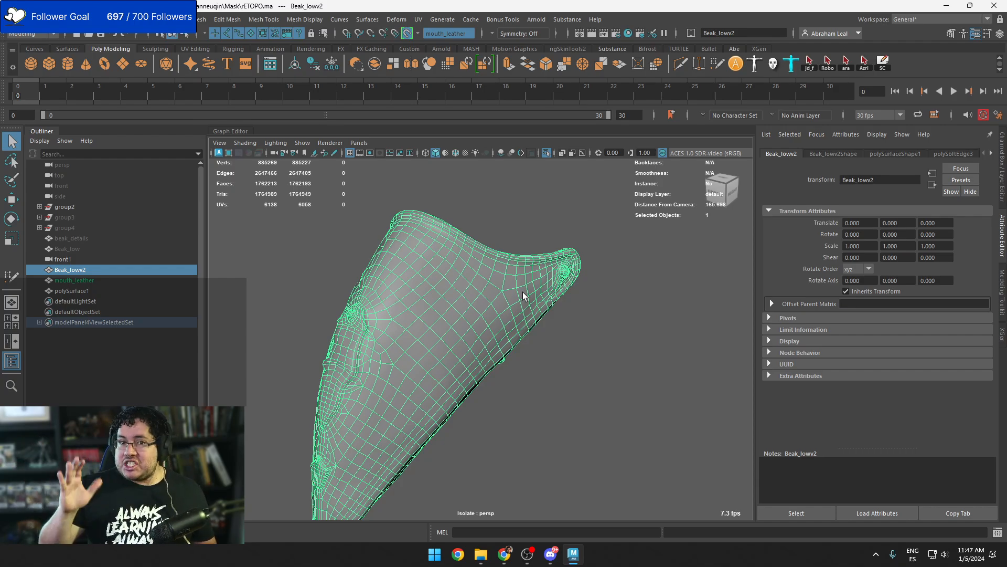
Leave isolation, hide Beak_lowv2 again and select the retopology mesh polySurface1
{"action": "left_click", "coordinate": [546, 155]}
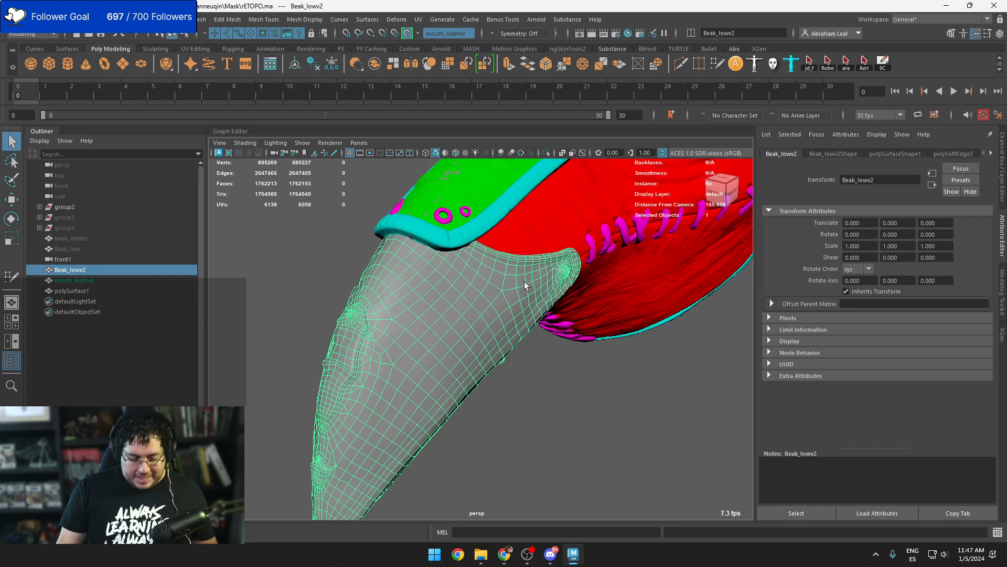
{"action": "key", "text": "h"}
{"action": "middle_click_drag", "start_coordinate": [559, 245], "coordinate": [516, 420], "text": "alt"}
{"action": "left_click", "coordinate": [506, 237]}
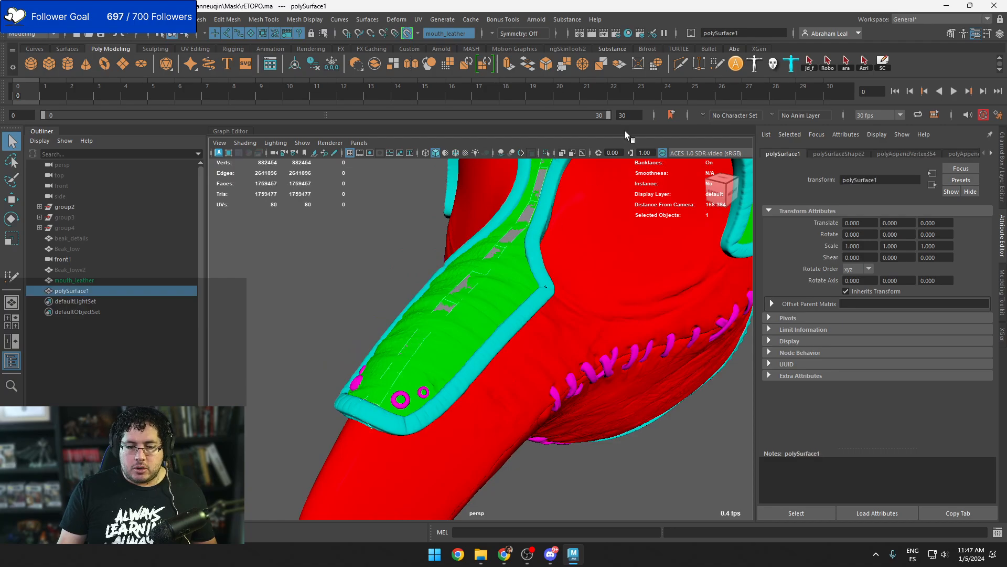
With Quad Draw, add two quads beside the centerline strip over the beak-tip rivets, reaching out to the cyan trim
{"action": "left_click", "coordinate": [716, 65]}
{"action": "mouse_move", "coordinate": [568, 337]}
{"action": "left_mouse_down", "text": "alt"}
{"action": "mouse_move", "coordinate": [604, 351]}
{"action": "mouse_move", "coordinate": [500, 344]}
{"action": "left_mouse_up", "text": "alt"}
{"action": "right_click_drag", "start_coordinate": [500, 344], "coordinate": [512, 446], "text": "alt"}
{"action": "left_click_drag", "start_coordinate": [415, 464], "coordinate": [428, 371], "text": "alt"}
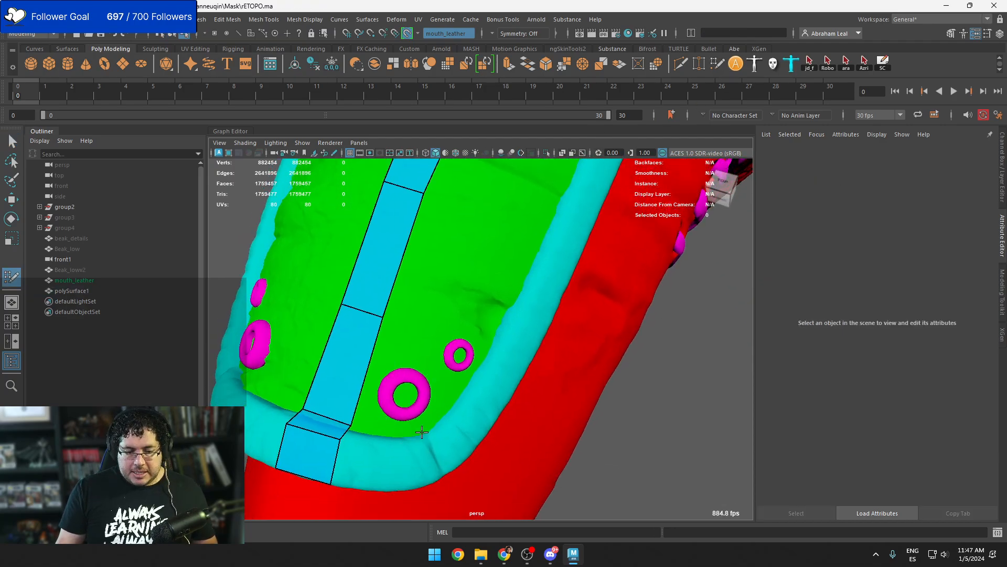
{"action": "left_click", "coordinate": [481, 359]}
{"action": "left_click", "coordinate": [438, 381], "text": "shift"}
{"action": "mouse_move", "coordinate": [478, 320]}
{"action": "left_mouse_down", "text": "alt"}
{"action": "mouse_move", "coordinate": [495, 339]}
{"action": "mouse_move", "coordinate": [500, 390]}
{"action": "left_mouse_up", "text": "alt"}
{"action": "left_click", "coordinate": [518, 291]}
{"action": "left_click", "coordinate": [486, 325], "text": "shift"}
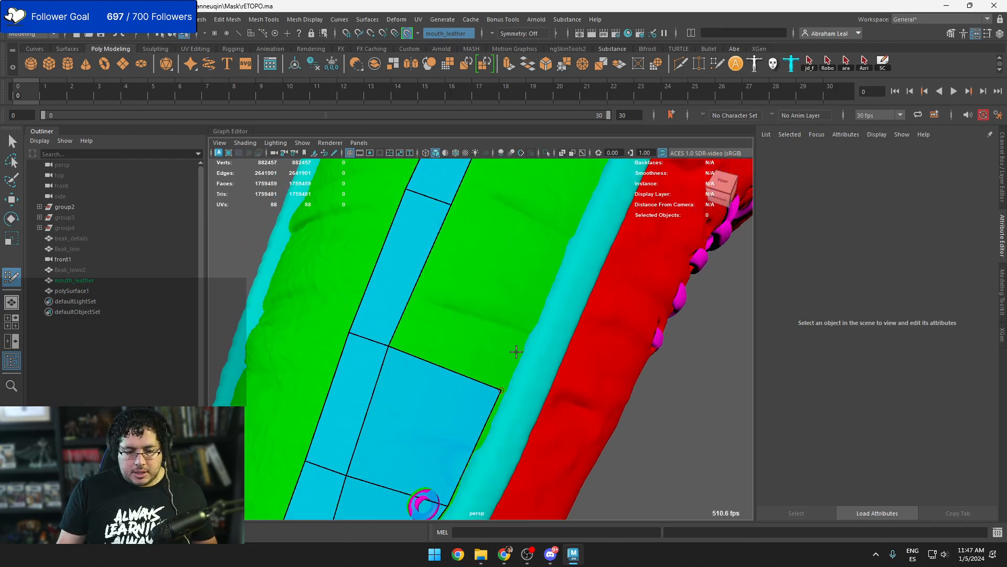
Extend the side row up the green beak leather with two more quads between the centerline strip and the cyan trim
{"action": "middle_click_drag", "start_coordinate": [499, 390], "coordinate": [468, 450], "text": "alt"}
{"action": "left_click", "coordinate": [528, 309]}
{"action": "left_click", "coordinate": [480, 373], "text": "shift"}
{"action": "middle_click_drag", "start_coordinate": [478, 377], "coordinate": [423, 512], "text": "alt"}
{"action": "left_click", "coordinate": [579, 261]}
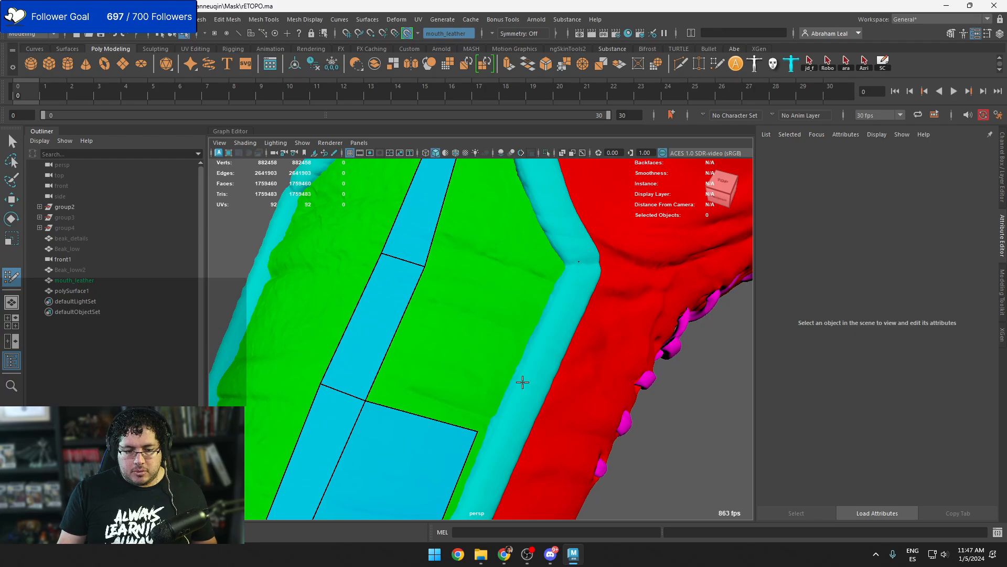
{"action": "left_click_drag", "start_coordinate": [522, 381], "coordinate": [573, 388], "text": "alt"}
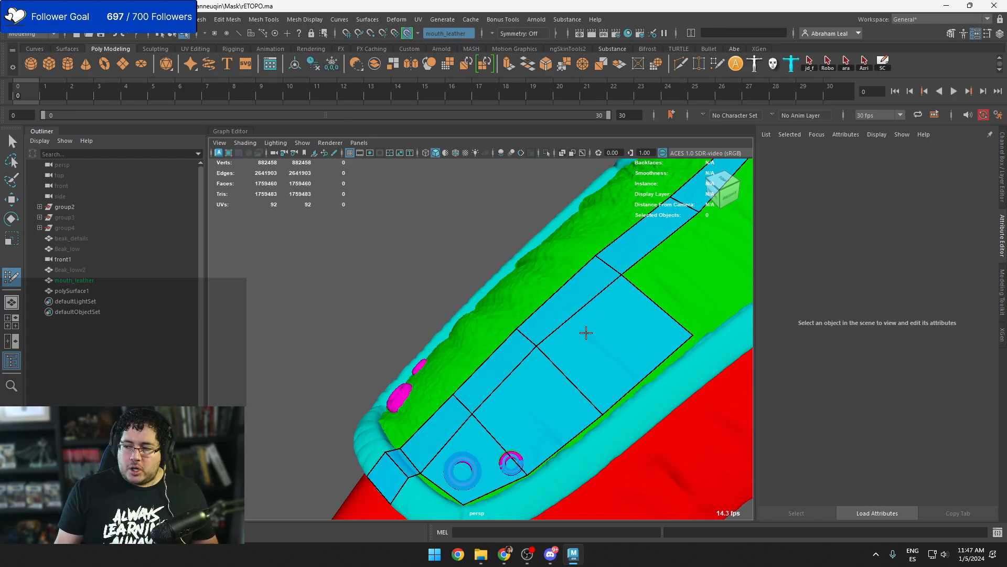
{"action": "middle_click_drag", "start_coordinate": [643, 322], "coordinate": [541, 363], "text": "alt"}
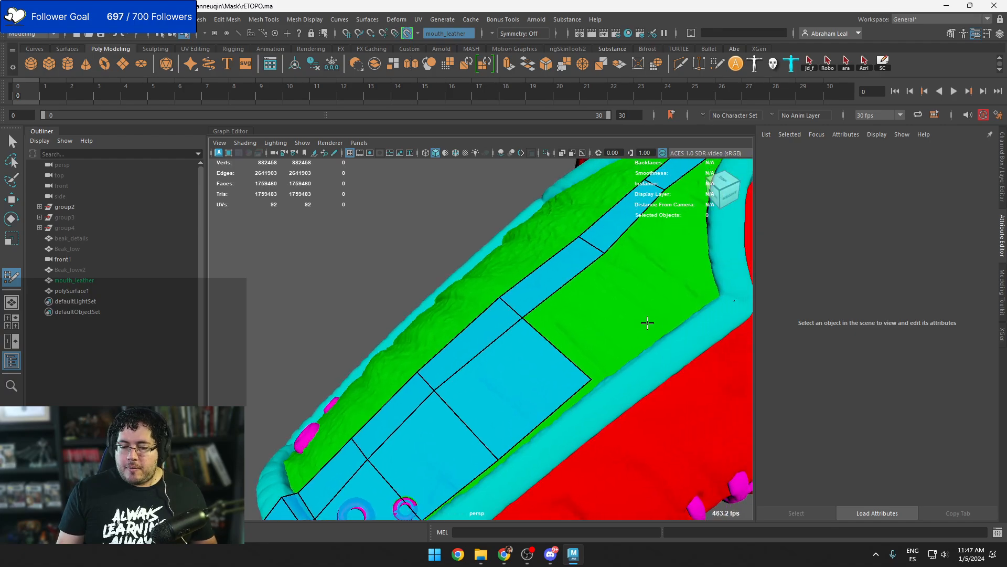
{"action": "left_click", "coordinate": [660, 324]}
{"action": "left_click", "coordinate": [612, 327], "text": "shift"}
Add a quad that takes the side row up to the trim's corner below the eye opening
{"action": "left_click_drag", "start_coordinate": [621, 329], "coordinate": [692, 348], "text": "alt"}
{"action": "middle_click_drag", "start_coordinate": [702, 313], "coordinate": [645, 345], "text": "alt"}
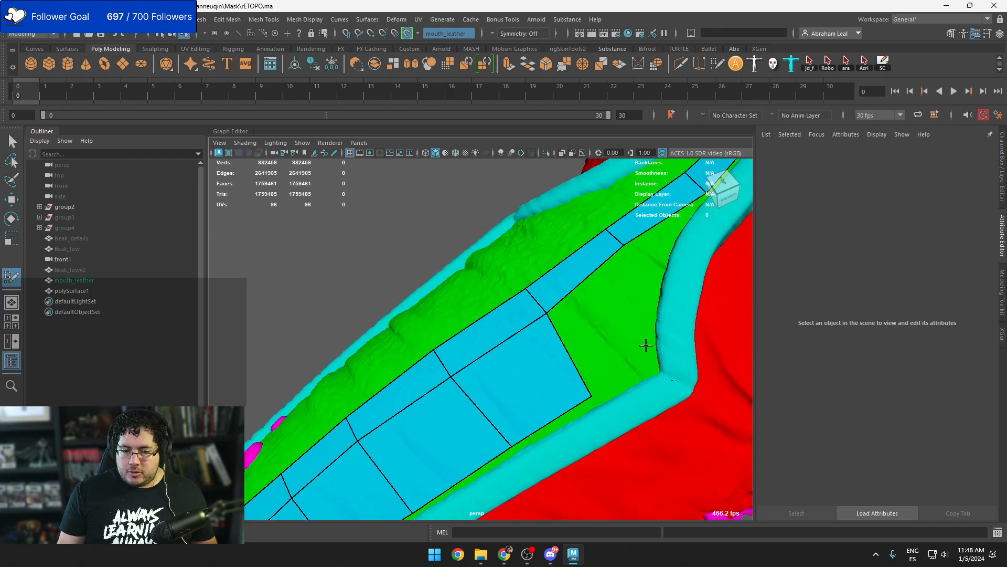
{"action": "left_click", "coordinate": [657, 366]}
{"action": "left_click", "coordinate": [634, 342], "text": "shift"}
{"action": "left_click_drag", "start_coordinate": [634, 341], "coordinate": [604, 395], "text": "alt"}
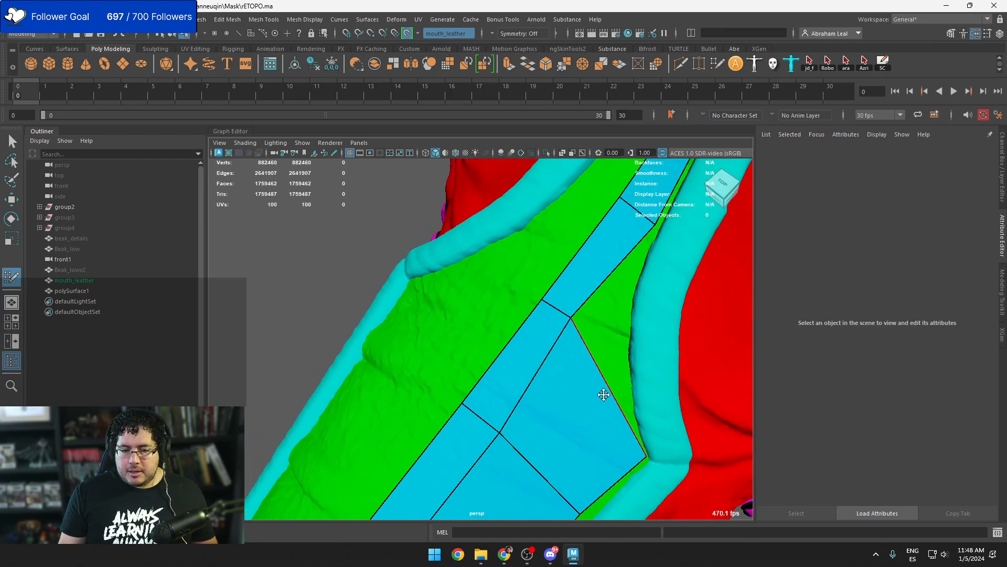
Try a quad filling the gap between the centerline strip and the eye trim, and delete it
{"action": "left_click", "coordinate": [628, 325]}
{"action": "left_click", "coordinate": [604, 332], "text": "shift"}
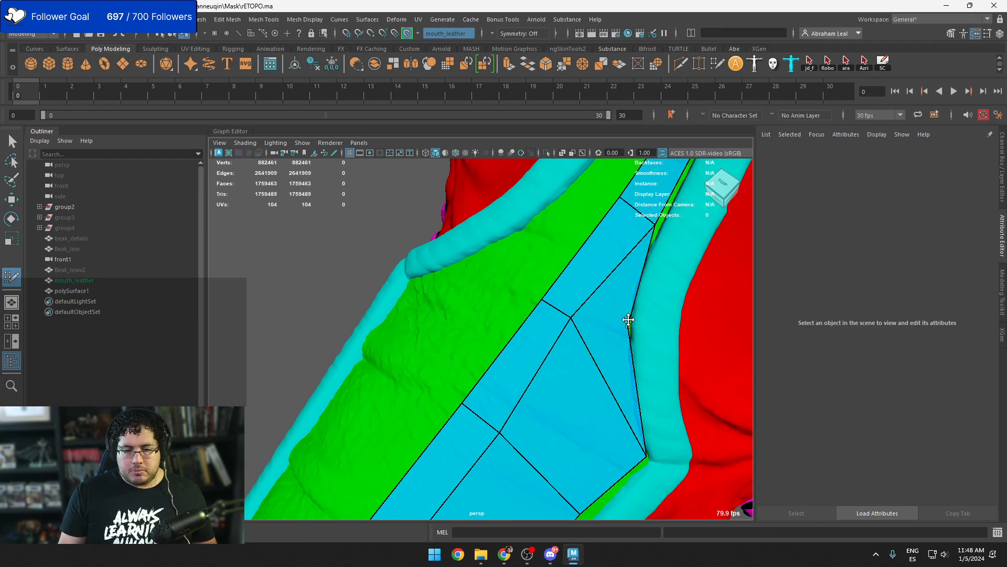
{"action": "right_click_drag", "start_coordinate": [628, 320], "coordinate": [572, 325], "text": "alt"}
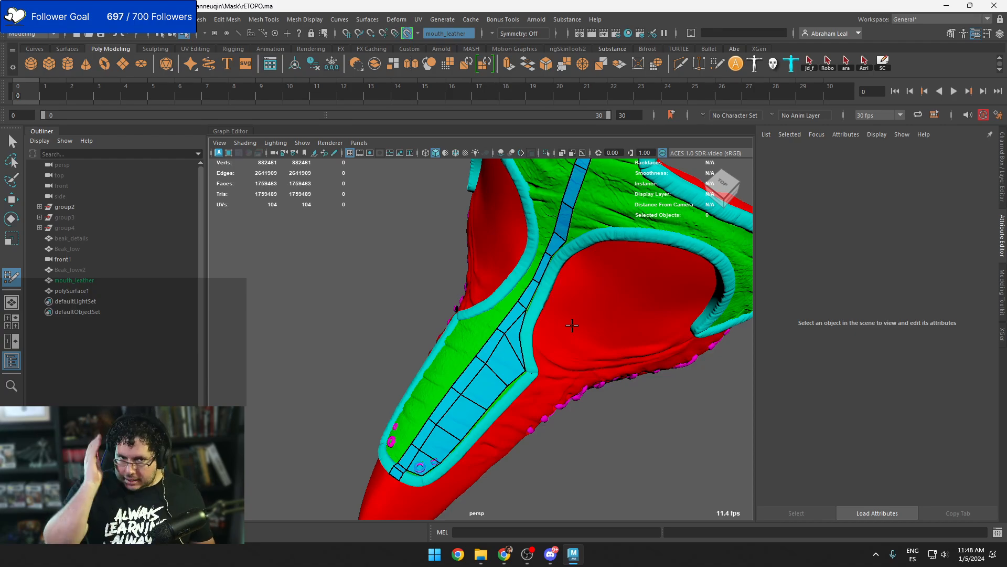
{"action": "scroll", "coordinate": [570, 325], "scroll_direction": "up", "scroll_amount": 8}
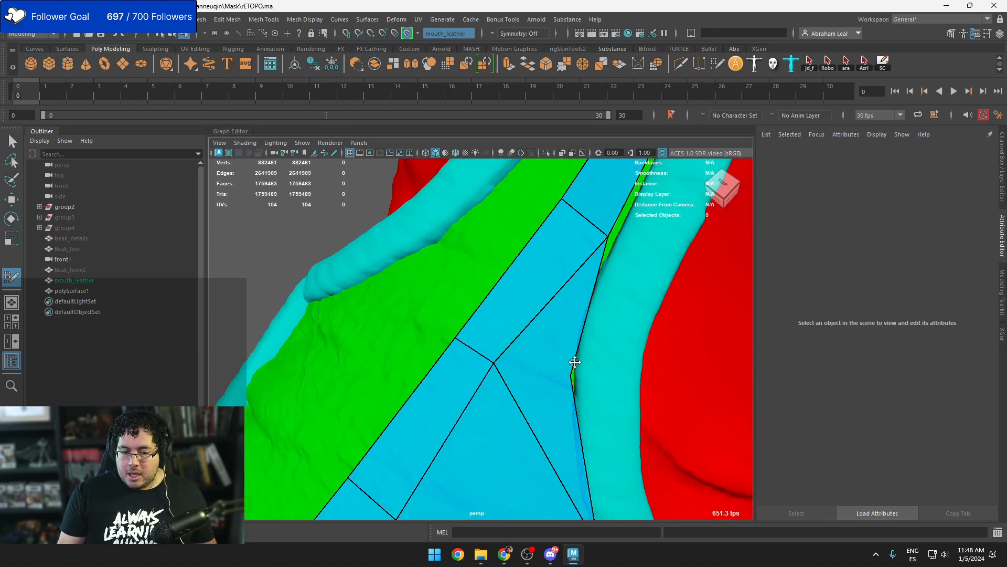
{"action": "left_click", "coordinate": [546, 364], "text": "ctrl+shift"}
Add two quads onto the cyan trim's inner edge around the beak-tip rivets, bordering the leather quads
{"action": "scroll", "coordinate": [589, 318], "scroll_direction": "down", "scroll_amount": 8}
{"action": "left_click_drag", "start_coordinate": [525, 339], "coordinate": [579, 320], "text": "alt"}
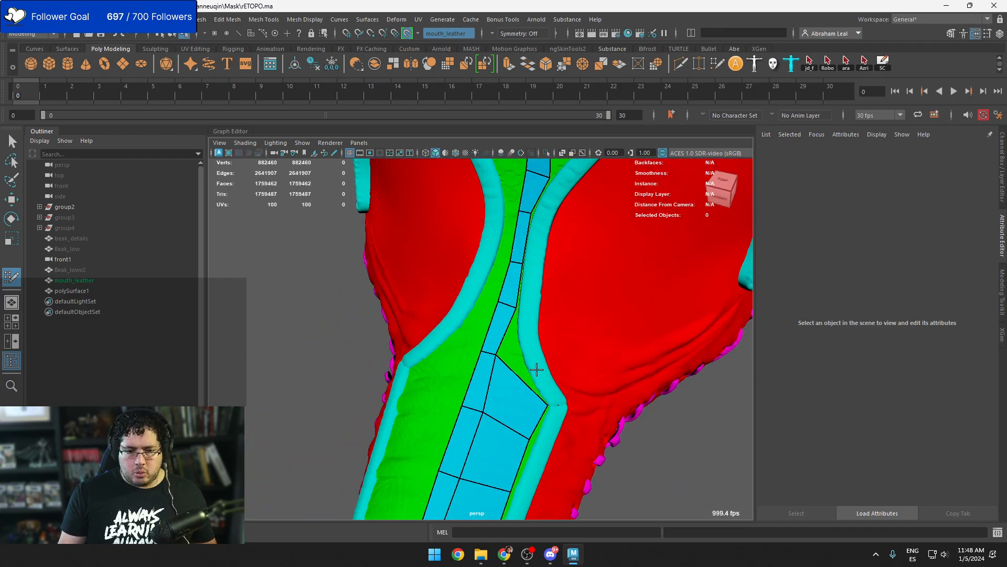
{"action": "middle_click_drag", "start_coordinate": [535, 371], "coordinate": [556, 272], "text": "alt"}
{"action": "left_click_drag", "start_coordinate": [559, 335], "coordinate": [529, 440], "text": "alt"}
{"action": "middle_click_drag", "start_coordinate": [526, 391], "coordinate": [525, 320], "text": "alt"}
{"action": "left_click_drag", "start_coordinate": [537, 367], "coordinate": [546, 414], "text": "alt"}
{"action": "left_click", "coordinate": [488, 327], "text": "shift"}
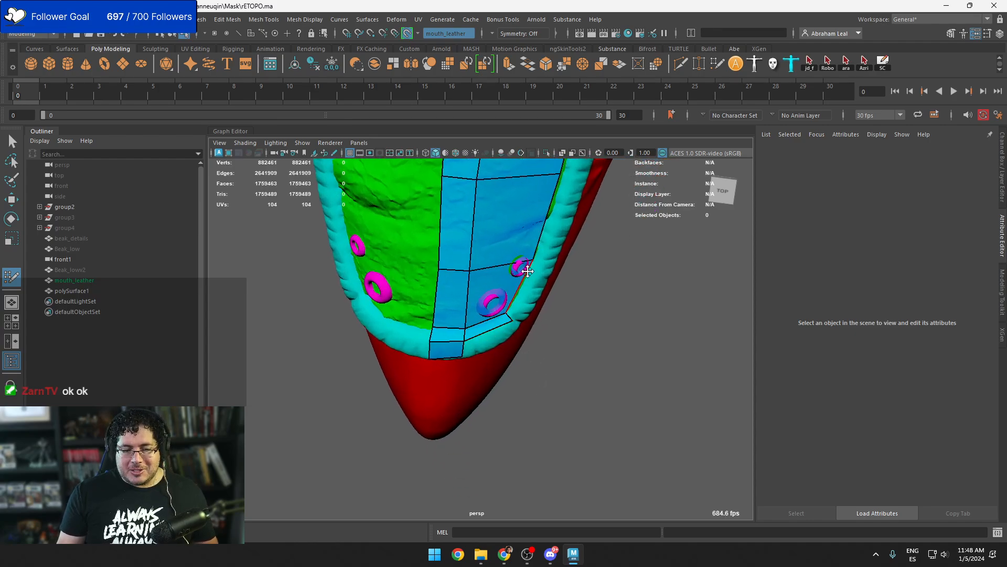
{"action": "left_click_drag", "start_coordinate": [529, 287], "coordinate": [522, 311], "text": "alt"}
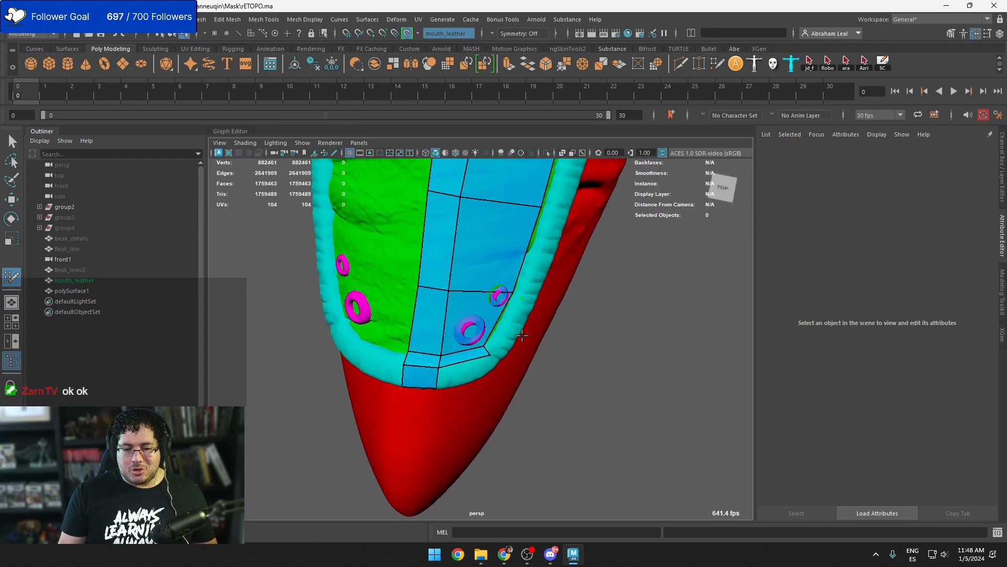
{"action": "scroll", "coordinate": [522, 311], "scroll_direction": "up", "scroll_amount": 5}
{"action": "left_click", "coordinate": [527, 303], "text": "shift"}
Continue the narrow trim row with two quads up the side of the beak leather
{"action": "middle_click_drag", "start_coordinate": [546, 268], "coordinate": [540, 310], "text": "alt"}
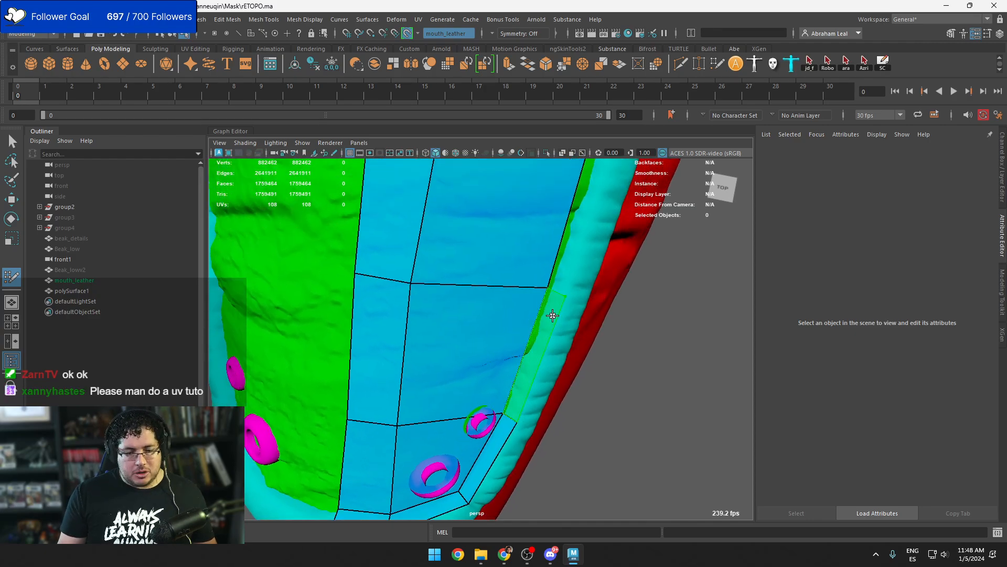
{"action": "left_click", "coordinate": [551, 308], "text": "shift"}
{"action": "scroll", "coordinate": [553, 344], "scroll_direction": "up", "scroll_amount": 2}
{"action": "left_click", "coordinate": [592, 258]}
{"action": "left_click", "coordinate": [574, 279], "text": "shift"}
{"action": "middle_click_drag", "start_coordinate": [580, 284], "coordinate": [577, 297], "text": "alt"}
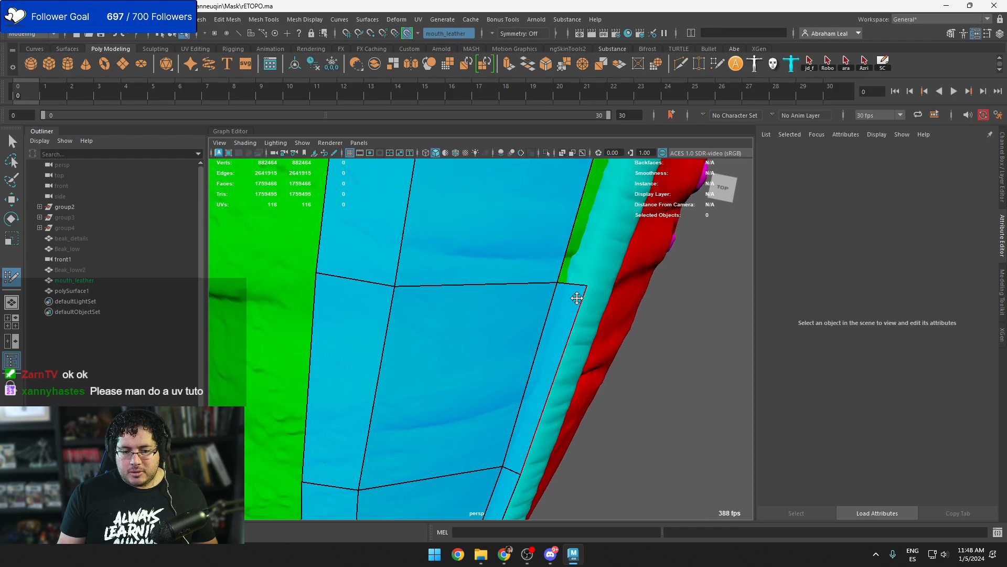
Adjust the trim row's vertices and add two more quads up to the trim corner below the eye
{"action": "left_click_drag", "start_coordinate": [588, 287], "coordinate": [590, 289]}
{"action": "middle_click_drag", "start_coordinate": [594, 278], "coordinate": [581, 363], "text": "alt"}
{"action": "left_click", "coordinate": [609, 330]}
{"action": "left_click", "coordinate": [579, 343], "text": "shift"}
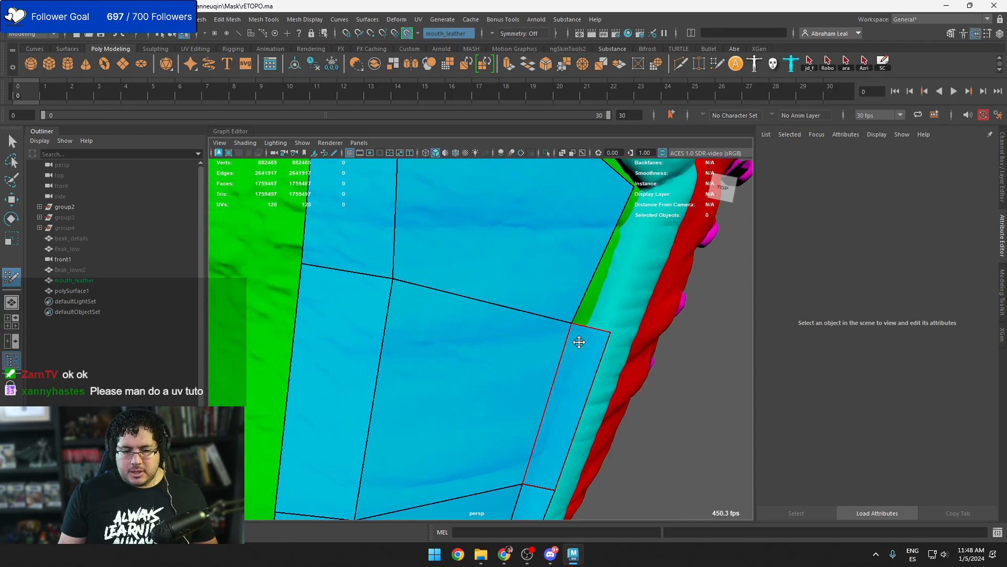
{"action": "mouse_move", "coordinate": [573, 323]}
{"action": "left_mouse_down"}
{"action": "mouse_move", "coordinate": [603, 333]}
{"action": "mouse_move", "coordinate": [607, 254]}
{"action": "mouse_move", "coordinate": [576, 318]}
{"action": "left_mouse_up"}
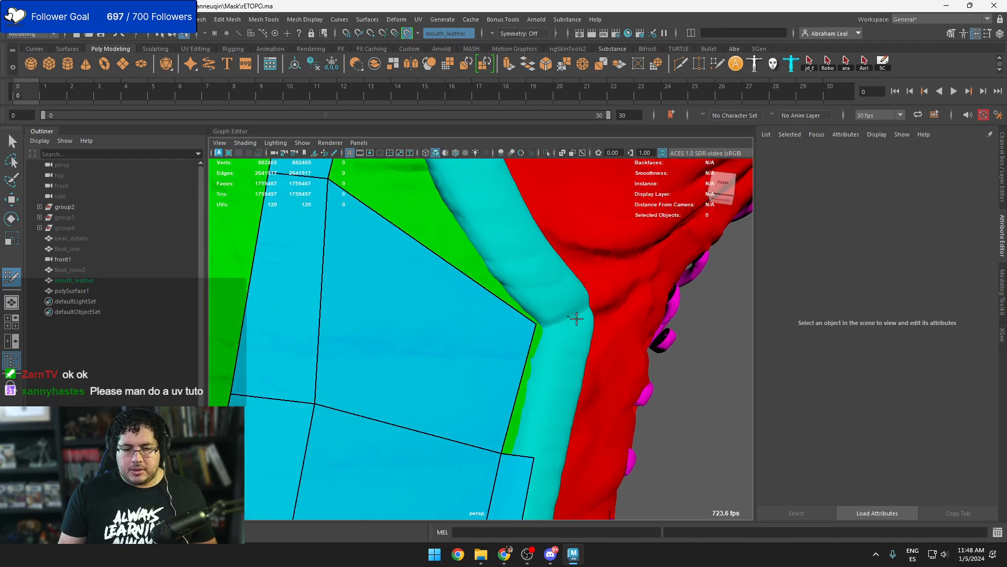
{"action": "left_click", "coordinate": [543, 352], "text": "shift"}
Examine the quad layout along the beak's side and around the trim corner below the eye
{"action": "middle_click_drag", "start_coordinate": [524, 305], "coordinate": [557, 375], "text": "alt"}
{"action": "right_click_drag", "start_coordinate": [558, 375], "coordinate": [496, 404], "text": "alt"}
{"action": "middle_click_drag", "start_coordinate": [496, 404], "coordinate": [511, 304], "text": "alt"}
{"action": "right_click_drag", "start_coordinate": [512, 304], "coordinate": [502, 327], "text": "alt"}
{"action": "scroll", "coordinate": [502, 327], "scroll_direction": "up", "scroll_amount": 3}
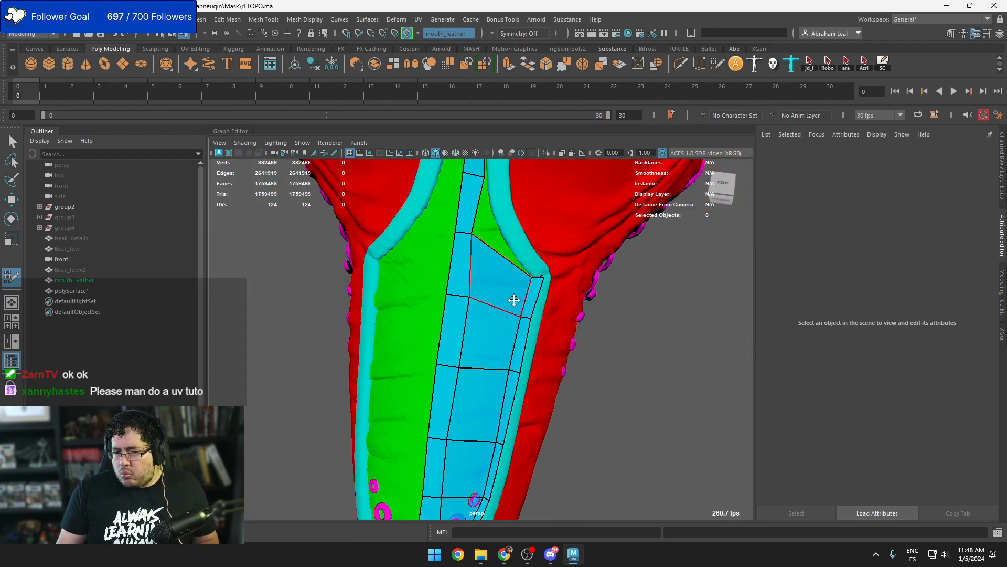
{"action": "scroll", "coordinate": [514, 300], "scroll_direction": "up", "scroll_amount": 3}
{"action": "scroll", "coordinate": [528, 289], "scroll_direction": "down", "scroll_amount": 5}
{"action": "scroll", "coordinate": [525, 292], "scroll_direction": "up", "scroll_amount": 3}
{"action": "middle_click_drag", "start_coordinate": [510, 283], "coordinate": [478, 312], "text": "alt"}
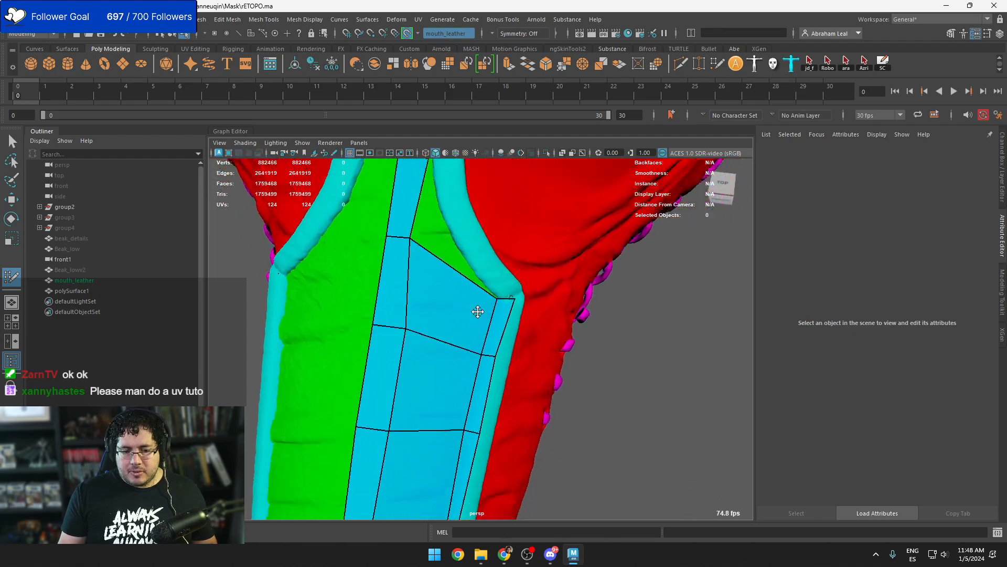
{"action": "scroll", "coordinate": [478, 311], "scroll_direction": "down", "scroll_amount": 4}
Undo the last created face and add a quad across the front of the cyan trim beside the centerline strip
{"action": "left_click_drag", "start_coordinate": [490, 367], "coordinate": [497, 333], "text": "alt"}
{"action": "middle_click_drag", "start_coordinate": [496, 332], "coordinate": [488, 364], "text": "alt"}
{"action": "scroll", "coordinate": [488, 364], "scroll_direction": "up", "scroll_amount": 3}
{"action": "left_click_drag", "start_coordinate": [488, 364], "coordinate": [476, 414], "text": "alt"}
{"action": "middle_click_drag", "start_coordinate": [477, 415], "coordinate": [484, 367], "text": "alt"}
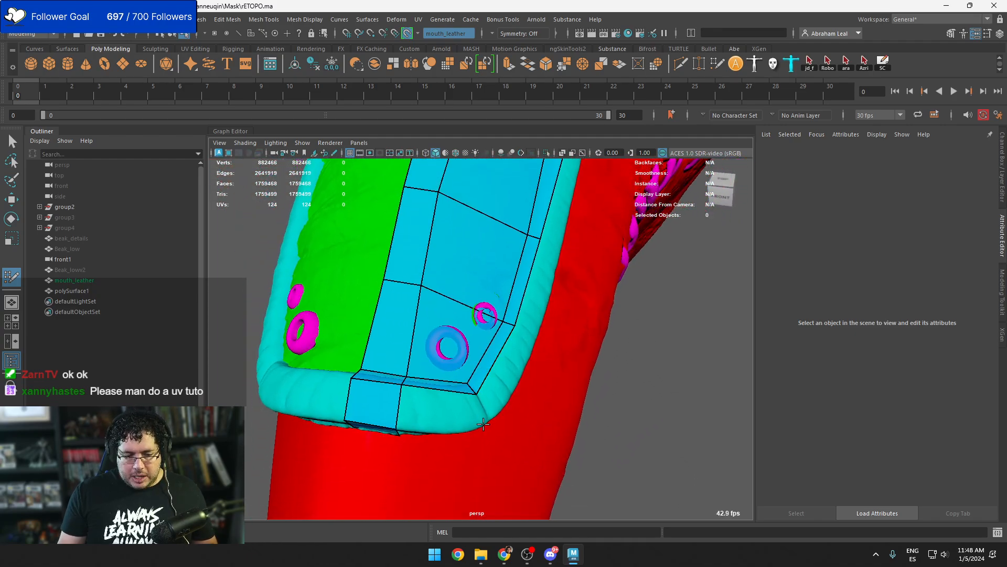
{"action": "key", "text": "ctrl+z"}
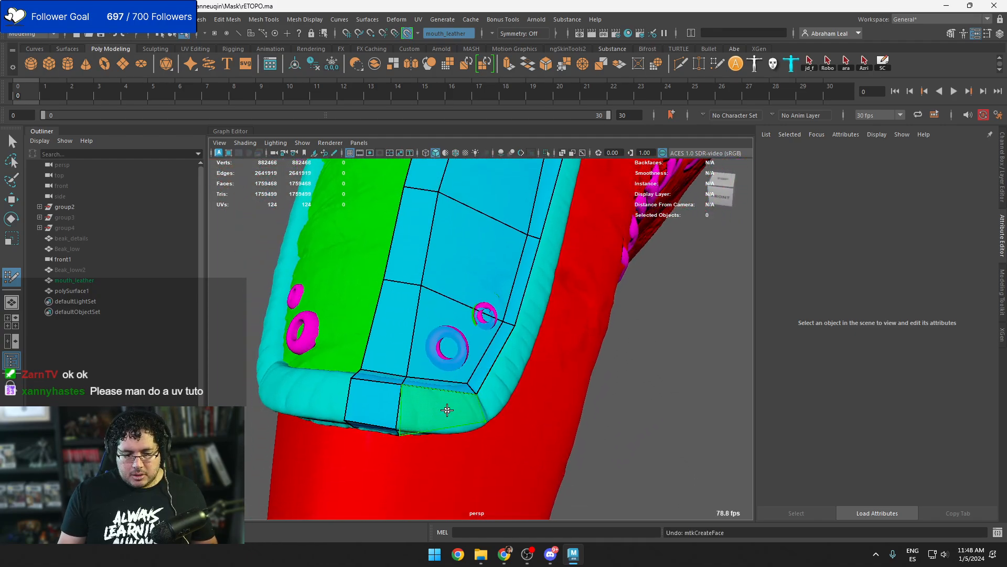
{"action": "left_click", "coordinate": [447, 409], "text": "shift"}
{"action": "middle_click_drag", "start_coordinate": [447, 410], "coordinate": [420, 334], "text": "alt"}
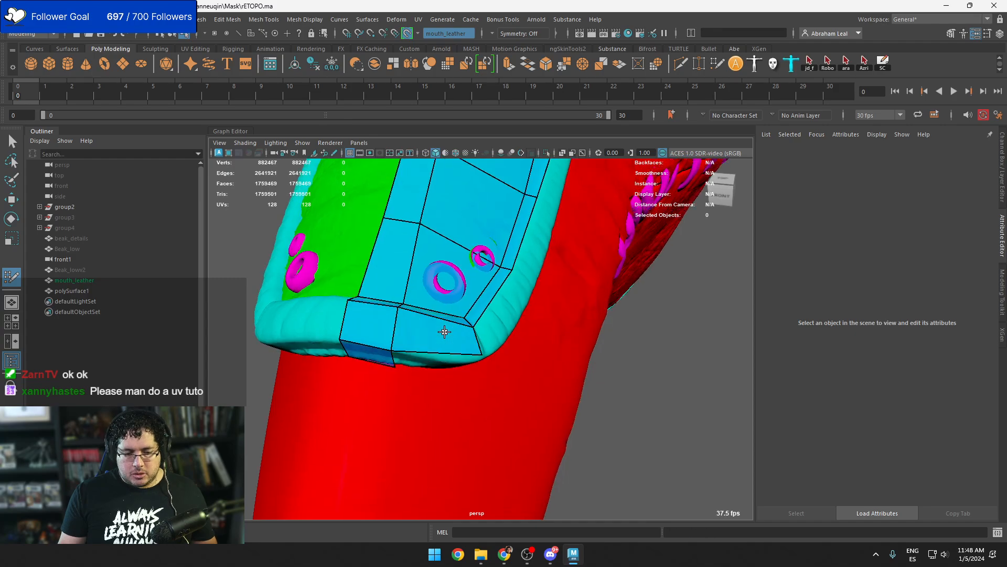
Fill Quad Draw faces on the cyan trim around the strap tip's corner, beside the two magenta rings
{"action": "left_click_drag", "start_coordinate": [470, 365], "coordinate": [469, 337], "text": "alt"}
{"action": "left_click", "coordinate": [430, 286]}
{"action": "left_click", "coordinate": [420, 276], "text": "shift"}
{"action": "mouse_move", "coordinate": [420, 276]}
{"action": "left_mouse_down", "text": "alt"}
{"action": "mouse_move", "coordinate": [461, 313]}
{"action": "mouse_move", "coordinate": [331, 311]}
{"action": "left_mouse_up", "text": "alt"}
{"action": "left_click", "coordinate": [397, 277]}
{"action": "left_click", "coordinate": [364, 279], "text": "shift"}
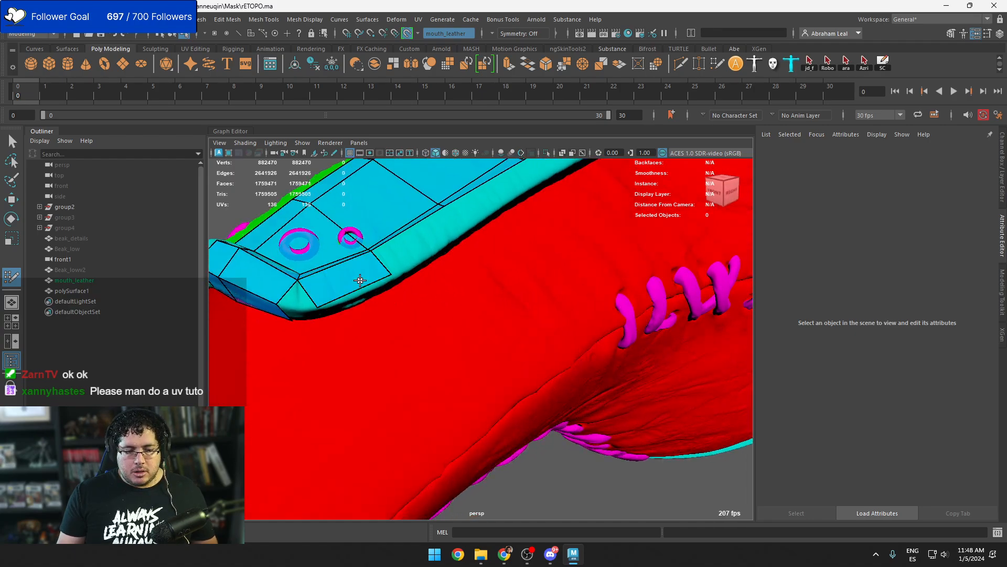
Wrap the quads around the strap tip's corner and down onto the outer side of the cyan trim
{"action": "left_click_drag", "start_coordinate": [361, 280], "coordinate": [394, 241], "text": "alt"}
{"action": "middle_click_drag", "start_coordinate": [394, 241], "coordinate": [427, 295], "text": "alt"}
{"action": "left_click", "coordinate": [380, 295]}
{"action": "left_click", "coordinate": [378, 290], "text": "shift"}
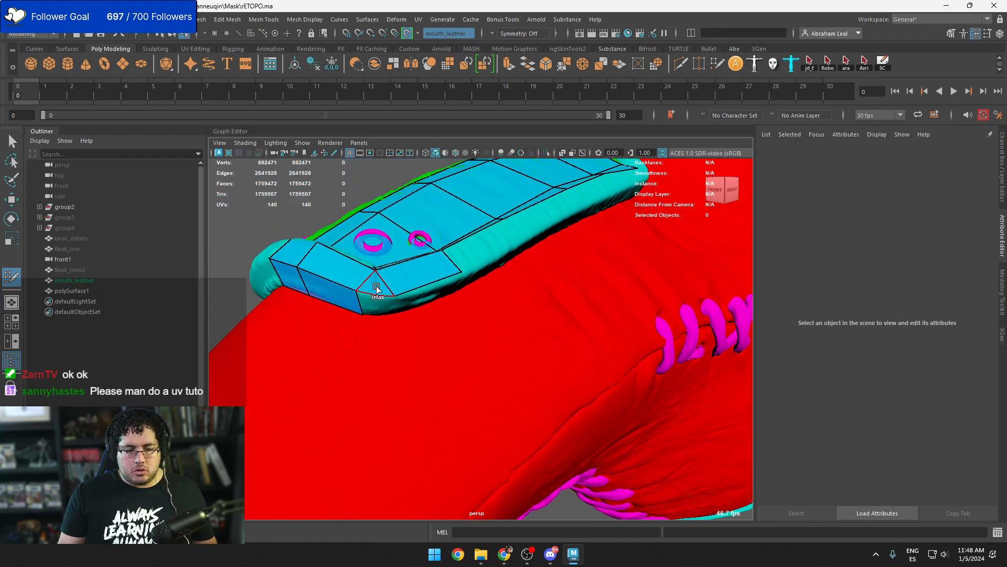
{"action": "left_click_drag", "start_coordinate": [379, 291], "coordinate": [412, 255], "text": "alt"}
{"action": "middle_click_drag", "start_coordinate": [411, 255], "coordinate": [420, 305], "text": "alt"}
{"action": "left_click", "coordinate": [406, 303], "text": "shift"}
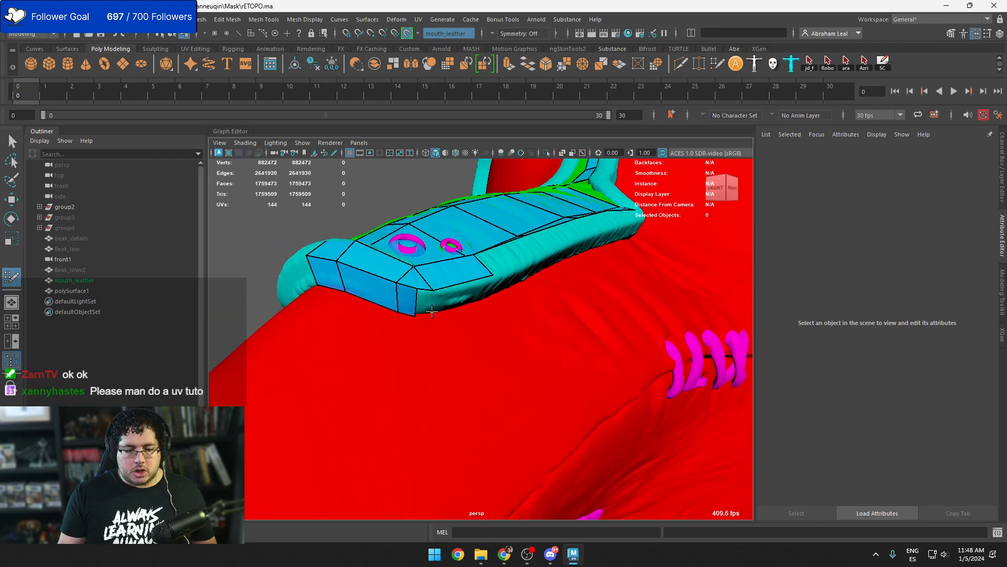
{"action": "left_click", "coordinate": [478, 294], "text": "shift"}
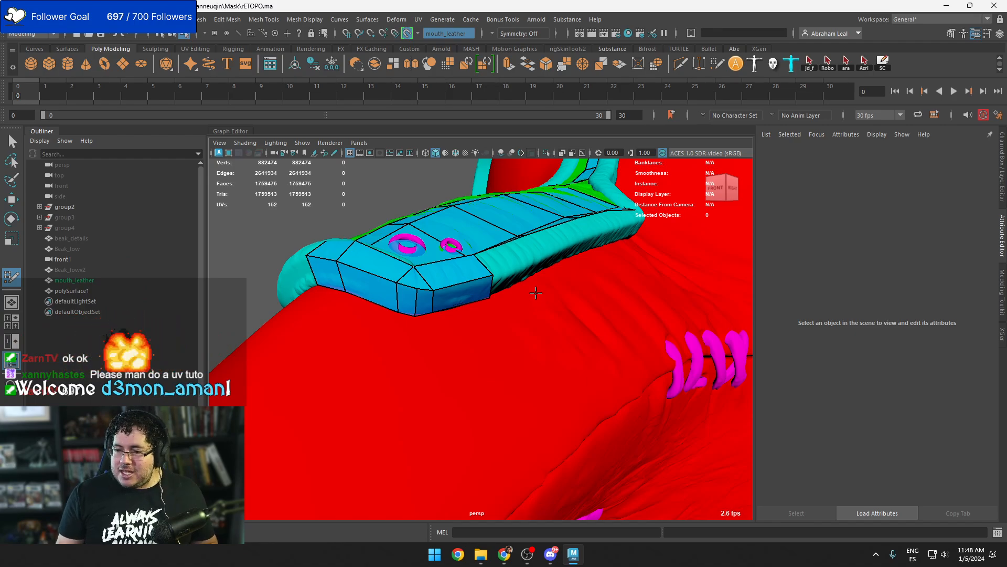
Continue the quads on the trim's top and outer side along the strap's lower edge toward the curved red opening
{"action": "mouse_move", "coordinate": [543, 307]}
{"action": "left_mouse_down", "text": "alt"}
{"action": "mouse_move", "coordinate": [402, 303]}
{"action": "mouse_move", "coordinate": [414, 340]}
{"action": "mouse_move", "coordinate": [452, 351]}
{"action": "mouse_move", "coordinate": [468, 324]}
{"action": "mouse_move", "coordinate": [450, 282]}
{"action": "mouse_move", "coordinate": [478, 270]}
{"action": "mouse_move", "coordinate": [461, 304]}
{"action": "mouse_move", "coordinate": [497, 338]}
{"action": "left_mouse_up", "text": "alt"}
{"action": "left_click", "coordinate": [456, 350], "text": "shift"}
{"action": "key", "text": "ctrl+z"}
{"action": "left_click", "coordinate": [465, 322], "text": "shift"}
{"action": "left_click", "coordinate": [447, 274], "text": "shift"}
{"action": "left_click", "coordinate": [458, 298], "text": "shift"}
{"action": "left_click", "coordinate": [461, 304], "text": "shift"}
{"action": "left_click", "coordinate": [466, 315], "text": "shift"}
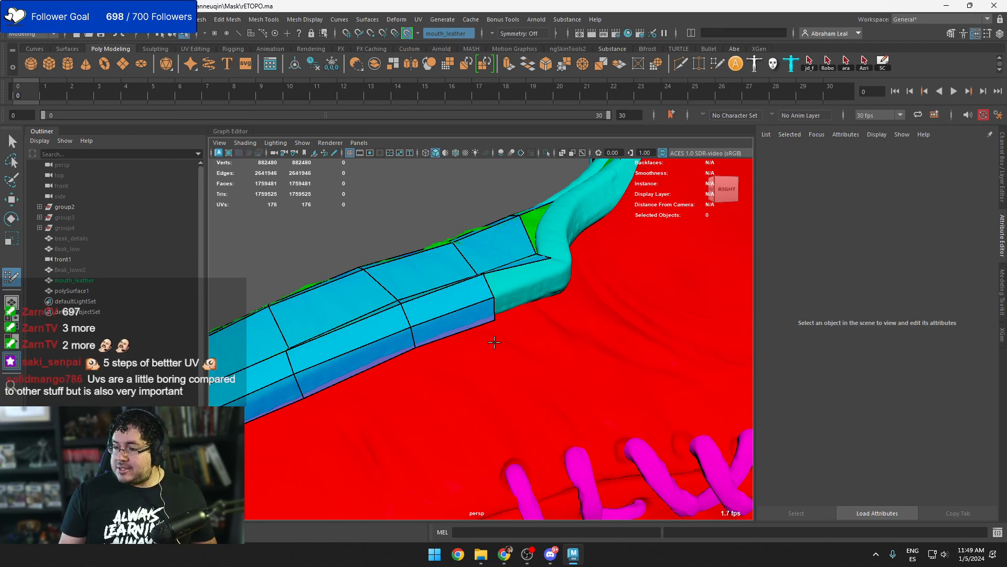
Add a side quad reaching the trim's corner where the strap meets the curved red opening
{"action": "left_click_drag", "start_coordinate": [494, 314], "coordinate": [535, 341], "text": "alt"}
{"action": "middle_click_drag", "start_coordinate": [535, 342], "coordinate": [537, 315], "text": "alt"}
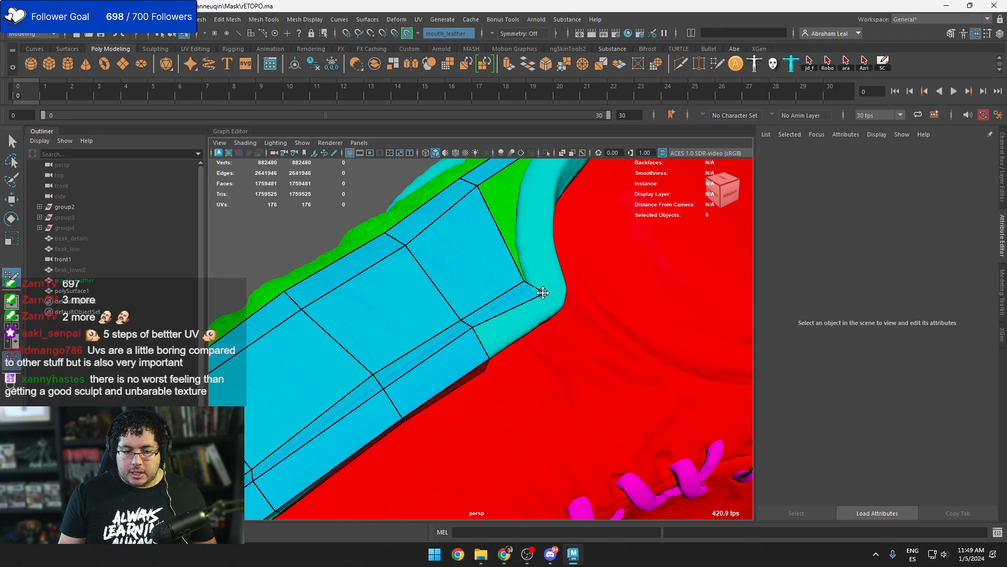
{"action": "left_click_drag", "start_coordinate": [543, 290], "coordinate": [518, 319]}
{"action": "left_click", "coordinate": [482, 298], "text": "ctrl+shift"}
{"action": "left_click", "coordinate": [517, 257]}
{"action": "left_click", "coordinate": [490, 241], "text": "shift"}
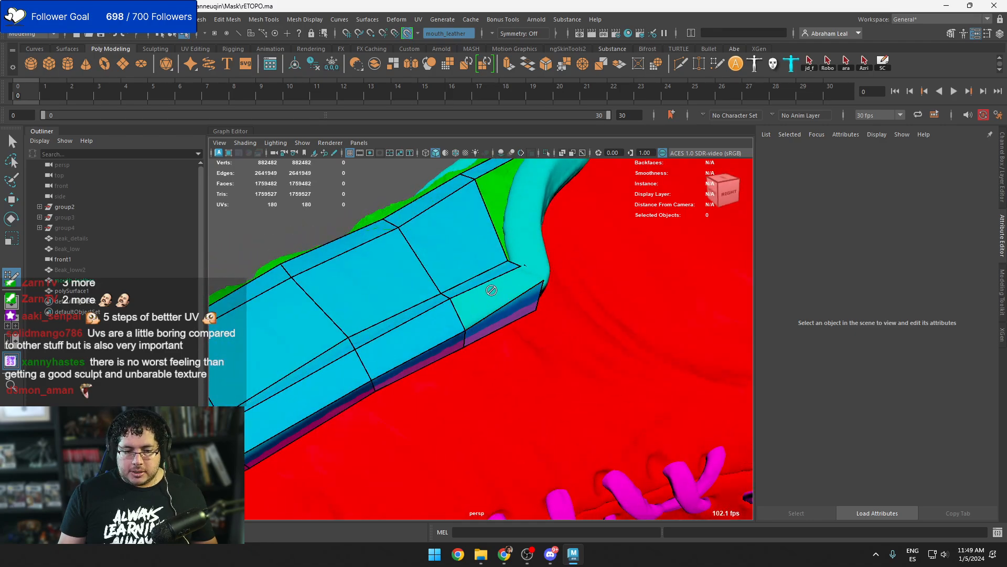
{"action": "left_click_drag", "start_coordinate": [483, 288], "coordinate": [449, 341], "text": "alt"}
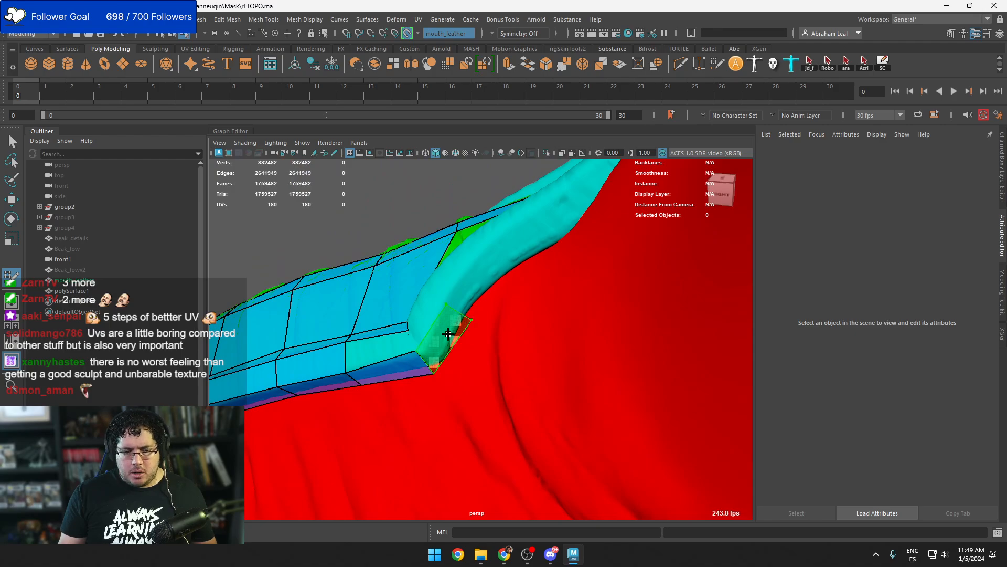
Extend the side strip from the corner with four quads up the outer side of the curved trim
{"action": "mouse_move", "coordinate": [494, 292]}
{"action": "left_mouse_down", "text": "alt"}
{"action": "mouse_move", "coordinate": [507, 306]}
{"action": "mouse_move", "coordinate": [538, 295]}
{"action": "left_mouse_up", "text": "alt"}
{"action": "left_click", "coordinate": [474, 295], "text": "shift"}
{"action": "left_click", "coordinate": [515, 263]}
{"action": "left_click", "coordinate": [507, 292], "text": "shift"}
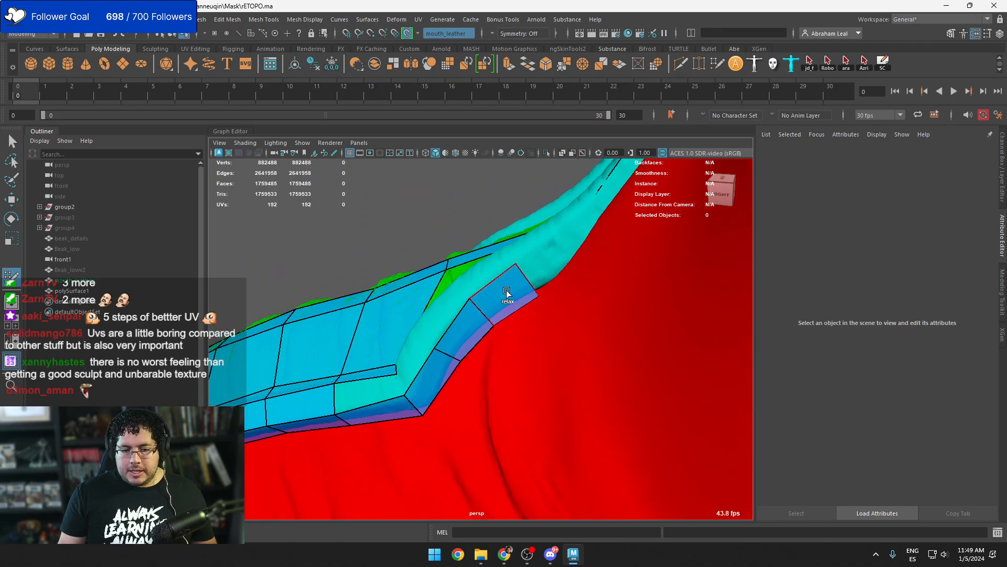
{"action": "left_click", "coordinate": [565, 256], "text": "shift"}
{"action": "left_click_drag", "start_coordinate": [565, 257], "coordinate": [561, 315], "text": "alt"}
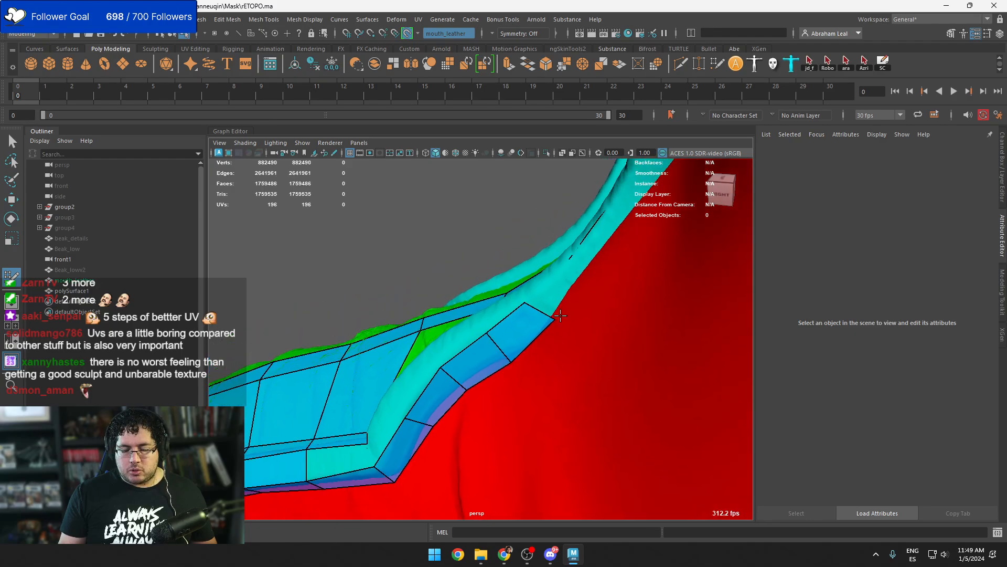
Add one more side quad where the curved trim runs close to the centre strip, undoing the misplaced one
{"action": "left_click_drag", "start_coordinate": [569, 268], "coordinate": [607, 283], "text": "alt"}
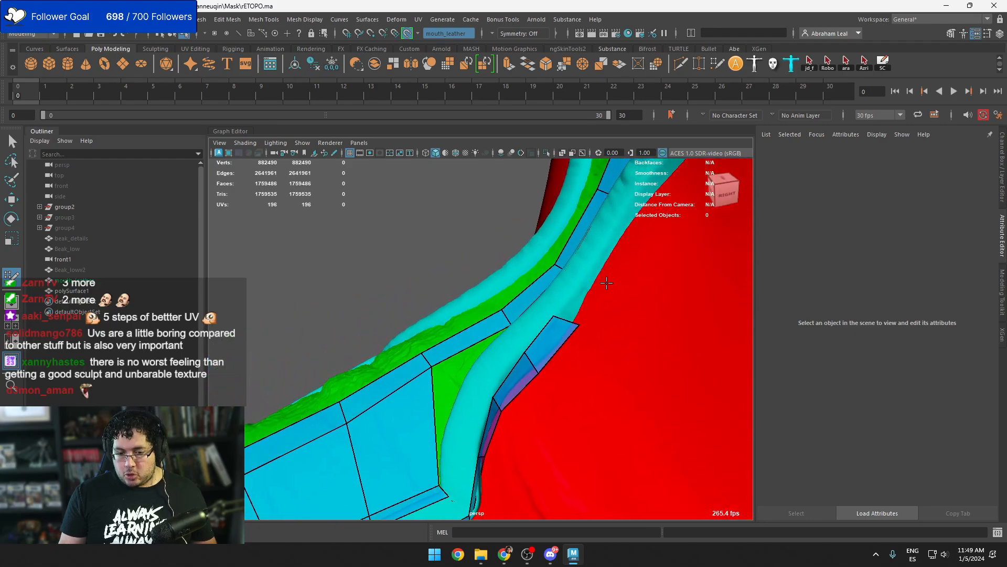
{"action": "left_click", "coordinate": [583, 271]}
{"action": "left_click", "coordinate": [604, 288], "text": "shift"}
{"action": "key", "text": "ctrl+z"}
{"action": "left_click", "coordinate": [593, 294], "text": "shift"}
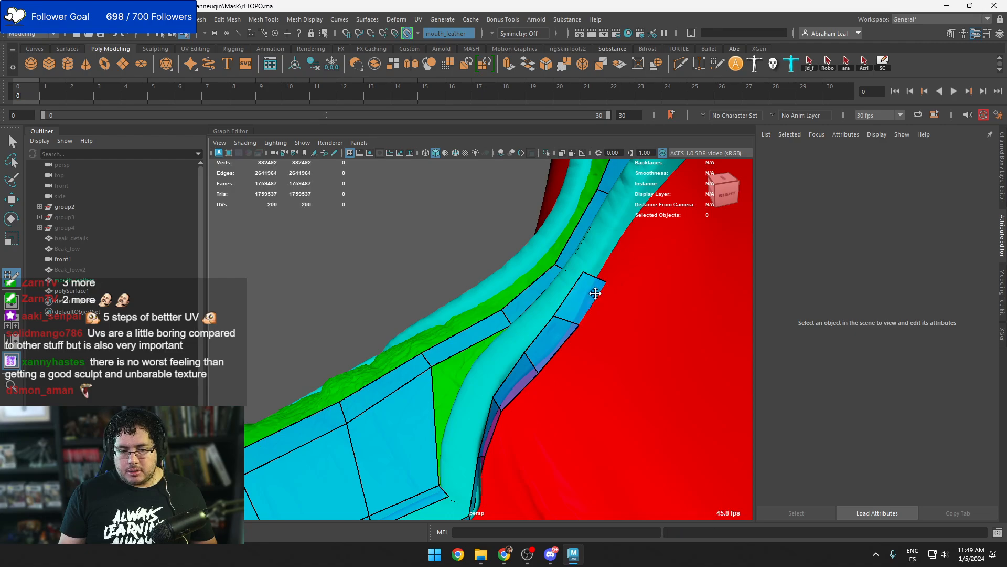
Extend the side strip by three quads along the trim toward the upper rim of the red opening
{"action": "mouse_move", "coordinate": [600, 290]}
{"action": "middle_mouse_down", "text": "alt"}
{"action": "mouse_move", "coordinate": [578, 347]}
{"action": "mouse_move", "coordinate": [586, 322]}
{"action": "mouse_move", "coordinate": [543, 377]}
{"action": "middle_mouse_up", "text": "alt"}
{"action": "left_click", "coordinate": [621, 286]}
{"action": "left_click", "coordinate": [605, 270]}
{"action": "left_click", "coordinate": [590, 313], "text": "shift"}
{"action": "left_click", "coordinate": [591, 291]}
{"action": "left_click", "coordinate": [603, 300], "text": "shift"}
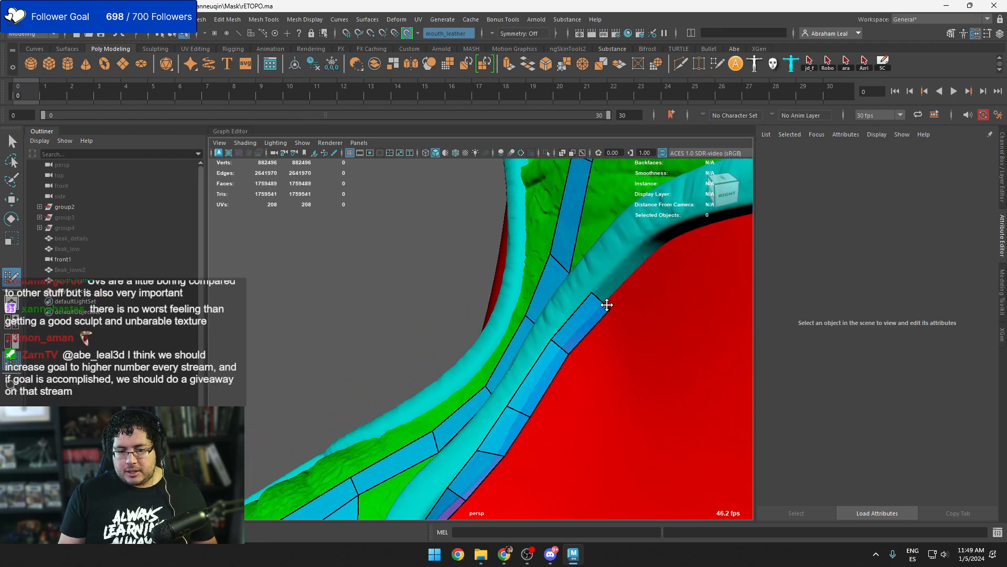
{"action": "left_click", "coordinate": [639, 240]}
{"action": "left_click", "coordinate": [621, 272], "text": "shift"}
{"action": "mouse_move", "coordinate": [620, 272]}
{"action": "middle_mouse_down", "text": "alt"}
{"action": "mouse_move", "coordinate": [641, 270]}
{"action": "mouse_move", "coordinate": [560, 375]}
{"action": "middle_mouse_up", "text": "alt"}
{"action": "mouse_move", "coordinate": [560, 375]}
{"action": "left_mouse_down", "text": "alt"}
{"action": "mouse_move", "coordinate": [521, 377]}
{"action": "mouse_move", "coordinate": [515, 367]}
{"action": "mouse_move", "coordinate": [553, 356]}
{"action": "left_mouse_up", "text": "alt"}
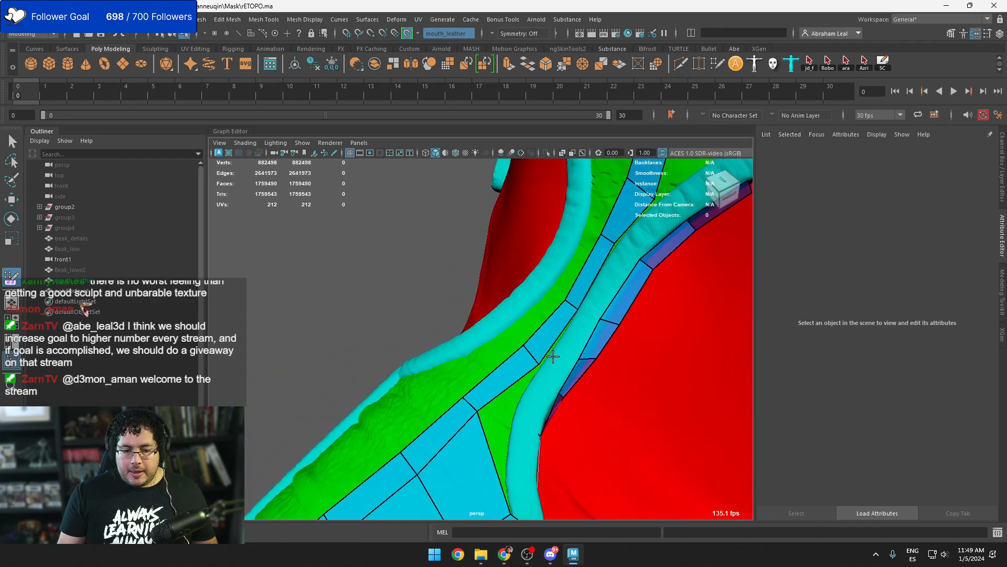
Bridge the trim's side strip and the centre strip with quads across the narrow part of the cyan trim
{"action": "left_click", "coordinate": [630, 313], "text": "shift"}
{"action": "left_click_drag", "start_coordinate": [630, 314], "coordinate": [639, 325], "text": "alt"}
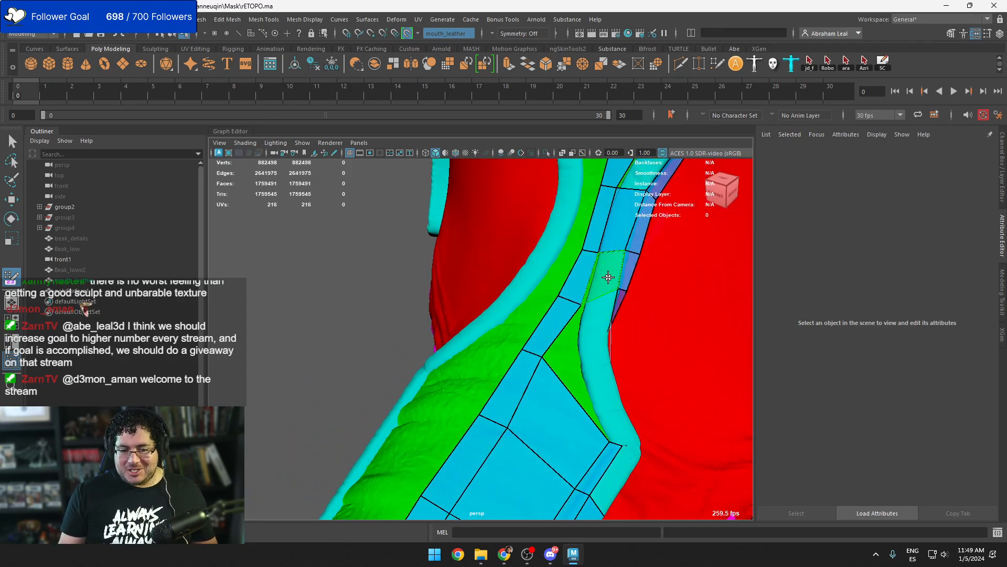
{"action": "mouse_move", "coordinate": [603, 294]}
{"action": "left_mouse_down", "text": "alt"}
{"action": "mouse_move", "coordinate": [528, 306]}
{"action": "mouse_move", "coordinate": [594, 329]}
{"action": "left_mouse_up", "text": "alt"}
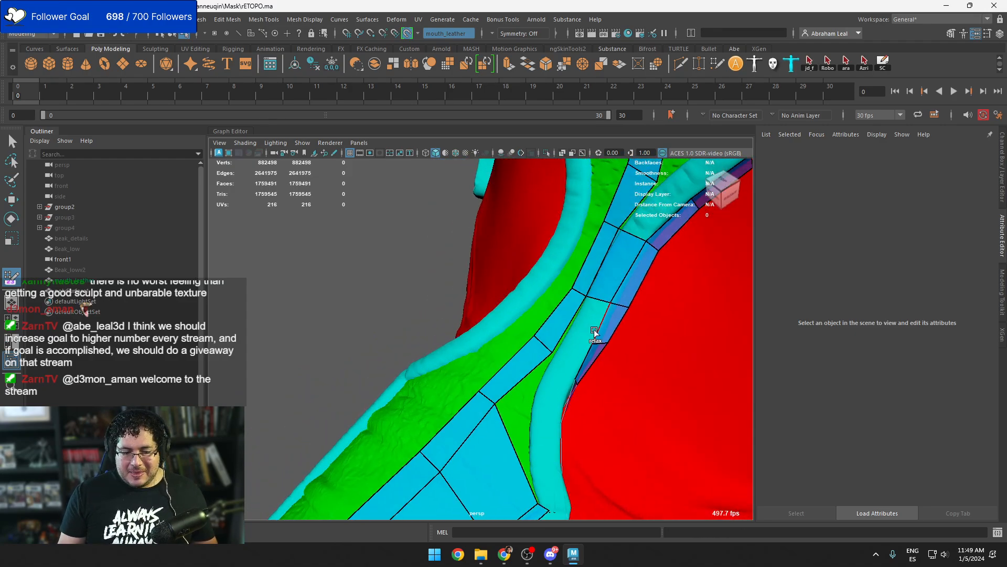
{"action": "left_click", "coordinate": [594, 330], "text": "shift"}
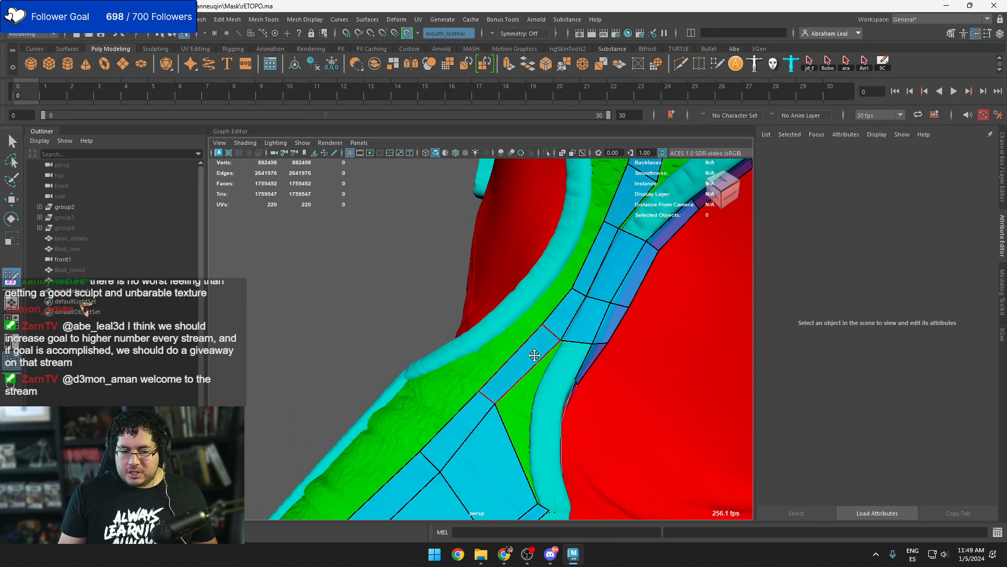
{"action": "left_click_drag", "start_coordinate": [532, 359], "coordinate": [579, 341], "text": "alt"}
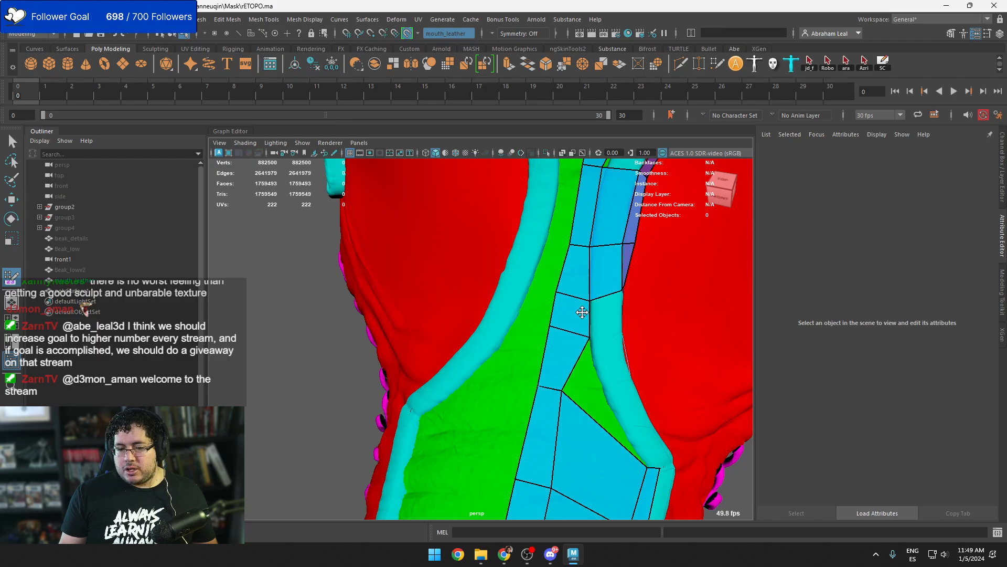
{"action": "left_click_drag", "start_coordinate": [551, 308], "coordinate": [596, 337], "text": "alt"}
{"action": "left_click_drag", "start_coordinate": [600, 294], "coordinate": [515, 394], "text": "alt"}
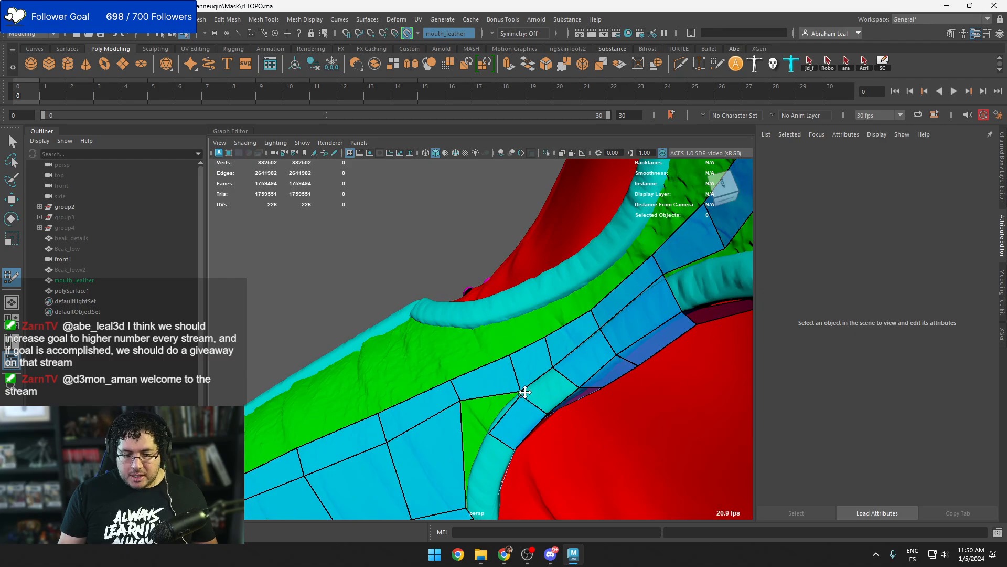
Add faces on the trim beside the triangular green gap above the strap, undoing misplaced ones
{"action": "left_click_drag", "start_coordinate": [552, 387], "coordinate": [588, 388], "text": "alt"}
{"action": "mouse_move", "coordinate": [583, 349]}
{"action": "left_mouse_down", "text": "alt"}
{"action": "mouse_move", "coordinate": [665, 339]}
{"action": "mouse_move", "coordinate": [550, 328]}
{"action": "mouse_move", "coordinate": [502, 364]}
{"action": "mouse_move", "coordinate": [461, 373]}
{"action": "mouse_move", "coordinate": [508, 389]}
{"action": "mouse_move", "coordinate": [558, 370]}
{"action": "mouse_move", "coordinate": [468, 357]}
{"action": "mouse_move", "coordinate": [600, 360]}
{"action": "mouse_move", "coordinate": [506, 382]}
{"action": "mouse_move", "coordinate": [433, 367]}
{"action": "mouse_move", "coordinate": [564, 375]}
{"action": "left_mouse_up", "text": "alt"}
{"action": "left_click", "coordinate": [487, 355], "text": "shift"}
{"action": "key", "text": "ctrl+z"}
{"action": "left_click", "coordinate": [432, 344], "text": "shift"}
{"action": "key", "text": "ctrl+z"}
{"action": "left_click", "coordinate": [508, 385], "text": "shift"}
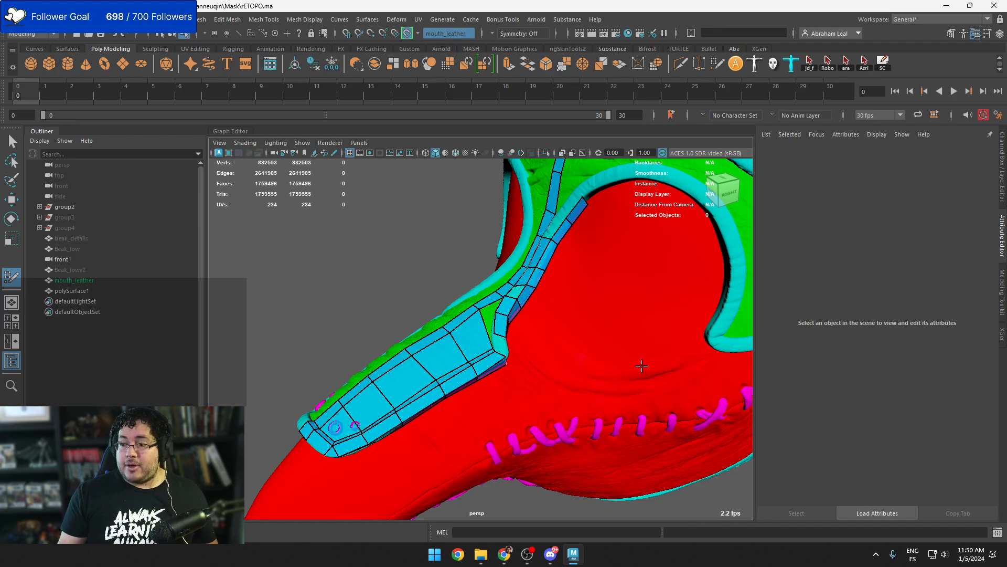
Fill faces between the upper rim of the red opening and the centre strip at the base of the green front panel
{"action": "mouse_move", "coordinate": [603, 315]}
{"action": "left_mouse_down", "text": "alt"}
{"action": "mouse_move", "coordinate": [555, 362]}
{"action": "mouse_move", "coordinate": [560, 383]}
{"action": "mouse_move", "coordinate": [570, 366]}
{"action": "left_mouse_up", "text": "alt"}
{"action": "scroll", "coordinate": [560, 384], "scroll_direction": "up", "scroll_amount": 5}
{"action": "mouse_move", "coordinate": [546, 416]}
{"action": "left_mouse_down"}
{"action": "mouse_move", "coordinate": [603, 398]}
{"action": "mouse_move", "coordinate": [534, 389]}
{"action": "mouse_move", "coordinate": [587, 348]}
{"action": "mouse_move", "coordinate": [611, 347]}
{"action": "mouse_move", "coordinate": [609, 316]}
{"action": "mouse_move", "coordinate": [559, 320]}
{"action": "left_mouse_up"}
{"action": "left_click", "coordinate": [553, 371], "text": "shift"}
{"action": "left_click", "coordinate": [589, 340], "text": "shift"}
{"action": "mouse_move", "coordinate": [501, 335]}
{"action": "left_mouse_down", "text": "alt"}
{"action": "mouse_move", "coordinate": [614, 364]}
{"action": "mouse_move", "coordinate": [563, 402]}
{"action": "left_mouse_up", "text": "alt"}
{"action": "left_click", "coordinate": [571, 400], "text": "shift"}
{"action": "middle_click_drag", "start_coordinate": [602, 367], "coordinate": [572, 442], "text": "alt"}
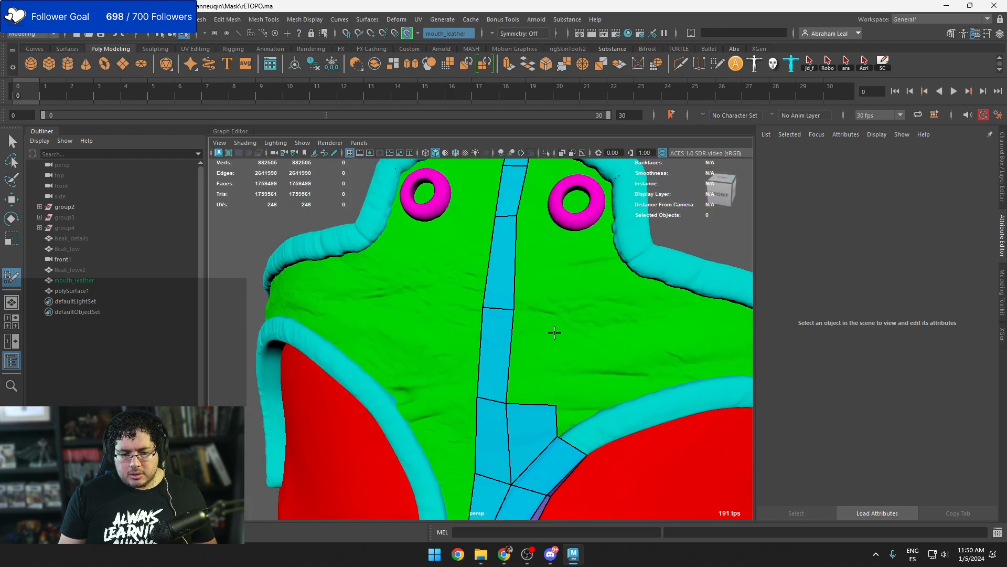
Build a column of three quads beside the centre strip, up the green front panel to the magenta ring
{"action": "left_click", "coordinate": [543, 334], "text": "shift"}
{"action": "left_click_drag", "start_coordinate": [568, 317], "coordinate": [566, 312]}
{"action": "middle_click_drag", "start_coordinate": [567, 314], "coordinate": [574, 355], "text": "alt"}
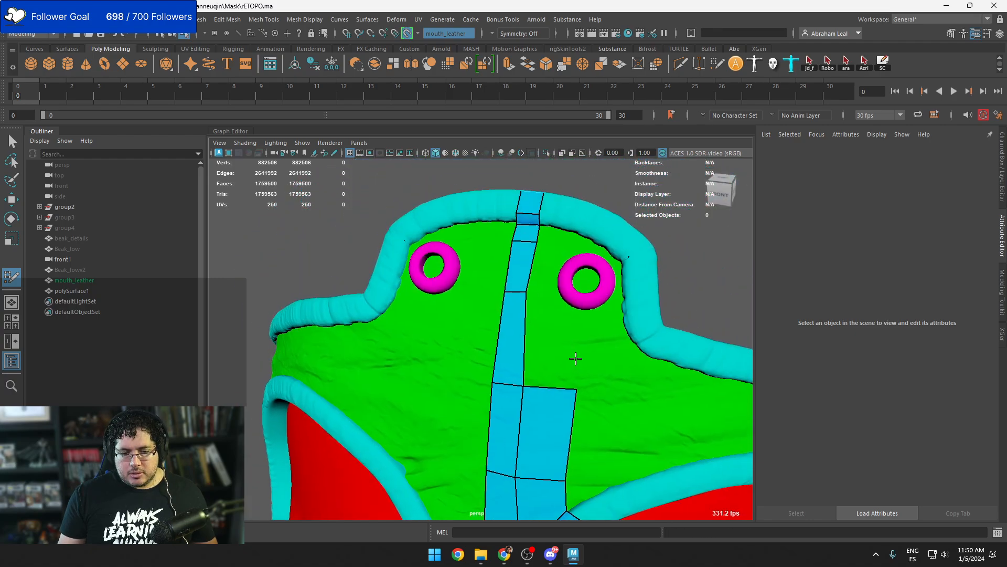
{"action": "left_click", "coordinate": [573, 315]}
{"action": "left_click", "coordinate": [553, 336], "text": "shift"}
{"action": "left_click_drag", "start_coordinate": [513, 292], "coordinate": [577, 304], "text": "alt"}
{"action": "left_click", "coordinate": [577, 303]}
{"action": "left_click", "coordinate": [557, 336], "text": "shift"}
Continue the column above the magenta ring through the panel's edge and up over the cyan top trim
{"action": "left_click_drag", "start_coordinate": [560, 342], "coordinate": [592, 268], "text": "alt"}
{"action": "right_click_drag", "start_coordinate": [593, 263], "coordinate": [614, 247], "text": "alt"}
{"action": "middle_click_drag", "start_coordinate": [613, 244], "coordinate": [581, 290], "text": "alt"}
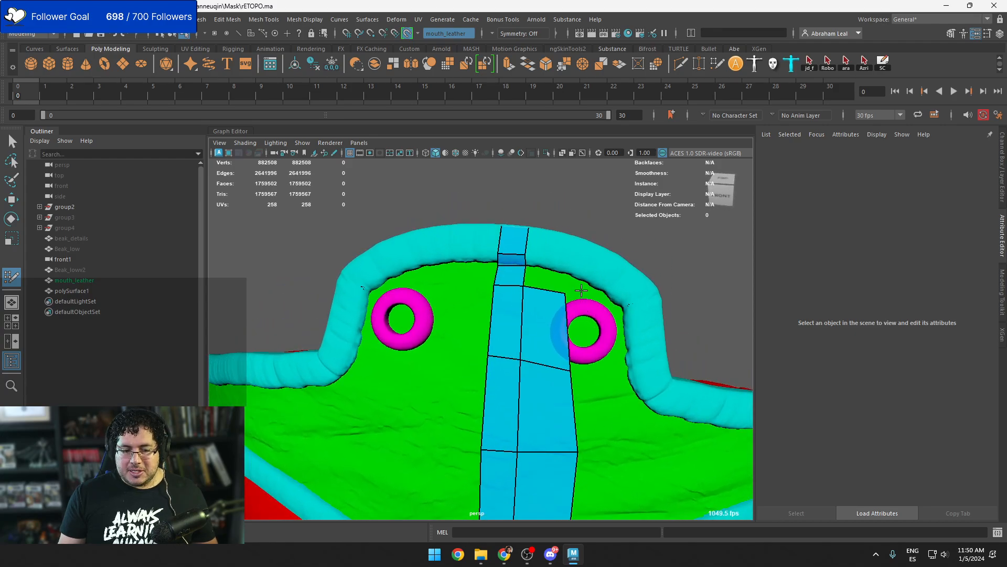
{"action": "left_click", "coordinate": [562, 273]}
{"action": "left_click", "coordinate": [560, 276], "text": "shift"}
{"action": "left_click", "coordinate": [552, 268], "text": "shift"}
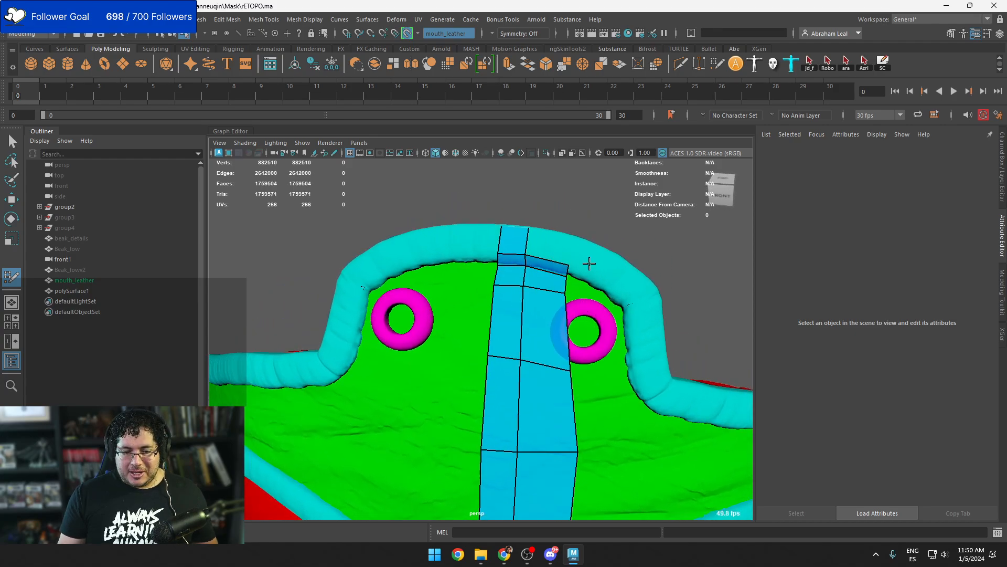
{"action": "left_click_drag", "start_coordinate": [589, 263], "coordinate": [553, 256], "text": "alt"}
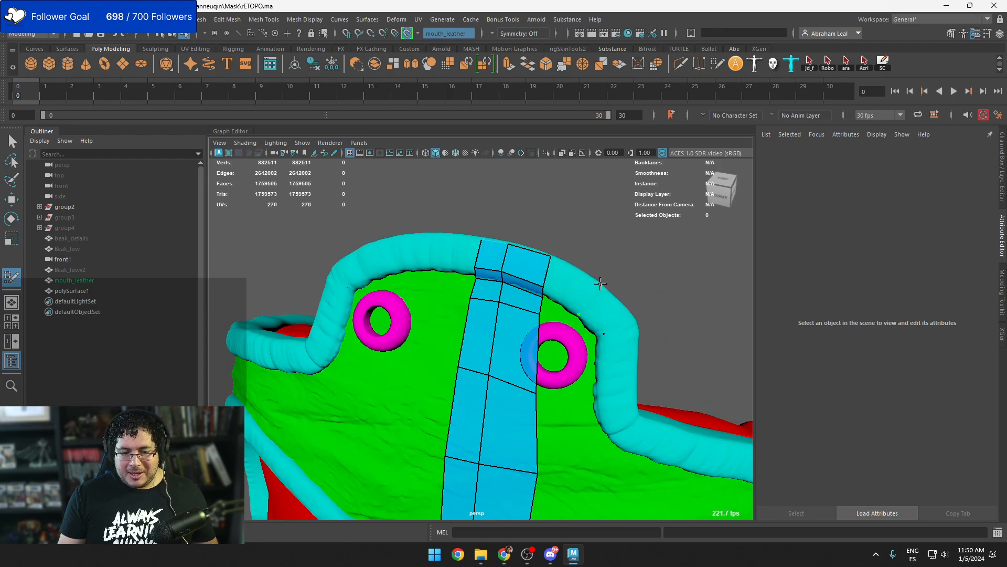
Undo the last face and add two quads along the front of the top trim, curving above the magenta ring
{"action": "key", "text": "ctrl+z"}
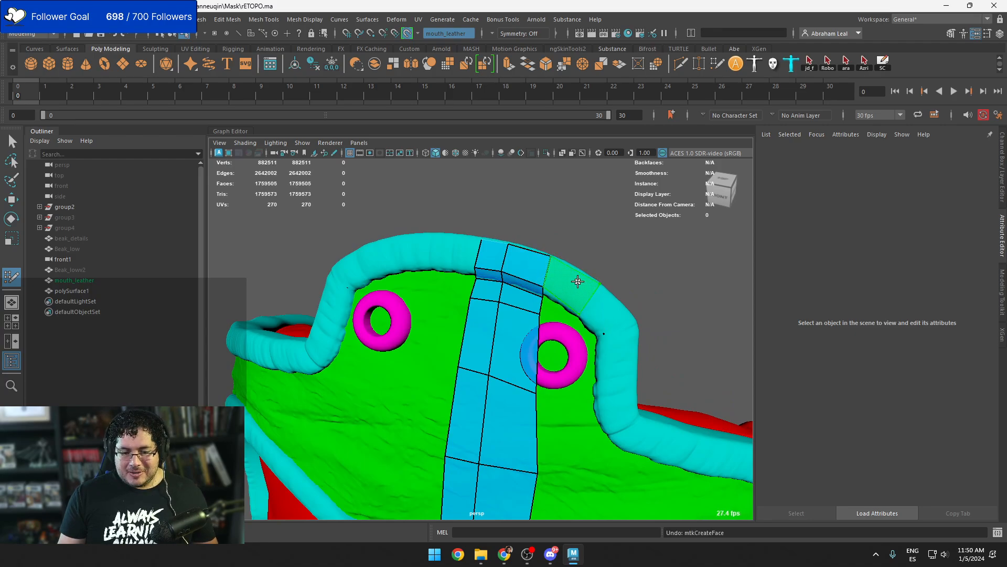
{"action": "left_click", "coordinate": [633, 324]}
{"action": "left_click", "coordinate": [604, 315], "text": "shift"}
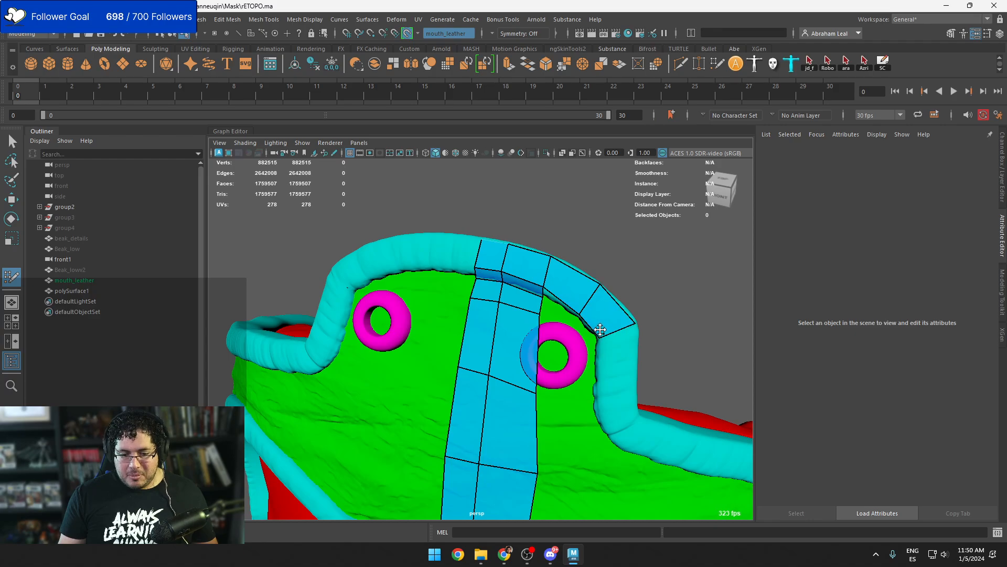
Fill two quads on the inner side of the top trim above the magenta ring, replacing the first misplaced face
{"action": "left_click_drag", "start_coordinate": [582, 313], "coordinate": [588, 296], "text": "alt"}
{"action": "left_click", "coordinate": [588, 296]}
{"action": "left_click", "coordinate": [575, 284], "text": "shift"}
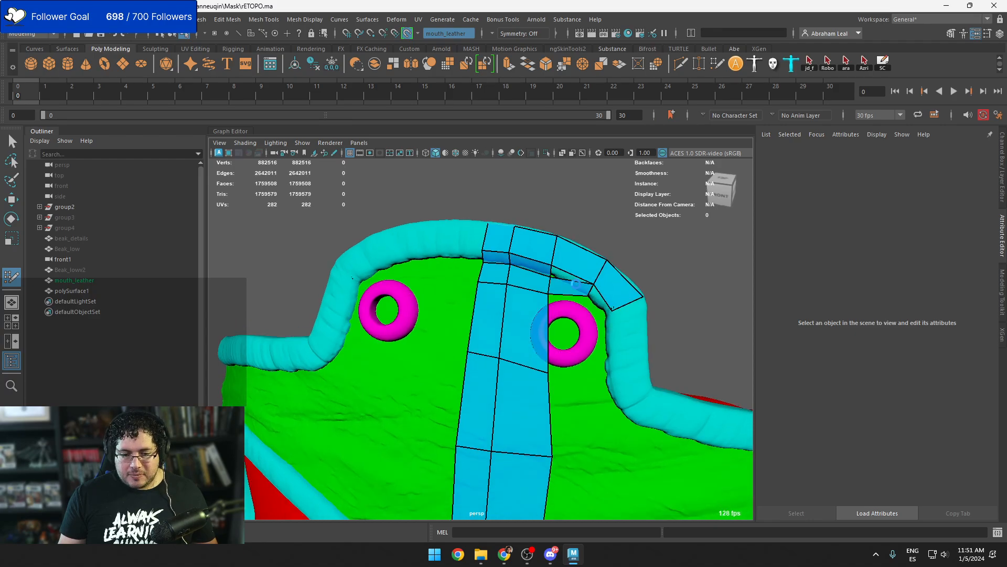
{"action": "key", "text": "ctrl+z"}
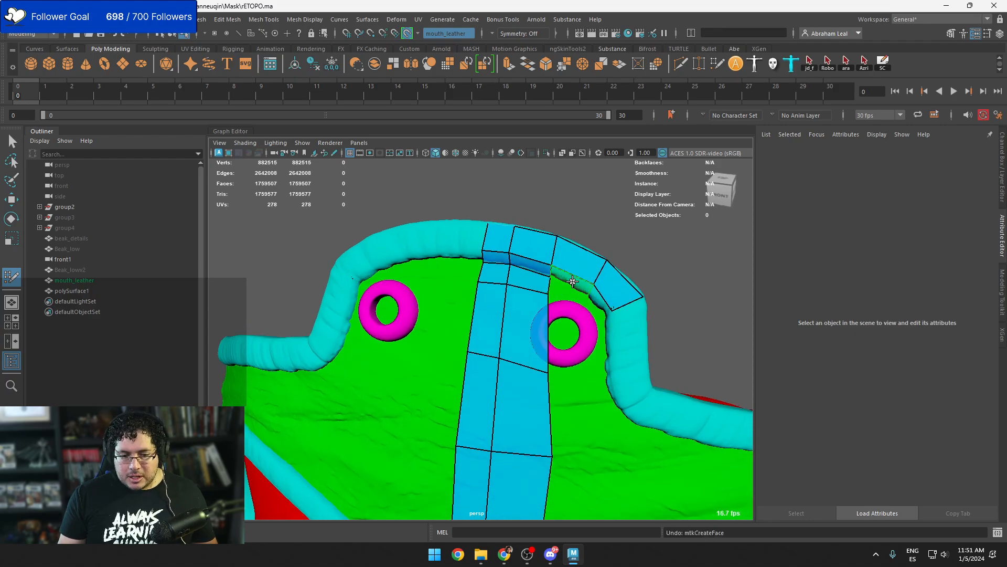
{"action": "left_click", "coordinate": [573, 282], "text": "shift"}
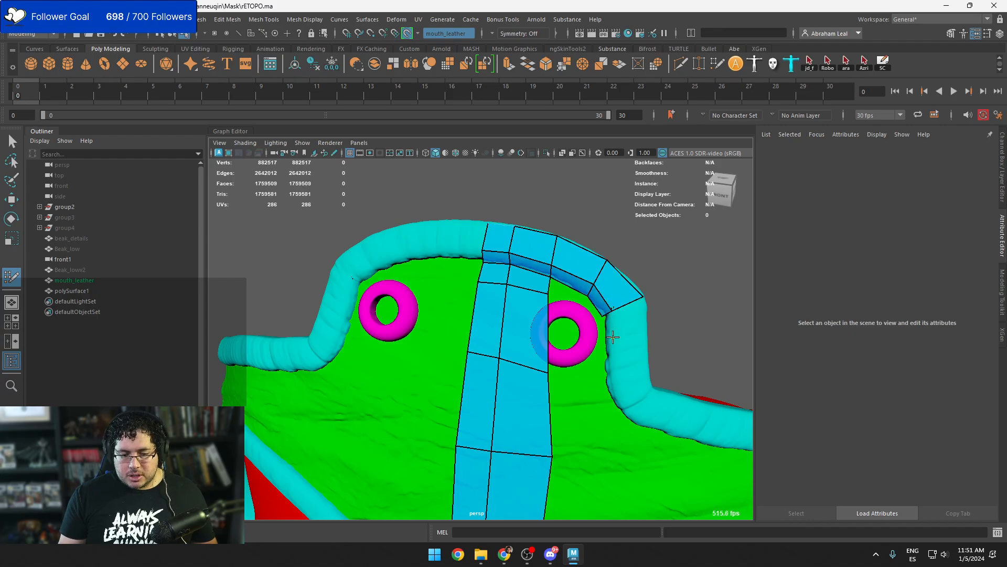
Extend the front trim strip with two quads down the vertical section beside the magenta ring
{"action": "left_click", "coordinate": [647, 337]}
{"action": "left_click", "coordinate": [636, 329], "text": "shift"}
{"action": "middle_click_drag", "start_coordinate": [634, 356], "coordinate": [612, 311], "text": "alt"}
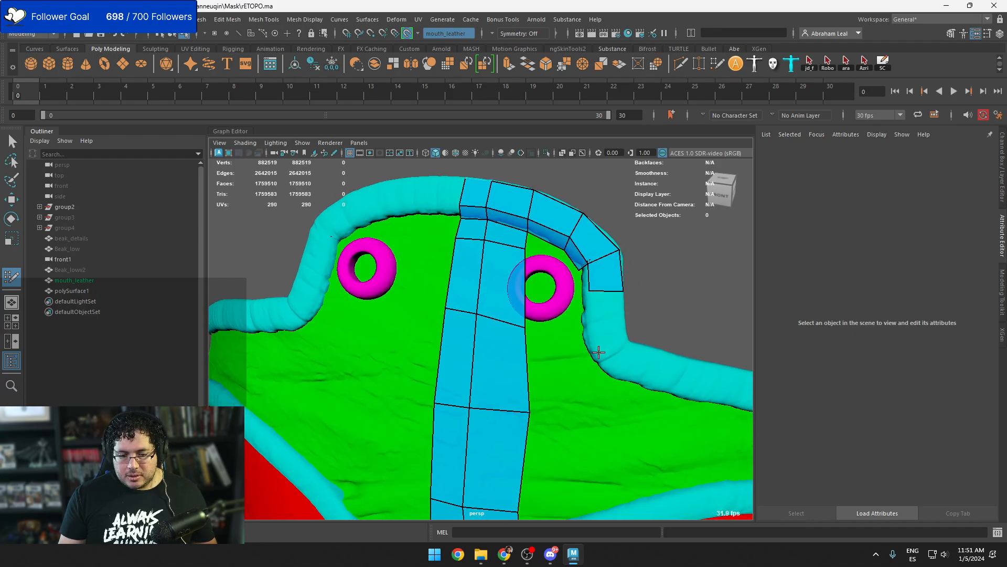
{"action": "left_click", "coordinate": [611, 328], "text": "shift"}
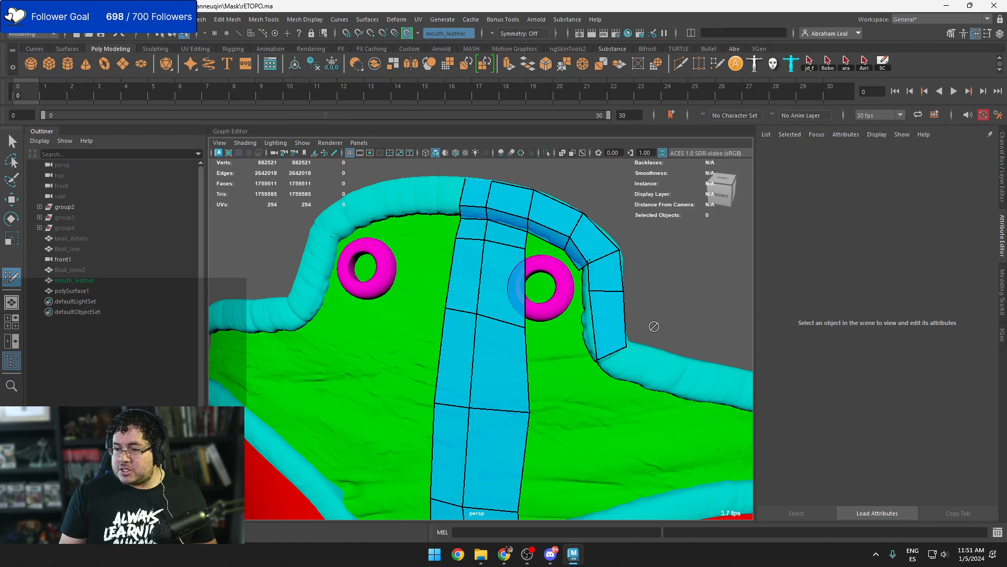
Carry the front trim strip around the lower corner with two quads along the outward-sloping section
{"action": "left_click_drag", "start_coordinate": [622, 321], "coordinate": [560, 367], "text": "alt"}
{"action": "left_click", "coordinate": [558, 342], "text": "shift"}
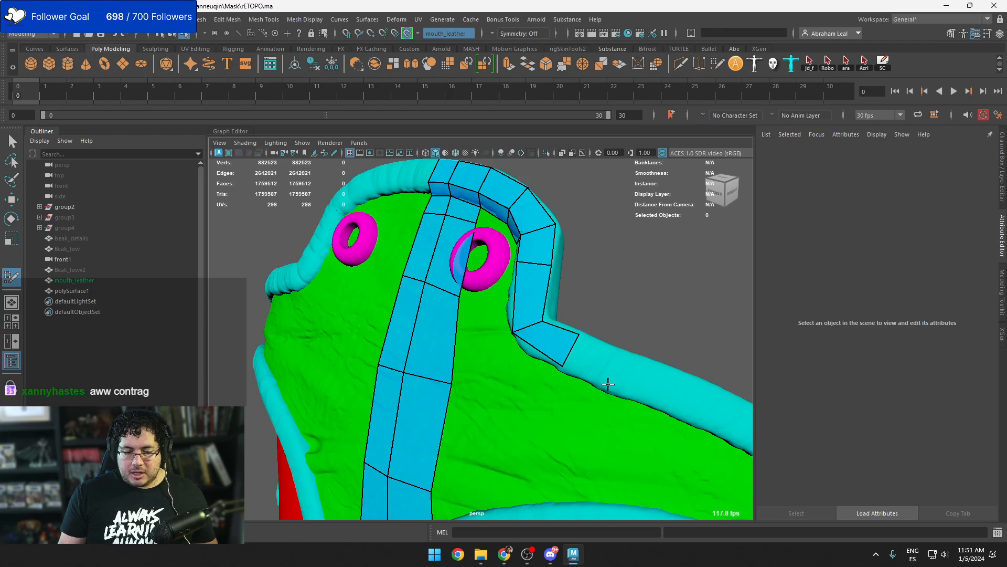
{"action": "left_click", "coordinate": [623, 354]}
{"action": "left_click", "coordinate": [597, 363], "text": "shift"}
{"action": "mouse_move", "coordinate": [613, 373]}
{"action": "left_mouse_down"}
{"action": "mouse_move", "coordinate": [621, 364]}
{"action": "mouse_move", "coordinate": [573, 353]}
{"action": "mouse_move", "coordinate": [630, 358]}
{"action": "mouse_move", "coordinate": [600, 427]}
{"action": "mouse_move", "coordinate": [523, 277]}
{"action": "left_mouse_up"}
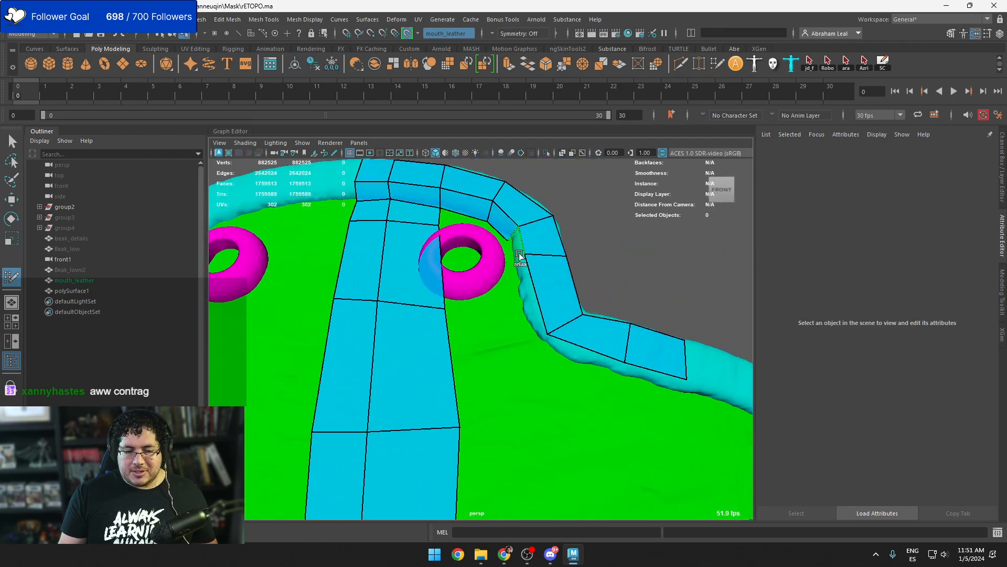
Fill two quads on the inner side of the top trim's vertical section beside the magenta ring
{"action": "left_click", "coordinate": [514, 256], "text": "shift"}
{"action": "left_click", "coordinate": [532, 335]}
{"action": "left_click", "coordinate": [526, 309], "text": "shift"}
Undo the misplaced faces and fill two inner-side quads beneath the top trim's outward-sloping section
{"action": "left_click", "coordinate": [609, 377]}
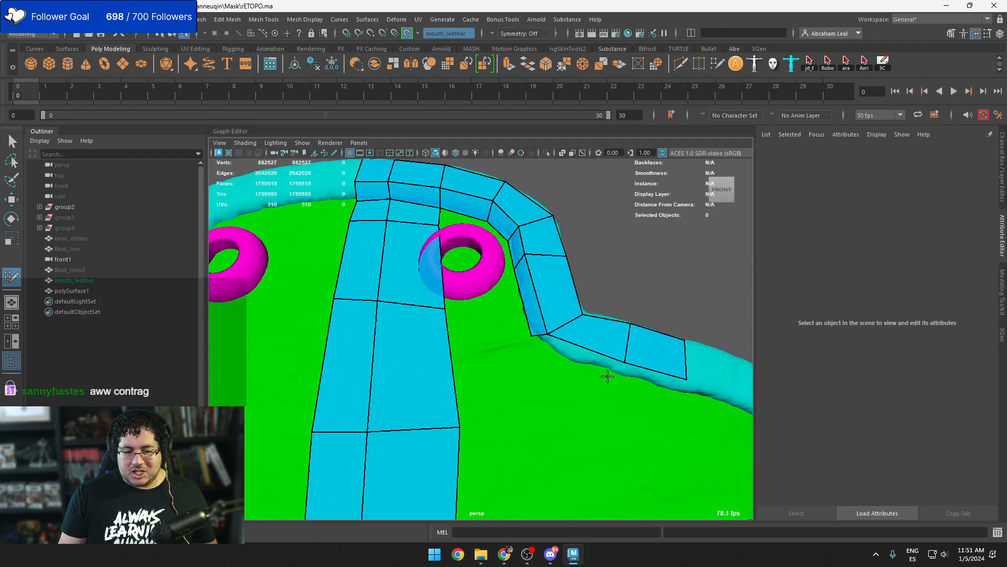
{"action": "left_click", "coordinate": [573, 360], "text": "shift"}
{"action": "key", "text": "ctrl+z"}
{"action": "left_click", "coordinate": [593, 358], "text": "shift"}
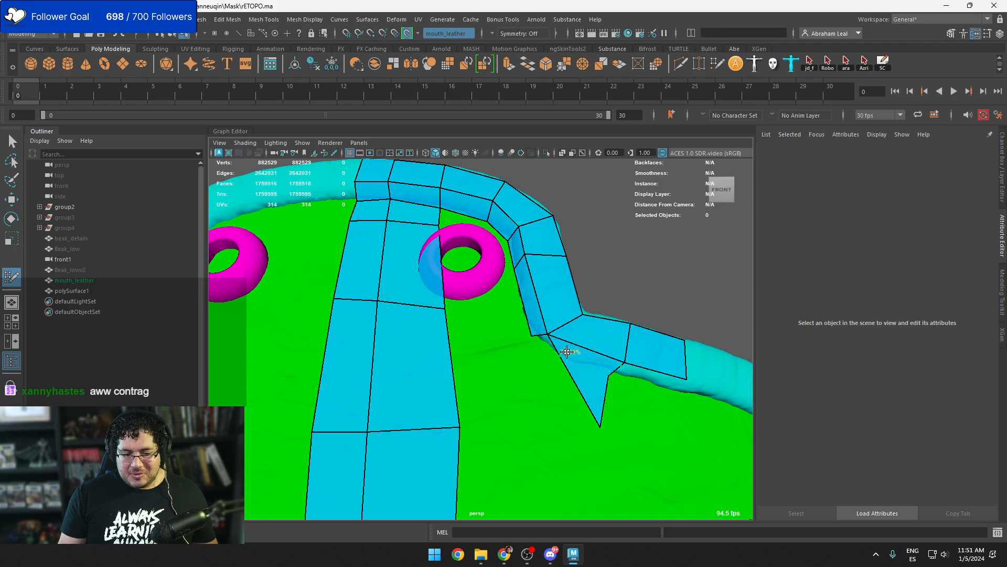
{"action": "key", "text": "ctrl+z"}
{"action": "left_click", "coordinate": [573, 352], "text": "shift"}
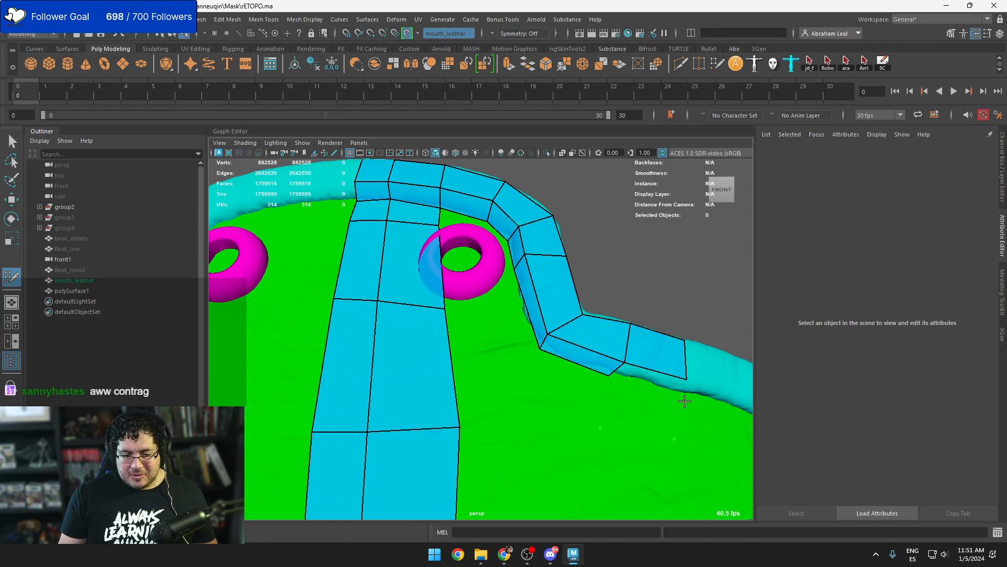
{"action": "left_click", "coordinate": [650, 386], "text": "shift"}
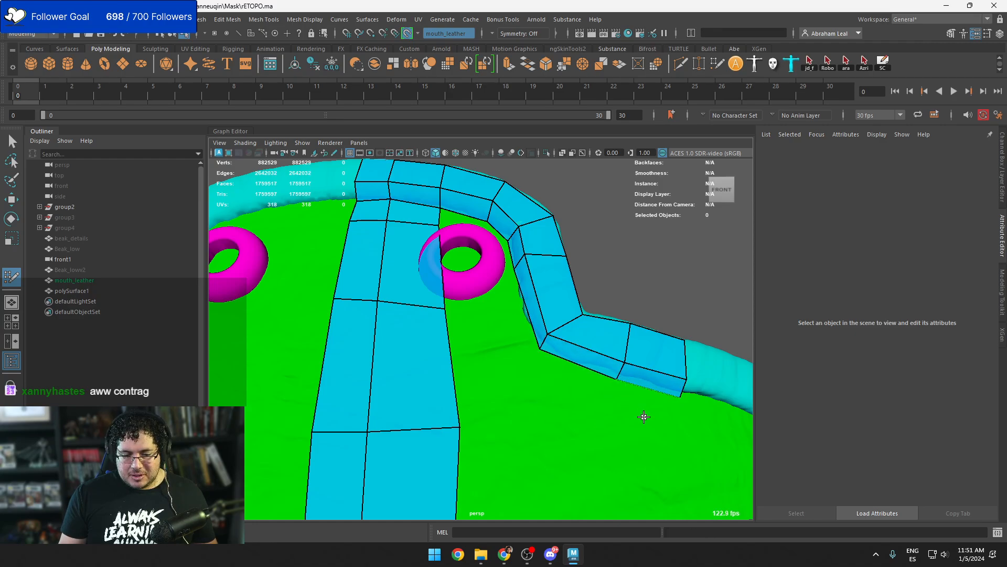
Extend two quads from the underside of the sloping top trim onto the green leather panel
{"action": "left_click", "coordinate": [643, 416], "text": "shift"}
{"action": "left_click", "coordinate": [574, 404], "text": "shift"}
{"action": "key", "text": "ctrl+z"}
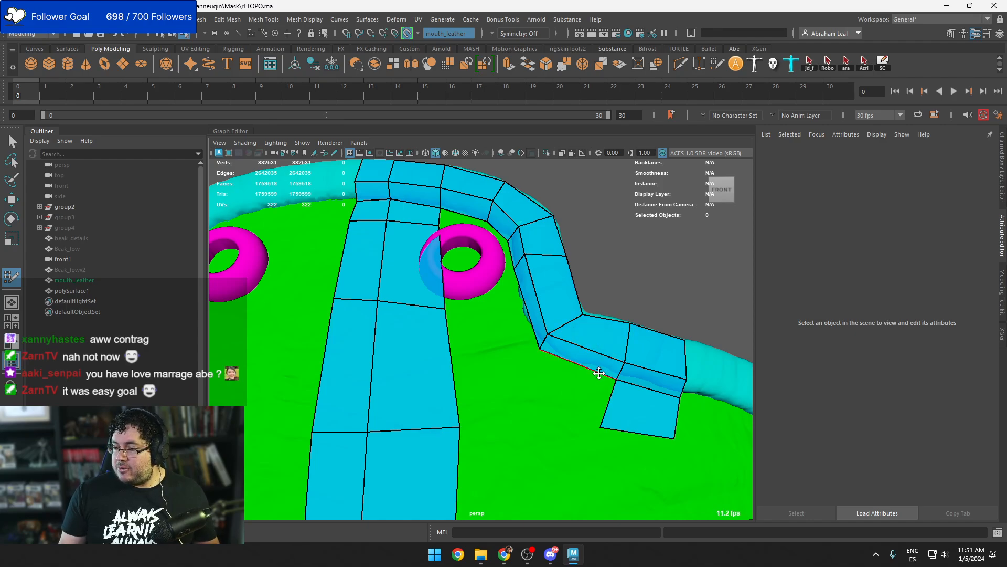
{"action": "left_click", "coordinate": [589, 397], "text": "shift"}
{"action": "scroll", "coordinate": [504, 411], "scroll_direction": "down", "scroll_amount": 3}
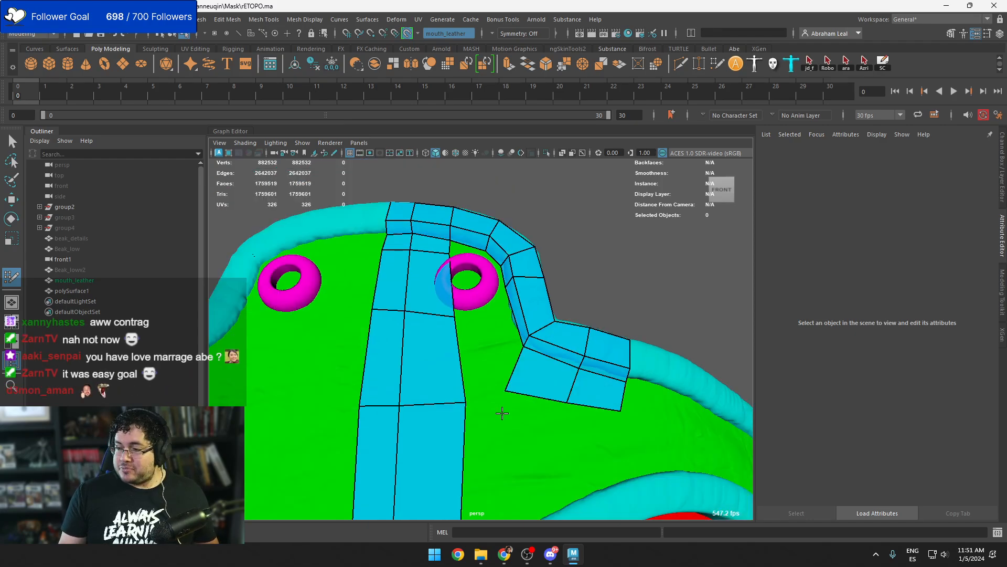
Bridge the new leather quads to the central strip below the magenta ring, and fill a row of three quads beneath them
{"action": "left_click_drag", "start_coordinate": [508, 394], "coordinate": [520, 406]}
{"action": "mouse_move", "coordinate": [496, 365]}
{"action": "left_mouse_down", "text": "alt"}
{"action": "mouse_move", "coordinate": [498, 402]}
{"action": "mouse_move", "coordinate": [499, 386]}
{"action": "mouse_move", "coordinate": [524, 386]}
{"action": "left_mouse_up", "text": "alt"}
{"action": "left_click", "coordinate": [498, 402], "text": "shift"}
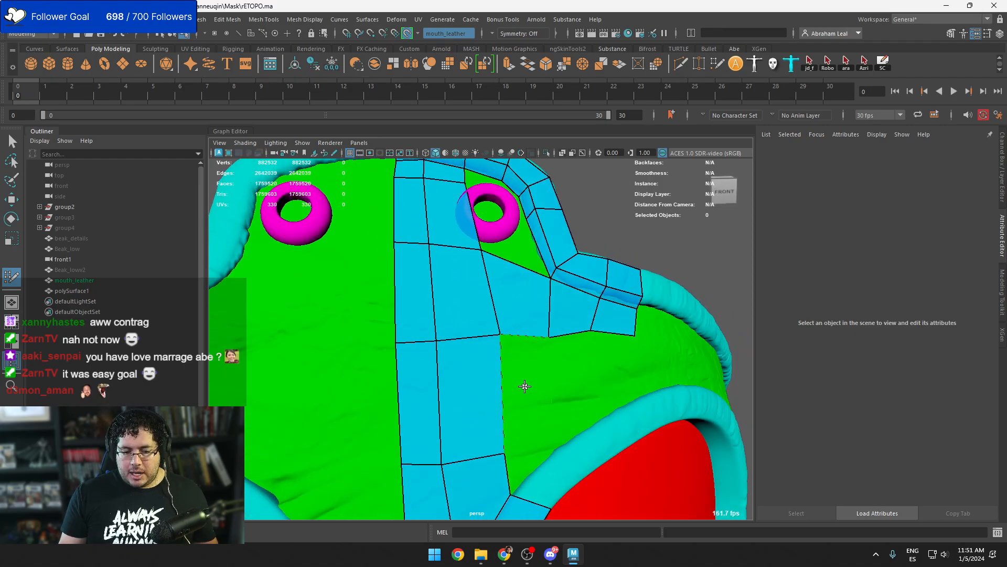
{"action": "left_click", "coordinate": [524, 386], "text": "shift"}
{"action": "left_click", "coordinate": [581, 376], "text": "shift"}
{"action": "left_click", "coordinate": [619, 360], "text": "shift"}
{"action": "left_click_drag", "start_coordinate": [619, 361], "coordinate": [622, 376], "text": "alt"}
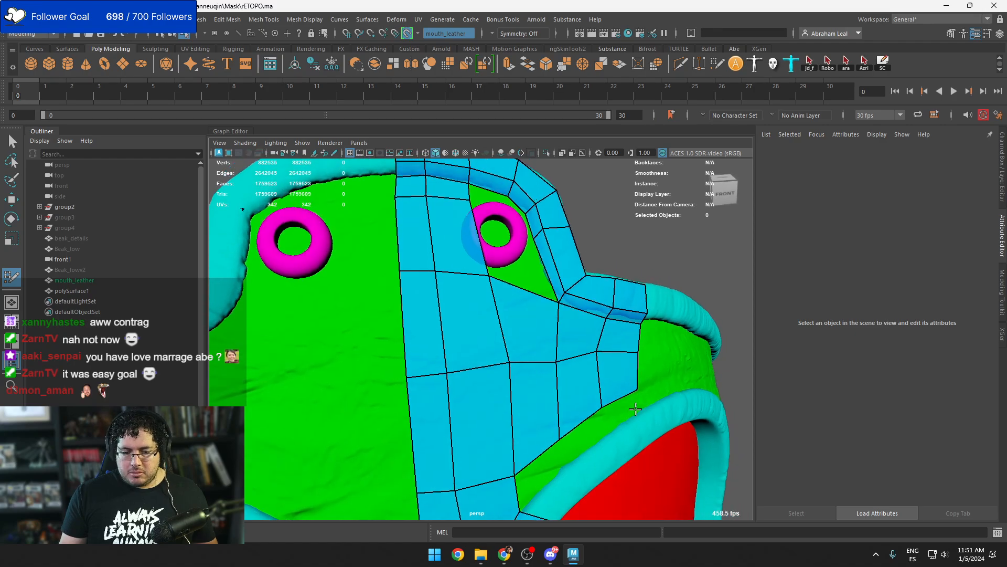
Fill three quads between the leather grid and the trim along the top of the red opening
{"action": "right_click_drag", "start_coordinate": [621, 377], "coordinate": [687, 430], "text": "alt"}
{"action": "middle_click_drag", "start_coordinate": [687, 430], "coordinate": [611, 394], "text": "alt"}
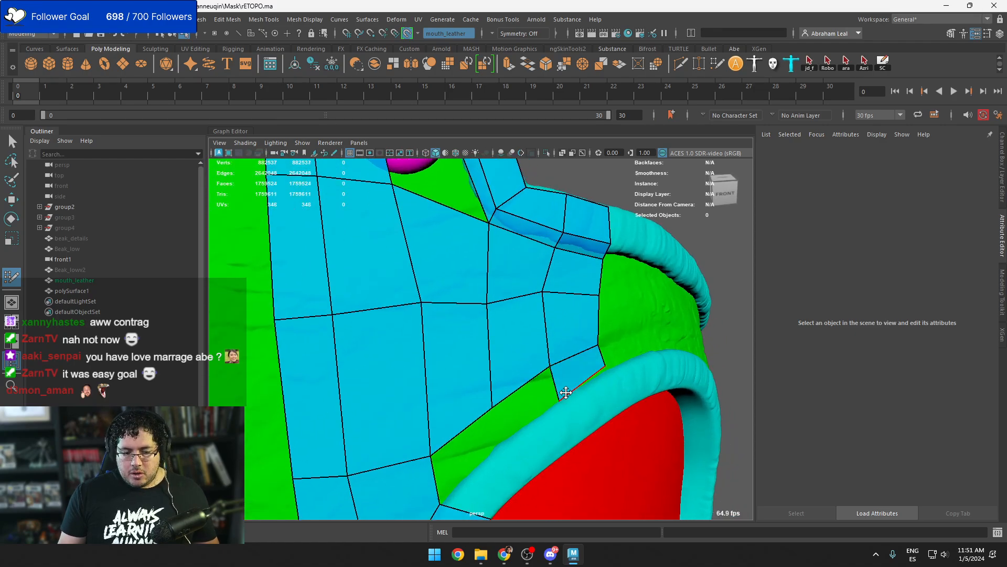
{"action": "left_click", "coordinate": [501, 438]}
{"action": "left_click", "coordinate": [523, 412], "text": "shift"}
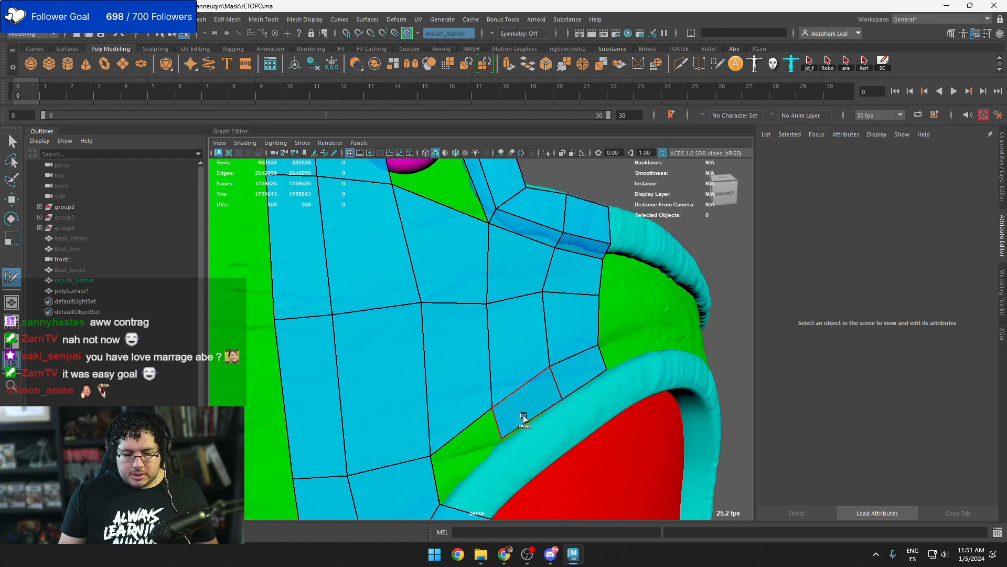
{"action": "left_click_drag", "start_coordinate": [523, 417], "coordinate": [574, 441], "text": "alt"}
{"action": "left_click", "coordinate": [526, 418], "text": "shift"}
Fill three quads on the leather-facing side of the trim's lower section beside the red opening
{"action": "middle_click_drag", "start_coordinate": [574, 441], "coordinate": [551, 356], "text": "alt"}
{"action": "left_click_drag", "start_coordinate": [550, 357], "coordinate": [575, 414], "text": "alt"}
{"action": "middle_click_drag", "start_coordinate": [575, 414], "coordinate": [556, 430], "text": "alt"}
{"action": "left_click_drag", "start_coordinate": [556, 430], "coordinate": [504, 356], "text": "alt"}
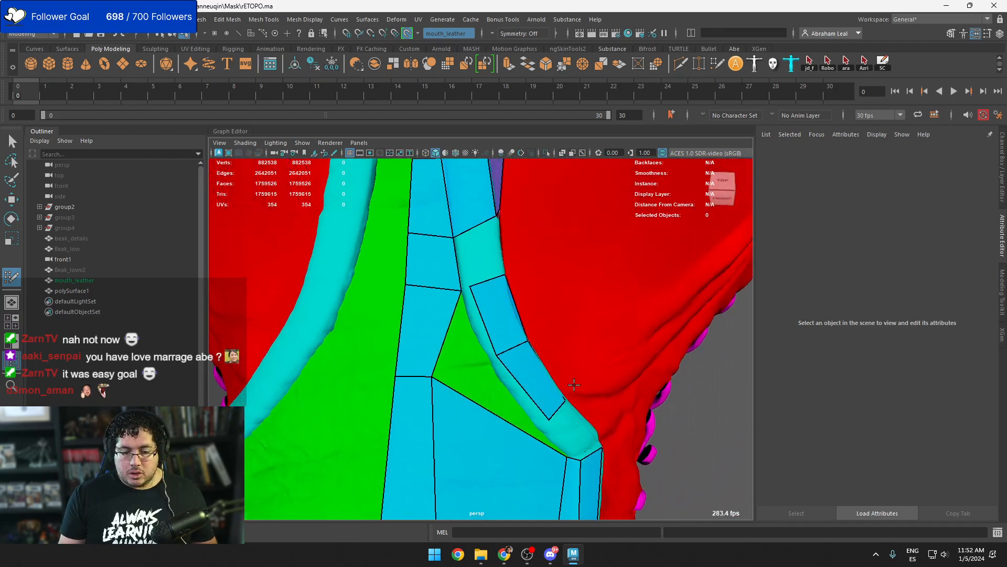
{"action": "right_click_drag", "start_coordinate": [472, 341], "coordinate": [538, 341], "text": "alt"}
{"action": "left_click", "coordinate": [556, 410], "text": "shift"}
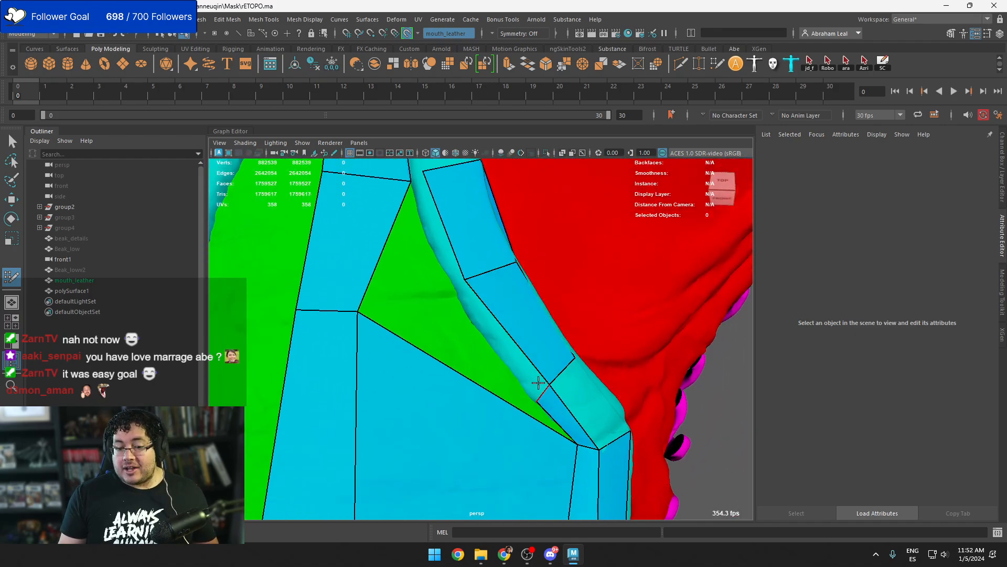
{"action": "mouse_move", "coordinate": [494, 335]}
{"action": "left_mouse_down", "text": "alt"}
{"action": "mouse_move", "coordinate": [465, 382]}
{"action": "mouse_move", "coordinate": [427, 370]}
{"action": "left_mouse_up", "text": "alt"}
{"action": "left_click_drag", "start_coordinate": [427, 371], "coordinate": [457, 384], "text": "alt"}
{"action": "left_click", "coordinate": [407, 335], "text": "shift"}
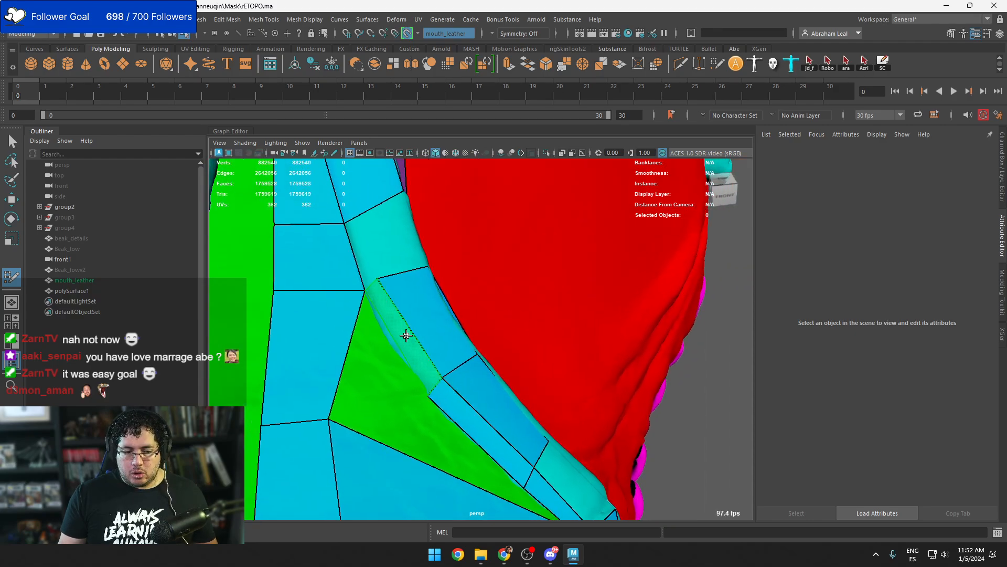
{"action": "middle_click_drag", "start_coordinate": [458, 403], "coordinate": [502, 452], "text": "alt"}
{"action": "left_click_drag", "start_coordinate": [391, 257], "coordinate": [422, 286], "text": "alt"}
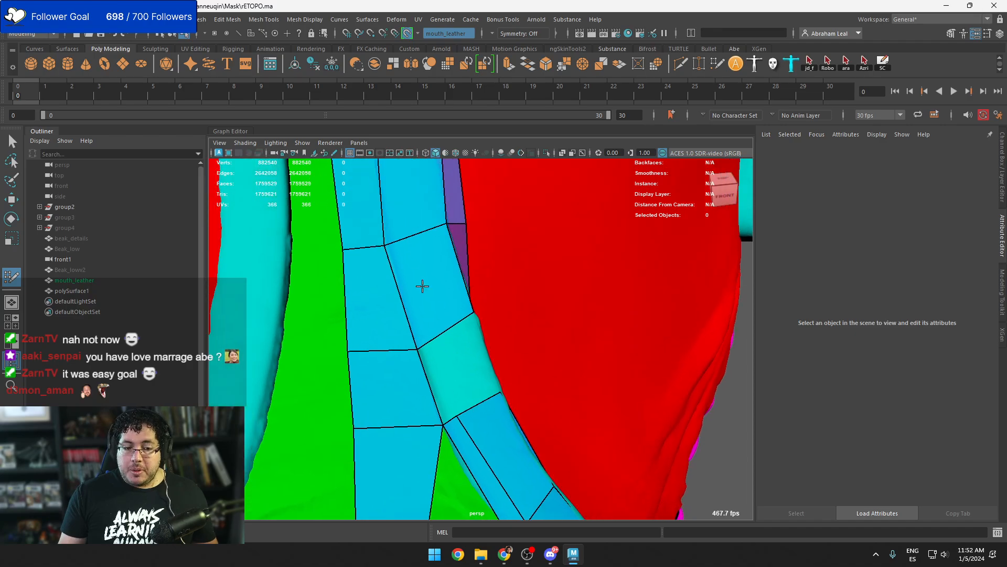
{"action": "left_click_drag", "start_coordinate": [406, 236], "coordinate": [455, 347], "text": "alt"}
{"action": "scroll", "coordinate": [462, 266], "scroll_direction": "down", "scroll_amount": 3}
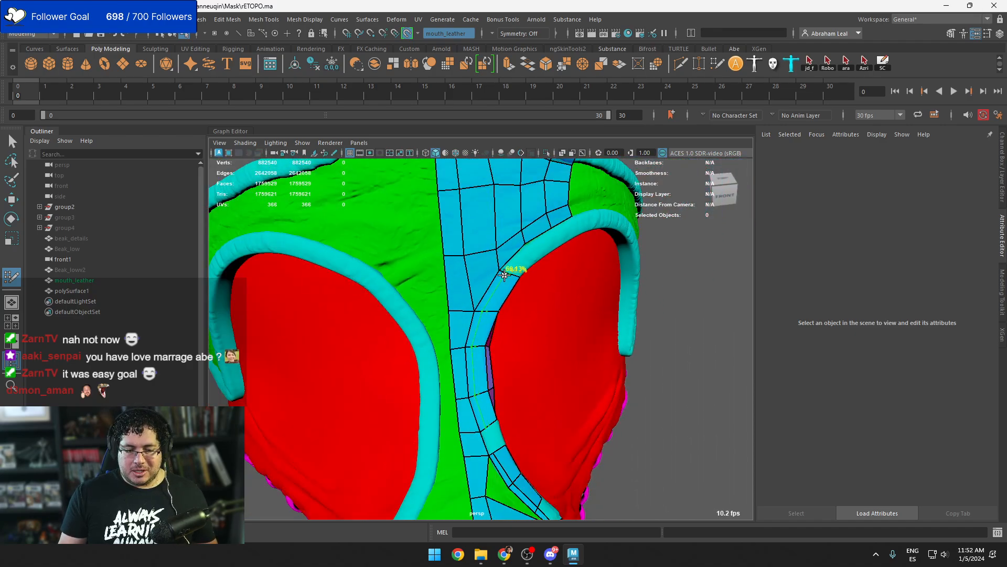
{"action": "left_click", "coordinate": [502, 274], "text": "ctrl"}
{"action": "middle_click_drag", "start_coordinate": [502, 274], "coordinate": [505, 407], "text": "alt"}
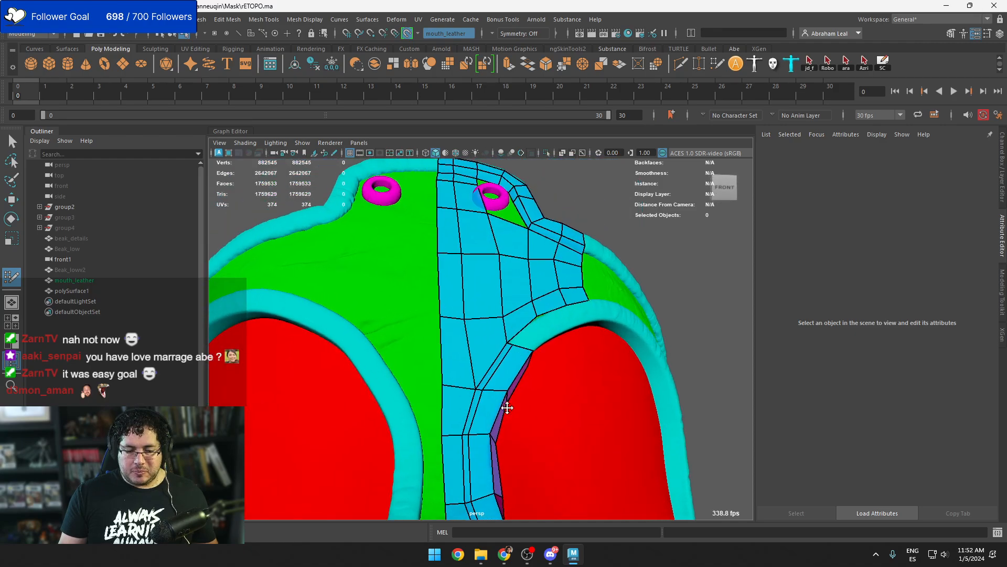
{"action": "left_click_drag", "start_coordinate": [506, 407], "coordinate": [517, 294], "text": "alt"}
{"action": "scroll", "coordinate": [537, 368], "scroll_direction": "up", "scroll_amount": 4}
{"action": "left_click_drag", "start_coordinate": [537, 369], "coordinate": [479, 362], "text": "alt"}
{"action": "key", "text": "ctrl+z"}
Undo the last side quad on the lower trim beside the red opening
{"action": "scroll", "coordinate": [467, 346], "scroll_direction": "down", "scroll_amount": 4}
{"action": "middle_click_drag", "start_coordinate": [446, 313], "coordinate": [433, 326], "text": "alt"}
{"action": "left_click_drag", "start_coordinate": [433, 326], "coordinate": [519, 335], "text": "alt"}
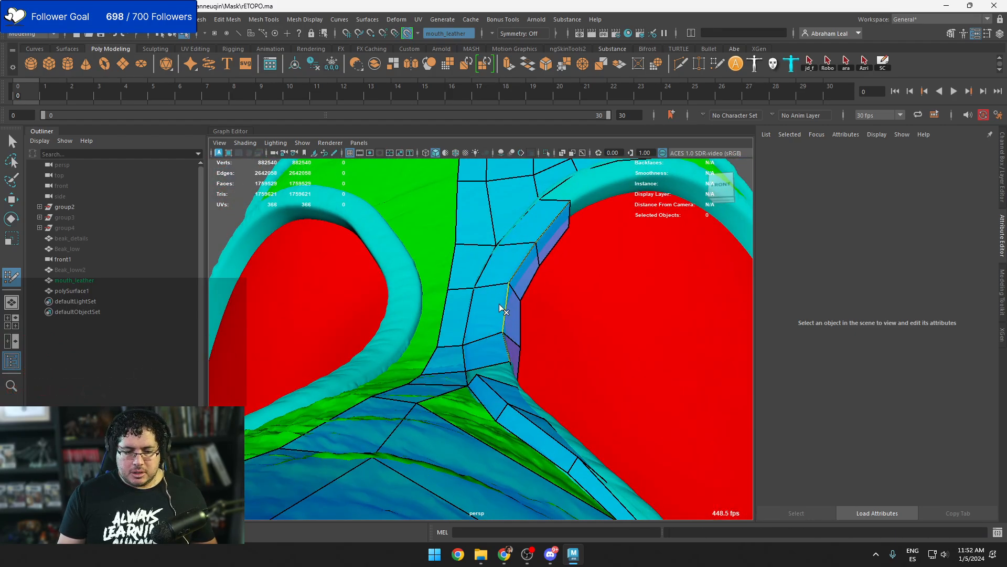
{"action": "key", "text": "ctrl+z"}
{"action": "key", "text": "alt+shift"}
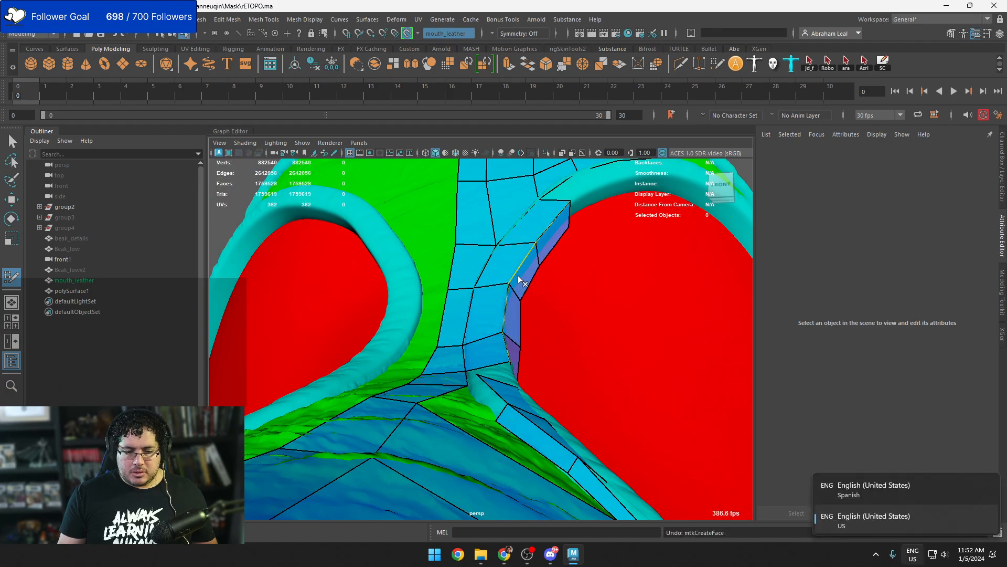
{"action": "left_click_drag", "start_coordinate": [527, 299], "coordinate": [499, 286], "text": "alt"}
{"action": "key", "text": "alt+shift"}
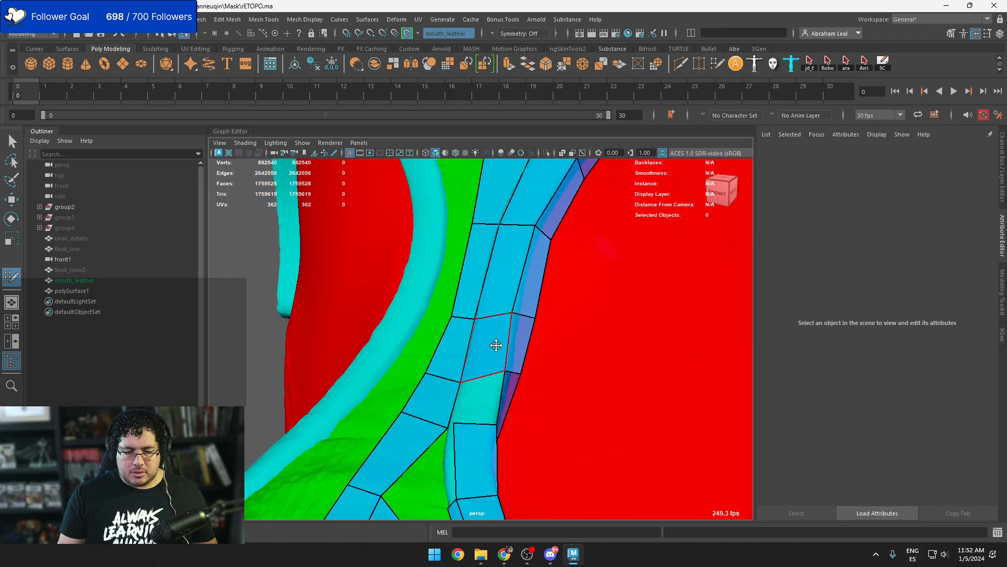
Delete the four wide front quads of the trim along the red opening's inner edge, leaving the purple inward-facing quads
{"action": "left_click", "coordinate": [494, 344], "text": "ctrl+shift"}
{"action": "left_click", "coordinate": [506, 270], "text": "ctrl+shift"}
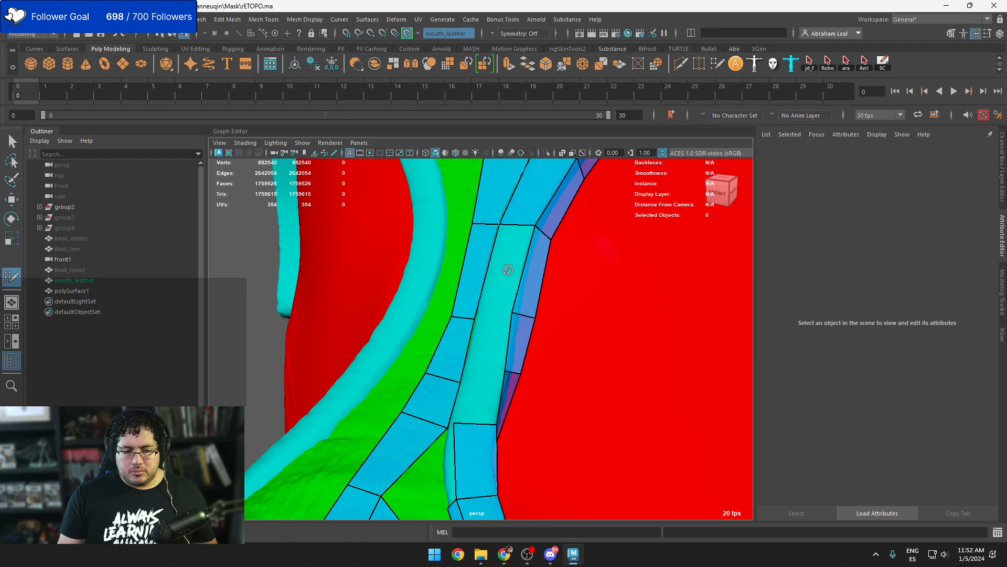
{"action": "middle_click_drag", "start_coordinate": [508, 267], "coordinate": [492, 361], "text": "alt"}
{"action": "left_click", "coordinate": [546, 235], "text": "ctrl+shift"}
{"action": "middle_click_drag", "start_coordinate": [546, 235], "coordinate": [542, 286], "text": "alt"}
{"action": "left_click_drag", "start_coordinate": [542, 285], "coordinate": [558, 283], "text": "alt"}
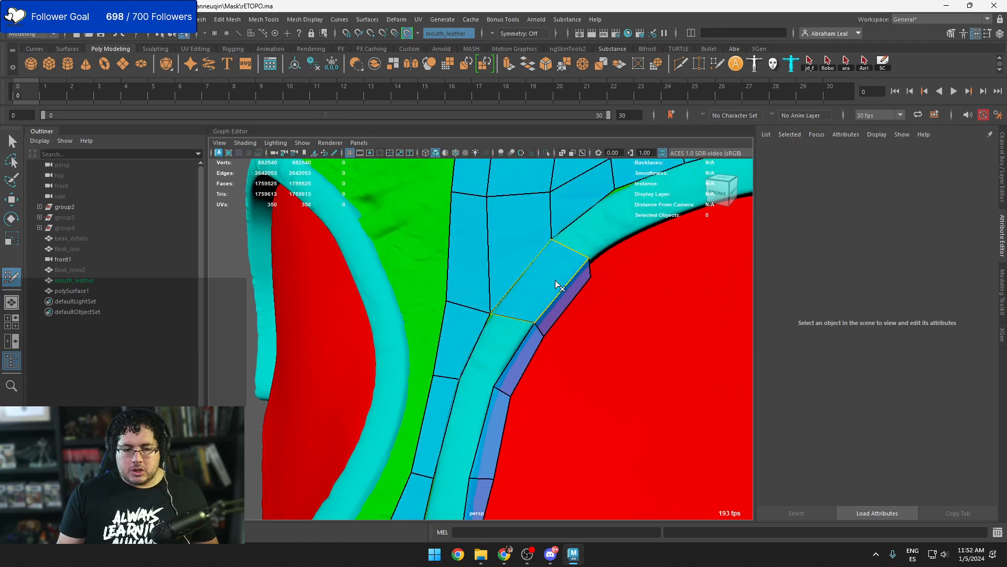
{"action": "scroll", "coordinate": [525, 304], "scroll_direction": "up", "scroll_amount": 2}
{"action": "left_click_drag", "start_coordinate": [509, 335], "coordinate": [504, 282], "text": "alt"}
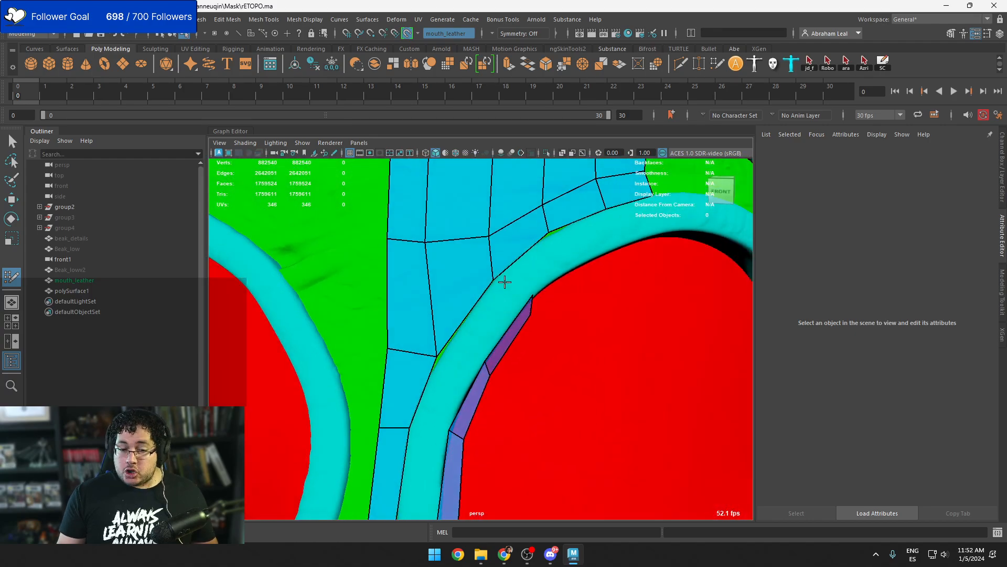
Place a narrower replacement quad on the upper front of the red opening's trim, undoing the misplaced faces
{"action": "key", "text": "ctrl+z"}
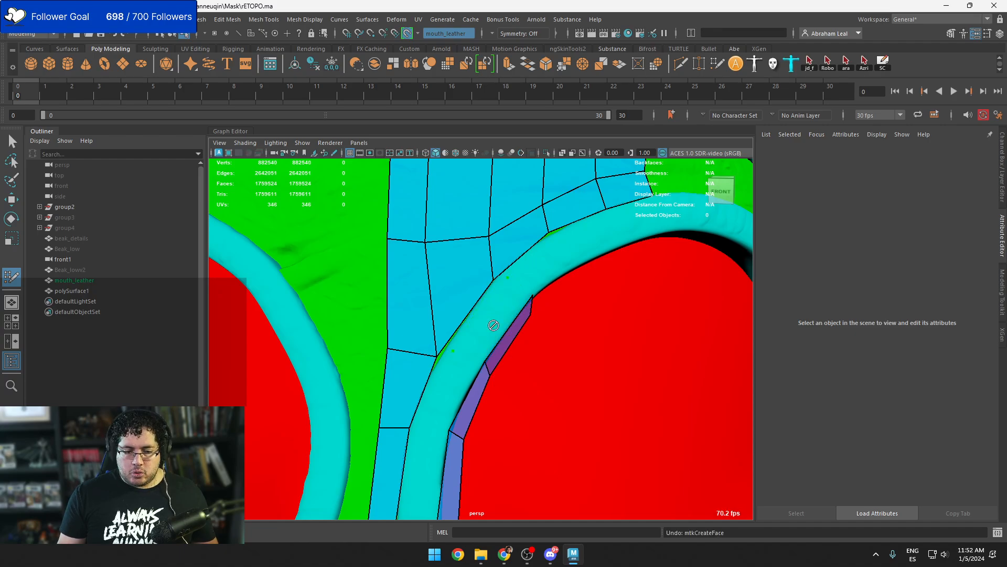
{"action": "mouse_move", "coordinate": [499, 337]}
{"action": "left_mouse_down", "text": "alt"}
{"action": "mouse_move", "coordinate": [455, 327]}
{"action": "mouse_move", "coordinate": [509, 360]}
{"action": "mouse_move", "coordinate": [456, 372]}
{"action": "left_mouse_up", "text": "alt"}
{"action": "left_click", "coordinate": [505, 325], "text": "shift"}
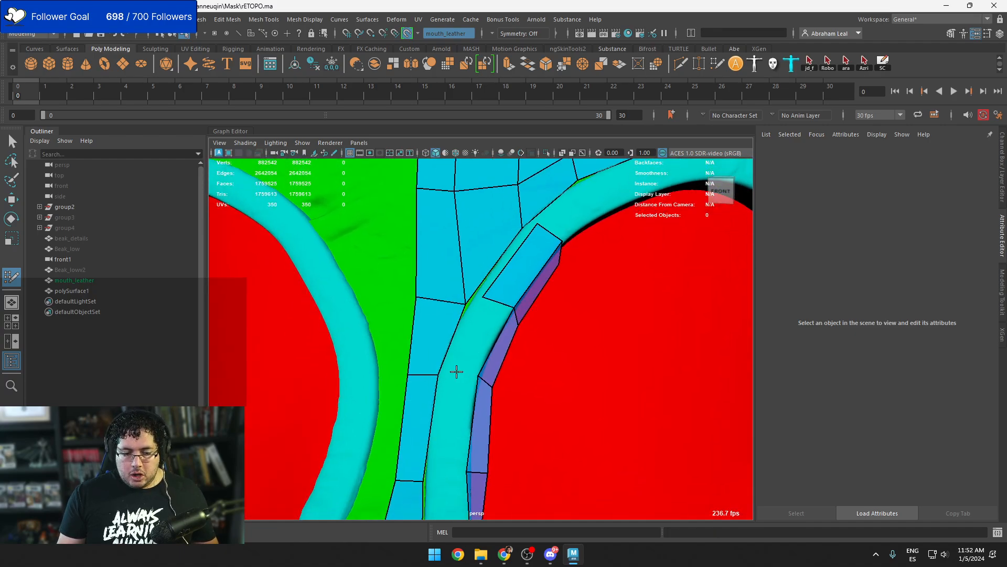
{"action": "left_click", "coordinate": [485, 334], "text": "shift"}
{"action": "key", "text": "ctrl+z"}
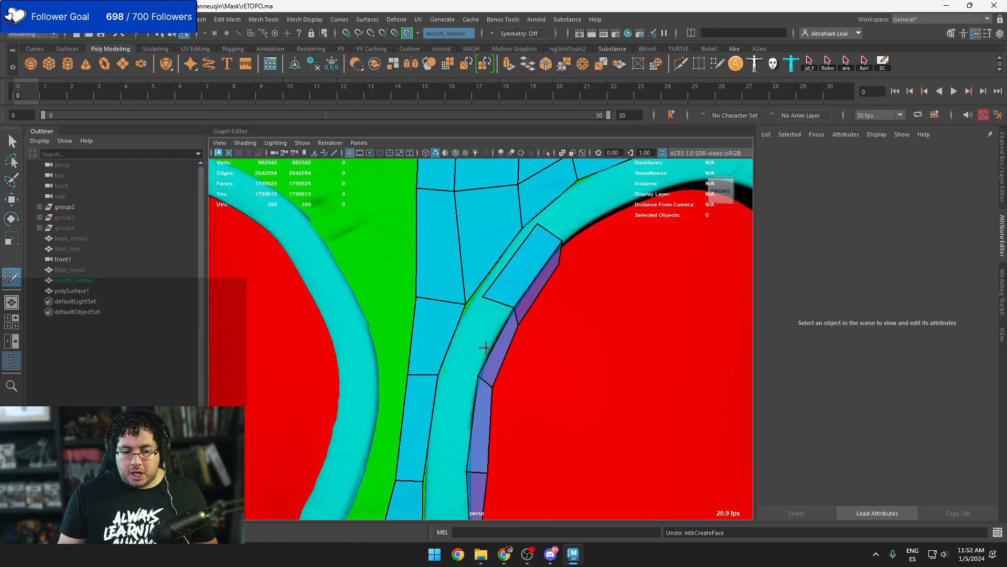
Continue the narrow front strip with four quads down the red opening's trim to the existing lower strip
{"action": "mouse_move", "coordinate": [485, 346]}
{"action": "left_mouse_down", "text": "alt"}
{"action": "mouse_move", "coordinate": [489, 337]}
{"action": "mouse_move", "coordinate": [477, 342]}
{"action": "mouse_move", "coordinate": [494, 336]}
{"action": "mouse_move", "coordinate": [433, 453]}
{"action": "left_mouse_up", "text": "alt"}
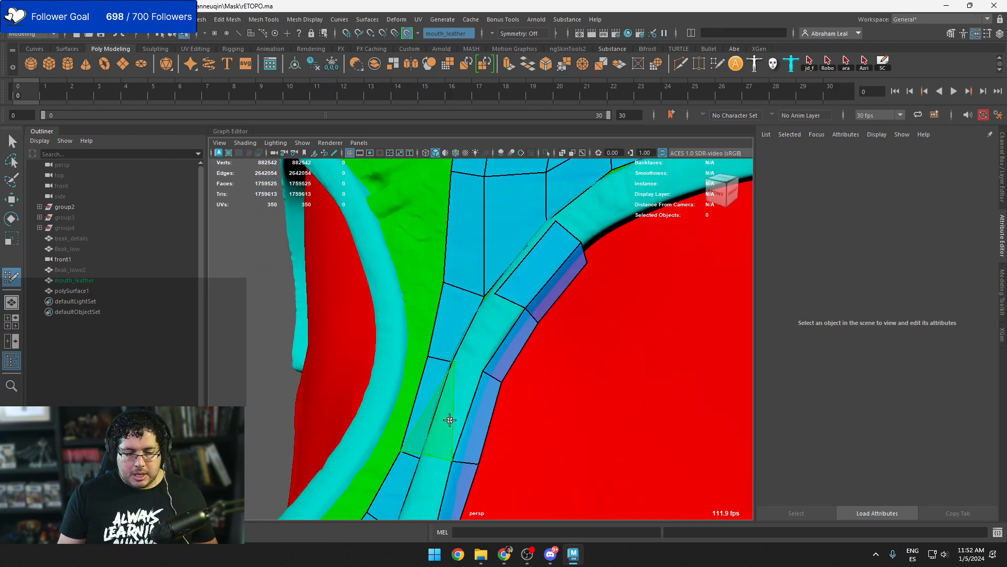
{"action": "left_click", "coordinate": [468, 396], "text": "shift"}
{"action": "mouse_move", "coordinate": [470, 394]}
{"action": "left_mouse_down", "text": "alt"}
{"action": "mouse_move", "coordinate": [477, 325]}
{"action": "mouse_move", "coordinate": [423, 330]}
{"action": "mouse_move", "coordinate": [497, 378]}
{"action": "mouse_move", "coordinate": [521, 416]}
{"action": "mouse_move", "coordinate": [479, 393]}
{"action": "left_mouse_up", "text": "alt"}
{"action": "left_click", "coordinate": [481, 338], "text": "shift"}
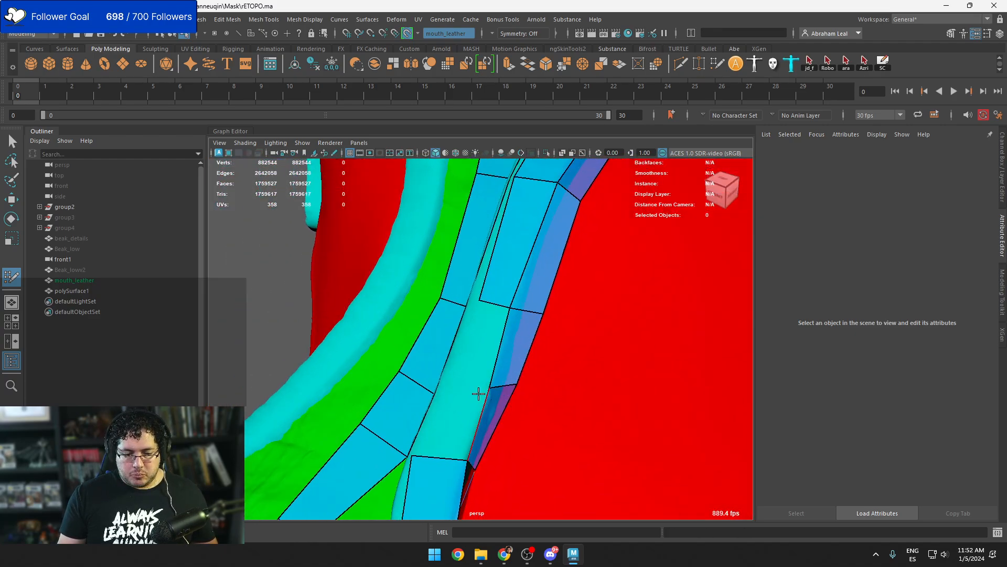
{"action": "left_click_drag", "start_coordinate": [499, 353], "coordinate": [526, 353], "text": "alt"}
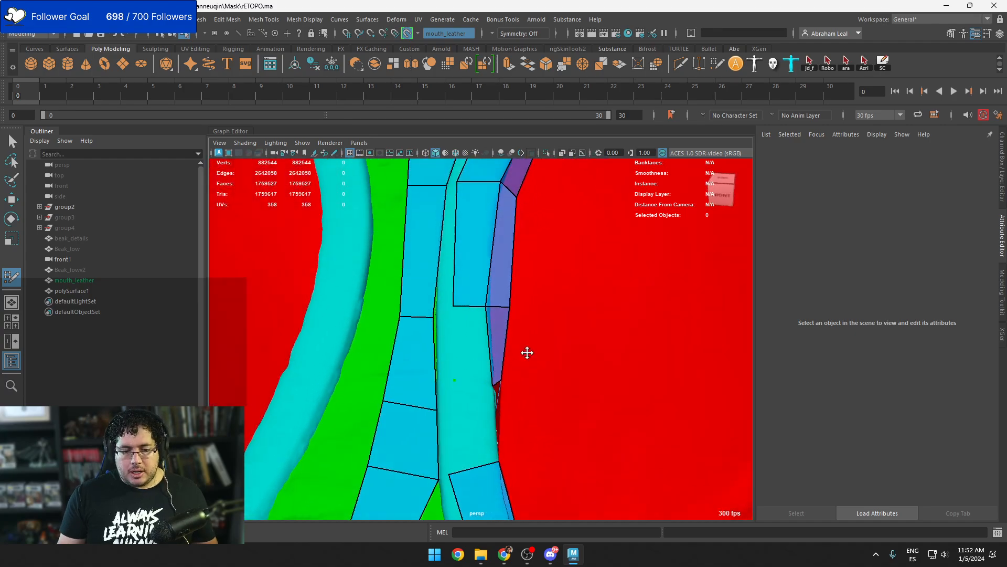
{"action": "left_click", "coordinate": [474, 342], "text": "shift"}
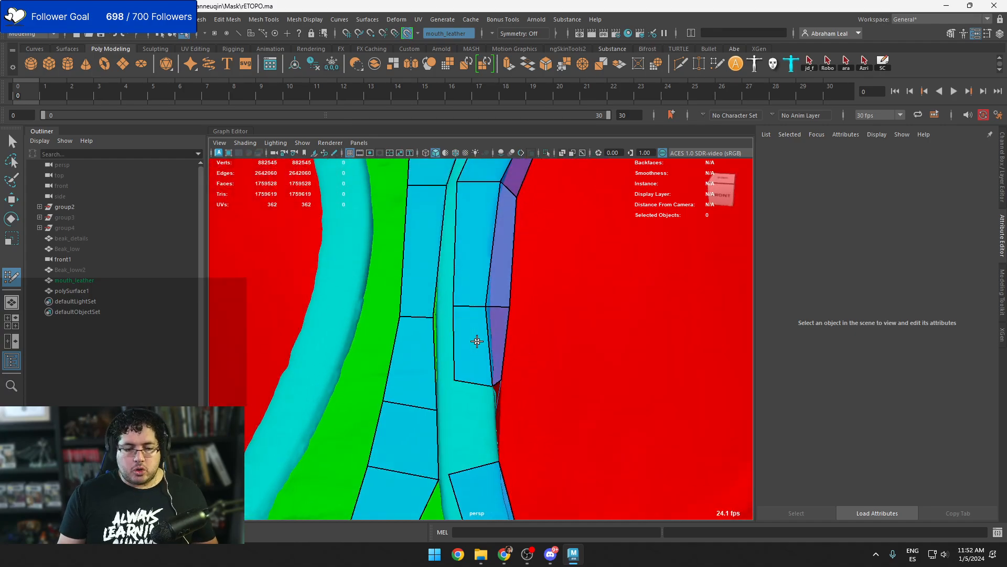
{"action": "left_click", "coordinate": [449, 385], "text": "shift"}
Shift the leather panel's corner vertex away from the trim and fill two side quads between the panel and the front strip
{"action": "mouse_move", "coordinate": [448, 389]}
{"action": "left_mouse_down", "text": "alt"}
{"action": "mouse_move", "coordinate": [451, 418]}
{"action": "mouse_move", "coordinate": [472, 353]}
{"action": "mouse_move", "coordinate": [502, 396]}
{"action": "mouse_move", "coordinate": [512, 439]}
{"action": "mouse_move", "coordinate": [501, 461]}
{"action": "left_mouse_up", "text": "alt"}
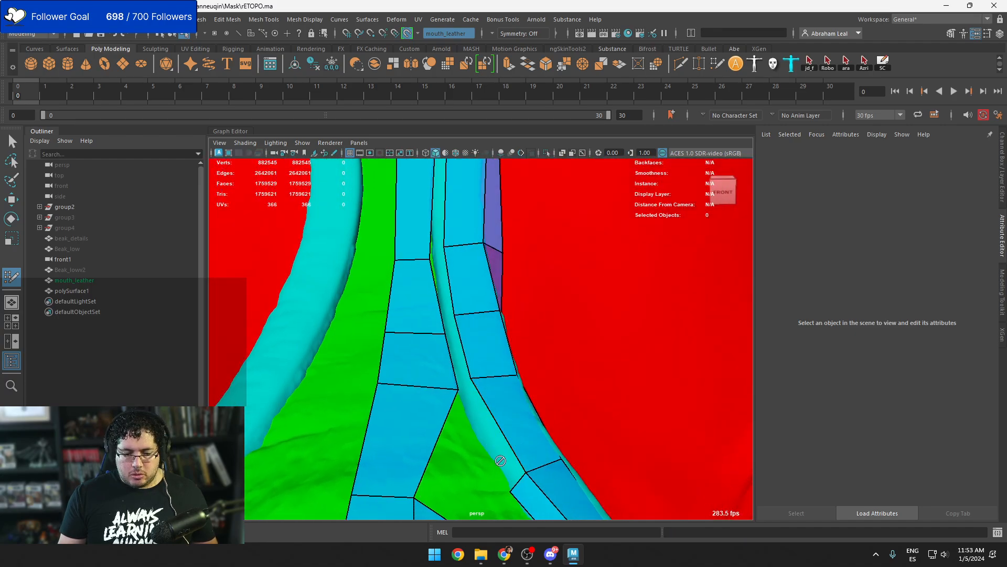
{"action": "left_click_drag", "start_coordinate": [455, 388], "coordinate": [451, 391]}
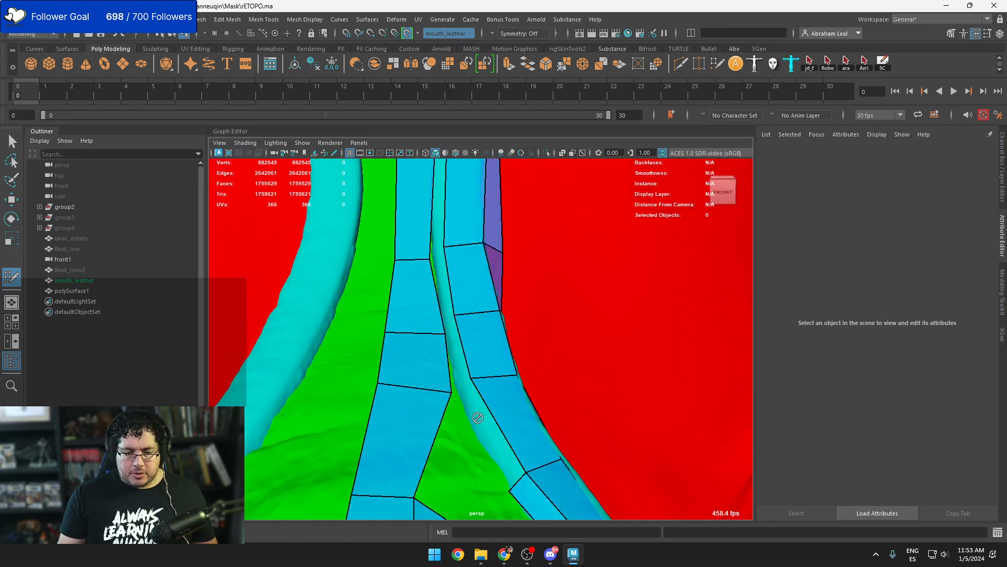
{"action": "mouse_move", "coordinate": [455, 354]}
{"action": "left_mouse_down", "text": "alt"}
{"action": "mouse_move", "coordinate": [479, 371]}
{"action": "mouse_move", "coordinate": [474, 351]}
{"action": "left_mouse_up", "text": "alt"}
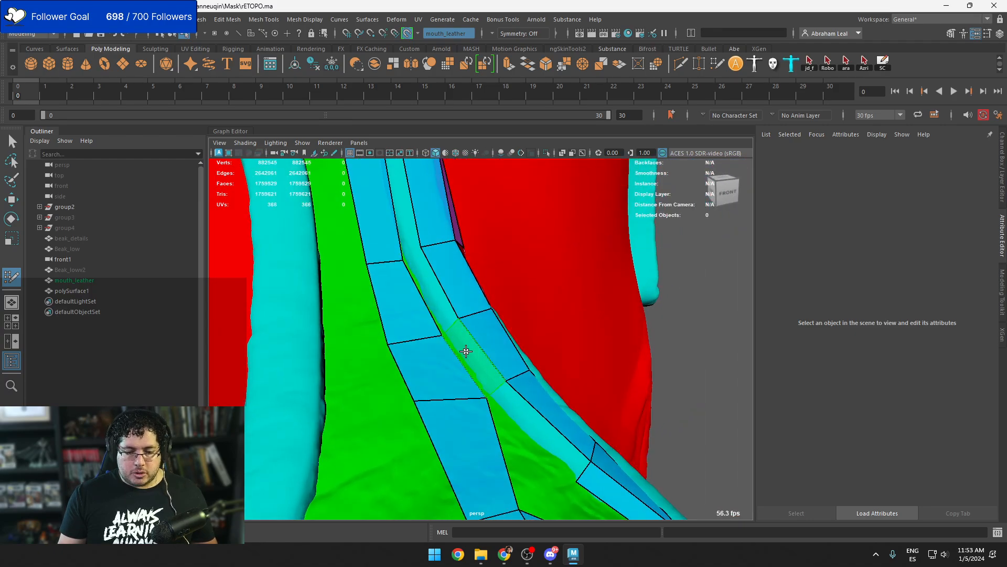
{"action": "left_click", "coordinate": [466, 350], "text": "shift"}
{"action": "left_click", "coordinate": [427, 289], "text": "shift"}
Fill three more side quads up the red opening's trim, joining the leather edge to the narrow front strip
{"action": "middle_click_drag", "start_coordinate": [439, 247], "coordinate": [481, 380], "text": "alt"}
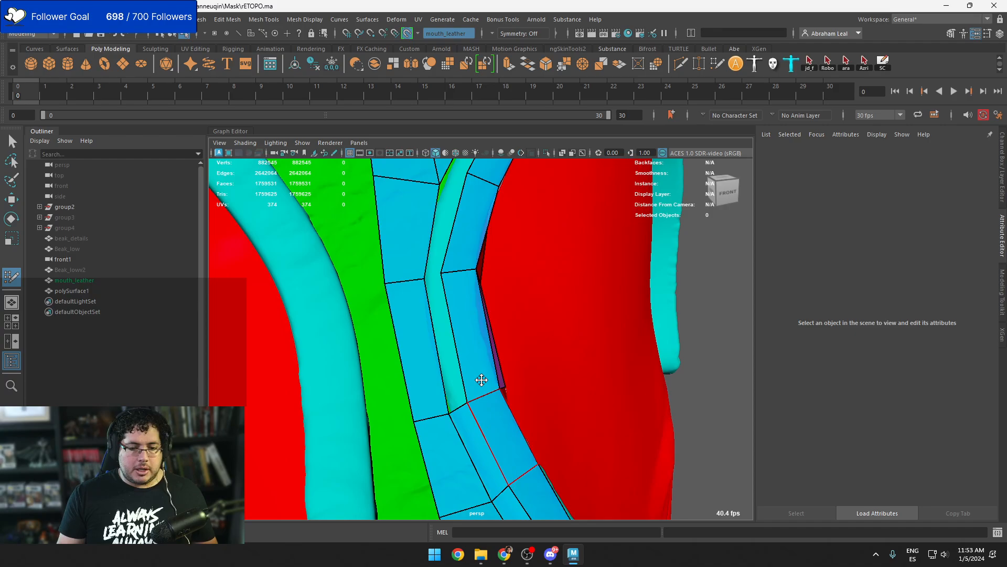
{"action": "left_click", "coordinate": [442, 333], "text": "shift"}
{"action": "middle_click_drag", "start_coordinate": [444, 333], "coordinate": [459, 435], "text": "alt"}
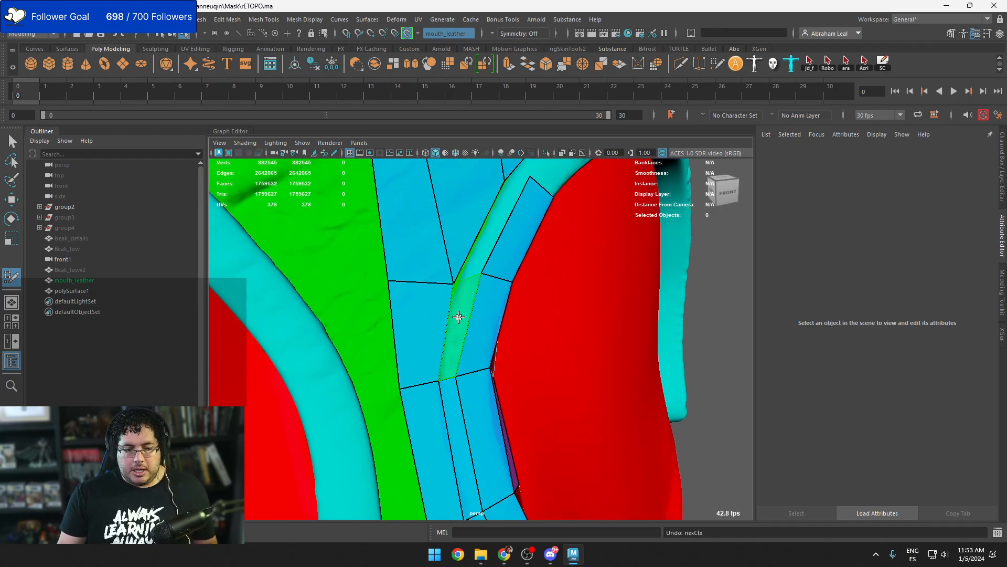
{"action": "left_click", "coordinate": [458, 316], "text": "shift"}
{"action": "middle_click_drag", "start_coordinate": [467, 323], "coordinate": [473, 428], "text": "alt"}
{"action": "left_click", "coordinate": [490, 330], "text": "shift"}
{"action": "middle_click_drag", "start_coordinate": [528, 311], "coordinate": [510, 362], "text": "alt"}
{"action": "left_click_drag", "start_coordinate": [509, 362], "coordinate": [513, 382], "text": "alt"}
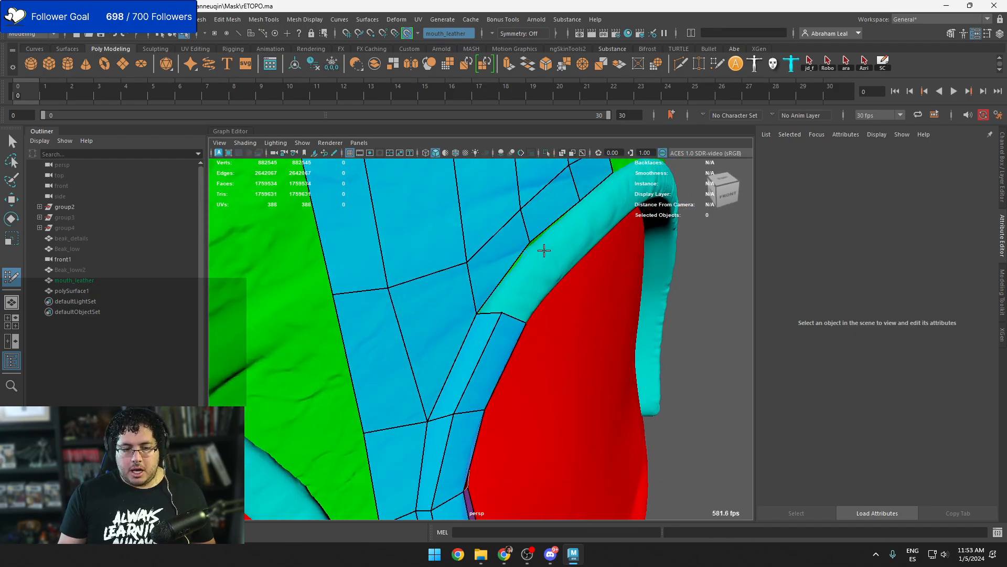
Fill three narrow side quads up the red opening's trim along the leather panel's lower edge
{"action": "left_click", "coordinate": [538, 261], "text": "shift"}
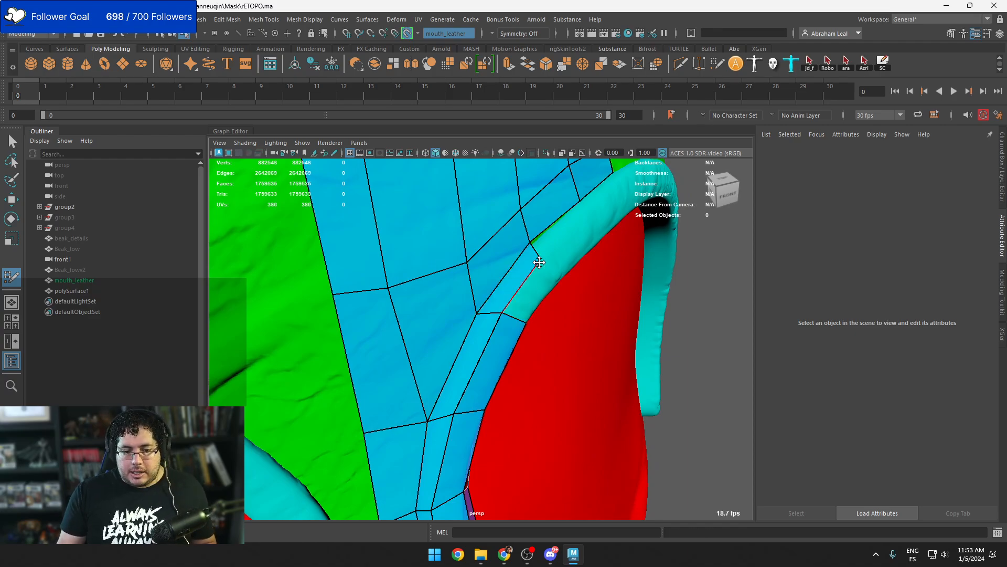
{"action": "middle_click_drag", "start_coordinate": [537, 261], "coordinate": [466, 364], "text": "alt"}
{"action": "left_click_drag", "start_coordinate": [467, 364], "coordinate": [461, 364]}
{"action": "middle_click_drag", "start_coordinate": [460, 364], "coordinate": [443, 412], "text": "alt"}
{"action": "left_click_drag", "start_coordinate": [438, 401], "coordinate": [441, 403]}
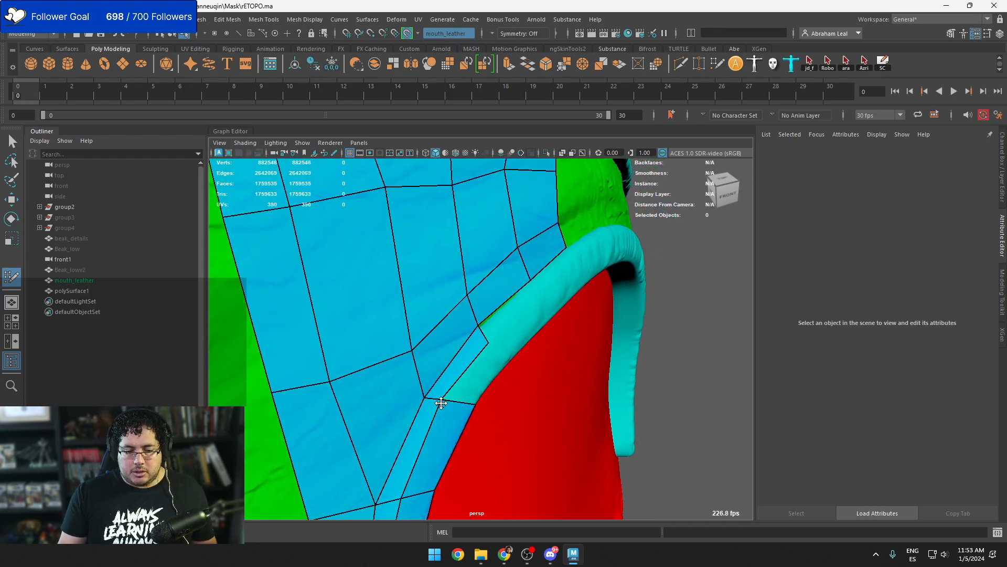
{"action": "middle_click_drag", "start_coordinate": [517, 316], "coordinate": [498, 335], "text": "alt"}
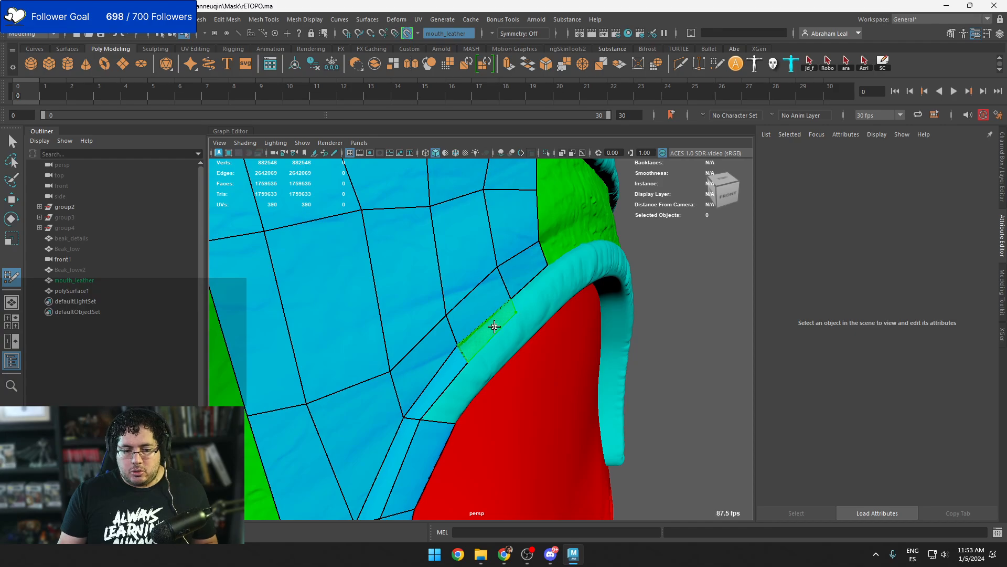
{"action": "left_click", "coordinate": [495, 326], "text": "shift"}
{"action": "left_click", "coordinate": [542, 278], "text": "shift"}
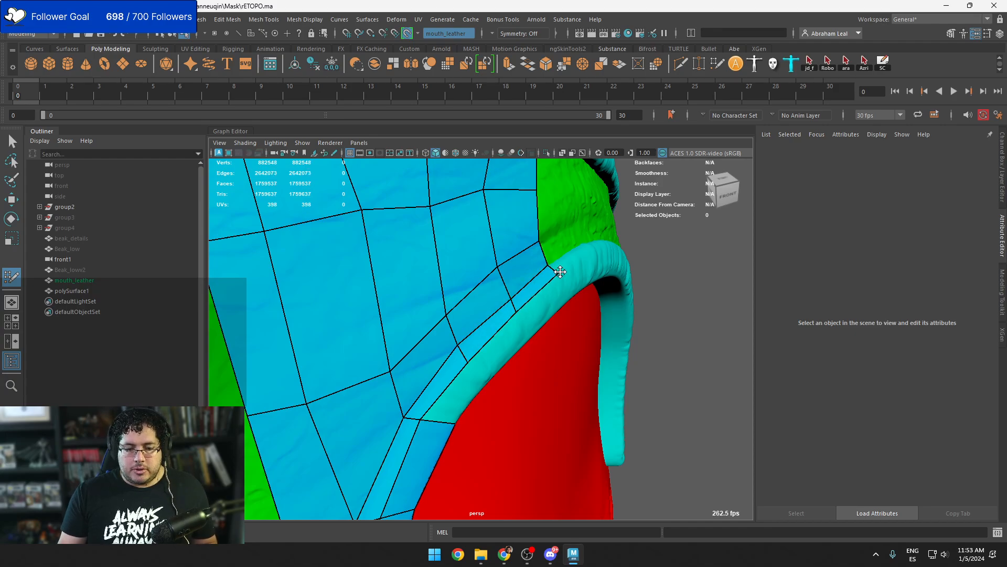
Add three front quads along the upper curve of the red opening's trim and adjust their edge vertices to the surface
{"action": "mouse_move", "coordinate": [559, 265]}
{"action": "middle_mouse_down", "text": "alt"}
{"action": "mouse_move", "coordinate": [512, 299]}
{"action": "mouse_move", "coordinate": [501, 403]}
{"action": "middle_mouse_up", "text": "alt"}
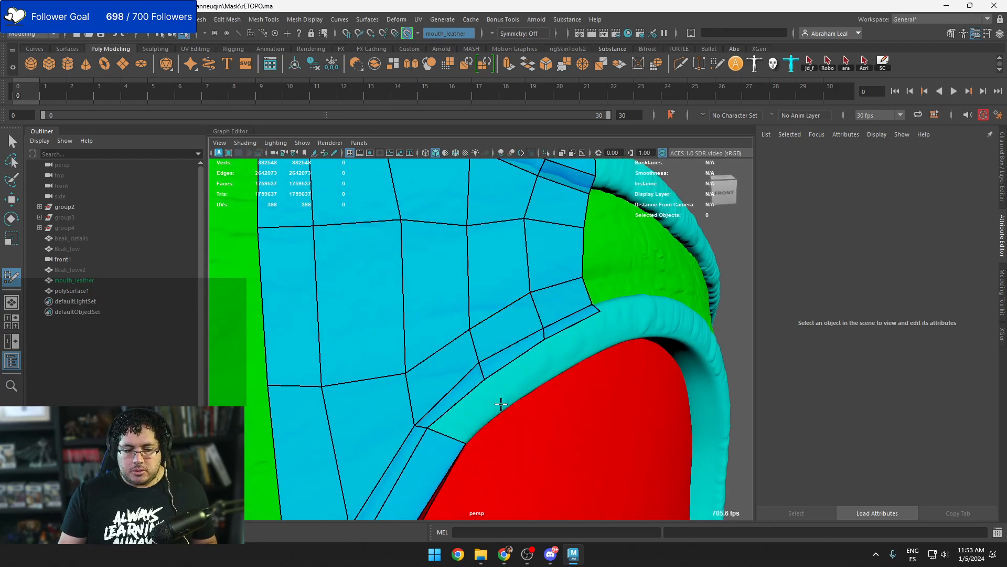
{"action": "left_click", "coordinate": [477, 420], "text": "shift"}
{"action": "left_click", "coordinate": [529, 372], "text": "shift"}
{"action": "left_click", "coordinate": [608, 337]}
{"action": "left_click", "coordinate": [570, 343], "text": "shift"}
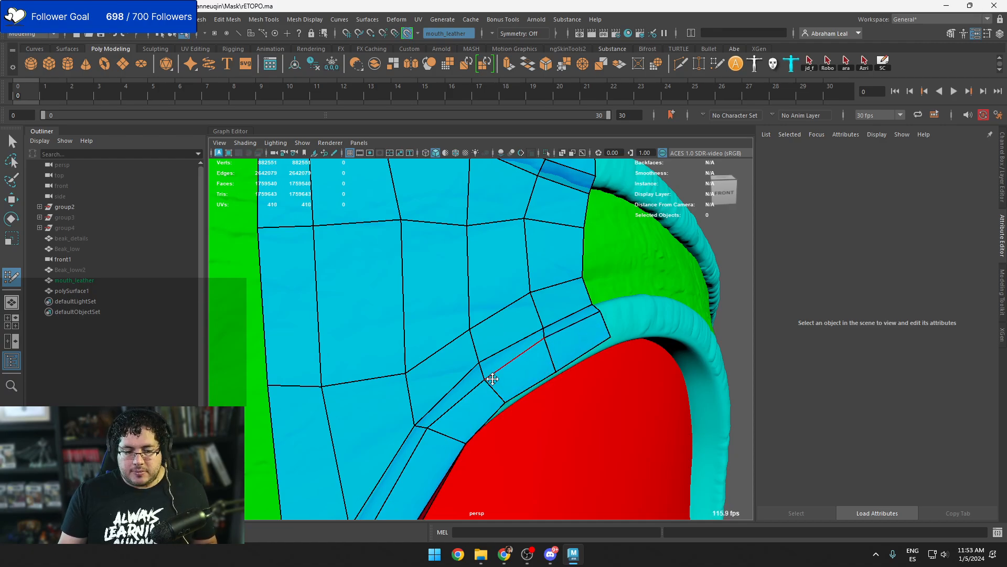
{"action": "left_click_drag", "start_coordinate": [497, 372], "coordinate": [495, 368]}
{"action": "left_click_drag", "start_coordinate": [561, 361], "coordinate": [496, 318], "text": "alt"}
{"action": "left_click_drag", "start_coordinate": [558, 315], "coordinate": [553, 321]}
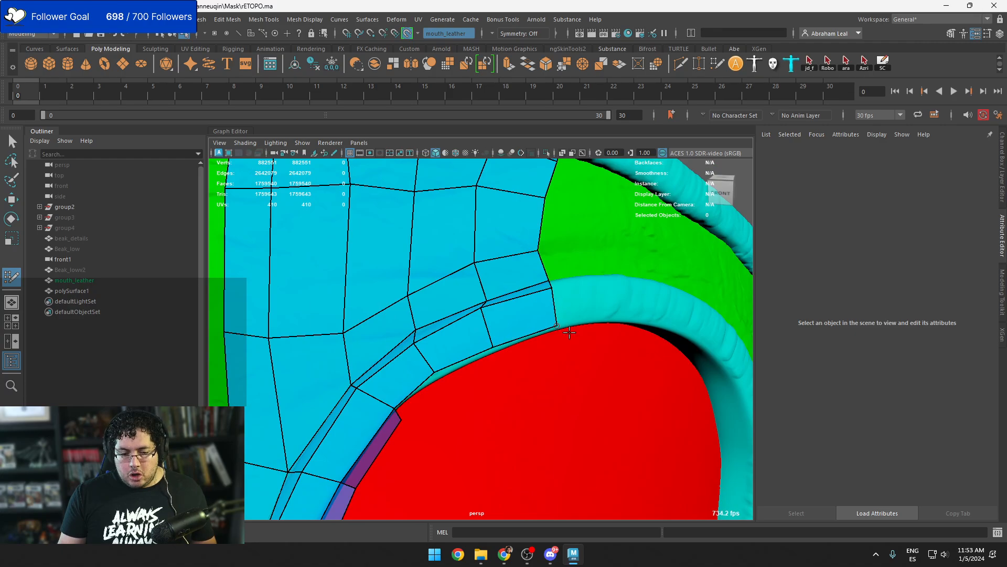
Fill three quads on the inner side of the trim, between the upper front strip and the red surface
{"action": "right_click_drag", "start_coordinate": [569, 333], "coordinate": [441, 341], "text": "alt"}
{"action": "middle_click_drag", "start_coordinate": [441, 341], "coordinate": [443, 315], "text": "alt"}
{"action": "left_click_drag", "start_coordinate": [524, 367], "coordinate": [474, 376], "text": "alt"}
{"action": "right_click_drag", "start_coordinate": [475, 375], "coordinate": [504, 397], "text": "alt"}
{"action": "left_click", "coordinate": [503, 390]}
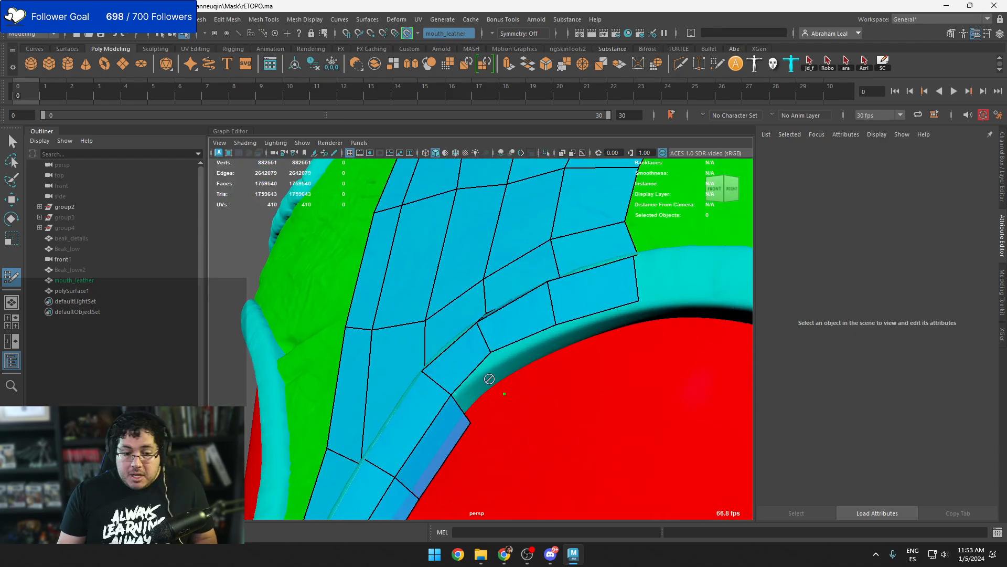
{"action": "left_click_drag", "start_coordinate": [482, 379], "coordinate": [490, 376], "text": "alt"}
{"action": "middle_click_drag", "start_coordinate": [490, 375], "coordinate": [432, 236], "text": "alt"}
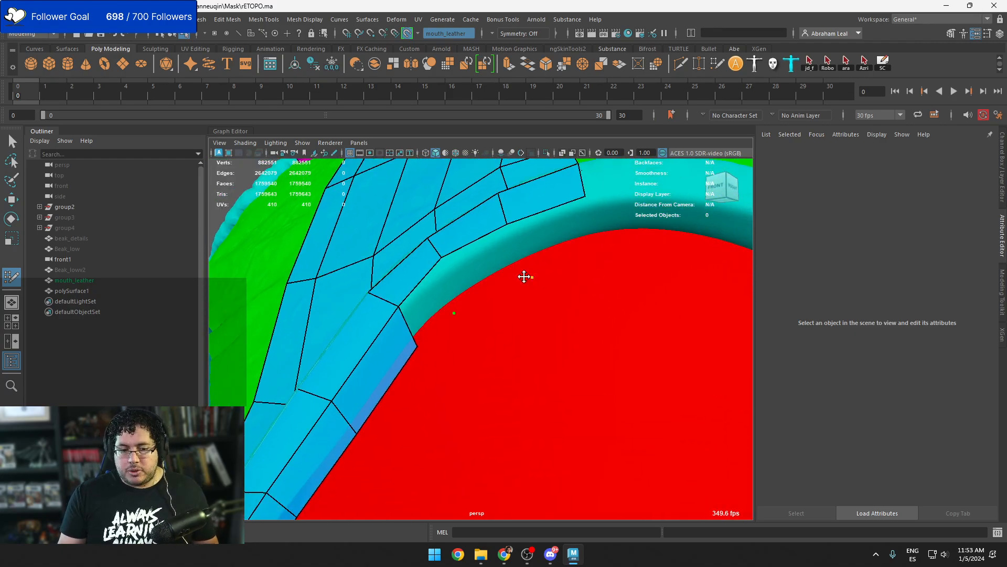
{"action": "left_click", "coordinate": [486, 267], "text": "shift"}
{"action": "left_click", "coordinate": [433, 304], "text": "shift"}
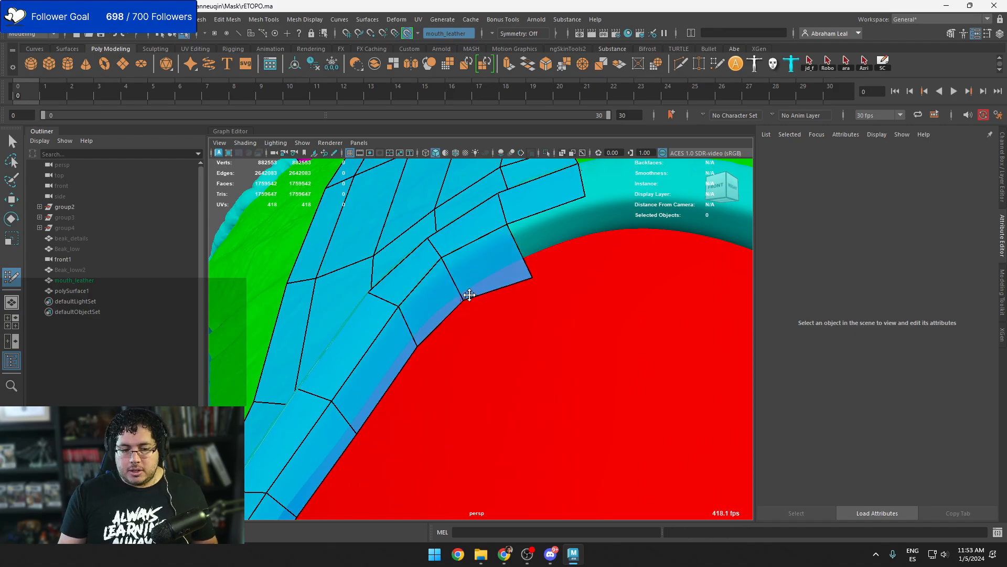
{"action": "left_click_drag", "start_coordinate": [530, 279], "coordinate": [534, 271]}
{"action": "left_click", "coordinate": [599, 246]}
{"action": "left_click", "coordinate": [576, 238], "text": "shift"}
Shift the leather panel's vertex at the triangular gap and fill the missing side quad on the adjoining trim
{"action": "scroll", "coordinate": [566, 266], "scroll_direction": "down", "scroll_amount": 4}
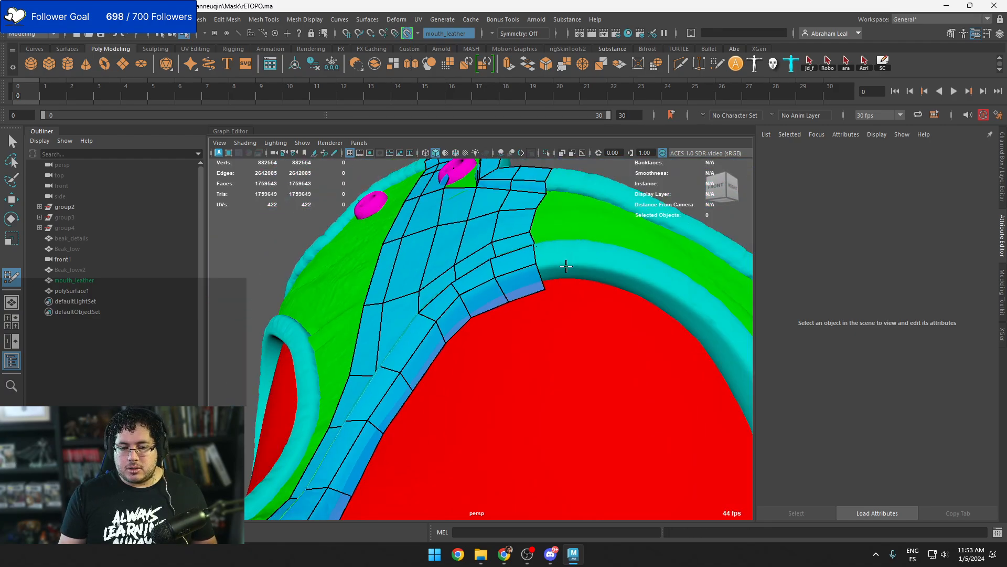
{"action": "scroll", "coordinate": [566, 266], "scroll_direction": "down", "scroll_amount": 4}
{"action": "left_click_drag", "start_coordinate": [451, 310], "coordinate": [488, 308], "text": "alt"}
{"action": "middle_click_drag", "start_coordinate": [488, 308], "coordinate": [502, 241], "text": "alt"}
{"action": "scroll", "coordinate": [502, 240], "scroll_direction": "up", "scroll_amount": 3}
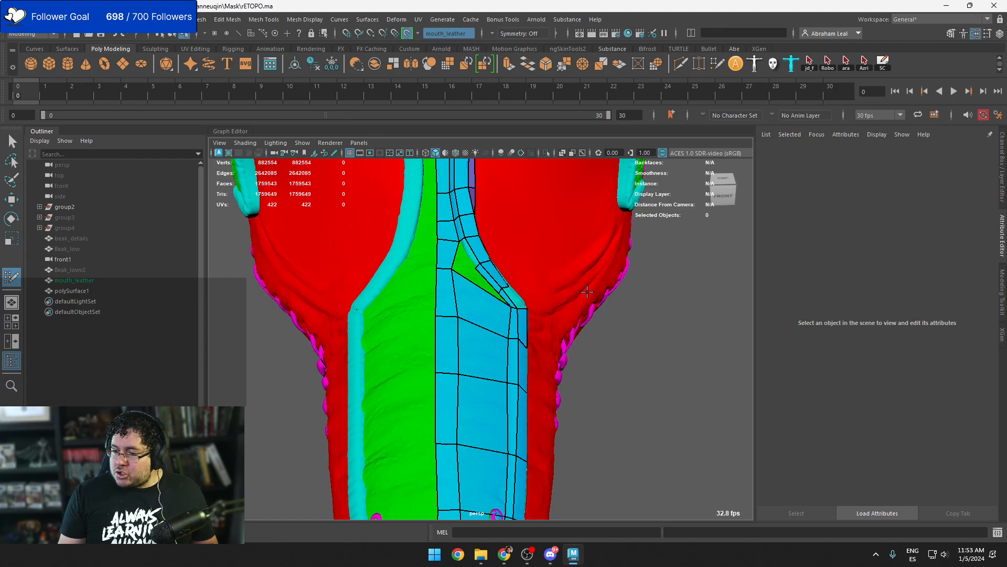
{"action": "scroll", "coordinate": [593, 314], "scroll_direction": "up", "scroll_amount": 3}
{"action": "left_click_drag", "start_coordinate": [475, 307], "coordinate": [455, 364], "text": "alt"}
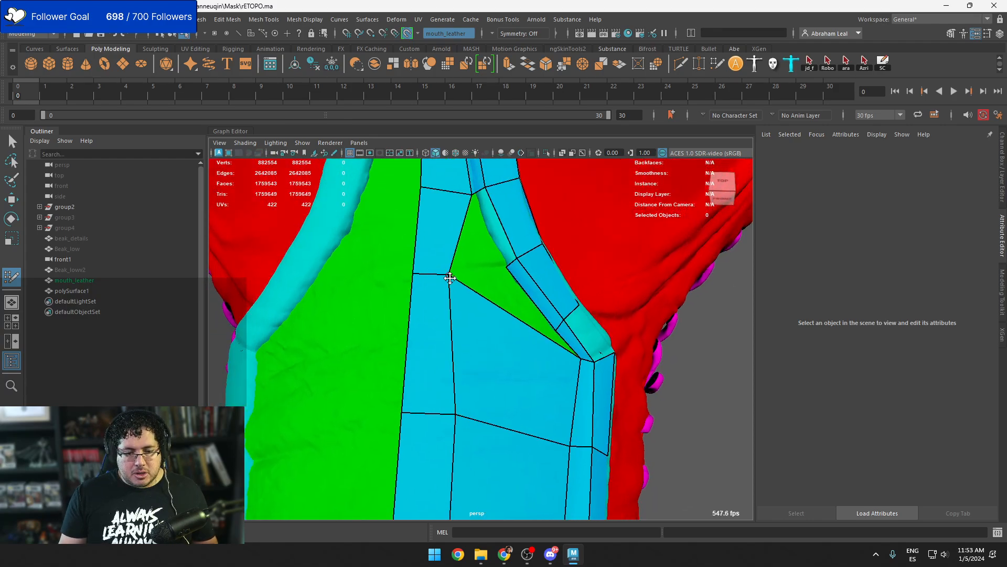
{"action": "left_click_drag", "start_coordinate": [450, 274], "coordinate": [471, 289]}
{"action": "left_click_drag", "start_coordinate": [487, 246], "coordinate": [478, 253], "text": "alt"}
{"action": "middle_click_drag", "start_coordinate": [499, 278], "coordinate": [476, 261], "text": "alt"}
{"action": "left_click", "coordinate": [469, 224], "text": "shift"}
{"action": "left_click_drag", "start_coordinate": [490, 278], "coordinate": [475, 282], "text": "alt"}
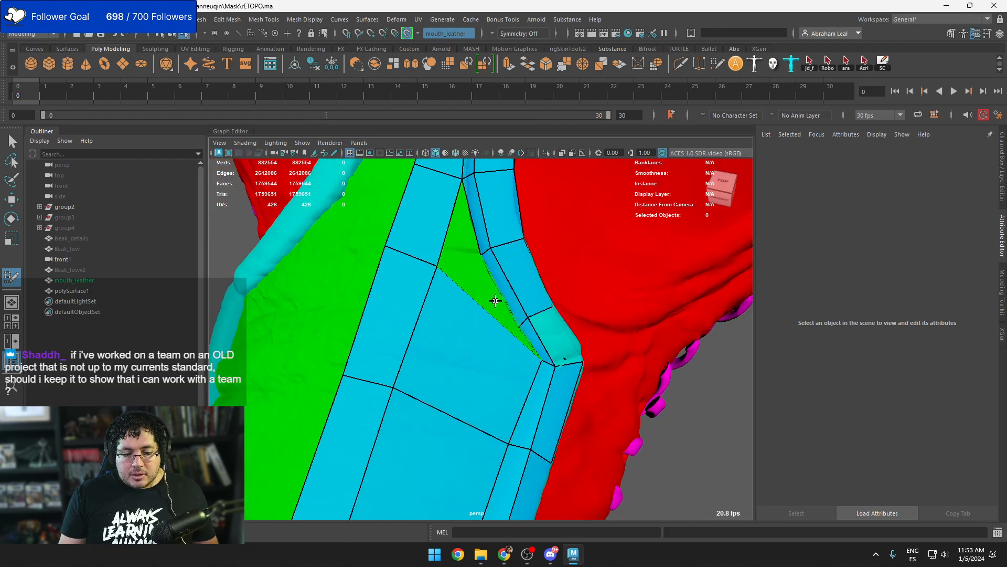
Delete the large leather quad below the gap, split the central strip with an edge loop, and rebuild the area with two quads around a new vertex
{"action": "right_click_drag", "start_coordinate": [495, 302], "coordinate": [528, 340], "text": "alt"}
{"action": "left_click_drag", "start_coordinate": [528, 340], "coordinate": [526, 307], "text": "alt"}
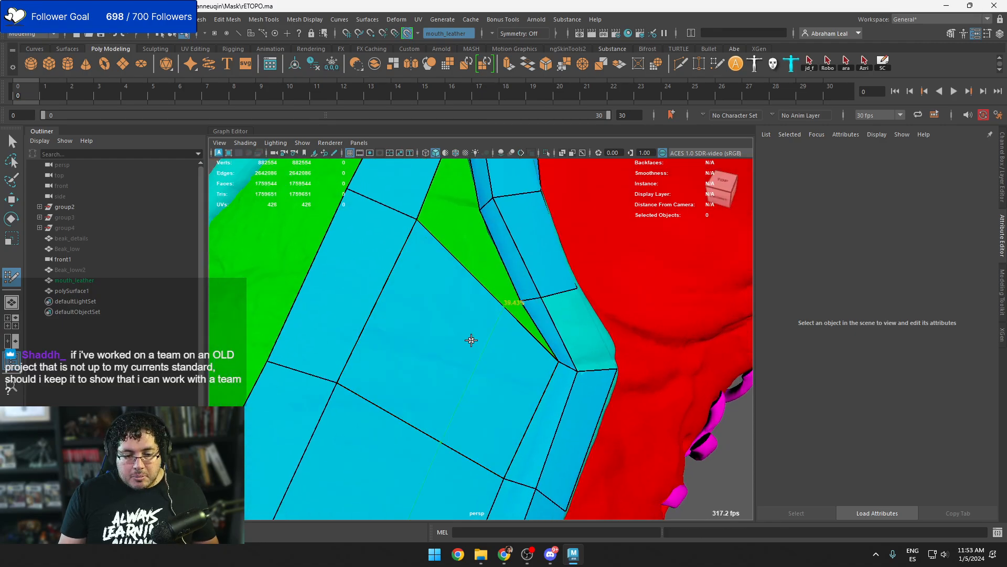
{"action": "left_click", "coordinate": [463, 353], "text": "ctrl+shift"}
{"action": "left_click", "coordinate": [373, 292], "text": "ctrl"}
{"action": "left_click", "coordinate": [477, 345]}
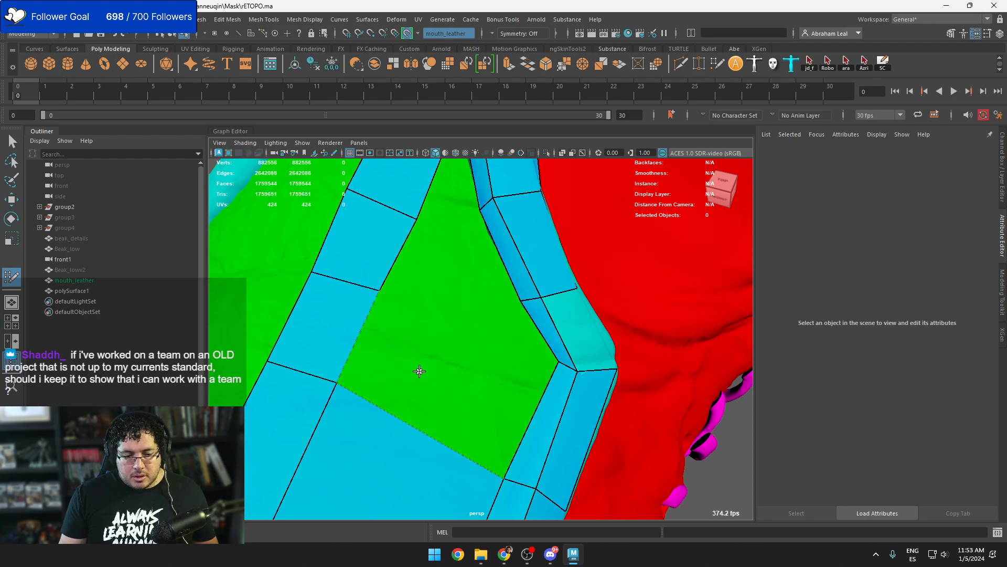
{"action": "left_click", "coordinate": [416, 371], "text": "shift"}
{"action": "left_click", "coordinate": [510, 361], "text": "shift"}
Fill the rest of the leather gap with three quads and close the open face on the neighbouring trim
{"action": "middle_click_drag", "start_coordinate": [489, 303], "coordinate": [504, 371], "text": "alt"}
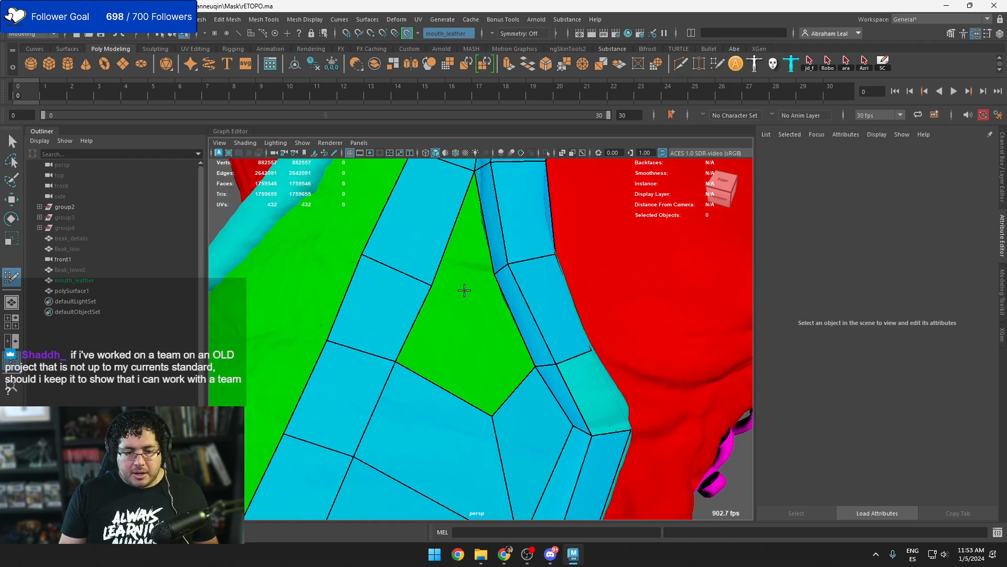
{"action": "left_click", "coordinate": [470, 332], "text": "shift"}
{"action": "left_click", "coordinate": [466, 381], "text": "shift"}
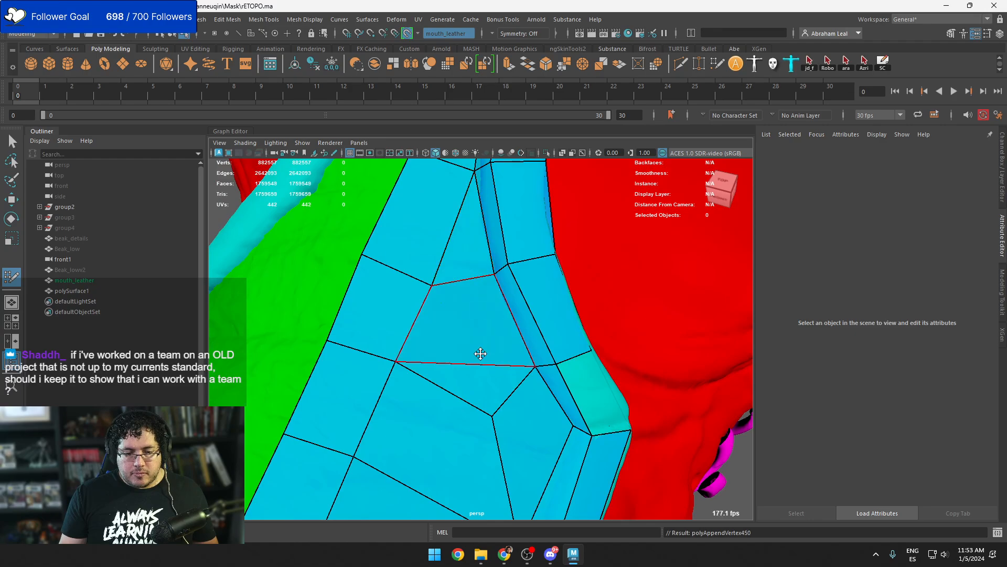
{"action": "scroll", "coordinate": [480, 354], "scroll_direction": "down", "scroll_amount": 3}
{"action": "mouse_move", "coordinate": [492, 394]}
{"action": "left_mouse_down"}
{"action": "mouse_move", "coordinate": [481, 396]}
{"action": "mouse_move", "coordinate": [467, 373]}
{"action": "mouse_move", "coordinate": [404, 344]}
{"action": "left_mouse_up"}
{"action": "left_click_drag", "start_coordinate": [391, 309], "coordinate": [504, 404], "text": "alt"}
{"action": "left_click", "coordinate": [445, 367], "text": "shift"}
Extend the front strip with two quads along the top of the red opening's trim, past the leather panel's edge
{"action": "right_click_drag", "start_coordinate": [504, 405], "coordinate": [459, 402], "text": "alt"}
{"action": "left_click_drag", "start_coordinate": [459, 401], "coordinate": [449, 398], "text": "alt"}
{"action": "right_click_drag", "start_coordinate": [449, 398], "coordinate": [449, 383], "text": "alt"}
{"action": "middle_click_drag", "start_coordinate": [450, 383], "coordinate": [444, 296], "text": "alt"}
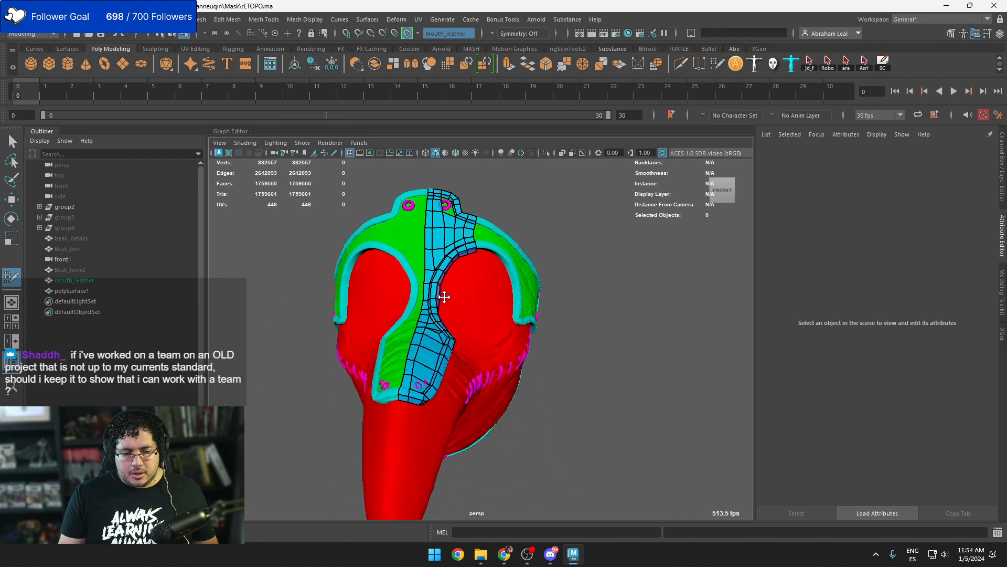
{"action": "left_click_drag", "start_coordinate": [444, 297], "coordinate": [420, 364], "text": "alt"}
{"action": "right_click_drag", "start_coordinate": [420, 364], "coordinate": [480, 272], "text": "alt"}
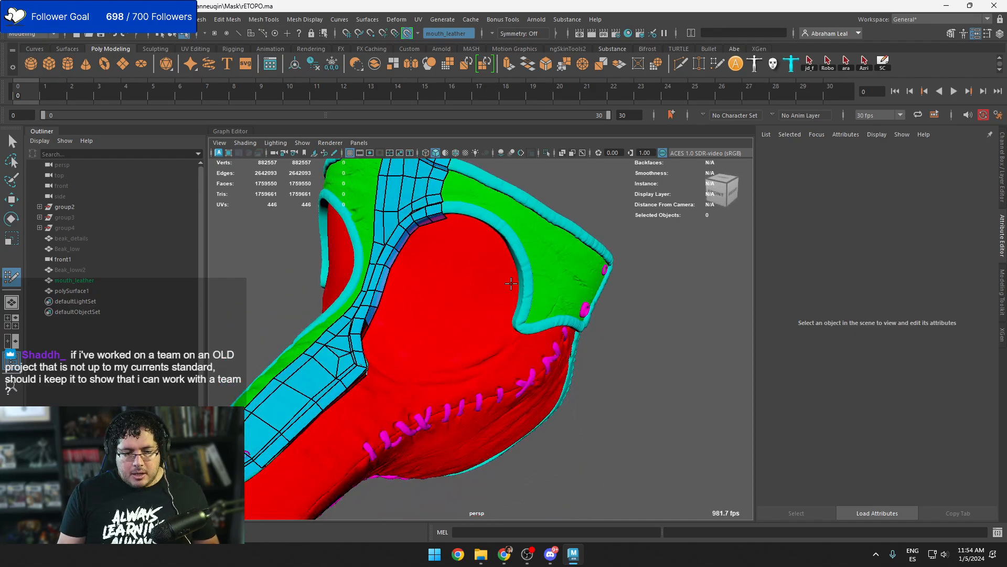
{"action": "left_click_drag", "start_coordinate": [511, 284], "coordinate": [535, 376], "text": "alt"}
{"action": "middle_click_drag", "start_coordinate": [566, 248], "coordinate": [491, 349], "text": "alt"}
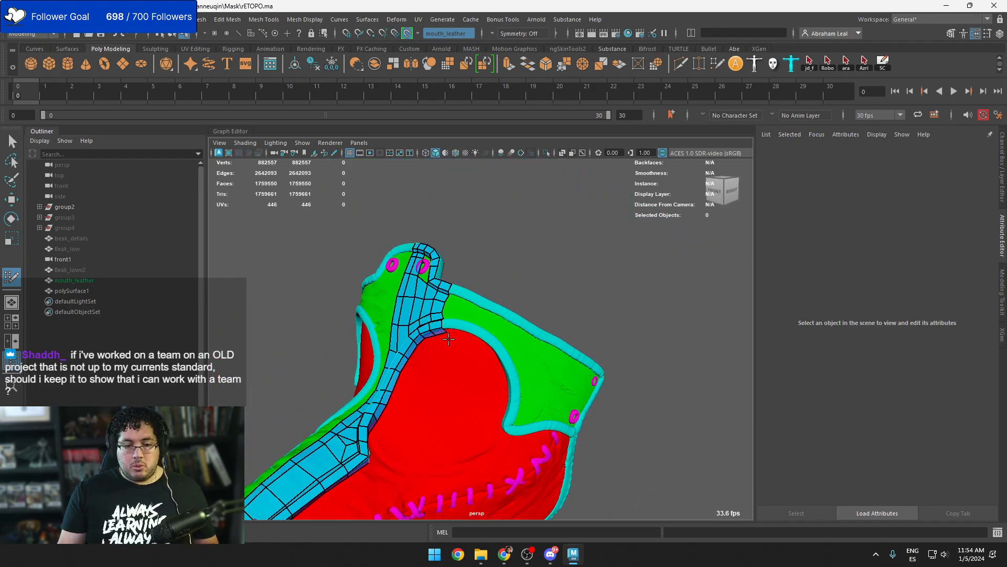
{"action": "right_click_drag", "start_coordinate": [490, 349], "coordinate": [467, 328], "text": "alt"}
{"action": "left_click_drag", "start_coordinate": [467, 328], "coordinate": [483, 317], "text": "alt"}
{"action": "right_click_drag", "start_coordinate": [483, 317], "coordinate": [498, 314], "text": "alt"}
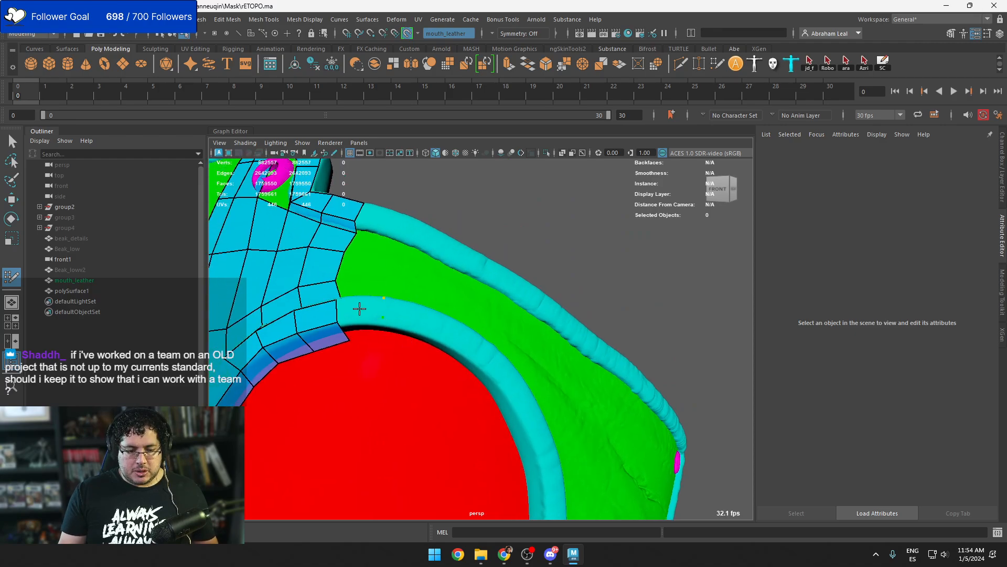
{"action": "left_click", "coordinate": [359, 308], "text": "shift"}
{"action": "mouse_move", "coordinate": [389, 317]}
{"action": "left_mouse_down", "text": "alt"}
{"action": "mouse_move", "coordinate": [373, 292]}
{"action": "mouse_move", "coordinate": [380, 302]}
{"action": "left_mouse_up", "text": "alt"}
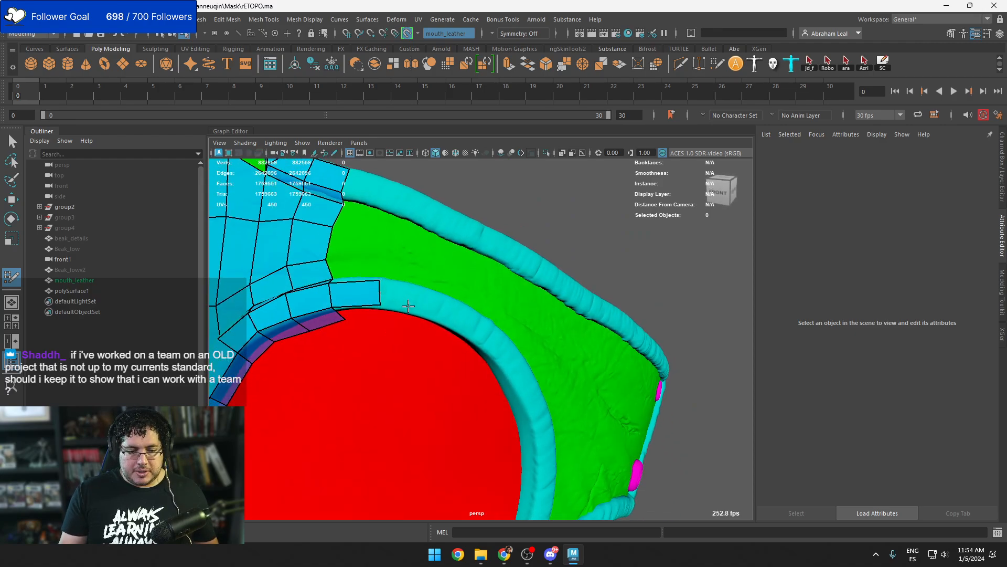
{"action": "left_click", "coordinate": [439, 294]}
{"action": "left_click", "coordinate": [411, 303], "text": "shift"}
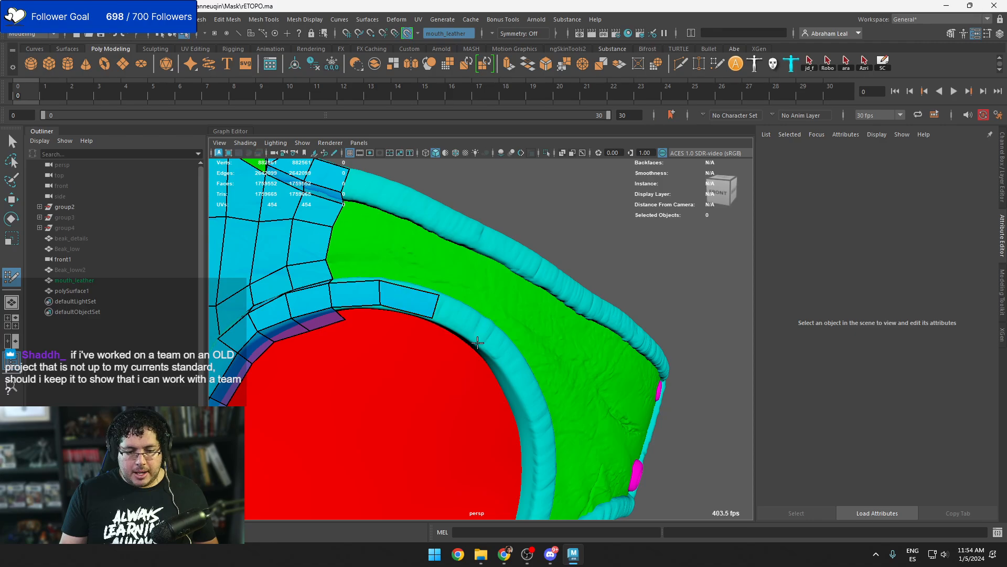
Continue the front strip with three more quads around the rear curve of the red opening's trim
{"action": "left_click", "coordinate": [471, 323], "text": "shift"}
{"action": "left_click_drag", "start_coordinate": [471, 323], "coordinate": [519, 411], "text": "alt"}
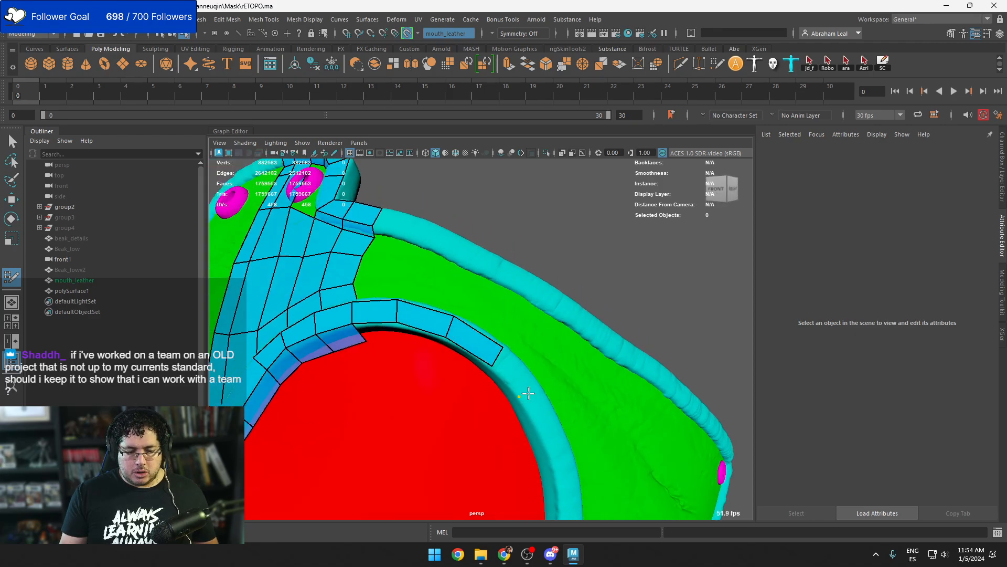
{"action": "left_click", "coordinate": [518, 375], "text": "shift"}
{"action": "left_click_drag", "start_coordinate": [518, 375], "coordinate": [501, 326], "text": "alt"}
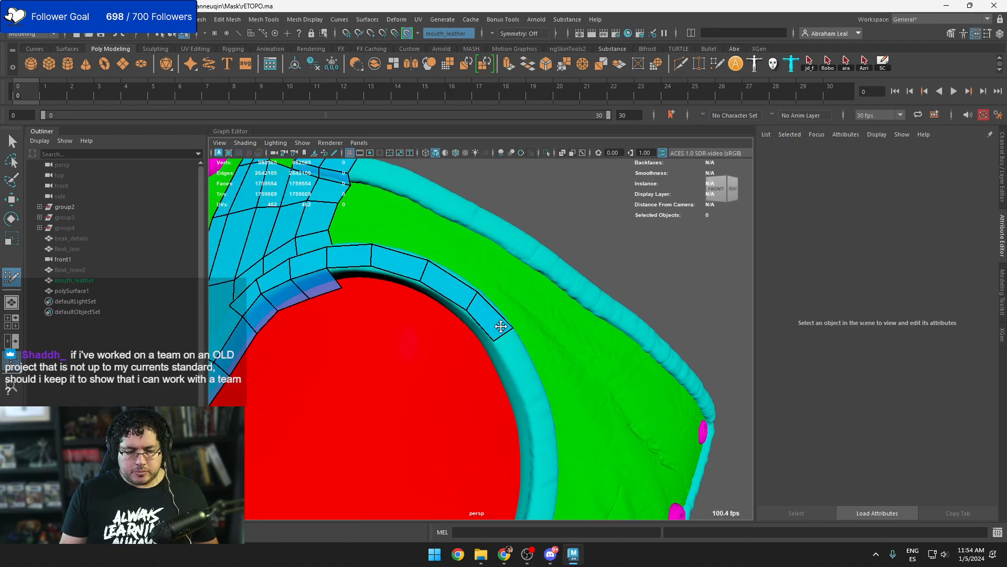
{"action": "left_click", "coordinate": [524, 370], "text": "shift"}
{"action": "left_click_drag", "start_coordinate": [522, 372], "coordinate": [518, 399], "text": "alt"}
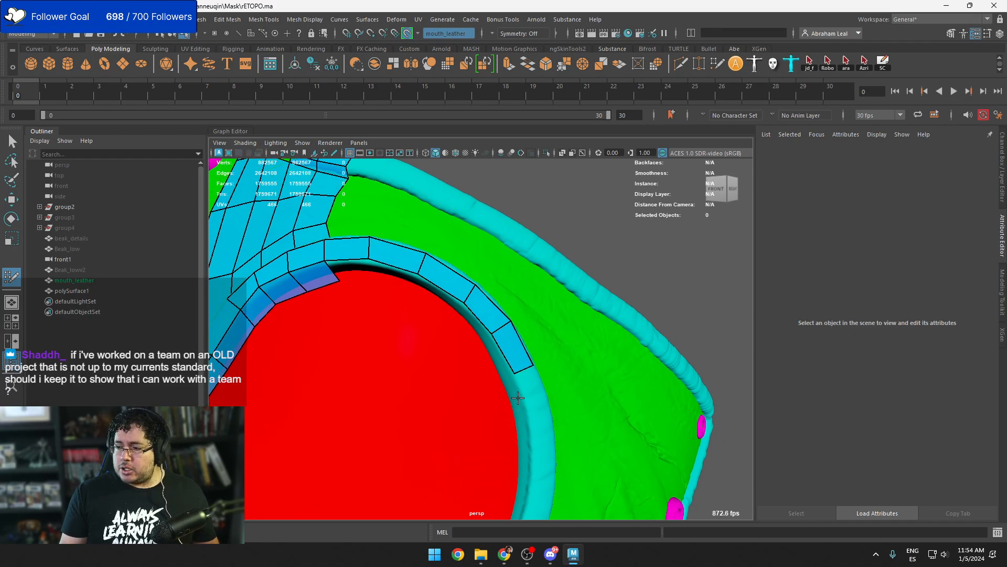
{"action": "middle_click_drag", "start_coordinate": [518, 398], "coordinate": [511, 363], "text": "alt"}
{"action": "left_click_drag", "start_coordinate": [523, 387], "coordinate": [483, 308], "text": "alt"}
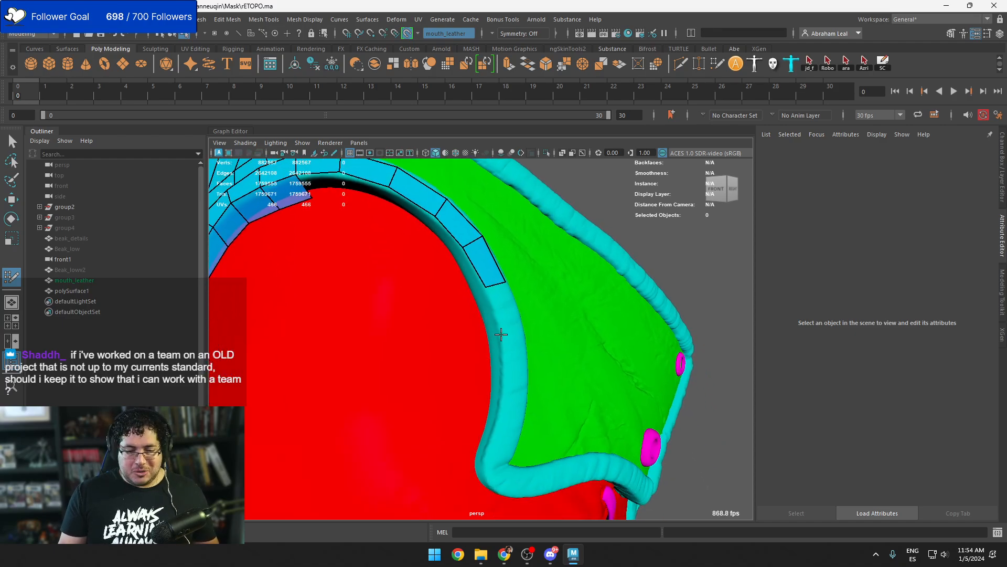
{"action": "left_click", "coordinate": [507, 313], "text": "shift"}
{"action": "key", "text": "ctrl+z"}
{"action": "left_click", "coordinate": [508, 310], "text": "shift"}
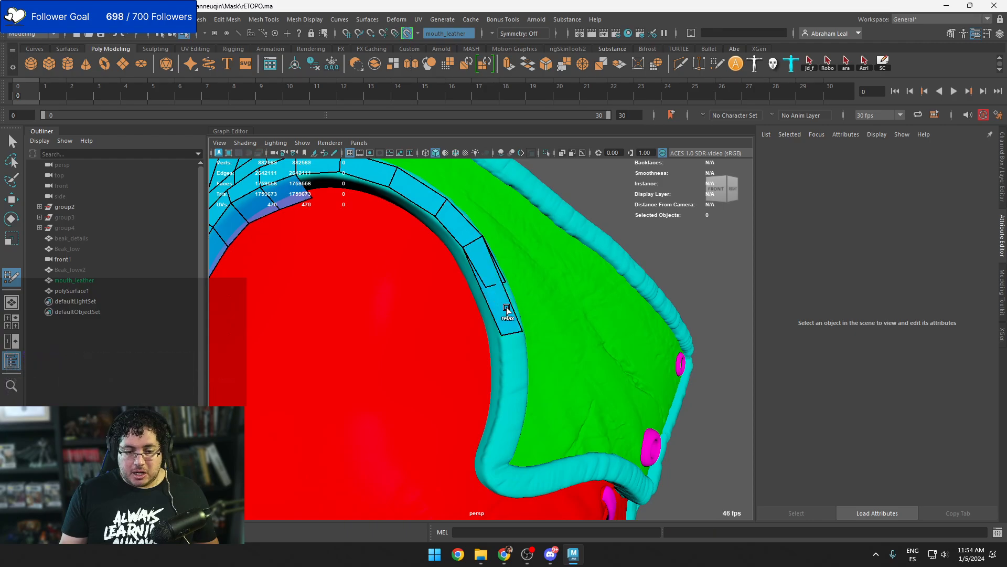
{"action": "key", "text": "ctrl+z"}
Place two connected quads farther down the rear trim, leaving a one-quad gap below the existing strip
{"action": "left_click_drag", "start_coordinate": [512, 319], "coordinate": [551, 330], "text": "alt"}
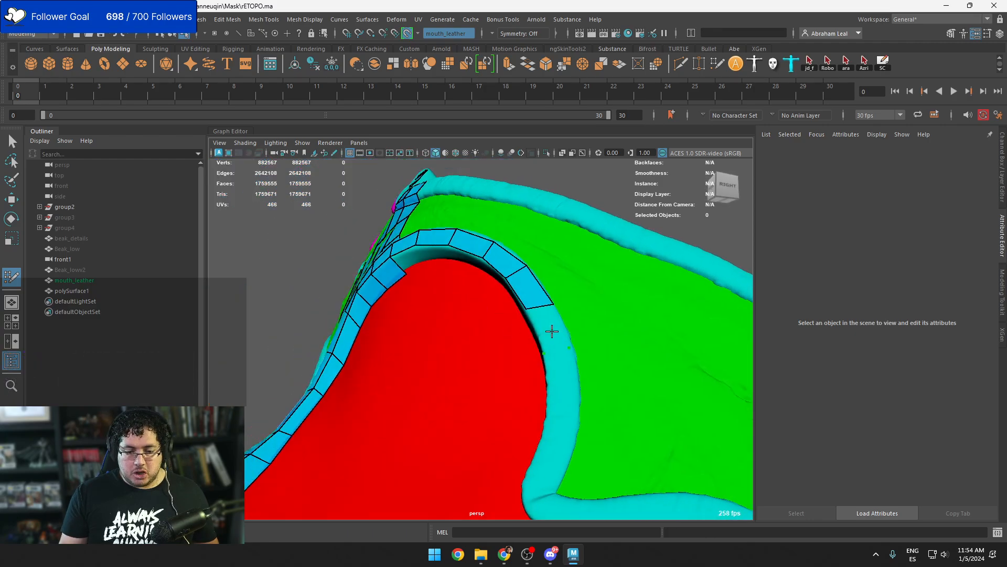
{"action": "left_click", "coordinate": [561, 380], "text": "shift"}
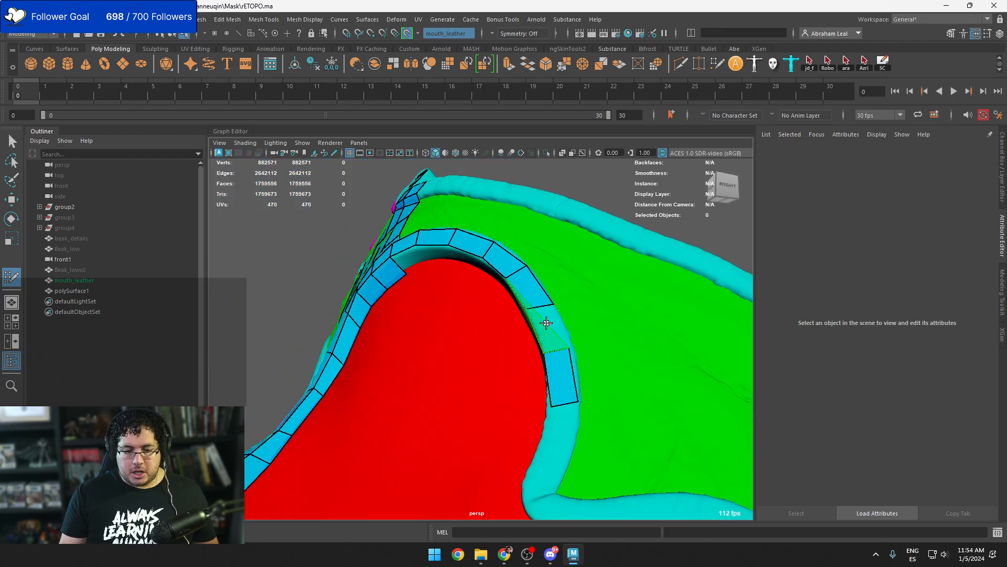
{"action": "left_click_drag", "start_coordinate": [525, 288], "coordinate": [550, 412], "text": "alt"}
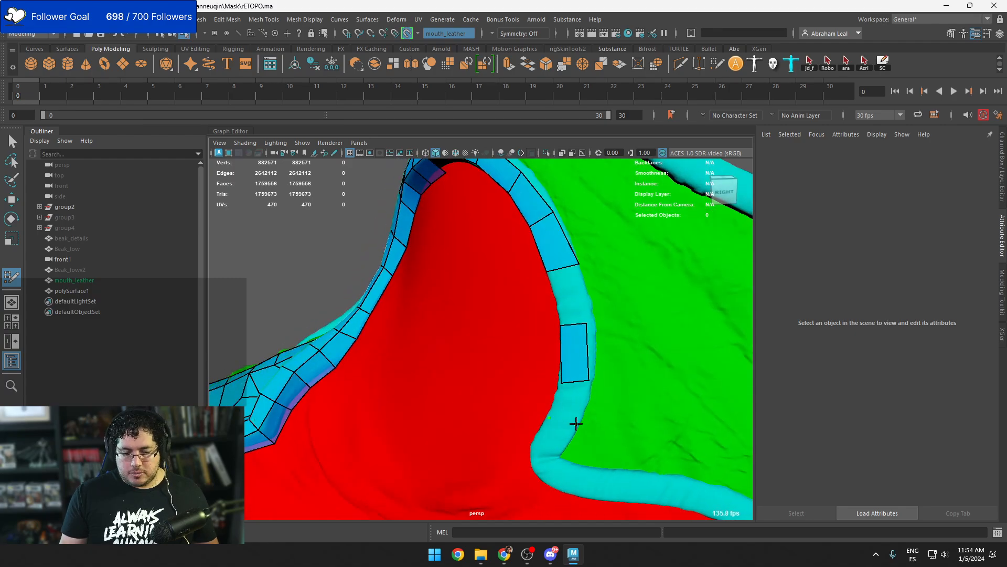
{"action": "left_click", "coordinate": [573, 405], "text": "shift"}
Adjust the edge vertex of the upper strip and fill the gap to the lower pair of quads on the rear trim
{"action": "mouse_move", "coordinate": [569, 299]}
{"action": "left_mouse_down", "text": "alt"}
{"action": "mouse_move", "coordinate": [581, 306]}
{"action": "mouse_move", "coordinate": [595, 268]}
{"action": "mouse_move", "coordinate": [604, 291]}
{"action": "left_mouse_up", "text": "alt"}
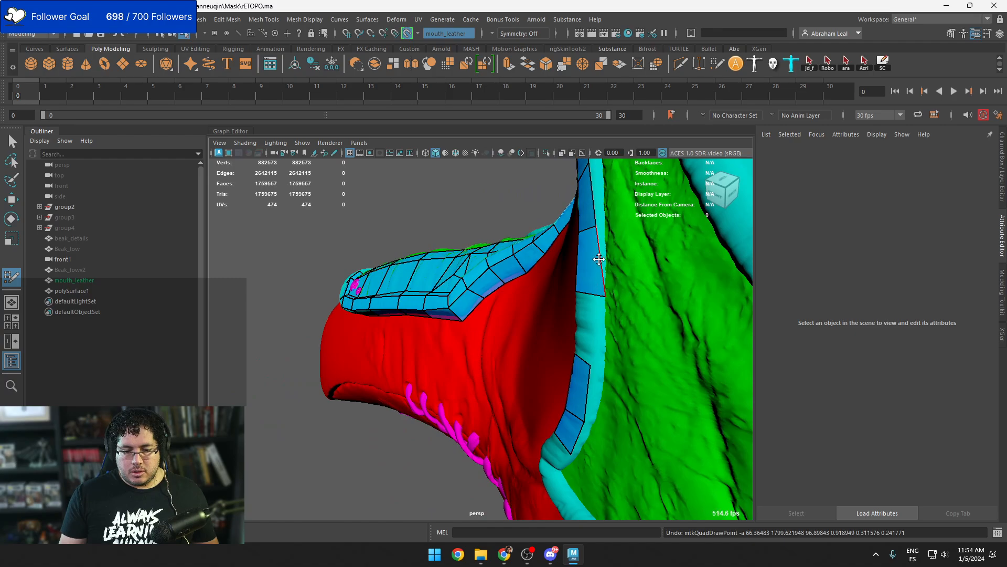
{"action": "left_click_drag", "start_coordinate": [600, 250], "coordinate": [593, 248]}
{"action": "mouse_move", "coordinate": [593, 326]}
{"action": "left_mouse_down", "text": "alt"}
{"action": "mouse_move", "coordinate": [600, 311]}
{"action": "mouse_move", "coordinate": [578, 281]}
{"action": "mouse_move", "coordinate": [528, 406]}
{"action": "mouse_move", "coordinate": [531, 367]}
{"action": "mouse_move", "coordinate": [522, 371]}
{"action": "mouse_move", "coordinate": [539, 359]}
{"action": "left_mouse_up", "text": "alt"}
{"action": "left_click", "coordinate": [588, 300], "text": "shift"}
Continue the strip with three quads down and around the lower rear corner of the red opening's trim
{"action": "left_click", "coordinate": [556, 410], "text": "shift"}
{"action": "left_click", "coordinate": [555, 365], "text": "shift"}
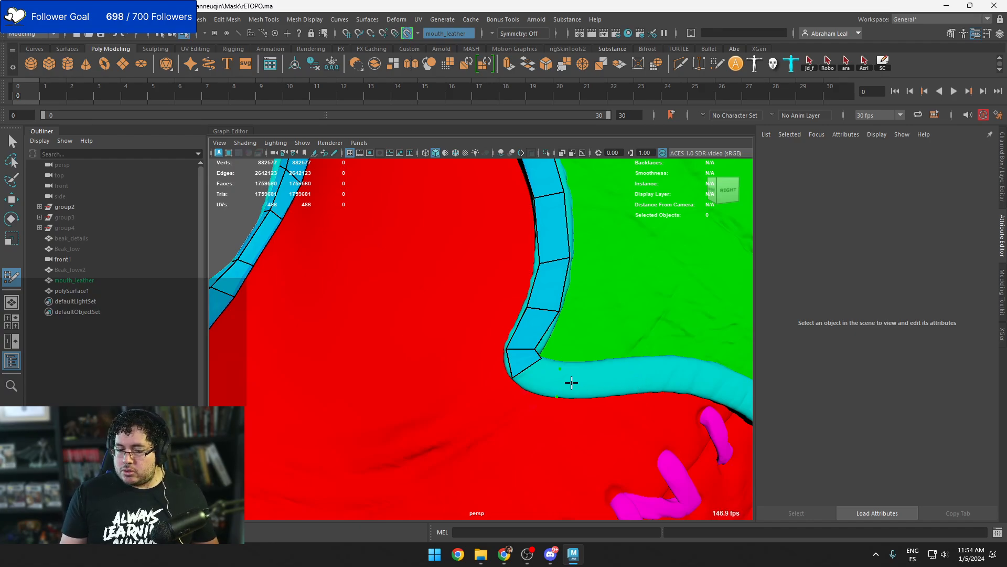
{"action": "left_click", "coordinate": [543, 379], "text": "shift"}
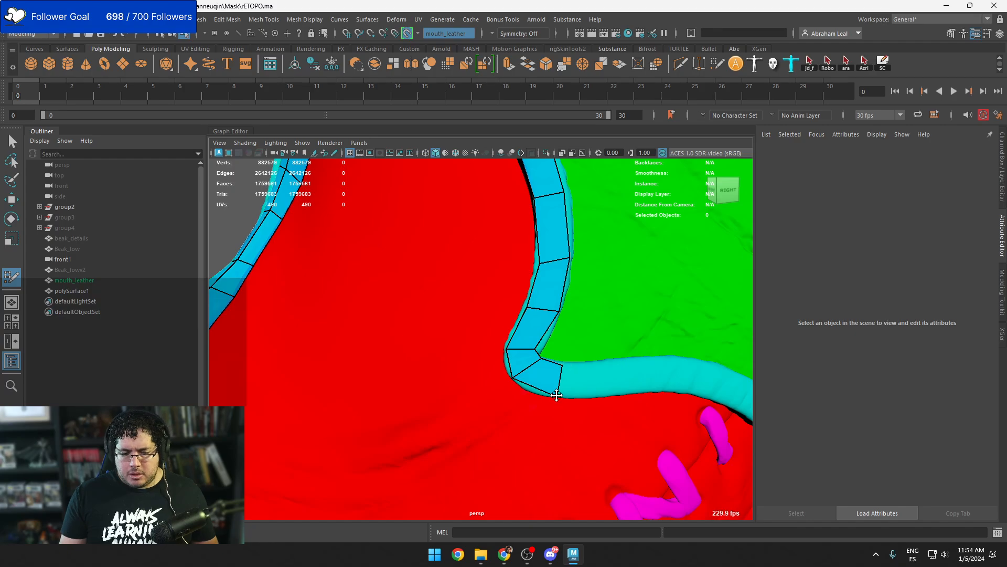
Continue the strip with three quads past the lower rear corner of the red opening, adjusting the end vertices to the trim
{"action": "left_click", "coordinate": [611, 362]}
{"action": "left_click", "coordinate": [594, 380], "text": "shift"}
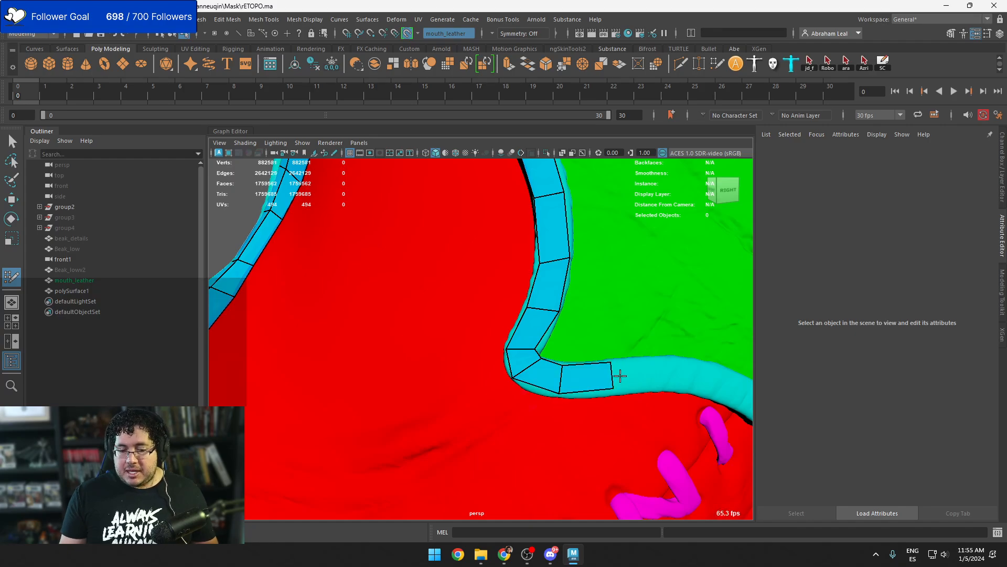
{"action": "middle_click_drag", "start_coordinate": [619, 375], "coordinate": [542, 356], "text": "alt"}
{"action": "left_click_drag", "start_coordinate": [553, 365], "coordinate": [550, 369]}
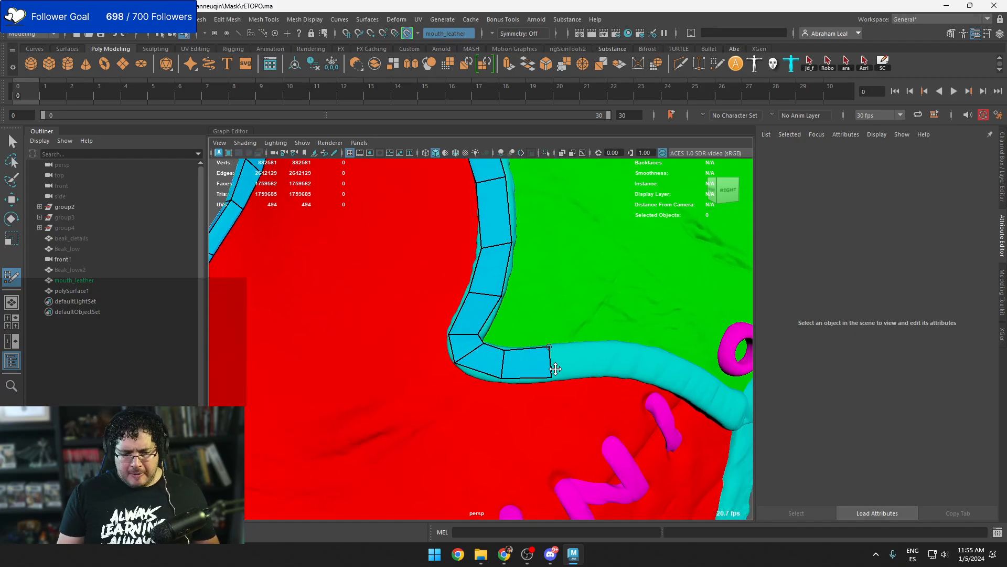
{"action": "middle_click_drag", "start_coordinate": [602, 368], "coordinate": [541, 356], "text": "alt"}
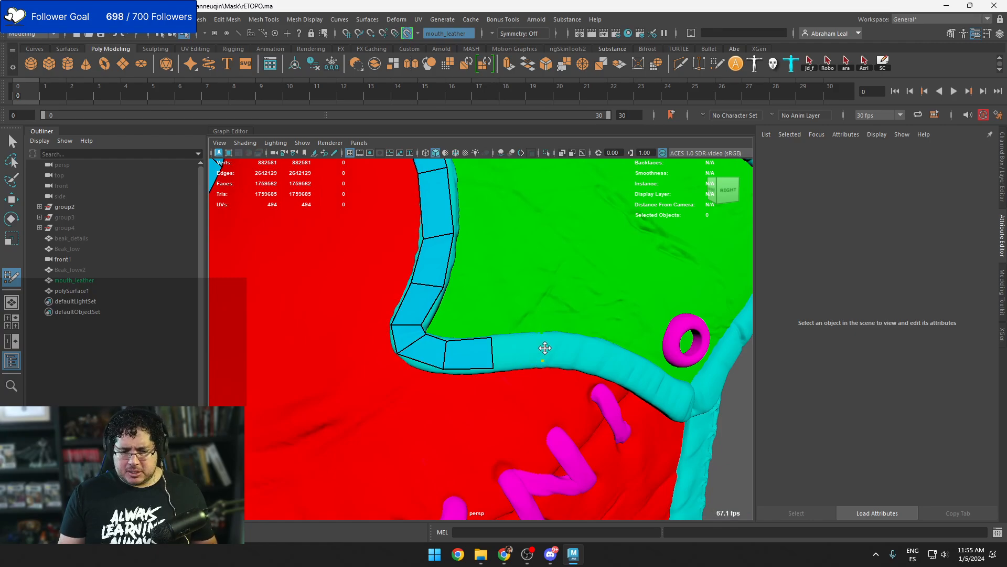
{"action": "left_click", "coordinate": [546, 348], "text": "shift"}
{"action": "left_click", "coordinate": [599, 345]}
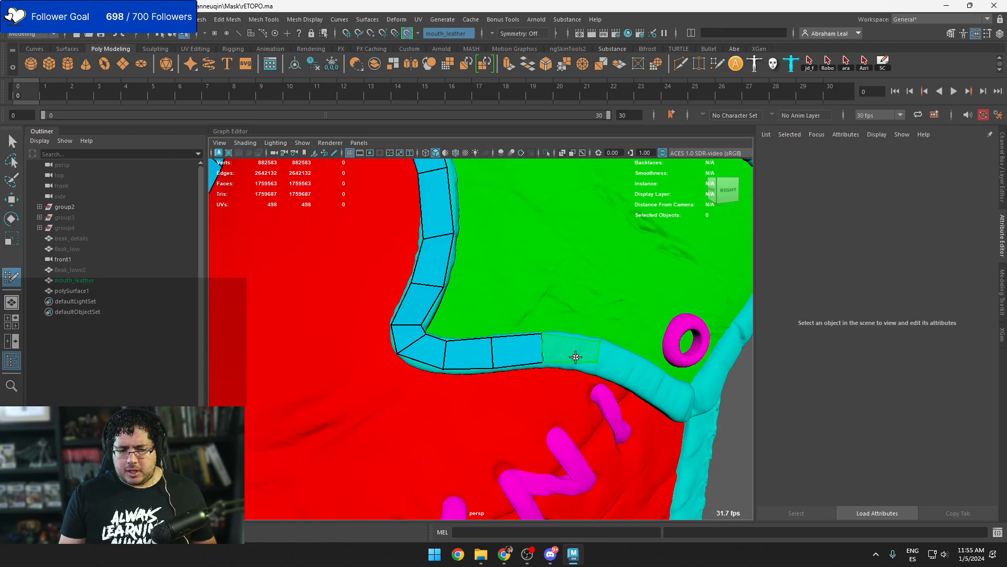
{"action": "left_click", "coordinate": [578, 355], "text": "shift"}
{"action": "left_click_drag", "start_coordinate": [600, 344], "coordinate": [585, 365]}
Extend the strip with three more quads along the lower trim to the corner beside the lower magenta ring
{"action": "middle_click_drag", "start_coordinate": [584, 365], "coordinate": [544, 364], "text": "alt"}
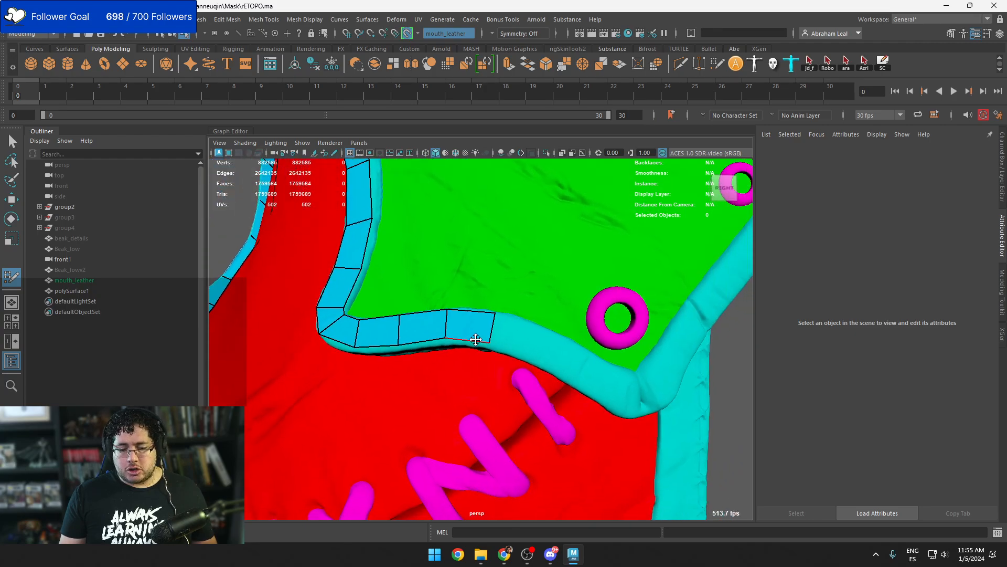
{"action": "left_click", "coordinate": [530, 346], "text": "shift"}
{"action": "left_click_drag", "start_coordinate": [595, 380], "coordinate": [558, 348], "text": "alt"}
{"action": "left_click", "coordinate": [575, 362], "text": "shift"}
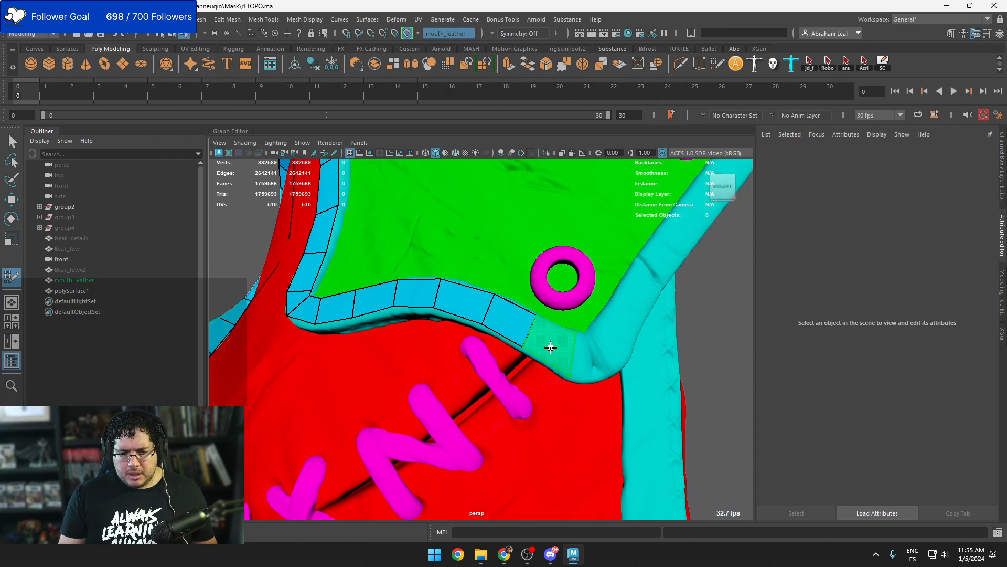
{"action": "left_click", "coordinate": [551, 348], "text": "shift"}
{"action": "left_click", "coordinate": [608, 366], "text": "shift"}
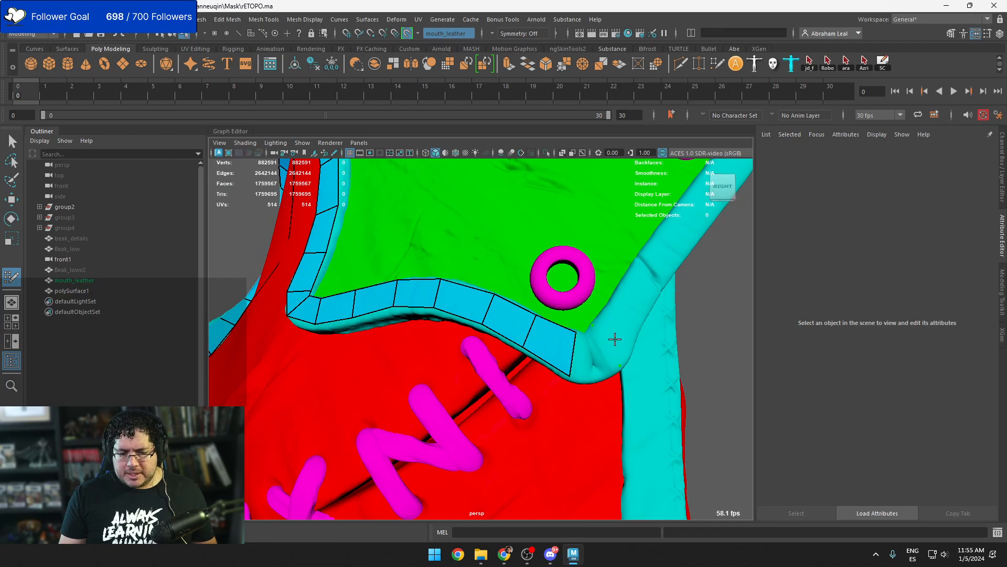
Continue the strip with seven quads around the lower corner, up the rear edge trim and around the corner by the upper magenta ring
{"action": "mouse_move", "coordinate": [610, 341]}
{"action": "left_mouse_down", "text": "alt"}
{"action": "mouse_move", "coordinate": [595, 331]}
{"action": "mouse_move", "coordinate": [571, 340]}
{"action": "mouse_move", "coordinate": [591, 317]}
{"action": "mouse_move", "coordinate": [601, 326]}
{"action": "left_mouse_up", "text": "alt"}
{"action": "left_click", "coordinate": [598, 353], "text": "shift"}
{"action": "left_click", "coordinate": [577, 357], "text": "shift"}
{"action": "left_click", "coordinate": [582, 339], "text": "shift"}
{"action": "left_click", "coordinate": [588, 332], "text": "shift"}
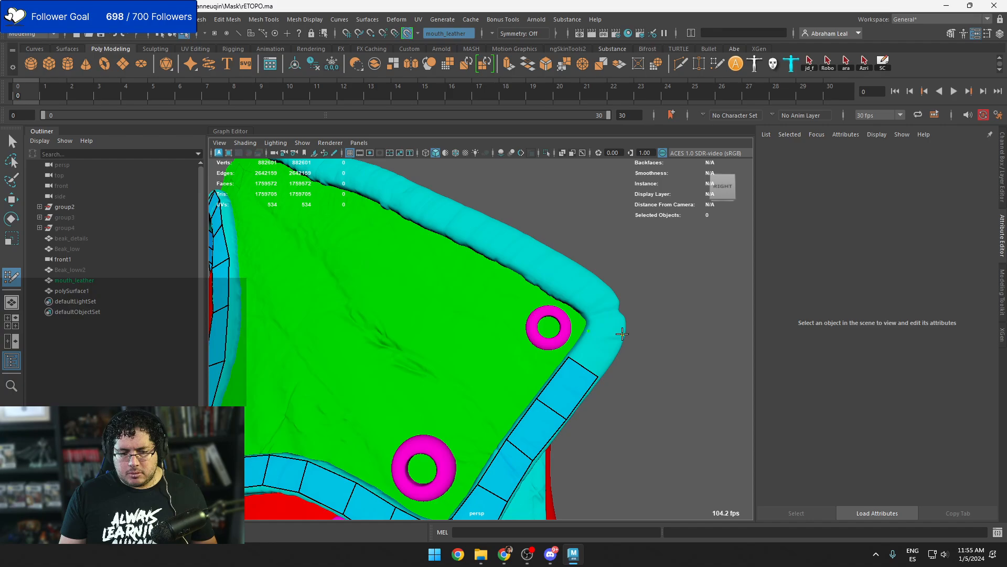
{"action": "left_click", "coordinate": [597, 349], "text": "shift"}
{"action": "left_click", "coordinate": [590, 299], "text": "shift"}
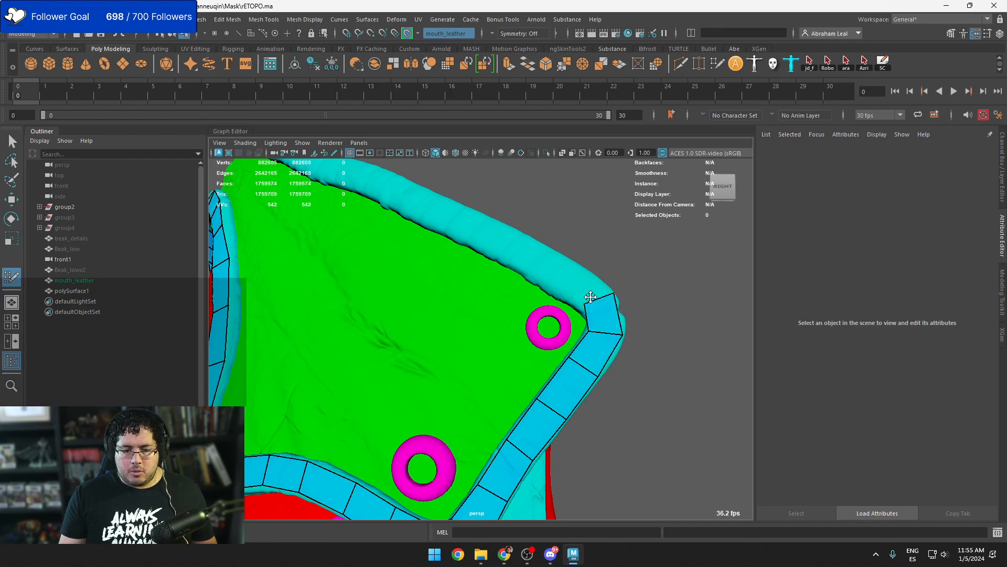
Add five quads along the upper edge trim, starting from the rear corner and heading toward the front
{"action": "left_click_drag", "start_coordinate": [590, 299], "coordinate": [501, 303], "text": "alt"}
{"action": "left_click", "coordinate": [580, 313], "text": "shift"}
{"action": "left_click", "coordinate": [578, 316], "text": "shift"}
{"action": "left_click", "coordinate": [538, 294], "text": "shift"}
{"action": "left_click", "coordinate": [517, 293], "text": "shift"}
{"action": "left_click", "coordinate": [517, 308], "text": "shift"}
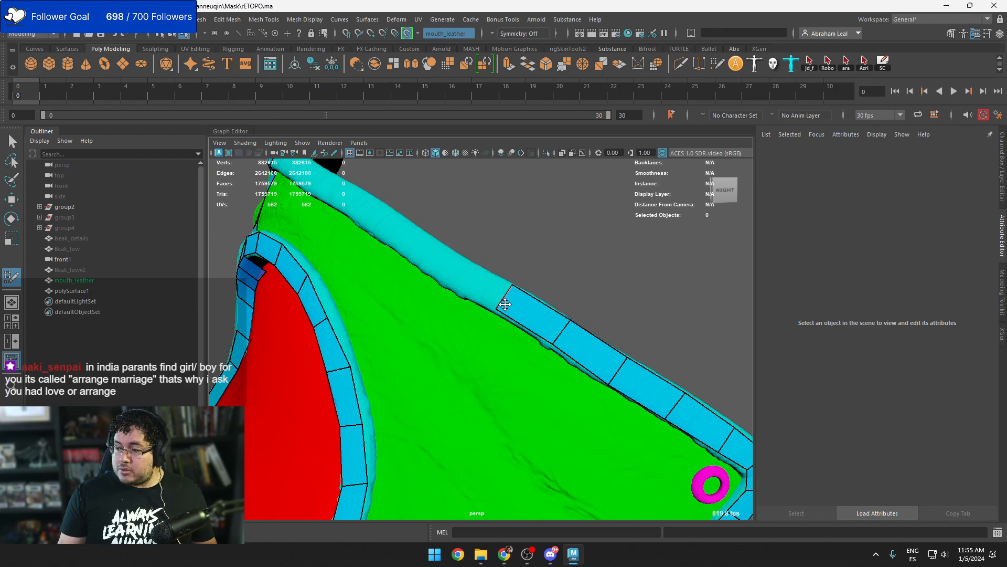
Extend the upper edge strip with three more quads toward the existing front quads
{"action": "middle_click_drag", "start_coordinate": [432, 301], "coordinate": [483, 304], "text": "alt"}
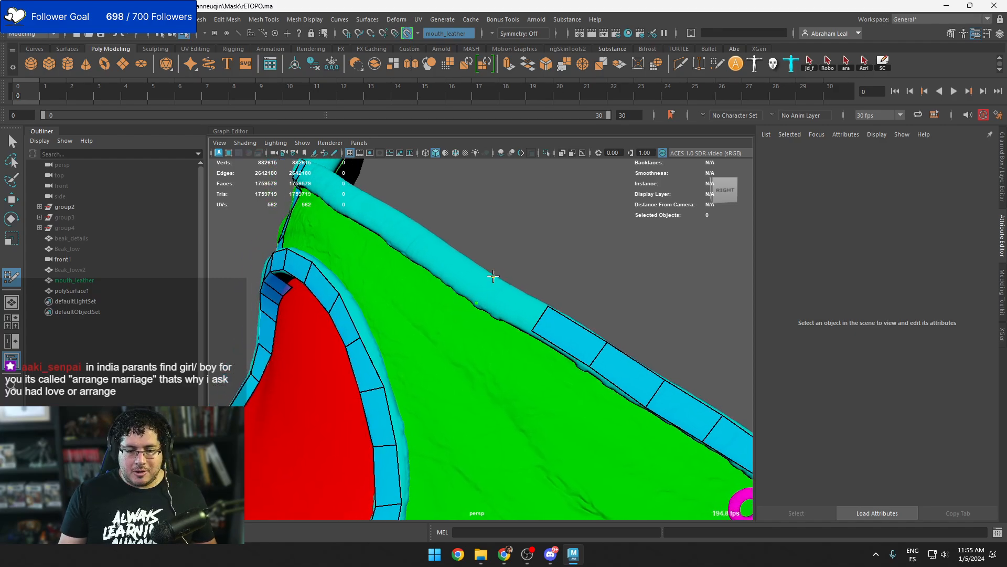
{"action": "left_click", "coordinate": [484, 292], "text": "shift"}
{"action": "mouse_move", "coordinate": [440, 277]}
{"action": "middle_mouse_down", "text": "alt"}
{"action": "mouse_move", "coordinate": [471, 309]}
{"action": "mouse_move", "coordinate": [521, 334]}
{"action": "middle_mouse_up", "text": "alt"}
{"action": "left_click", "coordinate": [477, 279]}
{"action": "left_click", "coordinate": [477, 296], "text": "shift"}
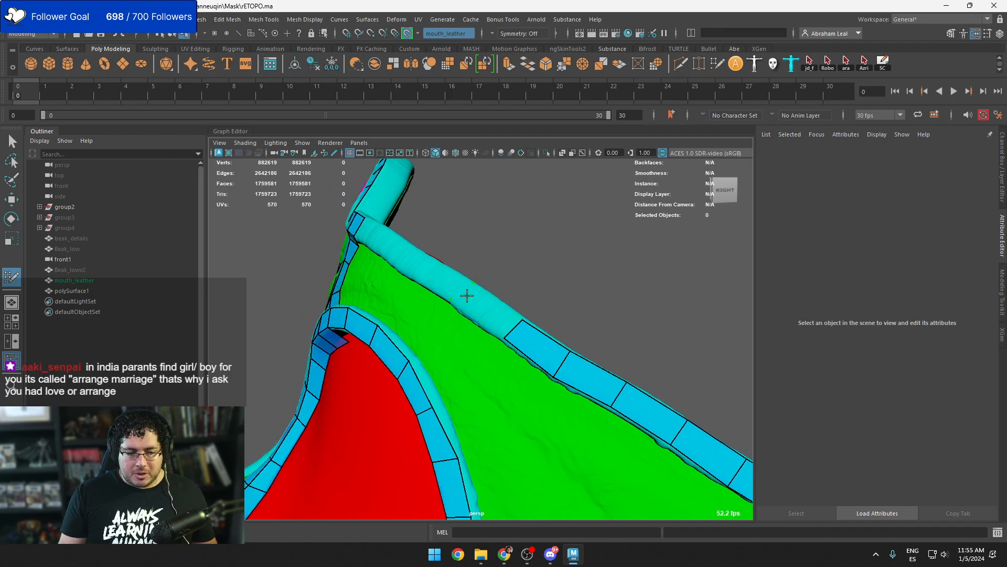
{"action": "left_click", "coordinate": [467, 295], "text": "shift"}
Close the remaining gap in the upper edge trim with four quads, joining the strip to the front mesh
{"action": "mouse_move", "coordinate": [467, 297]}
{"action": "middle_mouse_down", "text": "alt"}
{"action": "mouse_move", "coordinate": [512, 337]}
{"action": "mouse_move", "coordinate": [570, 358]}
{"action": "middle_mouse_up", "text": "alt"}
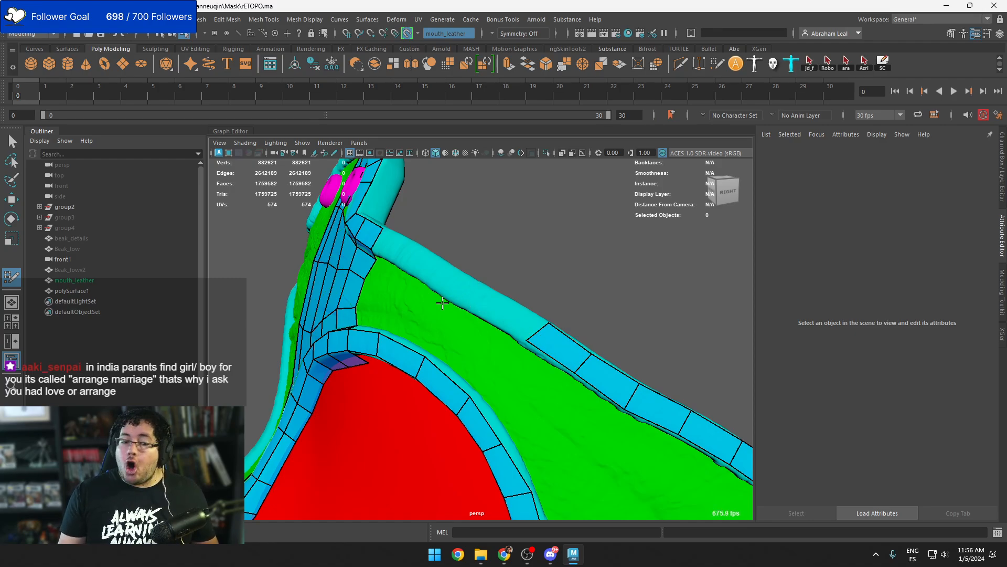
{"action": "left_click", "coordinate": [479, 298], "text": "shift"}
{"action": "mouse_move", "coordinate": [480, 298]}
{"action": "left_mouse_down", "text": "alt"}
{"action": "mouse_move", "coordinate": [411, 307]}
{"action": "mouse_move", "coordinate": [435, 309]}
{"action": "left_mouse_up", "text": "alt"}
{"action": "left_click", "coordinate": [436, 309], "text": "shift"}
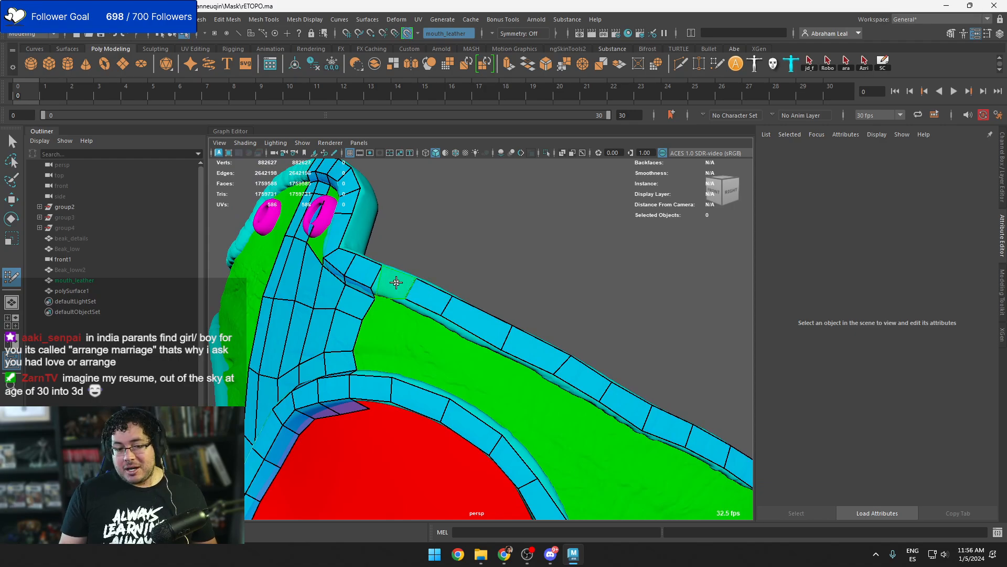
{"action": "left_click", "coordinate": [394, 284], "text": "shift"}
Add an inner row of five quads under the upper edge strip, running from the front mesh toward the rear
{"action": "left_click_drag", "start_coordinate": [397, 283], "coordinate": [380, 314], "text": "alt"}
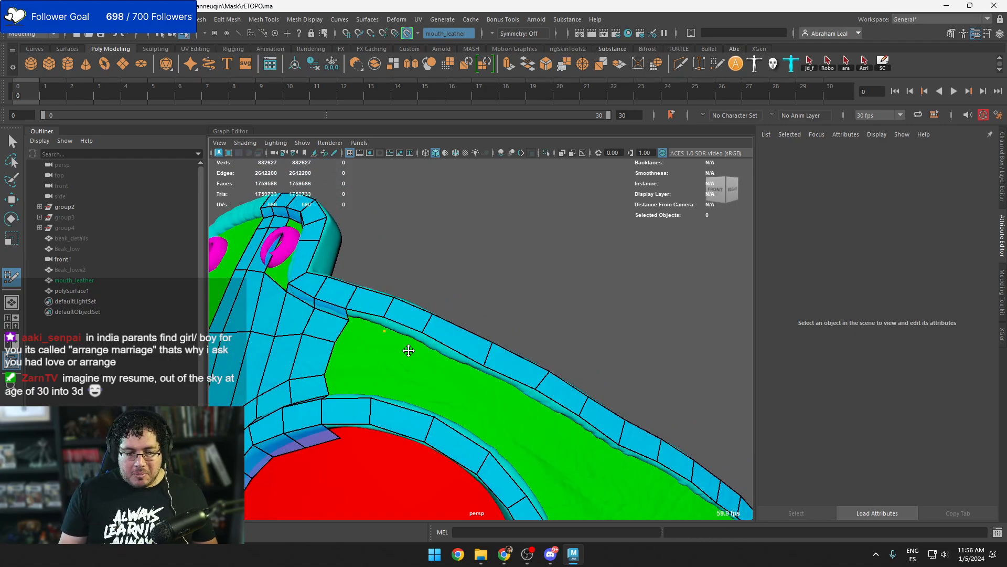
{"action": "left_click_drag", "start_coordinate": [410, 349], "coordinate": [404, 315], "text": "alt"}
{"action": "left_click", "coordinate": [400, 318], "text": "shift"}
{"action": "left_click", "coordinate": [399, 318], "text": "shift"}
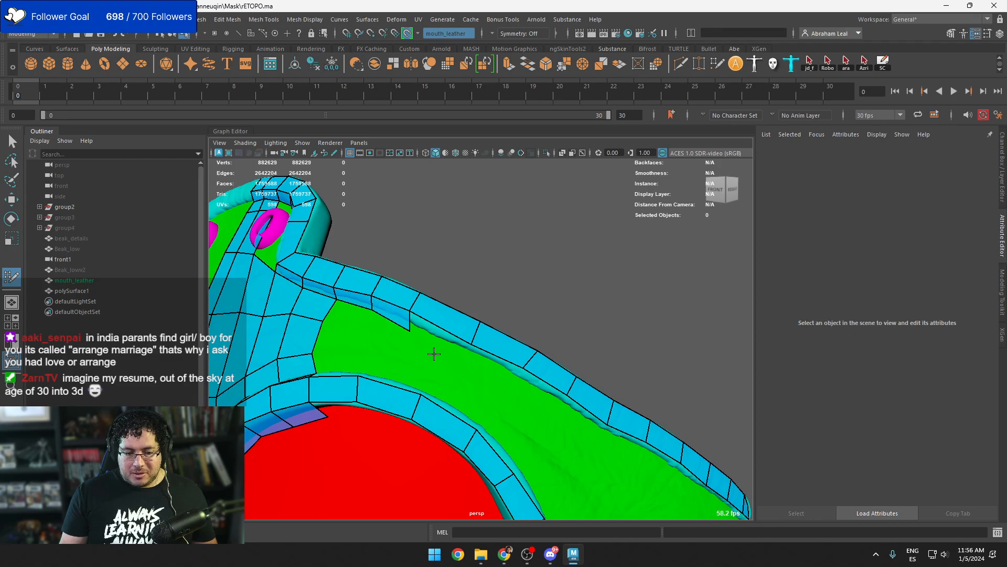
{"action": "left_click", "coordinate": [463, 352], "text": "shift"}
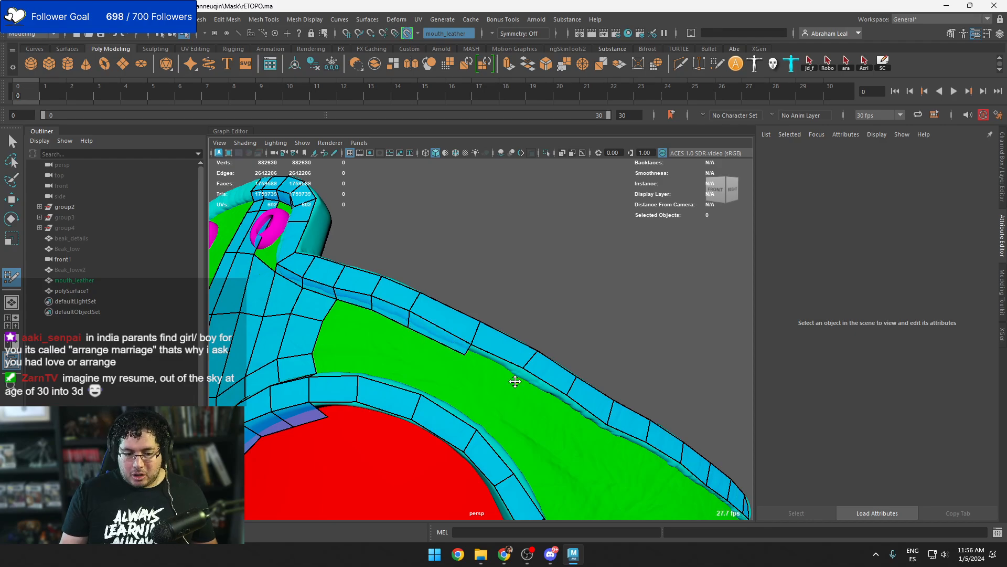
{"action": "left_click", "coordinate": [497, 364], "text": "shift"}
{"action": "middle_click_drag", "start_coordinate": [537, 408], "coordinate": [501, 380], "text": "alt"}
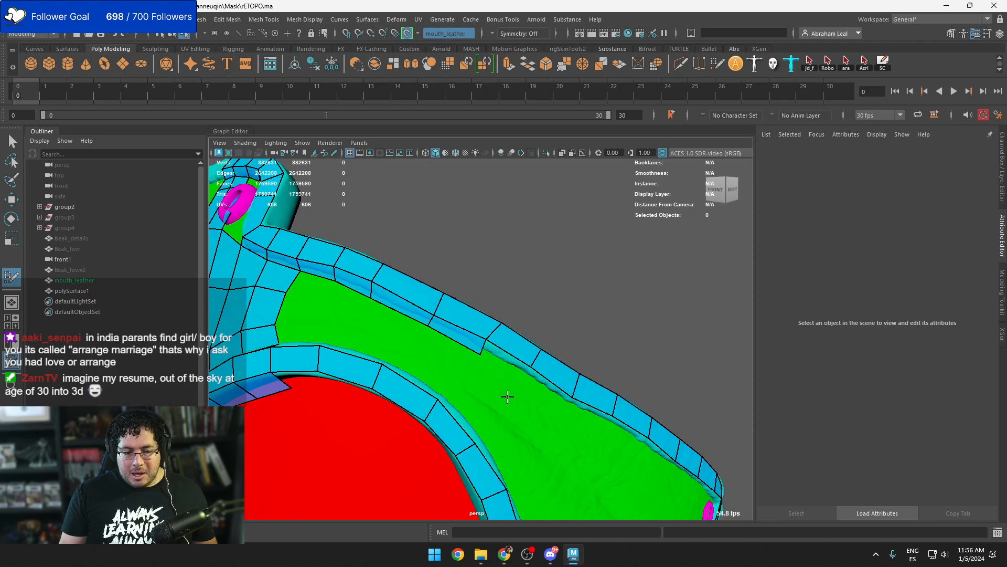
{"action": "left_click", "coordinate": [511, 369], "text": "shift"}
Add a second row of five quads on the outer side of the strip over the red opening's upper curve
{"action": "left_click_drag", "start_coordinate": [509, 379], "coordinate": [459, 387], "text": "alt"}
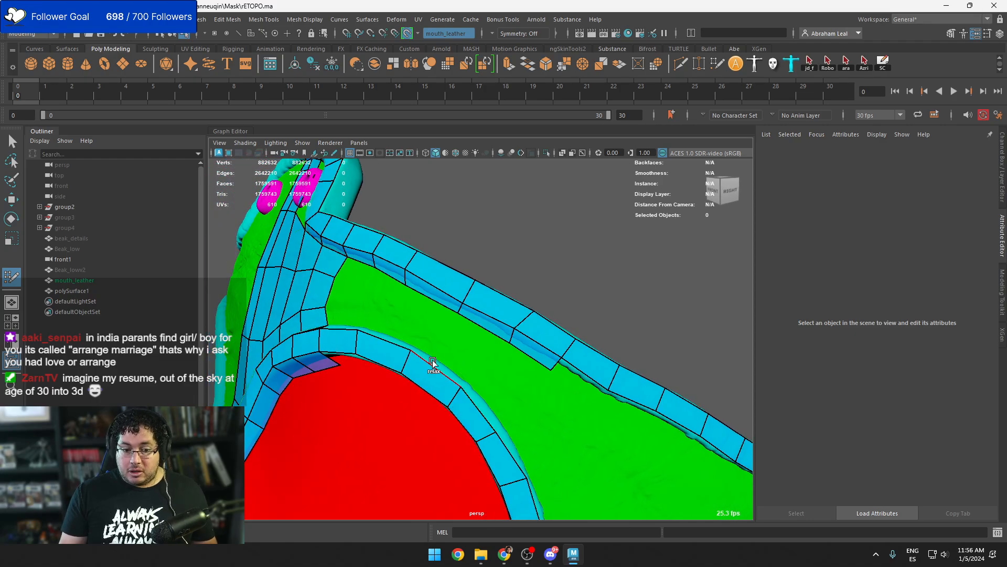
{"action": "left_click", "coordinate": [417, 359], "text": "shift"}
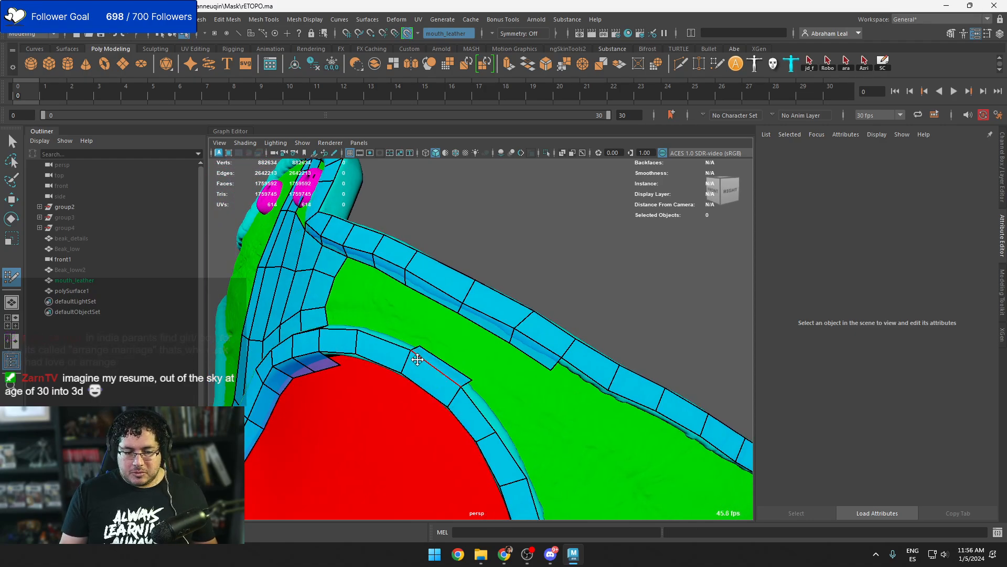
{"action": "mouse_move", "coordinate": [417, 359]}
{"action": "left_mouse_down", "text": "alt"}
{"action": "mouse_move", "coordinate": [395, 368]}
{"action": "mouse_move", "coordinate": [435, 389]}
{"action": "left_mouse_up", "text": "alt"}
{"action": "left_click", "coordinate": [421, 374], "text": "shift"}
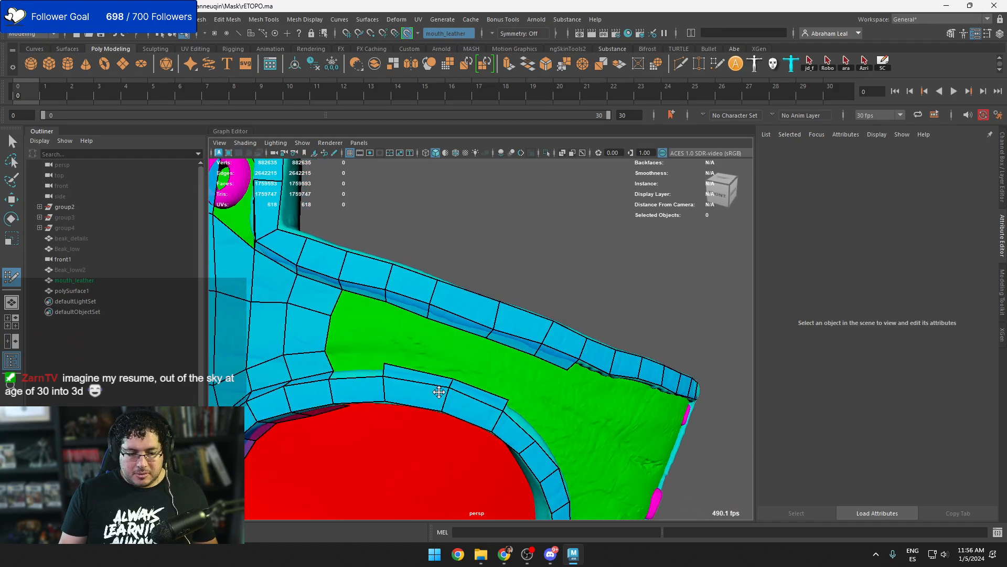
{"action": "left_click", "coordinate": [387, 365], "text": "shift"}
{"action": "mouse_move", "coordinate": [388, 364]}
{"action": "left_mouse_down", "text": "alt"}
{"action": "mouse_move", "coordinate": [391, 334]}
{"action": "mouse_move", "coordinate": [482, 394]}
{"action": "mouse_move", "coordinate": [480, 407]}
{"action": "mouse_move", "coordinate": [474, 396]}
{"action": "mouse_move", "coordinate": [512, 373]}
{"action": "left_mouse_up", "text": "alt"}
{"action": "left_click", "coordinate": [489, 415], "text": "shift"}
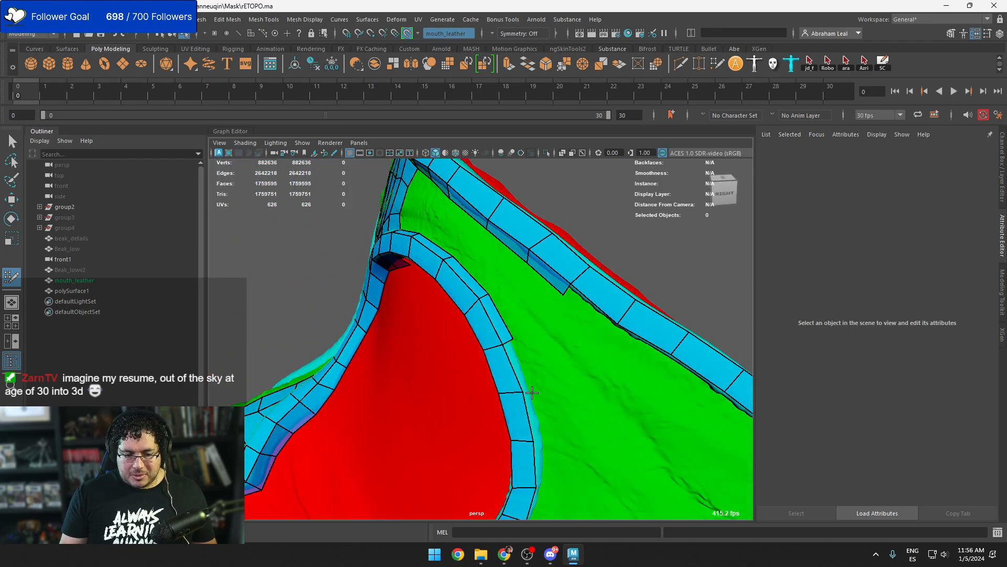
{"action": "left_click", "coordinate": [518, 367], "text": "shift"}
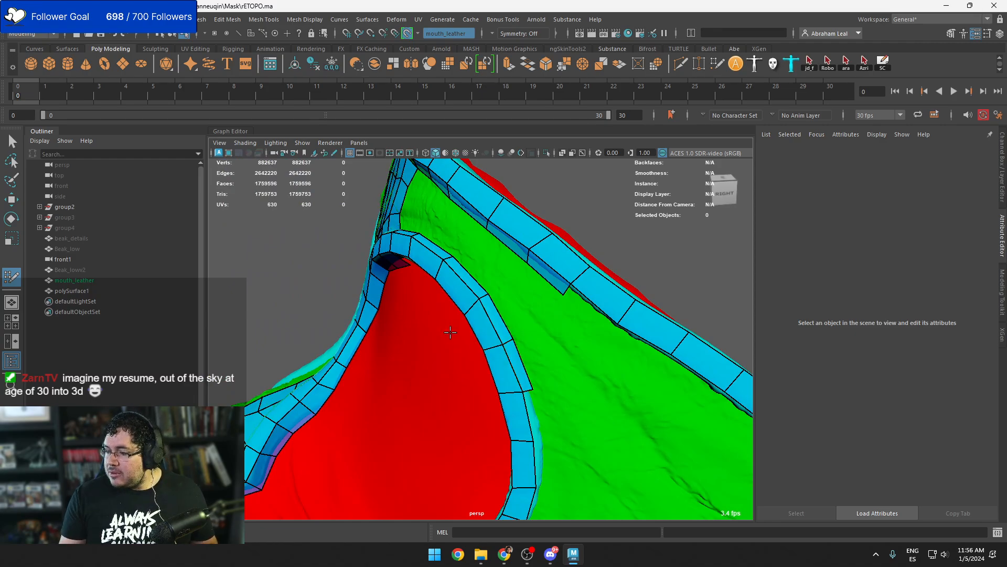
Continue the outer row with three quads down the rear side of the red opening's trim
{"action": "left_click_drag", "start_coordinate": [499, 349], "coordinate": [522, 285], "text": "alt"}
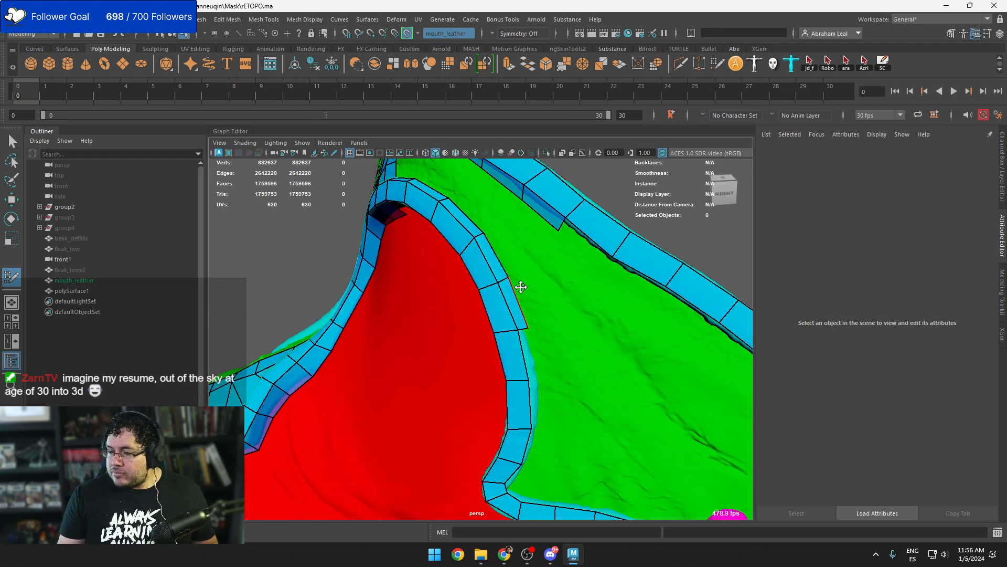
{"action": "left_click", "coordinate": [531, 357], "text": "shift"}
{"action": "mouse_move", "coordinate": [550, 396]}
{"action": "left_mouse_down", "text": "alt"}
{"action": "mouse_move", "coordinate": [538, 362]}
{"action": "mouse_move", "coordinate": [544, 413]}
{"action": "mouse_move", "coordinate": [557, 387]}
{"action": "mouse_move", "coordinate": [558, 397]}
{"action": "mouse_move", "coordinate": [529, 376]}
{"action": "mouse_move", "coordinate": [538, 359]}
{"action": "mouse_move", "coordinate": [545, 366]}
{"action": "left_mouse_up", "text": "alt"}
{"action": "left_click", "coordinate": [545, 362], "text": "shift"}
{"action": "left_click", "coordinate": [540, 416], "text": "shift"}
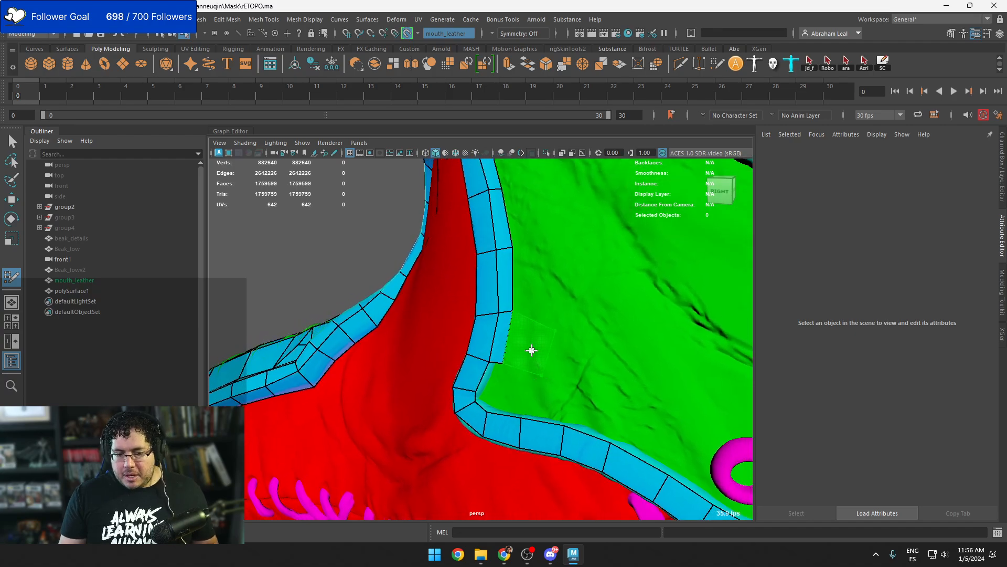
Build a row of four quads across the green panel from the outer trim row toward the lower magenta ring
{"action": "left_click", "coordinate": [532, 349], "text": "shift"}
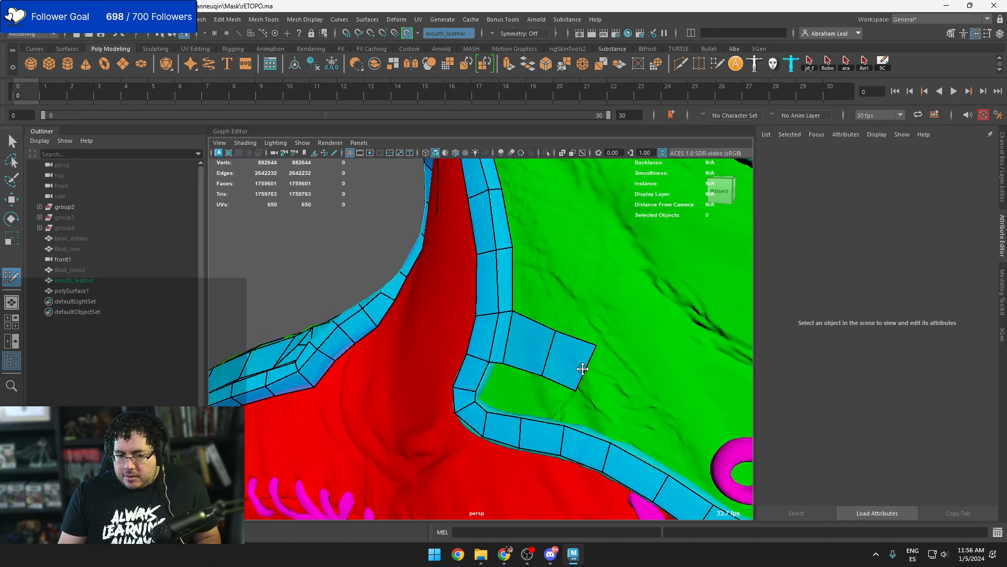
{"action": "left_click", "coordinate": [586, 369], "text": "shift"}
{"action": "left_click", "coordinate": [627, 396], "text": "shift"}
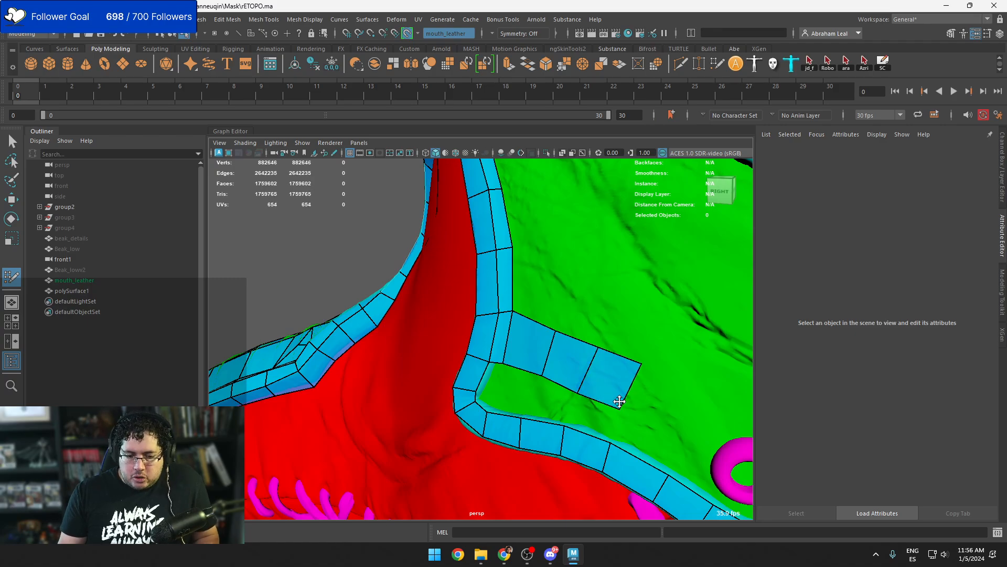
{"action": "left_click_drag", "start_coordinate": [620, 400], "coordinate": [600, 322], "text": "alt"}
{"action": "left_click", "coordinate": [607, 379], "text": "shift"}
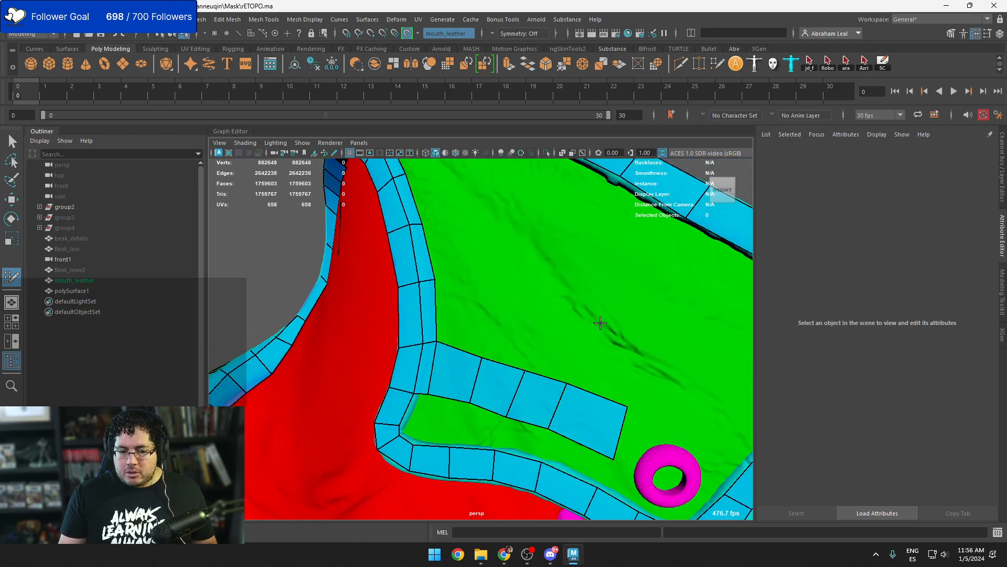
Add two adjoining quads above the rear end of the new row on the green panel
{"action": "left_click", "coordinate": [639, 333]}
{"action": "left_click", "coordinate": [607, 362], "text": "shift"}
{"action": "left_click_drag", "start_coordinate": [607, 362], "coordinate": [645, 352], "text": "alt"}
{"action": "left_click", "coordinate": [531, 295]}
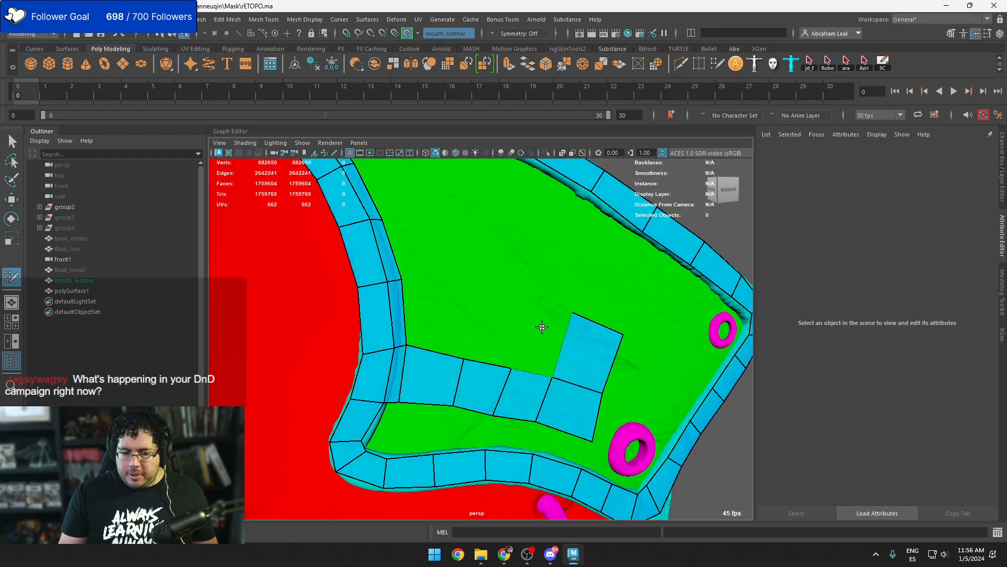
{"action": "left_click", "coordinate": [540, 328], "text": "shift"}
Bridge the inner row of the upper edge trim and the outer row of the red opening's trim with one quad
{"action": "left_click_drag", "start_coordinate": [539, 329], "coordinate": [543, 320], "text": "alt"}
{"action": "left_click_drag", "start_coordinate": [542, 364], "coordinate": [598, 395]}
{"action": "middle_click_drag", "start_coordinate": [598, 396], "coordinate": [533, 298], "text": "alt"}
{"action": "right_click_drag", "start_coordinate": [533, 298], "coordinate": [549, 337], "text": "alt"}
{"action": "left_click_drag", "start_coordinate": [548, 337], "coordinate": [439, 324], "text": "alt"}
{"action": "mouse_move", "coordinate": [438, 324]}
{"action": "middle_mouse_down", "text": "alt"}
{"action": "mouse_move", "coordinate": [468, 402]}
{"action": "mouse_move", "coordinate": [512, 443]}
{"action": "middle_mouse_up", "text": "alt"}
{"action": "right_click_drag", "start_coordinate": [512, 443], "coordinate": [488, 399], "text": "alt"}
{"action": "mouse_move", "coordinate": [488, 399]}
{"action": "left_mouse_down", "text": "alt"}
{"action": "mouse_move", "coordinate": [484, 355]}
{"action": "mouse_move", "coordinate": [472, 376]}
{"action": "mouse_move", "coordinate": [431, 329]}
{"action": "left_mouse_up", "text": "alt"}
{"action": "left_click", "coordinate": [479, 376], "text": "shift"}
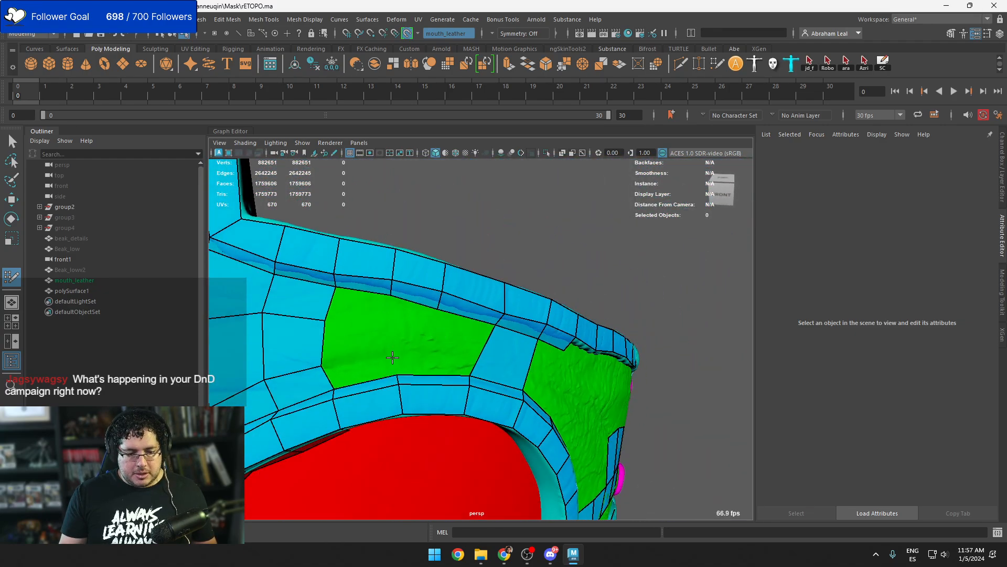
Undo the misplaced face and fill the front end of the green gap above the red opening with a column of three quads
{"action": "left_click", "coordinate": [366, 341], "text": "shift"}
{"action": "key", "text": "ctrl+z"}
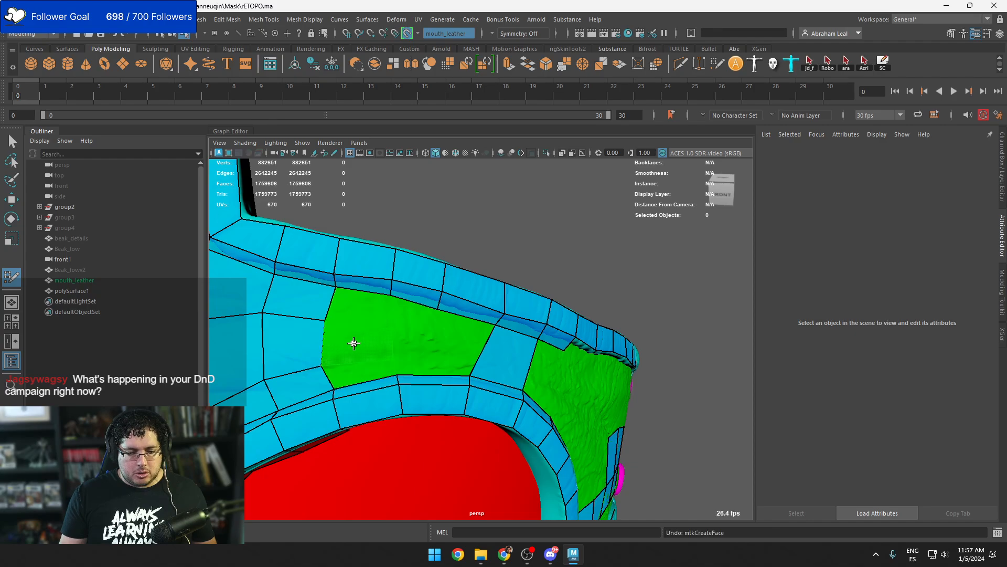
{"action": "left_click", "coordinate": [353, 343], "text": "shift"}
{"action": "left_click", "coordinate": [367, 310], "text": "shift"}
{"action": "left_click", "coordinate": [366, 368], "text": "shift"}
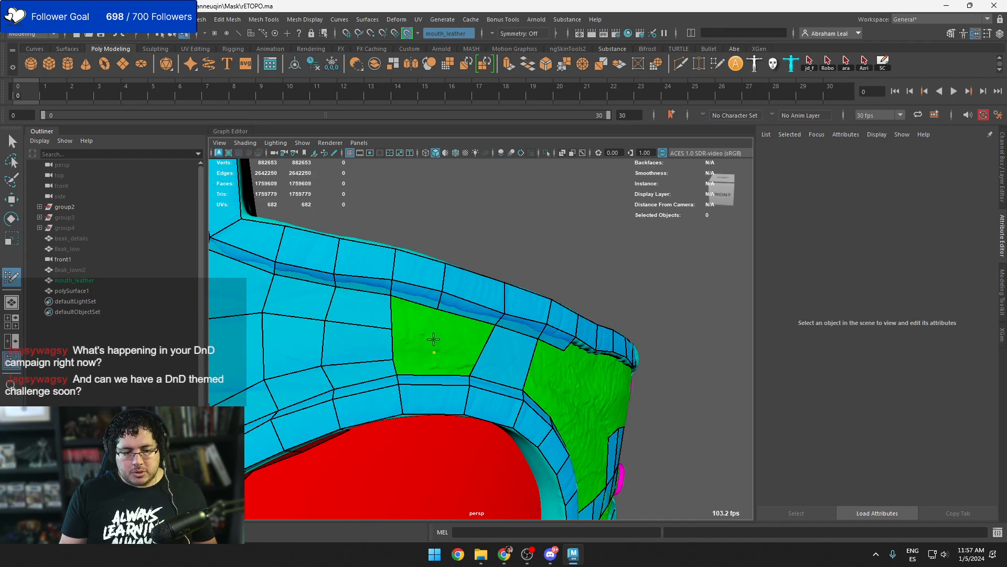
Split the bridging quad with an inserted edge and fill the rest of the green gap in front of it with quads
{"action": "left_click", "coordinate": [417, 317], "text": "shift"}
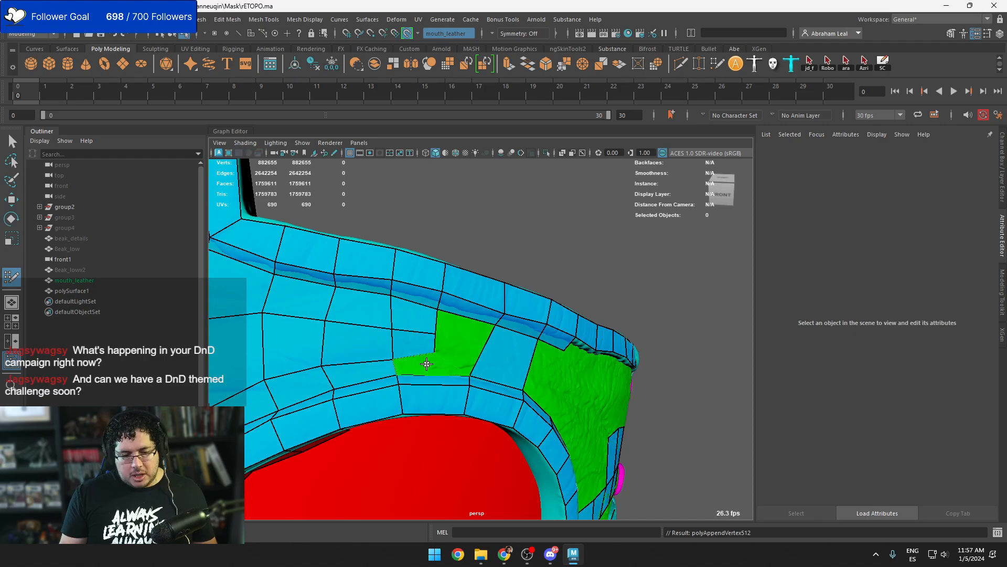
{"action": "left_click", "coordinate": [422, 362], "text": "shift"}
{"action": "left_click", "coordinate": [436, 349], "text": "shift"}
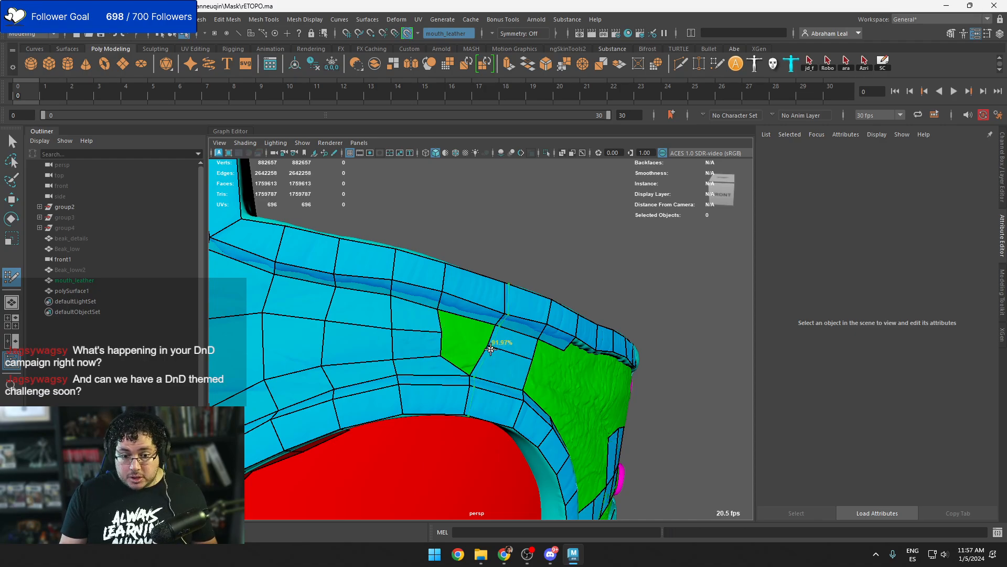
{"action": "left_click", "coordinate": [466, 351], "text": "shift"}
{"action": "left_click", "coordinate": [477, 329], "text": "shift"}
{"action": "scroll", "coordinate": [481, 357], "scroll_direction": "down", "scroll_amount": 4}
{"action": "mouse_move", "coordinate": [481, 357]}
{"action": "left_mouse_down", "text": "alt"}
{"action": "mouse_move", "coordinate": [433, 328]}
{"action": "mouse_move", "coordinate": [332, 309]}
{"action": "mouse_move", "coordinate": [367, 304]}
{"action": "left_mouse_up", "text": "alt"}
{"action": "middle_click_drag", "start_coordinate": [367, 304], "coordinate": [475, 397], "text": "alt"}
{"action": "scroll", "coordinate": [475, 397], "scroll_direction": "up", "scroll_amount": 4}
{"action": "mouse_move", "coordinate": [475, 397]}
{"action": "left_mouse_down", "text": "alt"}
{"action": "mouse_move", "coordinate": [502, 375]}
{"action": "mouse_move", "coordinate": [461, 391]}
{"action": "left_mouse_up", "text": "alt"}
{"action": "middle_click_drag", "start_coordinate": [462, 391], "coordinate": [470, 387], "text": "alt"}
{"action": "left_click_drag", "start_coordinate": [470, 387], "coordinate": [443, 369], "text": "alt"}
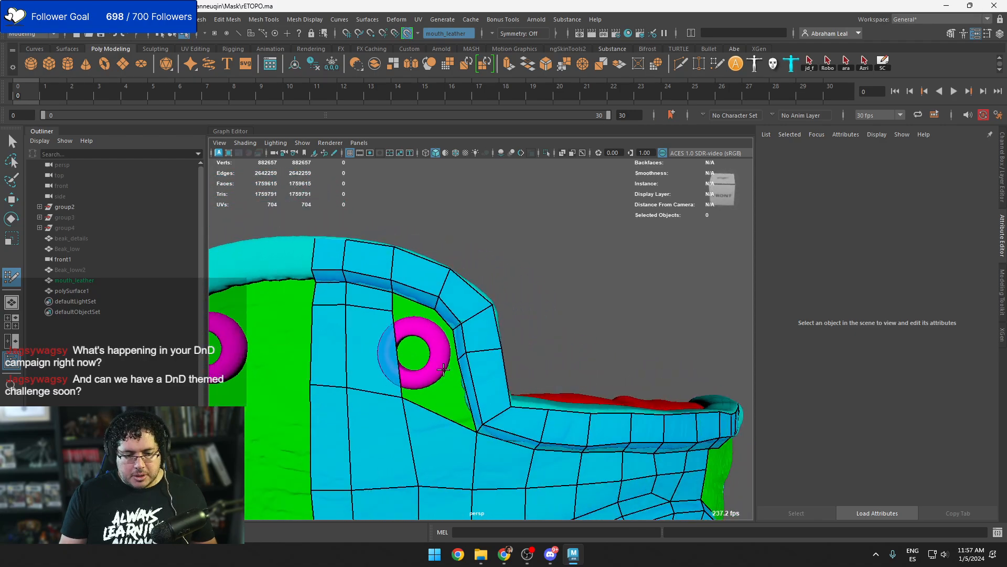
{"action": "left_click", "coordinate": [426, 328]}
{"action": "left_click", "coordinate": [407, 315], "text": "shift"}
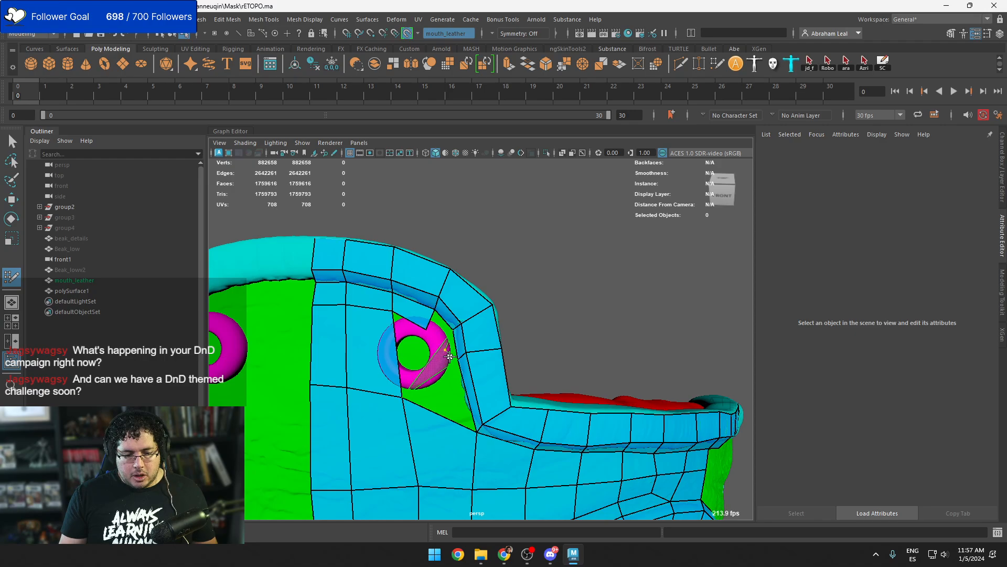
{"action": "key", "text": "ctrl+z"}
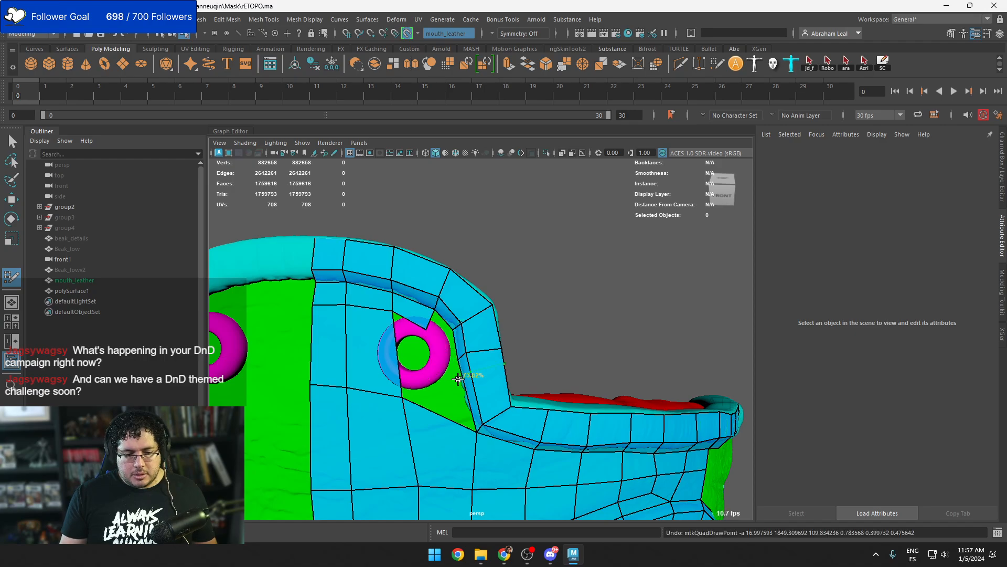
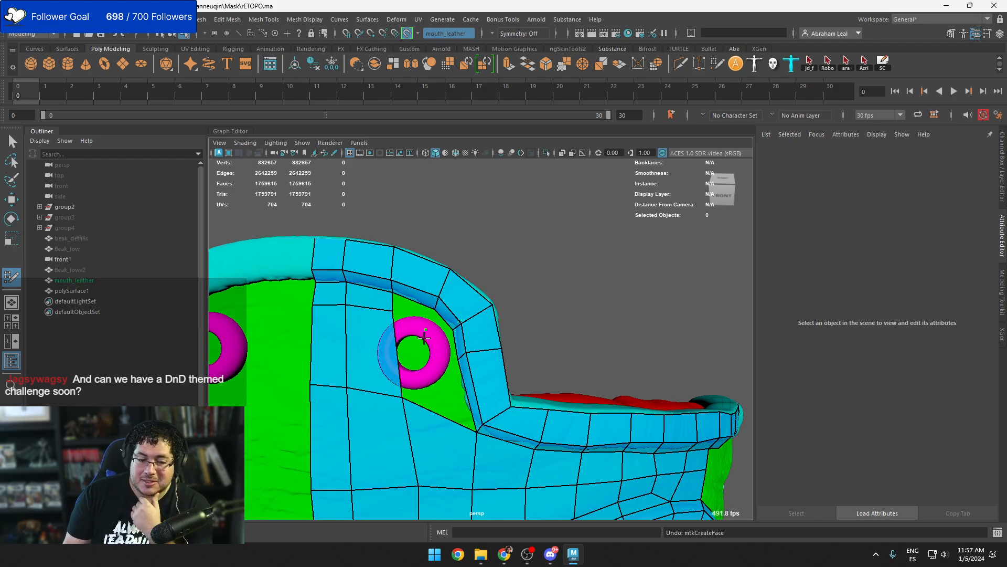
{"action": "left_click", "coordinate": [414, 351]}
{"action": "key", "text": "ctrl+z"}
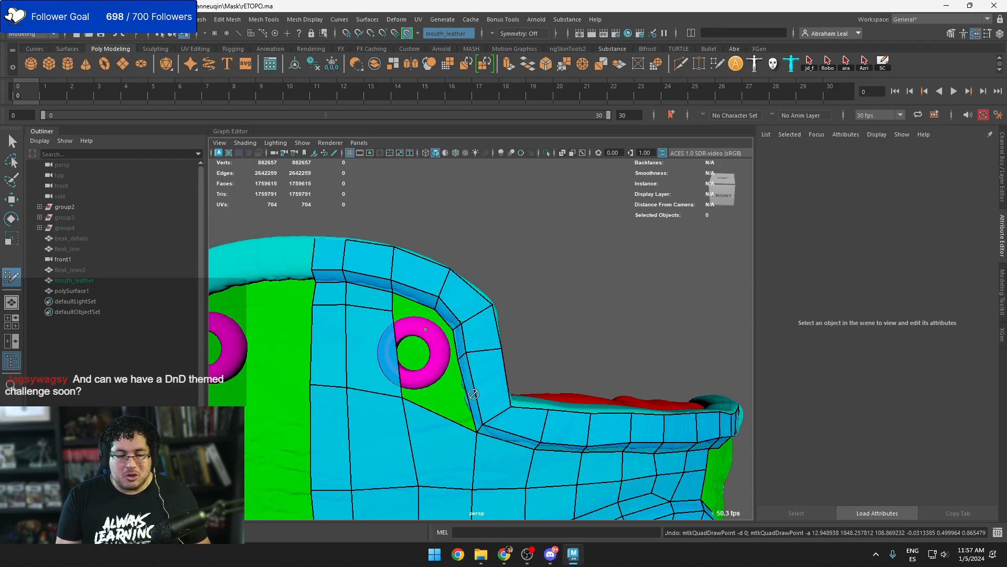
{"action": "double_click", "coordinate": [18, 282]}
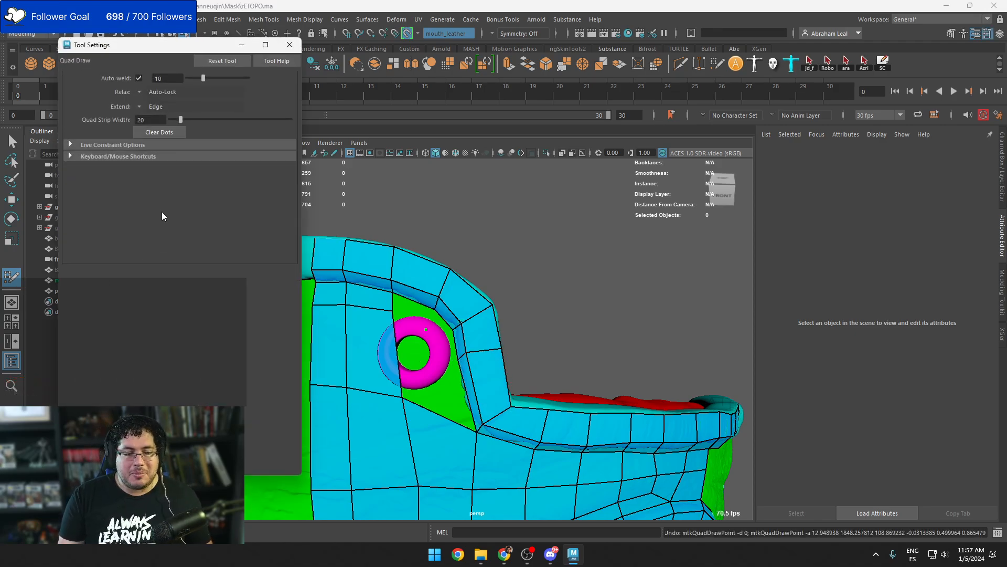
{"action": "left_click", "coordinate": [291, 45]}
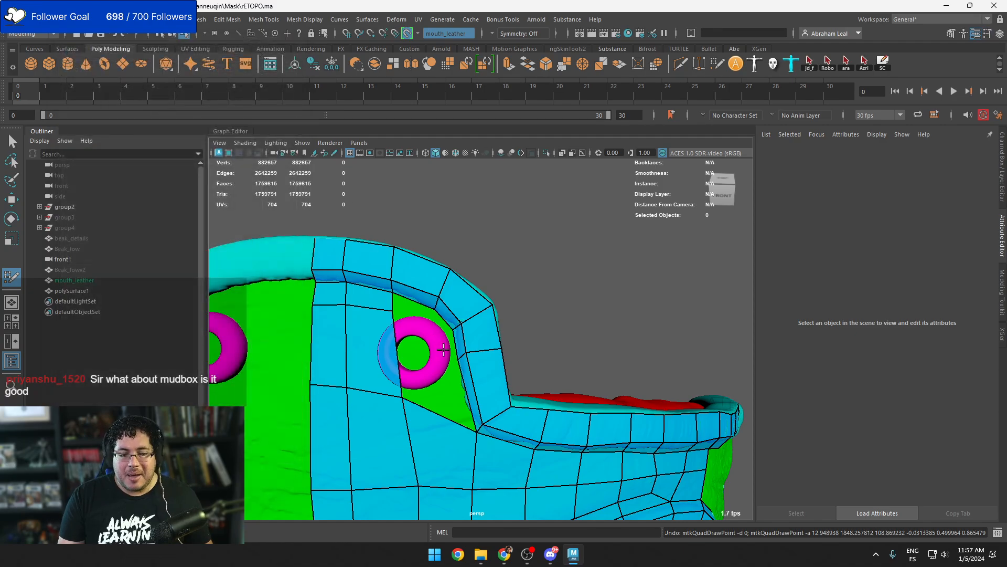
Reposition the vertices along the row below the upper magenta ring to even out the panel quads there
{"action": "middle_click_drag", "start_coordinate": [442, 350], "coordinate": [426, 239], "text": "alt"}
{"action": "scroll", "coordinate": [426, 239], "scroll_direction": "up", "scroll_amount": 2}
{"action": "left_click_drag", "start_coordinate": [369, 298], "coordinate": [376, 301]}
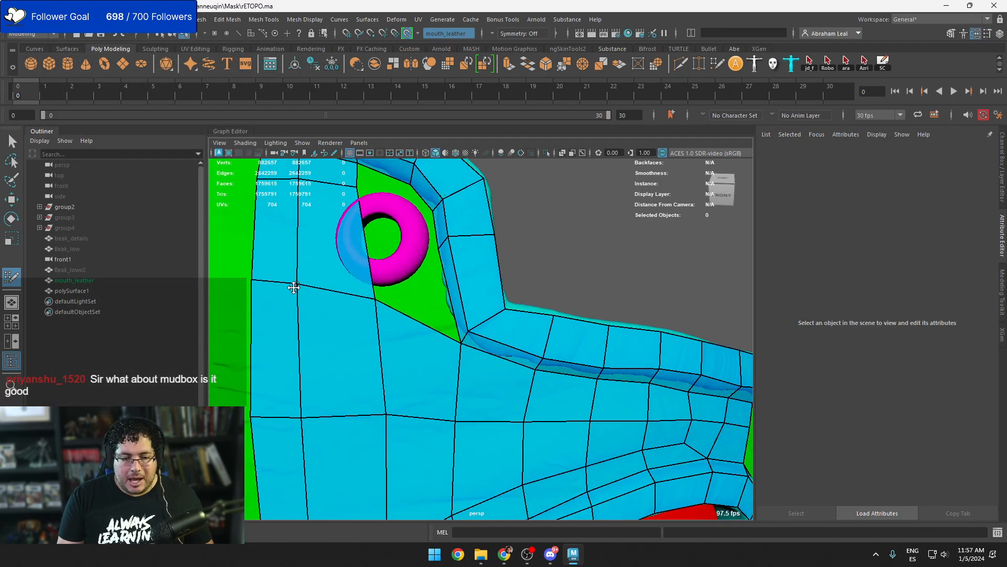
{"action": "left_click_drag", "start_coordinate": [292, 285], "coordinate": [292, 312]}
{"action": "left_click_drag", "start_coordinate": [358, 304], "coordinate": [369, 316]}
{"action": "left_click_drag", "start_coordinate": [316, 295], "coordinate": [322, 304], "text": "alt"}
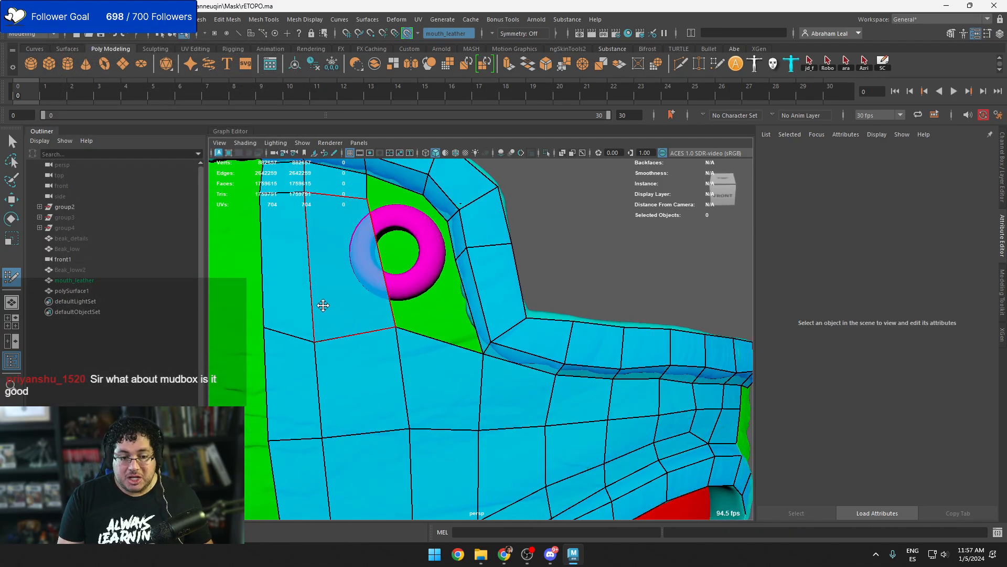
Insert an edge across the two tall quads beside the upper magenta ring and adjust the neighbouring vertex
{"action": "middle_click_drag", "start_coordinate": [321, 303], "coordinate": [377, 341], "text": "alt"}
{"action": "left_click", "coordinate": [363, 304], "text": "ctrl"}
{"action": "left_click_drag", "start_coordinate": [435, 302], "coordinate": [437, 296]}
{"action": "mouse_move", "coordinate": [437, 295]}
{"action": "left_mouse_down", "text": "alt"}
{"action": "mouse_move", "coordinate": [354, 305]}
{"action": "mouse_move", "coordinate": [429, 294]}
{"action": "mouse_move", "coordinate": [387, 300]}
{"action": "mouse_move", "coordinate": [371, 283]}
{"action": "mouse_move", "coordinate": [464, 315]}
{"action": "left_mouse_up", "text": "alt"}
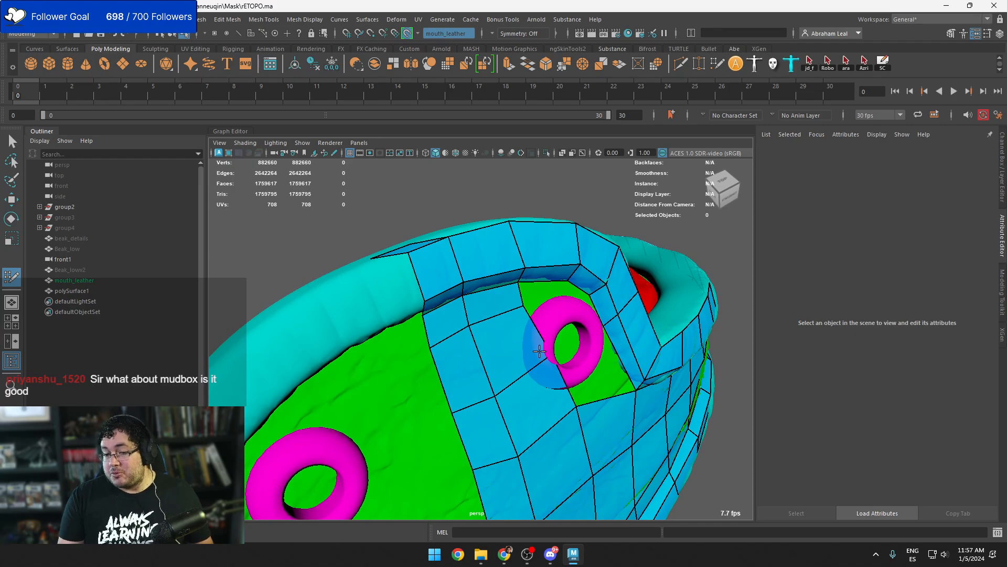
{"action": "scroll", "coordinate": [576, 370], "scroll_direction": "down", "scroll_amount": 4}
{"action": "left_click_drag", "start_coordinate": [570, 372], "coordinate": [524, 378], "text": "alt"}
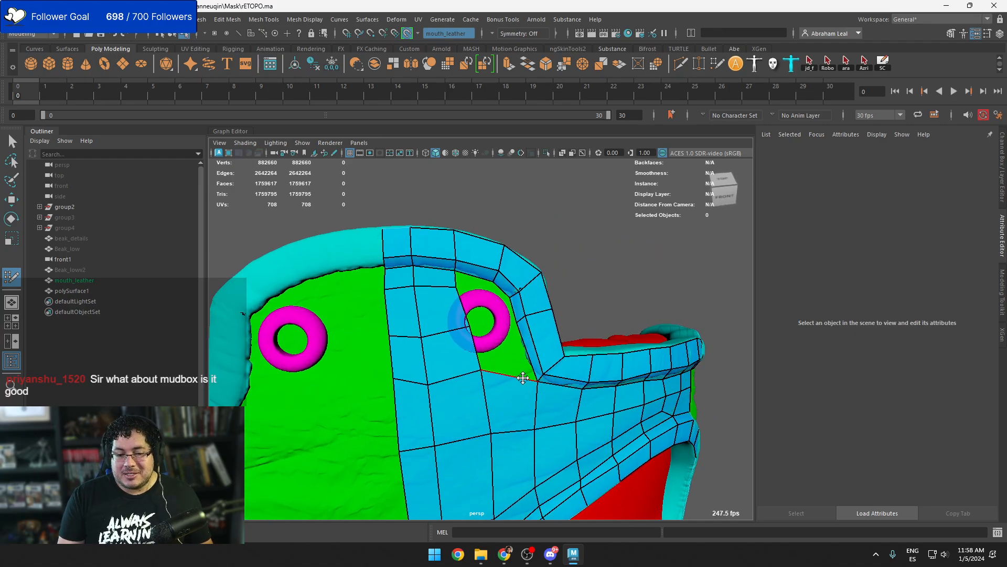
Add a quad above the magenta ring along the trim's inner edge and undo the extra quad created behind it
{"action": "scroll", "coordinate": [526, 405], "scroll_direction": "up", "scroll_amount": 4}
{"action": "middle_click_drag", "start_coordinate": [524, 377], "coordinate": [478, 425], "text": "alt"}
{"action": "mouse_move", "coordinate": [478, 425]}
{"action": "left_mouse_down", "text": "alt"}
{"action": "mouse_move", "coordinate": [448, 338]}
{"action": "mouse_move", "coordinate": [421, 330]}
{"action": "left_mouse_up", "text": "alt"}
{"action": "left_click", "coordinate": [449, 329], "text": "shift"}
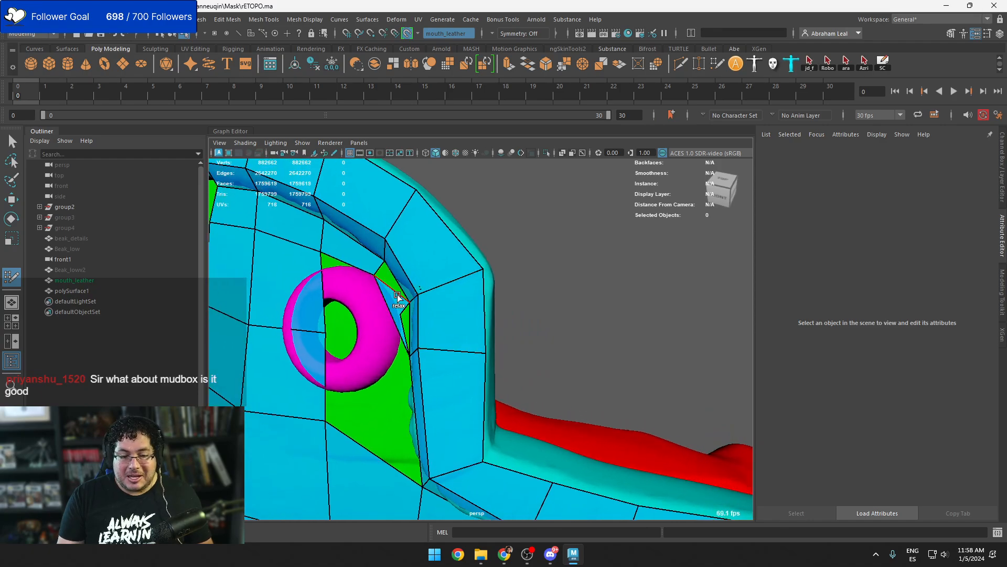
{"action": "key", "text": "ctrl+z"}
{"action": "left_click_drag", "start_coordinate": [392, 287], "coordinate": [450, 364], "text": "alt"}
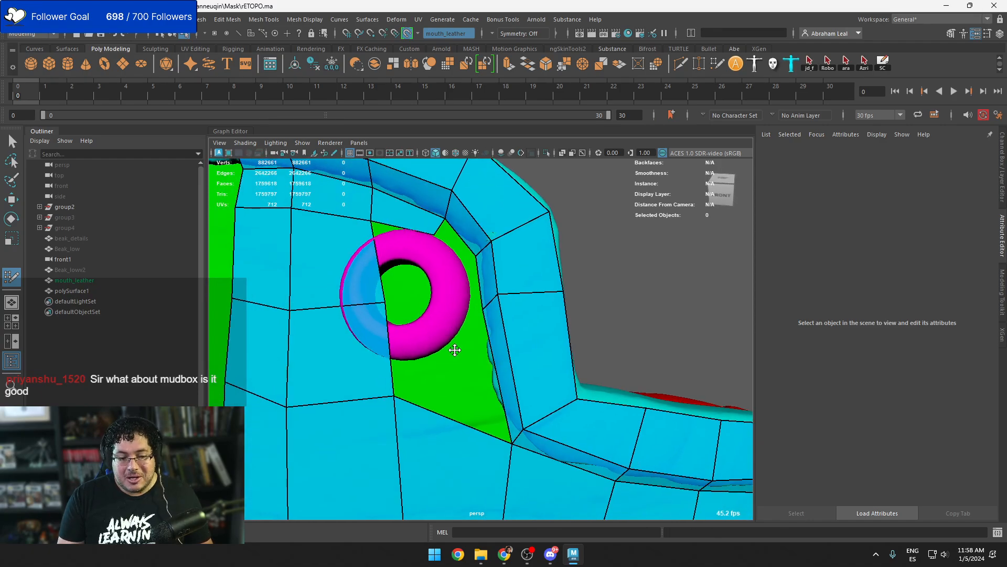
{"action": "key", "text": "ctrl+z"}
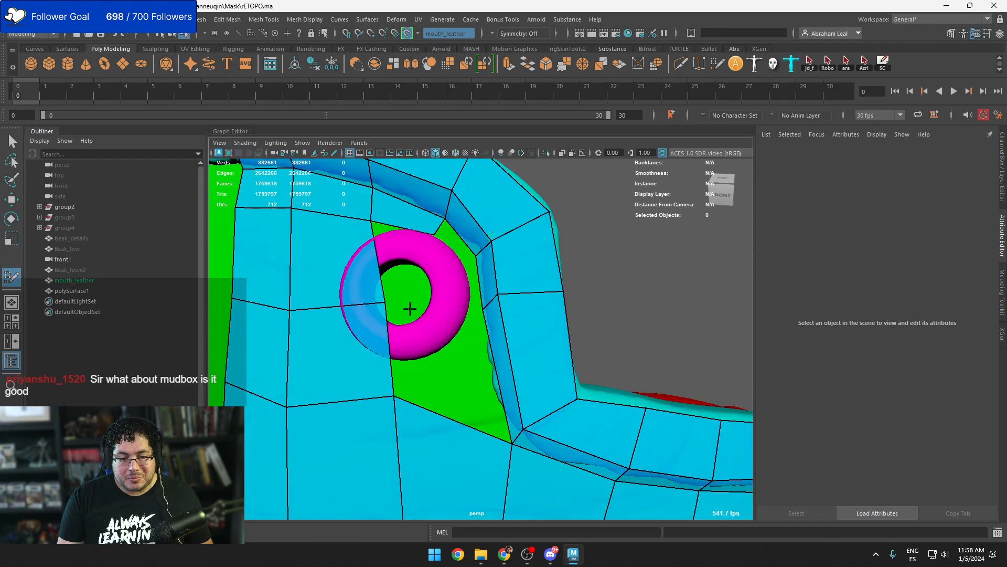
Fill the front end of the large green area with two quads between the upper trim and the red opening's trim, adjusting their shared vertex
{"action": "left_click_drag", "start_coordinate": [380, 295], "coordinate": [430, 279], "text": "alt"}
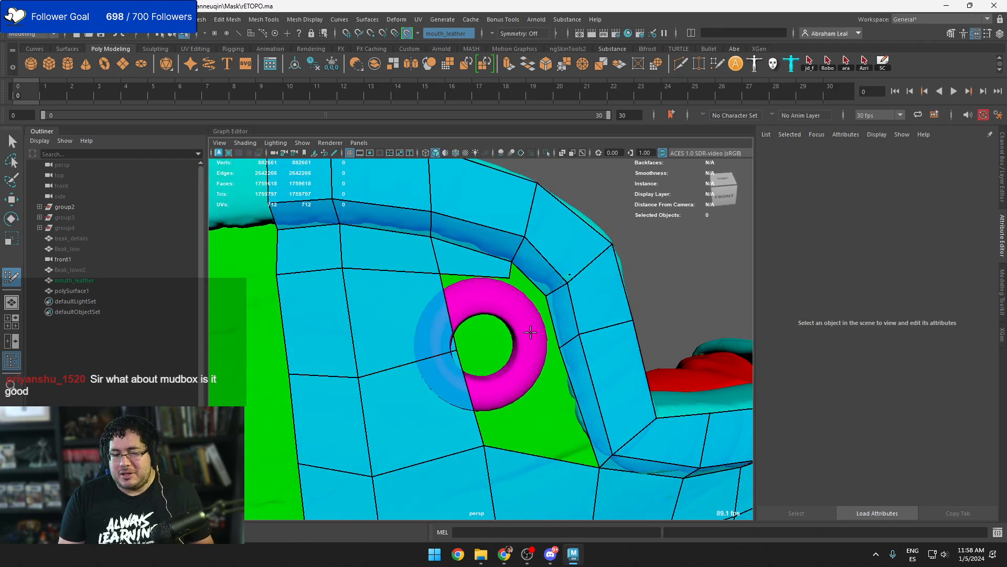
{"action": "scroll", "coordinate": [530, 332], "scroll_direction": "down", "scroll_amount": 3}
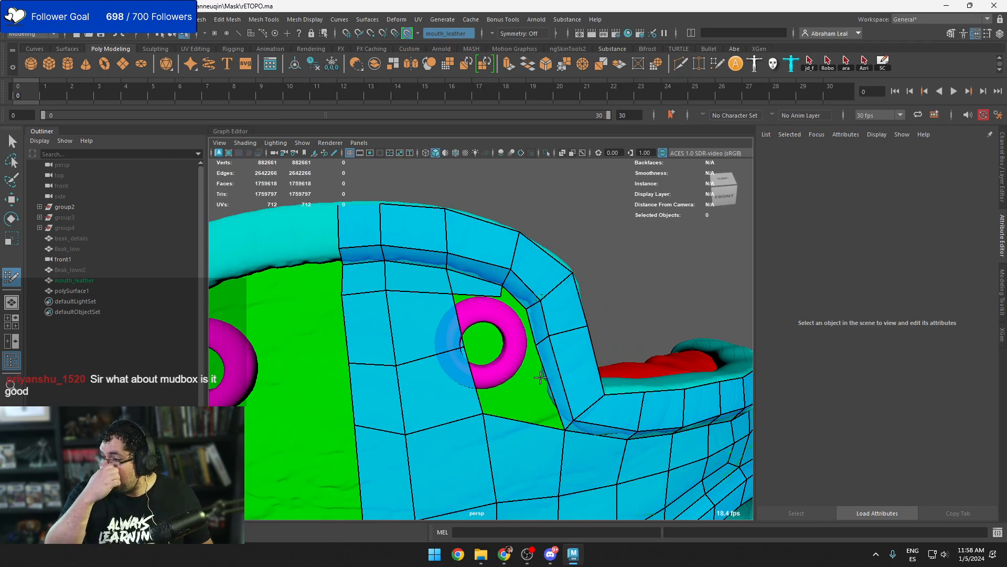
{"action": "left_click_drag", "start_coordinate": [535, 392], "coordinate": [527, 366], "text": "alt"}
{"action": "scroll", "coordinate": [537, 401], "scroll_direction": "down", "scroll_amount": 4}
{"action": "middle_click_drag", "start_coordinate": [525, 394], "coordinate": [445, 329], "text": "alt"}
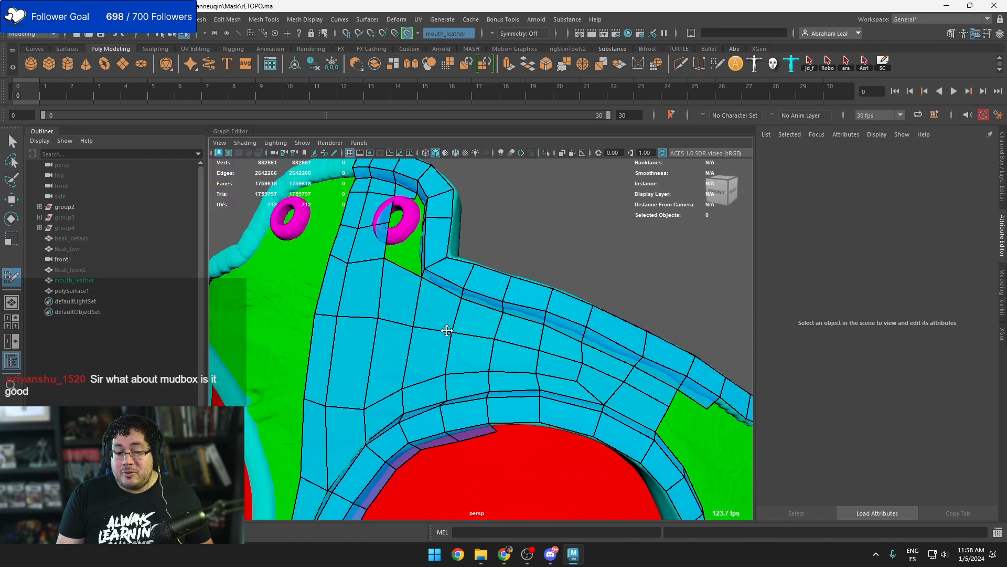
{"action": "left_click_drag", "start_coordinate": [577, 394], "coordinate": [529, 378], "text": "alt"}
{"action": "middle_click_drag", "start_coordinate": [528, 378], "coordinate": [462, 333], "text": "alt"}
{"action": "scroll", "coordinate": [461, 333], "scroll_direction": "up", "scroll_amount": 2}
{"action": "left_click", "coordinate": [529, 304], "text": "shift"}
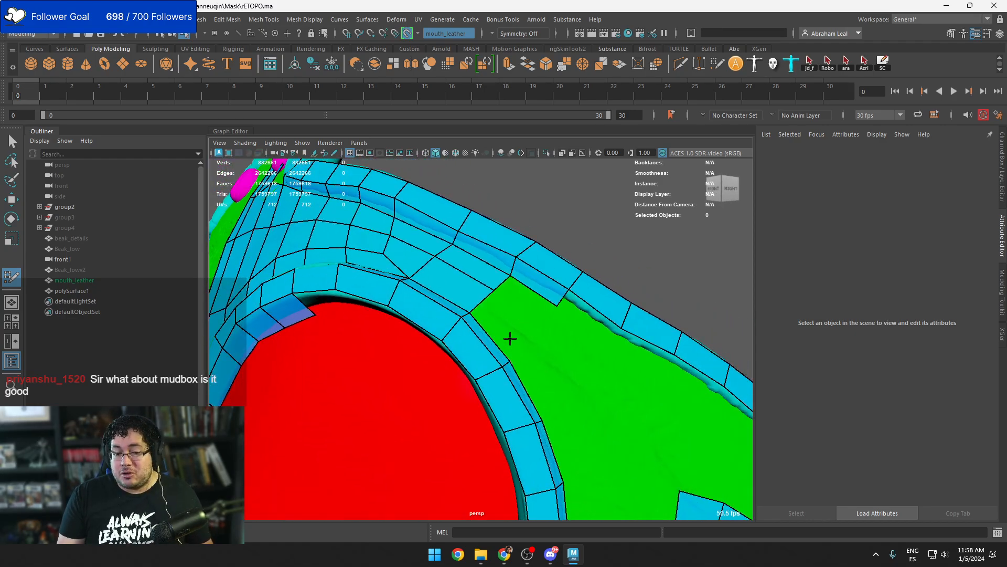
{"action": "left_click", "coordinate": [510, 340], "text": "shift"}
{"action": "left_click_drag", "start_coordinate": [495, 291], "coordinate": [495, 294]}
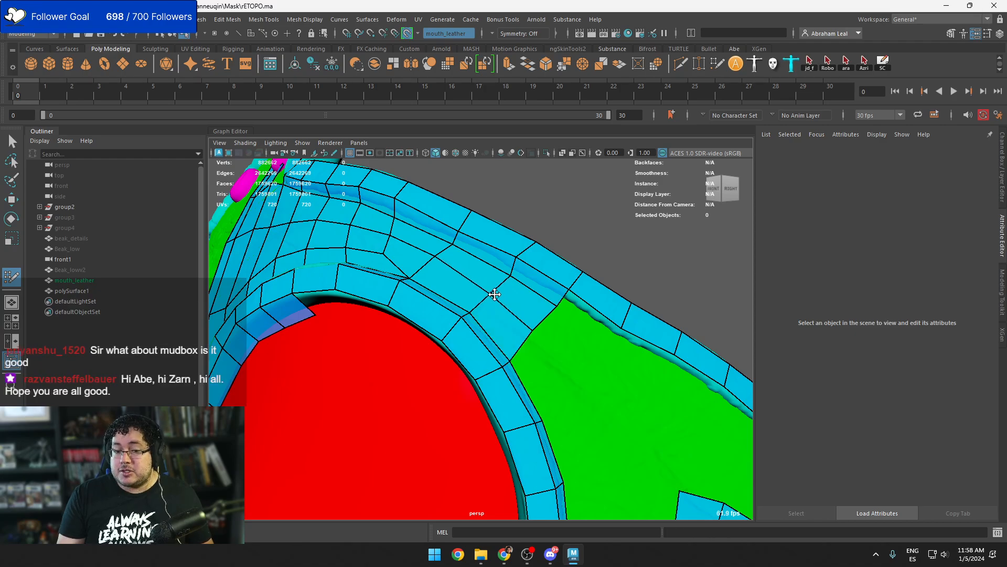
Extend the quads along the outer edge of the red opening's trim with four quads, joining them to the existing rear patch
{"action": "middle_click_drag", "start_coordinate": [536, 348], "coordinate": [504, 305], "text": "alt"}
{"action": "left_click", "coordinate": [539, 352]}
{"action": "left_click", "coordinate": [516, 341], "text": "shift"}
{"action": "middle_click_drag", "start_coordinate": [569, 432], "coordinate": [542, 372], "text": "alt"}
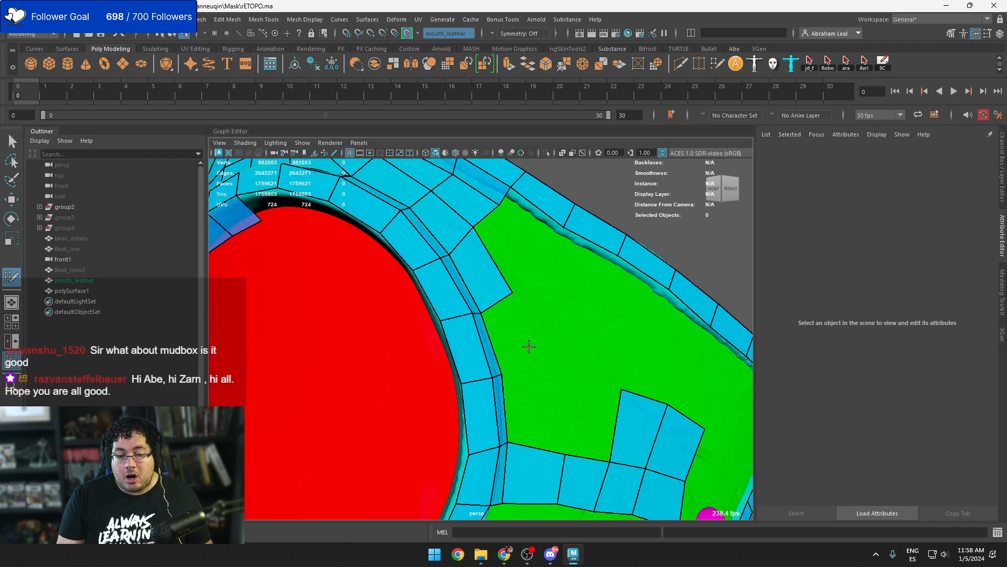
{"action": "left_click", "coordinate": [529, 347]}
{"action": "left_click", "coordinate": [508, 335], "text": "shift"}
{"action": "left_click", "coordinate": [529, 362], "text": "shift"}
{"action": "left_click_drag", "start_coordinate": [530, 348], "coordinate": [553, 371]}
{"action": "left_click_drag", "start_coordinate": [559, 372], "coordinate": [544, 377], "text": "alt"}
{"action": "left_click", "coordinate": [550, 397], "text": "shift"}
{"action": "middle_click_drag", "start_coordinate": [549, 348], "coordinate": [522, 384], "text": "alt"}
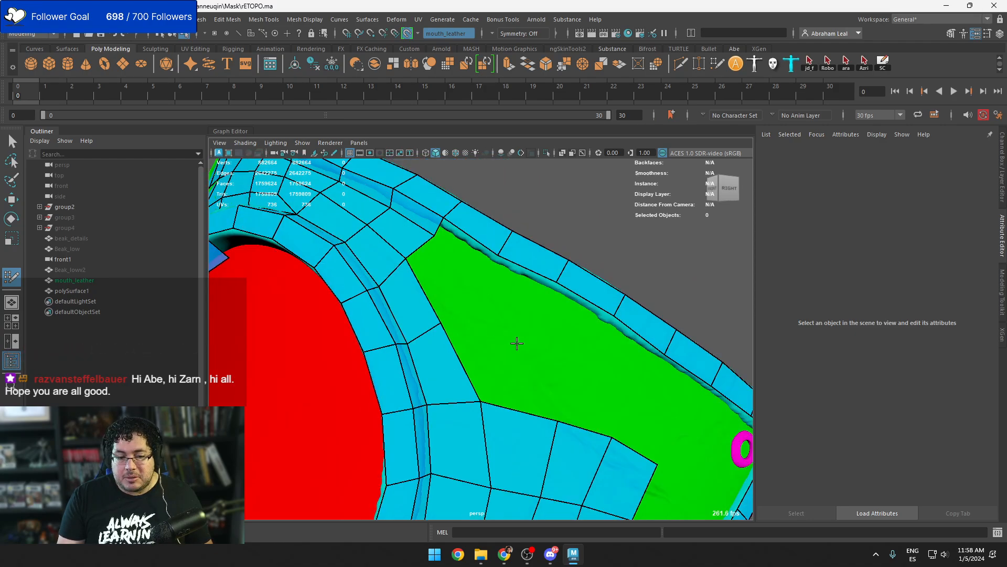
Continue the narrow strip along the upper trim's inner edge toward the rear with two quads
{"action": "mouse_move", "coordinate": [517, 343]}
{"action": "left_mouse_down", "text": "alt"}
{"action": "mouse_move", "coordinate": [494, 357]}
{"action": "mouse_move", "coordinate": [554, 360]}
{"action": "left_mouse_up", "text": "alt"}
{"action": "left_click", "coordinate": [475, 312], "text": "shift"}
{"action": "left_click", "coordinate": [550, 354]}
{"action": "left_click", "coordinate": [532, 341], "text": "shift"}
{"action": "middle_click_drag", "start_coordinate": [596, 393], "coordinate": [551, 351], "text": "alt"}
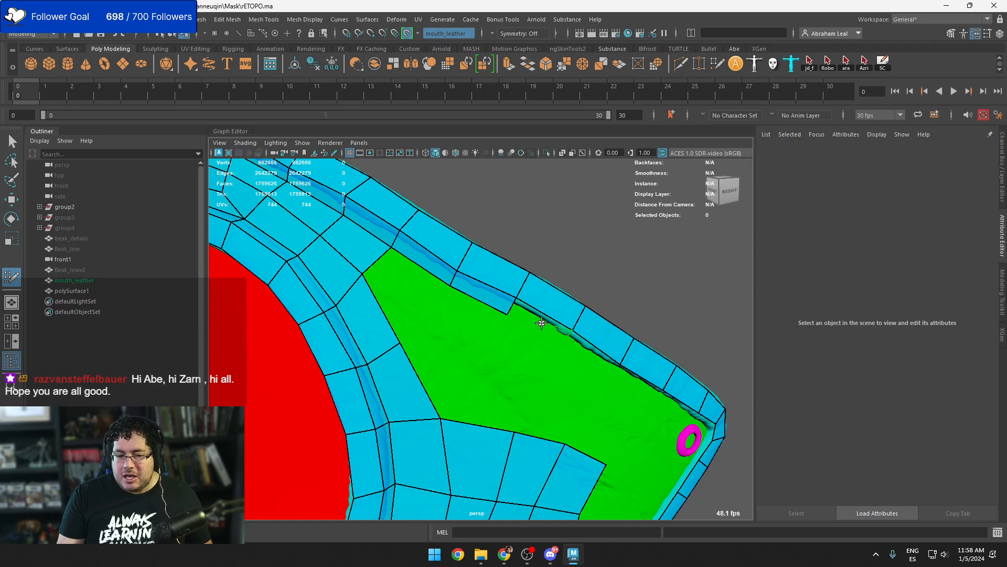
Place a quad farther back along the upper trim's inner edge and fill the space between it and the strip with another quad
{"action": "left_click", "coordinate": [562, 351]}
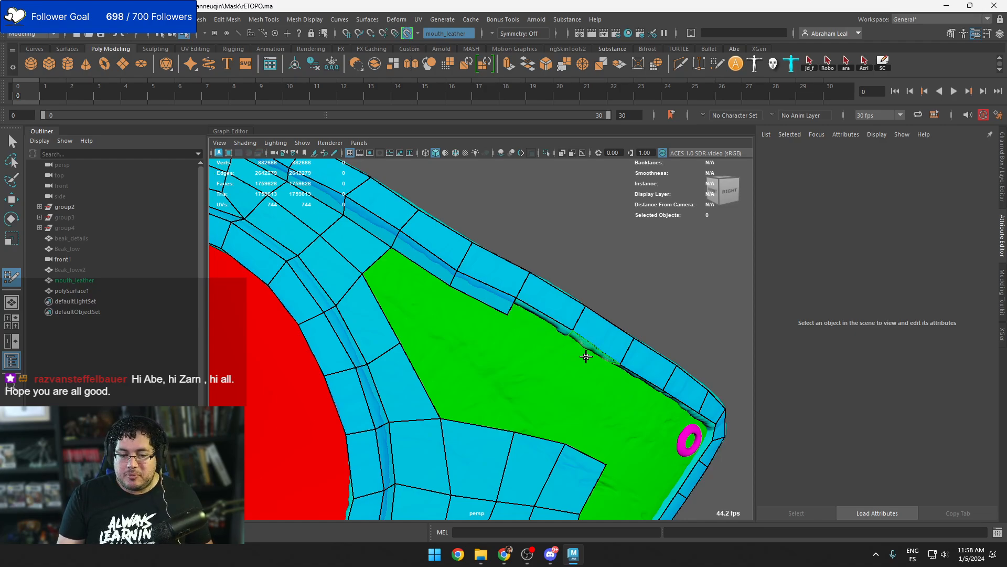
{"action": "left_click", "coordinate": [605, 379]}
{"action": "left_click", "coordinate": [589, 356], "text": "shift"}
{"action": "left_click_drag", "start_coordinate": [572, 389], "coordinate": [556, 350], "text": "alt"}
{"action": "double_click", "coordinate": [10, 278]}
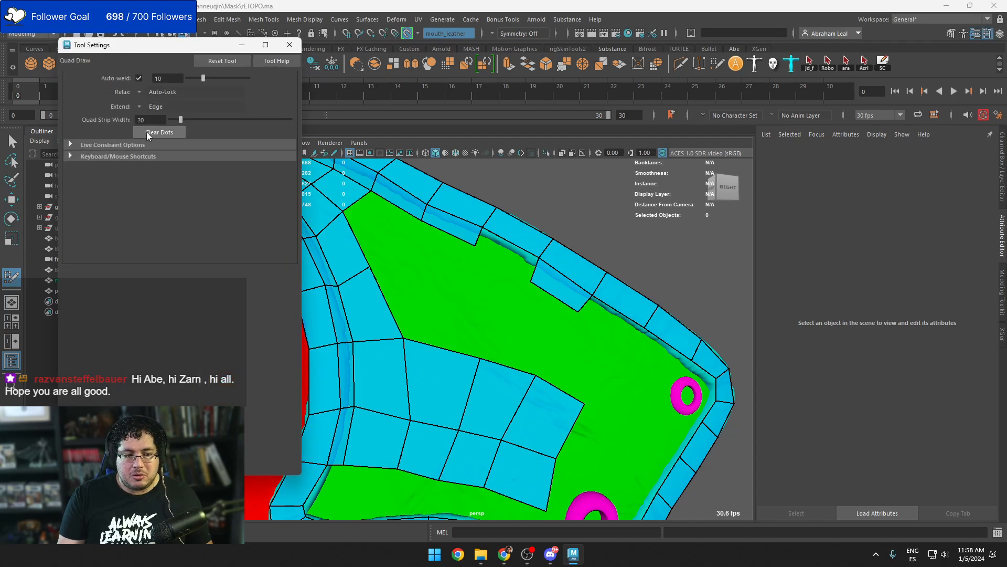
{"action": "left_click", "coordinate": [289, 45]}
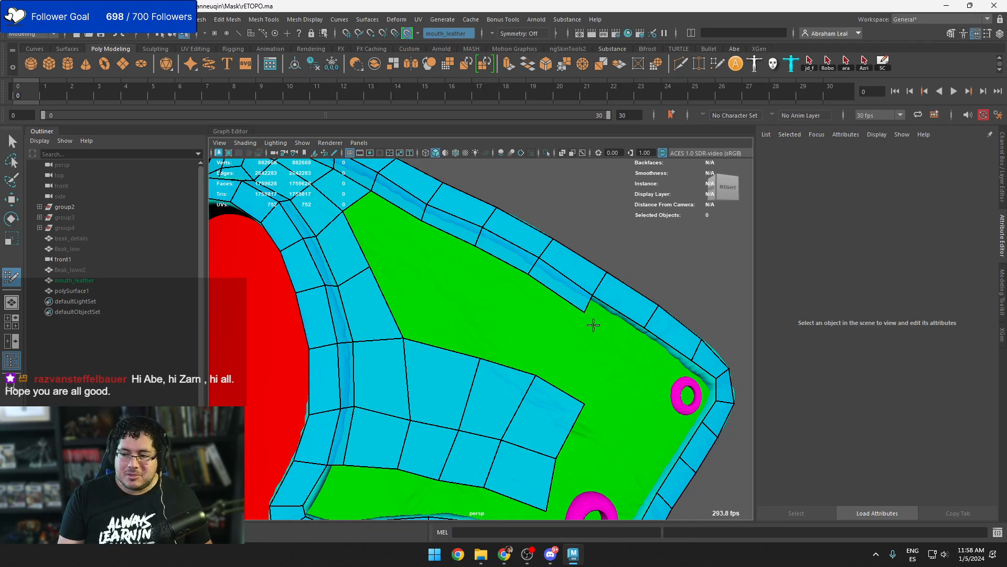
Add two more quads to the upper trim's inner strip, reaching toward the magenta ring at the rear corner
{"action": "middle_click_drag", "start_coordinate": [609, 327], "coordinate": [564, 288], "text": "alt"}
{"action": "right_click_drag", "start_coordinate": [564, 288], "coordinate": [581, 312], "text": "alt"}
{"action": "middle_click_drag", "start_coordinate": [560, 299], "coordinate": [600, 341], "text": "alt"}
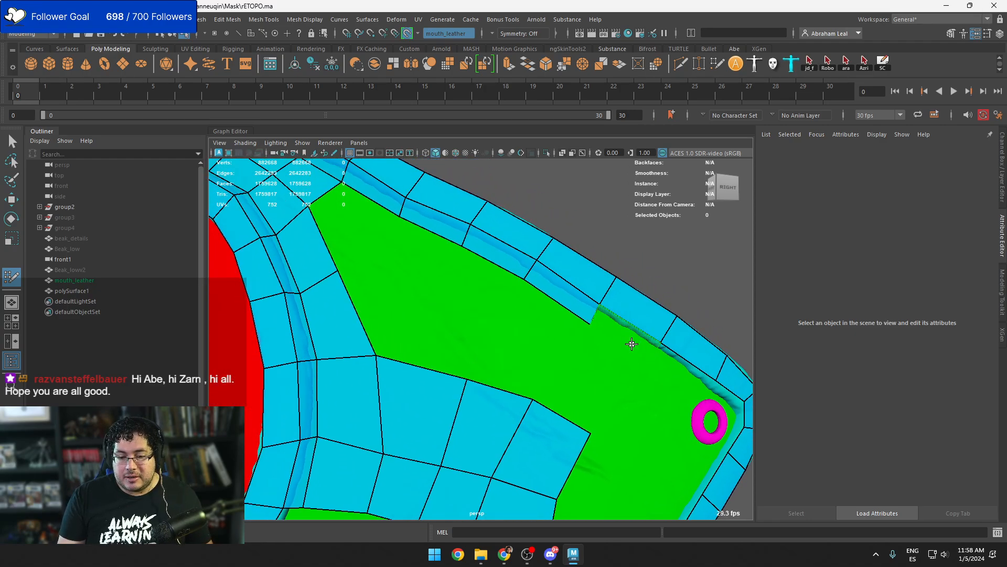
{"action": "left_click", "coordinate": [639, 354], "text": "shift"}
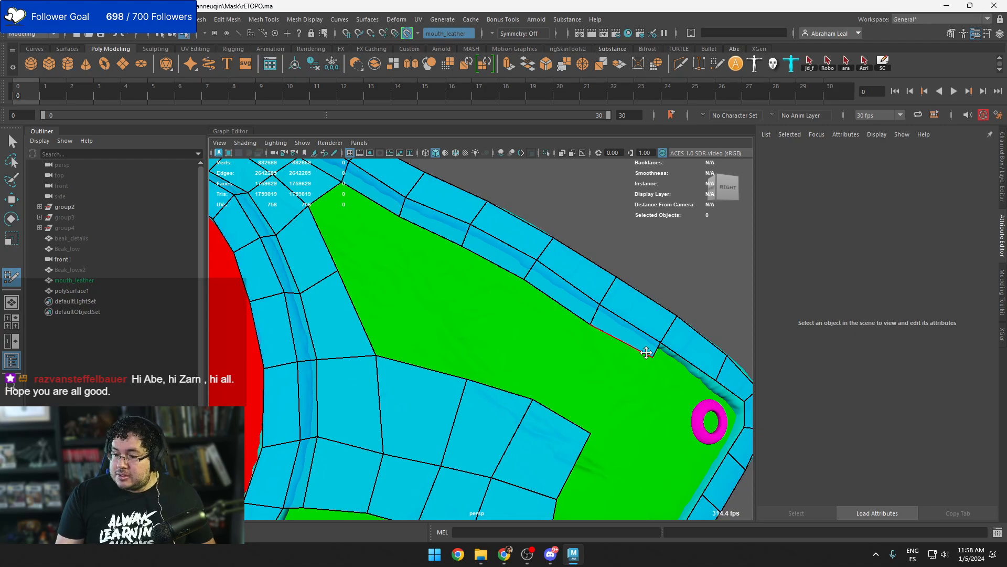
{"action": "left_click", "coordinate": [699, 390]}
{"action": "left_click", "coordinate": [687, 377], "text": "shift"}
{"action": "middle_click_drag", "start_coordinate": [594, 345], "coordinate": [646, 399], "text": "alt"}
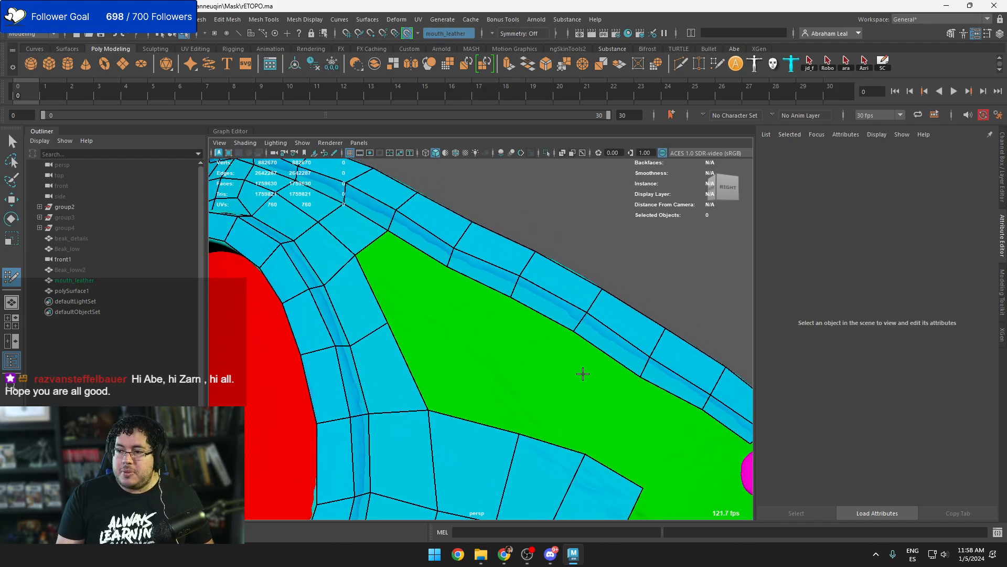
Fill the front end of the remaining green gap below the upper strip with two quads, adjusting their free corners
{"action": "middle_click_drag", "start_coordinate": [583, 373], "coordinate": [592, 405], "text": "alt"}
{"action": "left_click", "coordinate": [407, 315], "text": "shift"}
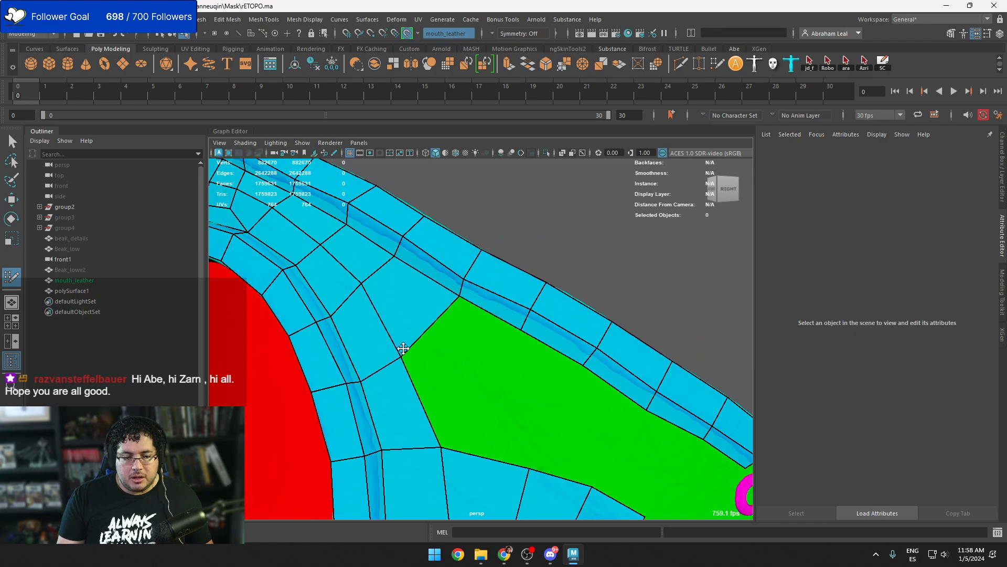
{"action": "left_click_drag", "start_coordinate": [401, 356], "coordinate": [413, 348]}
{"action": "middle_click_drag", "start_coordinate": [457, 391], "coordinate": [469, 337], "text": "alt"}
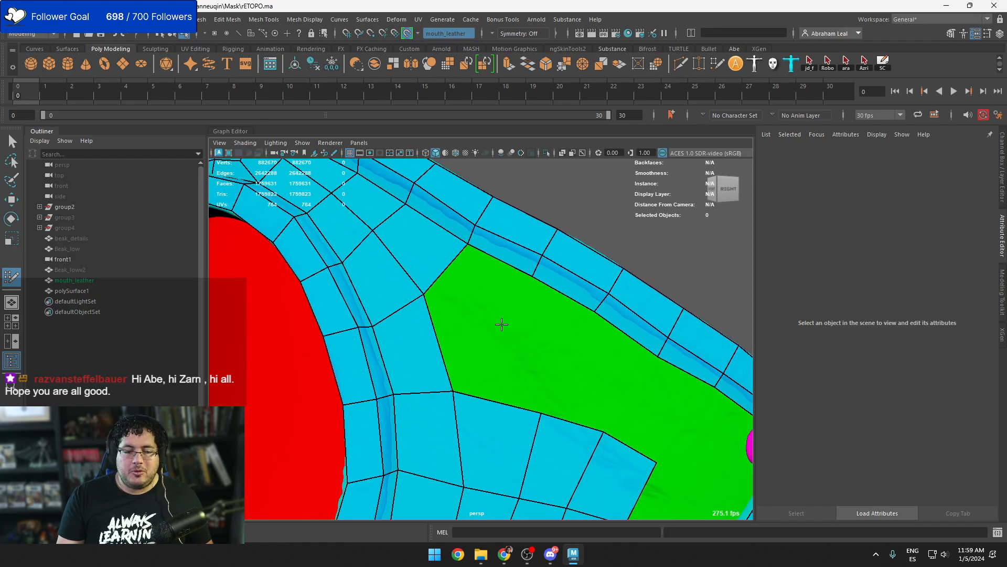
{"action": "left_click", "coordinate": [488, 292], "text": "shift"}
{"action": "left_click_drag", "start_coordinate": [505, 326], "coordinate": [511, 330]}
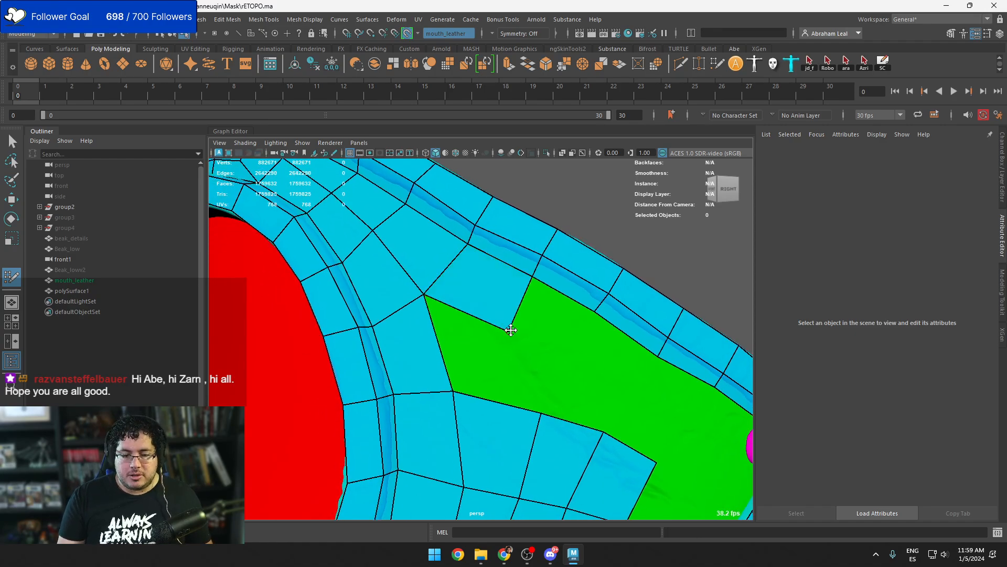
Add three quads between the upper strip and the rear patch, moving the outer corner vertex rearward
{"action": "left_click", "coordinate": [560, 335], "text": "shift"}
{"action": "middle_click_drag", "start_coordinate": [560, 336], "coordinate": [515, 273], "text": "alt"}
{"action": "left_click", "coordinate": [433, 300], "text": "shift"}
{"action": "left_click_drag", "start_coordinate": [463, 269], "coordinate": [494, 285]}
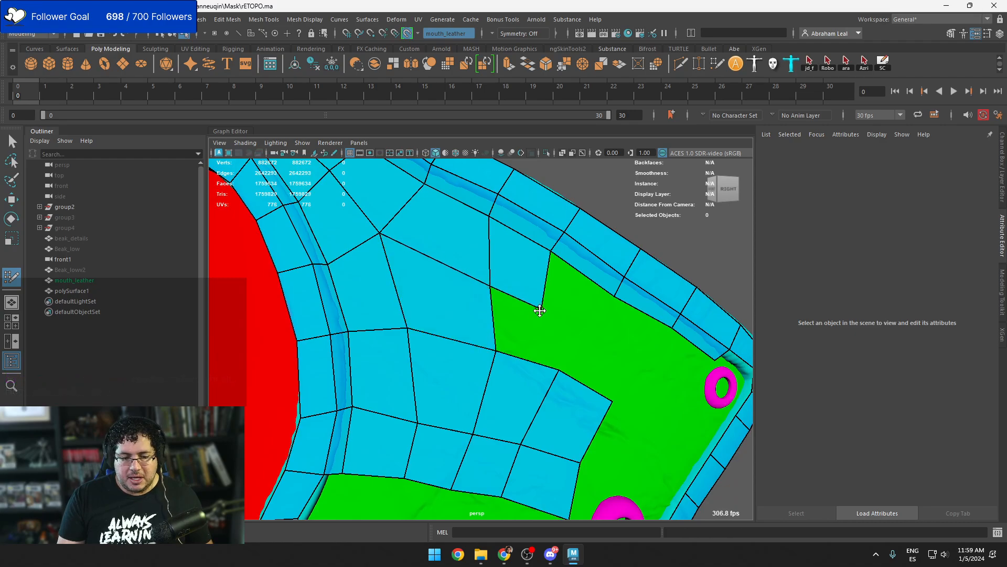
{"action": "left_click_drag", "start_coordinate": [540, 310], "coordinate": [564, 310]}
{"action": "left_click", "coordinate": [542, 330], "text": "shift"}
Reposition the vertices between the newly filled quads and the rear patch to even out the spacing
{"action": "left_click_drag", "start_coordinate": [490, 351], "coordinate": [476, 344]}
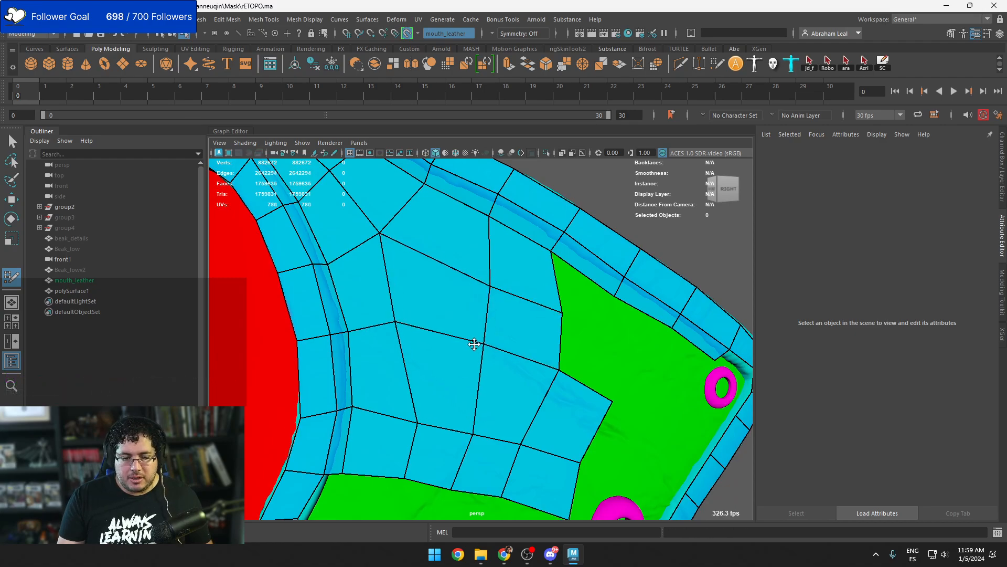
{"action": "left_click_drag", "start_coordinate": [490, 305], "coordinate": [481, 303]}
{"action": "left_click_drag", "start_coordinate": [418, 327], "coordinate": [426, 328]}
Undo the last face, add a narrow quad along the lower trim's inner edge, and bridge it to the rear patch with another quad
{"action": "scroll", "coordinate": [463, 376], "scroll_direction": "down", "scroll_amount": 6}
{"action": "scroll", "coordinate": [463, 376], "scroll_direction": "up", "scroll_amount": 10}
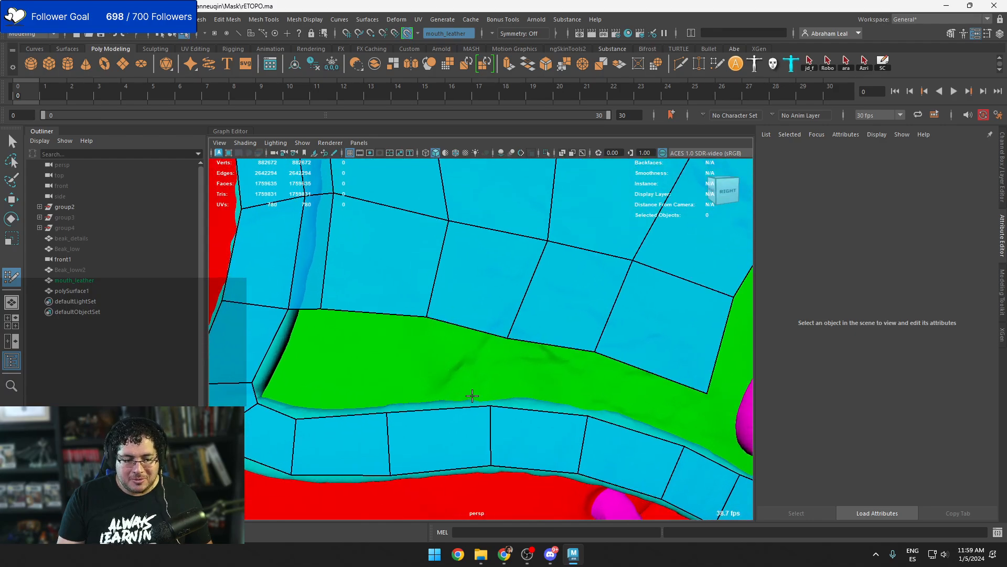
{"action": "key", "text": "ctrl+z"}
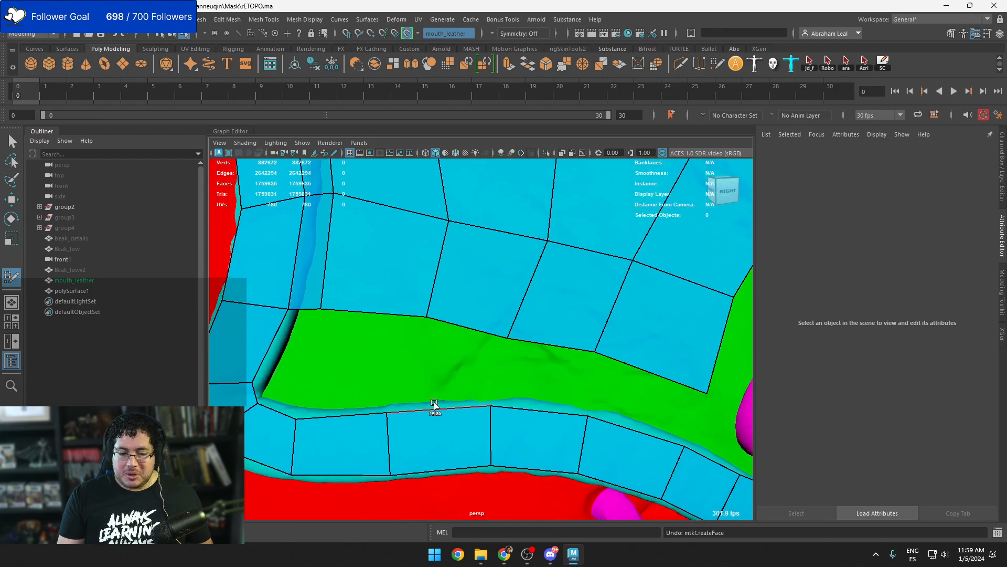
{"action": "left_click", "coordinate": [454, 367], "text": "shift"}
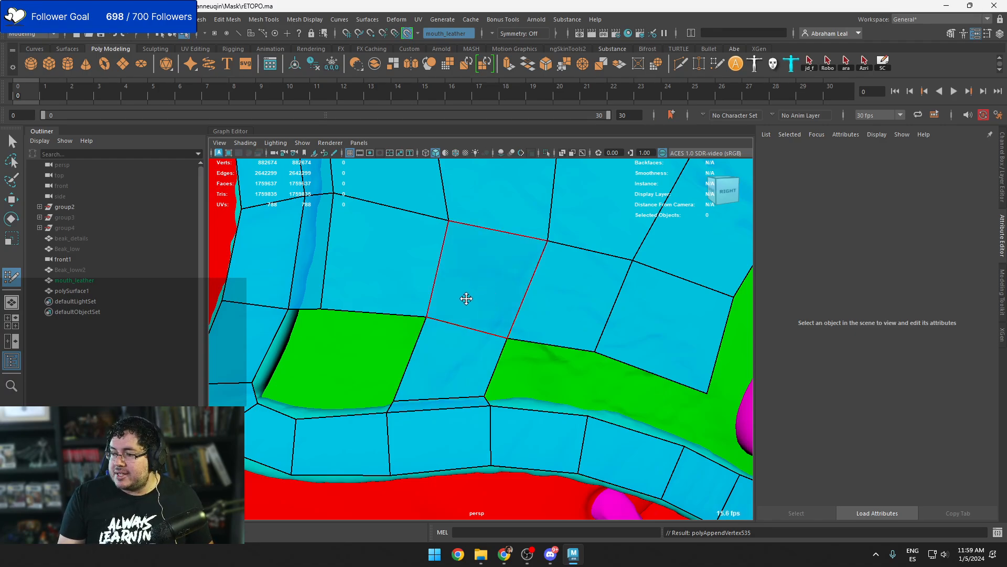
Extend the narrow strip along the lower trim's inner edge with two quads and fill the gap between it and the panel with two more
{"action": "middle_click_drag", "start_coordinate": [507, 337], "coordinate": [507, 270], "text": "alt"}
{"action": "left_click_drag", "start_coordinate": [507, 270], "coordinate": [520, 344], "text": "alt"}
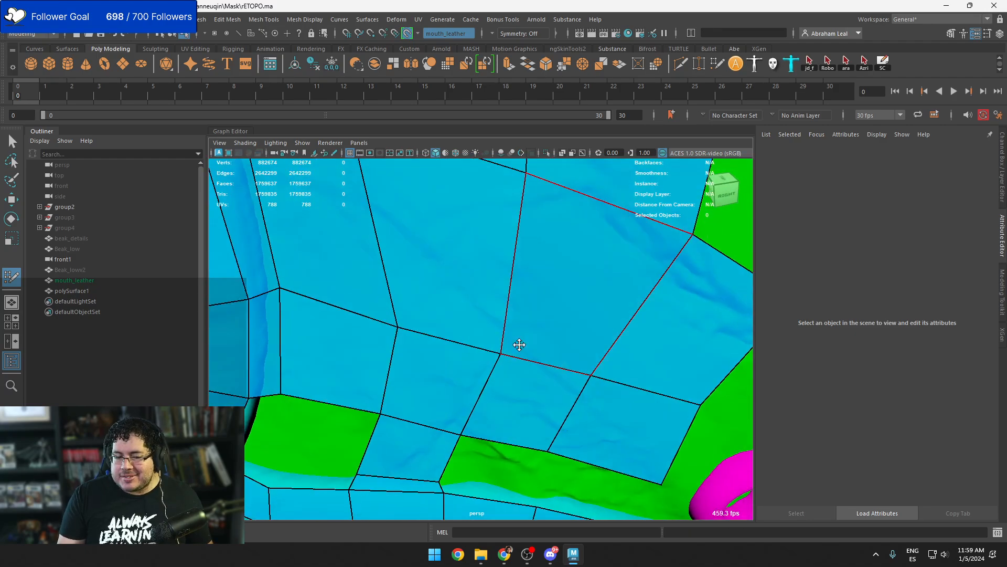
{"action": "right_click_drag", "start_coordinate": [520, 344], "coordinate": [499, 352], "text": "alt"}
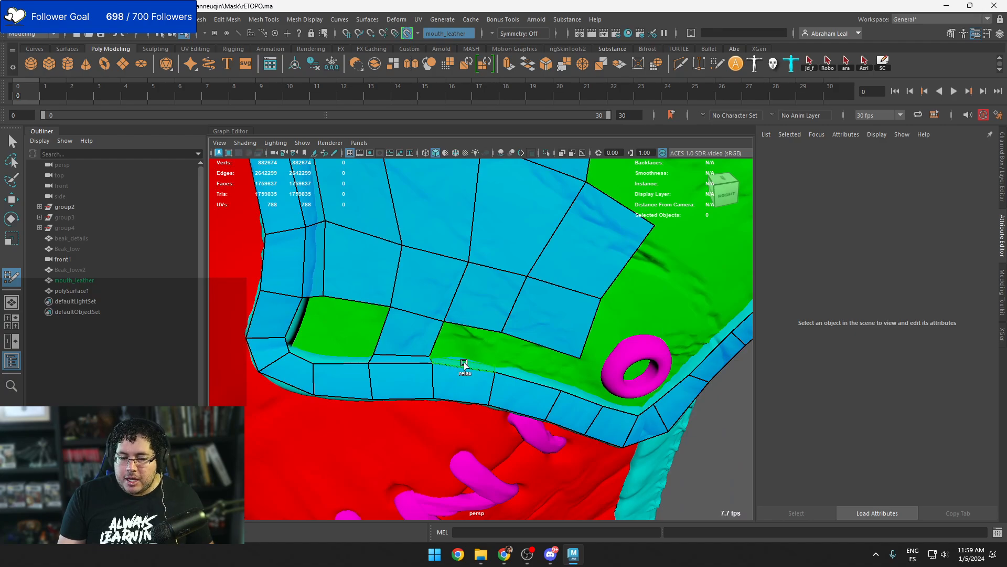
{"action": "scroll", "coordinate": [450, 360], "scroll_direction": "up", "scroll_amount": 3}
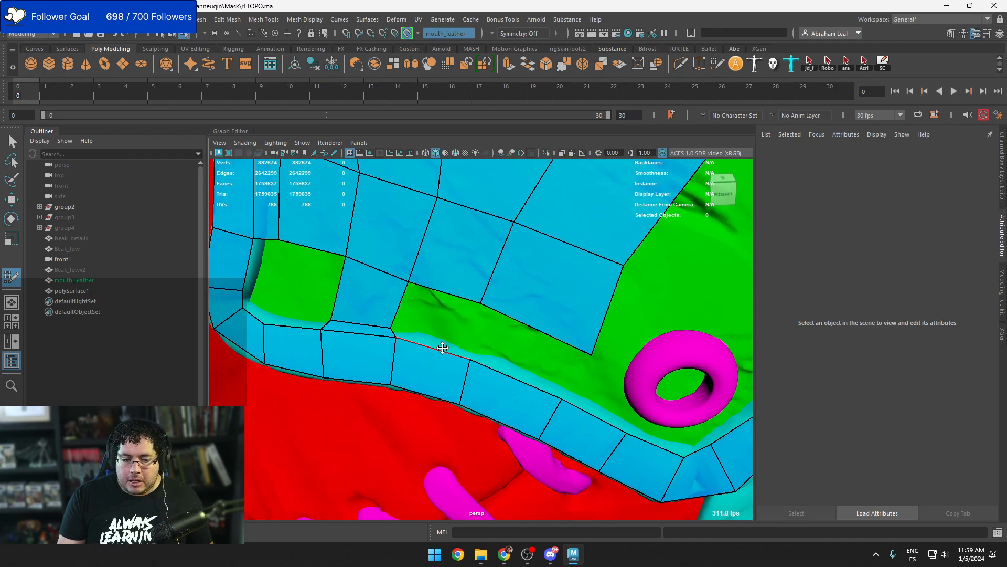
{"action": "left_click_drag", "start_coordinate": [443, 348], "coordinate": [437, 357]}
{"action": "left_click", "coordinate": [439, 347], "text": "shift"}
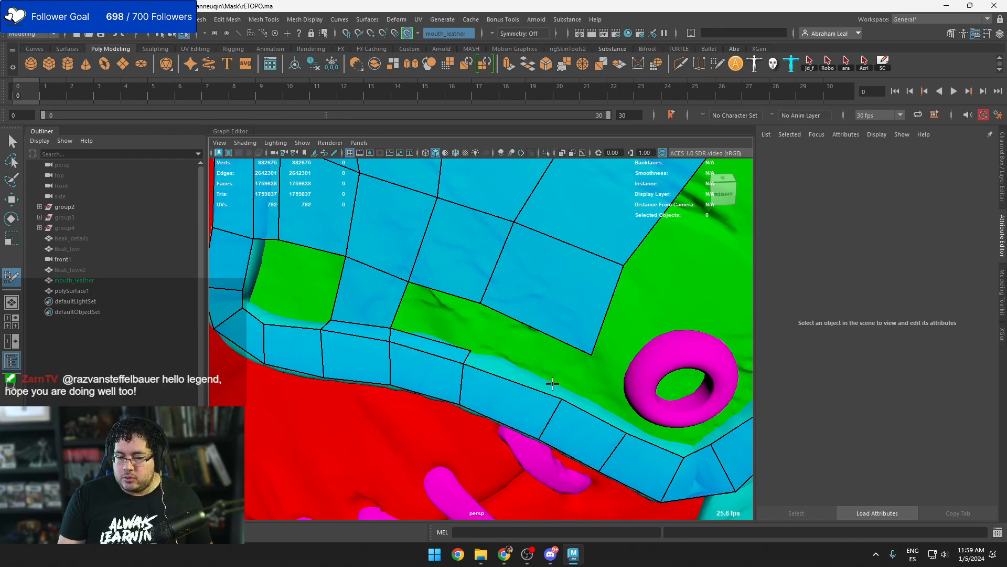
{"action": "left_click", "coordinate": [528, 377], "text": "shift"}
{"action": "left_click", "coordinate": [532, 350], "text": "shift"}
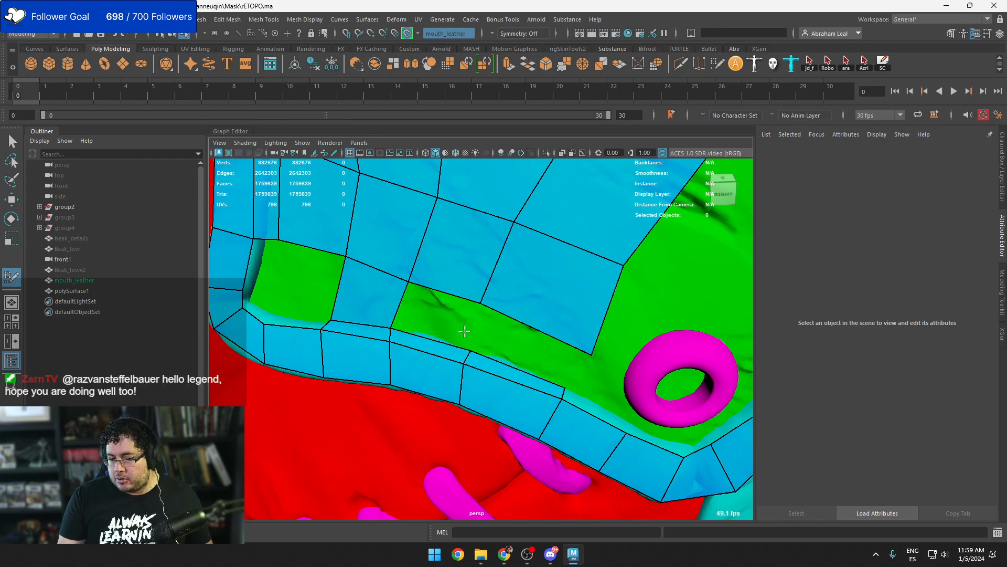
{"action": "left_click", "coordinate": [449, 323], "text": "shift"}
{"action": "middle_click_drag", "start_coordinate": [450, 322], "coordinate": [514, 344], "text": "alt"}
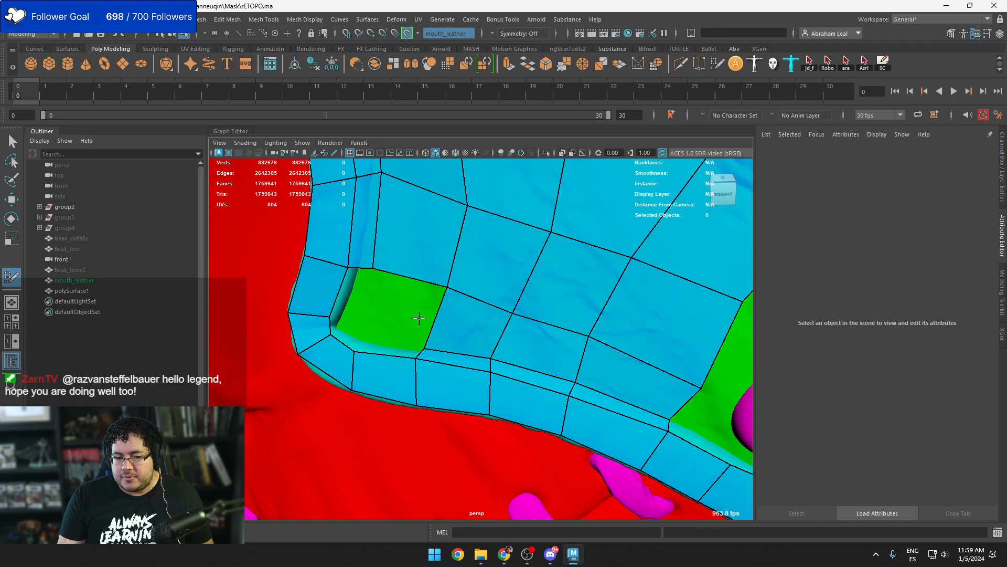
{"action": "left_click", "coordinate": [366, 334]}
{"action": "left_click", "coordinate": [403, 320], "text": "shift"}
{"action": "key", "text": "ctrl+z"}
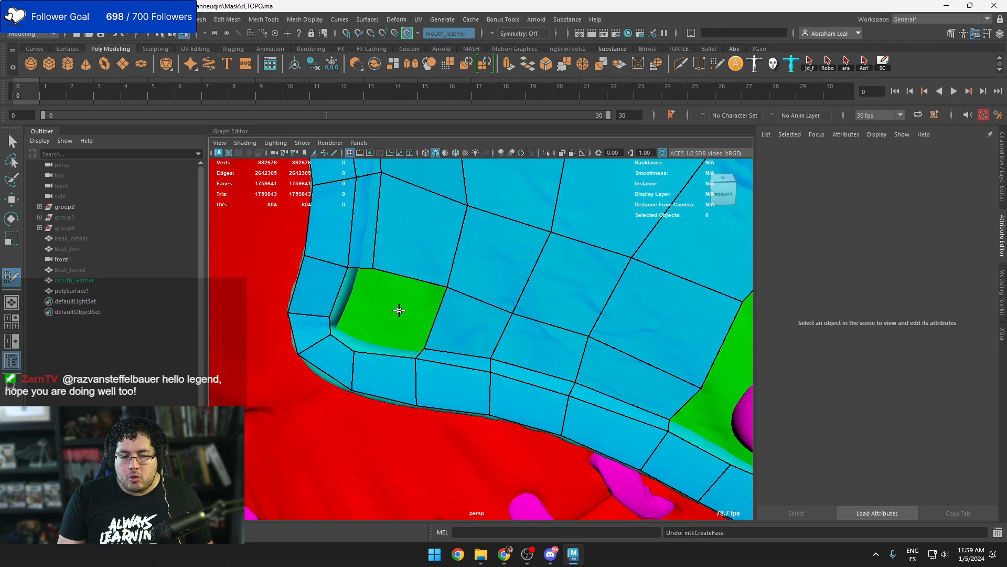
Fill most of the front green gap with a panel quad and a narrow quad along the lower trim's inner edge
{"action": "left_click", "coordinate": [401, 306], "text": "shift"}
{"action": "mouse_move", "coordinate": [400, 305]}
{"action": "middle_mouse_down", "text": "alt"}
{"action": "mouse_move", "coordinate": [441, 333]}
{"action": "mouse_move", "coordinate": [426, 341]}
{"action": "mouse_move", "coordinate": [433, 326]}
{"action": "middle_mouse_up", "text": "alt"}
{"action": "left_click", "coordinate": [402, 310], "text": "shift"}
{"action": "mouse_move", "coordinate": [432, 326]}
{"action": "left_mouse_down", "text": "alt"}
{"action": "mouse_move", "coordinate": [373, 326]}
{"action": "mouse_move", "coordinate": [432, 338]}
{"action": "left_mouse_up", "text": "alt"}
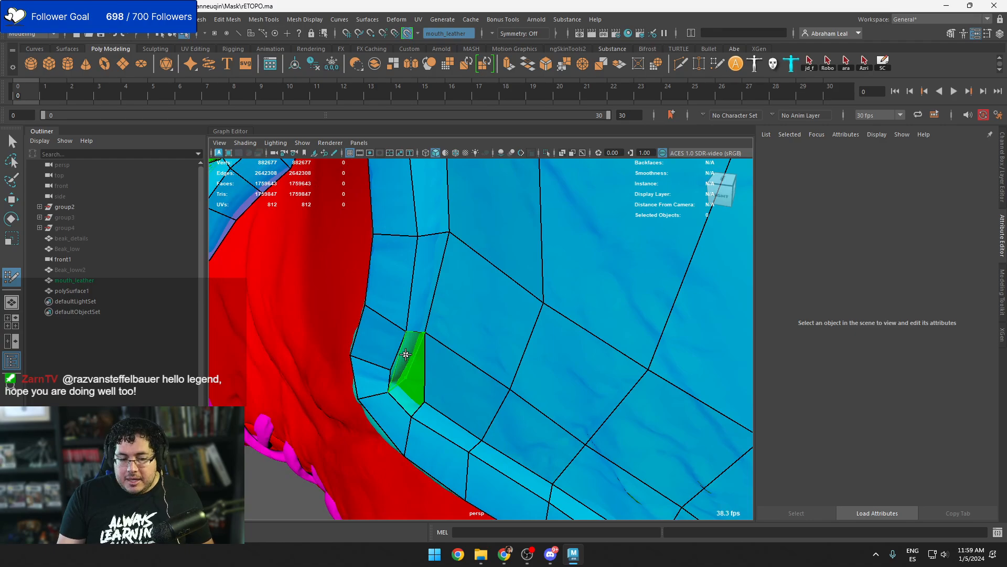
Continue the narrow strip with a quad at the front inner corner of the trim, and undo the stray points
{"action": "left_click_drag", "start_coordinate": [406, 355], "coordinate": [458, 347], "text": "alt"}
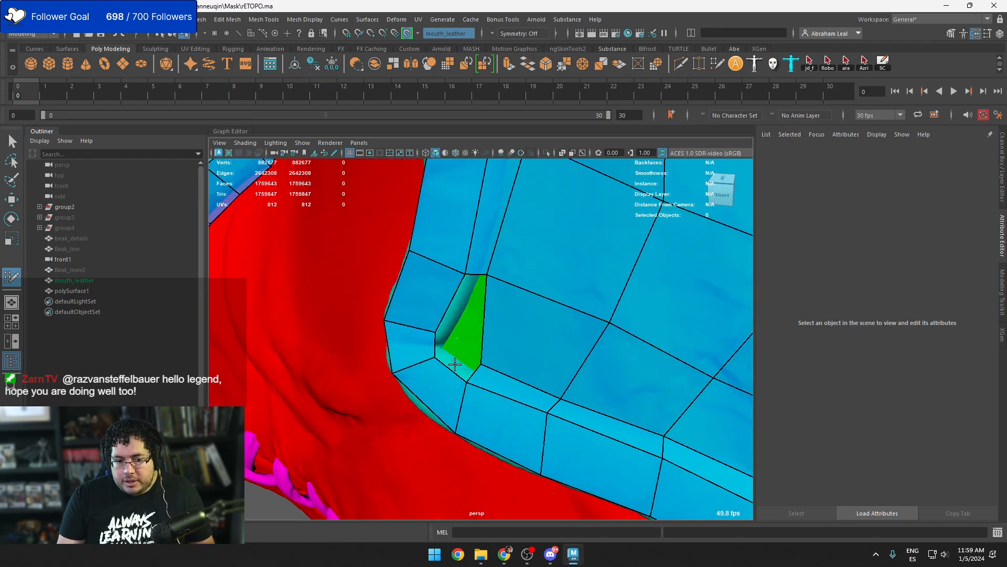
{"action": "left_click", "coordinate": [461, 358], "text": "shift"}
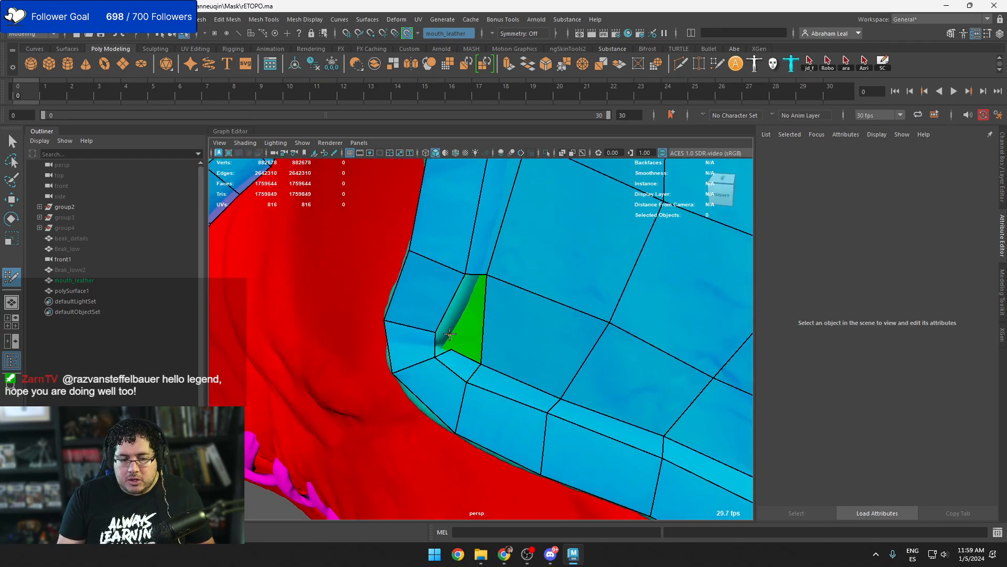
{"action": "left_click_drag", "start_coordinate": [441, 337], "coordinate": [417, 335], "text": "alt"}
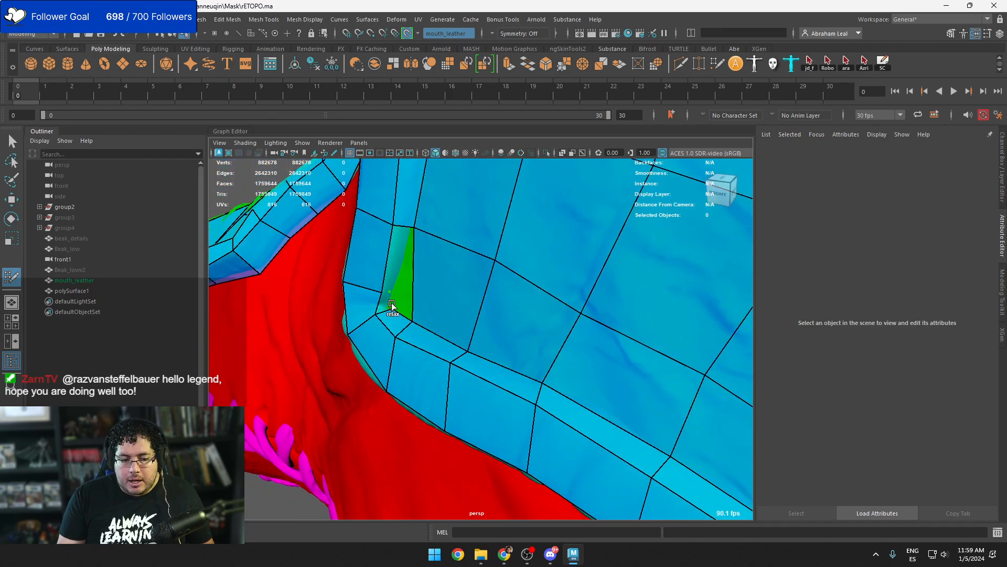
{"action": "key", "text": "ctrl+z"}
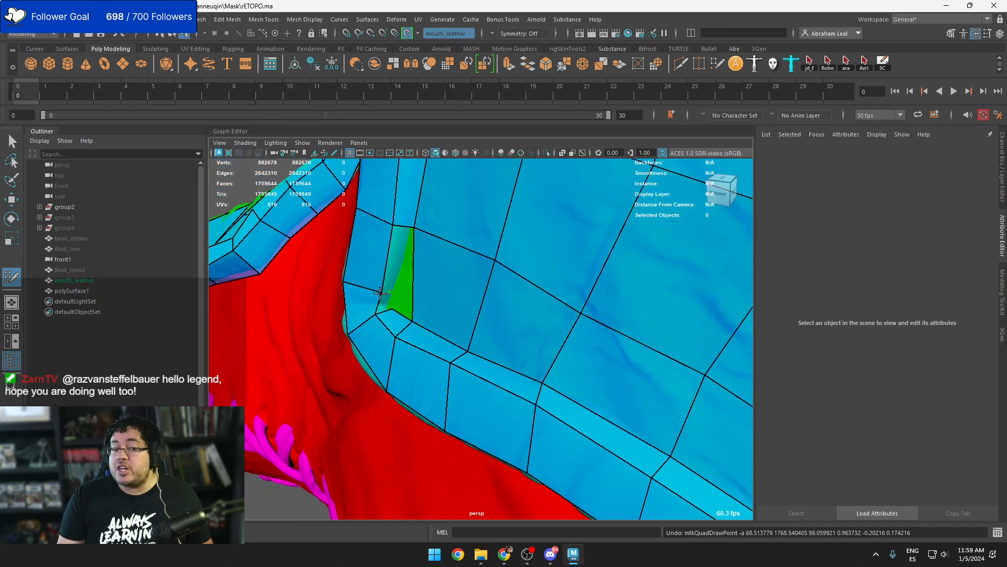
{"action": "key", "text": "ctrl+z"}
Adjust the vertices around the front corner gap and add a quad over the remaining green surface beside the panel
{"action": "left_click_drag", "start_coordinate": [384, 294], "coordinate": [414, 304], "text": "alt"}
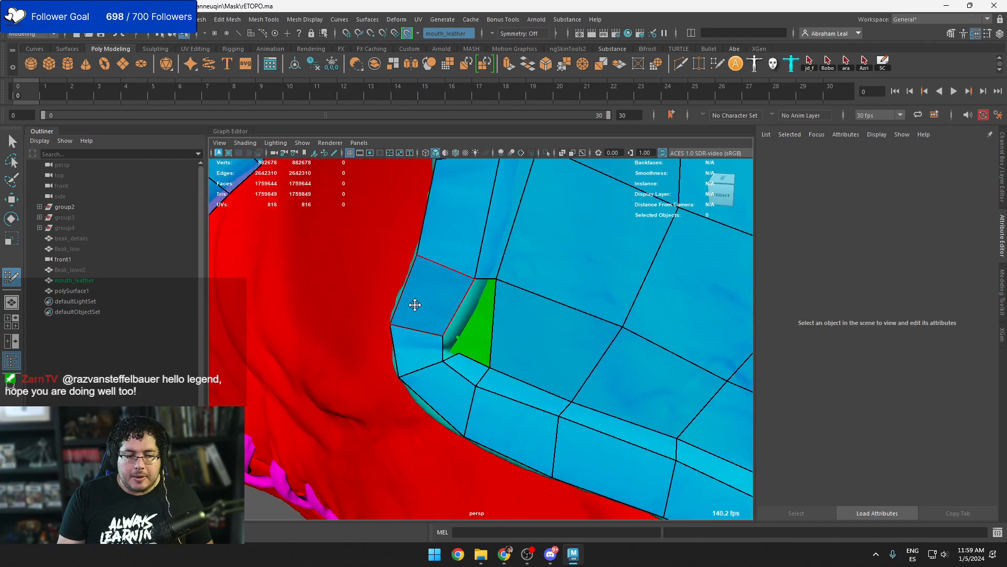
{"action": "left_click_drag", "start_coordinate": [453, 340], "coordinate": [444, 336]}
{"action": "left_click", "coordinate": [480, 322], "text": "shift"}
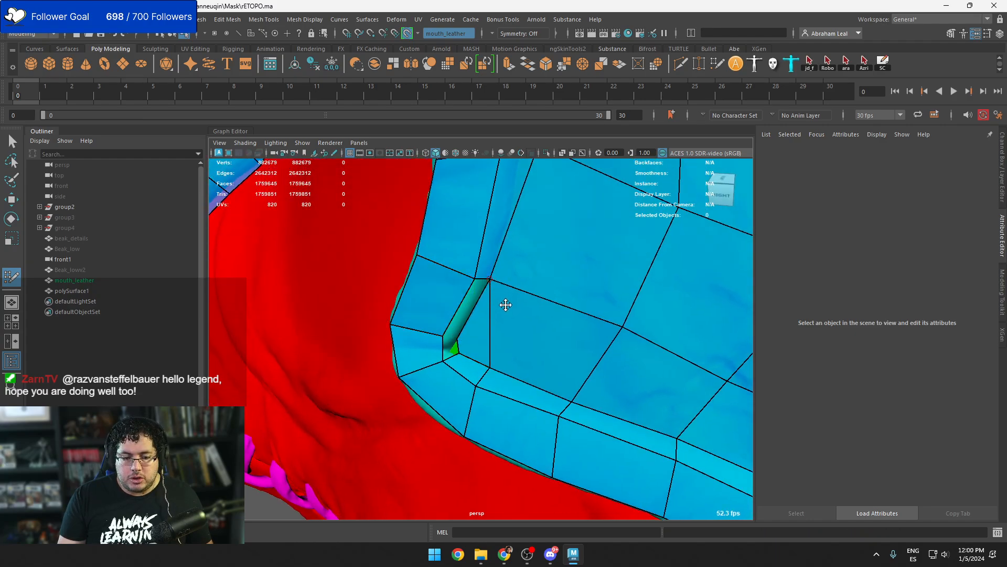
Select the trim's inner vertex at the front corner in wireframe display, move it outward toward the red opening, and restore shaded display
{"action": "mouse_move", "coordinate": [506, 301]}
{"action": "left_mouse_down", "text": "alt"}
{"action": "mouse_move", "coordinate": [427, 310]}
{"action": "mouse_move", "coordinate": [449, 353]}
{"action": "mouse_move", "coordinate": [450, 336]}
{"action": "left_mouse_up", "text": "alt"}
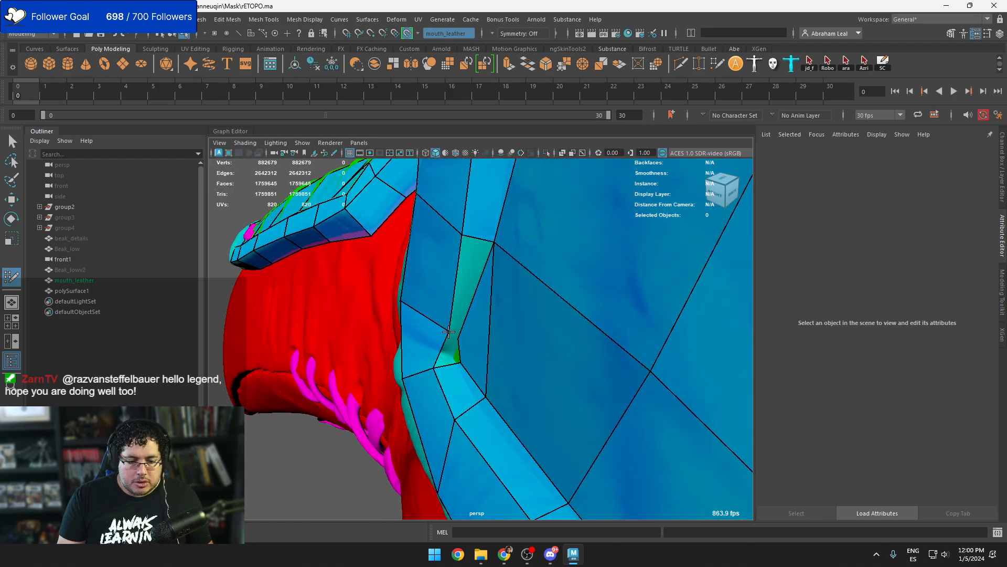
{"action": "mouse_move", "coordinate": [449, 331]}
{"action": "right_mouse_down"}
{"action": "mouse_move", "coordinate": [394, 241]}
{"action": "mouse_move", "coordinate": [420, 308]}
{"action": "right_mouse_up"}
{"action": "key", "text": "q"}
{"action": "right_click_drag", "start_coordinate": [407, 244], "coordinate": [405, 245]}
{"action": "key", "text": "4"}
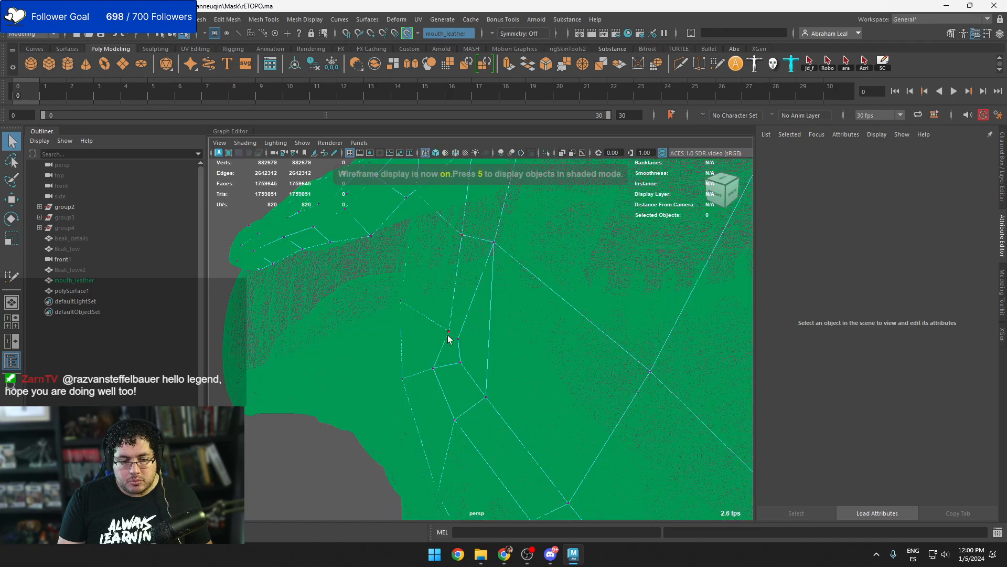
{"action": "left_click", "coordinate": [449, 334]}
{"action": "key", "text": "w"}
{"action": "left_click_drag", "start_coordinate": [450, 334], "coordinate": [423, 329]}
{"action": "key", "text": "5"}
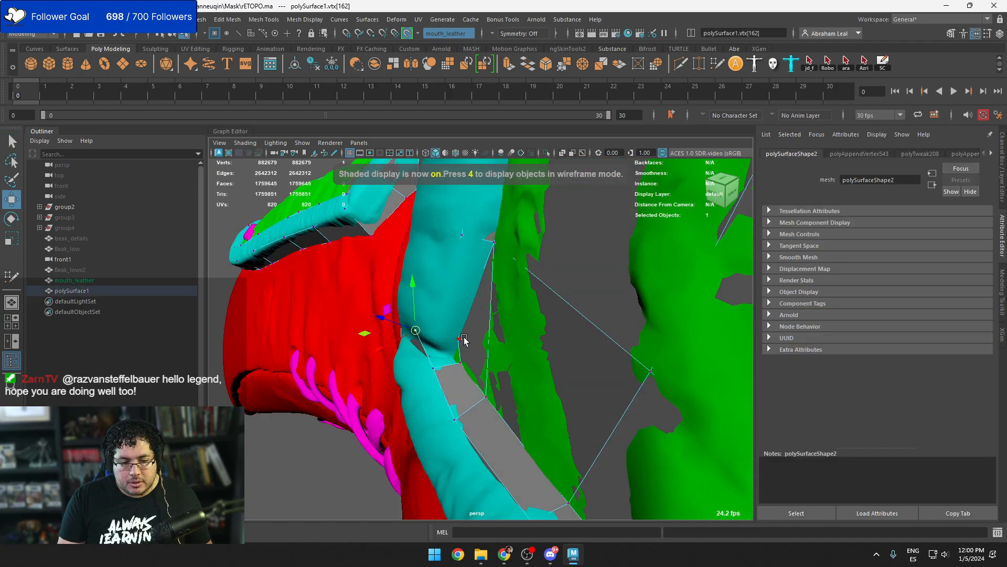
Resume Quad Draw and close the front inner corner with two quads between the trim and the panel
{"action": "key", "text": "f"}
{"action": "key", "text": "y"}
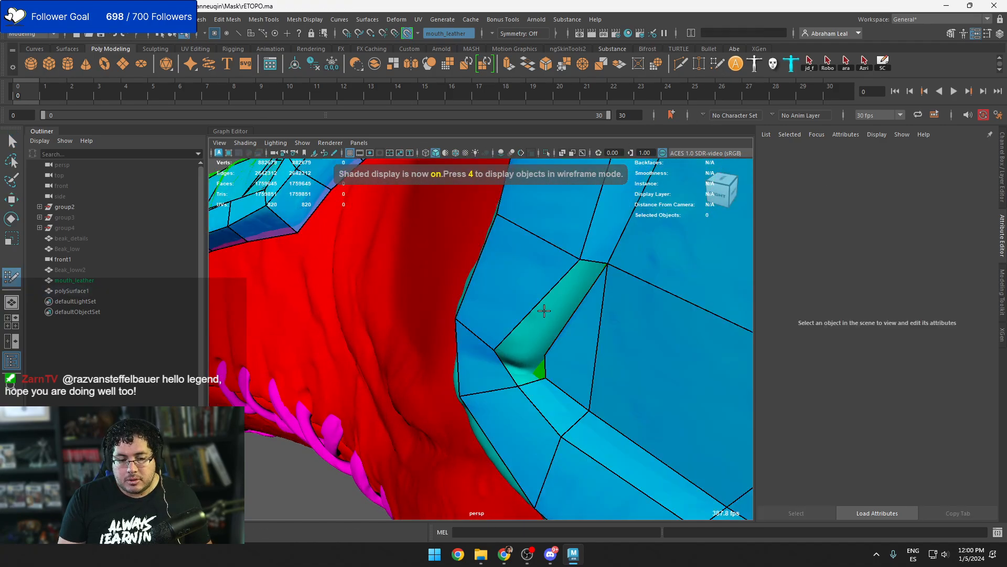
{"action": "left_click", "coordinate": [553, 319], "text": "shift"}
{"action": "left_click", "coordinate": [525, 367], "text": "shift"}
{"action": "scroll", "coordinate": [525, 388], "scroll_direction": "down", "scroll_amount": 10}
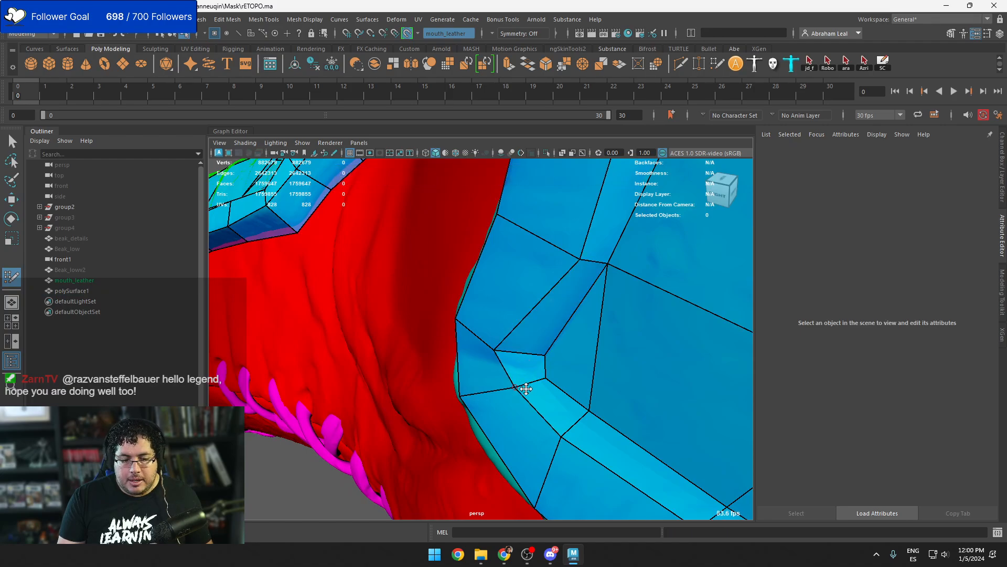
Add quads at the rear of the panel below the upper strip, extending the mesh toward the upper magenta ring
{"action": "left_click_drag", "start_coordinate": [474, 340], "coordinate": [533, 325], "text": "alt"}
{"action": "left_click", "coordinate": [569, 337]}
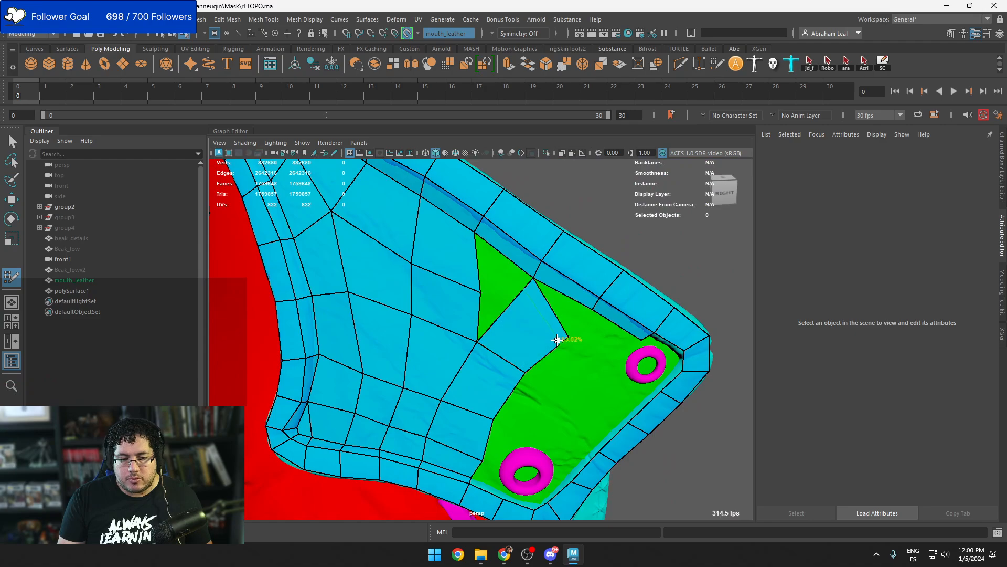
{"action": "left_click", "coordinate": [524, 336], "text": "shift"}
{"action": "left_click", "coordinate": [556, 309], "text": "shift"}
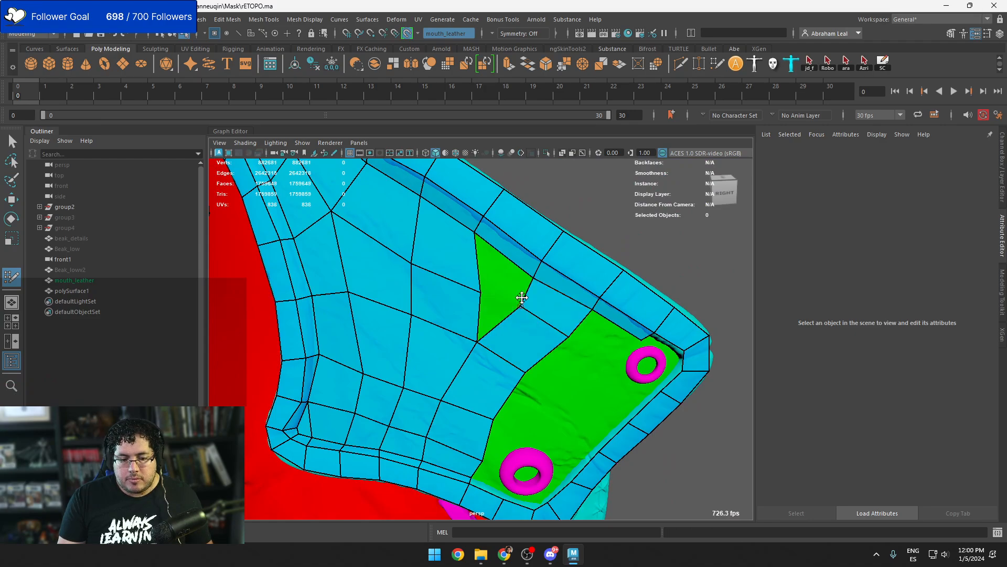
Fill the triangular green gap below the upper strip with two faces and relax the surrounding vertices
{"action": "left_click", "coordinate": [504, 286], "text": "shift"}
{"action": "left_click_drag", "start_coordinate": [484, 294], "coordinate": [478, 293]}
{"action": "left_click", "coordinate": [483, 307], "text": "shift"}
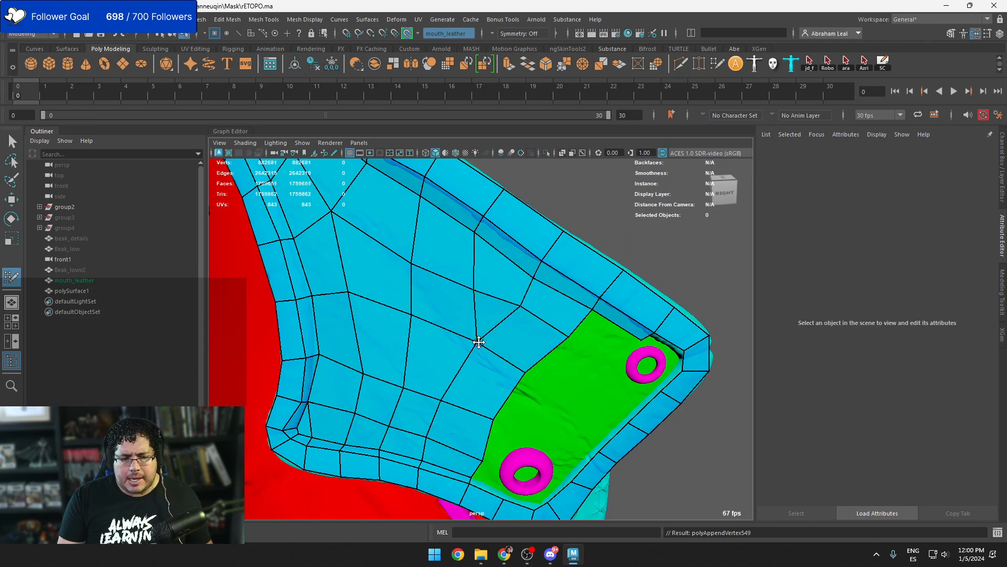
{"action": "mouse_move", "coordinate": [477, 342]}
{"action": "left_mouse_down", "text": "shift"}
{"action": "mouse_move", "coordinate": [441, 301]}
{"action": "mouse_move", "coordinate": [422, 340]}
{"action": "mouse_move", "coordinate": [452, 323]}
{"action": "left_mouse_up", "text": "shift"}
Add three quads along the panel's rear edge between the two magenta rings and the existing mesh, adjusting an outer vertex
{"action": "scroll", "coordinate": [451, 323], "scroll_direction": "down", "scroll_amount": 3}
{"action": "middle_click_drag", "start_coordinate": [451, 323], "coordinate": [391, 308], "text": "alt"}
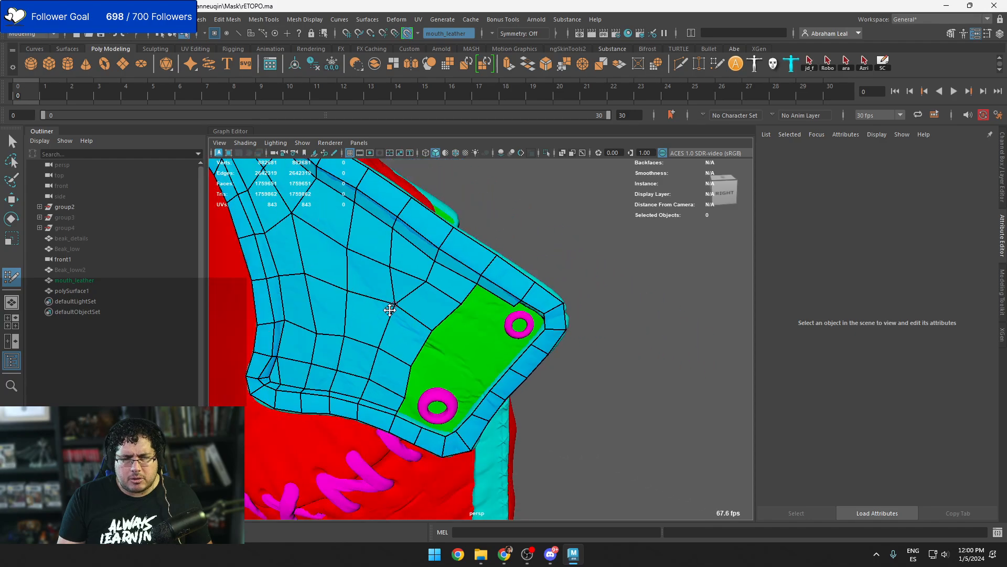
{"action": "left_click_drag", "start_coordinate": [391, 308], "coordinate": [402, 294], "text": "alt"}
{"action": "scroll", "coordinate": [499, 349], "scroll_direction": "up", "scroll_amount": 2}
{"action": "left_click", "coordinate": [440, 300], "text": "shift"}
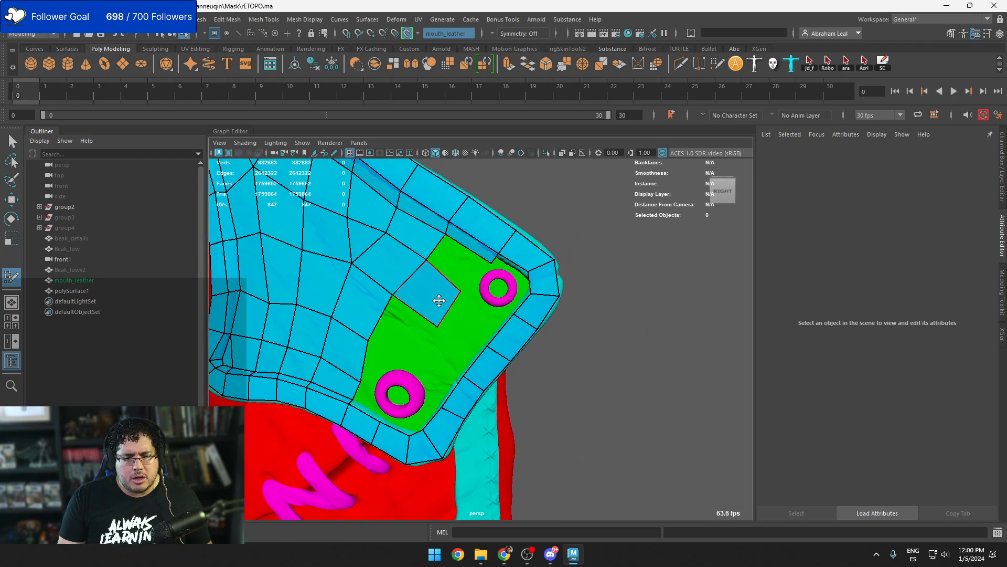
{"action": "left_click", "coordinate": [458, 267], "text": "shift"}
{"action": "left_click_drag", "start_coordinate": [463, 291], "coordinate": [469, 294]}
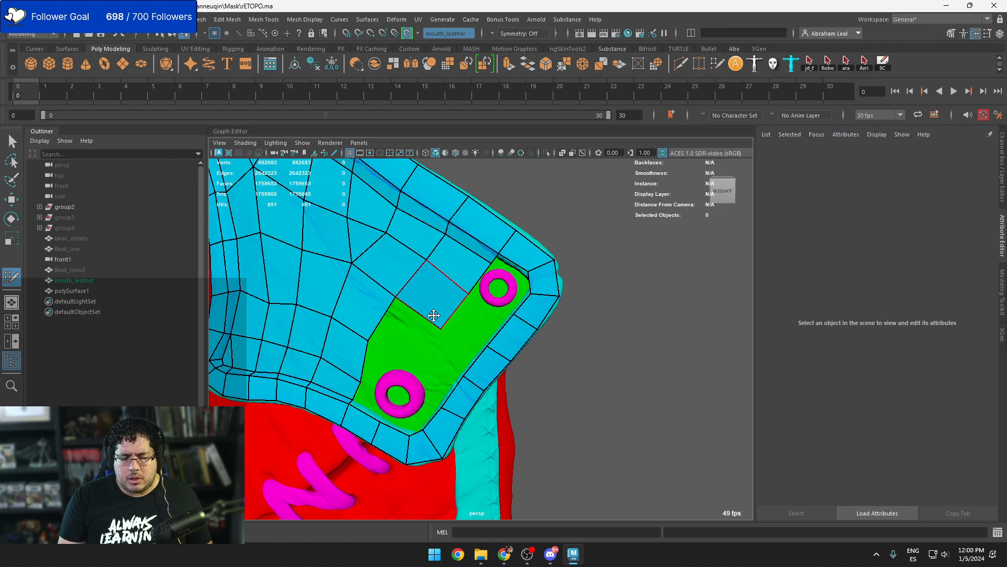
{"action": "left_click", "coordinate": [411, 335], "text": "shift"}
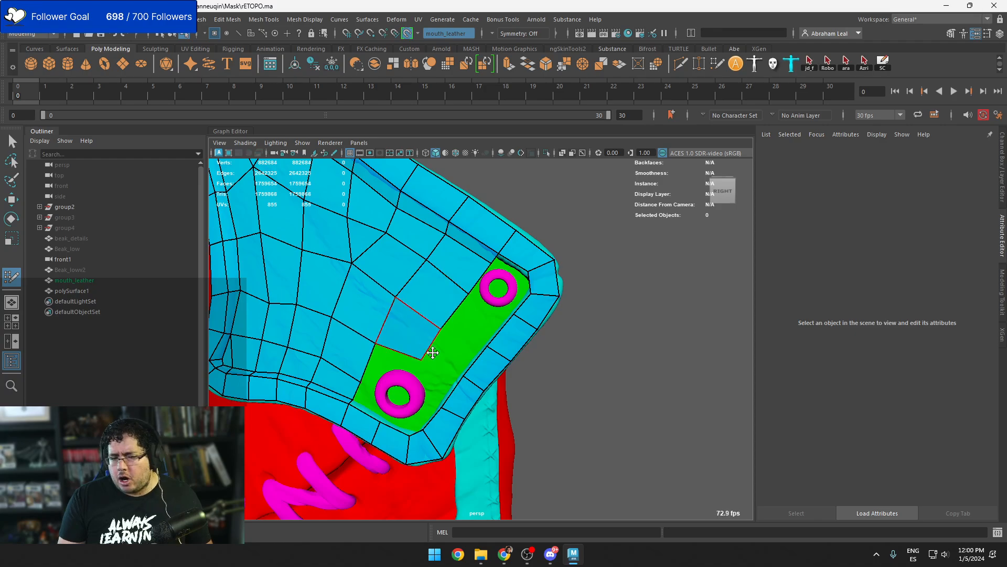
Add four narrow quads along the trim's inner edge, around the rear lower corner beside the lower magenta ring
{"action": "mouse_move", "coordinate": [432, 351]}
{"action": "left_mouse_down", "text": "alt"}
{"action": "mouse_move", "coordinate": [443, 364]}
{"action": "mouse_move", "coordinate": [524, 387]}
{"action": "left_mouse_up", "text": "alt"}
{"action": "right_click_drag", "start_coordinate": [524, 387], "coordinate": [535, 446], "text": "alt"}
{"action": "middle_click_drag", "start_coordinate": [536, 446], "coordinate": [486, 369], "text": "alt"}
{"action": "left_click_drag", "start_coordinate": [485, 370], "coordinate": [419, 414], "text": "alt"}
{"action": "left_click", "coordinate": [408, 406], "text": "shift"}
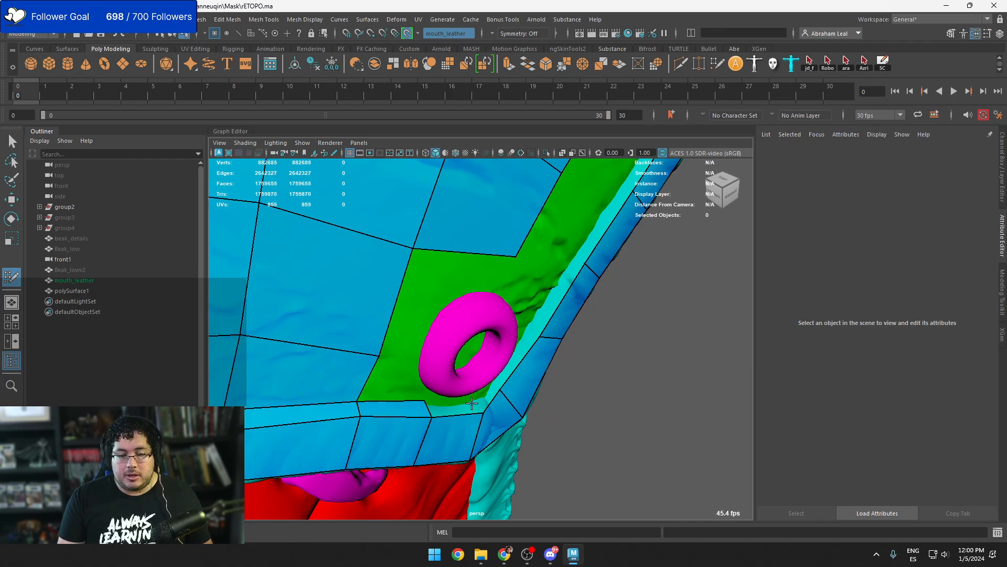
{"action": "left_click", "coordinate": [466, 399], "text": "shift"}
{"action": "mouse_move", "coordinate": [466, 398]}
{"action": "middle_mouse_down", "text": "alt"}
{"action": "mouse_move", "coordinate": [427, 400]}
{"action": "mouse_move", "coordinate": [413, 356]}
{"action": "middle_mouse_up", "text": "alt"}
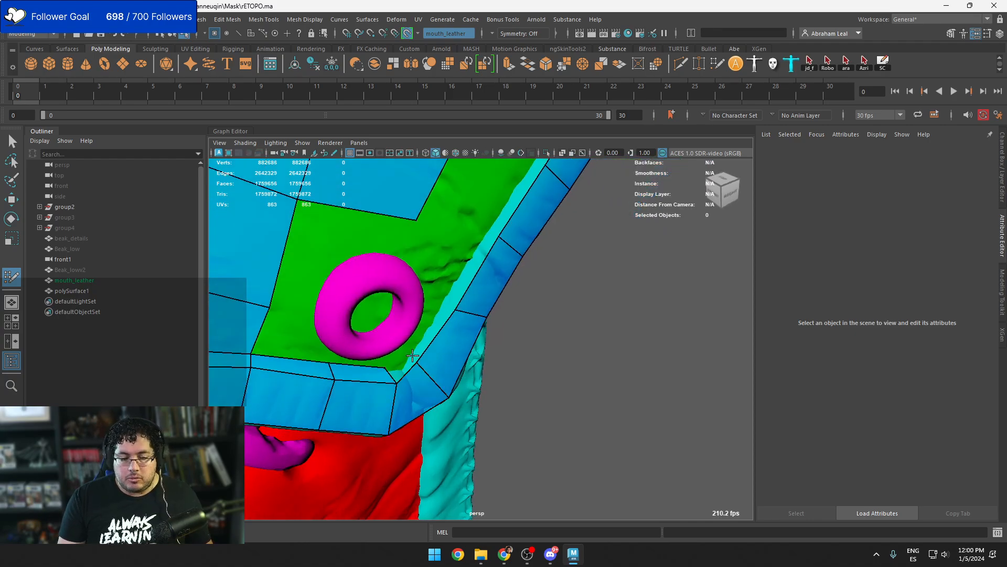
{"action": "left_click", "coordinate": [405, 363], "text": "shift"}
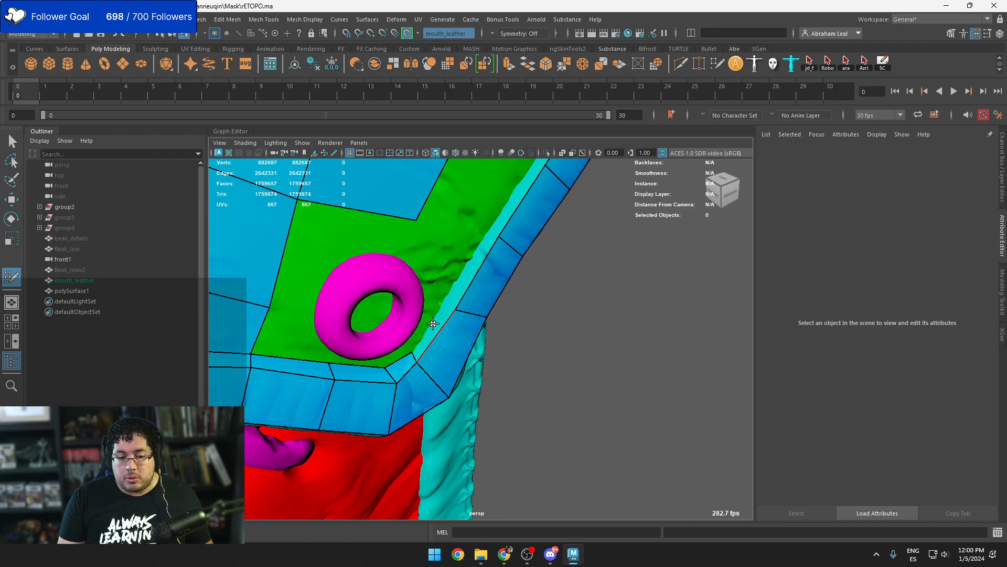
{"action": "left_click", "coordinate": [433, 324], "text": "shift"}
Continue the narrow strip up the rear trim's inner edge with three more quads toward the upper magenta ring
{"action": "middle_click_drag", "start_coordinate": [472, 225], "coordinate": [447, 343], "text": "alt"}
{"action": "left_click", "coordinate": [452, 345]}
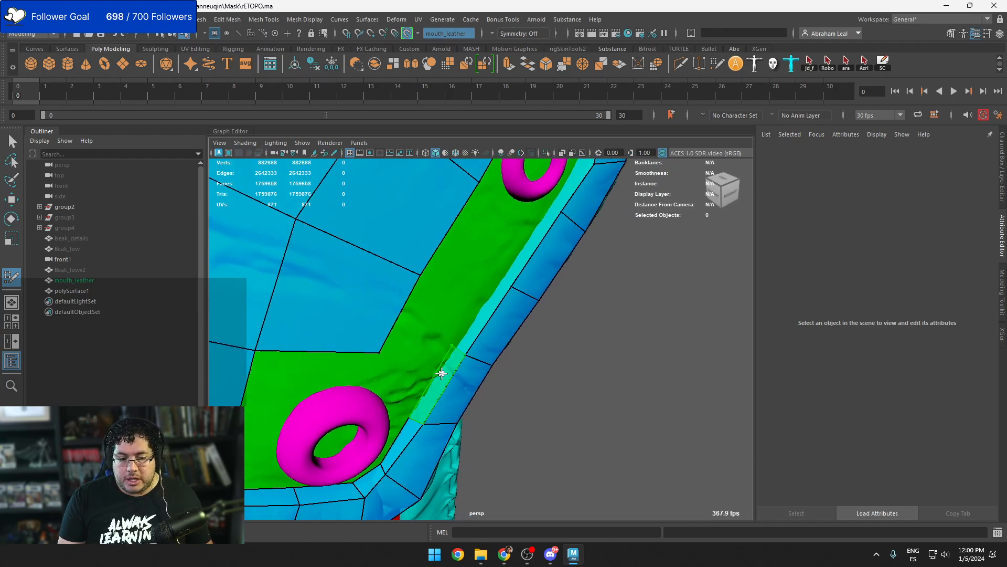
{"action": "left_click", "coordinate": [441, 374], "text": "shift"}
{"action": "middle_click_drag", "start_coordinate": [496, 281], "coordinate": [470, 325], "text": "alt"}
{"action": "left_click", "coordinate": [472, 325]}
{"action": "left_click", "coordinate": [457, 351], "text": "shift"}
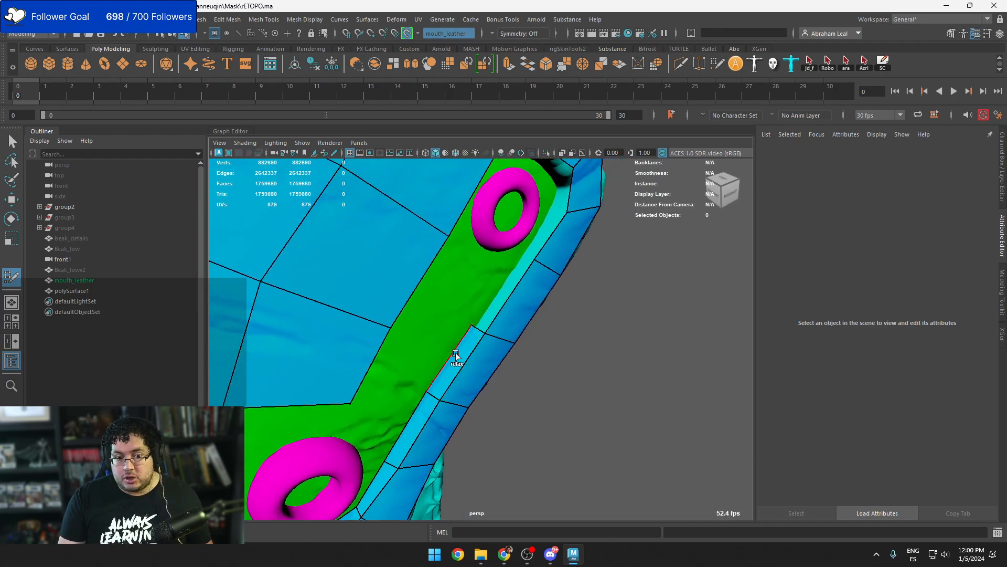
{"action": "middle_click_drag", "start_coordinate": [507, 287], "coordinate": [480, 335], "text": "alt"}
{"action": "left_click", "coordinate": [496, 305]}
{"action": "left_click", "coordinate": [482, 337], "text": "shift"}
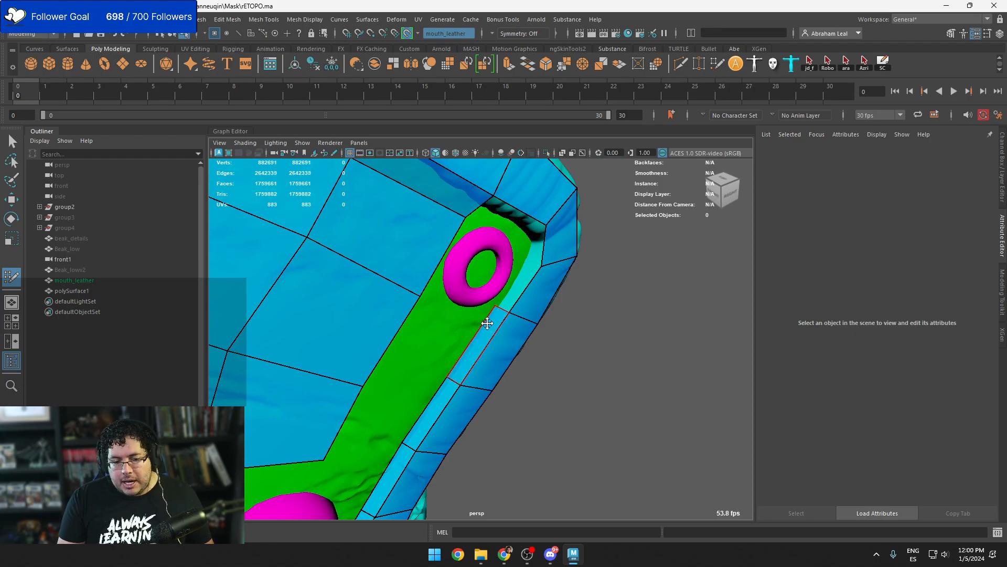
Add the last narrow quad beside the upper magenta ring and fill the trim's inner edge around the rear upper corner
{"action": "left_click_drag", "start_coordinate": [486, 321], "coordinate": [479, 362], "text": "alt"}
{"action": "scroll", "coordinate": [479, 362], "scroll_direction": "up", "scroll_amount": 1}
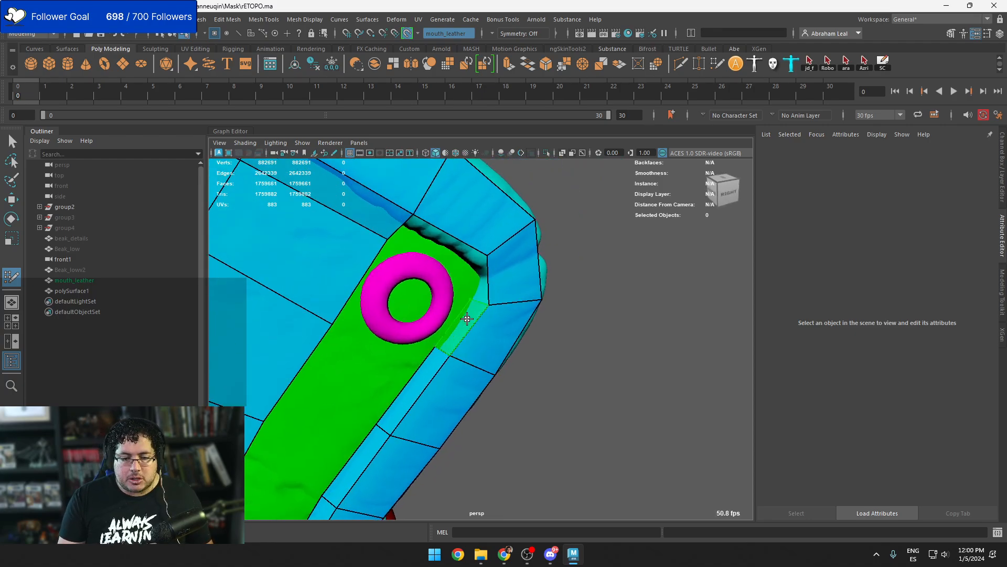
{"action": "left_click", "coordinate": [467, 318], "text": "shift"}
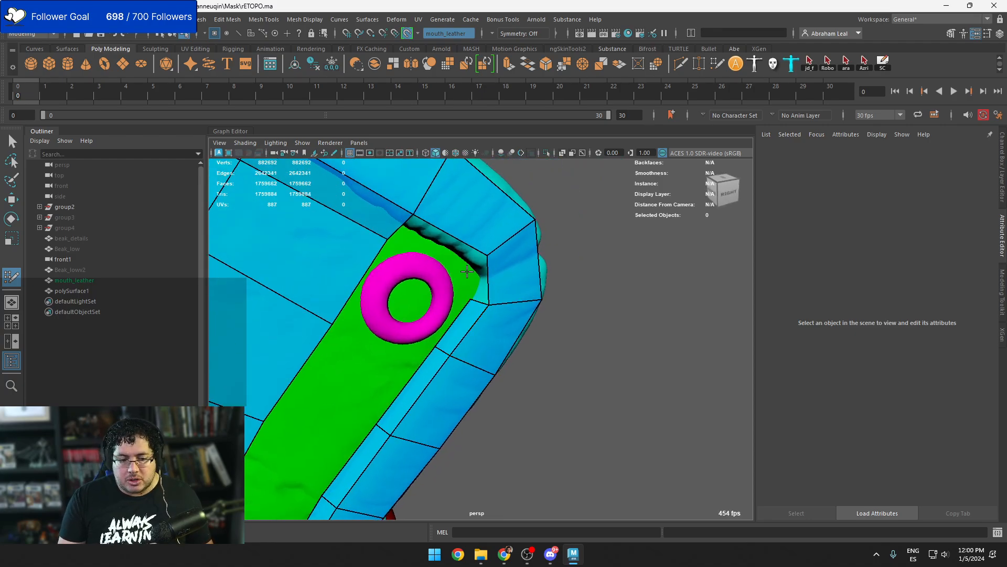
{"action": "left_click", "coordinate": [421, 241], "text": "shift"}
Move the panel's border vertices near the rear upper corner closer to the upper trim, narrowing the groove strip
{"action": "left_click_drag", "start_coordinate": [388, 239], "coordinate": [403, 221]}
{"action": "mouse_move", "coordinate": [370, 244]}
{"action": "middle_mouse_down", "text": "alt"}
{"action": "mouse_move", "coordinate": [396, 269]}
{"action": "mouse_move", "coordinate": [457, 287]}
{"action": "middle_mouse_up", "text": "alt"}
{"action": "left_click_drag", "start_coordinate": [452, 279], "coordinate": [461, 265]}
{"action": "scroll", "coordinate": [420, 273], "scroll_direction": "down", "scroll_amount": 3}
{"action": "middle_click_drag", "start_coordinate": [391, 276], "coordinate": [454, 322], "text": "alt"}
{"action": "mouse_move", "coordinate": [469, 344]}
{"action": "left_mouse_down"}
{"action": "mouse_move", "coordinate": [477, 322]}
{"action": "mouse_move", "coordinate": [474, 332]}
{"action": "left_mouse_up"}
{"action": "middle_click_drag", "start_coordinate": [389, 315], "coordinate": [481, 363], "text": "alt"}
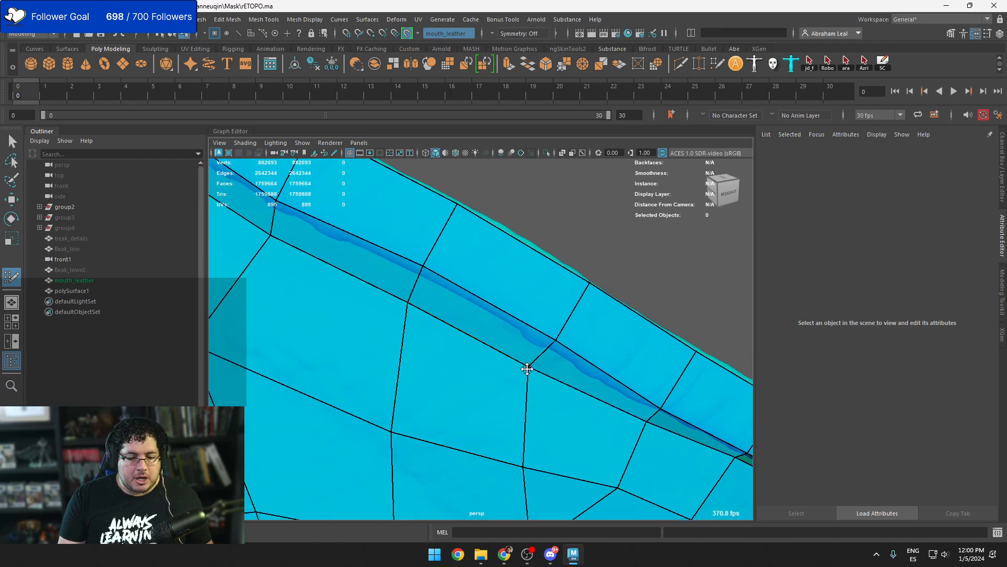
Continue forward along the groove, moving five more panel border vertices up toward the upper trim
{"action": "left_click_drag", "start_coordinate": [528, 366], "coordinate": [534, 356]}
{"action": "left_click_drag", "start_coordinate": [408, 302], "coordinate": [415, 291]}
{"action": "mouse_move", "coordinate": [258, 218]}
{"action": "middle_mouse_down", "text": "alt"}
{"action": "mouse_move", "coordinate": [495, 356]}
{"action": "mouse_move", "coordinate": [548, 363]}
{"action": "middle_mouse_up", "text": "alt"}
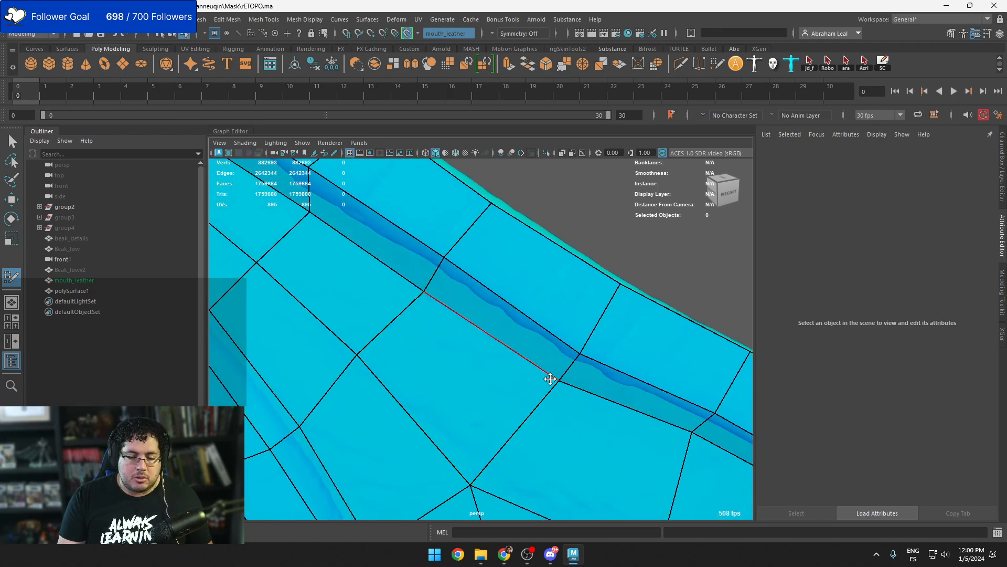
{"action": "left_click_drag", "start_coordinate": [559, 380], "coordinate": [569, 365]}
{"action": "left_click_drag", "start_coordinate": [423, 293], "coordinate": [427, 282]}
{"action": "middle_click_drag", "start_coordinate": [426, 282], "coordinate": [467, 374], "text": "alt"}
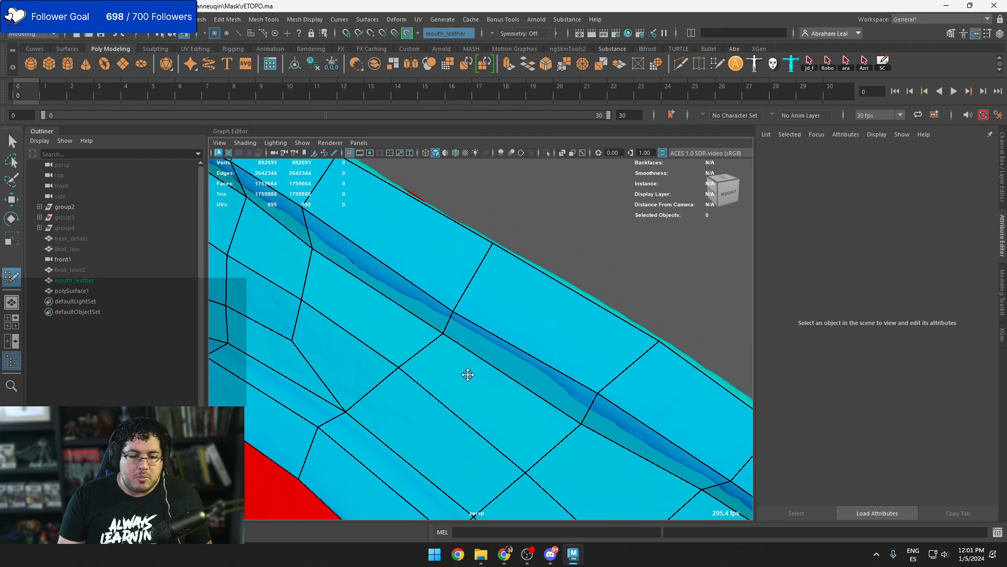
{"action": "scroll", "coordinate": [577, 417], "scroll_direction": "down", "scroll_amount": 5}
{"action": "scroll", "coordinate": [567, 415], "scroll_direction": "up", "scroll_amount": 5}
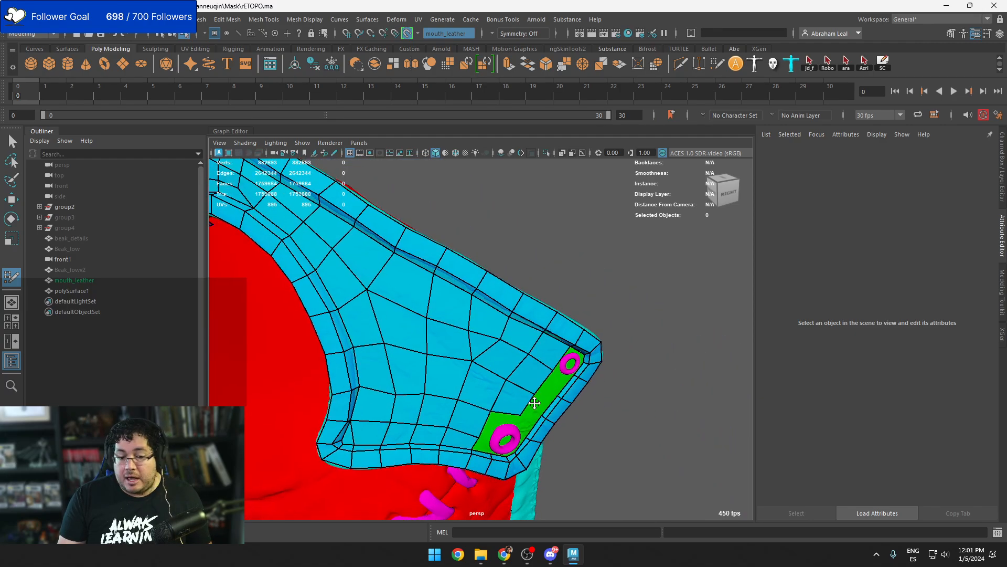
Fill the green gap between the two rear magenta rings with three quads joining the panel to the rear trim
{"action": "left_click_drag", "start_coordinate": [566, 414], "coordinate": [546, 409], "text": "alt"}
{"action": "scroll", "coordinate": [546, 409], "scroll_direction": "up", "scroll_amount": 1}
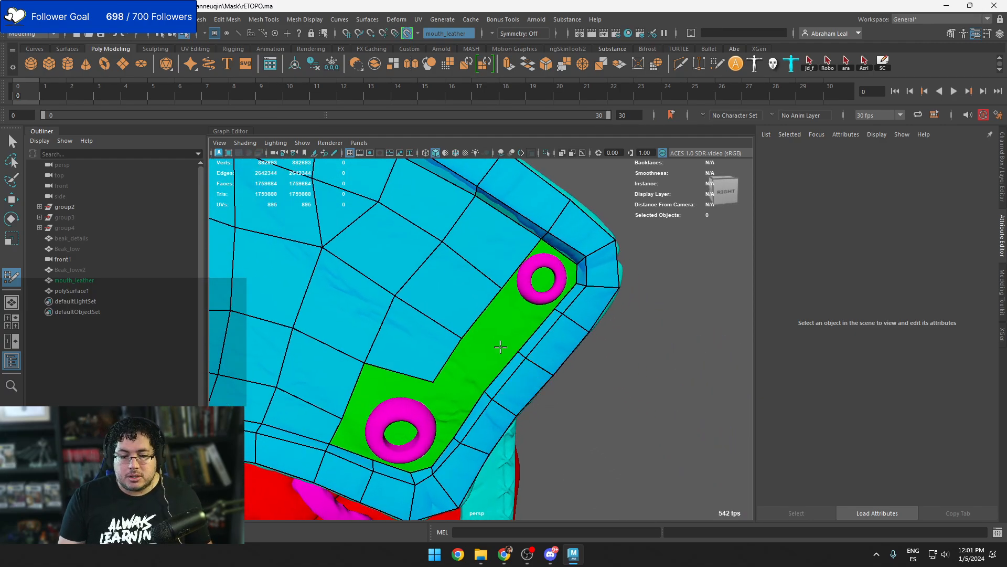
{"action": "left_click", "coordinate": [512, 323], "text": "shift"}
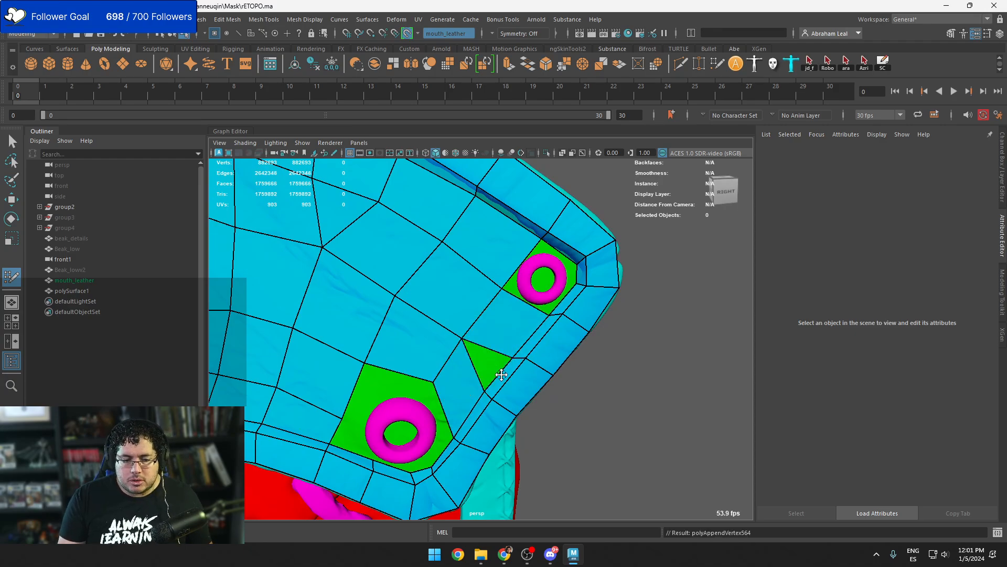
{"action": "left_click", "coordinate": [497, 370], "text": "shift"}
Examine the retopologized side panel and its trims from near and far and from different angles
{"action": "scroll", "coordinate": [500, 374], "scroll_direction": "down", "scroll_amount": 4}
{"action": "left_click_drag", "start_coordinate": [500, 374], "coordinate": [593, 364], "text": "alt"}
{"action": "scroll", "coordinate": [520, 374], "scroll_direction": "up", "scroll_amount": 3}
{"action": "scroll", "coordinate": [510, 380], "scroll_direction": "down", "scroll_amount": 3}
{"action": "scroll", "coordinate": [475, 390], "scroll_direction": "up", "scroll_amount": 4}
{"action": "scroll", "coordinate": [585, 421], "scroll_direction": "down", "scroll_amount": 5}
{"action": "scroll", "coordinate": [545, 373], "scroll_direction": "down", "scroll_amount": 4}
{"action": "left_click_drag", "start_coordinate": [506, 378], "coordinate": [475, 379], "text": "alt"}
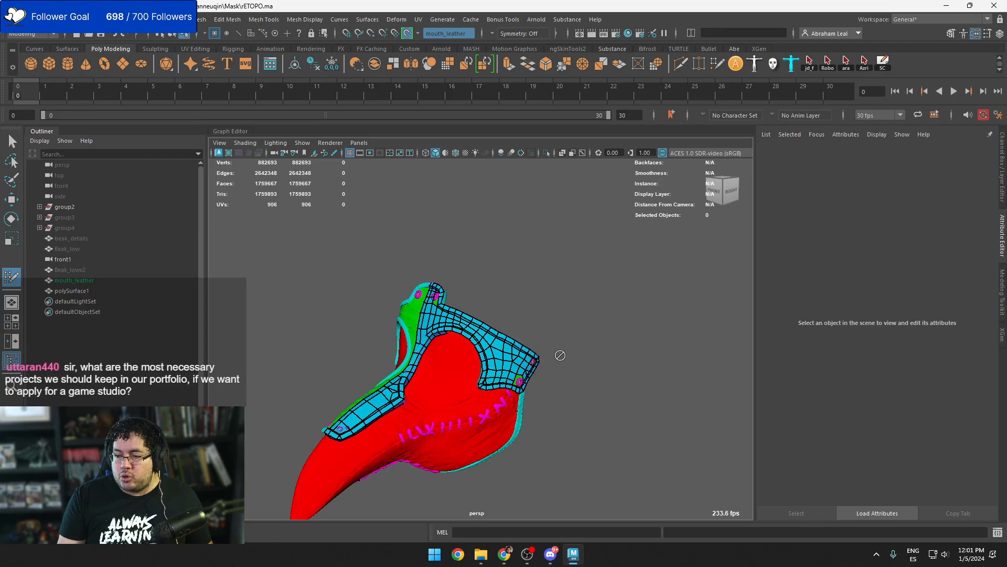
Start a strip on the upper trim's outer side wall with two quads extruded off the existing edge mesh
{"action": "scroll", "coordinate": [560, 355], "scroll_direction": "up", "scroll_amount": 4}
{"action": "left_click_drag", "start_coordinate": [560, 355], "coordinate": [478, 392], "text": "alt"}
{"action": "scroll", "coordinate": [445, 389], "scroll_direction": "up", "scroll_amount": 4}
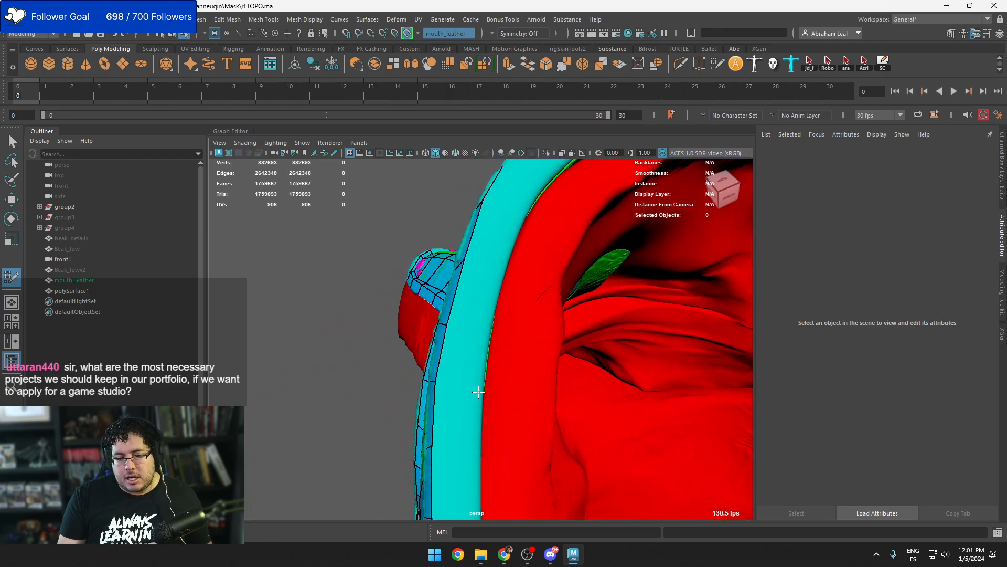
{"action": "left_click", "coordinate": [481, 339], "text": "shift"}
{"action": "left_click_drag", "start_coordinate": [481, 338], "coordinate": [507, 362], "text": "alt"}
{"action": "left_click", "coordinate": [477, 337], "text": "shift"}
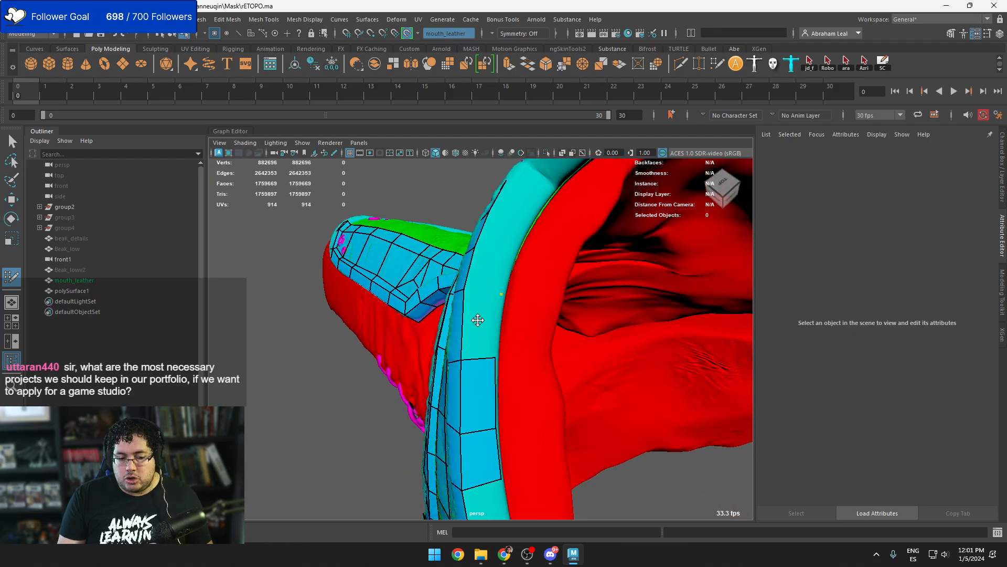
Extend the upper trim's outer side strip forward with five more quads toward the top lobe's magenta rings
{"action": "left_click", "coordinate": [494, 311], "text": "shift"}
{"action": "left_click_drag", "start_coordinate": [493, 310], "coordinate": [487, 290], "text": "alt"}
{"action": "left_click", "coordinate": [501, 320], "text": "shift"}
{"action": "left_click", "coordinate": [493, 311], "text": "shift"}
{"action": "left_click", "coordinate": [461, 329], "text": "shift"}
{"action": "left_click", "coordinate": [446, 342], "text": "shift"}
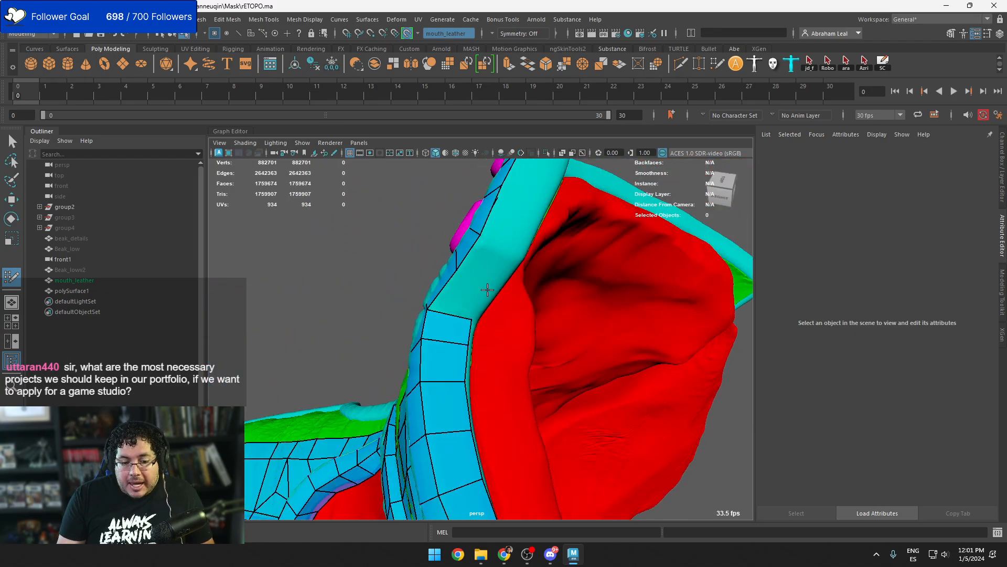
Add five quads around the bend and along the trim's outer side beside the top lobe's lower magenta ring
{"action": "left_click", "coordinate": [500, 278], "text": "shift"}
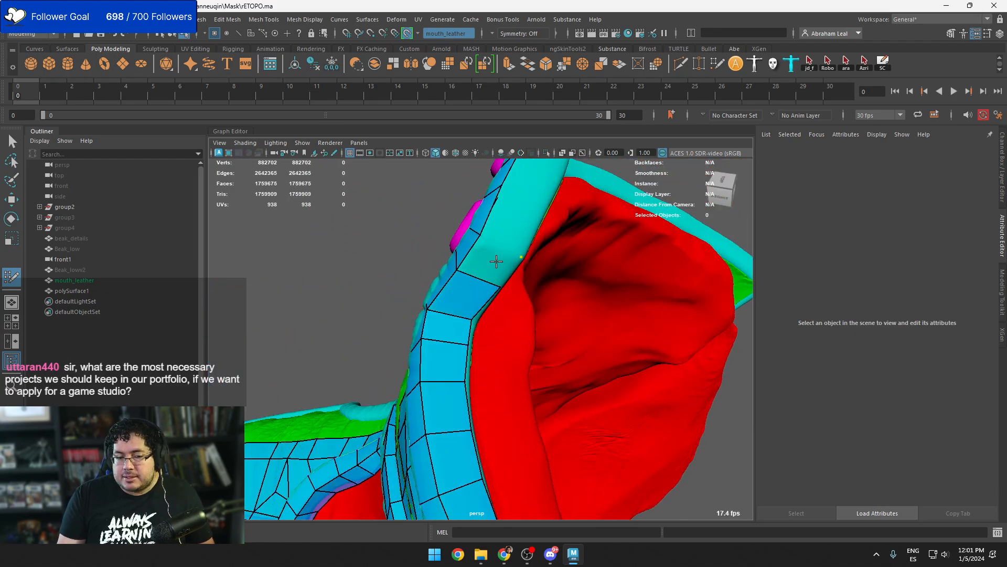
{"action": "left_click", "coordinate": [496, 261], "text": "shift"}
{"action": "left_click_drag", "start_coordinate": [497, 261], "coordinate": [462, 340], "text": "alt"}
{"action": "left_click", "coordinate": [535, 257], "text": "shift"}
{"action": "left_click", "coordinate": [469, 309], "text": "shift"}
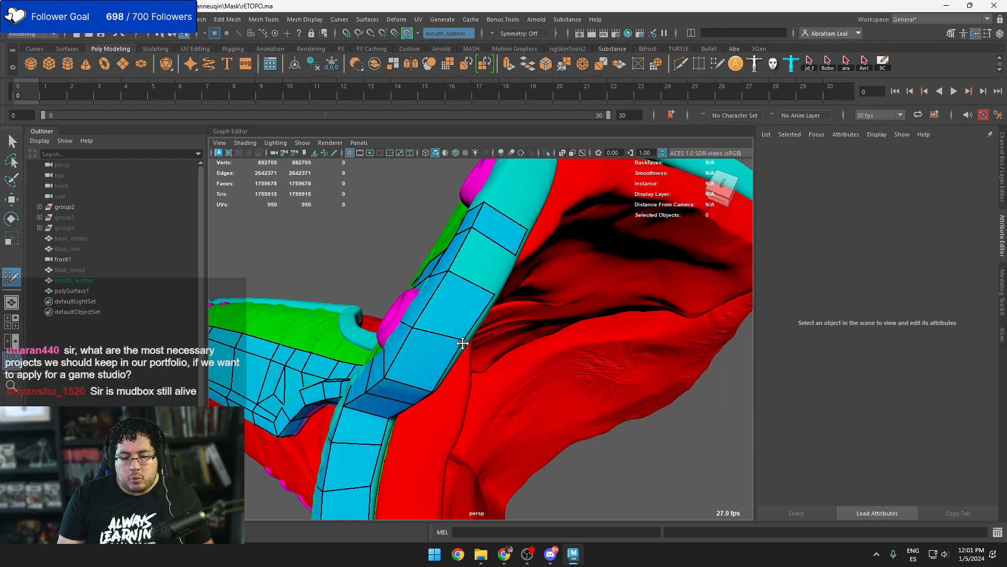
{"action": "left_click", "coordinate": [478, 277], "text": "shift"}
{"action": "left_click_drag", "start_coordinate": [479, 277], "coordinate": [455, 350], "text": "alt"}
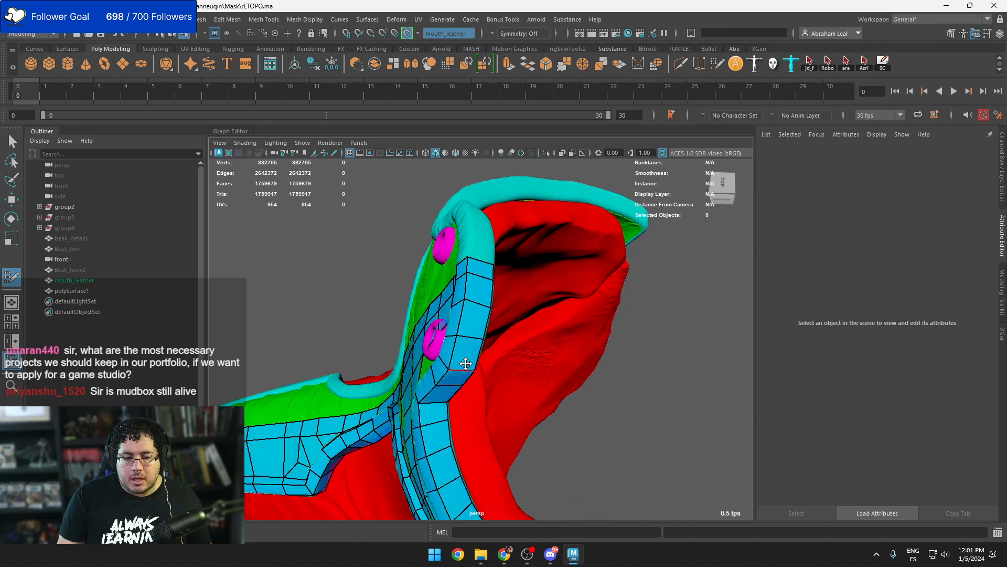
Add a quad on the trim's inner side wall at the red opening's upper arc and adjust its inner vertex
{"action": "left_click_drag", "start_coordinate": [466, 364], "coordinate": [530, 389], "text": "alt"}
{"action": "right_click_drag", "start_coordinate": [531, 389], "coordinate": [479, 417], "text": "alt"}
{"action": "middle_click_drag", "start_coordinate": [479, 417], "coordinate": [470, 355], "text": "alt"}
{"action": "left_click_drag", "start_coordinate": [470, 355], "coordinate": [493, 314], "text": "alt"}
{"action": "right_click_drag", "start_coordinate": [493, 315], "coordinate": [569, 361], "text": "alt"}
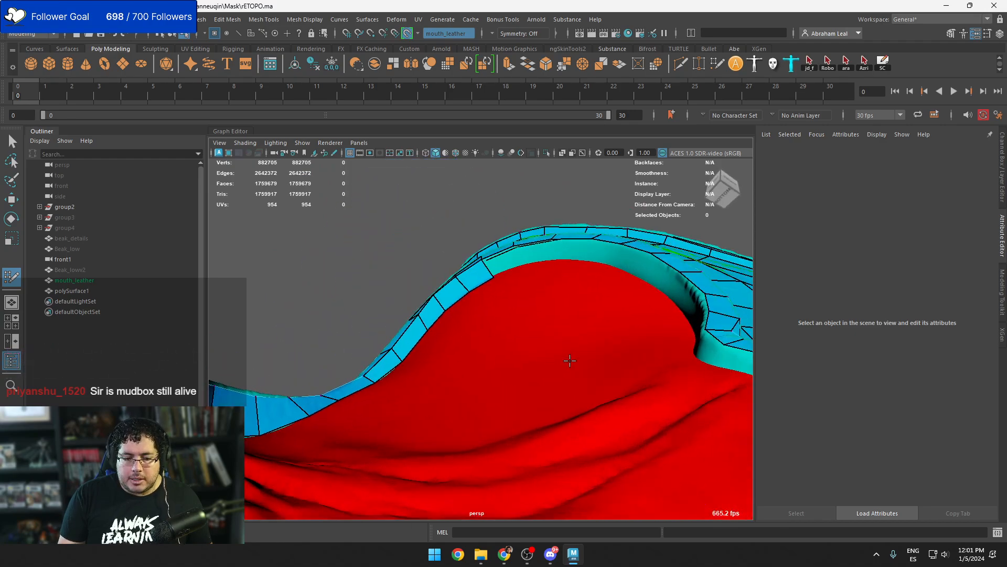
{"action": "left_click_drag", "start_coordinate": [569, 361], "coordinate": [542, 360], "text": "alt"}
{"action": "right_click_drag", "start_coordinate": [542, 360], "coordinate": [579, 394], "text": "alt"}
{"action": "left_click_drag", "start_coordinate": [579, 394], "coordinate": [596, 375], "text": "alt"}
{"action": "middle_click_drag", "start_coordinate": [596, 376], "coordinate": [516, 351], "text": "alt"}
{"action": "left_click", "coordinate": [521, 315]}
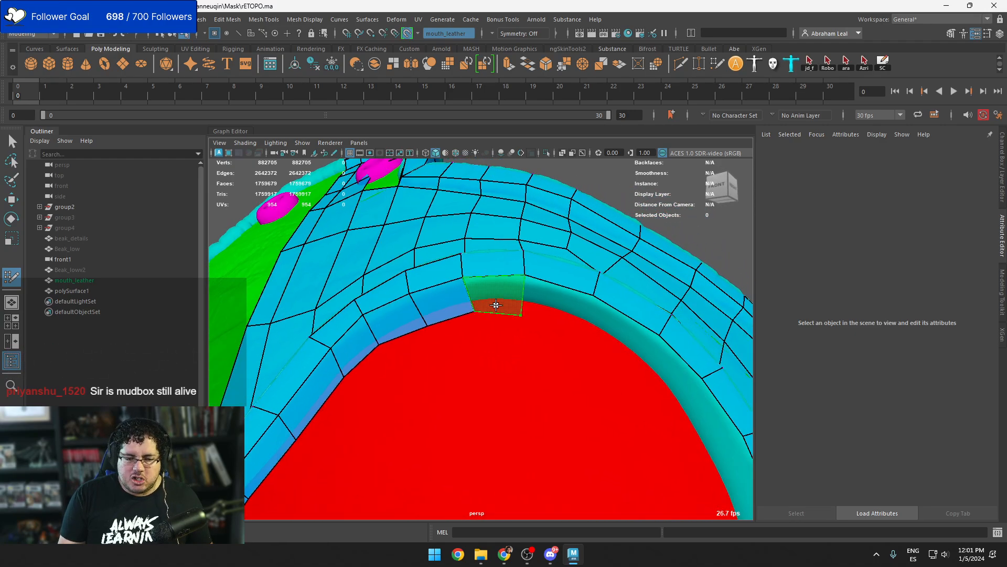
{"action": "left_click", "coordinate": [496, 305], "text": "shift"}
{"action": "left_click_drag", "start_coordinate": [494, 311], "coordinate": [470, 307]}
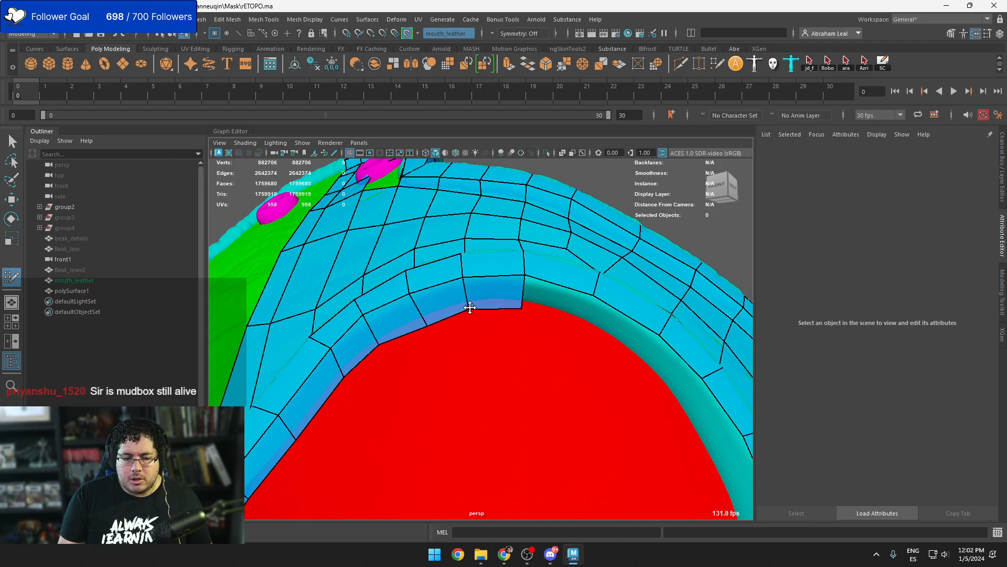
Continue the inner side wall strip with five quads around the red opening's arc toward its rear side
{"action": "left_click", "coordinate": [562, 307], "text": "shift"}
{"action": "middle_click_drag", "start_coordinate": [575, 333], "coordinate": [467, 282], "text": "alt"}
{"action": "left_click", "coordinate": [527, 313], "text": "shift"}
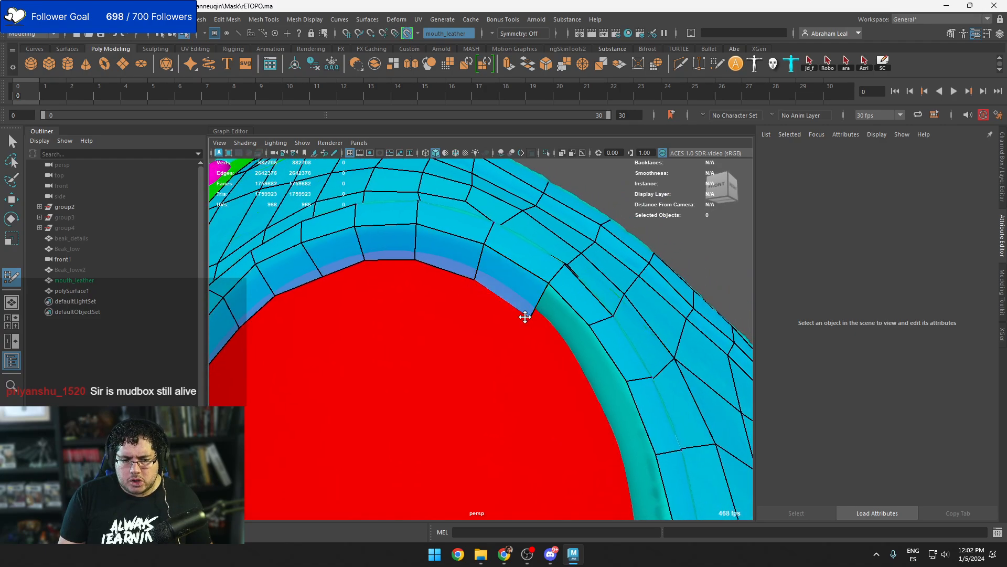
{"action": "middle_click_drag", "start_coordinate": [526, 314], "coordinate": [518, 312], "text": "alt"}
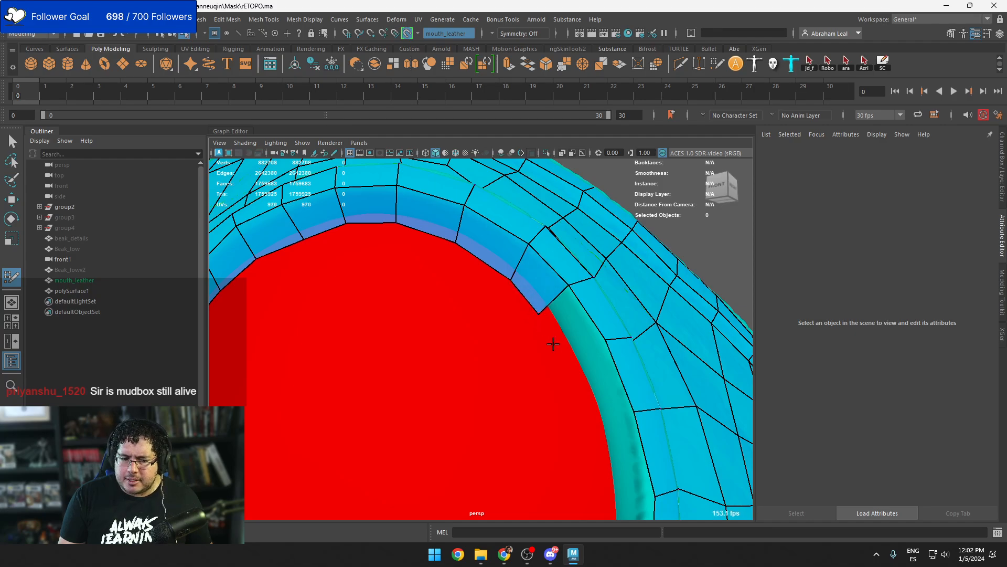
{"action": "middle_click_drag", "start_coordinate": [571, 356], "coordinate": [557, 305], "text": "alt"}
{"action": "left_click", "coordinate": [557, 285], "text": "shift"}
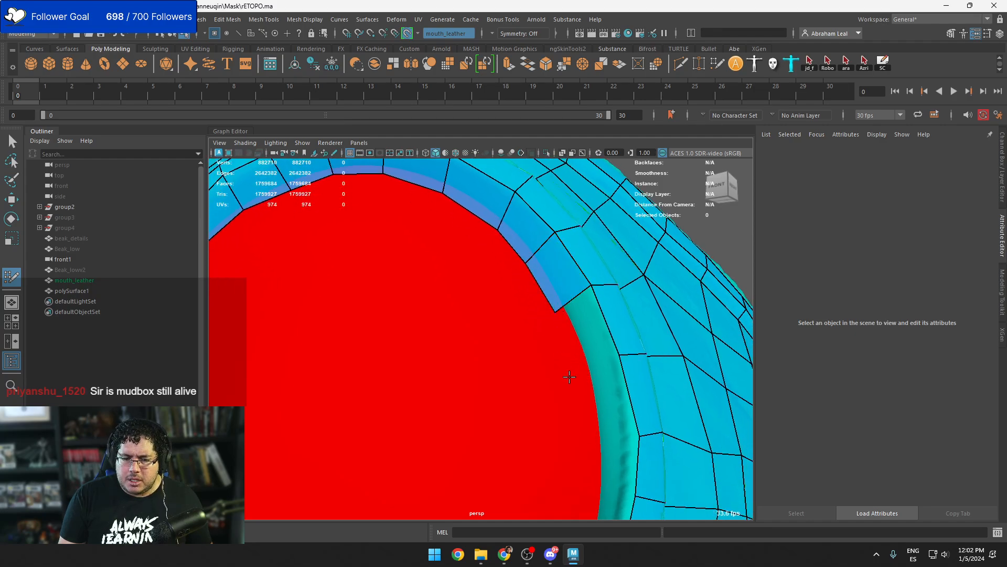
{"action": "left_click", "coordinate": [582, 369], "text": "shift"}
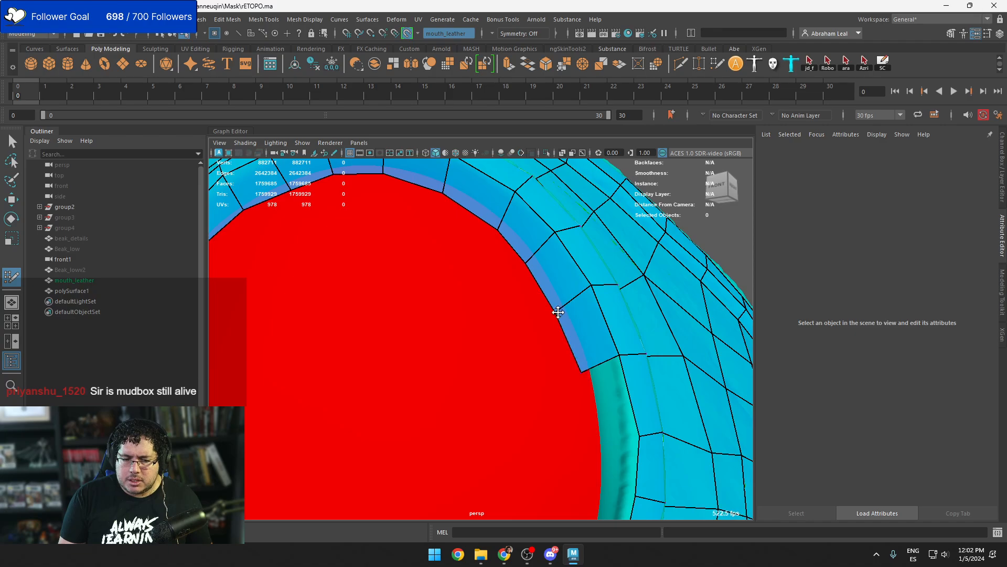
Add two more side wall quads down the rear side of the red opening toward the trim's front lower corner
{"action": "middle_click_drag", "start_coordinate": [551, 375], "coordinate": [536, 299], "text": "alt"}
{"action": "scroll", "coordinate": [556, 328], "scroll_direction": "down", "scroll_amount": 2}
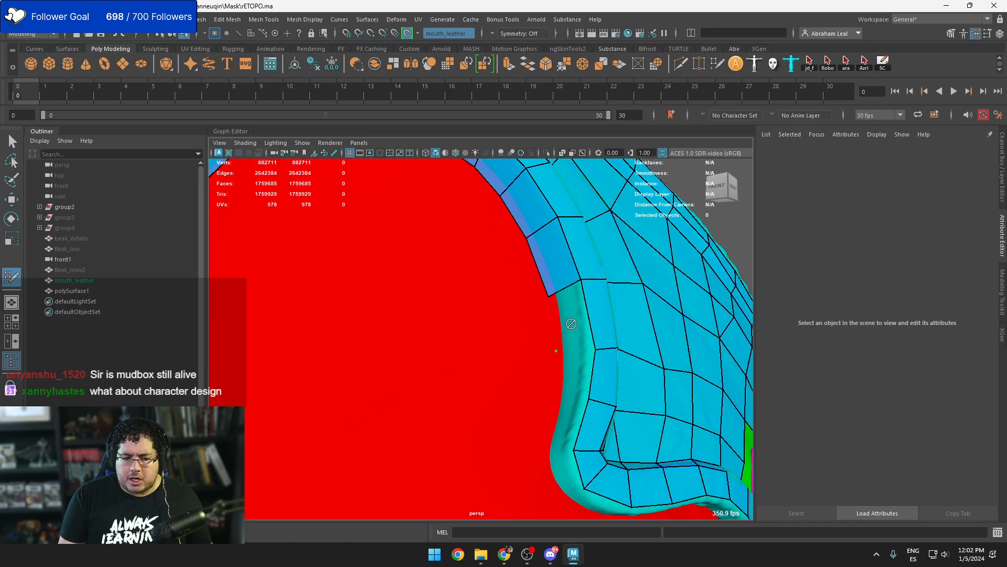
{"action": "scroll", "coordinate": [561, 323], "scroll_direction": "up", "scroll_amount": 2}
{"action": "scroll", "coordinate": [559, 323], "scroll_direction": "down", "scroll_amount": 1}
{"action": "left_click", "coordinate": [556, 324], "text": "shift"}
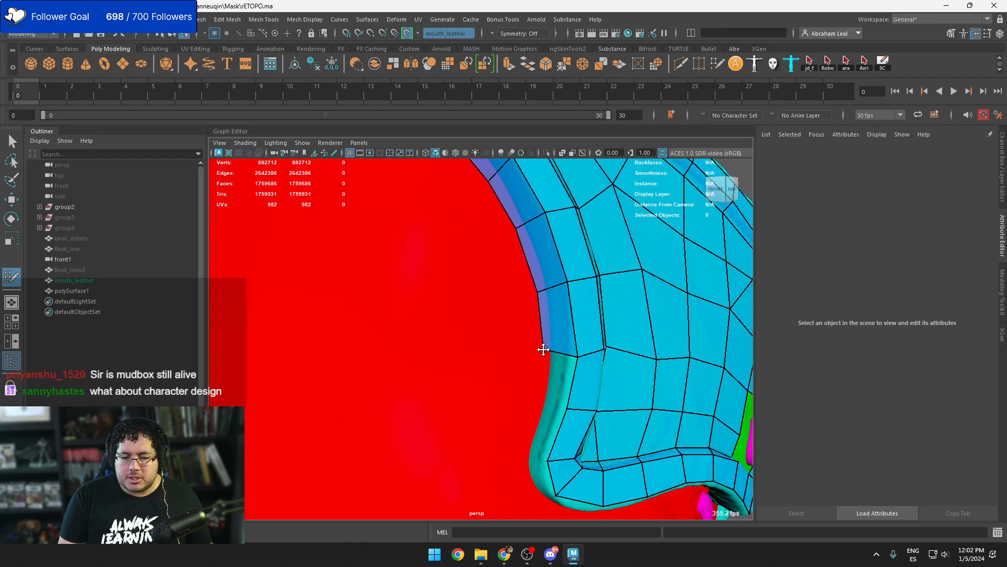
{"action": "left_click", "coordinate": [534, 402]}
{"action": "left_click", "coordinate": [555, 379], "text": "shift"}
Wrap the side wall strip into the trim's front lower corner below the red opening with two quads
{"action": "middle_click_drag", "start_coordinate": [533, 438], "coordinate": [550, 364], "text": "alt"}
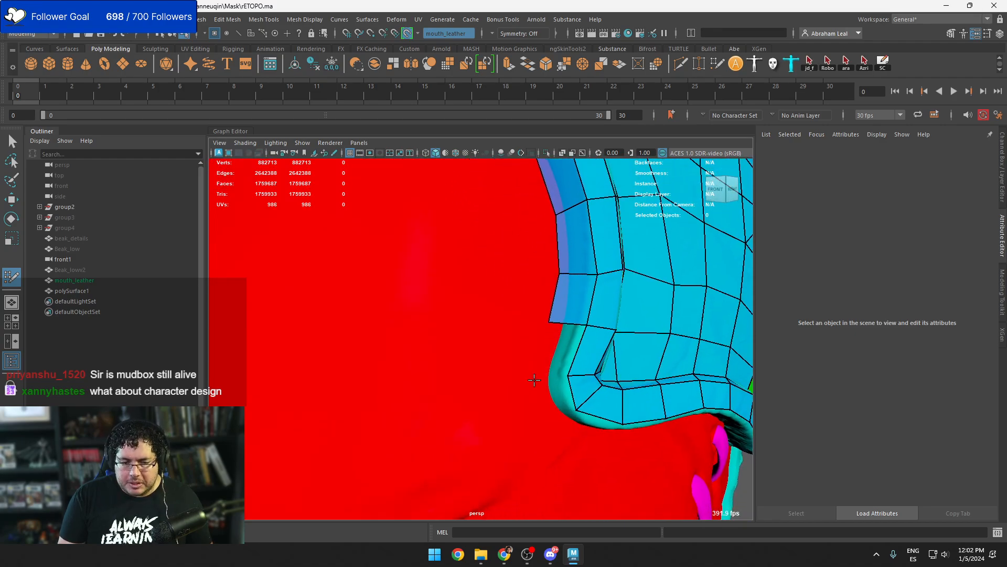
{"action": "left_click", "coordinate": [540, 370]}
{"action": "left_click", "coordinate": [558, 355], "text": "shift"}
{"action": "left_click_drag", "start_coordinate": [553, 387], "coordinate": [556, 345], "text": "alt"}
{"action": "left_click", "coordinate": [559, 326]}
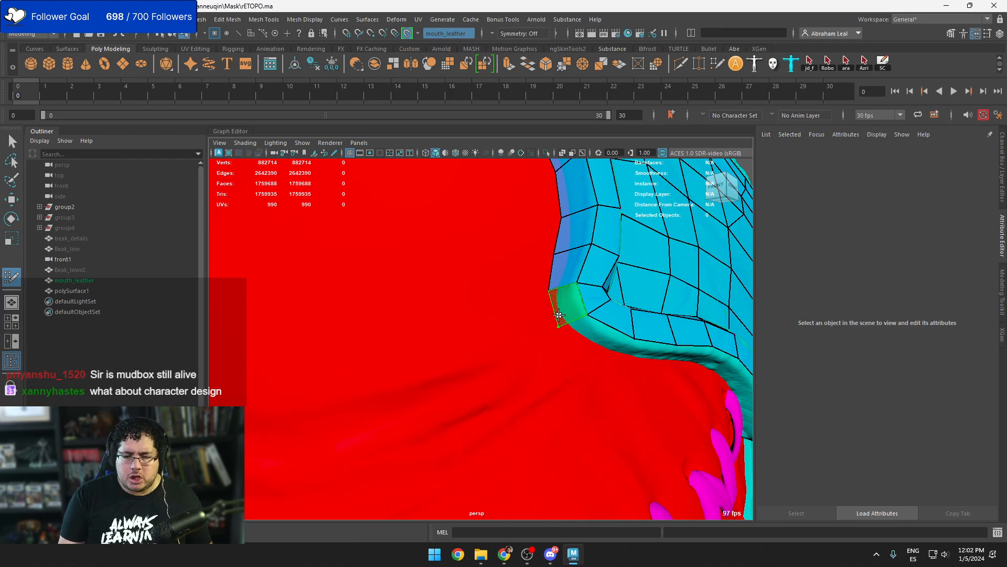
{"action": "left_click", "coordinate": [564, 312], "text": "shift"}
Run the side wall strip rearward along the lower trim's underside with four quads above the magenta stitches
{"action": "left_click", "coordinate": [614, 356]}
{"action": "left_click", "coordinate": [603, 343], "text": "shift"}
{"action": "mouse_move", "coordinate": [614, 360]}
{"action": "left_mouse_down", "text": "alt"}
{"action": "mouse_move", "coordinate": [528, 326]}
{"action": "mouse_move", "coordinate": [516, 310]}
{"action": "mouse_move", "coordinate": [540, 332]}
{"action": "mouse_move", "coordinate": [504, 326]}
{"action": "mouse_move", "coordinate": [537, 321]}
{"action": "left_mouse_up", "text": "alt"}
{"action": "left_click", "coordinate": [575, 312]}
{"action": "left_click", "coordinate": [551, 299], "text": "shift"}
{"action": "left_click", "coordinate": [551, 320], "text": "shift"}
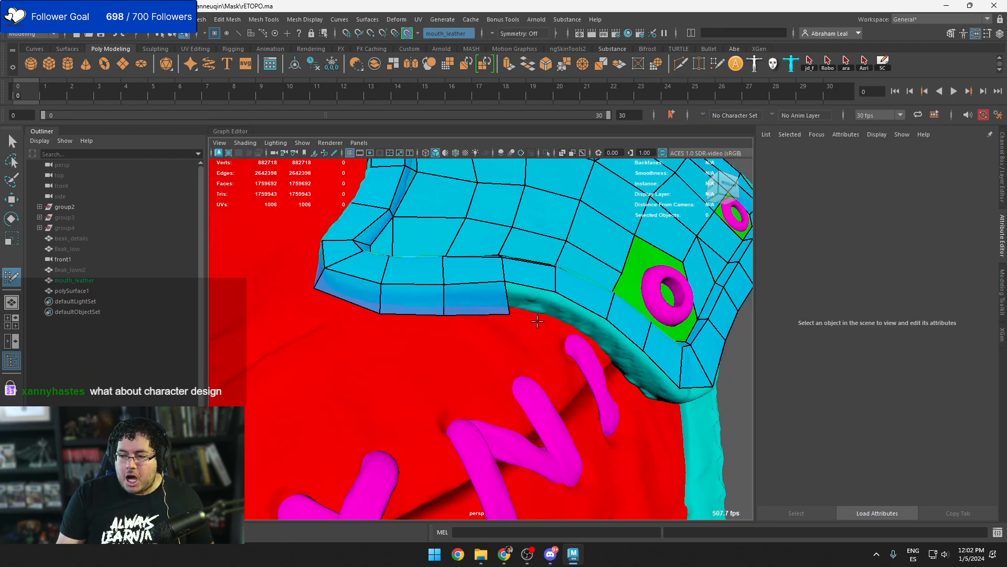
{"action": "left_click", "coordinate": [540, 318], "text": "shift"}
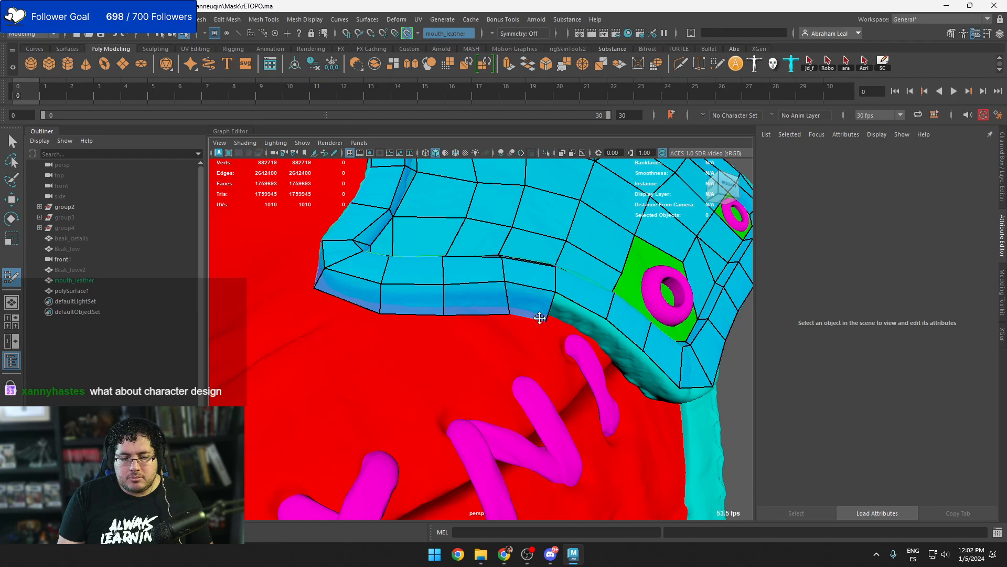
Complete the lower trim's underside with four more quads, reaching around the rear lower corner
{"action": "left_click_drag", "start_coordinate": [521, 322], "coordinate": [504, 317], "text": "alt"}
{"action": "left_click", "coordinate": [504, 317], "text": "shift"}
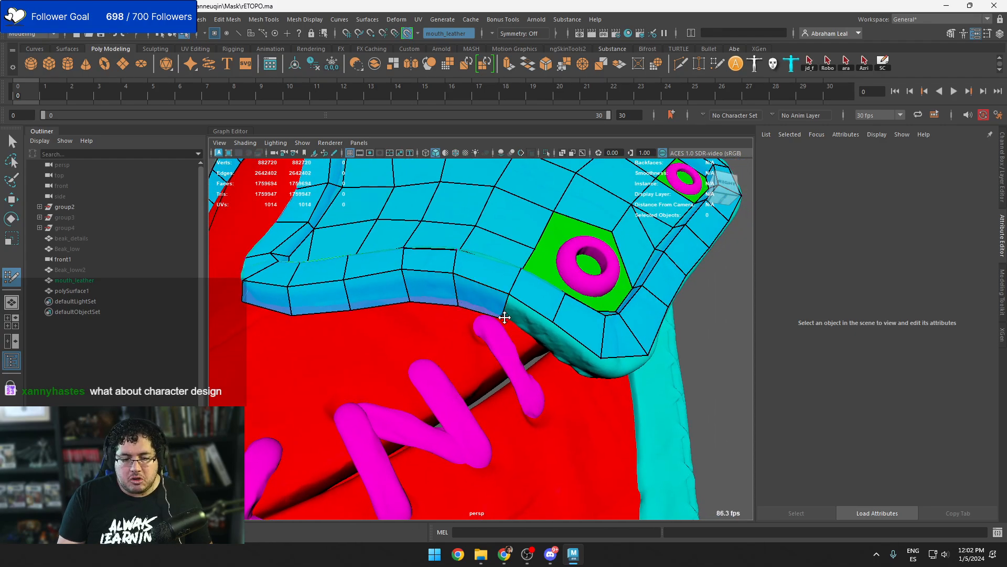
{"action": "left_click", "coordinate": [547, 344], "text": "shift"}
{"action": "mouse_move", "coordinate": [547, 344]}
{"action": "left_mouse_down", "text": "alt"}
{"action": "mouse_move", "coordinate": [554, 319]}
{"action": "mouse_move", "coordinate": [531, 326]}
{"action": "left_mouse_up", "text": "alt"}
{"action": "left_click", "coordinate": [555, 318], "text": "shift"}
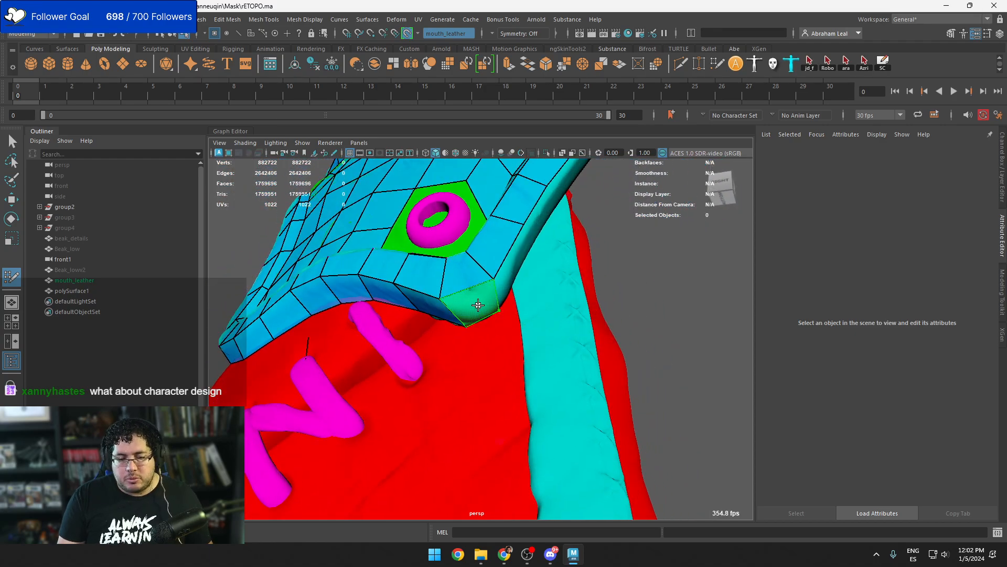
{"action": "left_click", "coordinate": [488, 298], "text": "shift"}
Add four side wall quads up the rear trim's outer edge, from the rear lower corner toward the upper magenta ring
{"action": "left_click_drag", "start_coordinate": [500, 311], "coordinate": [439, 348], "text": "alt"}
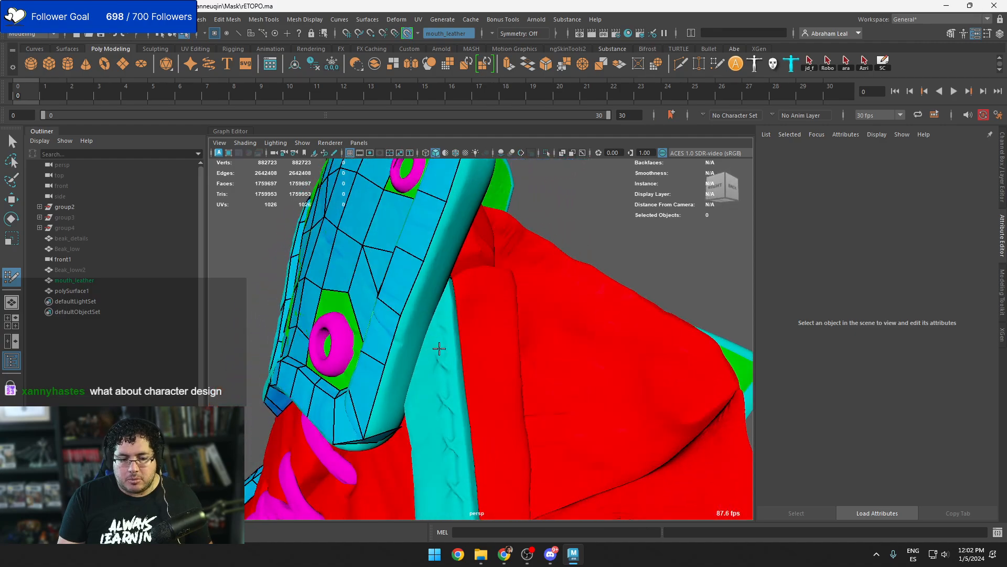
{"action": "left_click", "coordinate": [411, 367]}
{"action": "left_click", "coordinate": [392, 401], "text": "shift"}
{"action": "left_click", "coordinate": [429, 326]}
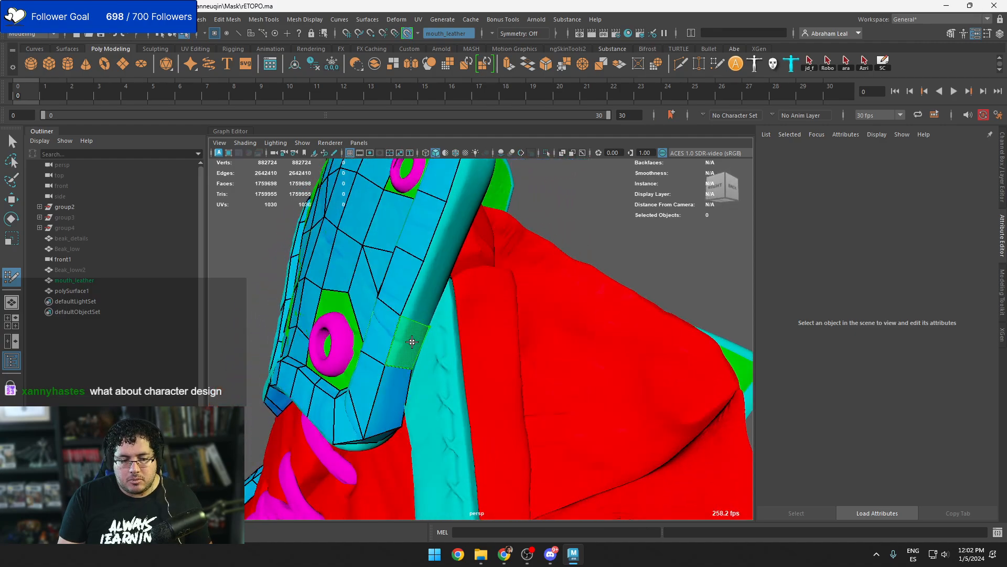
{"action": "left_click", "coordinate": [412, 344], "text": "shift"}
{"action": "middle_click_drag", "start_coordinate": [444, 303], "coordinate": [444, 331], "text": "alt"}
{"action": "left_click", "coordinate": [445, 331]}
{"action": "left_click", "coordinate": [434, 350], "text": "shift"}
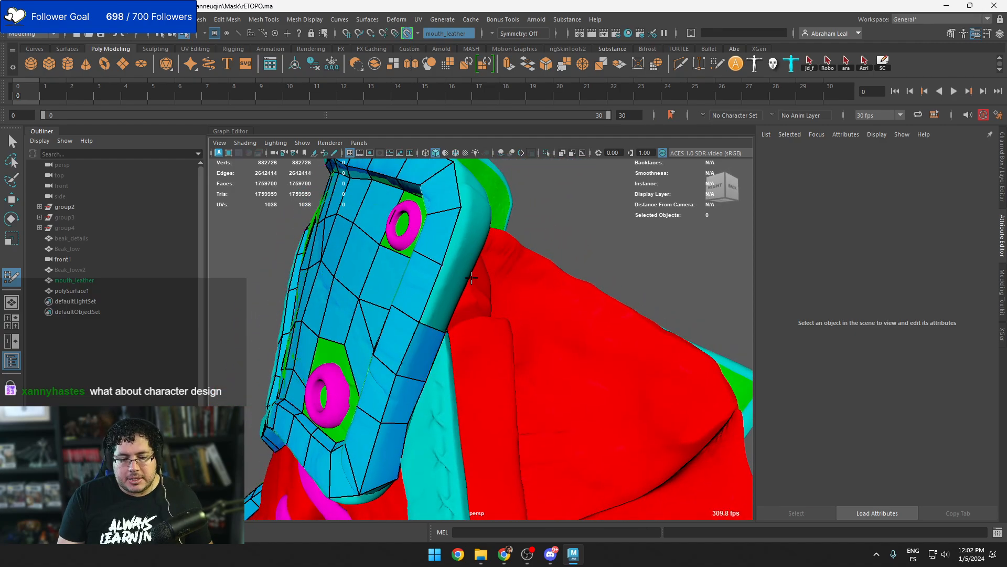
{"action": "left_click", "coordinate": [463, 269]}
{"action": "left_click", "coordinate": [457, 295], "text": "shift"}
Correct the stray vertex on the rear side wall and add three quads around the rear upper corner
{"action": "middle_click_drag", "start_coordinate": [468, 289], "coordinate": [461, 316], "text": "alt"}
{"action": "left_click_drag", "start_coordinate": [462, 321], "coordinate": [323, 394], "text": "alt"}
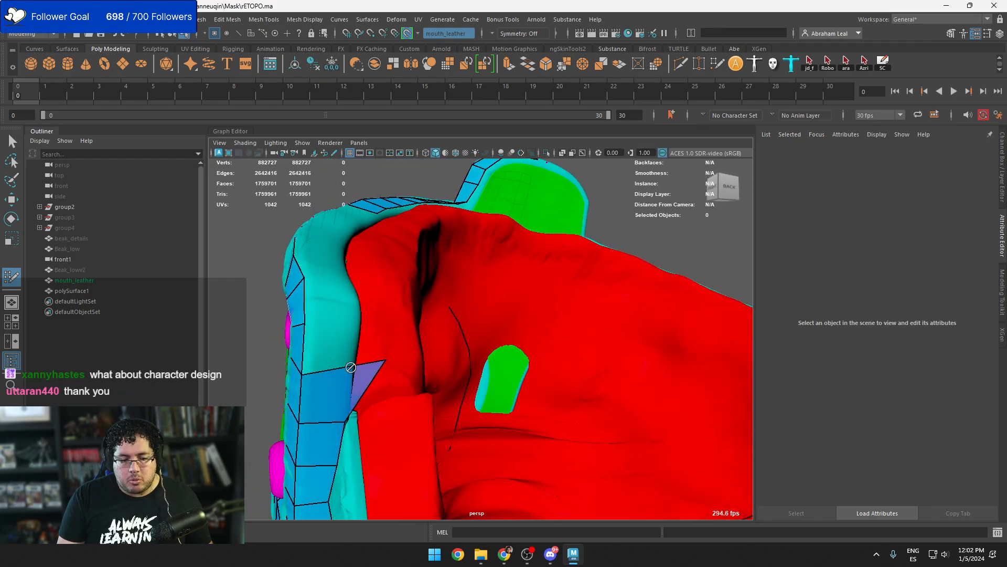
{"action": "left_click", "coordinate": [355, 323]}
{"action": "left_click", "coordinate": [334, 355], "text": "shift"}
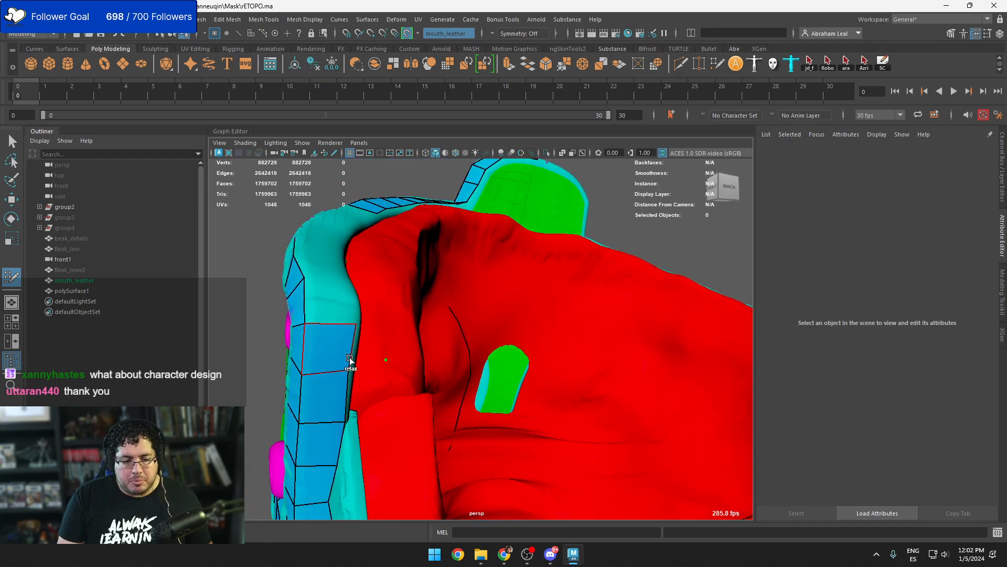
{"action": "left_click", "coordinate": [335, 298], "text": "shift"}
{"action": "left_click_drag", "start_coordinate": [335, 298], "coordinate": [356, 394], "text": "alt"}
{"action": "left_click", "coordinate": [349, 405], "text": "shift"}
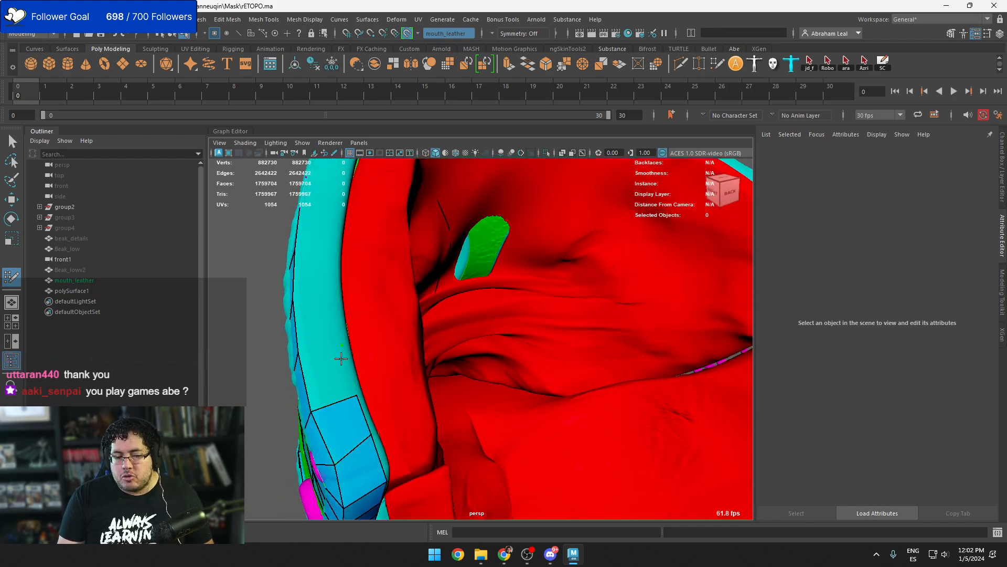
Extend the side wall strip forward from the rear upper corner with two quads along the upper trim
{"action": "left_click", "coordinate": [344, 348]}
{"action": "left_click", "coordinate": [341, 355], "text": "shift"}
{"action": "left_click_drag", "start_coordinate": [328, 318], "coordinate": [336, 339], "text": "alt"}
{"action": "left_click", "coordinate": [335, 364], "text": "shift"}
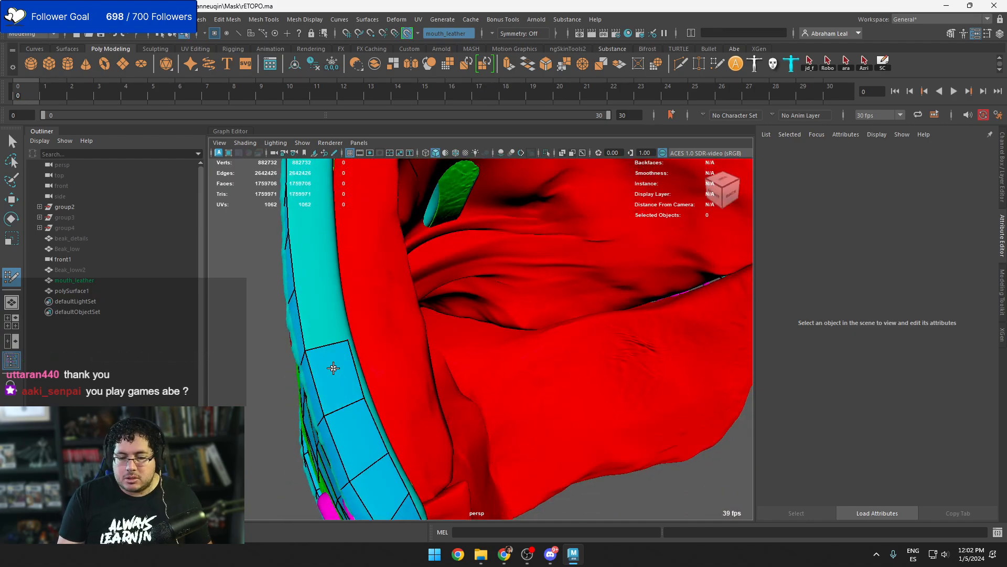
Extend the side wall strip forward along the upper trim with four more quads, closing the gap to the front strip
{"action": "left_click_drag", "start_coordinate": [380, 356], "coordinate": [408, 333], "text": "alt"}
{"action": "left_click", "coordinate": [384, 352], "text": "shift"}
{"action": "left_click", "coordinate": [401, 323]}
{"action": "left_click", "coordinate": [397, 358], "text": "shift"}
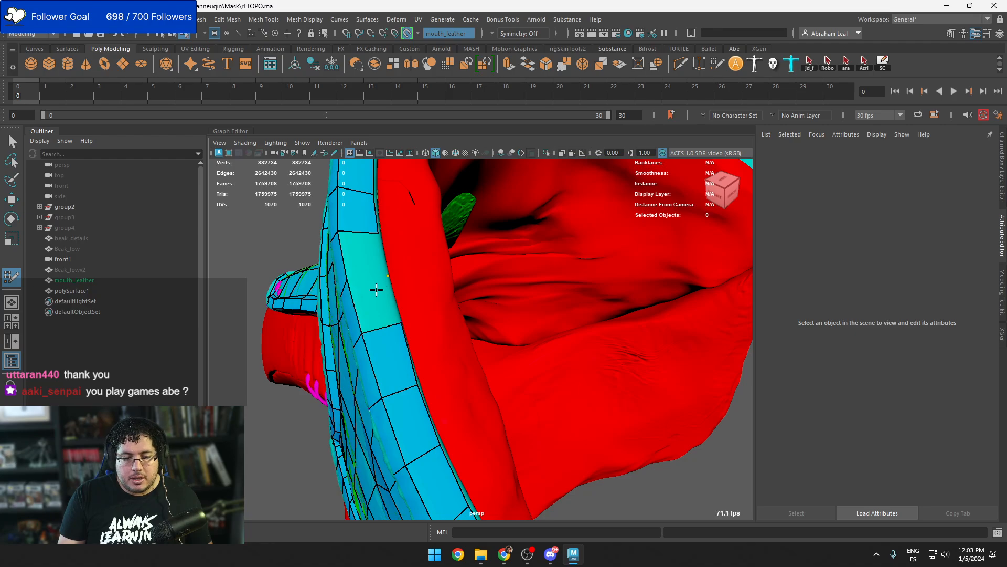
{"action": "left_click", "coordinate": [376, 290], "text": "shift"}
{"action": "left_click", "coordinate": [358, 256], "text": "shift"}
Cover the upper half of the opening at the lower rear magenta ring with one quad cornered inside the ring
{"action": "left_click_drag", "start_coordinate": [377, 302], "coordinate": [443, 304], "text": "alt"}
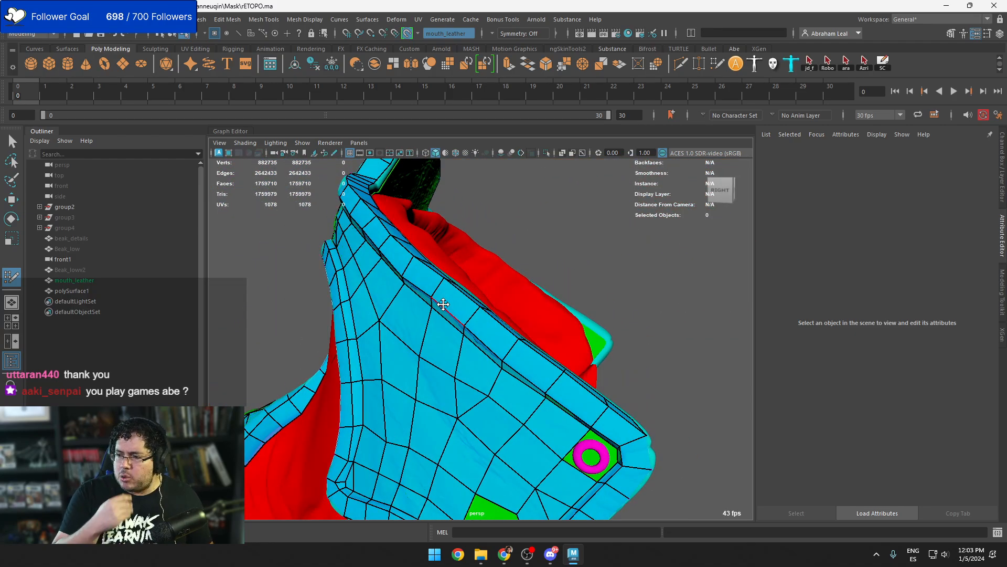
{"action": "middle_click_drag", "start_coordinate": [506, 402], "coordinate": [525, 294], "text": "alt"}
{"action": "right_click_drag", "start_coordinate": [524, 294], "coordinate": [560, 376], "text": "alt"}
{"action": "left_click_drag", "start_coordinate": [560, 376], "coordinate": [593, 371], "text": "alt"}
{"action": "middle_click_drag", "start_coordinate": [594, 371], "coordinate": [536, 347], "text": "alt"}
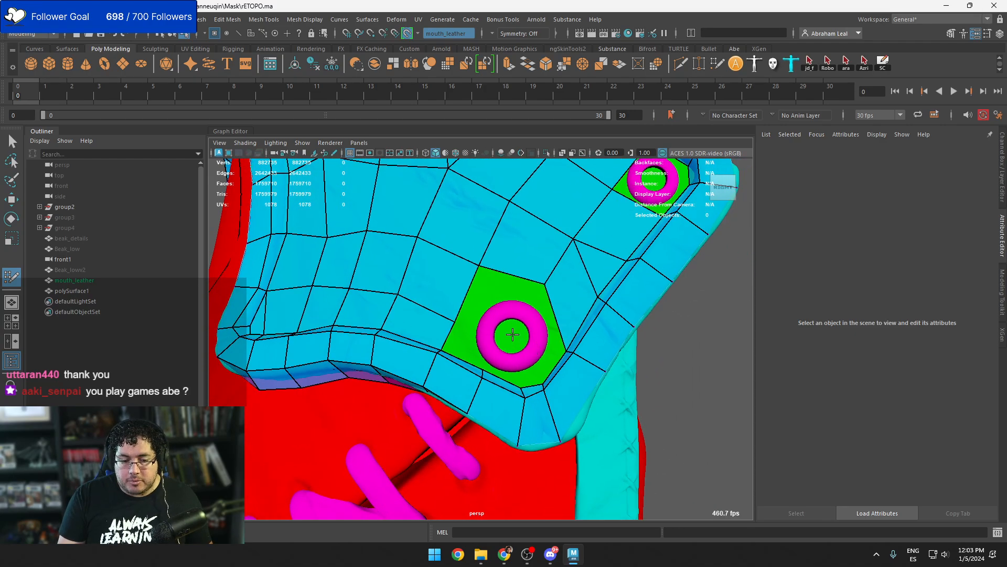
{"action": "left_click", "coordinate": [500, 303], "text": "shift"}
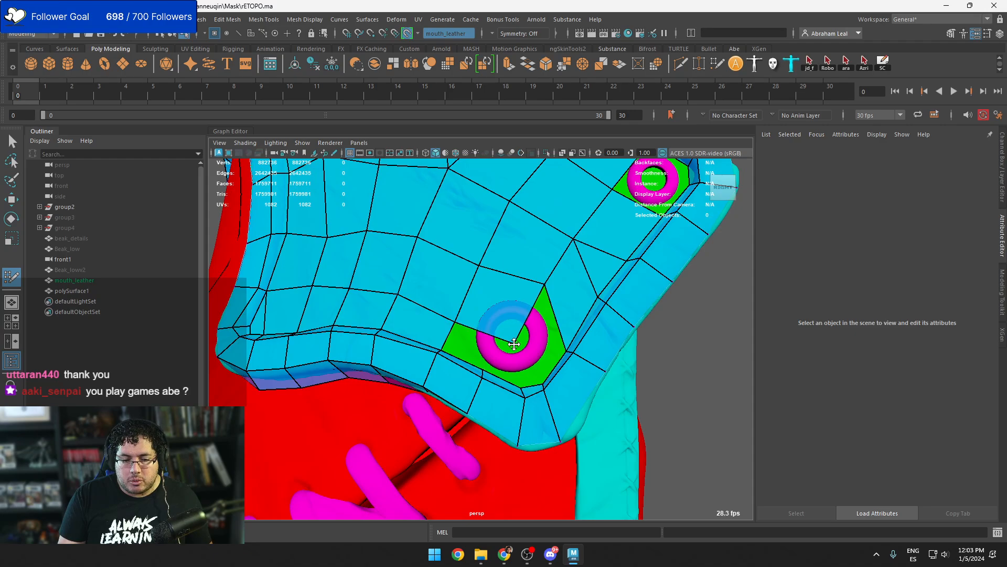
Close the panel opening around the front magenta ring with three faces connected to the surrounding leather mesh
{"action": "middle_click_drag", "start_coordinate": [602, 226], "coordinate": [495, 372], "text": "alt"}
{"action": "right_click_drag", "start_coordinate": [495, 372], "coordinate": [640, 363], "text": "alt"}
{"action": "middle_click_drag", "start_coordinate": [640, 363], "coordinate": [560, 389], "text": "alt"}
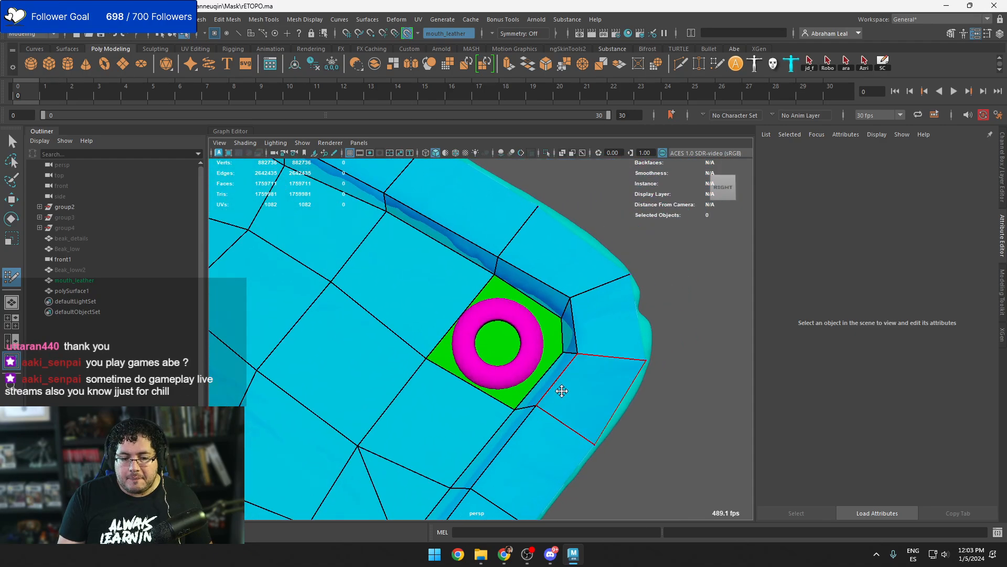
{"action": "right_click_drag", "start_coordinate": [507, 349], "coordinate": [484, 385], "text": "alt"}
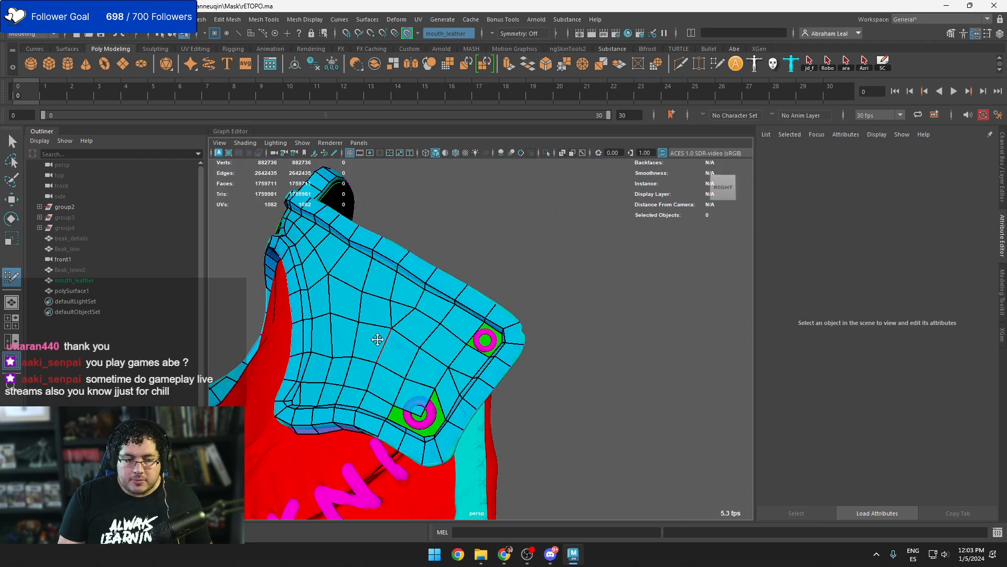
{"action": "left_click_drag", "start_coordinate": [377, 340], "coordinate": [410, 335], "text": "alt"}
{"action": "middle_click_drag", "start_coordinate": [409, 336], "coordinate": [537, 391], "text": "alt"}
{"action": "right_click_drag", "start_coordinate": [537, 391], "coordinate": [433, 348], "text": "alt"}
{"action": "left_click_drag", "start_coordinate": [434, 348], "coordinate": [485, 362], "text": "alt"}
{"action": "right_click_drag", "start_coordinate": [485, 362], "coordinate": [514, 369], "text": "alt"}
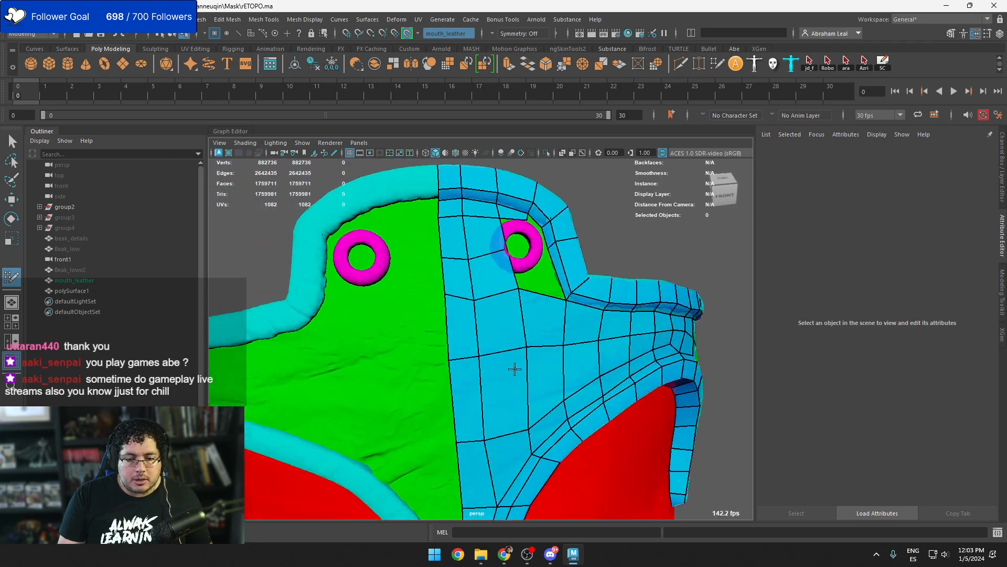
{"action": "middle_click_drag", "start_coordinate": [514, 369], "coordinate": [478, 436], "text": "alt"}
{"action": "right_click_drag", "start_coordinate": [478, 436], "coordinate": [523, 340], "text": "alt"}
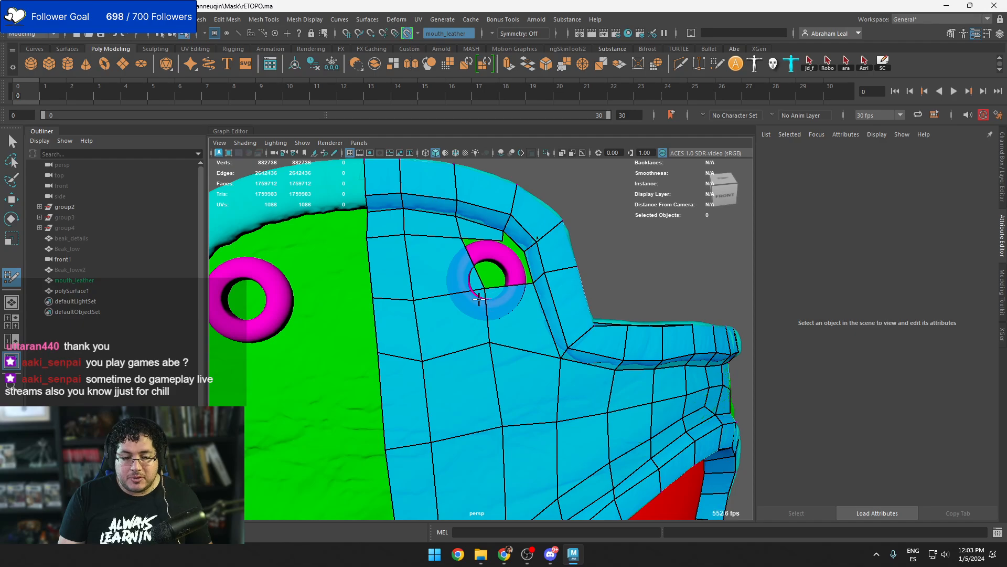
{"action": "left_click_drag", "start_coordinate": [479, 300], "coordinate": [486, 367], "text": "alt"}
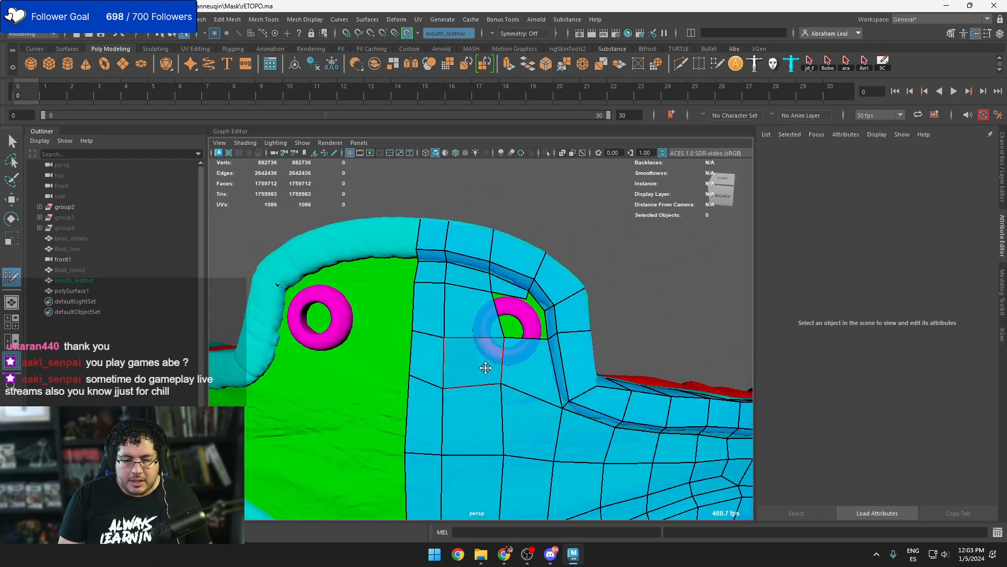
{"action": "right_click_drag", "start_coordinate": [486, 368], "coordinate": [589, 367], "text": "alt"}
{"action": "middle_click_drag", "start_coordinate": [589, 366], "coordinate": [543, 326], "text": "alt"}
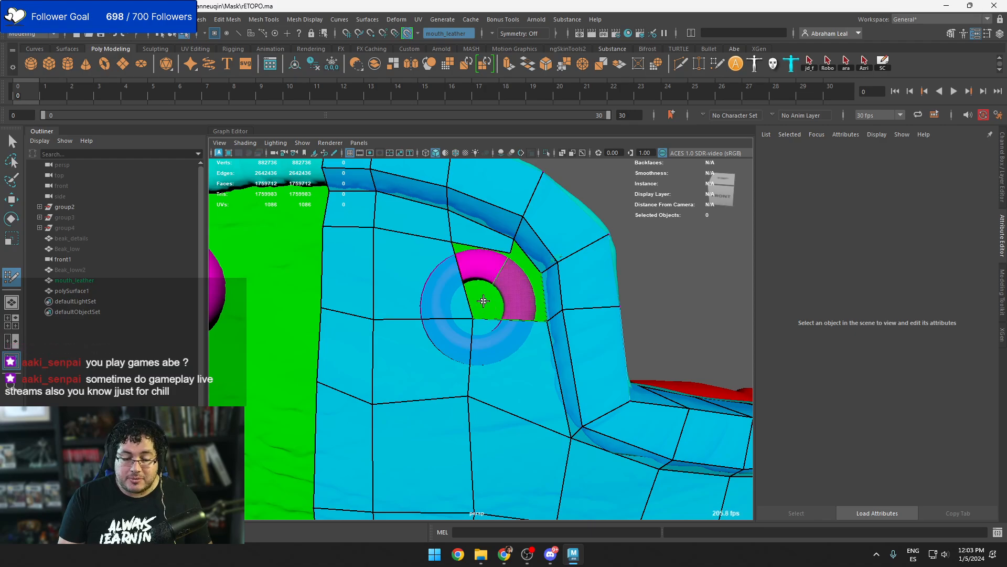
{"action": "left_click_drag", "start_coordinate": [477, 310], "coordinate": [496, 300], "text": "alt"}
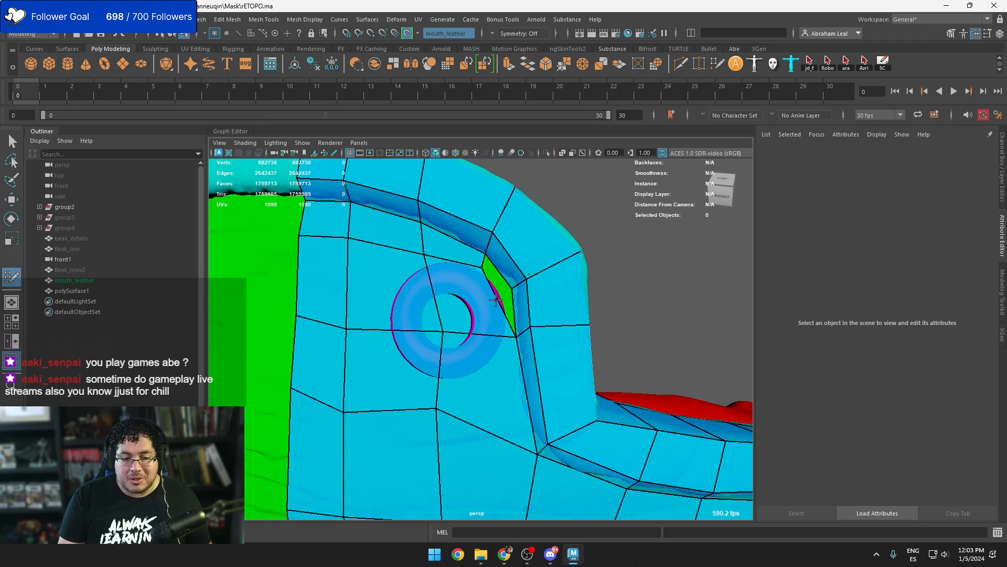
{"action": "scroll", "coordinate": [446, 339], "scroll_direction": "down", "scroll_amount": 5}
{"action": "left_click_drag", "start_coordinate": [402, 334], "coordinate": [473, 312], "text": "alt"}
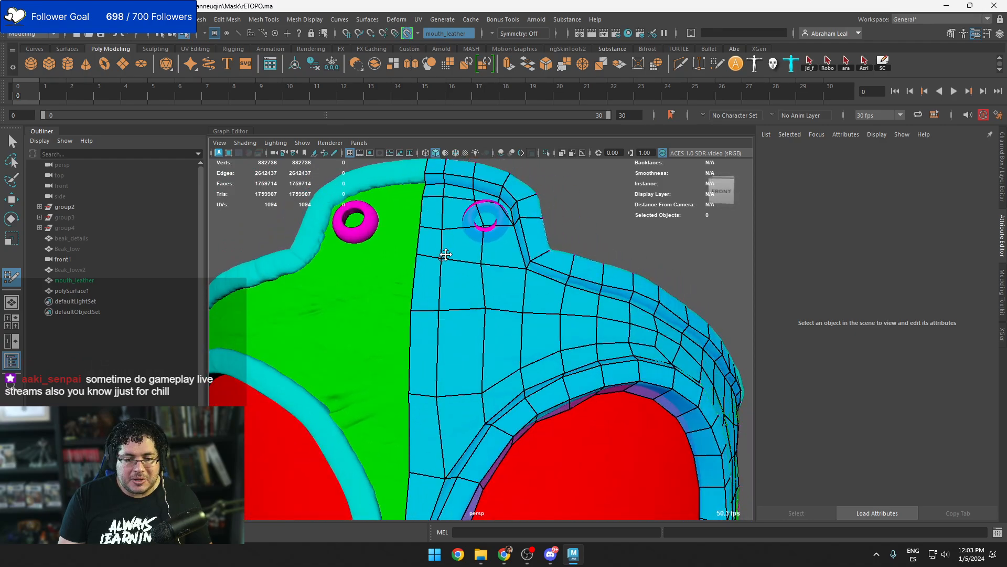
Close the rest of the opening around the lower rear magenta ring with three faces, adjusting a vertex between them
{"action": "left_click_drag", "start_coordinate": [445, 255], "coordinate": [512, 334], "text": "alt"}
{"action": "left_click_drag", "start_coordinate": [569, 357], "coordinate": [542, 376], "text": "alt"}
{"action": "right_click_drag", "start_coordinate": [542, 376], "coordinate": [636, 411], "text": "alt"}
{"action": "left_click_drag", "start_coordinate": [546, 370], "coordinate": [562, 391], "text": "alt"}
{"action": "left_click", "coordinate": [516, 340], "text": "shift"}
{"action": "left_click_drag", "start_coordinate": [555, 340], "coordinate": [569, 306]}
{"action": "left_click", "coordinate": [587, 329], "text": "shift"}
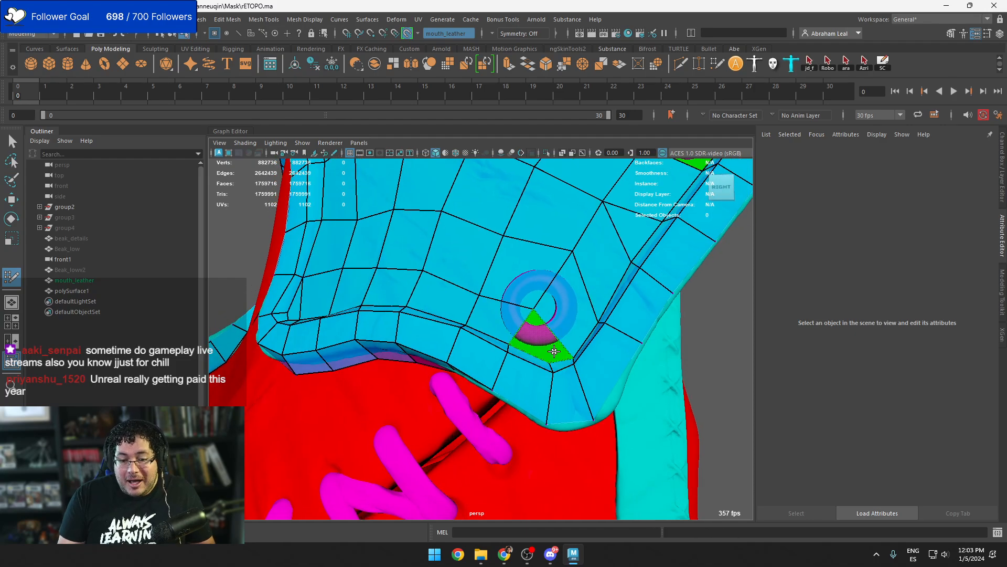
{"action": "left_click", "coordinate": [548, 342], "text": "shift"}
Fill the opening around the upper rear magenta ring with two faces
{"action": "right_click_drag", "start_coordinate": [596, 343], "coordinate": [562, 356], "text": "alt"}
{"action": "middle_click_drag", "start_coordinate": [596, 286], "coordinate": [571, 332], "text": "alt"}
{"action": "left_click_drag", "start_coordinate": [571, 332], "coordinate": [593, 362], "text": "alt"}
{"action": "right_click_drag", "start_coordinate": [592, 362], "coordinate": [650, 391], "text": "alt"}
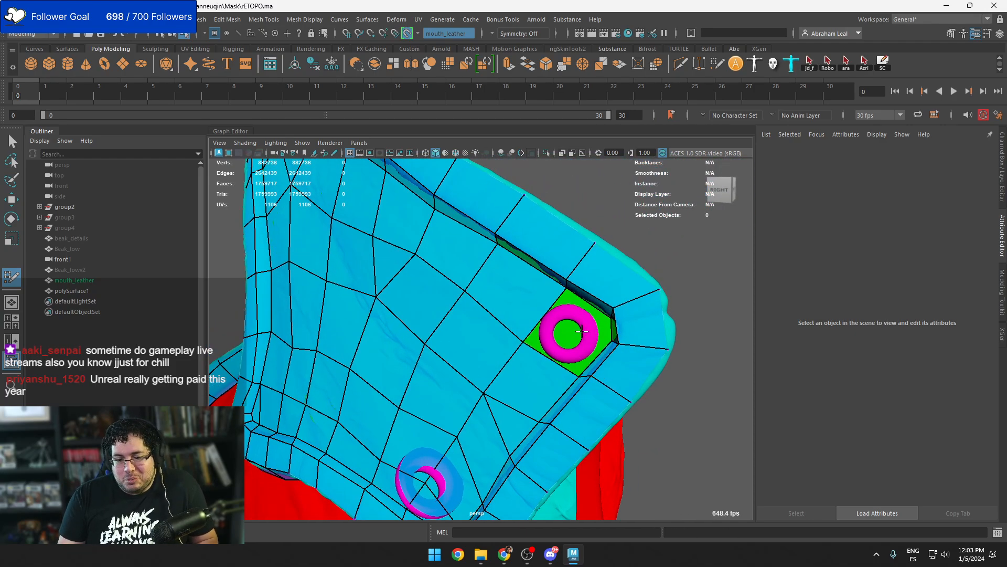
{"action": "left_click", "coordinate": [585, 350], "text": "shift"}
{"action": "left_click", "coordinate": [577, 305], "text": "shift"}
{"action": "mouse_move", "coordinate": [576, 306]}
{"action": "left_mouse_down", "text": "alt"}
{"action": "mouse_move", "coordinate": [600, 335]}
{"action": "mouse_move", "coordinate": [410, 361]}
{"action": "mouse_move", "coordinate": [517, 326]}
{"action": "left_mouse_up", "text": "alt"}
{"action": "right_click_drag", "start_coordinate": [516, 325], "coordinate": [407, 317], "text": "alt"}
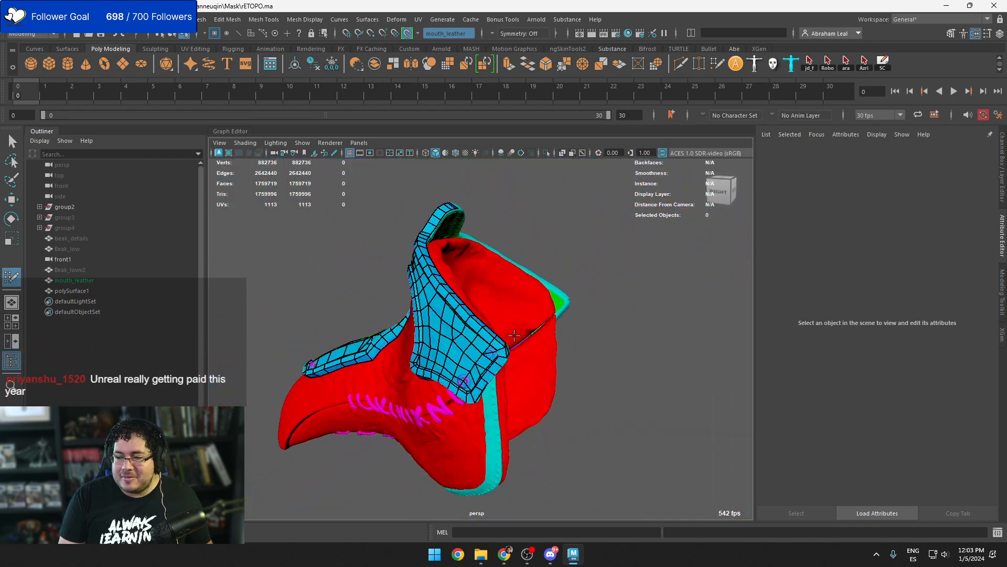
Start retopologizing the red surface with a column of three quads running down from the front end of the panel's lower trim
{"action": "left_click_drag", "start_coordinate": [514, 336], "coordinate": [483, 341], "text": "alt"}
{"action": "middle_click_drag", "start_coordinate": [501, 396], "coordinate": [548, 338], "text": "alt"}
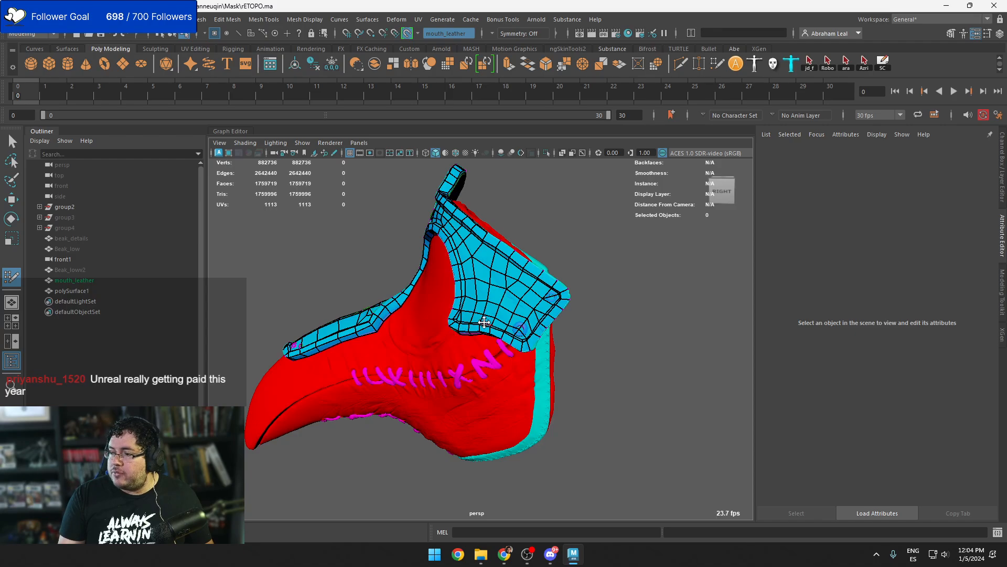
{"action": "right_click_drag", "start_coordinate": [437, 292], "coordinate": [503, 330], "text": "alt"}
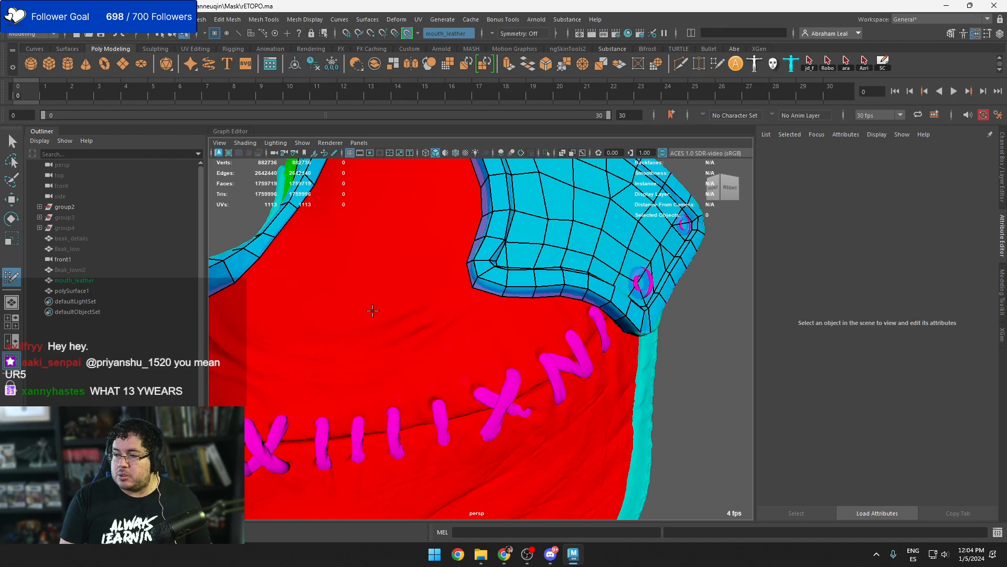
{"action": "right_click_drag", "start_coordinate": [463, 365], "coordinate": [404, 335], "text": "alt"}
{"action": "left_click_drag", "start_coordinate": [503, 362], "coordinate": [462, 346], "text": "alt"}
{"action": "right_click_drag", "start_coordinate": [362, 284], "coordinate": [411, 281], "text": "alt"}
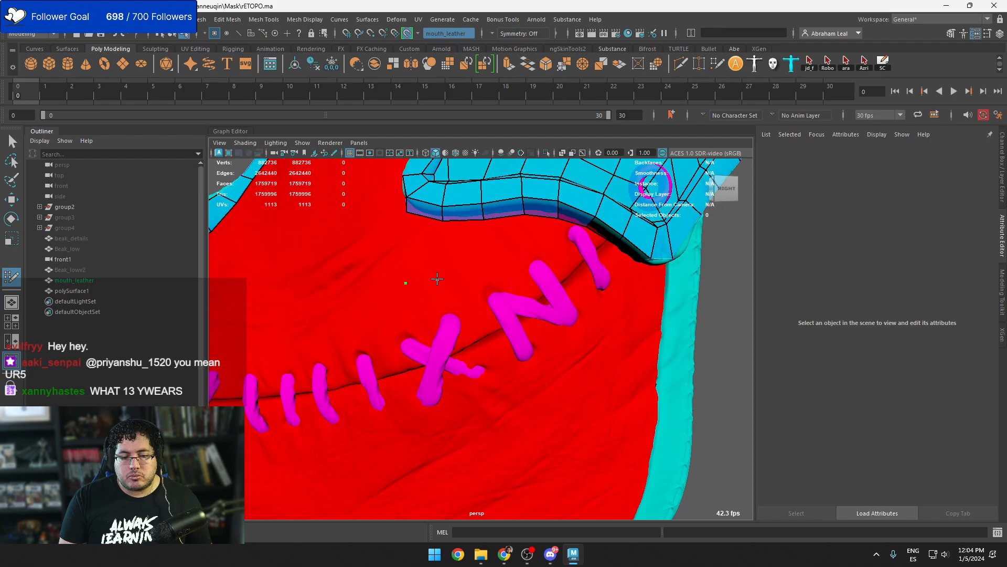
{"action": "left_click", "coordinate": [446, 278], "text": "shift"}
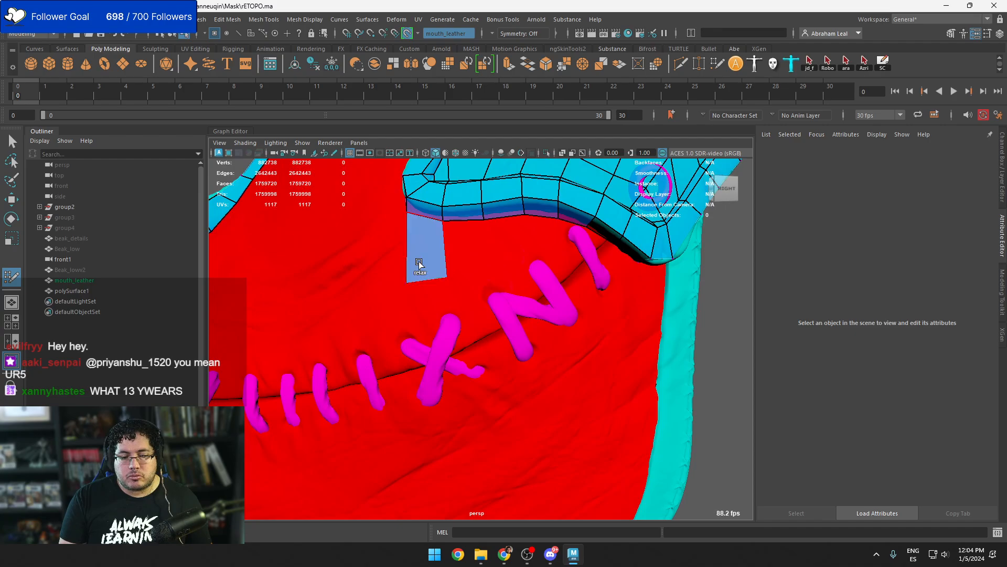
{"action": "left_click", "coordinate": [440, 350], "text": "shift"}
{"action": "left_click_drag", "start_coordinate": [440, 351], "coordinate": [474, 398], "text": "alt"}
{"action": "left_click", "coordinate": [487, 370]}
{"action": "left_click", "coordinate": [450, 349], "text": "shift"}
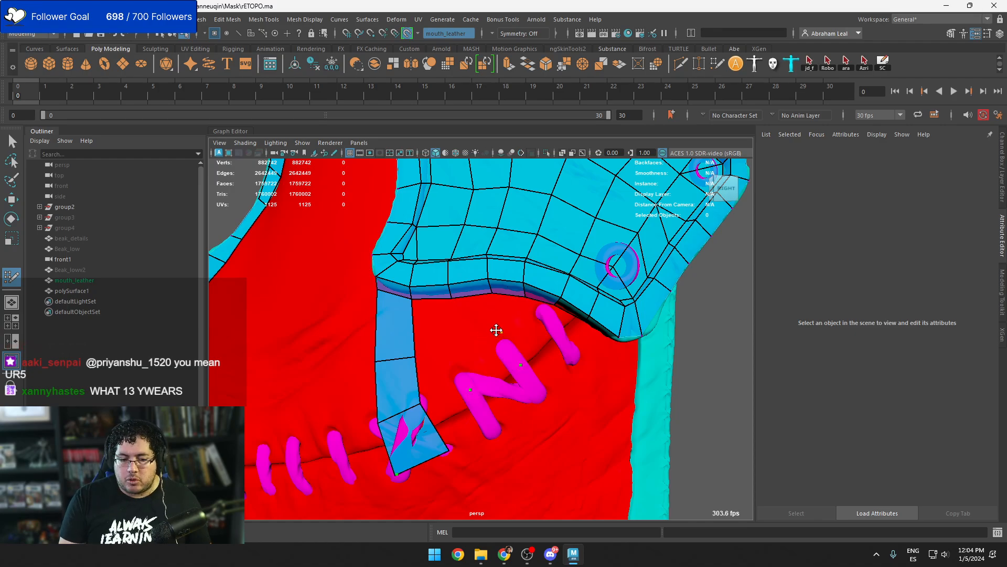
Add four quads beside the first column, filling the red area between the lower trim and the stitched seam
{"action": "left_click", "coordinate": [451, 343]}
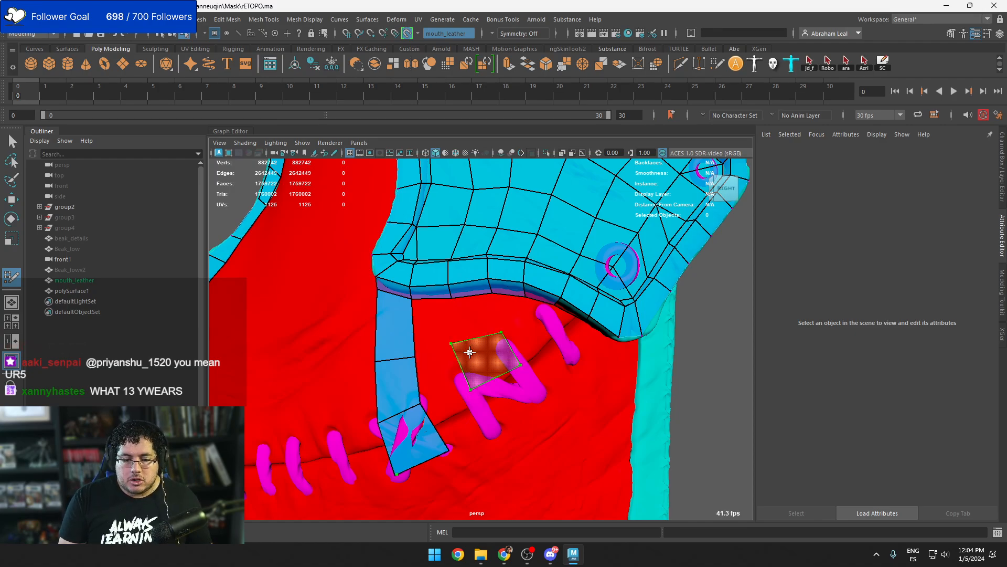
{"action": "left_click", "coordinate": [469, 352], "text": "shift"}
{"action": "left_click", "coordinate": [475, 320], "text": "shift"}
{"action": "left_click", "coordinate": [436, 327], "text": "shift"}
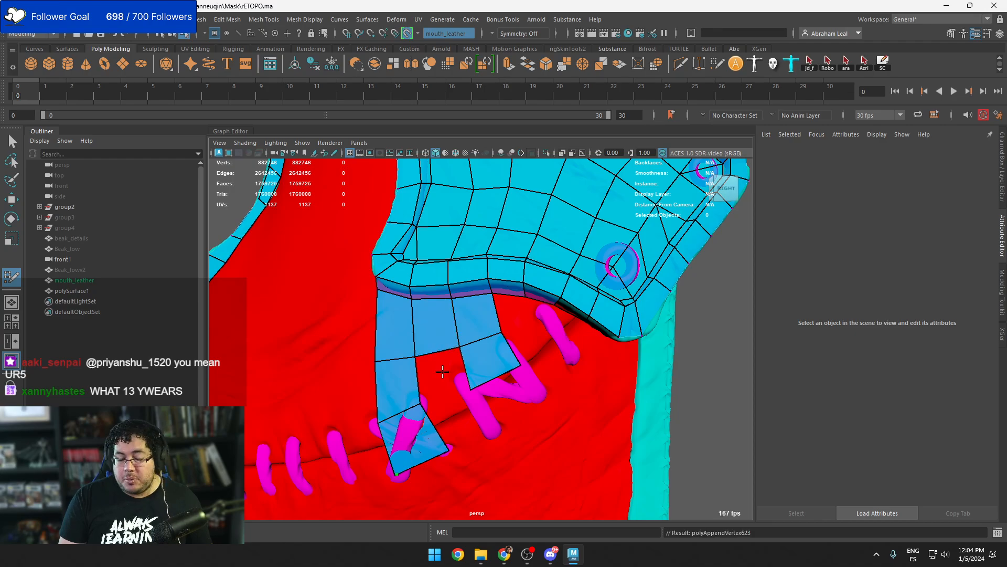
{"action": "left_click", "coordinate": [446, 372], "text": "shift"}
Extend the red surface mesh rearward under the lower trim with three quads, following the stitched seam
{"action": "mouse_move", "coordinate": [455, 374]}
{"action": "left_mouse_down", "text": "alt"}
{"action": "mouse_move", "coordinate": [458, 387]}
{"action": "mouse_move", "coordinate": [491, 371]}
{"action": "left_mouse_up", "text": "alt"}
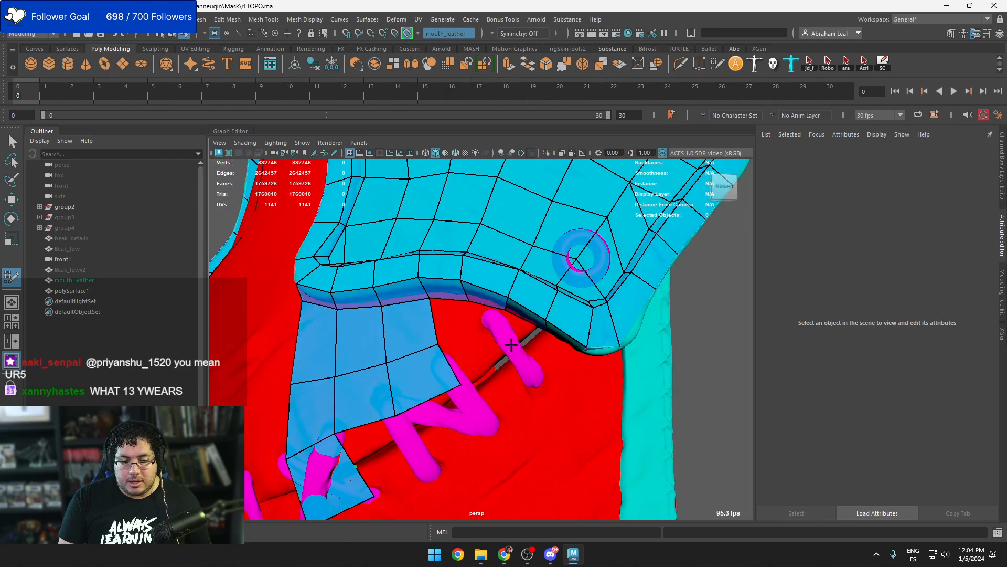
{"action": "left_click", "coordinate": [478, 347], "text": "shift"}
{"action": "left_click", "coordinate": [460, 318], "text": "shift"}
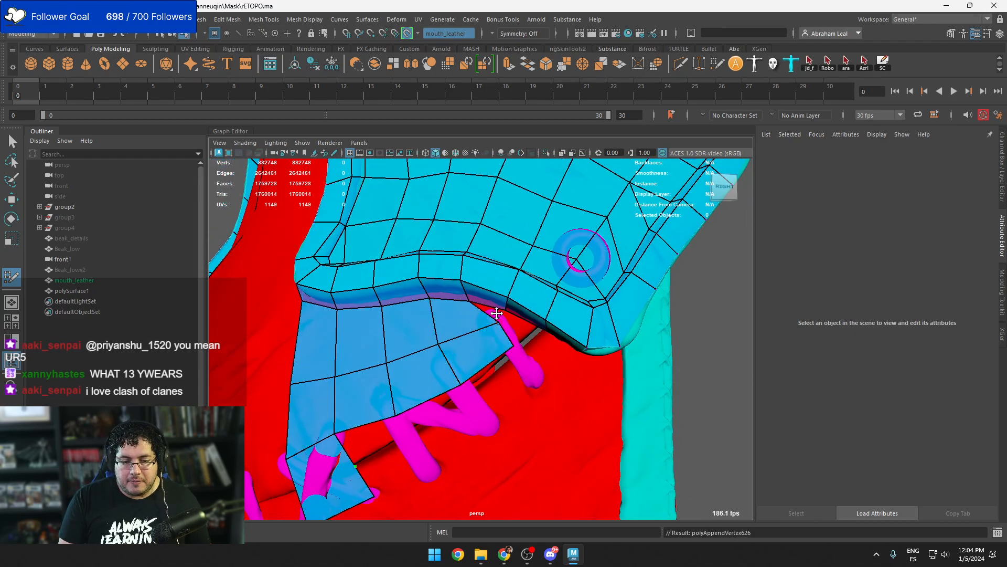
{"action": "left_click", "coordinate": [497, 324], "text": "shift"}
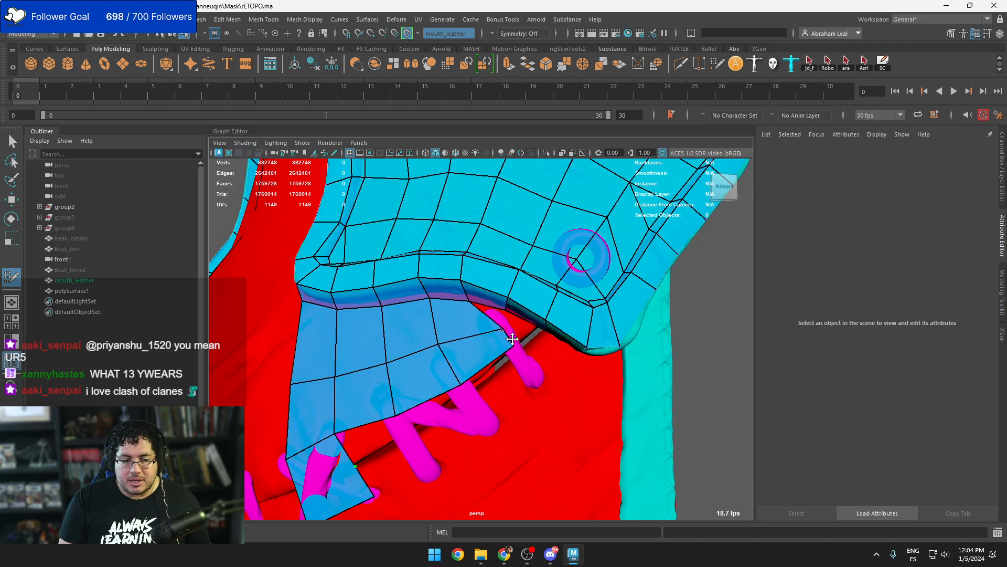
{"action": "left_click_drag", "start_coordinate": [497, 324], "coordinate": [489, 310], "text": "alt"}
{"action": "left_click", "coordinate": [474, 297], "text": "shift"}
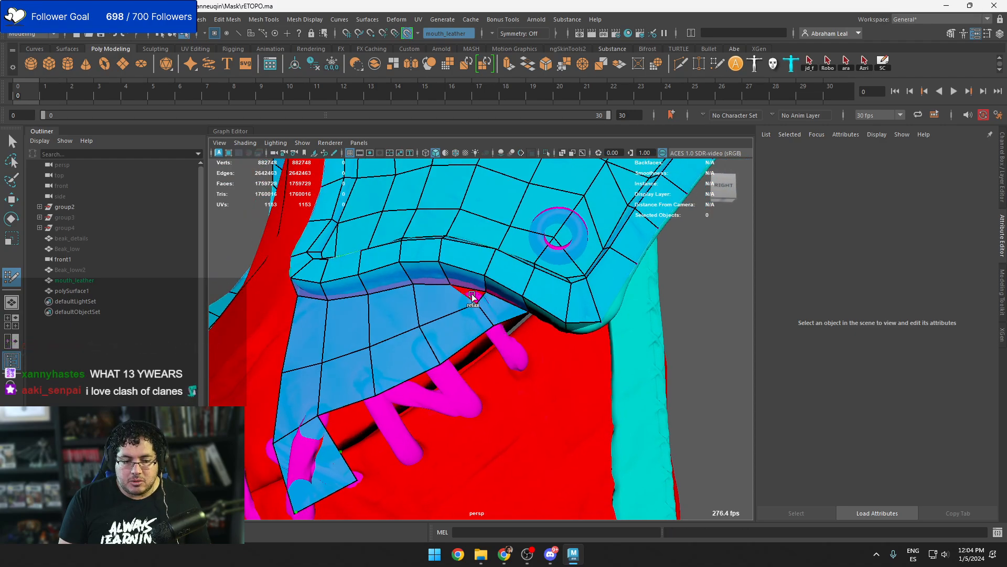
Close the small gap directly beneath the lower trim with a triangular face
{"action": "left_click", "coordinate": [475, 295], "text": "shift"}
{"action": "key", "text": "ctrl+z"}
{"action": "left_click", "coordinate": [474, 295], "text": "shift"}
{"action": "left_click", "coordinate": [477, 295], "text": "shift"}
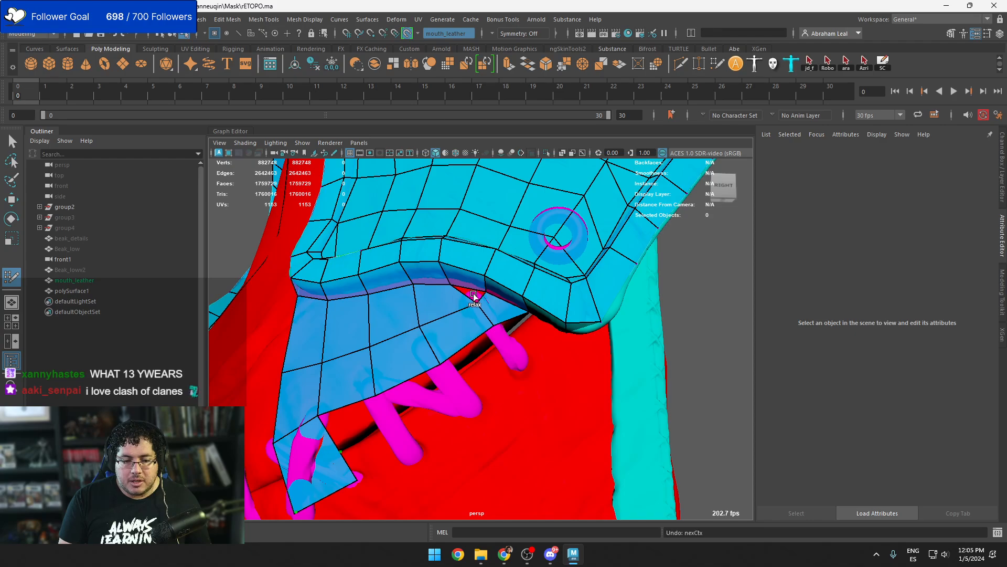
{"action": "left_click", "coordinate": [476, 295], "text": "shift"}
Add four quads across the stitched seam, joining the trim's rear lower corner to the front column
{"action": "mouse_move", "coordinate": [513, 355]}
{"action": "left_mouse_down", "text": "alt"}
{"action": "mouse_move", "coordinate": [501, 354]}
{"action": "mouse_move", "coordinate": [544, 338]}
{"action": "left_mouse_up", "text": "alt"}
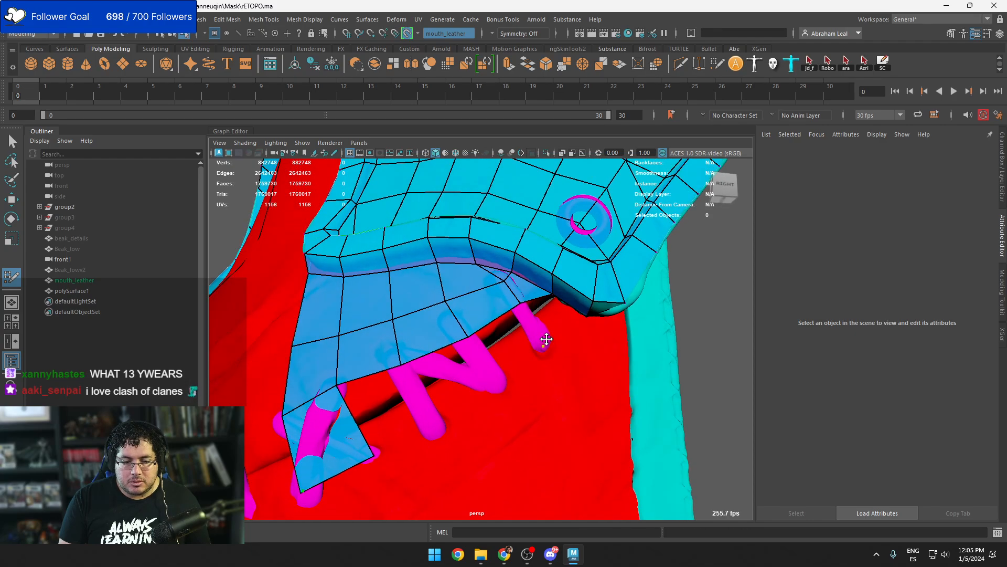
{"action": "left_click", "coordinate": [495, 360], "text": "shift"}
{"action": "left_click", "coordinate": [494, 361], "text": "shift"}
{"action": "left_click", "coordinate": [432, 428]}
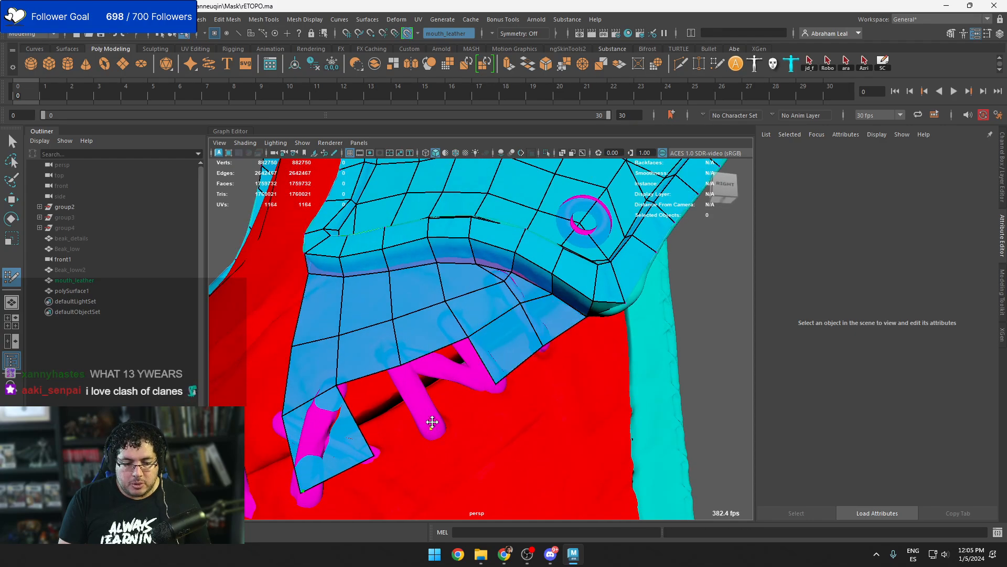
{"action": "left_click", "coordinate": [435, 412], "text": "shift"}
{"action": "left_click", "coordinate": [376, 437], "text": "shift"}
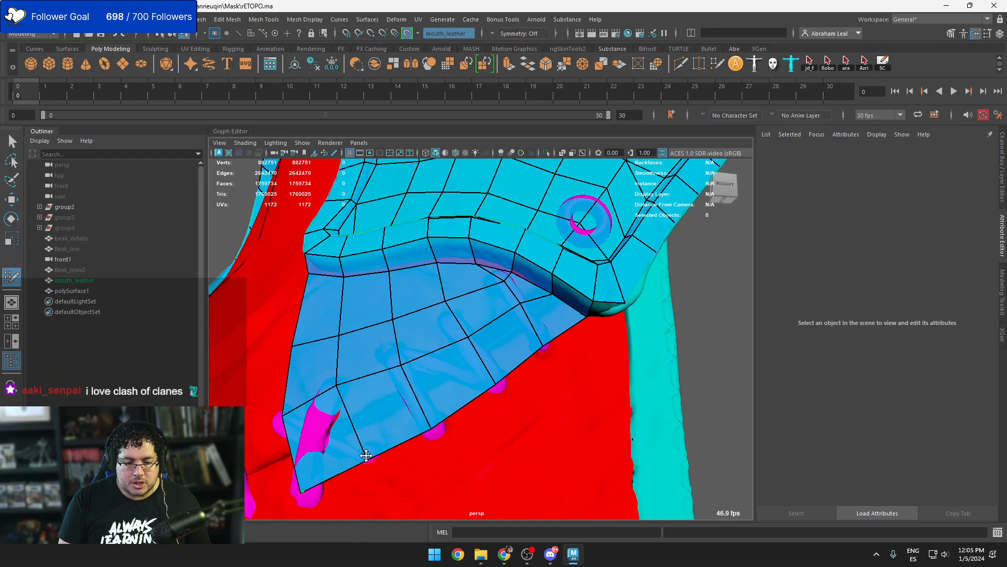
Add a row of five quads below the stitched seam, running from the front column to the rear edge
{"action": "left_click_drag", "start_coordinate": [372, 451], "coordinate": [466, 387], "text": "alt"}
{"action": "left_click", "coordinate": [437, 393], "text": "shift"}
{"action": "left_click", "coordinate": [501, 382]}
{"action": "left_click", "coordinate": [491, 371], "text": "shift"}
{"action": "mouse_move", "coordinate": [501, 382]}
{"action": "left_mouse_down"}
{"action": "mouse_move", "coordinate": [544, 355]}
{"action": "mouse_move", "coordinate": [505, 366]}
{"action": "left_mouse_up"}
{"action": "left_click", "coordinate": [537, 364]}
{"action": "left_click", "coordinate": [525, 344], "text": "shift"}
{"action": "left_click_drag", "start_coordinate": [562, 355], "coordinate": [521, 270], "text": "alt"}
{"action": "left_click", "coordinate": [538, 346]}
{"action": "left_click", "coordinate": [525, 328], "text": "shift"}
{"action": "left_click", "coordinate": [523, 241], "text": "shift"}
Build the next row of five quads down the red cheek surface, from the front column toward the rear cyan trim
{"action": "mouse_move", "coordinate": [487, 312]}
{"action": "left_mouse_down", "text": "alt"}
{"action": "mouse_move", "coordinate": [472, 353]}
{"action": "mouse_move", "coordinate": [410, 431]}
{"action": "mouse_move", "coordinate": [426, 421]}
{"action": "left_mouse_up", "text": "alt"}
{"action": "left_click", "coordinate": [460, 394]}
{"action": "left_click", "coordinate": [439, 389], "text": "shift"}
{"action": "left_click", "coordinate": [494, 384]}
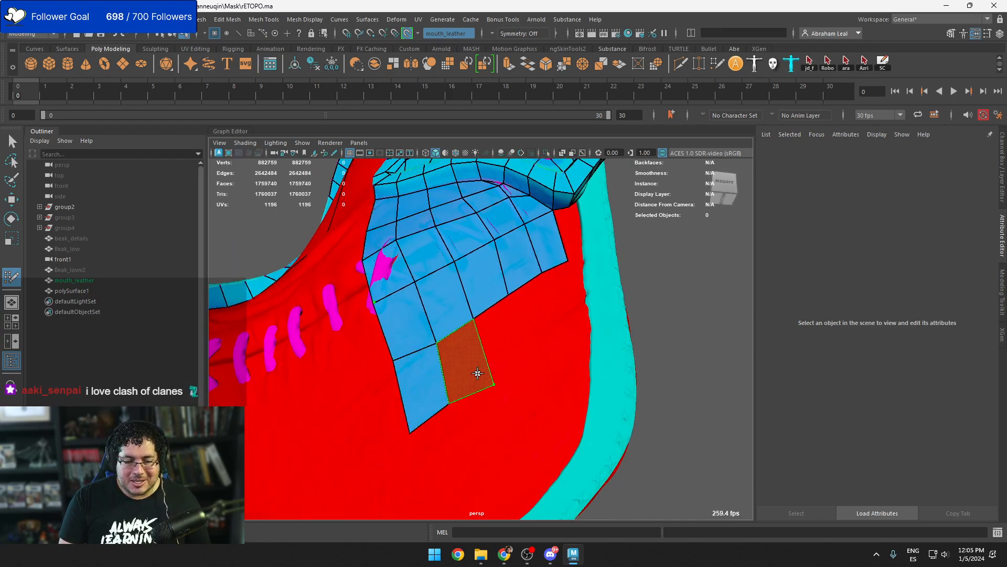
{"action": "left_click", "coordinate": [477, 373], "text": "shift"}
{"action": "left_click", "coordinate": [530, 367]}
{"action": "left_click", "coordinate": [511, 341], "text": "shift"}
{"action": "left_click", "coordinate": [550, 350]}
{"action": "left_click", "coordinate": [531, 328], "text": "shift"}
{"action": "left_click", "coordinate": [580, 326]}
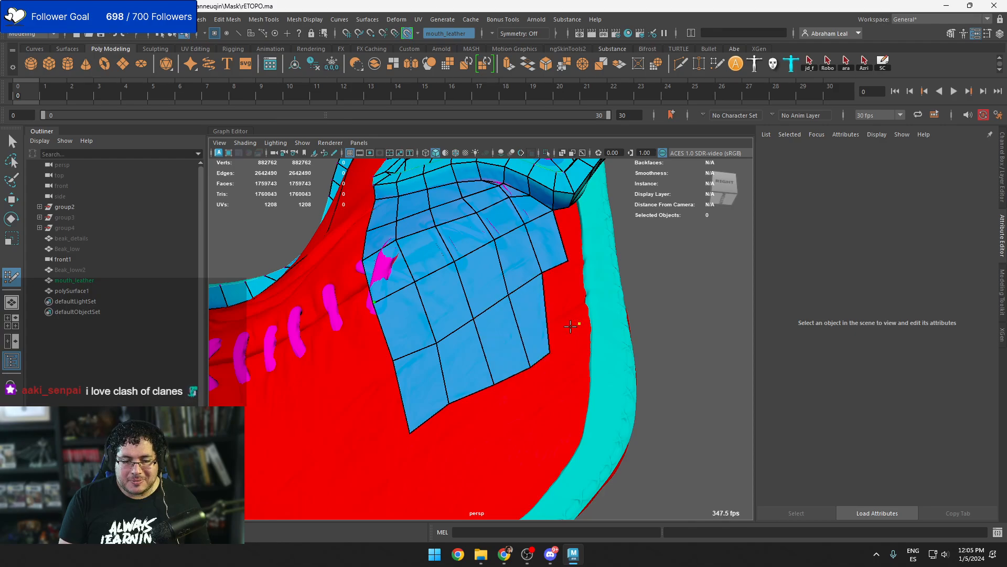
{"action": "left_click", "coordinate": [559, 310], "text": "shift"}
Reposition the vertices along the newest row's lower edge to even it out and meet the rear cyan trim
{"action": "left_click_drag", "start_coordinate": [552, 348], "coordinate": [550, 332]}
{"action": "left_click_drag", "start_coordinate": [579, 324], "coordinate": [587, 318]}
{"action": "left_click_drag", "start_coordinate": [552, 331], "coordinate": [559, 331]}
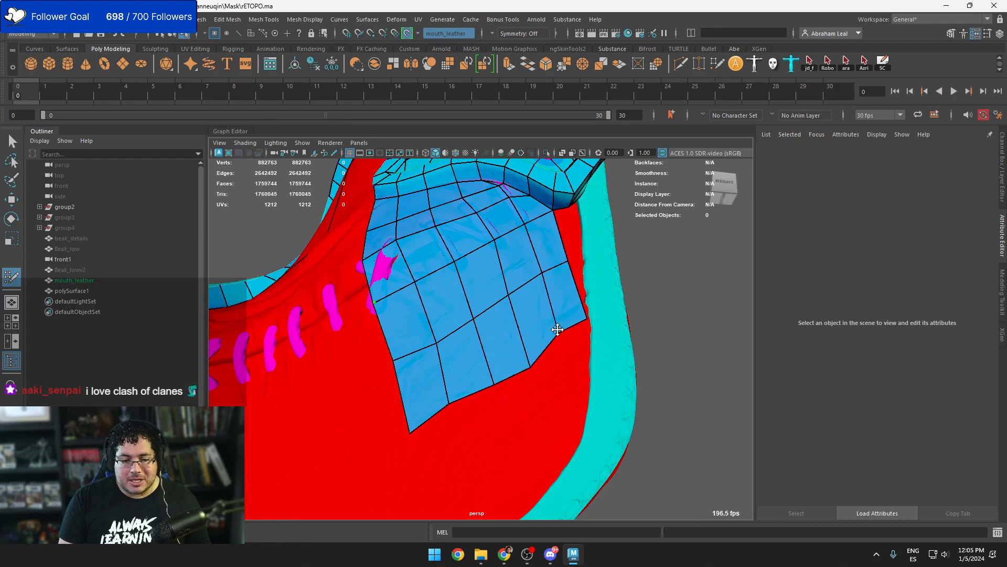
{"action": "left_click_drag", "start_coordinate": [531, 367], "coordinate": [525, 353]}
{"action": "left_click_drag", "start_coordinate": [493, 386], "coordinate": [489, 375]}
{"action": "left_click_drag", "start_coordinate": [448, 402], "coordinate": [448, 397]}
{"action": "left_click_drag", "start_coordinate": [411, 433], "coordinate": [413, 420]}
Add another row of five quads beneath the evened edge, ending against the rear cyan trim
{"action": "middle_click_drag", "start_coordinate": [437, 420], "coordinate": [418, 362], "text": "alt"}
{"action": "left_click", "coordinate": [413, 433]}
{"action": "left_click", "coordinate": [448, 402]}
{"action": "left_click", "coordinate": [422, 389], "text": "shift"}
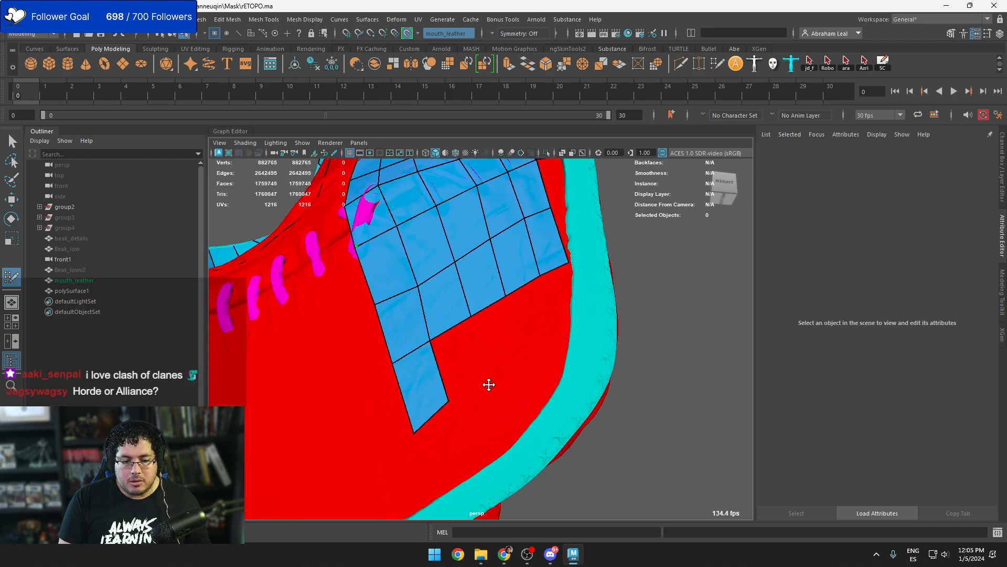
{"action": "left_click", "coordinate": [489, 386]}
{"action": "left_click", "coordinate": [472, 369], "text": "shift"}
{"action": "left_click", "coordinate": [499, 356], "text": "shift"}
{"action": "mouse_move", "coordinate": [490, 385]}
{"action": "left_mouse_down"}
{"action": "mouse_move", "coordinate": [486, 376]}
{"action": "mouse_move", "coordinate": [524, 355]}
{"action": "left_mouse_up"}
{"action": "left_click", "coordinate": [548, 330]}
{"action": "left_click", "coordinate": [534, 320], "text": "shift"}
{"action": "left_click", "coordinate": [571, 322]}
{"action": "left_click", "coordinate": [559, 300], "text": "shift"}
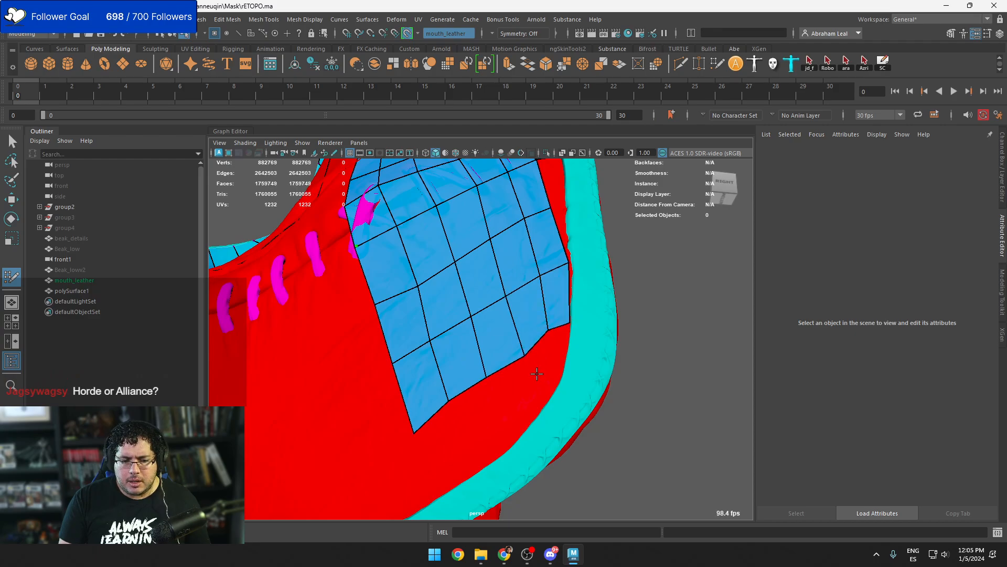
Add a final row of five quads below the cheek patch and pull its lower vertices onto the edge of the lower cyan trim
{"action": "left_click_drag", "start_coordinate": [476, 416], "coordinate": [487, 371], "text": "alt"}
{"action": "left_click", "coordinate": [459, 382], "text": "shift"}
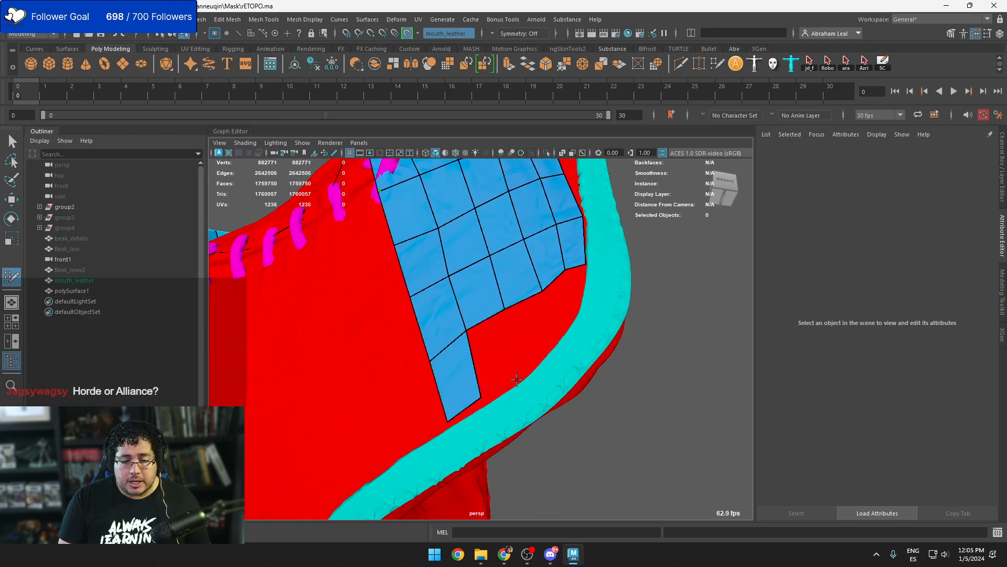
{"action": "left_click", "coordinate": [518, 376]}
{"action": "left_click", "coordinate": [495, 353], "text": "shift"}
{"action": "left_click", "coordinate": [532, 339], "text": "shift"}
{"action": "left_click", "coordinate": [569, 312]}
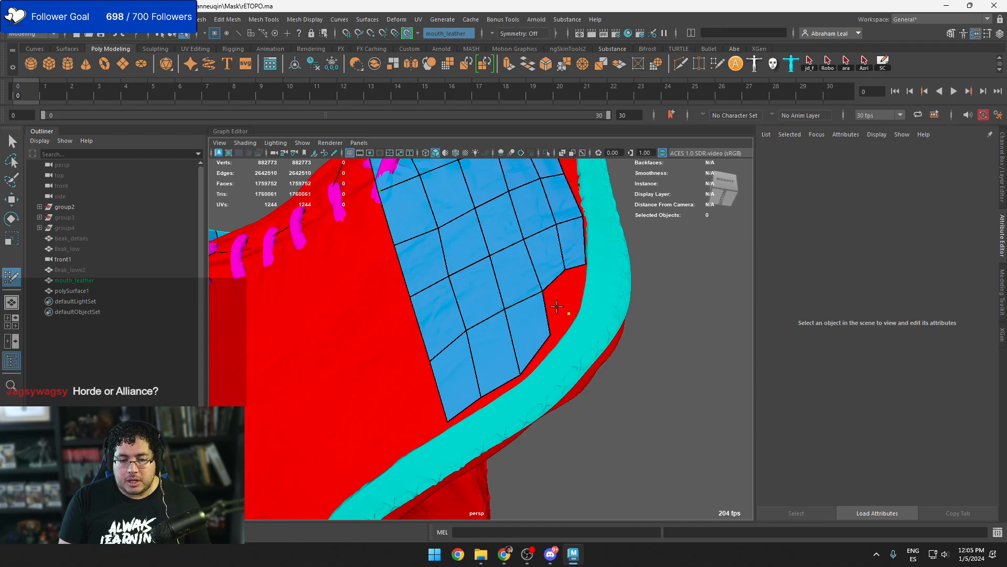
{"action": "left_click", "coordinate": [557, 299], "text": "shift"}
{"action": "left_click", "coordinate": [581, 292]}
{"action": "left_click", "coordinate": [576, 292], "text": "shift"}
{"action": "left_click_drag", "start_coordinate": [570, 314], "coordinate": [558, 341]}
{"action": "left_click_drag", "start_coordinate": [522, 373], "coordinate": [451, 421]}
Start a strip above the stitched seam with five quads running forward from the front column of the cheek patch
{"action": "left_click_drag", "start_coordinate": [479, 378], "coordinate": [505, 376], "text": "alt"}
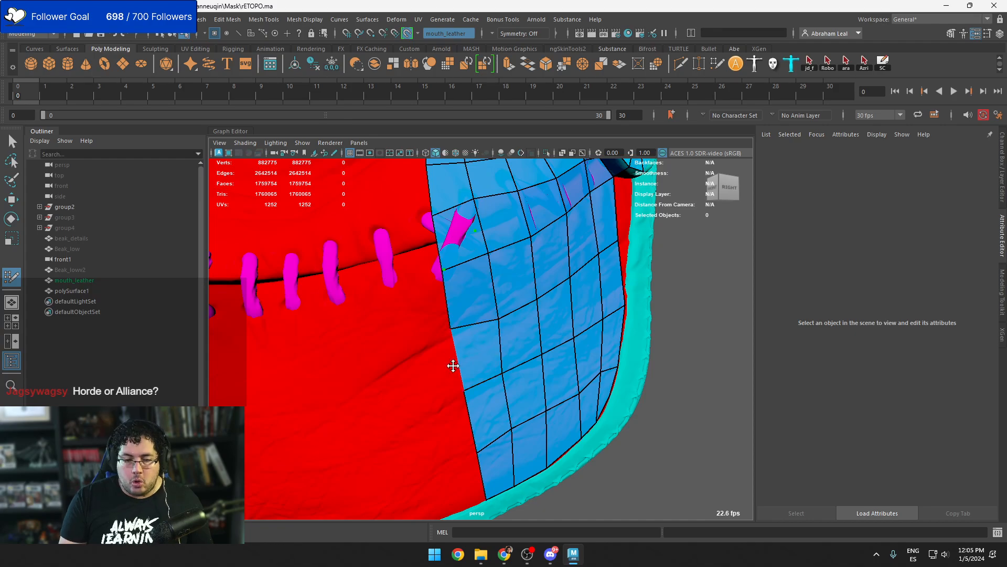
{"action": "left_click_drag", "start_coordinate": [459, 326], "coordinate": [462, 356], "text": "alt"}
{"action": "left_click_drag", "start_coordinate": [421, 317], "coordinate": [444, 337], "text": "alt"}
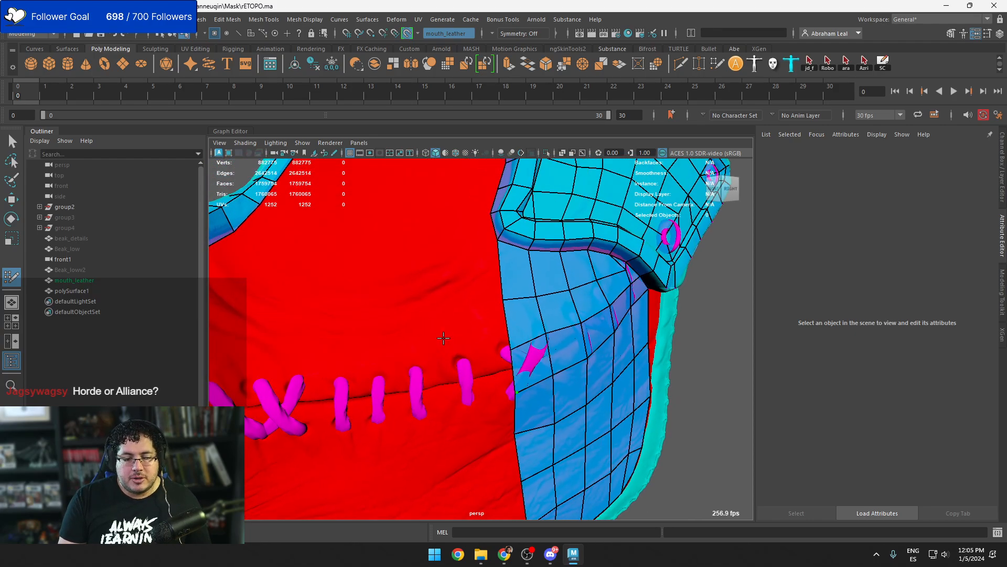
{"action": "left_click", "coordinate": [463, 360], "text": "shift"}
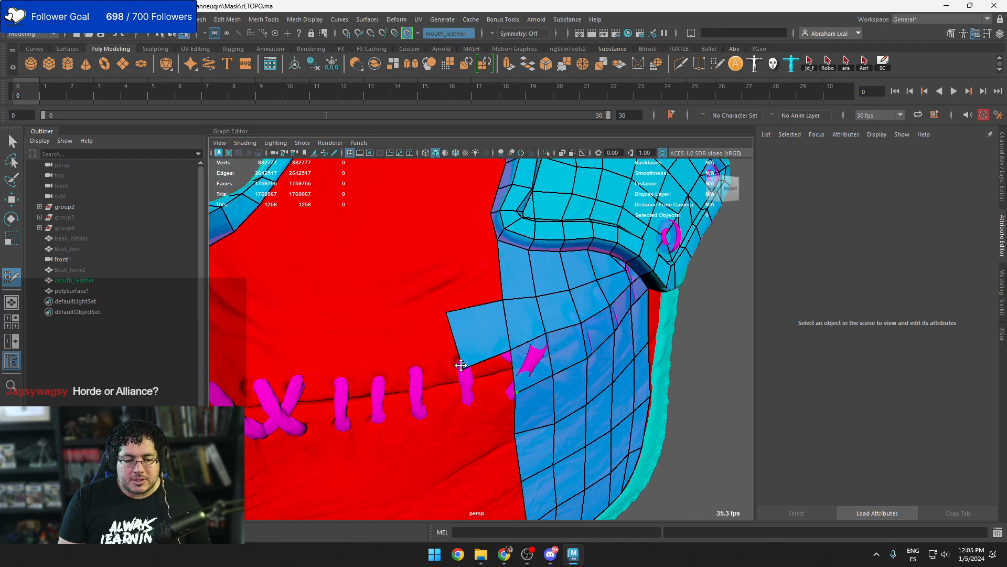
{"action": "left_click_drag", "start_coordinate": [447, 310], "coordinate": [461, 307]}
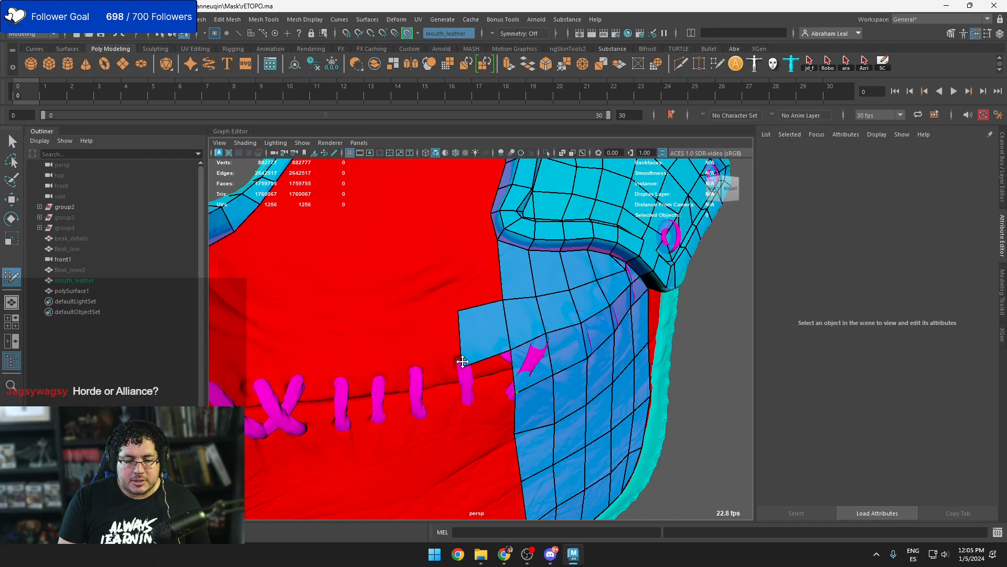
{"action": "left_click", "coordinate": [407, 345], "text": "shift"}
{"action": "left_click_drag", "start_coordinate": [404, 347], "coordinate": [416, 369], "text": "alt"}
{"action": "left_click", "coordinate": [411, 332], "text": "shift"}
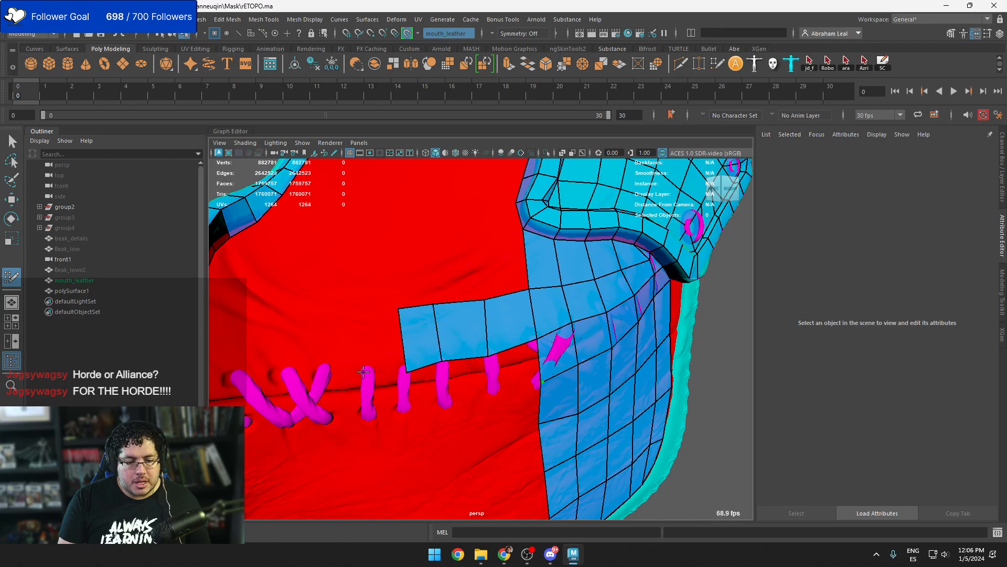
{"action": "left_click", "coordinate": [362, 328], "text": "shift"}
{"action": "left_click_drag", "start_coordinate": [362, 328], "coordinate": [369, 372], "text": "alt"}
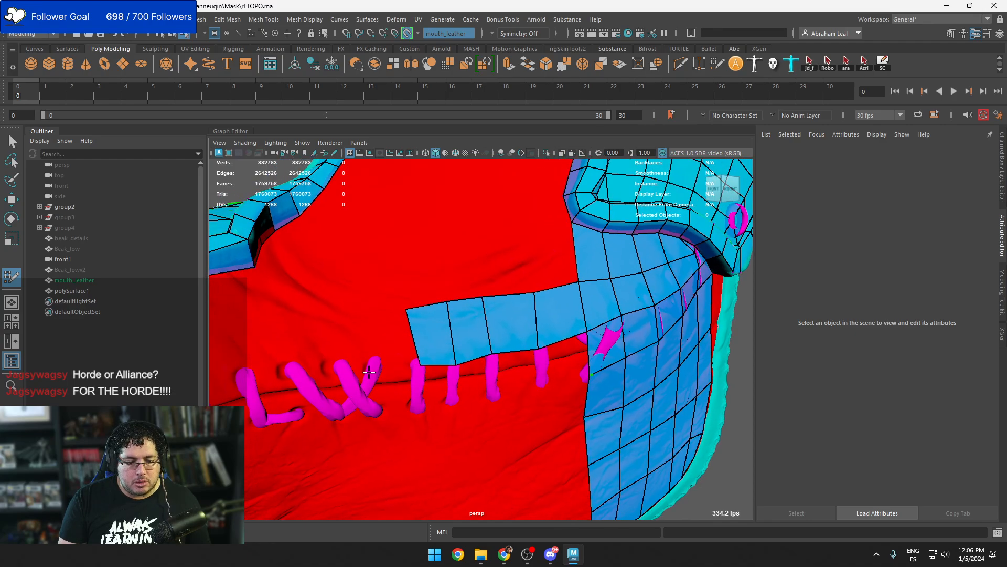
{"action": "left_click", "coordinate": [364, 317], "text": "shift"}
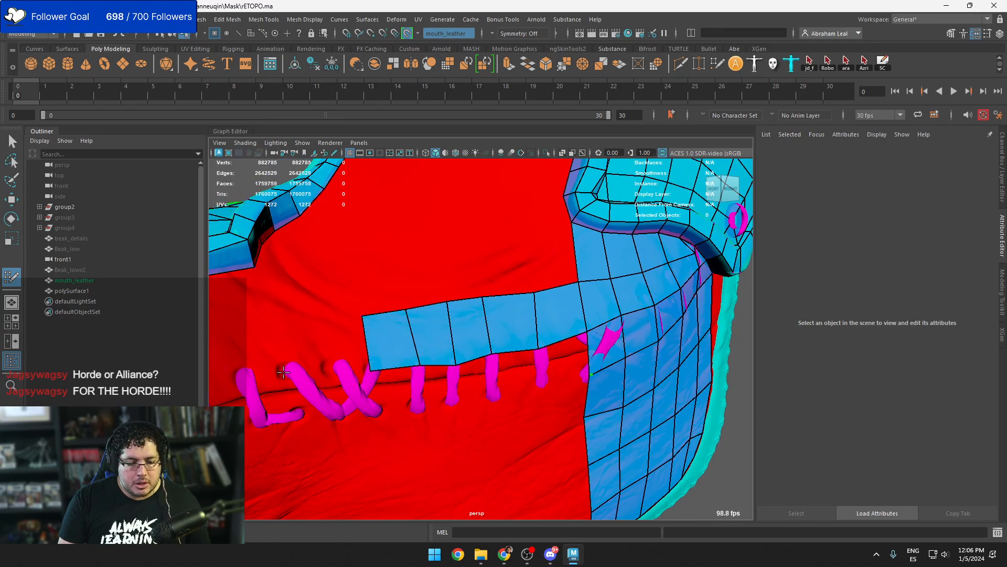
Extend the strip above the stitches forward by three quads and adjust the lower corner of its front end
{"action": "left_click", "coordinate": [314, 340], "text": "shift"}
{"action": "left_click_drag", "start_coordinate": [313, 340], "coordinate": [339, 376], "text": "alt"}
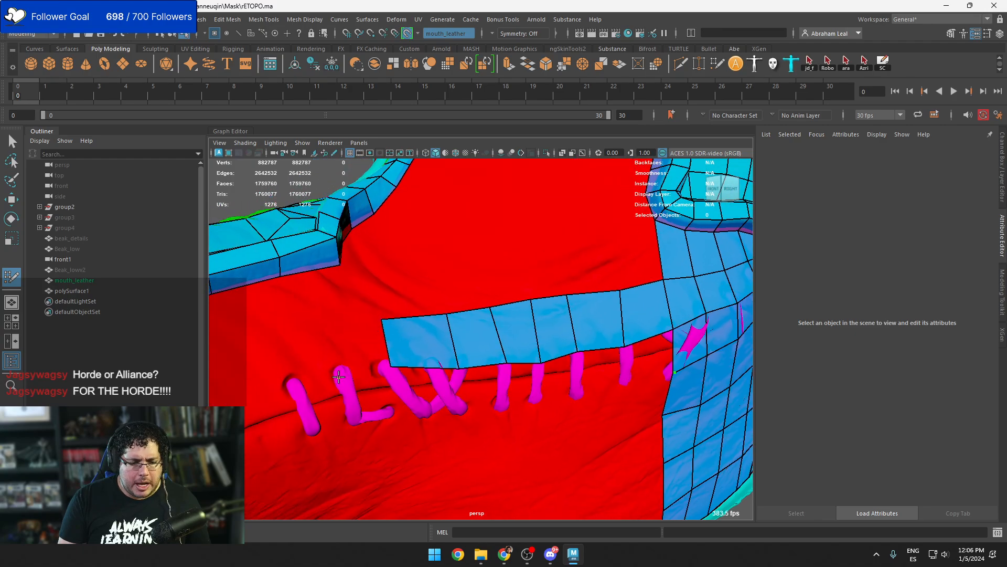
{"action": "left_click", "coordinate": [333, 333], "text": "shift"}
{"action": "left_click", "coordinate": [297, 384]}
{"action": "left_click", "coordinate": [283, 332]}
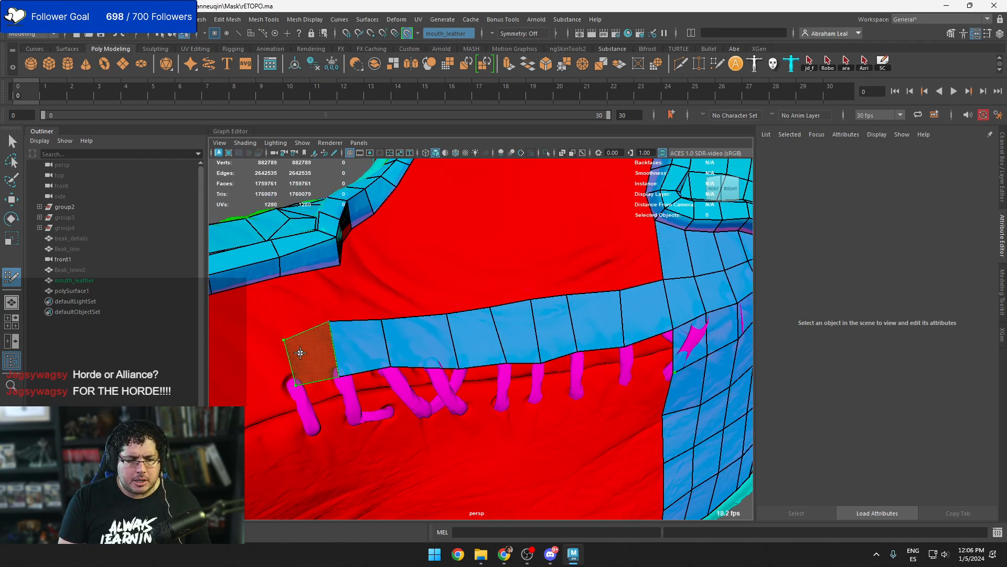
{"action": "left_click", "coordinate": [279, 335], "text": "shift"}
{"action": "left_click_drag", "start_coordinate": [296, 385], "coordinate": [291, 386]}
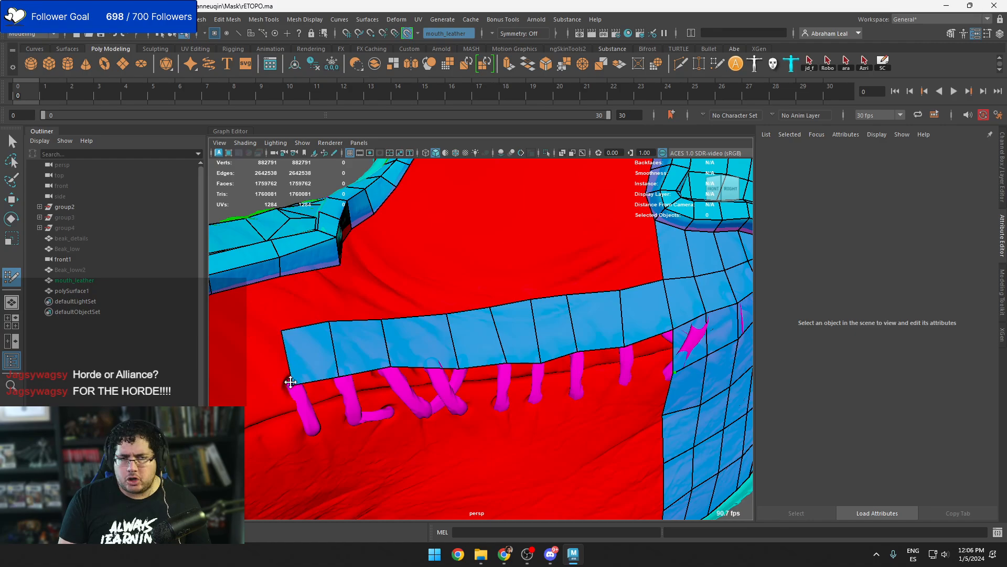
Add one more quad past the last stitch at the strip's front end and reposition its two front vertices
{"action": "left_click_drag", "start_coordinate": [337, 341], "coordinate": [402, 356], "text": "alt"}
{"action": "left_click", "coordinate": [373, 352]}
{"action": "left_click", "coordinate": [358, 306]}
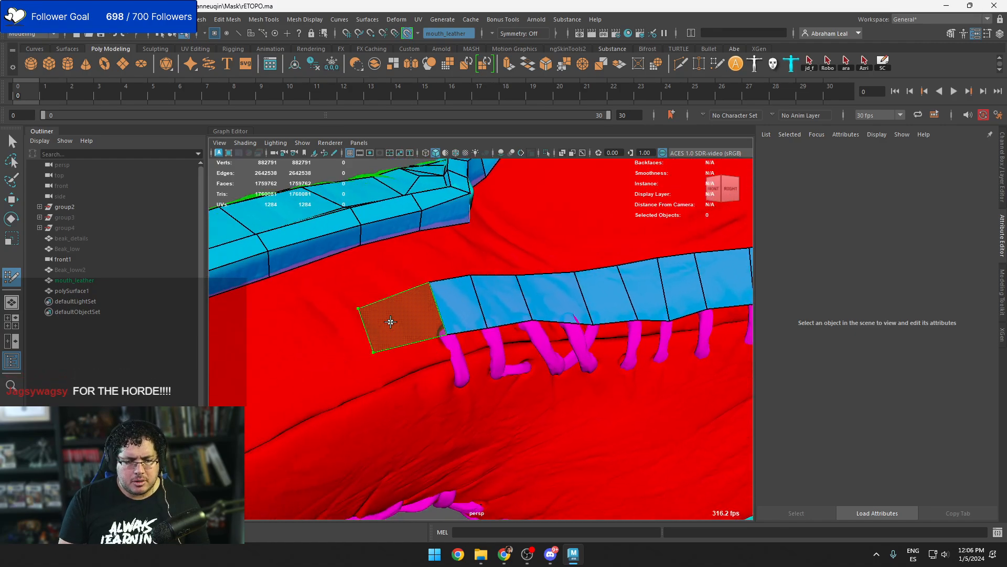
{"action": "left_click", "coordinate": [390, 321], "text": "shift"}
{"action": "left_click_drag", "start_coordinate": [358, 306], "coordinate": [368, 301]}
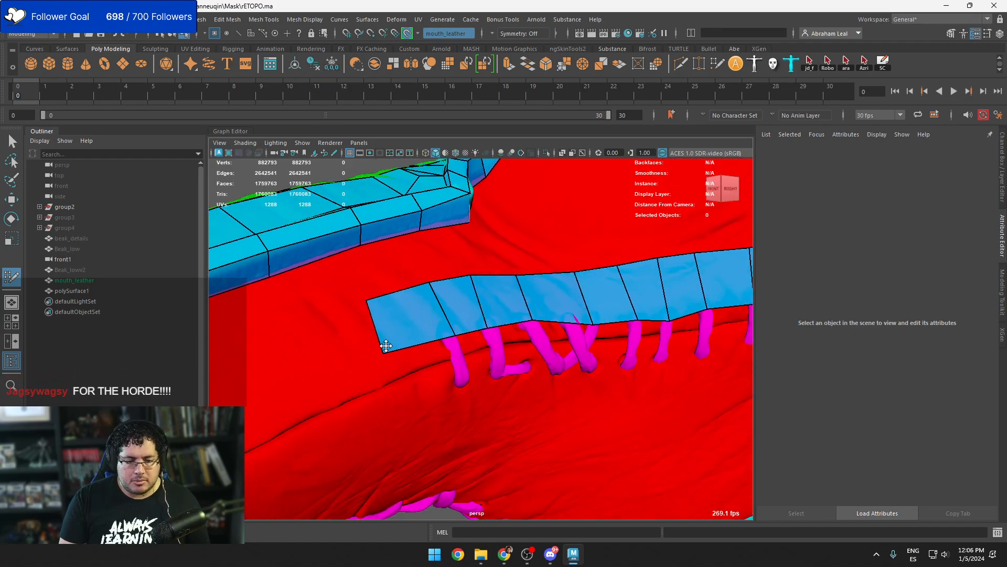
{"action": "left_click_drag", "start_coordinate": [373, 353], "coordinate": [386, 356]}
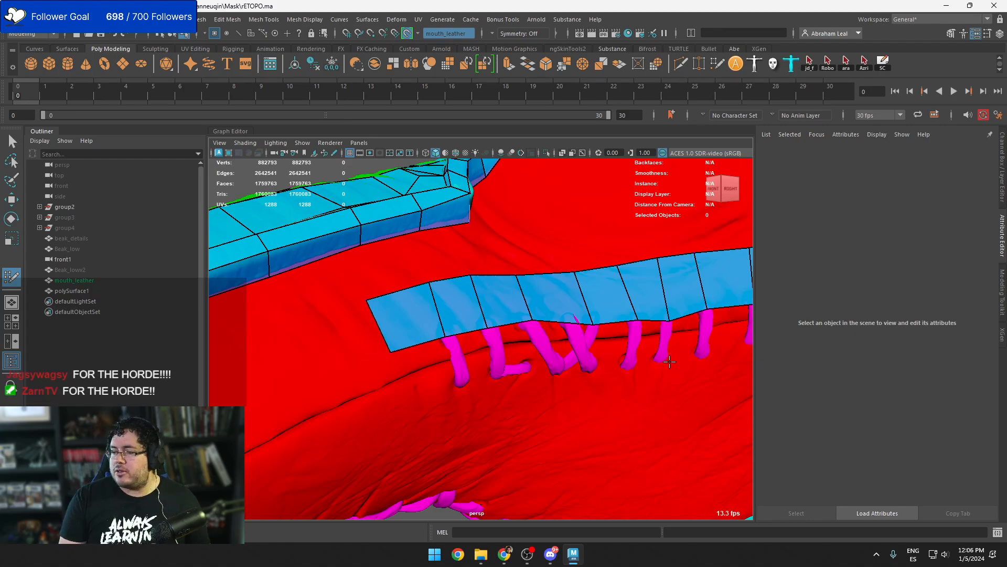
Build a second row of five quads above the strip, running forward from the rear cyan trim's lower corner
{"action": "left_click_drag", "start_coordinate": [670, 362], "coordinate": [600, 336], "text": "alt"}
{"action": "middle_click_drag", "start_coordinate": [600, 335], "coordinate": [542, 355], "text": "alt"}
{"action": "left_click_drag", "start_coordinate": [542, 355], "coordinate": [579, 327], "text": "alt"}
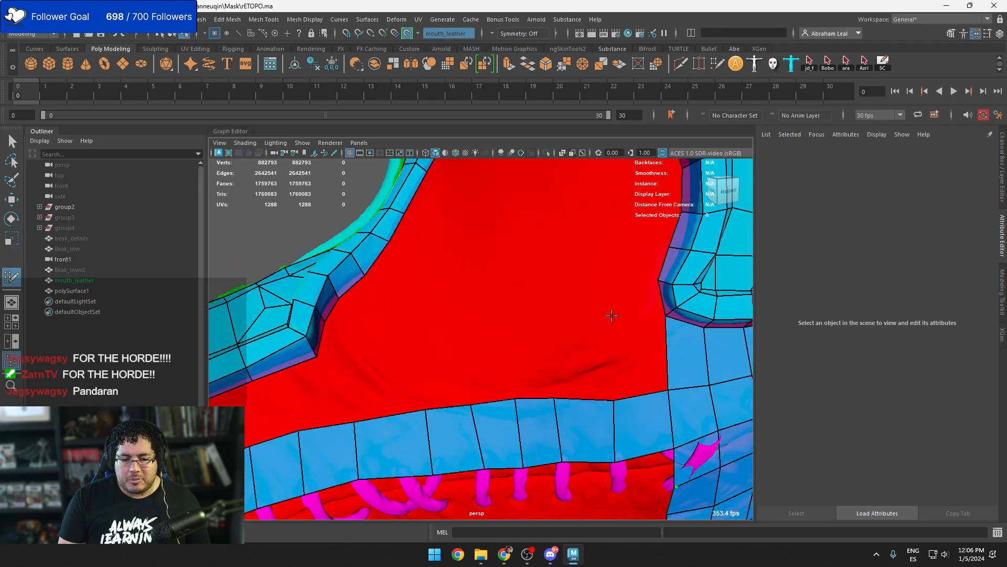
{"action": "left_click", "coordinate": [612, 315]}
{"action": "left_click", "coordinate": [611, 316], "text": "shift"}
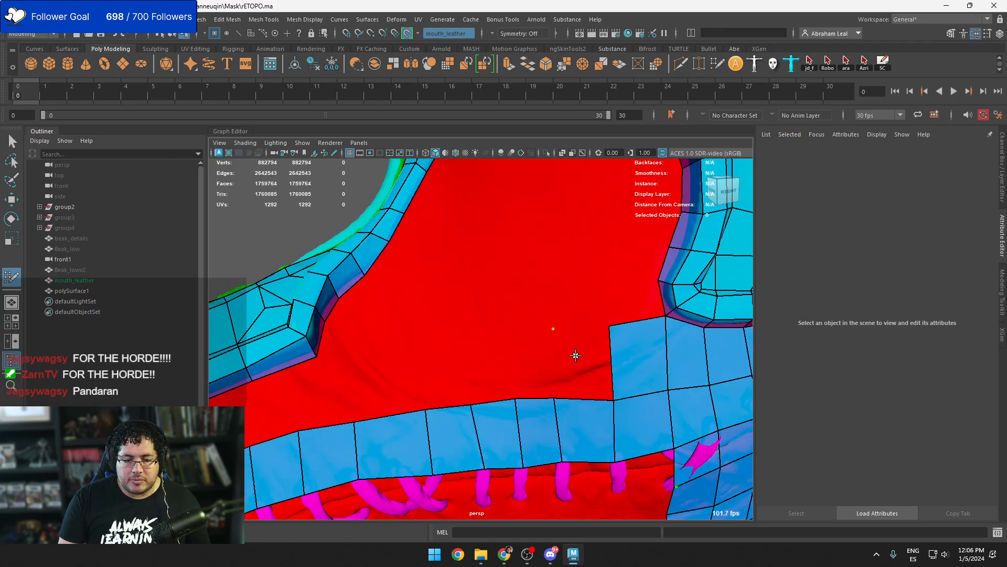
{"action": "left_click", "coordinate": [555, 330], "text": "shift"}
{"action": "left_click", "coordinate": [509, 338]}
{"action": "left_click", "coordinate": [525, 362], "text": "shift"}
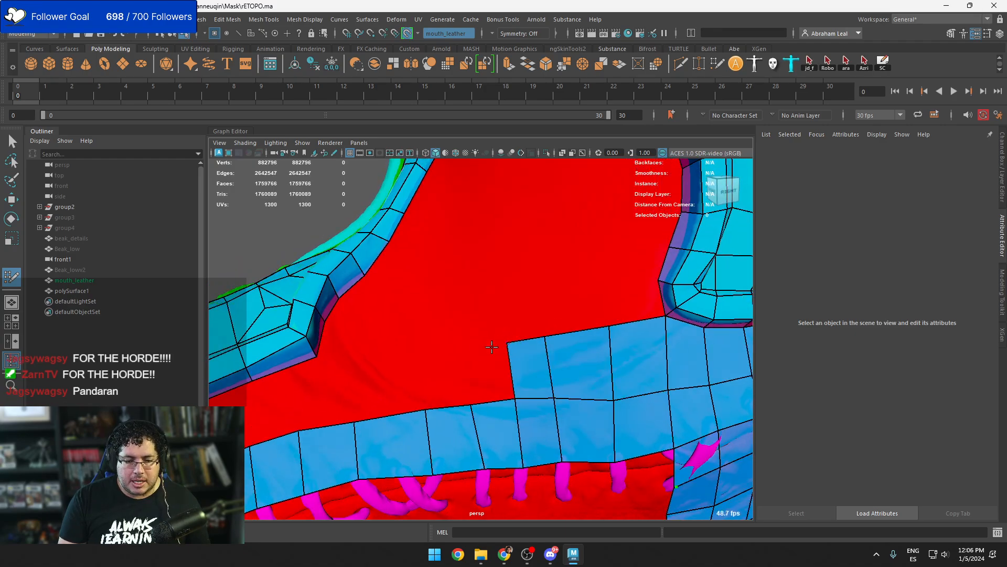
{"action": "left_click", "coordinate": [485, 367], "text": "shift"}
{"action": "left_click", "coordinate": [410, 352]}
{"action": "left_click", "coordinate": [438, 378], "text": "shift"}
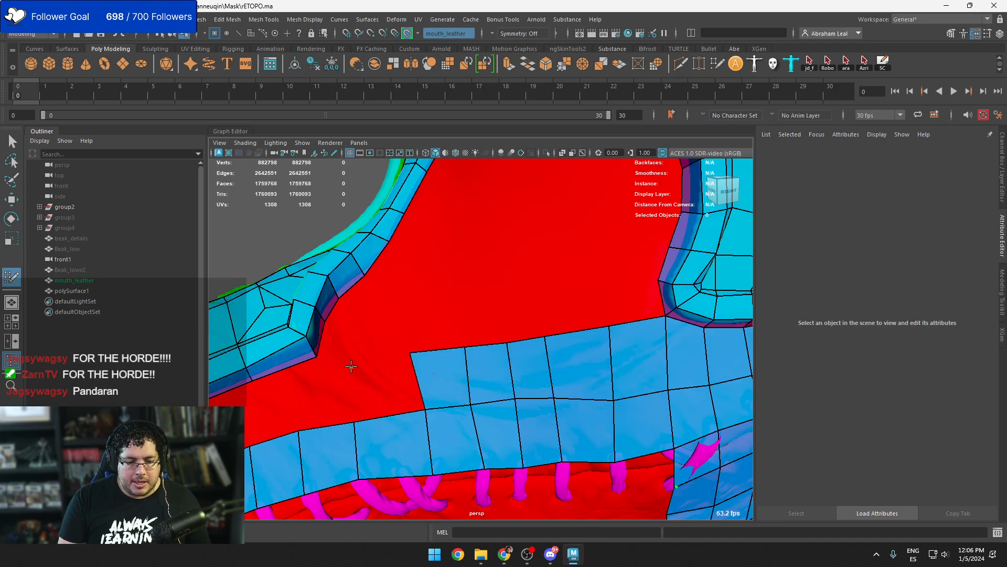
Extend the second row by one quad and undo the extra quad joining it to the front cyan trim's corner
{"action": "left_click_drag", "start_coordinate": [351, 365], "coordinate": [408, 377], "text": "alt"}
{"action": "left_click", "coordinate": [441, 377], "text": "shift"}
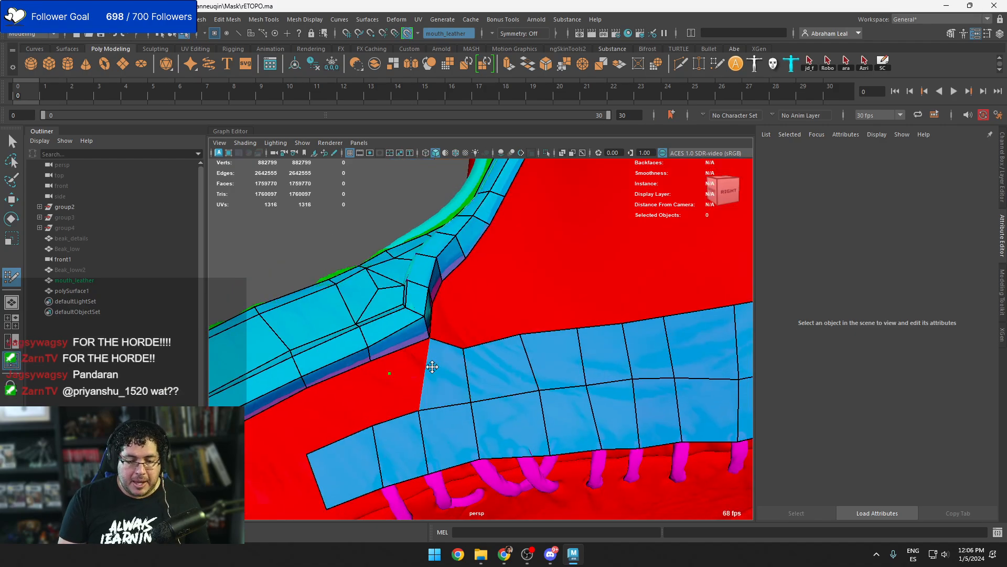
{"action": "key", "text": "ctrl+z"}
{"action": "key", "text": "ctrl+z"}
{"action": "left_click", "coordinate": [431, 382], "text": "shift"}
{"action": "key", "text": "ctrl+z"}
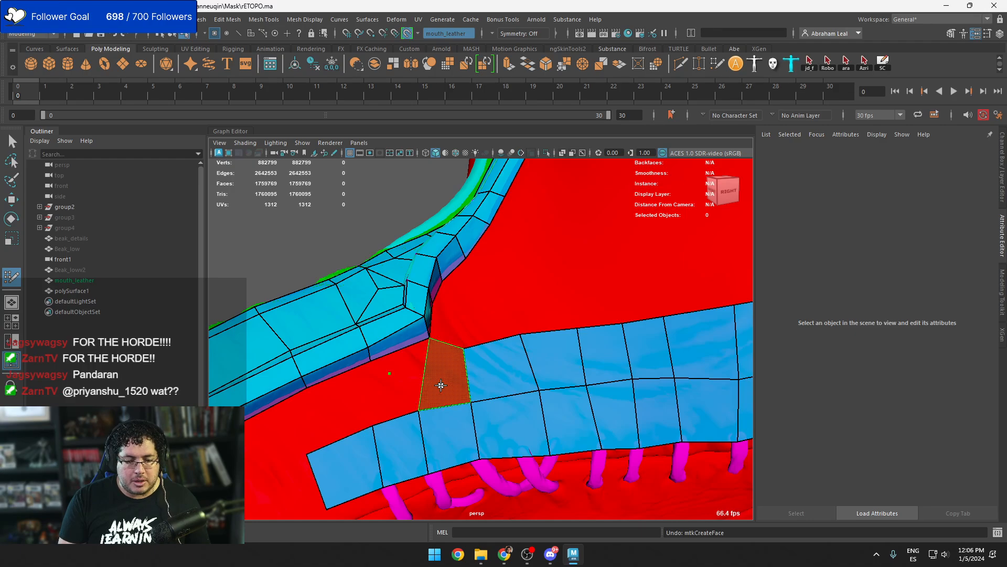
Continue the second row with three quads beneath the front cyan trim, shifting its vertices forward to reach the strip's front end
{"action": "left_click", "coordinate": [431, 392], "text": "shift"}
{"action": "left_click_drag", "start_coordinate": [390, 375], "coordinate": [396, 373]}
{"action": "left_click_drag", "start_coordinate": [421, 413], "coordinate": [362, 431]}
{"action": "left_click", "coordinate": [334, 396]}
{"action": "left_click", "coordinate": [372, 404], "text": "shift"}
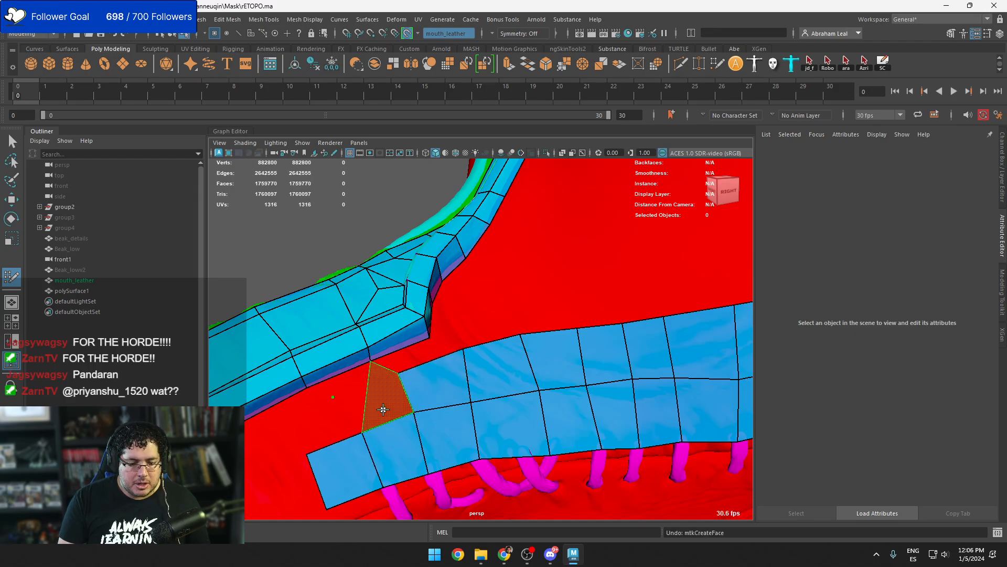
{"action": "left_click", "coordinate": [372, 414], "text": "shift"}
{"action": "left_click", "coordinate": [292, 425]}
{"action": "left_click", "coordinate": [326, 428], "text": "shift"}
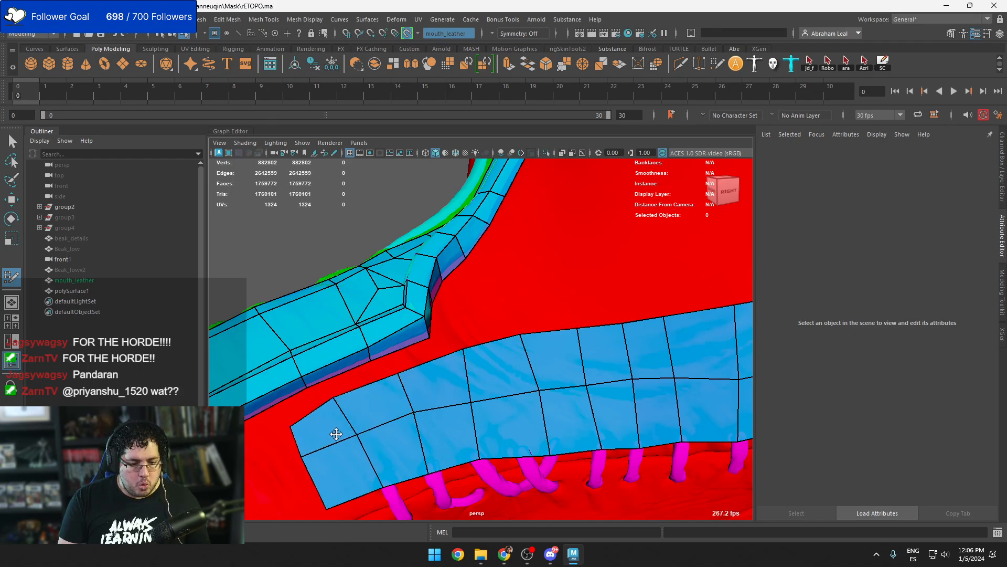
Adjust the second row's front vertices and bridge its upper edge to the front cyan trim with two quads
{"action": "left_click_drag", "start_coordinate": [335, 441], "coordinate": [328, 449]}
{"action": "left_click_drag", "start_coordinate": [334, 402], "coordinate": [274, 437]}
{"action": "left_click", "coordinate": [347, 389], "text": "shift"}
{"action": "left_click", "coordinate": [426, 357], "text": "shift"}
{"action": "scroll", "coordinate": [294, 431], "scroll_direction": "down", "scroll_amount": 5}
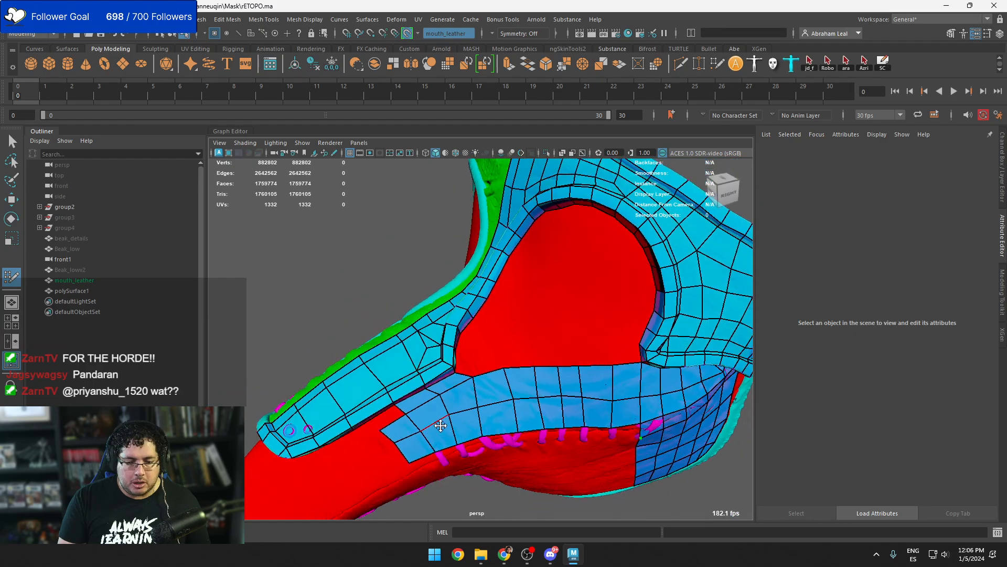
Place a quad farther forward on the red beak surface and connect it to the strip's front end with two more quads
{"action": "left_click_drag", "start_coordinate": [438, 423], "coordinate": [539, 378], "text": "alt"}
{"action": "scroll", "coordinate": [472, 362], "scroll_direction": "down", "scroll_amount": 5}
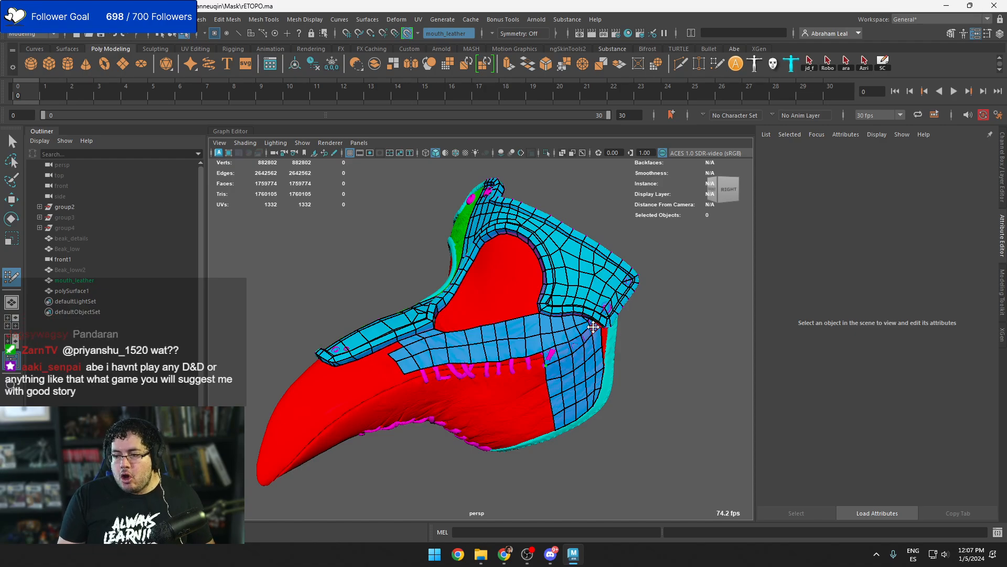
{"action": "scroll", "coordinate": [475, 394], "scroll_direction": "up", "scroll_amount": 6}
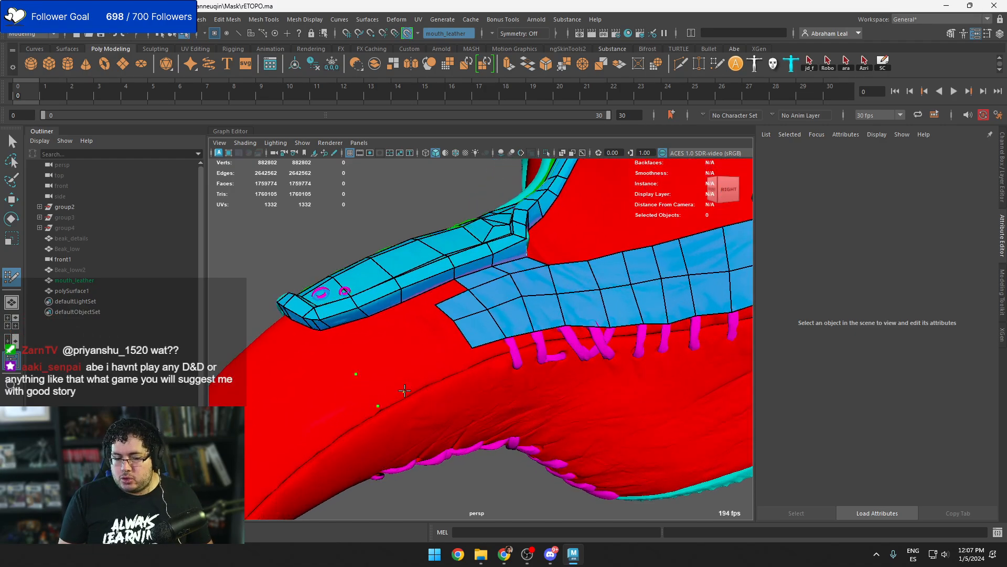
{"action": "left_click", "coordinate": [387, 370], "text": "shift"}
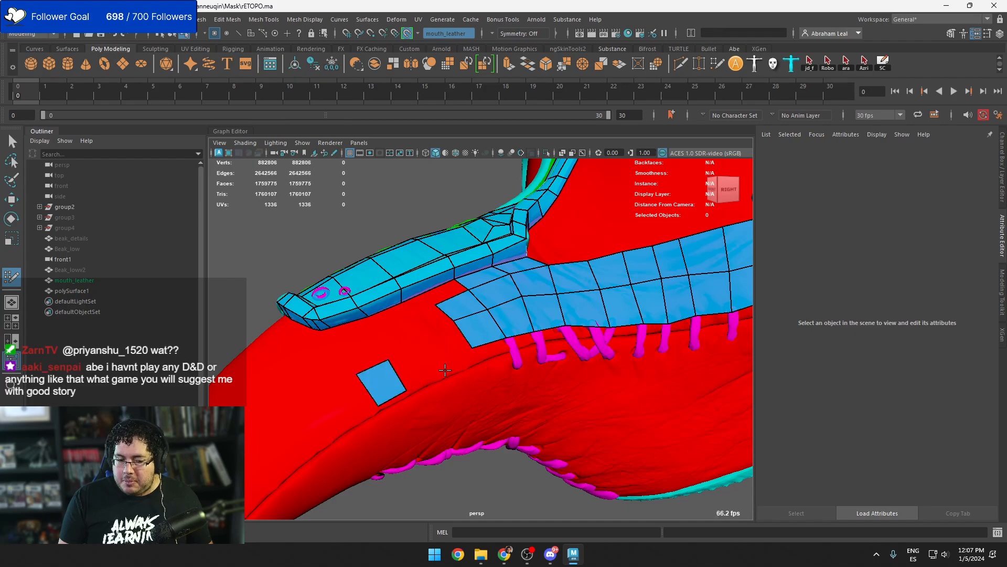
{"action": "left_click", "coordinate": [425, 340]}
{"action": "left_click", "coordinate": [426, 365], "text": "shift"}
{"action": "left_click", "coordinate": [451, 347], "text": "shift"}
{"action": "mouse_move", "coordinate": [462, 334]}
{"action": "left_mouse_down"}
{"action": "mouse_move", "coordinate": [468, 345]}
{"action": "mouse_move", "coordinate": [456, 327]}
{"action": "mouse_move", "coordinate": [430, 340]}
{"action": "left_mouse_up"}
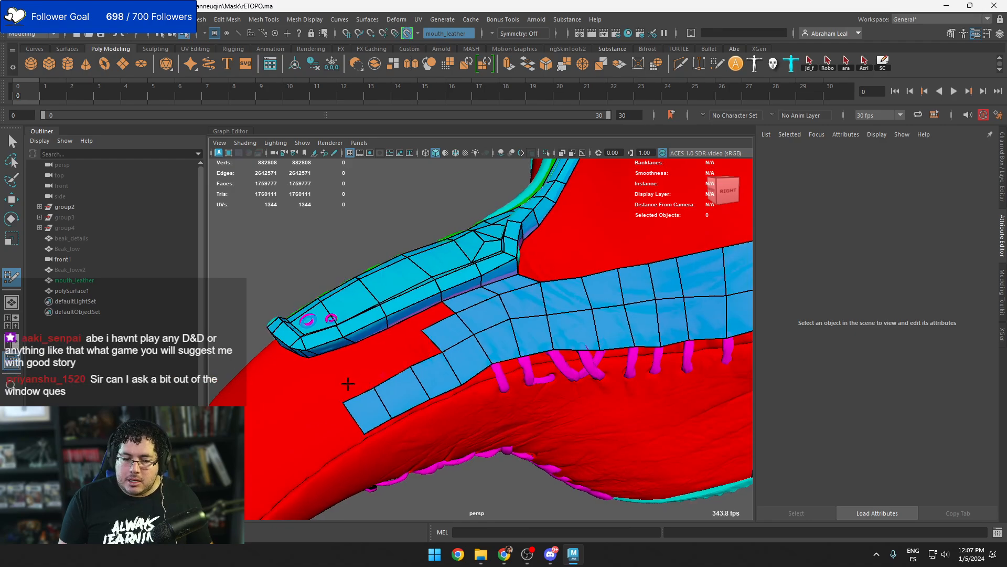
Fill the gap between the new front quads and the front cyan trim with quads, then relax the vertices there
{"action": "left_click", "coordinate": [349, 379], "text": "shift"}
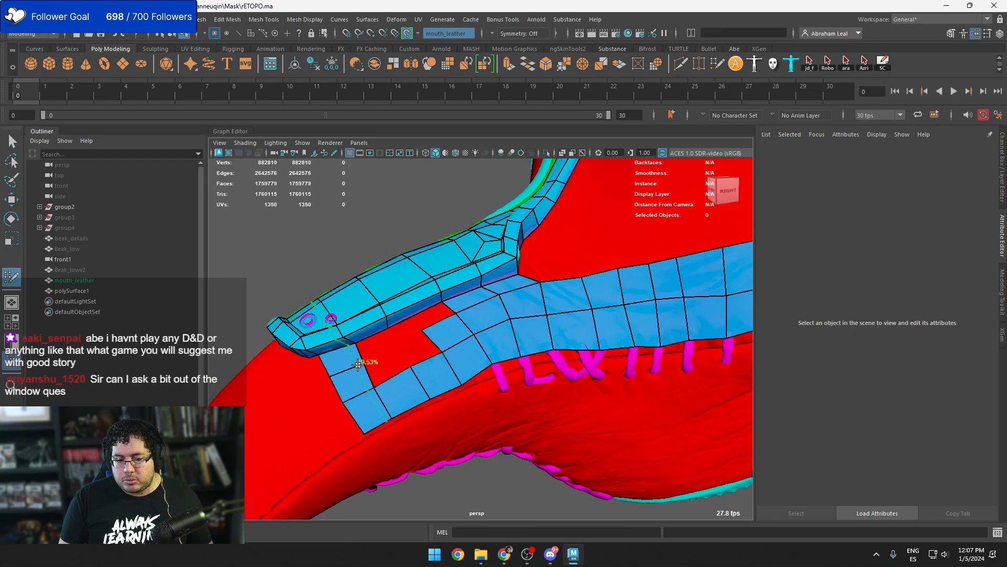
{"action": "left_click", "coordinate": [387, 366], "text": "shift"}
{"action": "left_click", "coordinate": [419, 350], "text": "shift"}
{"action": "left_click_drag", "start_coordinate": [423, 332], "coordinate": [397, 348]}
{"action": "left_click", "coordinate": [397, 348], "text": "shift"}
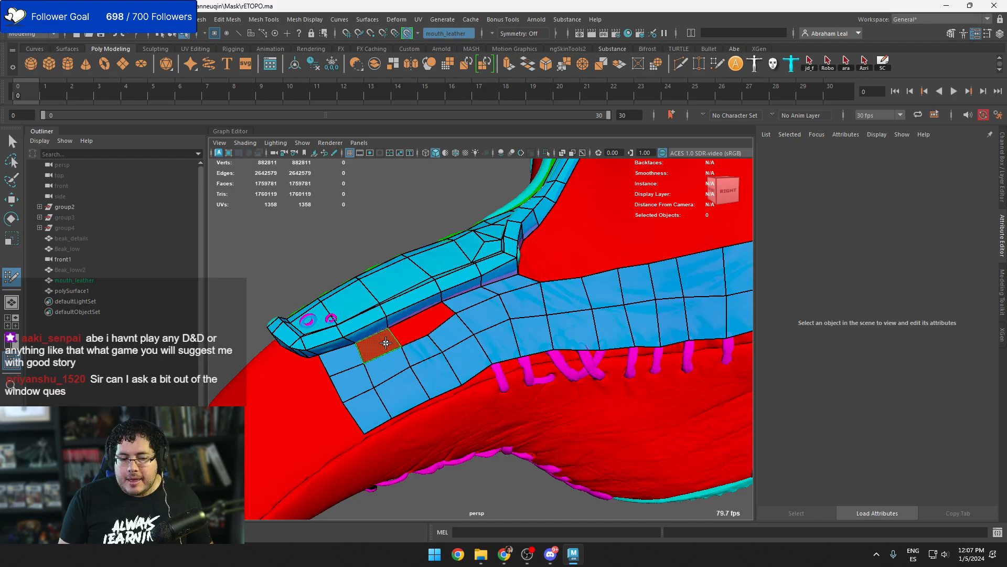
{"action": "left_click", "coordinate": [422, 316], "text": "shift"}
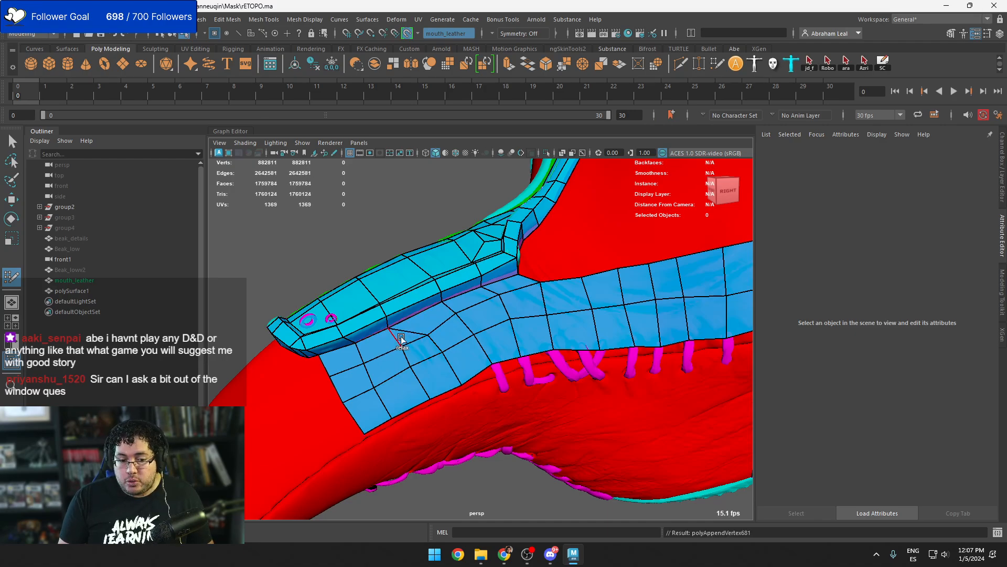
{"action": "left_click", "coordinate": [401, 337], "text": "shift"}
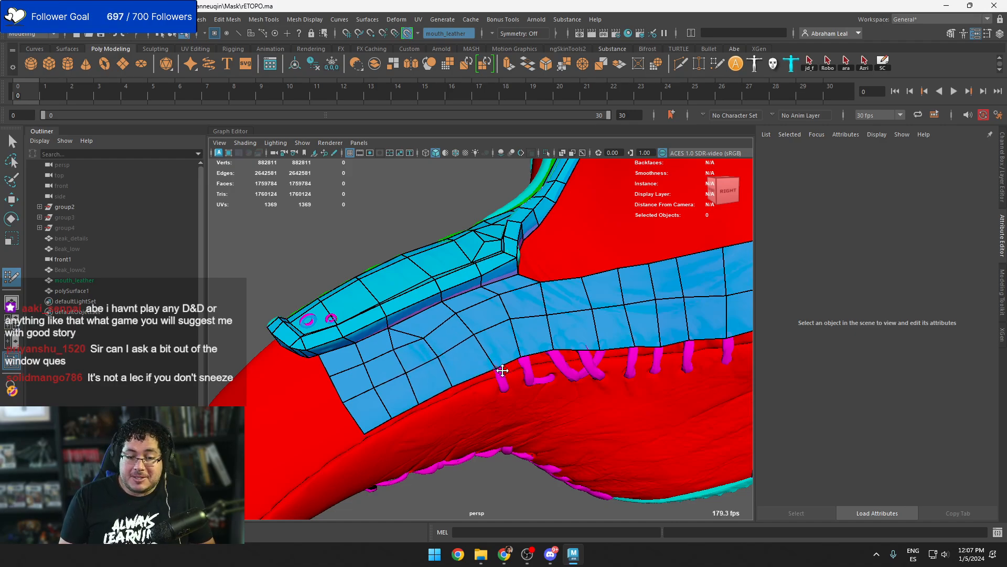
Relax the vertices along the quad strip beneath the opening between the cyan trims
{"action": "middle_click_drag", "start_coordinate": [498, 335], "coordinate": [428, 383], "text": "alt"}
{"action": "mouse_move", "coordinate": [429, 383]}
{"action": "left_mouse_down", "text": "shift"}
{"action": "mouse_move", "coordinate": [341, 417]}
{"action": "mouse_move", "coordinate": [417, 379]}
{"action": "mouse_move", "coordinate": [612, 355]}
{"action": "mouse_move", "coordinate": [619, 370]}
{"action": "left_mouse_up", "text": "shift"}
{"action": "middle_click_drag", "start_coordinate": [619, 370], "coordinate": [495, 390], "text": "alt"}
{"action": "scroll", "coordinate": [495, 390], "scroll_direction": "up", "scroll_amount": 3}
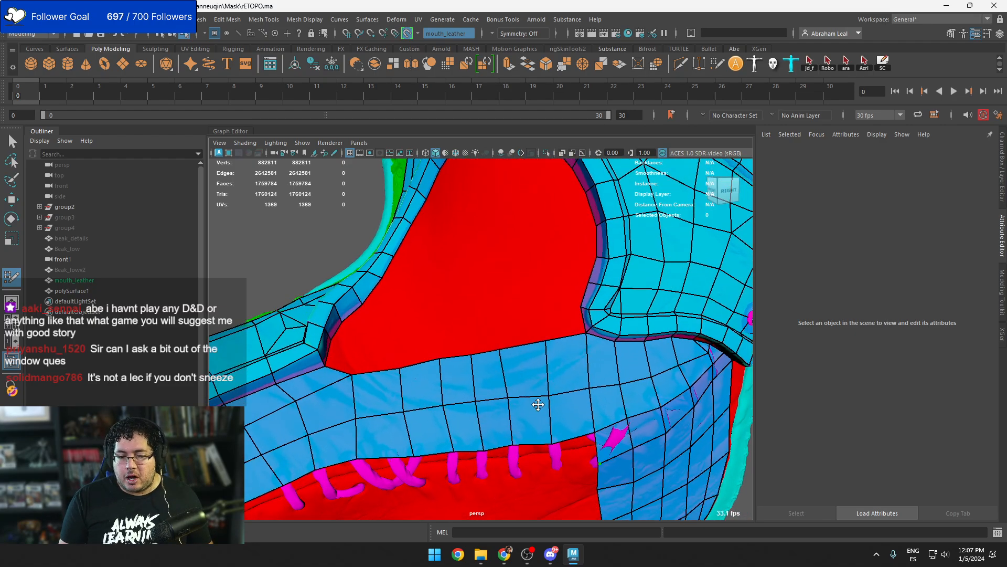
Add a row of four quads above the strip, starting at the rear cyan trim and running forward
{"action": "left_click", "coordinate": [546, 307]}
{"action": "left_click", "coordinate": [569, 323], "text": "shift"}
{"action": "left_click", "coordinate": [498, 310]}
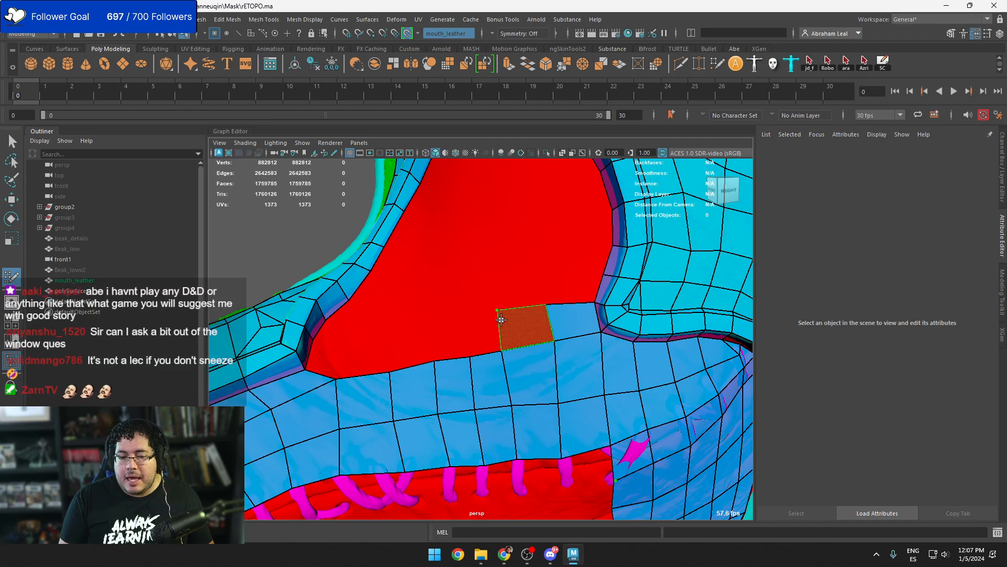
{"action": "left_click", "coordinate": [517, 325], "text": "shift"}
{"action": "left_click", "coordinate": [461, 308]}
{"action": "left_click", "coordinate": [480, 331], "text": "shift"}
{"action": "left_click", "coordinate": [427, 314]}
{"action": "left_click", "coordinate": [443, 332], "text": "shift"}
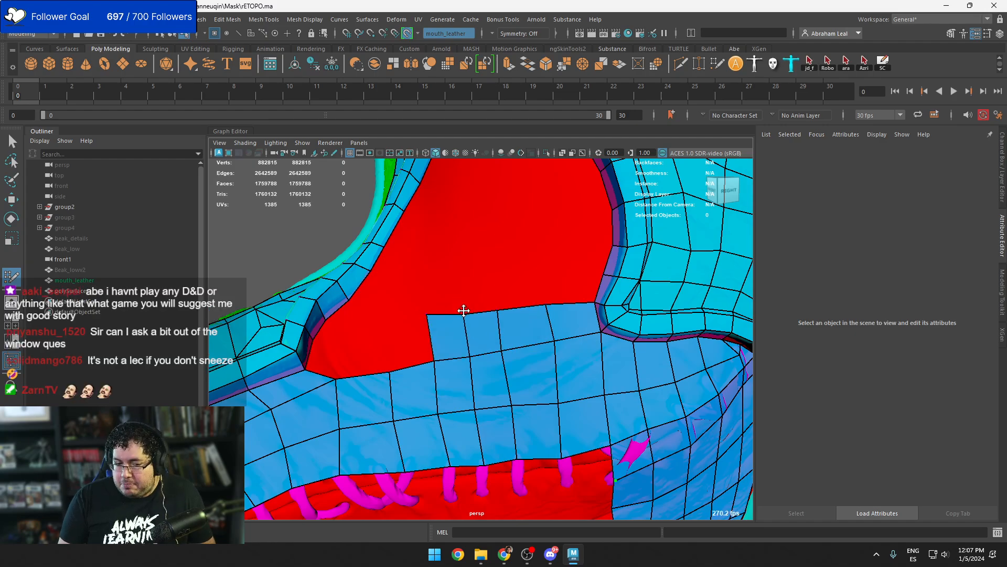
Extend the new upper row forward with three more quads to the front cyan trim and adjust its front inner vertex
{"action": "mouse_move", "coordinate": [464, 308]}
{"action": "left_mouse_down", "text": "alt"}
{"action": "mouse_move", "coordinate": [474, 338]}
{"action": "mouse_move", "coordinate": [461, 345]}
{"action": "left_mouse_up", "text": "alt"}
{"action": "left_click", "coordinate": [462, 349]}
{"action": "left_click", "coordinate": [463, 373], "text": "shift"}
{"action": "middle_click_drag", "start_coordinate": [463, 373], "coordinate": [376, 422], "text": "alt"}
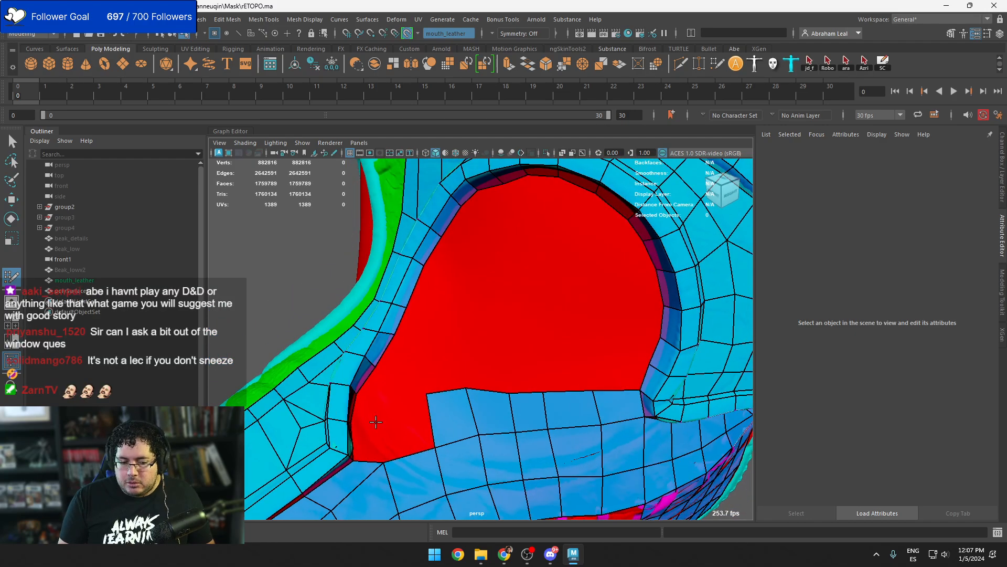
{"action": "left_click", "coordinate": [388, 411]}
{"action": "left_click", "coordinate": [414, 411], "text": "shift"}
{"action": "left_click_drag", "start_coordinate": [427, 394], "coordinate": [375, 430]}
{"action": "left_click", "coordinate": [371, 439], "text": "shift"}
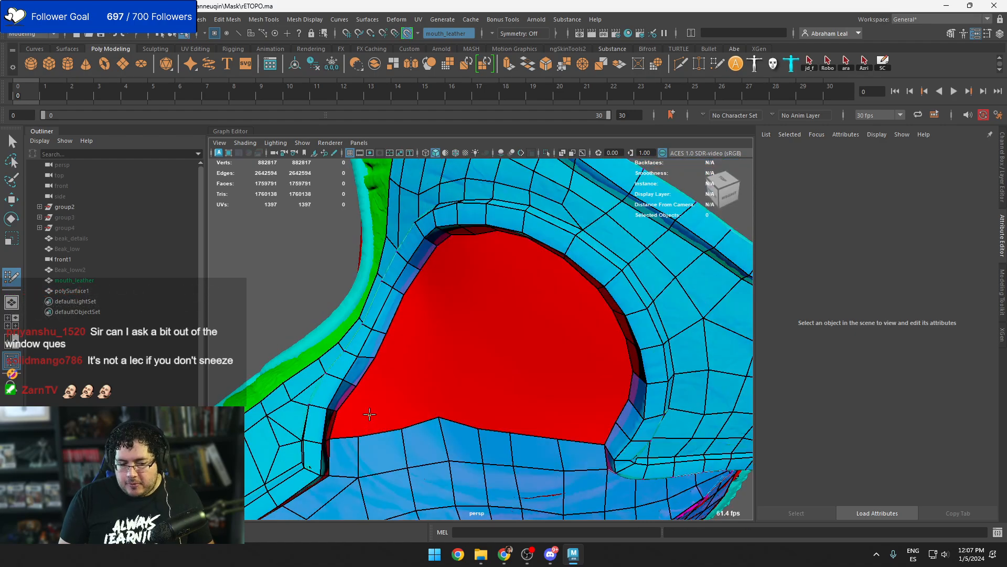
Build a column of six quads up the inner edge of the front cyan trim and adjust its uppermost inner vertex
{"action": "left_click", "coordinate": [370, 414]}
{"action": "left_click", "coordinate": [349, 425], "text": "shift"}
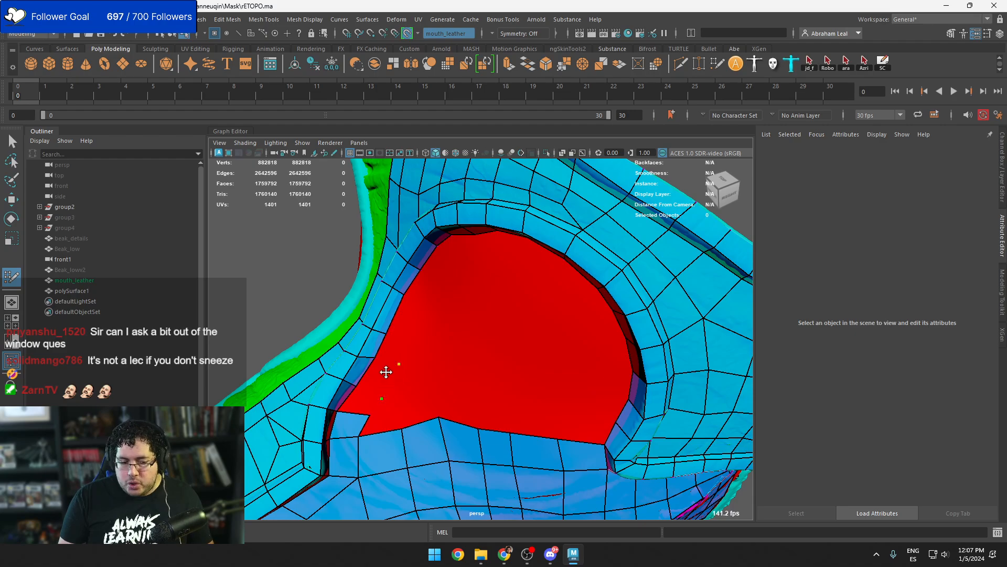
{"action": "left_click", "coordinate": [379, 376], "text": "shift"}
{"action": "left_click", "coordinate": [366, 400], "text": "shift"}
{"action": "mouse_move", "coordinate": [381, 398]}
{"action": "left_mouse_down"}
{"action": "mouse_move", "coordinate": [373, 398]}
{"action": "mouse_move", "coordinate": [406, 341]}
{"action": "left_mouse_up"}
{"action": "left_click", "coordinate": [400, 355], "text": "shift"}
{"action": "left_click", "coordinate": [425, 306]}
{"action": "left_click", "coordinate": [413, 331], "text": "shift"}
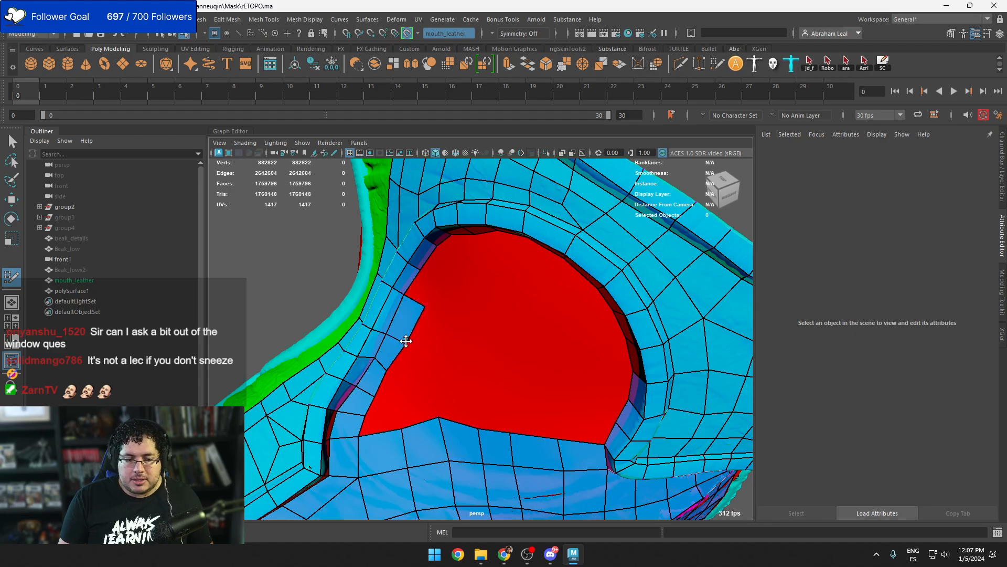
{"action": "left_click", "coordinate": [447, 278]}
{"action": "left_click", "coordinate": [432, 290], "text": "shift"}
{"action": "left_click_drag", "start_coordinate": [446, 281], "coordinate": [439, 283]}
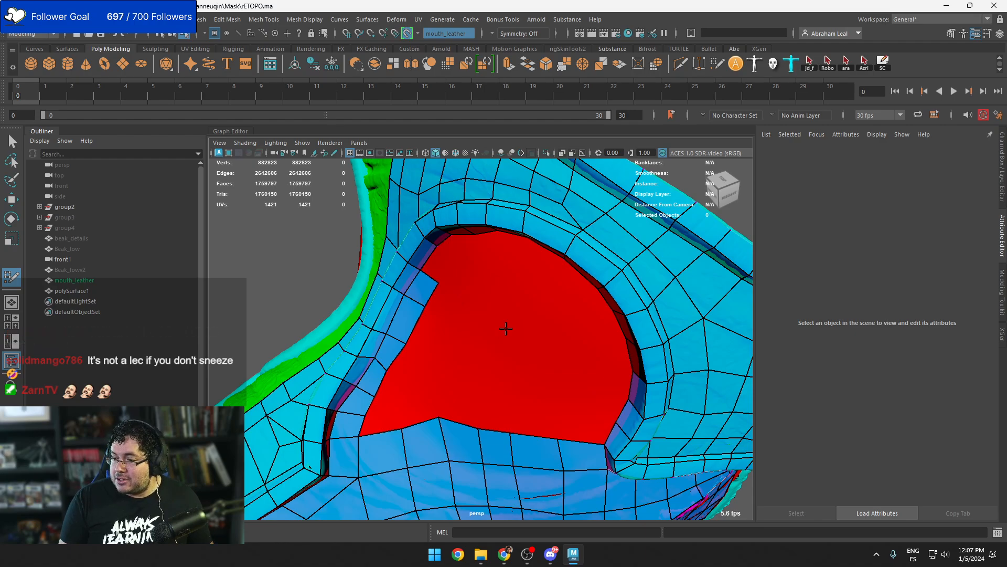
Place a quad extending inward from the front column to start a row across the opening
{"action": "left_click_drag", "start_coordinate": [455, 293], "coordinate": [488, 270], "text": "alt"}
{"action": "middle_click_drag", "start_coordinate": [488, 270], "coordinate": [477, 327], "text": "alt"}
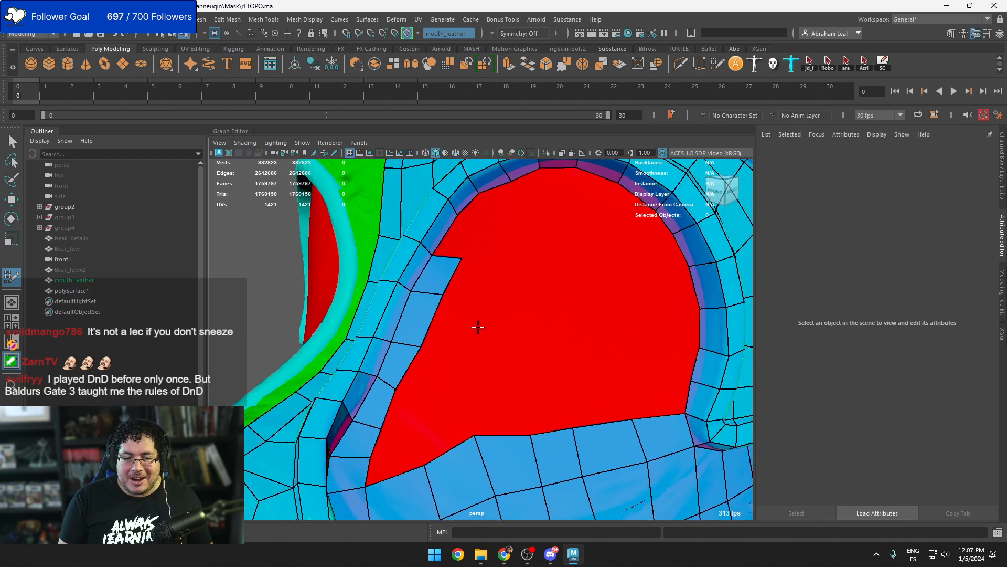
{"action": "left_click", "coordinate": [489, 310]}
{"action": "left_click", "coordinate": [453, 326], "text": "shift"}
{"action": "middle_click_drag", "start_coordinate": [479, 235], "coordinate": [458, 303], "text": "alt"}
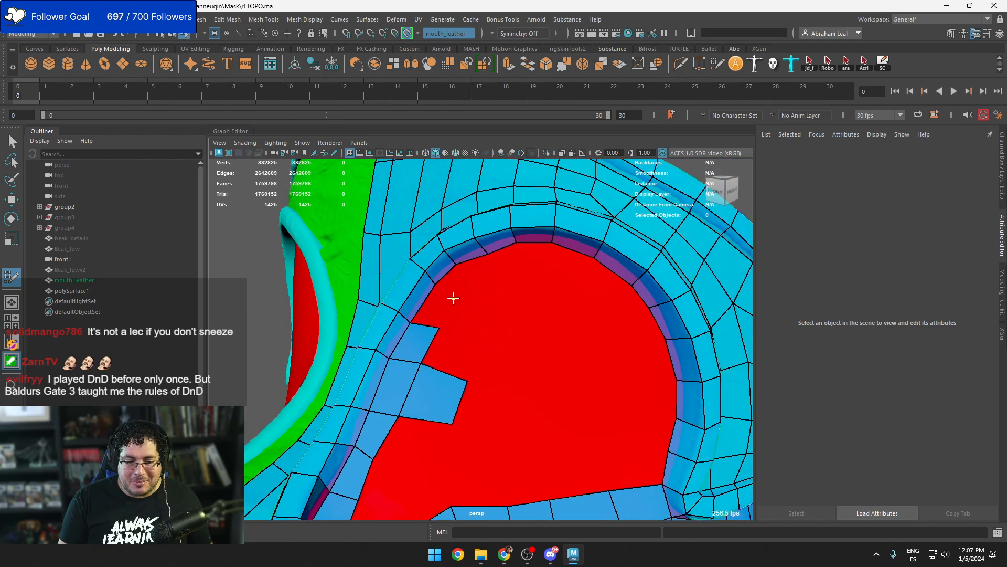
Continue the front column with two quads up to the start of the trim's arch and reshape its inner edge
{"action": "left_click", "coordinate": [453, 299]}
{"action": "left_click", "coordinate": [438, 318], "text": "shift"}
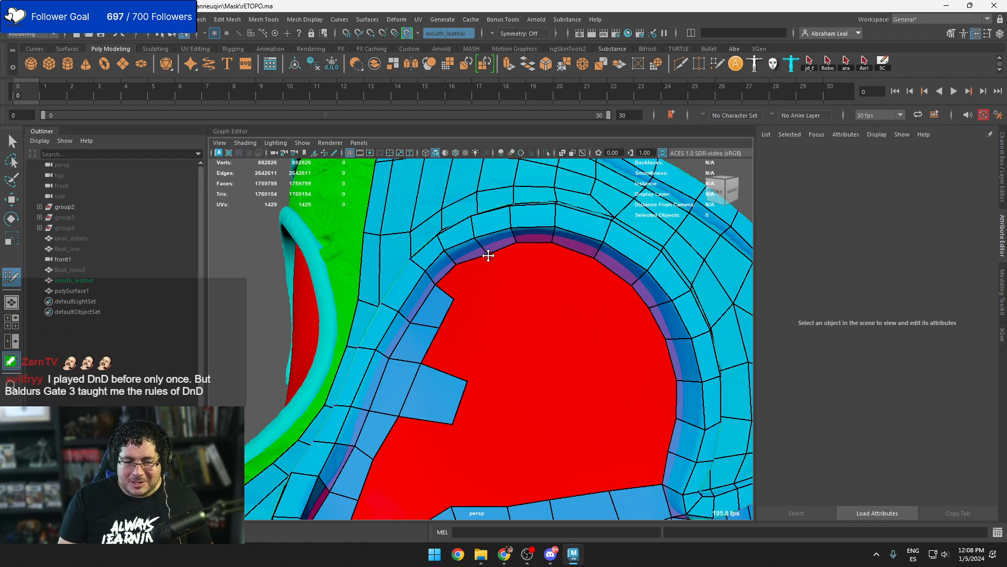
{"action": "left_click", "coordinate": [469, 300]}
{"action": "left_click", "coordinate": [455, 286], "text": "shift"}
{"action": "left_click_drag", "start_coordinate": [454, 300], "coordinate": [472, 295]}
{"action": "left_click_drag", "start_coordinate": [439, 327], "coordinate": [448, 315]}
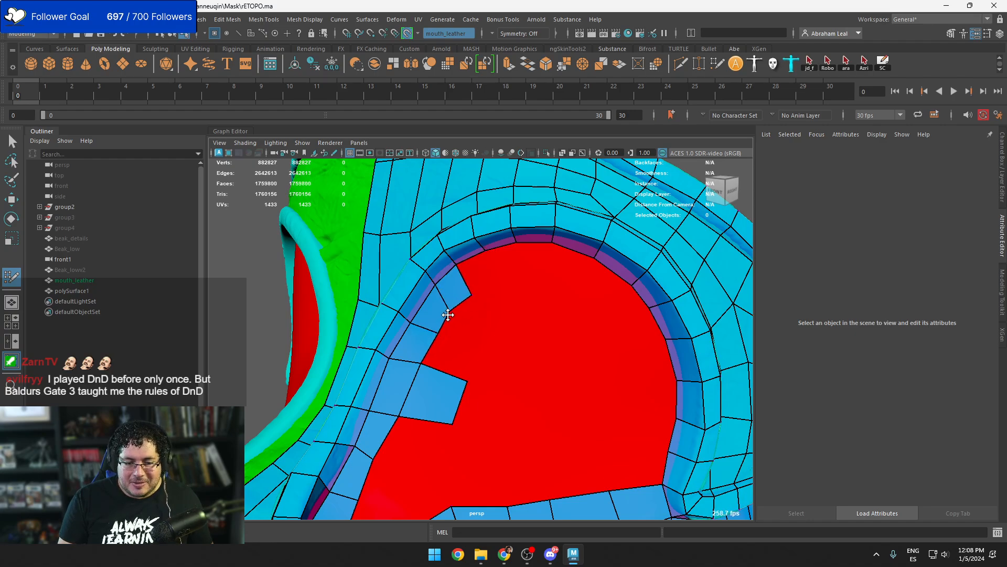
Add a quad above the inward branch and extend the branch with three quads toward the rear trim
{"action": "left_click", "coordinate": [459, 357], "text": "shift"}
{"action": "left_click_drag", "start_coordinate": [463, 386], "coordinate": [457, 375]}
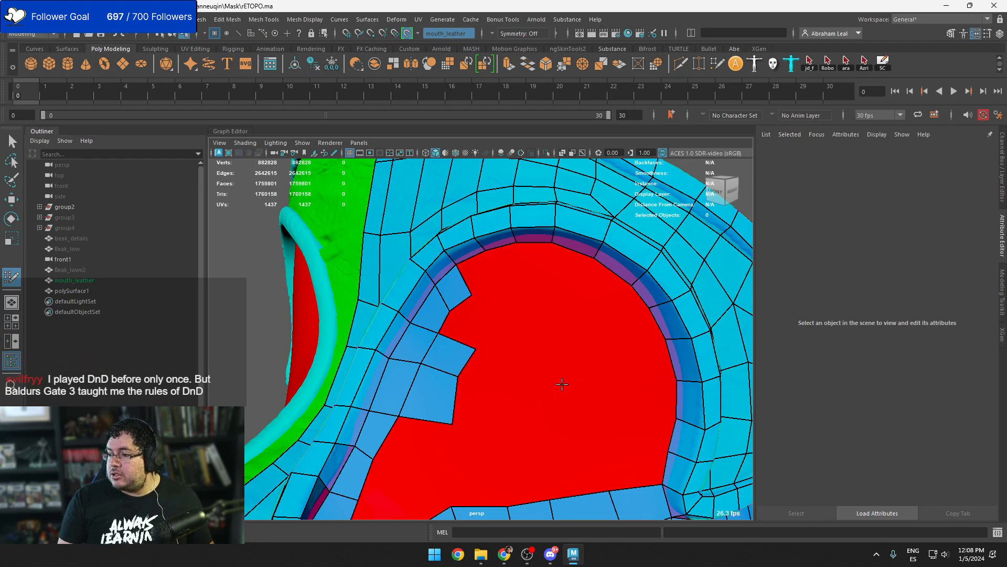
{"action": "left_click", "coordinate": [488, 408], "text": "shift"}
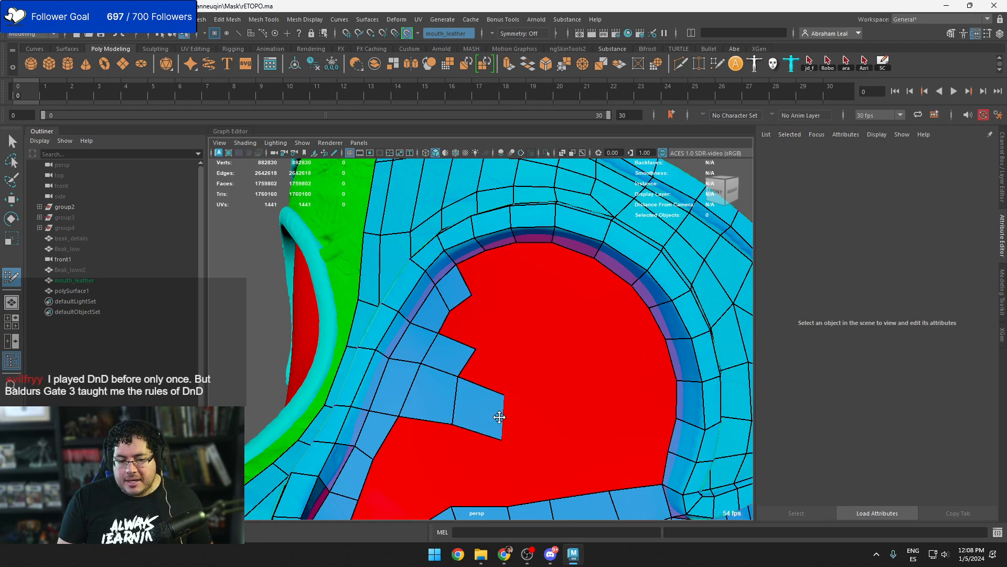
{"action": "left_click", "coordinate": [527, 412], "text": "shift"}
{"action": "left_click", "coordinate": [598, 427]}
{"action": "left_click", "coordinate": [585, 387]}
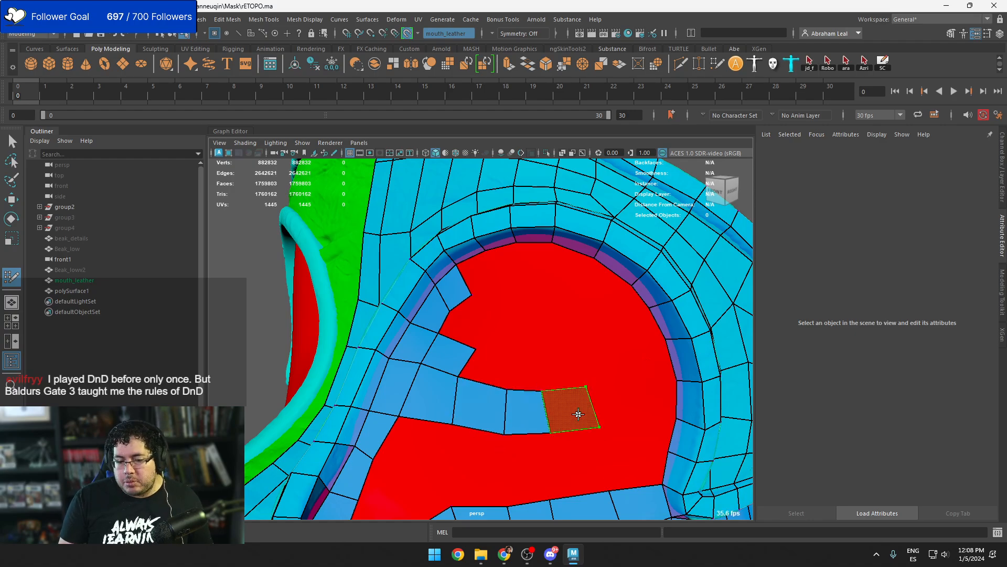
{"action": "left_click", "coordinate": [572, 411], "text": "shift"}
Add two quads along the beginning of the arch and smooth out their inner vertices
{"action": "left_click", "coordinate": [482, 274], "text": "shift"}
{"action": "left_click", "coordinate": [516, 286]}
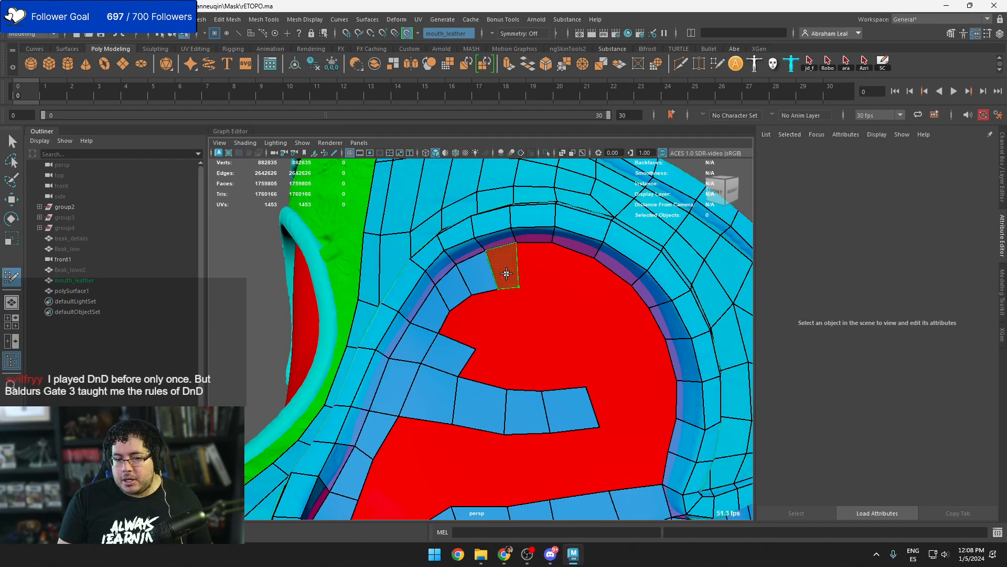
{"action": "left_click", "coordinate": [507, 274], "text": "shift"}
{"action": "left_click_drag", "start_coordinate": [518, 287], "coordinate": [486, 287]}
{"action": "left_click_drag", "start_coordinate": [474, 294], "coordinate": [471, 296]}
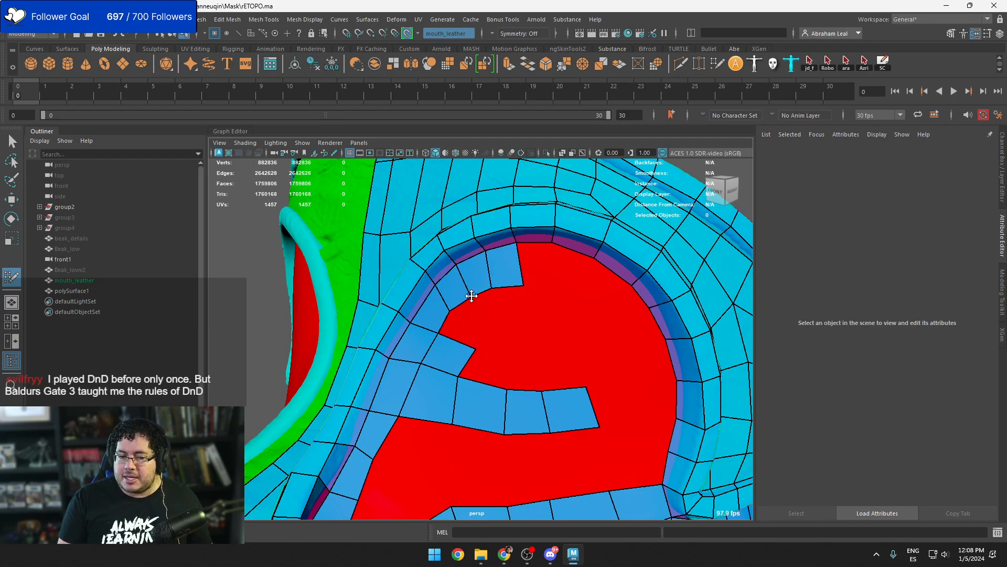
Continue around the arch with four quads toward the rear trim, adjusting an inner vertex along the way
{"action": "left_click", "coordinate": [546, 290]}
{"action": "left_click", "coordinate": [547, 293], "text": "shift"}
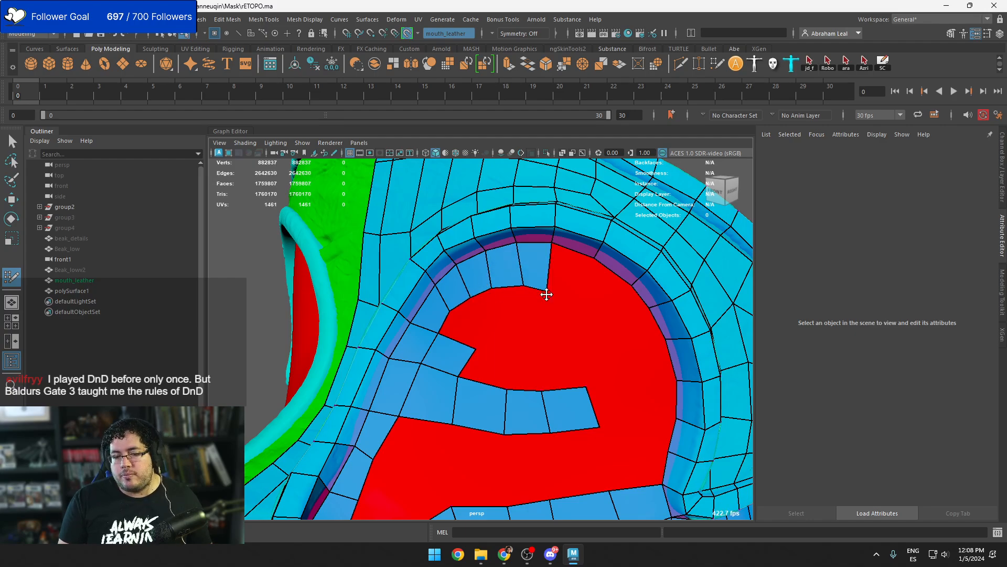
{"action": "left_click", "coordinate": [580, 293]}
{"action": "left_click", "coordinate": [566, 270], "text": "shift"}
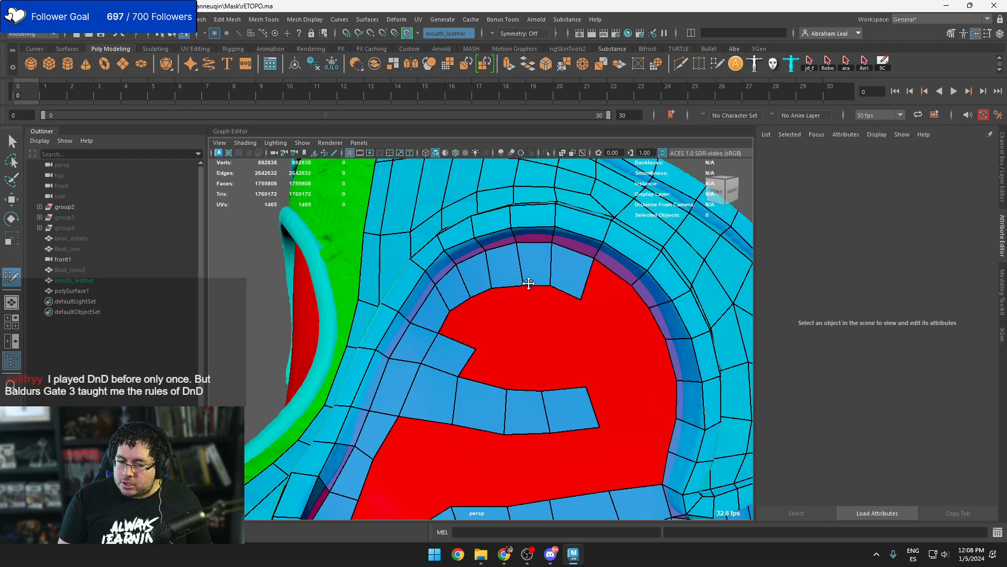
{"action": "left_click", "coordinate": [612, 318]}
{"action": "left_click", "coordinate": [606, 293], "text": "shift"}
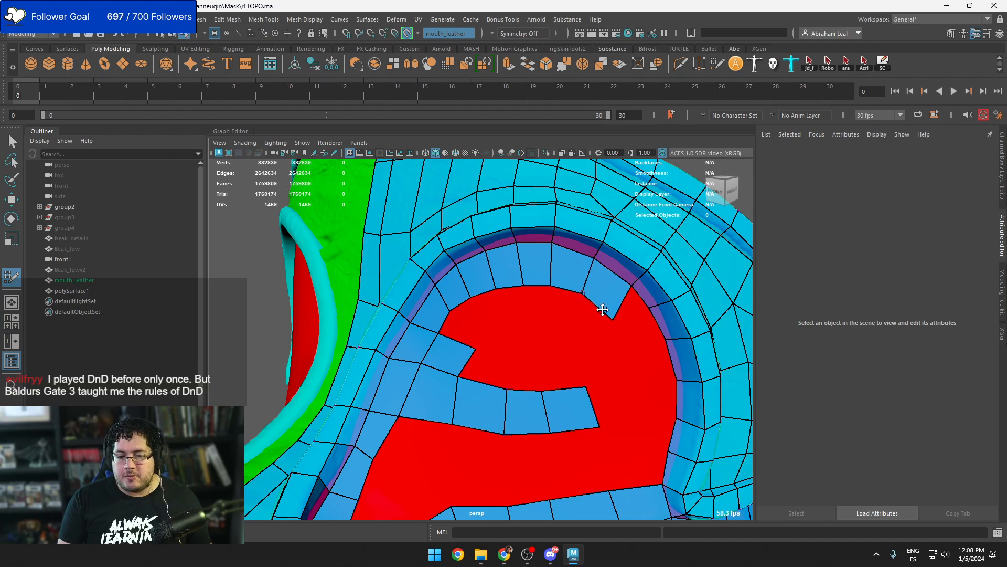
{"action": "left_click_drag", "start_coordinate": [612, 316], "coordinate": [601, 305]}
{"action": "left_click", "coordinate": [626, 334]}
{"action": "left_click", "coordinate": [627, 315], "text": "shift"}
{"action": "mouse_move", "coordinate": [630, 341]}
{"action": "left_mouse_down", "text": "alt"}
{"action": "mouse_move", "coordinate": [554, 308]}
{"action": "mouse_move", "coordinate": [571, 291]}
{"action": "mouse_move", "coordinate": [583, 315]}
{"action": "left_mouse_up", "text": "alt"}
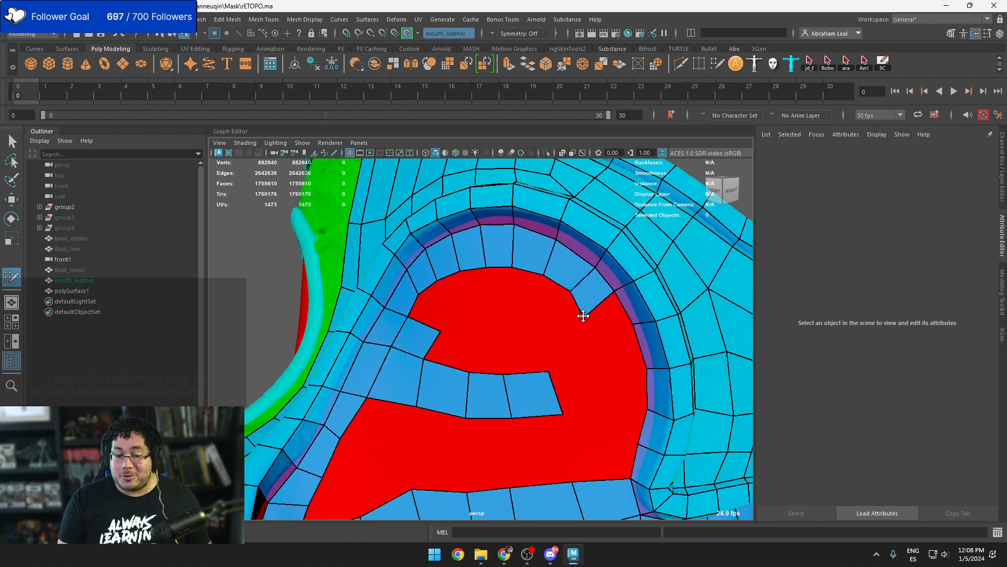
Run five more quads down the rear trim's inner edge to join the lower row and close the border loop
{"action": "left_click", "coordinate": [601, 338]}
{"action": "left_click", "coordinate": [598, 340], "text": "shift"}
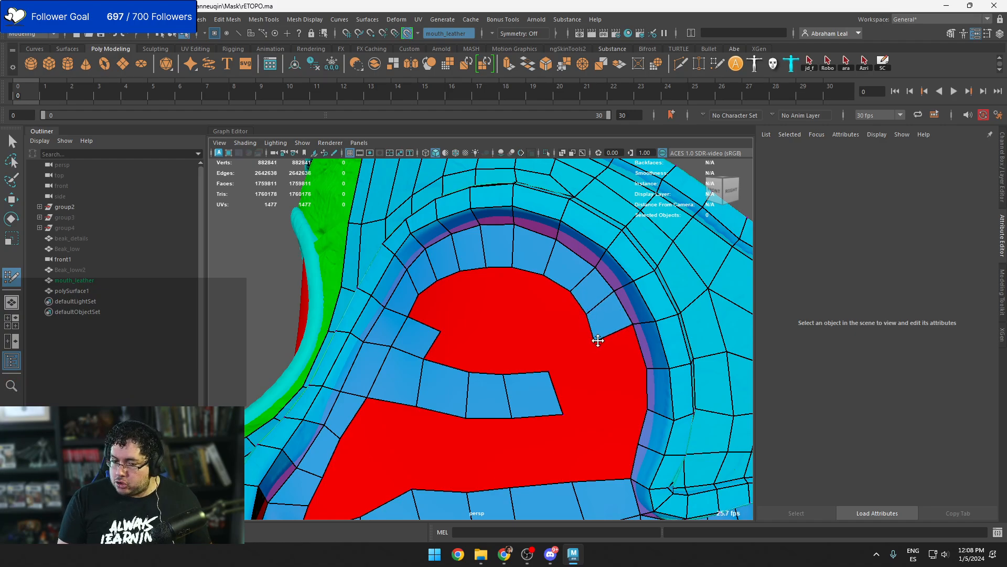
{"action": "left_click", "coordinate": [607, 367], "text": "shift"}
{"action": "left_click", "coordinate": [601, 405]}
{"action": "left_click", "coordinate": [606, 404], "text": "shift"}
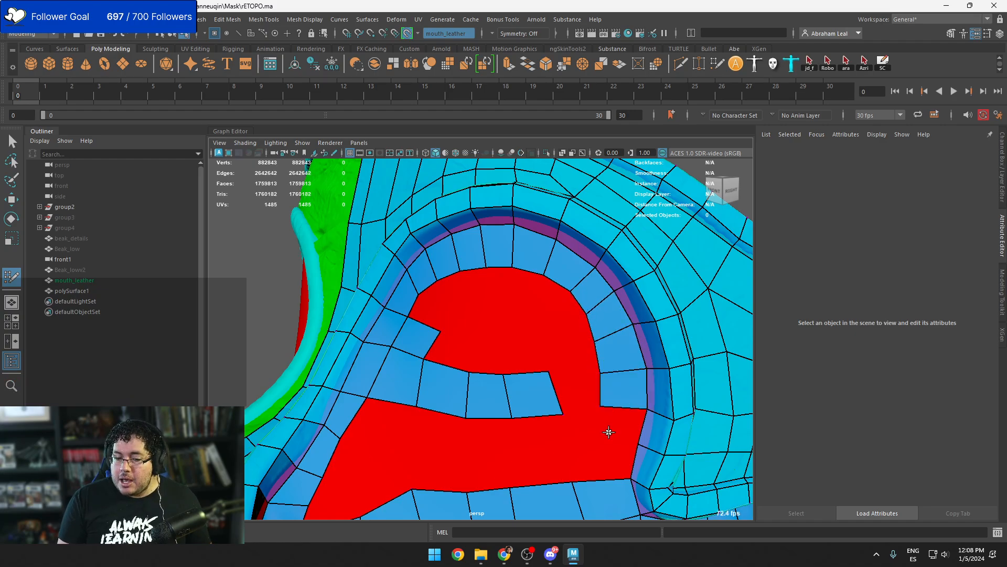
{"action": "middle_click_drag", "start_coordinate": [608, 432], "coordinate": [595, 387], "text": "alt"}
{"action": "left_click", "coordinate": [577, 393]}
{"action": "left_click", "coordinate": [591, 379], "text": "shift"}
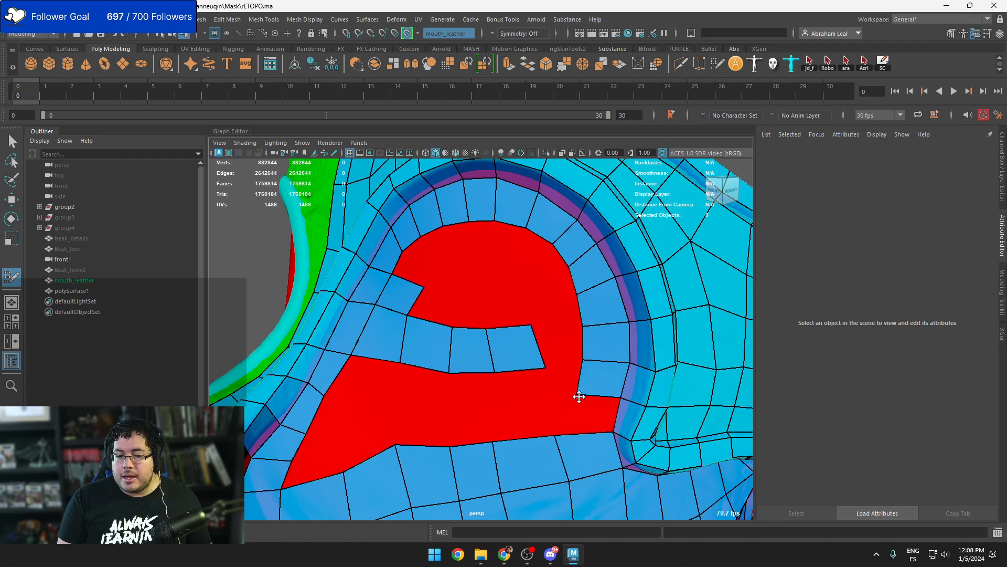
{"action": "left_click", "coordinate": [585, 414], "text": "shift"}
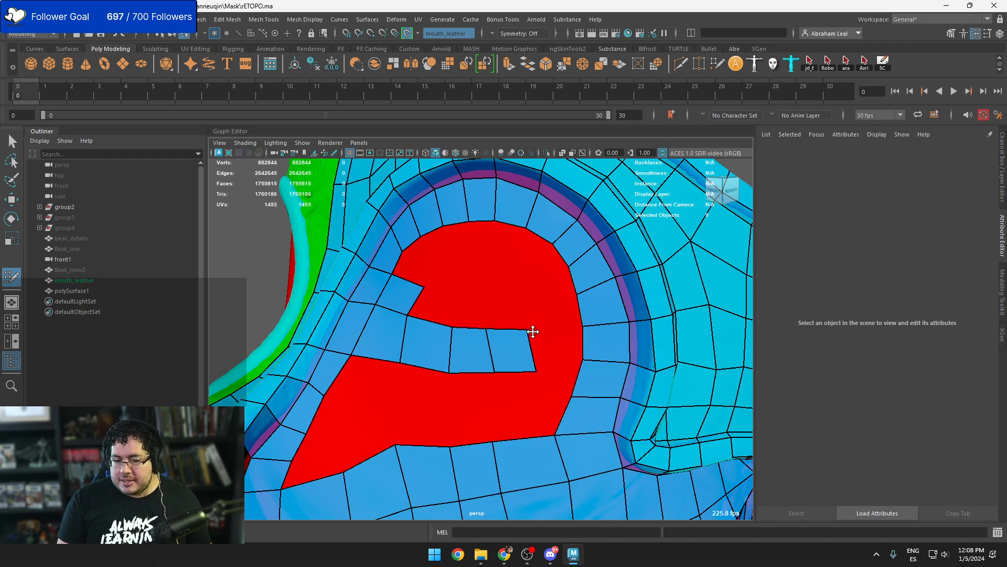
Bridge the crossing row to the rear column with a quad and shift the lower row's rear vertex backward
{"action": "left_click", "coordinate": [537, 367], "text": "shift"}
{"action": "middle_click_drag", "start_coordinate": [535, 374], "coordinate": [554, 346], "text": "alt"}
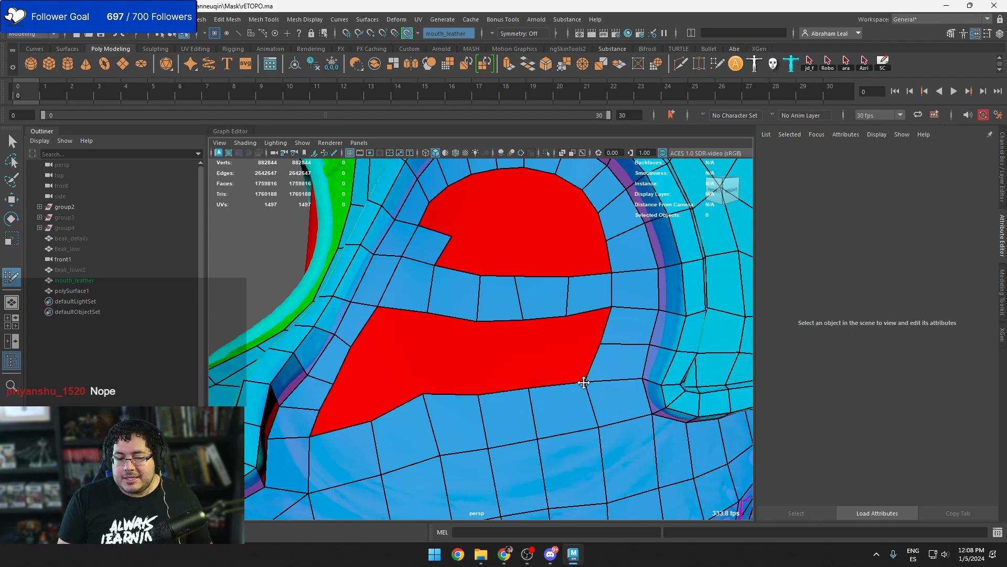
{"action": "left_click_drag", "start_coordinate": [596, 378], "coordinate": [606, 378]}
Partly fill the lower gap with five quads between the crossing row, the lower row and the front column
{"action": "middle_click_drag", "start_coordinate": [494, 364], "coordinate": [532, 357], "text": "alt"}
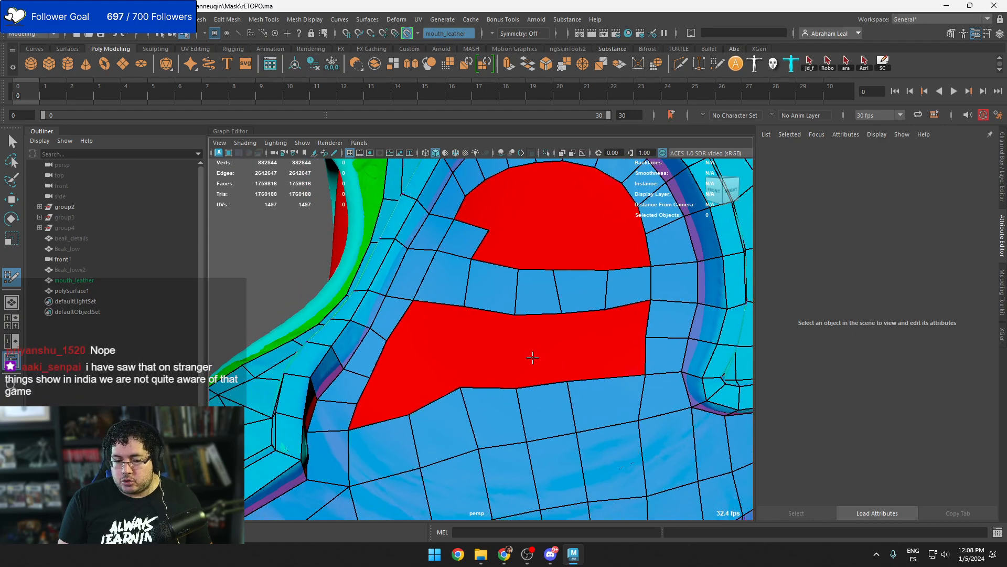
{"action": "left_click", "coordinate": [538, 331], "text": "shift"}
{"action": "left_click", "coordinate": [539, 366], "text": "shift"}
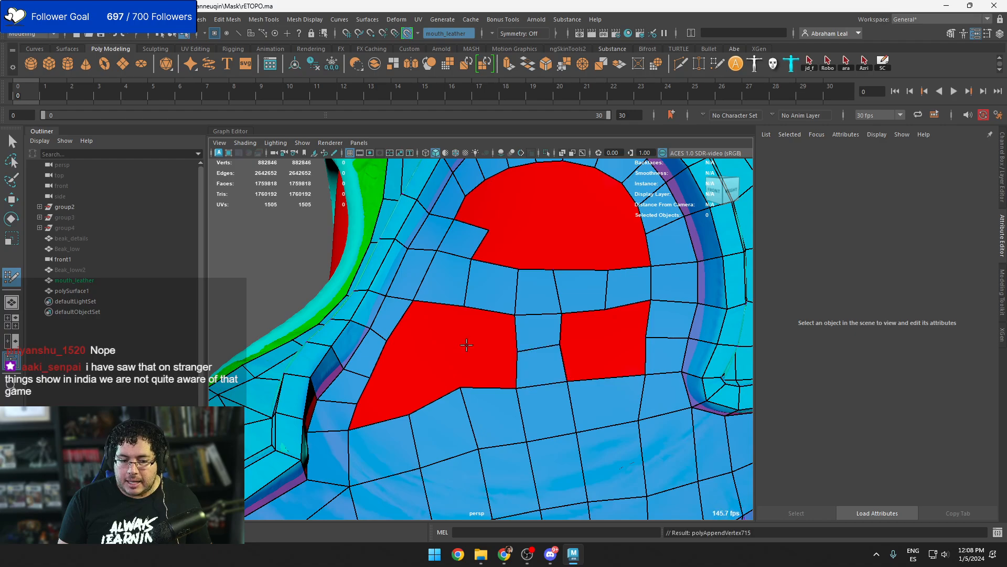
{"action": "left_click", "coordinate": [490, 327], "text": "shift"}
{"action": "left_click", "coordinate": [481, 359], "text": "shift"}
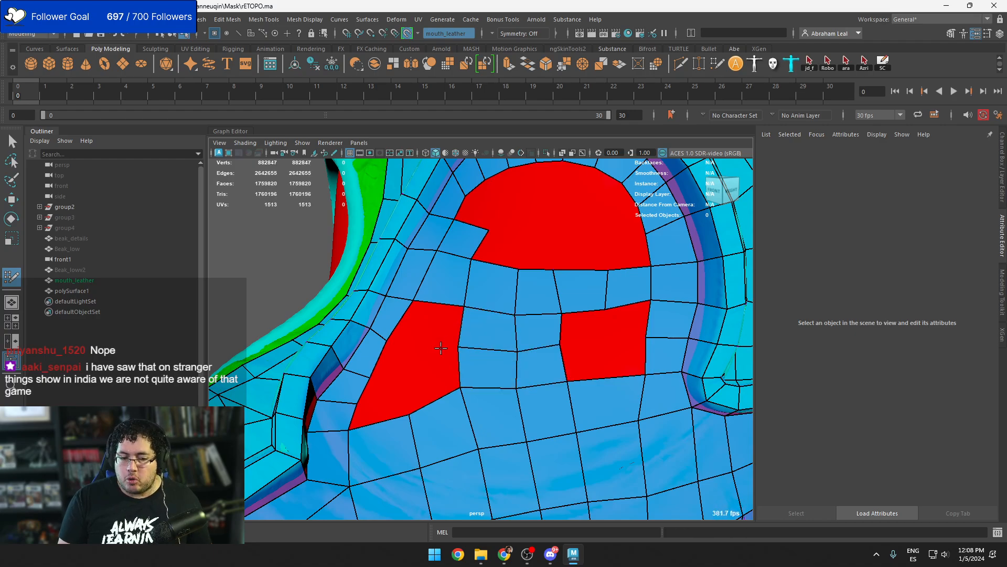
{"action": "left_click", "coordinate": [403, 336], "text": "shift"}
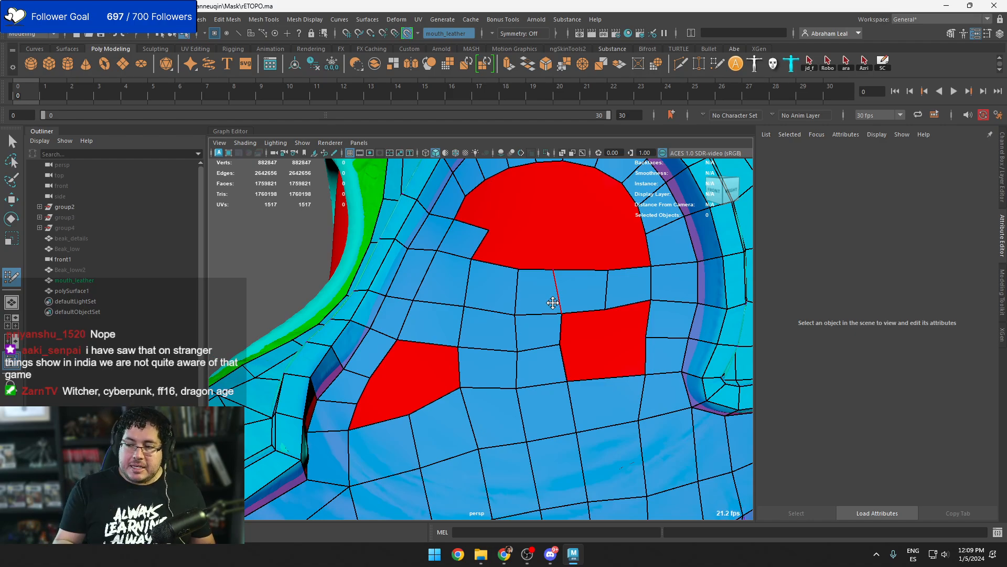
Fill the front corner of the upper gap beneath the arch with two quads and two triangles
{"action": "middle_click_drag", "start_coordinate": [549, 282], "coordinate": [501, 332], "text": "alt"}
{"action": "right_click_drag", "start_coordinate": [491, 317], "coordinate": [519, 317], "text": "alt"}
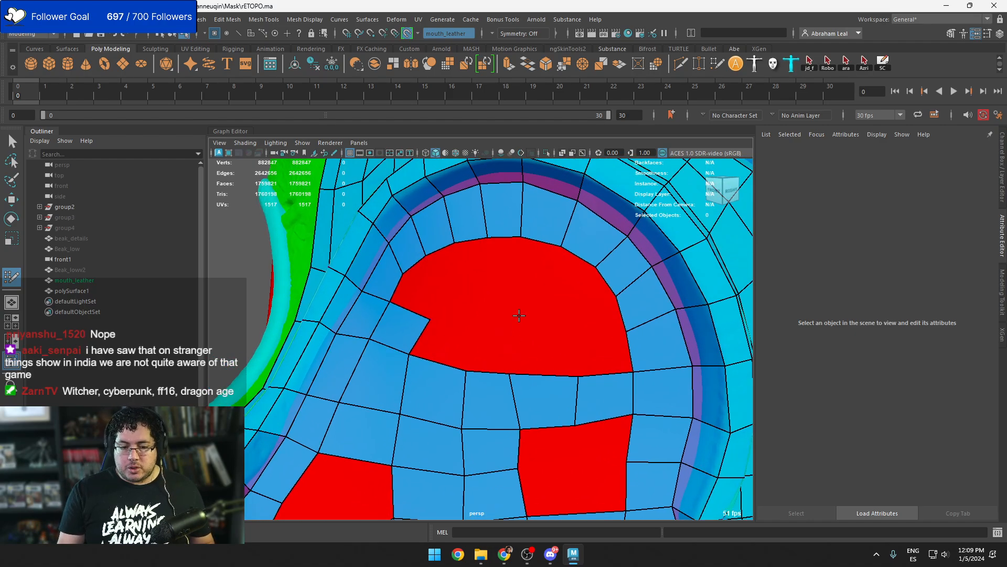
{"action": "mouse_move", "coordinate": [519, 317]}
{"action": "left_mouse_down", "text": "alt"}
{"action": "mouse_move", "coordinate": [508, 326]}
{"action": "mouse_move", "coordinate": [490, 299]}
{"action": "mouse_move", "coordinate": [482, 308]}
{"action": "left_mouse_up", "text": "alt"}
{"action": "left_click", "coordinate": [506, 292]}
{"action": "left_click", "coordinate": [488, 286], "text": "shift"}
{"action": "left_click", "coordinate": [466, 292], "text": "shift"}
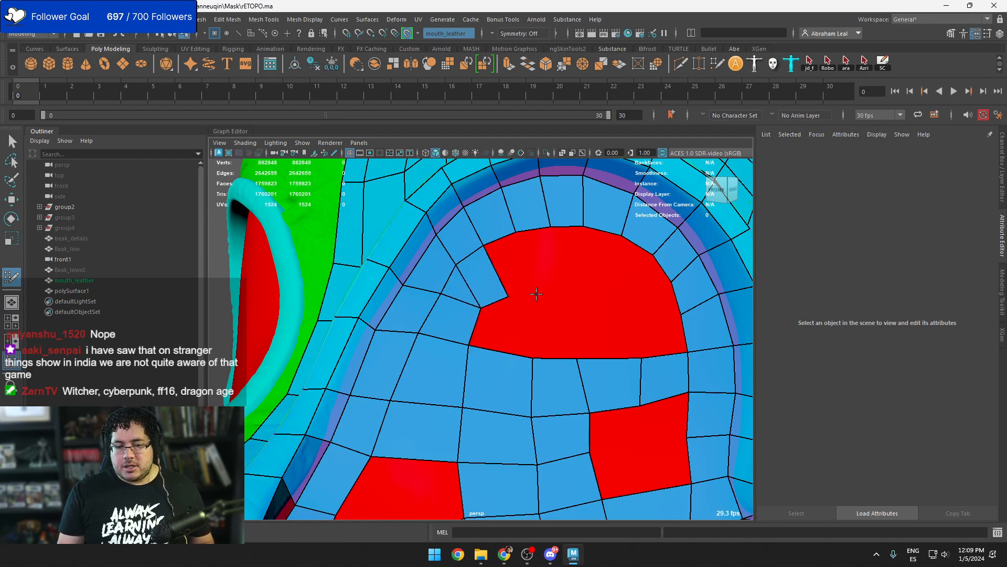
{"action": "left_click", "coordinate": [552, 290]}
{"action": "left_click", "coordinate": [537, 274], "text": "shift"}
{"action": "left_click", "coordinate": [501, 260], "text": "shift"}
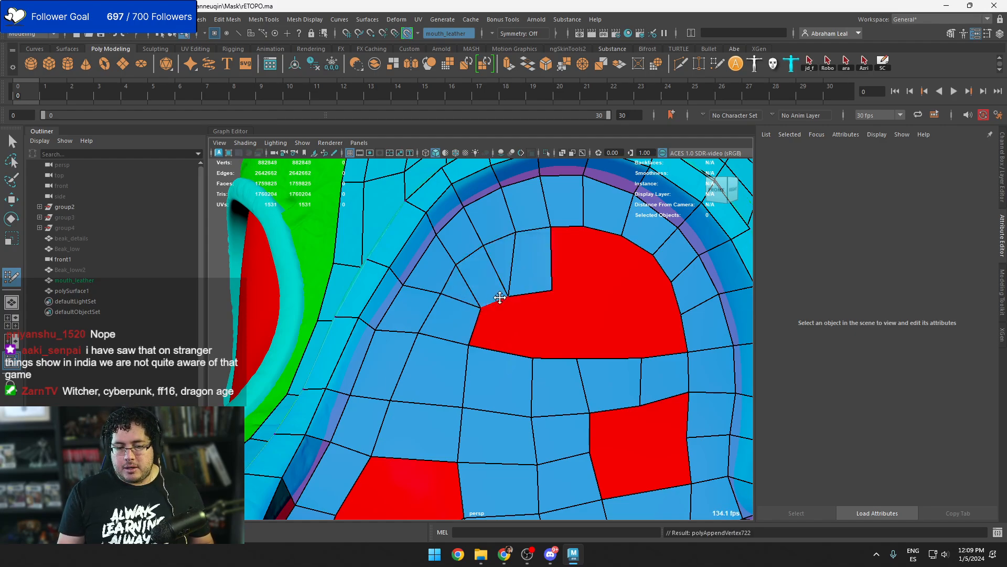
Use Quad Draw to extend the inner row of quads across the arched top of the cheek opening
{"action": "left_click", "coordinate": [578, 290]}
{"action": "left_click", "coordinate": [564, 270], "text": "shift"}
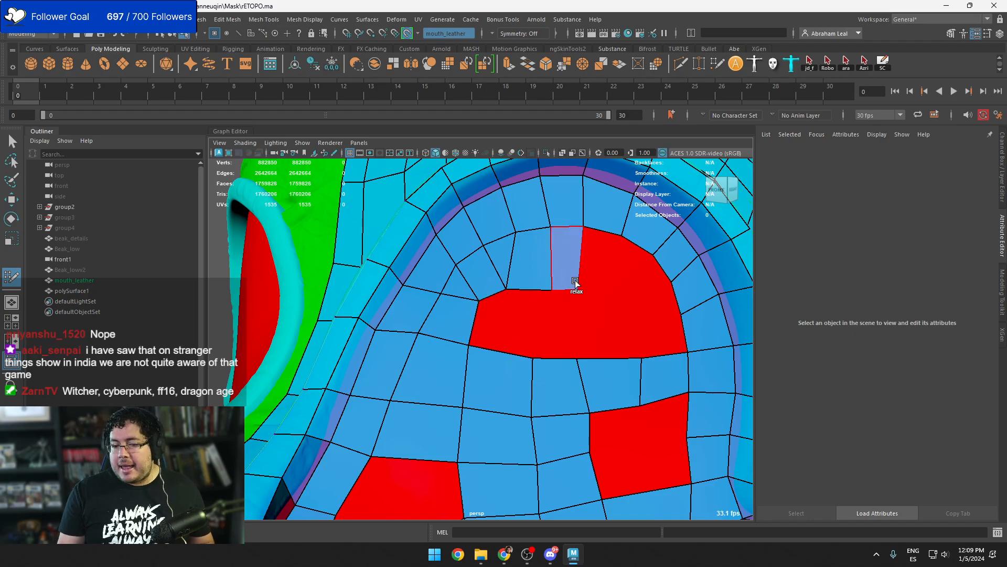
{"action": "left_click", "coordinate": [618, 272], "text": "shift"}
{"action": "left_click", "coordinate": [596, 253], "text": "shift"}
{"action": "mouse_move", "coordinate": [607, 295]}
{"action": "left_mouse_down"}
{"action": "mouse_move", "coordinate": [623, 299]}
{"action": "mouse_move", "coordinate": [563, 286]}
{"action": "left_mouse_up"}
{"action": "middle_click_drag", "start_coordinate": [648, 318], "coordinate": [609, 309], "text": "alt"}
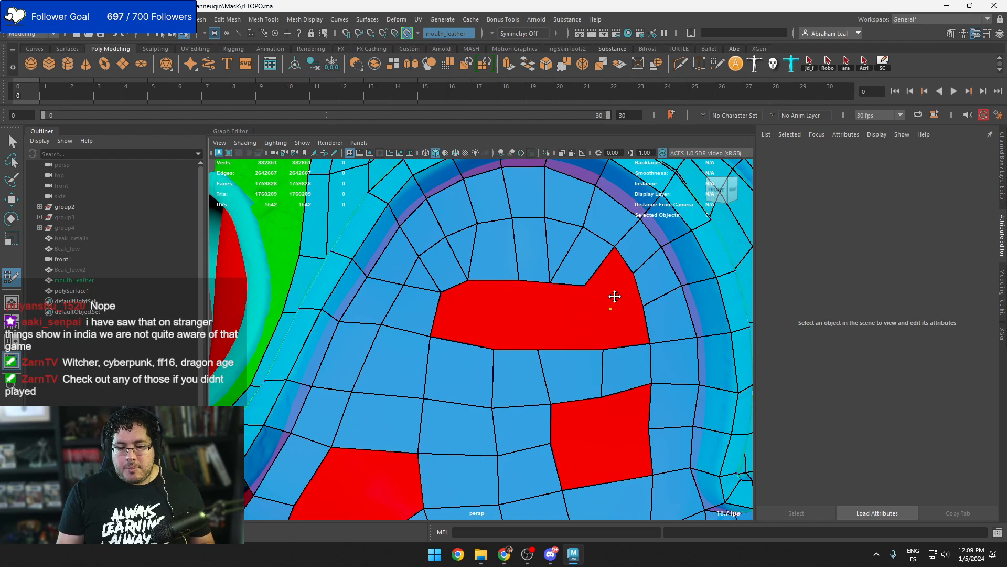
Fill the rear corner of the arched cheek opening with quads and adjust its inner vertex
{"action": "left_click", "coordinate": [614, 293], "text": "shift"}
{"action": "left_click", "coordinate": [608, 272], "text": "shift"}
{"action": "left_click", "coordinate": [611, 326], "text": "shift"}
{"action": "mouse_move", "coordinate": [612, 311]}
{"action": "left_mouse_down"}
{"action": "mouse_move", "coordinate": [601, 312]}
{"action": "mouse_move", "coordinate": [594, 286]}
{"action": "left_mouse_up"}
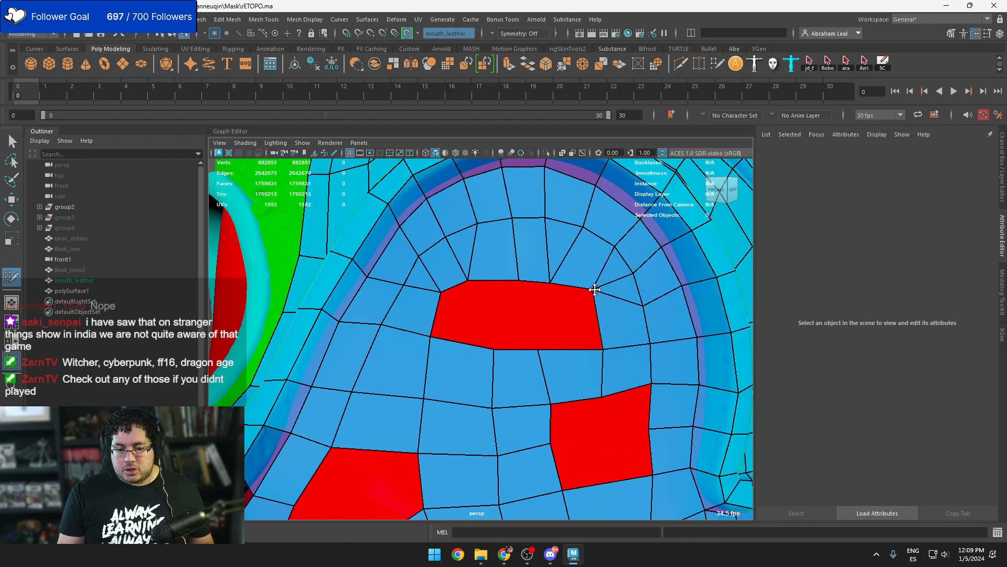
Close the remaining gap in the arched cheek opening by filling it with quads down to the row below
{"action": "left_click", "coordinate": [566, 318], "text": "shift"}
{"action": "left_click", "coordinate": [526, 317], "text": "shift"}
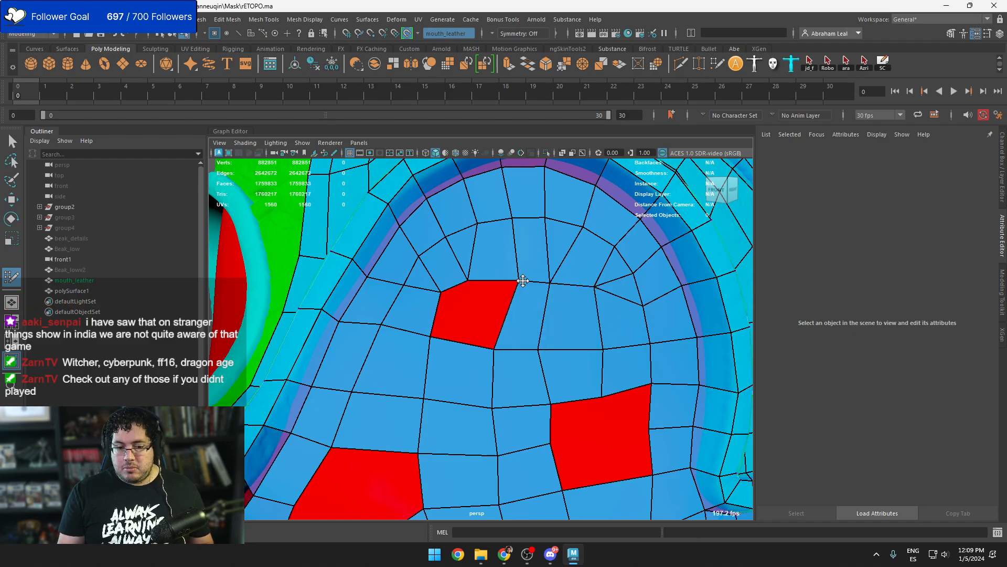
{"action": "mouse_move", "coordinate": [519, 281]}
{"action": "left_mouse_down"}
{"action": "mouse_move", "coordinate": [438, 288]}
{"action": "mouse_move", "coordinate": [458, 317]}
{"action": "mouse_move", "coordinate": [499, 269]}
{"action": "mouse_move", "coordinate": [648, 301]}
{"action": "left_mouse_up"}
{"action": "left_click", "coordinate": [472, 315], "text": "shift"}
{"action": "left_click", "coordinate": [448, 307], "text": "shift"}
Fill the squarish hole lower on the cheek, on the side away from the beak, with quads
{"action": "scroll", "coordinate": [596, 315], "scroll_direction": "down", "scroll_amount": 5}
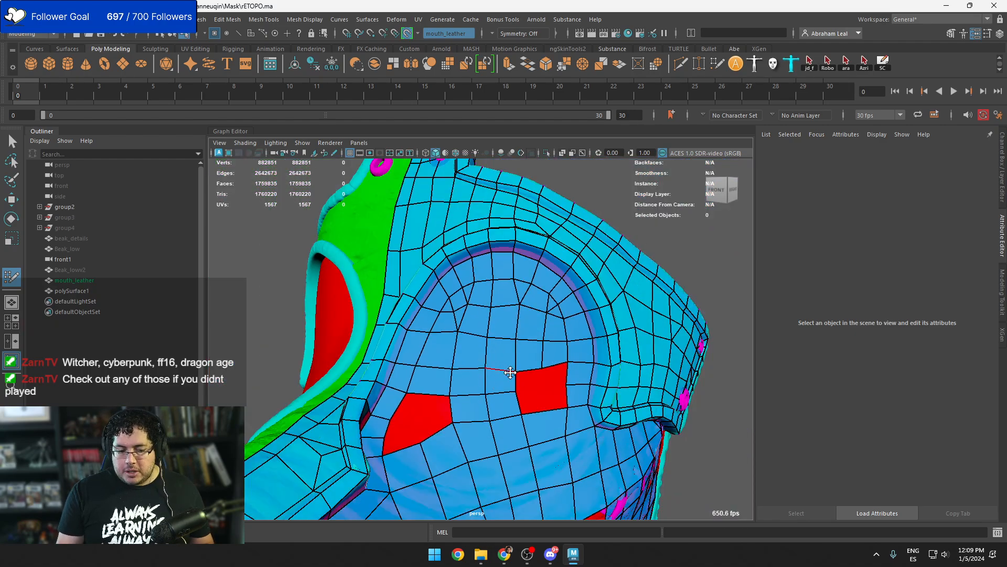
{"action": "scroll", "coordinate": [510, 372], "scroll_direction": "up", "scroll_amount": 3}
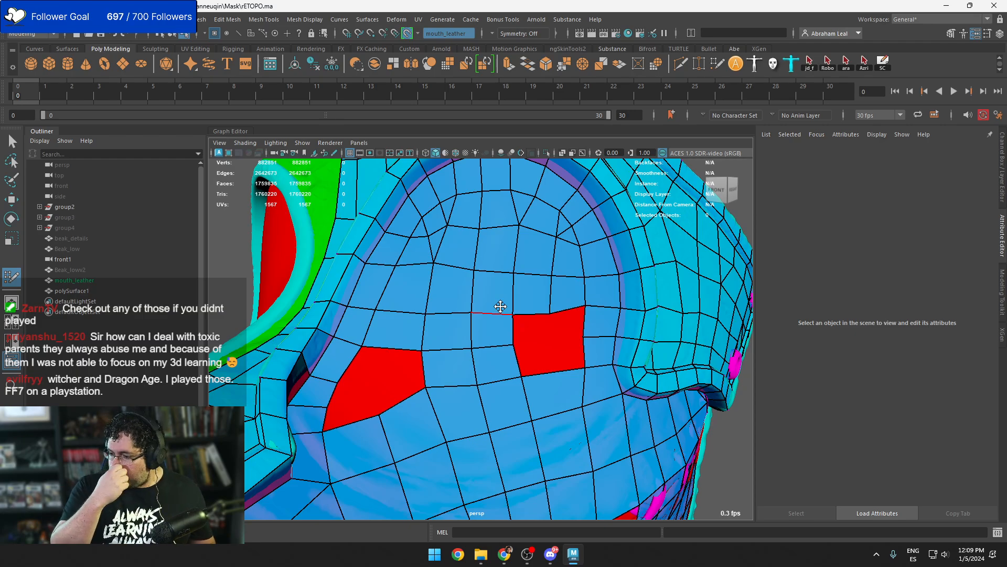
{"action": "scroll", "coordinate": [525, 299], "scroll_direction": "up", "scroll_amount": 3}
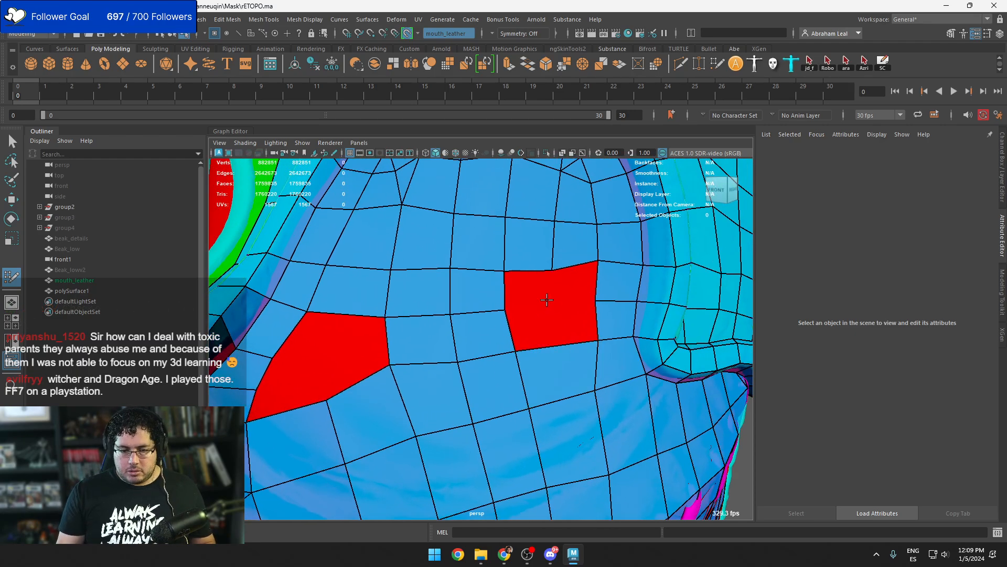
{"action": "left_click", "coordinate": [534, 289], "text": "shift"}
{"action": "left_click", "coordinate": [574, 288], "text": "shift"}
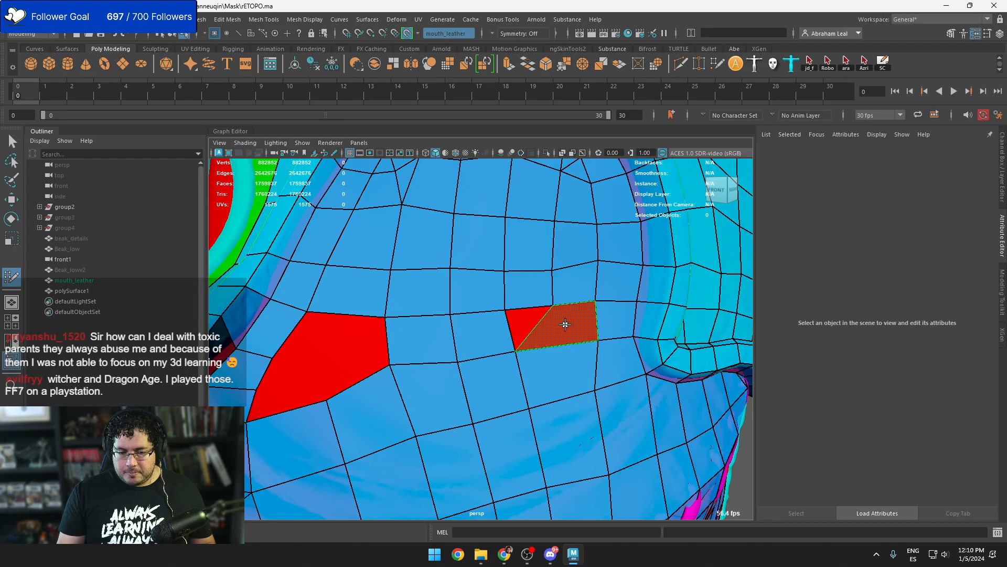
{"action": "left_click", "coordinate": [562, 320], "text": "shift"}
{"action": "left_click", "coordinate": [523, 320], "text": "shift"}
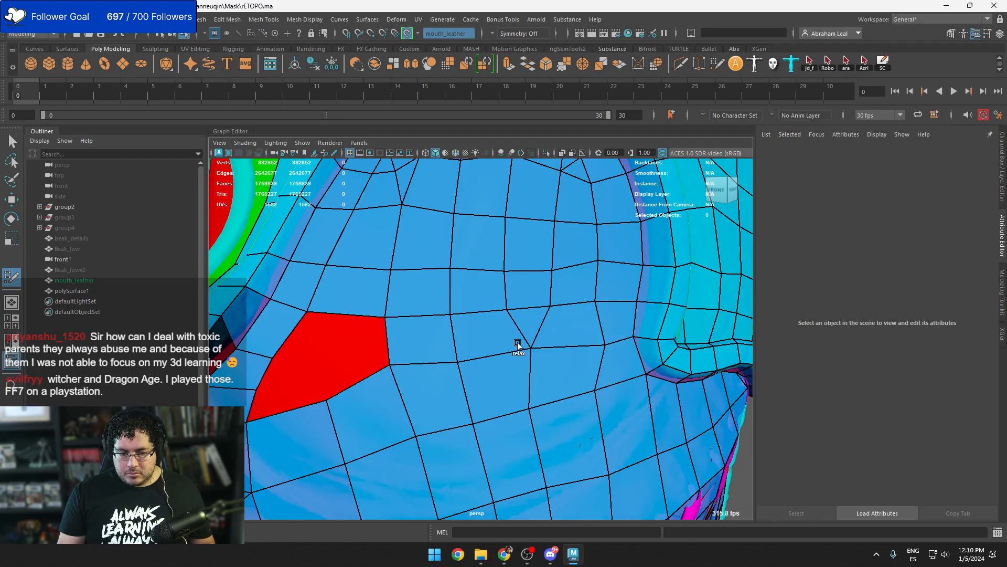
Fill the last hole in the cheek, next to the raised beak strip, with four quads
{"action": "scroll", "coordinate": [544, 306], "scroll_direction": "down", "scroll_amount": 2}
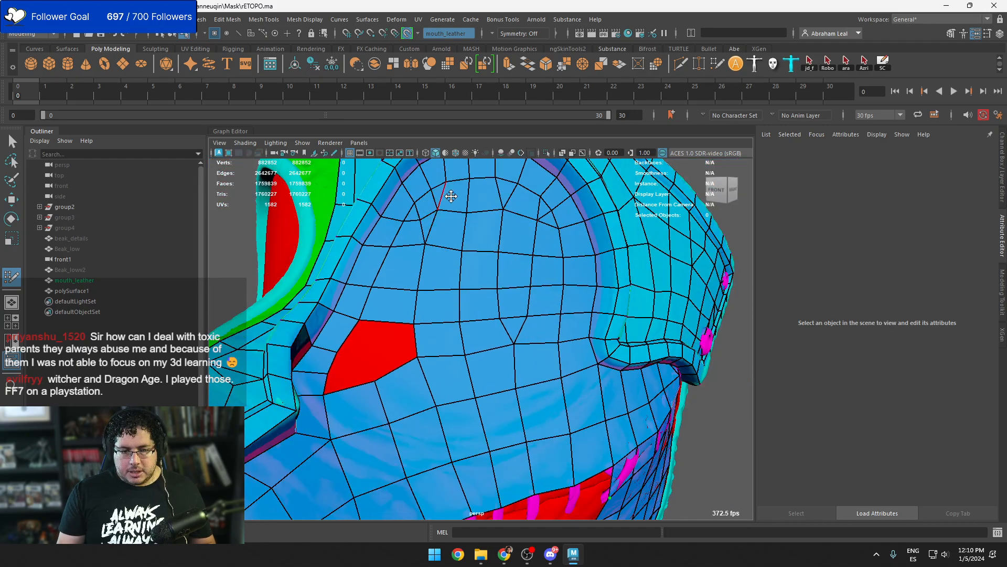
{"action": "scroll", "coordinate": [449, 210], "scroll_direction": "down", "scroll_amount": 4}
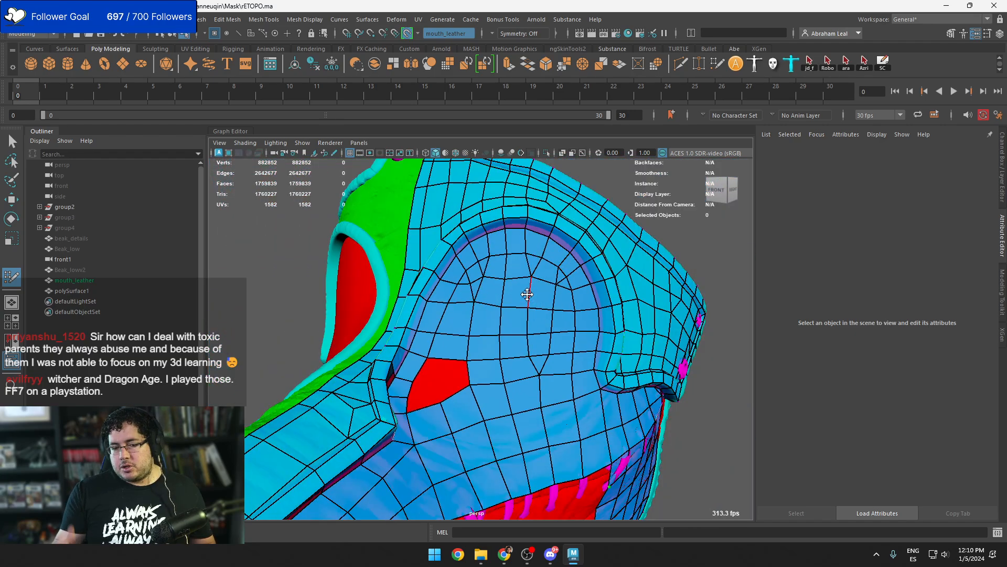
{"action": "middle_click_drag", "start_coordinate": [485, 360], "coordinate": [483, 290], "text": "alt"}
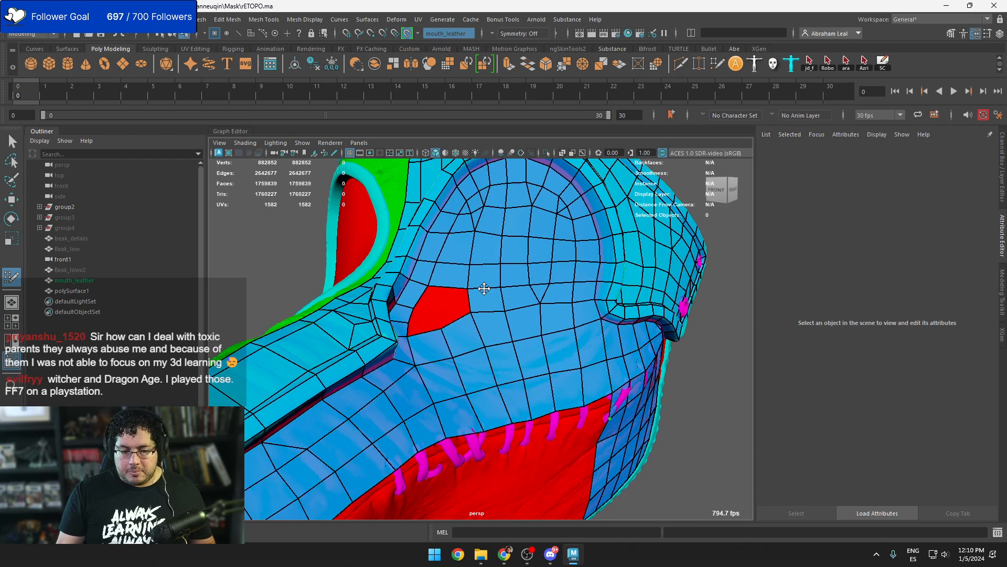
{"action": "left_click_drag", "start_coordinate": [483, 290], "coordinate": [435, 338], "text": "alt"}
{"action": "middle_click_drag", "start_coordinate": [436, 338], "coordinate": [472, 373], "text": "alt"}
{"action": "right_click_drag", "start_coordinate": [472, 373], "coordinate": [462, 402], "text": "alt"}
{"action": "mouse_move", "coordinate": [463, 402]}
{"action": "left_mouse_down", "text": "alt"}
{"action": "mouse_move", "coordinate": [438, 366]}
{"action": "mouse_move", "coordinate": [402, 360]}
{"action": "mouse_move", "coordinate": [436, 391]}
{"action": "mouse_move", "coordinate": [472, 344]}
{"action": "left_mouse_up", "text": "alt"}
{"action": "left_click", "coordinate": [414, 333], "text": "shift"}
{"action": "left_click", "coordinate": [437, 361], "text": "shift"}
{"action": "left_click", "coordinate": [383, 378], "text": "shift"}
{"action": "left_click", "coordinate": [378, 389], "text": "shift"}
Add two quads over the stitched seam below the cheek, starting from the rear panel's upper corner
{"action": "right_click_drag", "start_coordinate": [488, 327], "coordinate": [452, 309], "text": "alt"}
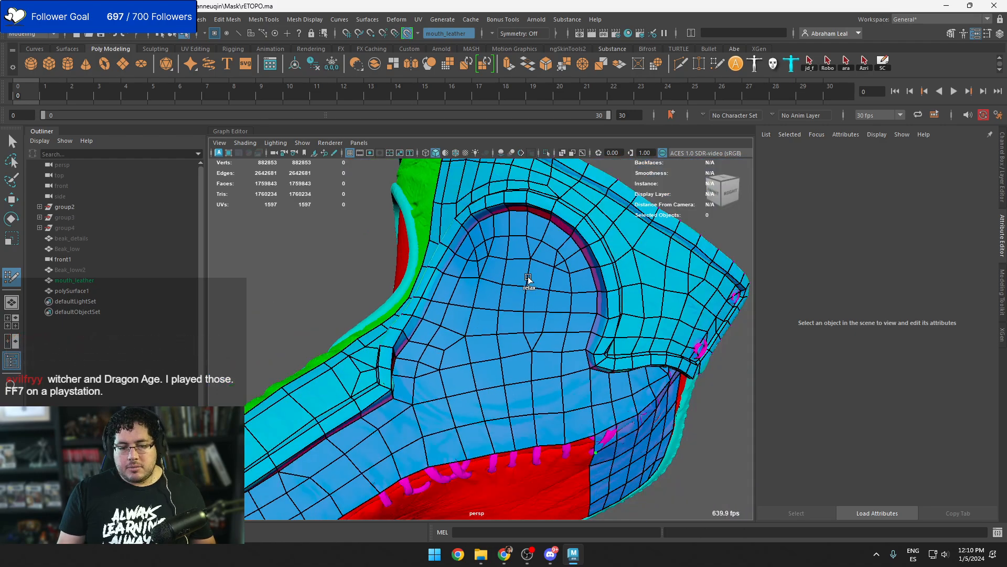
{"action": "right_click_drag", "start_coordinate": [514, 330], "coordinate": [496, 349], "text": "alt"}
{"action": "left_click_drag", "start_coordinate": [497, 348], "coordinate": [468, 368], "text": "alt"}
{"action": "right_click_drag", "start_coordinate": [468, 368], "coordinate": [515, 394], "text": "alt"}
{"action": "left_click_drag", "start_coordinate": [514, 395], "coordinate": [518, 377], "text": "alt"}
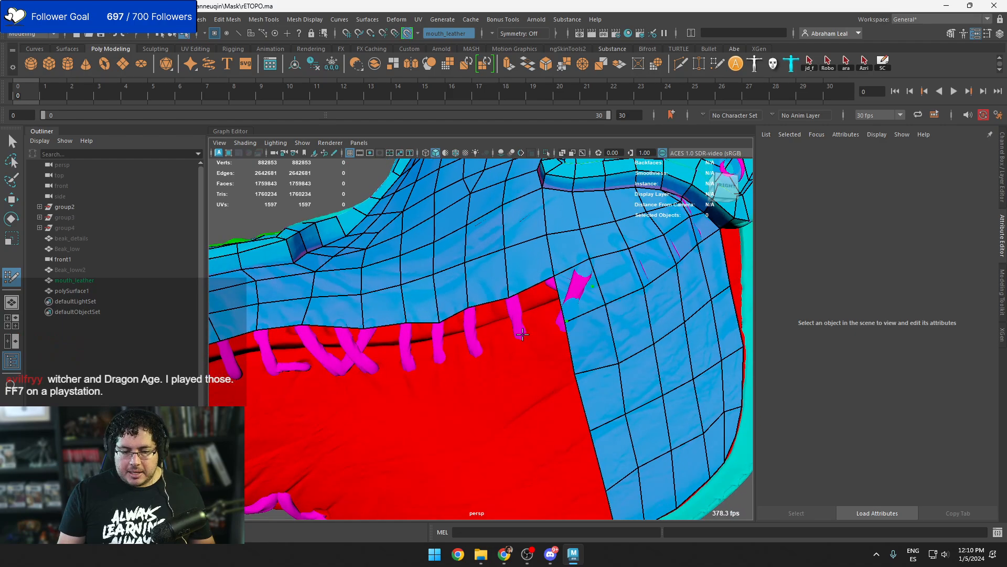
{"action": "left_click", "coordinate": [519, 341]}
{"action": "left_click", "coordinate": [526, 311], "text": "shift"}
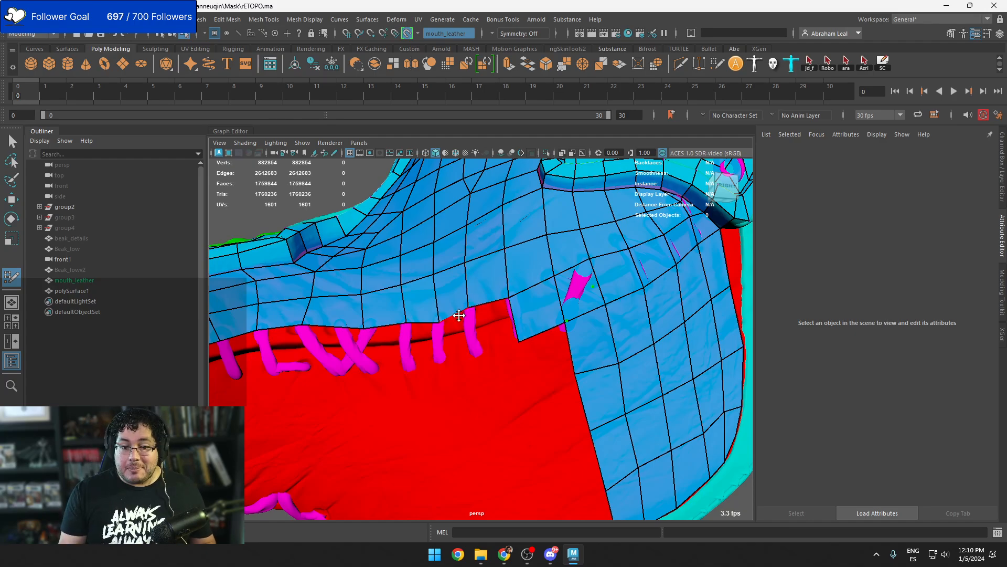
{"action": "left_click", "coordinate": [475, 352]}
{"action": "left_click", "coordinate": [483, 339], "text": "shift"}
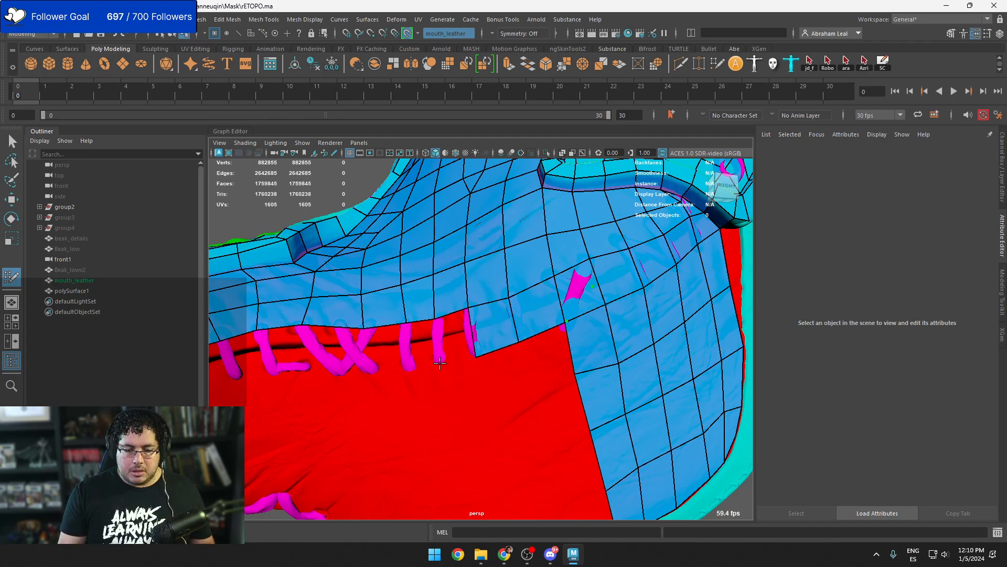
Continue the seam row with two more quads toward the beak and straighten the row's end edge
{"action": "left_click", "coordinate": [440, 362]}
{"action": "left_click", "coordinate": [456, 342], "text": "shift"}
{"action": "left_click_drag", "start_coordinate": [445, 346], "coordinate": [458, 358], "text": "alt"}
{"action": "left_click", "coordinate": [483, 344], "text": "shift"}
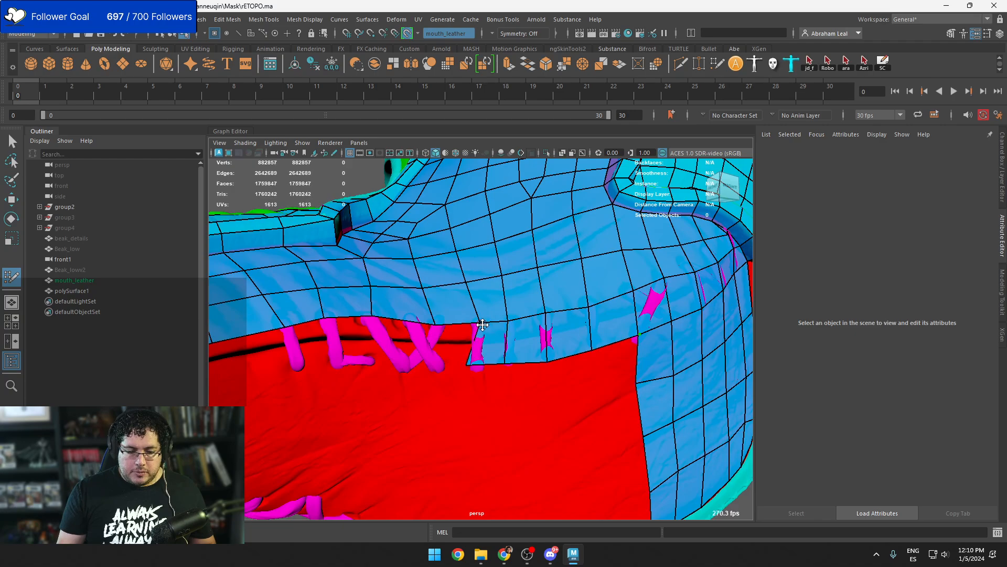
{"action": "left_click_drag", "start_coordinate": [481, 326], "coordinate": [476, 326]}
{"action": "left_click_drag", "start_coordinate": [470, 366], "coordinate": [481, 368]}
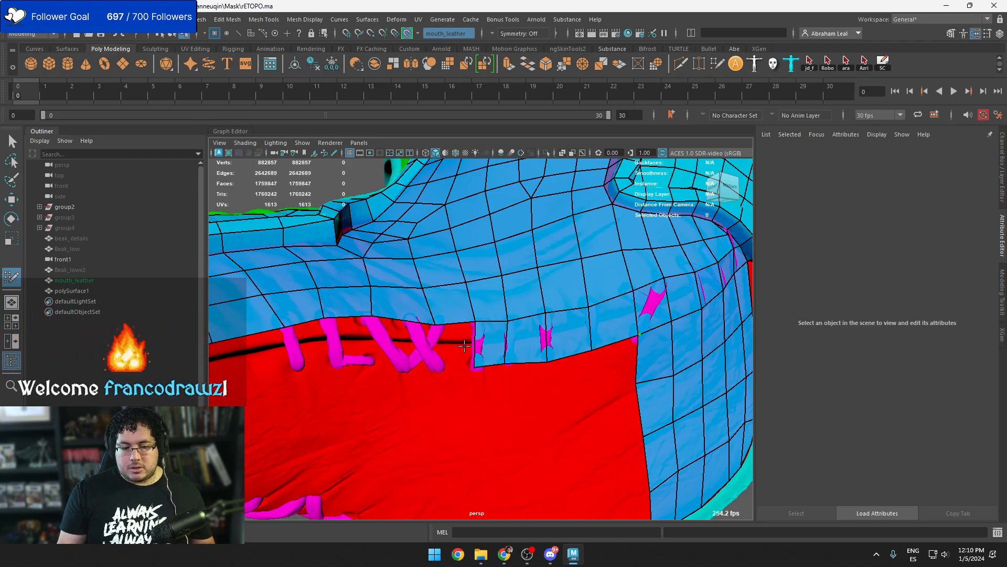
Extend the quad row along the stitches with four more quads toward the beak
{"action": "left_click", "coordinate": [433, 365]}
{"action": "left_click", "coordinate": [454, 345], "text": "shift"}
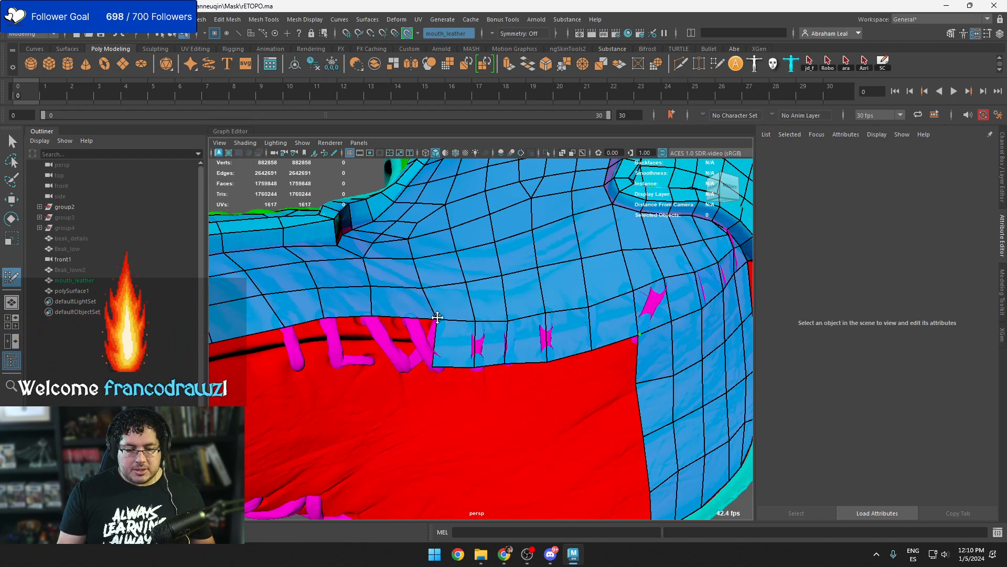
{"action": "left_click", "coordinate": [377, 368]}
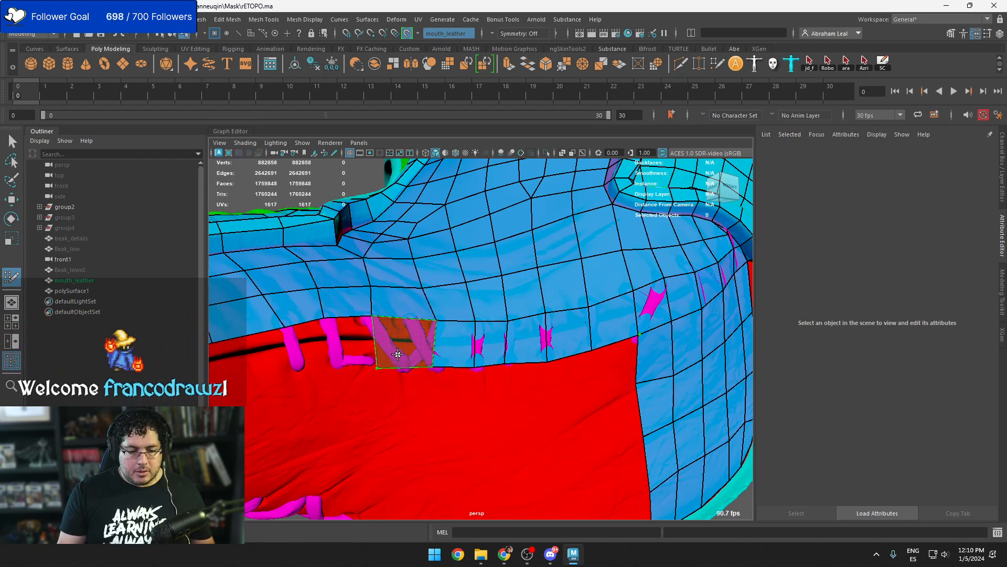
{"action": "left_click", "coordinate": [398, 353], "text": "shift"}
{"action": "left_click", "coordinate": [338, 366]}
{"action": "left_click", "coordinate": [354, 347], "text": "shift"}
{"action": "left_click", "coordinate": [296, 378]}
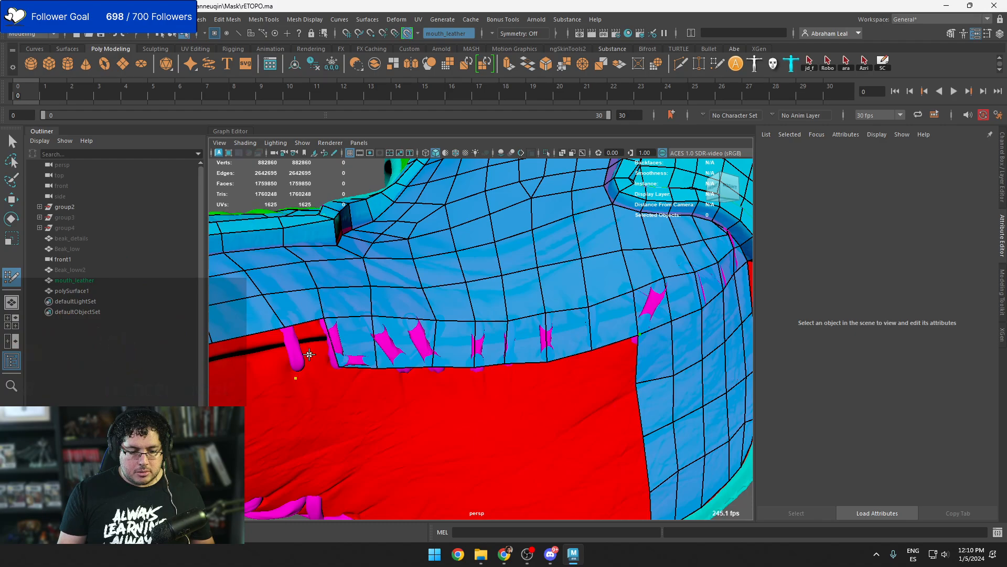
{"action": "left_click", "coordinate": [310, 355], "text": "shift"}
Finish the seam row with four quads up to the front edge of the existing beak mesh
{"action": "left_click_drag", "start_coordinate": [300, 379], "coordinate": [400, 382], "text": "alt"}
{"action": "left_click", "coordinate": [351, 363]}
{"action": "left_click", "coordinate": [370, 345], "text": "shift"}
{"action": "left_click", "coordinate": [297, 382]}
{"action": "left_click", "coordinate": [315, 366], "text": "shift"}
{"action": "left_click", "coordinate": [466, 339], "text": "shift"}
{"action": "left_click", "coordinate": [411, 379]}
{"action": "left_click", "coordinate": [432, 356], "text": "shift"}
Build two separate strips, each two quads long, from the stitched seam row down to the mask's lower rim
{"action": "right_click_drag", "start_coordinate": [400, 382], "coordinate": [364, 405], "text": "alt"}
{"action": "middle_click_drag", "start_coordinate": [365, 404], "coordinate": [504, 357], "text": "alt"}
{"action": "left_click_drag", "start_coordinate": [504, 358], "coordinate": [443, 331], "text": "alt"}
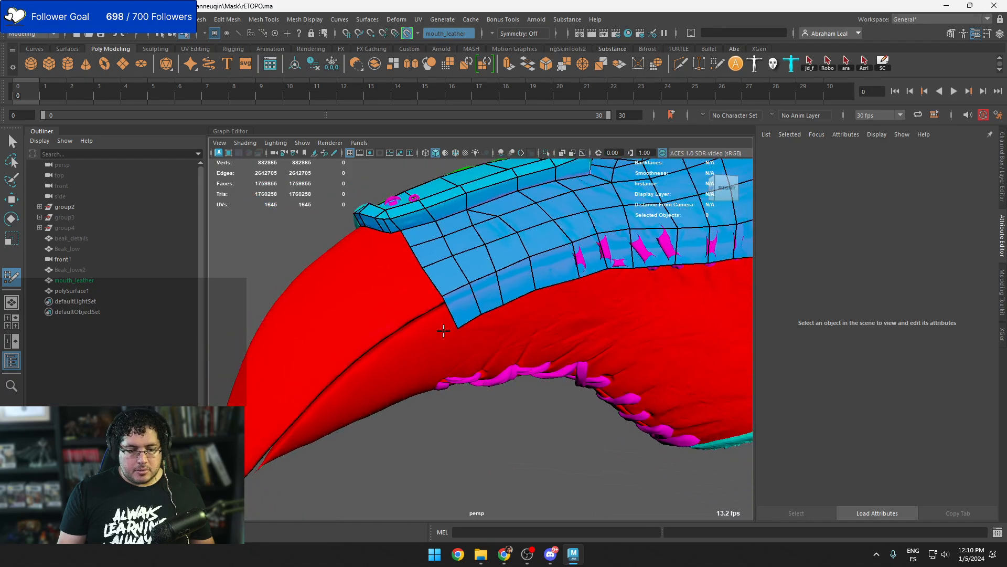
{"action": "right_click_drag", "start_coordinate": [443, 331], "coordinate": [402, 343], "text": "alt"}
{"action": "middle_click_drag", "start_coordinate": [566, 349], "coordinate": [439, 386], "text": "alt"}
{"action": "right_click_drag", "start_coordinate": [439, 386], "coordinate": [503, 357], "text": "alt"}
{"action": "left_click_drag", "start_coordinate": [505, 349], "coordinate": [458, 341], "text": "alt"}
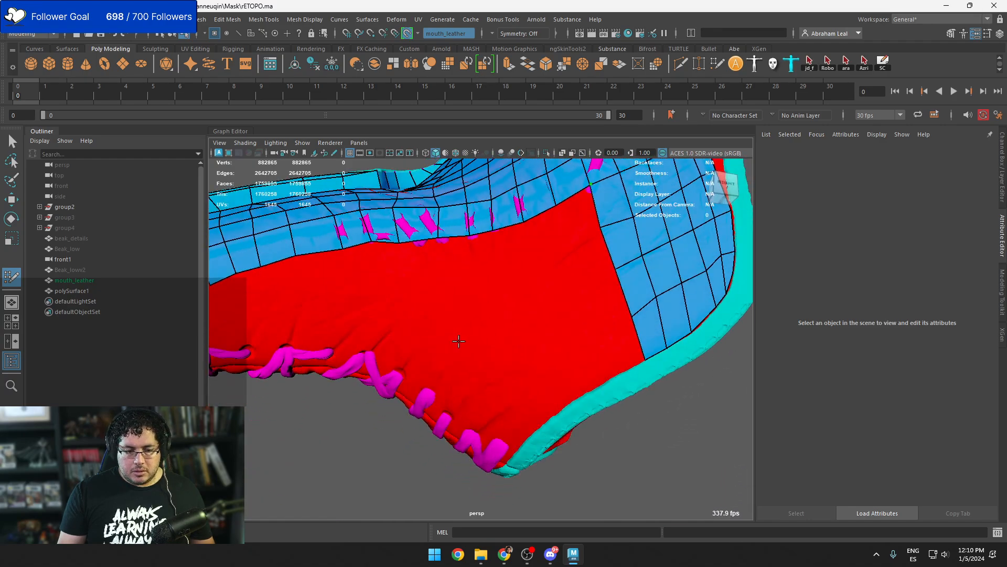
{"action": "left_click_drag", "start_coordinate": [467, 255], "coordinate": [478, 255], "text": "alt"}
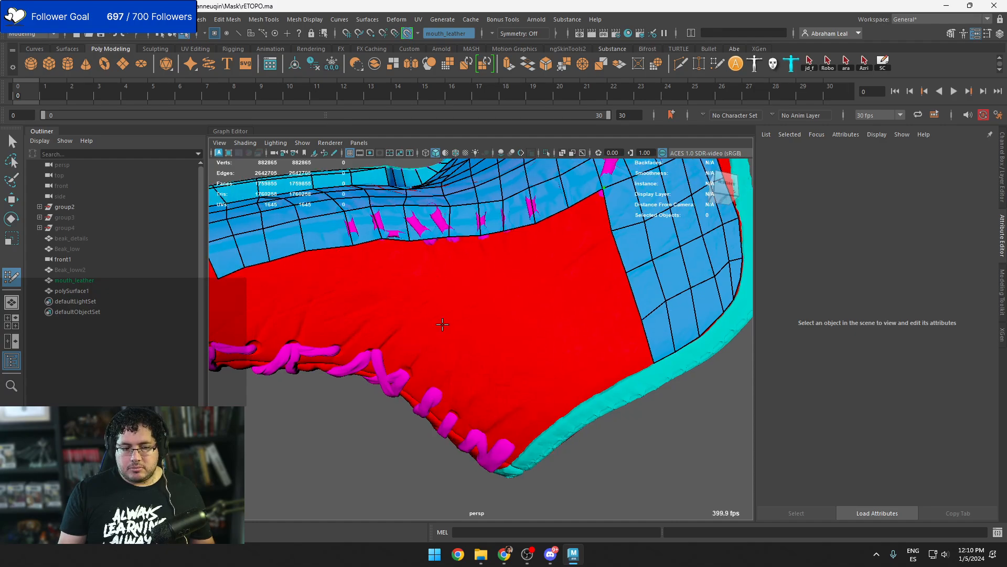
{"action": "scroll", "coordinate": [475, 319], "scroll_direction": "down", "scroll_amount": 2}
{"action": "scroll", "coordinate": [476, 317], "scroll_direction": "up", "scroll_amount": 2}
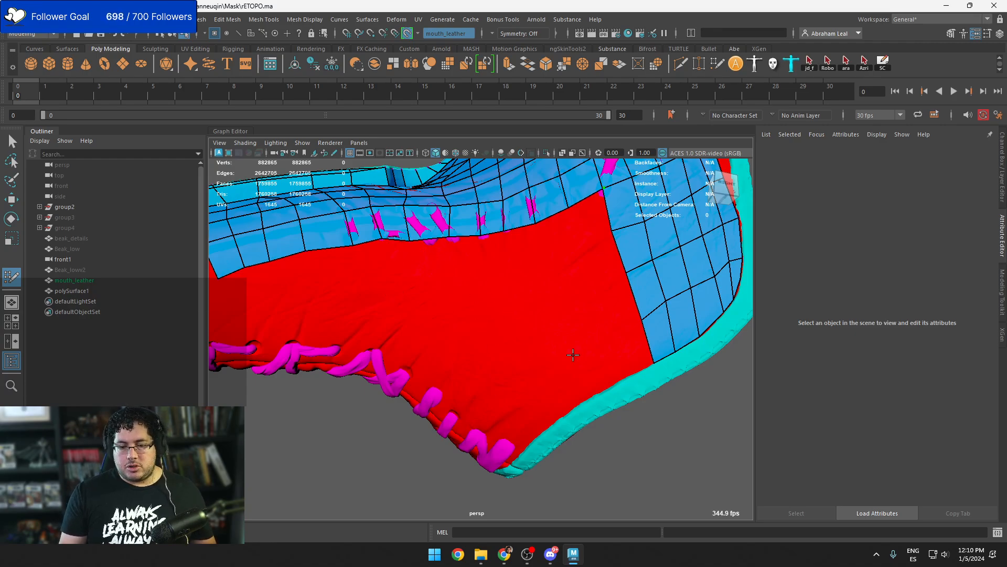
{"action": "left_click", "coordinate": [539, 422]}
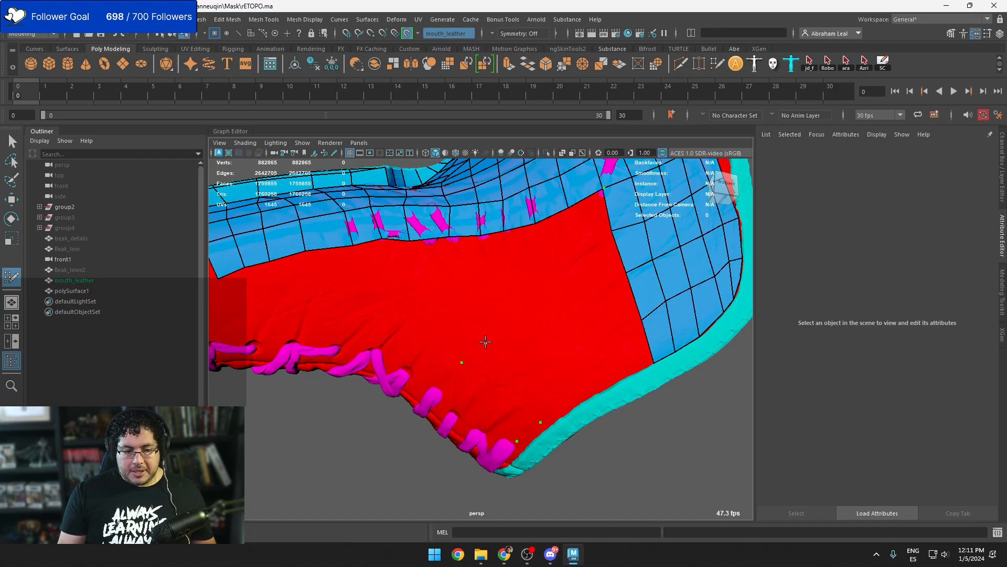
{"action": "left_click", "coordinate": [462, 320], "text": "shift"}
{"action": "left_click", "coordinate": [512, 401], "text": "shift"}
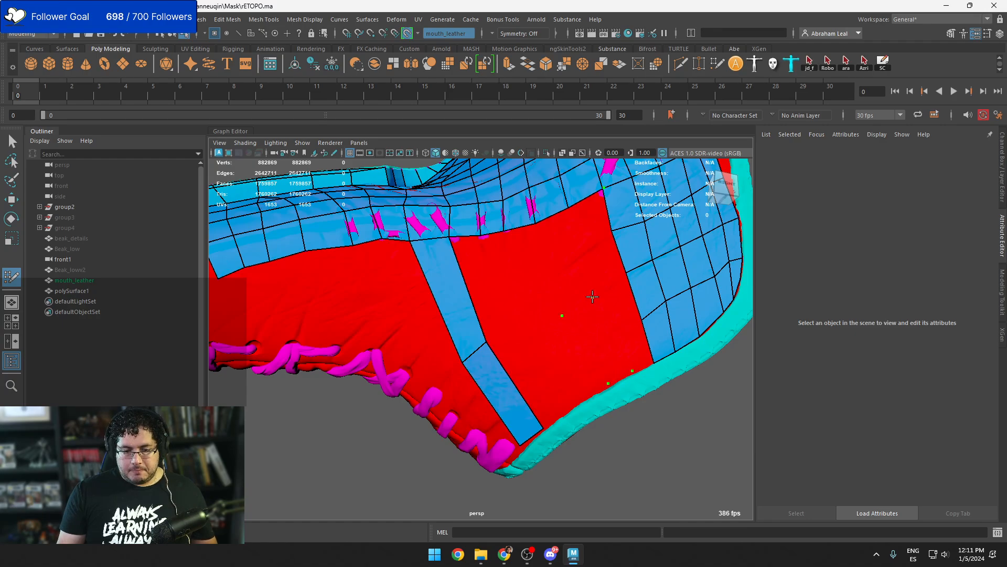
{"action": "left_click", "coordinate": [561, 266], "text": "shift"}
{"action": "left_click", "coordinate": [596, 340], "text": "shift"}
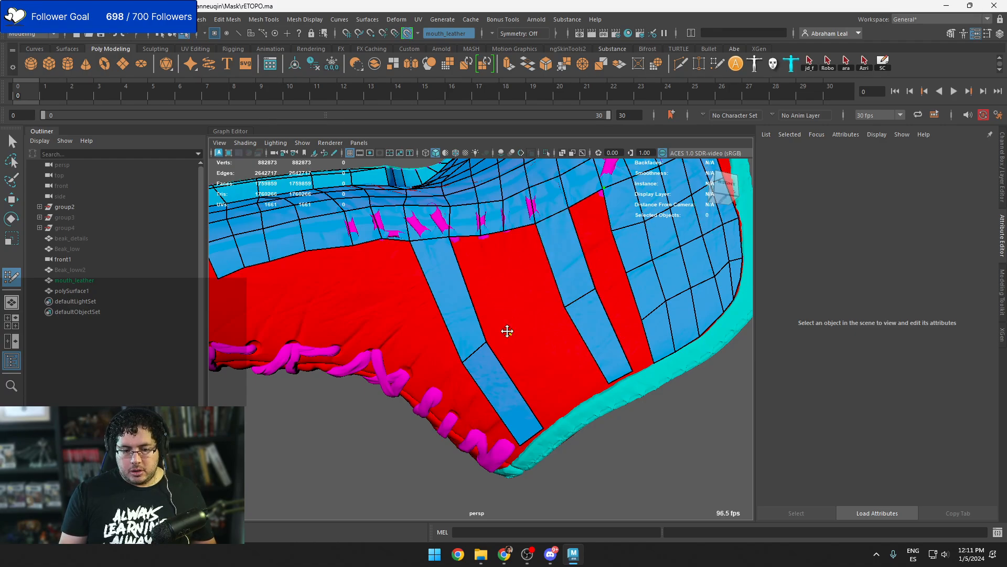
Fill the gap between the two vertical strips with six quads in two rows
{"action": "left_click", "coordinate": [480, 299], "text": "shift"}
{"action": "left_click", "coordinate": [531, 326]}
{"action": "left_click", "coordinate": [503, 286], "text": "shift"}
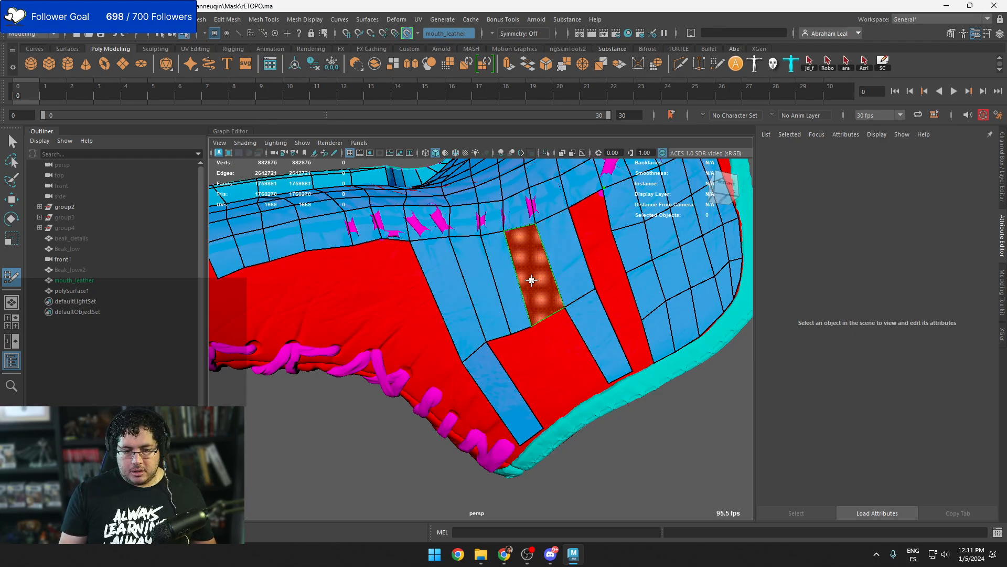
{"action": "left_click", "coordinate": [533, 267], "text": "shift"}
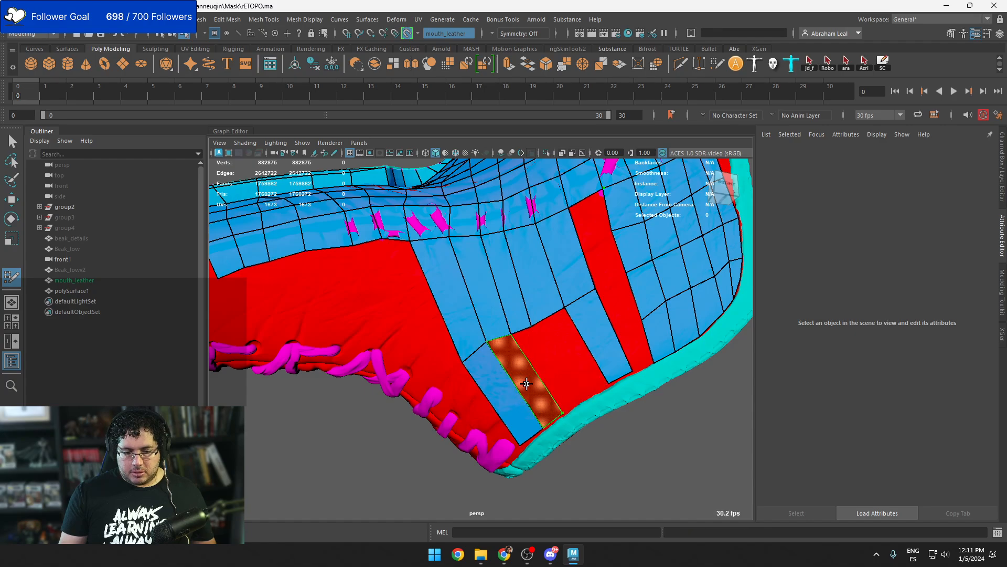
{"action": "left_click", "coordinate": [548, 387], "text": "shift"}
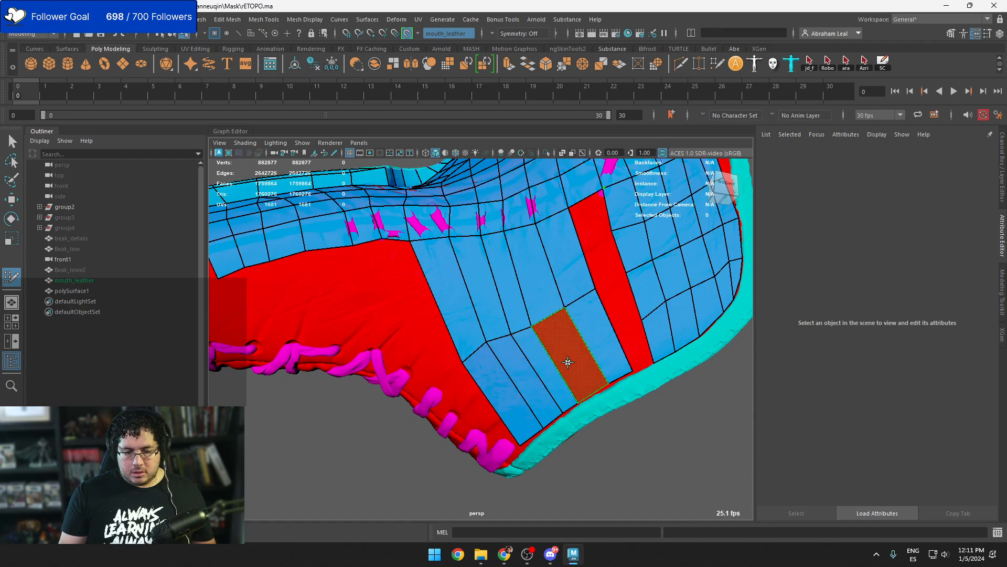
{"action": "left_click", "coordinate": [562, 362], "text": "shift"}
Insert an edge loop across each row of the new side panel and bridge its gap to the rear grid with quads
{"action": "left_click", "coordinate": [550, 264], "text": "ctrl"}
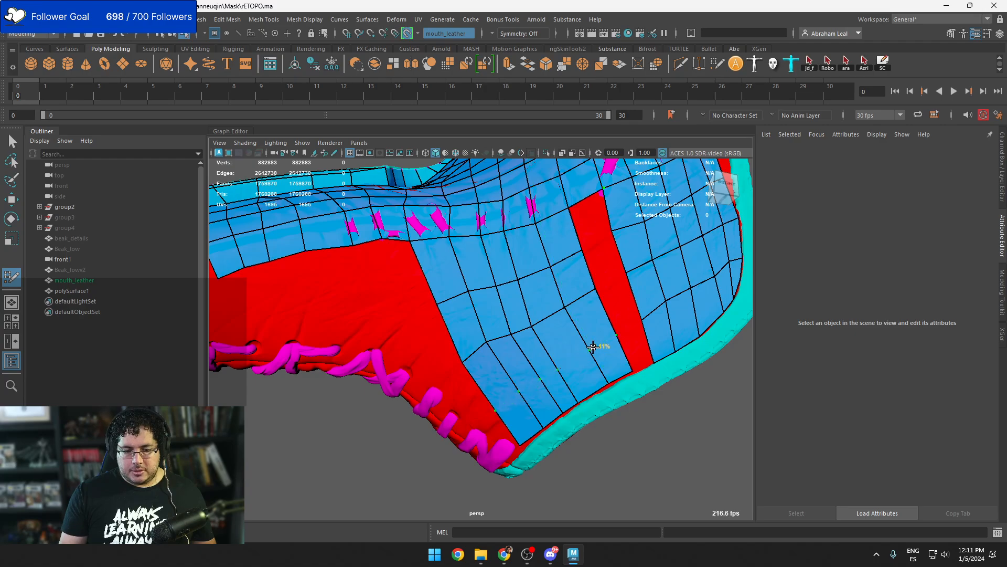
{"action": "left_click", "coordinate": [590, 349], "text": "ctrl"}
{"action": "left_click", "coordinate": [620, 303], "text": "shift"}
{"action": "left_click", "coordinate": [634, 344], "text": "shift"}
{"action": "left_click", "coordinate": [604, 260], "text": "shift"}
{"action": "left_click", "coordinate": [593, 225], "text": "shift"}
Relax the vertices of the new side panel to even out the quad spacing
{"action": "mouse_move", "coordinate": [569, 308]}
{"action": "left_mouse_down", "text": "shift"}
{"action": "mouse_move", "coordinate": [512, 288]}
{"action": "mouse_move", "coordinate": [562, 291]}
{"action": "mouse_move", "coordinate": [565, 338]}
{"action": "mouse_move", "coordinate": [531, 336]}
{"action": "mouse_move", "coordinate": [600, 285]}
{"action": "left_mouse_up", "text": "shift"}
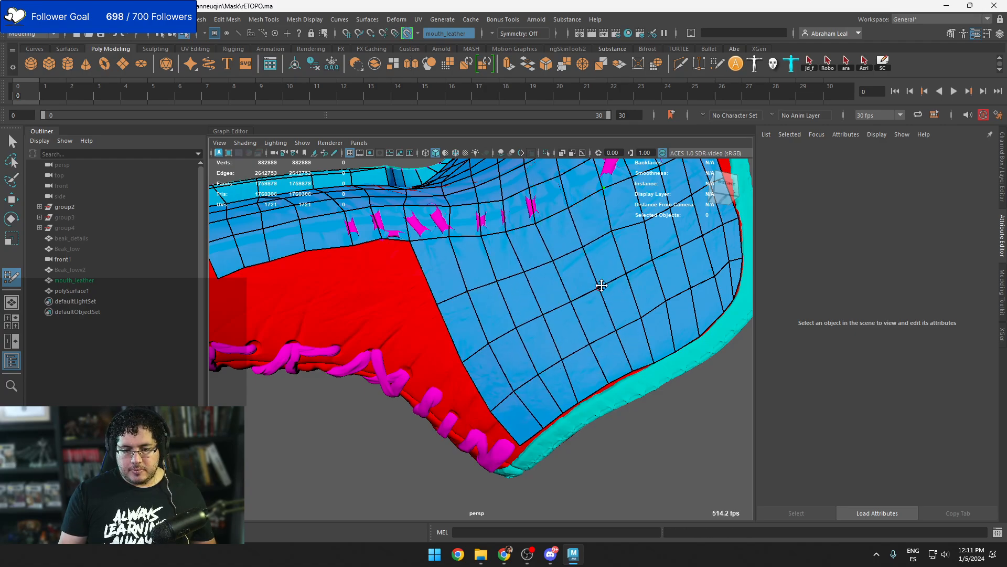
{"action": "middle_click_drag", "start_coordinate": [600, 286], "coordinate": [556, 318], "text": "alt"}
{"action": "mouse_move", "coordinate": [569, 261]}
{"action": "left_mouse_down", "text": "shift"}
{"action": "mouse_move", "coordinate": [606, 342]}
{"action": "mouse_move", "coordinate": [625, 326]}
{"action": "mouse_move", "coordinate": [576, 307]}
{"action": "left_mouse_up", "text": "shift"}
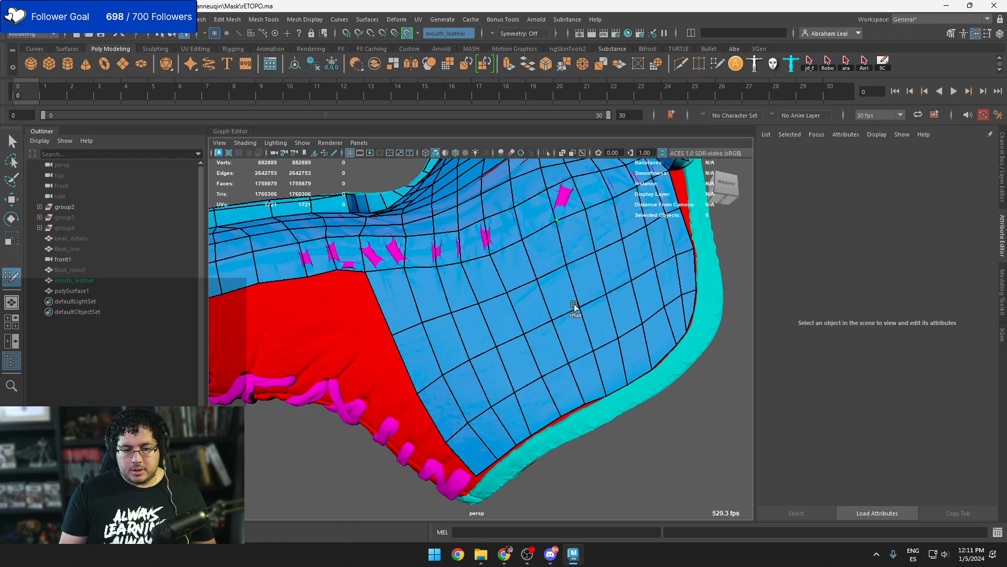
{"action": "right_click_drag", "start_coordinate": [575, 308], "coordinate": [493, 315], "text": "alt"}
{"action": "mouse_move", "coordinate": [493, 314]}
{"action": "left_mouse_down", "text": "alt"}
{"action": "mouse_move", "coordinate": [528, 316]}
{"action": "mouse_move", "coordinate": [608, 389]}
{"action": "mouse_move", "coordinate": [492, 355]}
{"action": "left_mouse_up", "text": "alt"}
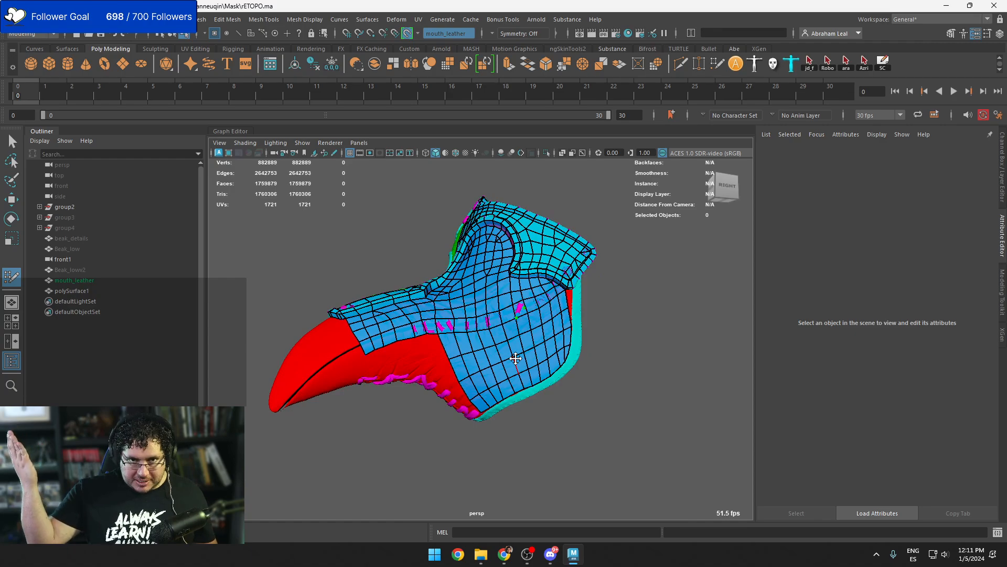
Add a quad below the front side strip's lower edge and adjust its two lower corner vertices
{"action": "right_click_drag", "start_coordinate": [472, 358], "coordinate": [567, 414], "text": "alt"}
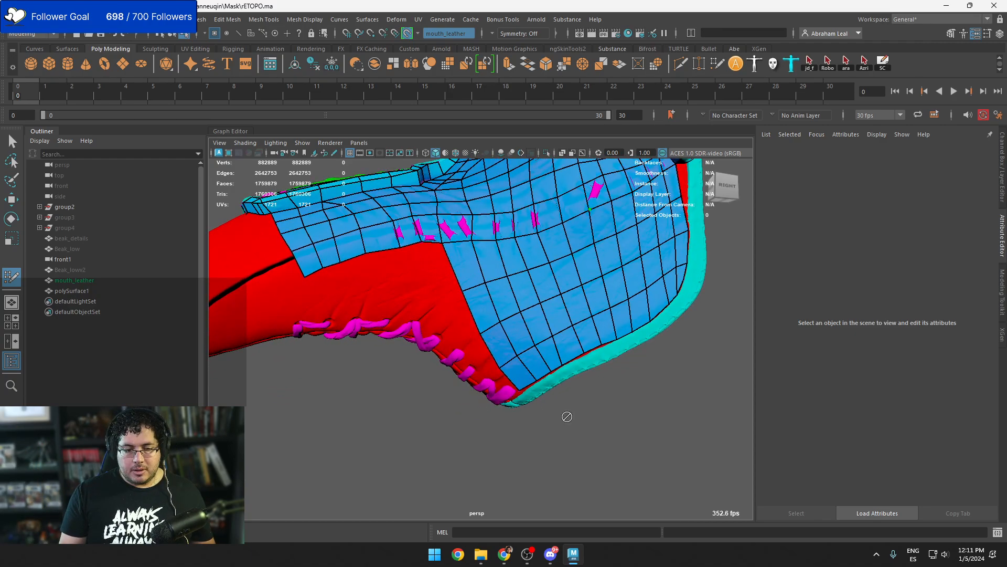
{"action": "middle_click_drag", "start_coordinate": [427, 337], "coordinate": [511, 348], "text": "alt"}
{"action": "right_click_drag", "start_coordinate": [461, 341], "coordinate": [498, 354], "text": "alt"}
{"action": "middle_click_drag", "start_coordinate": [478, 318], "coordinate": [492, 363], "text": "alt"}
{"action": "left_click", "coordinate": [444, 315]}
{"action": "left_click", "coordinate": [494, 286]}
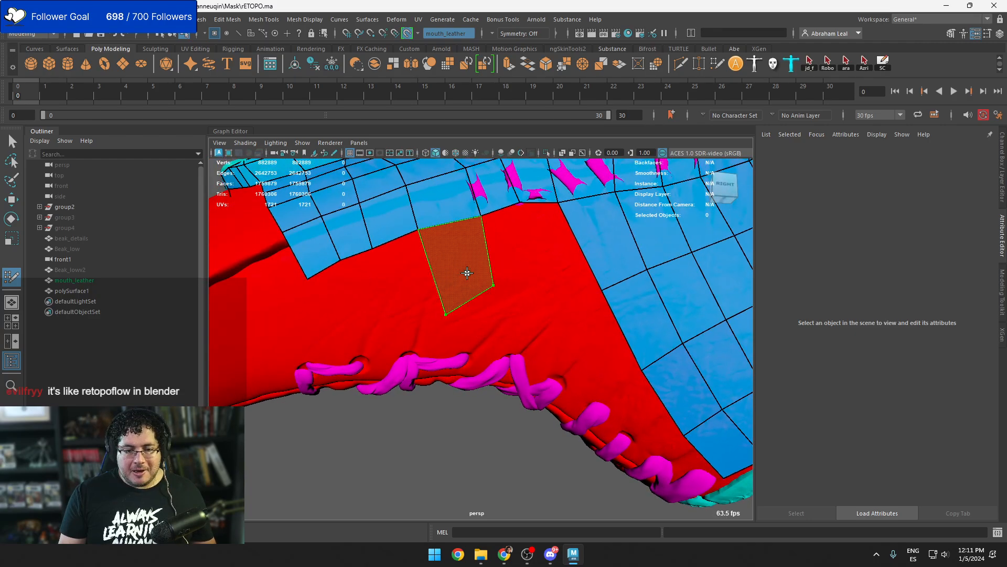
{"action": "left_click", "coordinate": [467, 273], "text": "shift"}
{"action": "mouse_move", "coordinate": [458, 306]}
{"action": "left_mouse_down"}
{"action": "mouse_move", "coordinate": [461, 297]}
{"action": "mouse_move", "coordinate": [439, 290]}
{"action": "left_mouse_up"}
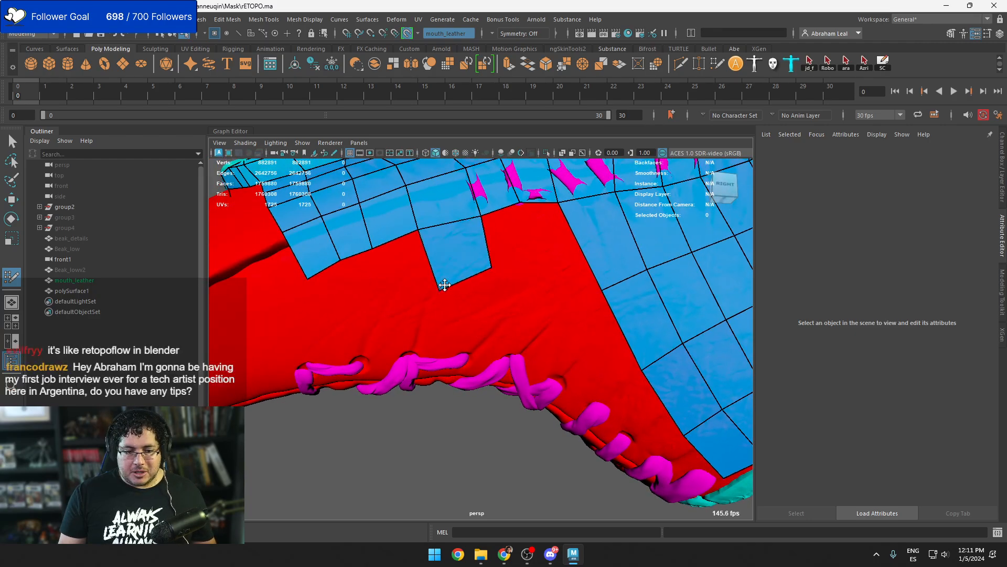
{"action": "left_click_drag", "start_coordinate": [491, 267], "coordinate": [493, 275]}
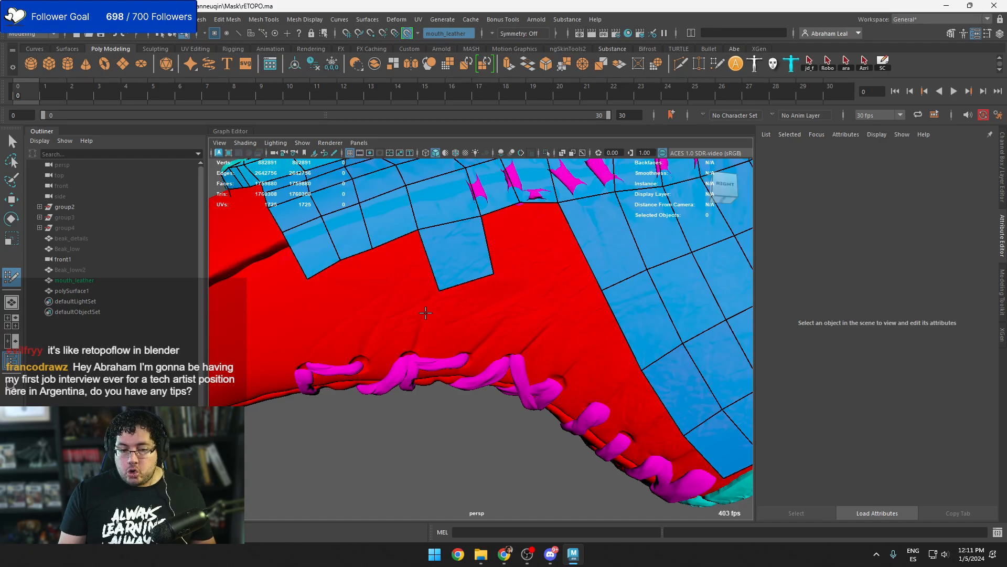
Extend the new quad row forward to the beak end of the panel with three more quads
{"action": "left_click", "coordinate": [391, 299], "text": "shift"}
{"action": "middle_click_drag", "start_coordinate": [391, 299], "coordinate": [320, 301], "text": "alt"}
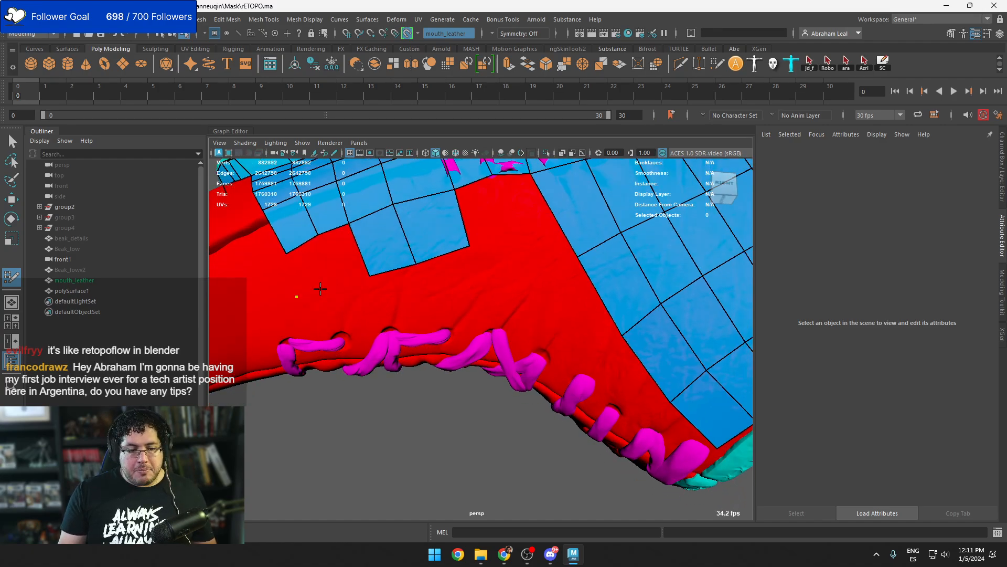
{"action": "left_click", "coordinate": [312, 286], "text": "shift"}
{"action": "key", "text": "ctrl+z"}
{"action": "left_click", "coordinate": [332, 286]}
{"action": "left_click", "coordinate": [312, 278], "text": "shift"}
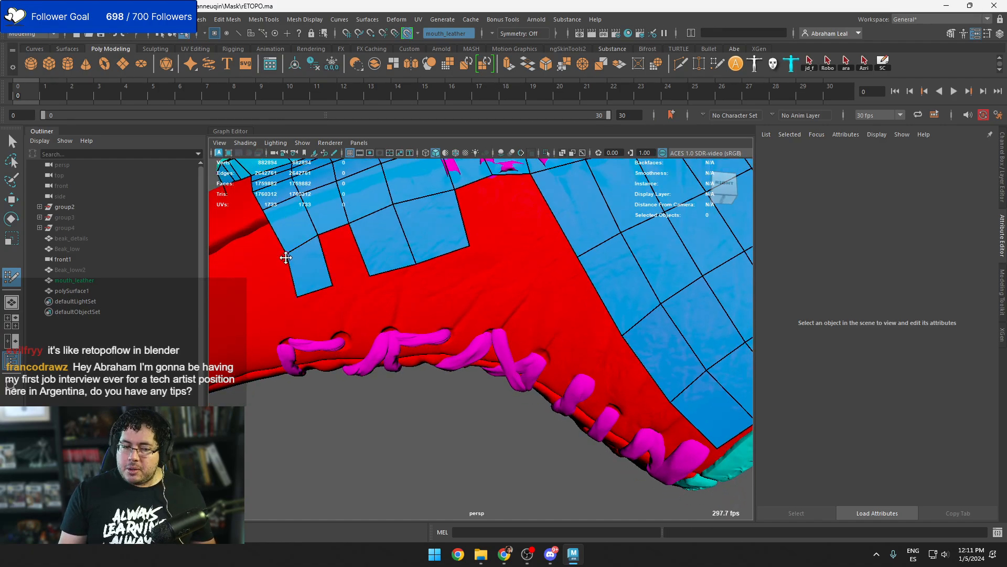
{"action": "left_click", "coordinate": [338, 265], "text": "shift"}
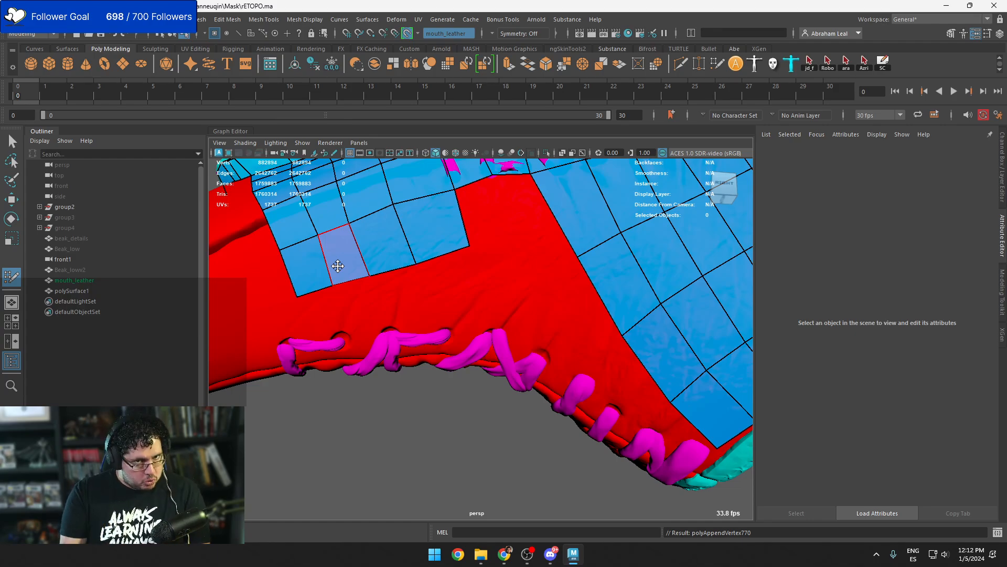
Add a second row of four quads below it, ending just above the lower laces
{"action": "left_click", "coordinate": [299, 330]}
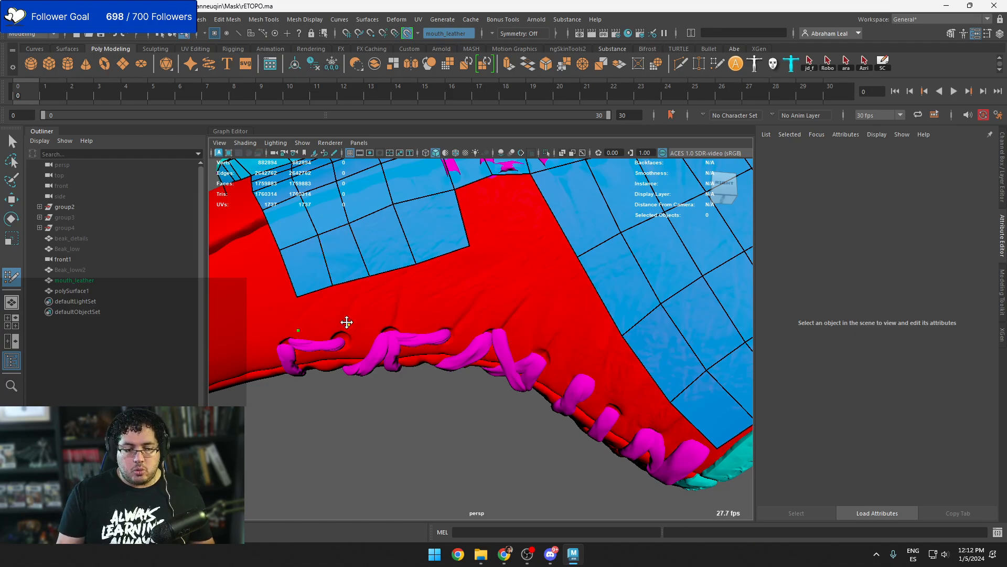
{"action": "left_click", "coordinate": [348, 324]}
{"action": "left_click", "coordinate": [331, 311], "text": "shift"}
{"action": "left_click", "coordinate": [381, 323]}
{"action": "left_click", "coordinate": [362, 308], "text": "shift"}
{"action": "left_click", "coordinate": [436, 323]}
{"action": "left_click", "coordinate": [409, 310], "text": "shift"}
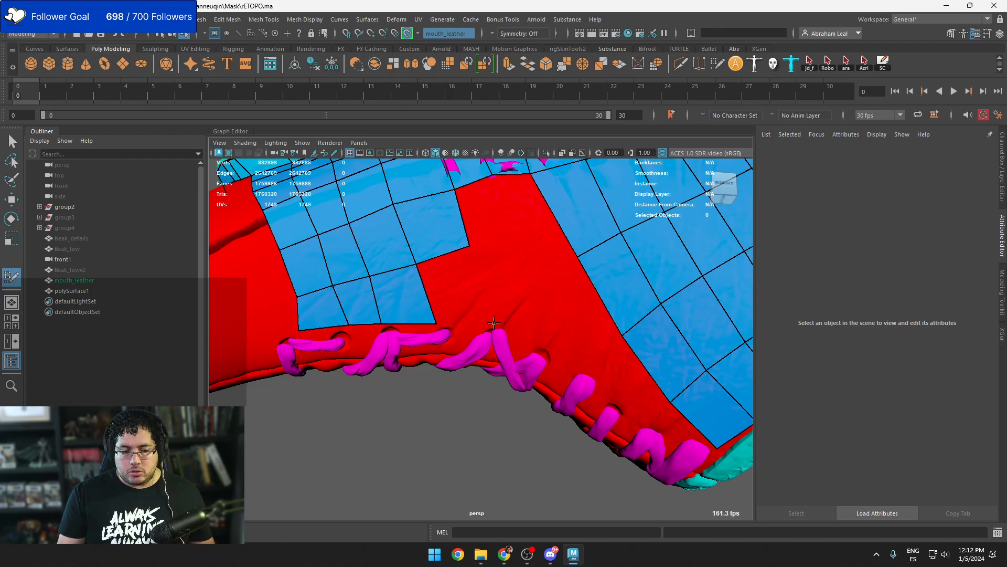
{"action": "left_click", "coordinate": [492, 323]}
{"action": "left_click", "coordinate": [459, 307], "text": "shift"}
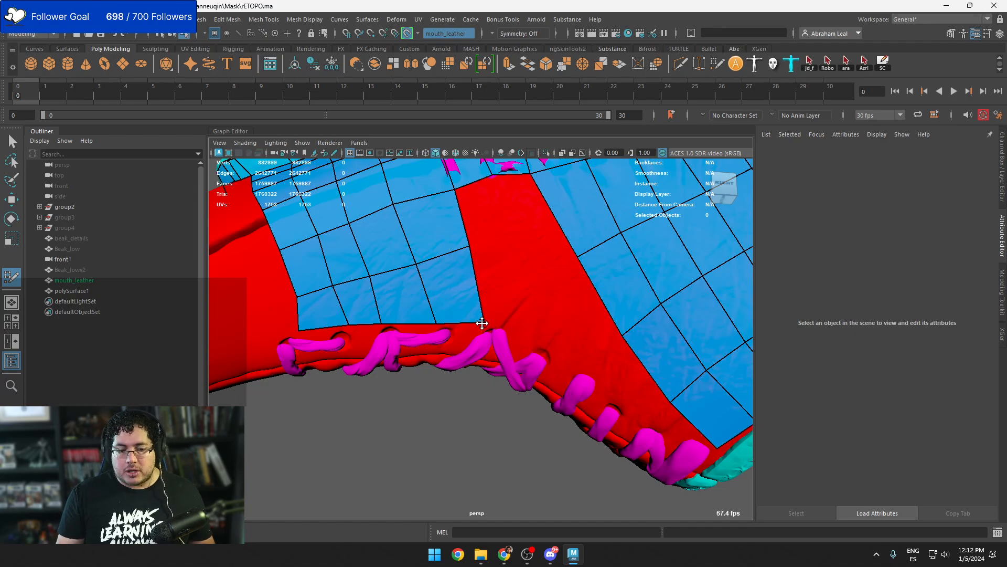
Bridge the upper row's gap to the rear grid with two quads
{"action": "left_click_drag", "start_coordinate": [470, 248], "coordinate": [489, 291], "text": "alt"}
{"action": "middle_click_drag", "start_coordinate": [489, 292], "coordinate": [484, 304], "text": "alt"}
{"action": "left_click", "coordinate": [503, 300]}
{"action": "left_click", "coordinate": [485, 287], "text": "shift"}
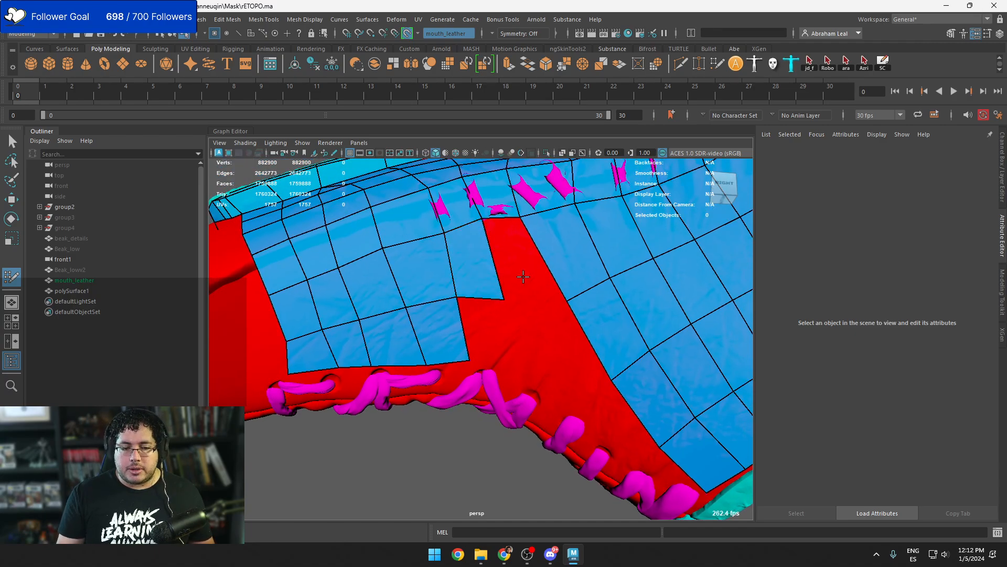
{"action": "left_click", "coordinate": [524, 279], "text": "shift"}
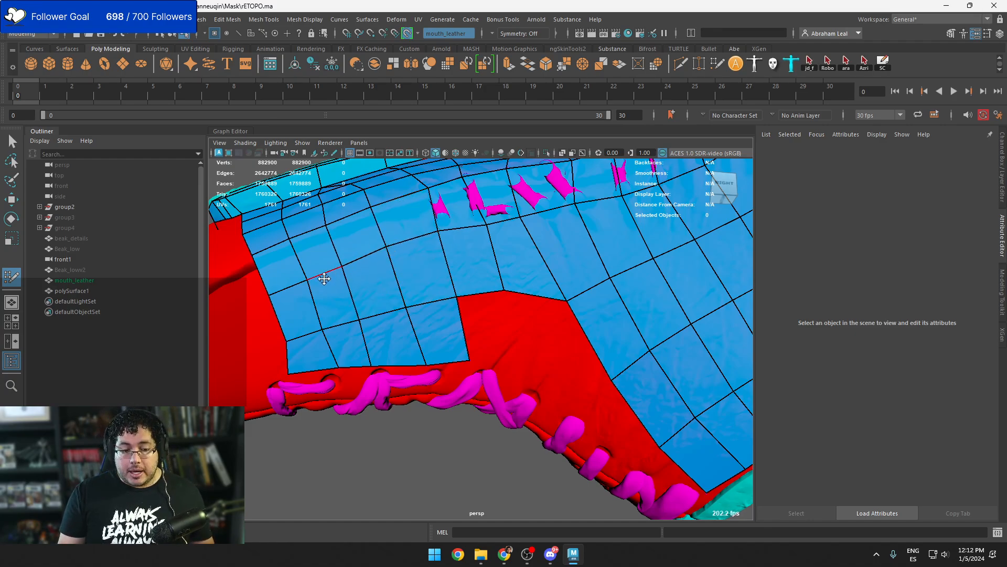
Adjust the front vertices of the lower row and add one more quad at its rear end
{"action": "left_click_drag", "start_coordinate": [286, 340], "coordinate": [319, 330]}
{"action": "left_click_drag", "start_coordinate": [337, 367], "coordinate": [327, 365]}
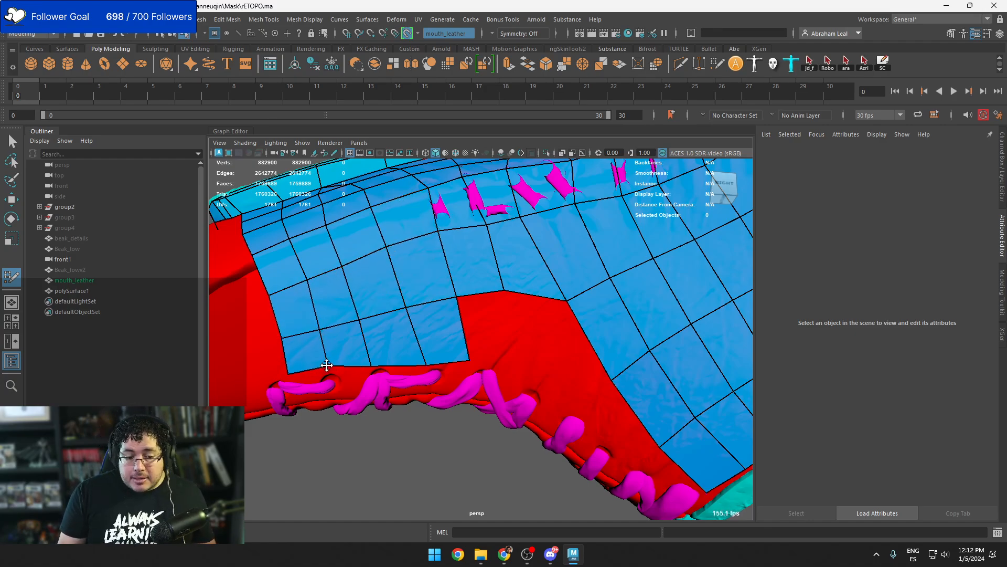
{"action": "left_click_drag", "start_coordinate": [480, 339], "coordinate": [388, 320], "text": "alt"}
{"action": "left_click", "coordinate": [480, 329]}
{"action": "left_click", "coordinate": [451, 325], "text": "shift"}
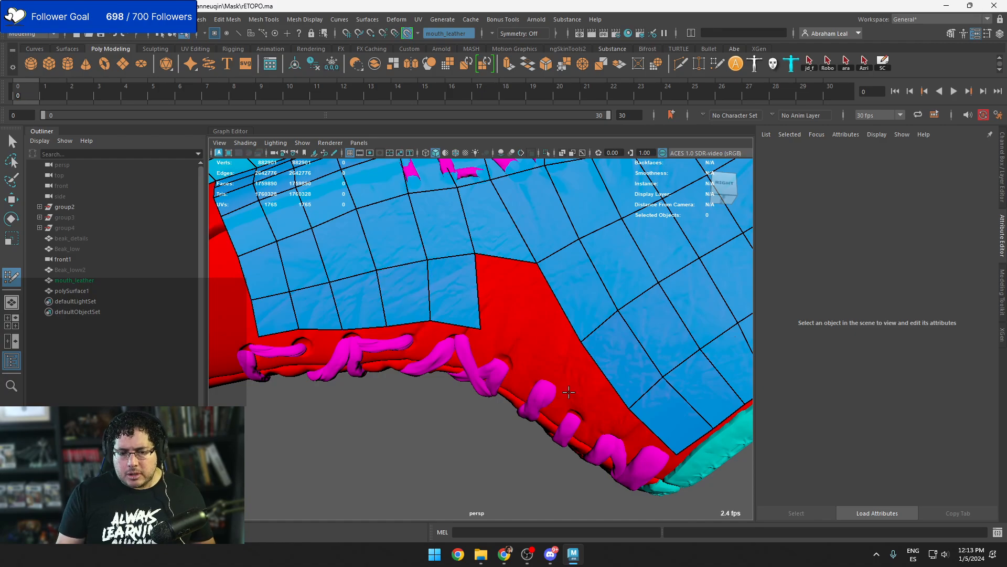
Add two quads along the rear grid's lower front edge, beside the laces near the rim corner
{"action": "left_click", "coordinate": [598, 423]}
{"action": "left_click", "coordinate": [595, 403], "text": "shift"}
{"action": "left_click_drag", "start_coordinate": [595, 403], "coordinate": [593, 370], "text": "alt"}
{"action": "left_click", "coordinate": [592, 344]}
{"action": "left_click", "coordinate": [576, 325], "text": "shift"}
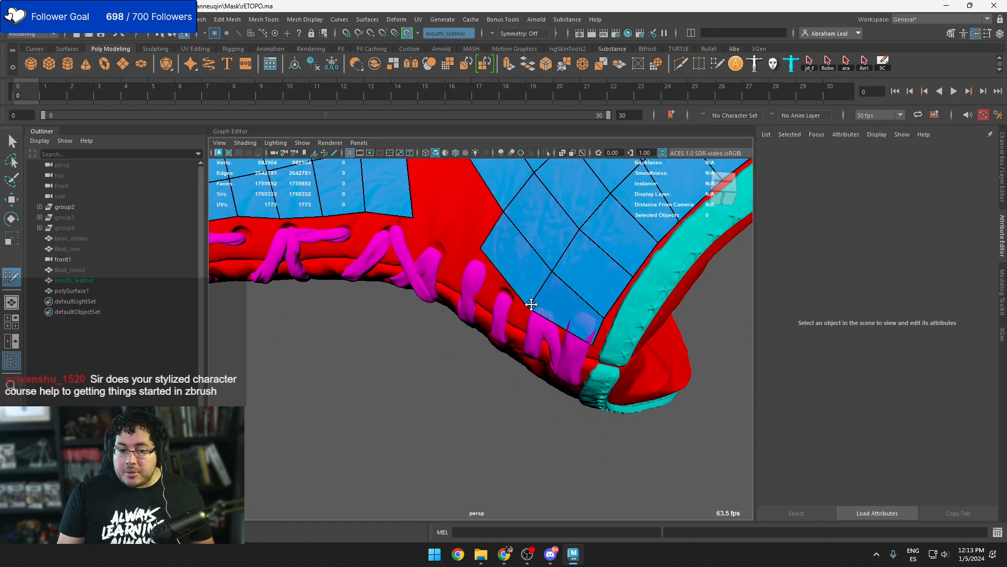
Even out the lower row's edge vertices and fill the remaining gap to the rear grid with two quads
{"action": "mouse_move", "coordinate": [519, 294]}
{"action": "left_mouse_down", "text": "alt"}
{"action": "mouse_move", "coordinate": [474, 309]}
{"action": "mouse_move", "coordinate": [443, 282]}
{"action": "mouse_move", "coordinate": [395, 279]}
{"action": "left_mouse_up", "text": "alt"}
{"action": "mouse_move", "coordinate": [396, 216]}
{"action": "left_mouse_down"}
{"action": "mouse_move", "coordinate": [388, 219]}
{"action": "mouse_move", "coordinate": [441, 216]}
{"action": "left_mouse_up"}
{"action": "left_click_drag", "start_coordinate": [443, 282], "coordinate": [439, 284]}
{"action": "left_click_drag", "start_coordinate": [357, 259], "coordinate": [356, 265]}
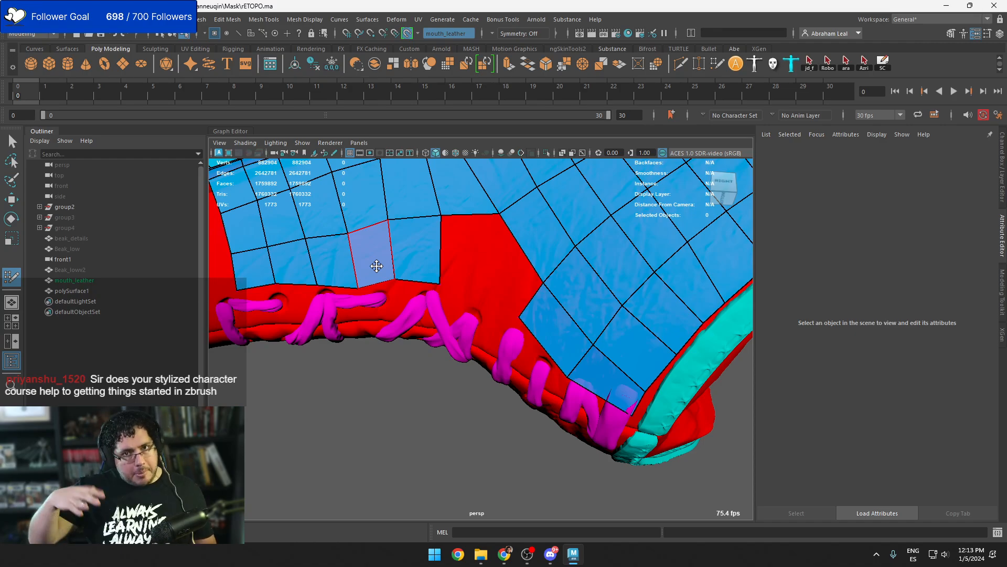
{"action": "left_click", "coordinate": [377, 266], "text": "shift"}
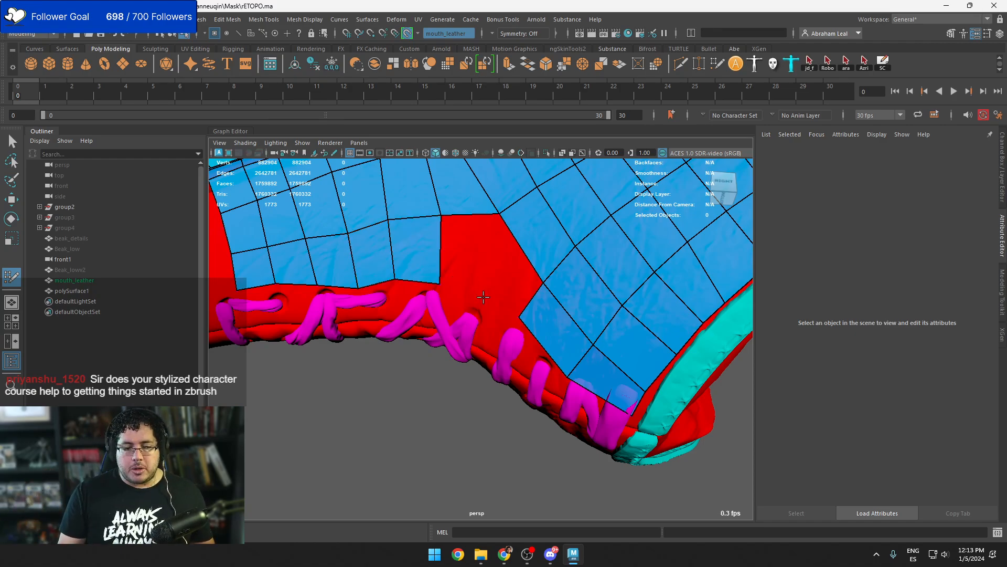
{"action": "left_click", "coordinate": [467, 263], "text": "shift"}
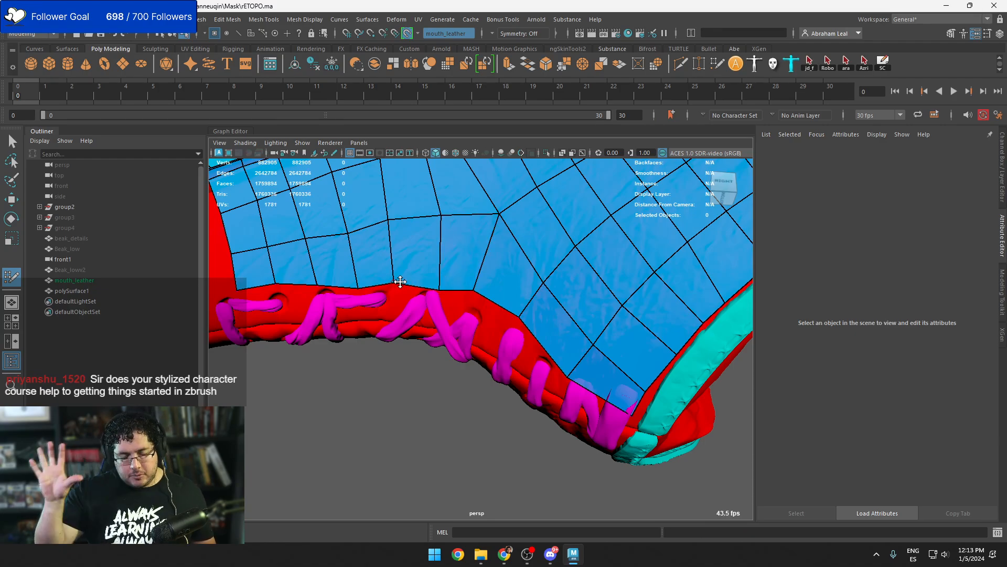
Start a new row of three quads over the front laces toward the underside seam, adjusting the shared vertex
{"action": "left_click_drag", "start_coordinate": [388, 297], "coordinate": [465, 361], "text": "alt"}
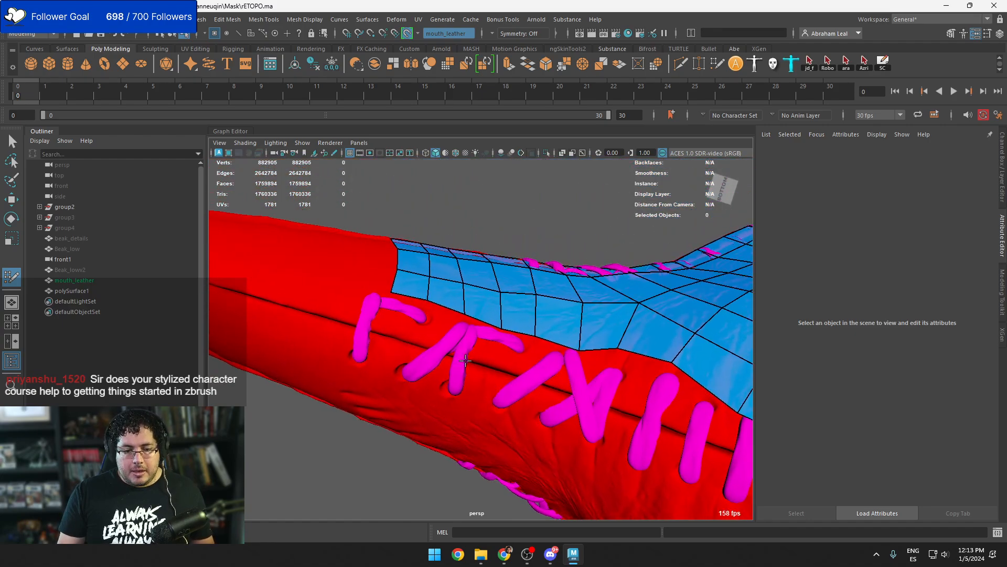
{"action": "left_click", "coordinate": [426, 338]}
{"action": "left_click", "coordinate": [412, 321], "text": "shift"}
{"action": "left_click", "coordinate": [456, 344]}
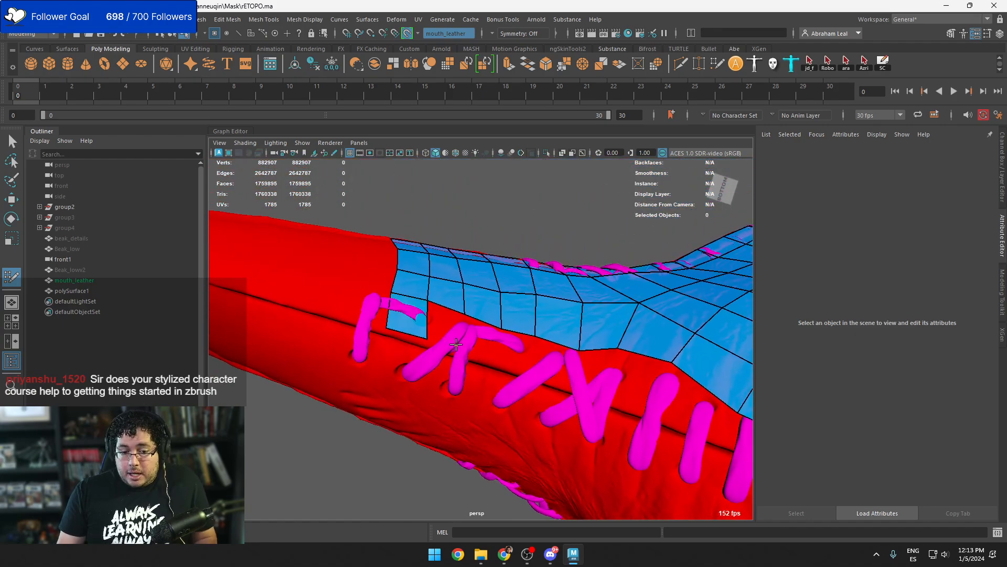
{"action": "left_click", "coordinate": [443, 327], "text": "shift"}
{"action": "mouse_move", "coordinate": [427, 337]}
{"action": "left_mouse_down"}
{"action": "mouse_move", "coordinate": [410, 335]}
{"action": "mouse_move", "coordinate": [455, 347]}
{"action": "left_mouse_up"}
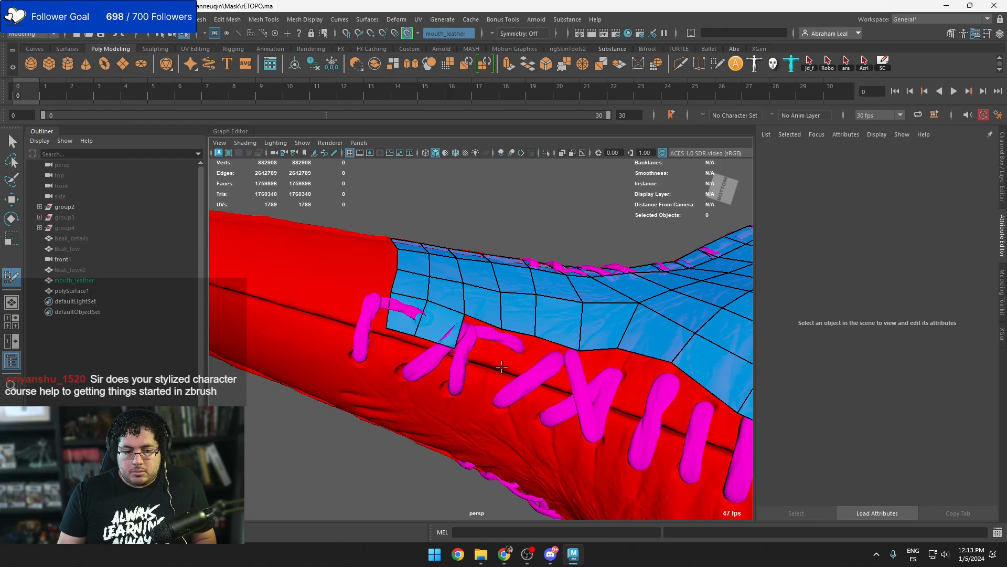
{"action": "left_click", "coordinate": [495, 363]}
{"action": "left_click", "coordinate": [482, 345], "text": "shift"}
Continue the seam row rearward with two more quads and slide a seam vertex to even the spacing
{"action": "middle_click_drag", "start_coordinate": [498, 361], "coordinate": [466, 353], "text": "alt"}
{"action": "left_click", "coordinate": [501, 364]}
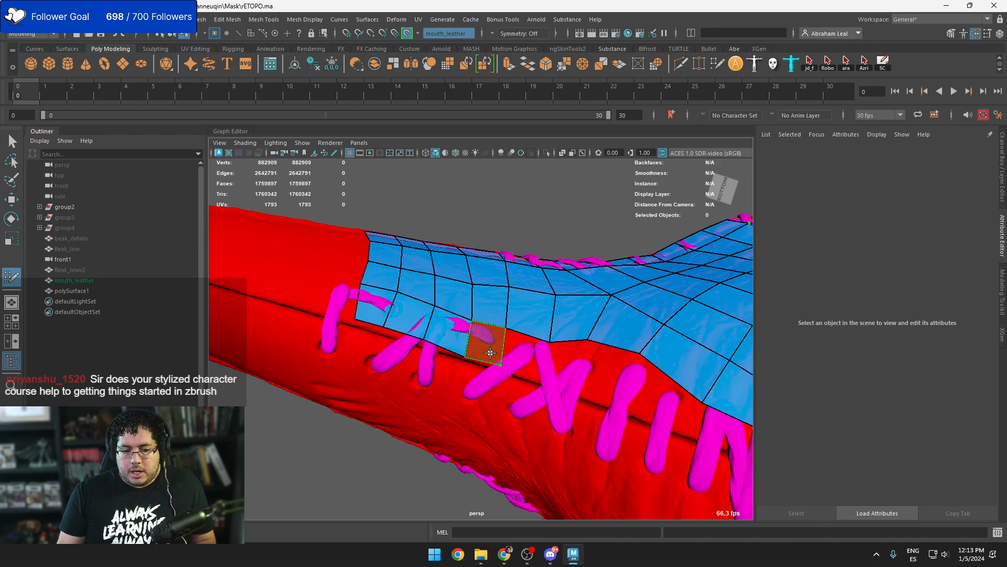
{"action": "left_click", "coordinate": [489, 351], "text": "shift"}
{"action": "left_click", "coordinate": [548, 379]}
{"action": "left_click", "coordinate": [524, 351], "text": "shift"}
{"action": "left_click_drag", "start_coordinate": [501, 365], "coordinate": [469, 351]}
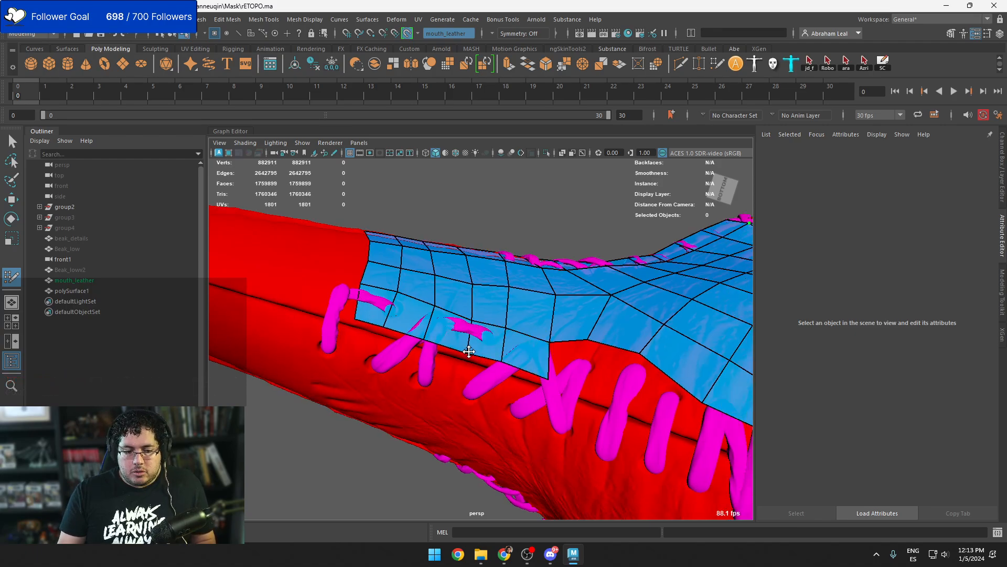
Complete the seam row over the remaining laces to the rear rim corner with four quads
{"action": "left_click_drag", "start_coordinate": [544, 370], "coordinate": [549, 413], "text": "alt"}
{"action": "left_click", "coordinate": [540, 421]}
{"action": "left_click", "coordinate": [533, 400], "text": "shift"}
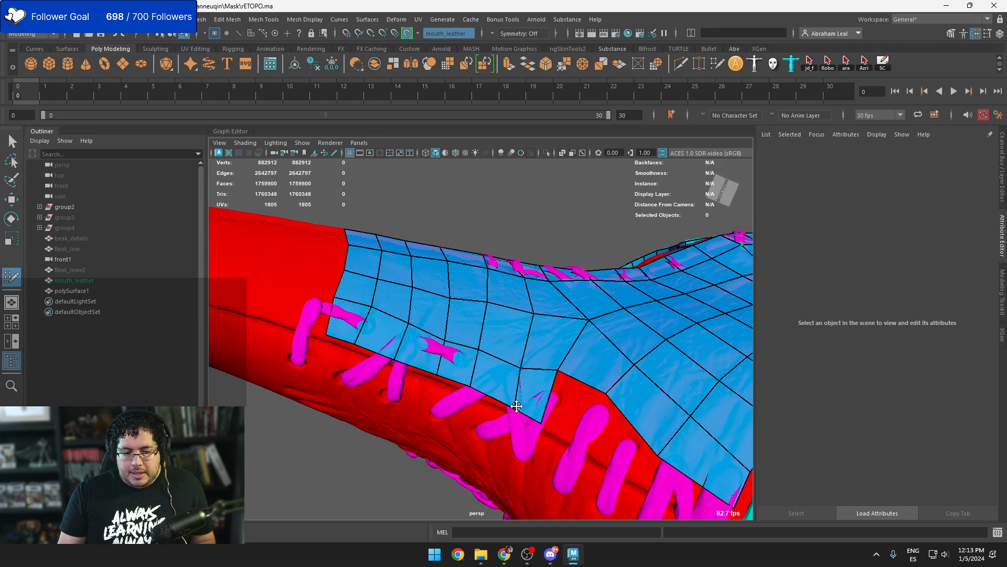
{"action": "mouse_move", "coordinate": [583, 362]}
{"action": "left_mouse_down", "text": "alt"}
{"action": "mouse_move", "coordinate": [575, 393]}
{"action": "mouse_move", "coordinate": [533, 400]}
{"action": "mouse_move", "coordinate": [544, 344]}
{"action": "mouse_move", "coordinate": [460, 371]}
{"action": "left_mouse_up", "text": "alt"}
{"action": "left_click", "coordinate": [458, 352], "text": "shift"}
{"action": "left_click", "coordinate": [511, 436]}
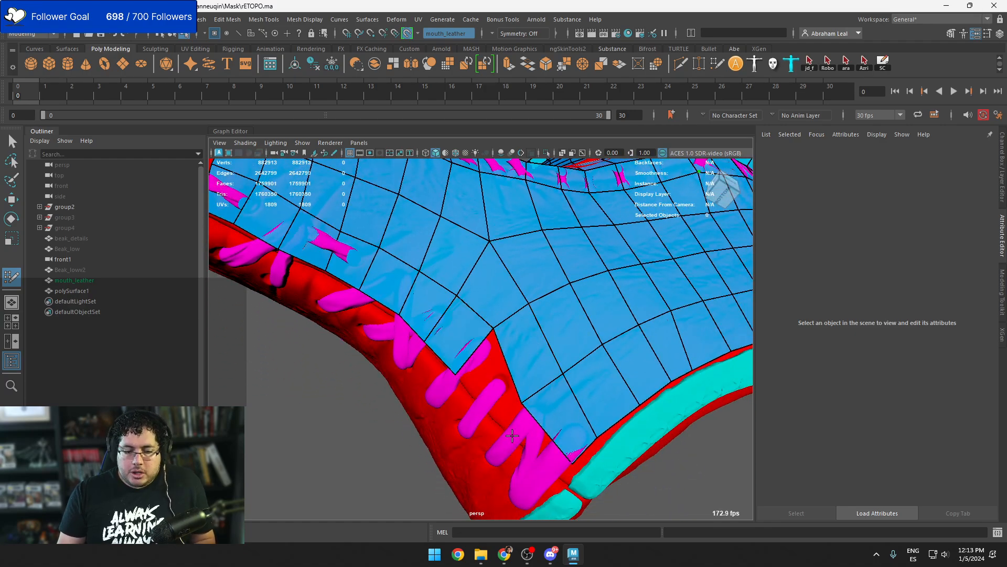
{"action": "left_click", "coordinate": [524, 401], "text": "shift"}
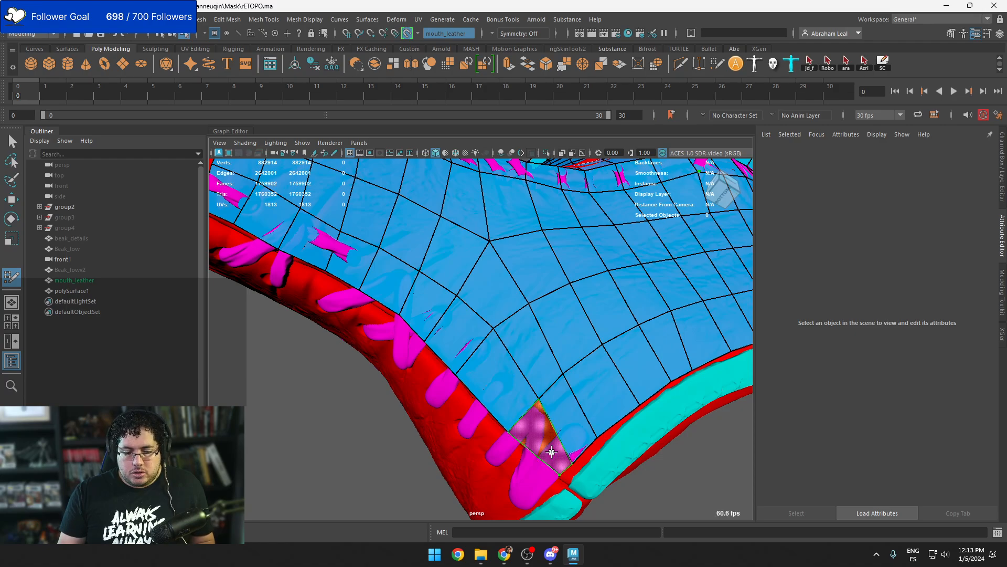
{"action": "left_click", "coordinate": [571, 457], "text": "shift"}
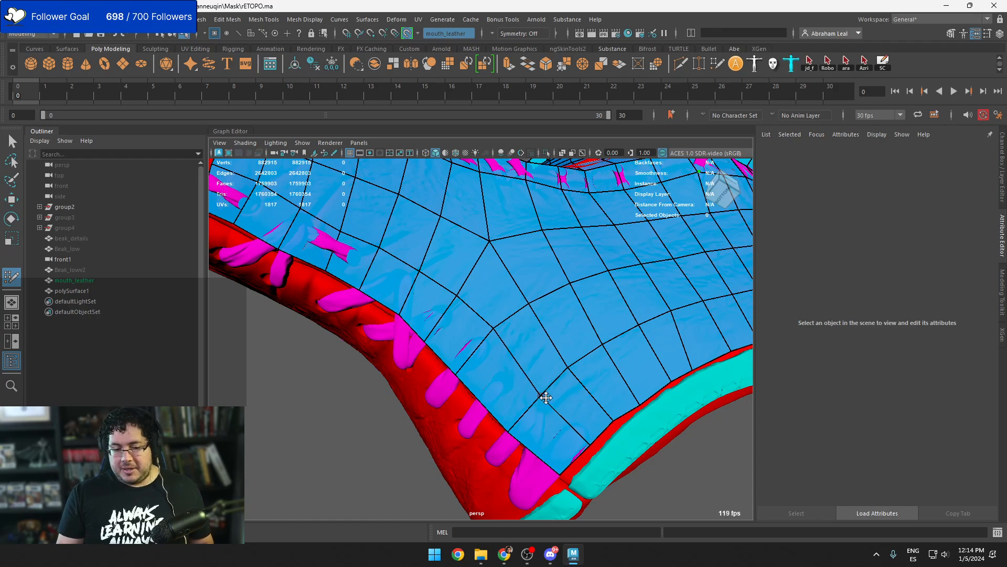
Relax the vertices of the lower side panel to even out the quad flow
{"action": "scroll", "coordinate": [524, 315], "scroll_direction": "down", "scroll_amount": 3}
{"action": "left_click_drag", "start_coordinate": [525, 316], "coordinate": [533, 366], "text": "shift"}
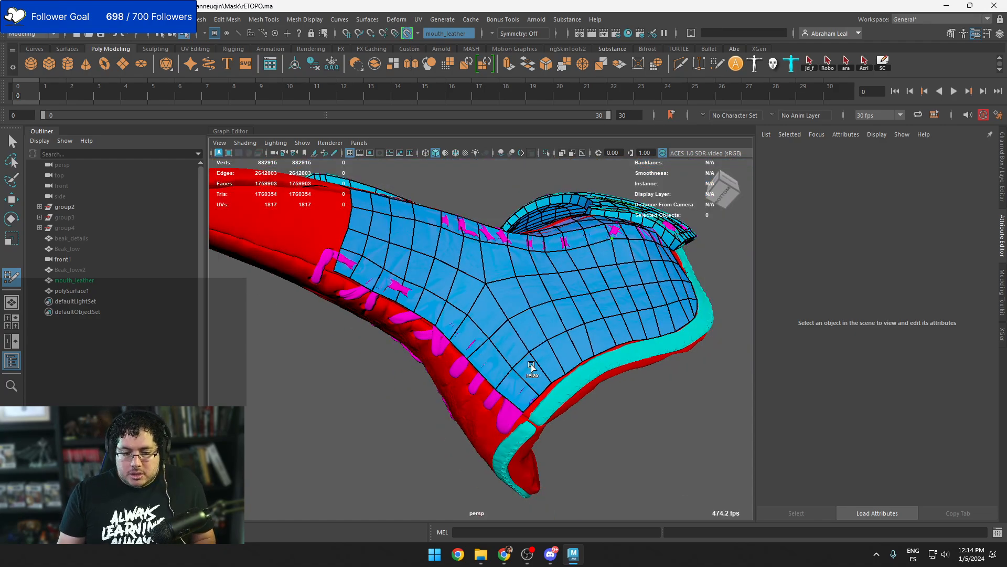
{"action": "scroll", "coordinate": [561, 315], "scroll_direction": "down", "scroll_amount": 4}
{"action": "mouse_move", "coordinate": [556, 315]}
{"action": "left_mouse_down", "text": "alt"}
{"action": "mouse_move", "coordinate": [532, 378]}
{"action": "mouse_move", "coordinate": [515, 373]}
{"action": "mouse_move", "coordinate": [556, 333]}
{"action": "left_mouse_up", "text": "alt"}
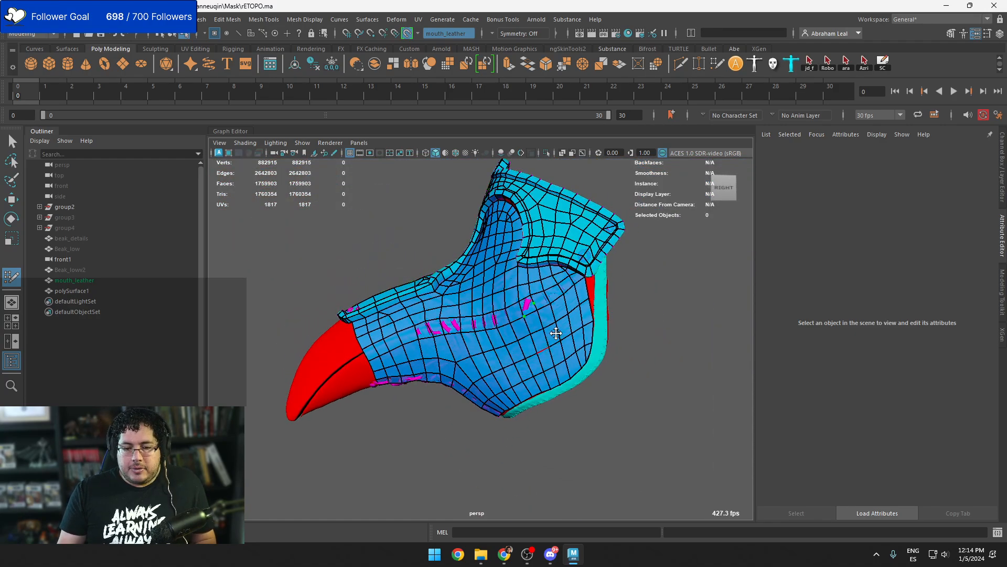
Fill the gap at the side panel's upper rear corner and merge its loose vertex into the corner under the band
{"action": "scroll", "coordinate": [556, 336], "scroll_direction": "up", "scroll_amount": 6}
{"action": "left_click_drag", "start_coordinate": [579, 402], "coordinate": [472, 355], "text": "alt"}
{"action": "left_click", "coordinate": [559, 364], "text": "shift"}
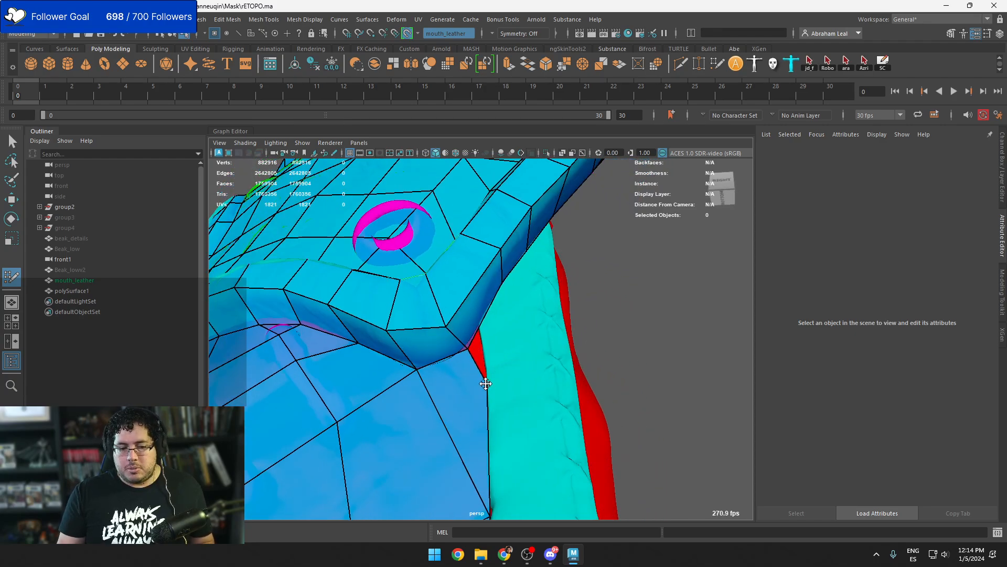
{"action": "mouse_move", "coordinate": [485, 383]}
{"action": "left_mouse_down"}
{"action": "mouse_move", "coordinate": [470, 351]}
{"action": "mouse_move", "coordinate": [482, 347]}
{"action": "left_mouse_up"}
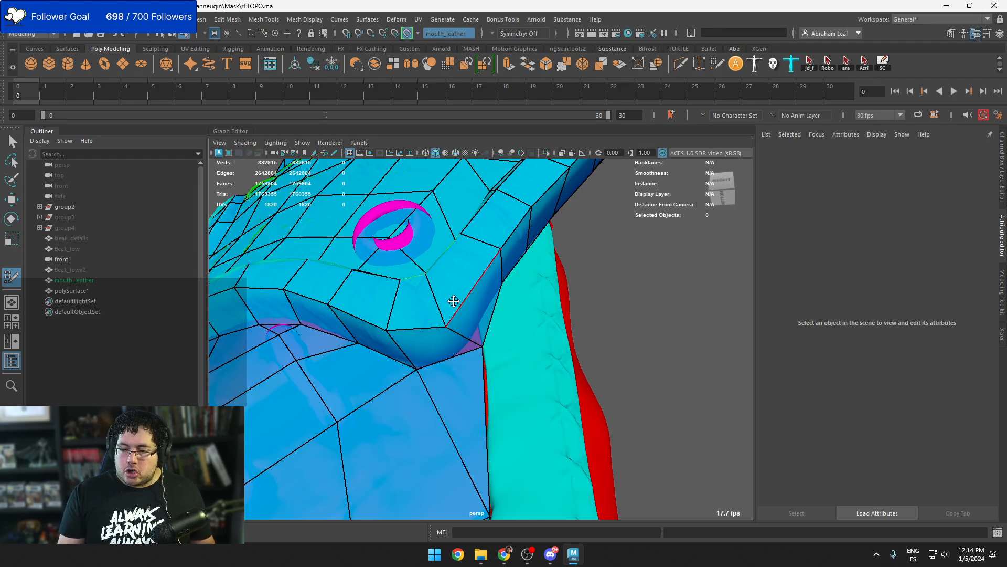
{"action": "left_click_drag", "start_coordinate": [544, 322], "coordinate": [542, 345], "text": "alt"}
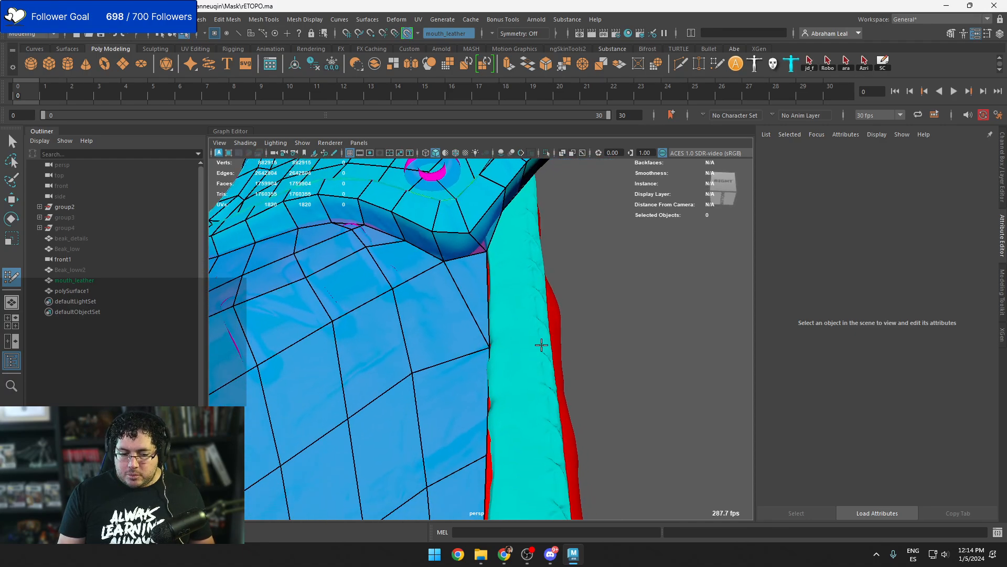
{"action": "left_click", "coordinate": [535, 248]}
{"action": "left_click", "coordinate": [521, 300], "text": "shift"}
{"action": "mouse_move", "coordinate": [522, 303]}
{"action": "left_mouse_down", "text": "alt"}
{"action": "mouse_move", "coordinate": [569, 373]}
{"action": "mouse_move", "coordinate": [543, 320]}
{"action": "mouse_move", "coordinate": [577, 349]}
{"action": "mouse_move", "coordinate": [556, 273]}
{"action": "left_mouse_up", "text": "alt"}
{"action": "key", "text": "ctrl+z"}
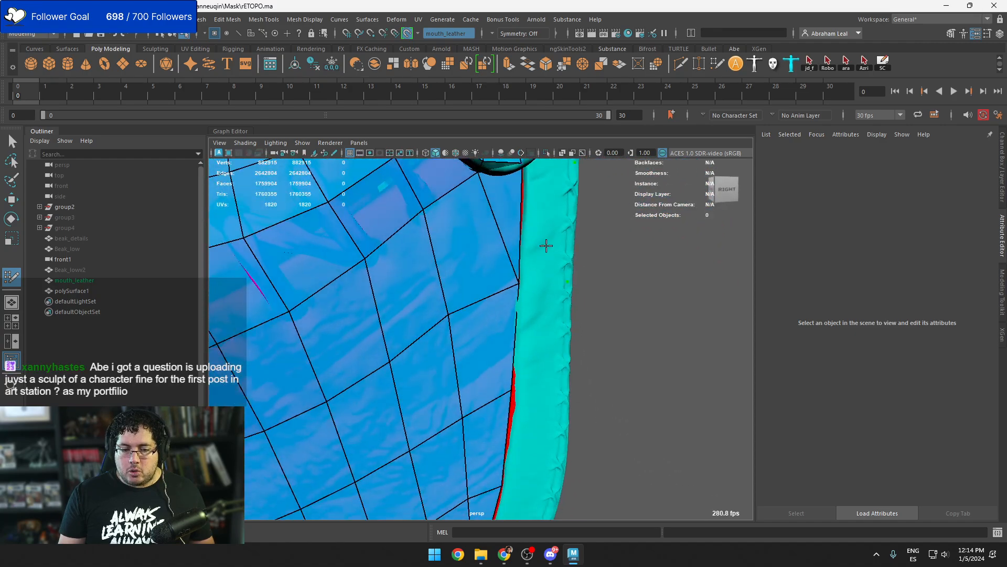
Build a strip of five quads over the rear trim, following the panel edge down around the lower curve
{"action": "left_click", "coordinate": [542, 341], "text": "shift"}
{"action": "left_click_drag", "start_coordinate": [546, 349], "coordinate": [542, 423], "text": "alt"}
{"action": "left_click", "coordinate": [529, 387], "text": "shift"}
{"action": "mouse_move", "coordinate": [529, 387]}
{"action": "left_mouse_down", "text": "alt"}
{"action": "mouse_move", "coordinate": [562, 393]}
{"action": "mouse_move", "coordinate": [560, 279]}
{"action": "mouse_move", "coordinate": [624, 355]}
{"action": "mouse_move", "coordinate": [566, 386]}
{"action": "mouse_move", "coordinate": [546, 353]}
{"action": "left_mouse_up", "text": "alt"}
{"action": "left_click", "coordinate": [550, 319], "text": "shift"}
{"action": "left_click", "coordinate": [572, 377], "text": "shift"}
{"action": "left_click", "coordinate": [548, 391], "text": "shift"}
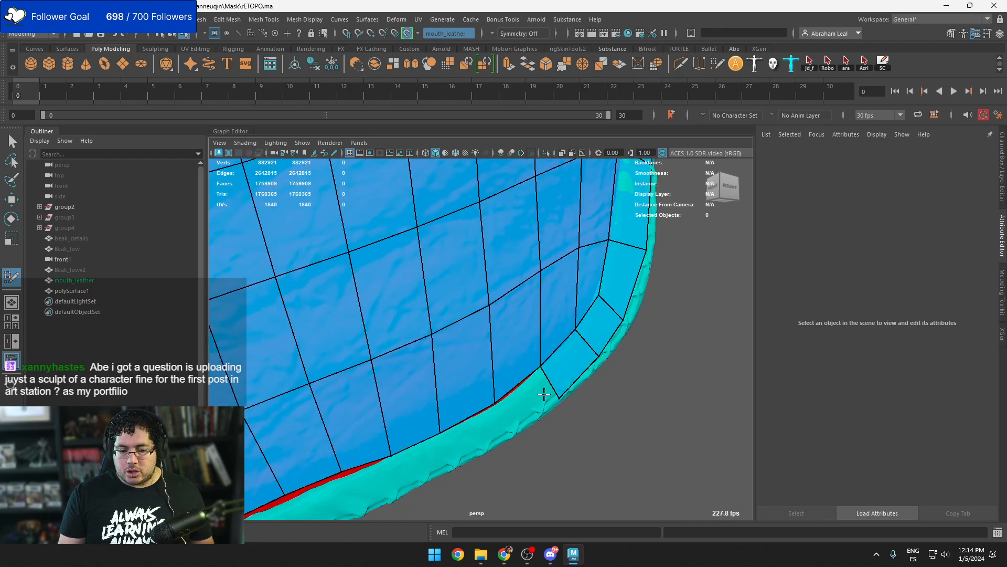
Extend the rear trim strip along the side panel's lower edge with three more quads
{"action": "left_click", "coordinate": [508, 436]}
{"action": "left_click", "coordinate": [508, 418], "text": "shift"}
{"action": "middle_click_drag", "start_coordinate": [507, 418], "coordinate": [542, 369], "text": "alt"}
{"action": "left_click", "coordinate": [486, 419]}
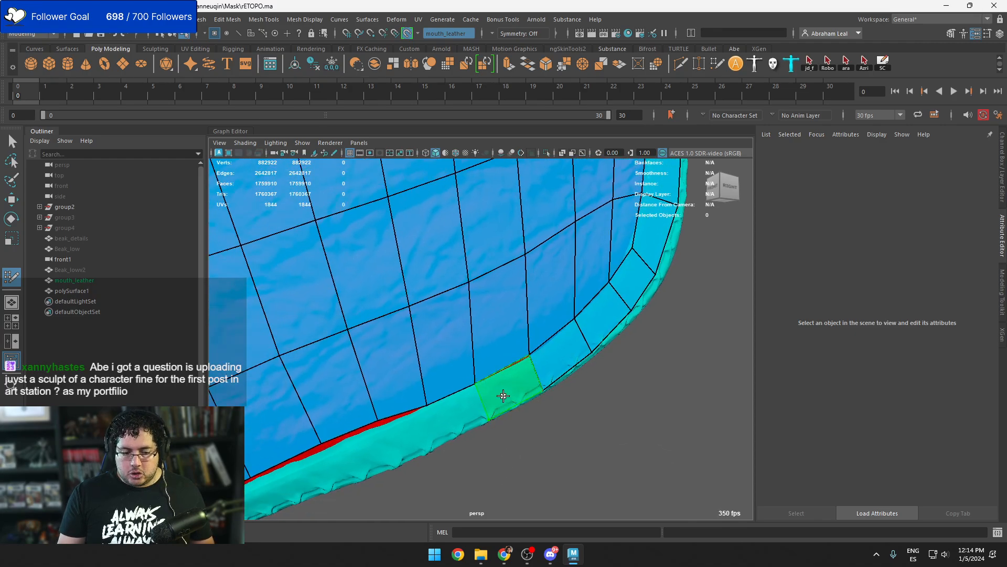
{"action": "left_click", "coordinate": [503, 396], "text": "shift"}
{"action": "left_click_drag", "start_coordinate": [503, 407], "coordinate": [541, 394], "text": "alt"}
{"action": "left_click", "coordinate": [506, 370]}
{"action": "left_click", "coordinate": [519, 352], "text": "shift"}
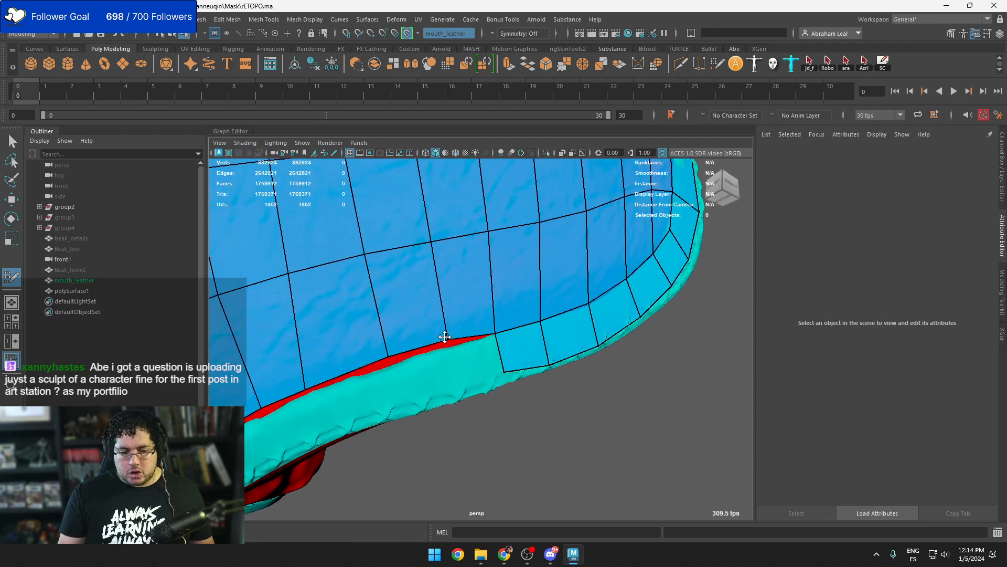
Pull the panel's lower border vertex down onto the trim seam and continue the trim strip with three quads toward the laces
{"action": "left_click_drag", "start_coordinate": [444, 338], "coordinate": [445, 354]}
{"action": "left_click", "coordinate": [476, 369], "text": "shift"}
{"action": "mouse_move", "coordinate": [504, 372]}
{"action": "left_mouse_down"}
{"action": "mouse_move", "coordinate": [506, 381]}
{"action": "mouse_move", "coordinate": [457, 387]}
{"action": "mouse_move", "coordinate": [462, 396]}
{"action": "mouse_move", "coordinate": [519, 272]}
{"action": "mouse_move", "coordinate": [557, 382]}
{"action": "mouse_move", "coordinate": [529, 387]}
{"action": "left_mouse_up"}
{"action": "key", "text": "ctrl+z"}
{"action": "left_click", "coordinate": [554, 388], "text": "shift"}
{"action": "left_click_drag", "start_coordinate": [580, 409], "coordinate": [531, 436]}
{"action": "mouse_move", "coordinate": [476, 406]}
{"action": "left_mouse_down", "text": "alt"}
{"action": "mouse_move", "coordinate": [499, 353]}
{"action": "mouse_move", "coordinate": [503, 361]}
{"action": "left_mouse_up", "text": "alt"}
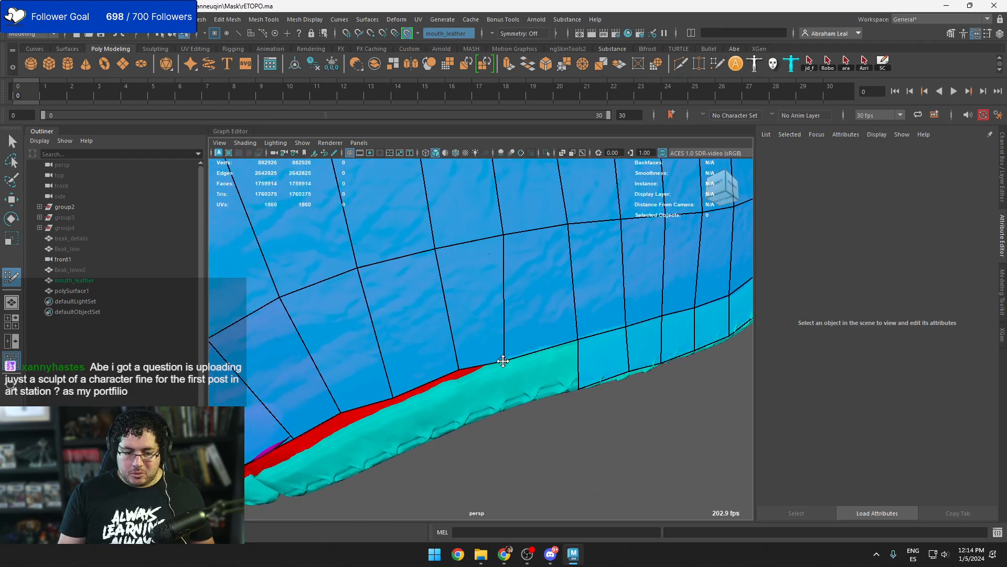
{"action": "left_click", "coordinate": [512, 404], "text": "shift"}
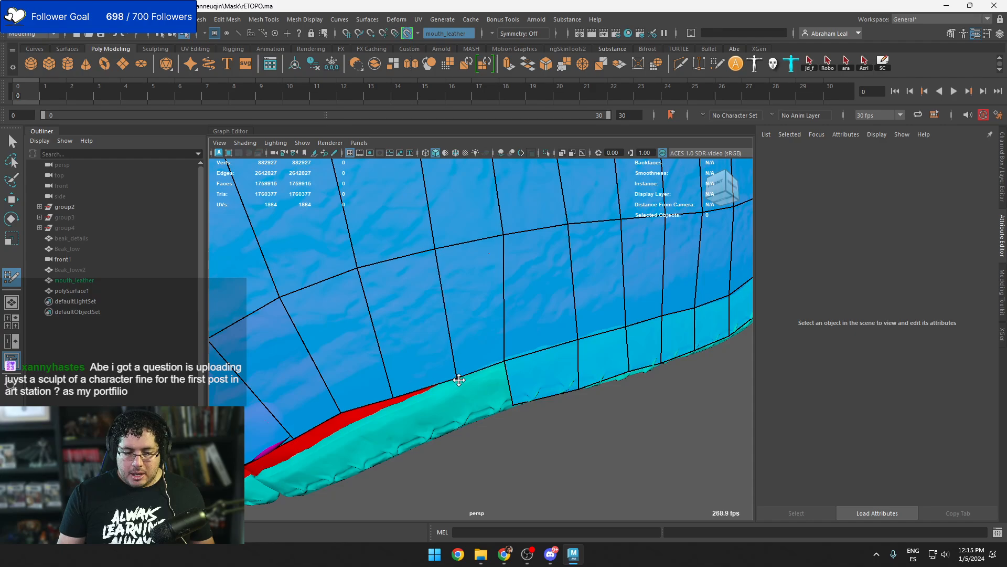
Tweak the next panel border vertex onto the trim edge and add three quads to the strip, stopping short of the lace-side corner
{"action": "left_click_drag", "start_coordinate": [470, 400], "coordinate": [477, 360], "text": "alt"}
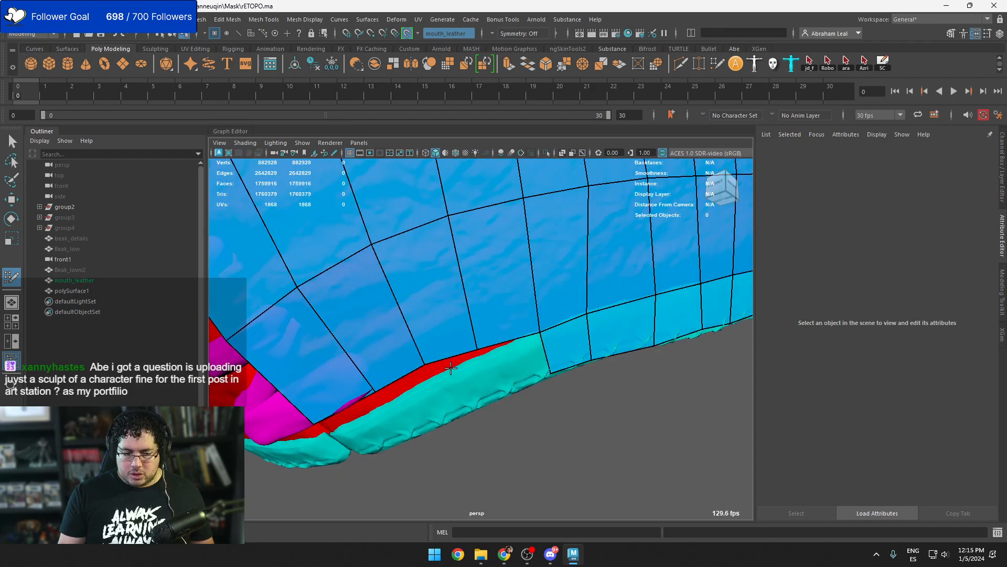
{"action": "left_click", "coordinate": [484, 361], "text": "shift"}
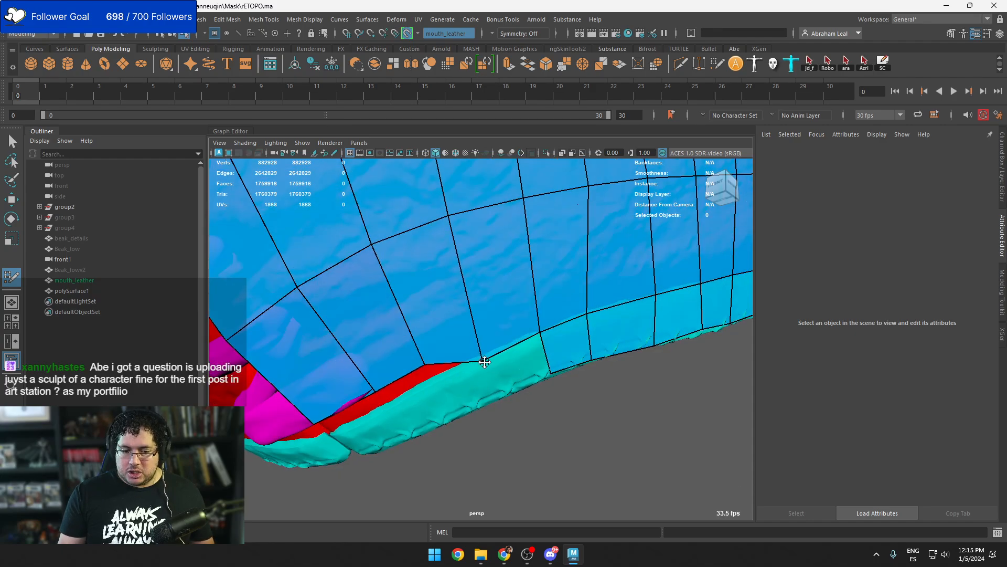
{"action": "left_click", "coordinate": [512, 363], "text": "shift"}
{"action": "mouse_move", "coordinate": [515, 365]}
{"action": "left_mouse_down", "text": "alt"}
{"action": "mouse_move", "coordinate": [512, 314]}
{"action": "mouse_move", "coordinate": [499, 325]}
{"action": "mouse_move", "coordinate": [516, 362]}
{"action": "left_mouse_up", "text": "alt"}
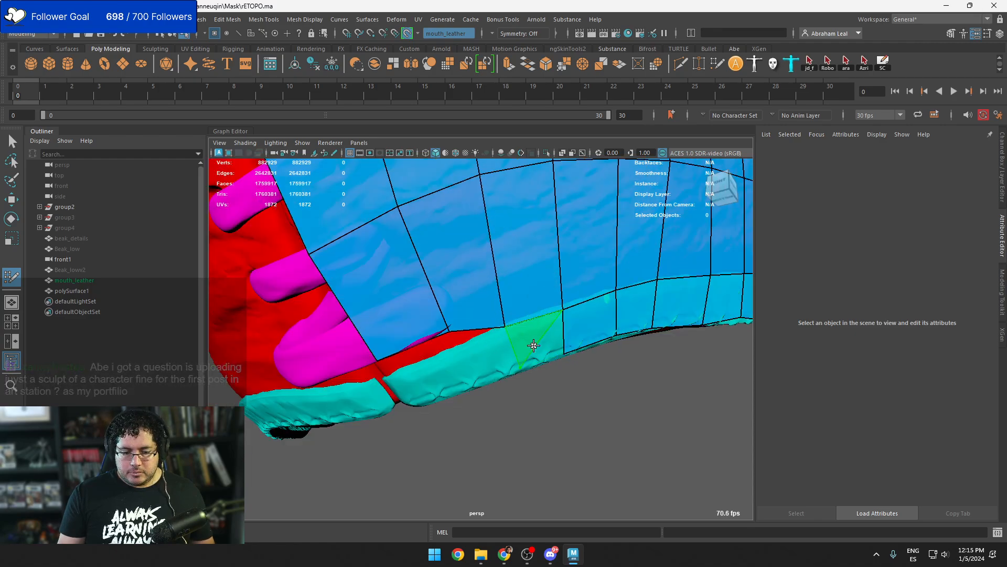
{"action": "left_click", "coordinate": [558, 354], "text": "shift"}
{"action": "left_click_drag", "start_coordinate": [558, 353], "coordinate": [567, 353]}
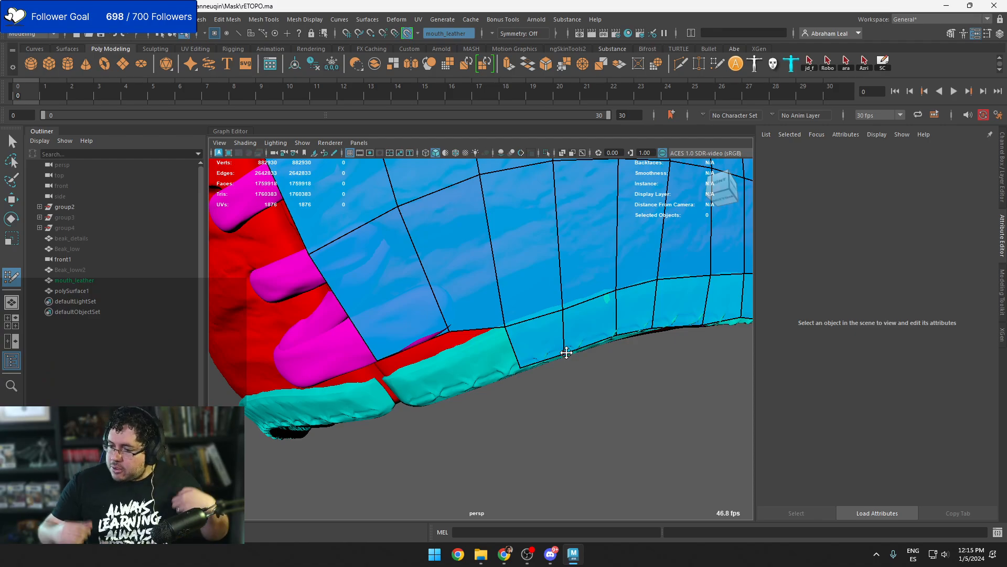
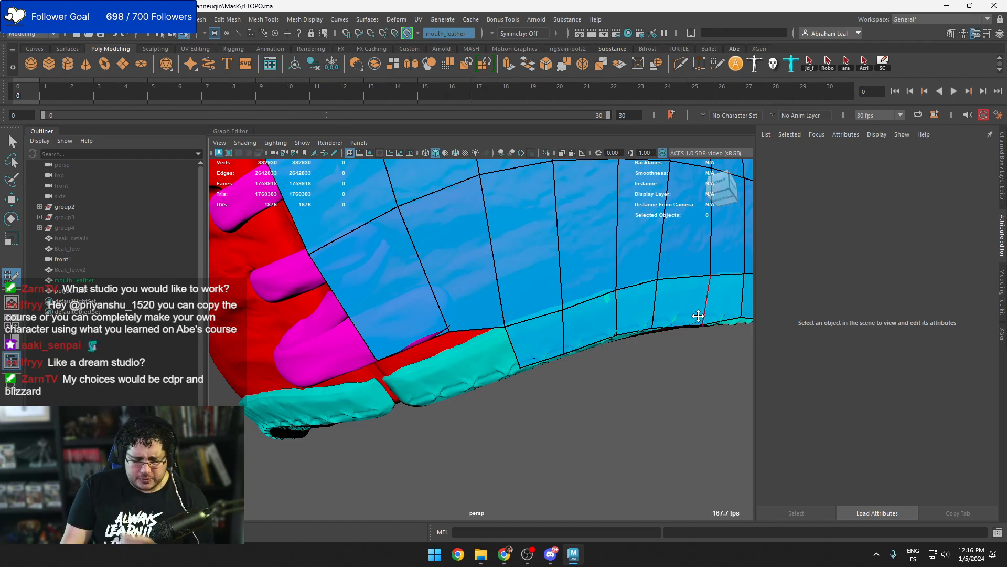
Finish the lower trim strip with two quads up to its split end and move the panel's border vertices onto the trim seam
{"action": "mouse_move", "coordinate": [535, 292]}
{"action": "left_mouse_down", "text": "alt"}
{"action": "mouse_move", "coordinate": [505, 359]}
{"action": "mouse_move", "coordinate": [501, 344]}
{"action": "left_mouse_up", "text": "alt"}
{"action": "scroll", "coordinate": [505, 359], "scroll_direction": "up", "scroll_amount": 3}
{"action": "middle_click_drag", "start_coordinate": [502, 345], "coordinate": [510, 365], "text": "alt"}
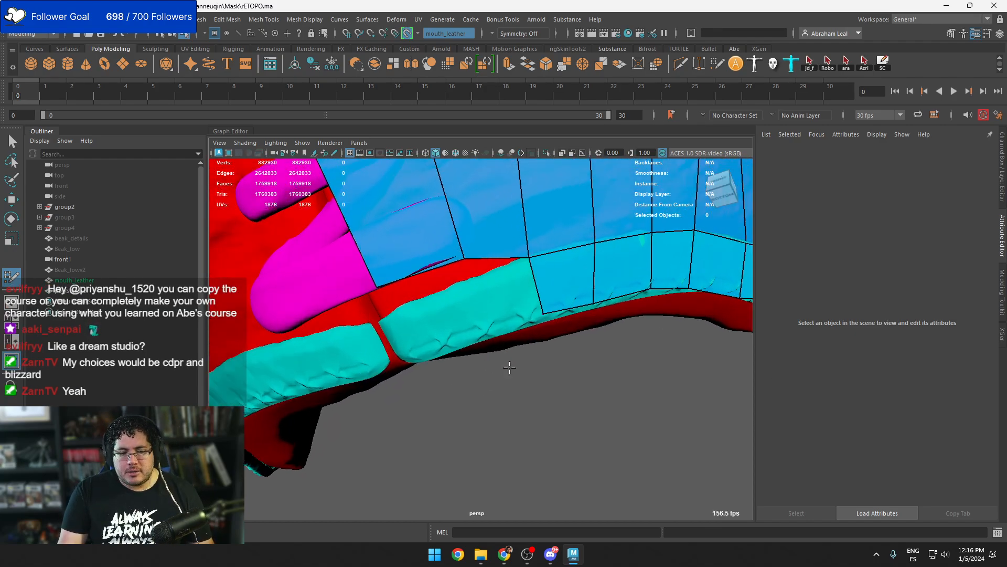
{"action": "left_click", "coordinate": [484, 328]}
{"action": "left_click", "coordinate": [481, 298], "text": "shift"}
{"action": "left_click", "coordinate": [412, 354]}
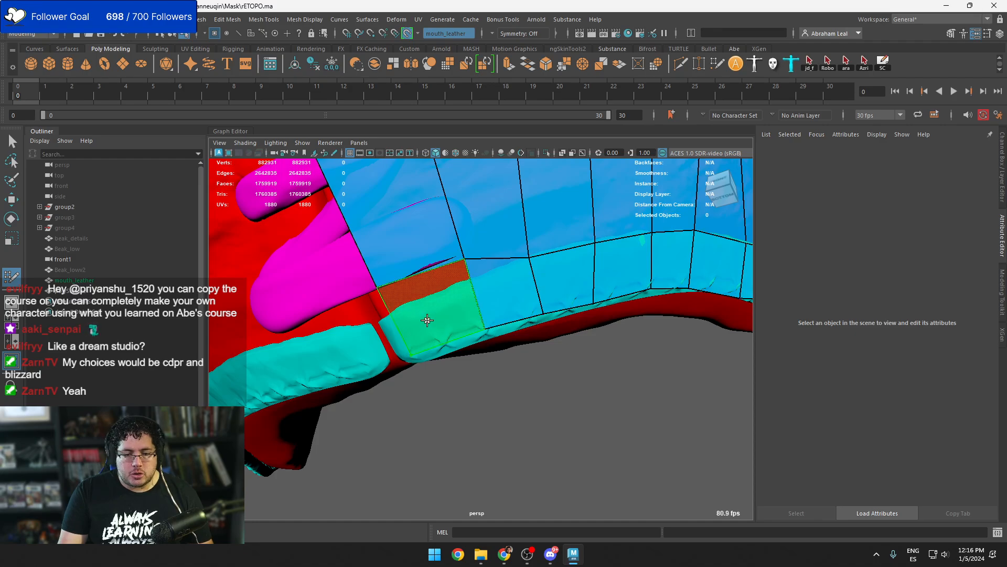
{"action": "left_click", "coordinate": [427, 320], "text": "shift"}
{"action": "left_click_drag", "start_coordinate": [377, 288], "coordinate": [376, 301]}
{"action": "left_click_drag", "start_coordinate": [464, 259], "coordinate": [470, 262]}
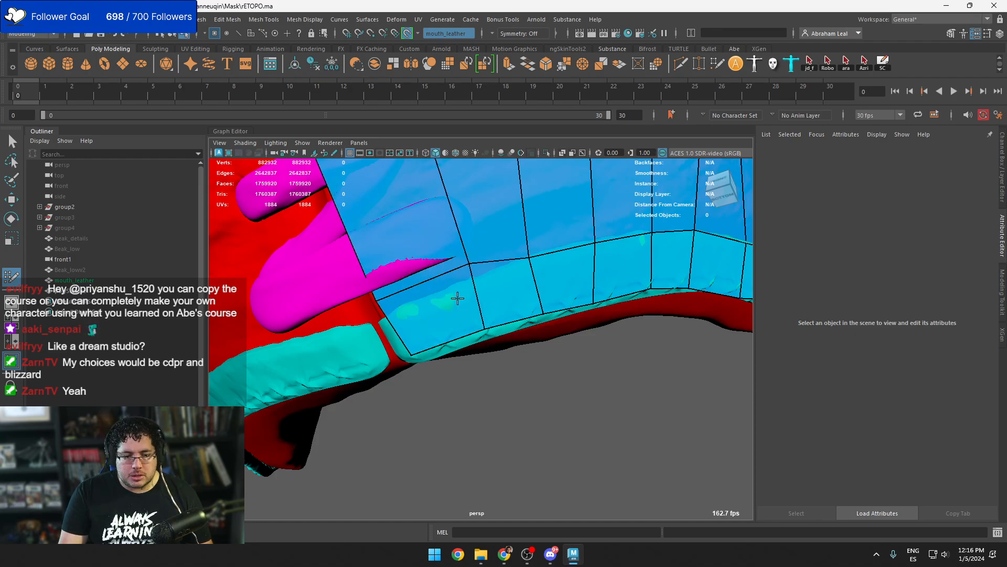
Add a quad on the rear trim from the strip's upper end to the band and adjust its outer vertices to the trim edge
{"action": "scroll", "coordinate": [458, 297], "scroll_direction": "down", "scroll_amount": 5}
{"action": "mouse_move", "coordinate": [459, 297]}
{"action": "left_mouse_down", "text": "alt"}
{"action": "mouse_move", "coordinate": [477, 288]}
{"action": "mouse_move", "coordinate": [411, 289]}
{"action": "mouse_move", "coordinate": [533, 304]}
{"action": "mouse_move", "coordinate": [551, 331]}
{"action": "mouse_move", "coordinate": [544, 371]}
{"action": "mouse_move", "coordinate": [517, 335]}
{"action": "left_mouse_up", "text": "alt"}
{"action": "scroll", "coordinate": [548, 336], "scroll_direction": "up", "scroll_amount": 4}
{"action": "middle_click_drag", "start_coordinate": [504, 299], "coordinate": [512, 376], "text": "alt"}
{"action": "left_click_drag", "start_coordinate": [511, 375], "coordinate": [484, 298], "text": "alt"}
{"action": "left_click_drag", "start_coordinate": [453, 332], "coordinate": [597, 293], "text": "alt"}
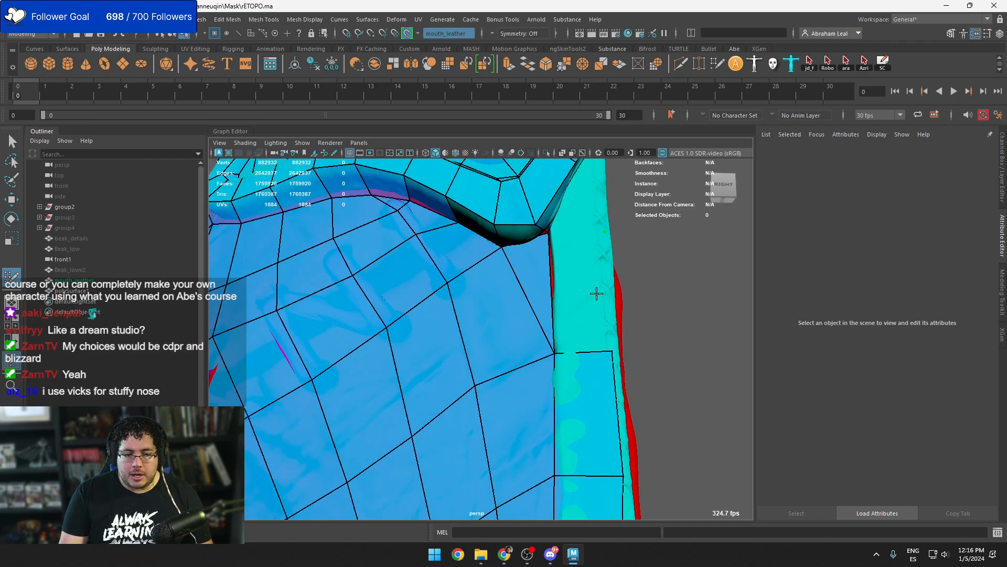
{"action": "middle_click_drag", "start_coordinate": [582, 296], "coordinate": [541, 291], "text": "alt"}
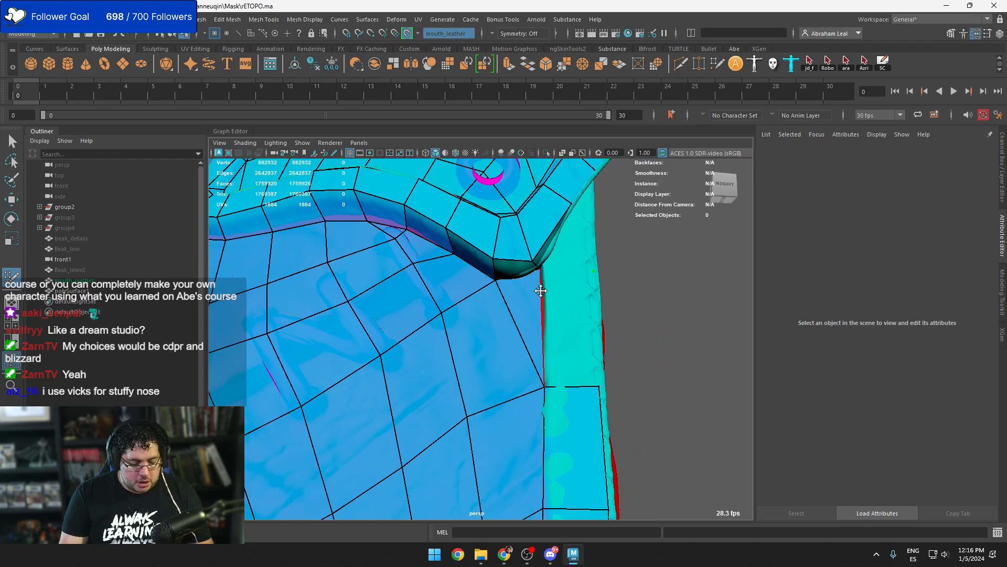
{"action": "left_click_drag", "start_coordinate": [542, 292], "coordinate": [394, 294]}
{"action": "middle_click_drag", "start_coordinate": [395, 262], "coordinate": [430, 346], "text": "alt"}
{"action": "left_click_drag", "start_coordinate": [432, 343], "coordinate": [440, 351]}
{"action": "left_click_drag", "start_coordinate": [436, 466], "coordinate": [444, 467]}
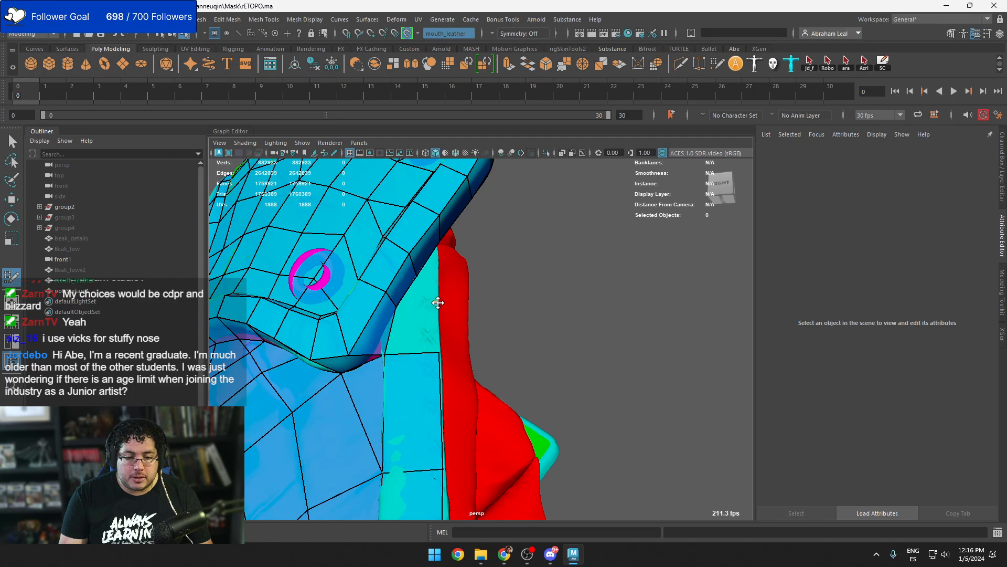
Place a separate quad higher on the rear trim, beside the overlapping band
{"action": "left_click_drag", "start_coordinate": [403, 329], "coordinate": [378, 322], "text": "alt"}
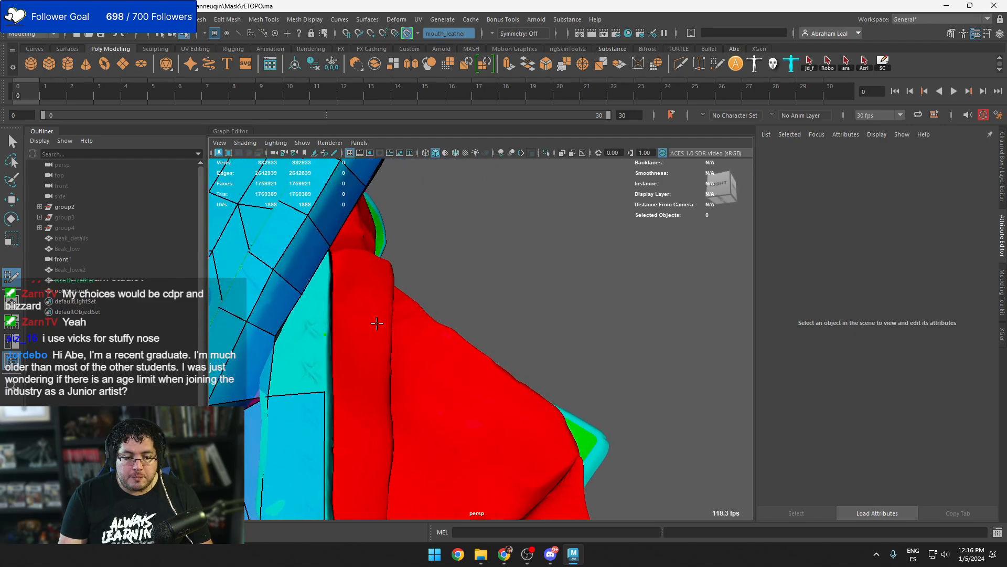
{"action": "middle_click_drag", "start_coordinate": [378, 322], "coordinate": [464, 372], "text": "alt"}
{"action": "left_click", "coordinate": [467, 343]}
{"action": "left_click", "coordinate": [445, 373], "text": "shift"}
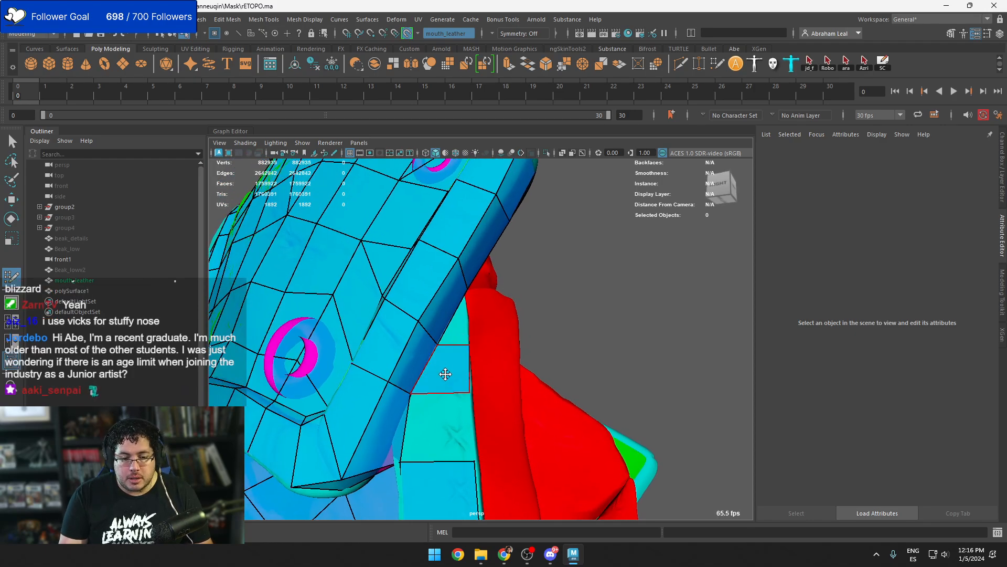
Fill the remaining rear trim gap beside the band and start a second row of quads down the trim's inner thickness
{"action": "left_click_drag", "start_coordinate": [445, 375], "coordinate": [424, 374], "text": "alt"}
{"action": "middle_click_drag", "start_coordinate": [388, 354], "coordinate": [431, 353], "text": "alt"}
{"action": "left_click_drag", "start_coordinate": [439, 361], "coordinate": [436, 340], "text": "alt"}
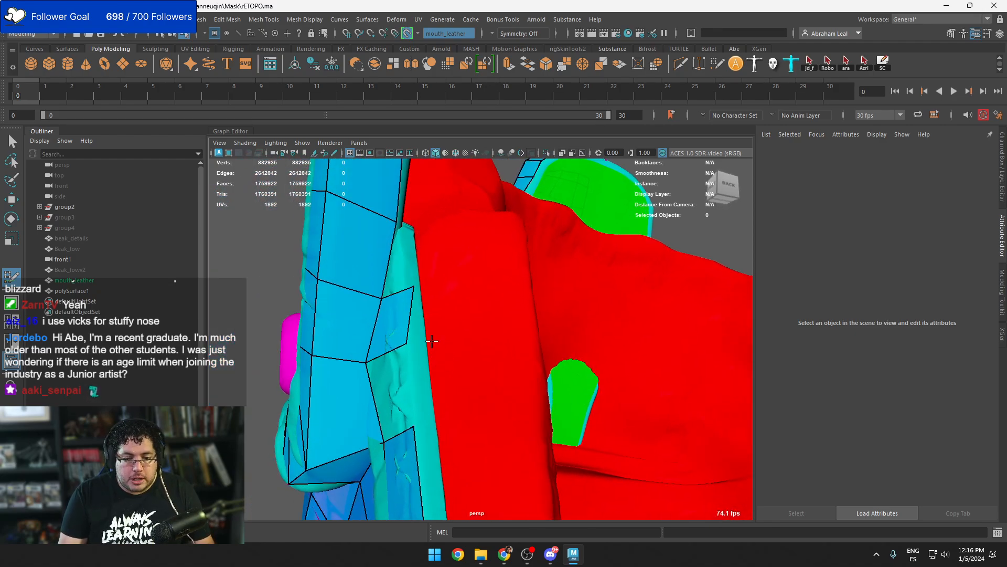
{"action": "mouse_move", "coordinate": [425, 300]}
{"action": "left_mouse_down", "text": "shift"}
{"action": "mouse_move", "coordinate": [437, 288]}
{"action": "mouse_move", "coordinate": [509, 396]}
{"action": "mouse_move", "coordinate": [520, 383]}
{"action": "mouse_move", "coordinate": [516, 410]}
{"action": "mouse_move", "coordinate": [498, 358]}
{"action": "left_mouse_up", "text": "shift"}
{"action": "left_click", "coordinate": [494, 378], "text": "shift"}
{"action": "left_click", "coordinate": [513, 396], "text": "shift"}
{"action": "left_click", "coordinate": [495, 379], "text": "shift"}
{"action": "left_click", "coordinate": [497, 405], "text": "shift"}
{"action": "left_click_drag", "start_coordinate": [498, 405], "coordinate": [499, 356], "text": "alt"}
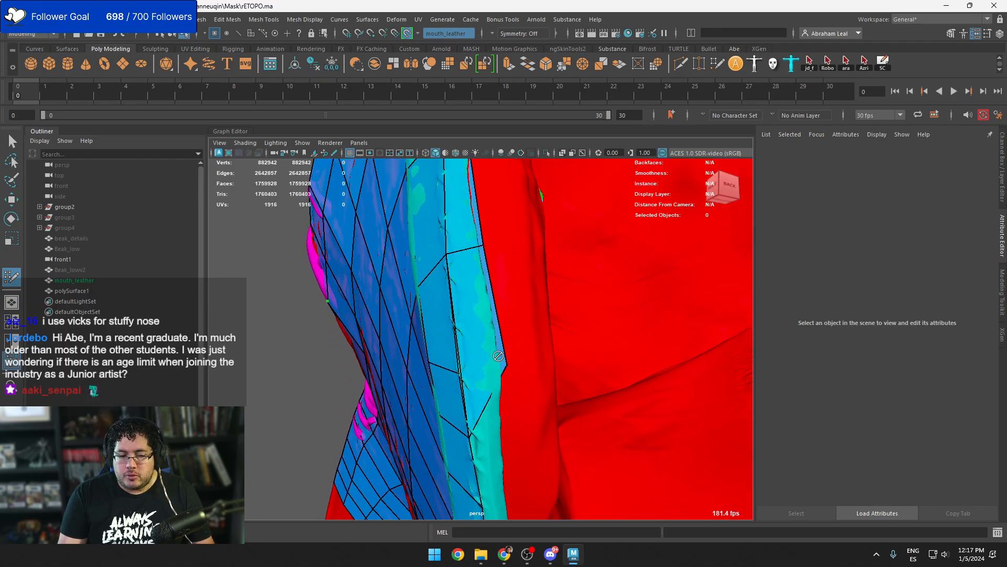
Continue the inner-thickness row down the rear trim with three quads aligned to the outer strip
{"action": "left_click_drag", "start_coordinate": [476, 313], "coordinate": [515, 333], "text": "alt"}
{"action": "left_click_drag", "start_coordinate": [564, 386], "coordinate": [553, 353], "text": "alt"}
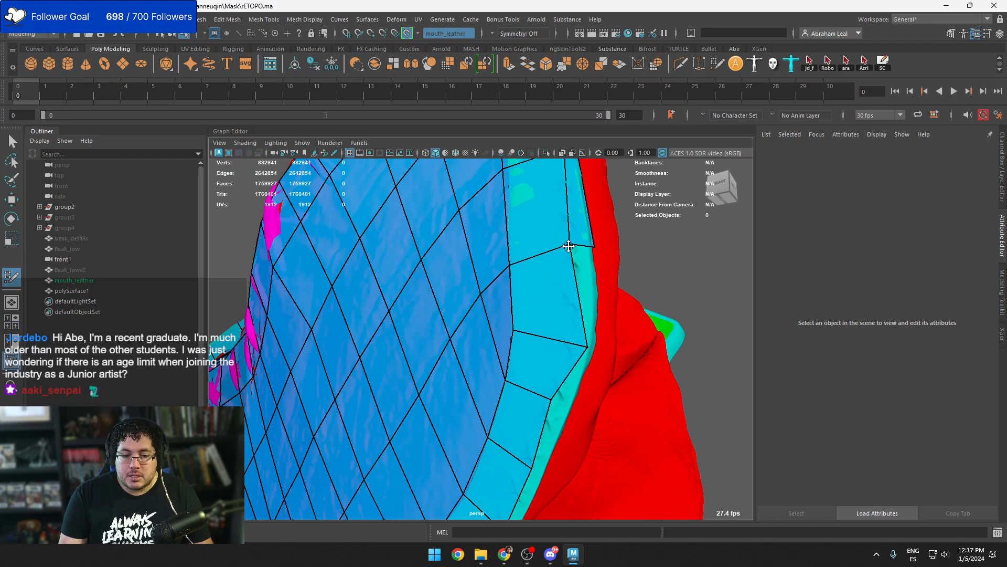
{"action": "left_click_drag", "start_coordinate": [589, 247], "coordinate": [551, 288], "text": "alt"}
{"action": "left_click", "coordinate": [457, 340], "text": "shift"}
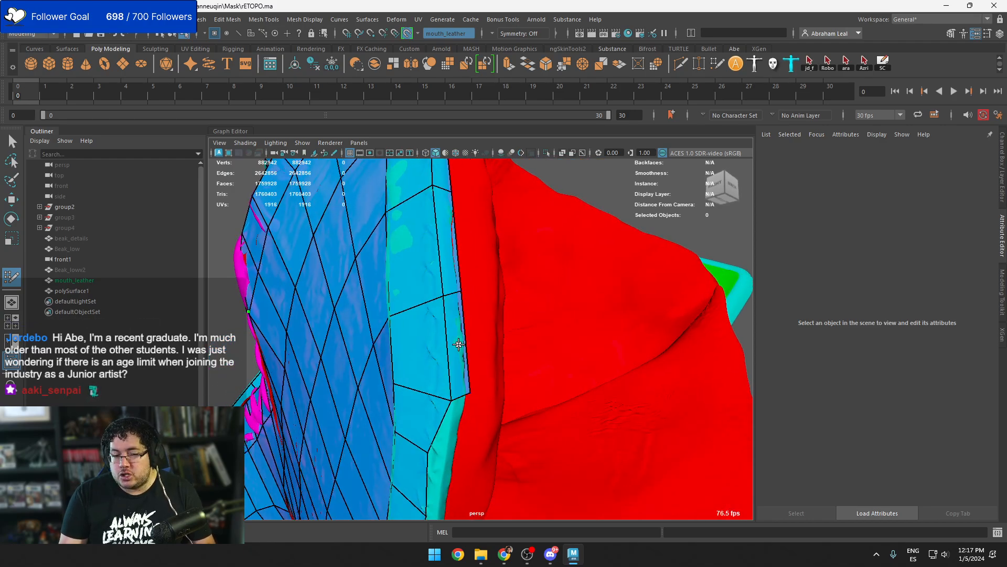
{"action": "left_click_drag", "start_coordinate": [457, 340], "coordinate": [483, 345], "text": "alt"}
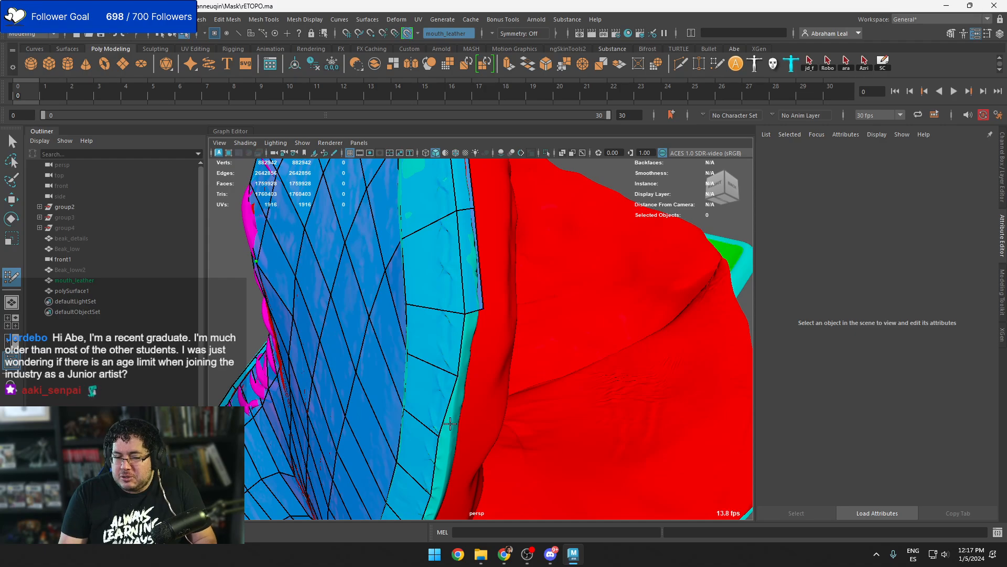
{"action": "left_click_drag", "start_coordinate": [448, 438], "coordinate": [450, 360], "text": "alt"}
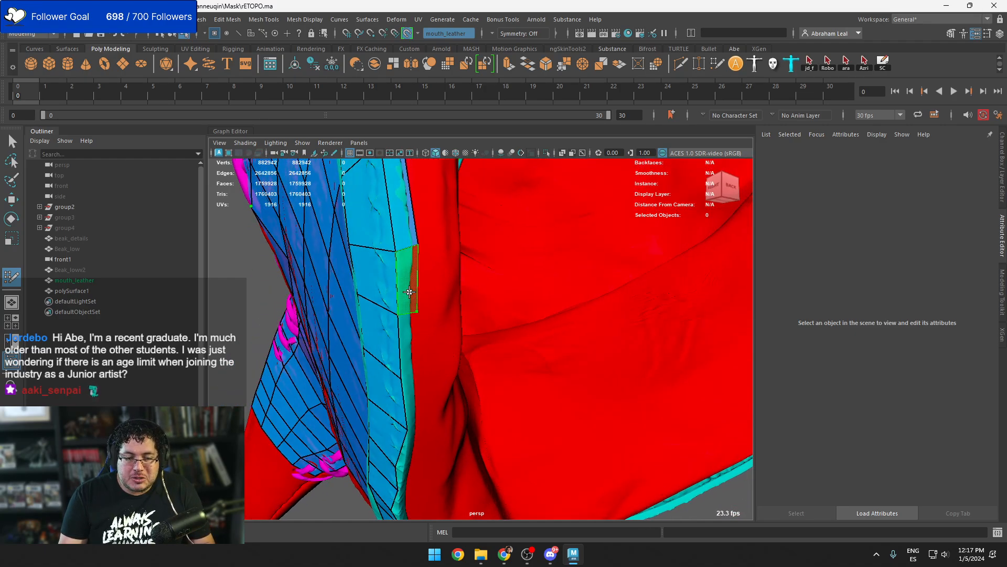
{"action": "left_click", "coordinate": [416, 311], "text": "shift"}
{"action": "left_click", "coordinate": [413, 349], "text": "shift"}
{"action": "middle_click_drag", "start_coordinate": [428, 368], "coordinate": [433, 322], "text": "alt"}
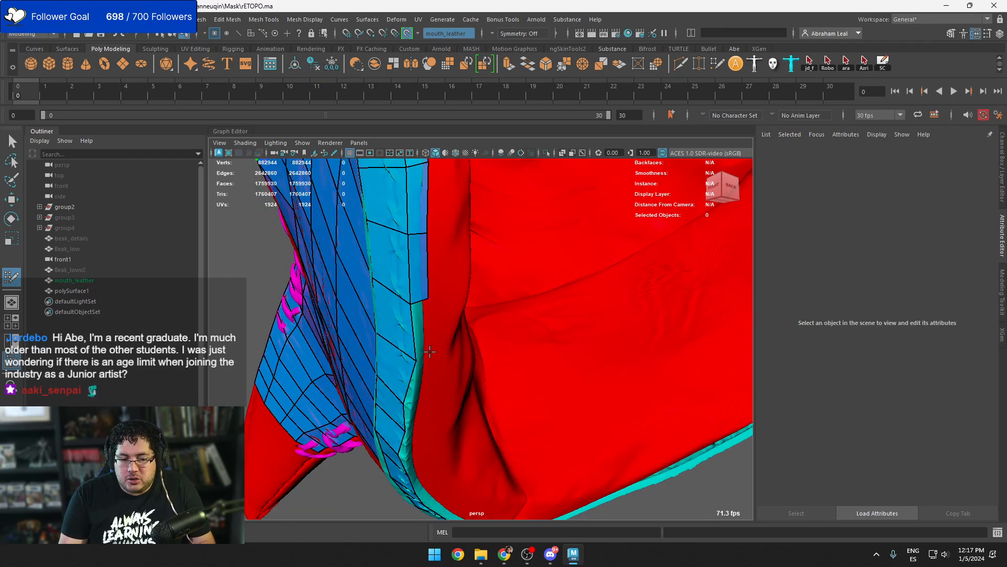
Extend the inner-thickness row with four more quads to the start of the trim's lower curve
{"action": "left_click", "coordinate": [430, 359]}
{"action": "left_click", "coordinate": [425, 338], "text": "shift"}
{"action": "left_click_drag", "start_coordinate": [435, 338], "coordinate": [400, 297], "text": "alt"}
{"action": "left_click", "coordinate": [402, 272], "text": "shift"}
{"action": "left_click", "coordinate": [404, 342]}
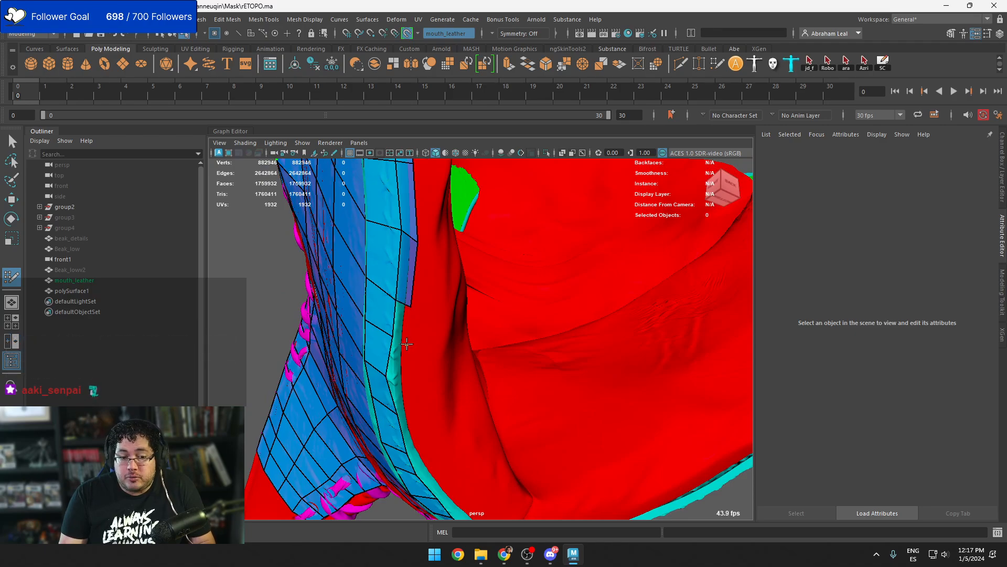
{"action": "left_click", "coordinate": [403, 322], "text": "shift"}
{"action": "left_click_drag", "start_coordinate": [413, 340], "coordinate": [404, 318], "text": "alt"}
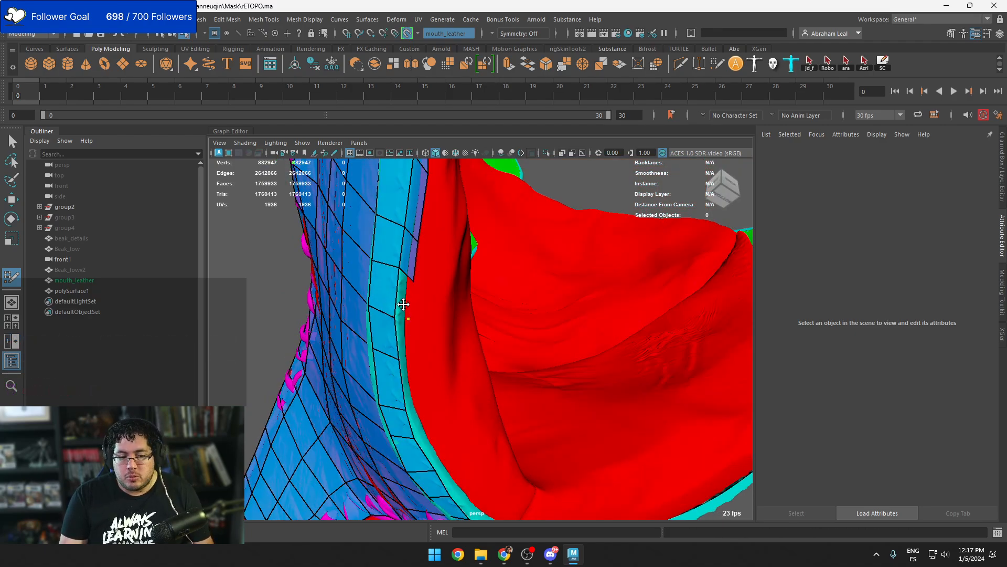
{"action": "left_click", "coordinate": [403, 301], "text": "shift"}
Carry the inner-thickness row around the lower curve to the trim's split end with seven quads, and undo the stray point
{"action": "left_click_drag", "start_coordinate": [413, 335], "coordinate": [412, 383], "text": "alt"}
{"action": "left_click", "coordinate": [380, 364]}
{"action": "left_click", "coordinate": [369, 351], "text": "shift"}
{"action": "left_click", "coordinate": [392, 333], "text": "shift"}
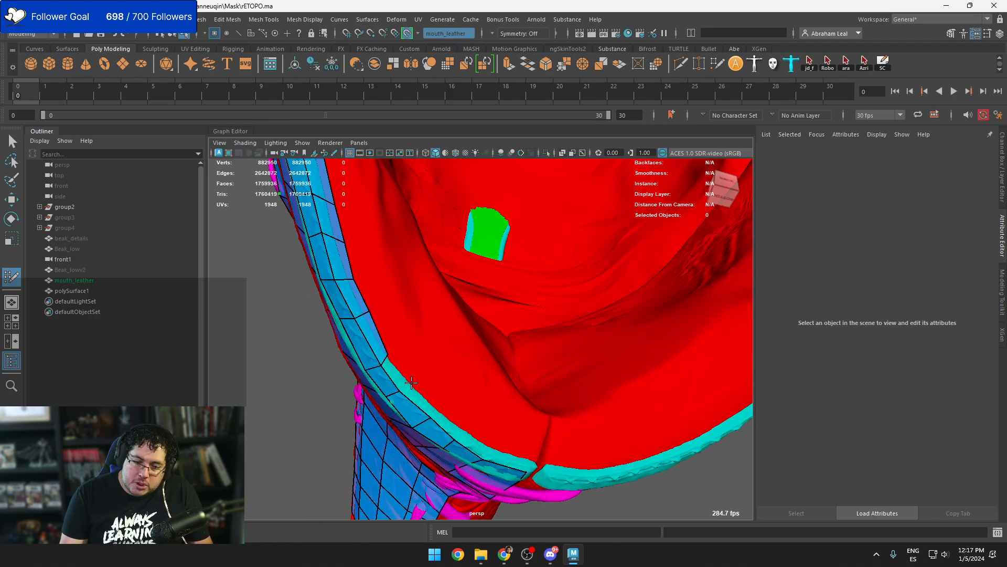
{"action": "left_click", "coordinate": [401, 371], "text": "shift"}
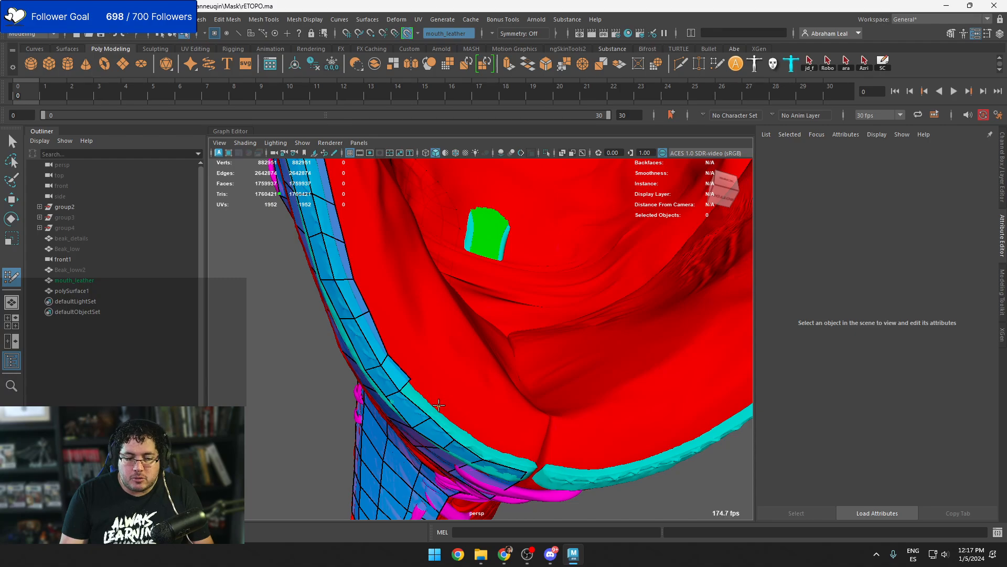
{"action": "left_click", "coordinate": [424, 397], "text": "shift"}
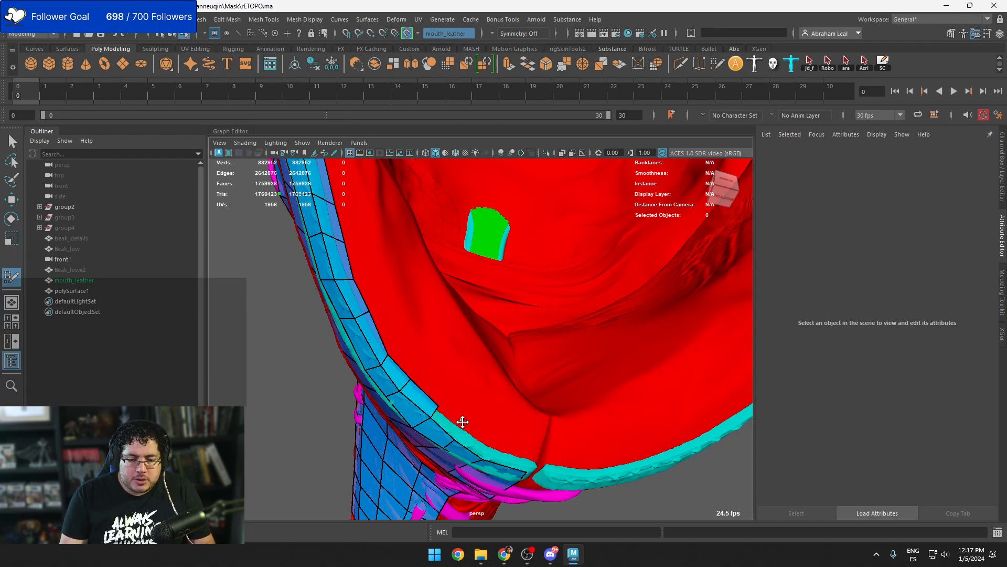
{"action": "left_click", "coordinate": [462, 424], "text": "shift"}
{"action": "left_click", "coordinate": [477, 442], "text": "shift"}
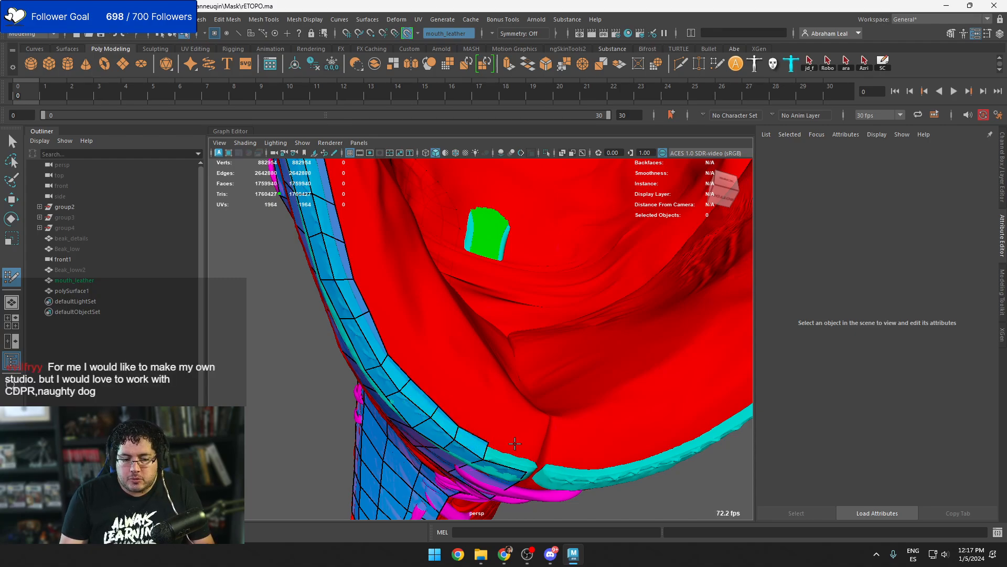
{"action": "left_click_drag", "start_coordinate": [477, 443], "coordinate": [456, 406], "text": "alt"}
{"action": "left_click", "coordinate": [444, 405], "text": "shift"}
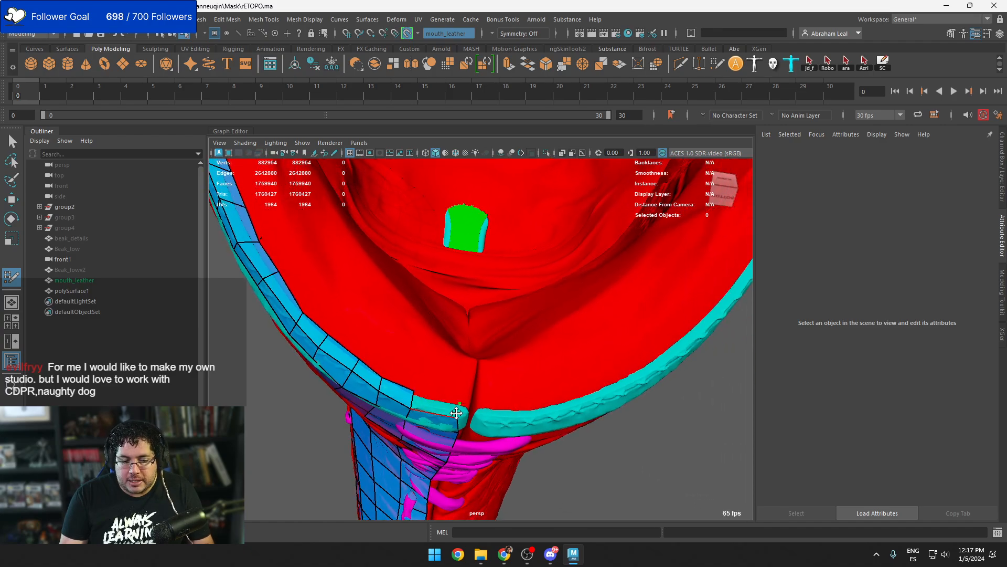
{"action": "key", "text": "ctrl+z"}
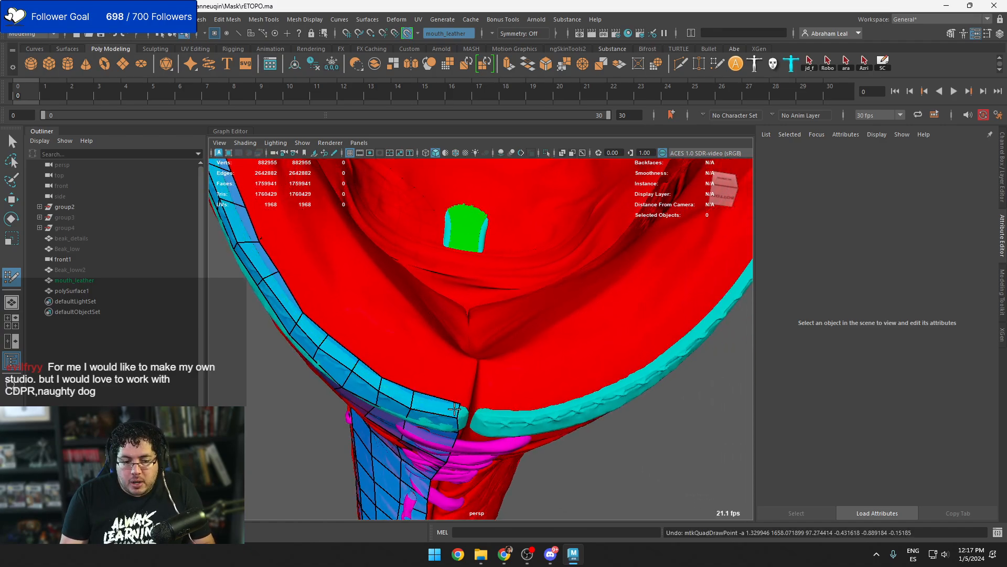
Build a patch of three quads on the mask's inner leather surface, inward from the trim beside the central split
{"action": "left_click_drag", "start_coordinate": [454, 407], "coordinate": [470, 387], "text": "alt"}
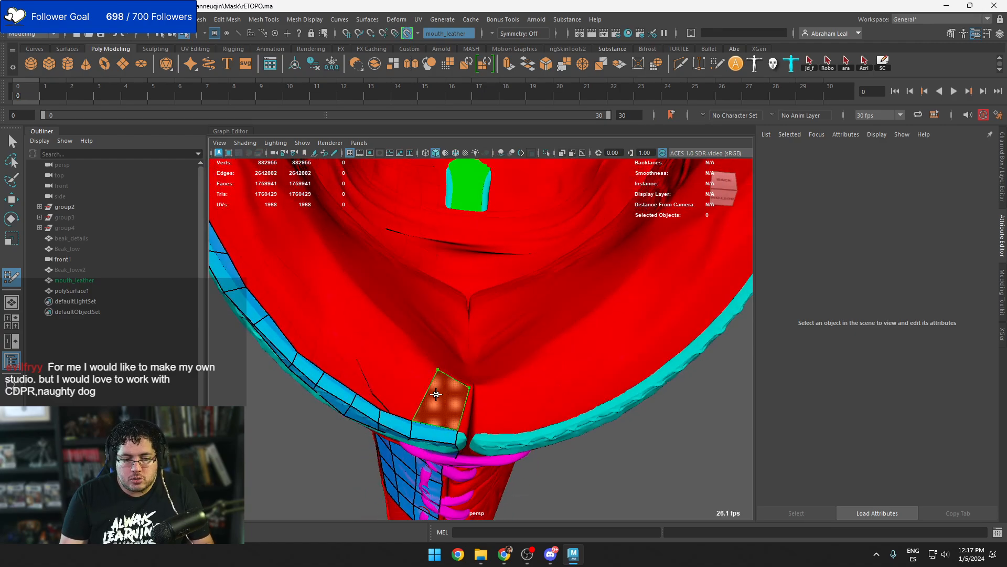
{"action": "left_click", "coordinate": [442, 397], "text": "shift"}
{"action": "left_click", "coordinate": [408, 347]}
{"action": "left_click", "coordinate": [410, 381], "text": "shift"}
{"action": "left_click_drag", "start_coordinate": [409, 381], "coordinate": [495, 333], "text": "alt"}
{"action": "left_click", "coordinate": [420, 341], "text": "shift"}
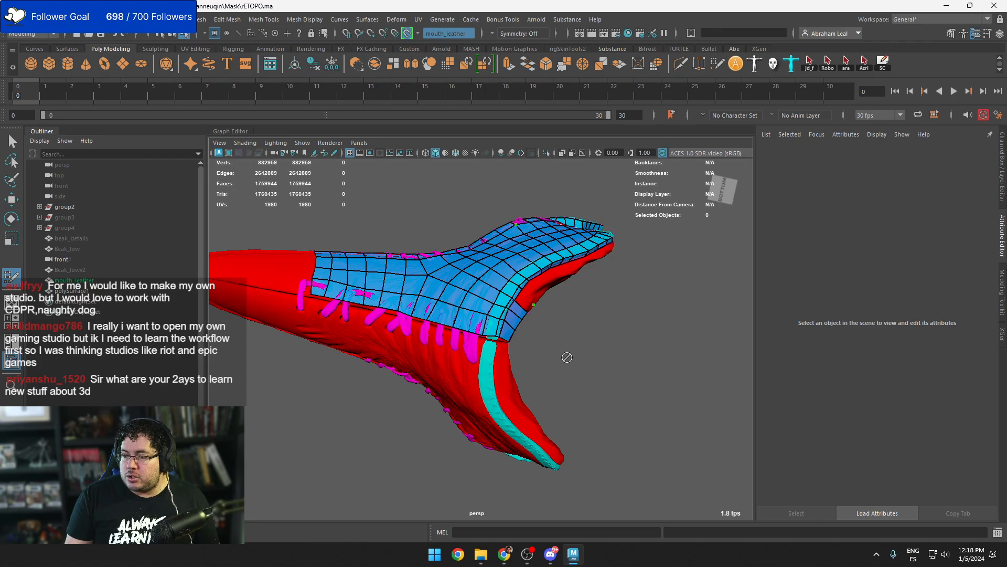
{"action": "left_click_drag", "start_coordinate": [556, 351], "coordinate": [420, 334], "text": "alt"}
{"action": "right_click_drag", "start_coordinate": [420, 333], "coordinate": [497, 326], "text": "alt"}
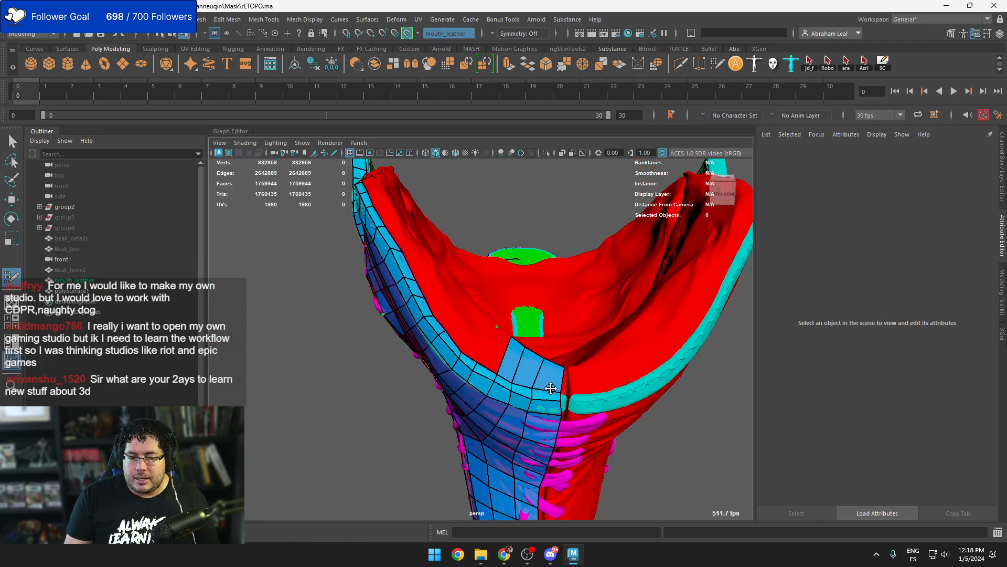
Extend the inner leather patch along the trim with three quads, heading away from the central split
{"action": "middle_click_drag", "start_coordinate": [497, 326], "coordinate": [537, 342], "text": "alt"}
{"action": "left_click_drag", "start_coordinate": [538, 342], "coordinate": [497, 335], "text": "alt"}
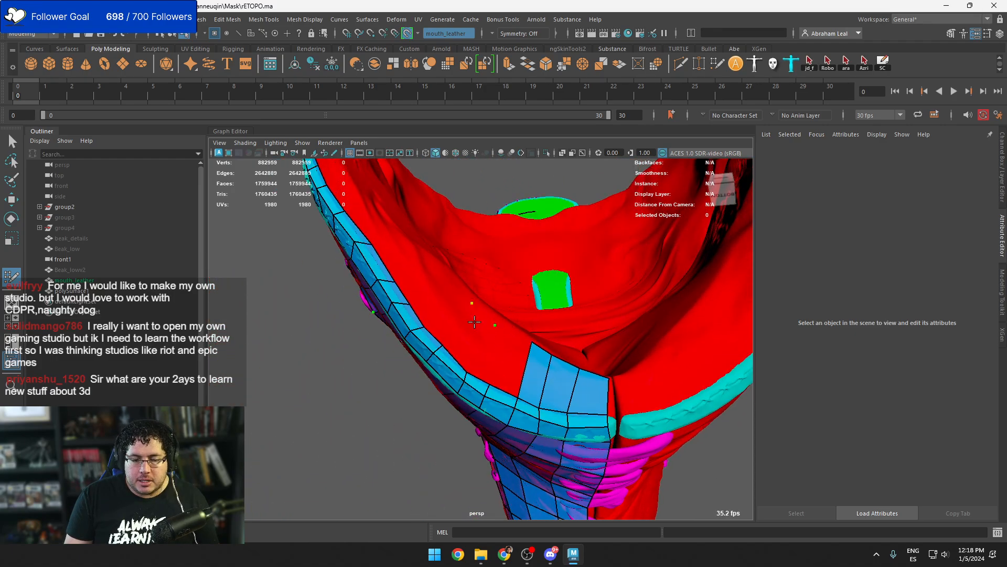
{"action": "left_click", "coordinate": [479, 336], "text": "shift"}
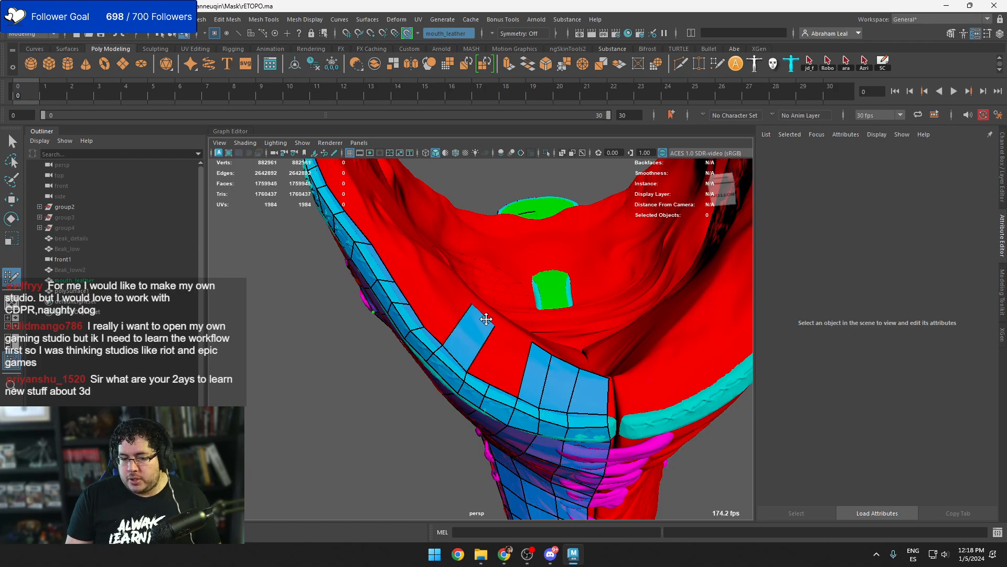
{"action": "left_click", "coordinate": [491, 353], "text": "shift"}
{"action": "left_click", "coordinate": [514, 350], "text": "shift"}
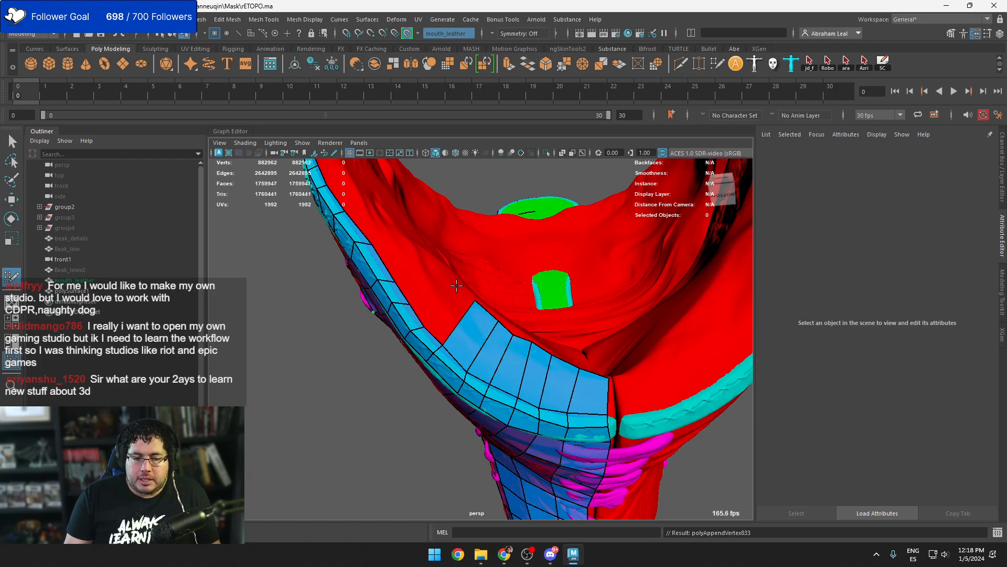
Carry the inner leather row up around the trim's lower curve with six quads
{"action": "left_click", "coordinate": [450, 290], "text": "shift"}
{"action": "mouse_move", "coordinate": [450, 289]}
{"action": "left_mouse_down", "text": "alt"}
{"action": "mouse_move", "coordinate": [417, 271]}
{"action": "mouse_move", "coordinate": [447, 290]}
{"action": "mouse_move", "coordinate": [438, 303]}
{"action": "left_mouse_up", "text": "alt"}
{"action": "left_click", "coordinate": [436, 300], "text": "shift"}
{"action": "left_click", "coordinate": [420, 285], "text": "shift"}
{"action": "left_click", "coordinate": [425, 252]}
{"action": "left_click", "coordinate": [423, 270], "text": "shift"}
{"action": "left_click", "coordinate": [418, 263]}
{"action": "left_click", "coordinate": [414, 274], "text": "shift"}
{"action": "left_click", "coordinate": [423, 281]}
{"action": "left_click", "coordinate": [423, 293], "text": "shift"}
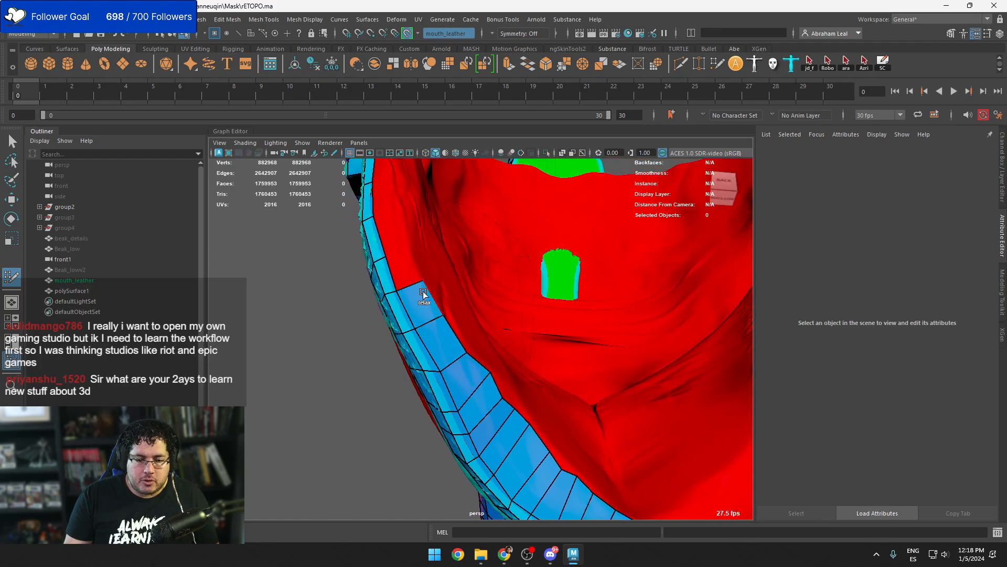
Continue the inner leather row upward beside the rear trim with three more quads
{"action": "left_click", "coordinate": [412, 243]}
{"action": "left_click", "coordinate": [410, 259], "text": "shift"}
{"action": "left_click_drag", "start_coordinate": [409, 257], "coordinate": [413, 260], "text": "alt"}
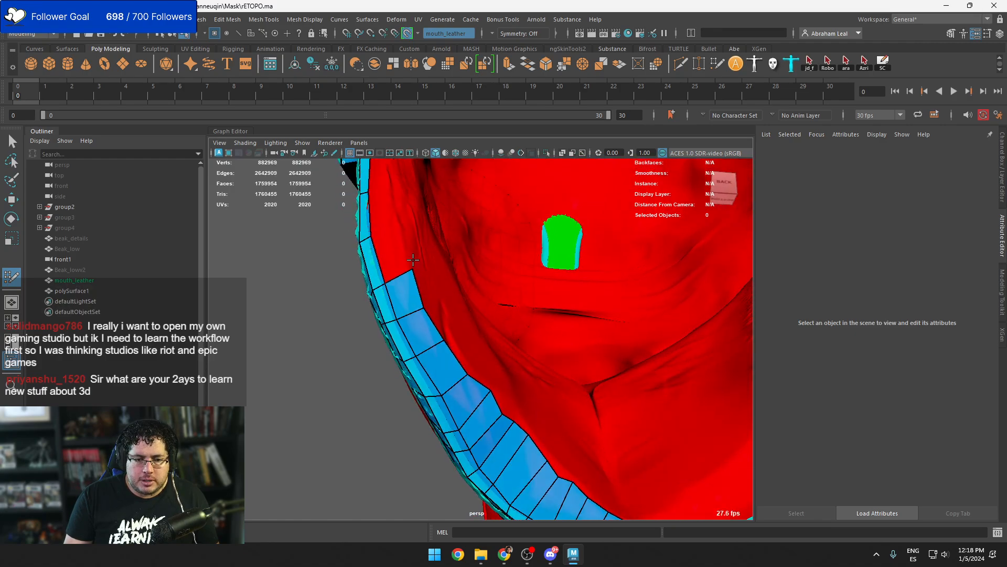
{"action": "left_click", "coordinate": [402, 232]}
{"action": "left_click", "coordinate": [399, 231], "text": "shift"}
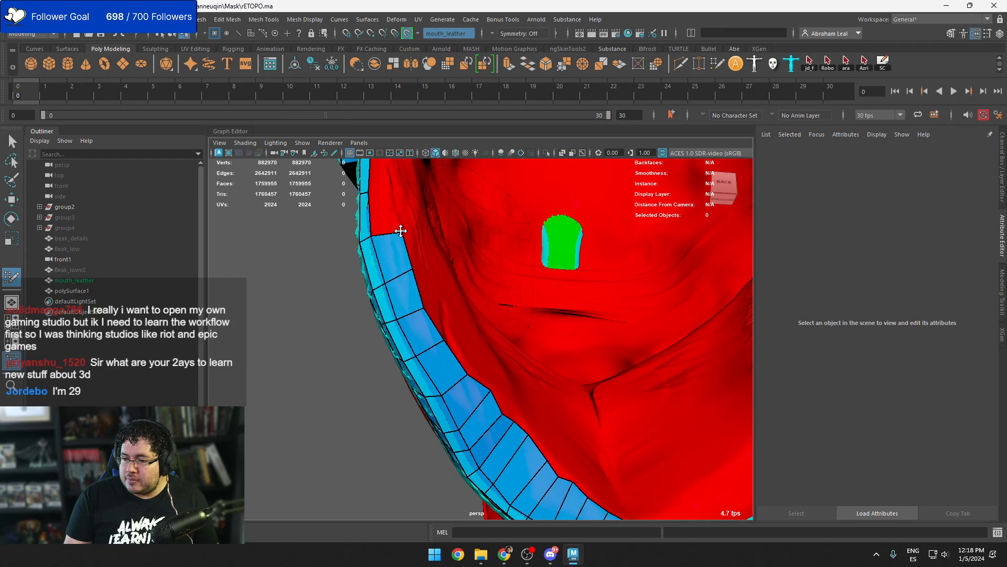
{"action": "mouse_move", "coordinate": [395, 227]}
{"action": "left_mouse_down", "text": "alt"}
{"action": "mouse_move", "coordinate": [377, 278]}
{"action": "mouse_move", "coordinate": [418, 278]}
{"action": "left_mouse_up", "text": "alt"}
{"action": "left_click", "coordinate": [375, 287], "text": "shift"}
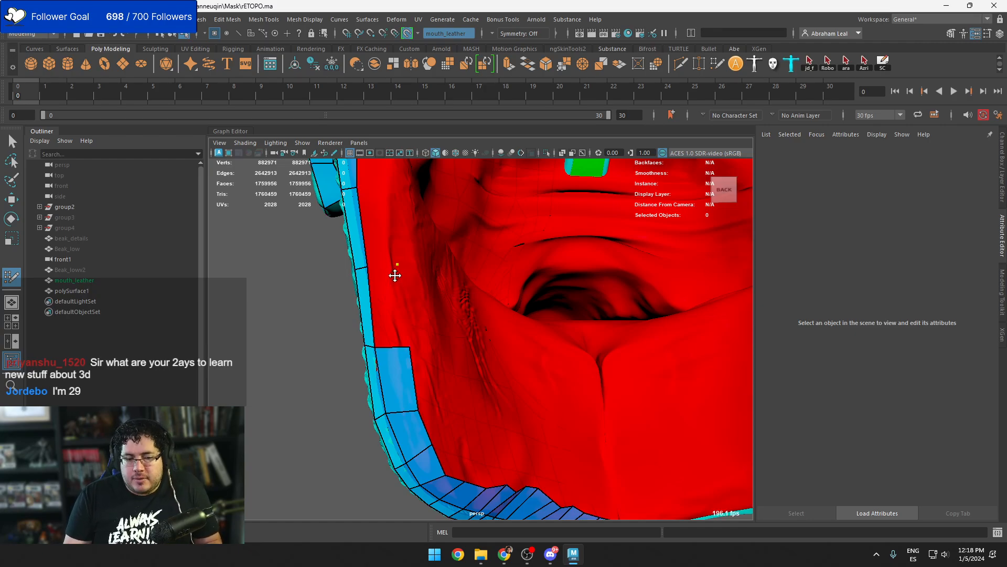
Add four quads to the inner leather row, reaching the end of the lower inner-thickness strip
{"action": "left_click", "coordinate": [396, 274], "text": "shift"}
{"action": "mouse_move", "coordinate": [396, 274]}
{"action": "left_mouse_down", "text": "alt"}
{"action": "mouse_move", "coordinate": [407, 286]}
{"action": "mouse_move", "coordinate": [432, 283]}
{"action": "left_mouse_up", "text": "alt"}
{"action": "left_click", "coordinate": [417, 263], "text": "shift"}
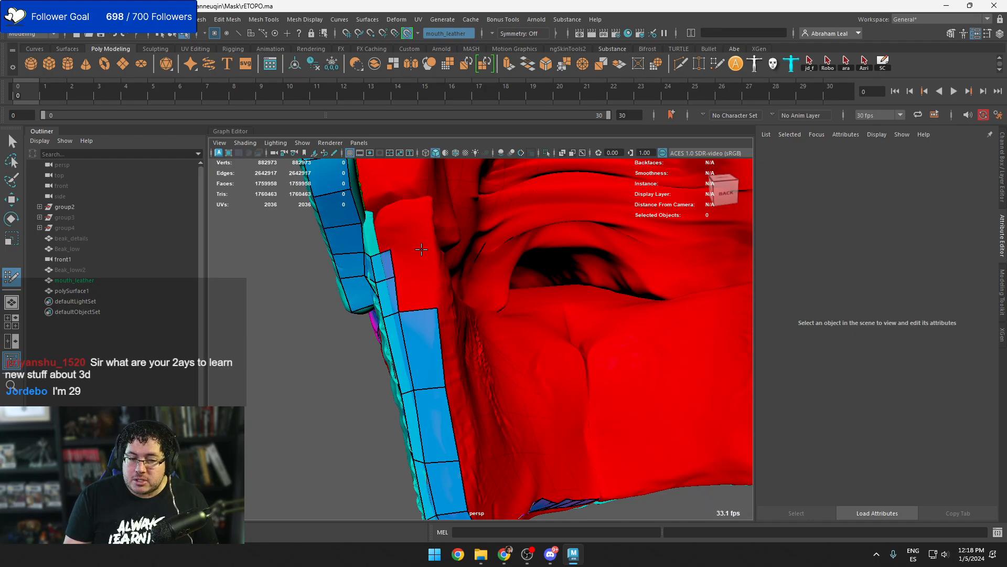
{"action": "left_click", "coordinate": [411, 263], "text": "shift"}
{"action": "left_click", "coordinate": [414, 290], "text": "shift"}
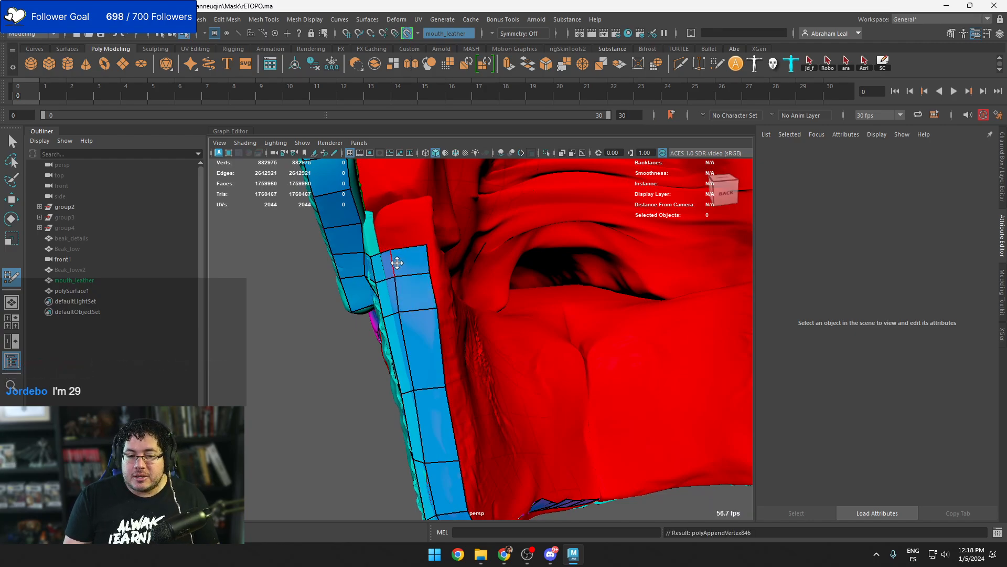
Build five quads of inner leather past the overlap of the two trims and up inside the upper trim
{"action": "left_click_drag", "start_coordinate": [407, 249], "coordinate": [441, 333], "text": "alt"}
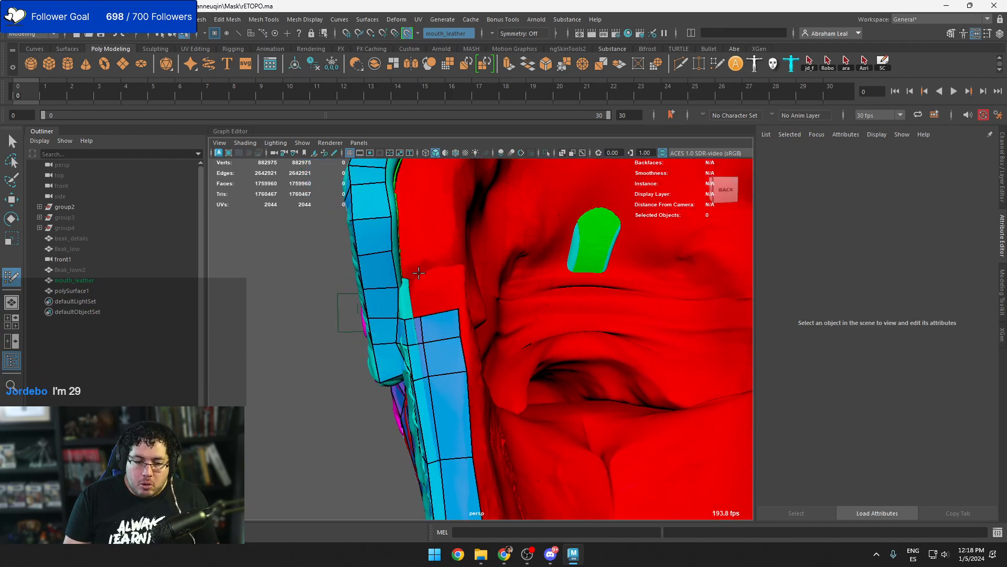
{"action": "left_click", "coordinate": [444, 280], "text": "shift"}
{"action": "mouse_move", "coordinate": [444, 280]}
{"action": "left_mouse_down", "text": "alt"}
{"action": "mouse_move", "coordinate": [430, 254]}
{"action": "mouse_move", "coordinate": [410, 265]}
{"action": "left_mouse_up", "text": "alt"}
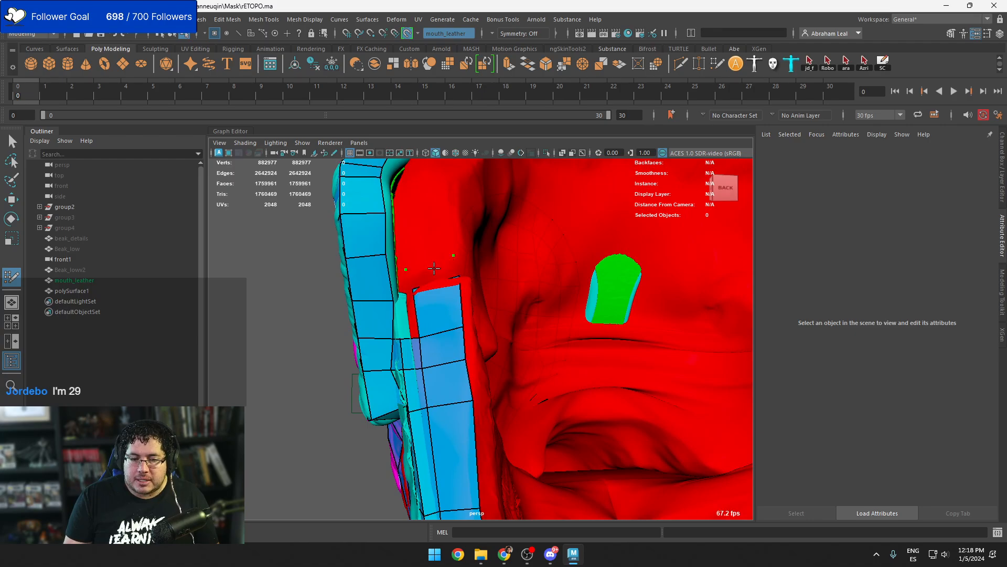
{"action": "left_click", "coordinate": [450, 260], "text": "shift"}
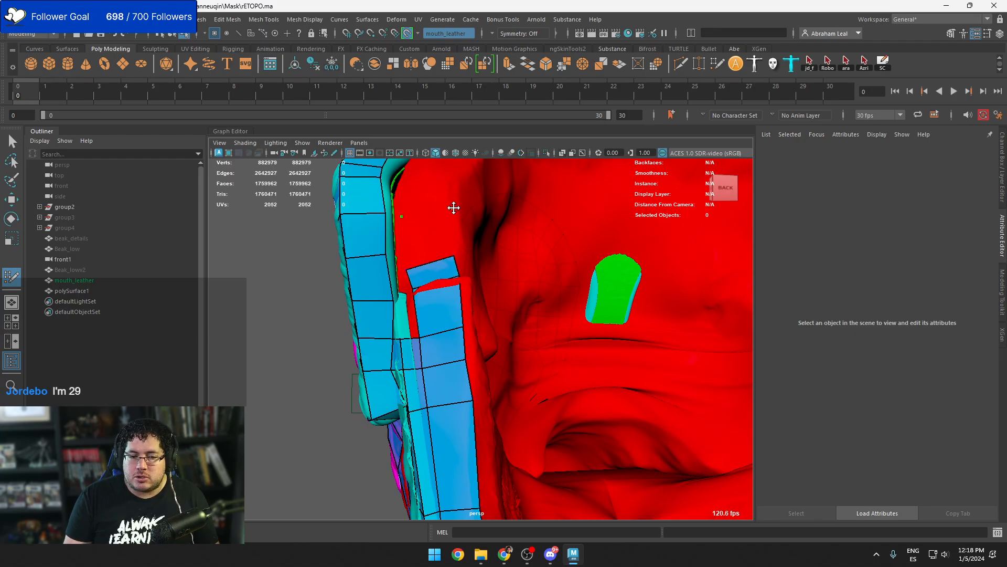
{"action": "left_click", "coordinate": [429, 231], "text": "shift"}
{"action": "left_click_drag", "start_coordinate": [429, 230], "coordinate": [410, 295], "text": "alt"}
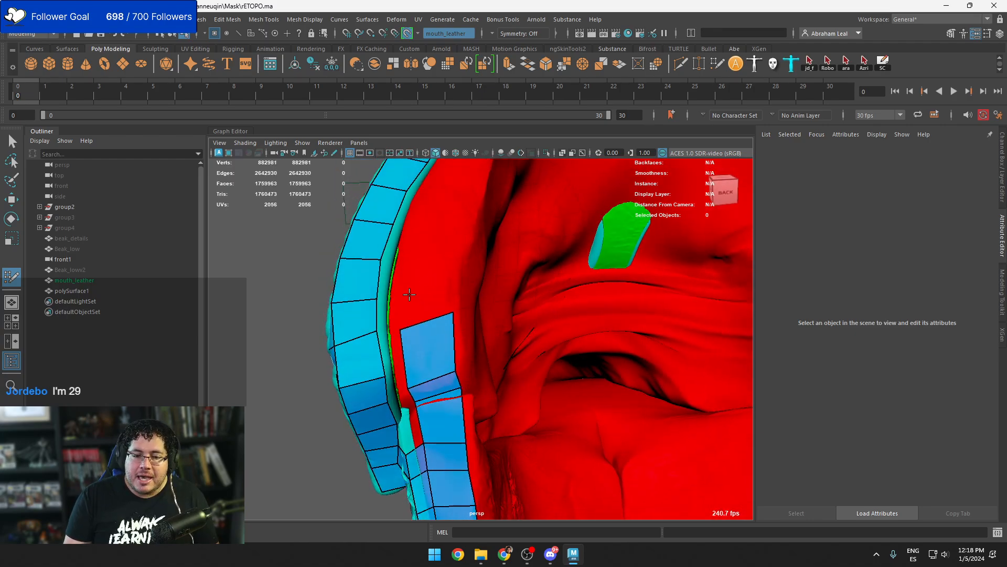
{"action": "left_click", "coordinate": [451, 283]}
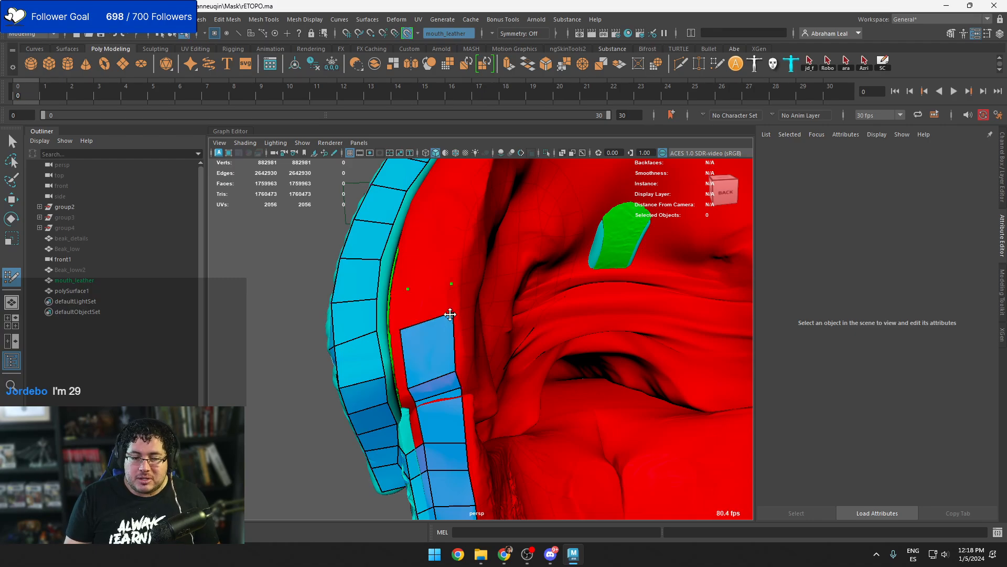
{"action": "left_click", "coordinate": [431, 307], "text": "shift"}
{"action": "mouse_move", "coordinate": [431, 307]}
{"action": "left_mouse_down", "text": "alt"}
{"action": "mouse_move", "coordinate": [428, 320]}
{"action": "mouse_move", "coordinate": [378, 290]}
{"action": "left_mouse_up", "text": "alt"}
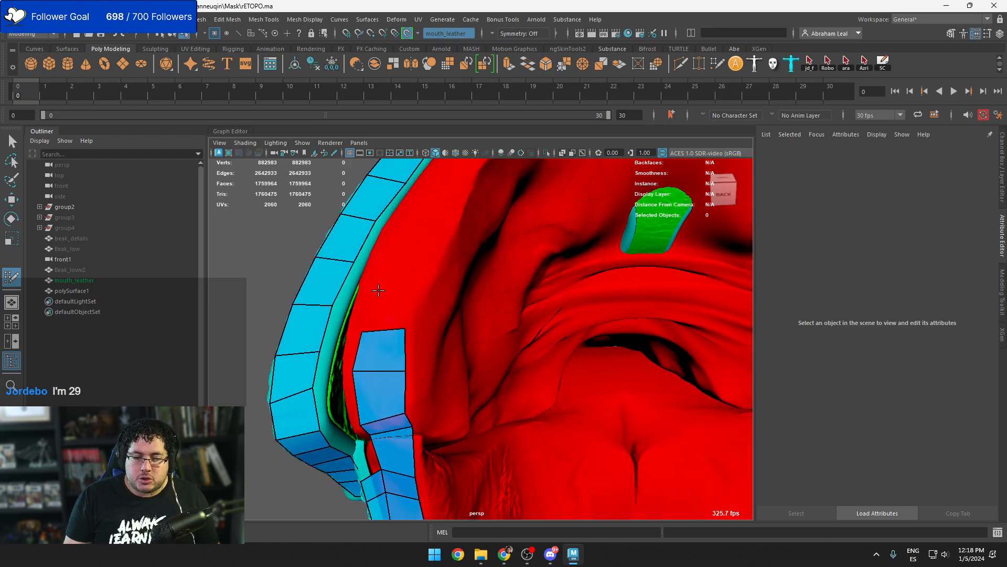
{"action": "left_click", "coordinate": [393, 307], "text": "shift"}
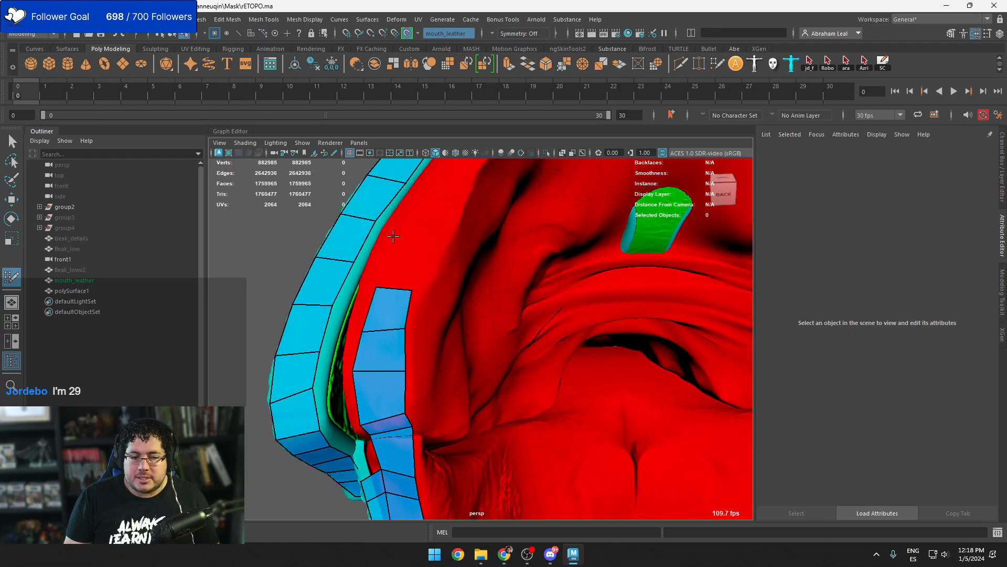
Extend the inner leather row along the curving upper trim with four quads
{"action": "left_click", "coordinate": [429, 243], "text": "shift"}
{"action": "mouse_move", "coordinate": [428, 242]}
{"action": "left_mouse_down", "text": "alt"}
{"action": "mouse_move", "coordinate": [403, 279]}
{"action": "mouse_move", "coordinate": [412, 288]}
{"action": "left_mouse_up", "text": "alt"}
{"action": "left_click", "coordinate": [429, 258], "text": "shift"}
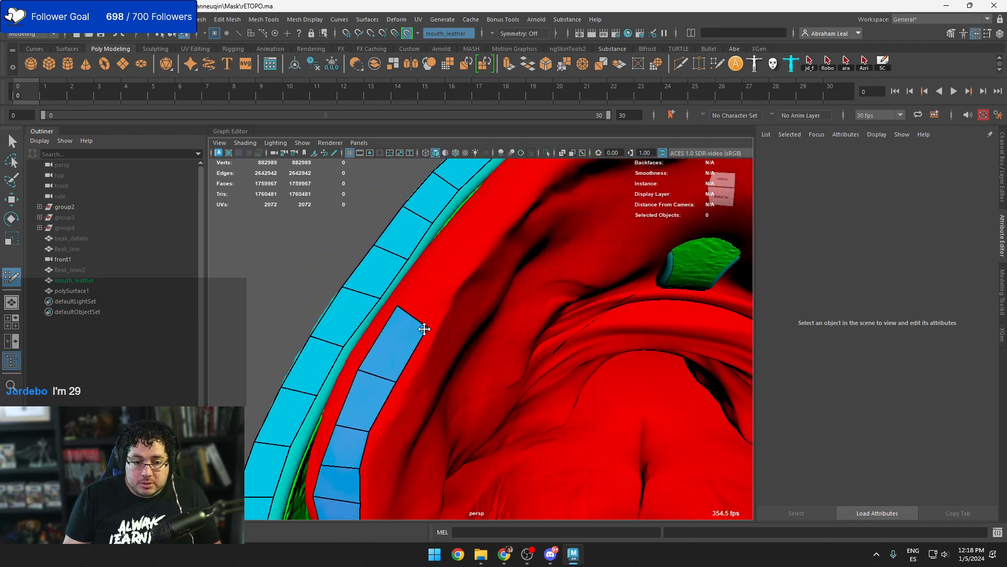
{"action": "left_click", "coordinate": [438, 278], "text": "shift"}
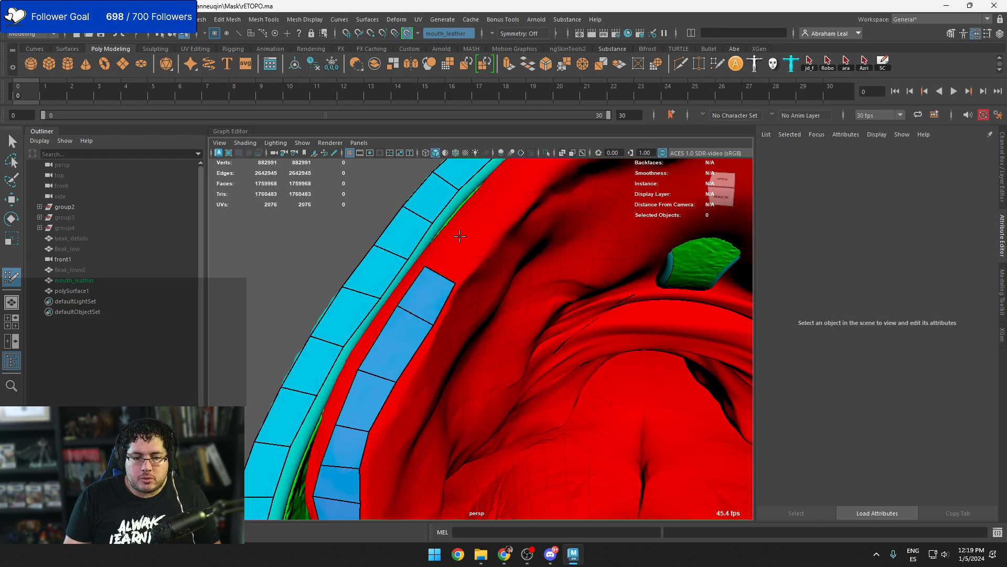
{"action": "left_click", "coordinate": [455, 256], "text": "shift"}
Continue the inner leather row with four more quads toward the upper trim's far end
{"action": "left_click_drag", "start_coordinate": [456, 256], "coordinate": [479, 274], "text": "alt"}
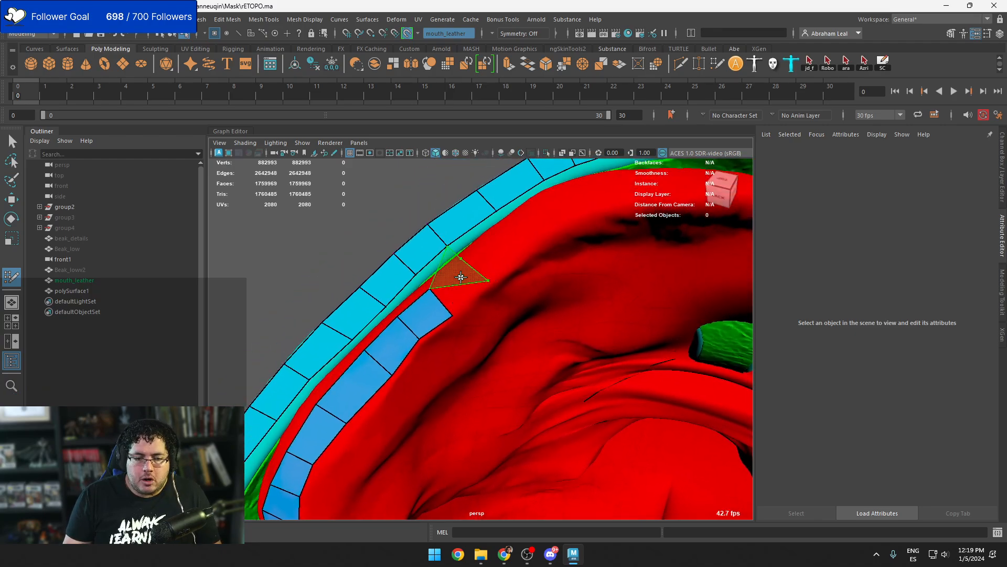
{"action": "left_click", "coordinate": [457, 278], "text": "shift"}
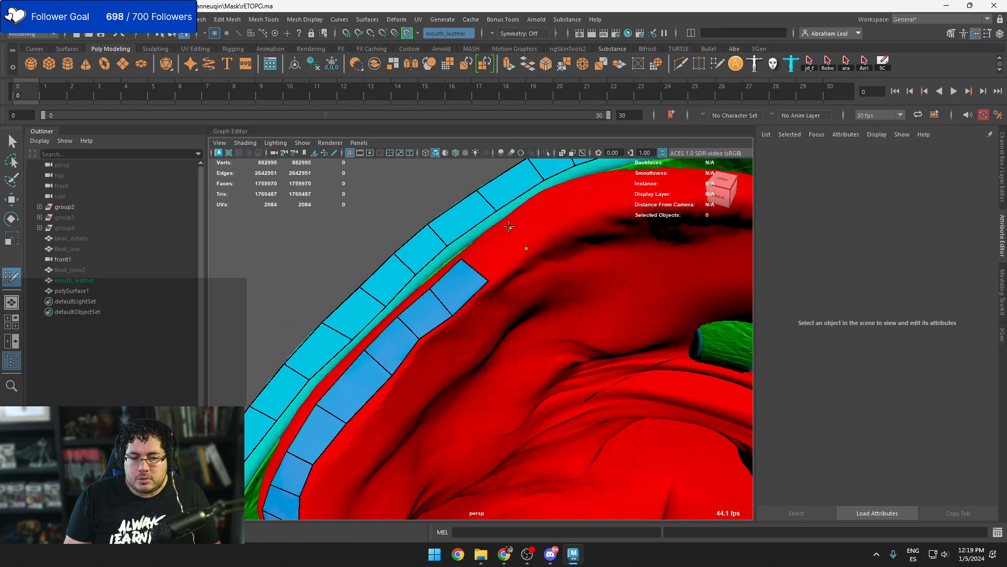
{"action": "left_click", "coordinate": [490, 253], "text": "shift"}
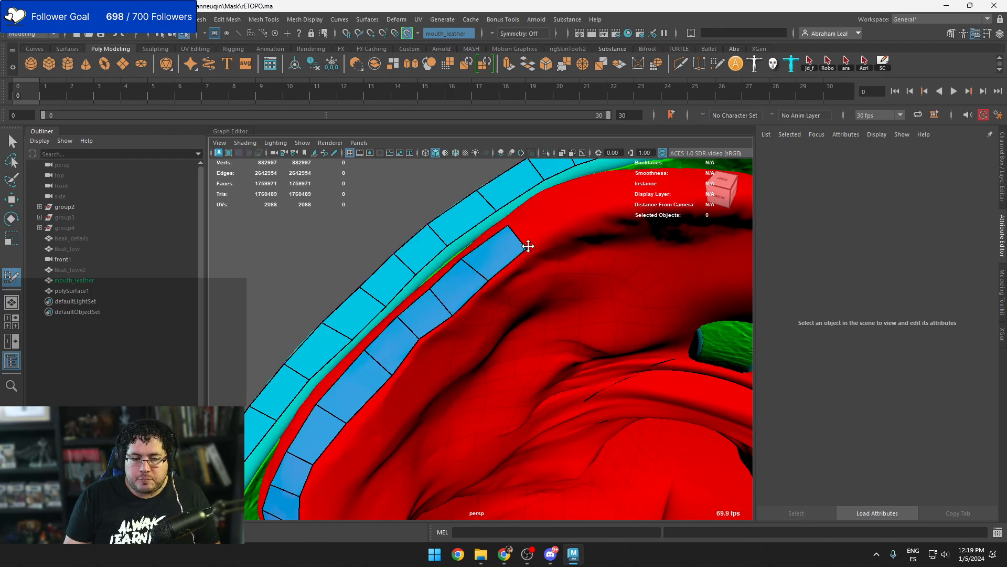
{"action": "left_click_drag", "start_coordinate": [528, 246], "coordinate": [497, 290], "text": "alt"}
{"action": "left_click", "coordinate": [501, 278], "text": "shift"}
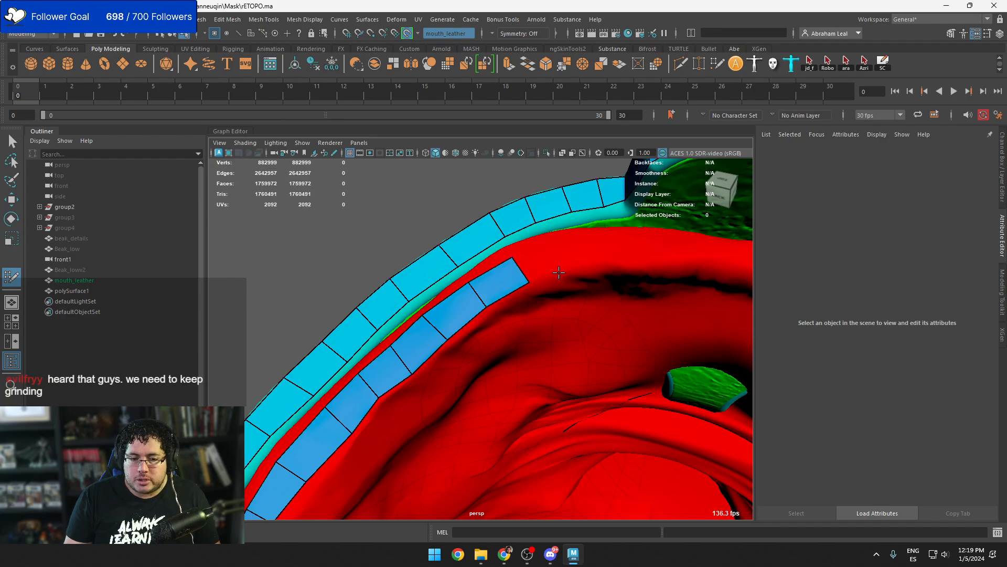
{"action": "left_click", "coordinate": [537, 267], "text": "shift"}
{"action": "mouse_move", "coordinate": [511, 305]}
{"action": "left_mouse_down", "text": "alt"}
{"action": "mouse_move", "coordinate": [549, 305]}
{"action": "mouse_move", "coordinate": [454, 309]}
{"action": "mouse_move", "coordinate": [450, 286]}
{"action": "mouse_move", "coordinate": [416, 336]}
{"action": "mouse_move", "coordinate": [396, 295]}
{"action": "mouse_move", "coordinate": [530, 378]}
{"action": "mouse_move", "coordinate": [458, 397]}
{"action": "mouse_move", "coordinate": [434, 370]}
{"action": "mouse_move", "coordinate": [449, 396]}
{"action": "left_mouse_up", "text": "alt"}
{"action": "mouse_move", "coordinate": [446, 283]}
{"action": "left_mouse_down"}
{"action": "mouse_move", "coordinate": [453, 276]}
{"action": "mouse_move", "coordinate": [392, 252]}
{"action": "left_mouse_up"}
{"action": "key", "text": "ctrl+z"}
Inspect the new inner leather row and its join with the trim at the central split
{"action": "scroll", "coordinate": [467, 286], "scroll_direction": "down", "scroll_amount": 5}
{"action": "left_click_drag", "start_coordinate": [471, 288], "coordinate": [463, 230], "text": "alt"}
{"action": "scroll", "coordinate": [463, 230], "scroll_direction": "down", "scroll_amount": 5}
{"action": "middle_click_drag", "start_coordinate": [533, 371], "coordinate": [467, 283], "text": "alt"}
{"action": "scroll", "coordinate": [468, 283], "scroll_direction": "up", "scroll_amount": 6}
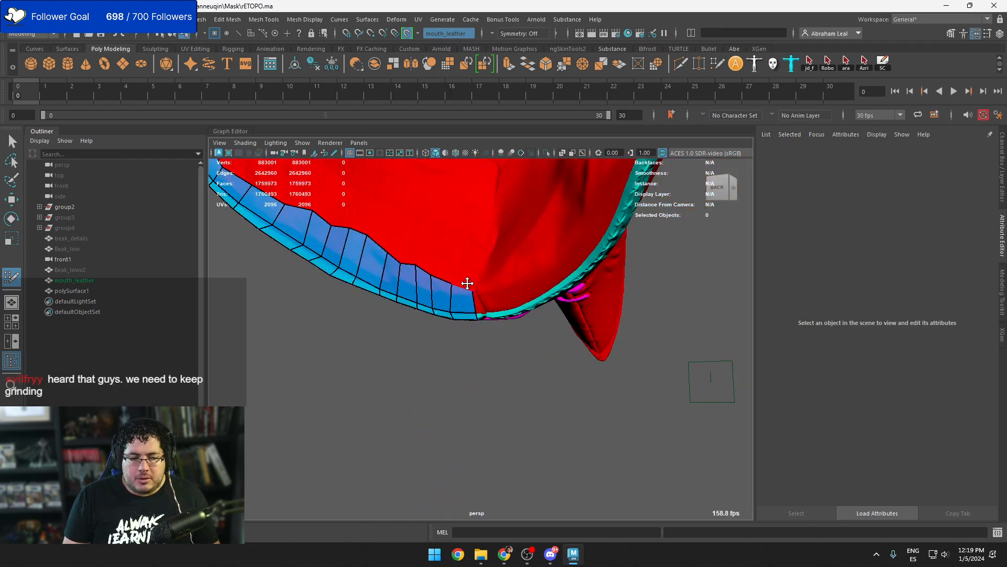
{"action": "left_click_drag", "start_coordinate": [468, 283], "coordinate": [530, 267], "text": "alt"}
{"action": "scroll", "coordinate": [540, 275], "scroll_direction": "up", "scroll_amount": 5}
{"action": "scroll", "coordinate": [530, 266], "scroll_direction": "up", "scroll_amount": 3}
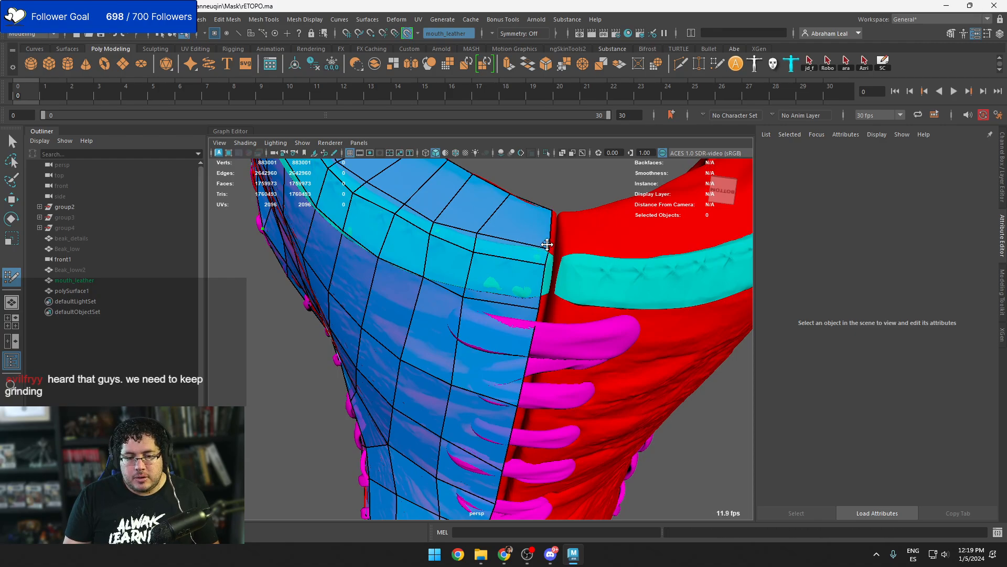
Build a column of five quads on the beak's outer leather beyond the existing mesh, ending at the laced lower edge
{"action": "mouse_move", "coordinate": [555, 271]}
{"action": "left_mouse_down", "text": "alt"}
{"action": "mouse_move", "coordinate": [493, 379]}
{"action": "mouse_move", "coordinate": [400, 338]}
{"action": "mouse_move", "coordinate": [467, 277]}
{"action": "mouse_move", "coordinate": [490, 348]}
{"action": "mouse_move", "coordinate": [474, 360]}
{"action": "mouse_move", "coordinate": [530, 393]}
{"action": "left_mouse_up", "text": "alt"}
{"action": "left_click", "coordinate": [490, 367]}
{"action": "left_click", "coordinate": [503, 339], "text": "shift"}
{"action": "left_click", "coordinate": [511, 396]}
{"action": "left_click", "coordinate": [521, 382], "text": "shift"}
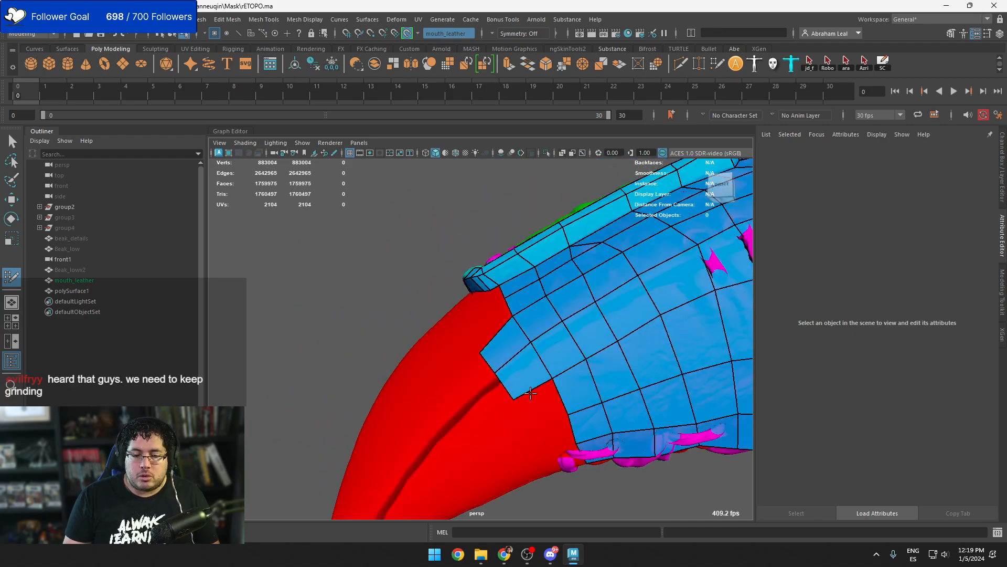
{"action": "left_click", "coordinate": [539, 440]}
{"action": "left_click", "coordinate": [539, 437], "text": "shift"}
{"action": "mouse_move", "coordinate": [539, 437]}
{"action": "left_mouse_down", "text": "alt"}
{"action": "mouse_move", "coordinate": [543, 418]}
{"action": "mouse_move", "coordinate": [476, 370]}
{"action": "left_mouse_up", "text": "alt"}
{"action": "left_click", "coordinate": [474, 379]}
{"action": "left_click", "coordinate": [479, 358], "text": "shift"}
{"action": "left_click", "coordinate": [494, 406]}
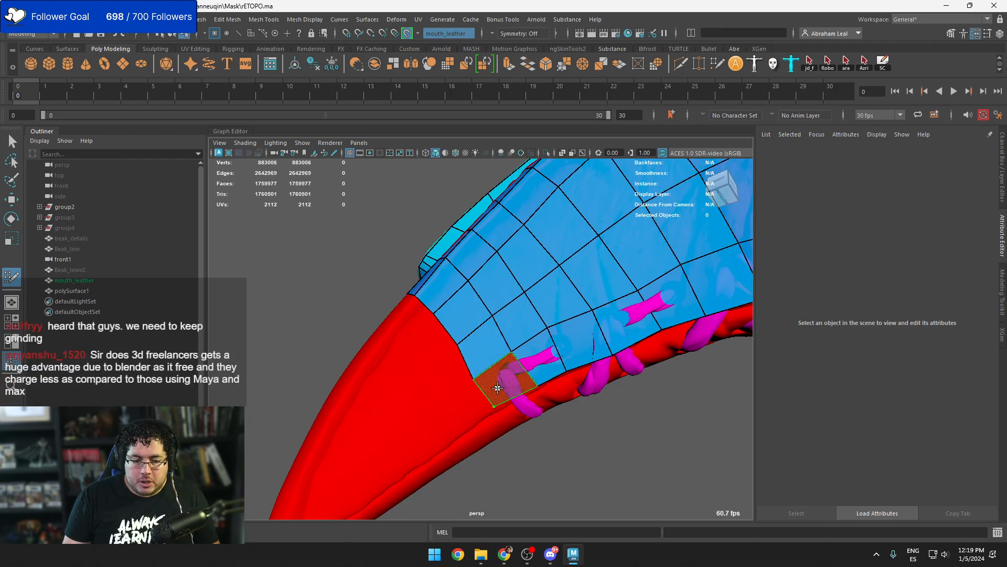
{"action": "left_click", "coordinate": [498, 388], "text": "shift"}
Start the next column toward the beak tip with three quads, working up from the lower edge
{"action": "left_click", "coordinate": [460, 407], "text": "shift"}
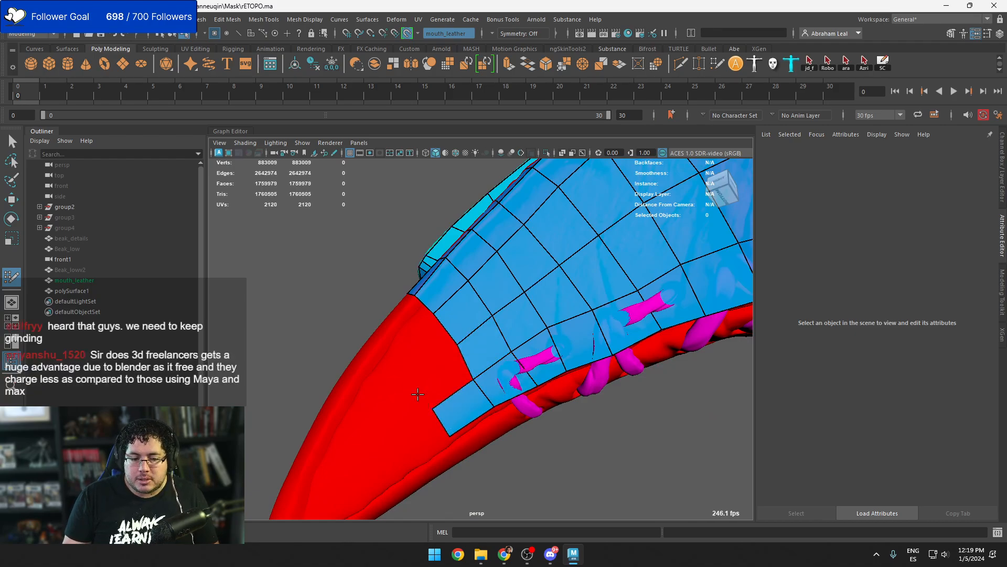
{"action": "left_click", "coordinate": [414, 393]}
{"action": "left_click", "coordinate": [443, 387], "text": "shift"}
{"action": "left_click_drag", "start_coordinate": [443, 388], "coordinate": [465, 411], "text": "alt"}
{"action": "left_click", "coordinate": [396, 372]}
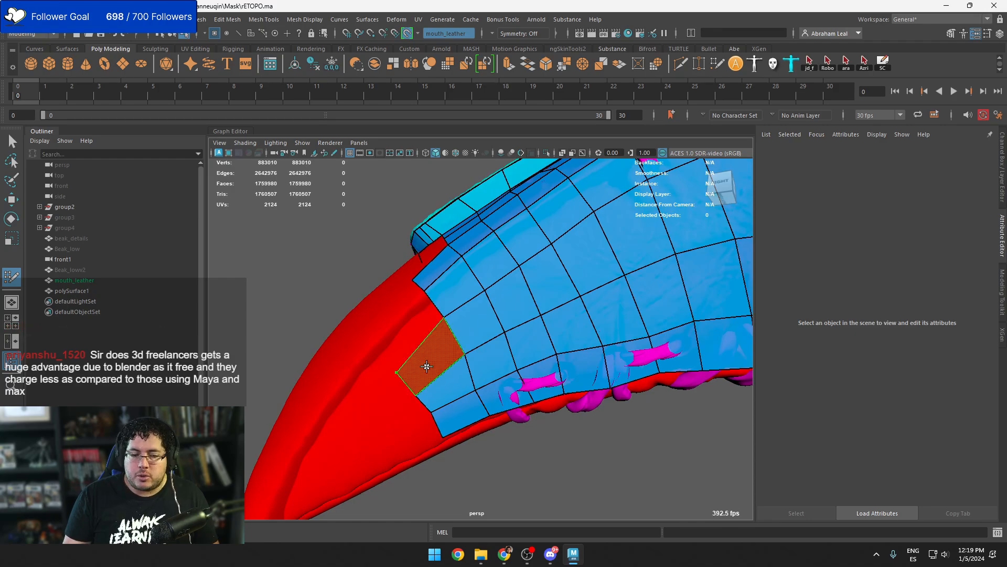
{"action": "left_click", "coordinate": [428, 363], "text": "shift"}
Continue that column over the beak's side crease with three quads, and adjust one vertex on its front edge
{"action": "mouse_move", "coordinate": [428, 363]}
{"action": "left_mouse_down", "text": "alt"}
{"action": "mouse_move", "coordinate": [440, 357]}
{"action": "mouse_move", "coordinate": [377, 321]}
{"action": "left_mouse_up", "text": "alt"}
{"action": "left_click", "coordinate": [377, 345]}
{"action": "left_click", "coordinate": [411, 338], "text": "shift"}
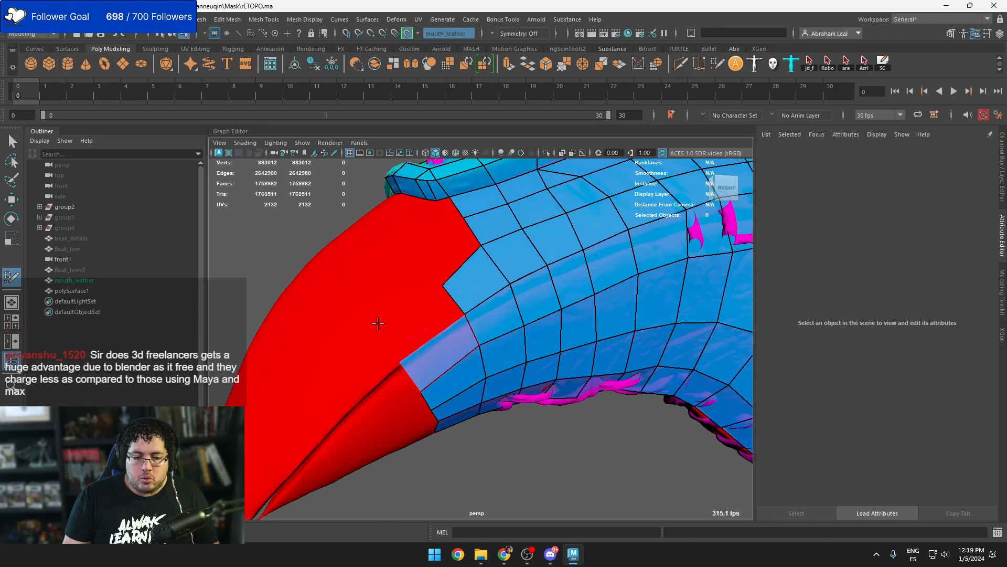
{"action": "left_click", "coordinate": [398, 326], "text": "shift"}
{"action": "left_click", "coordinate": [403, 287]}
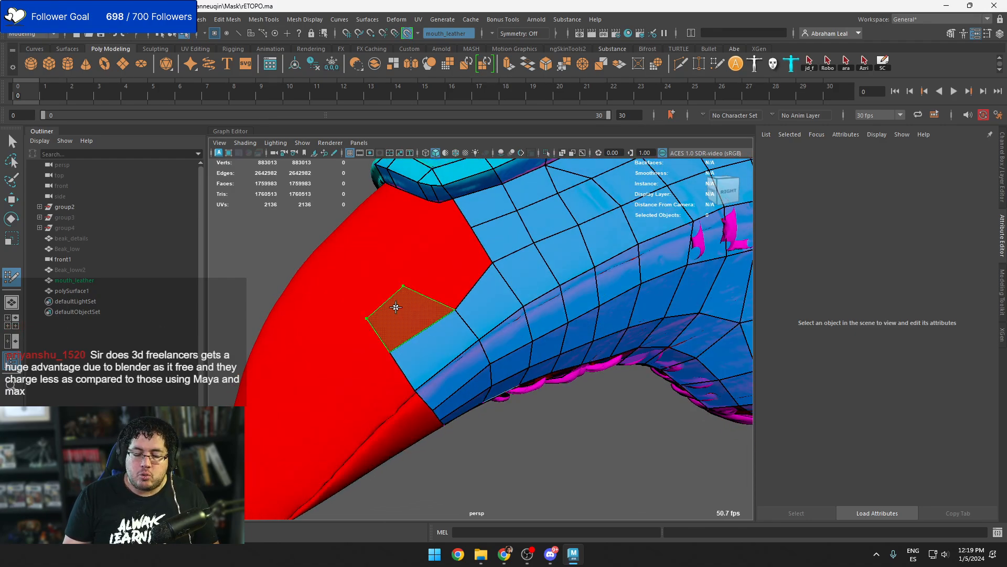
{"action": "left_click", "coordinate": [398, 308], "text": "shift"}
{"action": "left_click_drag", "start_coordinate": [391, 352], "coordinate": [401, 363]}
{"action": "middle_click_drag", "start_coordinate": [401, 363], "coordinate": [428, 315], "text": "alt"}
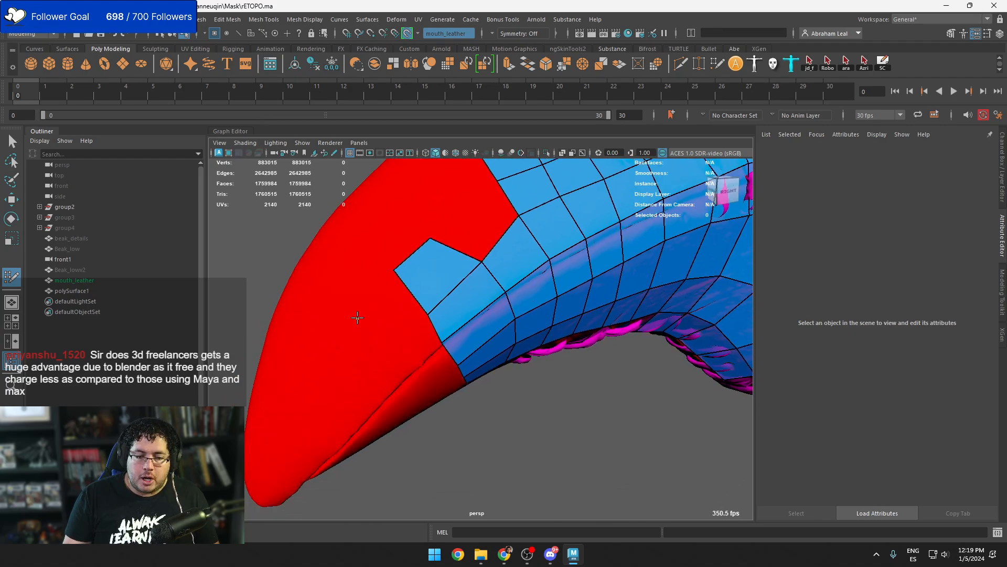
Begin another column toward the beak tip with four quads, working down across the side crease
{"action": "left_click", "coordinate": [391, 318], "text": "shift"}
{"action": "left_click_drag", "start_coordinate": [391, 318], "coordinate": [395, 361], "text": "alt"}
{"action": "left_click", "coordinate": [391, 344]}
{"action": "left_click", "coordinate": [401, 319], "text": "shift"}
{"action": "left_click_drag", "start_coordinate": [401, 319], "coordinate": [412, 359], "text": "alt"}
{"action": "left_click", "coordinate": [404, 356]}
{"action": "left_click", "coordinate": [407, 339], "text": "shift"}
{"action": "left_click", "coordinate": [420, 367]}
{"action": "left_click", "coordinate": [420, 353], "text": "shift"}
Complete the column down to the lower edge with two quads, and nudge two nearby vertices into even spacing
{"action": "left_click", "coordinate": [425, 390]}
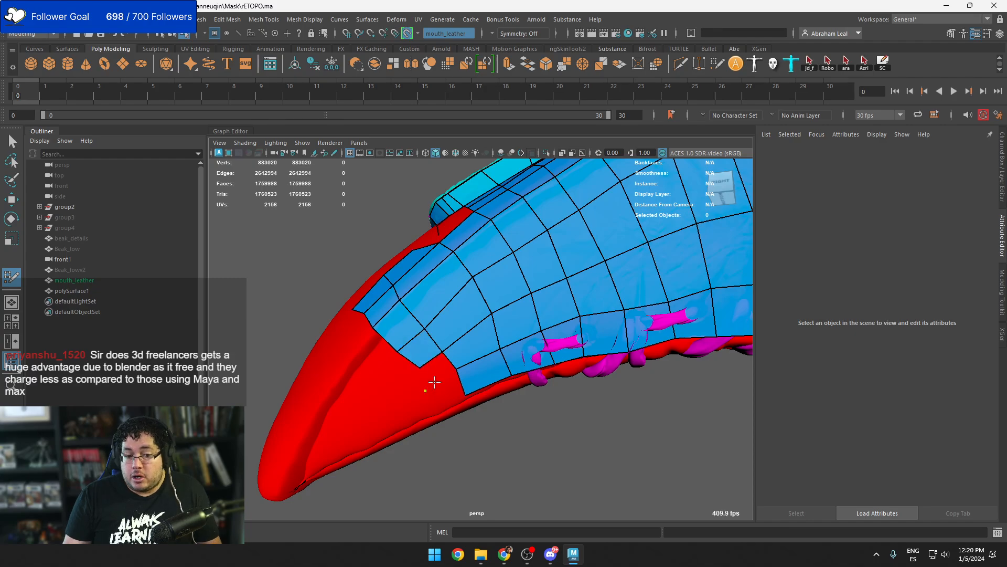
{"action": "left_click", "coordinate": [426, 377], "text": "shift"}
{"action": "left_click_drag", "start_coordinate": [425, 328], "coordinate": [419, 322]}
{"action": "left_click_drag", "start_coordinate": [443, 352], "coordinate": [442, 338]}
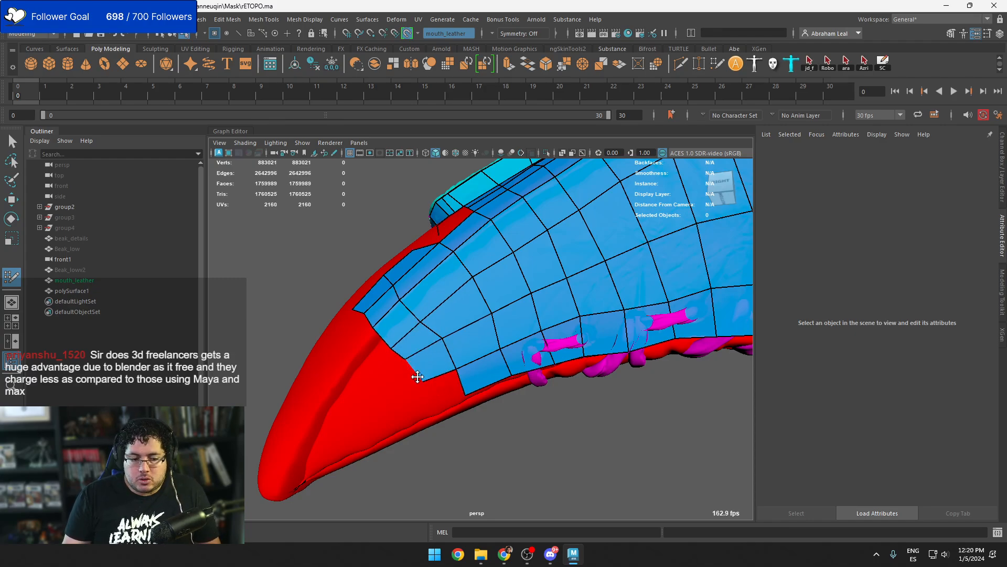
{"action": "left_click_drag", "start_coordinate": [416, 375], "coordinate": [409, 363], "text": "alt"}
{"action": "left_click", "coordinate": [444, 404], "text": "shift"}
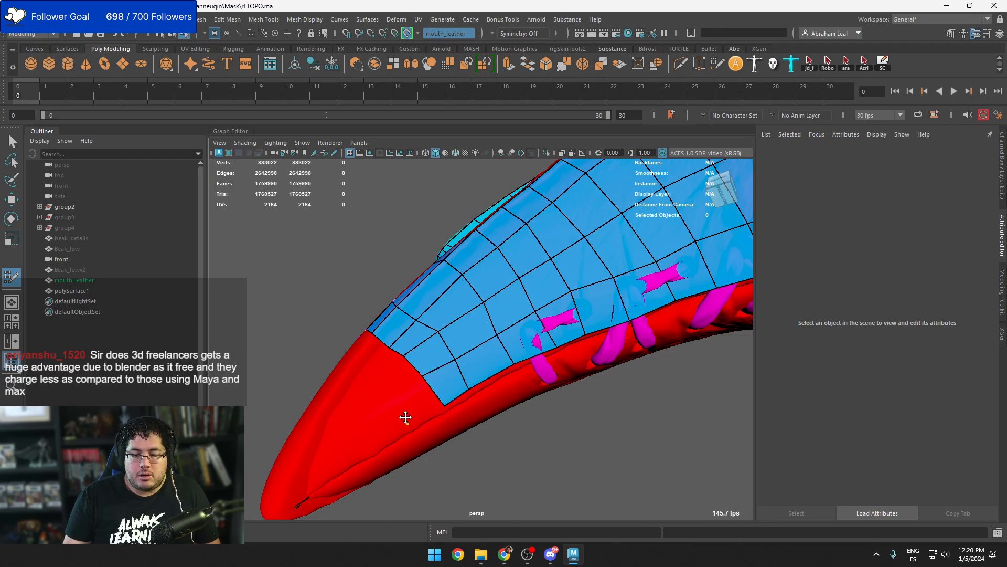
Extend the beak mesh toward the top ridge with four quads ahead of the existing column
{"action": "left_click", "coordinate": [396, 393]}
{"action": "left_click", "coordinate": [413, 402], "text": "shift"}
{"action": "left_click_drag", "start_coordinate": [413, 401], "coordinate": [421, 408], "text": "alt"}
{"action": "left_click", "coordinate": [388, 375], "text": "shift"}
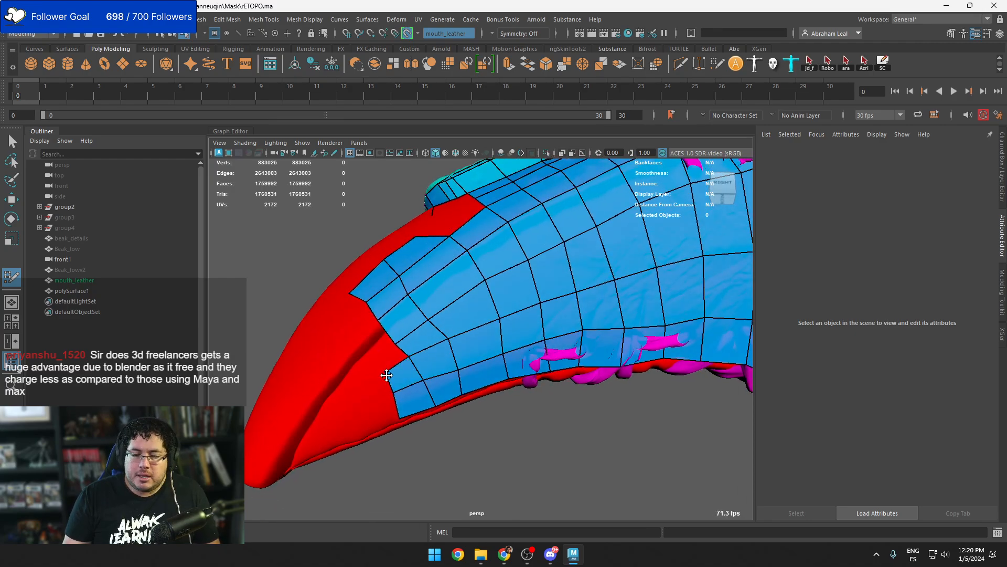
{"action": "mouse_move", "coordinate": [371, 358]}
{"action": "left_mouse_down", "text": "alt"}
{"action": "mouse_move", "coordinate": [426, 399]}
{"action": "mouse_move", "coordinate": [417, 421]}
{"action": "mouse_move", "coordinate": [470, 420]}
{"action": "left_mouse_up", "text": "alt"}
{"action": "left_click", "coordinate": [417, 366], "text": "shift"}
{"action": "left_click", "coordinate": [441, 419], "text": "shift"}
{"action": "left_click_drag", "start_coordinate": [490, 360], "coordinate": [467, 338], "text": "alt"}
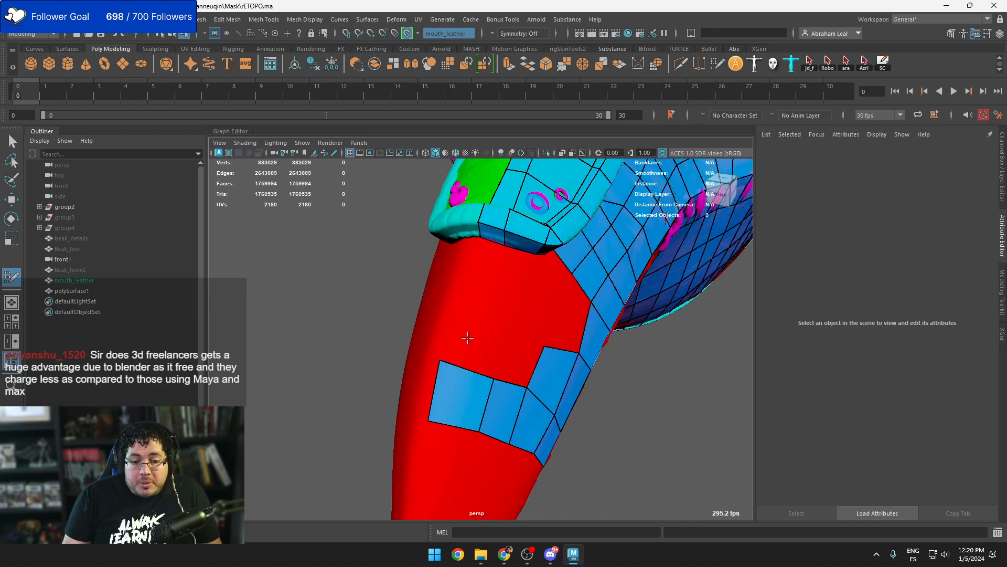
Connect the new beak quads to the front end of the top trim with three quads along the ridge side
{"action": "left_click", "coordinate": [496, 325]}
{"action": "left_click", "coordinate": [472, 343], "text": "shift"}
{"action": "left_click", "coordinate": [478, 298], "text": "shift"}
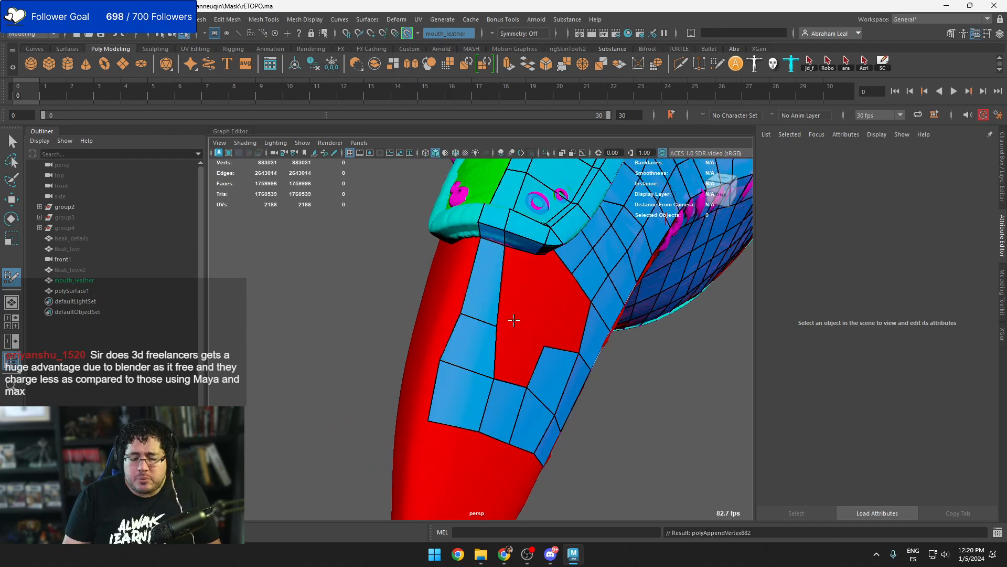
{"action": "left_click_drag", "start_coordinate": [479, 298], "coordinate": [477, 337], "text": "alt"}
{"action": "left_click", "coordinate": [477, 337], "text": "shift"}
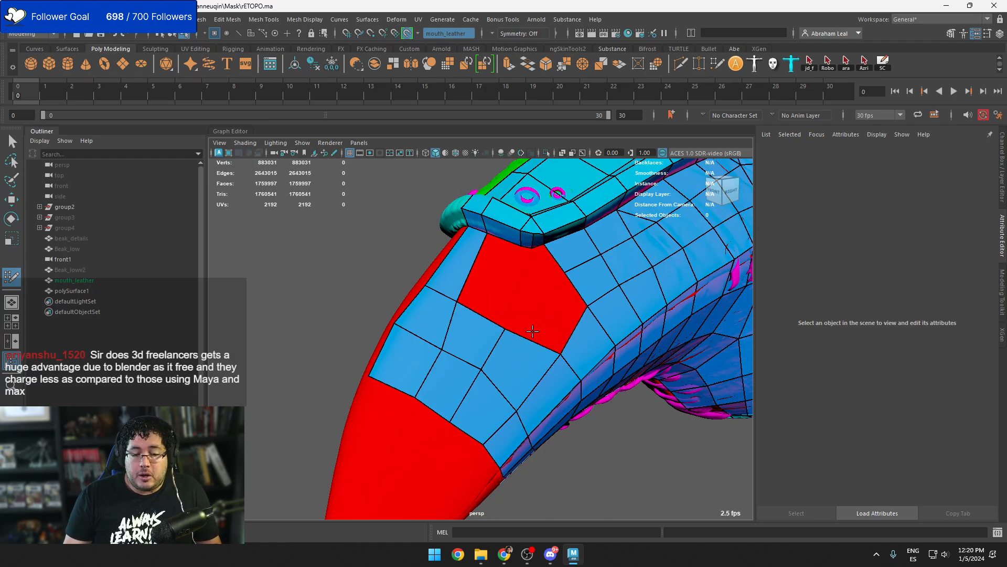
Fill most of the opening in front of the top trim with five quads, working inward from its edges
{"action": "mouse_move", "coordinate": [532, 330]}
{"action": "left_mouse_down", "text": "alt"}
{"action": "mouse_move", "coordinate": [505, 298]}
{"action": "mouse_move", "coordinate": [512, 278]}
{"action": "left_mouse_up", "text": "alt"}
{"action": "left_click", "coordinate": [511, 315], "text": "shift"}
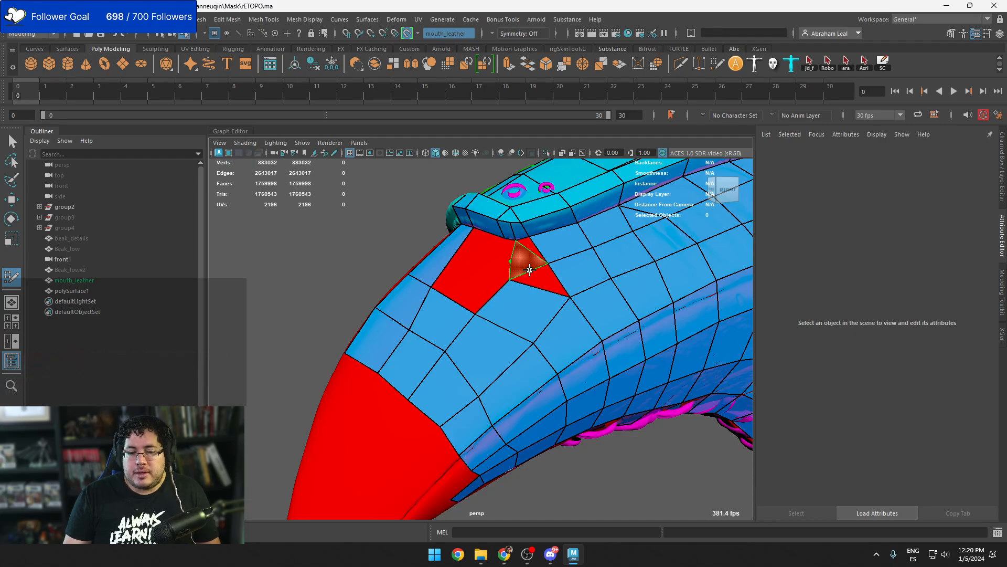
{"action": "left_click", "coordinate": [519, 262], "text": "shift"}
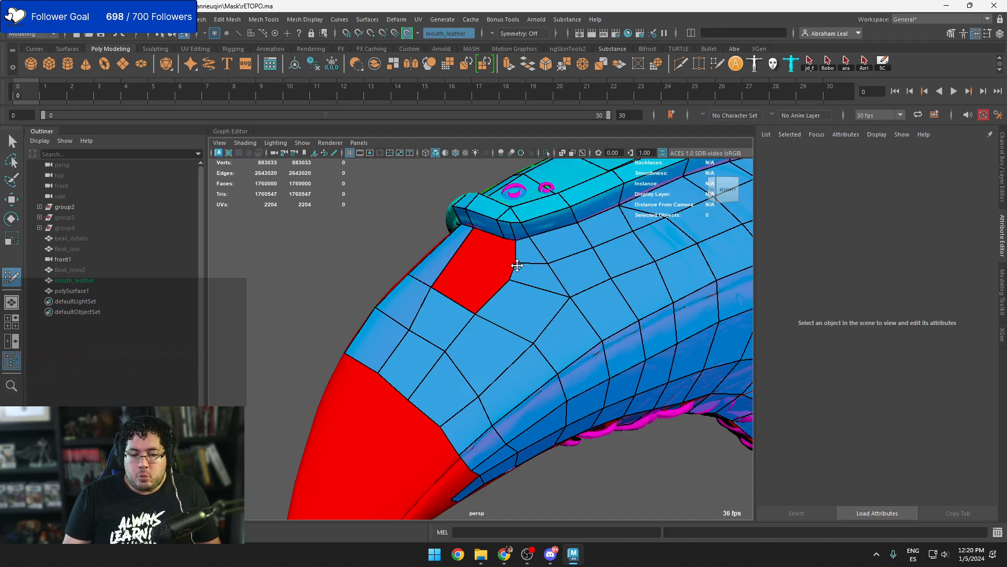
{"action": "left_click", "coordinate": [468, 295], "text": "shift"}
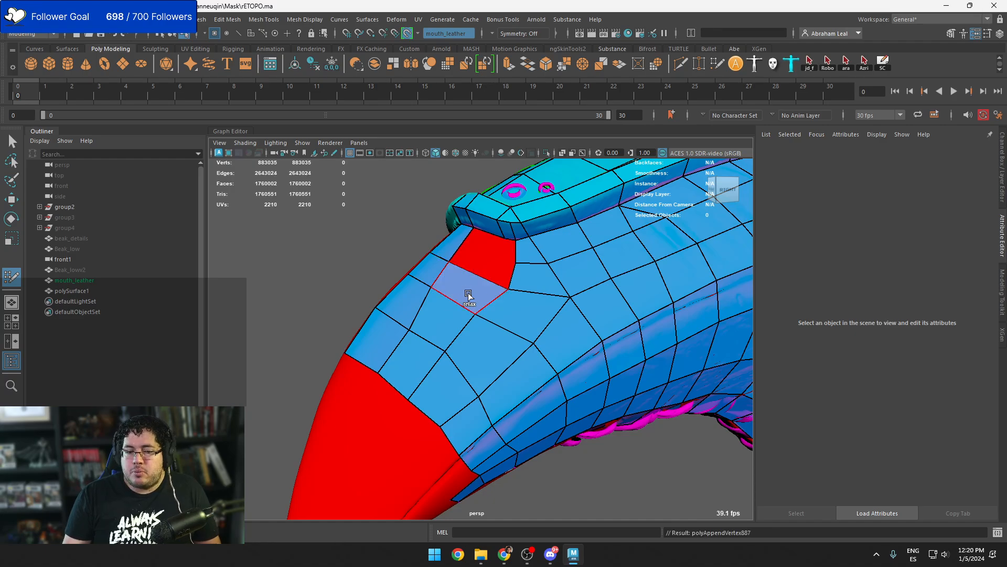
Adjust one vertex on the edge of the remaining hole and insert an edge loop running from it toward the beak tip
{"action": "left_click_drag", "start_coordinate": [507, 292], "coordinate": [495, 291]}
{"action": "left_click_drag", "start_coordinate": [494, 289], "coordinate": [511, 296], "text": "alt"}
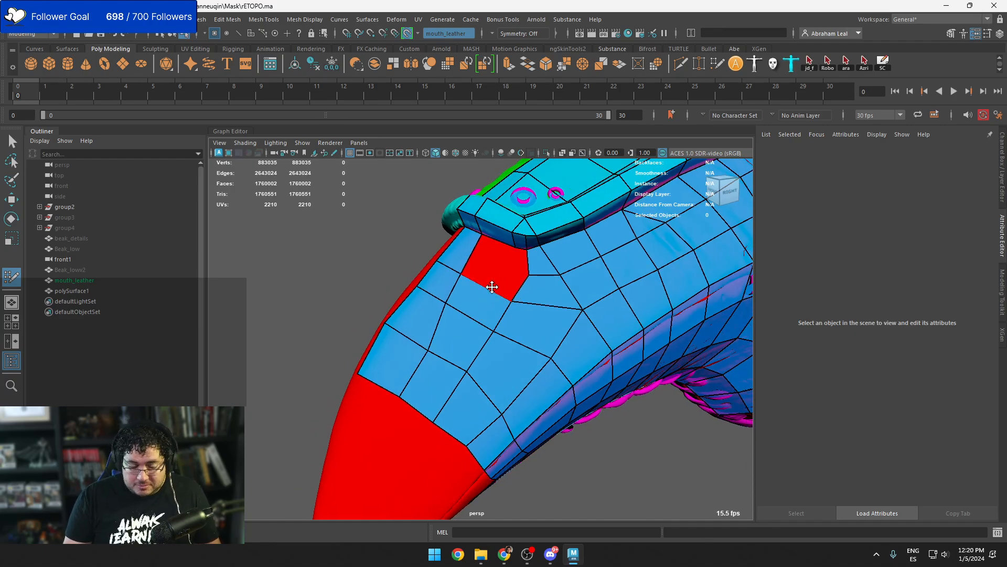
{"action": "left_click", "coordinate": [486, 290], "text": "ctrl"}
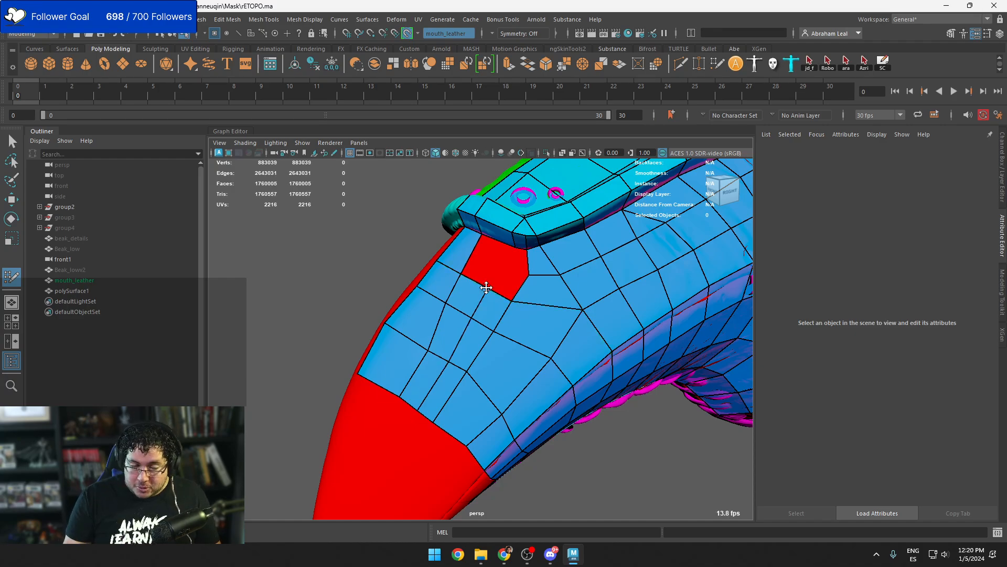
Close the remaining hole at the front end of the top trim, and relax the surrounding beak vertices into even spacing
{"action": "middle_click_drag", "start_coordinate": [497, 282], "coordinate": [481, 301], "text": "alt"}
{"action": "scroll", "coordinate": [524, 331], "scroll_direction": "up", "scroll_amount": 2}
{"action": "left_click_drag", "start_coordinate": [524, 330], "coordinate": [518, 256], "text": "alt"}
{"action": "middle_click_drag", "start_coordinate": [517, 256], "coordinate": [526, 319], "text": "alt"}
{"action": "scroll", "coordinate": [525, 319], "scroll_direction": "up", "scroll_amount": 2}
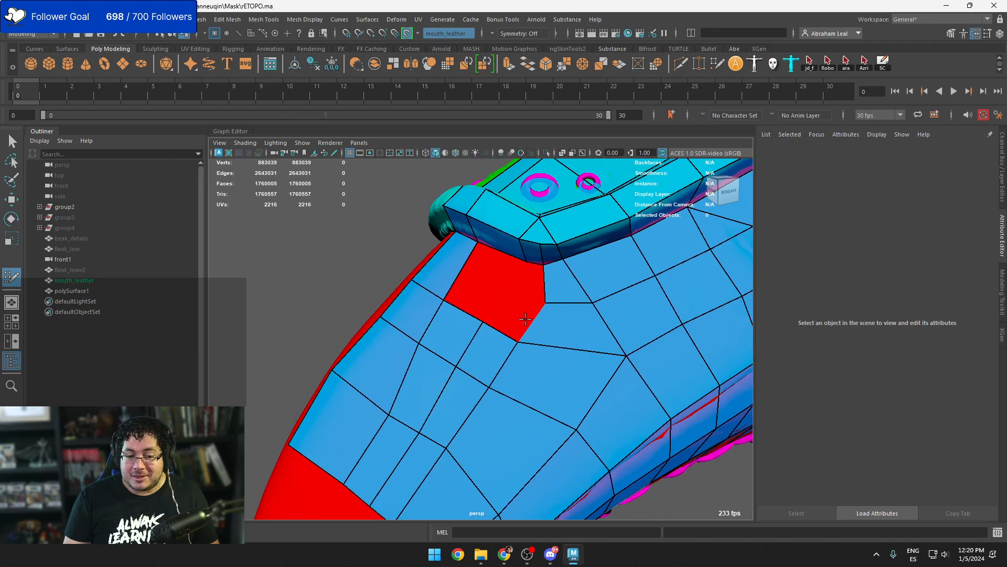
{"action": "left_click", "coordinate": [522, 290], "text": "shift"}
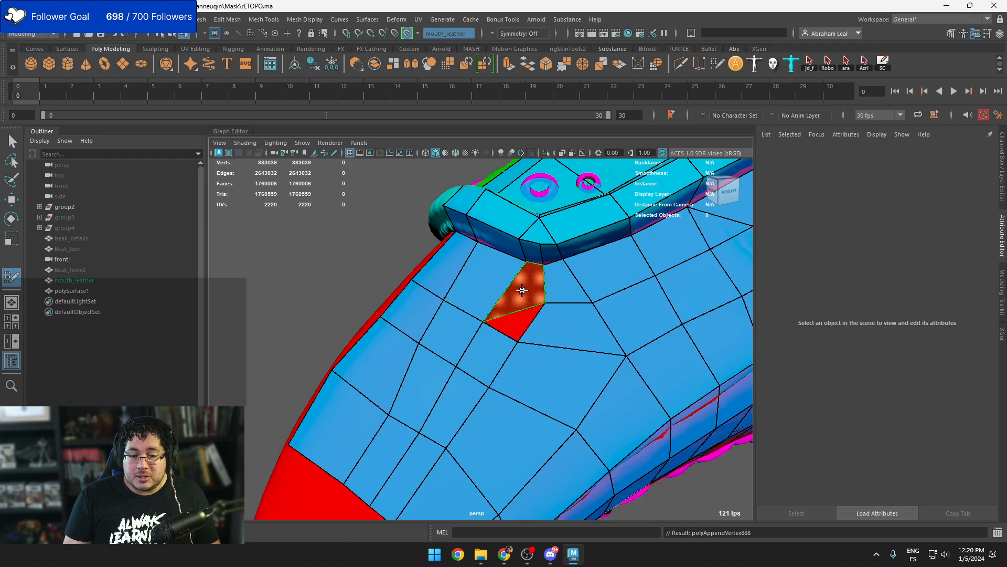
{"action": "left_click", "coordinate": [517, 321], "text": "shift"}
{"action": "mouse_move", "coordinate": [535, 317]}
{"action": "left_mouse_down", "text": "shift"}
{"action": "mouse_move", "coordinate": [490, 398]}
{"action": "mouse_move", "coordinate": [422, 426]}
{"action": "mouse_move", "coordinate": [418, 439]}
{"action": "left_mouse_up", "text": "shift"}
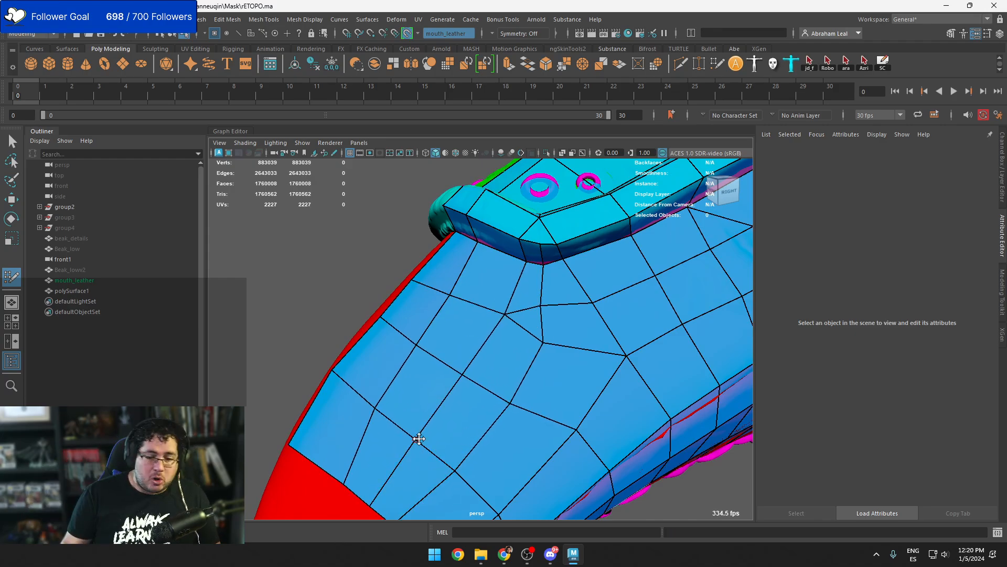
Start another column toward the beak tip with four quads, working up from the lower edge across the side crease
{"action": "middle_click_drag", "start_coordinate": [442, 434], "coordinate": [428, 390], "text": "alt"}
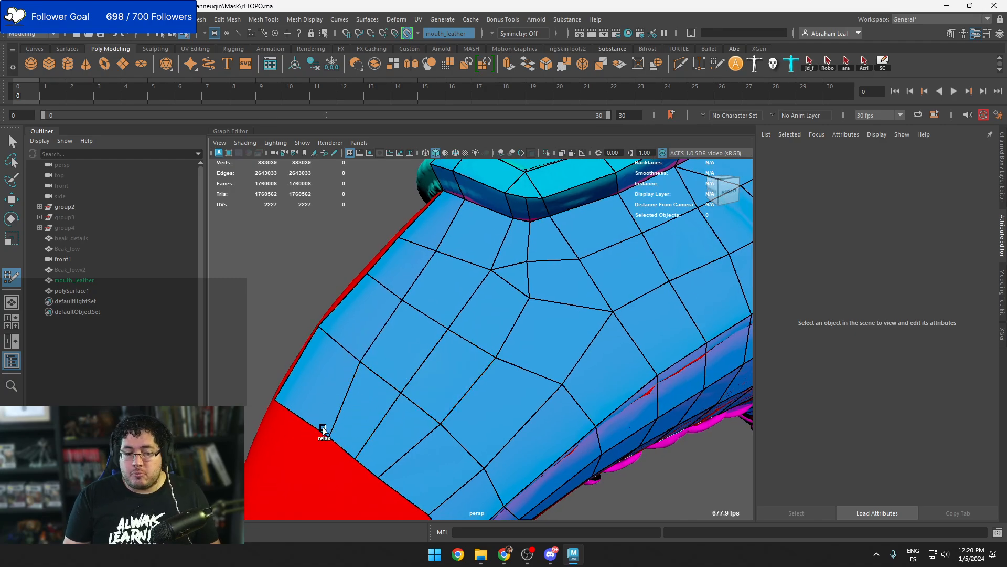
{"action": "mouse_move", "coordinate": [337, 435]}
{"action": "left_mouse_down", "text": "alt"}
{"action": "mouse_move", "coordinate": [336, 313]}
{"action": "mouse_move", "coordinate": [369, 371]}
{"action": "left_mouse_up", "text": "alt"}
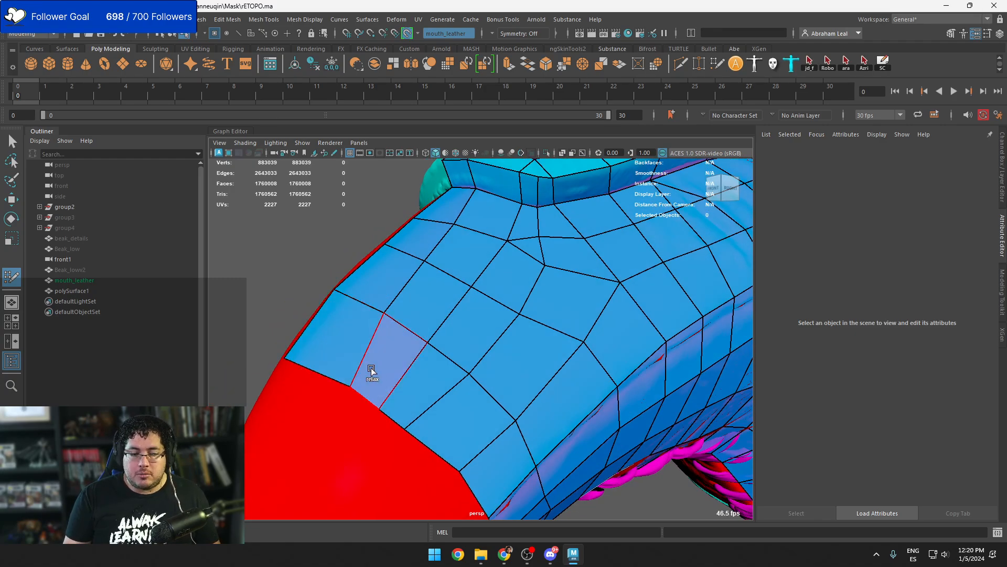
{"action": "left_click_drag", "start_coordinate": [505, 419], "coordinate": [511, 309], "text": "alt"}
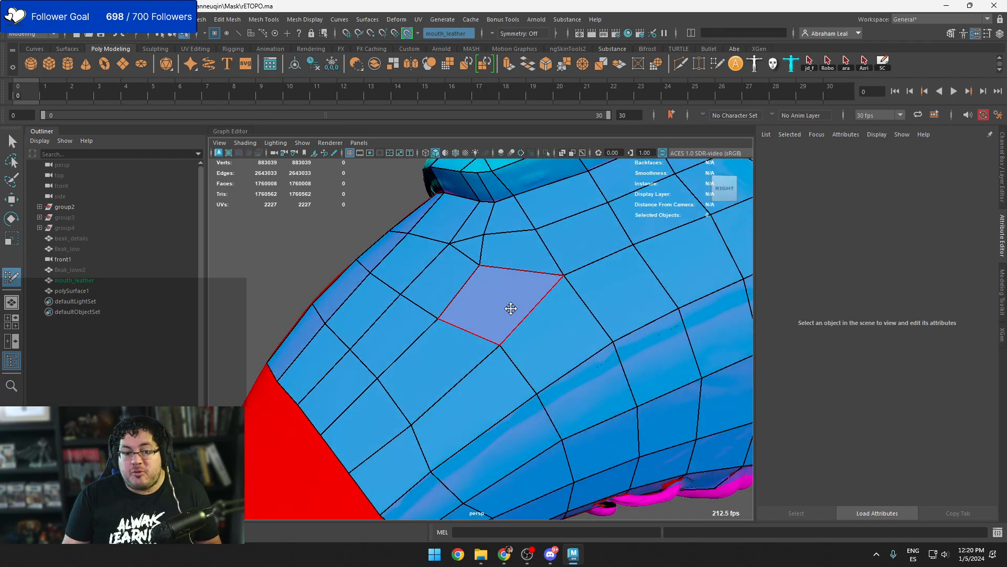
{"action": "scroll", "coordinate": [514, 341], "scroll_direction": "down", "scroll_amount": 5}
{"action": "scroll", "coordinate": [445, 382], "scroll_direction": "down", "scroll_amount": 3}
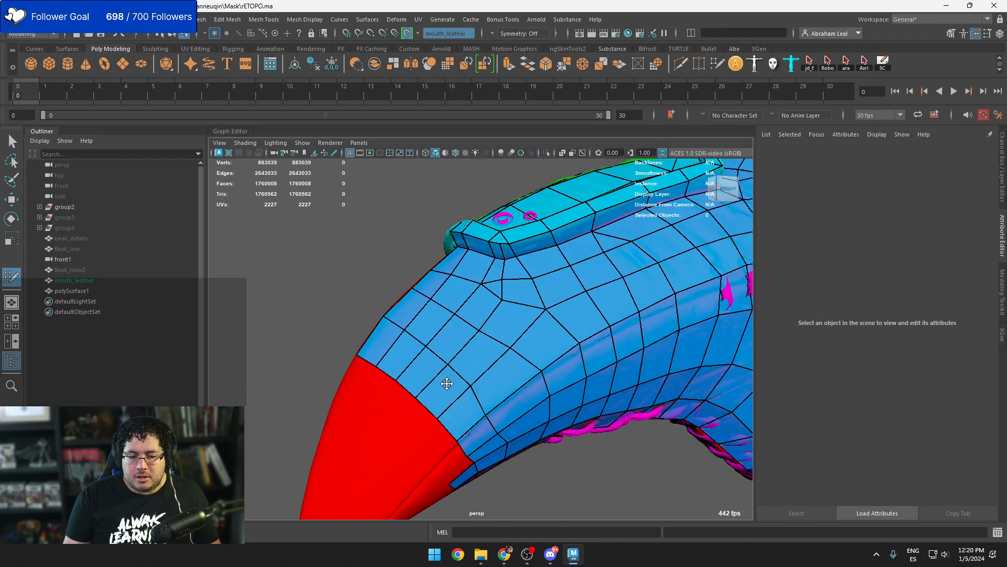
{"action": "scroll", "coordinate": [454, 392], "scroll_direction": "up", "scroll_amount": 5}
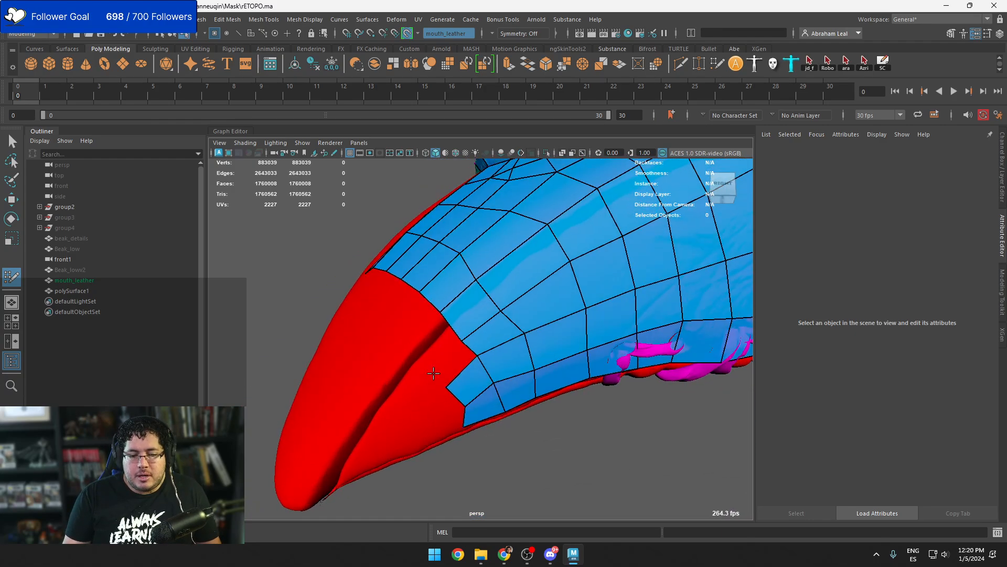
{"action": "left_click", "coordinate": [455, 364], "text": "shift"}
{"action": "left_click", "coordinate": [418, 345], "text": "shift"}
{"action": "scroll", "coordinate": [426, 364], "scroll_direction": "up", "scroll_amount": 2}
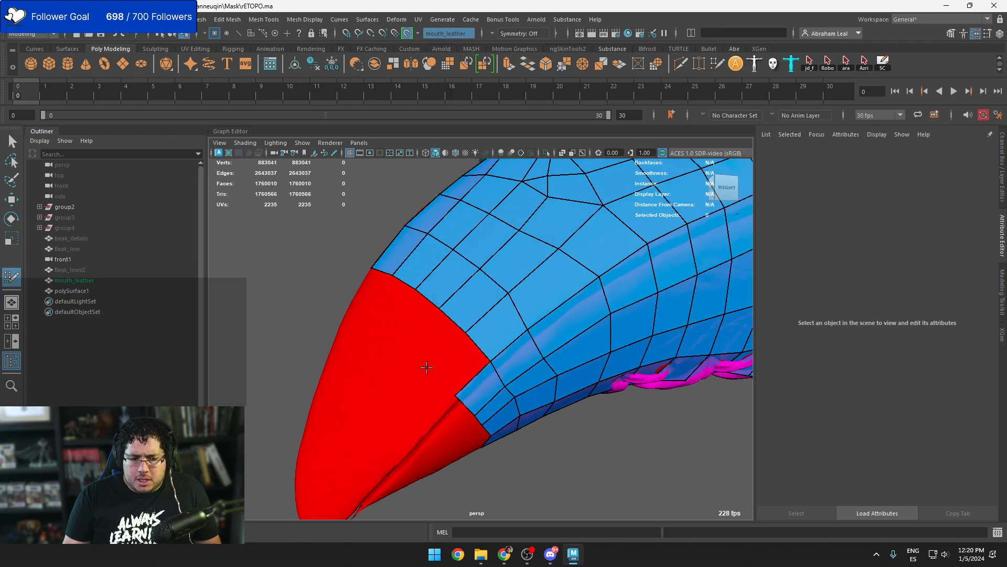
{"action": "left_click", "coordinate": [459, 361], "text": "shift"}
{"action": "left_click", "coordinate": [412, 345]}
{"action": "left_click", "coordinate": [430, 345], "text": "shift"}
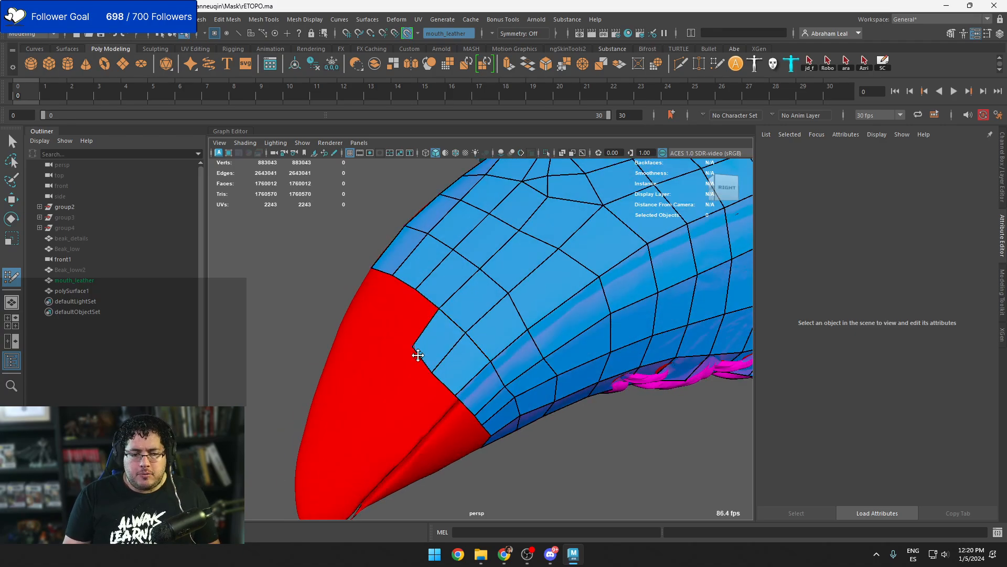
Complete that column up to the top ridge with three quads, relax its front edge, and move the ridge-side vertex outward
{"action": "left_click_drag", "start_coordinate": [414, 354], "coordinate": [435, 360], "text": "alt"}
{"action": "left_click", "coordinate": [420, 365]}
{"action": "left_click", "coordinate": [444, 351], "text": "shift"}
{"action": "left_click", "coordinate": [404, 346]}
{"action": "left_click", "coordinate": [424, 332], "text": "shift"}
{"action": "left_click", "coordinate": [378, 336]}
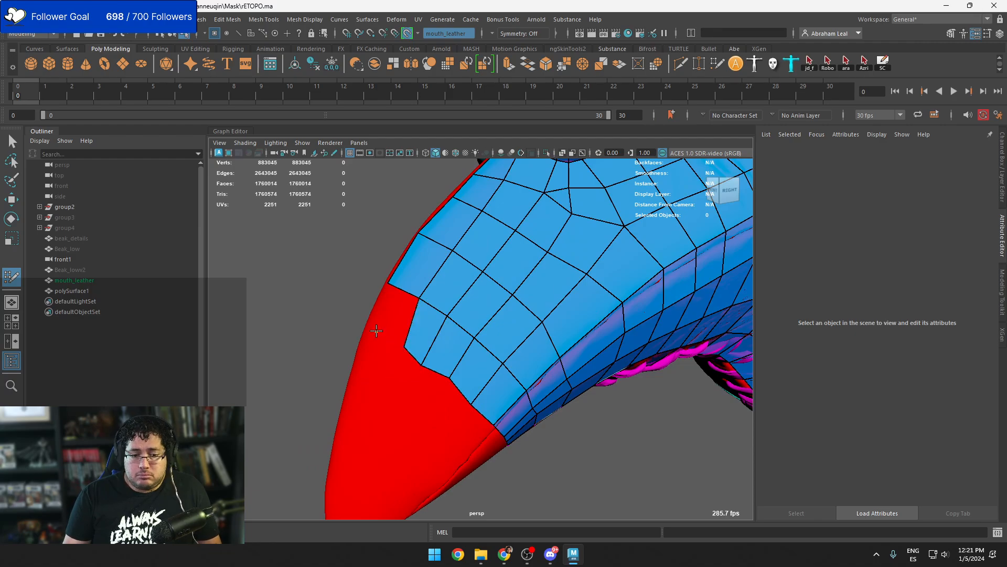
{"action": "left_click", "coordinate": [392, 322], "text": "shift"}
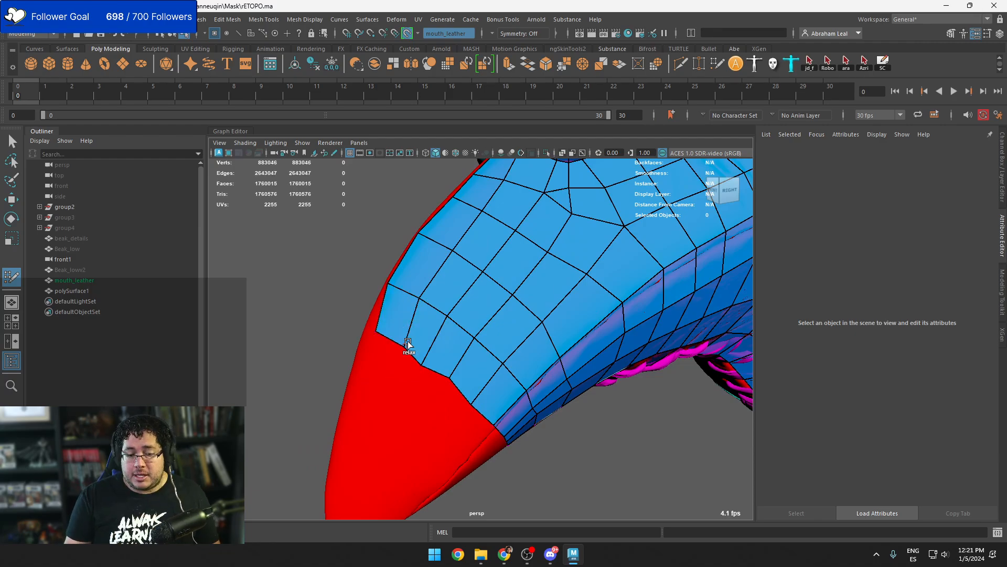
{"action": "left_click_drag", "start_coordinate": [408, 344], "coordinate": [462, 324], "text": "shift"}
{"action": "left_click_drag", "start_coordinate": [382, 329], "coordinate": [369, 327]}
Undo the last Quad Draw change on the beak's side
{"action": "left_click_drag", "start_coordinate": [370, 328], "coordinate": [400, 344], "text": "alt"}
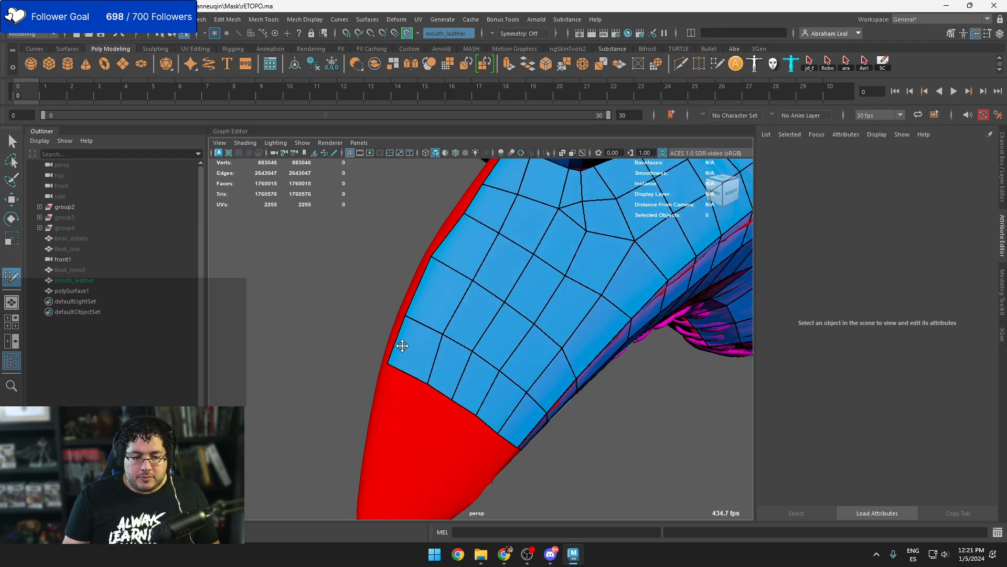
{"action": "right_click_drag", "start_coordinate": [546, 331], "coordinate": [446, 334], "text": "alt"}
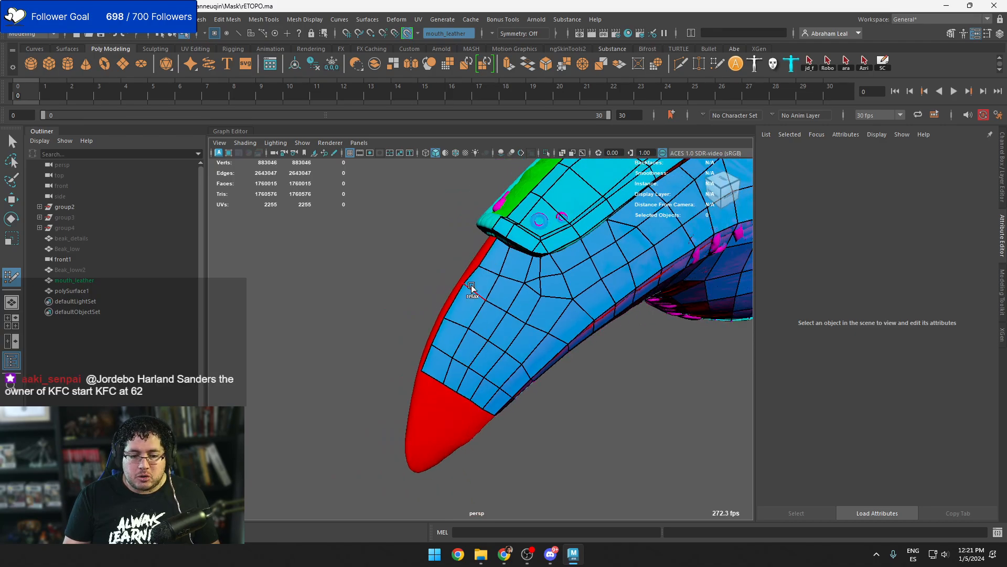
{"action": "left_click_drag", "start_coordinate": [490, 287], "coordinate": [492, 265], "text": "alt"}
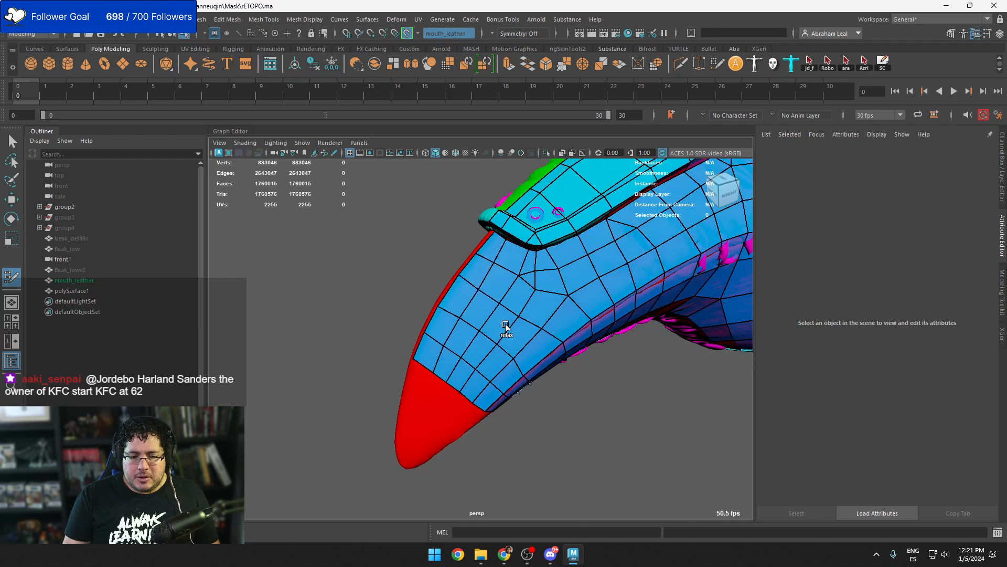
{"action": "left_click_drag", "start_coordinate": [509, 319], "coordinate": [485, 288], "text": "alt"}
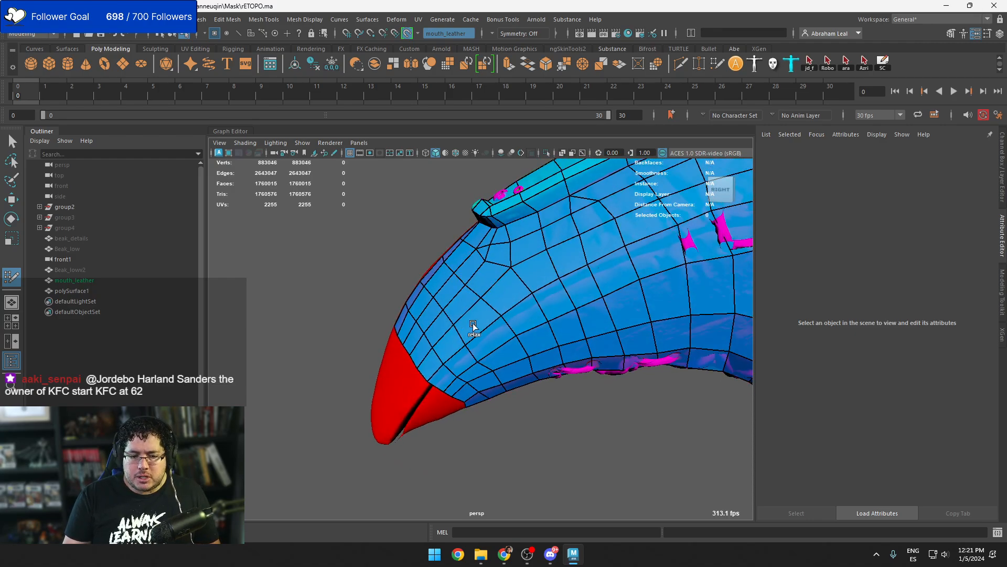
{"action": "key", "text": "ctrl+z"}
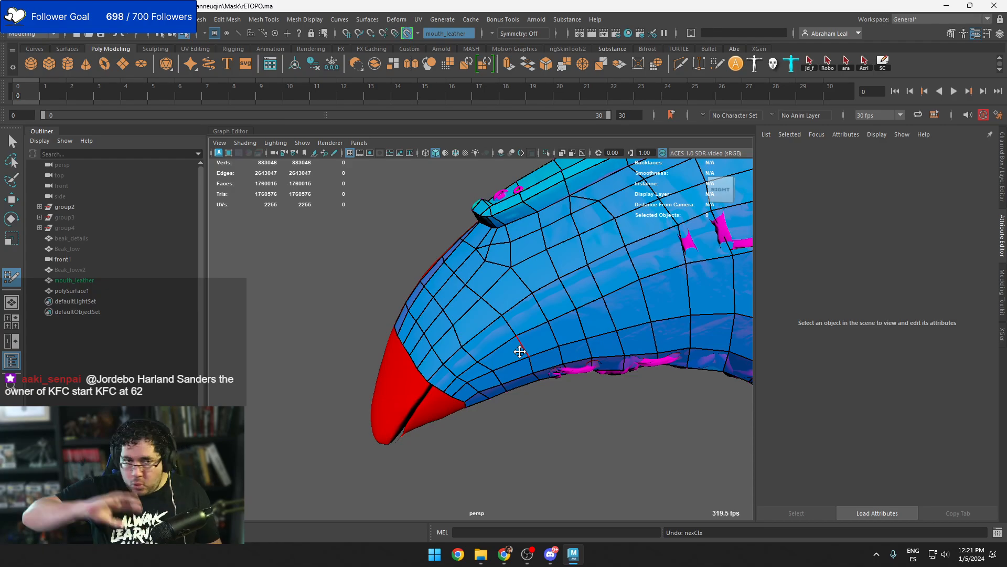
Examine the mask's side, interior and rim for areas that still need retopology
{"action": "left_click_drag", "start_coordinate": [537, 366], "coordinate": [554, 403], "text": "alt"}
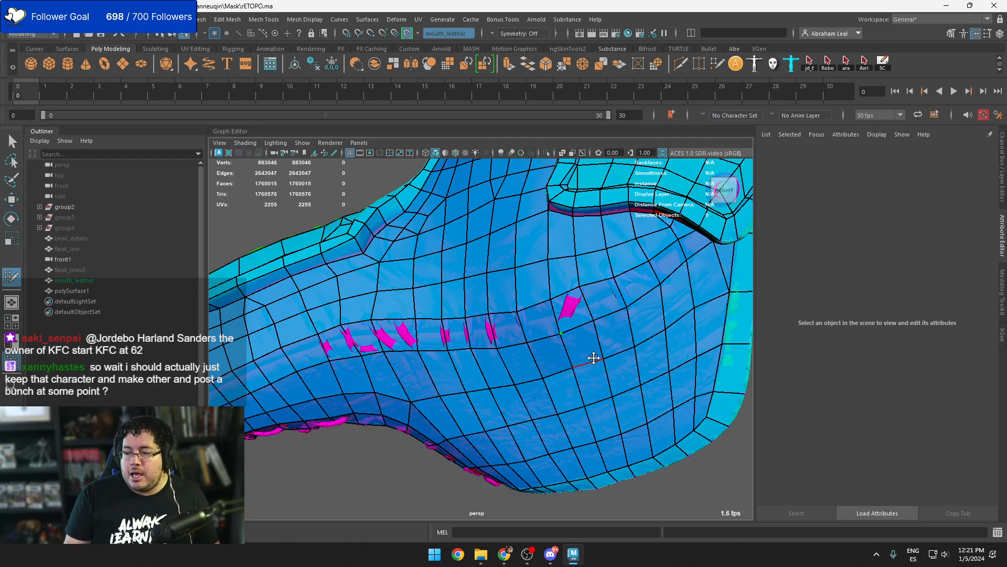
{"action": "right_click_drag", "start_coordinate": [637, 319], "coordinate": [585, 334], "text": "alt"}
{"action": "left_click_drag", "start_coordinate": [585, 333], "coordinate": [543, 341], "text": "alt"}
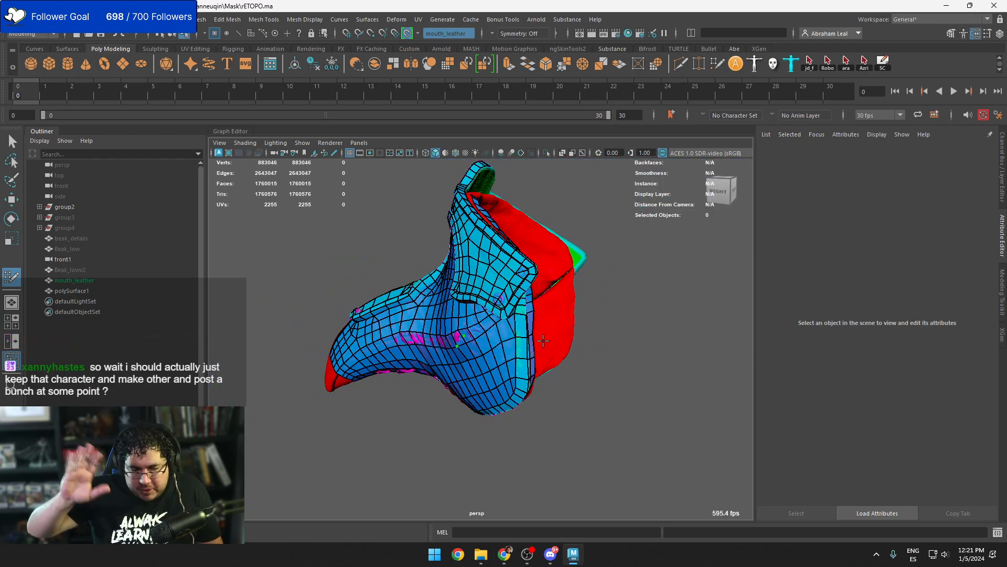
{"action": "left_click_drag", "start_coordinate": [543, 341], "coordinate": [454, 358], "text": "alt"}
{"action": "right_click_drag", "start_coordinate": [454, 358], "coordinate": [521, 355], "text": "alt"}
{"action": "middle_click_drag", "start_coordinate": [472, 320], "coordinate": [508, 353], "text": "alt"}
{"action": "left_click_drag", "start_coordinate": [508, 353], "coordinate": [399, 346], "text": "alt"}
{"action": "middle_click_drag", "start_coordinate": [398, 346], "coordinate": [458, 378], "text": "alt"}
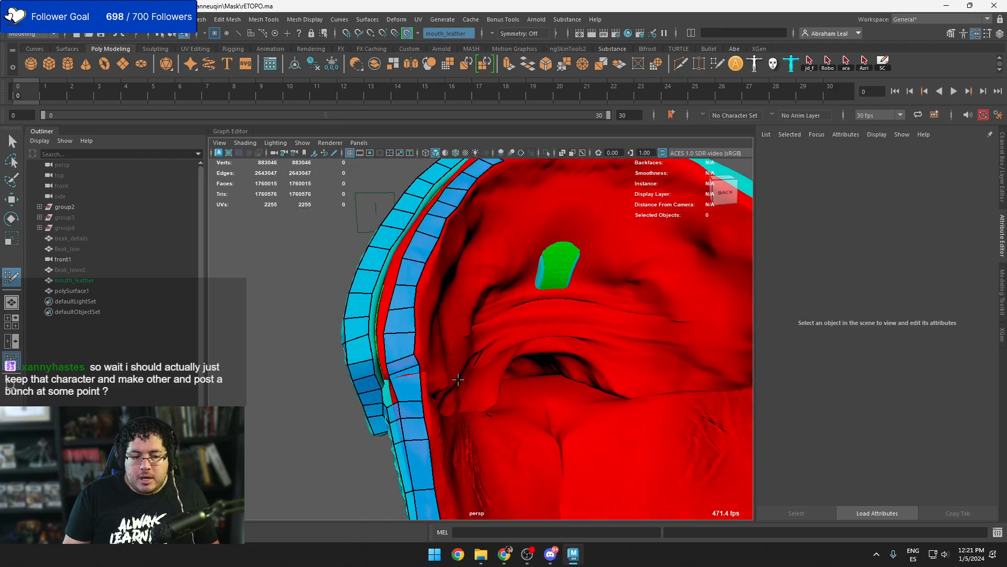
{"action": "left_click_drag", "start_coordinate": [458, 378], "coordinate": [450, 346], "text": "alt"}
{"action": "right_click_drag", "start_coordinate": [450, 346], "coordinate": [420, 346], "text": "alt"}
{"action": "left_click_drag", "start_coordinate": [419, 346], "coordinate": [550, 393], "text": "alt"}
{"action": "middle_click_drag", "start_coordinate": [551, 394], "coordinate": [593, 370], "text": "alt"}
{"action": "left_click_drag", "start_coordinate": [593, 371], "coordinate": [582, 420], "text": "alt"}
{"action": "middle_click_drag", "start_coordinate": [582, 420], "coordinate": [527, 445], "text": "alt"}
{"action": "left_click_drag", "start_coordinate": [528, 446], "coordinate": [592, 398], "text": "alt"}
{"action": "middle_click_drag", "start_coordinate": [592, 398], "coordinate": [508, 412], "text": "alt"}
{"action": "left_click_drag", "start_coordinate": [509, 413], "coordinate": [445, 393], "text": "alt"}
{"action": "middle_click_drag", "start_coordinate": [561, 349], "coordinate": [546, 400], "text": "alt"}
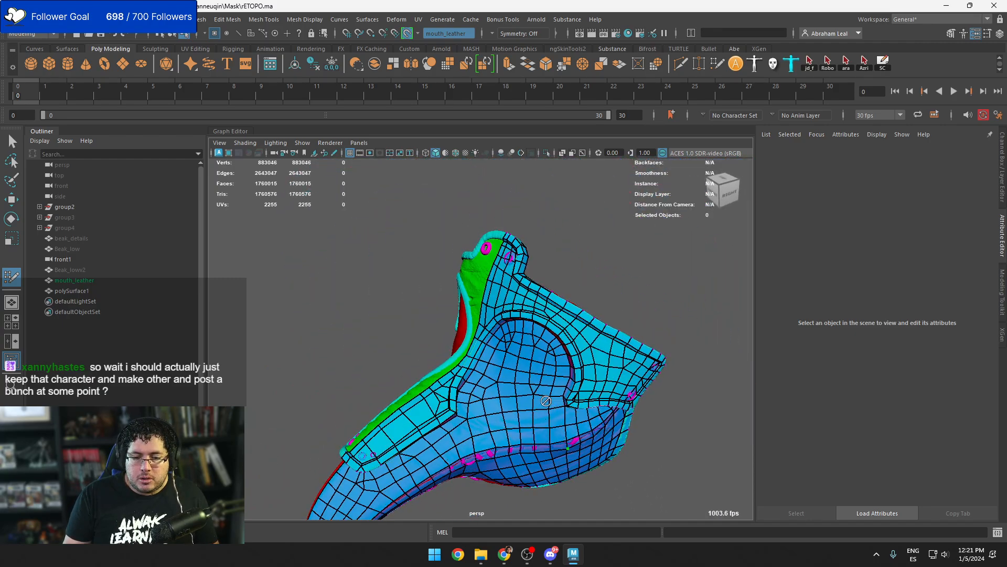
Begin bridging the gap between the outer edge trim and the inner rim strip with two quads
{"action": "left_click_drag", "start_coordinate": [546, 400], "coordinate": [451, 391], "text": "alt"}
{"action": "right_click_drag", "start_coordinate": [451, 391], "coordinate": [551, 411], "text": "alt"}
{"action": "left_click_drag", "start_coordinate": [551, 412], "coordinate": [472, 398], "text": "alt"}
{"action": "right_click_drag", "start_coordinate": [472, 398], "coordinate": [540, 388], "text": "alt"}
{"action": "left_click_drag", "start_coordinate": [541, 388], "coordinate": [534, 367], "text": "alt"}
{"action": "left_click", "coordinate": [544, 324], "text": "shift"}
{"action": "left_click", "coordinate": [516, 359], "text": "shift"}
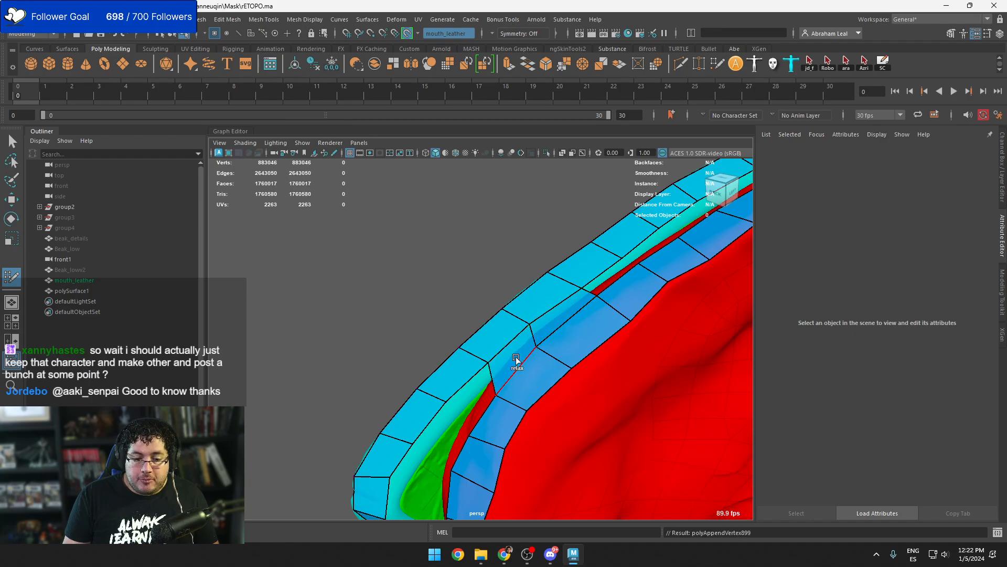
Adjust one vertex on the bridge and continue closing the gap along the rim with five quads
{"action": "mouse_move", "coordinate": [497, 395]}
{"action": "left_mouse_down"}
{"action": "mouse_move", "coordinate": [575, 407]}
{"action": "mouse_move", "coordinate": [587, 378]}
{"action": "mouse_move", "coordinate": [527, 384]}
{"action": "left_mouse_up"}
{"action": "left_click", "coordinate": [515, 384], "text": "shift"}
{"action": "left_click", "coordinate": [553, 356], "text": "shift"}
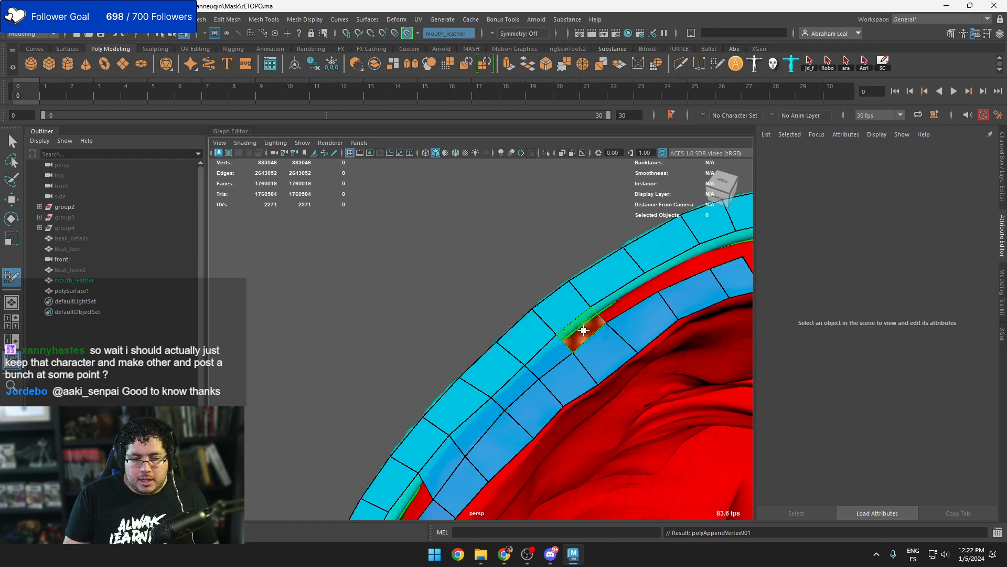
{"action": "left_click", "coordinate": [583, 330], "text": "shift"}
{"action": "mouse_move", "coordinate": [648, 303]}
{"action": "middle_mouse_down", "text": "alt"}
{"action": "mouse_move", "coordinate": [546, 333]}
{"action": "mouse_move", "coordinate": [544, 321]}
{"action": "middle_mouse_up", "text": "alt"}
{"action": "left_click", "coordinate": [528, 325], "text": "shift"}
{"action": "left_click", "coordinate": [565, 302], "text": "shift"}
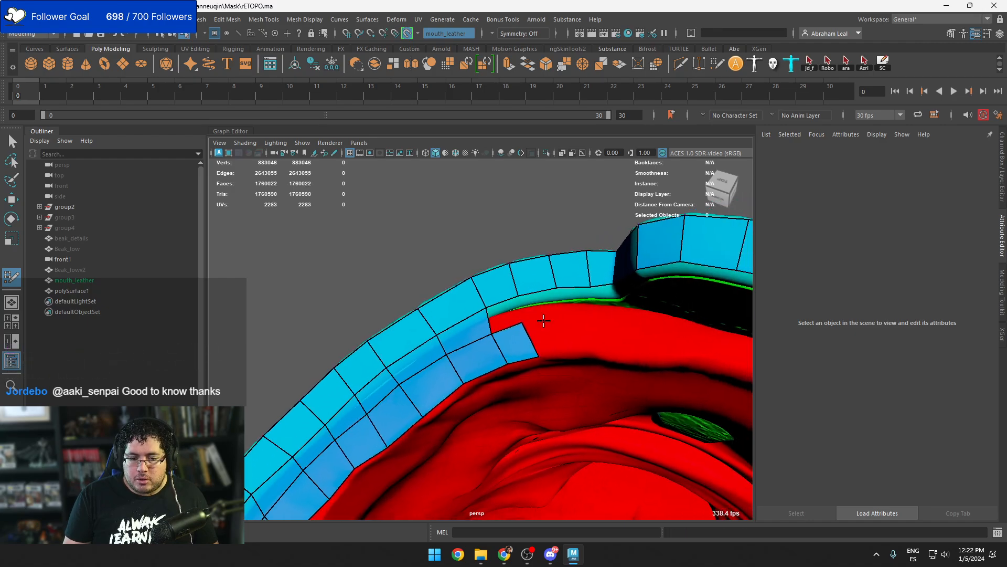
Extend the bridge and the inner rim strip toward the raised trim section with five quads
{"action": "left_click", "coordinate": [540, 308], "text": "shift"}
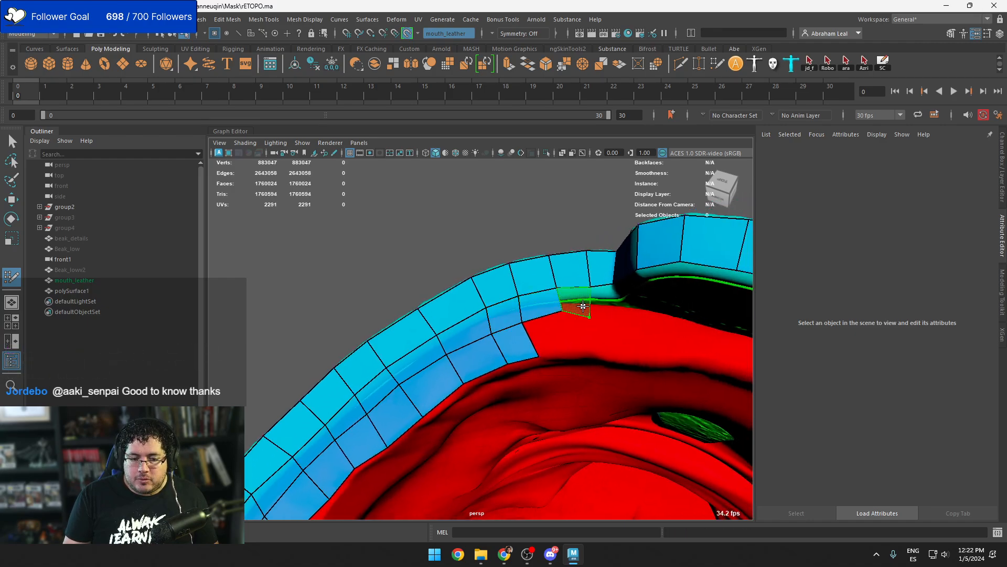
{"action": "left_click", "coordinate": [573, 352]}
{"action": "left_click", "coordinate": [561, 338], "text": "shift"}
{"action": "left_click", "coordinate": [600, 352]}
{"action": "left_click", "coordinate": [583, 335], "text": "shift"}
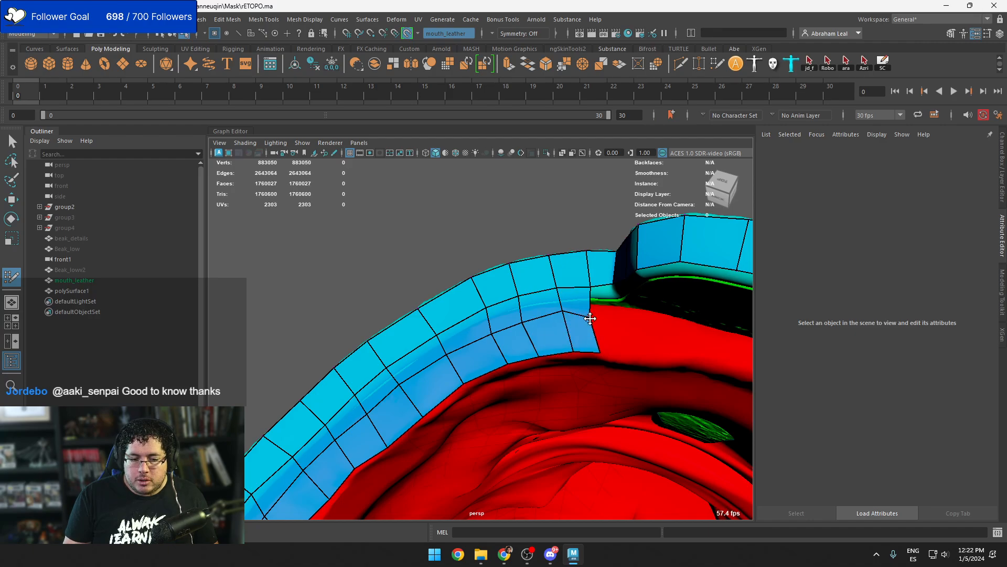
Fill the gap between the outer edge trim and inner rim strip above the side corner with two quads
{"action": "left_click_drag", "start_coordinate": [602, 348], "coordinate": [488, 356], "text": "alt"}
{"action": "middle_click_drag", "start_coordinate": [488, 356], "coordinate": [567, 384], "text": "alt"}
{"action": "left_click_drag", "start_coordinate": [566, 384], "coordinate": [493, 412], "text": "alt"}
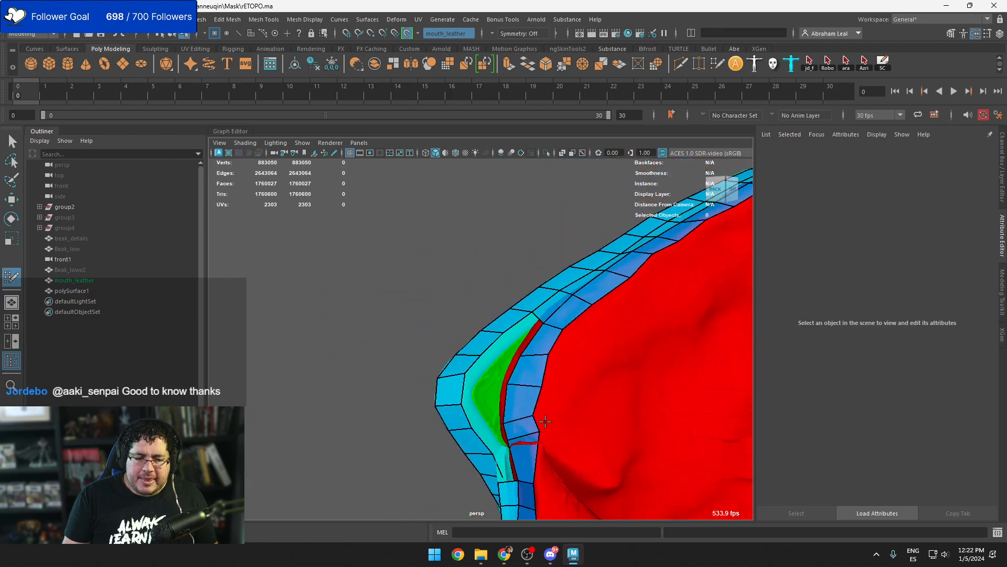
{"action": "right_click_drag", "start_coordinate": [493, 412], "coordinate": [532, 413], "text": "alt"}
{"action": "middle_click_drag", "start_coordinate": [532, 413], "coordinate": [510, 387], "text": "alt"}
{"action": "left_click", "coordinate": [517, 349], "text": "shift"}
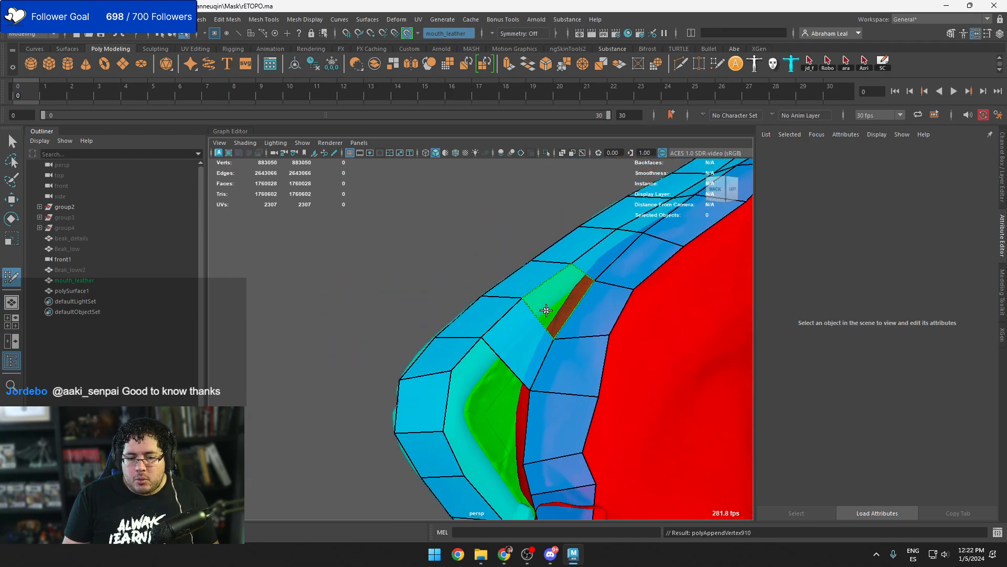
{"action": "left_click", "coordinate": [546, 310], "text": "shift"}
Continue filling the gap around the side corner with four more faces joining the outer trim to the inner strip
{"action": "left_click_drag", "start_coordinate": [546, 310], "coordinate": [530, 286], "text": "alt"}
{"action": "middle_click_drag", "start_coordinate": [530, 286], "coordinate": [593, 344], "text": "alt"}
{"action": "left_click_drag", "start_coordinate": [650, 402], "coordinate": [540, 369], "text": "alt"}
{"action": "left_click", "coordinate": [514, 351], "text": "shift"}
{"action": "left_click", "coordinate": [504, 311], "text": "shift"}
{"action": "left_click", "coordinate": [550, 368], "text": "shift"}
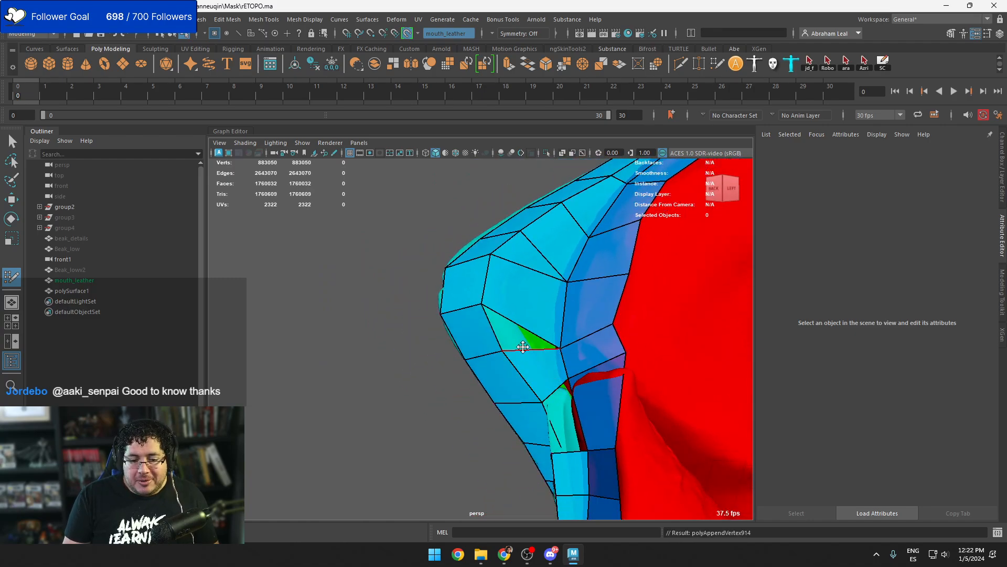
{"action": "left_click", "coordinate": [518, 337], "text": "shift"}
Add one quad in the narrow gap just below the side corner, between the trim and the inner rim strip
{"action": "middle_click_drag", "start_coordinate": [572, 414], "coordinate": [571, 351], "text": "alt"}
{"action": "left_click_drag", "start_coordinate": [572, 351], "coordinate": [667, 380], "text": "alt"}
{"action": "right_click_drag", "start_coordinate": [667, 379], "coordinate": [650, 371], "text": "alt"}
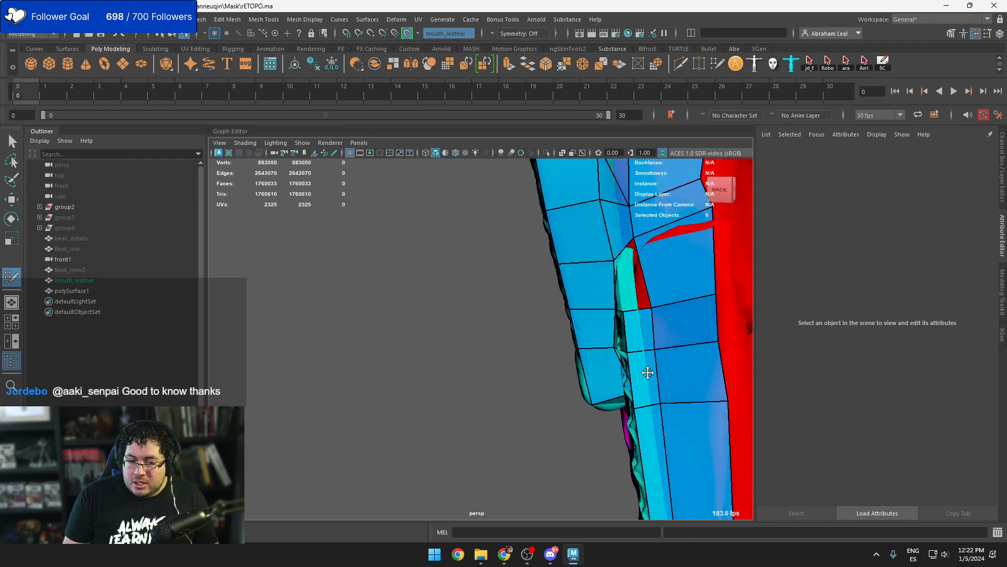
{"action": "middle_click_drag", "start_coordinate": [650, 371], "coordinate": [615, 399], "text": "alt"}
{"action": "right_click_drag", "start_coordinate": [614, 400], "coordinate": [637, 391], "text": "alt"}
{"action": "left_click", "coordinate": [630, 330], "text": "shift"}
{"action": "left_click_drag", "start_coordinate": [630, 330], "coordinate": [678, 337], "text": "alt"}
{"action": "middle_click_drag", "start_coordinate": [677, 337], "coordinate": [667, 345], "text": "alt"}
{"action": "left_click_drag", "start_coordinate": [667, 345], "coordinate": [555, 382], "text": "alt"}
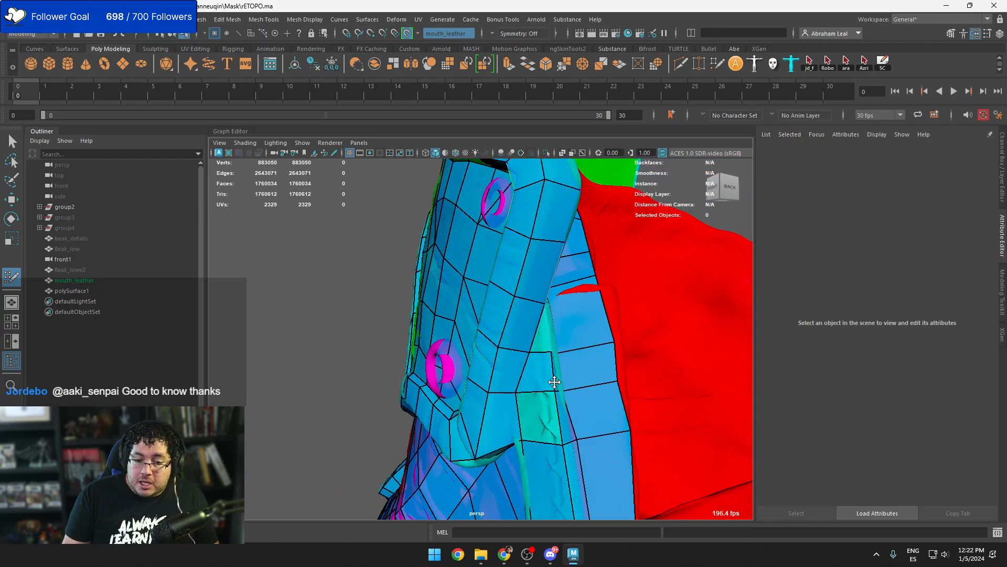
Leave Quad Draw, isolate the retopology mesh and switch to edge selection at the narrow gap below the side corner
{"action": "right_click_drag", "start_coordinate": [555, 382], "coordinate": [565, 440], "text": "alt"}
{"action": "left_click_drag", "start_coordinate": [564, 440], "coordinate": [593, 401], "text": "alt"}
{"action": "left_click_drag", "start_coordinate": [600, 329], "coordinate": [557, 269], "text": "alt"}
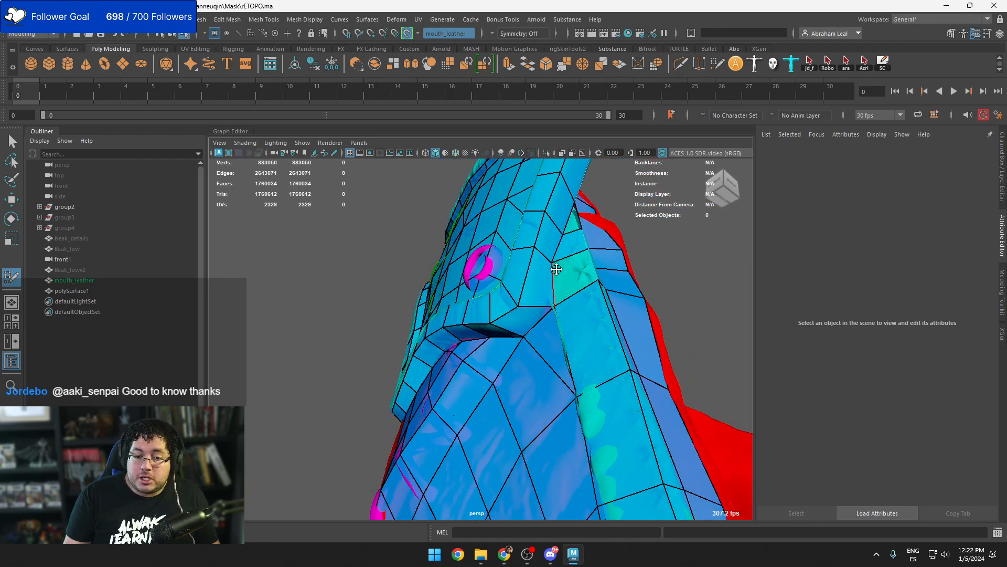
{"action": "left_click", "coordinate": [609, 225]}
{"action": "right_click_drag", "start_coordinate": [588, 236], "coordinate": [562, 207]}
{"action": "left_click", "coordinate": [545, 153]}
{"action": "left_click_drag", "start_coordinate": [593, 252], "coordinate": [545, 290], "text": "alt"}
{"action": "right_click_drag", "start_coordinate": [525, 291], "coordinate": [525, 257]}
{"action": "left_click_drag", "start_coordinate": [527, 256], "coordinate": [430, 273], "text": "alt"}
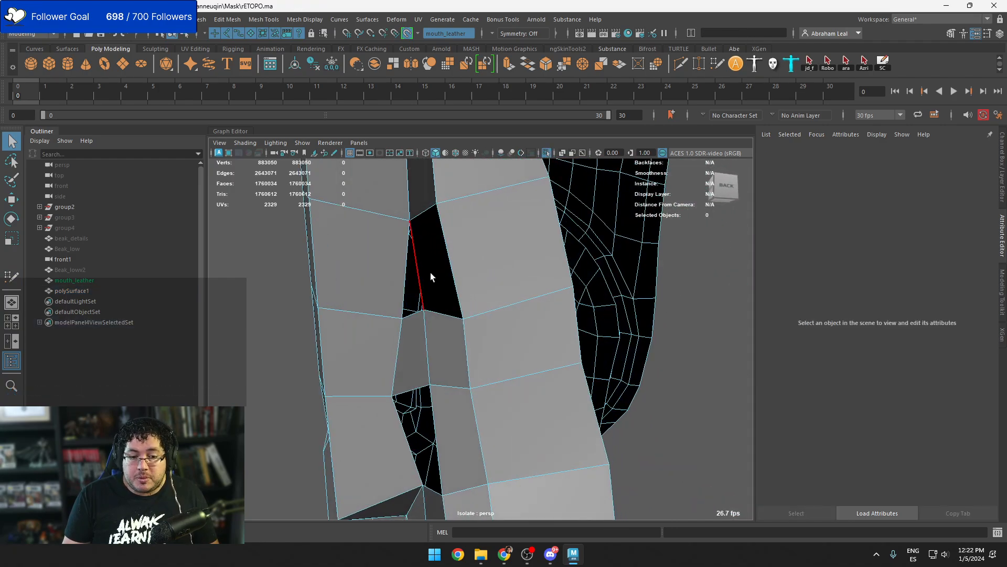
Try Fill Hole on the narrow triangular opening beside the inner rim strip
{"action": "left_click", "coordinate": [405, 314]}
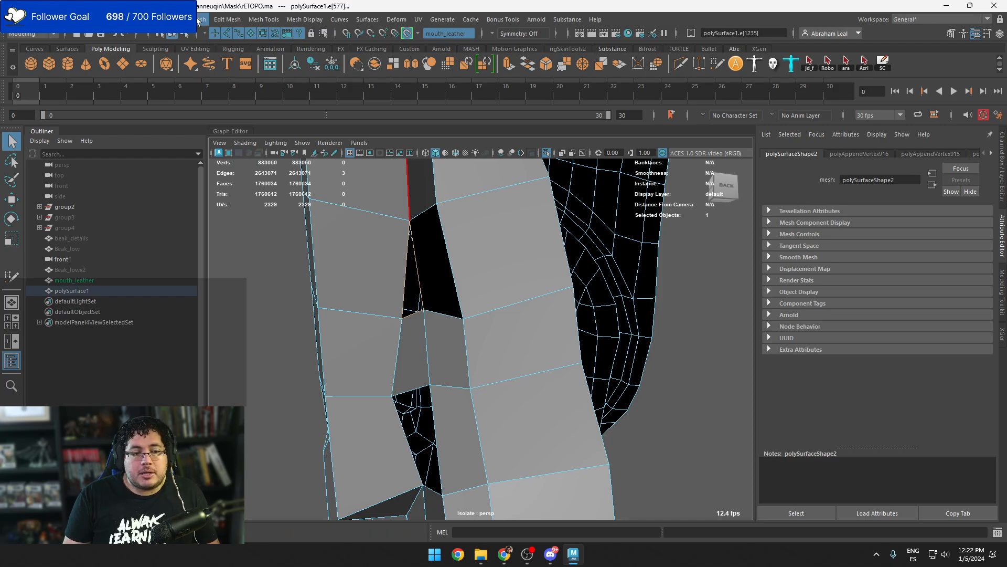
{"action": "left_click", "coordinate": [199, 20]}
{"action": "mouse_move", "coordinate": [216, 25]}
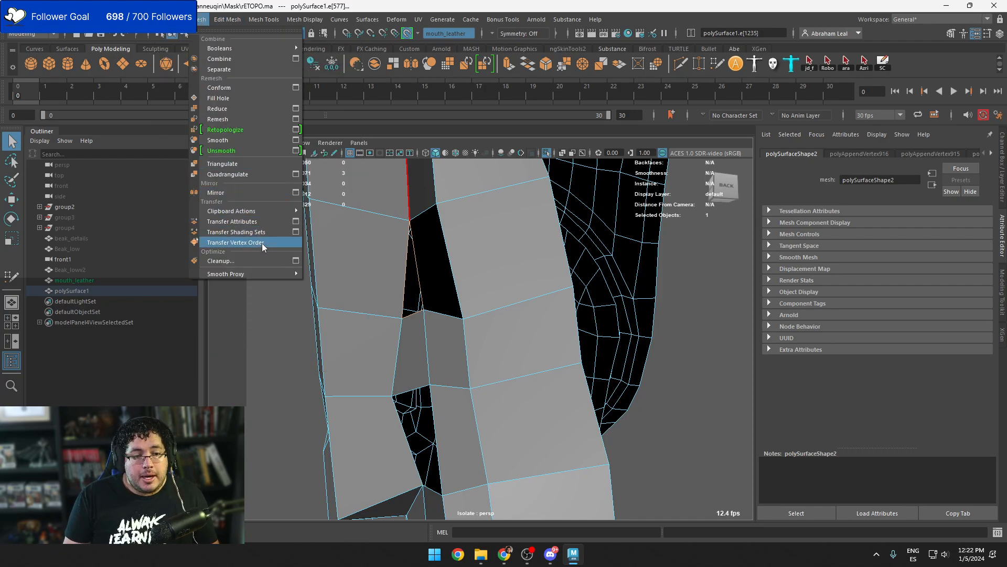
{"action": "left_click", "coordinate": [227, 99]}
{"action": "left_click_drag", "start_coordinate": [394, 252], "coordinate": [528, 322], "text": "alt"}
{"action": "key", "text": "ctrl+z"}
Preview the mesh smoothed and delete the dark face in the gap beside the inner rim strip
{"action": "key", "text": "3"}
{"action": "left_click_drag", "start_coordinate": [535, 362], "coordinate": [449, 364], "text": "alt"}
{"action": "right_click_drag", "start_coordinate": [274, 375], "coordinate": [275, 273]}
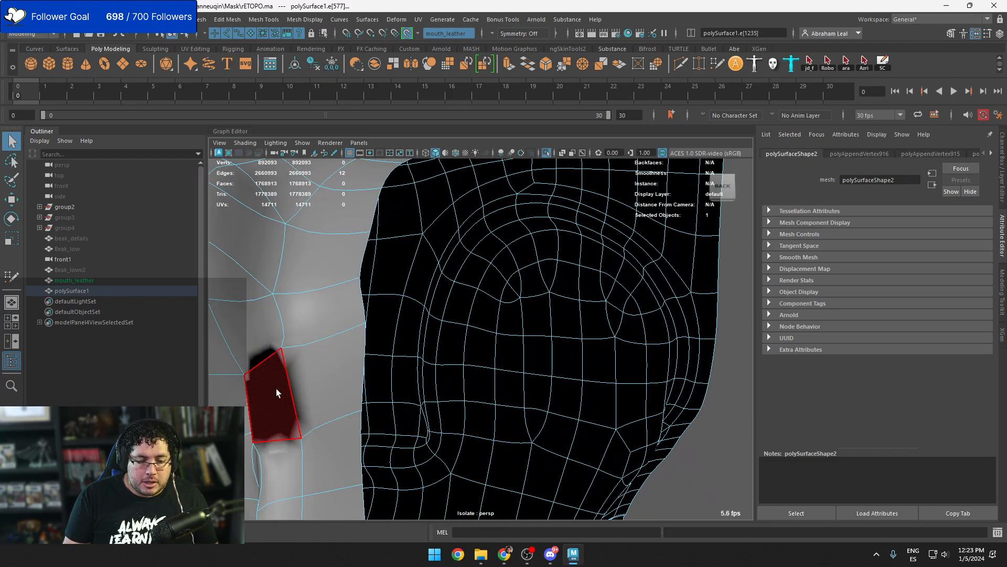
{"action": "left_click", "coordinate": [277, 389]}
{"action": "key", "text": "Delete"}
Return to the unsmoothed display and bridge the open edges where the face was deleted
{"action": "left_click_drag", "start_coordinate": [277, 386], "coordinate": [543, 373], "text": "alt"}
{"action": "key", "text": "1"}
{"action": "left_click", "coordinate": [506, 312]}
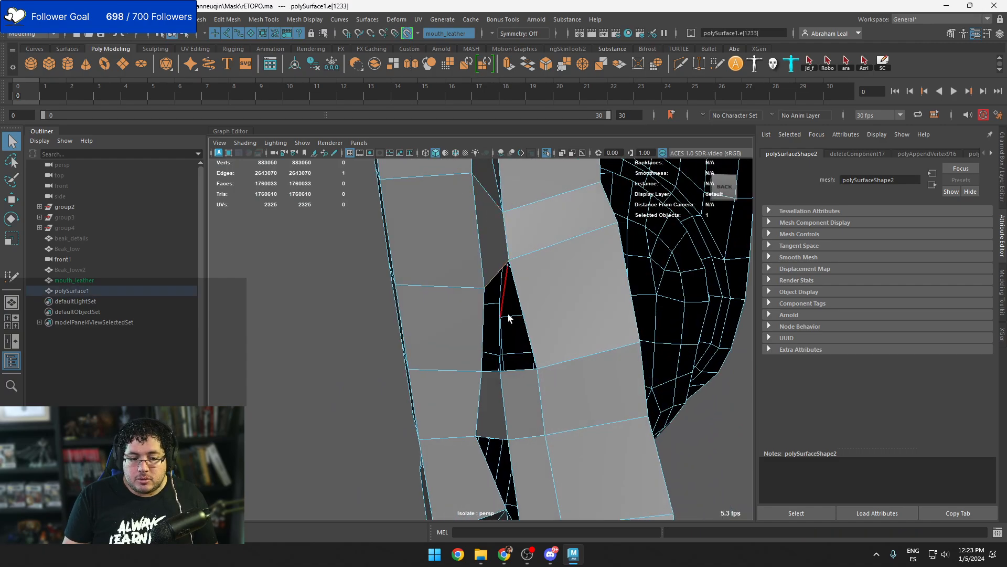
{"action": "key", "text": "g"}
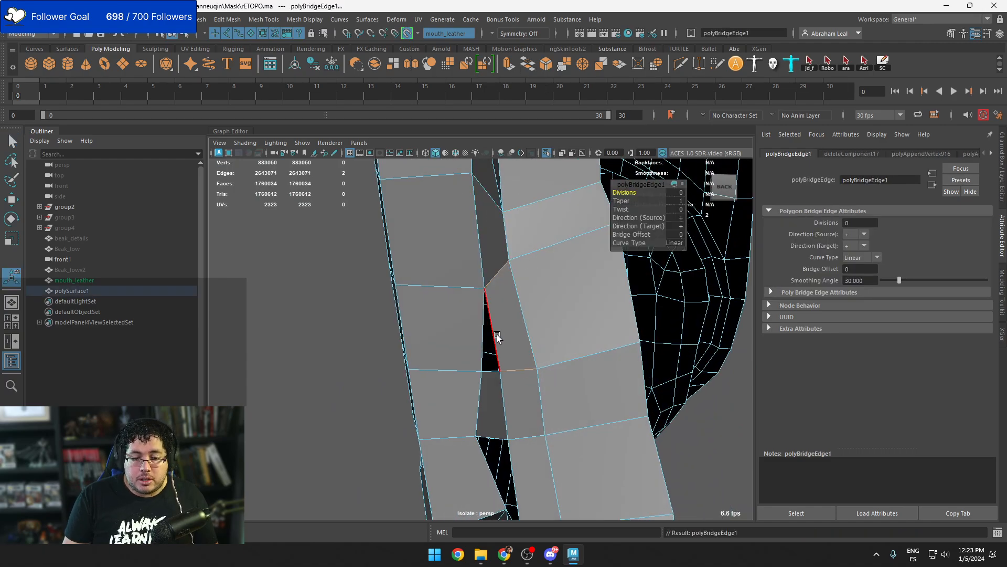
Close the remaining triangular sliver beside the bridged face with Fill Hole
{"action": "left_click", "coordinate": [496, 339]}
{"action": "left_click", "coordinate": [483, 345], "text": "shift"}
{"action": "key", "text": "g"}
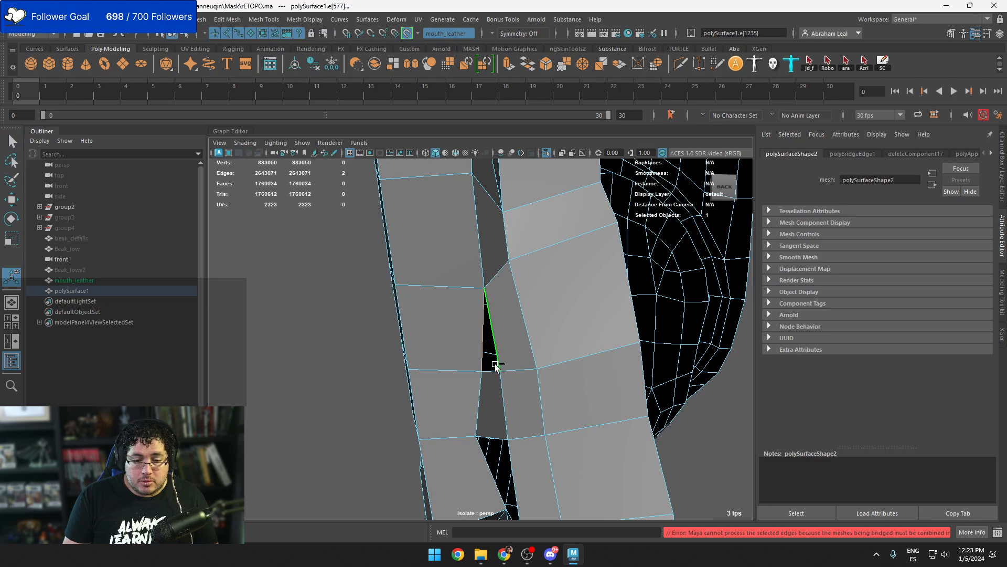
{"action": "left_click", "coordinate": [607, 185], "text": "shift"}
{"action": "left_click", "coordinate": [202, 20]}
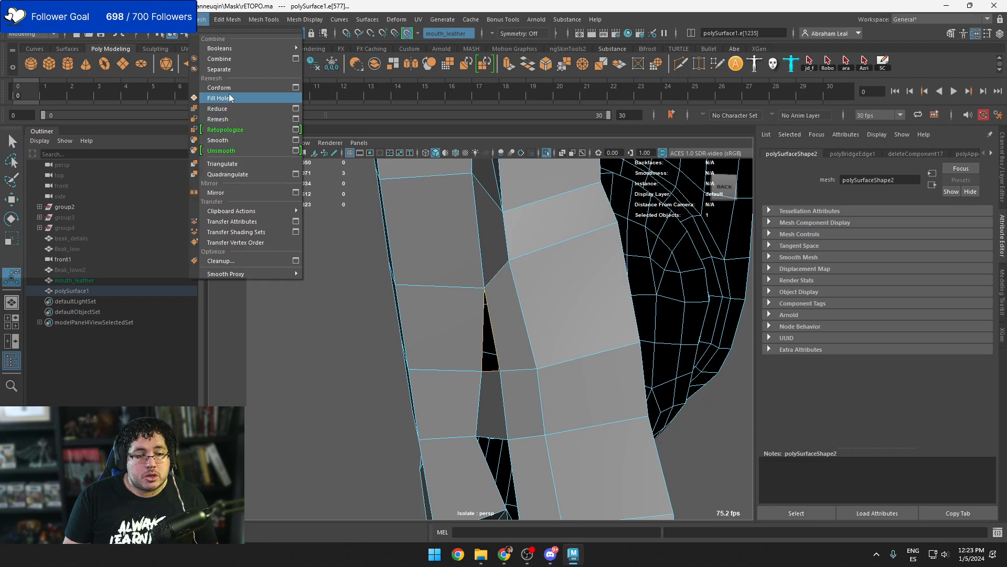
{"action": "left_click", "coordinate": [228, 96]}
Bridge the two border edges of the next open gap below and return to object selection
{"action": "left_click_drag", "start_coordinate": [504, 373], "coordinate": [570, 317], "text": "alt"}
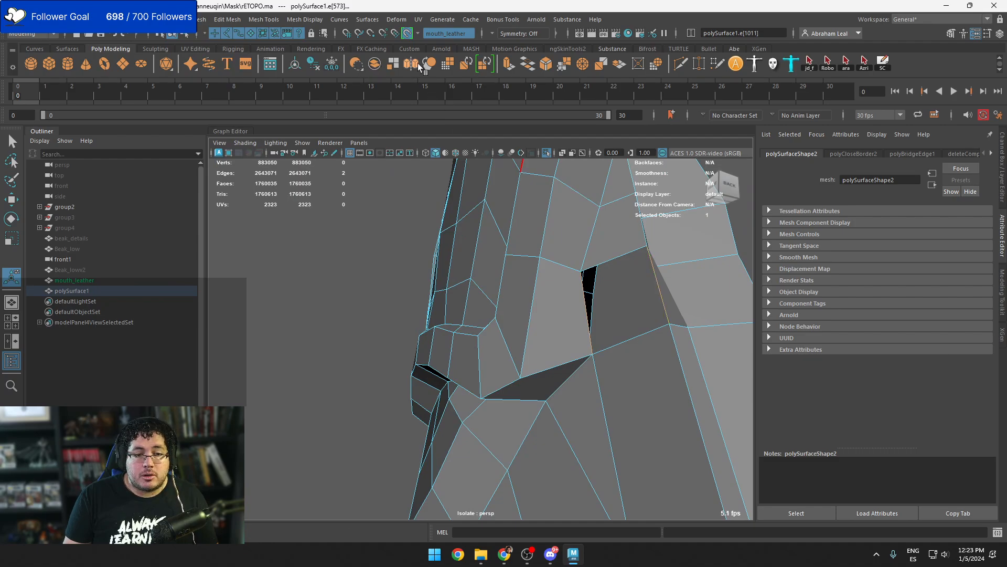
{"action": "left_click", "coordinate": [532, 64]}
{"action": "scroll", "coordinate": [583, 255], "scroll_direction": "down", "scroll_amount": 4}
{"action": "left_click_drag", "start_coordinate": [583, 254], "coordinate": [472, 295], "text": "alt"}
{"action": "right_click_drag", "start_coordinate": [472, 294], "coordinate": [520, 239]}
{"action": "scroll", "coordinate": [414, 297], "scroll_direction": "down", "scroll_amount": 4}
{"action": "key", "text": "q"}
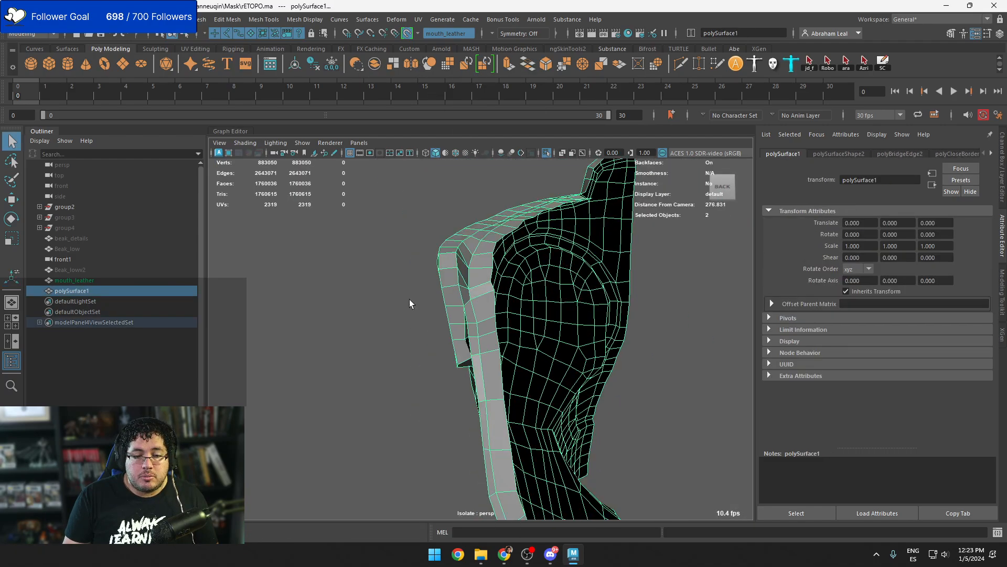
Select the whole connected shell of faces and examine the mesh from several sides for disconnected parts
{"action": "left_click", "coordinate": [409, 300]}
{"action": "left_click_drag", "start_coordinate": [409, 301], "coordinate": [553, 310], "text": "alt"}
{"action": "left_click", "coordinate": [465, 288]}
{"action": "right_click_drag", "start_coordinate": [441, 243], "coordinate": [445, 270]}
{"action": "double_click", "coordinate": [448, 270]}
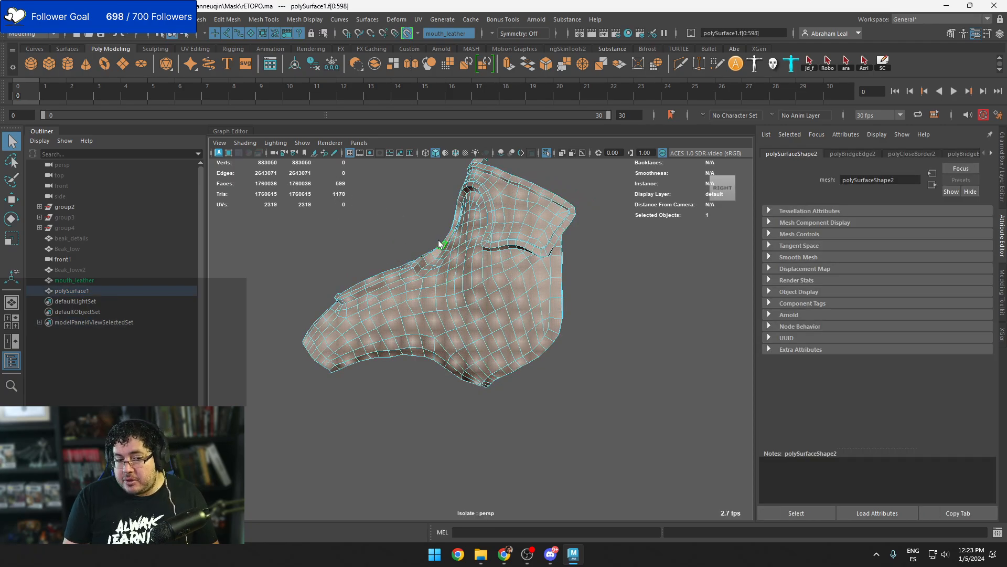
{"action": "left_click_drag", "start_coordinate": [438, 242], "coordinate": [564, 272], "text": "alt"}
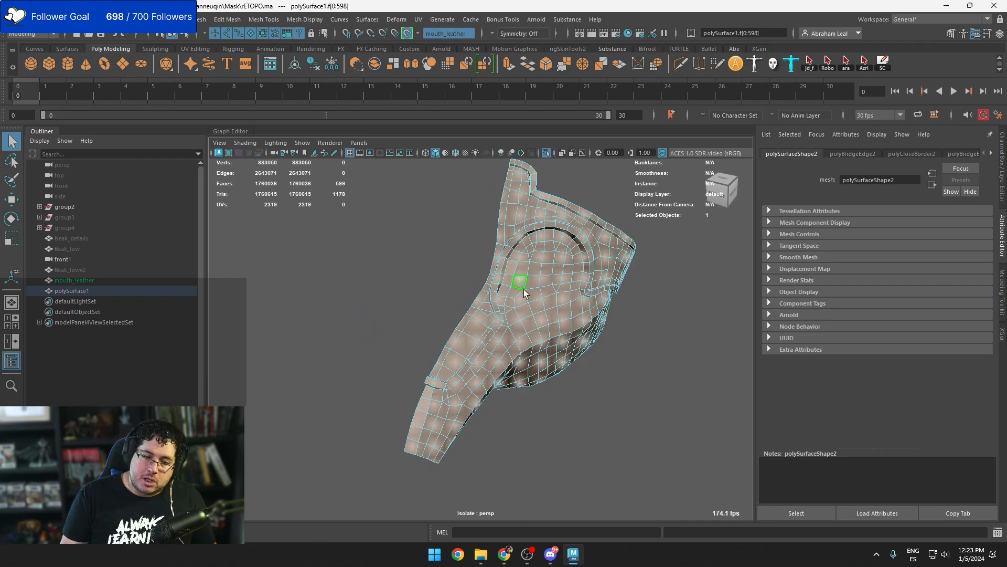
{"action": "left_click_drag", "start_coordinate": [525, 293], "coordinate": [604, 325], "text": "alt"}
{"action": "left_click", "coordinate": [654, 360]}
{"action": "left_click_drag", "start_coordinate": [654, 360], "coordinate": [500, 307], "text": "alt"}
Return to object mode, select the retopology mesh and end its isolation so the sculpt shows around it
{"action": "key", "text": "F8"}
{"action": "left_click", "coordinate": [510, 228]}
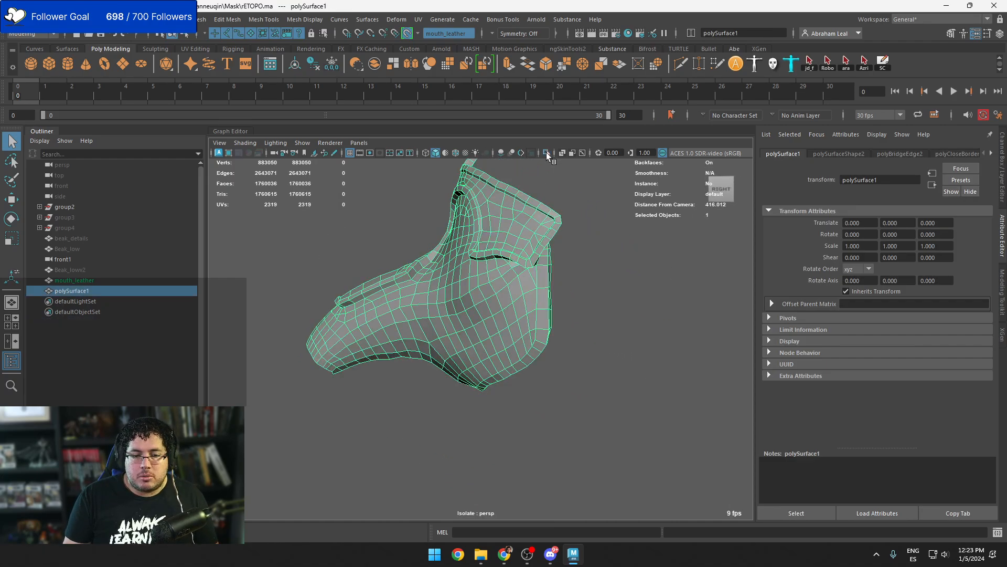
{"action": "left_click", "coordinate": [546, 153]}
{"action": "left_click_drag", "start_coordinate": [525, 226], "coordinate": [395, 212], "text": "alt"}
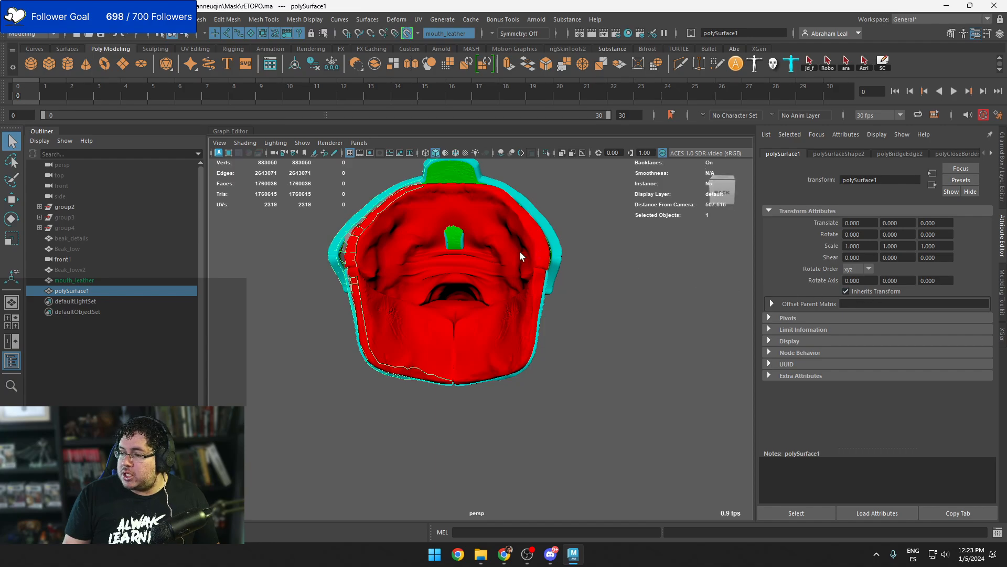
{"action": "left_click_drag", "start_coordinate": [514, 250], "coordinate": [455, 326], "text": "alt"}
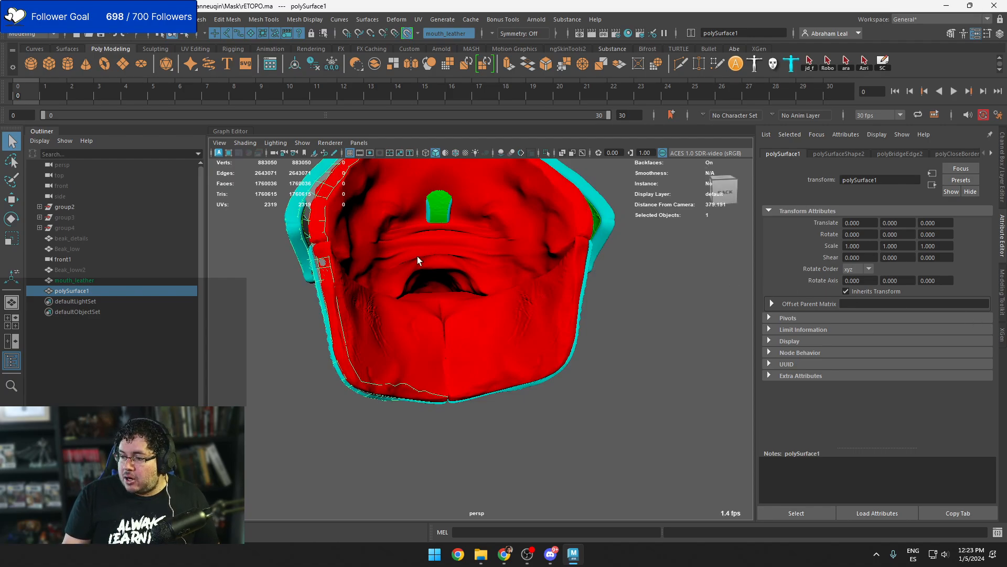
{"action": "left_click_drag", "start_coordinate": [397, 296], "coordinate": [325, 253], "text": "alt"}
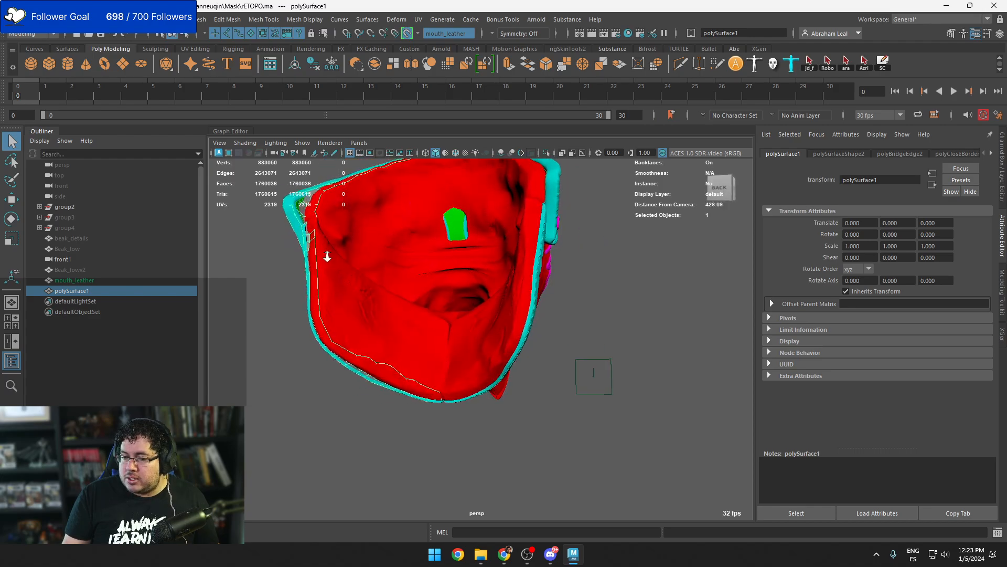
{"action": "middle_click_drag", "start_coordinate": [326, 253], "coordinate": [389, 315], "text": "alt"}
{"action": "right_click_drag", "start_coordinate": [389, 315], "coordinate": [476, 247], "text": "alt"}
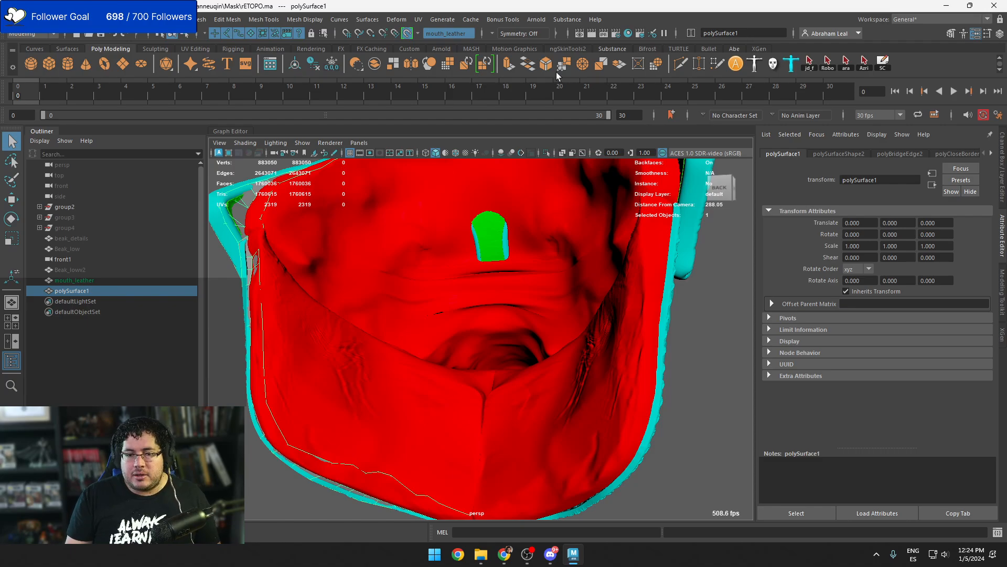
Restart Quad Draw and place one quad from the raised trim section down onto its green inner face
{"action": "left_click", "coordinate": [717, 66]}
{"action": "right_click_drag", "start_coordinate": [514, 231], "coordinate": [434, 226], "text": "alt"}
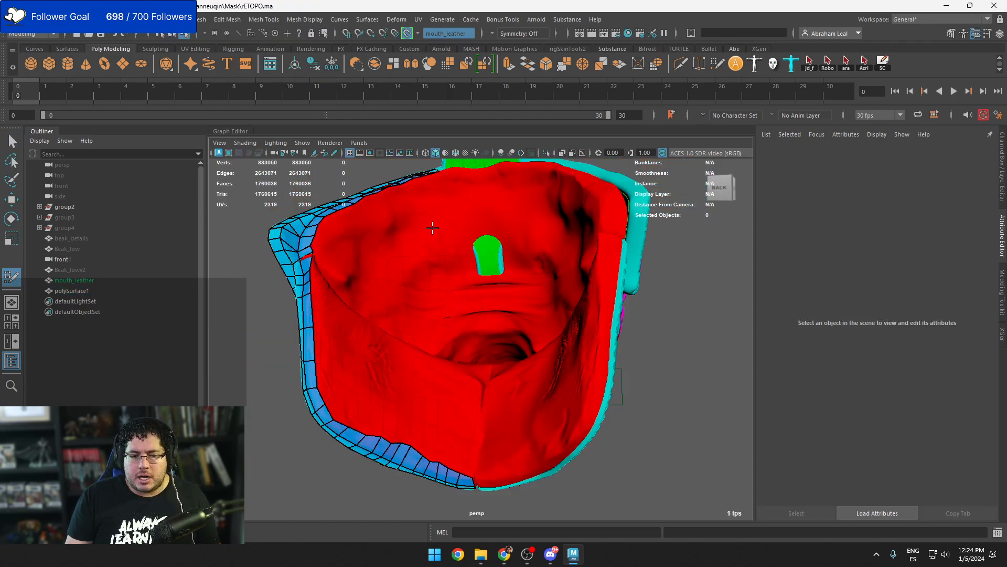
{"action": "left_click_drag", "start_coordinate": [434, 226], "coordinate": [470, 257], "text": "alt"}
{"action": "right_click_drag", "start_coordinate": [469, 257], "coordinate": [504, 265], "text": "alt"}
{"action": "middle_click_drag", "start_coordinate": [503, 265], "coordinate": [493, 336], "text": "alt"}
{"action": "right_click_drag", "start_coordinate": [493, 335], "coordinate": [554, 315], "text": "alt"}
{"action": "left_click_drag", "start_coordinate": [553, 315], "coordinate": [420, 319], "text": "alt"}
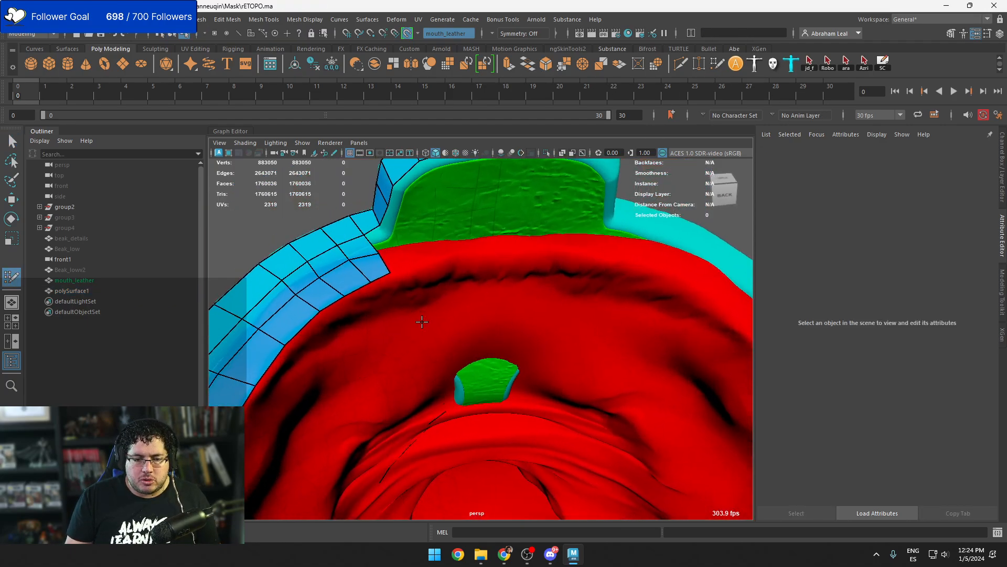
{"action": "middle_click_drag", "start_coordinate": [401, 257], "coordinate": [407, 294], "text": "alt"}
{"action": "left_click_drag", "start_coordinate": [407, 294], "coordinate": [462, 310], "text": "alt"}
{"action": "right_click_drag", "start_coordinate": [462, 309], "coordinate": [527, 296], "text": "alt"}
{"action": "middle_click_drag", "start_coordinate": [526, 296], "coordinate": [522, 307], "text": "alt"}
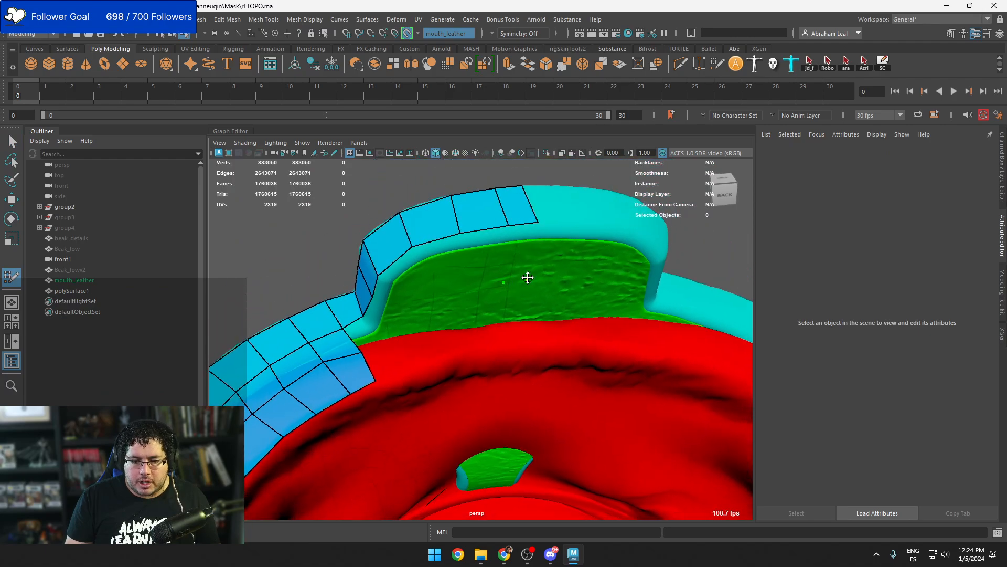
{"action": "left_click", "coordinate": [516, 257], "text": "shift"}
Extend the strip from the raised section down over the red inner rim with two more quads
{"action": "left_click_drag", "start_coordinate": [519, 278], "coordinate": [539, 266], "text": "alt"}
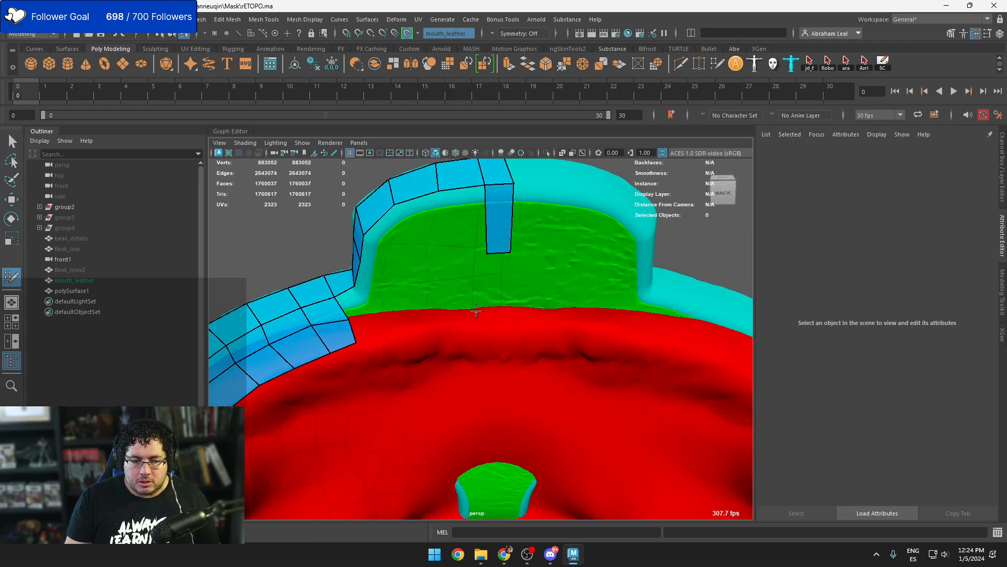
{"action": "left_click", "coordinate": [477, 310]}
{"action": "left_click", "coordinate": [508, 307]}
{"action": "left_click", "coordinate": [495, 299], "text": "shift"}
{"action": "left_click", "coordinate": [495, 323], "text": "shift"}
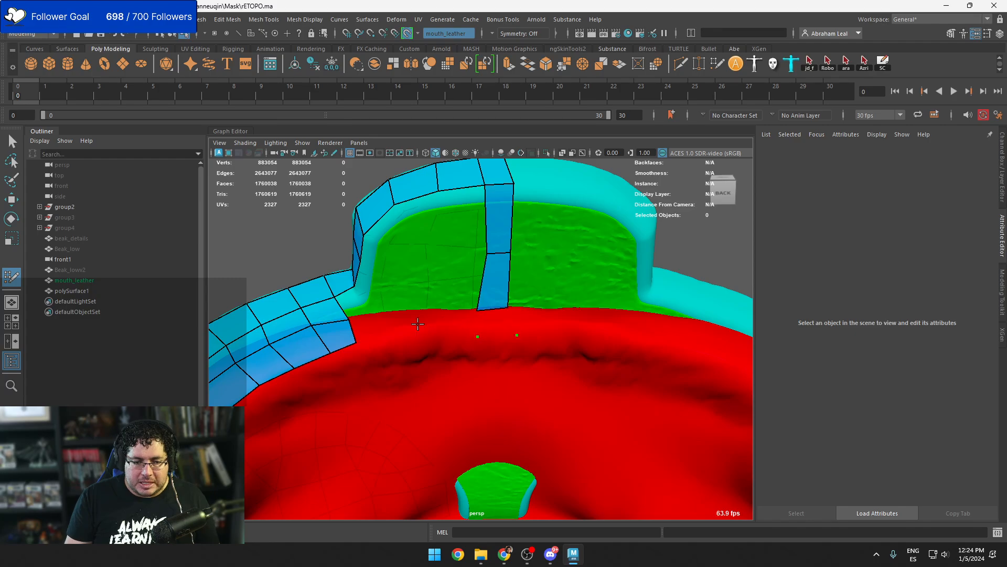
Join the new rim quad to the existing inner rim strip with three quads along the red edge
{"action": "left_click", "coordinate": [423, 312]}
{"action": "left_click", "coordinate": [430, 337]}
{"action": "left_click", "coordinate": [452, 326], "text": "shift"}
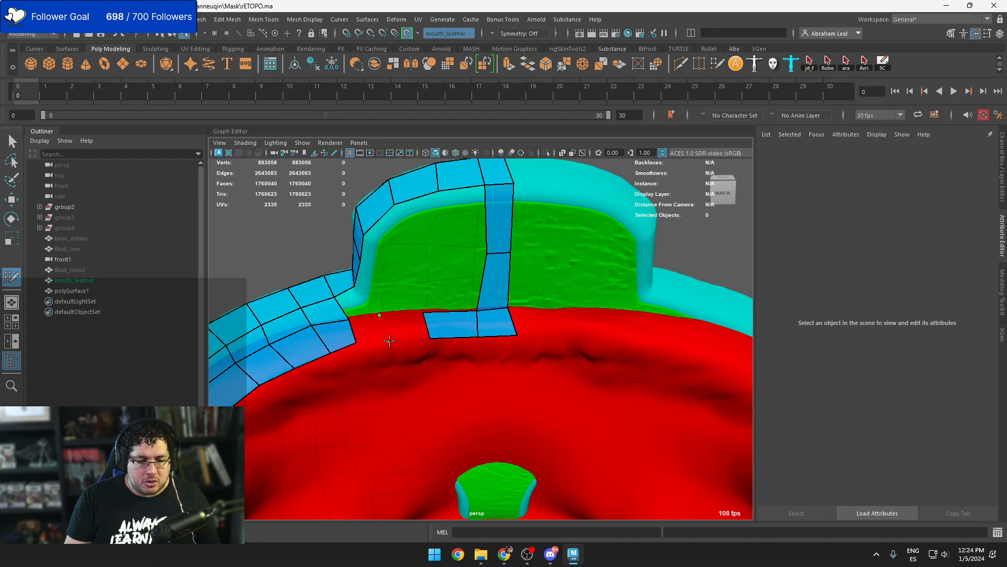
{"action": "left_click", "coordinate": [389, 341]}
{"action": "left_click", "coordinate": [405, 330], "text": "shift"}
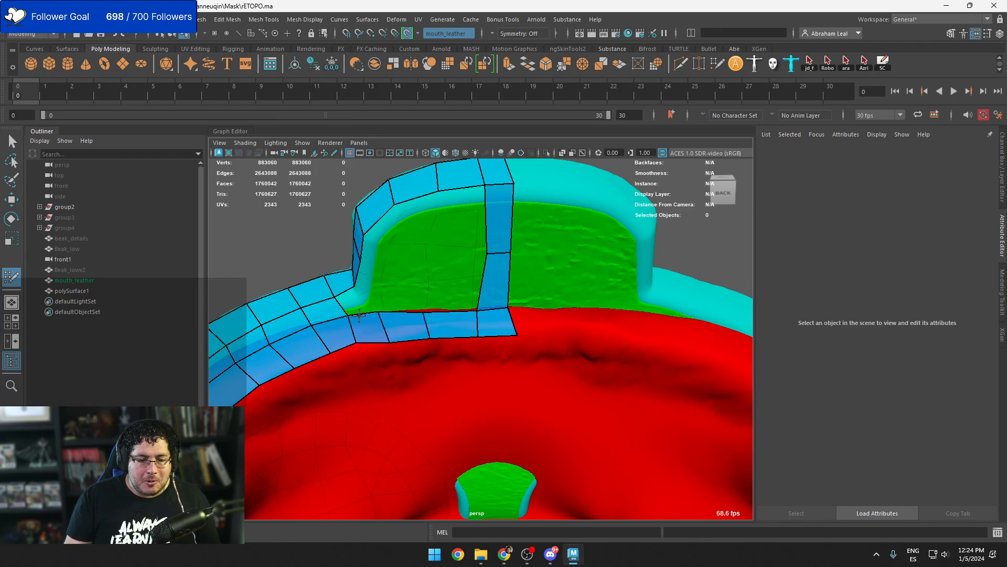
Fill two quads beside the vertical strip on the raised section's inner face, undoing the extra face
{"action": "left_click", "coordinate": [426, 258]}
{"action": "left_click", "coordinate": [454, 284], "text": "shift"}
{"action": "left_click", "coordinate": [452, 228], "text": "shift"}
{"action": "left_click_drag", "start_coordinate": [454, 226], "coordinate": [561, 223], "text": "alt"}
{"action": "left_click_drag", "start_coordinate": [468, 267], "coordinate": [450, 211], "text": "alt"}
{"action": "left_click", "coordinate": [447, 218], "text": "shift"}
{"action": "key", "text": "ctrl+z"}
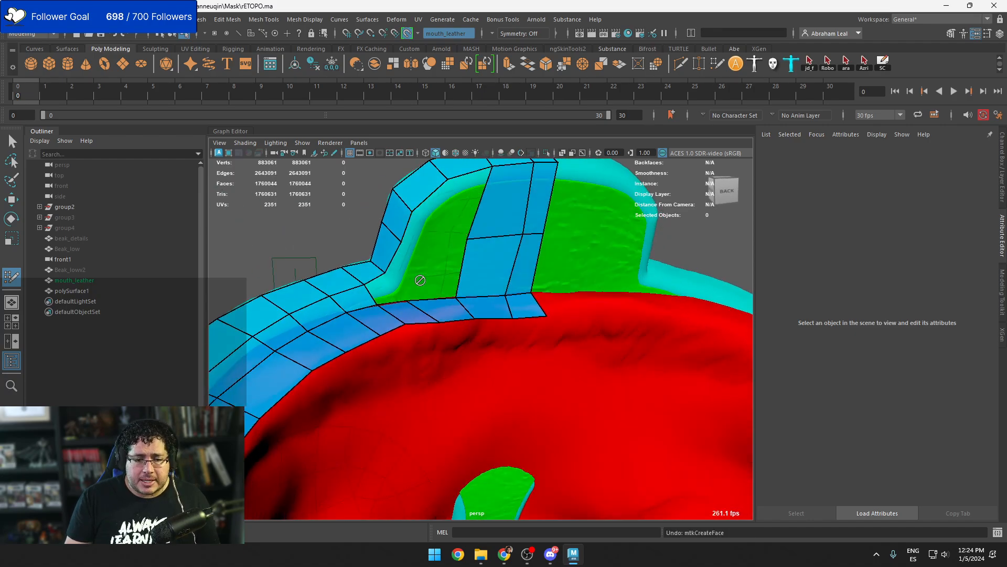
Fill three more faces on the raised section's inner face, between the rim strip and the upper trim
{"action": "left_click", "coordinate": [443, 266], "text": "shift"}
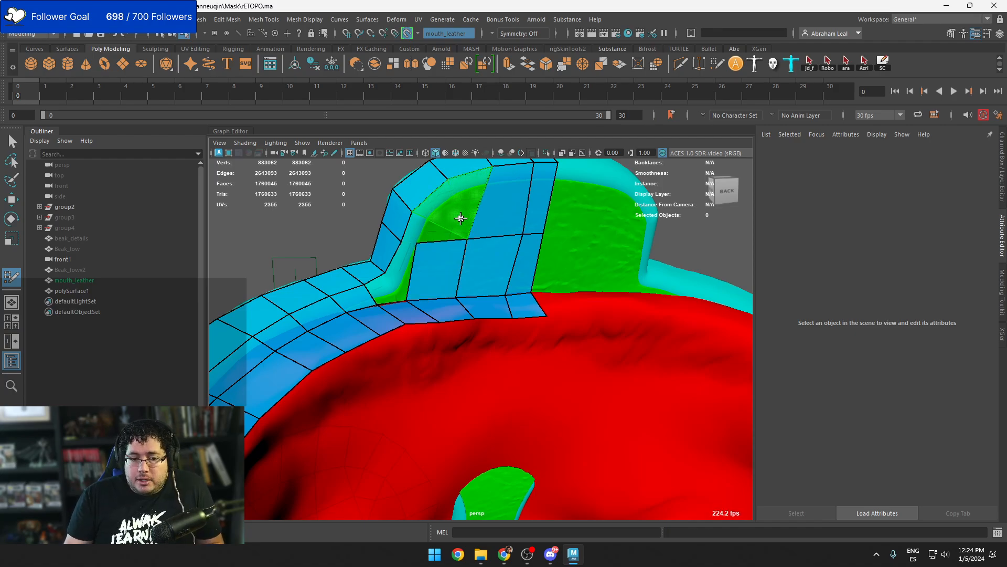
{"action": "left_click", "coordinate": [459, 224], "text": "shift"}
{"action": "left_click", "coordinate": [469, 196], "text": "shift"}
Close the corner gap between the raised section's side trim and its inner face with three faces
{"action": "mouse_move", "coordinate": [473, 217]}
{"action": "left_mouse_down", "text": "alt"}
{"action": "mouse_move", "coordinate": [488, 255]}
{"action": "mouse_move", "coordinate": [528, 278]}
{"action": "mouse_move", "coordinate": [425, 266]}
{"action": "mouse_move", "coordinate": [381, 308]}
{"action": "left_mouse_up", "text": "alt"}
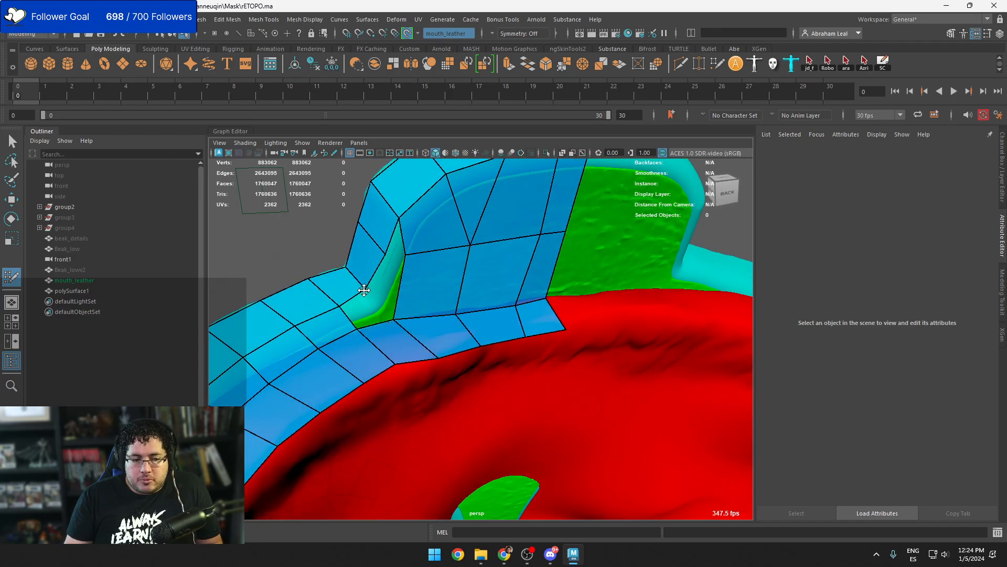
{"action": "left_click", "coordinate": [366, 313], "text": "shift"}
{"action": "left_click", "coordinate": [389, 286], "text": "shift"}
{"action": "left_click", "coordinate": [400, 246], "text": "shift"}
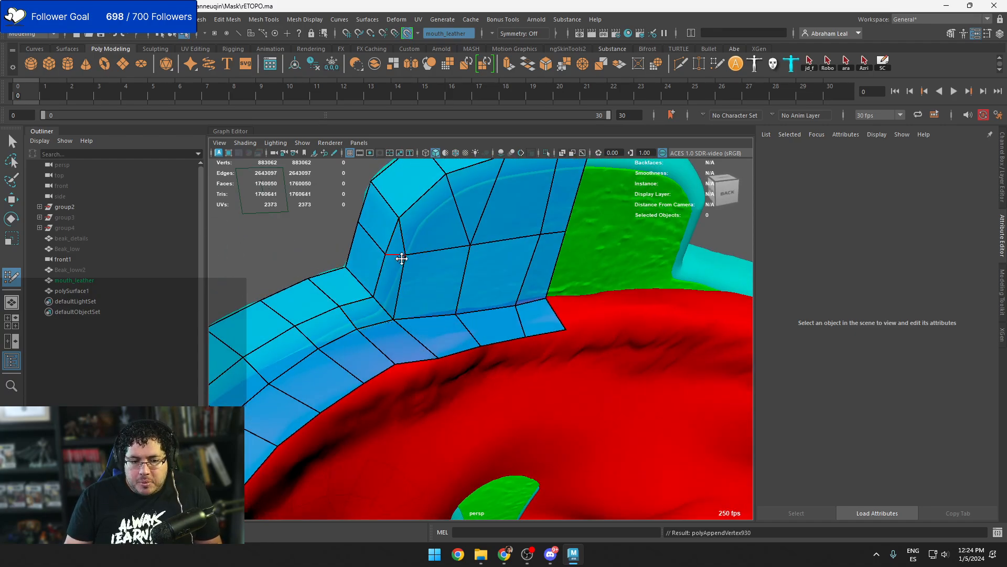
{"action": "mouse_move", "coordinate": [400, 258]}
{"action": "left_mouse_down", "text": "alt"}
{"action": "mouse_move", "coordinate": [427, 267]}
{"action": "mouse_move", "coordinate": [458, 322]}
{"action": "left_mouse_up", "text": "alt"}
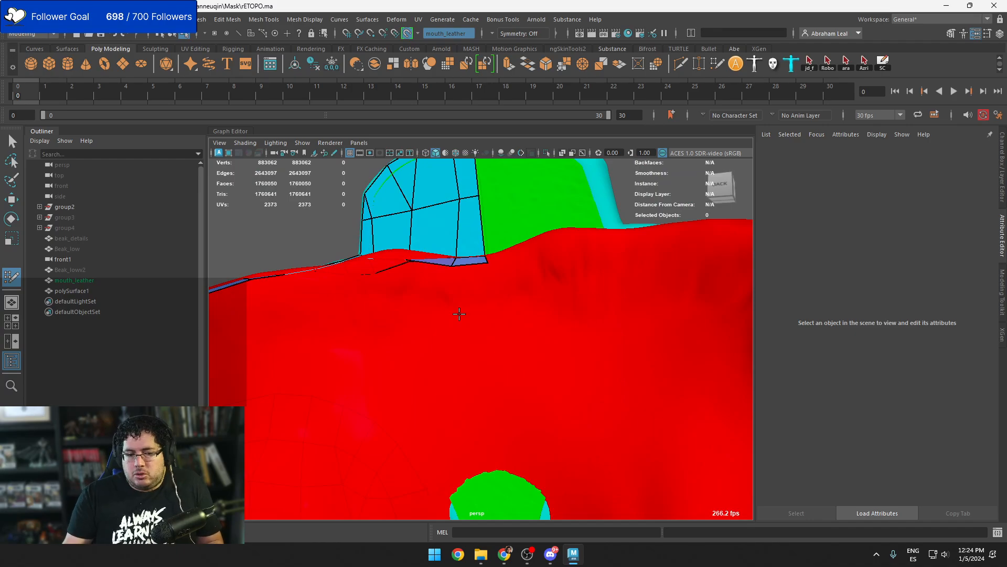
Start a new inner strip below the raised section's rim at the centre line with four faces
{"action": "scroll", "coordinate": [465, 339], "scroll_direction": "down", "scroll_amount": 5}
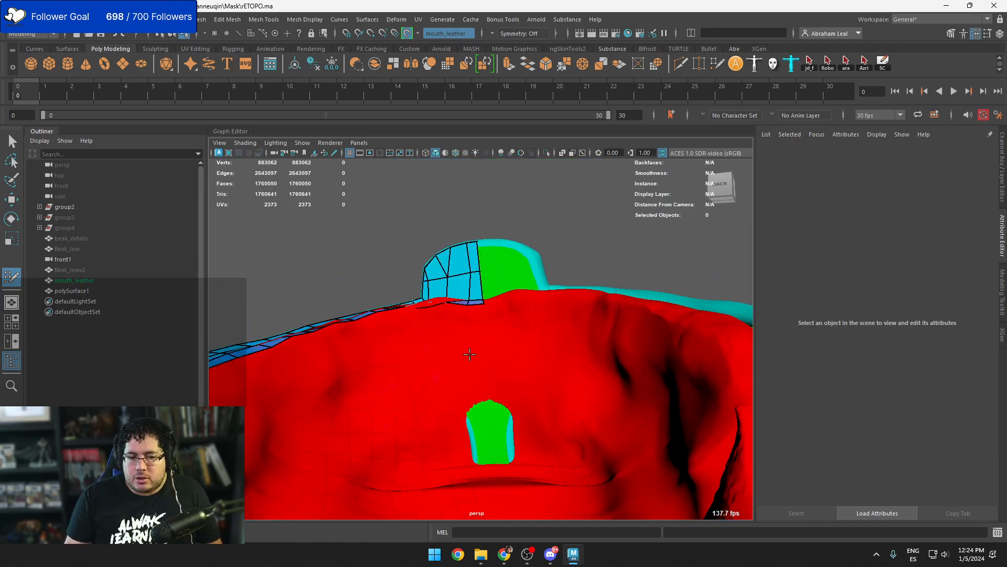
{"action": "left_click_drag", "start_coordinate": [470, 351], "coordinate": [480, 371], "text": "alt"}
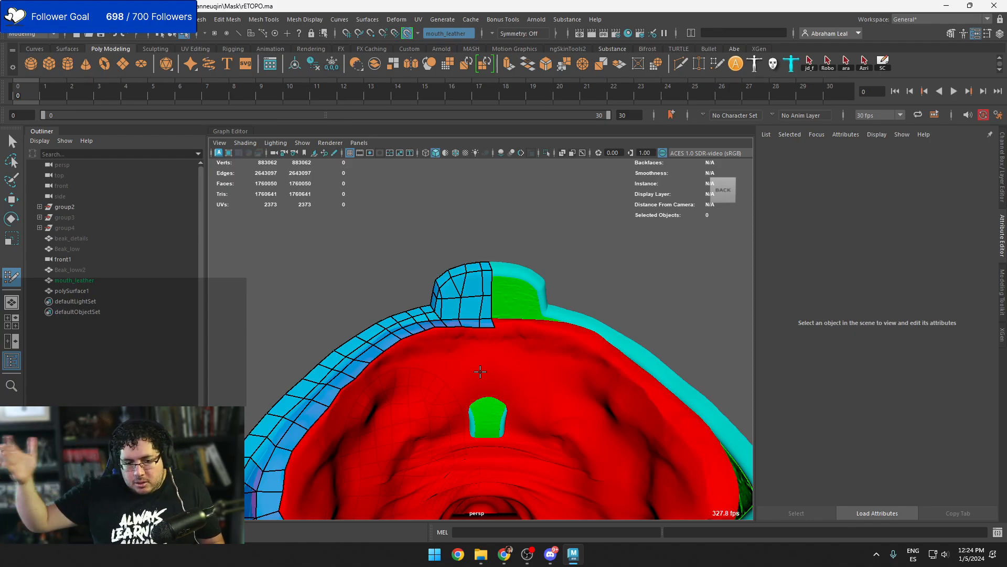
{"action": "scroll", "coordinate": [479, 369], "scroll_direction": "up", "scroll_amount": 4}
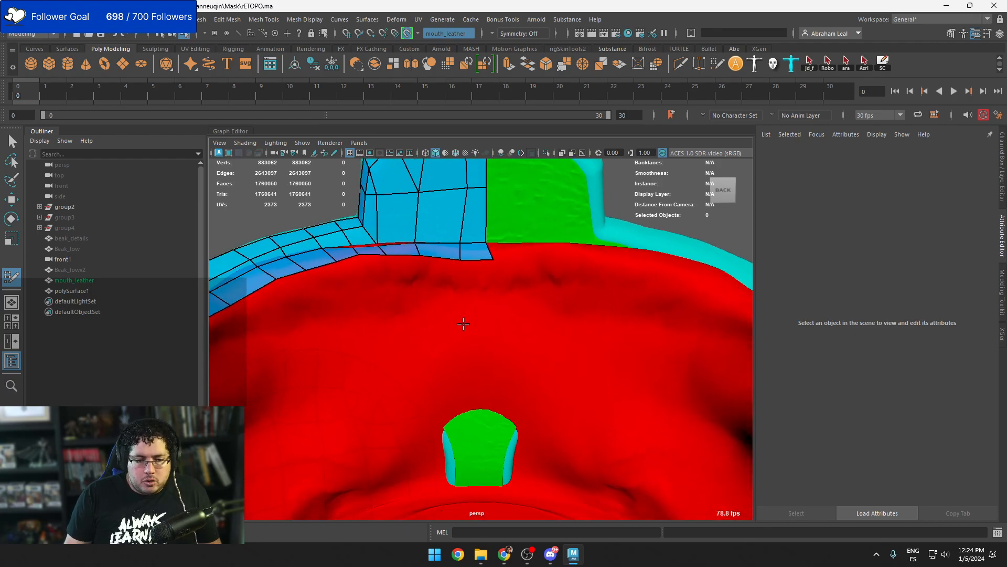
{"action": "left_click", "coordinate": [490, 336], "text": "shift"}
{"action": "left_click_drag", "start_coordinate": [459, 344], "coordinate": [462, 319]}
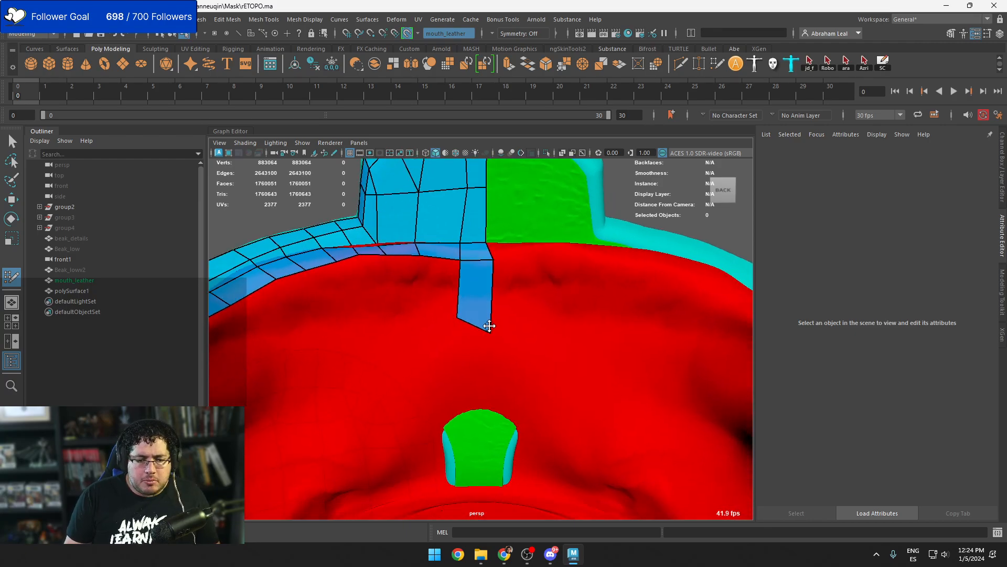
{"action": "left_click", "coordinate": [427, 288], "text": "shift"}
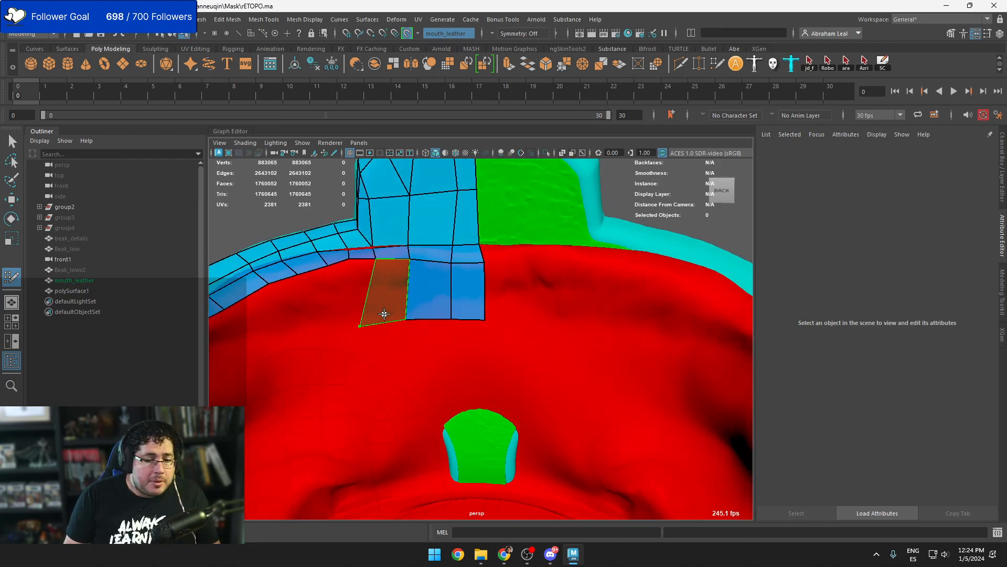
{"action": "left_click_drag", "start_coordinate": [397, 283], "coordinate": [416, 341], "text": "alt"}
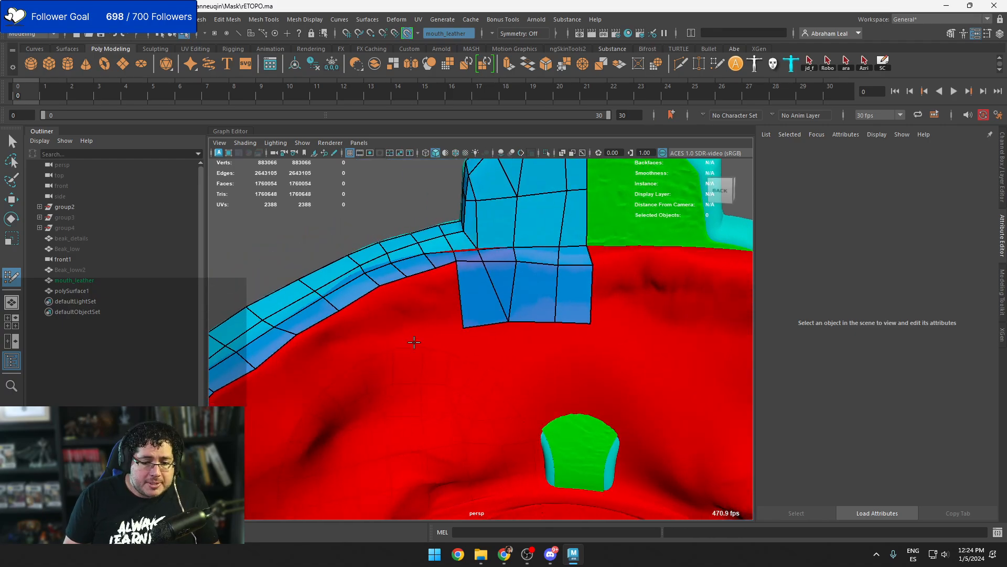
Extend the inner strip outward from the raised section along the upper rim with four more faces
{"action": "left_click", "coordinate": [417, 341]}
{"action": "left_click", "coordinate": [431, 318], "text": "shift"}
{"action": "left_click", "coordinate": [449, 283], "text": "shift"}
{"action": "left_click_drag", "start_coordinate": [449, 283], "coordinate": [370, 352], "text": "alt"}
{"action": "left_click", "coordinate": [406, 325]}
{"action": "left_click", "coordinate": [424, 316], "text": "shift"}
{"action": "left_click", "coordinate": [444, 305], "text": "shift"}
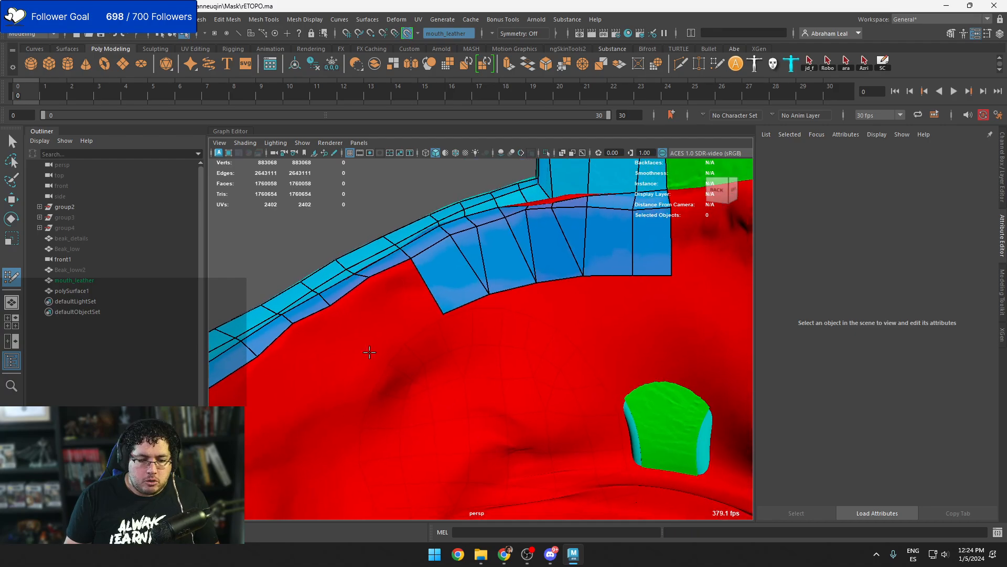
Add two faces to the upper inner strip, merging the loose gap vertex and repositioning the end vertex
{"action": "left_click", "coordinate": [373, 321], "text": "shift"}
{"action": "key", "text": "ctrl+z"}
{"action": "left_click", "coordinate": [370, 317], "text": "shift"}
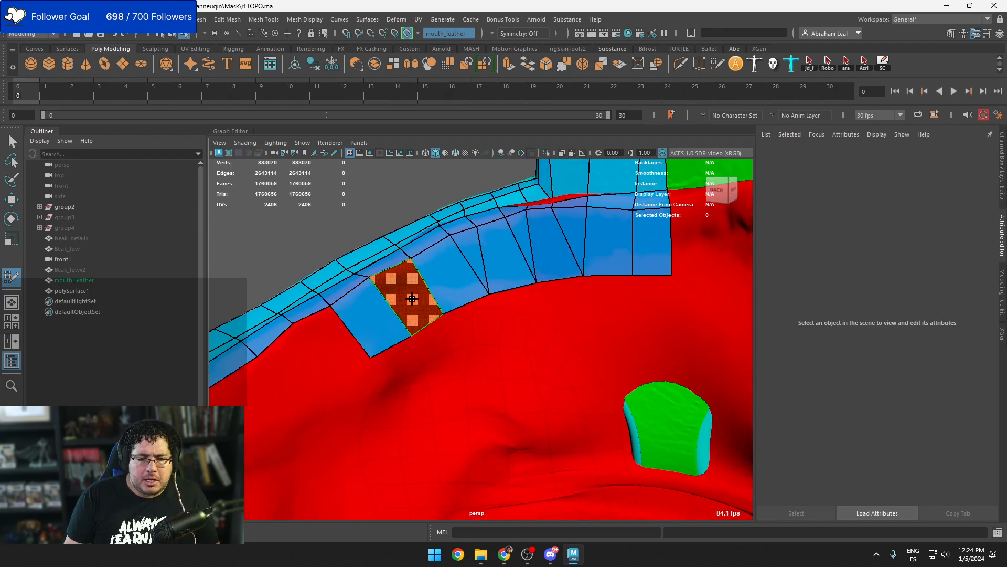
{"action": "left_click", "coordinate": [412, 297], "text": "shift"}
{"action": "left_click_drag", "start_coordinate": [413, 334], "coordinate": [442, 306]}
{"action": "left_click_drag", "start_coordinate": [370, 358], "coordinate": [421, 342]}
{"action": "scroll", "coordinate": [420, 341], "scroll_direction": "down", "scroll_amount": 3}
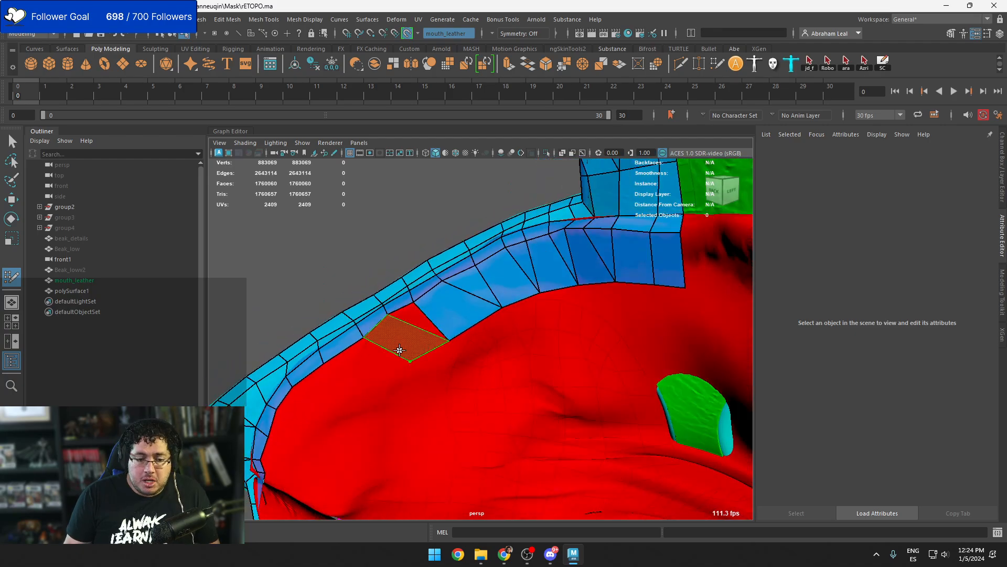
Fill the gap in the upper inner strip and continue it toward the pointed side corner with four faces
{"action": "left_click", "coordinate": [418, 313], "text": "shift"}
{"action": "middle_click_drag", "start_coordinate": [393, 382], "coordinate": [459, 321], "text": "alt"}
{"action": "left_click", "coordinate": [422, 347]}
{"action": "left_click", "coordinate": [432, 321], "text": "shift"}
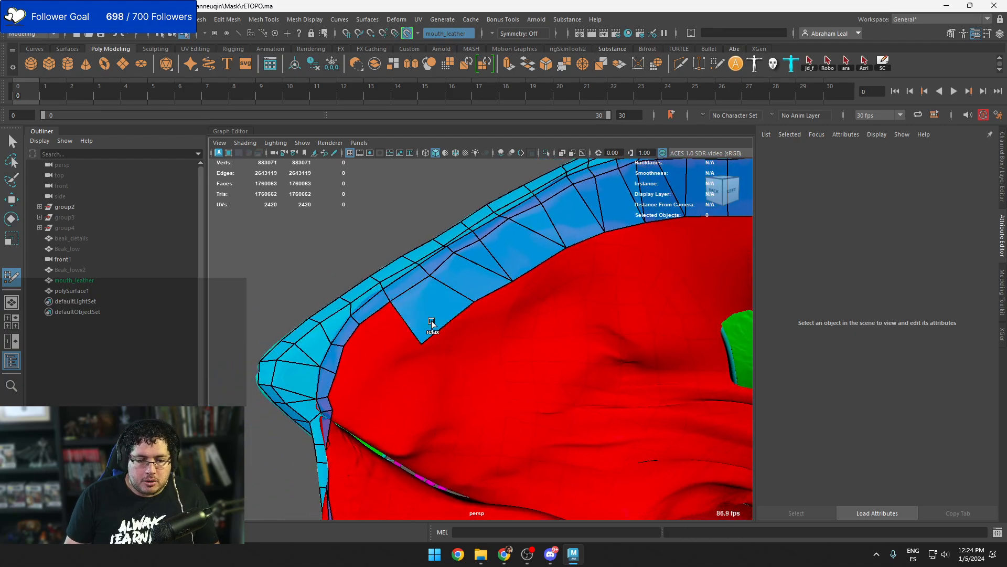
{"action": "left_click_drag", "start_coordinate": [431, 321], "coordinate": [402, 344], "text": "alt"}
{"action": "left_click", "coordinate": [402, 343]}
{"action": "left_click", "coordinate": [395, 351], "text": "shift"}
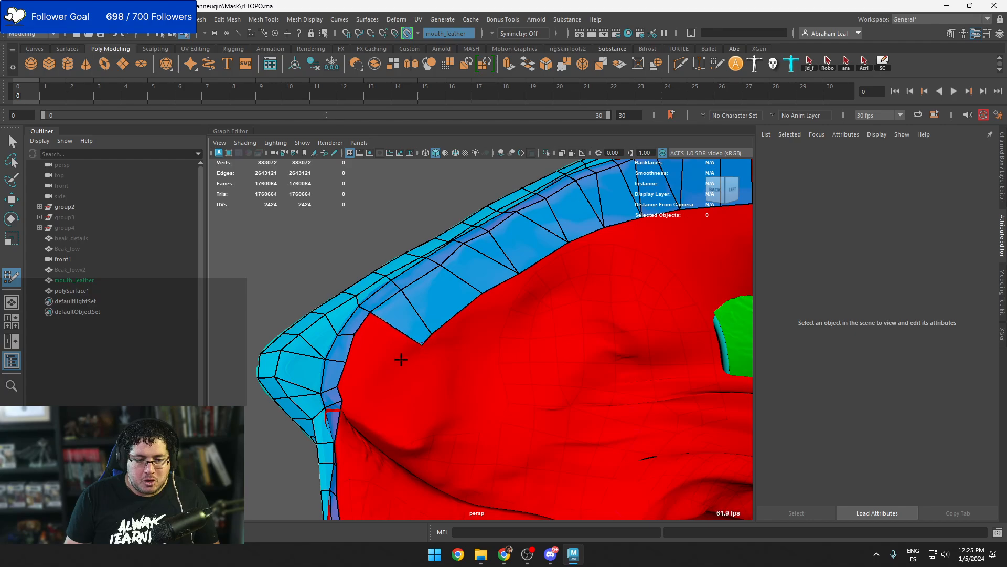
Add a quad at the pointed side corner and fill the triangular gap beside it, undoing the stray point
{"action": "left_click", "coordinate": [399, 370]}
{"action": "left_click", "coordinate": [382, 355], "text": "shift"}
{"action": "left_click", "coordinate": [418, 363]}
{"action": "key", "text": "ctrl+z"}
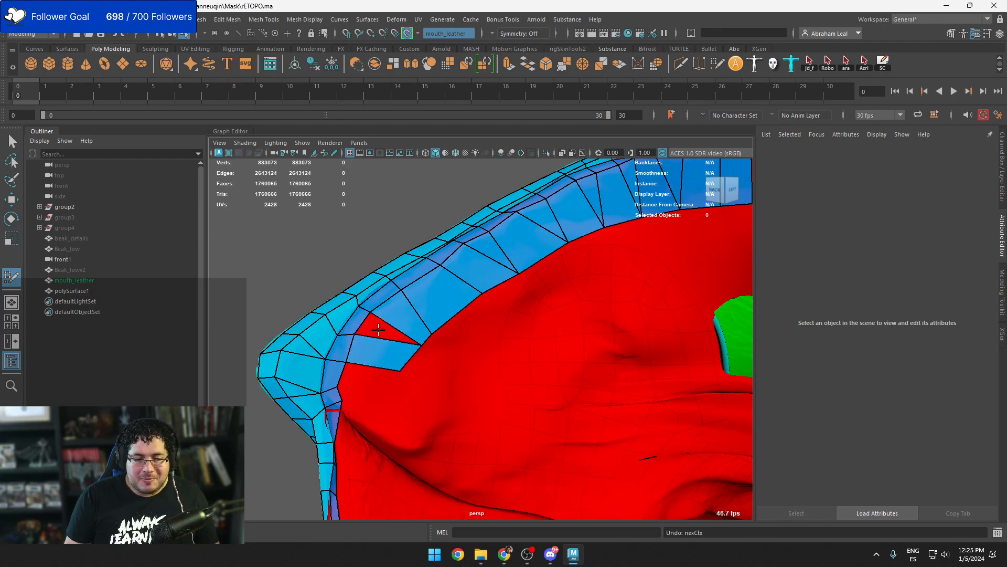
{"action": "left_click", "coordinate": [378, 329], "text": "shift"}
{"action": "left_click_drag", "start_coordinate": [378, 328], "coordinate": [442, 321], "text": "alt"}
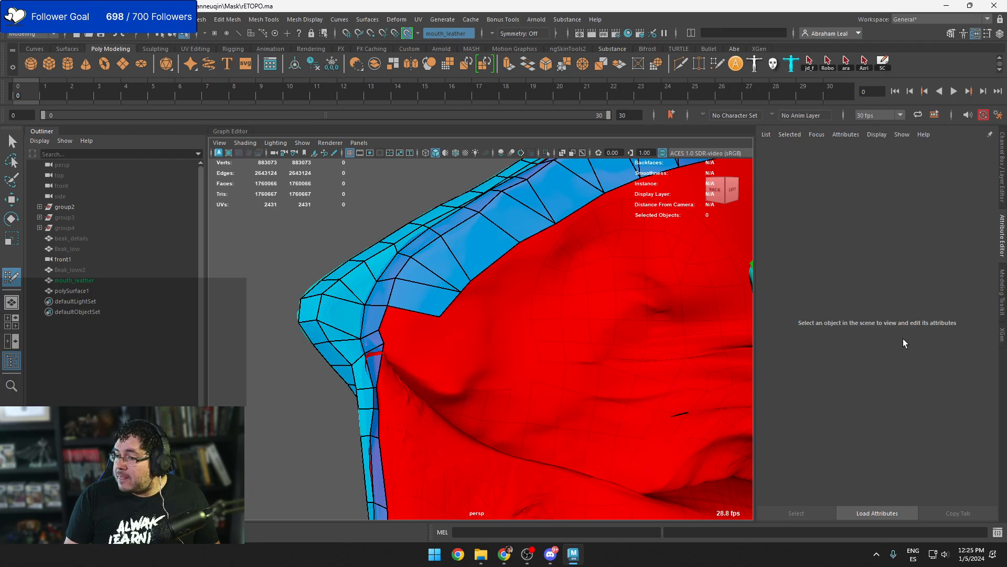
Continue the inner strip past the pointed corner and down the mask's side rim with six faces
{"action": "mouse_move", "coordinate": [560, 308]}
{"action": "left_mouse_down", "text": "alt"}
{"action": "mouse_move", "coordinate": [568, 265]}
{"action": "mouse_move", "coordinate": [422, 303]}
{"action": "mouse_move", "coordinate": [417, 295]}
{"action": "mouse_move", "coordinate": [463, 326]}
{"action": "mouse_move", "coordinate": [436, 380]}
{"action": "mouse_move", "coordinate": [445, 378]}
{"action": "mouse_move", "coordinate": [442, 400]}
{"action": "mouse_move", "coordinate": [433, 292]}
{"action": "left_mouse_up", "text": "alt"}
{"action": "left_click", "coordinate": [397, 292], "text": "shift"}
{"action": "left_click", "coordinate": [387, 281], "text": "shift"}
{"action": "left_click", "coordinate": [463, 325], "text": "shift"}
{"action": "left_click", "coordinate": [411, 365], "text": "shift"}
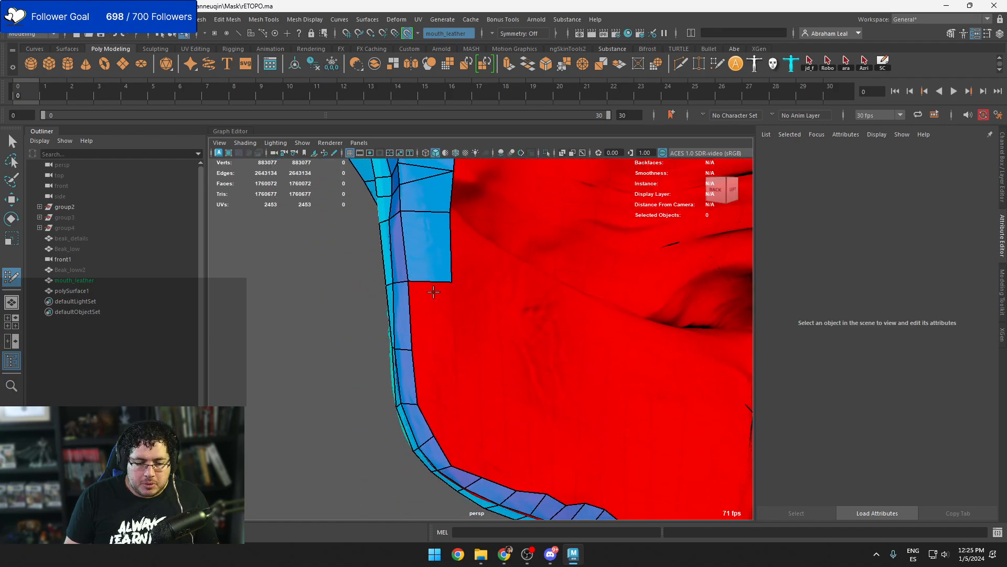
Add three faces to the lower side of the inner strip and move their shared vertex to smooth the border
{"action": "left_click", "coordinate": [461, 338], "text": "shift"}
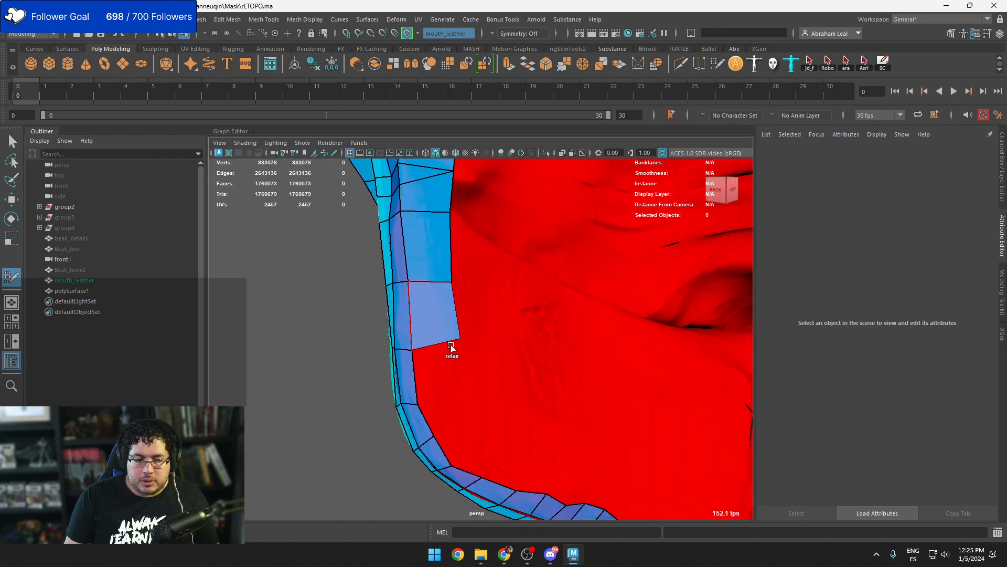
{"action": "left_click", "coordinate": [484, 418]}
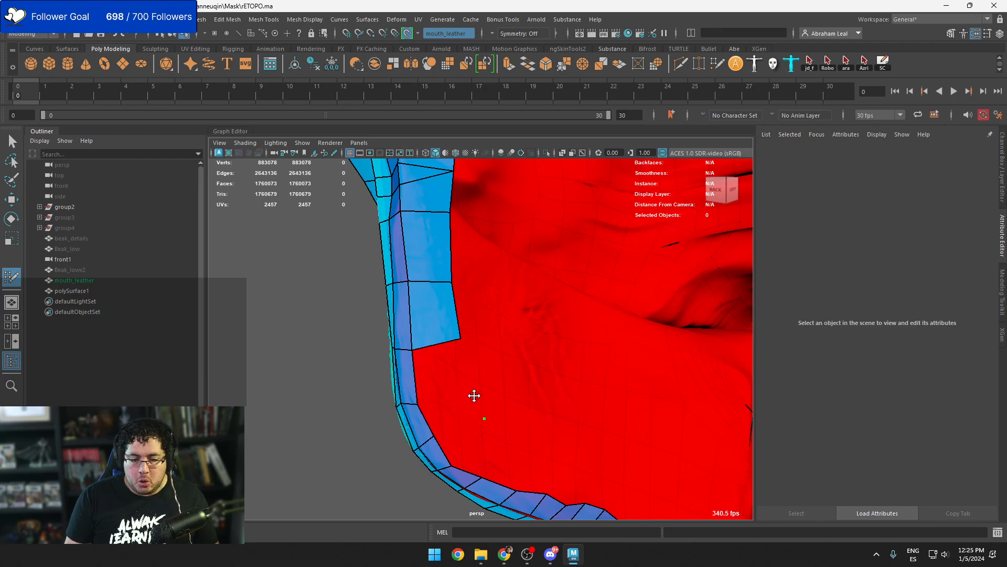
{"action": "left_click", "coordinate": [459, 405], "text": "shift"}
{"action": "left_click_drag", "start_coordinate": [461, 338], "coordinate": [466, 377]}
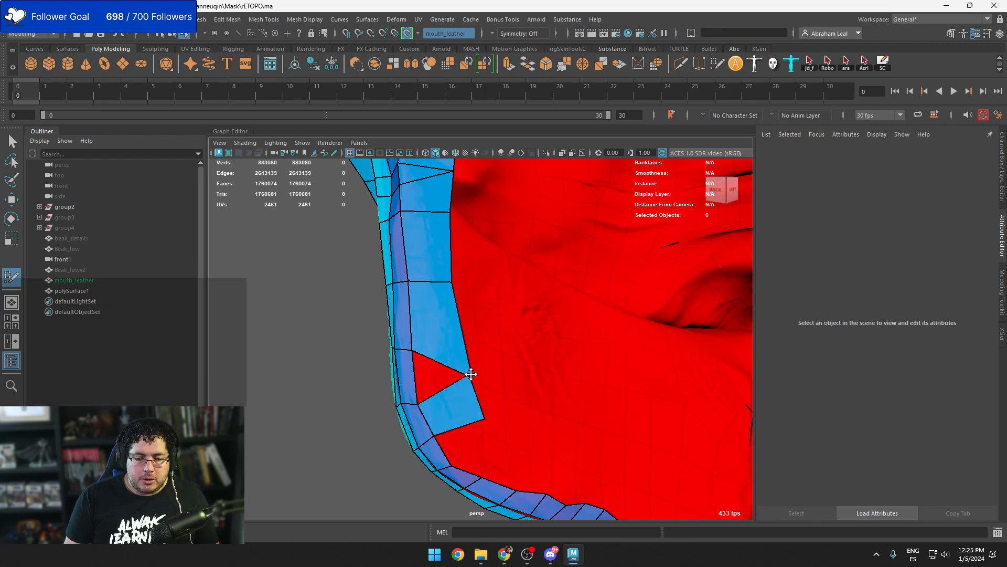
{"action": "left_click", "coordinate": [427, 377], "text": "shift"}
{"action": "left_click_drag", "start_coordinate": [468, 374], "coordinate": [465, 362]}
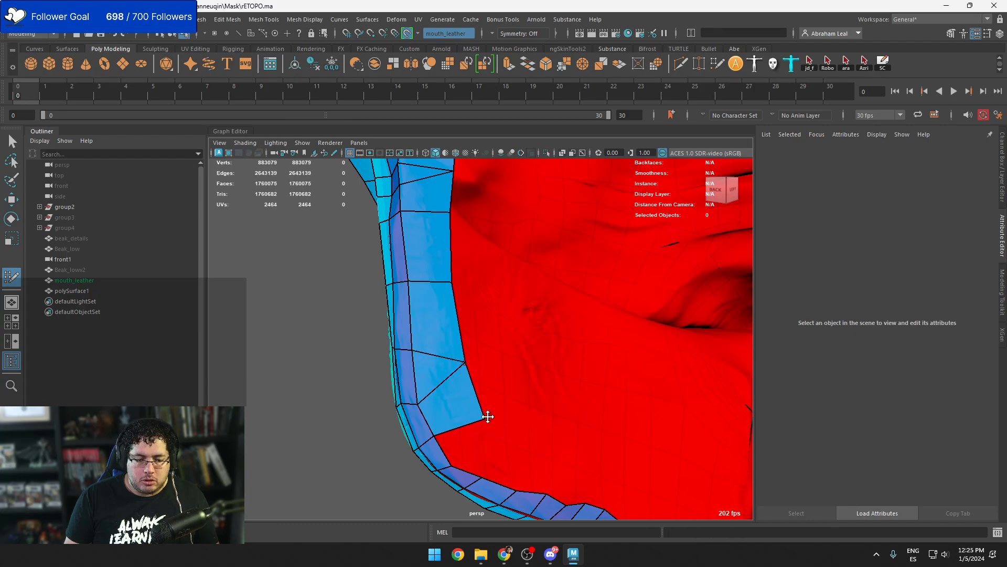
Carry the inner strip around the lower corner with four faces and adjust its inner vertices
{"action": "middle_click_drag", "start_coordinate": [510, 417], "coordinate": [482, 373], "text": "alt"}
{"action": "left_click", "coordinate": [462, 380]}
{"action": "left_click", "coordinate": [451, 400], "text": "shift"}
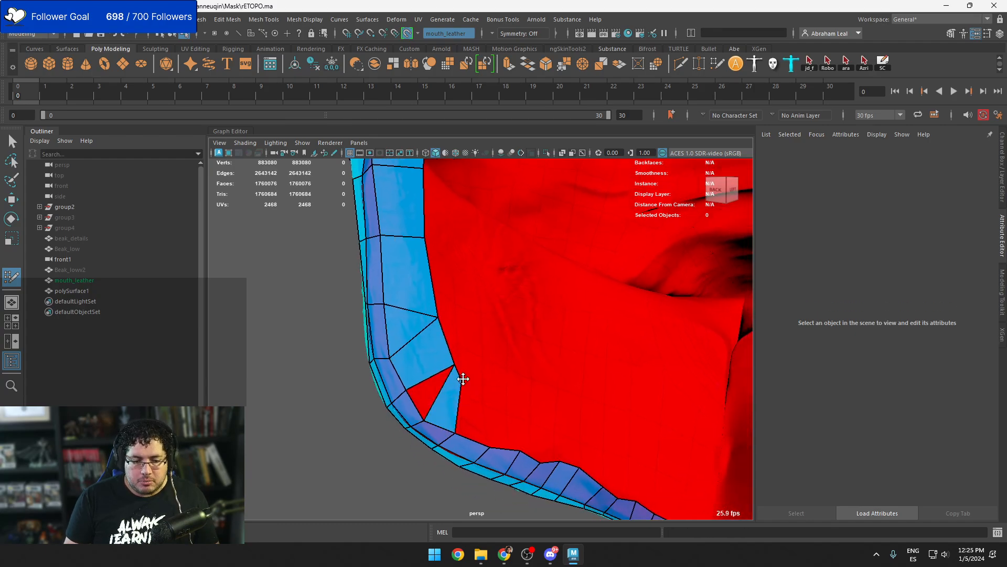
{"action": "left_click_drag", "start_coordinate": [463, 379], "coordinate": [477, 382]}
{"action": "left_click", "coordinate": [430, 391], "text": "shift"}
{"action": "middle_click_drag", "start_coordinate": [430, 391], "coordinate": [449, 336], "text": "alt"}
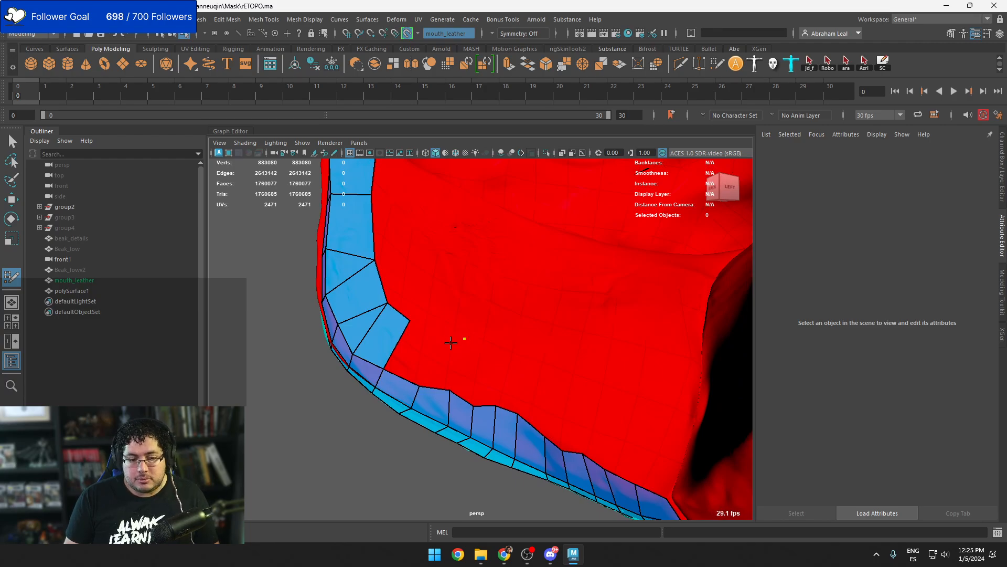
{"action": "left_click", "coordinate": [446, 348], "text": "shift"}
{"action": "left_click", "coordinate": [402, 356], "text": "shift"}
{"action": "left_click_drag", "start_coordinate": [411, 320], "coordinate": [421, 328]}
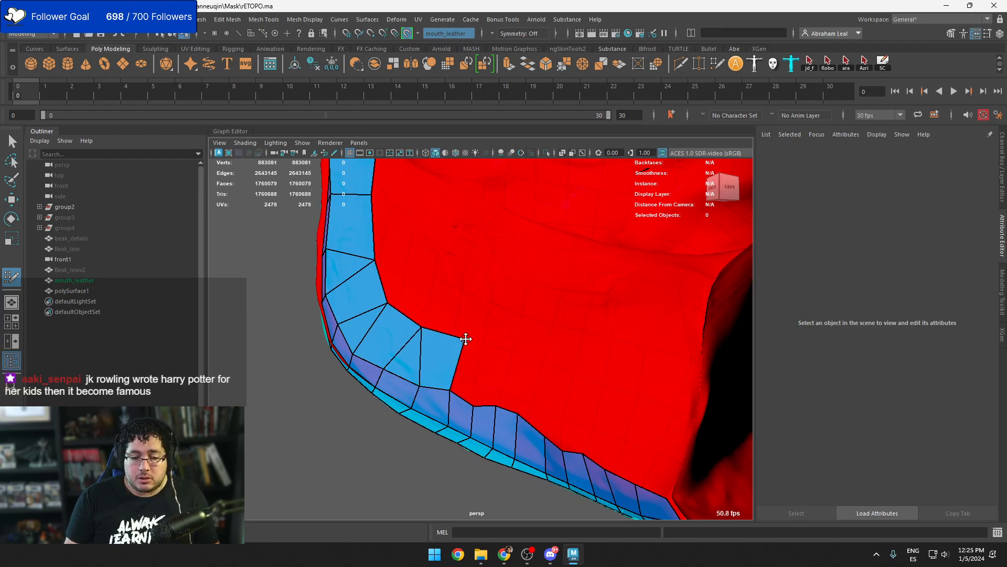
Add one quad along the lower rim and fill the narrow triangular gap beside it
{"action": "middle_click_drag", "start_coordinate": [491, 355], "coordinate": [453, 326], "text": "alt"}
{"action": "left_click", "coordinate": [469, 322]}
{"action": "left_click", "coordinate": [447, 346], "text": "shift"}
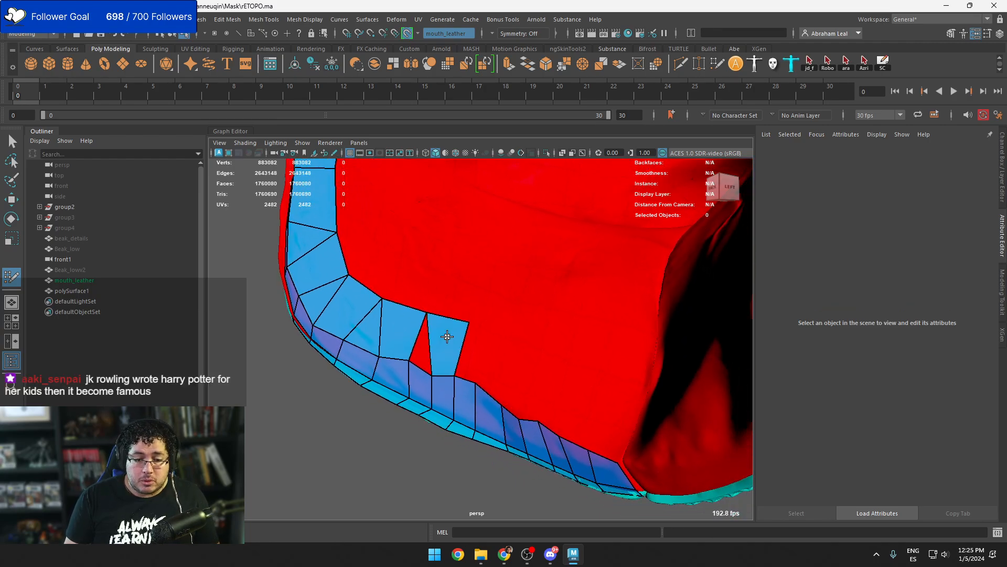
{"action": "left_click", "coordinate": [422, 348], "text": "shift"}
{"action": "left_click_drag", "start_coordinate": [457, 348], "coordinate": [509, 354], "text": "alt"}
{"action": "middle_click_drag", "start_coordinate": [508, 354], "coordinate": [485, 331], "text": "alt"}
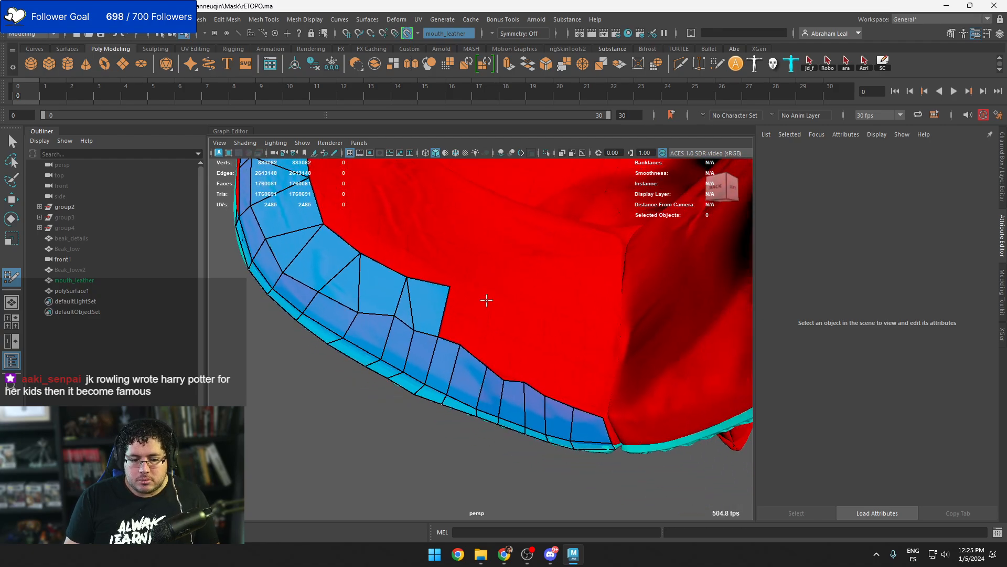
Extend the lower inner strip toward the centre line with two quads, filling both gaps and adjusting the inner border vertices
{"action": "left_click", "coordinate": [487, 300]}
{"action": "left_click", "coordinate": [475, 317], "text": "shift"}
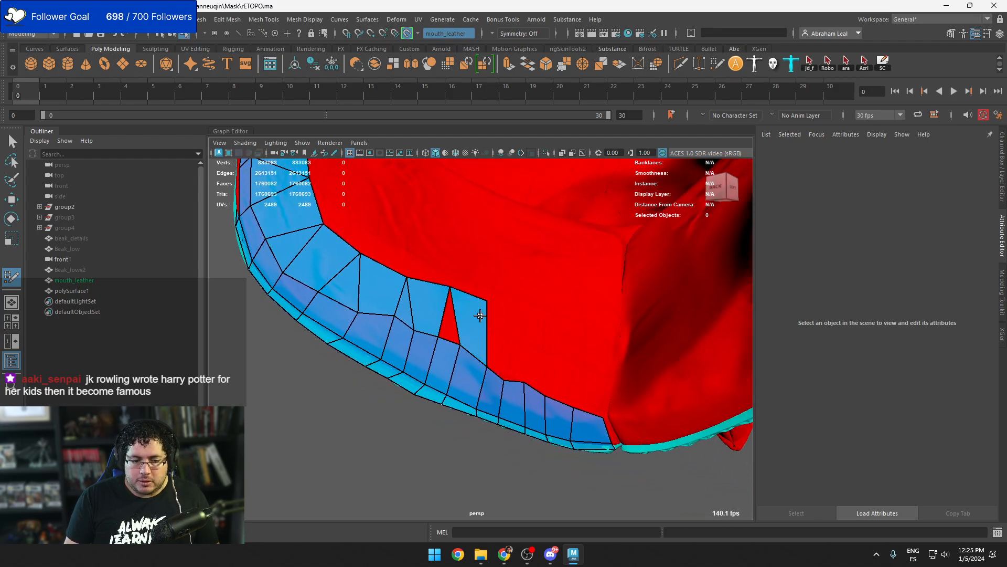
{"action": "left_click", "coordinate": [447, 320], "text": "shift"}
{"action": "left_click", "coordinate": [534, 316]}
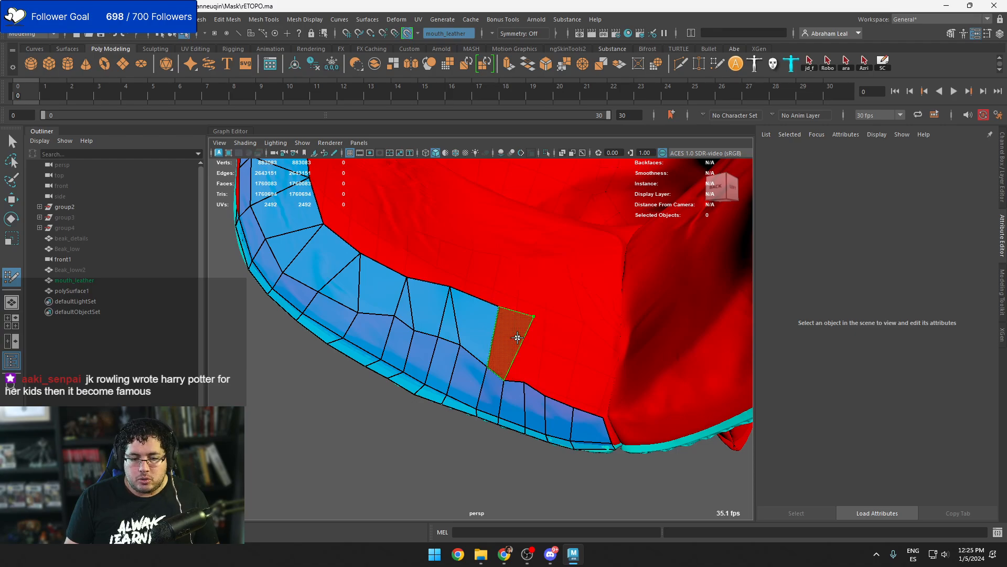
{"action": "left_click", "coordinate": [522, 338], "text": "shift"}
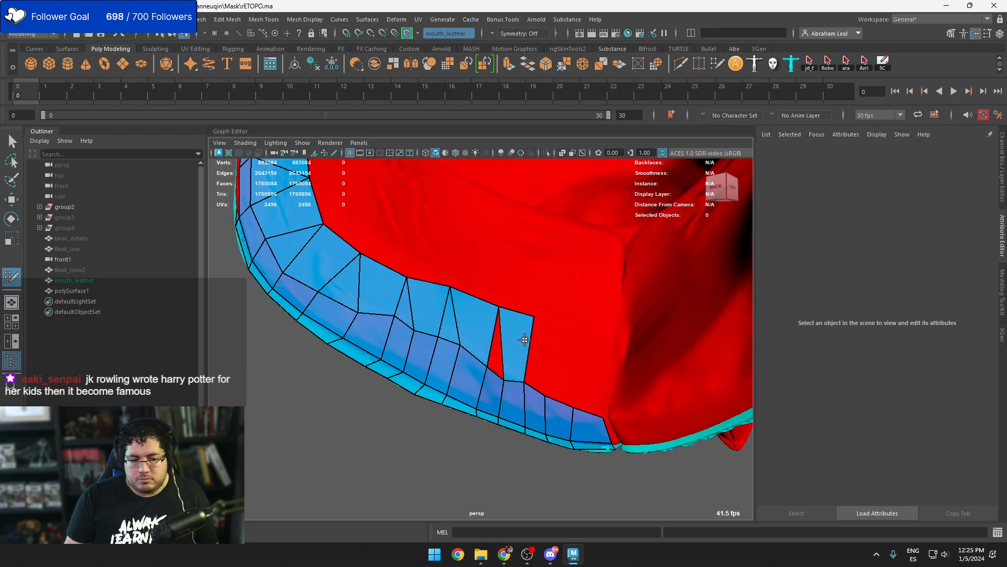
{"action": "left_click", "coordinate": [497, 352], "text": "shift"}
{"action": "left_click_drag", "start_coordinate": [499, 308], "coordinate": [542, 321]}
Complete the lower inner strip at the centre line with two quads and bridge the remaining gap
{"action": "middle_click_drag", "start_coordinate": [569, 344], "coordinate": [551, 340], "text": "alt"}
{"action": "mouse_move", "coordinate": [551, 340]}
{"action": "left_mouse_down", "text": "alt"}
{"action": "mouse_move", "coordinate": [574, 368]}
{"action": "mouse_move", "coordinate": [507, 358]}
{"action": "left_mouse_up", "text": "alt"}
{"action": "left_click", "coordinate": [538, 363]}
{"action": "left_click", "coordinate": [547, 391], "text": "shift"}
{"action": "left_click", "coordinate": [500, 327]}
{"action": "left_click", "coordinate": [507, 364], "text": "shift"}
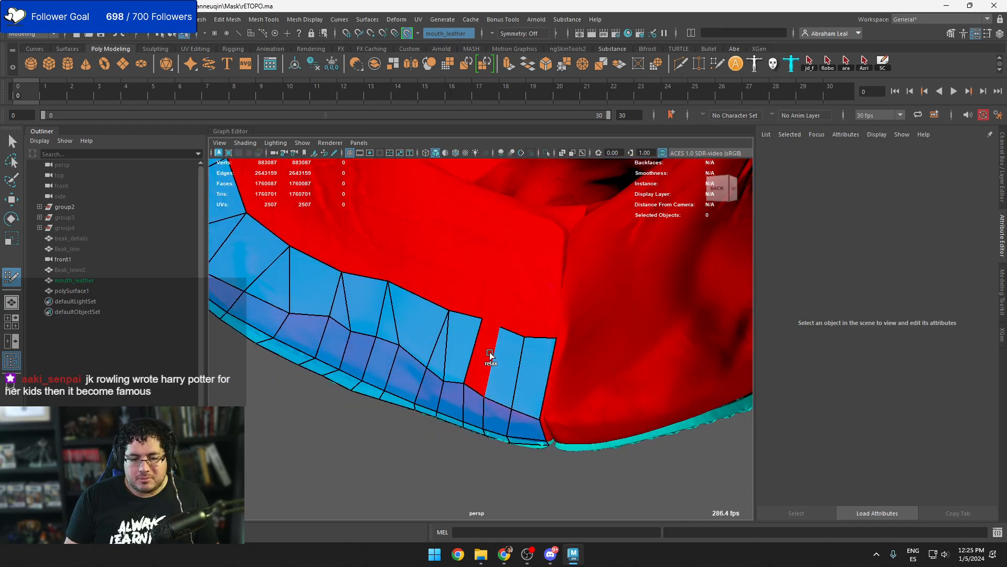
{"action": "left_click", "coordinate": [489, 354], "text": "shift"}
Select the retopology mesh polySurface1 and isolate it to inspect its topology without the sculpt
{"action": "scroll", "coordinate": [481, 317], "scroll_direction": "down", "scroll_amount": 5}
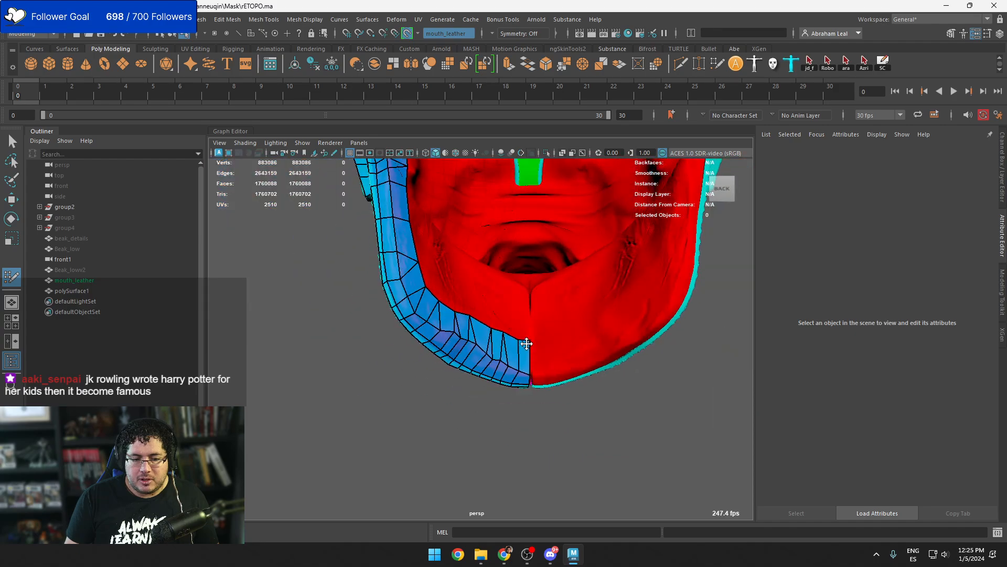
{"action": "left_click_drag", "start_coordinate": [524, 341], "coordinate": [534, 320], "text": "alt"}
{"action": "scroll", "coordinate": [534, 320], "scroll_direction": "up", "scroll_amount": 5}
{"action": "middle_click_drag", "start_coordinate": [534, 320], "coordinate": [559, 410], "text": "alt"}
{"action": "scroll", "coordinate": [536, 370], "scroll_direction": "up", "scroll_amount": 3}
{"action": "left_click_drag", "start_coordinate": [559, 409], "coordinate": [467, 363], "text": "alt"}
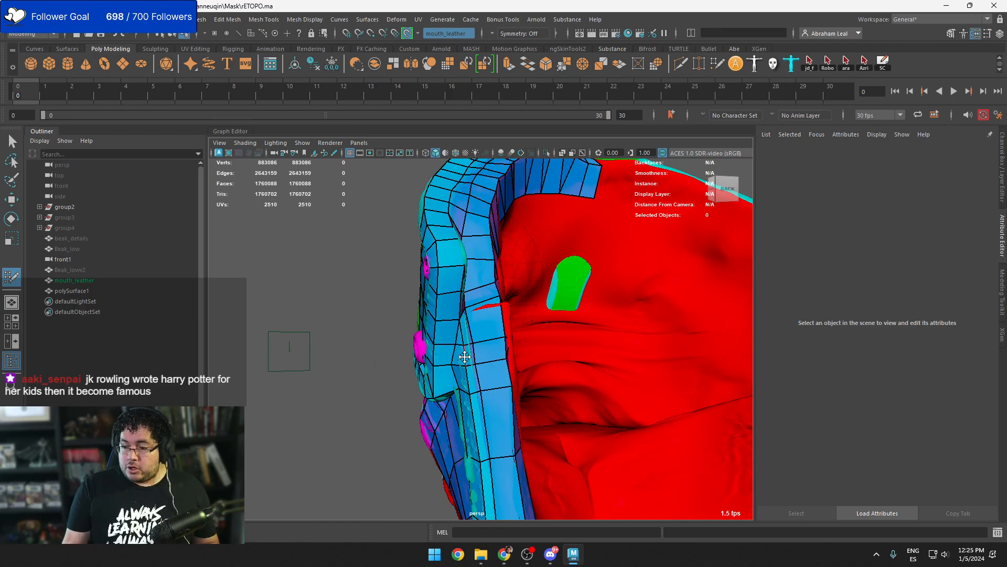
{"action": "left_click_drag", "start_coordinate": [464, 356], "coordinate": [532, 310], "text": "alt"}
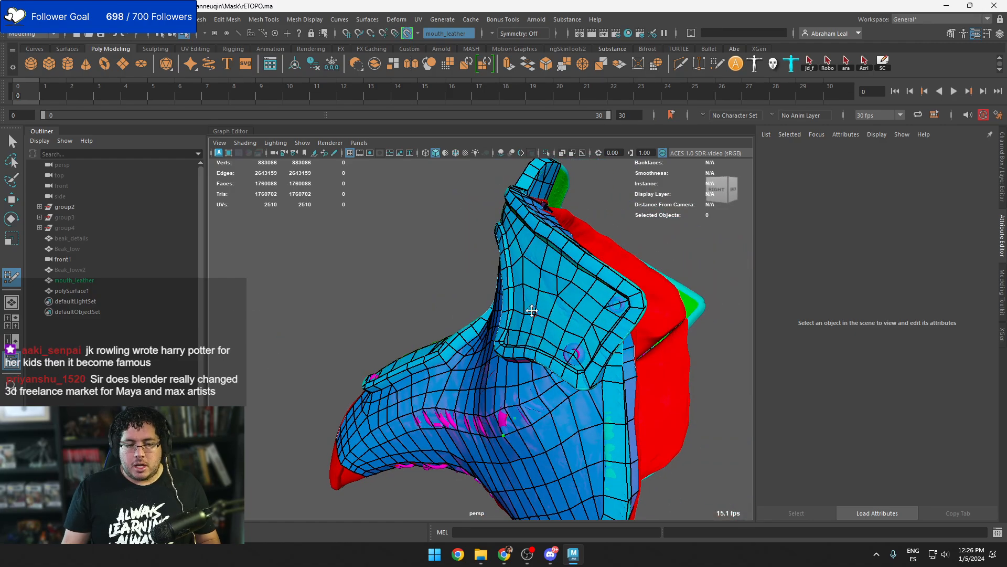
{"action": "key", "text": "q"}
{"action": "left_click", "coordinate": [526, 218]}
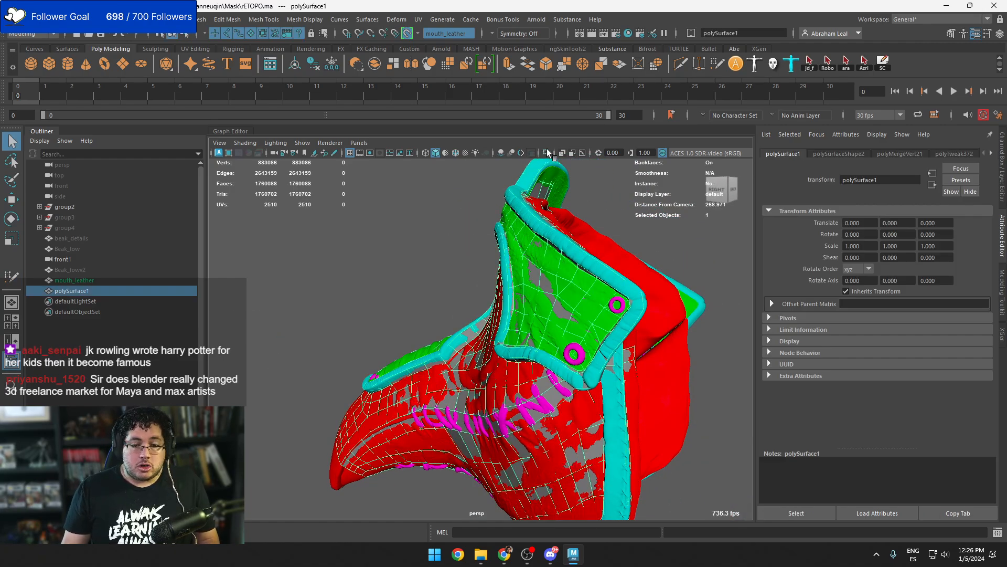
{"action": "left_click", "coordinate": [546, 152]}
{"action": "left_click_drag", "start_coordinate": [566, 236], "coordinate": [601, 208], "text": "alt"}
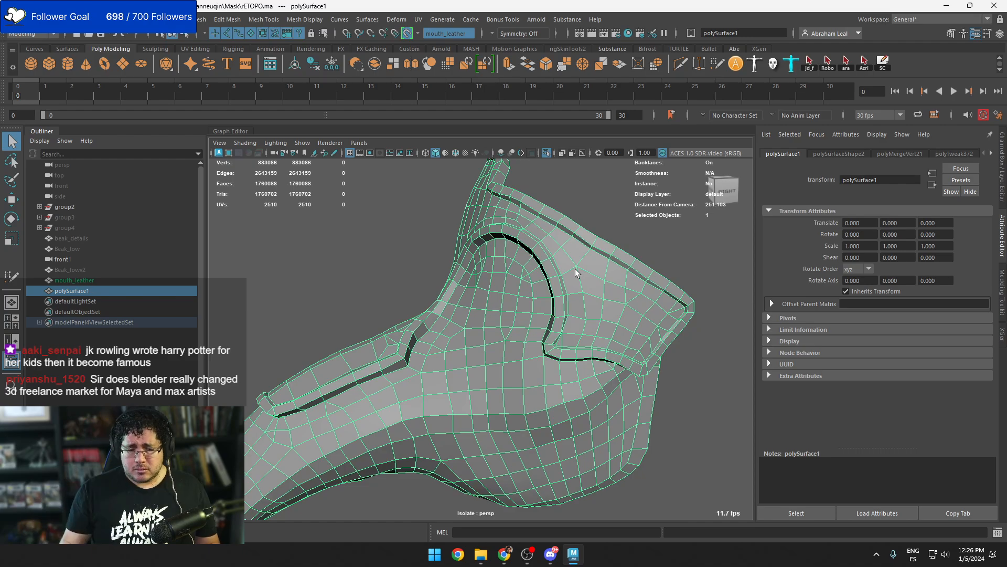
{"action": "left_click_drag", "start_coordinate": [575, 268], "coordinate": [486, 284], "text": "alt"}
Select the open border edges of the retopology mesh
{"action": "right_click_drag", "start_coordinate": [439, 241], "coordinate": [432, 222]}
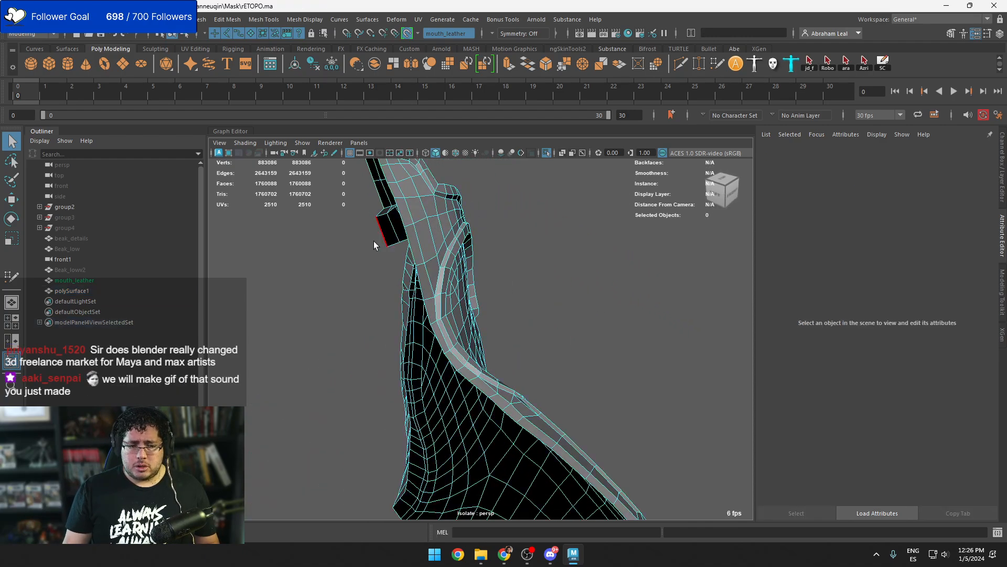
{"action": "left_click", "coordinate": [403, 310]}
{"action": "middle_click_drag", "start_coordinate": [403, 312], "coordinate": [412, 201], "text": "alt"}
{"action": "left_click_drag", "start_coordinate": [416, 406], "coordinate": [467, 443], "text": "alt"}
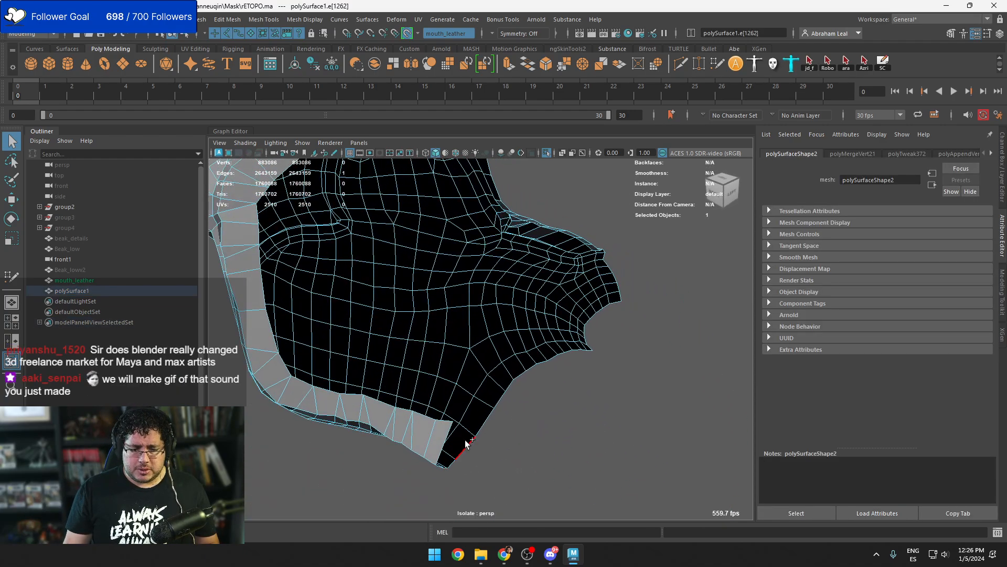
{"action": "double_click", "coordinate": [450, 432]}
{"action": "scroll", "coordinate": [446, 378], "scroll_direction": "down", "scroll_amount": 5}
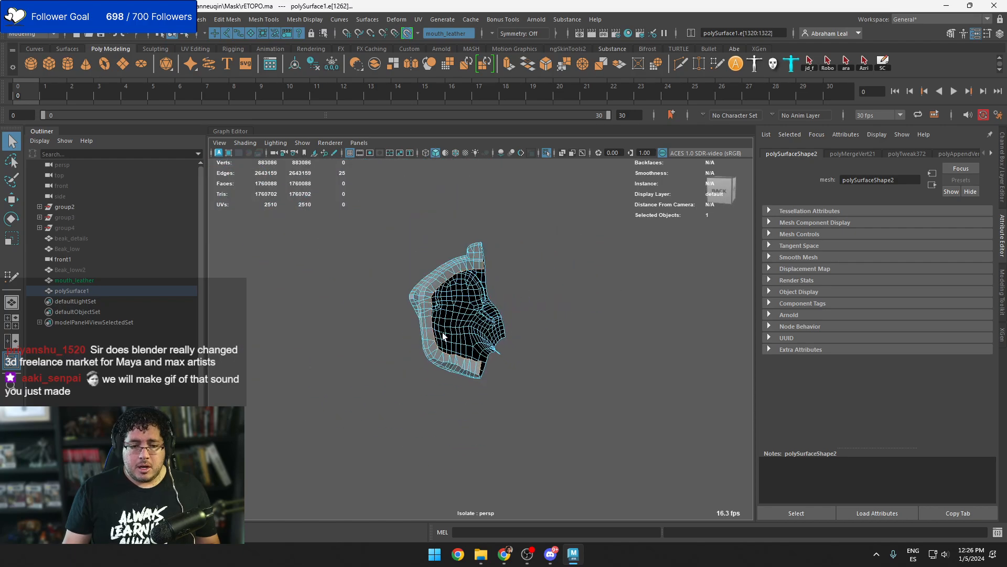
{"action": "scroll", "coordinate": [461, 380], "scroll_direction": "up", "scroll_amount": 5}
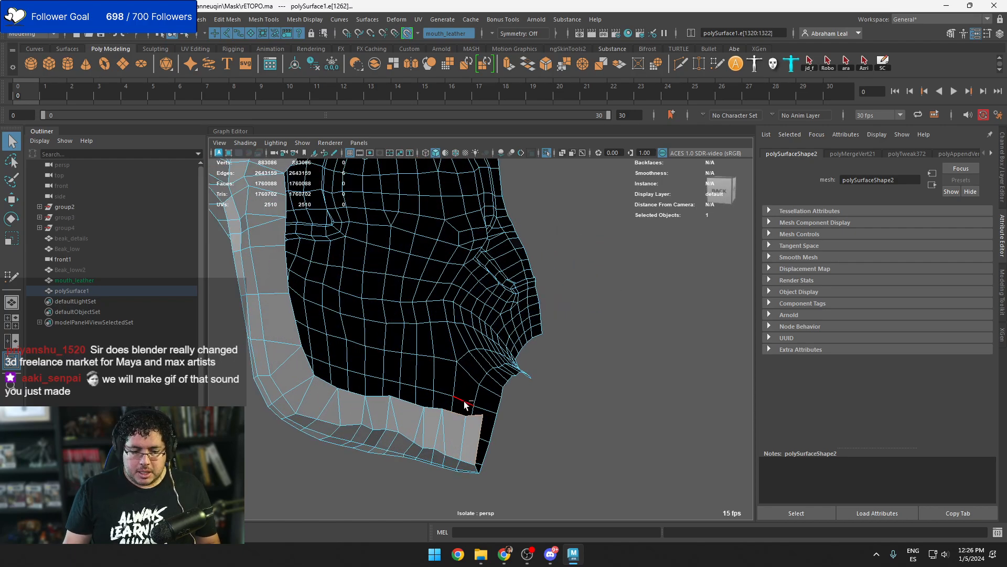
{"action": "left_click_drag", "start_coordinate": [470, 350], "coordinate": [449, 300], "text": "alt"}
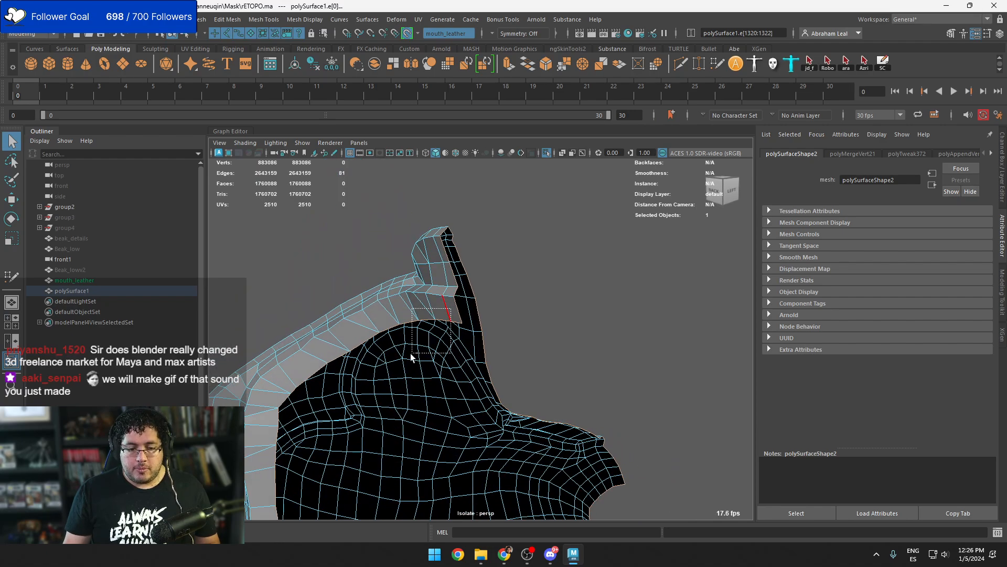
Remove the inner strip and beak-opening edges from the selection, keeping only the border along the mask's centre line
{"action": "left_click_drag", "start_coordinate": [411, 356], "coordinate": [336, 350], "text": "alt"}
{"action": "left_click_drag", "start_coordinate": [312, 401], "coordinate": [392, 272], "text": "alt"}
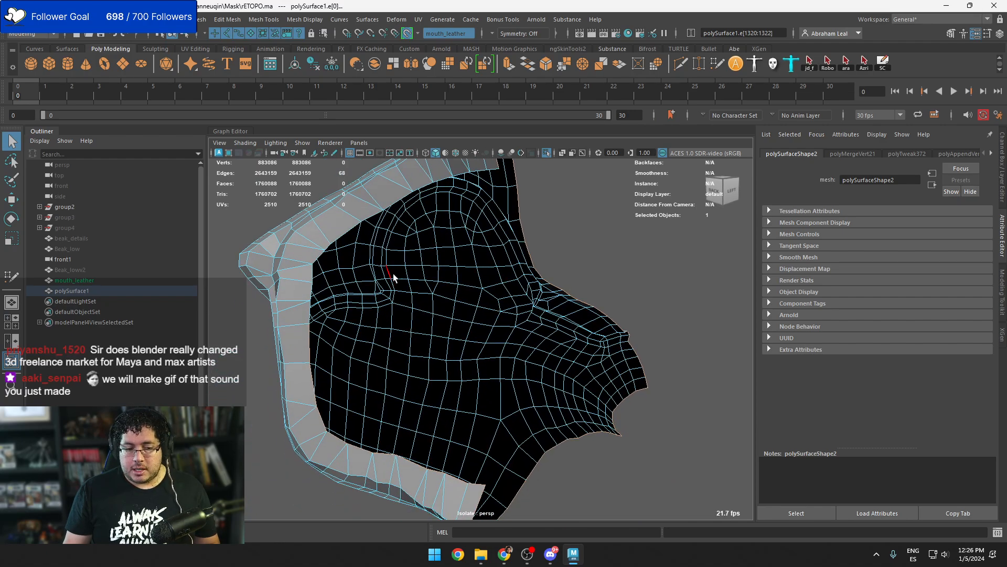
{"action": "left_click_drag", "start_coordinate": [277, 443], "coordinate": [276, 444], "text": "ctrl"}
{"action": "middle_click_drag", "start_coordinate": [426, 385], "coordinate": [392, 305], "text": "alt"}
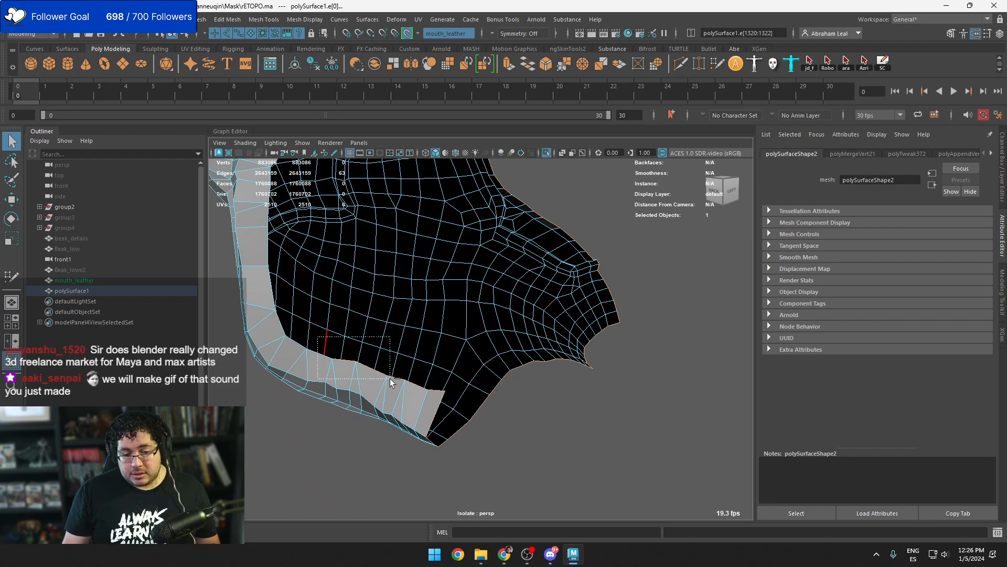
{"action": "left_click_drag", "start_coordinate": [429, 400], "coordinate": [308, 380], "text": "ctrl"}
{"action": "right_click_drag", "start_coordinate": [308, 380], "coordinate": [454, 378], "text": "alt"}
{"action": "left_click_drag", "start_coordinate": [455, 378], "coordinate": [544, 356], "text": "alt"}
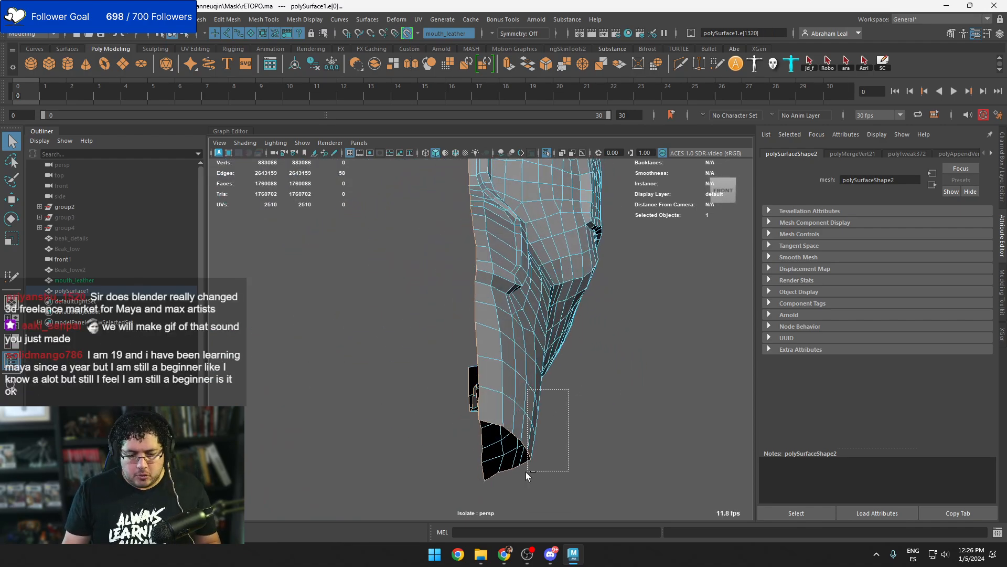
{"action": "left_click_drag", "start_coordinate": [526, 472], "coordinate": [493, 503]}
Turn off the live surface on mouth_leather, working in the front view with the centre-line edges selected
{"action": "left_click_drag", "start_coordinate": [546, 420], "coordinate": [529, 386], "text": "alt"}
{"action": "key", "text": "r"}
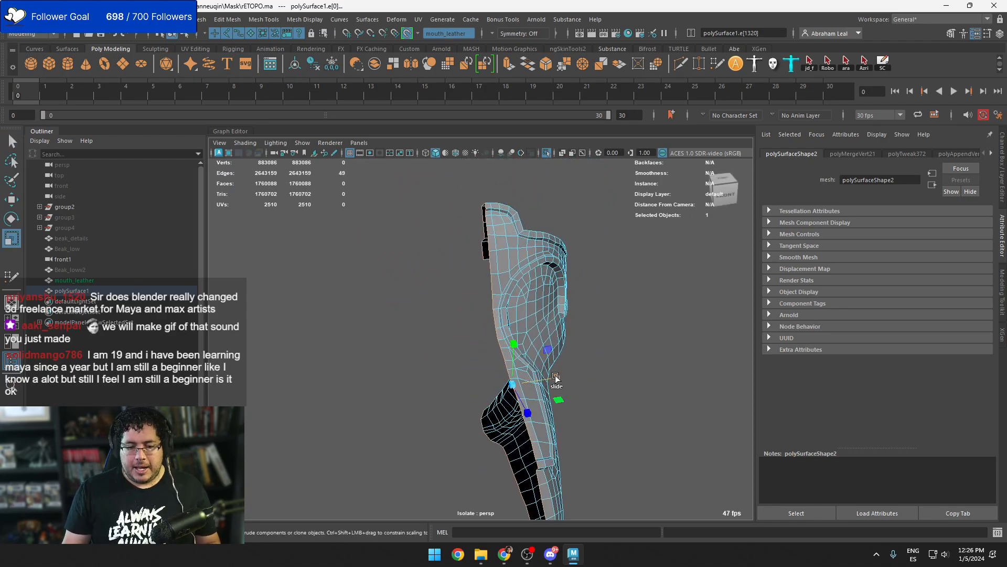
{"action": "key", "text": "space"}
{"action": "left_click_drag", "start_coordinate": [594, 333], "coordinate": [599, 356]}
{"action": "scroll", "coordinate": [416, 158], "scroll_direction": "down", "scroll_amount": 1}
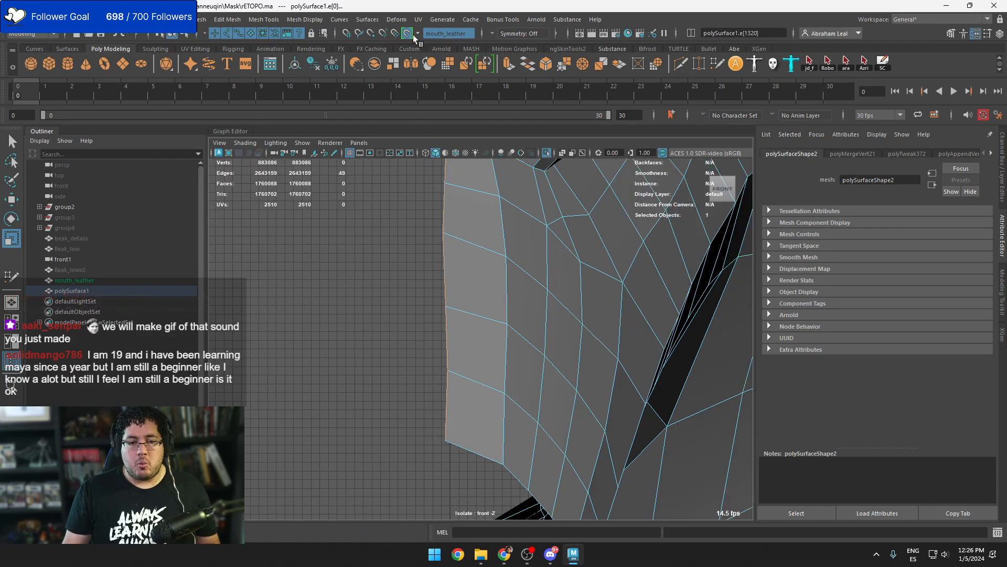
{"action": "left_click", "coordinate": [411, 34]}
{"action": "scroll", "coordinate": [479, 299], "scroll_direction": "down", "scroll_amount": 10}
{"action": "middle_click_drag", "start_coordinate": [483, 298], "coordinate": [499, 433], "text": "alt"}
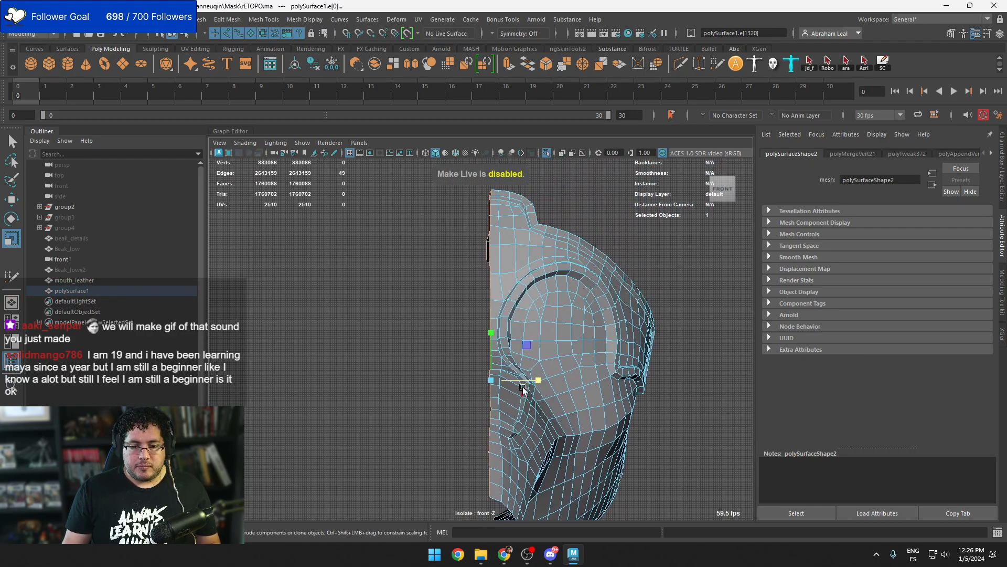
Align the selected centre-line edges in X and snap them onto the grid's central vertical line
{"action": "scroll", "coordinate": [529, 368], "scroll_direction": "down", "scroll_amount": 1}
{"action": "key", "text": "w"}
{"action": "scroll", "coordinate": [508, 319], "scroll_direction": "up", "scroll_amount": 8}
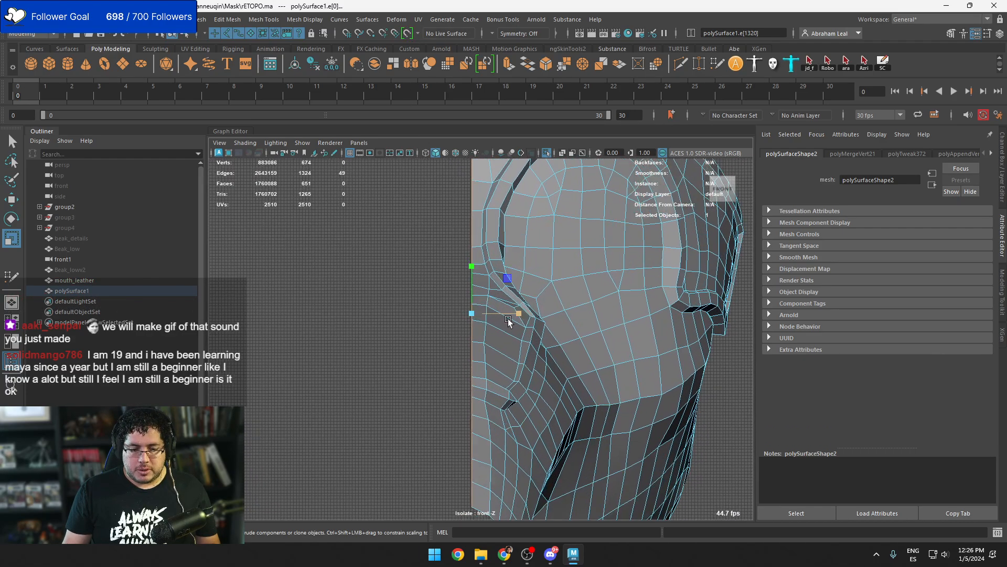
{"action": "key", "text": "x"}
{"action": "left_click_drag", "start_coordinate": [492, 262], "coordinate": [452, 263]}
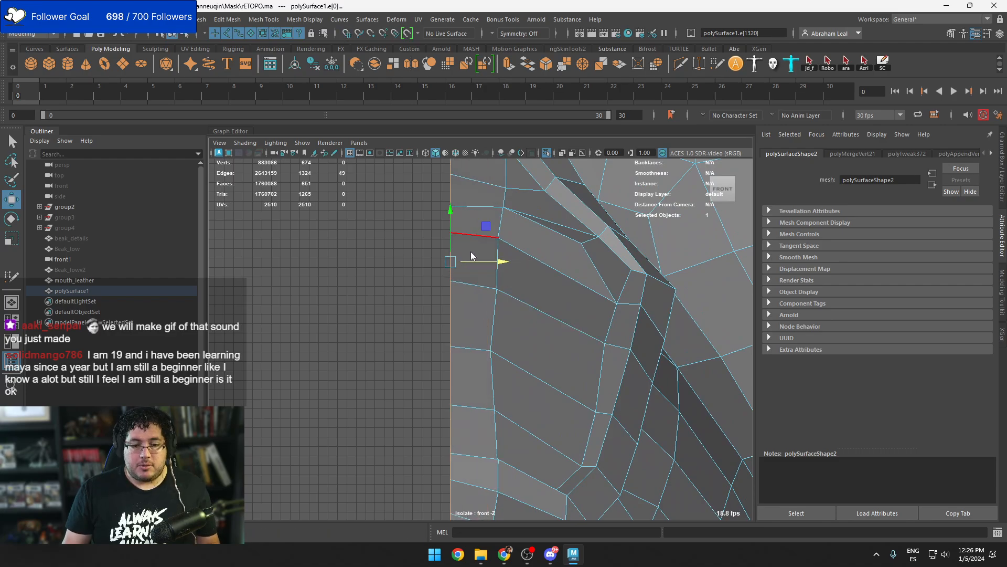
Return to the whole object in the perspective view and compare the half mesh with the sculpt
{"action": "key", "text": "F8"}
{"action": "scroll", "coordinate": [551, 287], "scroll_direction": "down", "scroll_amount": 4}
{"action": "key", "text": "space"}
{"action": "left_click_drag", "start_coordinate": [552, 288], "coordinate": [632, 305]}
{"action": "left_click", "coordinate": [632, 306]}
{"action": "left_click_drag", "start_coordinate": [556, 310], "coordinate": [604, 313], "text": "alt"}
{"action": "left_click_drag", "start_coordinate": [427, 298], "coordinate": [590, 309], "text": "alt"}
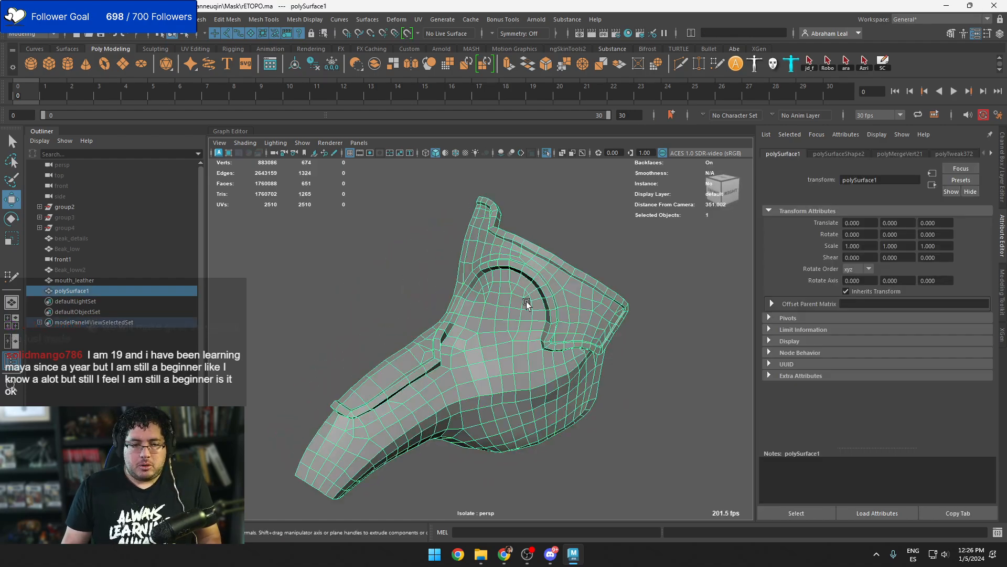
{"action": "left_click", "coordinate": [545, 153]}
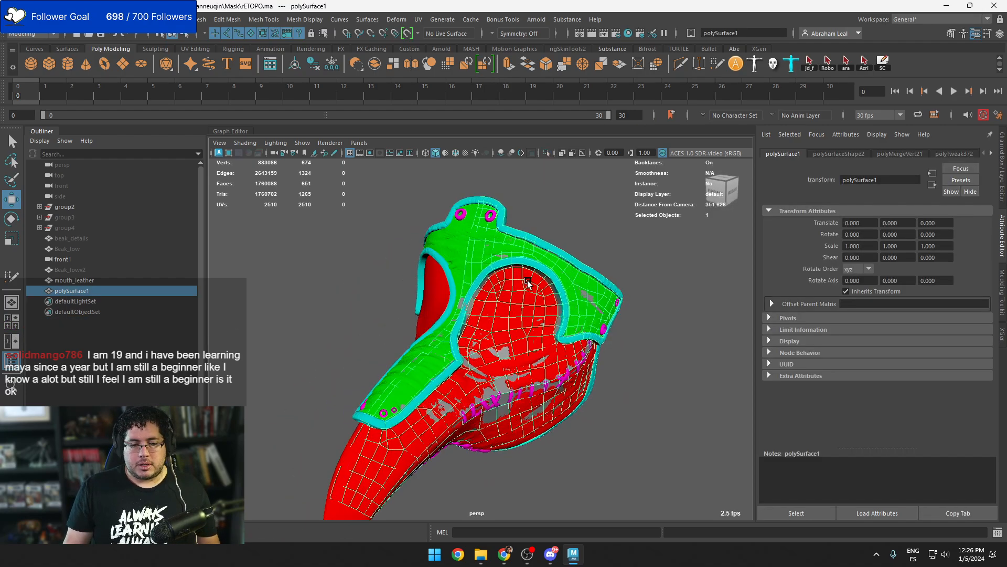
{"action": "left_click", "coordinate": [545, 153]}
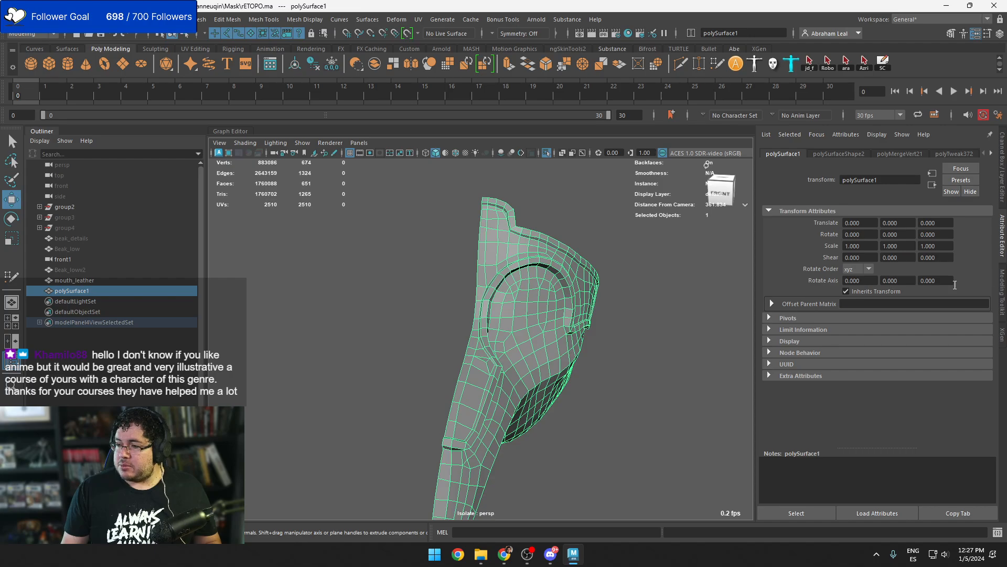
{"action": "left_click_drag", "start_coordinate": [574, 359], "coordinate": [618, 352], "text": "alt"}
{"action": "left_click", "coordinate": [619, 350]}
{"action": "left_click", "coordinate": [535, 296]}
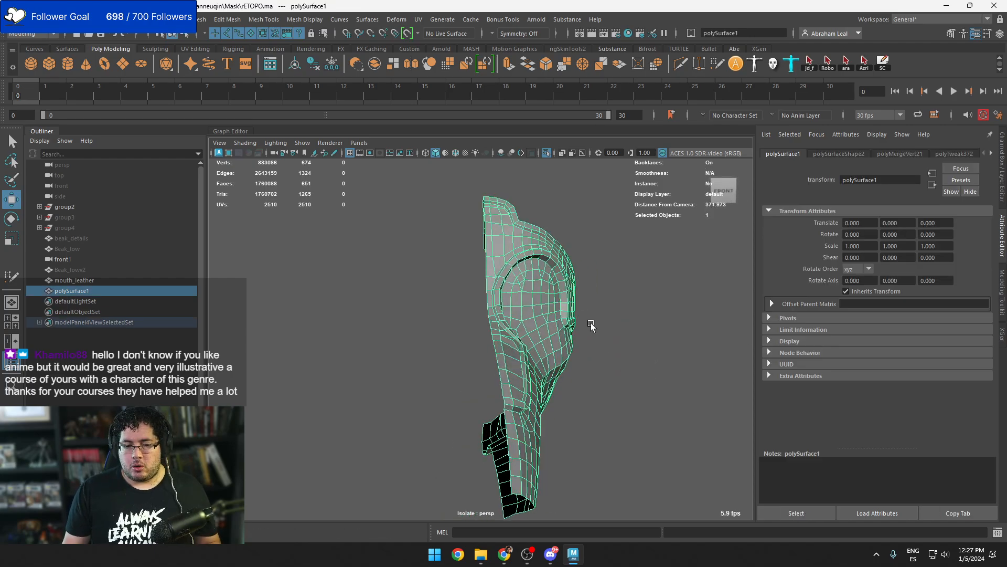
{"action": "left_click_drag", "start_coordinate": [534, 296], "coordinate": [536, 325], "text": "alt"}
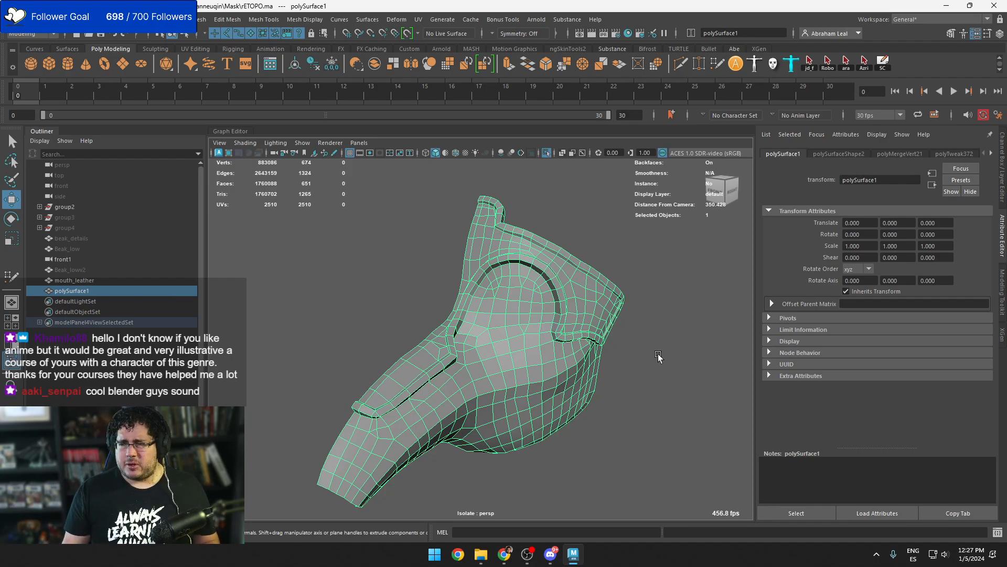
{"action": "left_click", "coordinate": [707, 342]}
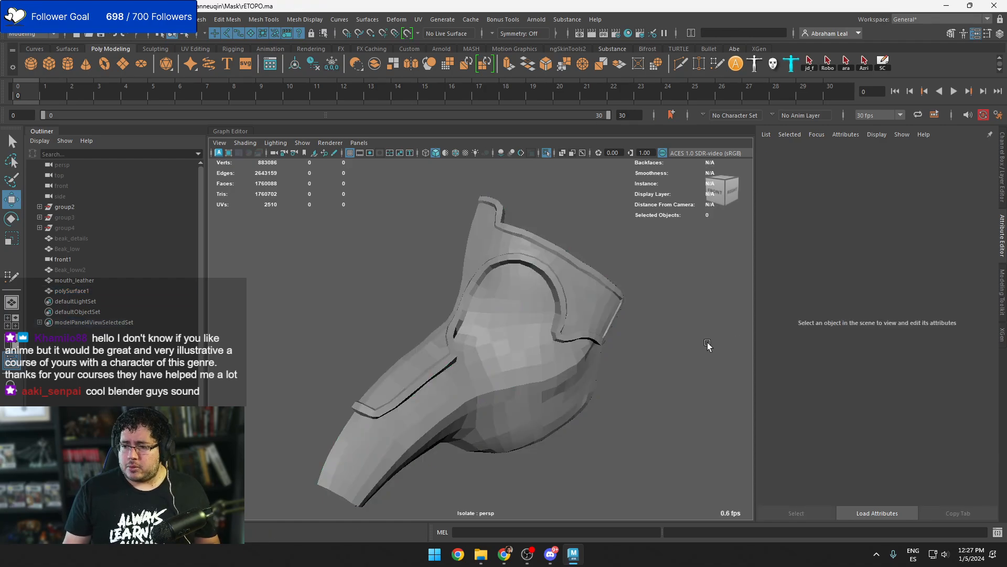
{"action": "left_click", "coordinate": [552, 342]}
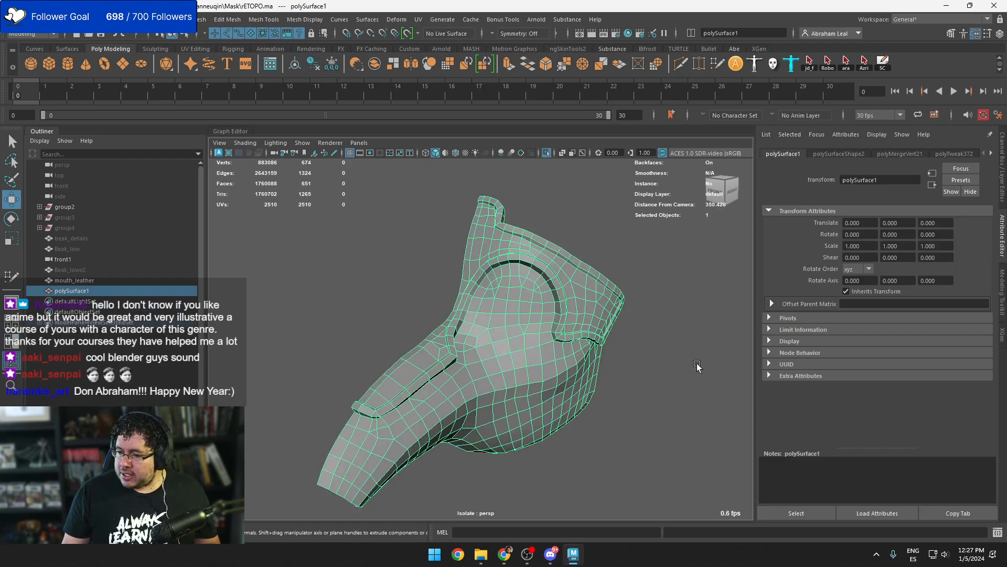
Inspect the isolated half mesh's edge flow on its outer surface, upper tab and inner side
{"action": "left_click_drag", "start_coordinate": [693, 375], "coordinate": [551, 328], "text": "alt"}
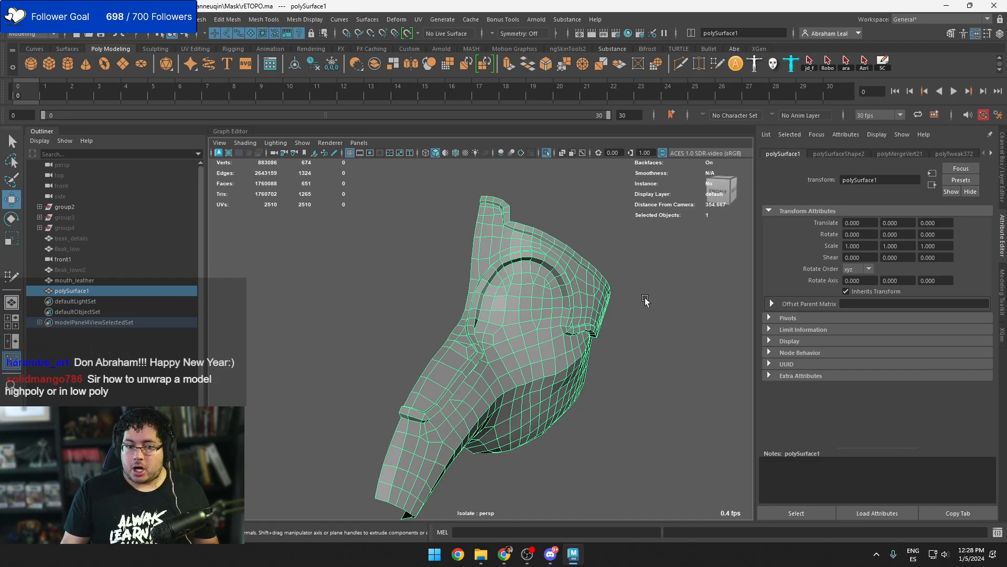
{"action": "left_click_drag", "start_coordinate": [649, 300], "coordinate": [601, 282], "text": "alt"}
{"action": "left_click_drag", "start_coordinate": [520, 242], "coordinate": [539, 268], "text": "alt"}
{"action": "scroll", "coordinate": [522, 243], "scroll_direction": "up", "scroll_amount": 2}
{"action": "right_click_drag", "start_coordinate": [522, 243], "coordinate": [516, 192]}
{"action": "double_click", "coordinate": [487, 211]}
{"action": "left_click", "coordinate": [489, 212]}
{"action": "middle_click_drag", "start_coordinate": [519, 327], "coordinate": [504, 288], "text": "alt"}
{"action": "left_click_drag", "start_coordinate": [465, 419], "coordinate": [527, 326], "text": "alt"}
{"action": "right_click_drag", "start_coordinate": [519, 304], "coordinate": [552, 275]}
{"action": "left_click", "coordinate": [557, 273]}
{"action": "left_click", "coordinate": [537, 314]}
{"action": "scroll", "coordinate": [582, 292], "scroll_direction": "down", "scroll_amount": 4}
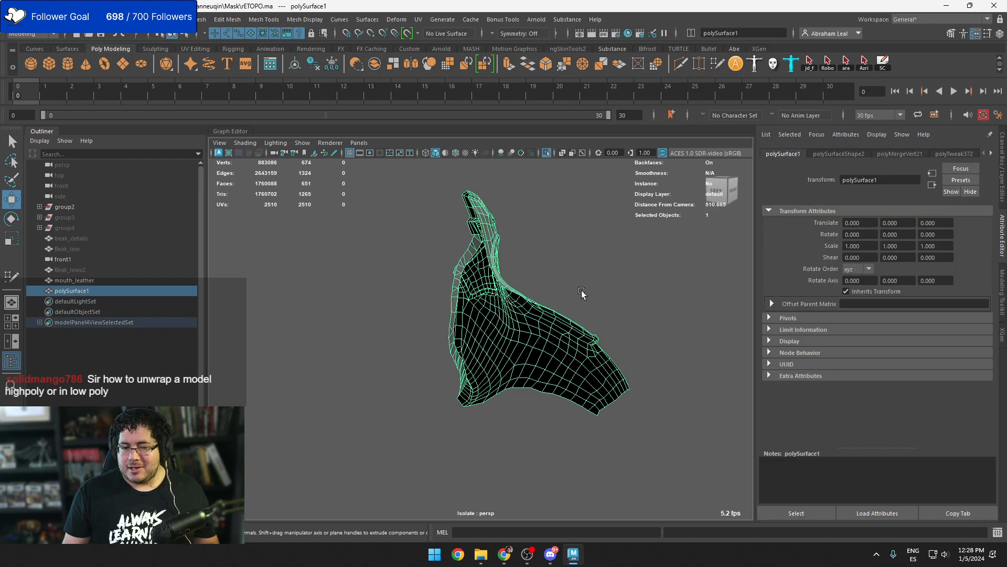
{"action": "left_click_drag", "start_coordinate": [582, 293], "coordinate": [576, 332], "text": "alt"}
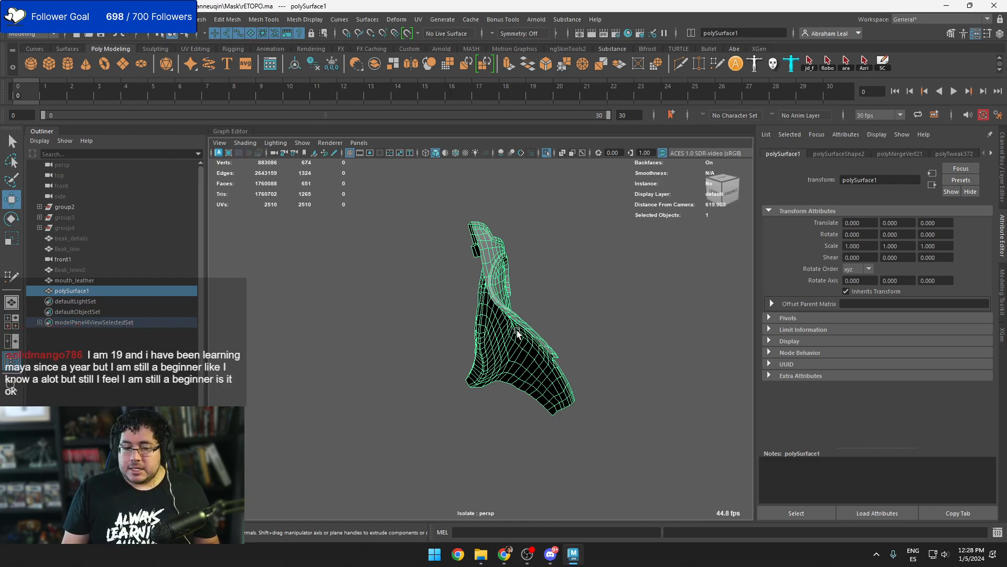
{"action": "left_click_drag", "start_coordinate": [516, 332], "coordinate": [562, 357], "text": "alt"}
{"action": "scroll", "coordinate": [570, 364], "scroll_direction": "up", "scroll_amount": 4}
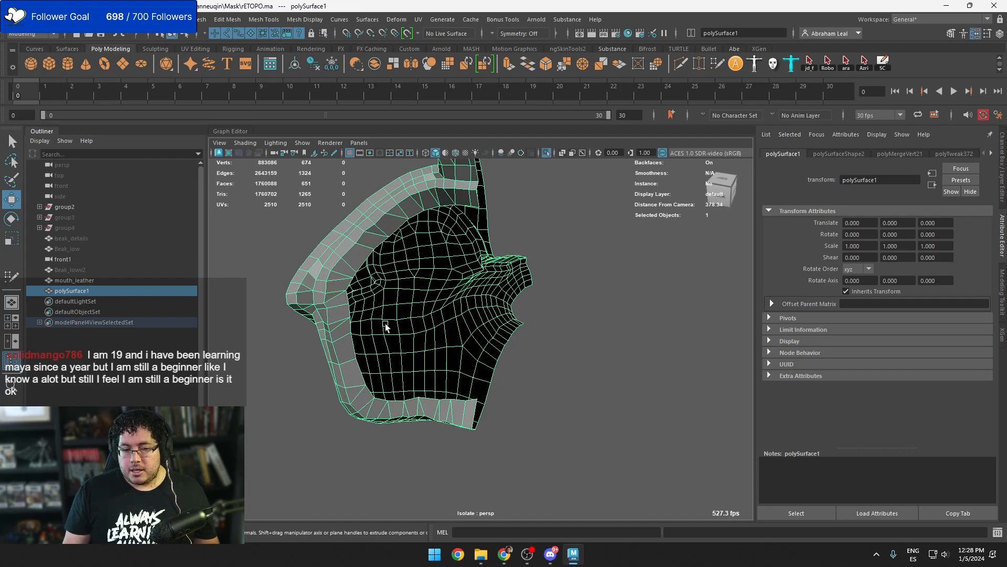
{"action": "left_click_drag", "start_coordinate": [385, 327], "coordinate": [530, 298], "text": "alt"}
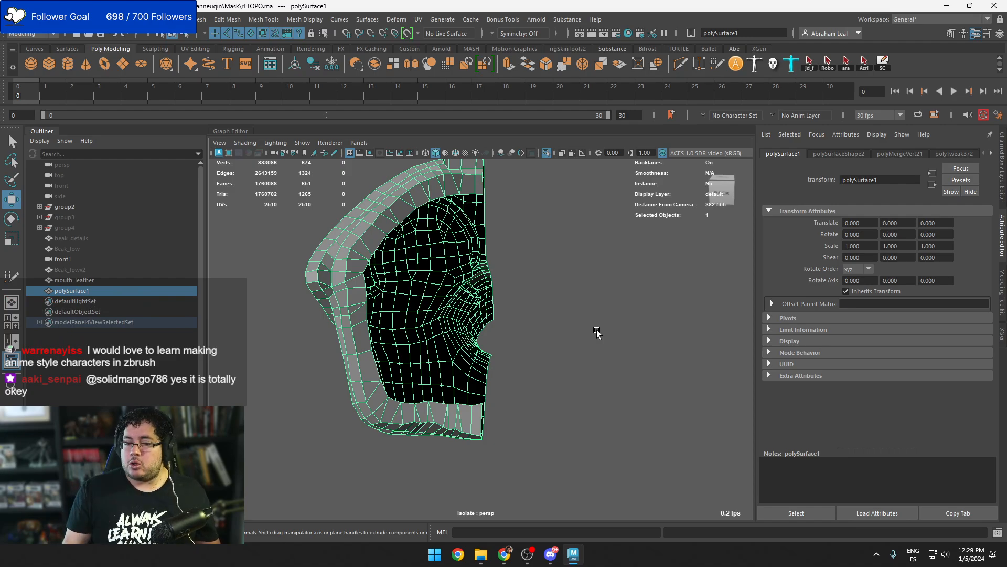
Show the sculpt again and examine the mask's side against the retopology mesh
{"action": "left_click", "coordinate": [566, 267]}
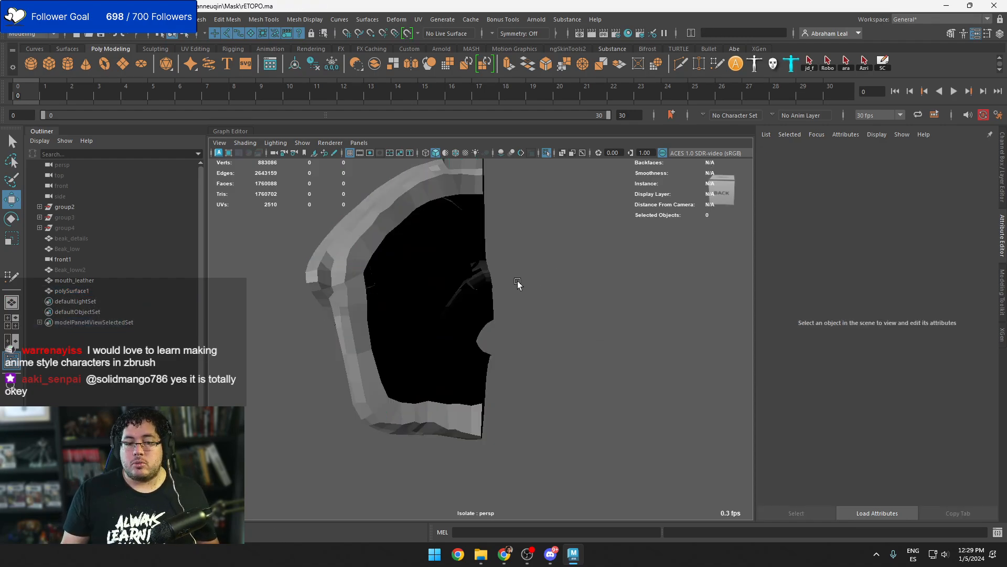
{"action": "left_click_drag", "start_coordinate": [518, 285], "coordinate": [543, 210], "text": "alt"}
{"action": "left_click", "coordinate": [547, 152]}
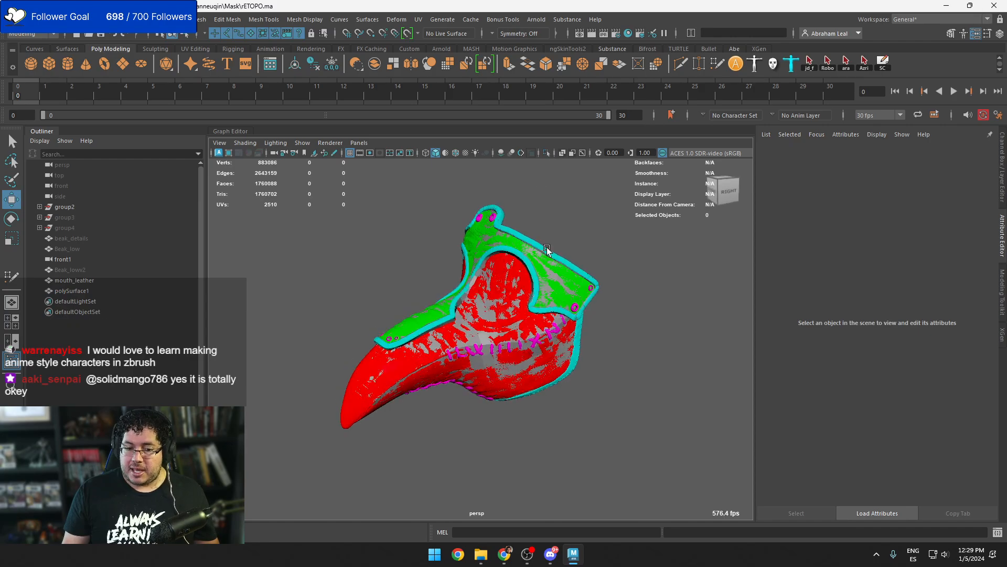
{"action": "left_click_drag", "start_coordinate": [546, 247], "coordinate": [527, 367], "text": "alt"}
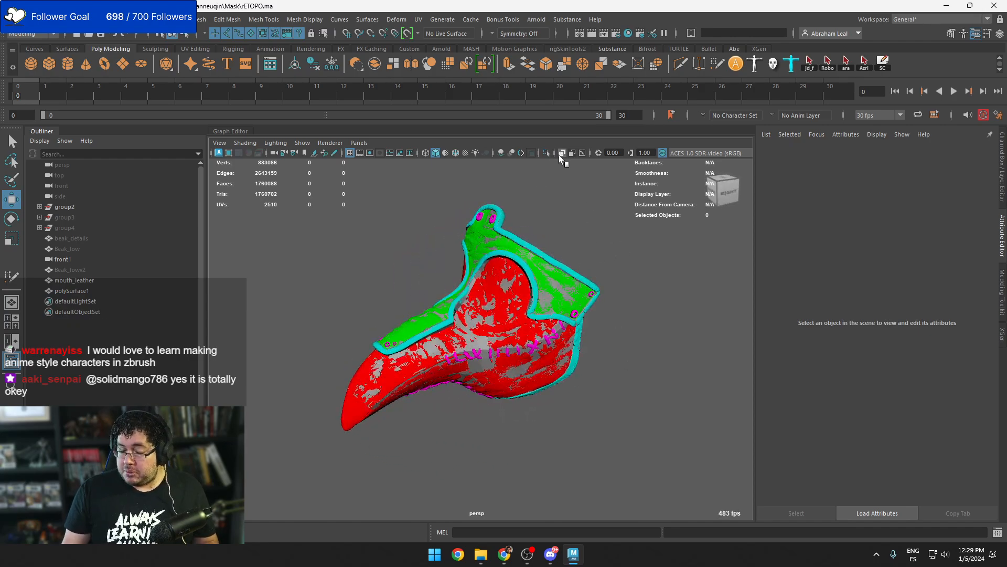
{"action": "left_click_drag", "start_coordinate": [617, 269], "coordinate": [627, 247], "text": "alt"}
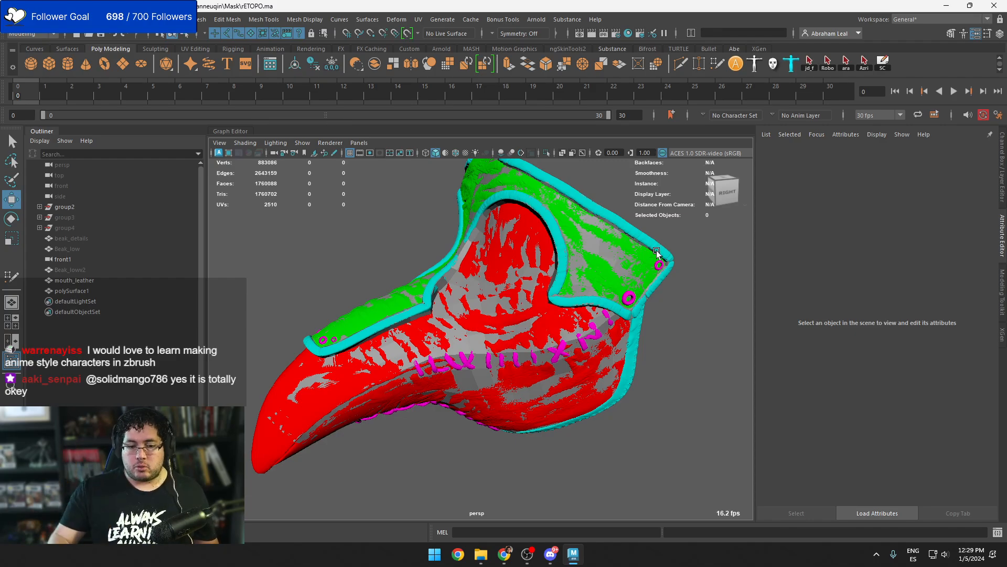
{"action": "left_click_drag", "start_coordinate": [657, 251], "coordinate": [641, 282], "text": "alt"}
Select only the retopology mesh polySurface1 and isolate it from the sculpt
{"action": "left_click", "coordinate": [453, 293]}
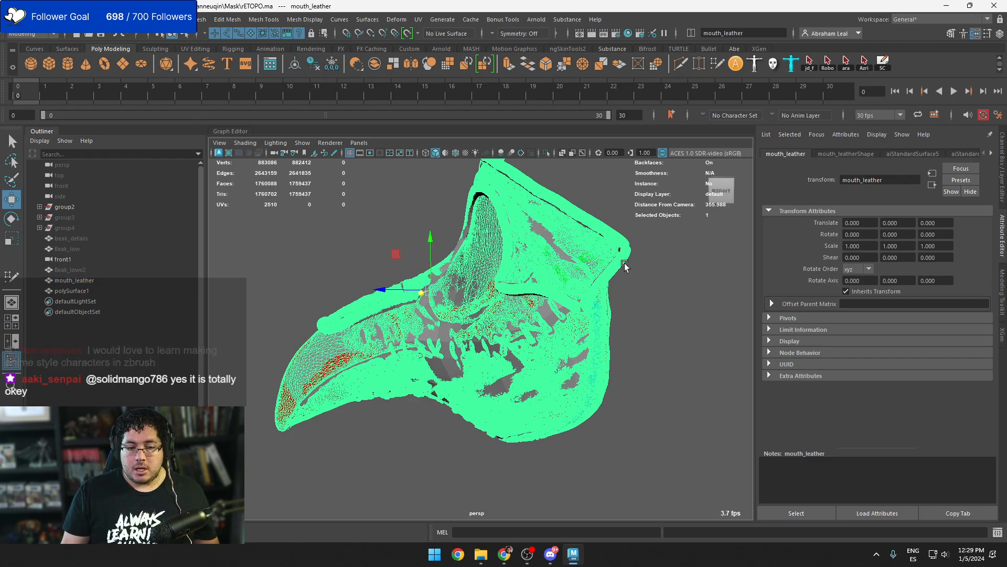
{"action": "left_click", "coordinate": [626, 265]}
{"action": "left_click", "coordinate": [453, 330]}
{"action": "left_click", "coordinate": [444, 336], "text": "shift"}
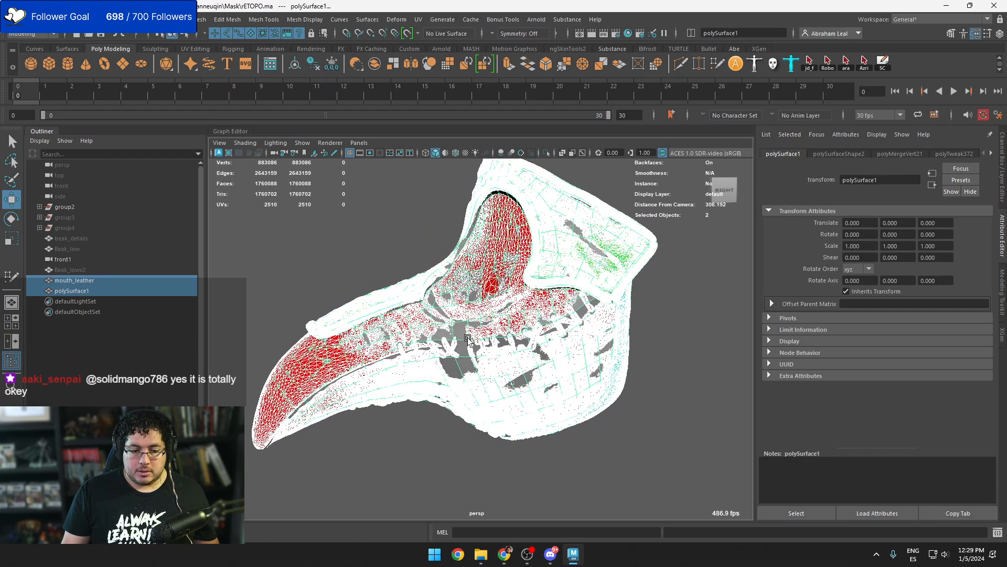
{"action": "left_click", "coordinate": [518, 234]}
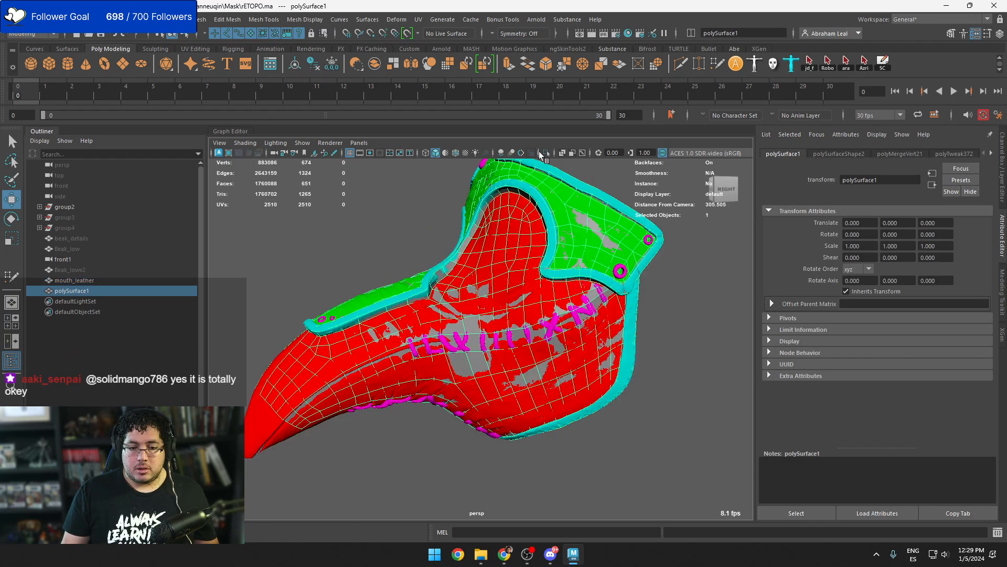
{"action": "left_click", "coordinate": [546, 152]}
Mirror the half mesh across the world X axis with Cut Geometry on and border vertices merged at a 0.001 threshold
{"action": "left_click_drag", "start_coordinate": [582, 305], "coordinate": [534, 253], "text": "alt"}
{"action": "right_click_drag", "start_coordinate": [533, 228], "coordinate": [560, 357], "text": "shift"}
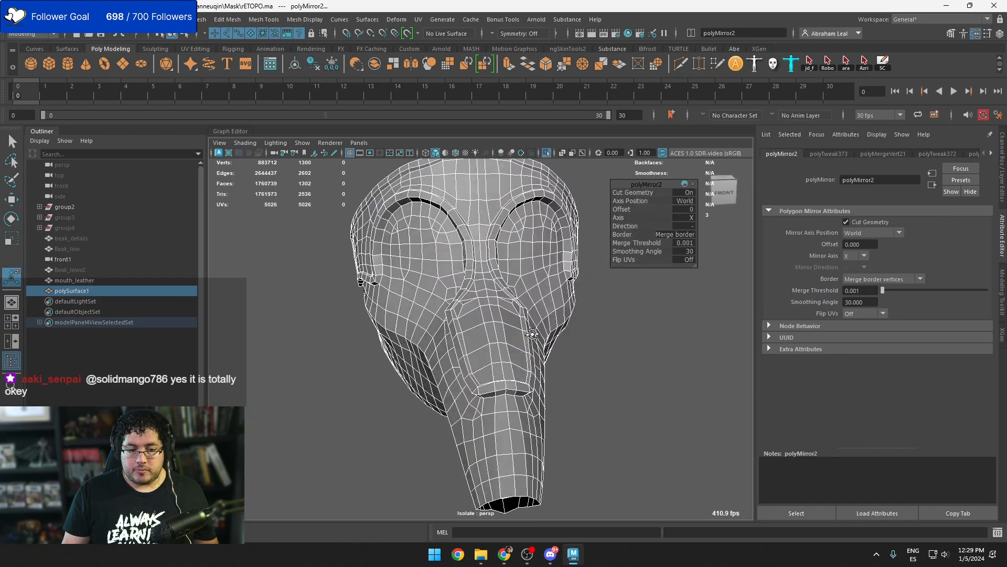
{"action": "left_click", "coordinate": [603, 337]}
Preview the mirrored mask smoothed with its vertices displayed and examine the centre seam on the beak and inside
{"action": "left_click", "coordinate": [516, 287]}
{"action": "right_click_drag", "start_coordinate": [496, 230], "coordinate": [444, 223]}
{"action": "key", "text": "3"}
{"action": "left_click_drag", "start_coordinate": [513, 286], "coordinate": [494, 315], "text": "alt"}
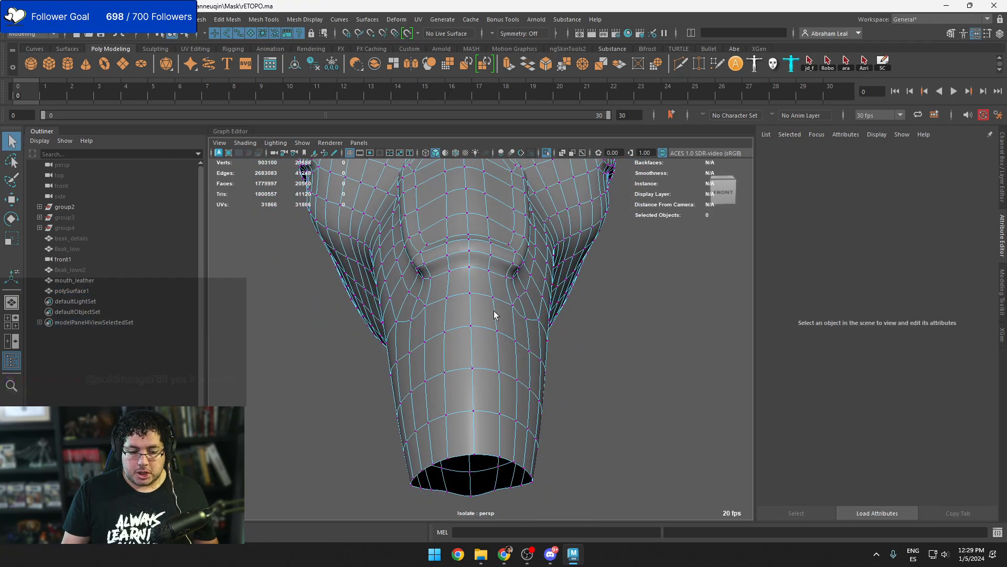
{"action": "left_click_drag", "start_coordinate": [499, 371], "coordinate": [507, 331], "text": "alt"}
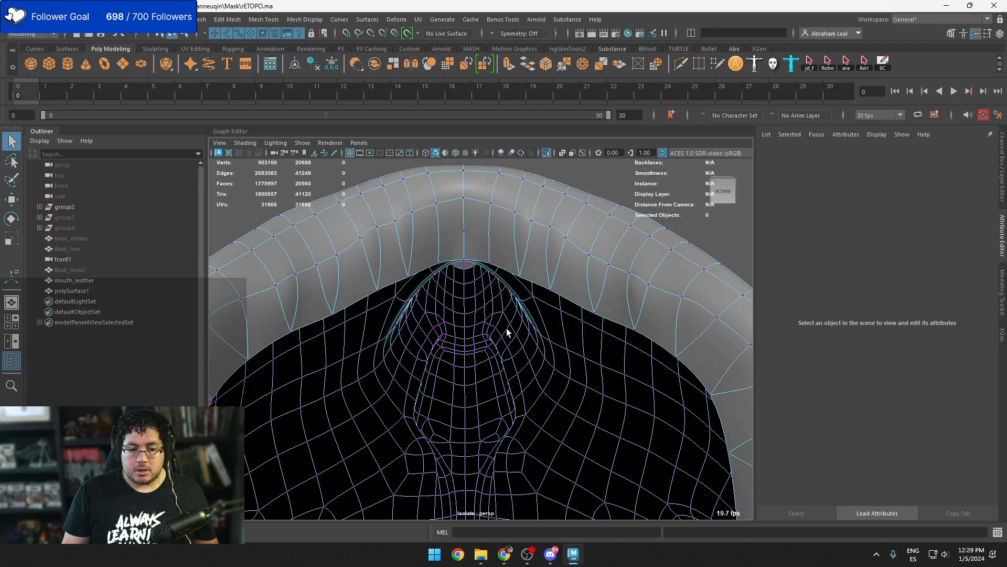
Delete the extra vertex on the centre line of the mask's upper rim
{"action": "left_click", "coordinate": [465, 231]}
{"action": "key", "text": "Delete"}
{"action": "scroll", "coordinate": [473, 227], "scroll_direction": "down", "scroll_amount": 4}
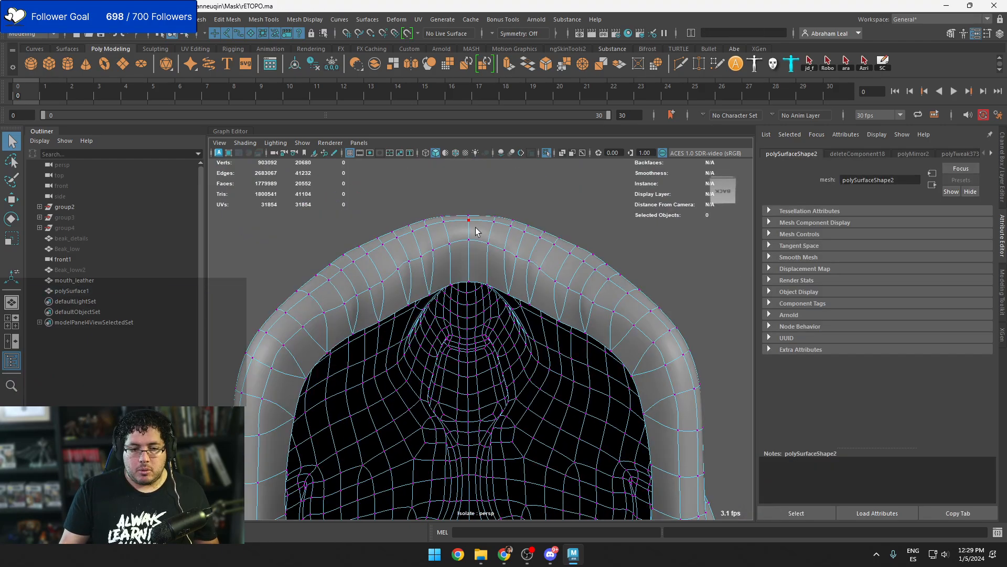
{"action": "left_click_drag", "start_coordinate": [475, 228], "coordinate": [440, 352], "text": "alt"}
{"action": "left_click_drag", "start_coordinate": [510, 329], "coordinate": [425, 381], "text": "alt"}
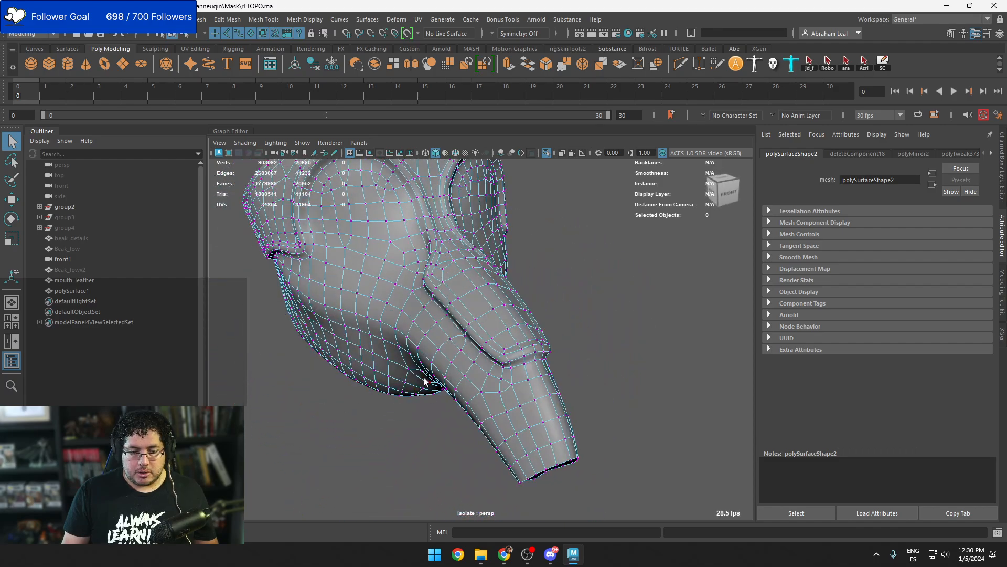
Turn off the smooth preview on polySurface1 and return it to object selection
{"action": "key", "text": "1"}
{"action": "right_click_drag", "start_coordinate": [448, 242], "coordinate": [499, 228]}
{"action": "left_click", "coordinate": [582, 299]}
{"action": "left_click_drag", "start_coordinate": [585, 307], "coordinate": [488, 296], "text": "alt"}
{"action": "left_click", "coordinate": [522, 283]}
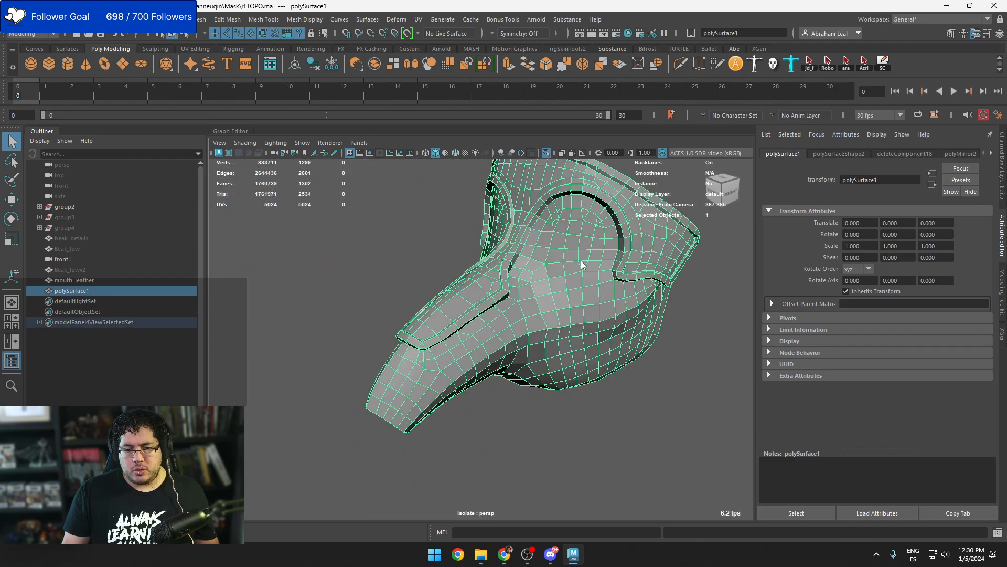
{"action": "right_click_drag", "start_coordinate": [581, 262], "coordinate": [698, 298]}
{"action": "left_click", "coordinate": [697, 298]}
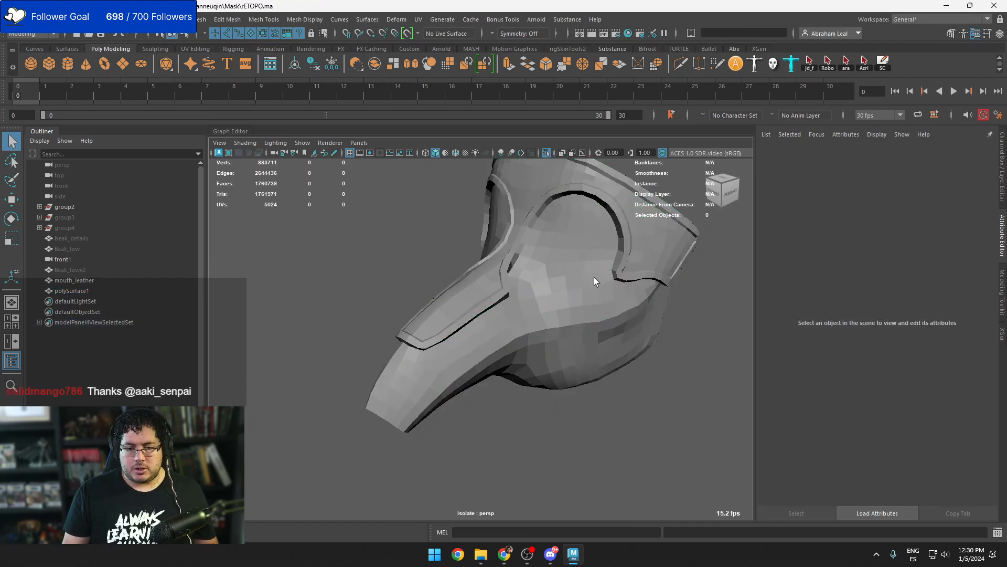
Soften all edges of the mirrored mask mesh polySurface1
{"action": "left_click", "coordinate": [594, 277]}
{"action": "right_click_drag", "start_coordinate": [536, 241], "coordinate": [621, 187]}
{"action": "left_click", "coordinate": [562, 248]}
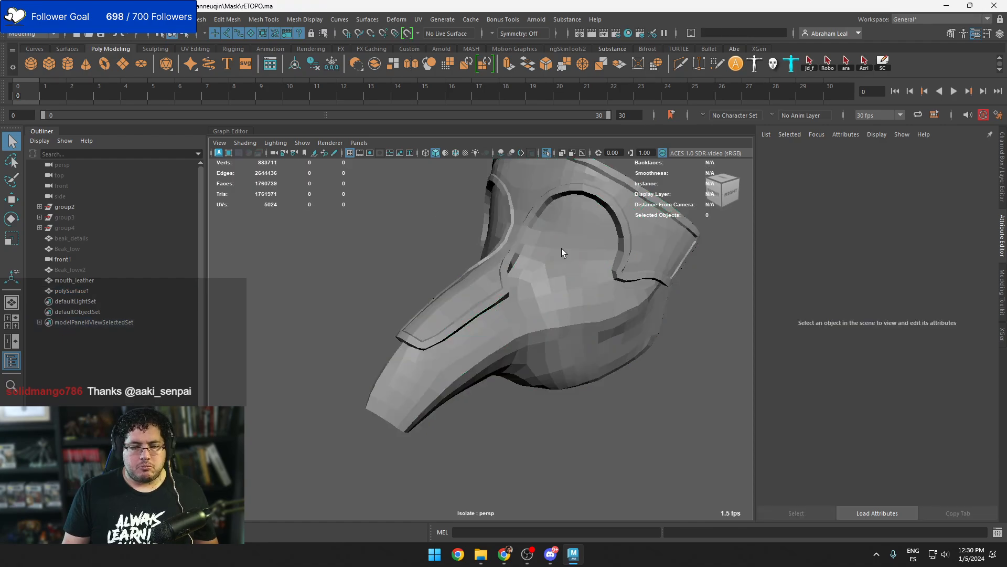
{"action": "left_click", "coordinate": [287, 23]}
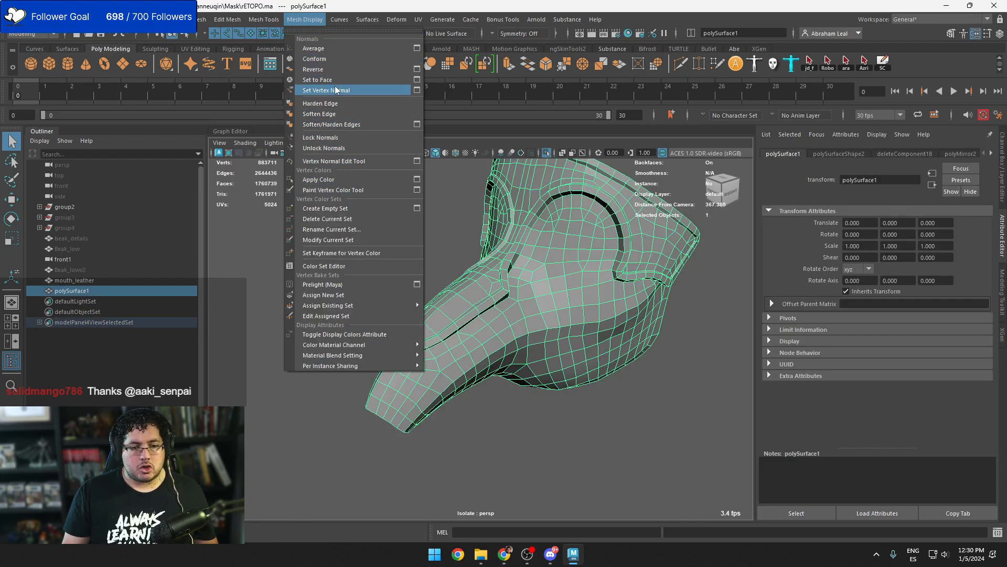
{"action": "left_click", "coordinate": [320, 114]}
{"action": "left_click_drag", "start_coordinate": [423, 282], "coordinate": [484, 272], "text": "alt"}
{"action": "scroll", "coordinate": [483, 273], "scroll_direction": "up", "scroll_amount": 2}
Leave isolation with Beak_low shown and hide the mouth_leather sculpt
{"action": "left_click", "coordinate": [89, 249]}
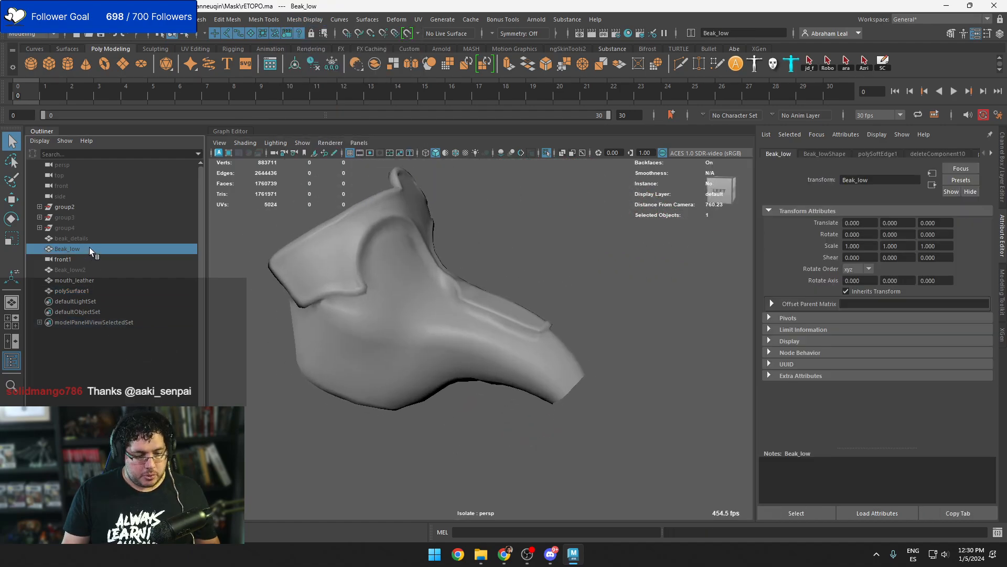
{"action": "left_click", "coordinate": [546, 153]}
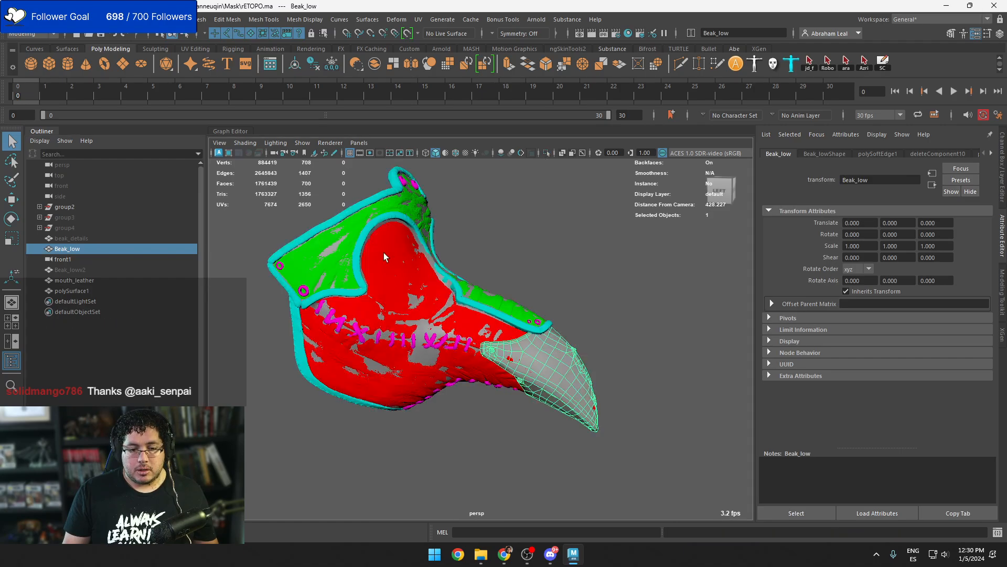
{"action": "left_click", "coordinate": [376, 256]}
{"action": "key", "text": "h"}
{"action": "left_click", "coordinate": [593, 312]}
Examine the retopologized mask together with the Beak_low mesh, comparing the wireframes of both
{"action": "left_click_drag", "start_coordinate": [594, 313], "coordinate": [396, 325], "text": "alt"}
{"action": "scroll", "coordinate": [456, 344], "scroll_direction": "up", "scroll_amount": 3}
{"action": "left_click", "coordinate": [456, 347]}
{"action": "left_click", "coordinate": [405, 370]}
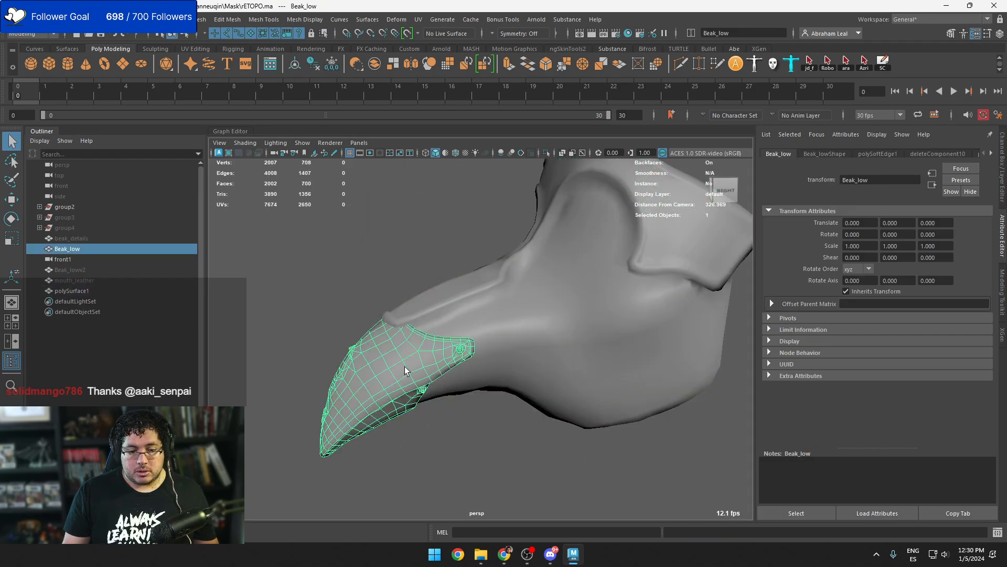
{"action": "left_click", "coordinate": [486, 310]}
{"action": "left_click_drag", "start_coordinate": [400, 254], "coordinate": [681, 379]}
{"action": "scroll", "coordinate": [558, 377], "scroll_direction": "down", "scroll_amount": 4}
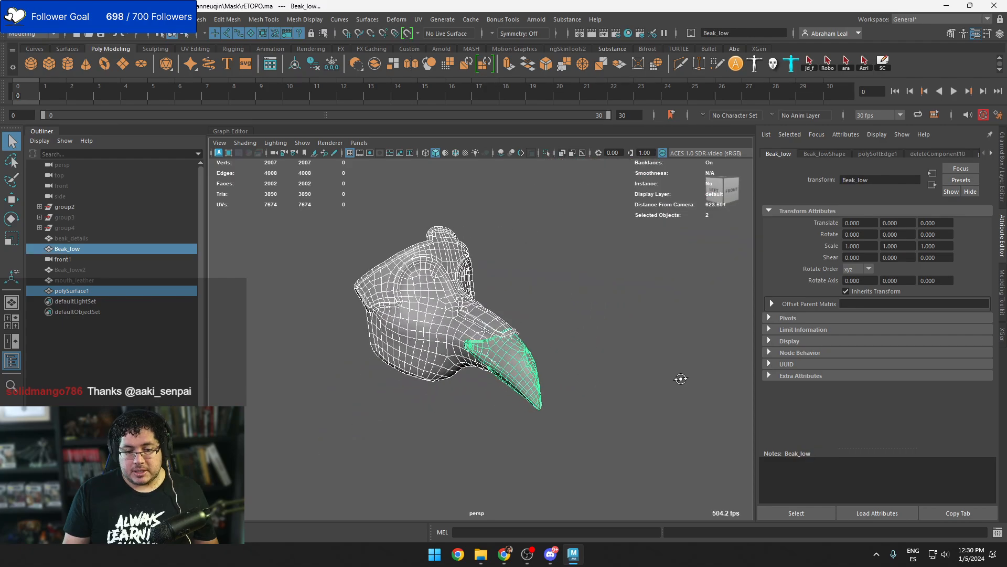
{"action": "scroll", "coordinate": [624, 387], "scroll_direction": "up", "scroll_amount": 3}
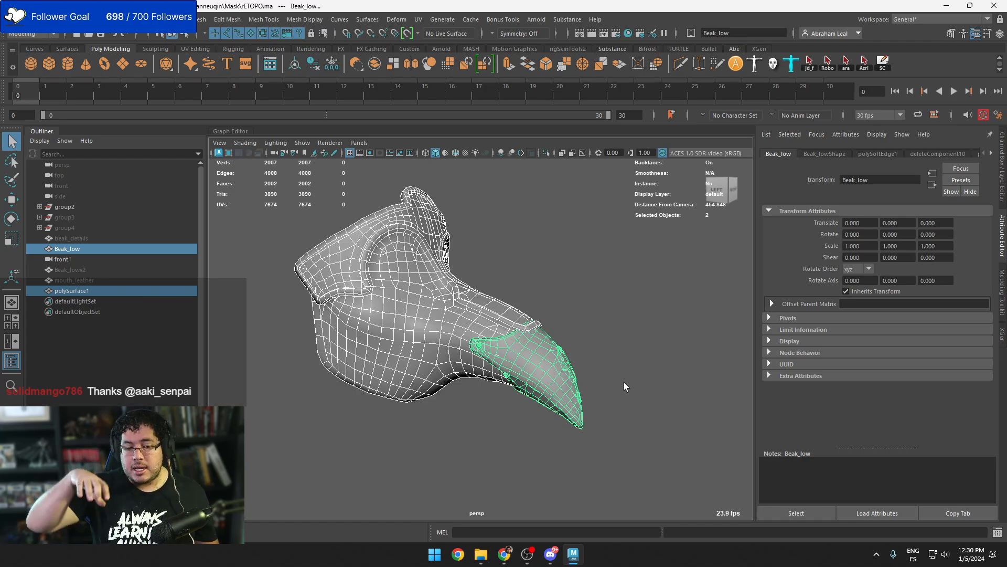
{"action": "left_click_drag", "start_coordinate": [624, 382], "coordinate": [554, 375], "text": "alt"}
{"action": "left_click", "coordinate": [578, 390]}
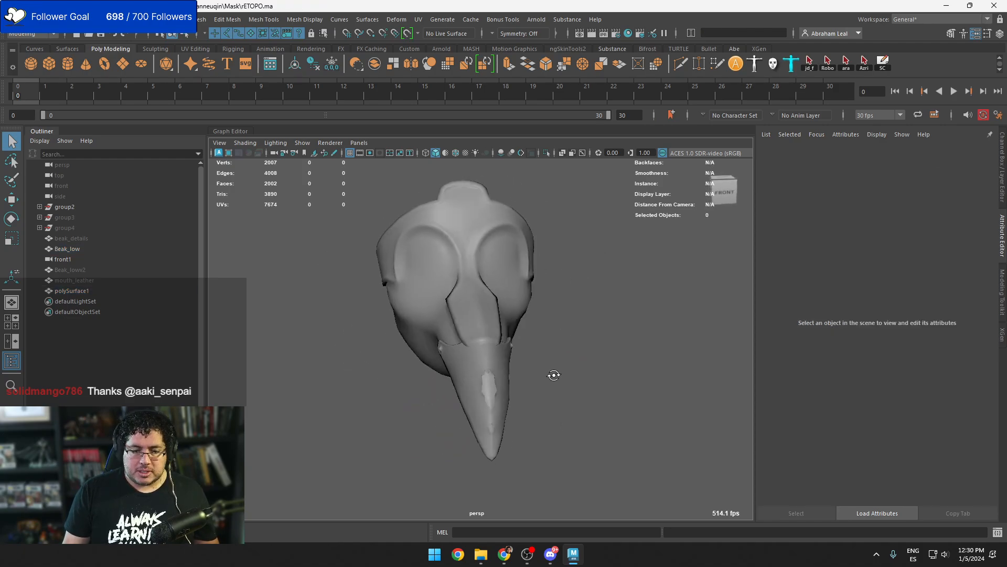
Delete the Beak_low mesh from the scene
{"action": "left_click", "coordinate": [479, 319]}
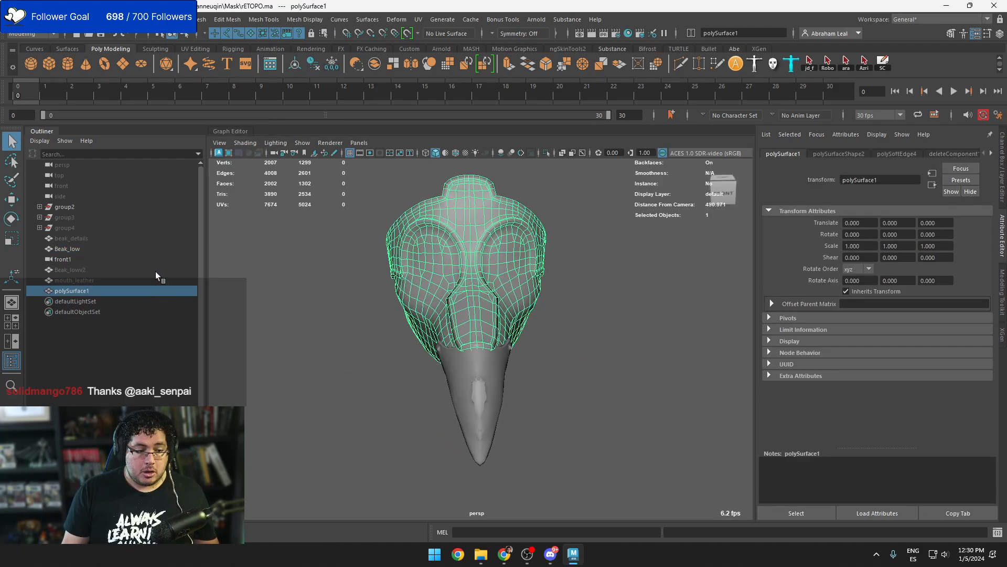
{"action": "left_click", "coordinate": [152, 250]}
{"action": "key", "text": "Delete"}
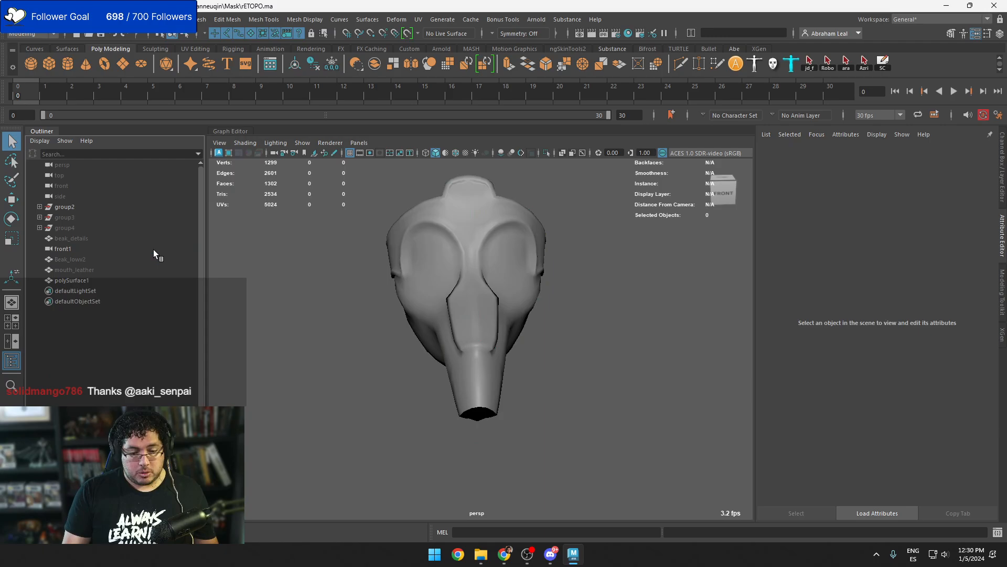
Show the Beak_lowv2 mesh and examine its fit on the mask from several sides
{"action": "left_click", "coordinate": [118, 259]}
{"action": "key", "text": "shift+h"}
{"action": "left_click", "coordinate": [254, 359]}
{"action": "left_click_drag", "start_coordinate": [254, 359], "coordinate": [449, 355], "text": "alt"}
{"action": "left_click", "coordinate": [542, 355]}
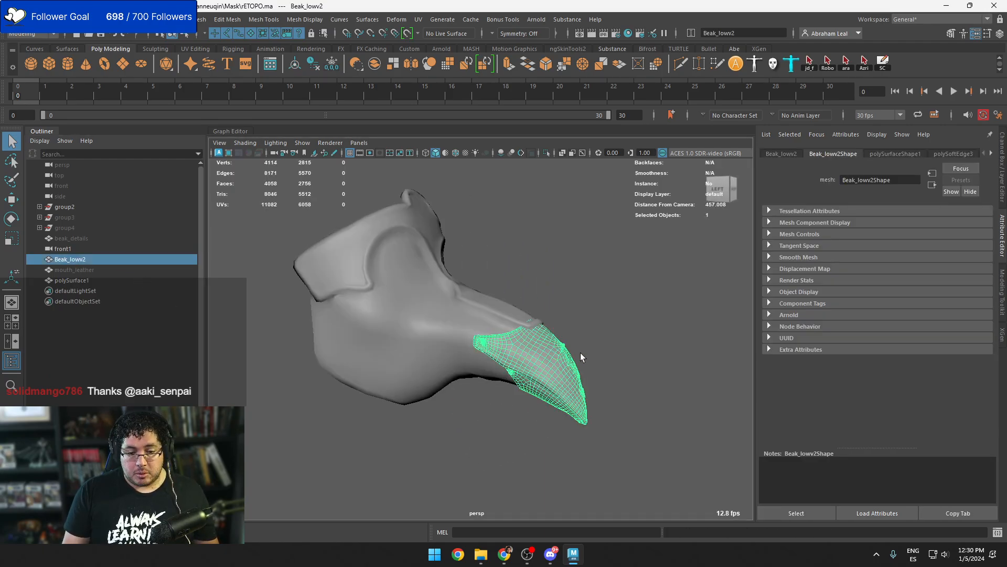
{"action": "left_click_drag", "start_coordinate": [580, 353], "coordinate": [508, 349], "text": "alt"}
{"action": "right_click_drag", "start_coordinate": [508, 349], "coordinate": [692, 420], "text": "alt"}
{"action": "left_click_drag", "start_coordinate": [582, 407], "coordinate": [651, 400], "text": "alt"}
{"action": "right_click_drag", "start_coordinate": [651, 399], "coordinate": [488, 315], "text": "alt"}
Smooth polySurface1 with one division level and return it to object selection
{"action": "left_click", "coordinate": [393, 247]}
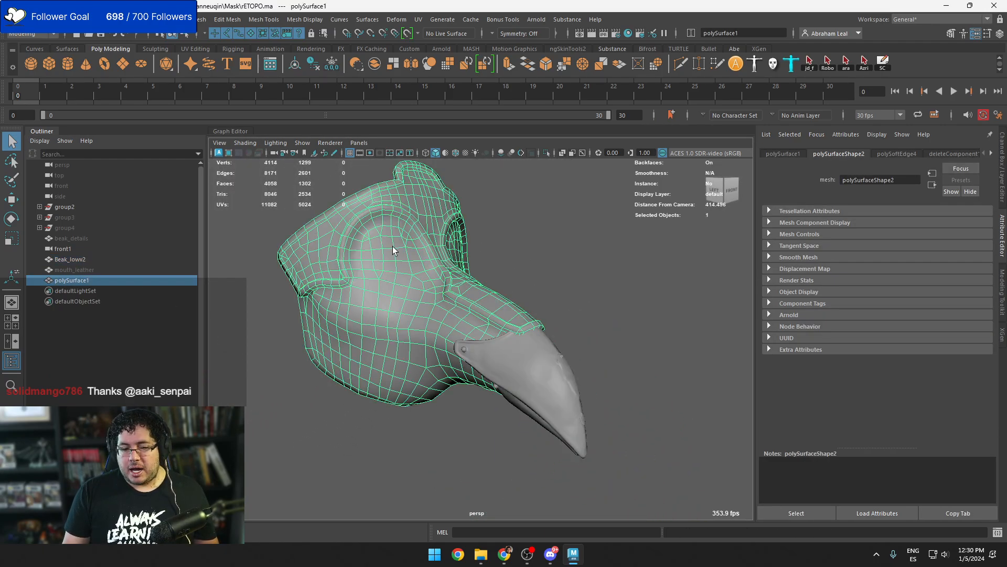
{"action": "left_click", "coordinate": [201, 20]}
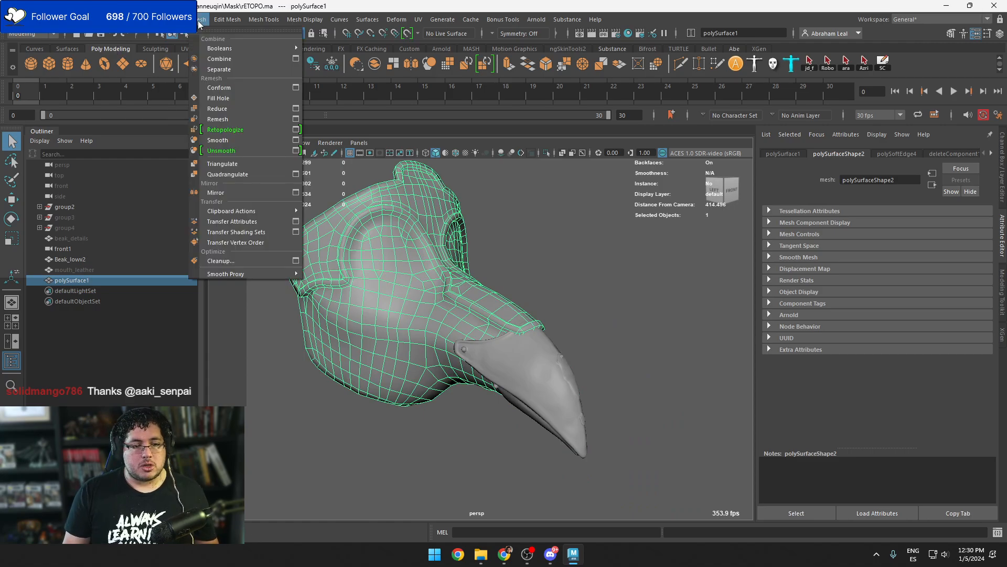
{"action": "left_click", "coordinate": [234, 140]}
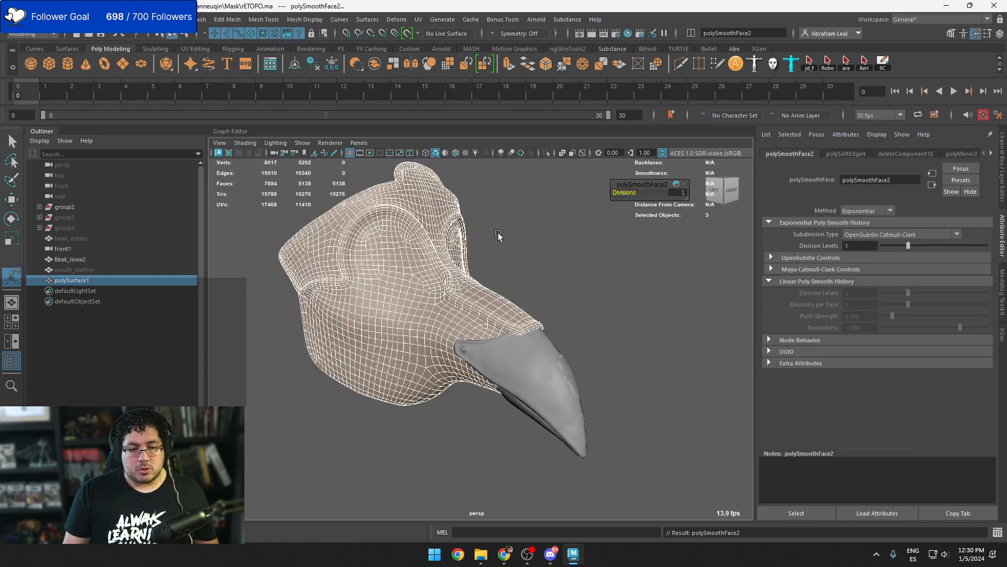
{"action": "mouse_move", "coordinate": [541, 280]}
{"action": "left_mouse_down", "text": "alt"}
{"action": "mouse_move", "coordinate": [595, 360]}
{"action": "mouse_move", "coordinate": [562, 292]}
{"action": "mouse_move", "coordinate": [546, 305]}
{"action": "mouse_move", "coordinate": [535, 287]}
{"action": "left_mouse_up", "text": "alt"}
{"action": "right_click_drag", "start_coordinate": [528, 242], "coordinate": [528, 269]}
{"action": "double_click", "coordinate": [526, 262]}
{"action": "left_click_drag", "start_coordinate": [375, 290], "coordinate": [523, 335], "text": "alt"}
{"action": "left_click", "coordinate": [511, 261]}
{"action": "right_click_drag", "start_coordinate": [520, 249], "coordinate": [571, 230]}
{"action": "left_click", "coordinate": [577, 239]}
{"action": "left_click_drag", "start_coordinate": [566, 262], "coordinate": [371, 206], "text": "alt"}
{"action": "left_click", "coordinate": [461, 305]}
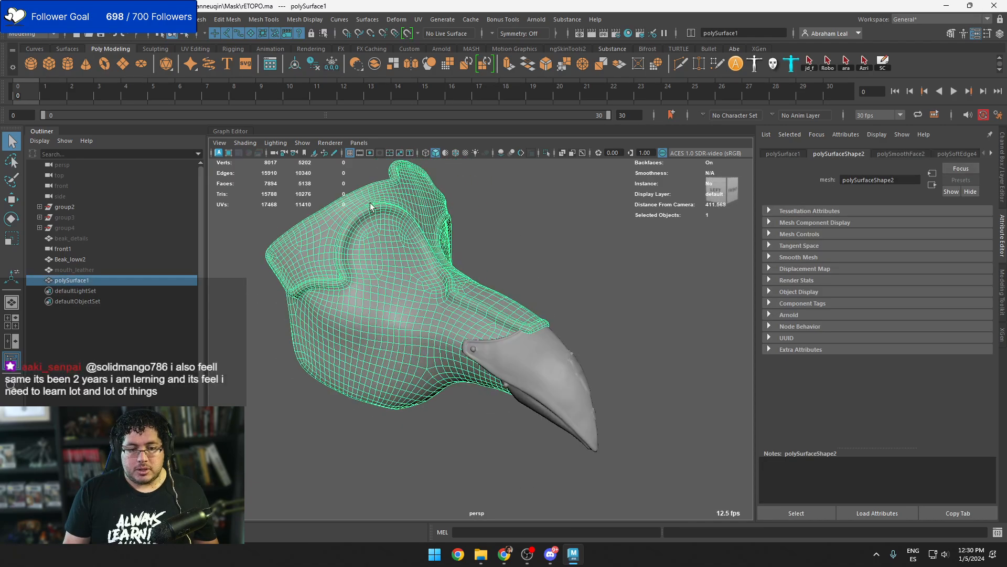
Show mouth_leather, make it the live surface, and conform polySurface1 to it
{"action": "left_click", "coordinate": [117, 269]}
{"action": "key", "text": "h"}
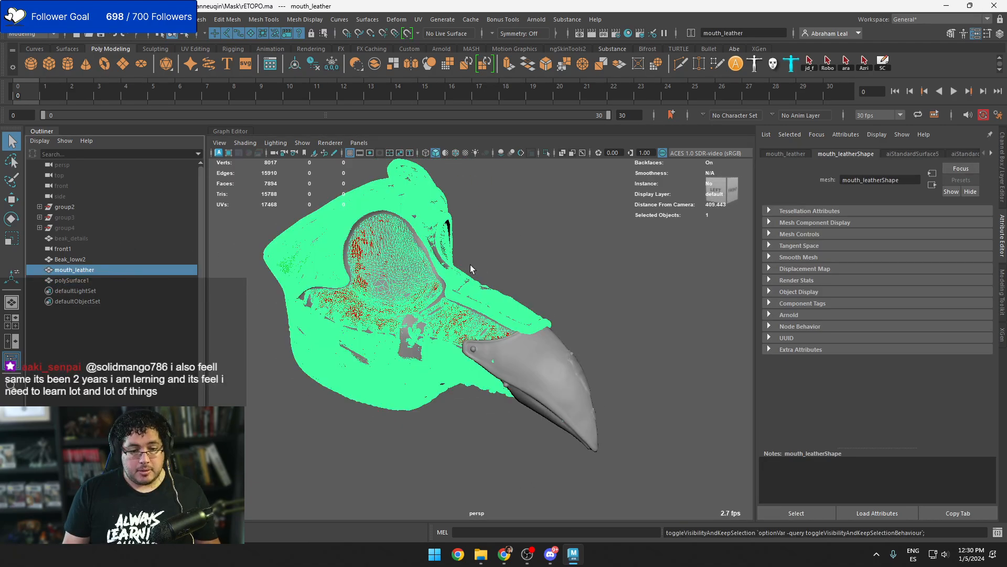
{"action": "left_click", "coordinate": [407, 34]}
{"action": "left_click", "coordinate": [431, 237]}
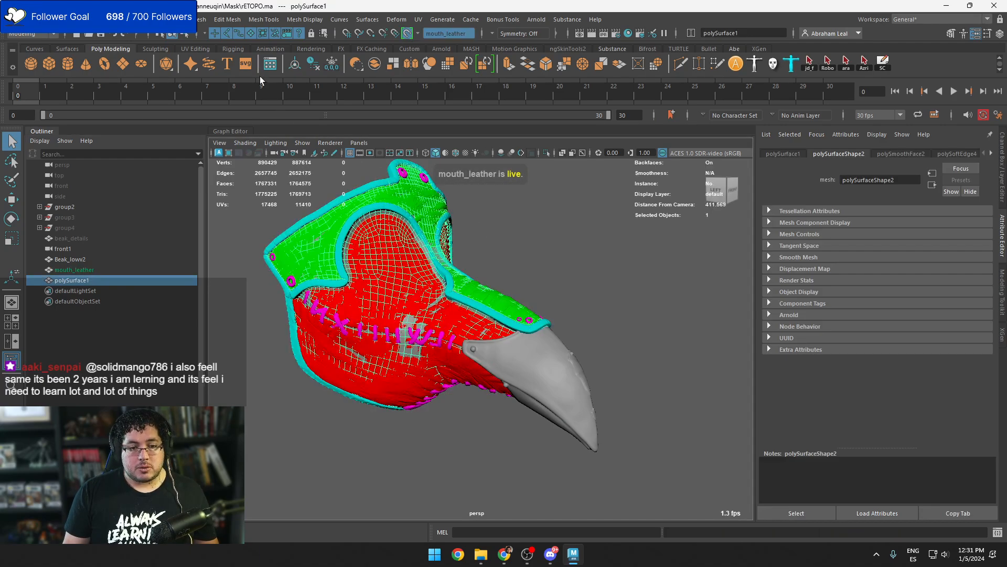
{"action": "left_click", "coordinate": [205, 20]}
{"action": "left_click", "coordinate": [221, 88]}
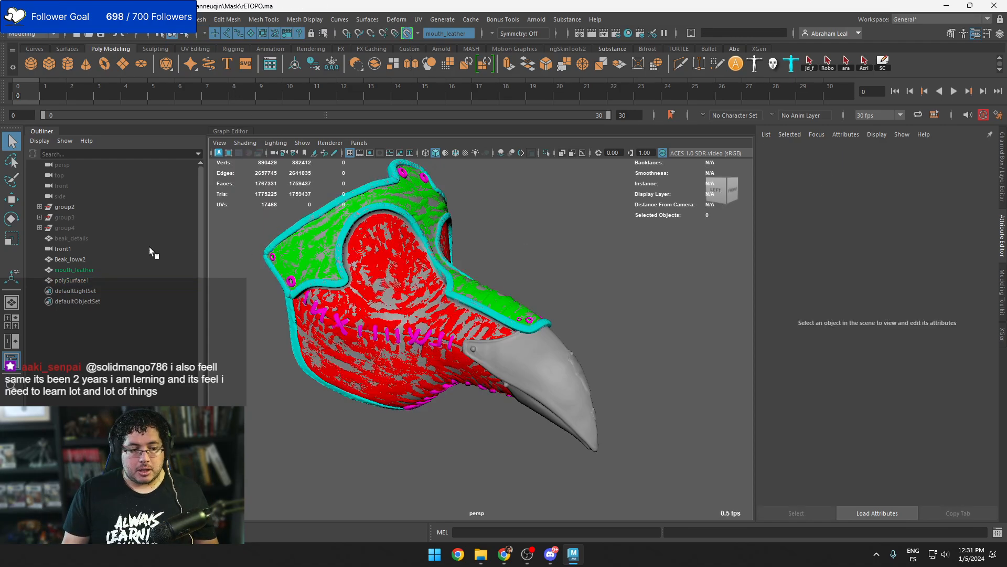
Turn off the mouth_leather live surface and hide the sculpt
{"action": "left_click", "coordinate": [96, 269]}
{"action": "left_click", "coordinate": [407, 34]}
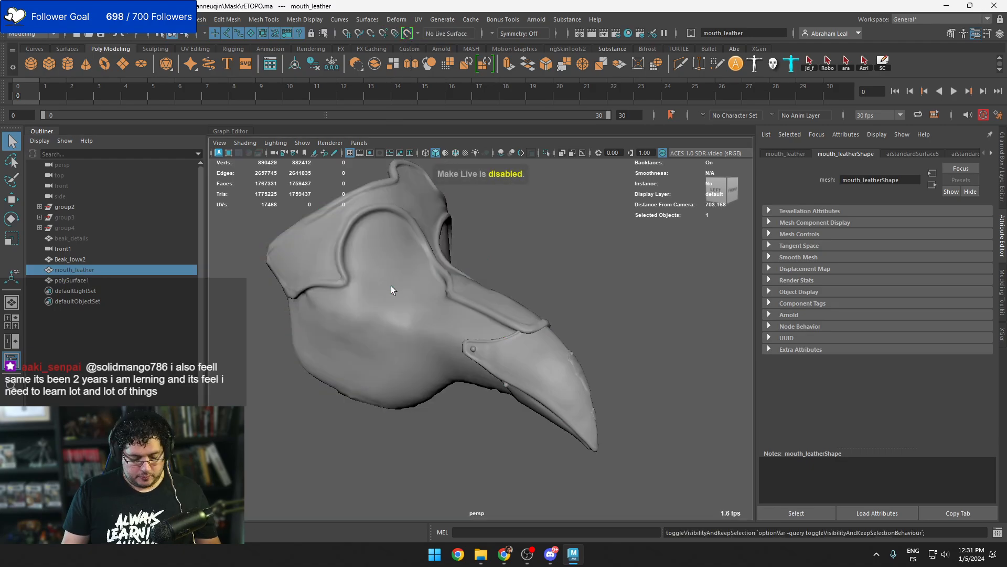
{"action": "left_click_drag", "start_coordinate": [533, 285], "coordinate": [515, 294], "text": "alt"}
{"action": "right_click_drag", "start_coordinate": [515, 294], "coordinate": [543, 341], "text": "alt"}
{"action": "left_click_drag", "start_coordinate": [543, 341], "coordinate": [459, 350], "text": "alt"}
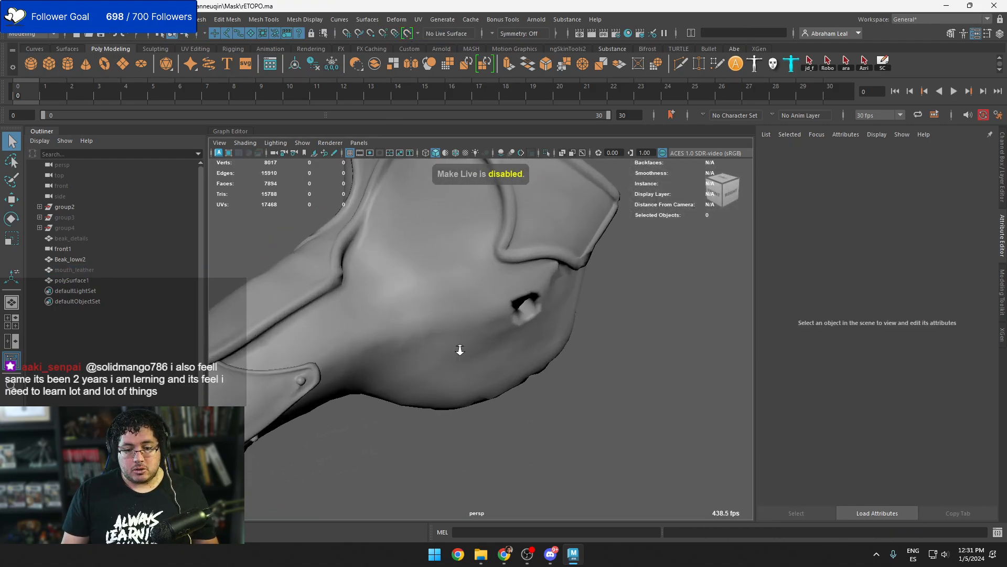
Examine the conformed mesh around the cheek, inside and outside, for misplaced vertices
{"action": "right_click_drag", "start_coordinate": [458, 351], "coordinate": [542, 310], "text": "alt"}
{"action": "left_click", "coordinate": [542, 310]}
{"action": "left_click_drag", "start_coordinate": [542, 310], "coordinate": [530, 335], "text": "alt"}
{"action": "right_click_drag", "start_coordinate": [530, 335], "coordinate": [565, 338], "text": "alt"}
{"action": "left_click_drag", "start_coordinate": [566, 339], "coordinate": [479, 329], "text": "alt"}
{"action": "right_click_drag", "start_coordinate": [478, 328], "coordinate": [602, 310], "text": "alt"}
{"action": "middle_click_drag", "start_coordinate": [603, 310], "coordinate": [580, 344], "text": "alt"}
{"action": "right_click_drag", "start_coordinate": [581, 344], "coordinate": [622, 346], "text": "alt"}
{"action": "left_click_drag", "start_coordinate": [621, 346], "coordinate": [645, 314], "text": "alt"}
Move the stray vertex stretched across the mask's interior back onto the cheek surface among its neighbours
{"action": "right_click_drag", "start_coordinate": [645, 315], "coordinate": [649, 310]}
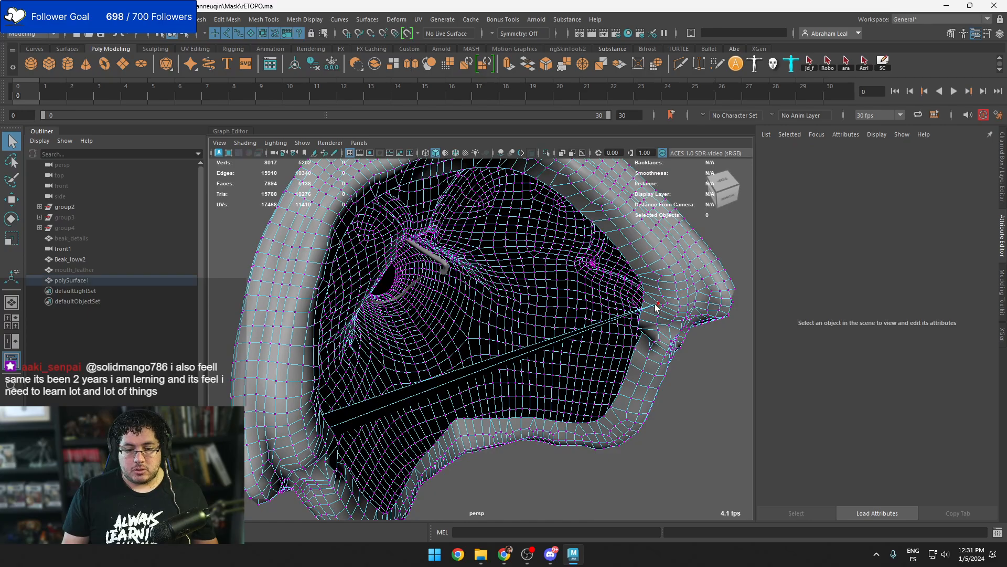
{"action": "left_click", "coordinate": [656, 305]}
{"action": "left_click_drag", "start_coordinate": [655, 308], "coordinate": [567, 313], "text": "alt"}
{"action": "key", "text": "w"}
{"action": "left_click_drag", "start_coordinate": [670, 276], "coordinate": [589, 294]}
{"action": "middle_click_drag", "start_coordinate": [589, 295], "coordinate": [559, 367], "text": "alt"}
{"action": "right_click_drag", "start_coordinate": [558, 367], "coordinate": [582, 363], "text": "alt"}
{"action": "left_click_drag", "start_coordinate": [561, 266], "coordinate": [535, 339]}
{"action": "middle_click_drag", "start_coordinate": [535, 339], "coordinate": [587, 427], "text": "alt"}
{"action": "left_click_drag", "start_coordinate": [587, 427], "coordinate": [599, 404], "text": "alt"}
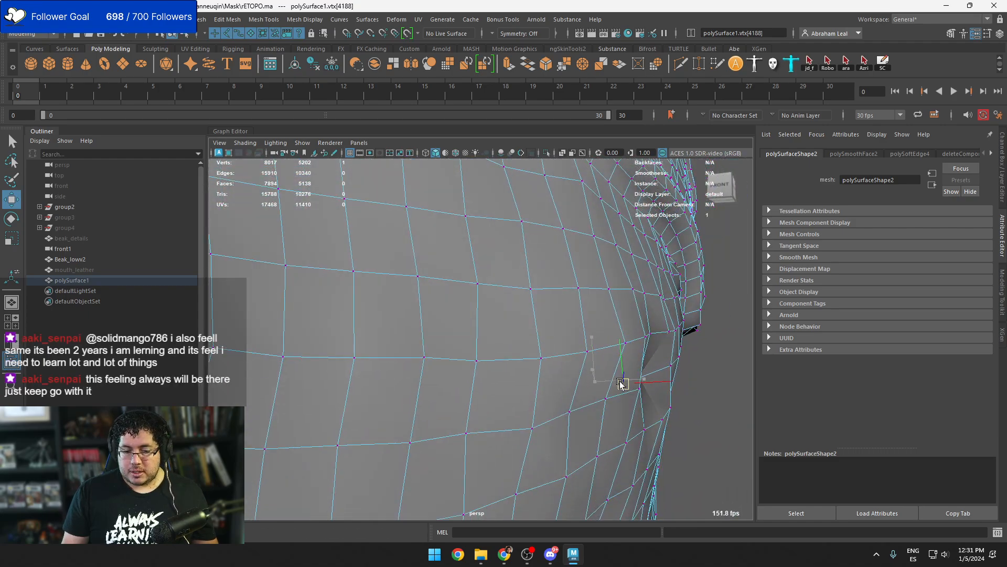
{"action": "left_click_drag", "start_coordinate": [650, 379], "coordinate": [649, 379]}
{"action": "left_click_drag", "start_coordinate": [649, 379], "coordinate": [466, 380], "text": "alt"}
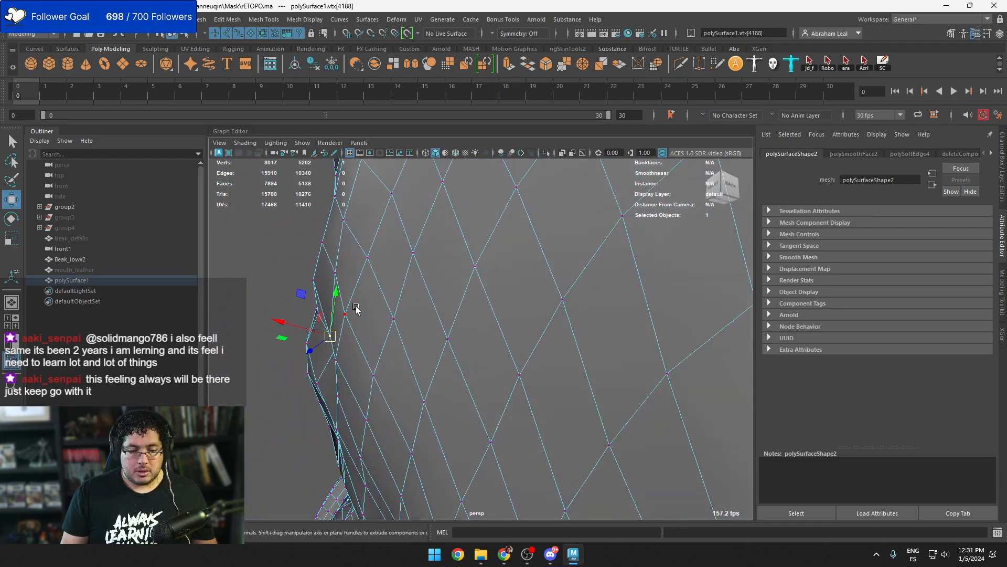
{"action": "left_click_drag", "start_coordinate": [329, 329], "coordinate": [581, 387], "text": "alt"}
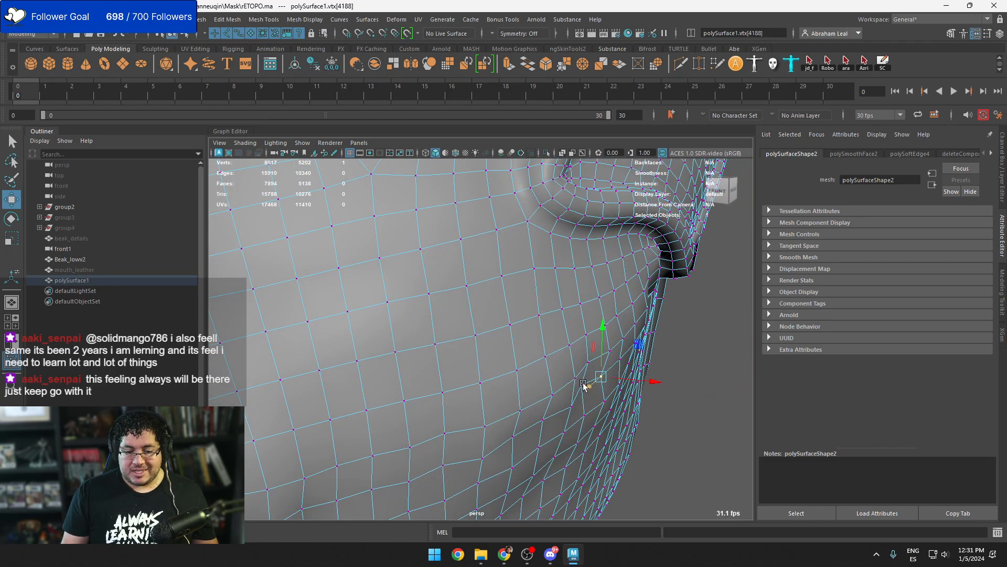
Adjust the vertex beside the repaired cheek spot and return the mesh to object selection
{"action": "left_click", "coordinate": [584, 388]}
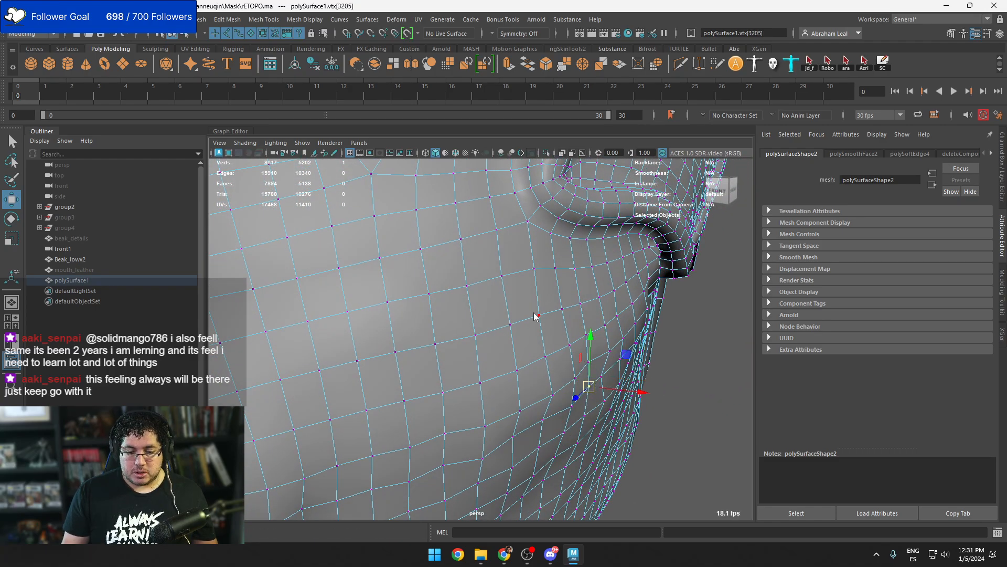
{"action": "right_click_drag", "start_coordinate": [536, 317], "coordinate": [575, 289]}
{"action": "scroll", "coordinate": [630, 341], "scroll_direction": "down", "scroll_amount": 6}
{"action": "left_click", "coordinate": [686, 360]}
{"action": "scroll", "coordinate": [603, 366], "scroll_direction": "down", "scroll_amount": 4}
{"action": "left_click_drag", "start_coordinate": [574, 366], "coordinate": [700, 362], "text": "alt"}
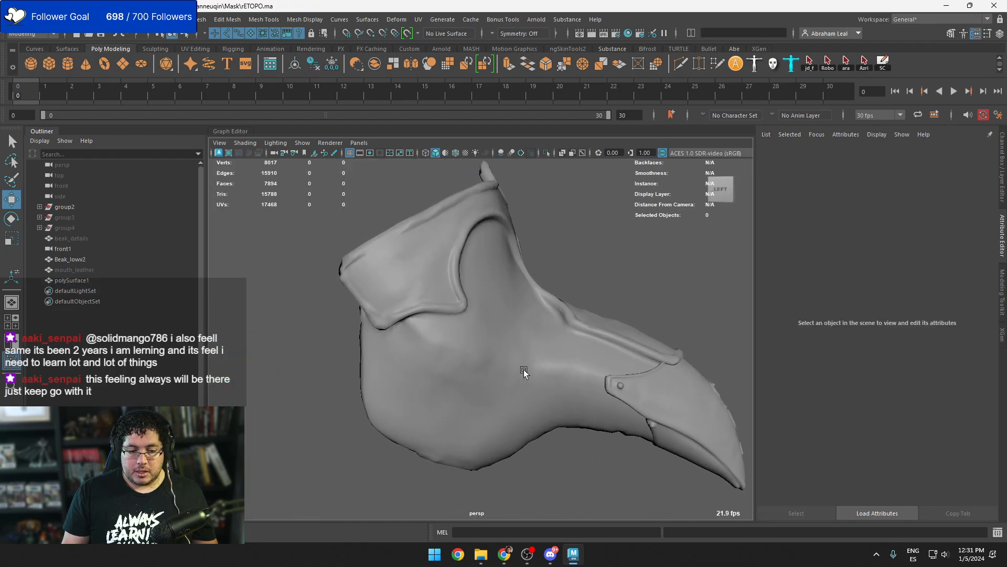
Examine the conformed mask inside and outside, down to the corner between the eye rim and nose panel
{"action": "left_click_drag", "start_coordinate": [523, 369], "coordinate": [552, 363], "text": "alt"}
{"action": "left_click", "coordinate": [457, 321]}
{"action": "scroll", "coordinate": [480, 321], "scroll_direction": "up", "scroll_amount": 6}
{"action": "mouse_move", "coordinate": [483, 322]}
{"action": "left_mouse_down", "text": "alt"}
{"action": "mouse_move", "coordinate": [489, 309]}
{"action": "mouse_move", "coordinate": [485, 336]}
{"action": "left_mouse_up", "text": "alt"}
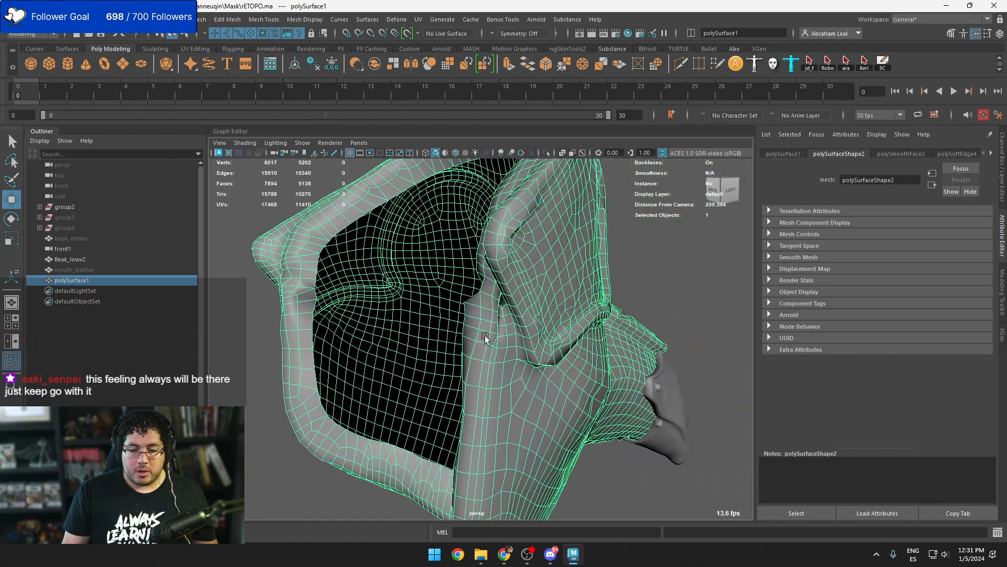
{"action": "left_click", "coordinate": [680, 280]}
{"action": "left_click_drag", "start_coordinate": [680, 280], "coordinate": [493, 362], "text": "alt"}
{"action": "scroll", "coordinate": [491, 296], "scroll_direction": "down", "scroll_amount": 7}
{"action": "scroll", "coordinate": [570, 399], "scroll_direction": "up", "scroll_amount": 6}
{"action": "left_click_drag", "start_coordinate": [570, 399], "coordinate": [494, 414], "text": "alt"}
{"action": "scroll", "coordinate": [494, 414], "scroll_direction": "up", "scroll_amount": 5}
{"action": "left_click", "coordinate": [360, 306]}
{"action": "middle_click_drag", "start_coordinate": [360, 306], "coordinate": [449, 337], "text": "alt"}
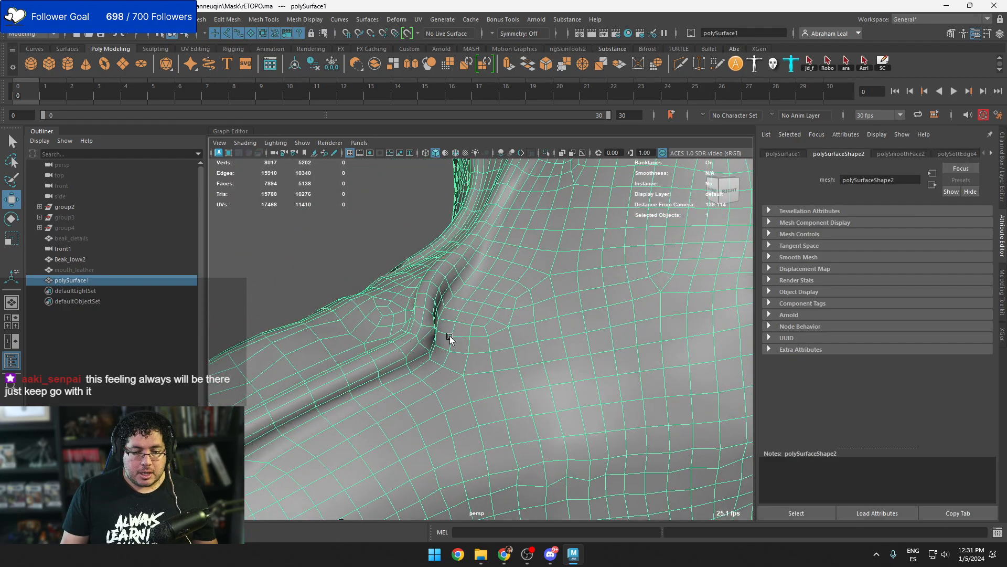
Adjust the pinched vertices where the eye rim meets the nose panel on the mask's right side
{"action": "scroll", "coordinate": [523, 373], "scroll_direction": "up", "scroll_amount": 3}
{"action": "left_click_drag", "start_coordinate": [449, 337], "coordinate": [525, 347], "text": "alt"}
{"action": "scroll", "coordinate": [523, 373], "scroll_direction": "up", "scroll_amount": 3}
{"action": "right_click_drag", "start_coordinate": [401, 242], "coordinate": [350, 243]}
{"action": "left_click", "coordinate": [408, 280]}
{"action": "left_click", "coordinate": [408, 282]}
{"action": "left_click_drag", "start_coordinate": [427, 302], "coordinate": [453, 292], "text": "alt"}
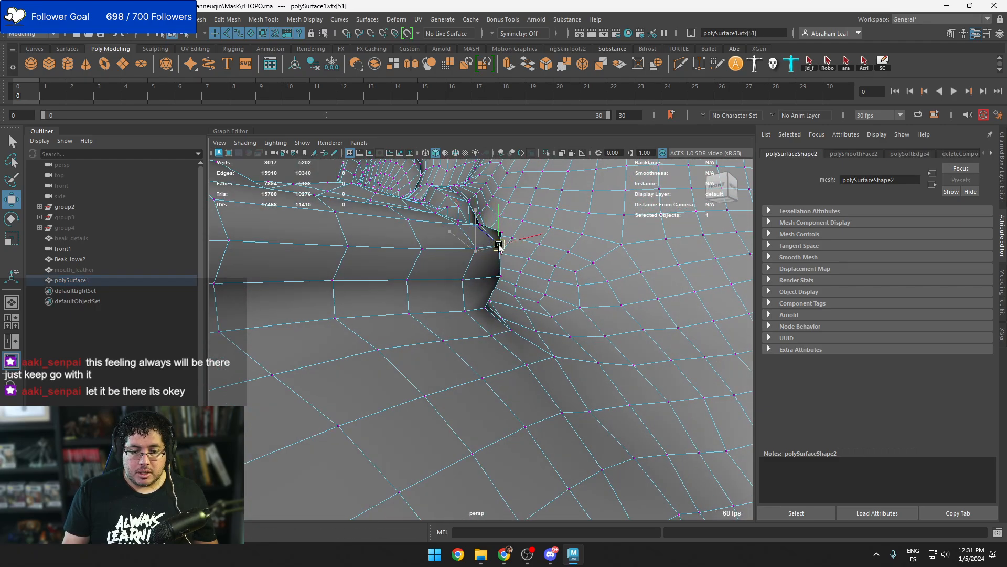
{"action": "left_click_drag", "start_coordinate": [481, 252], "coordinate": [496, 307], "text": "alt"}
Adjust the matching corner vertices on the mask's left side and return the mesh to object selection
{"action": "left_click", "coordinate": [392, 315]}
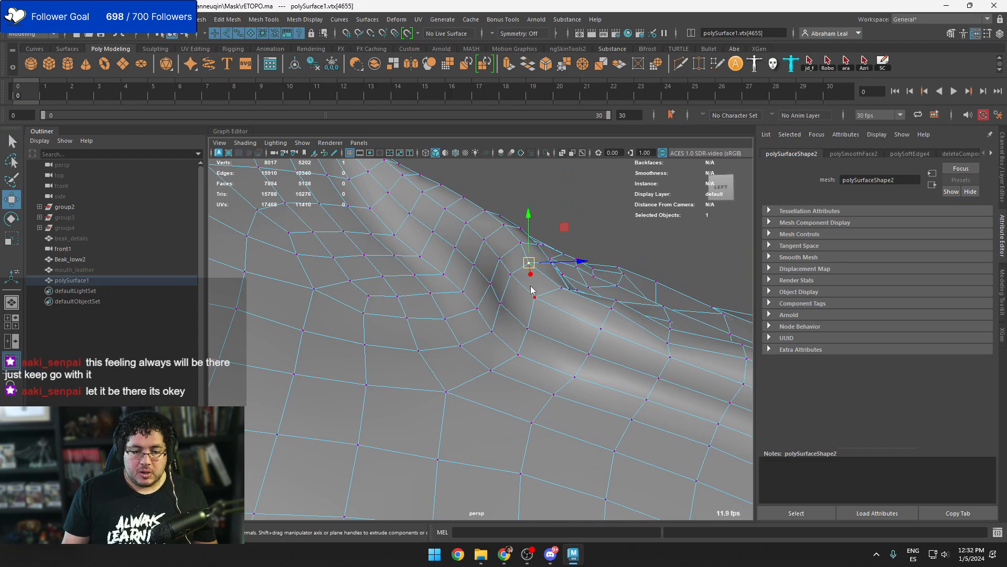
{"action": "right_click_drag", "start_coordinate": [531, 287], "coordinate": [592, 198]}
{"action": "left_click", "coordinate": [592, 198]}
{"action": "scroll", "coordinate": [521, 338], "scroll_direction": "down", "scroll_amount": 5}
{"action": "left_click_drag", "start_coordinate": [521, 339], "coordinate": [472, 336], "text": "alt"}
{"action": "scroll", "coordinate": [366, 317], "scroll_direction": "down", "scroll_amount": 3}
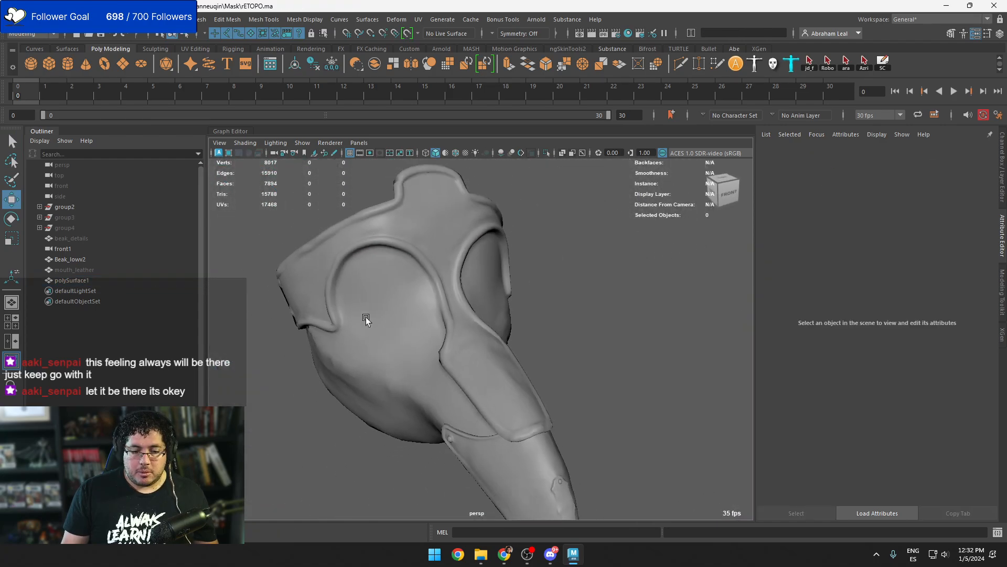
Examine the mask's eye rim, nose panel and inner back rim from outside and behind
{"action": "scroll", "coordinate": [375, 373], "scroll_direction": "down", "scroll_amount": 3}
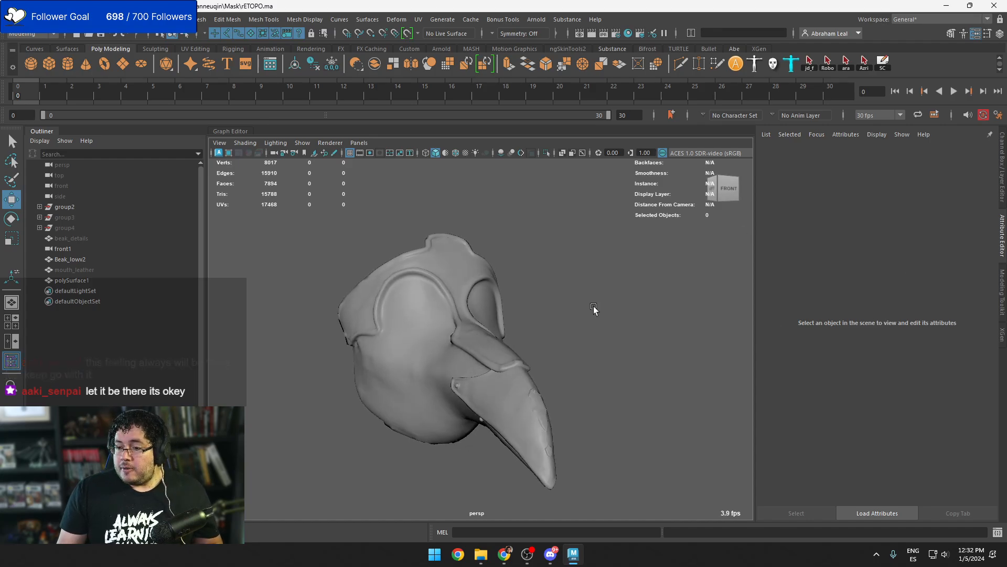
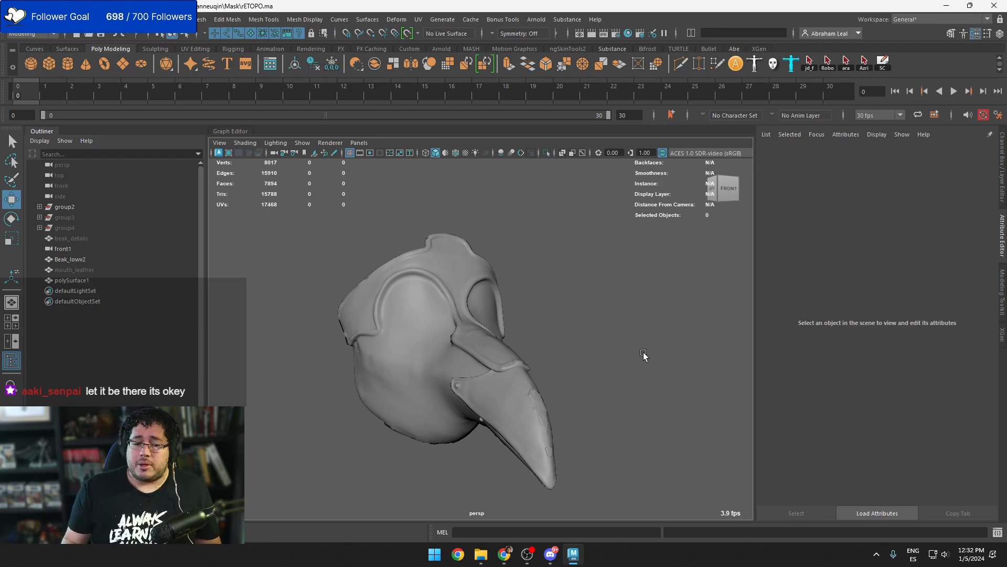
{"action": "left_click_drag", "start_coordinate": [550, 359], "coordinate": [454, 391], "text": "alt"}
{"action": "right_click_drag", "start_coordinate": [454, 390], "coordinate": [549, 391], "text": "alt"}
{"action": "left_click_drag", "start_coordinate": [472, 388], "coordinate": [581, 375], "text": "alt"}
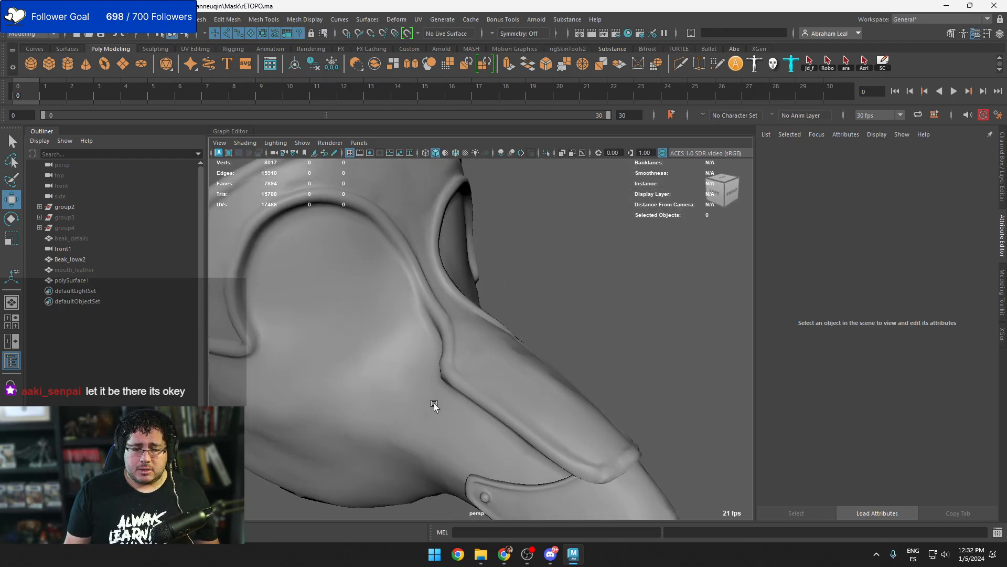
{"action": "left_click_drag", "start_coordinate": [434, 405], "coordinate": [420, 354], "text": "alt"}
{"action": "left_click", "coordinate": [415, 347]}
{"action": "scroll", "coordinate": [428, 361], "scroll_direction": "up", "scroll_amount": 3}
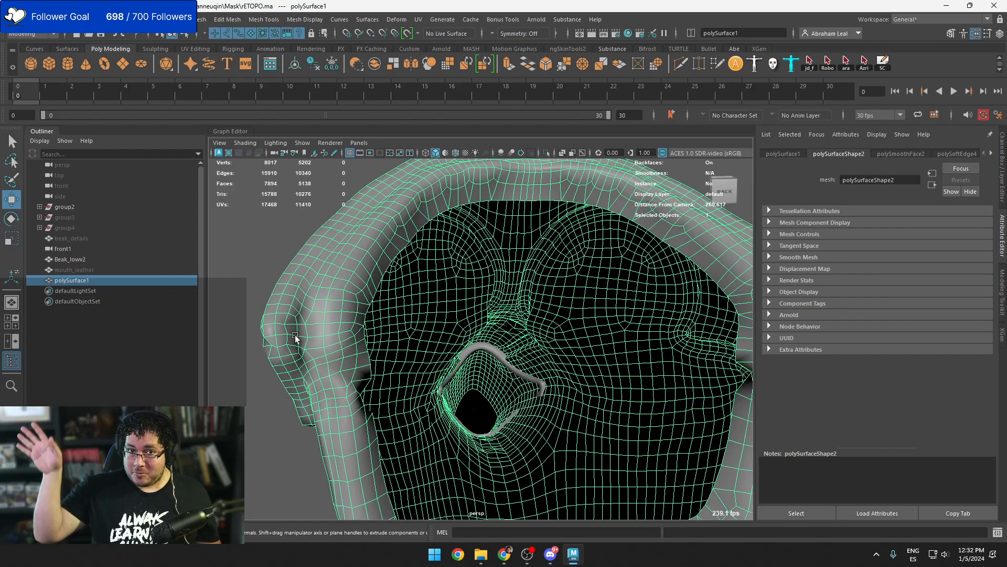
{"action": "left_click_drag", "start_coordinate": [304, 320], "coordinate": [306, 297], "text": "alt"}
{"action": "middle_click_drag", "start_coordinate": [306, 297], "coordinate": [438, 383], "text": "alt"}
{"action": "scroll", "coordinate": [447, 386], "scroll_direction": "up", "scroll_amount": 3}
{"action": "left_click_drag", "start_coordinate": [415, 346], "coordinate": [377, 360], "text": "alt"}
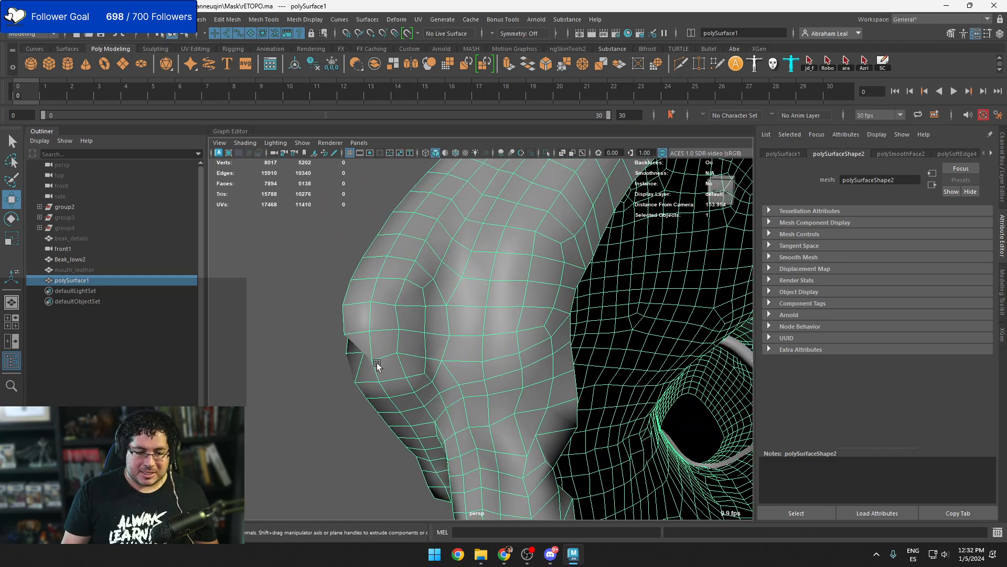
Adjust the vertices in the crease where the back rim meets the side panel's rear corner on one side
{"action": "right_click_drag", "start_coordinate": [376, 360], "coordinate": [326, 242]}
{"action": "left_click", "coordinate": [412, 341]}
{"action": "left_click_drag", "start_coordinate": [412, 341], "coordinate": [496, 338], "text": "alt"}
{"action": "right_click_drag", "start_coordinate": [497, 337], "coordinate": [626, 360], "text": "alt"}
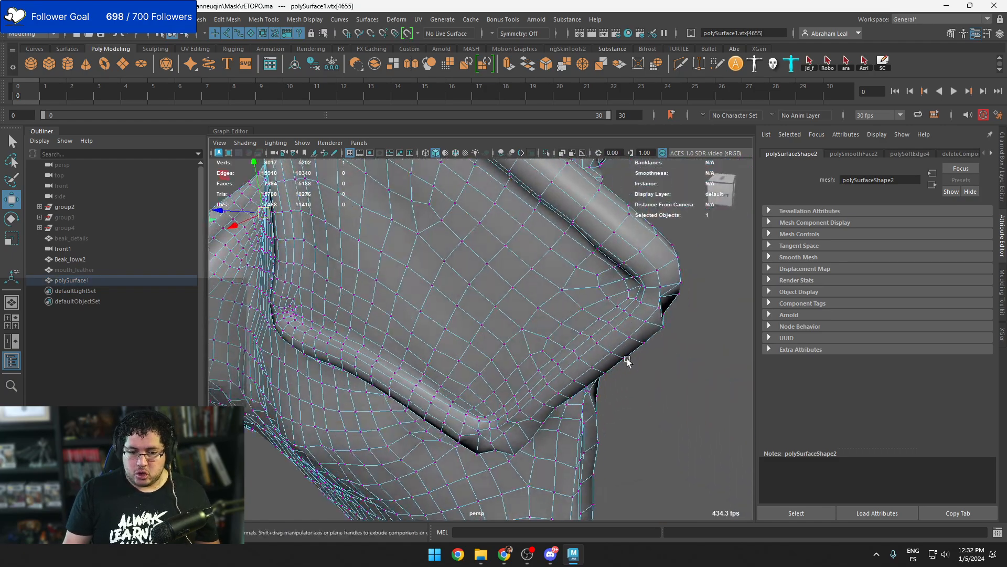
{"action": "left_click_drag", "start_coordinate": [626, 360], "coordinate": [436, 317], "text": "alt"}
{"action": "left_click", "coordinate": [382, 293]}
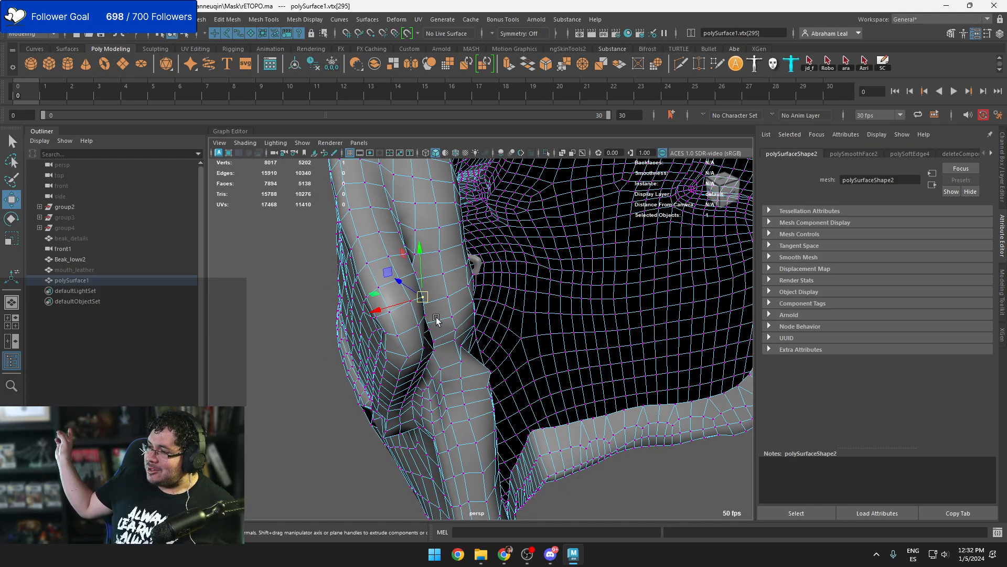
{"action": "mouse_move", "coordinate": [436, 317]}
{"action": "left_mouse_down", "text": "alt"}
{"action": "mouse_move", "coordinate": [499, 270]}
{"action": "mouse_move", "coordinate": [426, 326]}
{"action": "mouse_move", "coordinate": [444, 337]}
{"action": "mouse_move", "coordinate": [489, 321]}
{"action": "mouse_move", "coordinate": [429, 310]}
{"action": "left_mouse_up", "text": "alt"}
{"action": "scroll", "coordinate": [448, 347], "scroll_direction": "up", "scroll_amount": 3}
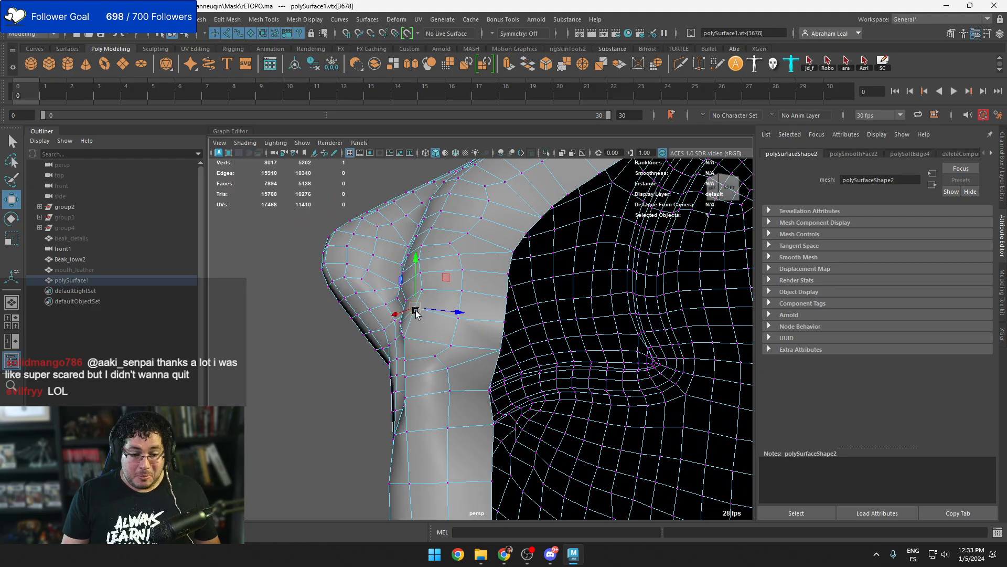
{"action": "left_click_drag", "start_coordinate": [457, 359], "coordinate": [536, 321], "text": "alt"}
{"action": "left_click_drag", "start_coordinate": [532, 262], "coordinate": [472, 297], "text": "alt"}
{"action": "left_click", "coordinate": [489, 274]}
{"action": "right_click_drag", "start_coordinate": [472, 296], "coordinate": [355, 313], "text": "alt"}
Adjust the matching rear corner vertices on the opposite side of the back rim and return the mesh to object selection
{"action": "left_click_drag", "start_coordinate": [355, 313], "coordinate": [541, 299], "text": "alt"}
{"action": "left_click", "coordinate": [436, 348]}
{"action": "left_click", "coordinate": [408, 303]}
{"action": "left_click", "coordinate": [411, 304]}
{"action": "key", "text": "q"}
{"action": "left_click", "coordinate": [443, 297]}
{"action": "key", "text": "w"}
{"action": "left_click", "coordinate": [485, 335]}
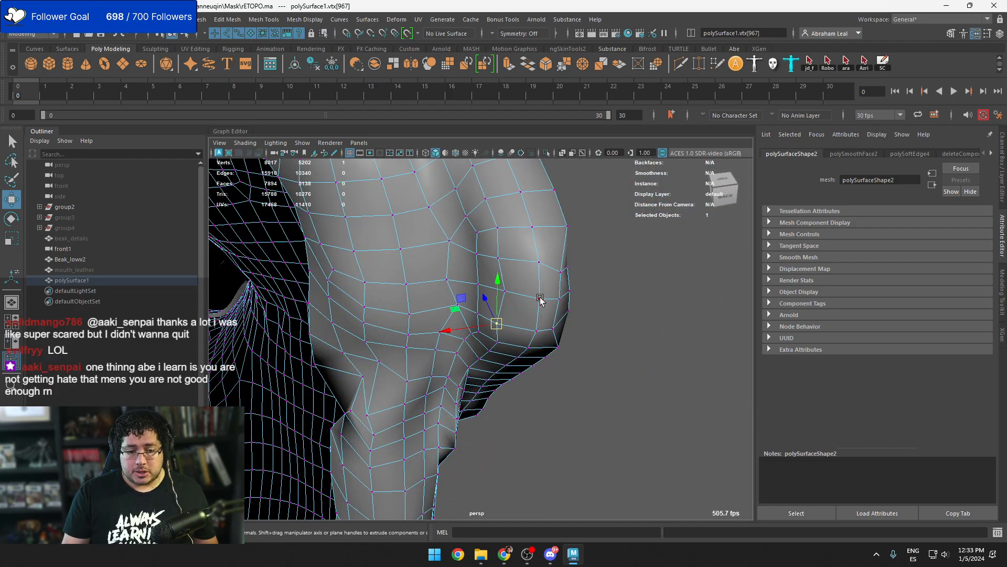
{"action": "left_click_drag", "start_coordinate": [541, 299], "coordinate": [438, 291], "text": "alt"}
{"action": "scroll", "coordinate": [504, 305], "scroll_direction": "down", "scroll_amount": 3}
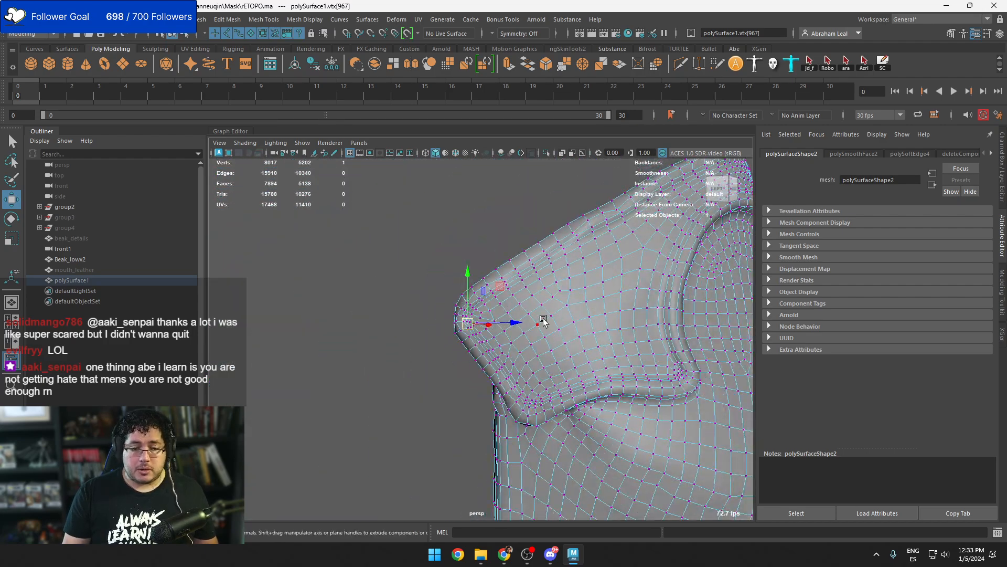
{"action": "right_click_drag", "start_coordinate": [548, 306], "coordinate": [600, 225]}
Adjust the misplaced vertex on the back rim's inner edge below the side panel and return to object selection
{"action": "scroll", "coordinate": [502, 275], "scroll_direction": "up", "scroll_amount": 5}
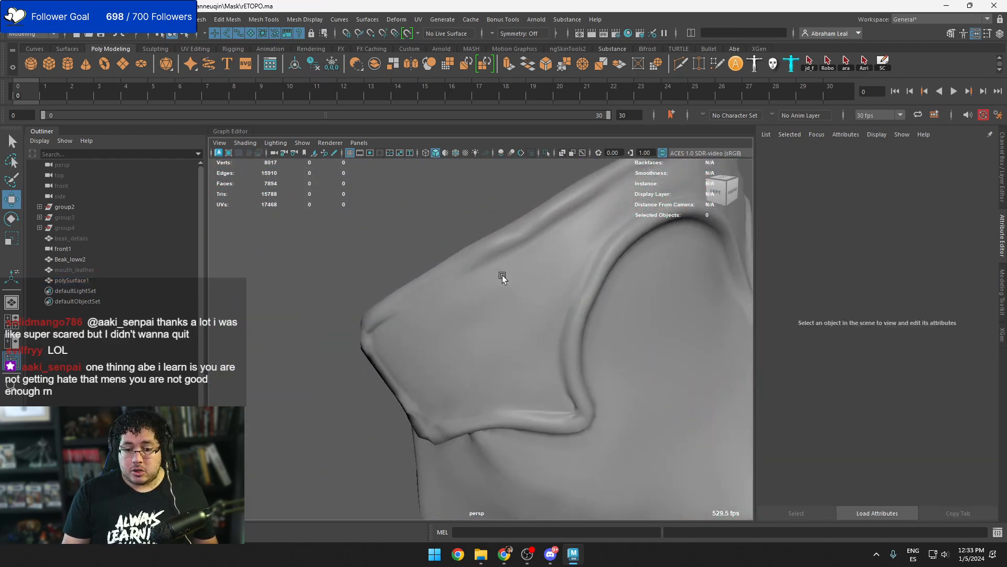
{"action": "left_click_drag", "start_coordinate": [521, 365], "coordinate": [504, 340], "text": "alt"}
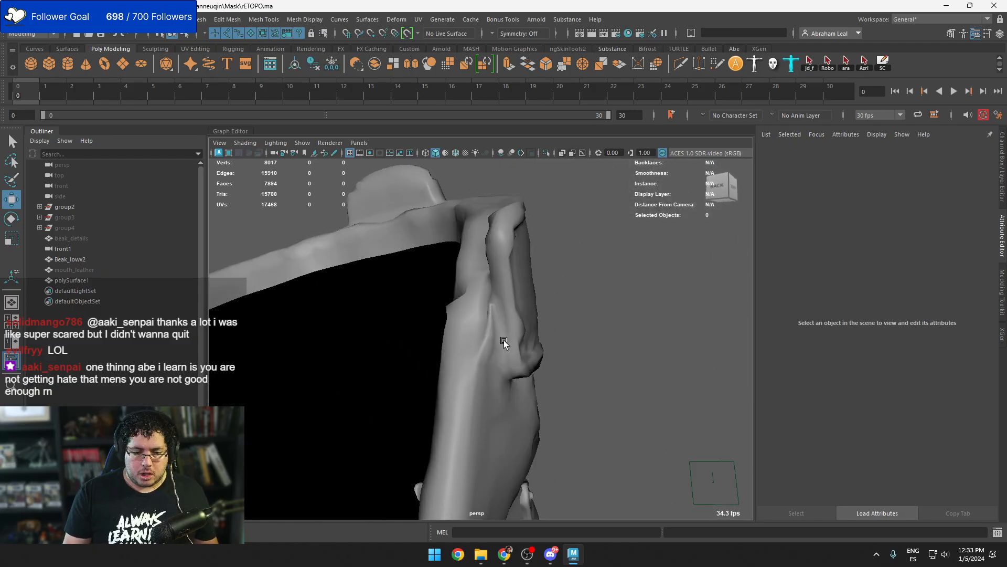
{"action": "left_click", "coordinate": [502, 343]}
{"action": "right_click_drag", "start_coordinate": [498, 345], "coordinate": [528, 353], "text": "alt"}
{"action": "left_click_drag", "start_coordinate": [529, 353], "coordinate": [573, 319], "text": "alt"}
{"action": "right_click_drag", "start_coordinate": [574, 320], "coordinate": [523, 242]}
{"action": "left_click_drag", "start_coordinate": [533, 325], "coordinate": [483, 348], "text": "alt"}
{"action": "left_click", "coordinate": [501, 362]}
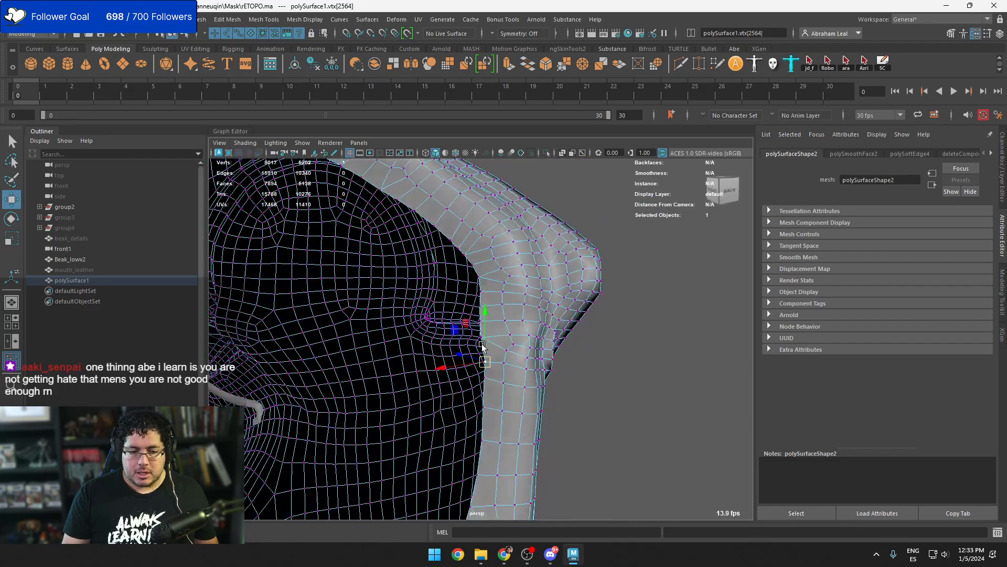
{"action": "right_click_drag", "start_coordinate": [483, 349], "coordinate": [420, 262], "text": "alt"}
{"action": "scroll", "coordinate": [420, 262], "scroll_direction": "down", "scroll_amount": 3}
{"action": "left_click_drag", "start_coordinate": [420, 263], "coordinate": [513, 250], "text": "alt"}
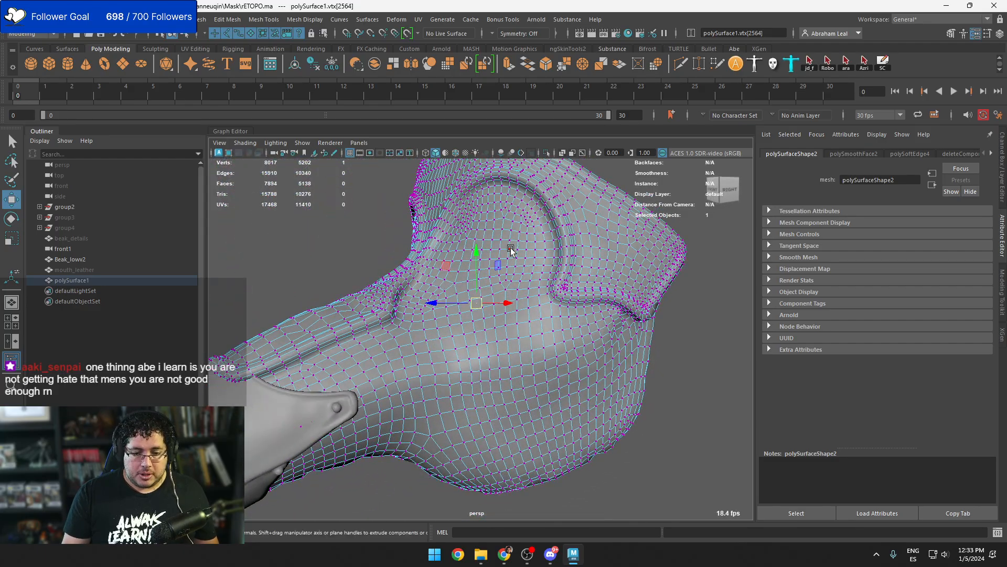
{"action": "right_click_drag", "start_coordinate": [513, 251], "coordinate": [556, 228]}
{"action": "scroll", "coordinate": [646, 333], "scroll_direction": "down", "scroll_amount": 3}
Examine the mask's underside, cheeks, side panels and overall silhouette for remaining surface flaws
{"action": "left_click", "coordinate": [646, 332]}
{"action": "left_click_drag", "start_coordinate": [646, 332], "coordinate": [603, 313], "text": "alt"}
{"action": "key", "text": "ctrl+z"}
{"action": "scroll", "coordinate": [573, 337], "scroll_direction": "up", "scroll_amount": 3}
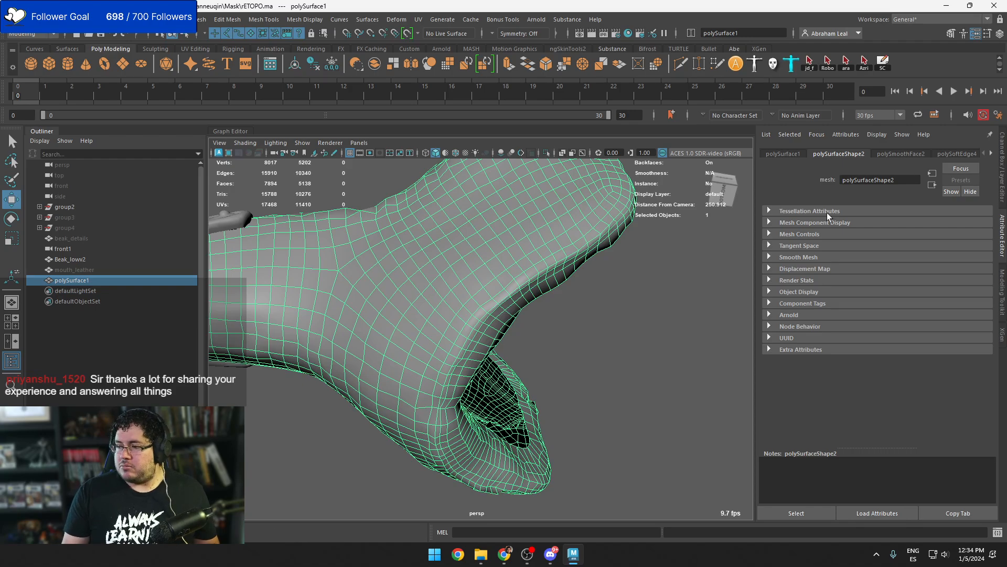
{"action": "left_click_drag", "start_coordinate": [526, 292], "coordinate": [675, 418], "text": "alt"}
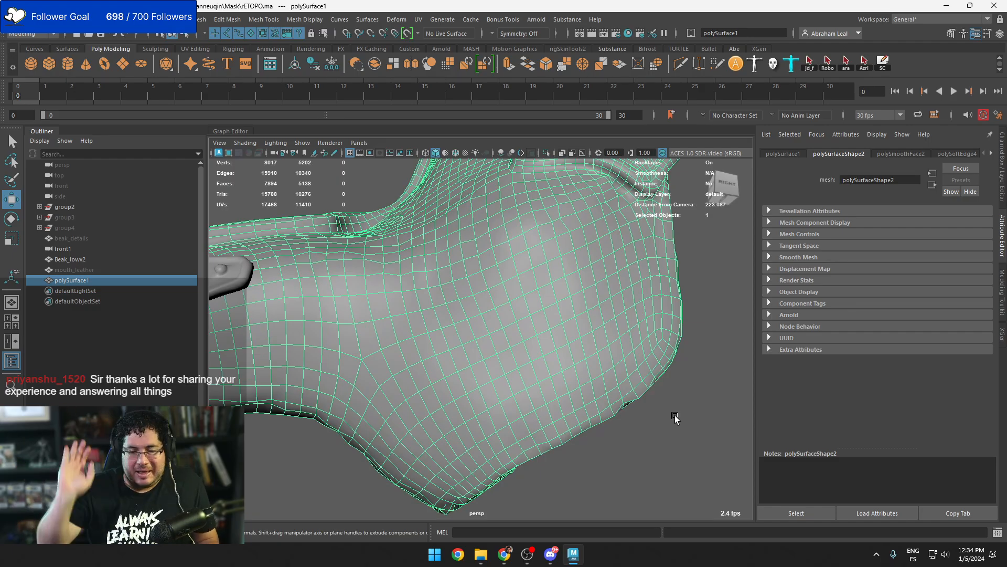
{"action": "left_click_drag", "start_coordinate": [675, 414], "coordinate": [596, 342], "text": "alt"}
{"action": "right_click_drag", "start_coordinate": [596, 342], "coordinate": [516, 315], "text": "alt"}
{"action": "left_click_drag", "start_coordinate": [516, 315], "coordinate": [591, 341], "text": "alt"}
{"action": "middle_click_drag", "start_coordinate": [591, 341], "coordinate": [600, 342], "text": "alt"}
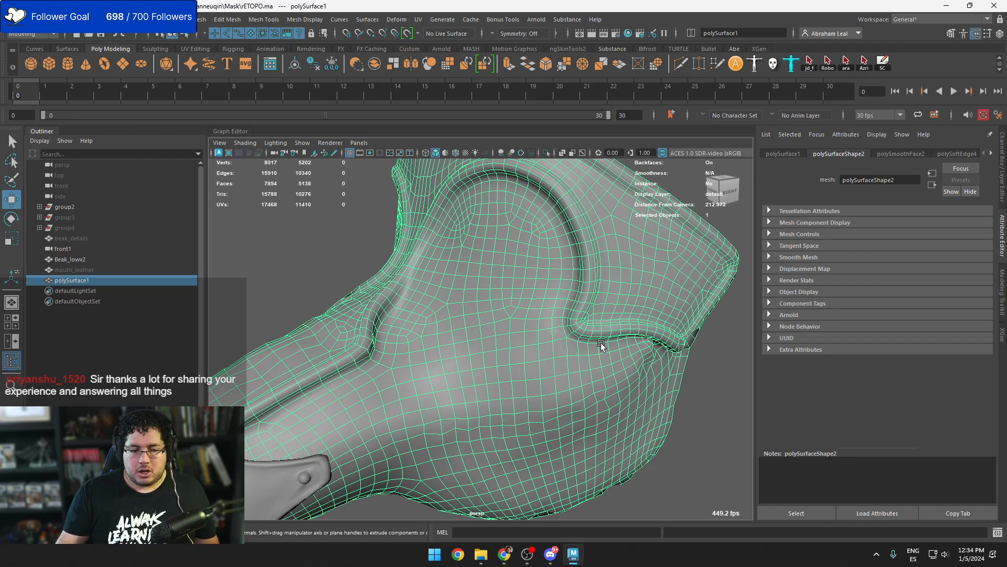
{"action": "left_click_drag", "start_coordinate": [512, 305], "coordinate": [583, 333], "text": "alt"}
{"action": "right_click_drag", "start_coordinate": [582, 333], "coordinate": [521, 307], "text": "alt"}
{"action": "left_click_drag", "start_coordinate": [520, 307], "coordinate": [625, 372], "text": "alt"}
{"action": "left_click", "coordinate": [597, 367]}
{"action": "right_click_drag", "start_coordinate": [578, 356], "coordinate": [509, 335], "text": "alt"}
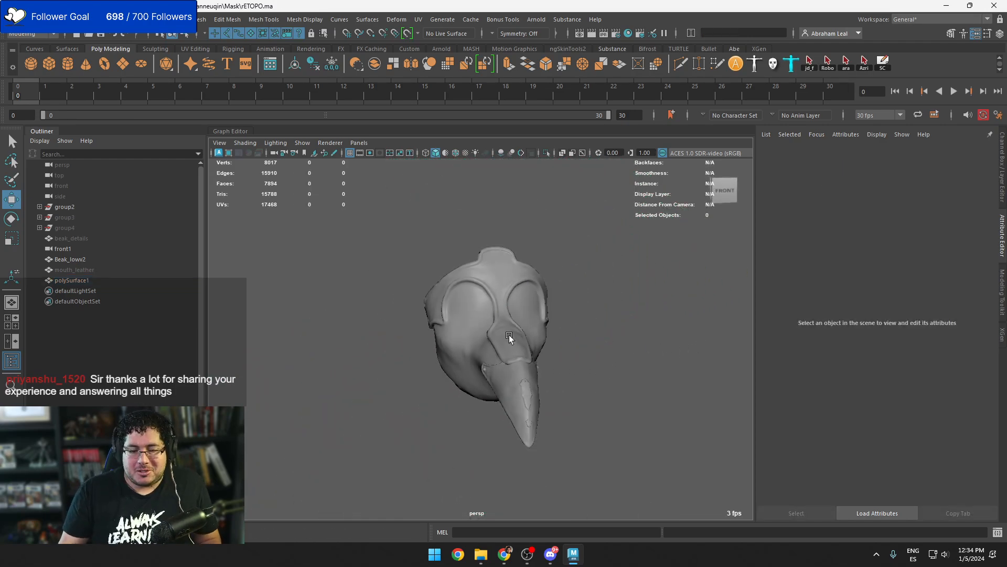
{"action": "left_click_drag", "start_coordinate": [509, 335], "coordinate": [609, 393], "text": "alt"}
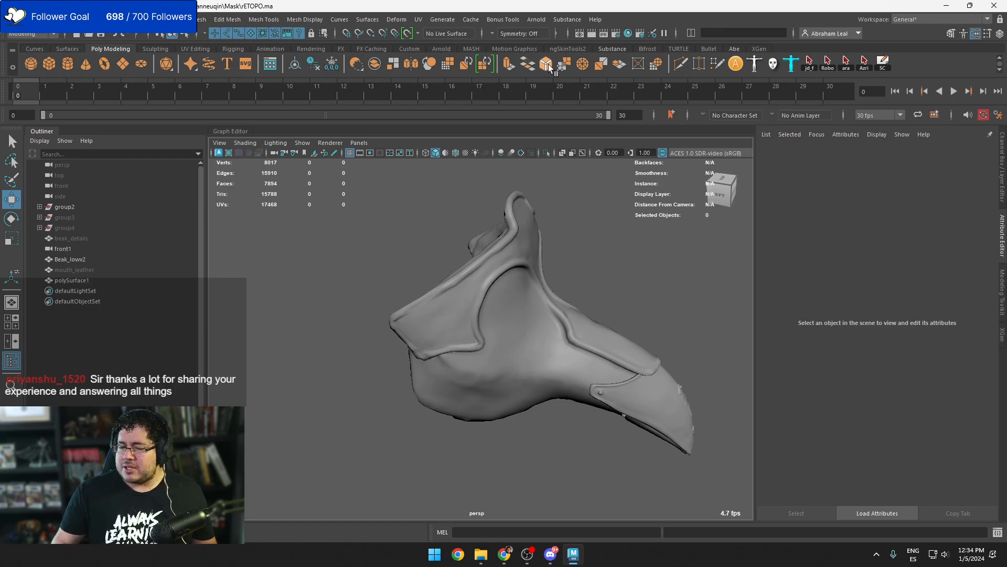
Delete the stray edge near the upper middle of the forehead flap's back side
{"action": "left_click_drag", "start_coordinate": [563, 275], "coordinate": [598, 299], "text": "alt"}
{"action": "right_click_drag", "start_coordinate": [598, 299], "coordinate": [627, 330], "text": "alt"}
{"action": "middle_click_drag", "start_coordinate": [627, 331], "coordinate": [533, 376], "text": "alt"}
{"action": "left_click_drag", "start_coordinate": [533, 375], "coordinate": [572, 367], "text": "alt"}
{"action": "right_click_drag", "start_coordinate": [572, 367], "coordinate": [654, 364], "text": "alt"}
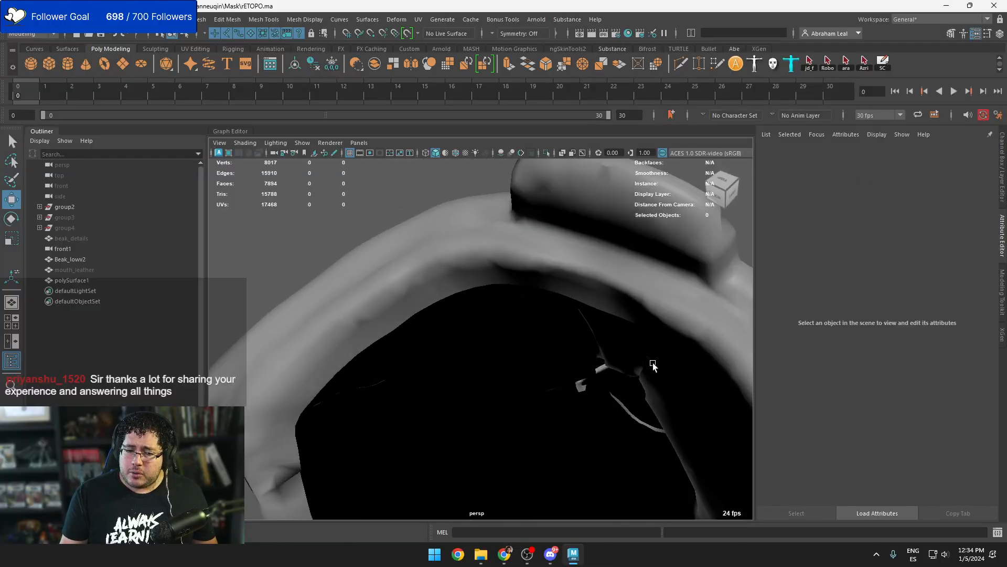
{"action": "left_click", "coordinate": [637, 268]}
{"action": "left_click_drag", "start_coordinate": [637, 269], "coordinate": [580, 348], "text": "alt"}
{"action": "right_click_drag", "start_coordinate": [580, 349], "coordinate": [650, 336], "text": "alt"}
{"action": "middle_click_drag", "start_coordinate": [651, 336], "coordinate": [565, 377], "text": "alt"}
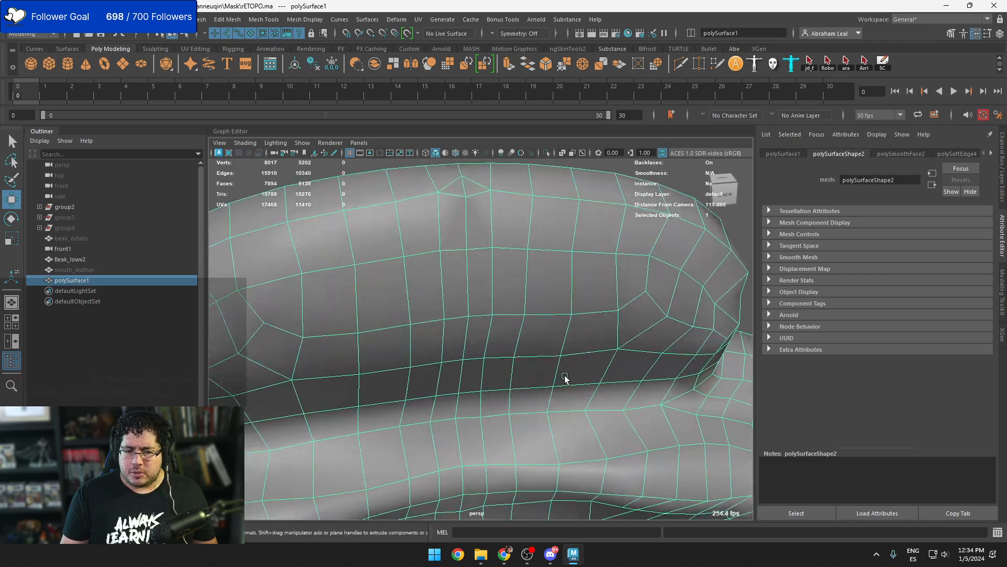
{"action": "mouse_move", "coordinate": [473, 231]}
{"action": "right_mouse_down"}
{"action": "mouse_move", "coordinate": [452, 199]}
{"action": "mouse_move", "coordinate": [465, 168]}
{"action": "right_mouse_up"}
{"action": "left_click", "coordinate": [467, 192]}
{"action": "key", "text": "Delete"}
Merge the short edge beside the deleted one into a single vertex and return the mesh to object selection
{"action": "left_click", "coordinate": [466, 189]}
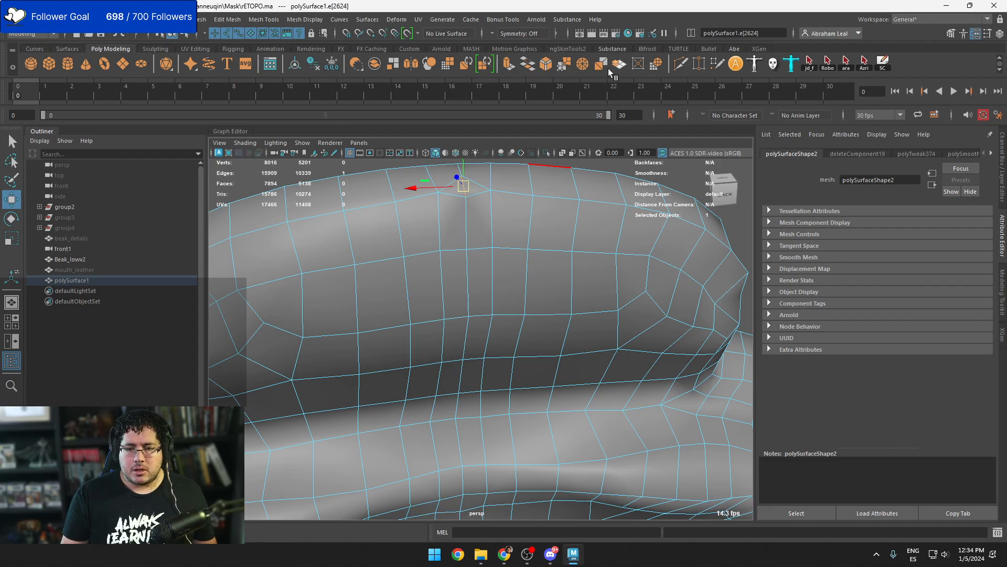
{"action": "left_click", "coordinate": [579, 68]}
{"action": "scroll", "coordinate": [488, 226], "scroll_direction": "down", "scroll_amount": 5}
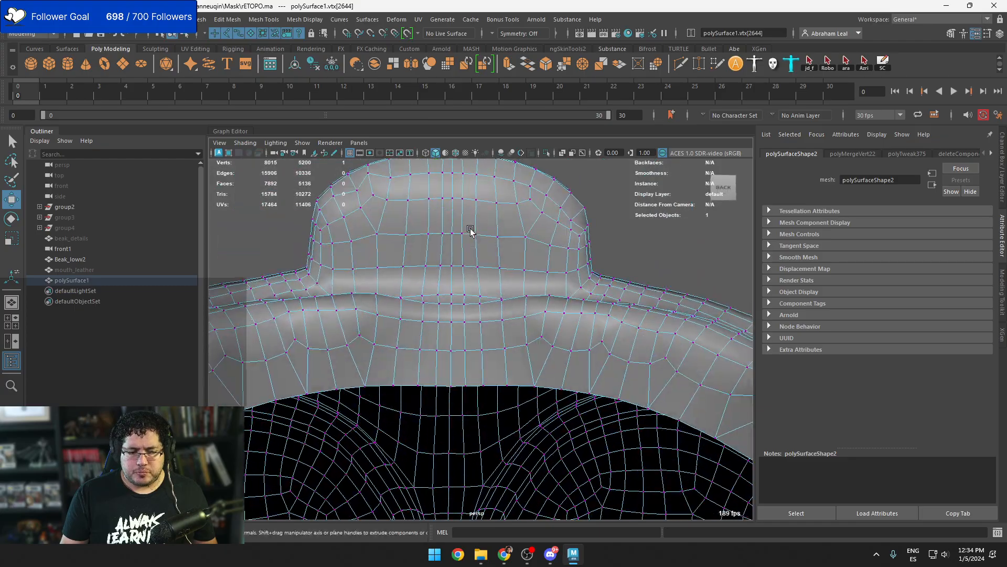
{"action": "left_click_drag", "start_coordinate": [470, 231], "coordinate": [531, 290], "text": "alt"}
{"action": "right_click_drag", "start_coordinate": [460, 266], "coordinate": [528, 184]}
{"action": "left_click", "coordinate": [528, 184]}
{"action": "scroll", "coordinate": [558, 299], "scroll_direction": "down", "scroll_amount": 5}
{"action": "left_click_drag", "start_coordinate": [557, 299], "coordinate": [514, 319], "text": "alt"}
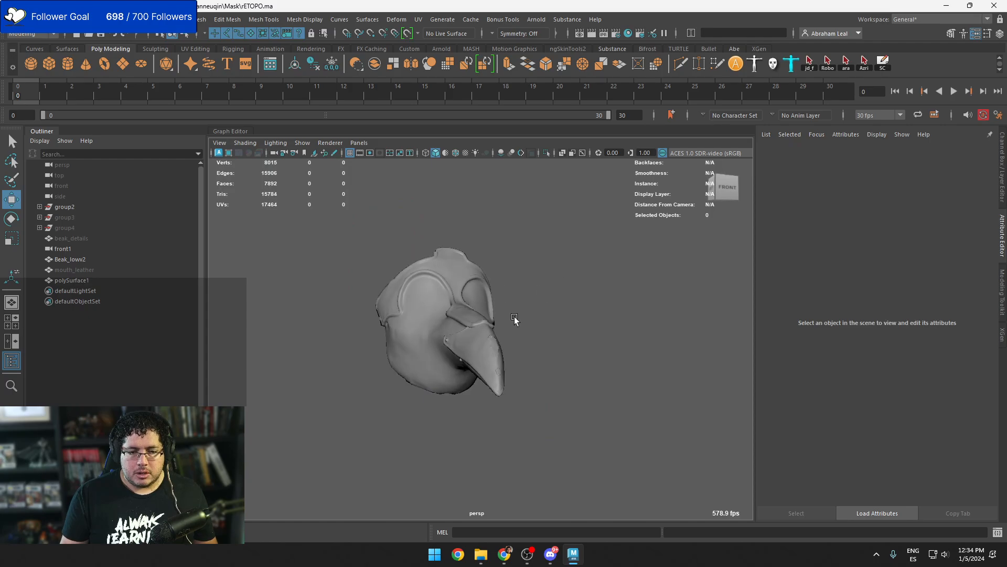
Hide the retopologized mask polySurface1 and the Beak_lowv2 mesh, and save the scene
{"action": "left_click", "coordinate": [485, 315]}
{"action": "key", "text": "ctrl+h"}
{"action": "left_click", "coordinate": [493, 362]}
{"action": "key", "text": "ctrl+h"}
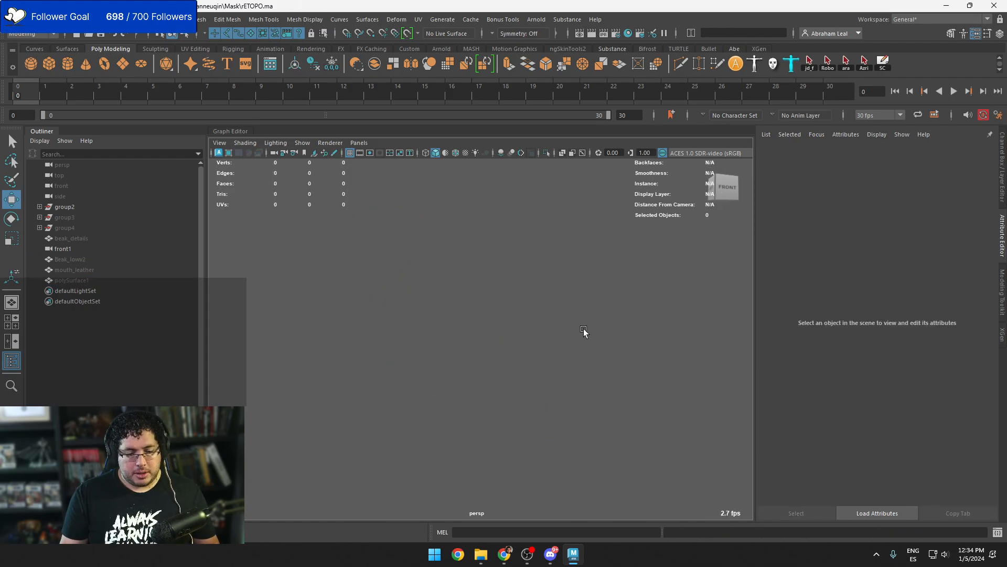
{"action": "key", "text": "ctrl+s"}
{"action": "key", "text": "q"}
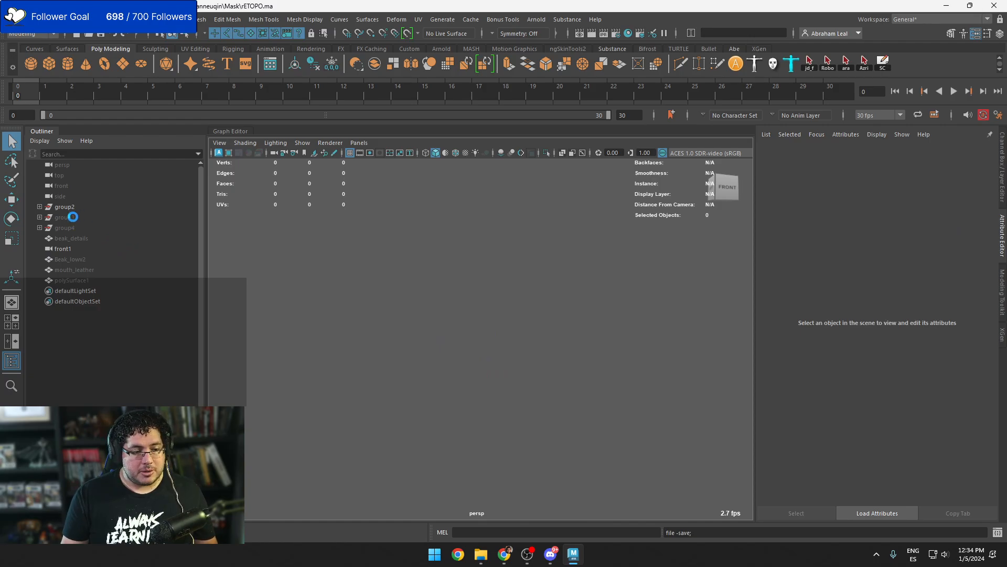
{"action": "key", "text": "w"}
Show group3 and frame its upper buckle
{"action": "left_click", "coordinate": [75, 214]}
{"action": "key", "text": "h"}
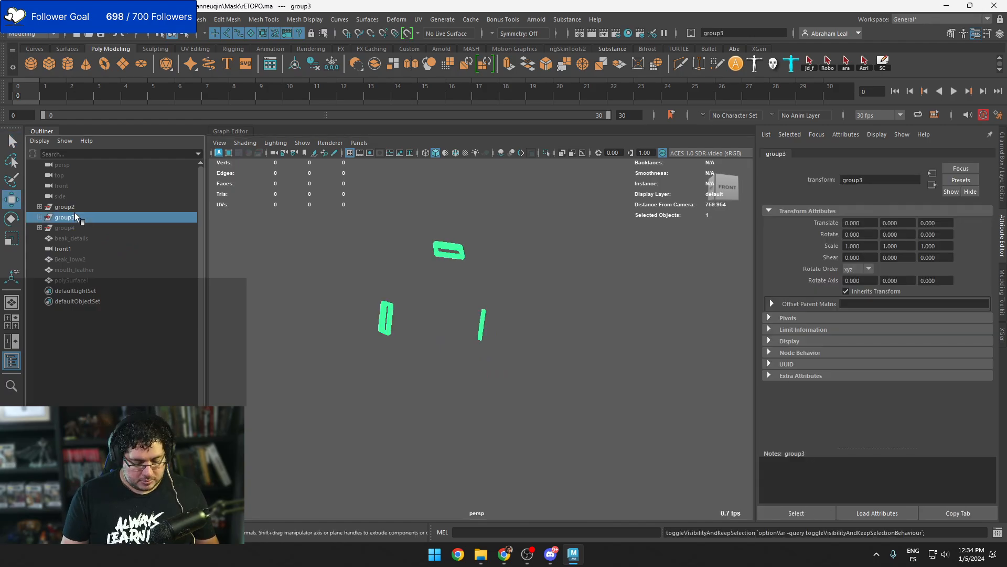
{"action": "left_click", "coordinate": [512, 348]}
{"action": "left_click_drag", "start_coordinate": [513, 348], "coordinate": [449, 295], "text": "alt"}
{"action": "left_click", "coordinate": [450, 294]}
{"action": "key", "text": "f"}
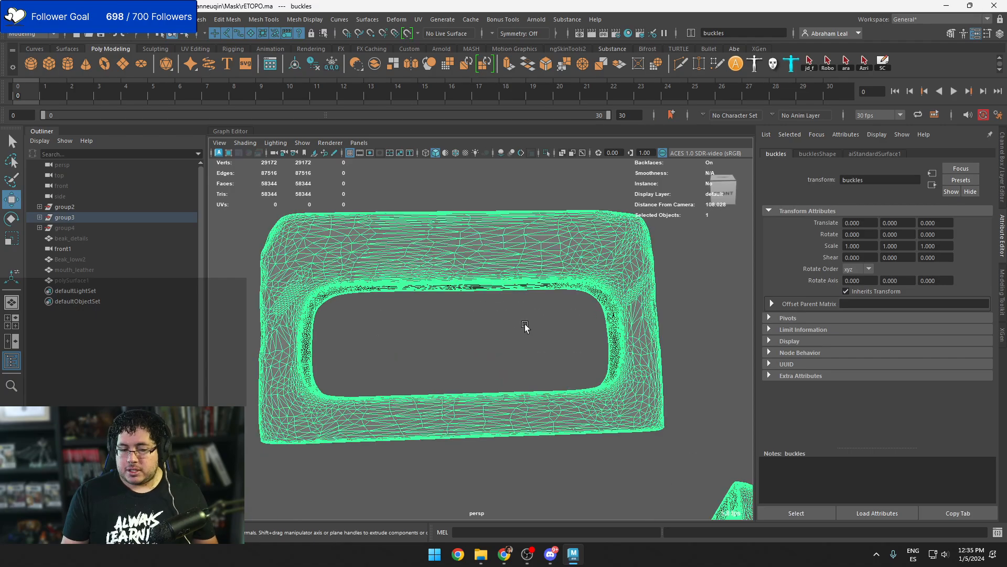
{"action": "scroll", "coordinate": [525, 326], "scroll_direction": "down", "scroll_amount": 3}
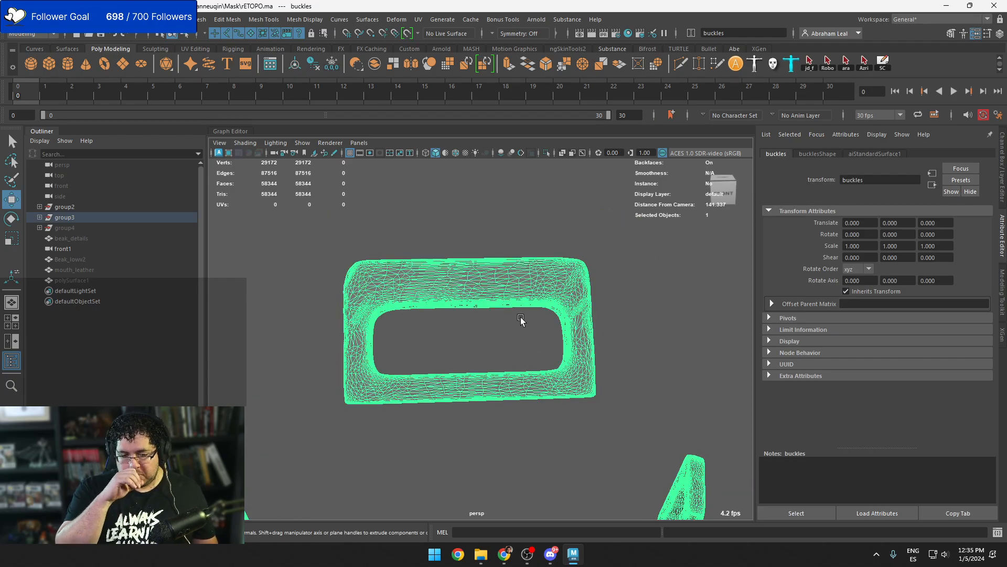
{"action": "scroll", "coordinate": [479, 283], "scroll_direction": "up", "scroll_amount": 5}
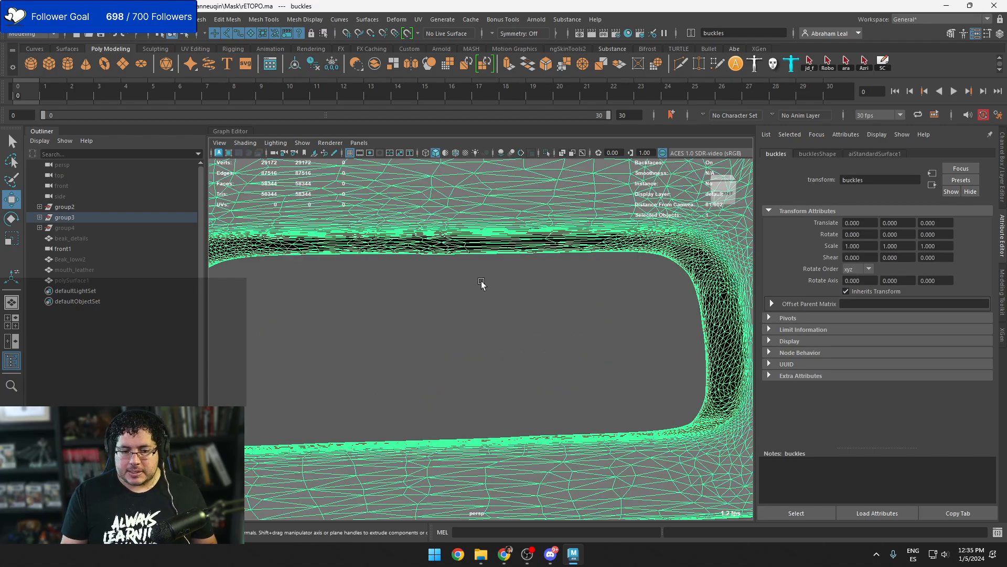
{"action": "scroll", "coordinate": [479, 288], "scroll_direction": "down", "scroll_amount": 5}
Make the buckles mesh the live surface and place four Quad Draw points for a quad above the upper buckle's opening
{"action": "left_click", "coordinate": [469, 320]}
{"action": "left_click", "coordinate": [460, 280]}
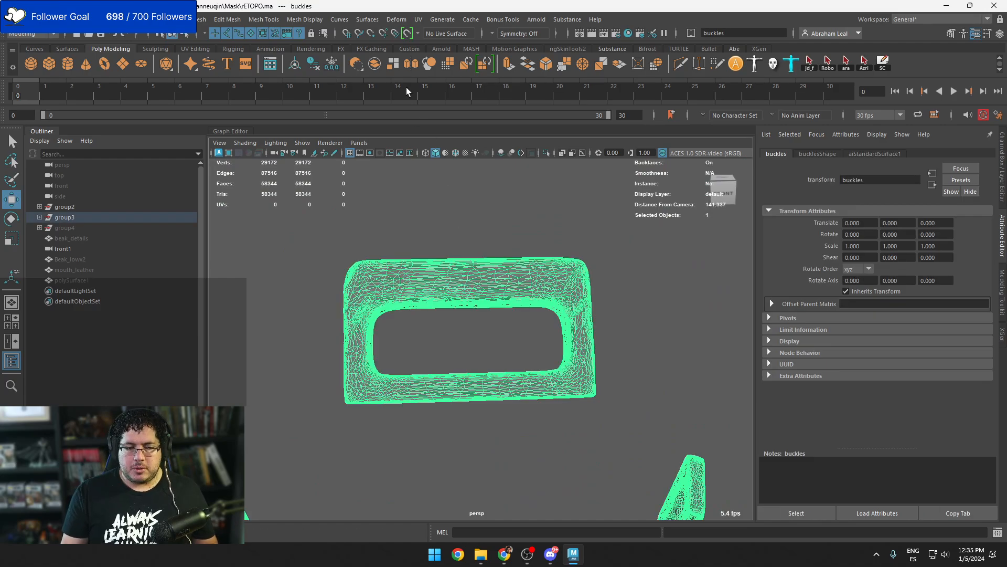
{"action": "left_click", "coordinate": [408, 33]}
{"action": "scroll", "coordinate": [483, 278], "scroll_direction": "up", "scroll_amount": 2}
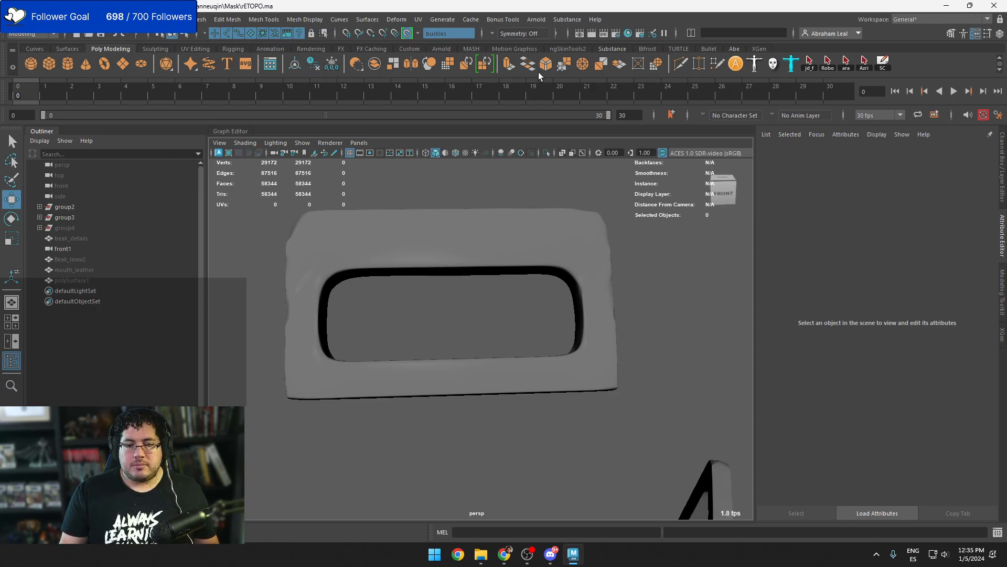
{"action": "left_click", "coordinate": [713, 63]}
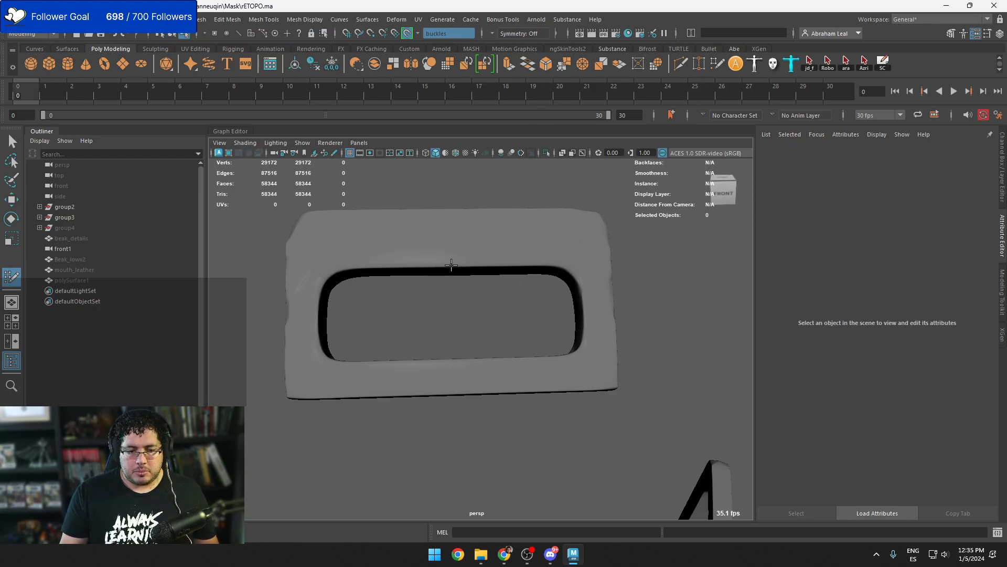
{"action": "left_click", "coordinate": [493, 265]}
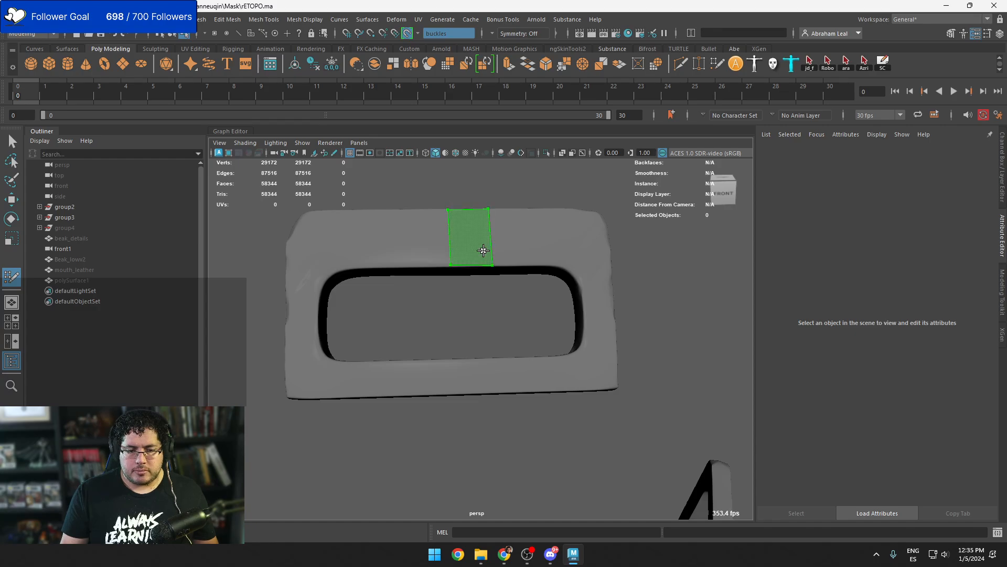
Build three adjoining Quad Draw faces on the buckle's front surface above the opening, running from the middle toward the right corner
{"action": "left_click", "coordinate": [481, 249], "text": "shift"}
{"action": "left_click", "coordinate": [525, 210]}
{"action": "left_click", "coordinate": [512, 242], "text": "shift"}
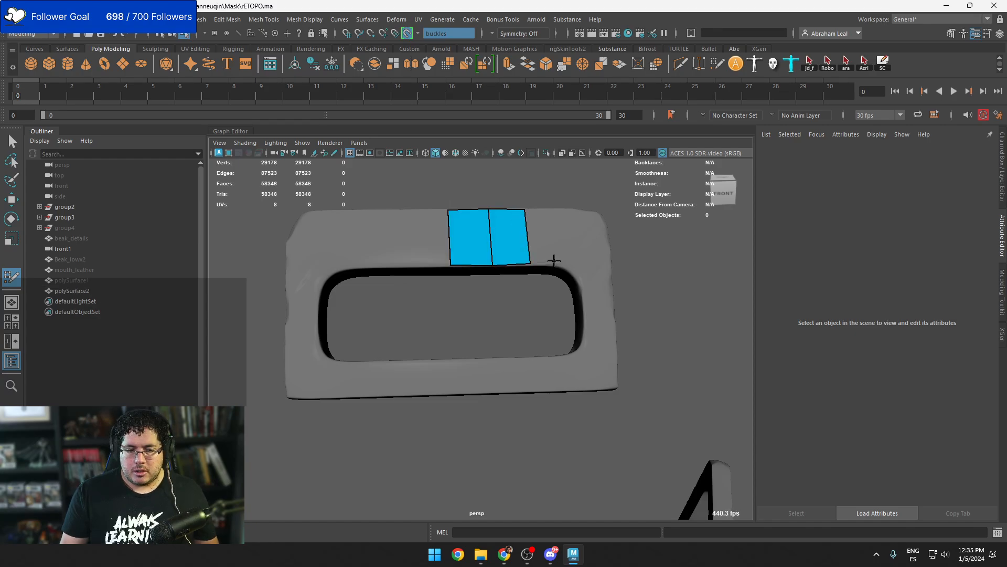
{"action": "left_click", "coordinate": [554, 208]}
{"action": "left_click", "coordinate": [544, 241], "text": "shift"}
Raise the lower edges of the quads above the opening to leave a narrow gap along its rim
{"action": "middle_click_drag", "start_coordinate": [566, 272], "coordinate": [514, 279], "text": "alt"}
{"action": "right_click_drag", "start_coordinate": [515, 279], "coordinate": [534, 313], "text": "alt"}
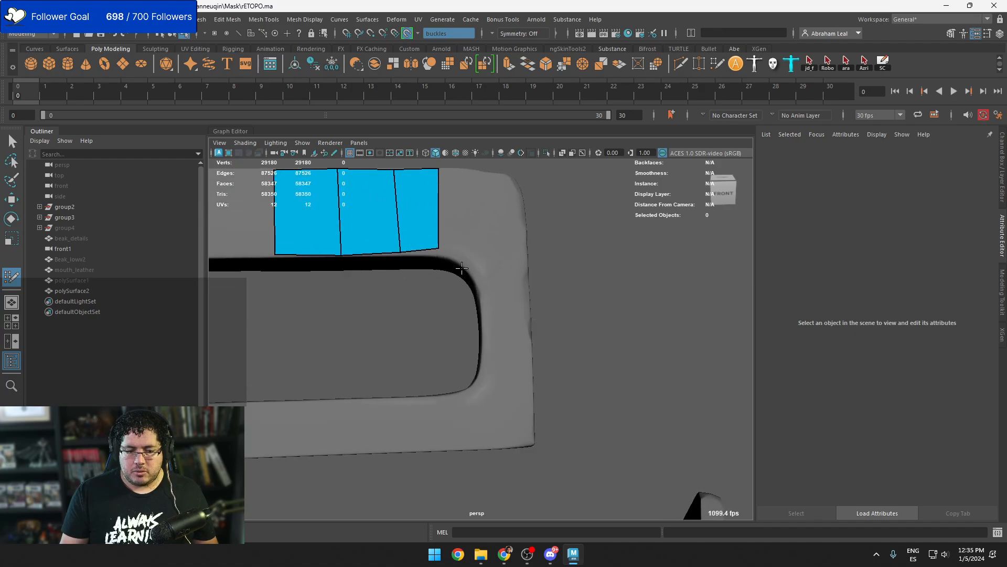
{"action": "left_click_drag", "start_coordinate": [372, 251], "coordinate": [372, 245]}
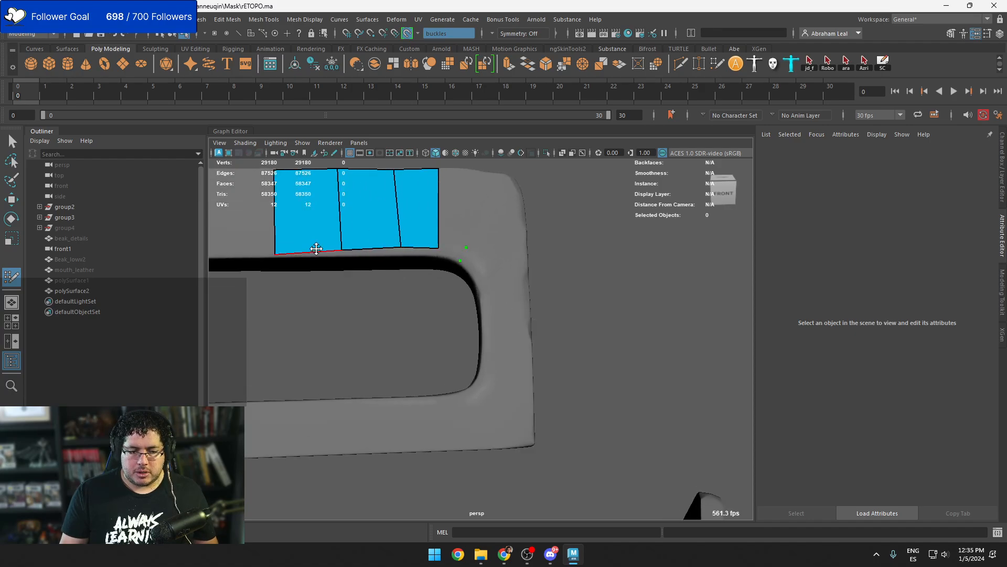
{"action": "left_click_drag", "start_coordinate": [311, 250], "coordinate": [311, 244]}
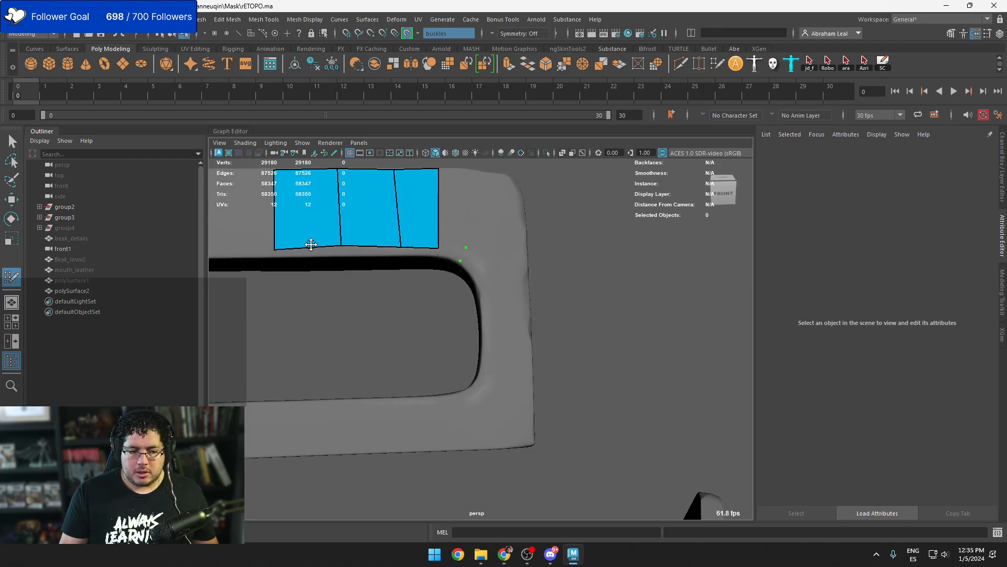
Start a narrow rim strip with three quads curving around the opening's upper right corner, joined to the last wide quad
{"action": "left_click", "coordinate": [436, 254]}
{"action": "left_click", "coordinate": [448, 254], "text": "shift"}
{"action": "left_click", "coordinate": [483, 277]}
{"action": "left_click", "coordinate": [474, 280]}
{"action": "left_click", "coordinate": [474, 267], "text": "shift"}
{"action": "left_click_drag", "start_coordinate": [467, 251], "coordinate": [469, 258]}
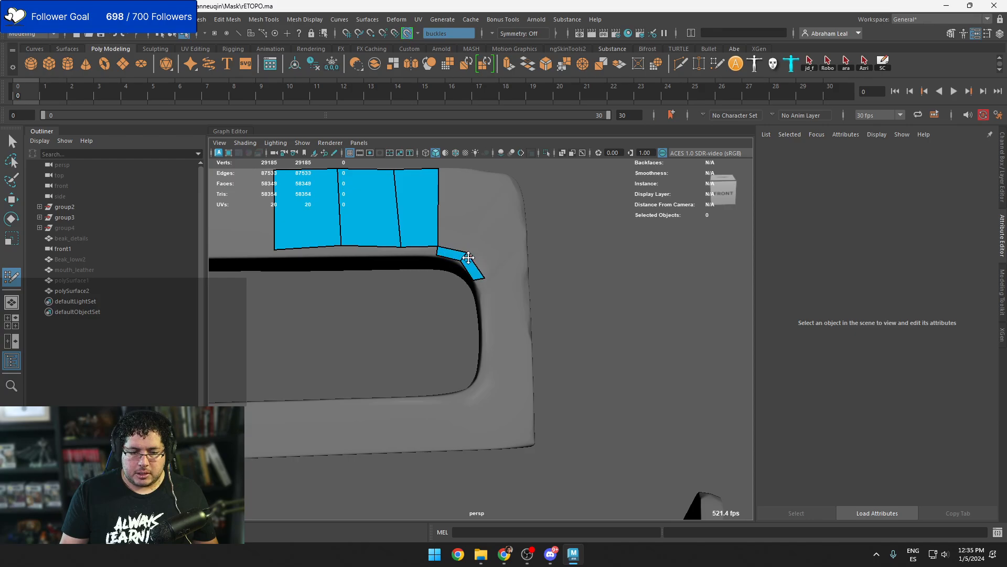
{"action": "left_click", "coordinate": [493, 299]}
{"action": "left_click", "coordinate": [484, 290], "text": "shift"}
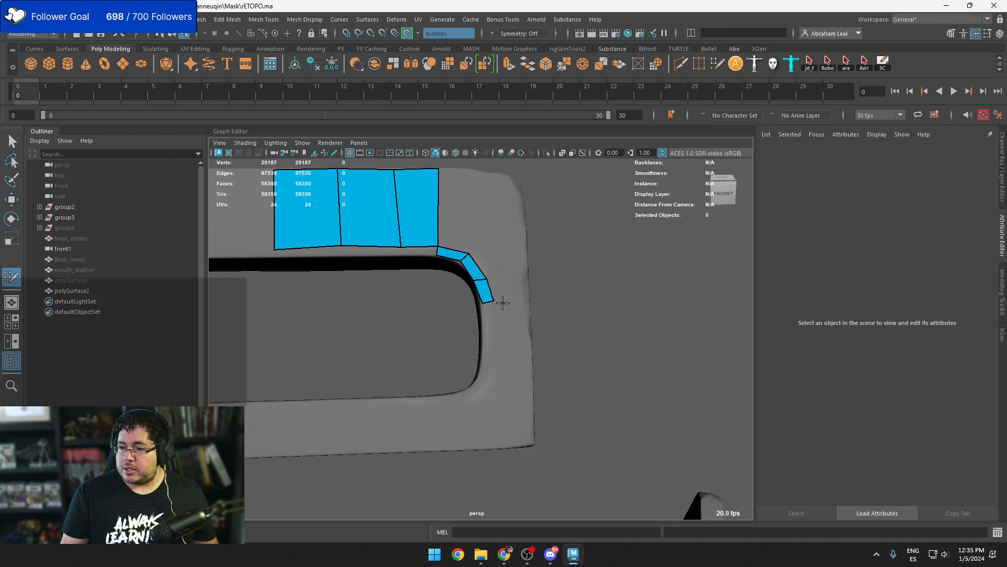
Fill the gap between the three wide upper quads and the opening with narrow rim quads
{"action": "middle_click_drag", "start_coordinate": [502, 303], "coordinate": [561, 290], "text": "alt"}
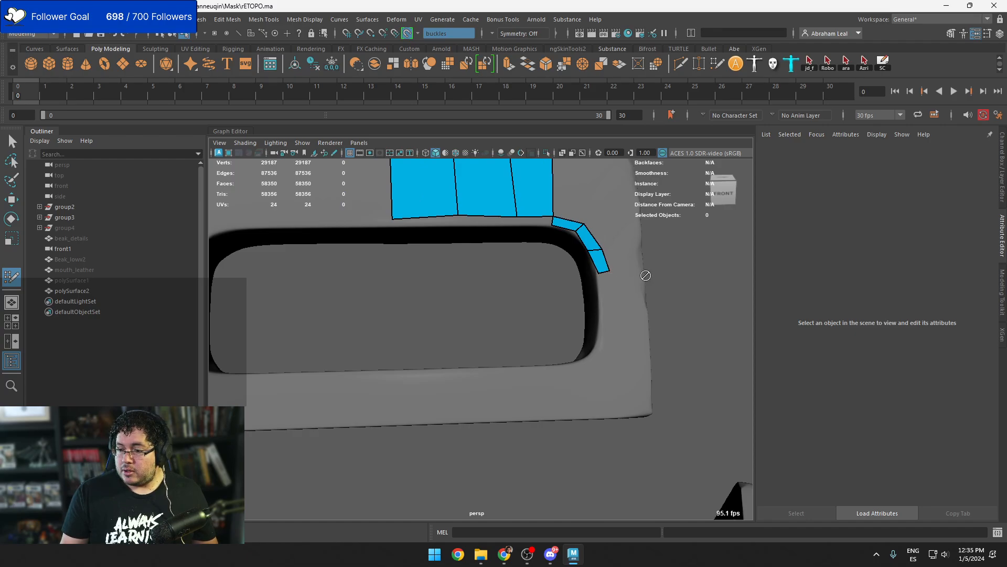
{"action": "middle_click_drag", "start_coordinate": [551, 224], "coordinate": [583, 246], "text": "alt"}
{"action": "right_click_drag", "start_coordinate": [583, 247], "coordinate": [590, 271], "text": "alt"}
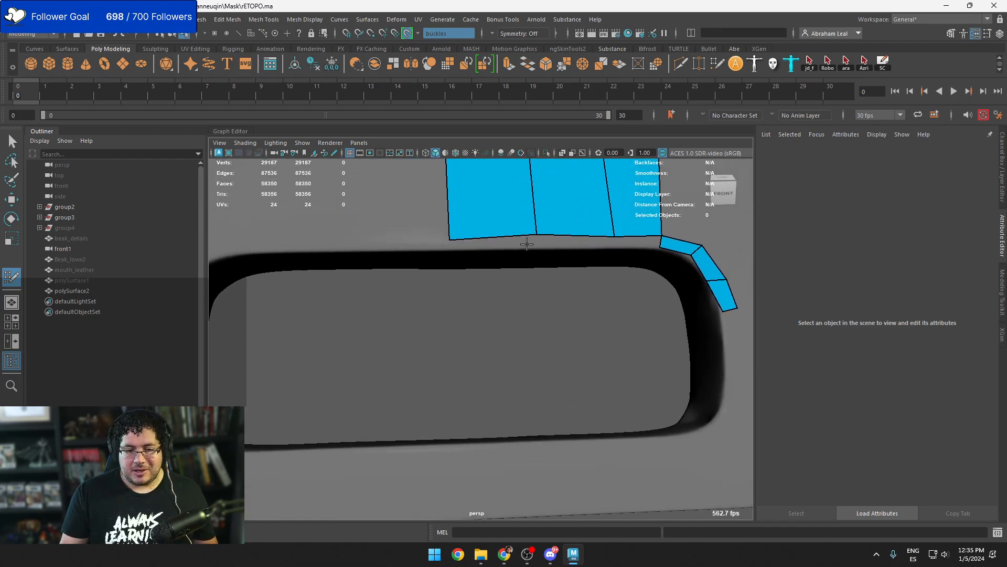
{"action": "left_click", "coordinate": [574, 242], "text": "shift"}
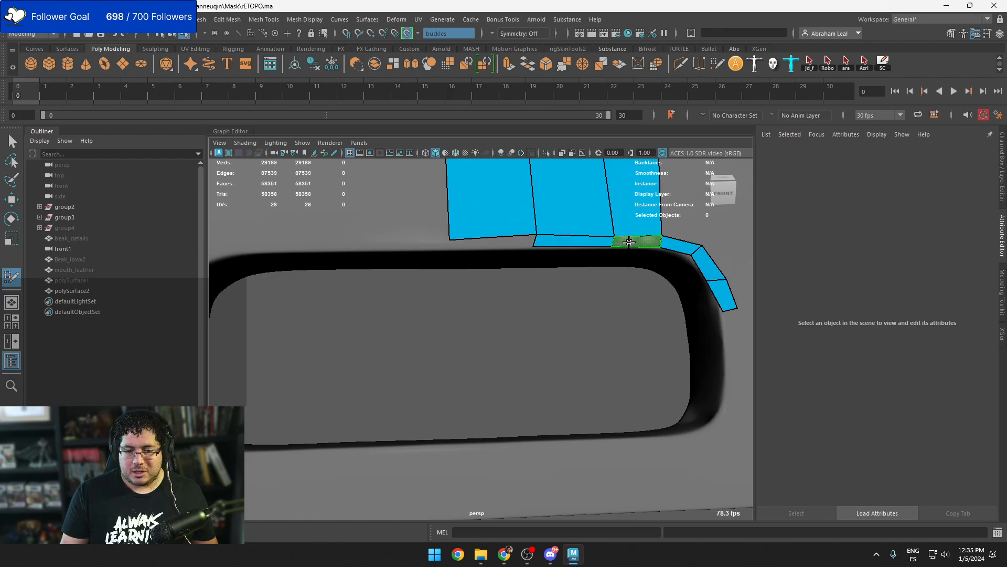
{"action": "left_click", "coordinate": [638, 241], "text": "shift"}
{"action": "left_click", "coordinate": [469, 243], "text": "shift"}
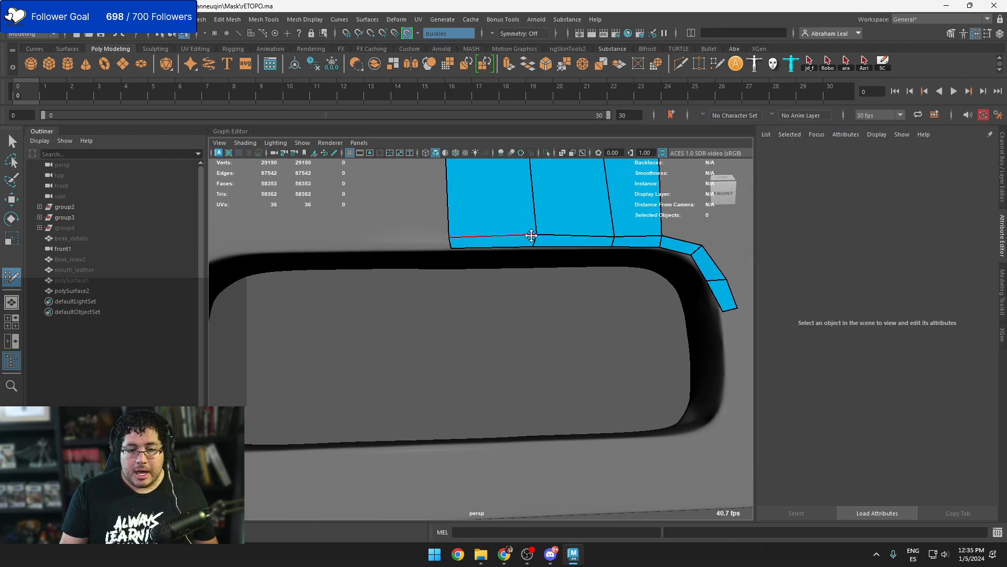
Adjust the rim strip's edges and vertices to follow the opening's upper edge and upper right corner evenly
{"action": "left_click_drag", "start_coordinate": [508, 236], "coordinate": [450, 245]}
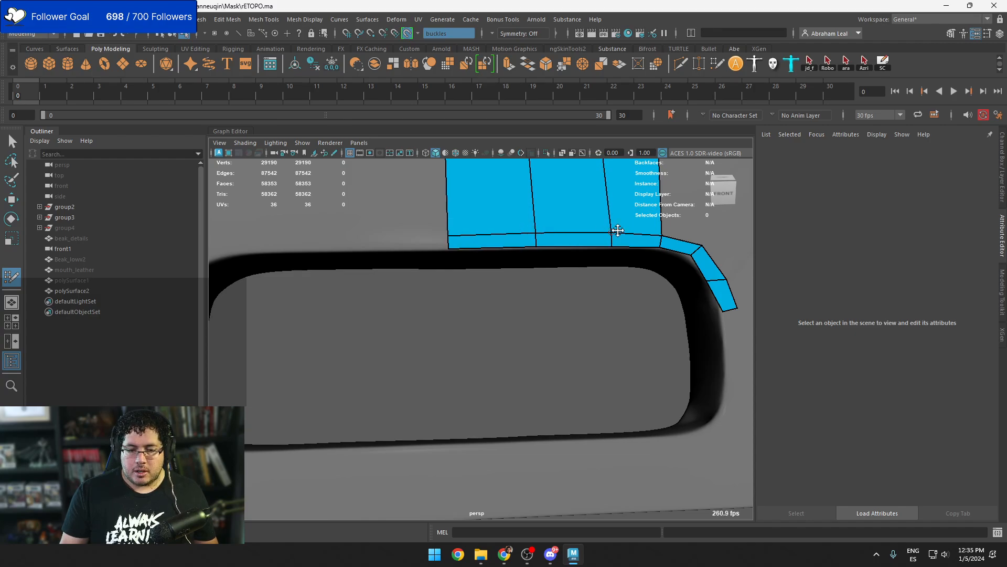
{"action": "middle_click_drag", "start_coordinate": [616, 227], "coordinate": [483, 277], "text": "alt"}
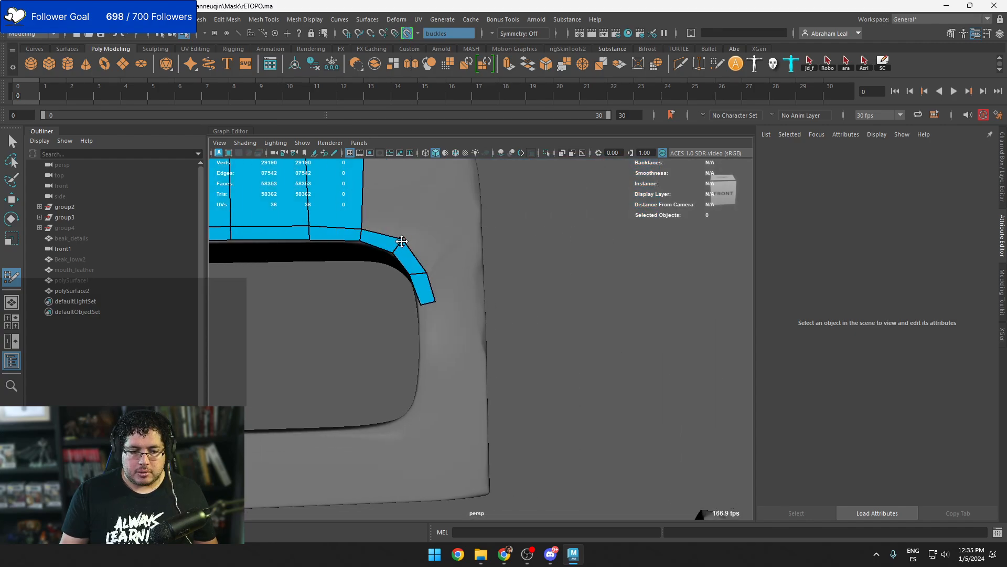
{"action": "left_click_drag", "start_coordinate": [401, 241], "coordinate": [416, 276]}
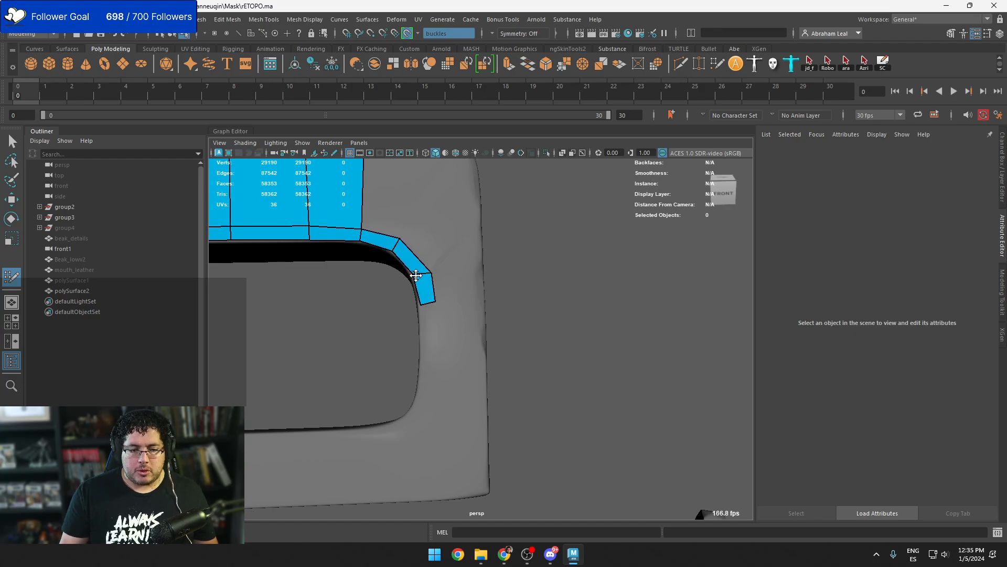
Extend the narrow rim strip with two quads down the right side of the opening
{"action": "middle_click_drag", "start_coordinate": [434, 355], "coordinate": [466, 327], "text": "alt"}
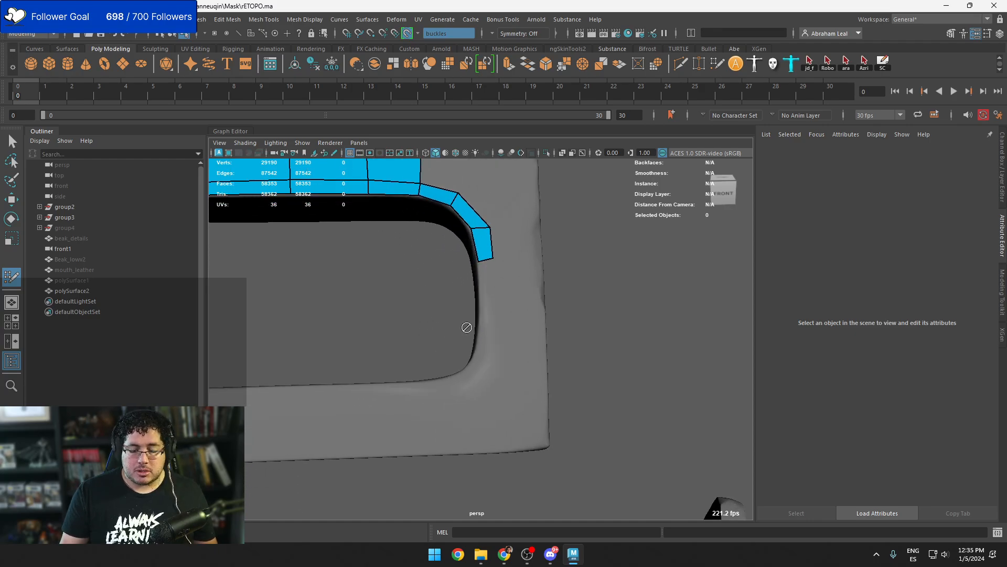
{"action": "left_click", "coordinate": [481, 303]}
{"action": "left_click", "coordinate": [495, 299]}
{"action": "left_click", "coordinate": [488, 282], "text": "shift"}
{"action": "mouse_move", "coordinate": [492, 286]}
{"action": "left_mouse_down", "text": "alt"}
{"action": "mouse_move", "coordinate": [566, 306]}
{"action": "mouse_move", "coordinate": [592, 300]}
{"action": "left_mouse_up", "text": "alt"}
{"action": "middle_click_drag", "start_coordinate": [591, 301], "coordinate": [518, 297], "text": "alt"}
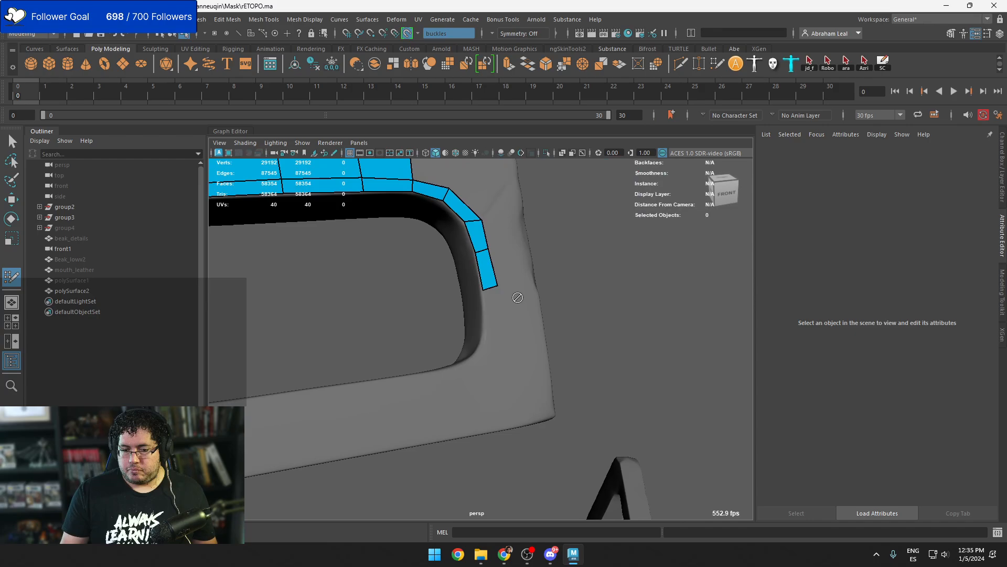
{"action": "left_click", "coordinate": [496, 314]}
{"action": "left_click", "coordinate": [491, 303], "text": "shift"}
Continue the rim strip with two more quads into the opening's lower right corner
{"action": "left_click_drag", "start_coordinate": [499, 322], "coordinate": [526, 350], "text": "alt"}
{"action": "mouse_move", "coordinate": [526, 350]}
{"action": "middle_mouse_down", "text": "alt"}
{"action": "mouse_move", "coordinate": [589, 355]}
{"action": "mouse_move", "coordinate": [567, 275]}
{"action": "middle_mouse_up", "text": "alt"}
{"action": "left_click", "coordinate": [587, 306]}
{"action": "left_click", "coordinate": [581, 295], "text": "shift"}
{"action": "mouse_move", "coordinate": [581, 307]}
{"action": "left_mouse_down", "text": "alt"}
{"action": "mouse_move", "coordinate": [604, 331]}
{"action": "mouse_move", "coordinate": [557, 318]}
{"action": "mouse_move", "coordinate": [563, 326]}
{"action": "left_mouse_up", "text": "alt"}
{"action": "left_click", "coordinate": [547, 323]}
{"action": "left_click", "coordinate": [548, 321], "text": "shift"}
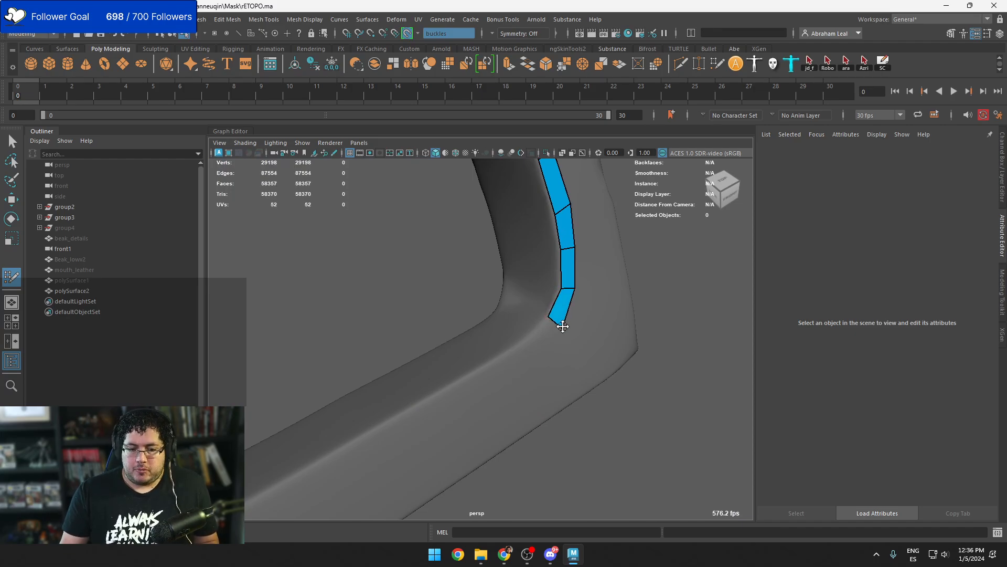
Extend the rim strip with three quads from the lower right corner along the opening's lower edge
{"action": "left_click", "coordinate": [523, 361], "text": "shift"}
{"action": "mouse_move", "coordinate": [523, 362]}
{"action": "left_mouse_down", "text": "alt"}
{"action": "mouse_move", "coordinate": [456, 329]}
{"action": "mouse_move", "coordinate": [381, 317]}
{"action": "left_mouse_up", "text": "alt"}
{"action": "left_click", "coordinate": [531, 341], "text": "shift"}
{"action": "middle_click_drag", "start_coordinate": [382, 317], "coordinate": [520, 383], "text": "alt"}
{"action": "scroll", "coordinate": [504, 384], "scroll_direction": "up", "scroll_amount": 2}
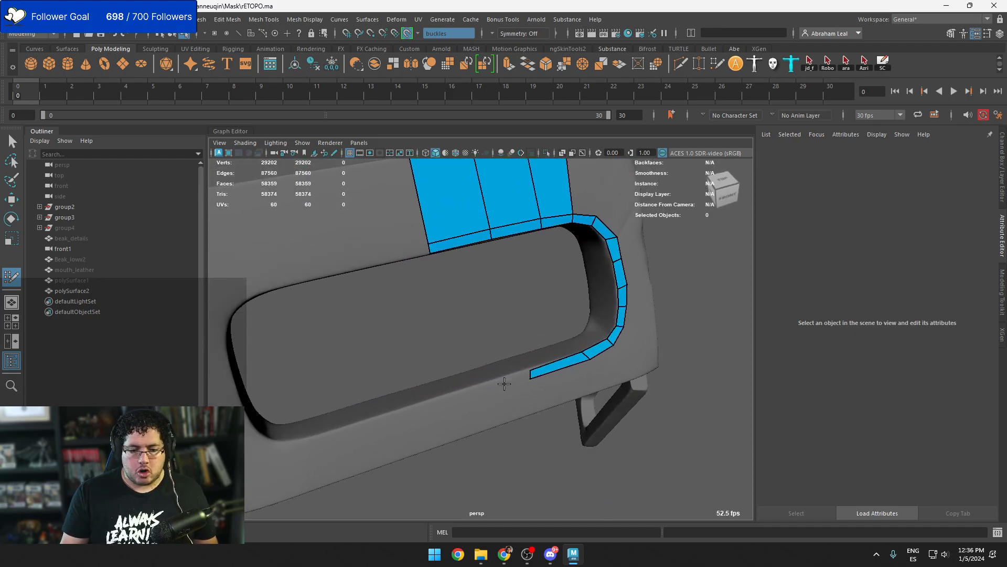
{"action": "left_click", "coordinate": [473, 395], "text": "shift"}
Add a wide quad to the end of the upper row, joining it to the rim strip at the upper right corner
{"action": "mouse_move", "coordinate": [464, 393]}
{"action": "left_mouse_down", "text": "alt"}
{"action": "mouse_move", "coordinate": [458, 297]}
{"action": "mouse_move", "coordinate": [505, 318]}
{"action": "left_mouse_up", "text": "alt"}
{"action": "left_click", "coordinate": [509, 289]}
{"action": "left_click", "coordinate": [483, 326], "text": "shift"}
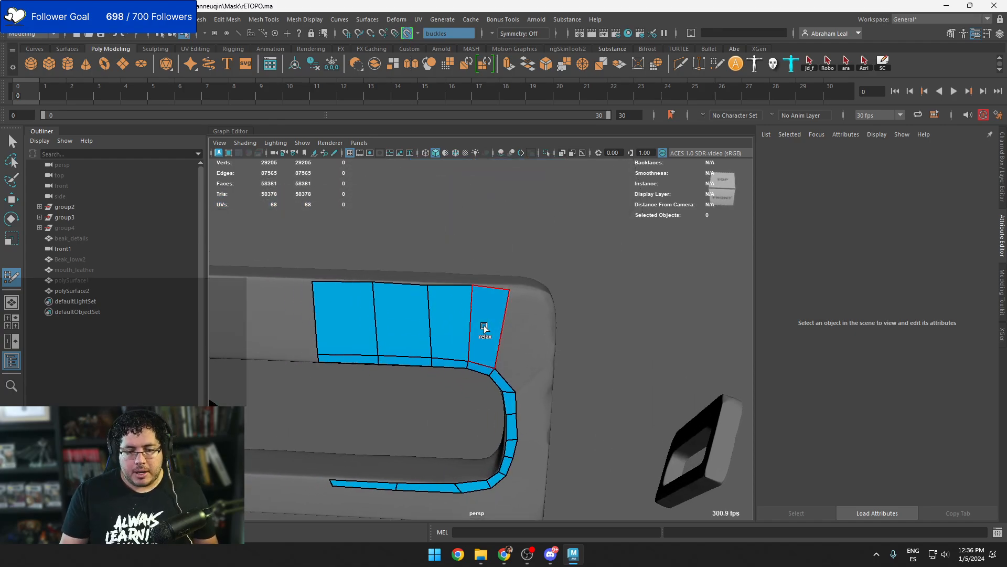
Fill the buckle's right side with four quads between the rim strip and the outer edge
{"action": "left_click_drag", "start_coordinate": [531, 368], "coordinate": [505, 337], "text": "alt"}
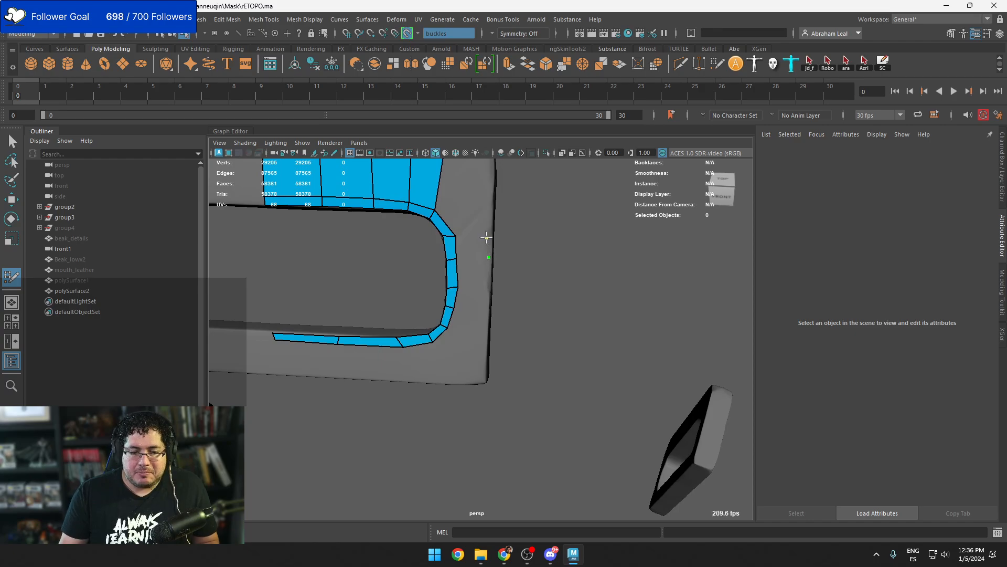
{"action": "left_click", "coordinate": [472, 247], "text": "shift"}
{"action": "left_click", "coordinate": [488, 287]}
{"action": "left_click", "coordinate": [478, 271], "text": "shift"}
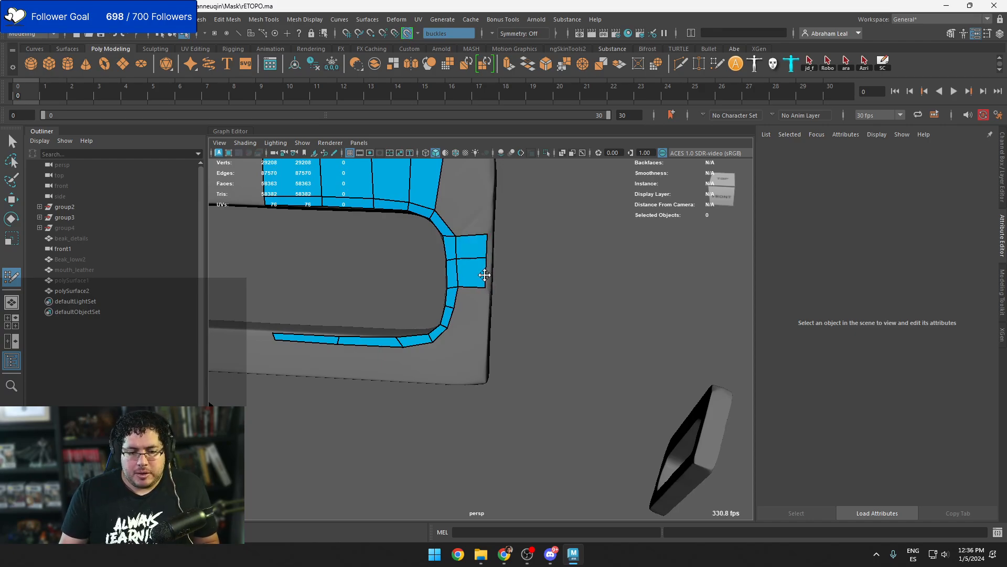
{"action": "left_click_drag", "start_coordinate": [486, 237], "coordinate": [491, 343], "text": "alt"}
{"action": "left_click", "coordinate": [485, 330], "text": "shift"}
{"action": "left_click", "coordinate": [470, 344], "text": "shift"}
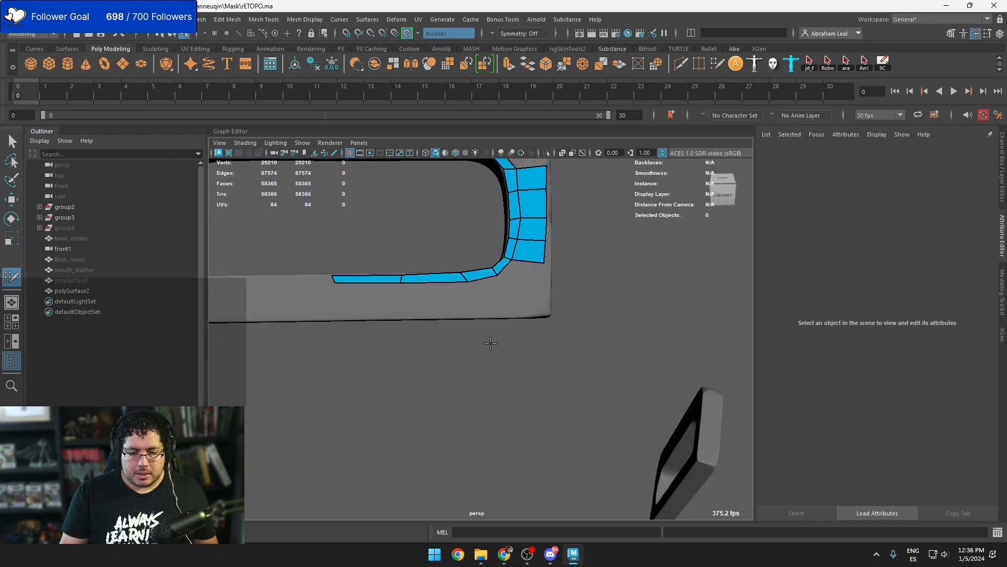
Fill the buckle's lower bar with three quads between the rim strip and the outer edge
{"action": "left_click", "coordinate": [497, 313]}
{"action": "left_click", "coordinate": [485, 296], "text": "shift"}
{"action": "left_click", "coordinate": [402, 311]}
{"action": "left_click", "coordinate": [437, 307], "text": "shift"}
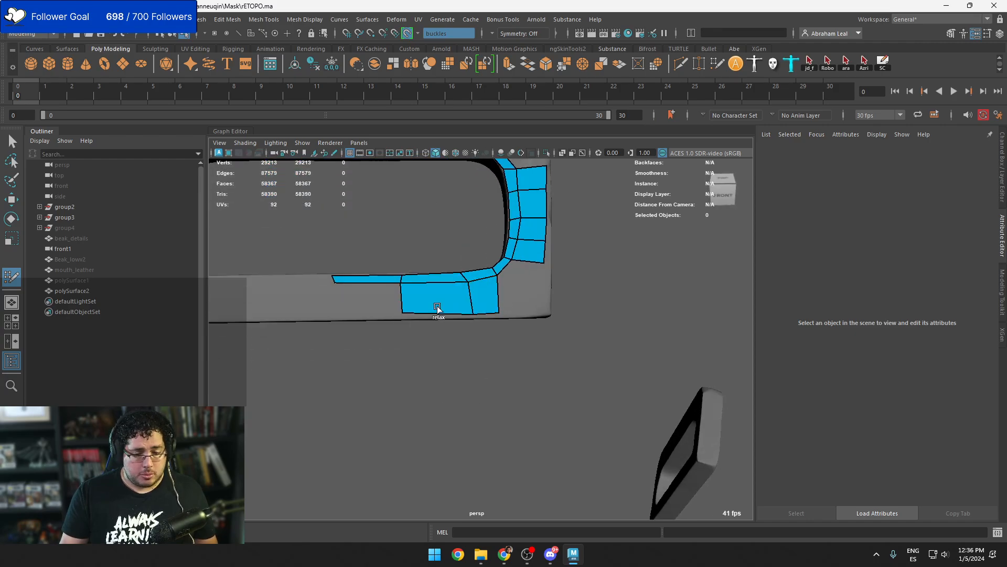
{"action": "left_click", "coordinate": [338, 309]}
{"action": "left_click", "coordinate": [371, 308], "text": "shift"}
Close the buckle's lower right corner with two quads linking the side column to the lower row
{"action": "mouse_move", "coordinate": [337, 311]}
{"action": "left_mouse_down", "text": "alt"}
{"action": "mouse_move", "coordinate": [470, 306]}
{"action": "mouse_move", "coordinate": [506, 342]}
{"action": "left_mouse_up", "text": "alt"}
{"action": "left_click", "coordinate": [492, 309]}
{"action": "left_click", "coordinate": [478, 266], "text": "shift"}
{"action": "left_click_drag", "start_coordinate": [493, 308], "coordinate": [509, 304]}
{"action": "left_click", "coordinate": [498, 356]}
{"action": "left_click", "coordinate": [465, 333], "text": "shift"}
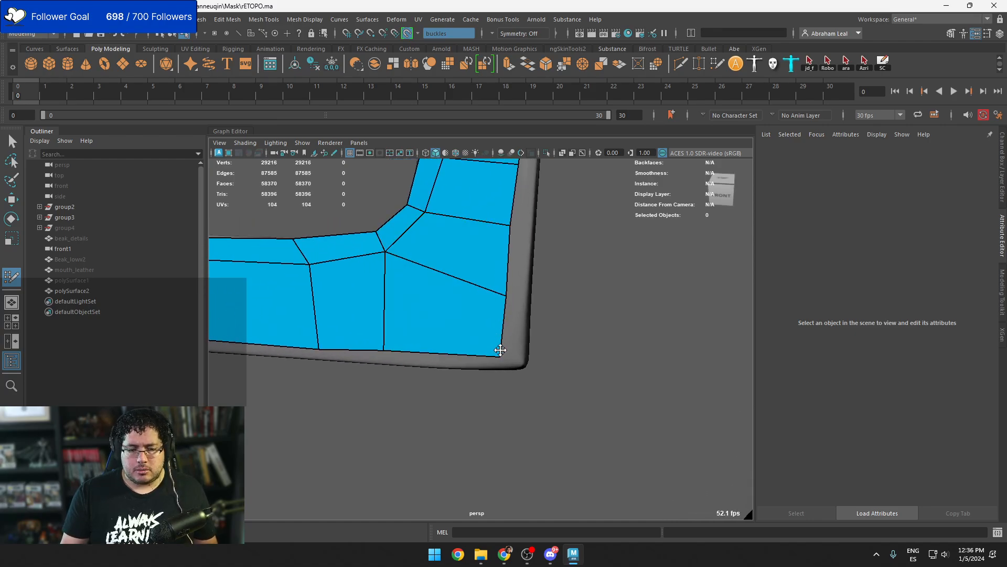
Shift the side column's outer vertices near the lower right corner toward the buckle's outer edge
{"action": "mouse_move", "coordinate": [505, 299]}
{"action": "middle_mouse_down", "text": "alt"}
{"action": "mouse_move", "coordinate": [514, 314]}
{"action": "mouse_move", "coordinate": [508, 427]}
{"action": "middle_mouse_up", "text": "alt"}
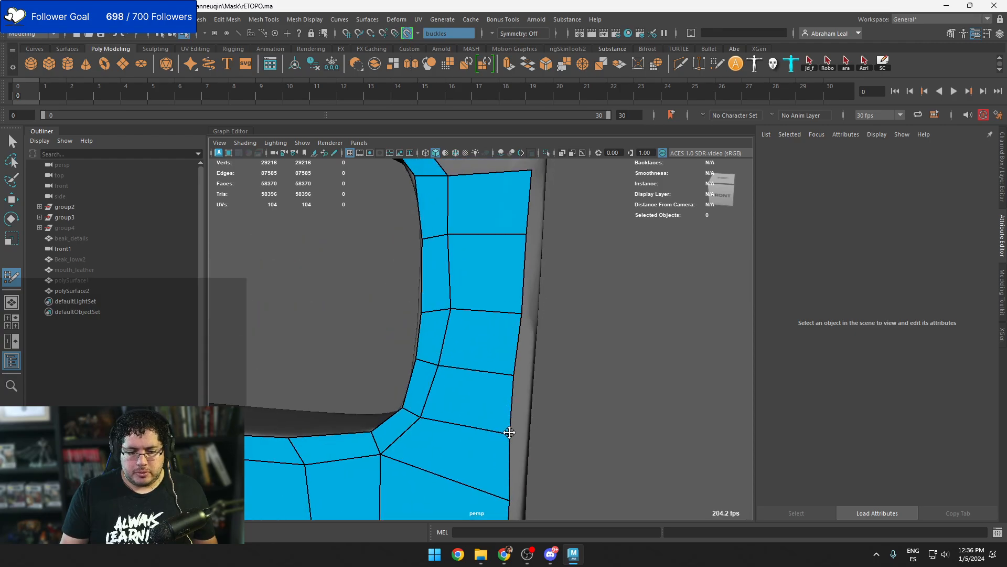
{"action": "left_click_drag", "start_coordinate": [508, 415], "coordinate": [511, 415]}
{"action": "left_click_drag", "start_coordinate": [508, 450], "coordinate": [511, 451]}
Close the buckle's upper right corner with two quads and align their outer vertices with the rounded contour
{"action": "mouse_move", "coordinate": [533, 345]}
{"action": "middle_mouse_down", "text": "alt"}
{"action": "mouse_move", "coordinate": [547, 408]}
{"action": "mouse_move", "coordinate": [555, 342]}
{"action": "middle_mouse_up", "text": "alt"}
{"action": "left_click", "coordinate": [580, 352]}
{"action": "left_click", "coordinate": [557, 392], "text": "shift"}
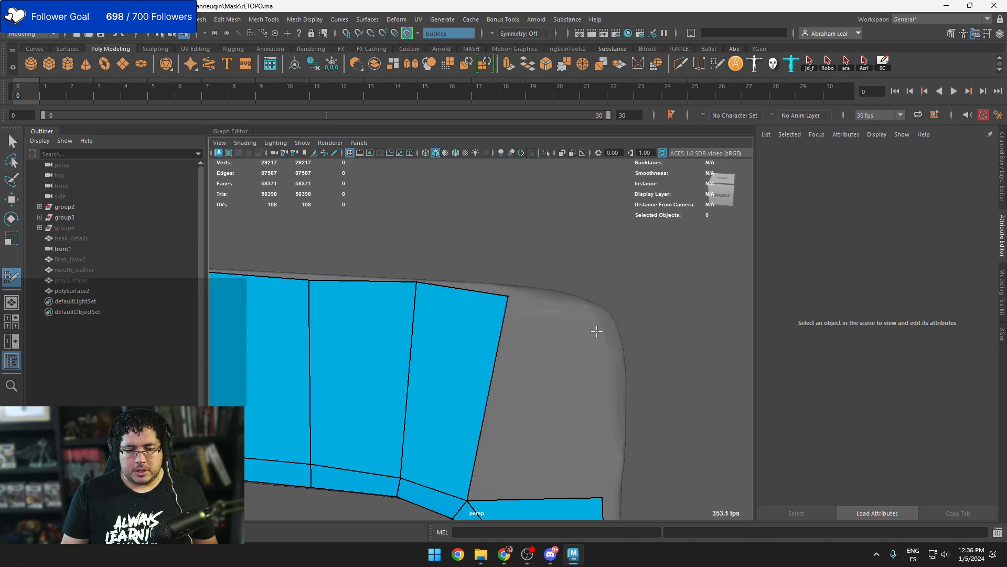
{"action": "left_click", "coordinate": [596, 331]}
{"action": "left_click", "coordinate": [563, 361], "text": "shift"}
{"action": "left_click_drag", "start_coordinate": [510, 306], "coordinate": [516, 311]}
{"action": "left_click_drag", "start_coordinate": [595, 333], "coordinate": [592, 323]}
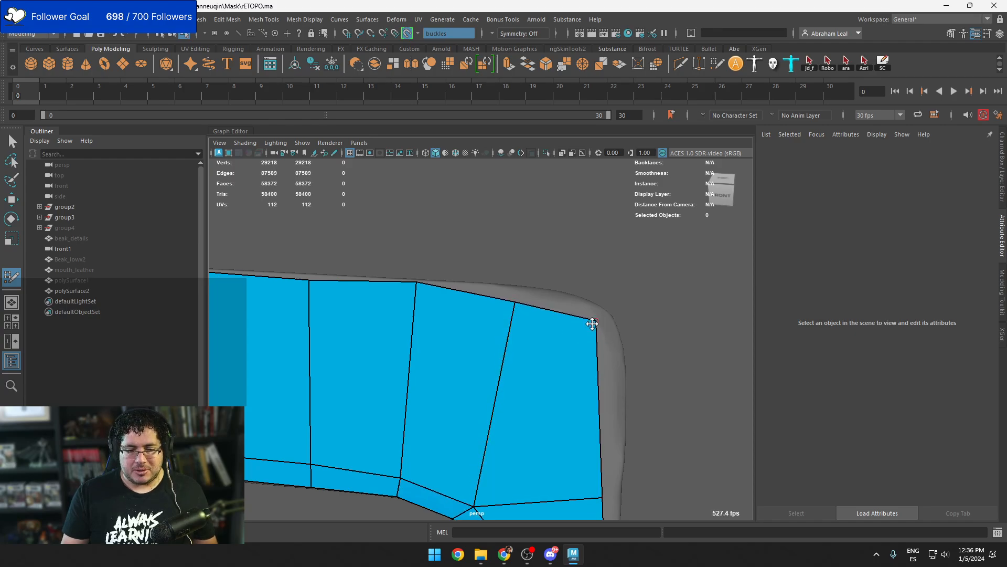
Move the outer edge of the lower row's end quad closer to the buckle's bottom border
{"action": "right_click_drag", "start_coordinate": [592, 323], "coordinate": [524, 351], "text": "alt"}
{"action": "left_click_drag", "start_coordinate": [524, 351], "coordinate": [548, 391], "text": "alt"}
{"action": "middle_click_drag", "start_coordinate": [548, 391], "coordinate": [474, 315], "text": "alt"}
{"action": "right_click_drag", "start_coordinate": [474, 315], "coordinate": [499, 326], "text": "alt"}
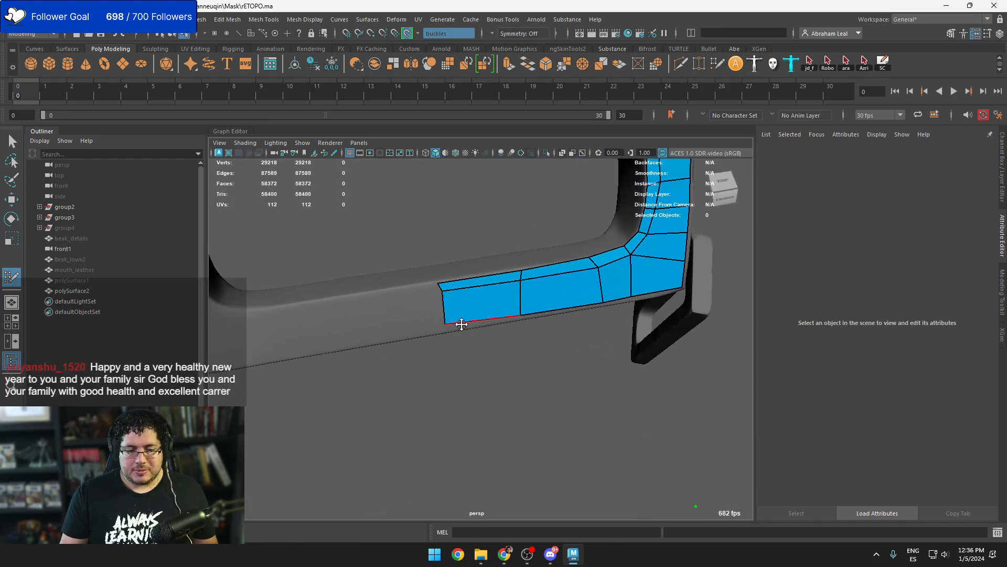
{"action": "left_click_drag", "start_coordinate": [461, 324], "coordinate": [461, 329]}
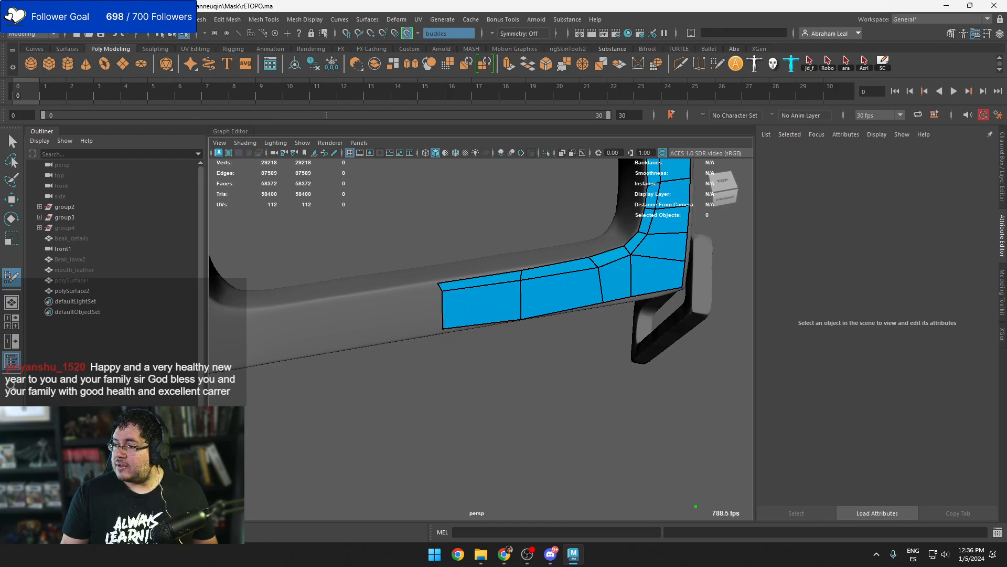
Add three quads on the opening's inner wall along the lower bar, up to the lower right corner
{"action": "left_click_drag", "start_coordinate": [453, 308], "coordinate": [486, 401]}
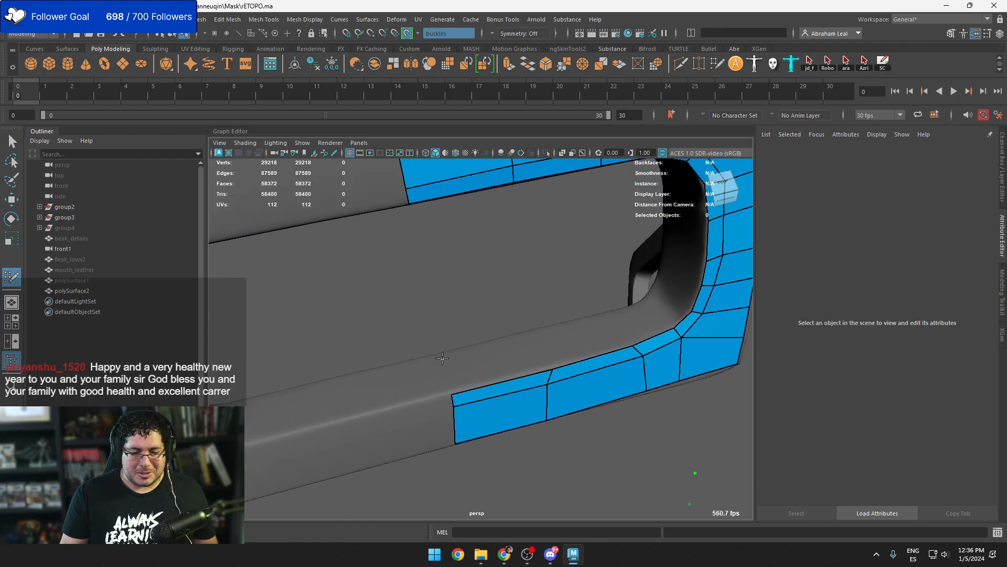
{"action": "left_click", "coordinate": [518, 343], "text": "shift"}
{"action": "left_click", "coordinate": [614, 322], "text": "shift"}
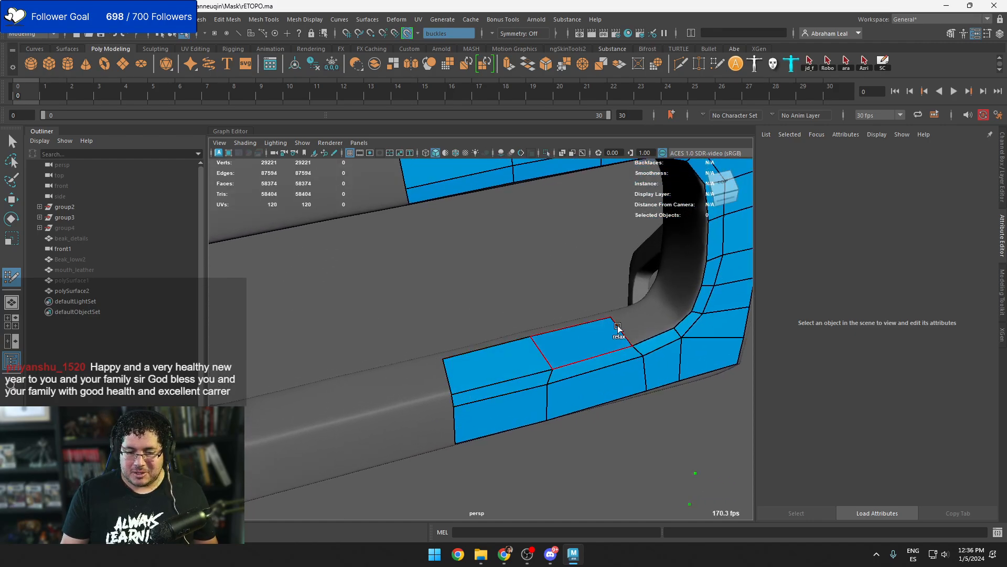
{"action": "left_click", "coordinate": [638, 318], "text": "shift"}
{"action": "left_click_drag", "start_coordinate": [638, 318], "coordinate": [579, 368], "text": "alt"}
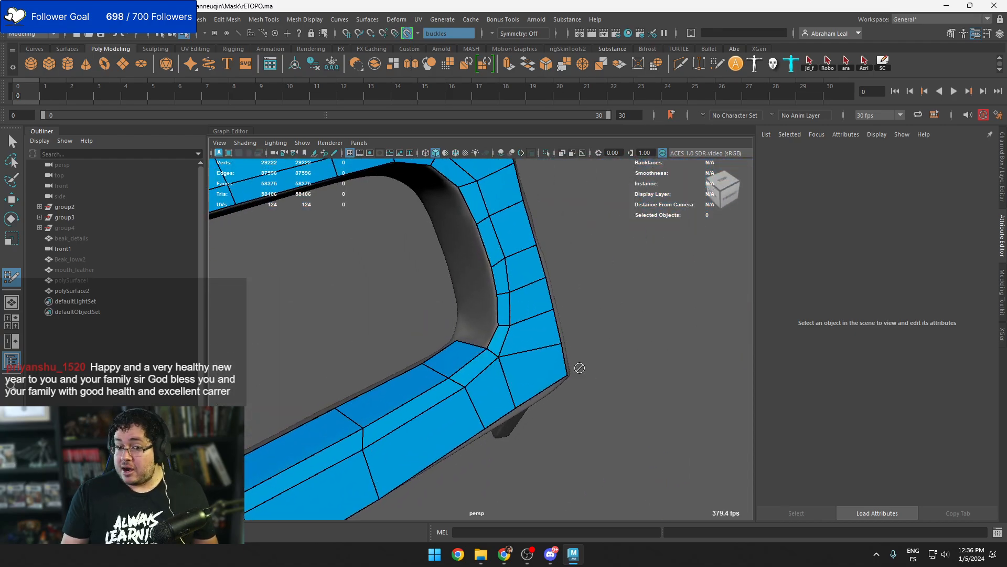
Continue the inner wall quads around the lower right corner and up the right side of the opening
{"action": "left_click", "coordinate": [459, 296], "text": "shift"}
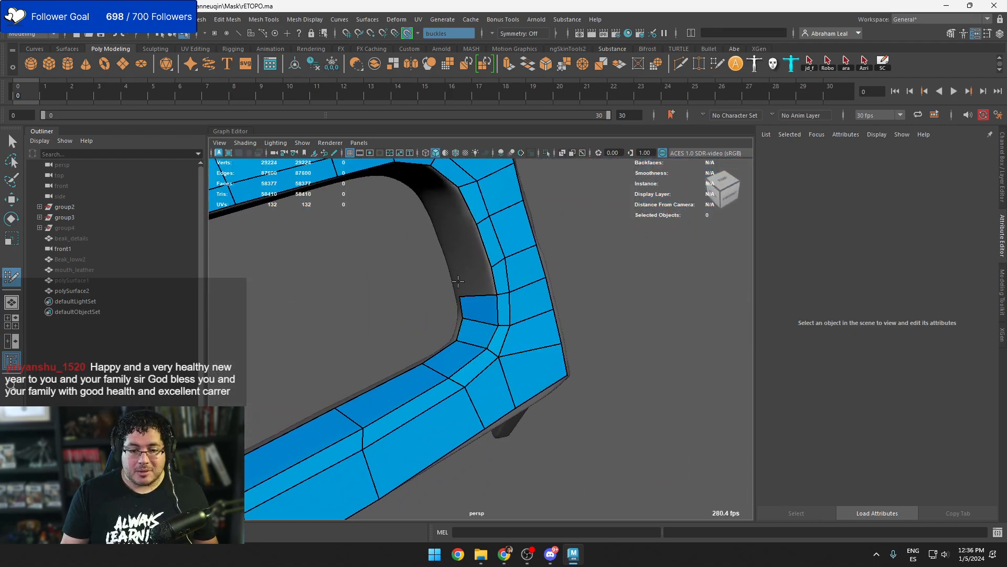
{"action": "left_click", "coordinate": [463, 282], "text": "shift"}
{"action": "left_click", "coordinate": [451, 244], "text": "shift"}
{"action": "mouse_move", "coordinate": [461, 247]}
{"action": "left_mouse_down", "text": "alt"}
{"action": "mouse_move", "coordinate": [505, 195]}
{"action": "mouse_move", "coordinate": [595, 349]}
{"action": "left_mouse_up", "text": "alt"}
{"action": "left_click", "coordinate": [530, 288]}
{"action": "left_click", "coordinate": [548, 294], "text": "shift"}
Extend the inner wall with two quads around the opening's upper right corner
{"action": "left_click_drag", "start_coordinate": [548, 294], "coordinate": [463, 212], "text": "alt"}
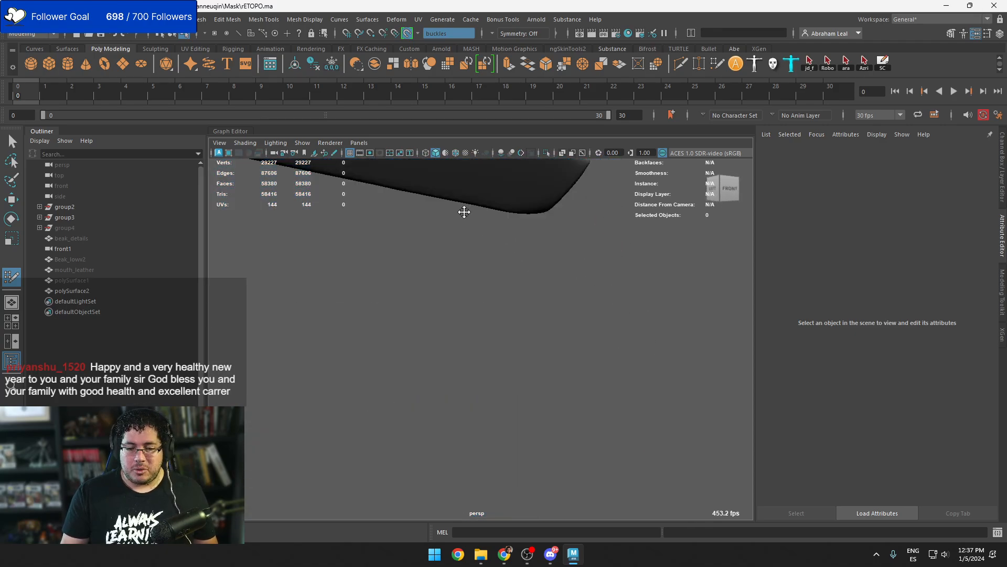
{"action": "middle_click_drag", "start_coordinate": [463, 212], "coordinate": [532, 377], "text": "alt"}
{"action": "left_click_drag", "start_coordinate": [546, 376], "coordinate": [483, 306], "text": "alt"}
{"action": "scroll", "coordinate": [483, 305], "scroll_direction": "down", "scroll_amount": 3}
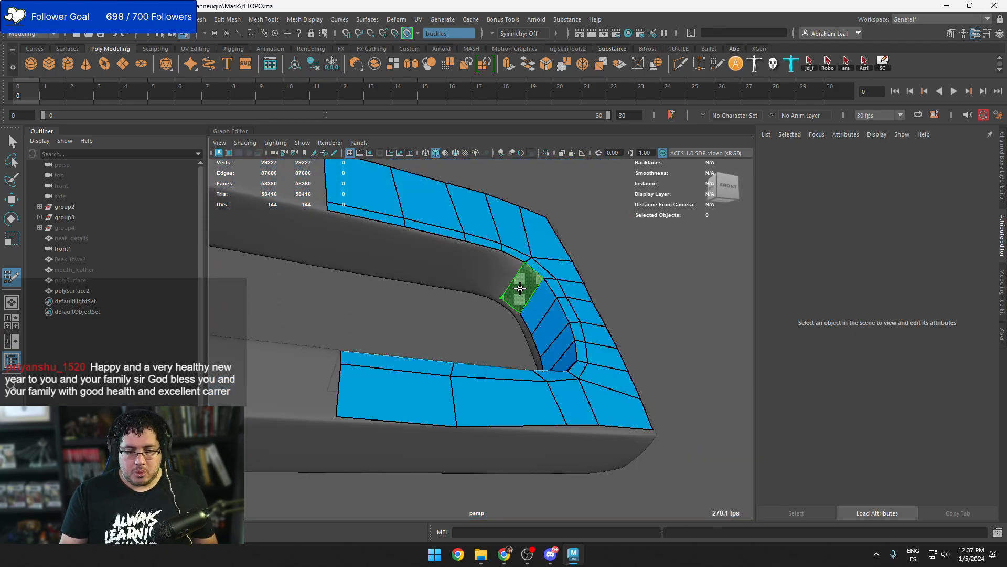
{"action": "left_click", "coordinate": [487, 285]}
{"action": "left_click", "coordinate": [495, 282], "text": "shift"}
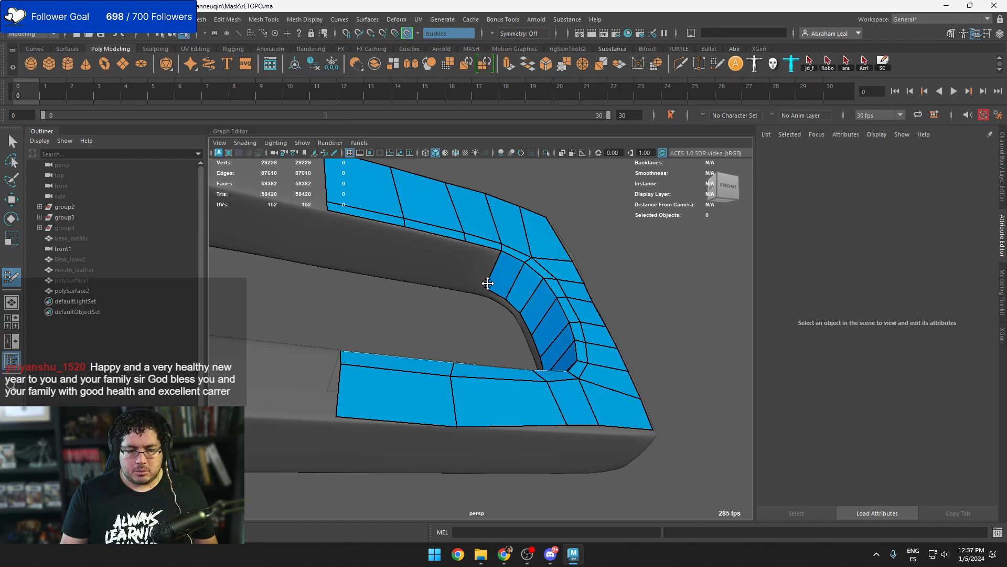
Extend the opening's inner wall with three quads along the buckle's upper bar
{"action": "left_click", "coordinate": [456, 282]}
{"action": "left_click", "coordinate": [459, 278], "text": "shift"}
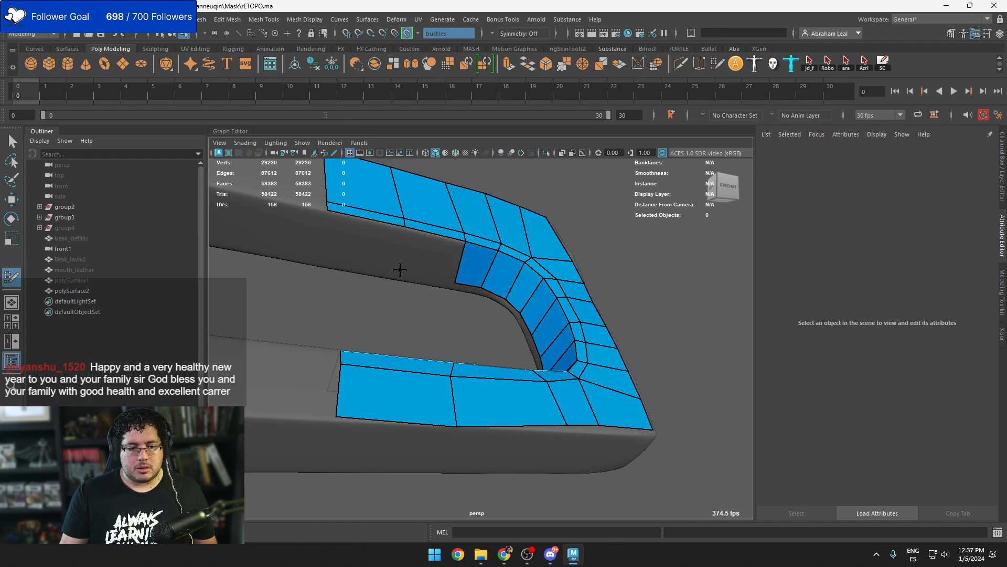
{"action": "left_click", "coordinate": [326, 255]}
{"action": "left_click", "coordinate": [331, 255], "text": "shift"}
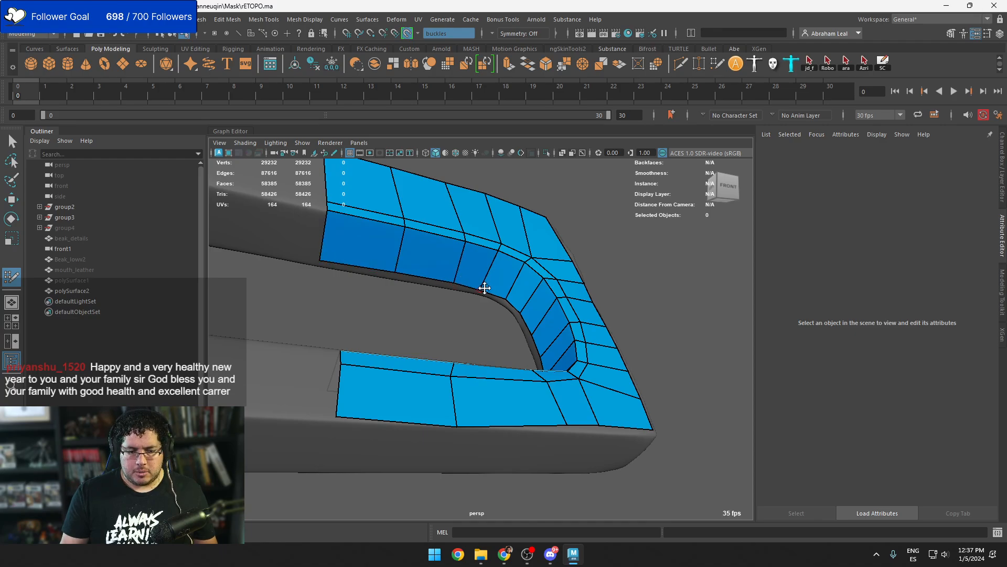
Add three quads on the buckle's outer side wall, from mid-height upward along the front face's border
{"action": "scroll", "coordinate": [484, 288], "scroll_direction": "down", "scroll_amount": 5}
{"action": "left_click_drag", "start_coordinate": [488, 285], "coordinate": [446, 393], "text": "alt"}
{"action": "left_click", "coordinate": [399, 330]}
{"action": "left_click", "coordinate": [397, 341], "text": "shift"}
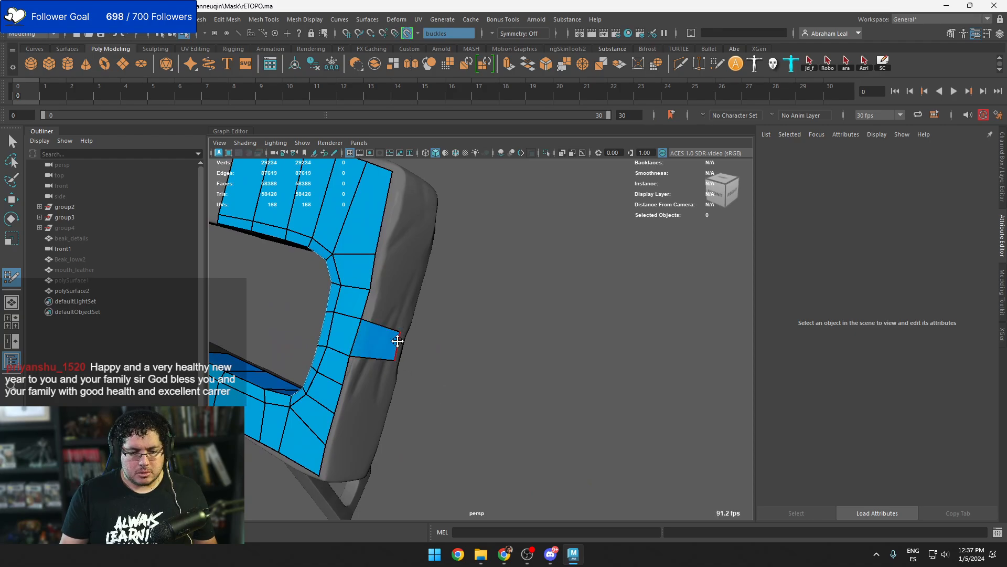
{"action": "left_click", "coordinate": [412, 302]}
{"action": "left_click", "coordinate": [401, 317], "text": "shift"}
{"action": "left_click", "coordinate": [424, 262]}
{"action": "left_click", "coordinate": [412, 278], "text": "shift"}
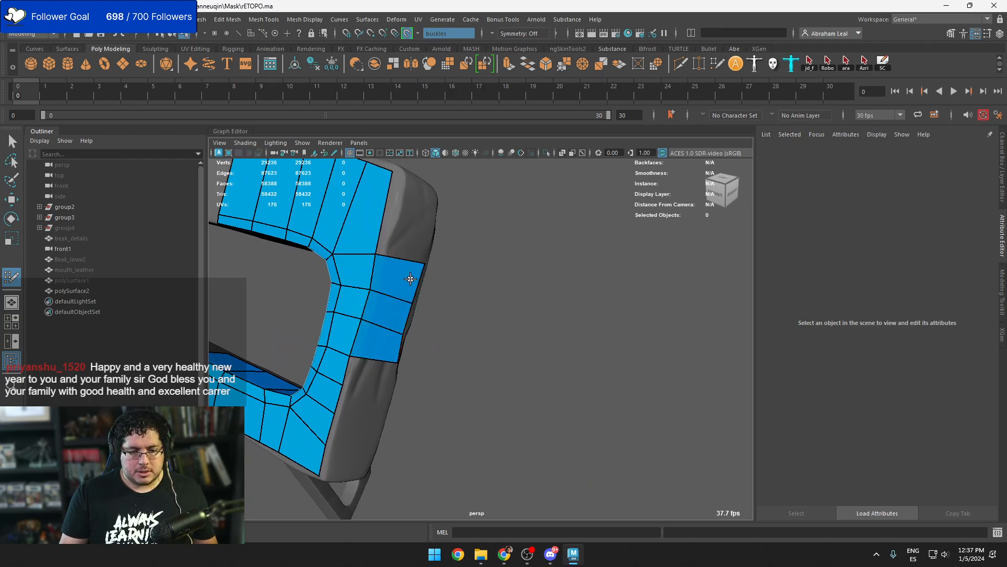
Insert an edge loop along the front face's upper bar and extend the outer side wall upward with another quad
{"action": "middle_click_drag", "start_coordinate": [417, 263], "coordinate": [421, 293], "text": "alt"}
{"action": "left_click", "coordinate": [392, 232], "text": "ctrl"}
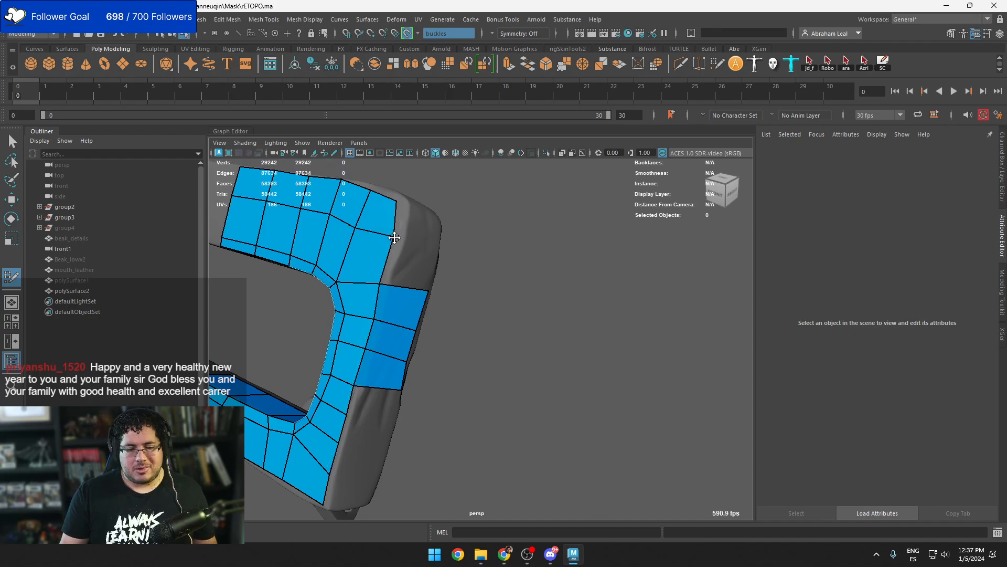
{"action": "left_click", "coordinate": [438, 243]}
{"action": "left_click", "coordinate": [424, 268], "text": "shift"}
Wrap the outer wall around the buckle's upper corner with two more quads
{"action": "mouse_move", "coordinate": [421, 276]}
{"action": "left_mouse_down", "text": "alt"}
{"action": "mouse_move", "coordinate": [394, 310]}
{"action": "mouse_move", "coordinate": [294, 337]}
{"action": "left_mouse_up", "text": "alt"}
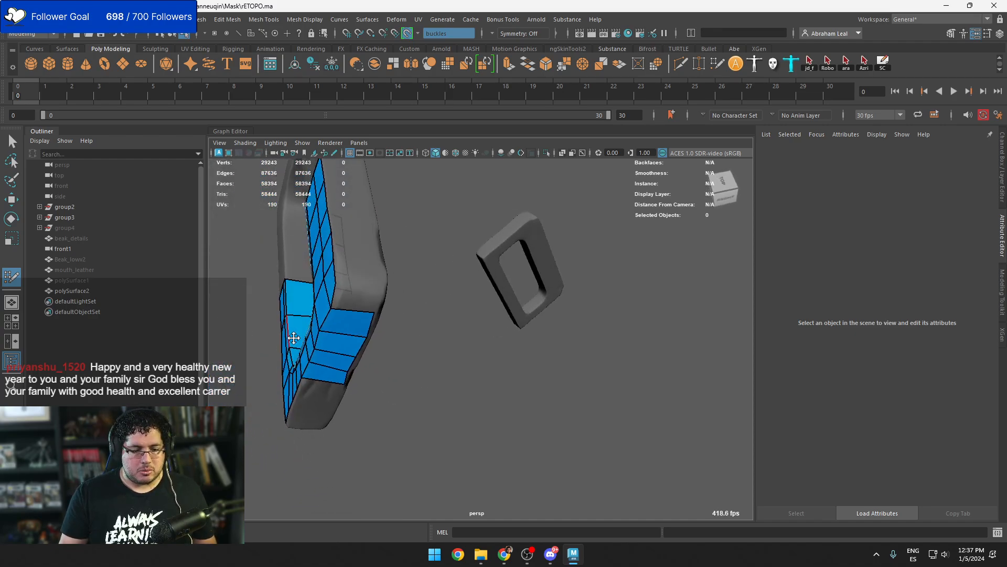
{"action": "left_click", "coordinate": [376, 289]}
{"action": "left_click", "coordinate": [361, 299], "text": "shift"}
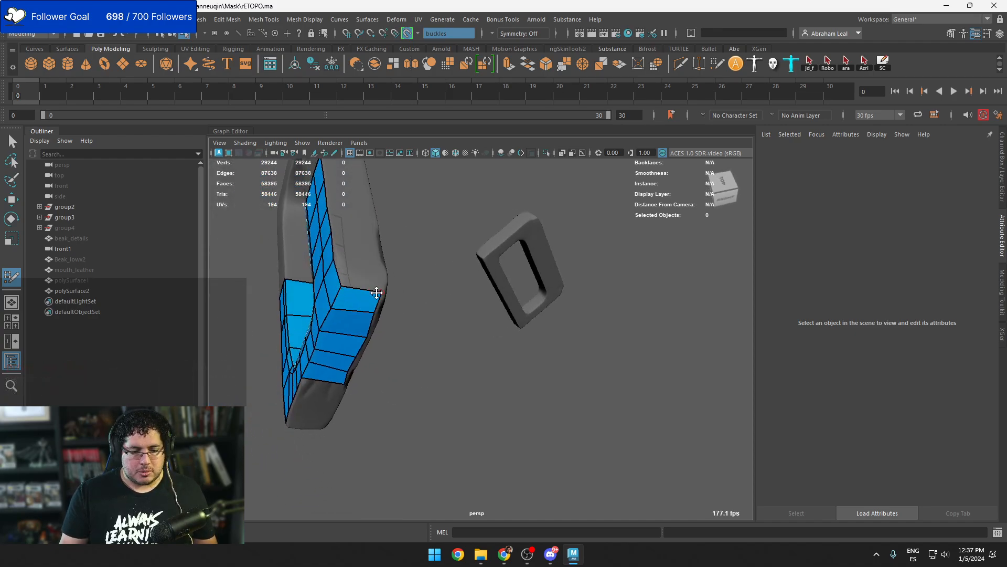
{"action": "left_click", "coordinate": [377, 271]}
{"action": "left_click", "coordinate": [378, 286], "text": "shift"}
Continue the outer wall with four quads along the upper bar's outer side, up to the end of the front row
{"action": "left_click_drag", "start_coordinate": [378, 286], "coordinate": [381, 292], "text": "alt"}
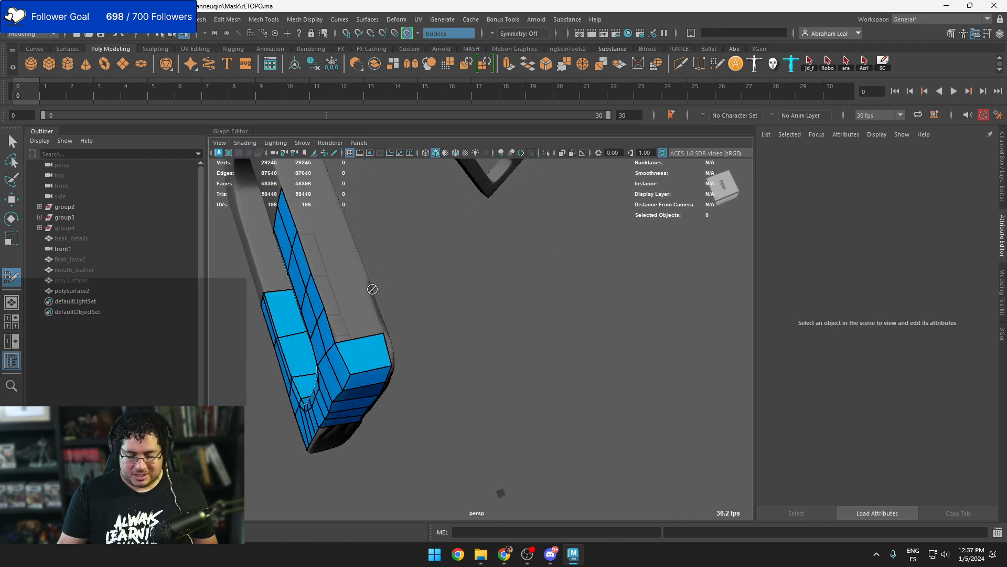
{"action": "left_click", "coordinate": [372, 297]}
{"action": "left_click", "coordinate": [359, 318], "text": "shift"}
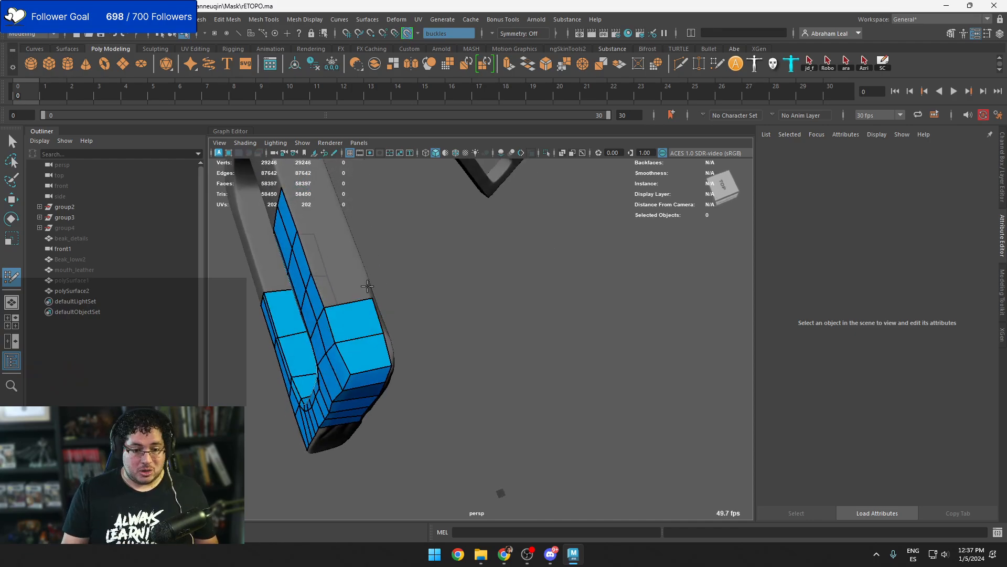
{"action": "left_click", "coordinate": [357, 278], "text": "shift"}
{"action": "middle_click_drag", "start_coordinate": [362, 268], "coordinate": [400, 300], "text": "alt"}
{"action": "left_click", "coordinate": [380, 256]}
{"action": "left_click", "coordinate": [371, 278], "text": "shift"}
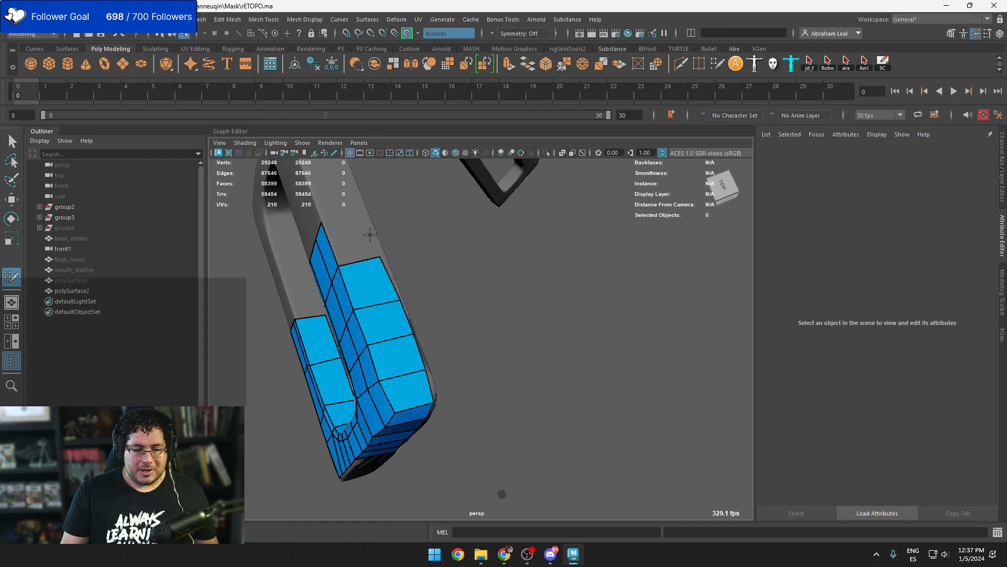
{"action": "left_click", "coordinate": [366, 212]}
{"action": "left_click", "coordinate": [357, 240], "text": "shift"}
Add three quads on the underside of the lower bar, from the row's end toward the corner
{"action": "mouse_move", "coordinate": [357, 241]}
{"action": "left_mouse_down", "text": "alt"}
{"action": "mouse_move", "coordinate": [371, 338]}
{"action": "mouse_move", "coordinate": [398, 274]}
{"action": "mouse_move", "coordinate": [401, 315]}
{"action": "left_mouse_up", "text": "alt"}
{"action": "mouse_move", "coordinate": [402, 314]}
{"action": "middle_mouse_down", "text": "alt"}
{"action": "mouse_move", "coordinate": [409, 333]}
{"action": "mouse_move", "coordinate": [420, 326]}
{"action": "middle_mouse_up", "text": "alt"}
{"action": "left_click", "coordinate": [428, 307]}
{"action": "left_click", "coordinate": [414, 303], "text": "shift"}
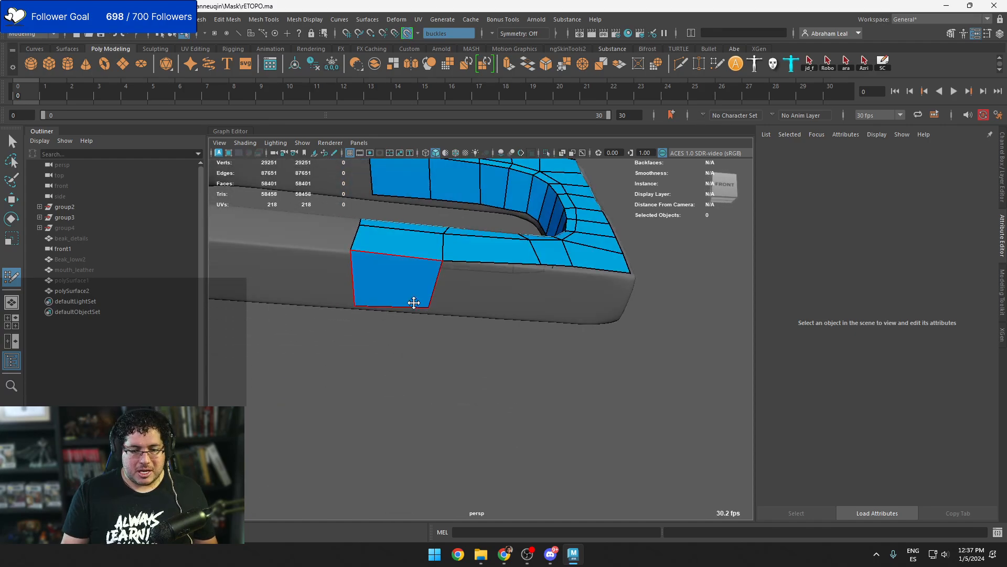
{"action": "left_click", "coordinate": [525, 319]}
{"action": "left_click", "coordinate": [493, 307], "text": "shift"}
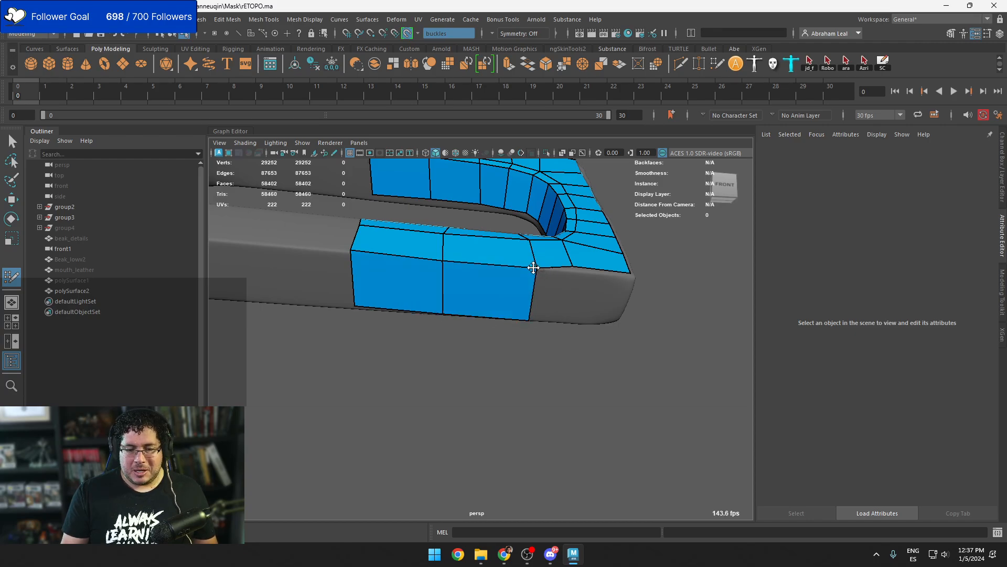
{"action": "left_click", "coordinate": [569, 321]}
{"action": "left_click", "coordinate": [558, 303], "text": "shift"}
Fill the last underside quad at the lower corner and add the first quad up the outer side wall
{"action": "left_click_drag", "start_coordinate": [558, 304], "coordinate": [446, 304], "text": "alt"}
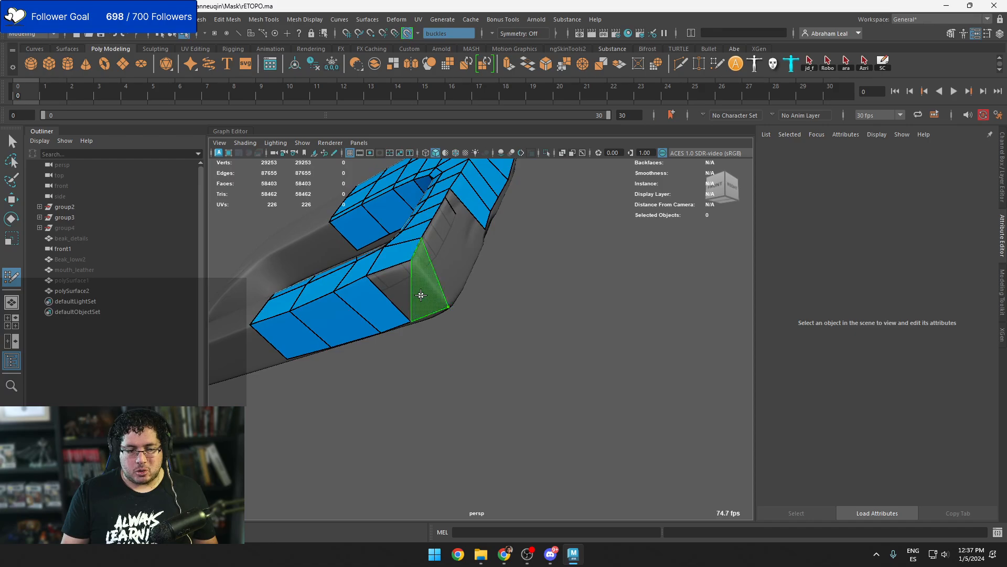
{"action": "left_click", "coordinate": [420, 296], "text": "shift"}
{"action": "key", "text": "ctrl+z"}
{"action": "left_click", "coordinate": [410, 296], "text": "shift"}
{"action": "left_click", "coordinate": [462, 279]}
{"action": "left_click", "coordinate": [442, 282], "text": "shift"}
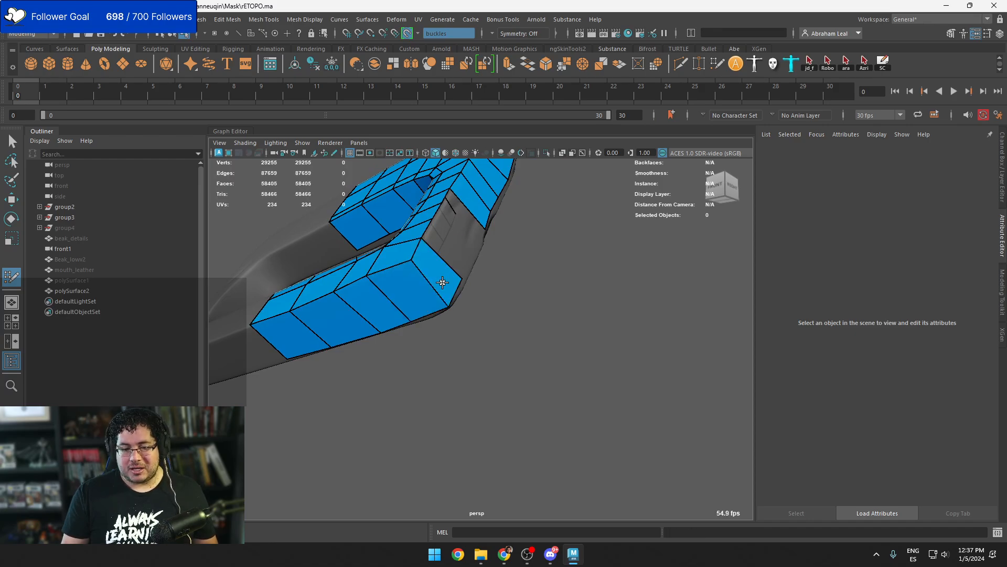
Close the remaining gap in the outer side wall with three quads above the lower corner
{"action": "left_click_drag", "start_coordinate": [443, 282], "coordinate": [420, 344], "text": "alt"}
{"action": "left_click", "coordinate": [414, 313]}
{"action": "left_click", "coordinate": [390, 319], "text": "shift"}
{"action": "left_click", "coordinate": [426, 284]}
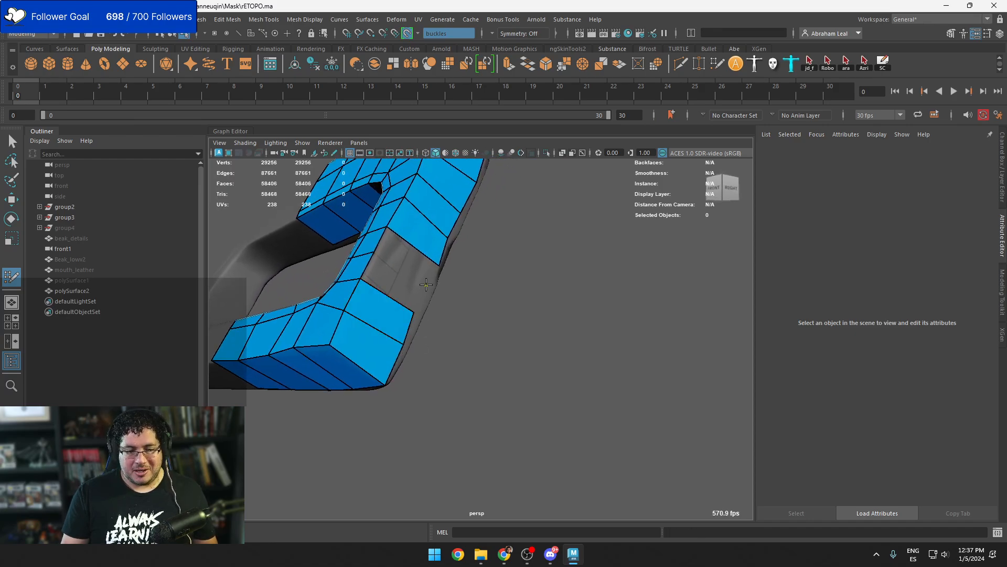
{"action": "left_click", "coordinate": [407, 279], "text": "shift"}
{"action": "key", "text": "ctrl+z"}
{"action": "left_click", "coordinate": [410, 252], "text": "shift"}
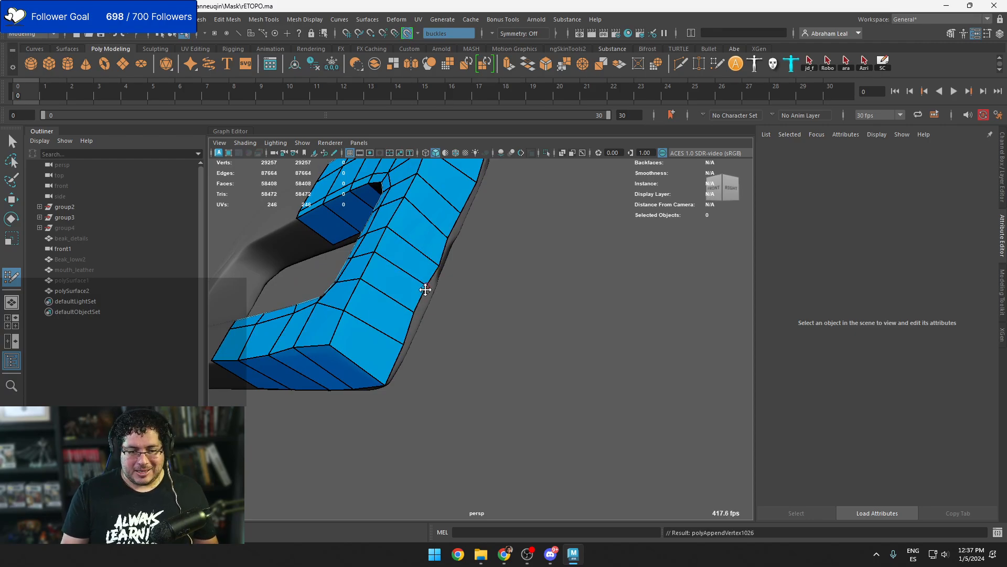
Build a row of four quads on the buckle's back face along the upper bar
{"action": "left_click_drag", "start_coordinate": [410, 325], "coordinate": [545, 294], "text": "alt"}
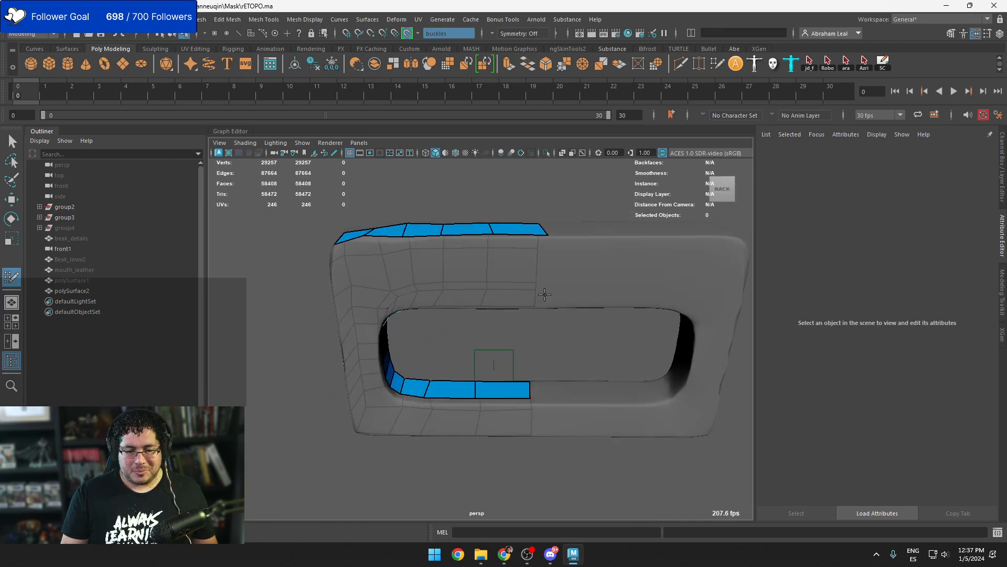
{"action": "left_click", "coordinate": [491, 294]}
{"action": "left_click", "coordinate": [513, 269], "text": "shift"}
{"action": "left_click", "coordinate": [443, 294]}
{"action": "left_click", "coordinate": [461, 270], "text": "shift"}
{"action": "mouse_move", "coordinate": [388, 287]}
{"action": "left_mouse_down", "text": "alt"}
{"action": "mouse_move", "coordinate": [409, 295]}
{"action": "mouse_move", "coordinate": [349, 291]}
{"action": "mouse_move", "coordinate": [348, 307]}
{"action": "mouse_move", "coordinate": [337, 286]}
{"action": "left_mouse_up", "text": "alt"}
{"action": "left_click", "coordinate": [397, 289]}
{"action": "left_click", "coordinate": [409, 274], "text": "shift"}
Add five quads on the back face down the buckle's short side, from the upper corner toward the lower one
{"action": "left_click", "coordinate": [346, 278], "text": "shift"}
{"action": "left_click", "coordinate": [338, 326]}
{"action": "left_click", "coordinate": [325, 303], "text": "shift"}
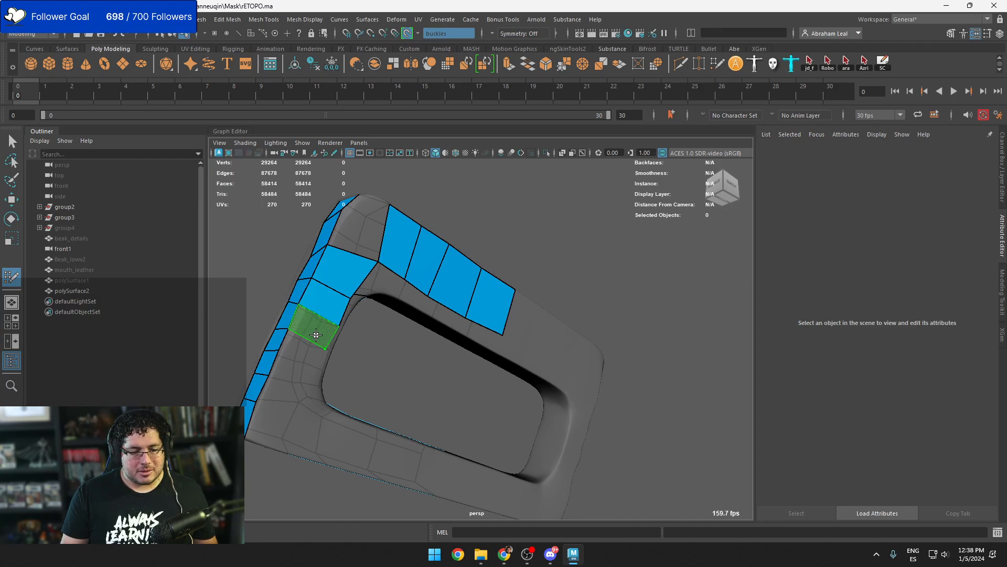
{"action": "left_click", "coordinate": [316, 328], "text": "shift"}
{"action": "left_click", "coordinate": [311, 367], "text": "shift"}
{"action": "left_click", "coordinate": [313, 396]}
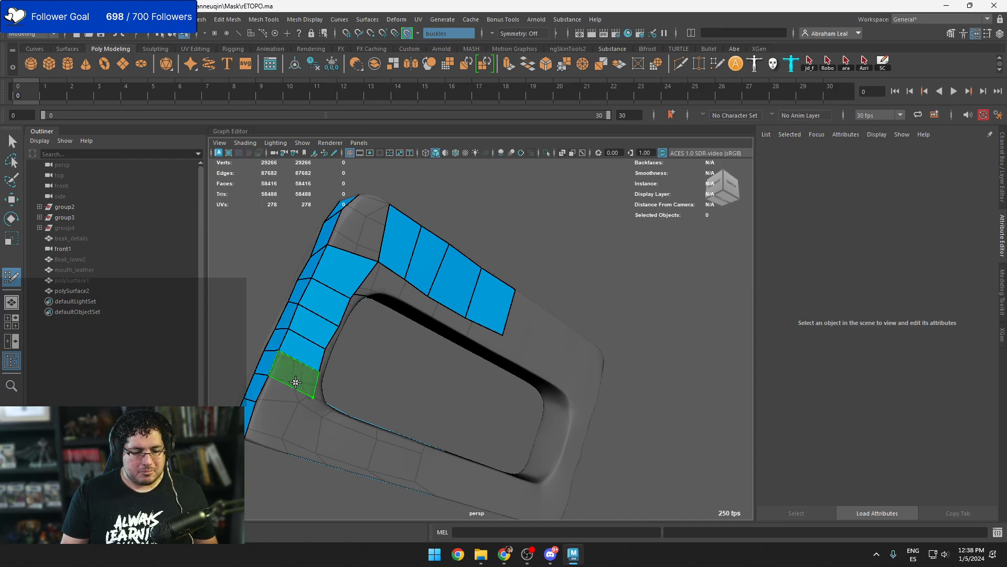
{"action": "left_click", "coordinate": [293, 376], "text": "shift"}
Turn the back face quads around the lower corner and continue them along the lower bar to the row's end
{"action": "mouse_move", "coordinate": [299, 372]}
{"action": "left_mouse_down", "text": "alt"}
{"action": "mouse_move", "coordinate": [332, 346]}
{"action": "mouse_move", "coordinate": [338, 326]}
{"action": "mouse_move", "coordinate": [315, 360]}
{"action": "left_mouse_up", "text": "alt"}
{"action": "left_click", "coordinate": [334, 352]}
{"action": "left_click", "coordinate": [307, 336], "text": "shift"}
{"action": "left_click", "coordinate": [306, 336], "text": "shift"}
{"action": "left_click", "coordinate": [344, 393], "text": "shift"}
{"action": "left_click_drag", "start_coordinate": [345, 393], "coordinate": [316, 370], "text": "alt"}
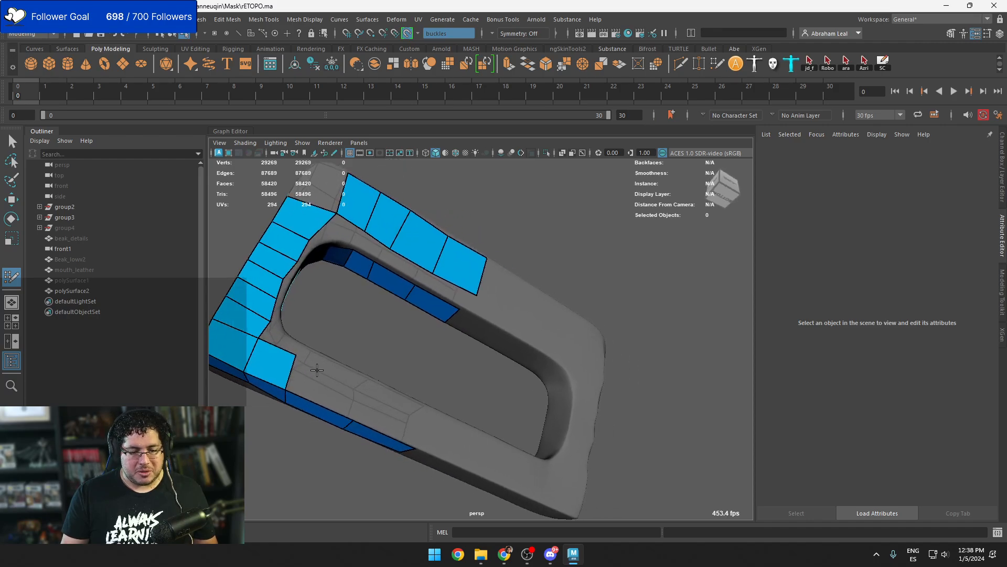
{"action": "mouse_move", "coordinate": [396, 415]}
{"action": "left_mouse_down", "text": "alt"}
{"action": "mouse_move", "coordinate": [411, 440]}
{"action": "mouse_move", "coordinate": [411, 414]}
{"action": "mouse_move", "coordinate": [304, 324]}
{"action": "mouse_move", "coordinate": [373, 336]}
{"action": "mouse_move", "coordinate": [328, 346]}
{"action": "mouse_move", "coordinate": [497, 332]}
{"action": "mouse_move", "coordinate": [536, 367]}
{"action": "left_mouse_up", "text": "alt"}
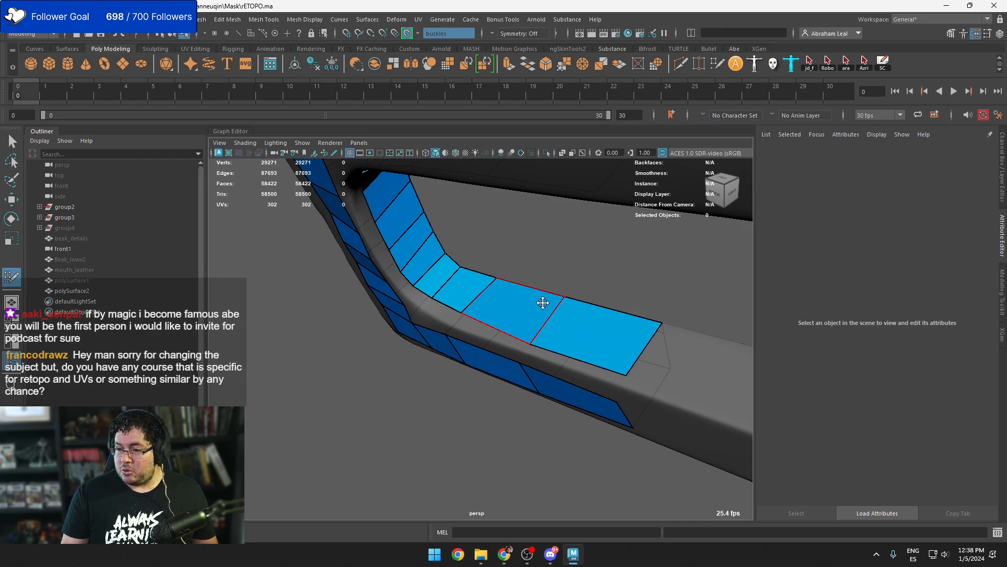
Build a narrow four-quad rim strip on the opening's back edge, up the short side to the upper corner
{"action": "mouse_move", "coordinate": [482, 295]}
{"action": "left_mouse_down", "text": "alt"}
{"action": "mouse_move", "coordinate": [486, 332]}
{"action": "mouse_move", "coordinate": [409, 295]}
{"action": "mouse_move", "coordinate": [427, 365]}
{"action": "mouse_move", "coordinate": [389, 349]}
{"action": "left_mouse_up", "text": "alt"}
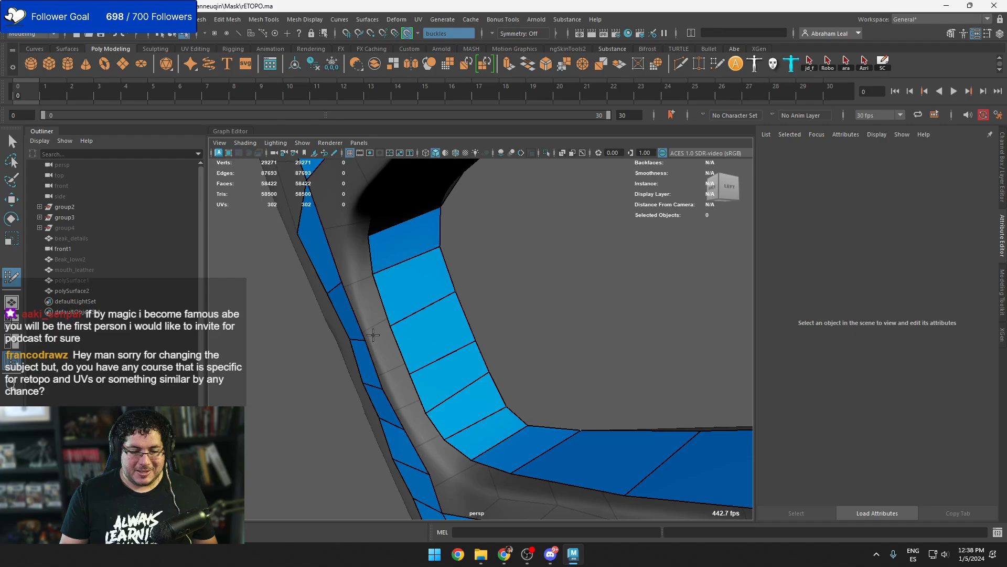
{"action": "left_click", "coordinate": [392, 386]}
{"action": "left_click", "coordinate": [395, 355], "text": "shift"}
{"action": "left_click_drag", "start_coordinate": [366, 299], "coordinate": [389, 341], "text": "alt"}
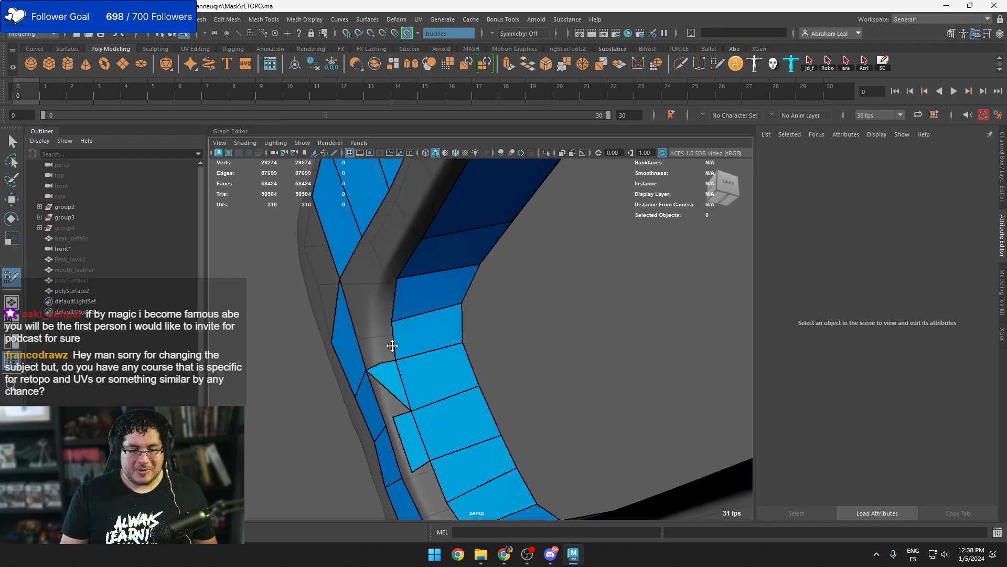
{"action": "left_click", "coordinate": [394, 386], "text": "shift"}
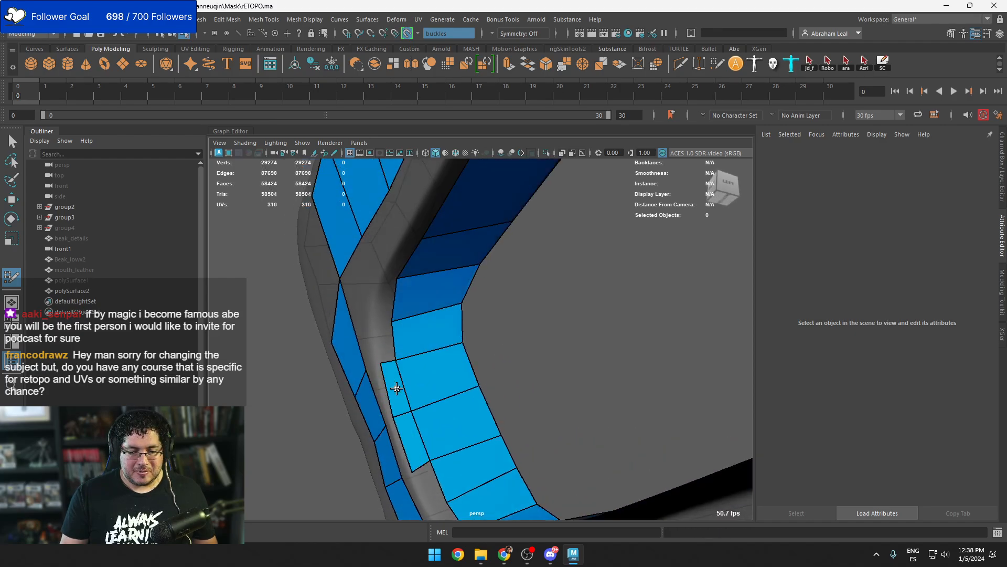
{"action": "mouse_move", "coordinate": [385, 292]}
{"action": "left_mouse_down", "text": "alt"}
{"action": "mouse_move", "coordinate": [420, 316]}
{"action": "mouse_move", "coordinate": [436, 441]}
{"action": "mouse_move", "coordinate": [417, 412]}
{"action": "mouse_move", "coordinate": [450, 427]}
{"action": "mouse_move", "coordinate": [445, 358]}
{"action": "left_mouse_up", "text": "alt"}
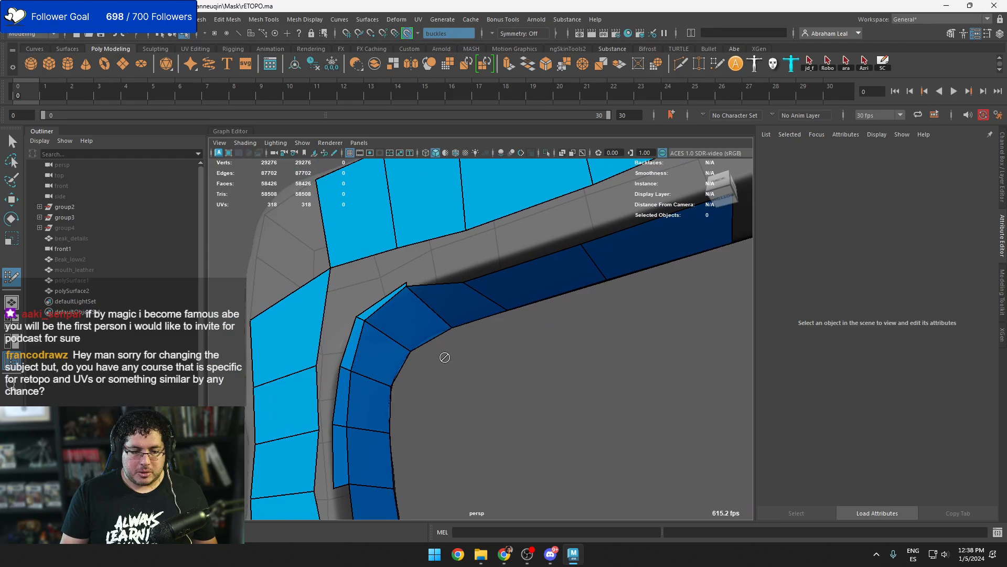
Extend the opening's back rim strip with two quads from the upper corner along the upper bar
{"action": "left_click", "coordinate": [466, 261]}
{"action": "left_click", "coordinate": [453, 266], "text": "shift"}
{"action": "middle_click_drag", "start_coordinate": [494, 281], "coordinate": [484, 299], "text": "alt"}
{"action": "key", "text": "ctrl+z"}
{"action": "left_click", "coordinate": [441, 294], "text": "shift"}
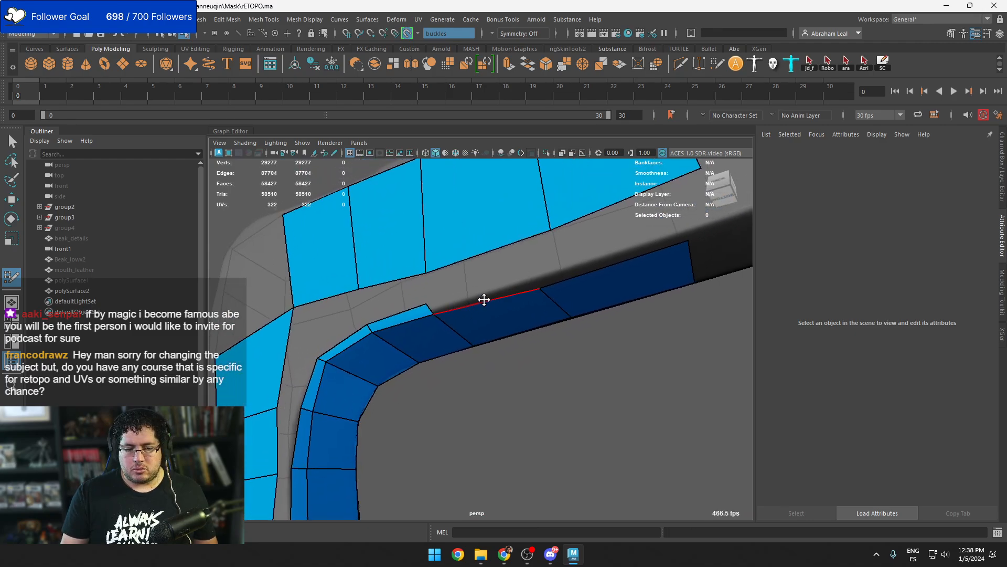
{"action": "left_click", "coordinate": [483, 293], "text": "shift"}
Bridge the back face and rim strip with two quads on the upper bar, and add the rim's end quad
{"action": "mouse_move", "coordinate": [495, 288]}
{"action": "left_mouse_down", "text": "alt"}
{"action": "mouse_move", "coordinate": [456, 345]}
{"action": "mouse_move", "coordinate": [457, 376]}
{"action": "mouse_move", "coordinate": [447, 349]}
{"action": "left_mouse_up", "text": "alt"}
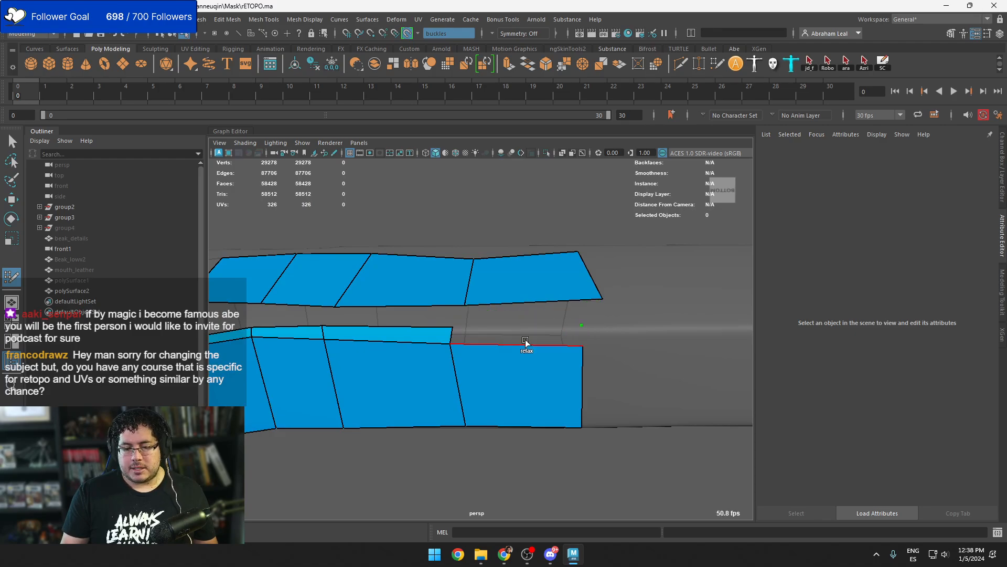
{"action": "mouse_move", "coordinate": [526, 344]}
{"action": "left_mouse_down", "text": "alt"}
{"action": "mouse_move", "coordinate": [520, 355]}
{"action": "mouse_move", "coordinate": [508, 321]}
{"action": "mouse_move", "coordinate": [526, 339]}
{"action": "left_mouse_up", "text": "alt"}
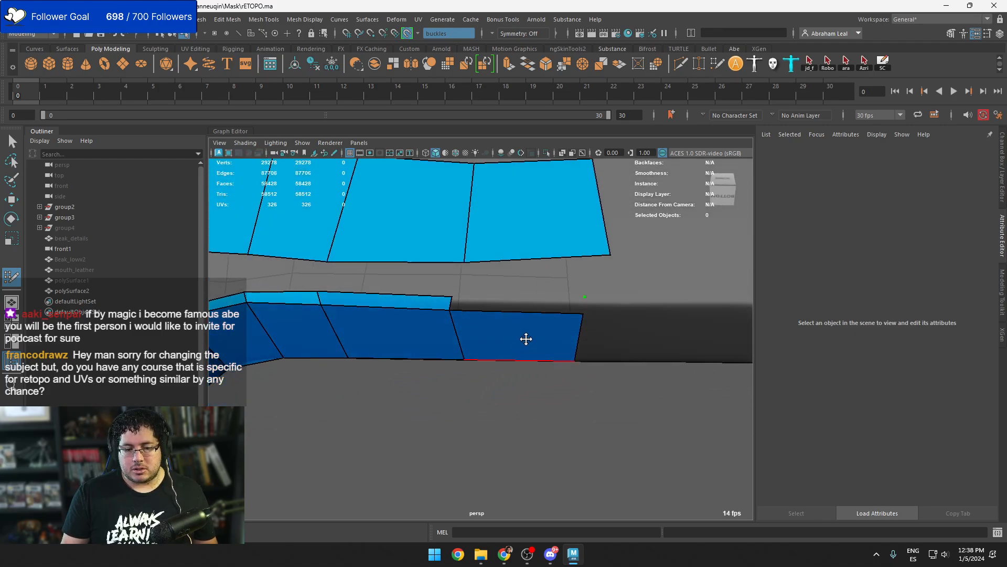
{"action": "left_click", "coordinate": [388, 279], "text": "shift"}
{"action": "left_click", "coordinate": [519, 276], "text": "shift"}
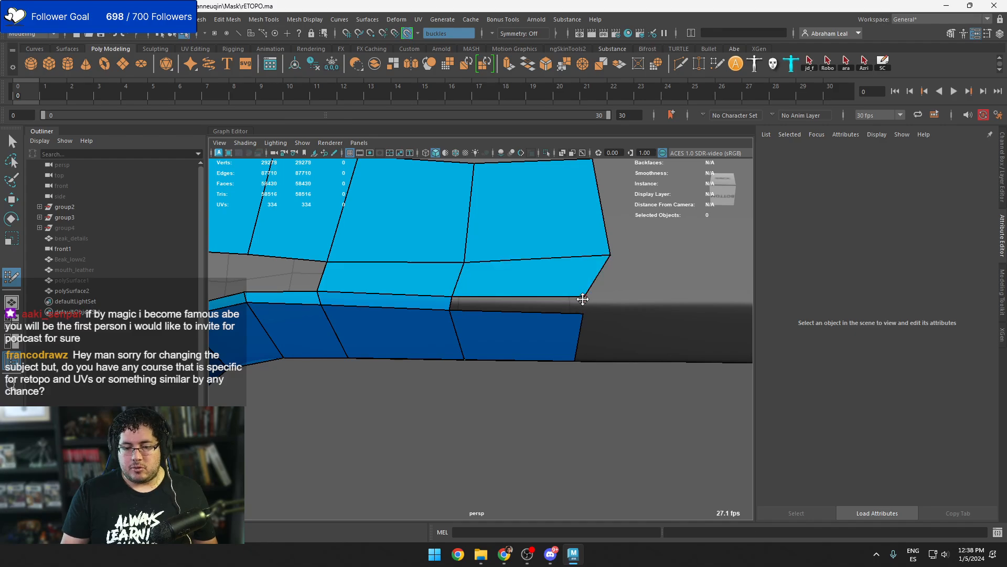
{"action": "left_click", "coordinate": [577, 318], "text": "shift"}
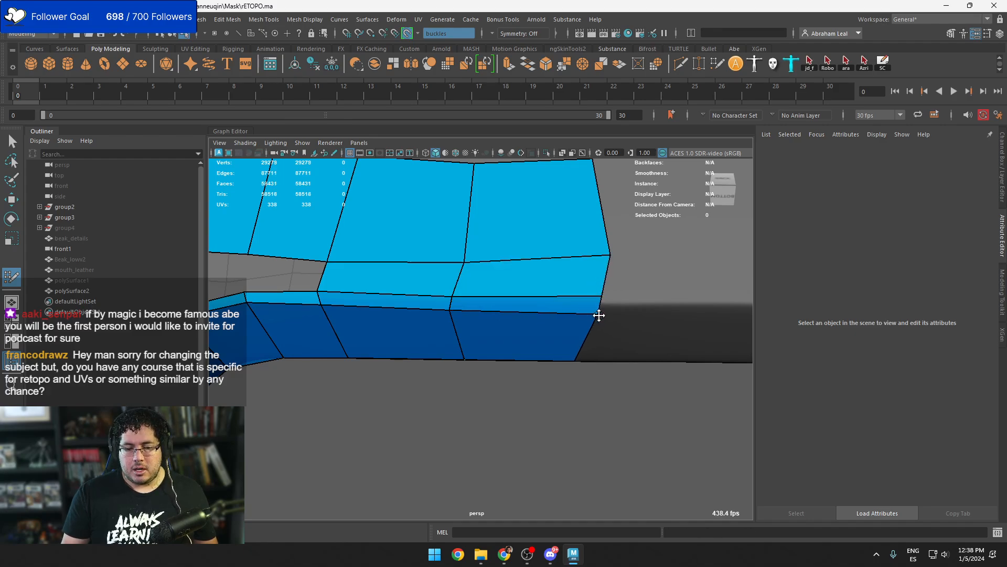
Fill three more quads between the back face and the rim strip, around the opening's upper corner
{"action": "middle_click_drag", "start_coordinate": [512, 331], "coordinate": [654, 353], "text": "alt"}
{"action": "left_click_drag", "start_coordinate": [654, 353], "coordinate": [598, 338], "text": "alt"}
{"action": "left_click", "coordinate": [446, 295], "text": "shift"}
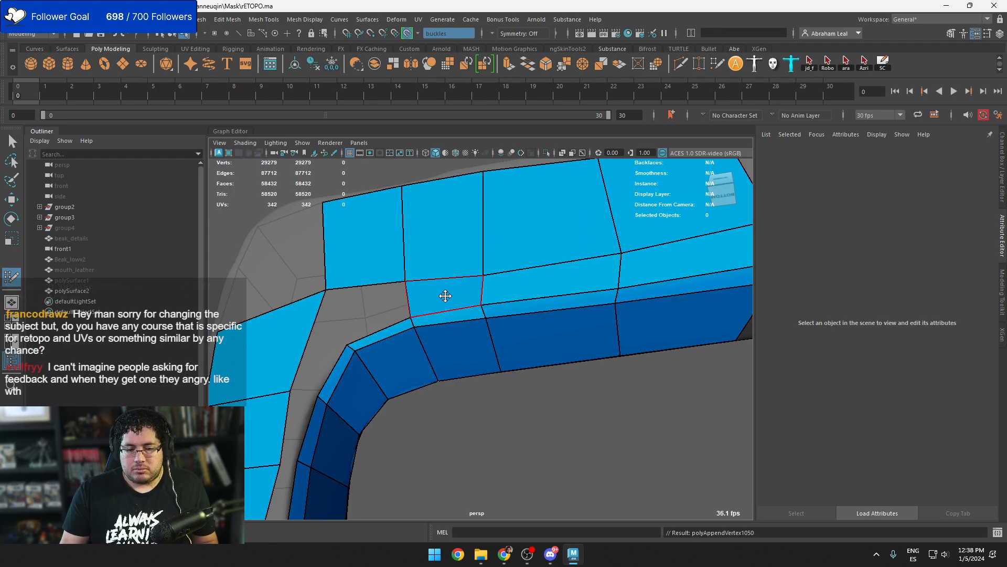
{"action": "left_click", "coordinate": [370, 316], "text": "shift"}
{"action": "left_click", "coordinate": [342, 336], "text": "shift"}
Fill the gap between back face and rim down the opening's short side, adding one more rim quad
{"action": "mouse_move", "coordinate": [366, 337]}
{"action": "left_mouse_down", "text": "alt"}
{"action": "mouse_move", "coordinate": [383, 319]}
{"action": "mouse_move", "coordinate": [398, 339]}
{"action": "mouse_move", "coordinate": [376, 412]}
{"action": "mouse_move", "coordinate": [390, 404]}
{"action": "left_mouse_up", "text": "alt"}
{"action": "left_click", "coordinate": [397, 333], "text": "shift"}
{"action": "left_click", "coordinate": [406, 376], "text": "shift"}
{"action": "left_click_drag", "start_coordinate": [387, 360], "coordinate": [423, 400], "text": "alt"}
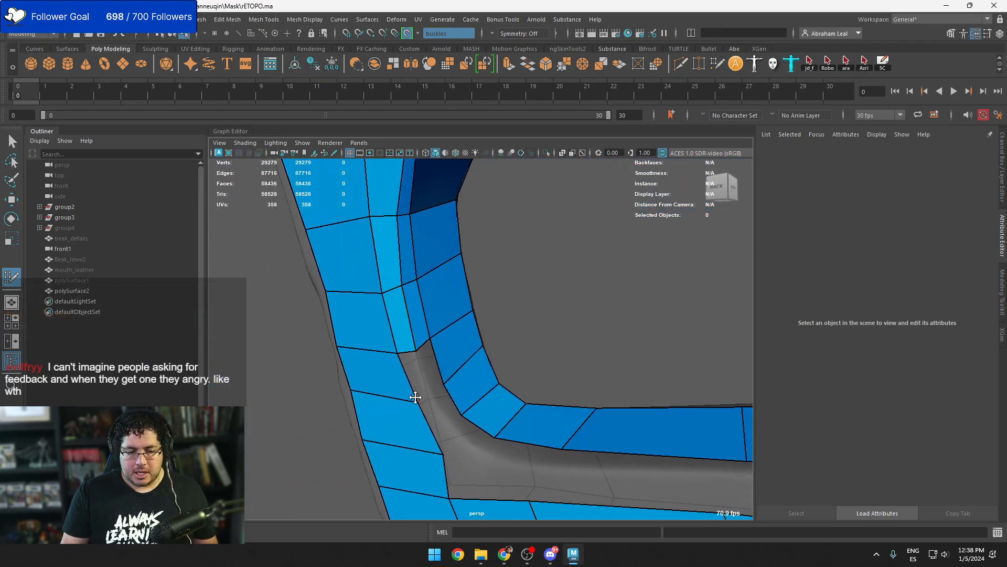
{"action": "left_click", "coordinate": [429, 373], "text": "shift"}
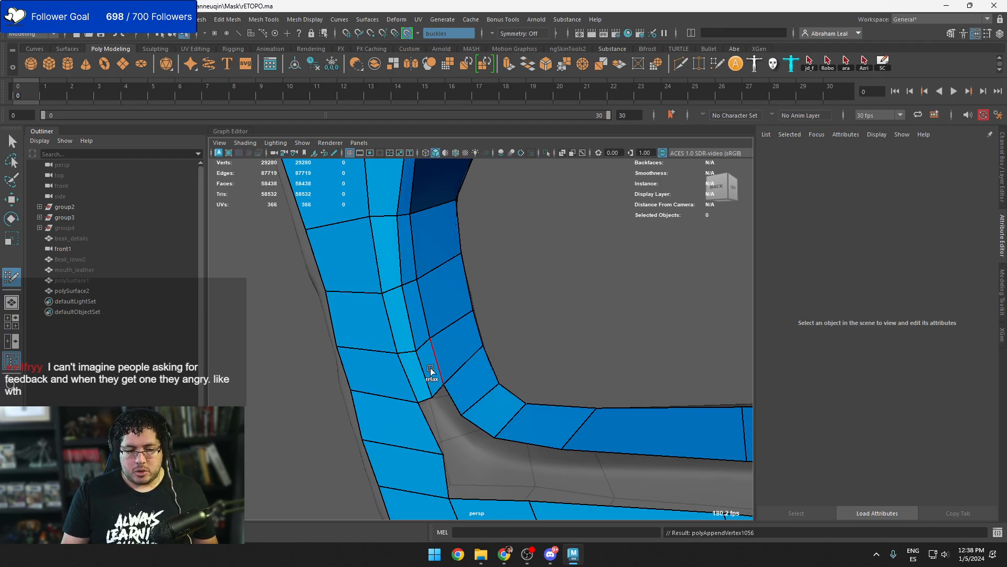
Continue the back rim strip around the opening's lower corner onto the lower bar, bridging it to the back face beside the corner
{"action": "left_click_drag", "start_coordinate": [432, 371], "coordinate": [433, 384], "text": "alt"}
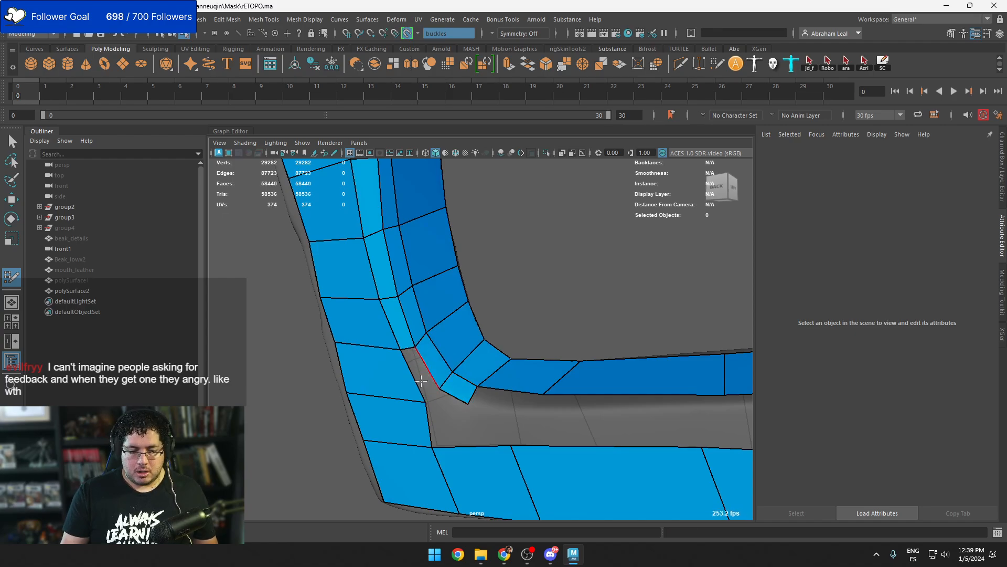
{"action": "left_click_drag", "start_coordinate": [424, 383], "coordinate": [429, 346], "text": "alt"}
{"action": "left_click_drag", "start_coordinate": [348, 342], "coordinate": [348, 346]}
{"action": "left_click_drag", "start_coordinate": [347, 330], "coordinate": [346, 338]}
{"action": "key", "text": "shift"}
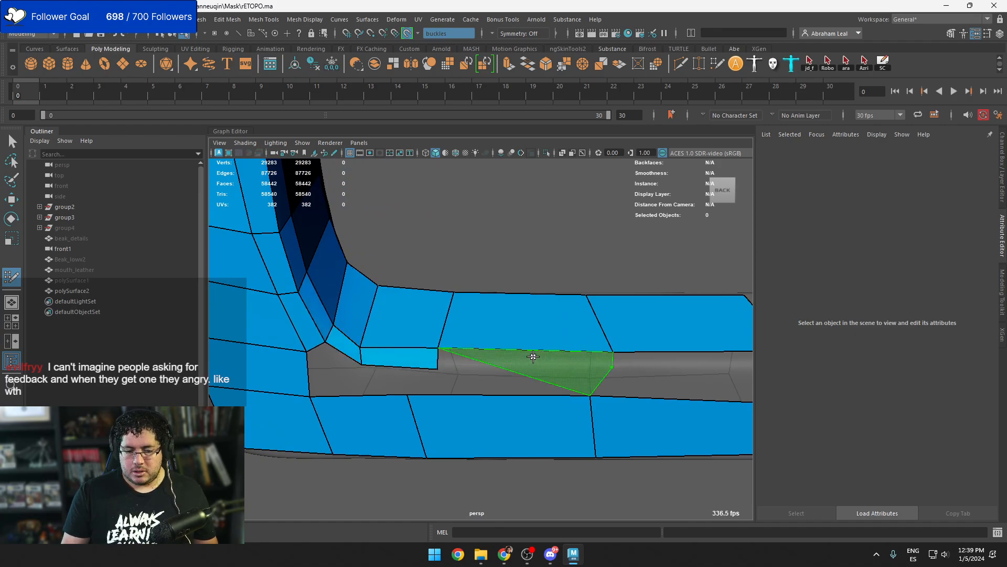
Position the next rim vertex below the inner wall's edge on the lower bar and fill the rim quad up to it
{"action": "middle_click_drag", "start_coordinate": [563, 362], "coordinate": [464, 344], "text": "alt"}
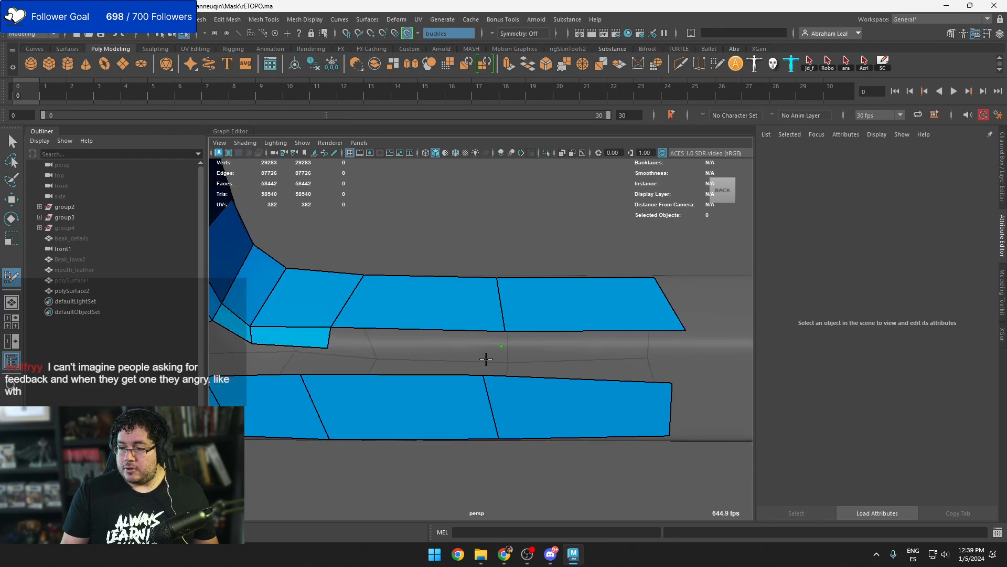
{"action": "left_click_drag", "start_coordinate": [486, 360], "coordinate": [490, 383], "text": "alt"}
{"action": "right_click_drag", "start_coordinate": [491, 383], "coordinate": [507, 386], "text": "alt"}
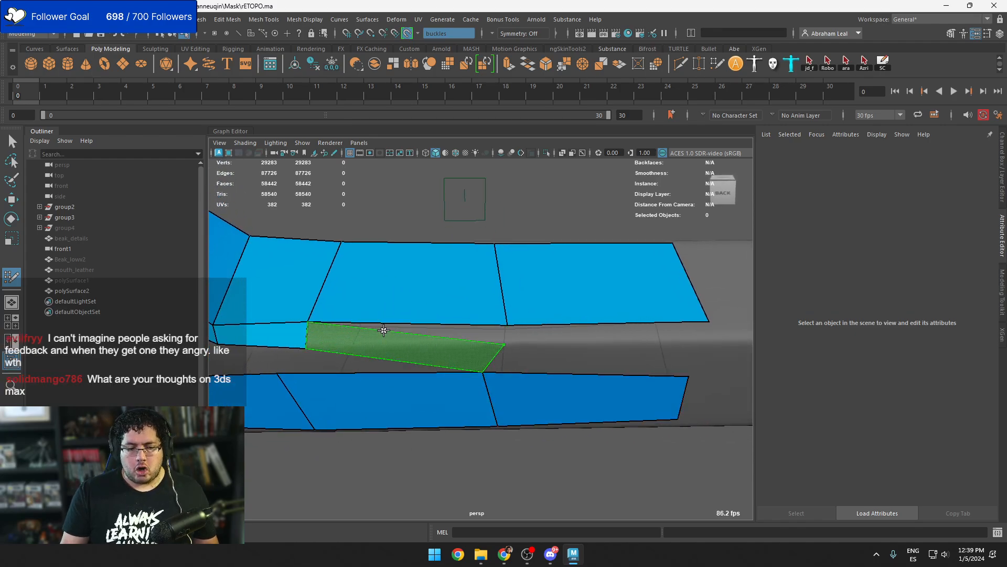
{"action": "mouse_move", "coordinate": [502, 377]}
{"action": "left_mouse_down", "text": "alt"}
{"action": "mouse_move", "coordinate": [512, 344]}
{"action": "mouse_move", "coordinate": [506, 397]}
{"action": "left_mouse_up", "text": "alt"}
{"action": "left_click_drag", "start_coordinate": [500, 354], "coordinate": [512, 359]}
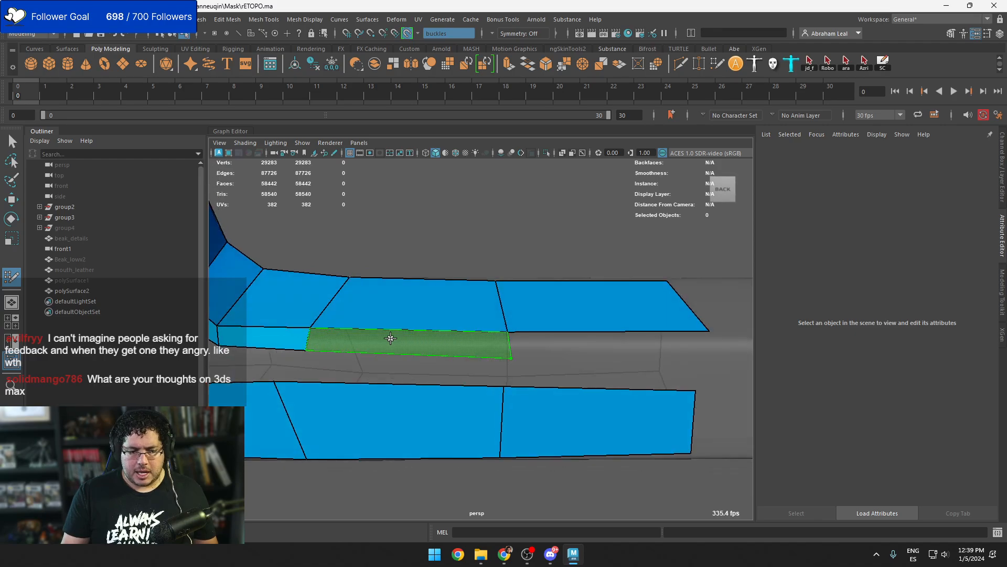
{"action": "left_click", "coordinate": [411, 341], "text": "shift"}
Place another rim vertex on the lower bar beside the open end of the inner wall strip
{"action": "left_click", "coordinate": [710, 353]}
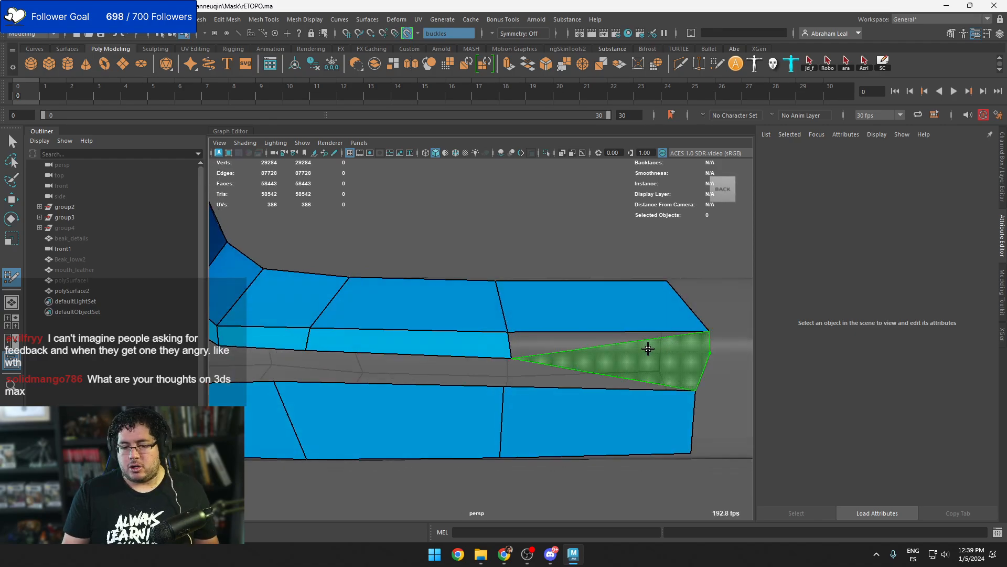
{"action": "left_click_drag", "start_coordinate": [609, 340], "coordinate": [622, 355], "text": "alt"}
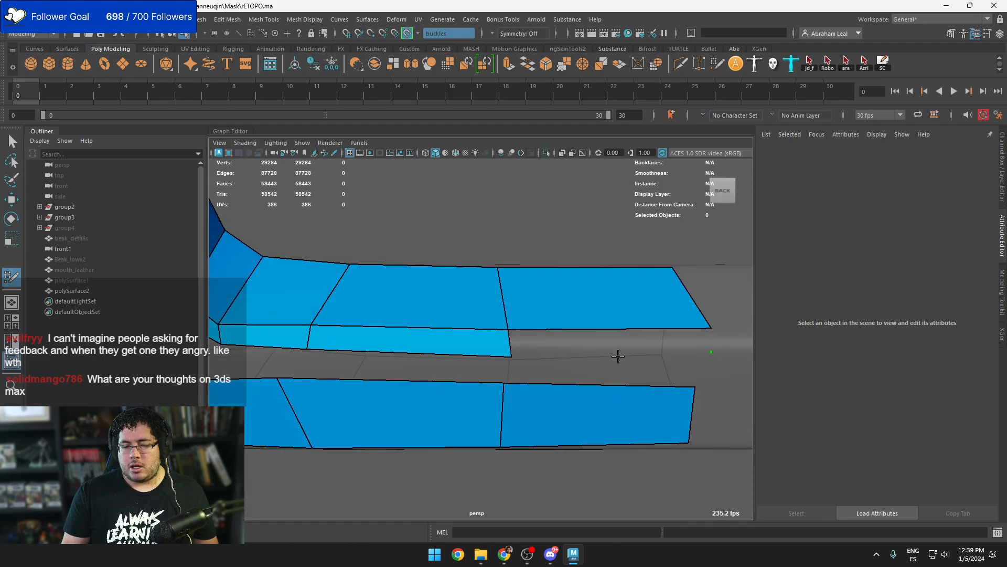
{"action": "middle_click_drag", "start_coordinate": [623, 355], "coordinate": [537, 346], "text": "alt"}
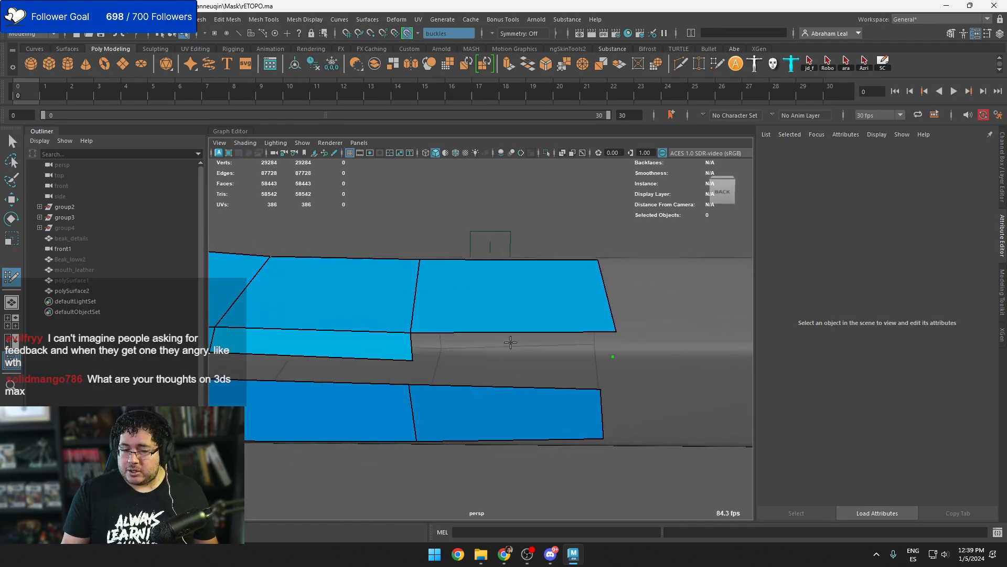
{"action": "mouse_move", "coordinate": [508, 342]}
{"action": "left_mouse_down", "text": "alt"}
{"action": "mouse_move", "coordinate": [639, 353]}
{"action": "mouse_move", "coordinate": [620, 349]}
{"action": "left_mouse_up", "text": "alt"}
{"action": "left_click", "coordinate": [621, 376]}
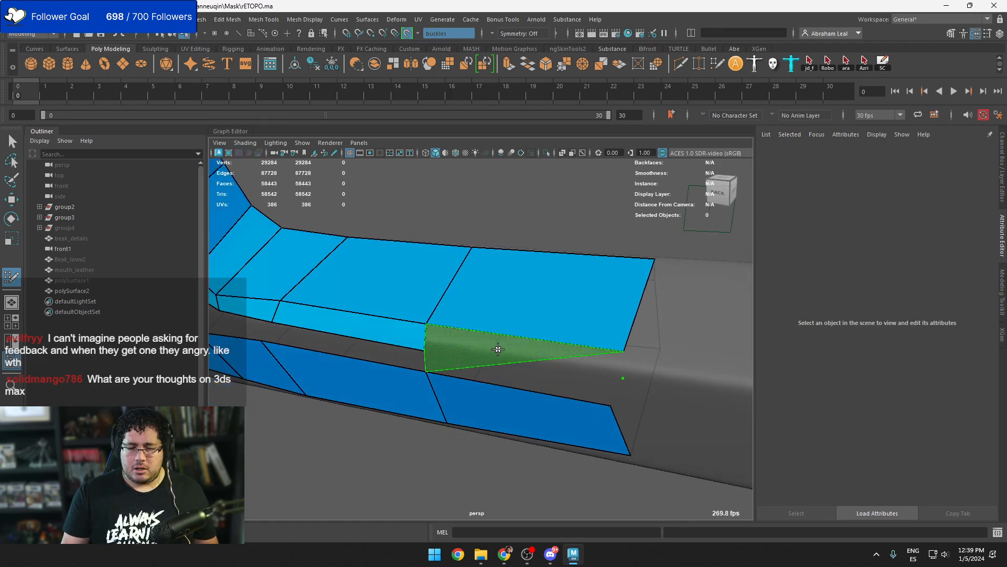
Fill three quads between the back face and the rim strip, from the lower bar around the opening's lower corner
{"action": "left_click_drag", "start_coordinate": [522, 349], "coordinate": [542, 358], "text": "alt"}
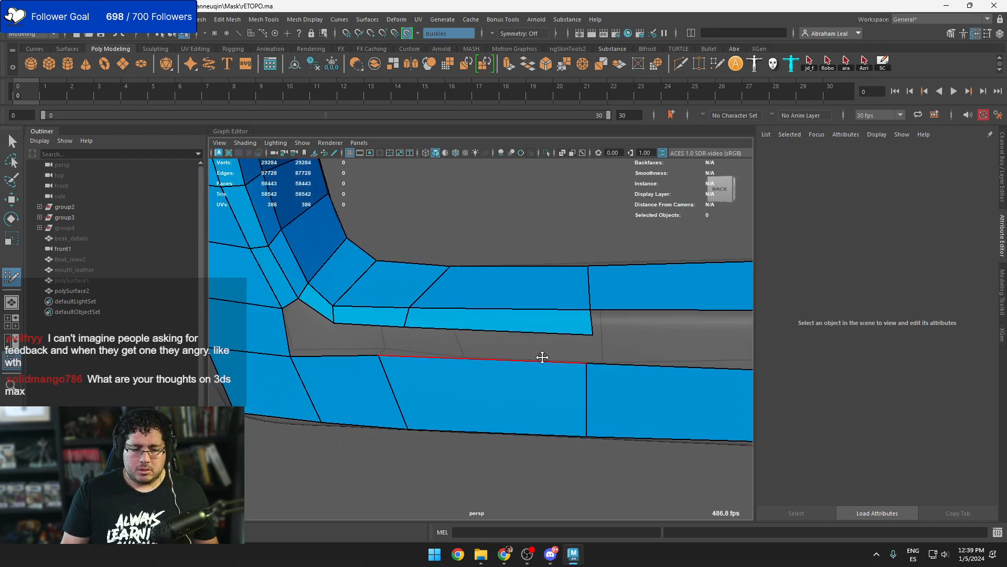
{"action": "left_click", "coordinate": [524, 346], "text": "shift"}
{"action": "left_click_drag", "start_coordinate": [345, 341], "coordinate": [319, 353], "text": "alt"}
{"action": "left_click", "coordinate": [317, 353], "text": "shift"}
{"action": "left_click", "coordinate": [254, 328], "text": "shift"}
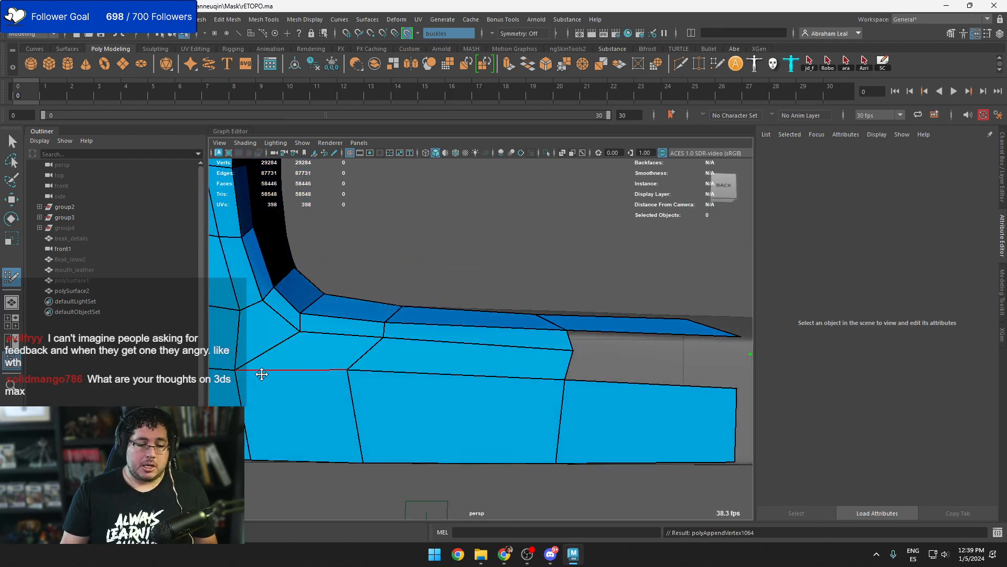
Try relaxing the back-face quads around the buckle's lower corner, and undo the last change
{"action": "left_click_drag", "start_coordinate": [260, 373], "coordinate": [311, 339], "text": "alt"}
{"action": "mouse_move", "coordinate": [310, 338]}
{"action": "middle_mouse_down", "text": "alt"}
{"action": "mouse_move", "coordinate": [298, 356]}
{"action": "mouse_move", "coordinate": [339, 363]}
{"action": "middle_mouse_up", "text": "alt"}
{"action": "mouse_move", "coordinate": [380, 319]}
{"action": "left_mouse_down", "text": "shift"}
{"action": "mouse_move", "coordinate": [373, 356]}
{"action": "mouse_move", "coordinate": [344, 371]}
{"action": "left_mouse_up", "text": "shift"}
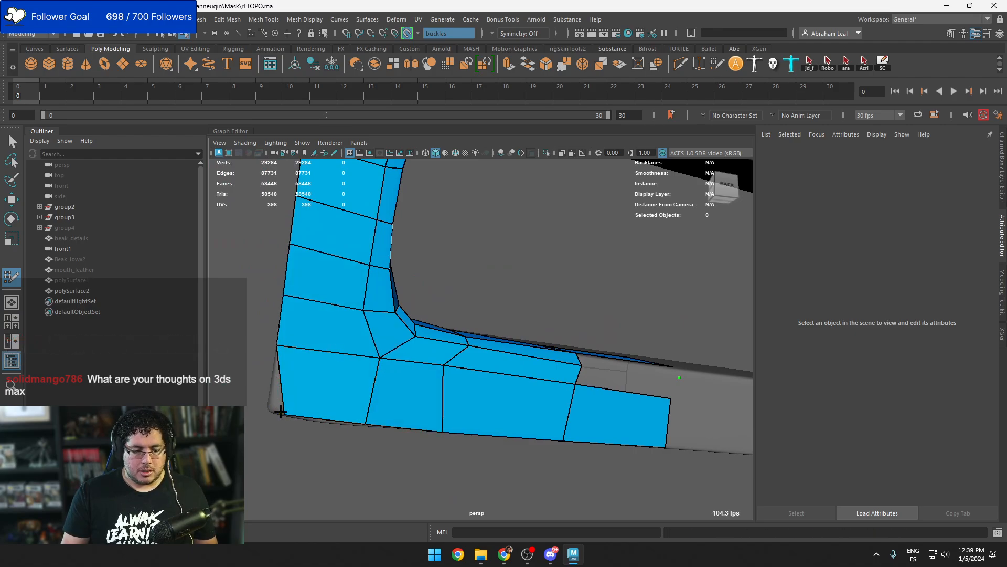
{"action": "left_click_drag", "start_coordinate": [288, 411], "coordinate": [436, 405], "text": "alt"}
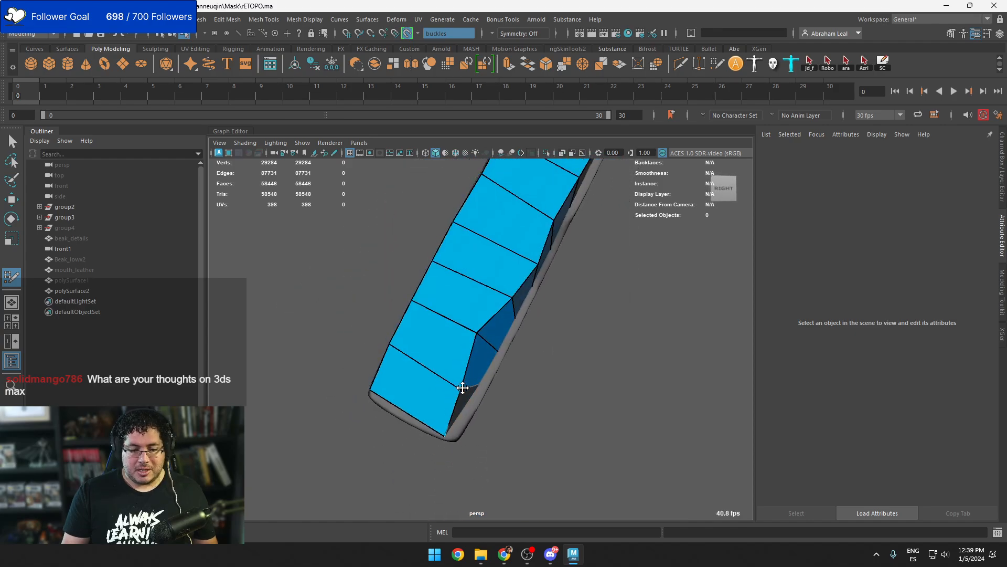
{"action": "key", "text": "ctrl+z"}
Fill the last two quads at the lower bar's open end, joining the inner wall to the back face
{"action": "left_click_drag", "start_coordinate": [524, 396], "coordinate": [542, 386], "text": "alt"}
{"action": "middle_click_drag", "start_coordinate": [543, 386], "coordinate": [419, 400], "text": "alt"}
{"action": "mouse_move", "coordinate": [418, 400]}
{"action": "left_mouse_down", "text": "alt"}
{"action": "mouse_move", "coordinate": [456, 364]}
{"action": "mouse_move", "coordinate": [430, 371]}
{"action": "left_mouse_up", "text": "alt"}
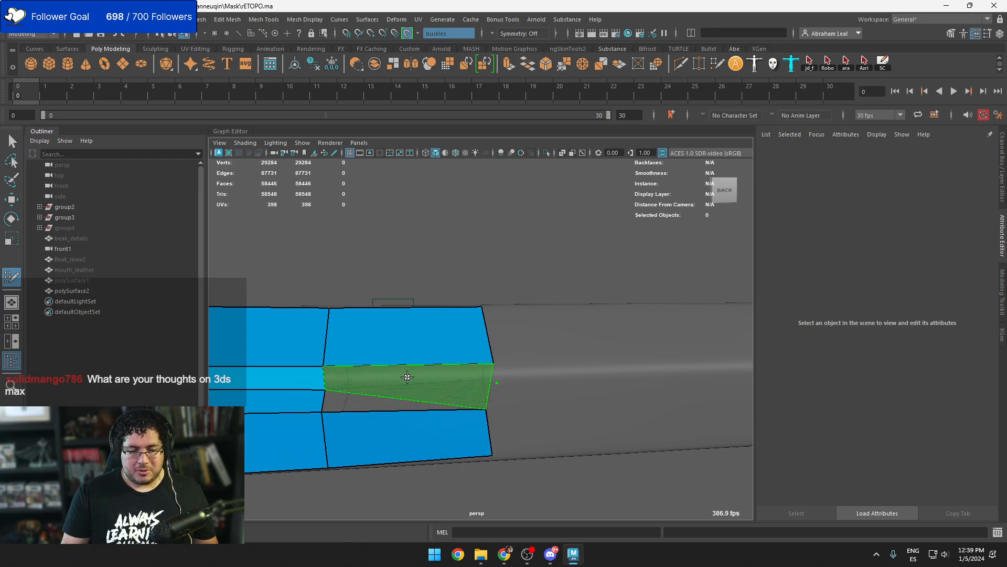
{"action": "left_click", "coordinate": [409, 397], "text": "shift"}
{"action": "left_click", "coordinate": [411, 373], "text": "shift"}
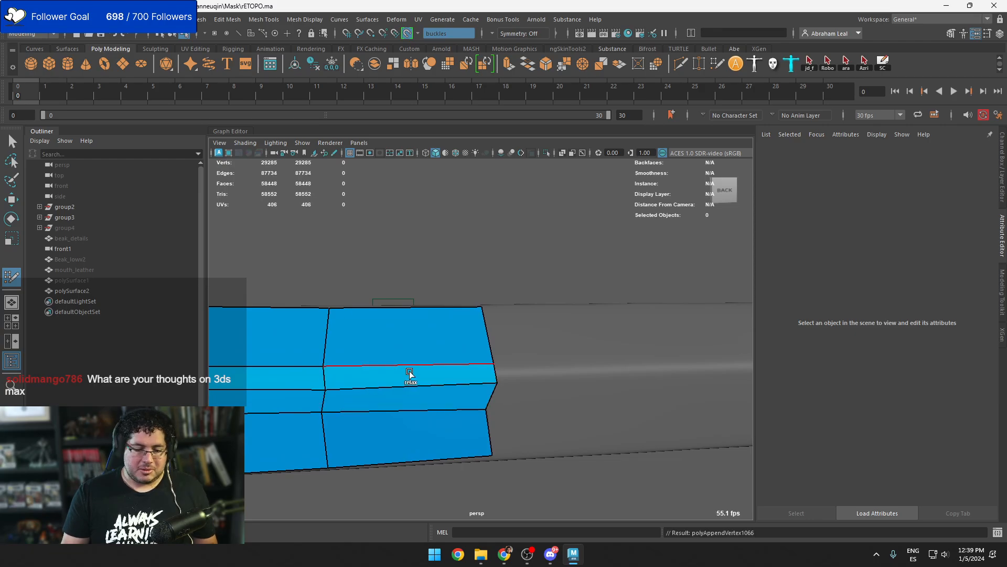
Insert an edge loop lengthwise along the upper bar's back face and fill the two quads at its corner
{"action": "mouse_move", "coordinate": [411, 373]}
{"action": "left_mouse_down", "text": "alt"}
{"action": "mouse_move", "coordinate": [524, 368]}
{"action": "mouse_move", "coordinate": [522, 393]}
{"action": "mouse_move", "coordinate": [467, 365]}
{"action": "mouse_move", "coordinate": [483, 405]}
{"action": "mouse_move", "coordinate": [497, 336]}
{"action": "left_mouse_up", "text": "alt"}
{"action": "left_click", "coordinate": [498, 336], "text": "ctrl"}
{"action": "left_click", "coordinate": [455, 303], "text": "shift"}
{"action": "left_click", "coordinate": [443, 344], "text": "shift"}
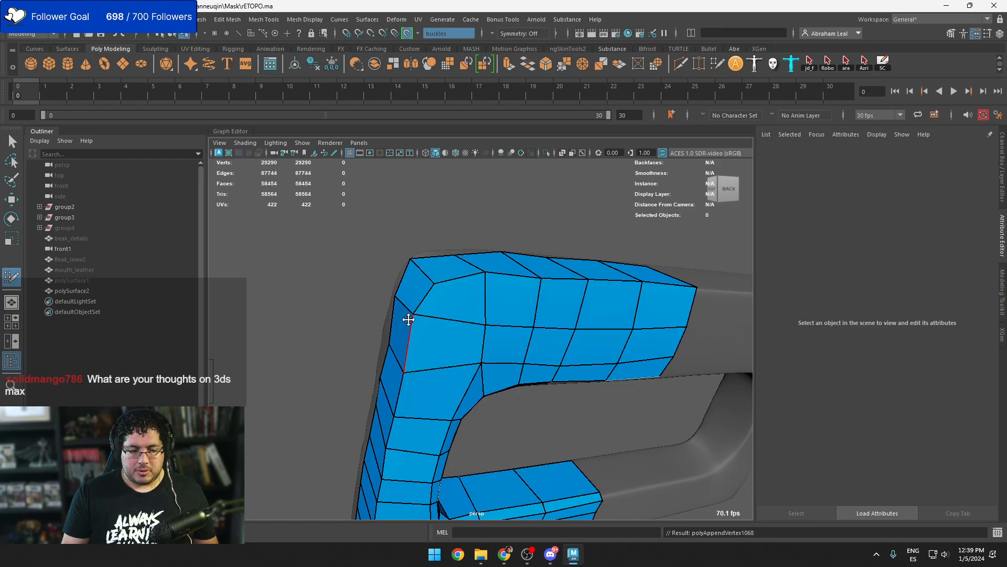
Exit Quad Draw, select the retopology mesh, isolate it and frame it in the front view
{"action": "scroll", "coordinate": [538, 328], "scroll_direction": "down", "scroll_amount": 5}
{"action": "mouse_move", "coordinate": [538, 329]}
{"action": "left_mouse_down", "text": "alt"}
{"action": "mouse_move", "coordinate": [603, 346]}
{"action": "mouse_move", "coordinate": [612, 326]}
{"action": "left_mouse_up", "text": "alt"}
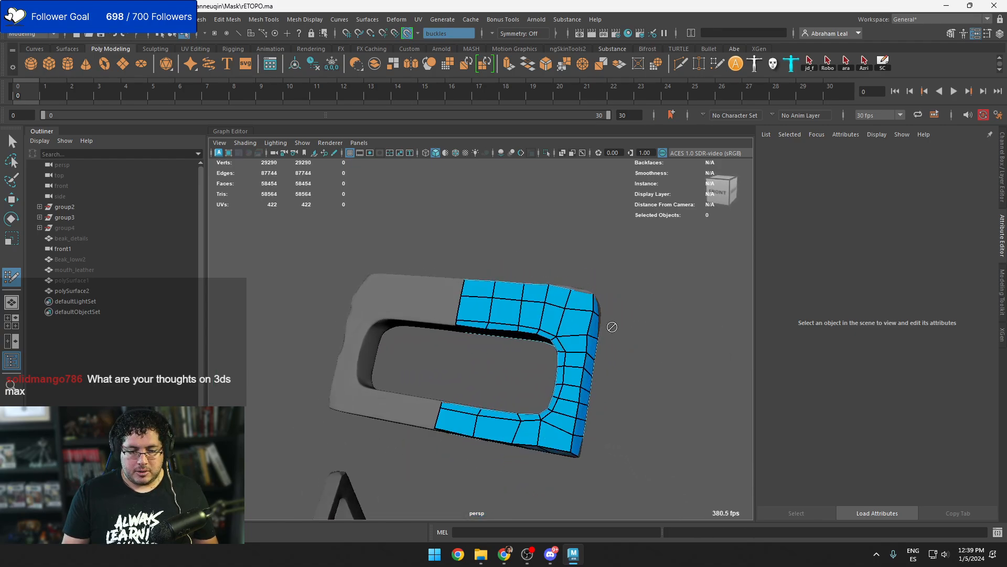
{"action": "key", "text": "q"}
{"action": "right_click_drag", "start_coordinate": [551, 305], "coordinate": [584, 236]}
{"action": "left_click", "coordinate": [552, 318]}
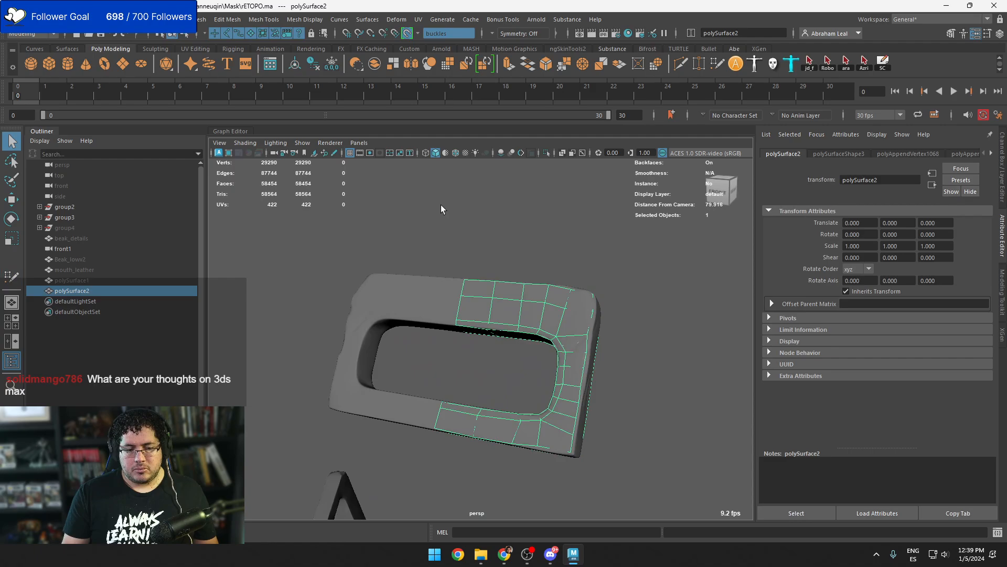
{"action": "left_click", "coordinate": [546, 152]}
{"action": "key", "text": "space"}
{"action": "left_click_drag", "start_coordinate": [519, 320], "coordinate": [519, 322]}
{"action": "key", "text": "f"}
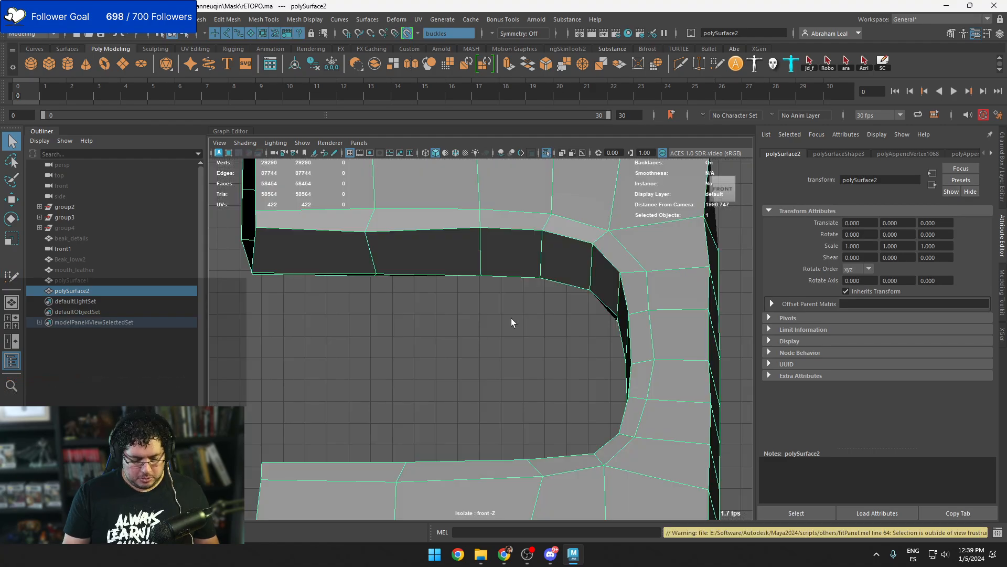
{"action": "key", "text": "f"}
Select the vertices along the half mesh's open ends and turn off the live surface, undoing the first scaling
{"action": "right_click_drag", "start_coordinate": [349, 235], "coordinate": [313, 220]}
{"action": "scroll", "coordinate": [314, 221], "scroll_direction": "down", "scroll_amount": 3}
{"action": "left_click_drag", "start_coordinate": [407, 200], "coordinate": [359, 465]}
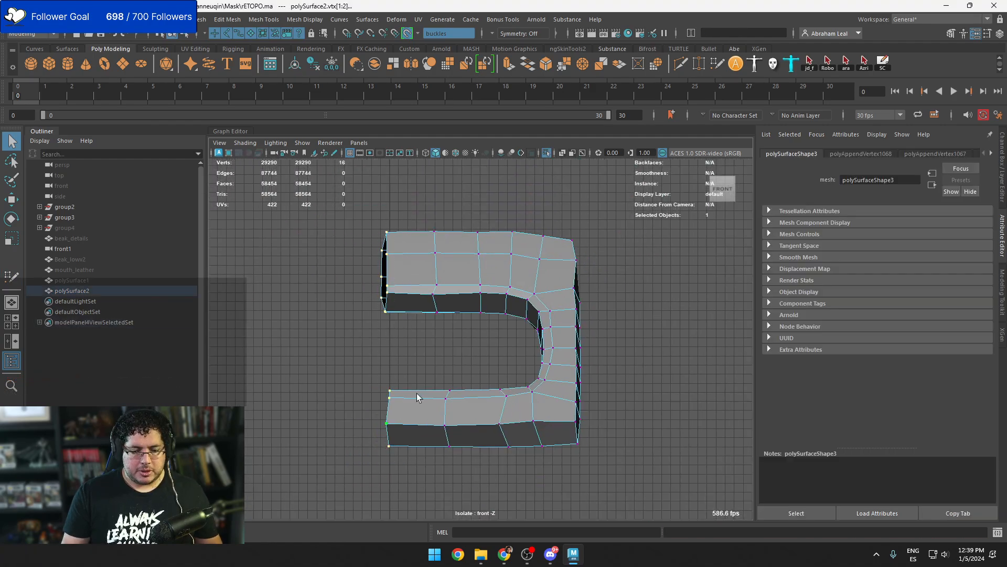
{"action": "key", "text": "r"}
{"action": "left_click", "coordinate": [405, 34]}
{"action": "key", "text": "ctrl+z"}
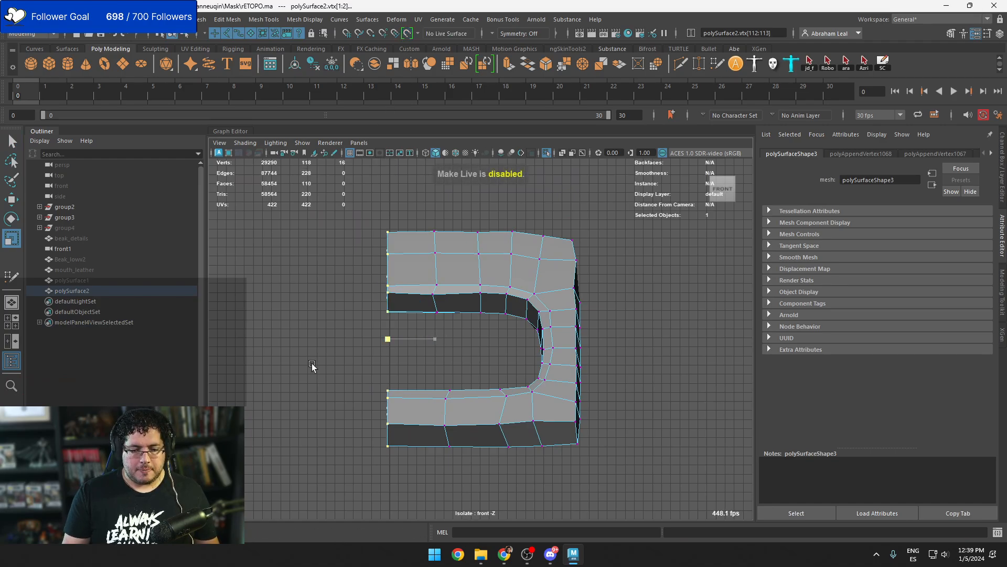
Reselect the open-end vertices, scale them flat along X and snap them onto the centre grid line
{"action": "key", "text": "q"}
{"action": "left_click_drag", "start_coordinate": [408, 207], "coordinate": [341, 495]}
{"action": "key", "text": "r"}
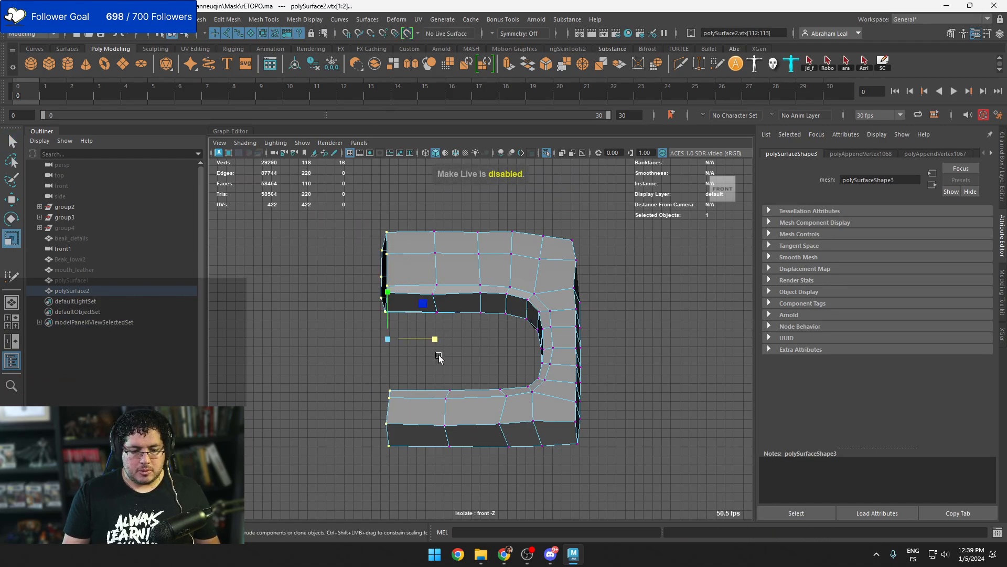
{"action": "left_click_drag", "start_coordinate": [435, 340], "coordinate": [314, 389]}
{"action": "key", "text": "w"}
{"action": "key", "text": "x"}
{"action": "left_click_drag", "start_coordinate": [439, 340], "coordinate": [394, 347]}
Mirror the half mesh across its open ends to complete the buckle
{"action": "right_click_drag", "start_coordinate": [445, 248], "coordinate": [477, 180]}
{"action": "left_click", "coordinate": [470, 281]}
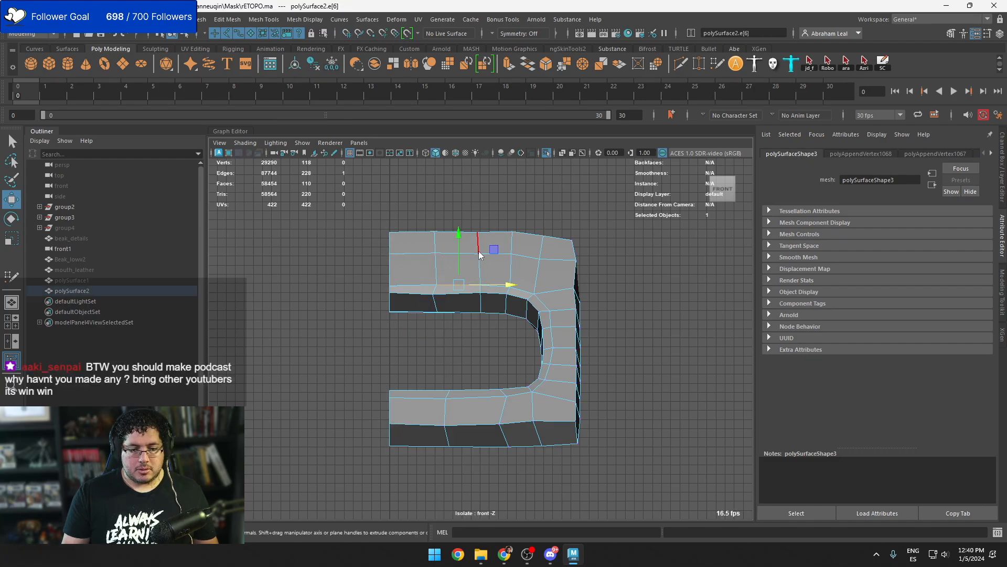
{"action": "right_click_drag", "start_coordinate": [479, 252], "coordinate": [470, 359]}
{"action": "left_click", "coordinate": [499, 245]}
{"action": "left_click", "coordinate": [462, 354]}
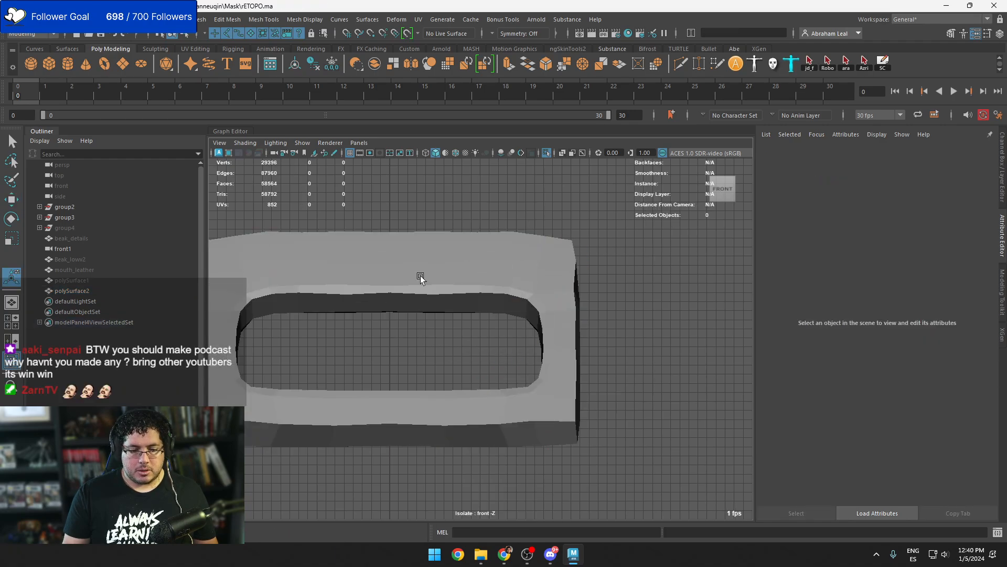
With the smooth preview on, delete two extra centre-seam vertices near the opening edge of the upper bar
{"action": "right_click_drag", "start_coordinate": [421, 241], "coordinate": [363, 258]}
{"action": "right_click_drag", "start_coordinate": [429, 247], "coordinate": [362, 237]}
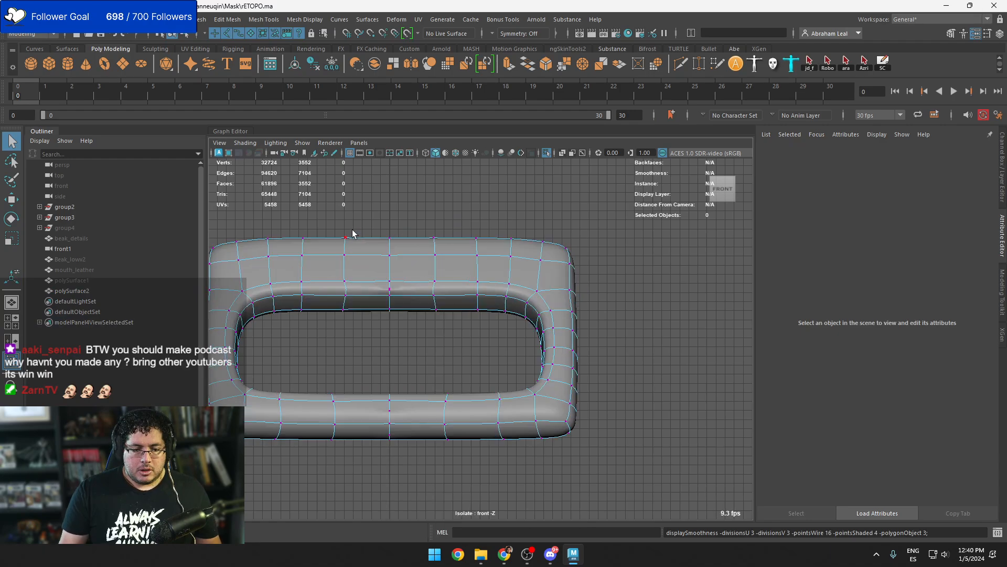
{"action": "scroll", "coordinate": [490, 398], "scroll_direction": "up", "scroll_amount": 10}
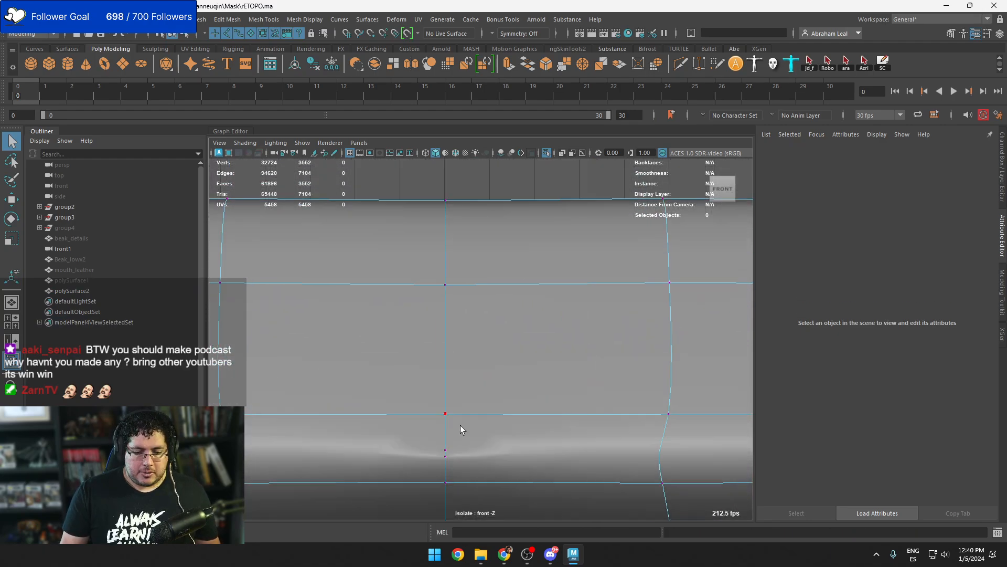
{"action": "left_click", "coordinate": [448, 443]}
{"action": "key", "text": "Delete"}
{"action": "left_click", "coordinate": [452, 455]}
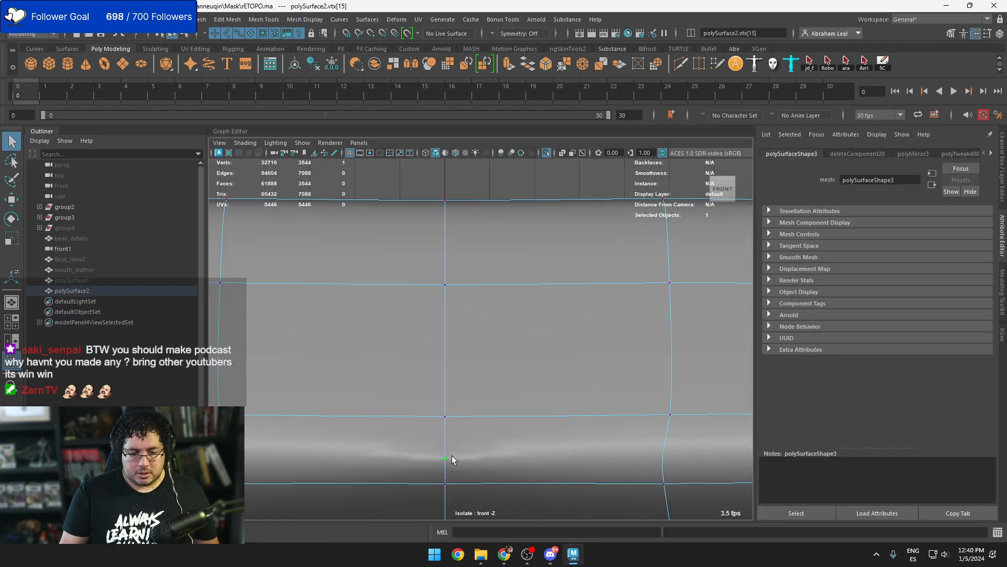
{"action": "key", "text": "Delete"}
{"action": "scroll", "coordinate": [469, 475], "scroll_direction": "down", "scroll_amount": 9}
{"action": "key", "text": "space"}
{"action": "mouse_move", "coordinate": [483, 433]}
{"action": "left_mouse_down"}
{"action": "mouse_move", "coordinate": [472, 373]}
{"action": "mouse_move", "coordinate": [479, 414]}
{"action": "left_mouse_up"}
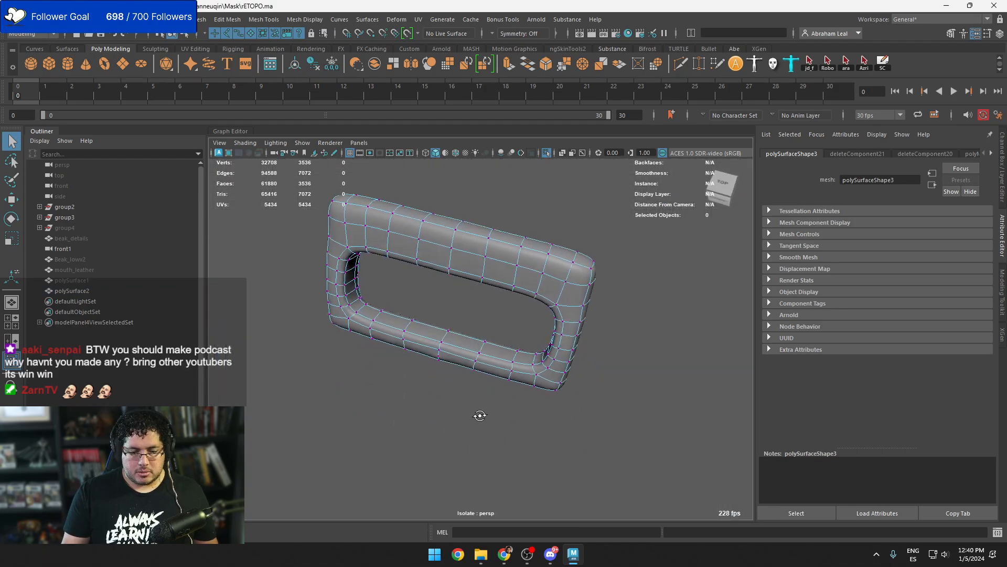
Delete two extra centre-seam vertices on the lower bar, one on each of two sides
{"action": "right_click_drag", "start_coordinate": [479, 414], "coordinate": [697, 451], "text": "alt"}
{"action": "left_click_drag", "start_coordinate": [514, 375], "coordinate": [530, 306], "text": "alt"}
{"action": "middle_click_drag", "start_coordinate": [402, 454], "coordinate": [460, 342], "text": "alt"}
{"action": "right_click_drag", "start_coordinate": [459, 342], "coordinate": [514, 362], "text": "alt"}
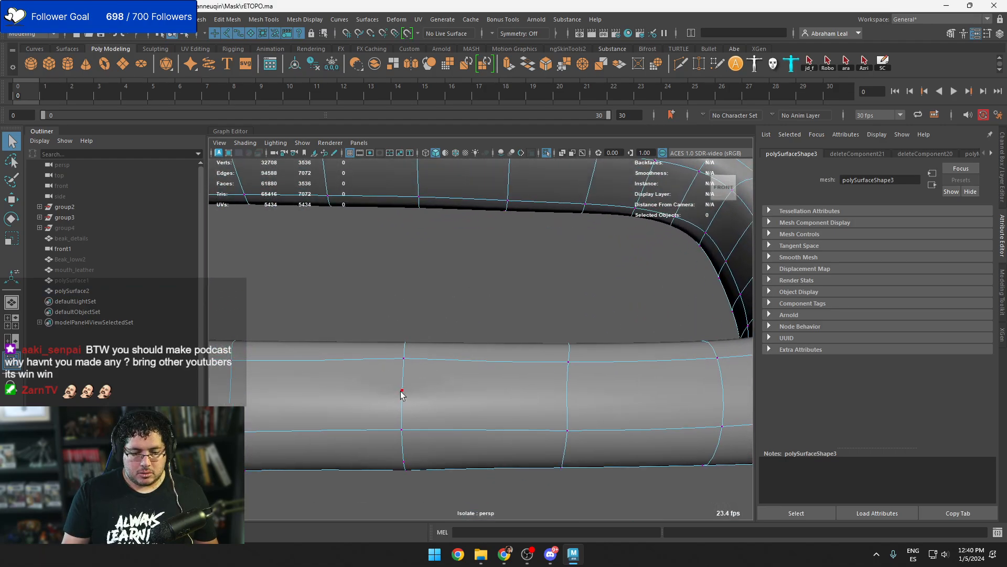
{"action": "left_click", "coordinate": [402, 392]}
{"action": "key", "text": "Delete"}
{"action": "left_click_drag", "start_coordinate": [434, 393], "coordinate": [446, 320], "text": "alt"}
{"action": "middle_click_drag", "start_coordinate": [446, 320], "coordinate": [443, 353], "text": "alt"}
{"action": "left_click", "coordinate": [428, 407]}
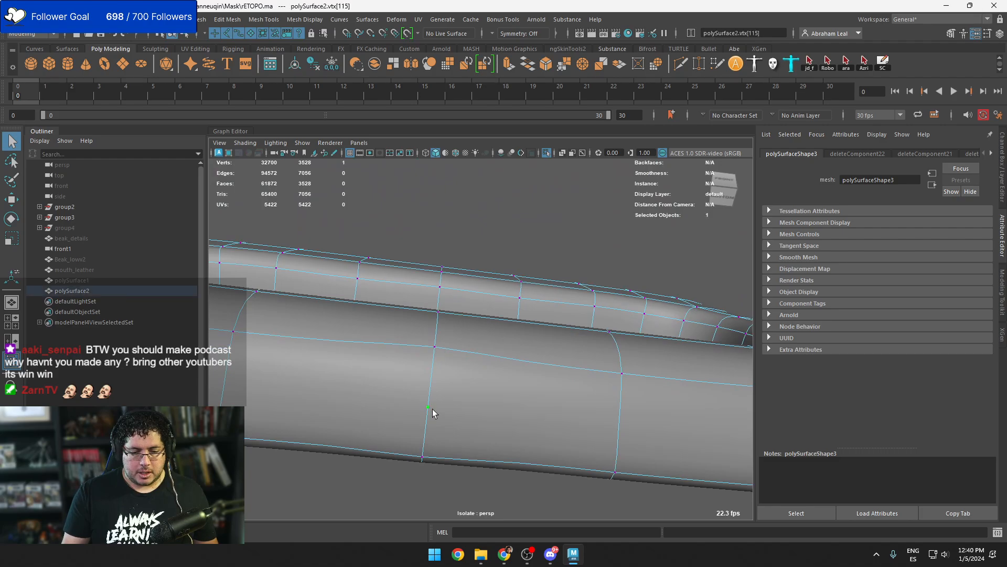
{"action": "key", "text": "Delete"}
{"action": "left_click_drag", "start_coordinate": [432, 408], "coordinate": [461, 300], "text": "alt"}
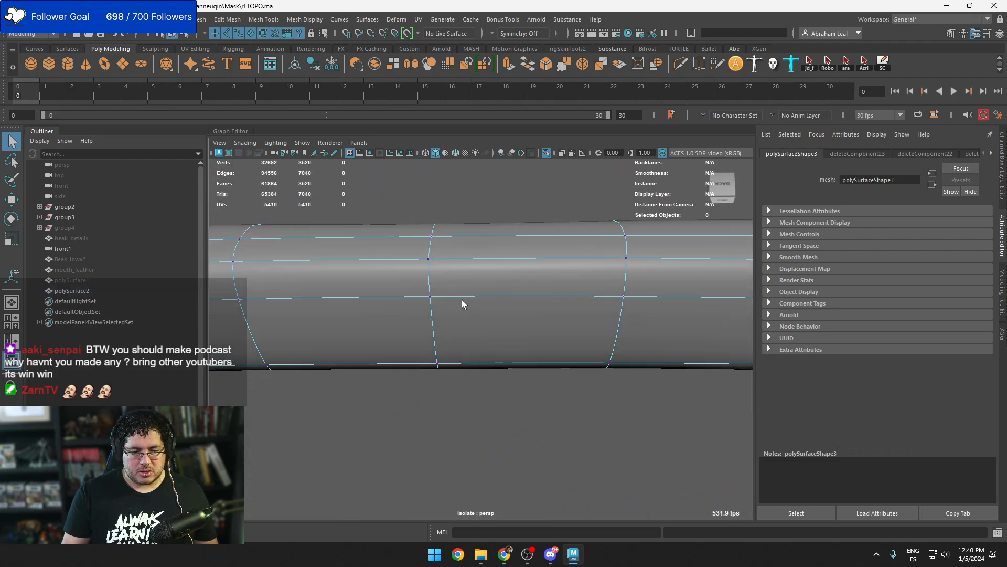
Turn off the smooth preview, select the whole buckle mesh and apply Smooth with 1 division
{"action": "right_click_drag", "start_coordinate": [462, 300], "coordinate": [341, 319], "text": "alt"}
{"action": "middle_click_drag", "start_coordinate": [459, 441], "coordinate": [483, 334], "text": "alt"}
{"action": "left_click_drag", "start_coordinate": [482, 333], "coordinate": [466, 265], "text": "alt"}
{"action": "key", "text": "1"}
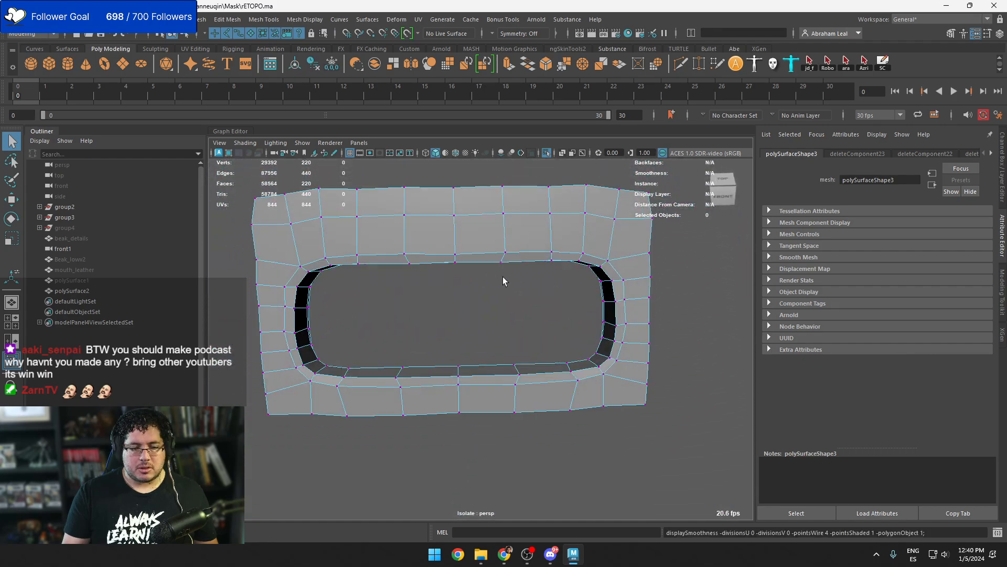
{"action": "right_click_drag", "start_coordinate": [442, 194], "coordinate": [491, 180]}
{"action": "scroll", "coordinate": [491, 181], "scroll_direction": "down", "scroll_amount": 2}
{"action": "left_click", "coordinate": [493, 184]}
{"action": "left_click", "coordinate": [503, 235]}
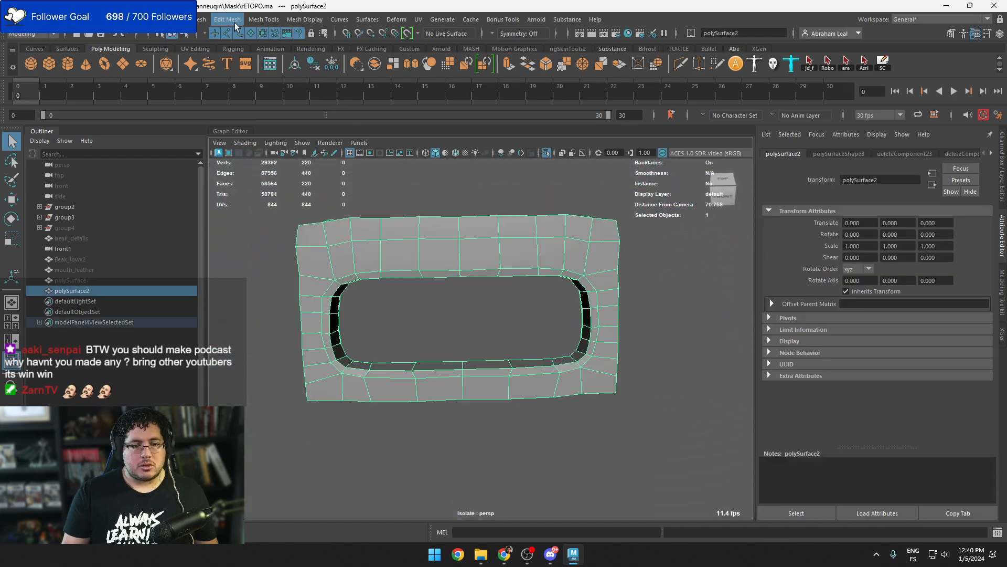
{"action": "left_click", "coordinate": [204, 19]}
{"action": "left_click", "coordinate": [235, 140]}
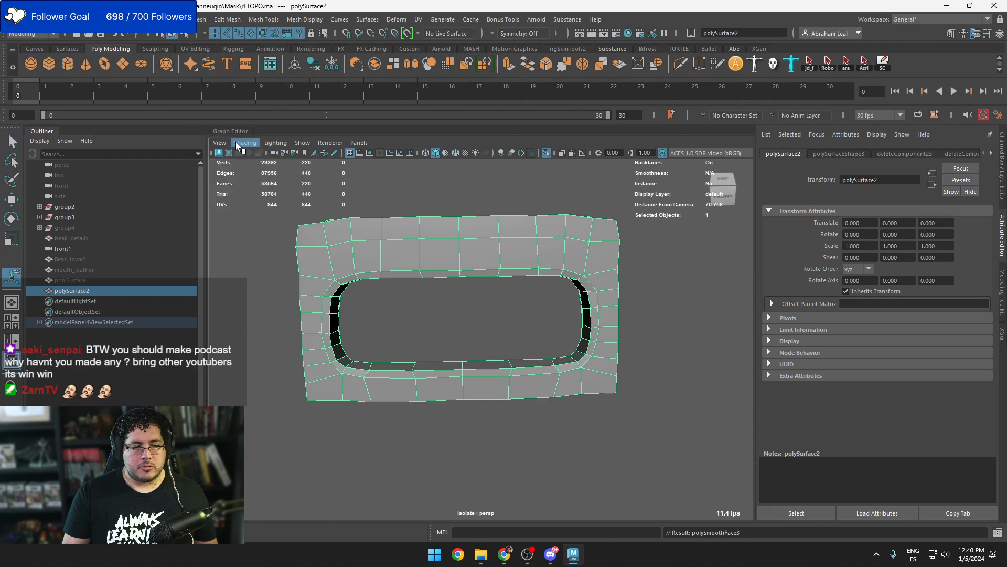
Turn off isolation and frame the smoothed mesh over the original buckle sculpt
{"action": "left_click_drag", "start_coordinate": [488, 231], "coordinate": [538, 246], "text": "alt"}
{"action": "left_click", "coordinate": [546, 152]}
{"action": "scroll", "coordinate": [549, 306], "scroll_direction": "down", "scroll_amount": 5}
{"action": "key", "text": "f"}
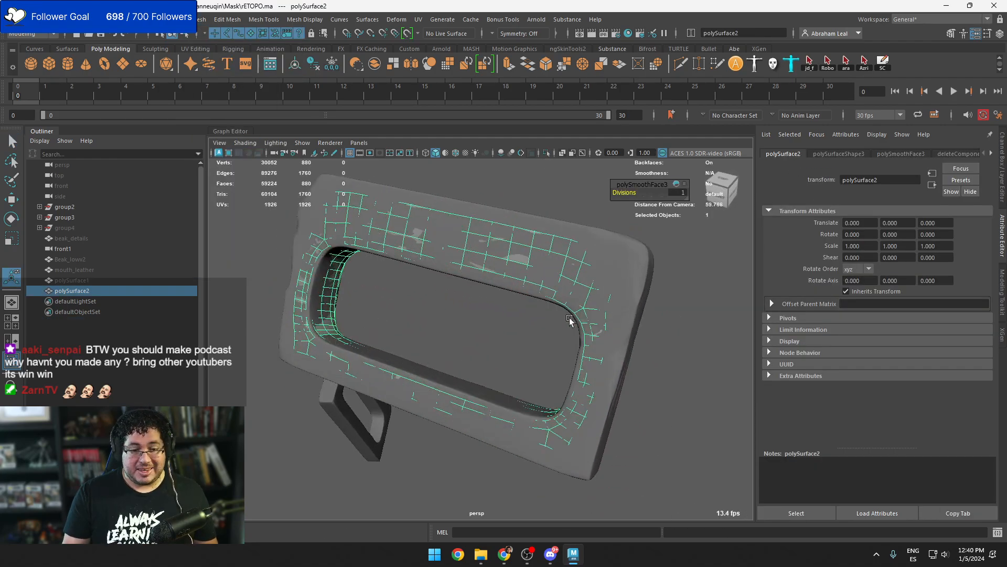
Make the buckle sculpt a live surface and conform the retopologized buckle mesh to it
{"action": "left_click_drag", "start_coordinate": [568, 317], "coordinate": [549, 286], "text": "alt"}
{"action": "left_click", "coordinate": [550, 286]}
{"action": "left_click", "coordinate": [407, 33]}
{"action": "left_click", "coordinate": [405, 254]}
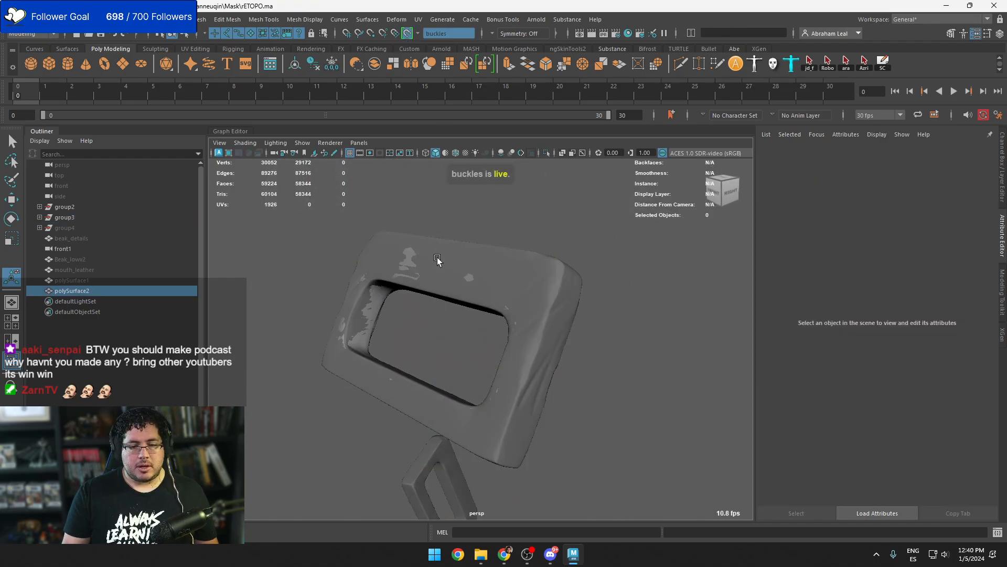
{"action": "left_click", "coordinate": [202, 18]}
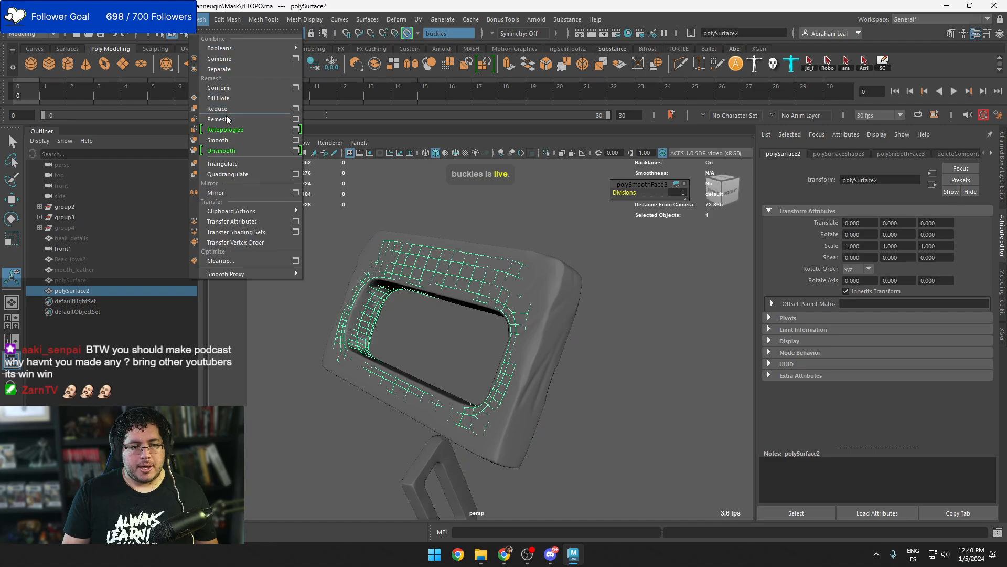
{"action": "left_click", "coordinate": [218, 88]}
{"action": "left_click", "coordinate": [501, 202]}
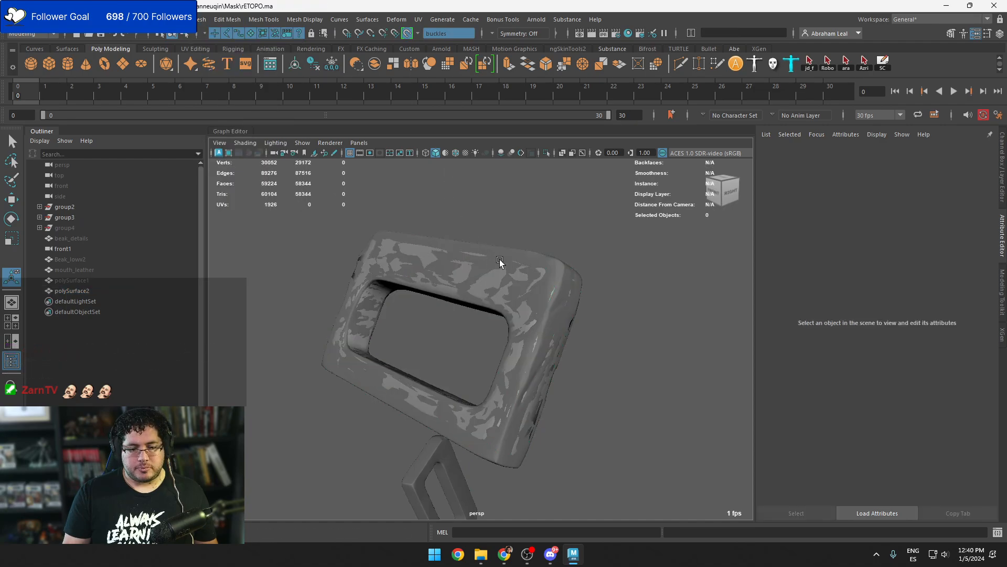
Isolate the conformed buckle mesh to inspect its surface from the front, and leave isolation
{"action": "left_click", "coordinate": [500, 259]}
{"action": "left_click", "coordinate": [546, 153]}
{"action": "left_click", "coordinate": [542, 223]}
{"action": "left_click_drag", "start_coordinate": [542, 222], "coordinate": [524, 286], "text": "alt"}
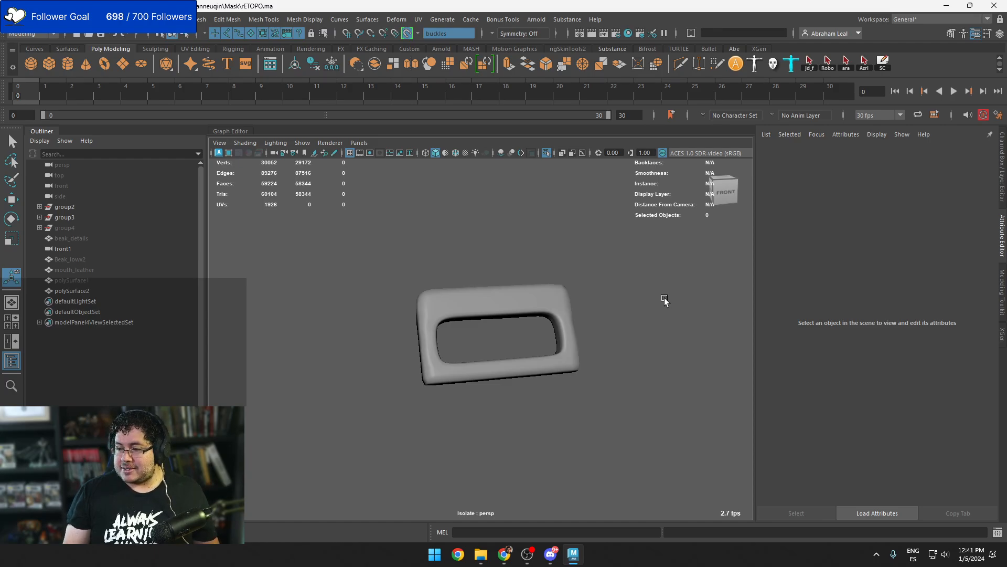
{"action": "scroll", "coordinate": [660, 290], "scroll_direction": "up", "scroll_amount": 3}
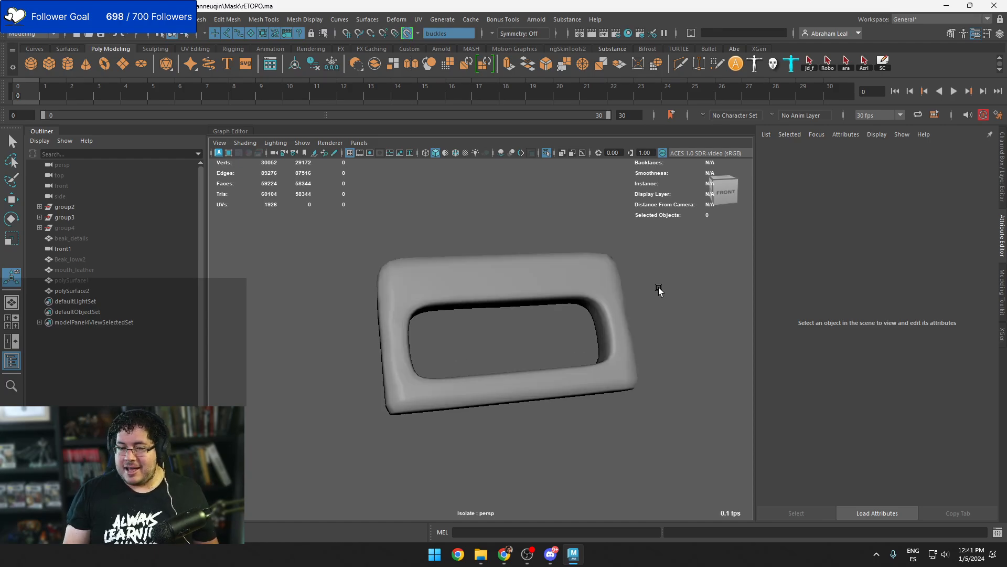
{"action": "left_click", "coordinate": [546, 154]}
{"action": "left_click", "coordinate": [604, 317]}
{"action": "left_click_drag", "start_coordinate": [690, 344], "coordinate": [663, 364], "text": "alt"}
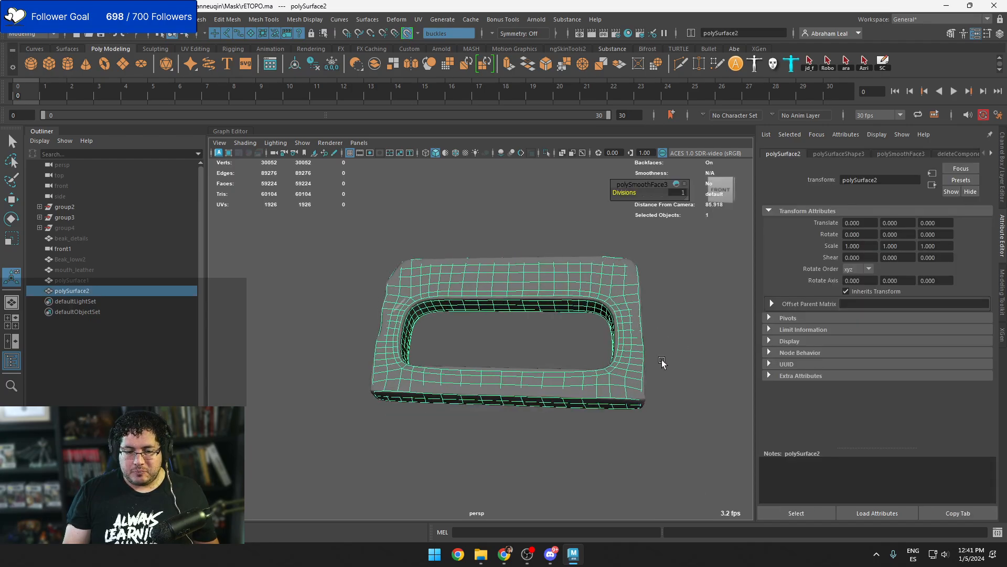
Duplicate the retopologized buckle and move the copy down towards one of the side buckle sculpts
{"action": "middle_click_drag", "start_coordinate": [662, 364], "coordinate": [585, 267], "text": "alt"}
{"action": "right_click_drag", "start_coordinate": [585, 267], "coordinate": [490, 280], "text": "alt"}
{"action": "middle_click_drag", "start_coordinate": [572, 313], "coordinate": [572, 263], "text": "alt"}
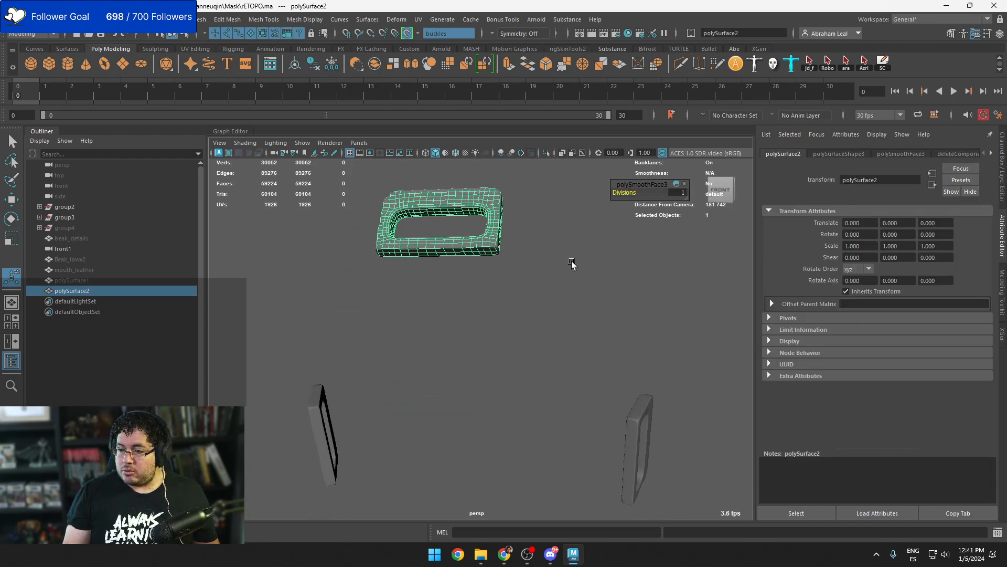
{"action": "key", "text": "w"}
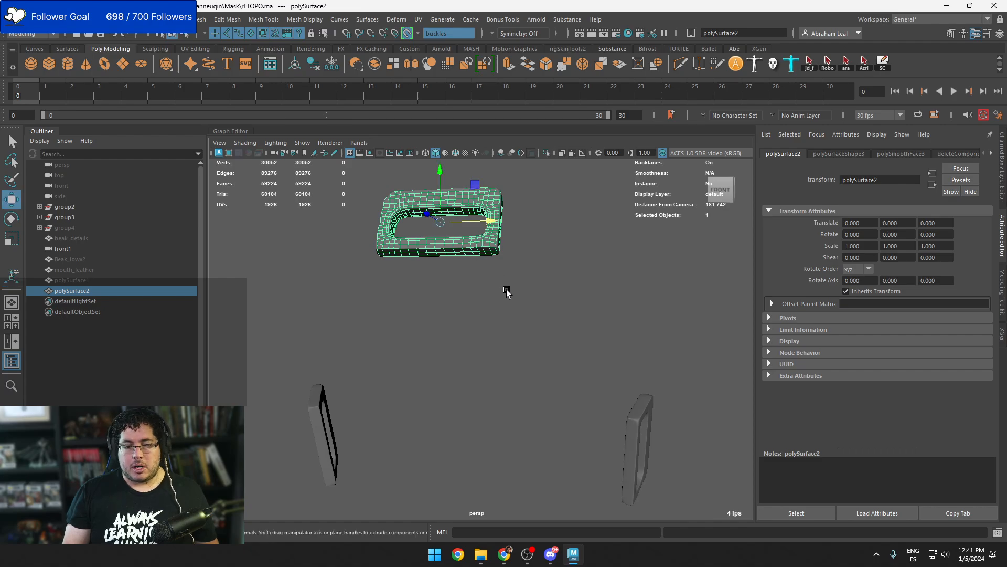
{"action": "middle_click_drag", "start_coordinate": [506, 289], "coordinate": [472, 247], "text": "alt"}
{"action": "key", "text": "ctrl+d"}
{"action": "left_click_drag", "start_coordinate": [363, 168], "coordinate": [533, 340]}
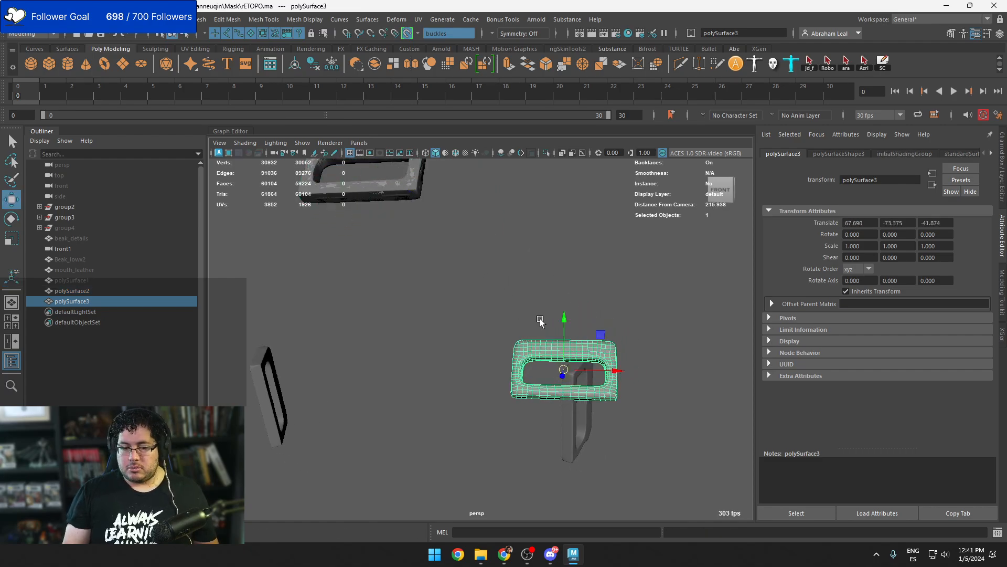
{"action": "key", "text": "ctrl+z"}
Turn off the live surface on the buckle sculpt
{"action": "left_click_drag", "start_coordinate": [662, 295], "coordinate": [633, 328], "text": "alt"}
{"action": "middle_click_drag", "start_coordinate": [633, 328], "coordinate": [530, 276], "text": "alt"}
{"action": "right_click_drag", "start_coordinate": [530, 275], "coordinate": [608, 340], "text": "alt"}
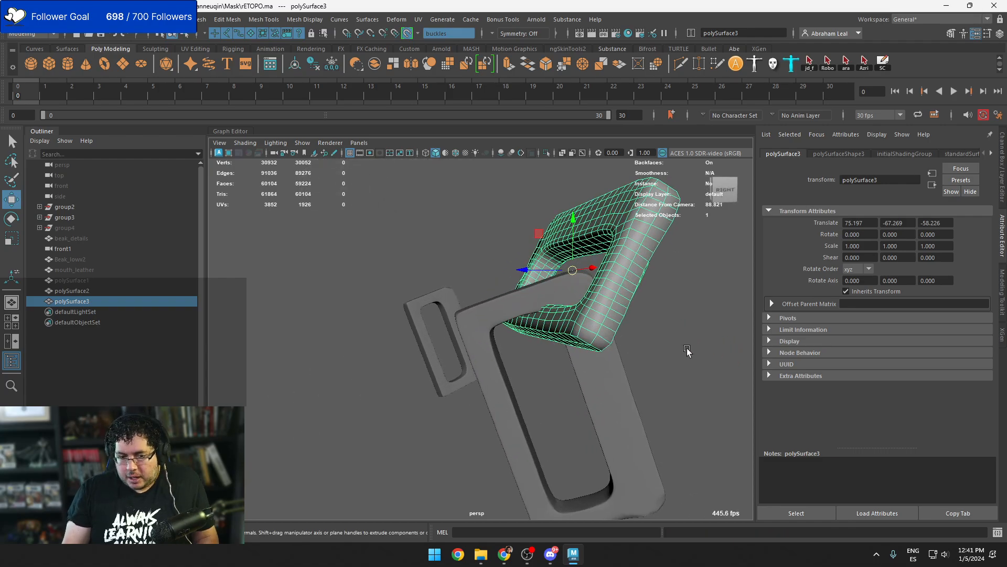
{"action": "left_click_drag", "start_coordinate": [687, 350], "coordinate": [556, 275], "text": "alt"}
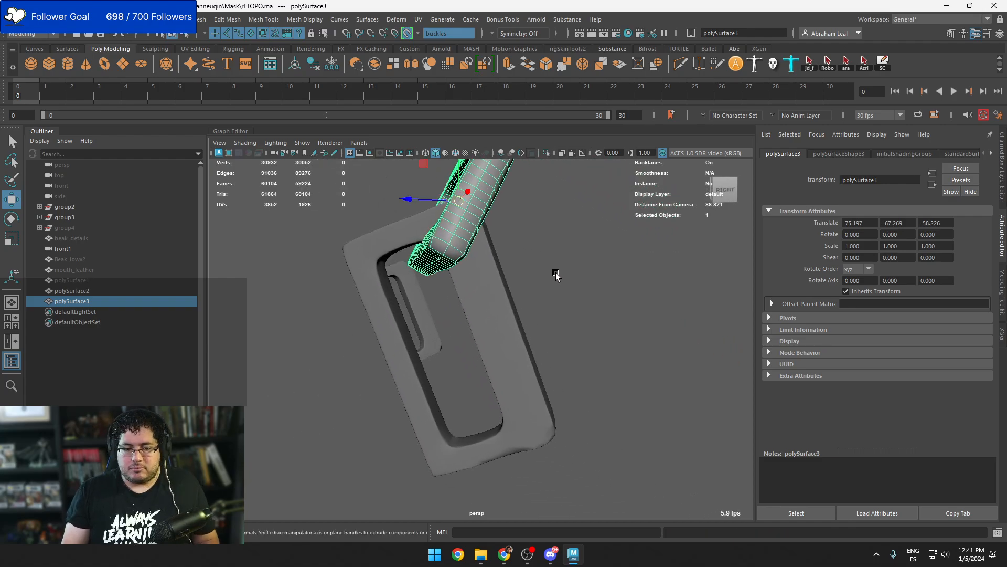
{"action": "left_click", "coordinate": [407, 33]}
Rotate the duplicated buckle to match the side sculpt's upright orientation and move it over that sculpt
{"action": "key", "text": "e"}
{"action": "left_click_drag", "start_coordinate": [459, 194], "coordinate": [531, 362]}
{"action": "key", "text": "ctrl+z"}
{"action": "key", "text": "w"}
{"action": "left_click_drag", "start_coordinate": [531, 362], "coordinate": [488, 369], "text": "alt"}
{"action": "right_click_drag", "start_coordinate": [488, 369], "coordinate": [525, 384], "text": "alt"}
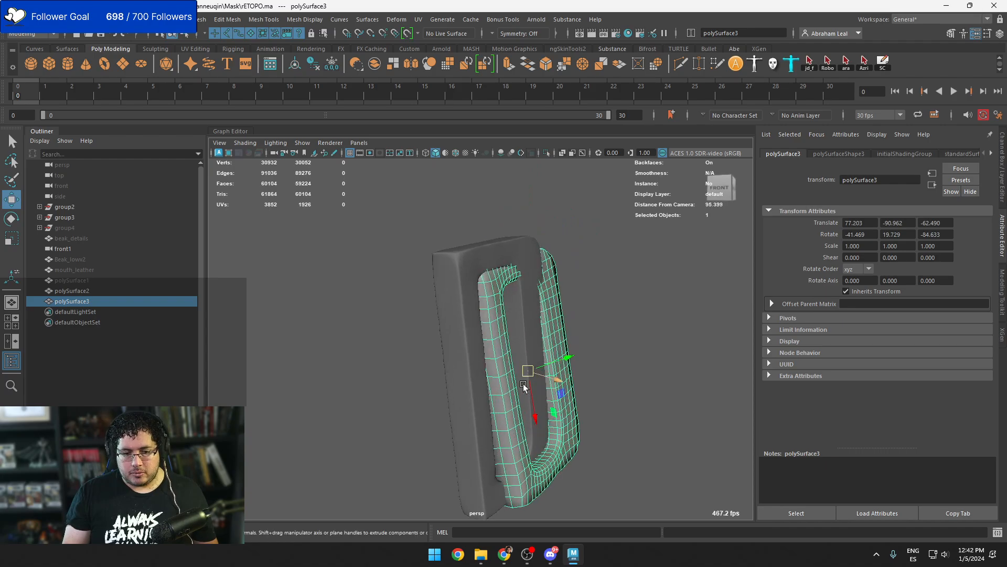
{"action": "left_click_drag", "start_coordinate": [525, 384], "coordinate": [458, 367], "text": "alt"}
{"action": "left_click_drag", "start_coordinate": [458, 367], "coordinate": [369, 364], "text": "alt"}
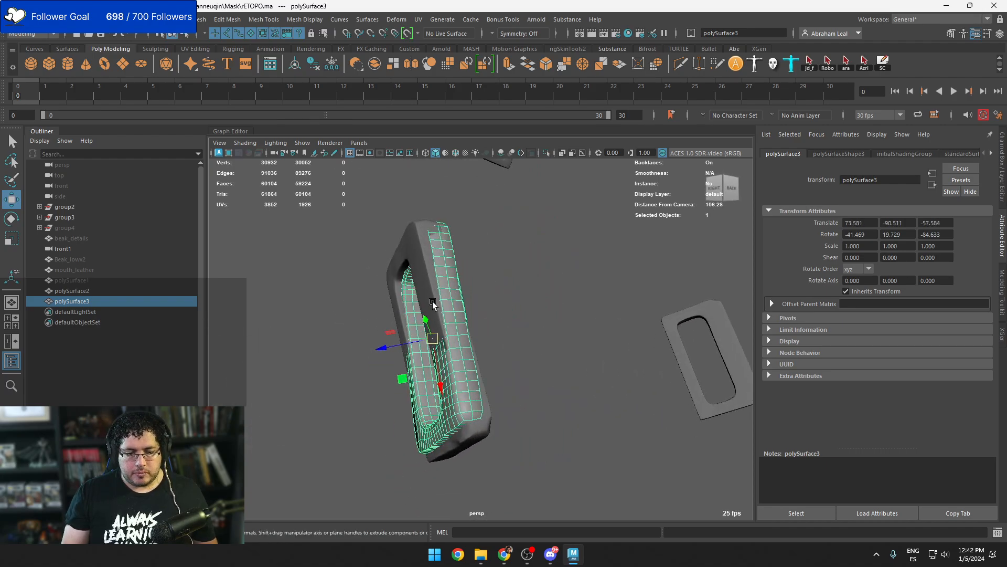
Fine-tune the duplicate's position and rotation so its frame and opening line up with the side buckle sculpt
{"action": "right_click_drag", "start_coordinate": [370, 364], "coordinate": [410, 360], "text": "alt"}
{"action": "key", "text": "e"}
{"action": "left_click_drag", "start_coordinate": [479, 348], "coordinate": [574, 328], "text": "alt"}
{"action": "key", "text": "w"}
{"action": "left_click_drag", "start_coordinate": [455, 329], "coordinate": [448, 317]}
{"action": "key", "text": "e"}
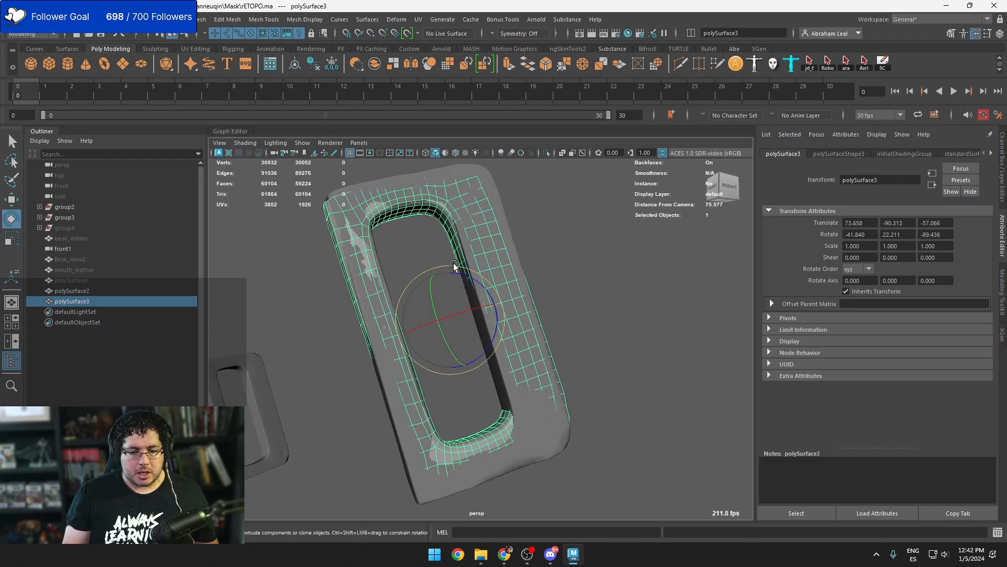
{"action": "left_click_drag", "start_coordinate": [457, 263], "coordinate": [444, 343]}
{"action": "key", "text": "w"}
Undo the deletion that included the buckle sculpt and delete only the duplicated buckle mesh
{"action": "left_click", "coordinate": [556, 313]}
{"action": "right_click_drag", "start_coordinate": [556, 313], "coordinate": [489, 310], "text": "alt"}
{"action": "left_click", "coordinate": [489, 310]}
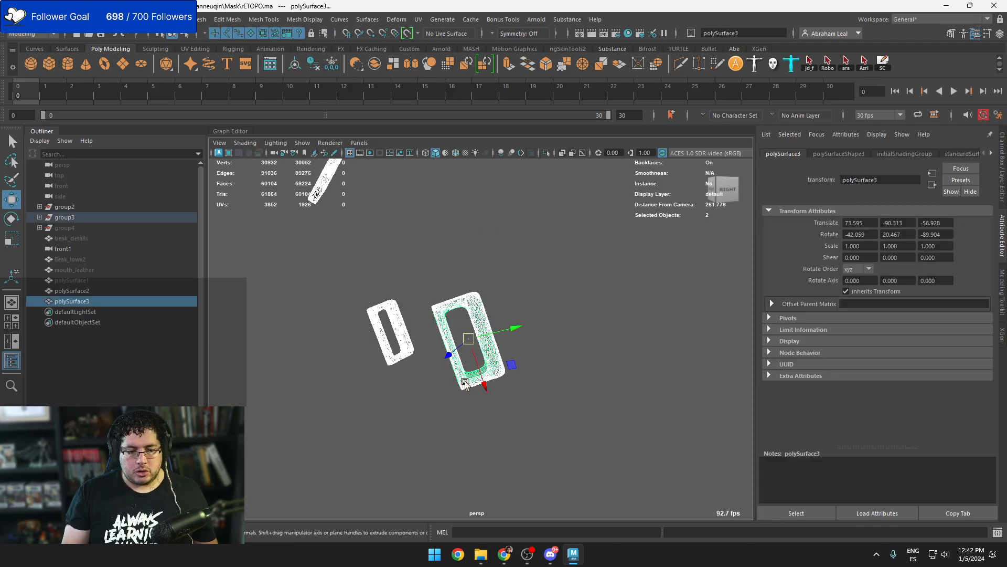
{"action": "key", "text": "Delete"}
{"action": "key", "text": "ctrl+z"}
{"action": "key", "text": "ctrl+z"}
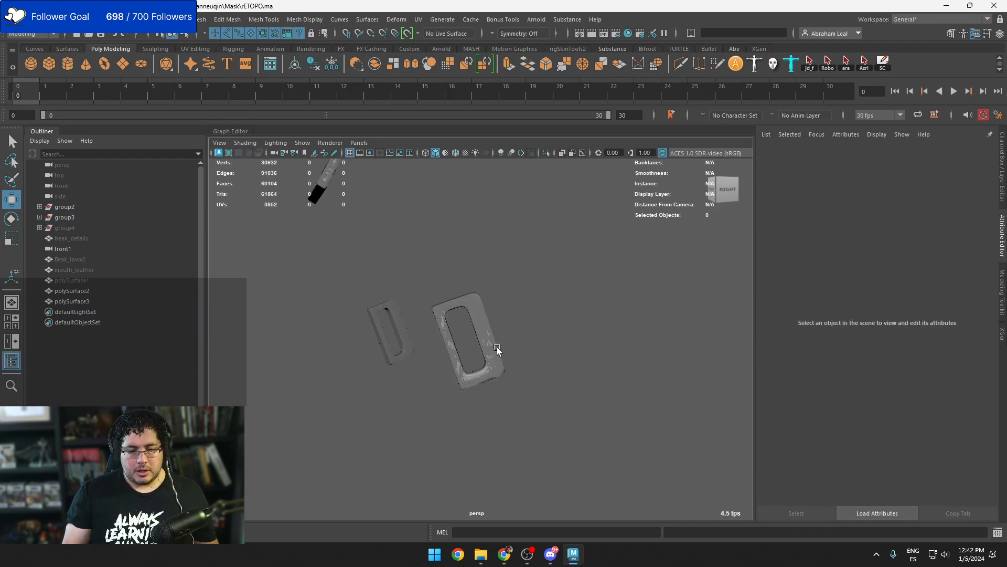
{"action": "left_click", "coordinate": [481, 373]}
{"action": "left_click", "coordinate": [482, 368]}
{"action": "key", "text": "Delete"}
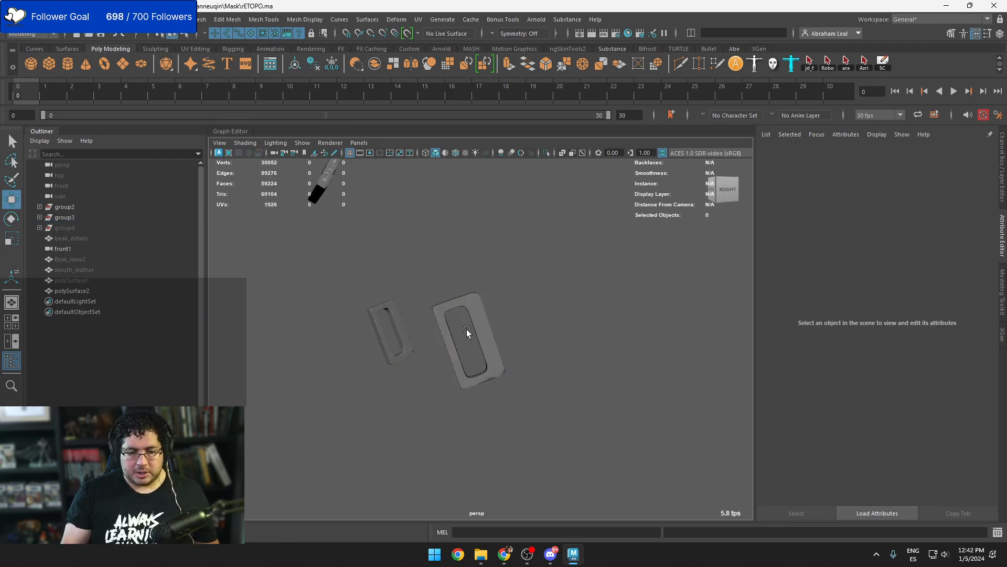
Delete all faces of the two side buckle sculpts, keeping only the central buckle, and return to object mode
{"action": "left_click_drag", "start_coordinate": [467, 329], "coordinate": [469, 291], "text": "alt"}
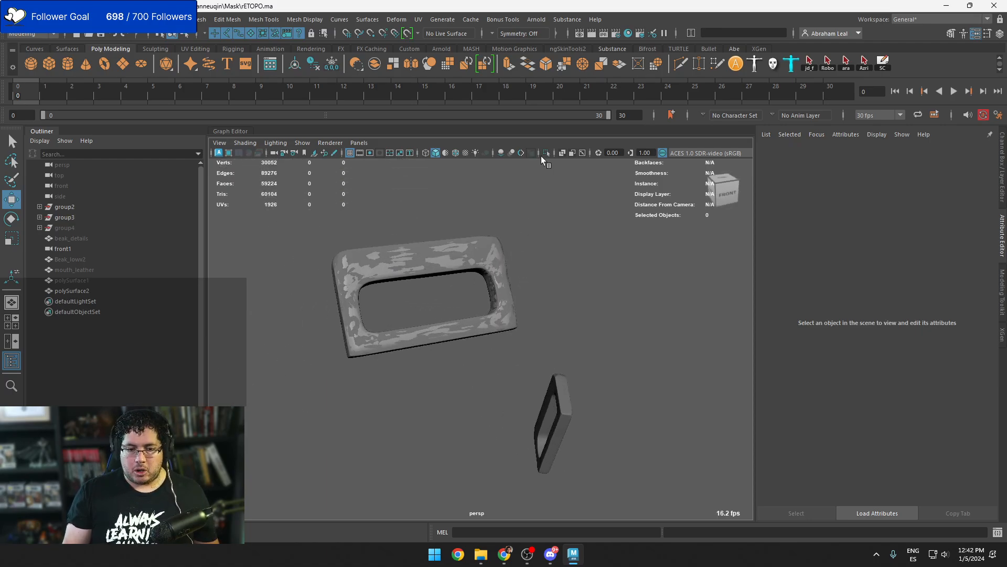
{"action": "scroll", "coordinate": [525, 365], "scroll_direction": "down", "scroll_amount": 5}
{"action": "middle_click_drag", "start_coordinate": [525, 365], "coordinate": [495, 294], "text": "alt"}
{"action": "left_click", "coordinate": [495, 297]}
{"action": "right_click_drag", "start_coordinate": [495, 241], "coordinate": [491, 276]}
{"action": "left_click", "coordinate": [495, 315]}
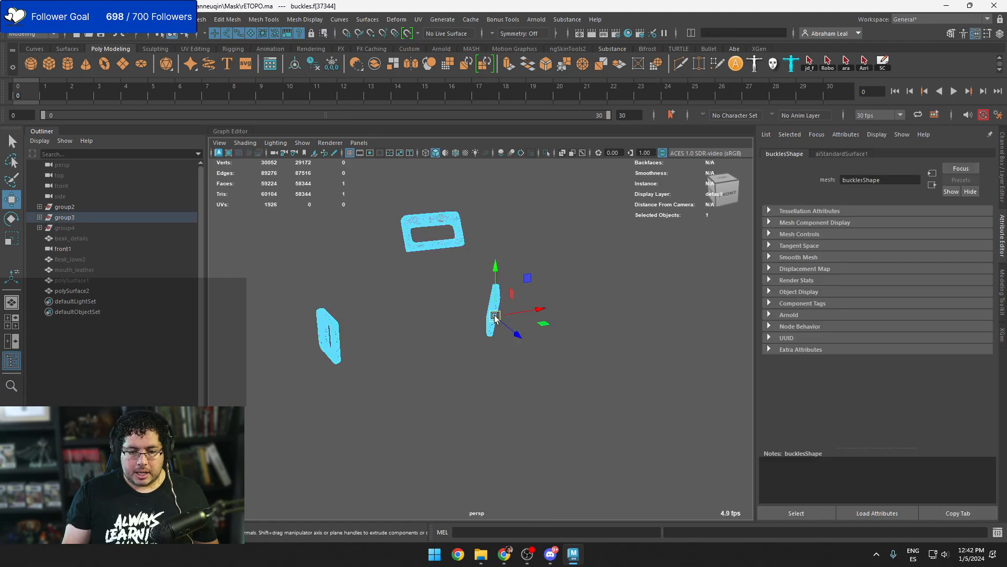
{"action": "double_click", "coordinate": [495, 315]}
{"action": "double_click", "coordinate": [330, 331], "text": "shift"}
{"action": "key", "text": "Delete"}
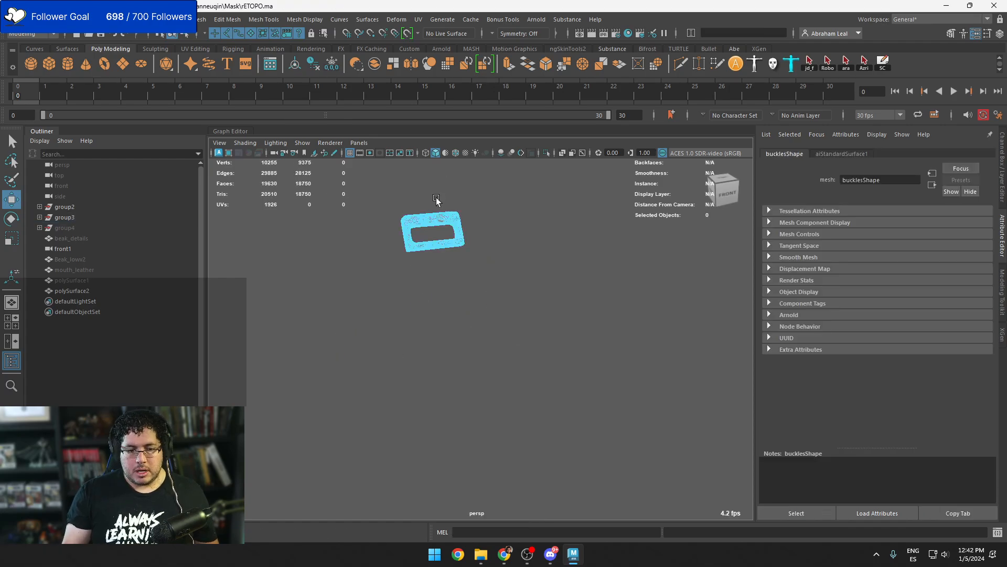
{"action": "right_click_drag", "start_coordinate": [434, 230], "coordinate": [491, 181]}
{"action": "left_click", "coordinate": [492, 181]}
Select the retopologized buckle together with the remaining buckle sculpt and briefly check the pair in isolation
{"action": "middle_click_drag", "start_coordinate": [460, 241], "coordinate": [471, 317], "text": "alt"}
{"action": "scroll", "coordinate": [467, 314], "scroll_direction": "up", "scroll_amount": 5}
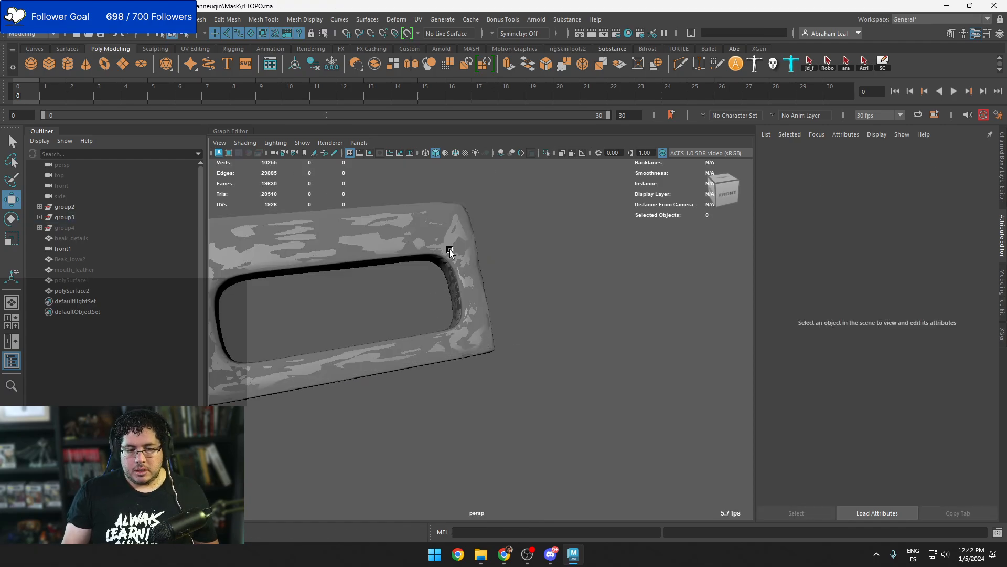
{"action": "left_click", "coordinate": [449, 249]}
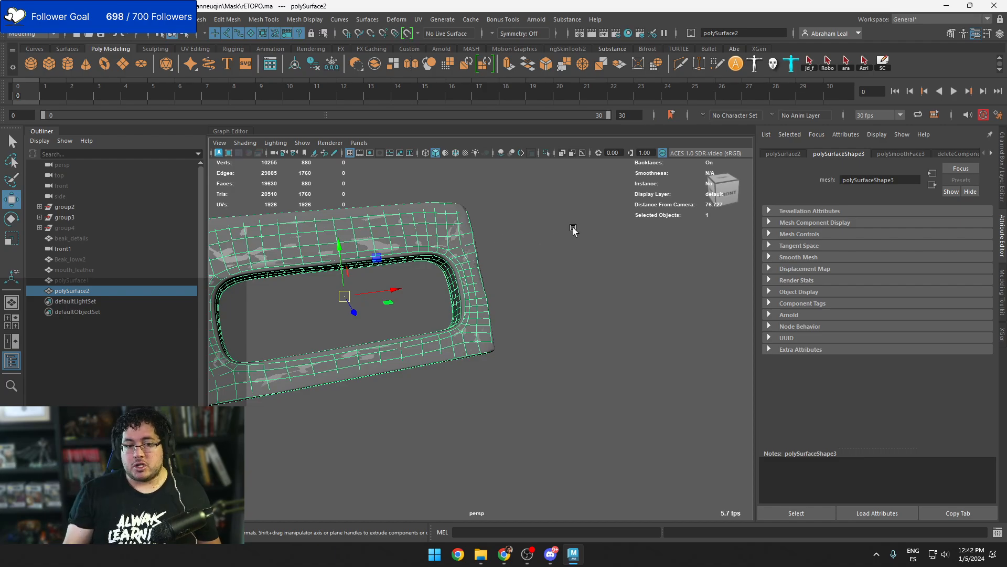
{"action": "scroll", "coordinate": [520, 286], "scroll_direction": "down", "scroll_amount": 5}
{"action": "scroll", "coordinate": [514, 292], "scroll_direction": "up", "scroll_amount": 5}
{"action": "left_click", "coordinate": [507, 263]}
{"action": "left_click_drag", "start_coordinate": [506, 264], "coordinate": [414, 284]}
{"action": "scroll", "coordinate": [515, 196], "scroll_direction": "down", "scroll_amount": 3}
{"action": "left_click", "coordinate": [546, 153]}
{"action": "scroll", "coordinate": [525, 268], "scroll_direction": "down", "scroll_amount": 3}
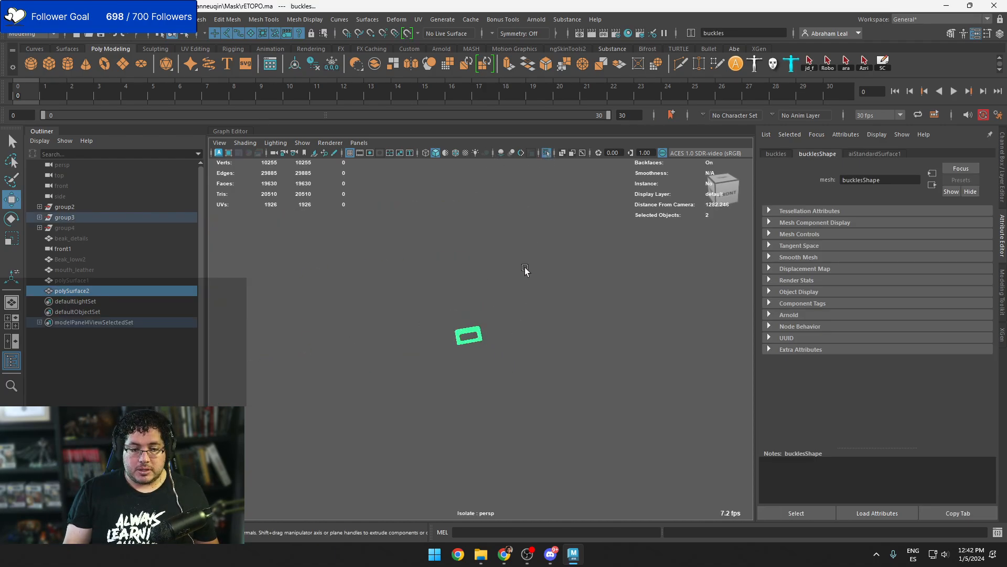
{"action": "left_click", "coordinate": [547, 153]}
Center the pivots of both buckle meshes and move the pair straight up
{"action": "left_click_drag", "start_coordinate": [531, 308], "coordinate": [430, 300], "text": "alt"}
{"action": "middle_click_drag", "start_coordinate": [464, 332], "coordinate": [459, 297], "text": "alt"}
{"action": "left_click_drag", "start_coordinate": [459, 297], "coordinate": [487, 323], "text": "alt"}
{"action": "left_click", "coordinate": [295, 64]}
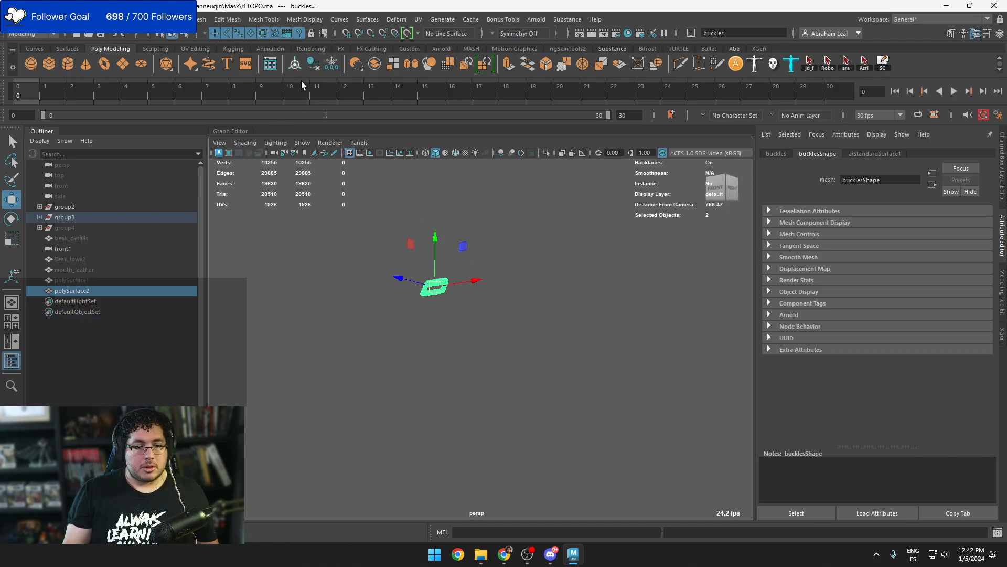
{"action": "left_click_drag", "start_coordinate": [431, 283], "coordinate": [428, 156], "text": "alt"}
{"action": "middle_click_drag", "start_coordinate": [471, 248], "coordinate": [494, 309], "text": "alt"}
{"action": "left_click_drag", "start_coordinate": [494, 309], "coordinate": [455, 304], "text": "alt"}
{"action": "left_click_drag", "start_coordinate": [463, 234], "coordinate": [461, 192]}
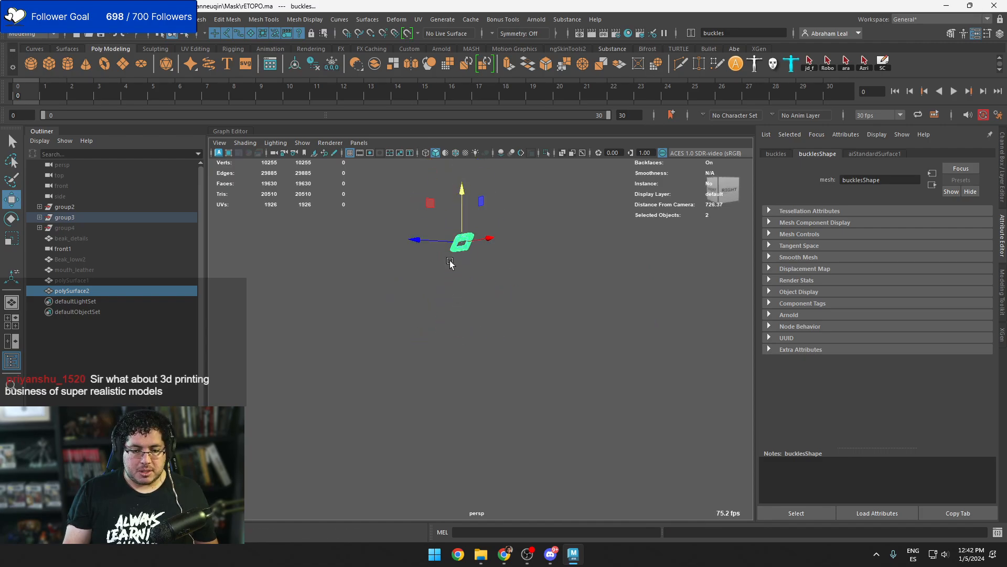
{"action": "left_click", "coordinate": [450, 264]}
Show the hidden Beak_lowv2, mouth_leather and polySurface1 meshes again
{"action": "left_click_drag", "start_coordinate": [71, 277], "coordinate": [68, 259]}
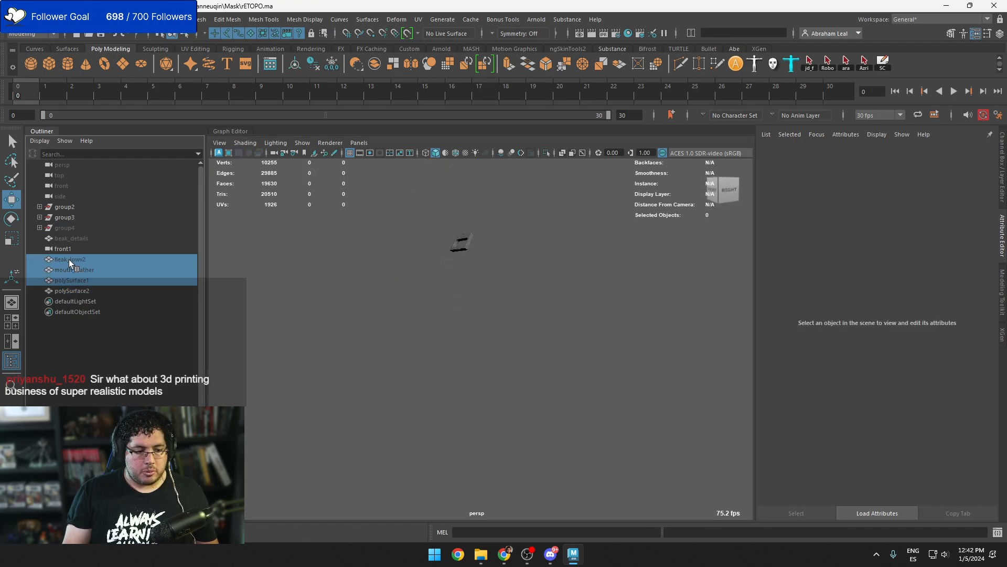
{"action": "key", "text": "shift+h"}
{"action": "left_click", "coordinate": [439, 324]}
{"action": "left_click_drag", "start_coordinate": [439, 324], "coordinate": [400, 326], "text": "alt"}
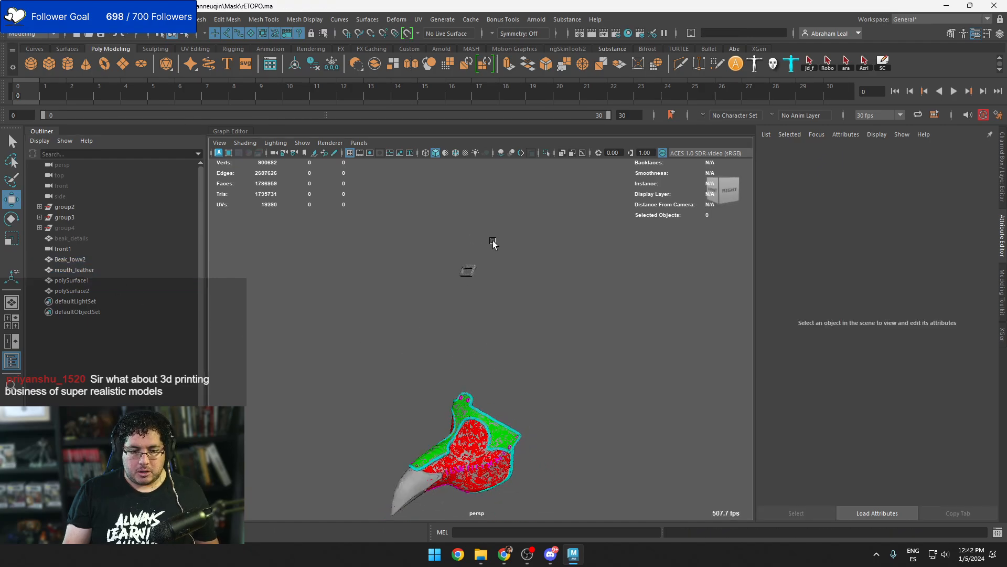
Move both buckle meshes down, closer to the top of the mask, and deselect them
{"action": "left_click_drag", "start_coordinate": [494, 241], "coordinate": [451, 278]}
{"action": "left_click_drag", "start_coordinate": [468, 225], "coordinate": [467, 298]}
{"action": "left_click", "coordinate": [454, 367]}
{"action": "scroll", "coordinate": [461, 362], "scroll_direction": "up", "scroll_amount": 4}
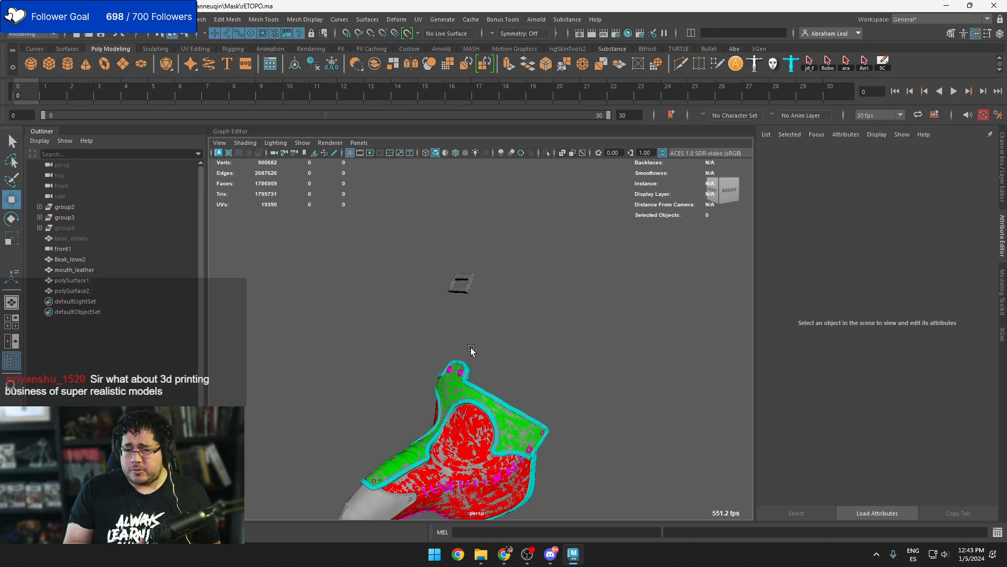
{"action": "left_click_drag", "start_coordinate": [498, 254], "coordinate": [430, 310]}
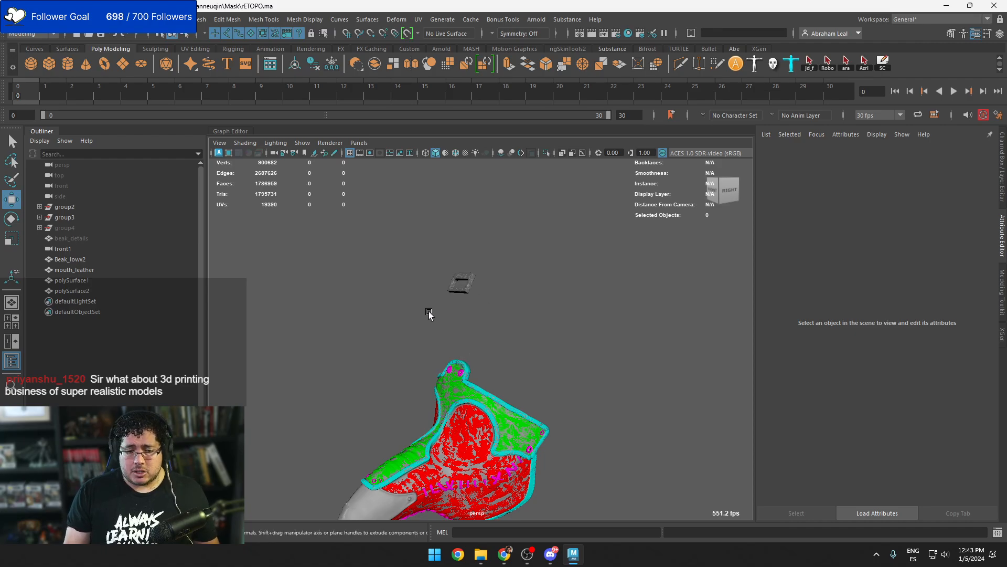
{"action": "left_click", "coordinate": [506, 311]}
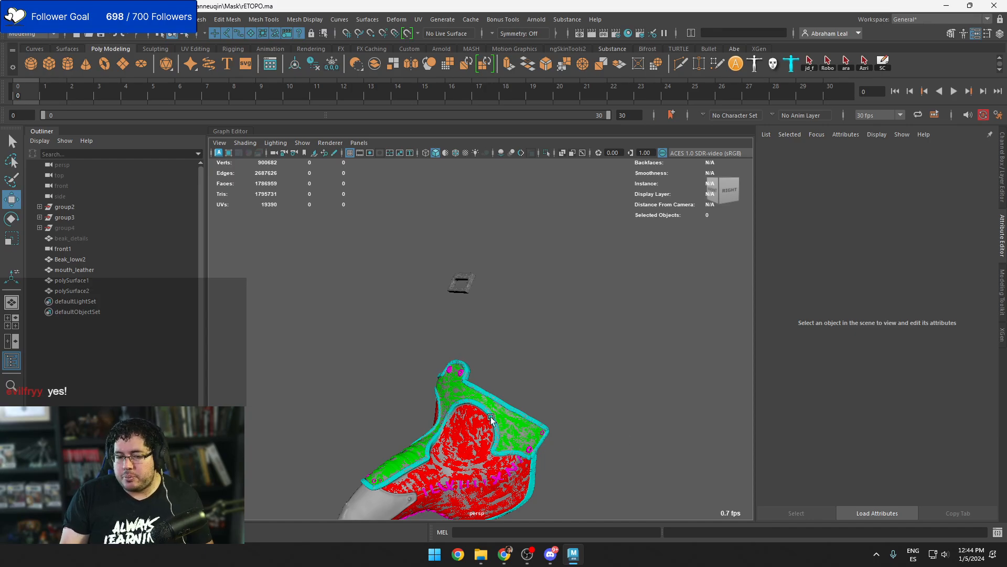
Examine the mask's leather panels, trim and stitching over the sculpt from the side and the front
{"action": "middle_click_drag", "start_coordinate": [491, 418], "coordinate": [476, 287], "text": "alt"}
{"action": "right_click_drag", "start_coordinate": [475, 288], "coordinate": [586, 316], "text": "alt"}
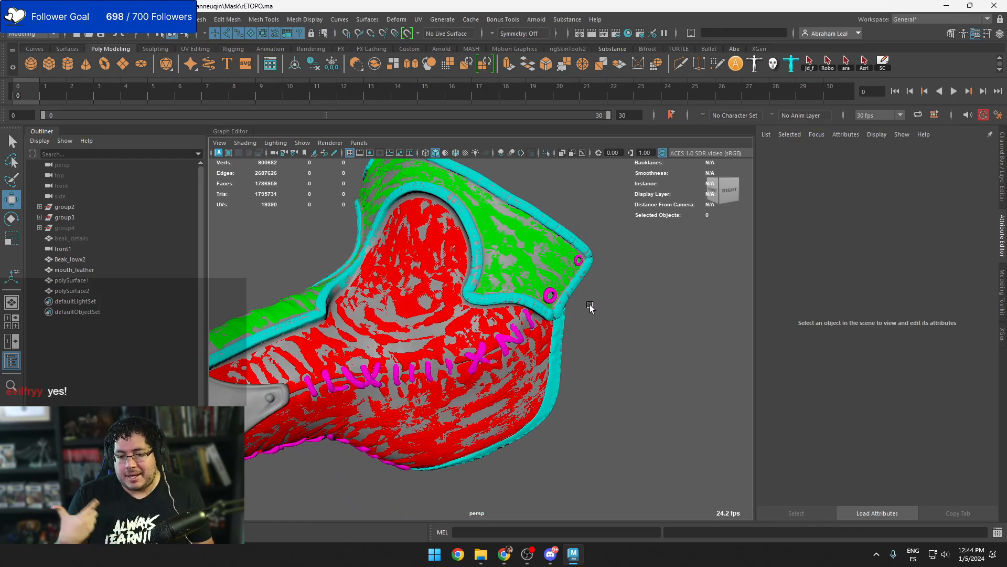
{"action": "left_click_drag", "start_coordinate": [589, 305], "coordinate": [625, 349], "text": "alt"}
{"action": "right_click_drag", "start_coordinate": [625, 349], "coordinate": [563, 323], "text": "alt"}
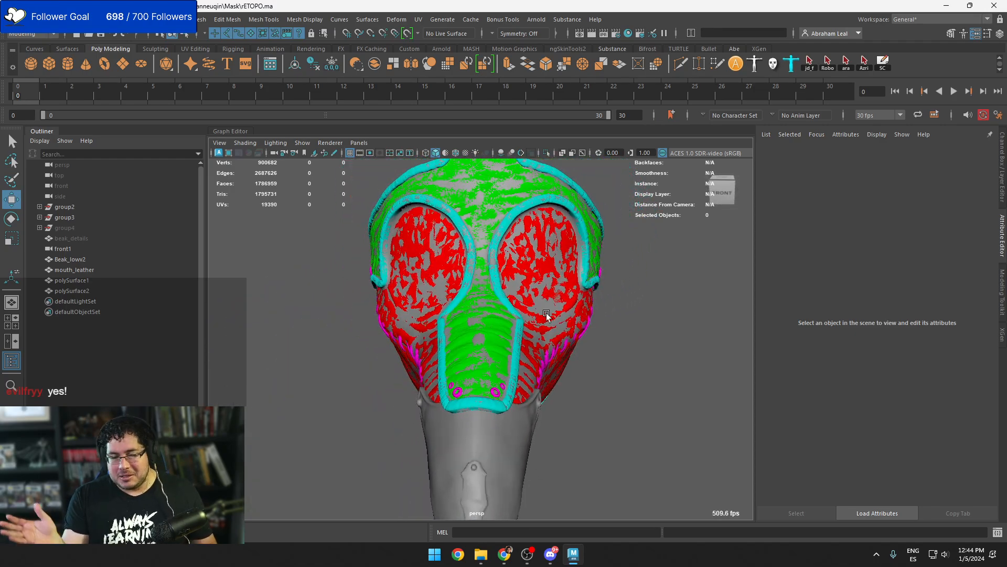
{"action": "left_click_drag", "start_coordinate": [546, 315], "coordinate": [517, 317], "text": "alt"}
{"action": "left_click", "coordinate": [508, 318]}
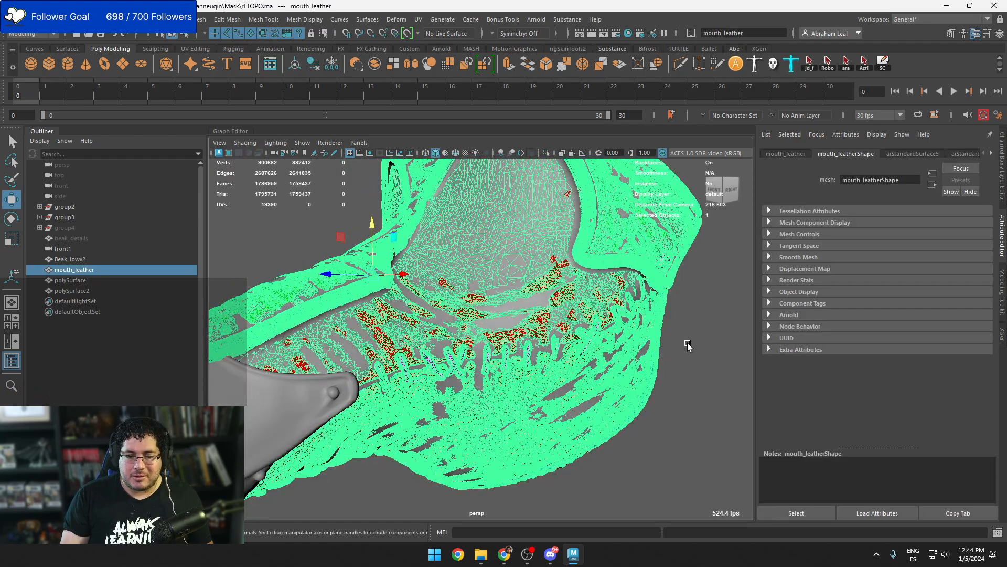
{"action": "left_click", "coordinate": [699, 342]}
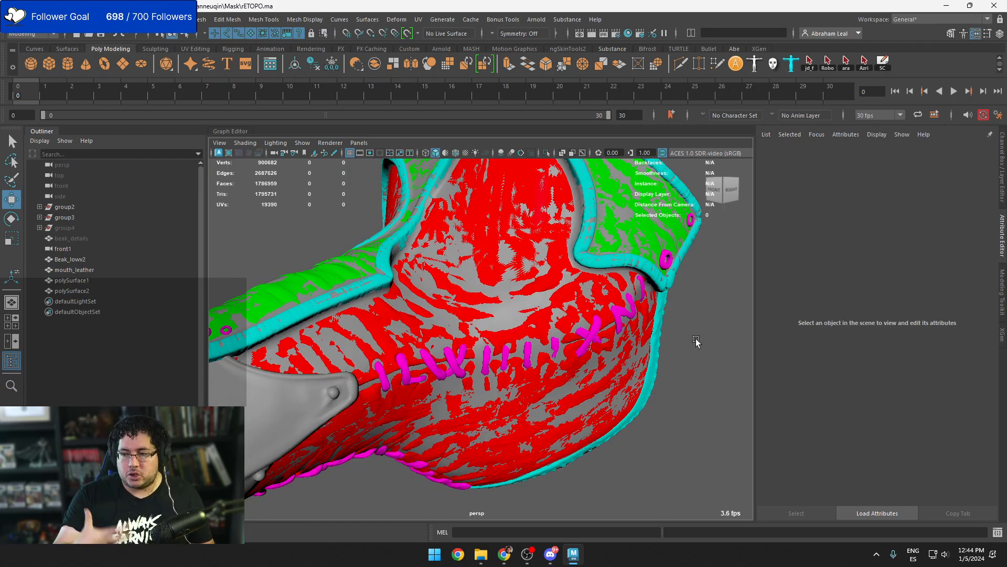
{"action": "left_click_drag", "start_coordinate": [734, 360], "coordinate": [703, 326], "text": "alt"}
{"action": "middle_click_drag", "start_coordinate": [690, 359], "coordinate": [722, 371], "text": "alt"}
{"action": "right_click_drag", "start_coordinate": [722, 372], "coordinate": [668, 340], "text": "alt"}
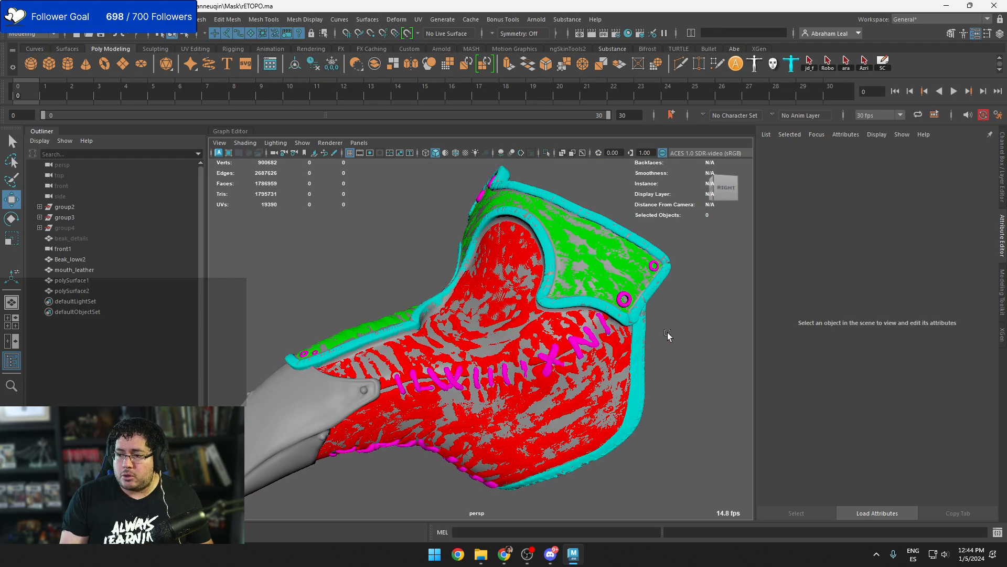
Examine the mouth leather mesh's rear edge and inner side over the sculpt from the side and back
{"action": "mouse_move", "coordinate": [667, 336]}
{"action": "left_mouse_down", "text": "alt"}
{"action": "mouse_move", "coordinate": [663, 348]}
{"action": "mouse_move", "coordinate": [680, 351]}
{"action": "left_mouse_up", "text": "alt"}
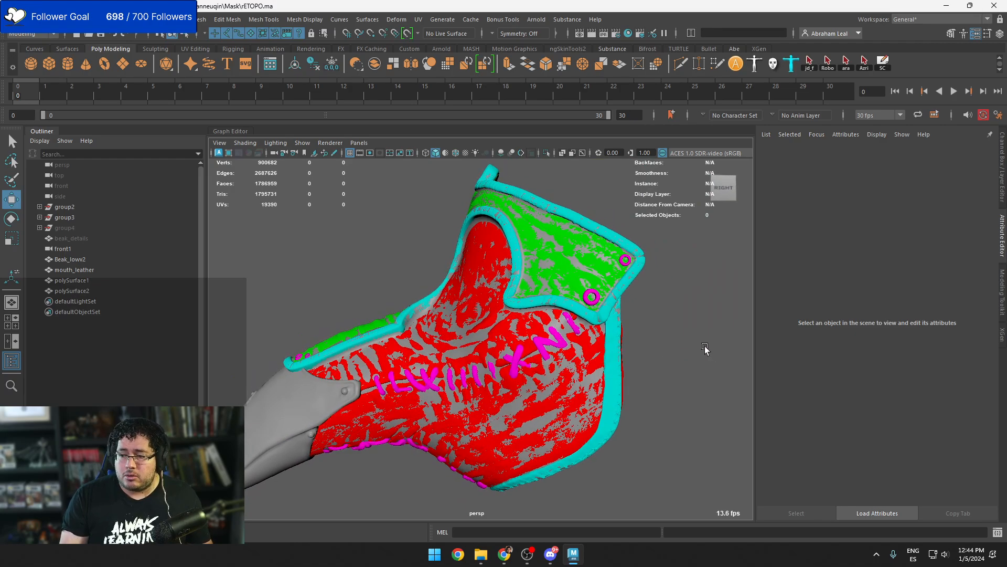
{"action": "right_click_drag", "start_coordinate": [705, 348], "coordinate": [746, 351], "text": "alt"}
{"action": "left_click_drag", "start_coordinate": [746, 351], "coordinate": [656, 334], "text": "alt"}
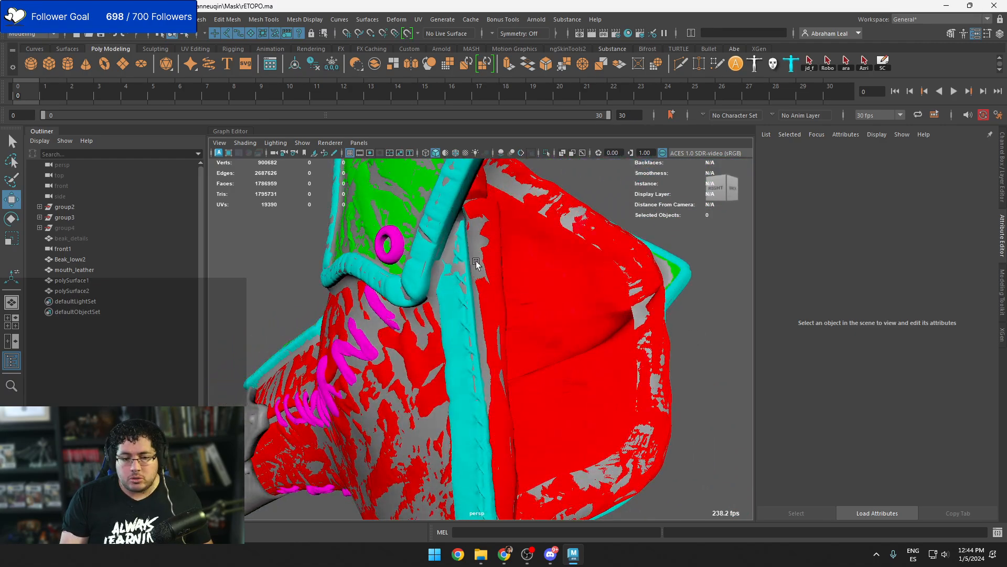
{"action": "left_click", "coordinate": [476, 263]}
{"action": "key", "text": "f"}
{"action": "left_click", "coordinate": [641, 333]}
{"action": "left_click", "coordinate": [566, 300]}
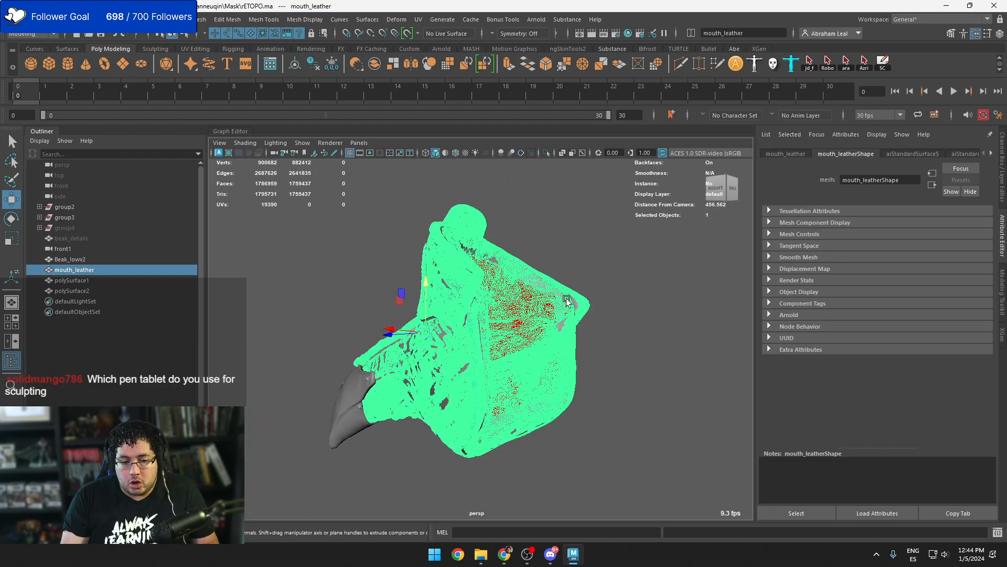
{"action": "left_click", "coordinate": [635, 257]}
{"action": "left_click_drag", "start_coordinate": [558, 249], "coordinate": [581, 300], "text": "alt"}
{"action": "key", "text": "f"}
Hide all visible mask meshes and show the hidden group4 instead
{"action": "left_click_drag", "start_coordinate": [577, 247], "coordinate": [310, 486]}
{"action": "key", "text": "ctrl+h"}
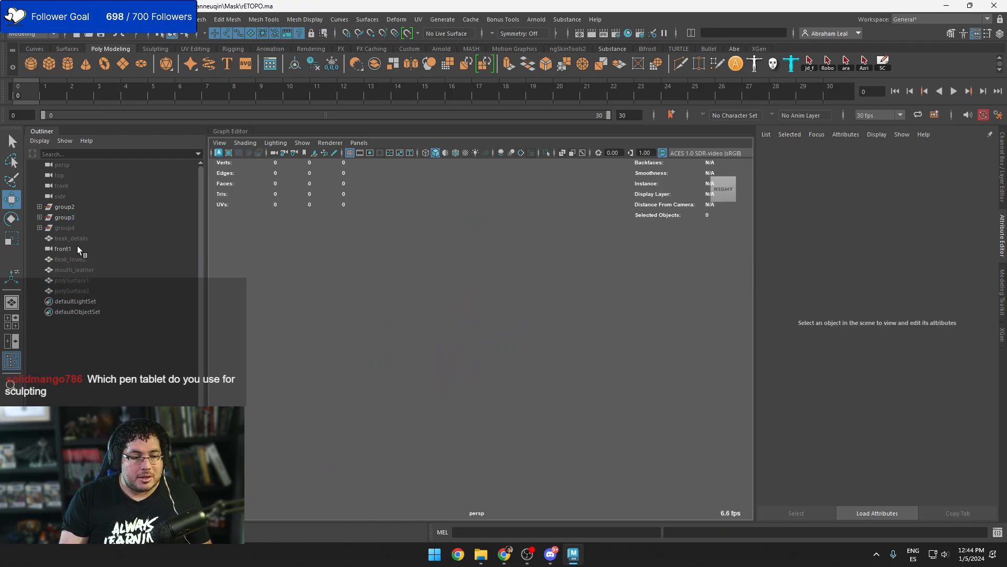
{"action": "left_click", "coordinate": [83, 227]}
{"action": "key", "text": "shift+h"}
Examine the straps mesh from above and around its ends near the rear plate
{"action": "left_click_drag", "start_coordinate": [482, 346], "coordinate": [512, 383], "text": "alt"}
{"action": "middle_click_drag", "start_coordinate": [513, 384], "coordinate": [494, 398], "text": "alt"}
{"action": "right_click_drag", "start_coordinate": [494, 398], "coordinate": [603, 385], "text": "alt"}
{"action": "left_click", "coordinate": [527, 276]}
{"action": "right_click_drag", "start_coordinate": [527, 277], "coordinate": [577, 344], "text": "alt"}
{"action": "middle_click_drag", "start_coordinate": [577, 344], "coordinate": [537, 306], "text": "alt"}
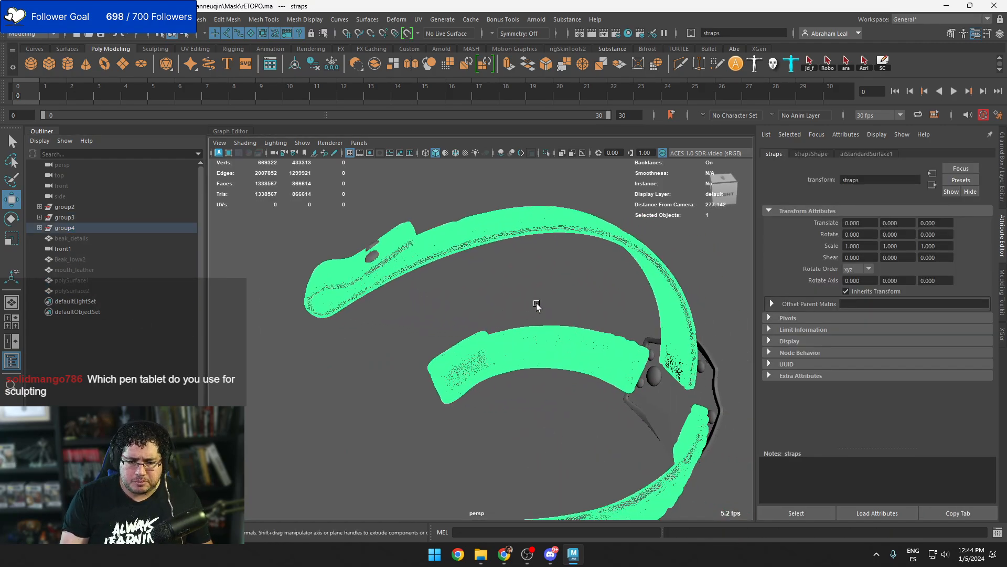
{"action": "left_click", "coordinate": [548, 296]}
{"action": "middle_click_drag", "start_coordinate": [609, 346], "coordinate": [545, 300], "text": "alt"}
{"action": "left_click", "coordinate": [627, 326]}
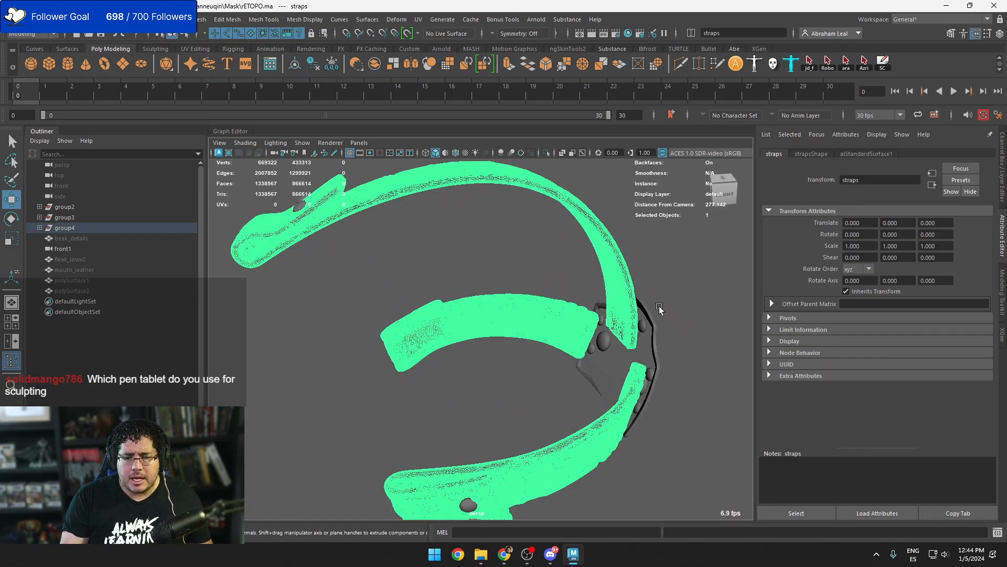
{"action": "left_click_drag", "start_coordinate": [627, 322], "coordinate": [630, 280], "text": "alt"}
{"action": "left_click_drag", "start_coordinate": [460, 292], "coordinate": [540, 339], "text": "alt"}
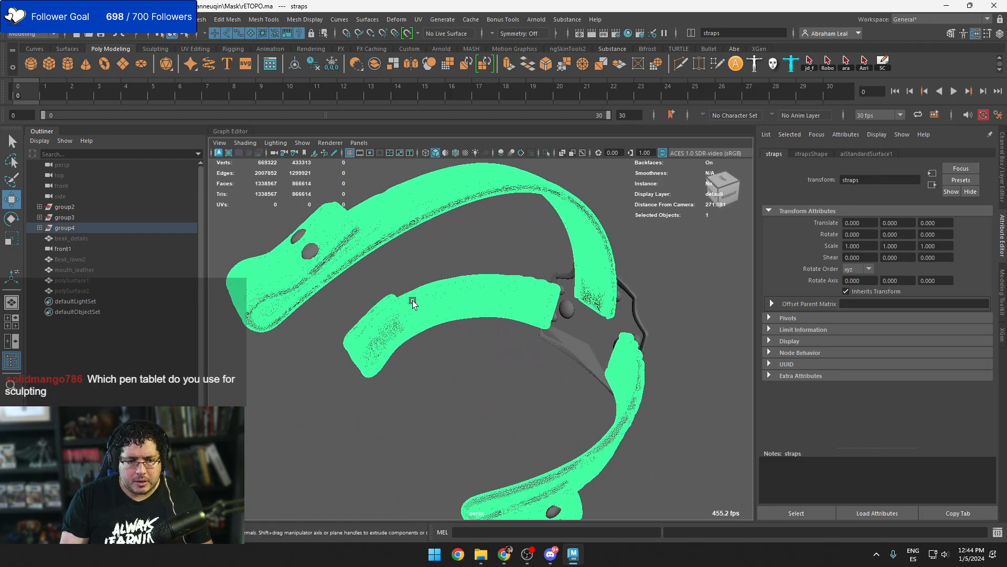
Inspect the bolts, the strap stitching and the rear plate's geometry close up from behind
{"action": "right_click_drag", "start_coordinate": [413, 300], "coordinate": [371, 286], "text": "alt"}
{"action": "left_click", "coordinate": [374, 270]}
{"action": "left_click_drag", "start_coordinate": [481, 282], "coordinate": [455, 359], "text": "shift"}
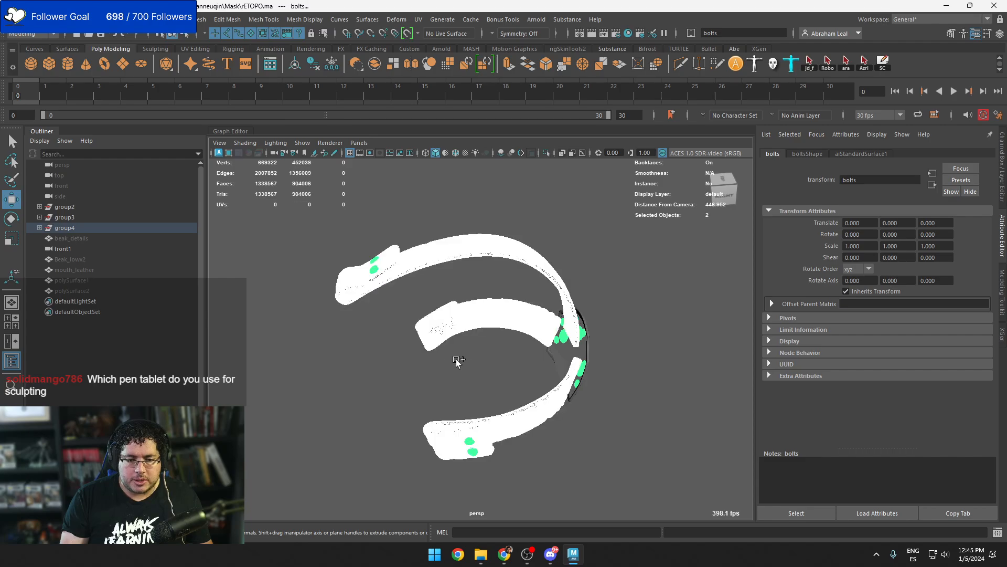
{"action": "left_click_drag", "start_coordinate": [532, 401], "coordinate": [475, 361], "text": "alt"}
{"action": "scroll", "coordinate": [475, 361], "scroll_direction": "up", "scroll_amount": 1}
{"action": "left_click", "coordinate": [640, 329]}
{"action": "scroll", "coordinate": [637, 338], "scroll_direction": "up", "scroll_amount": 7}
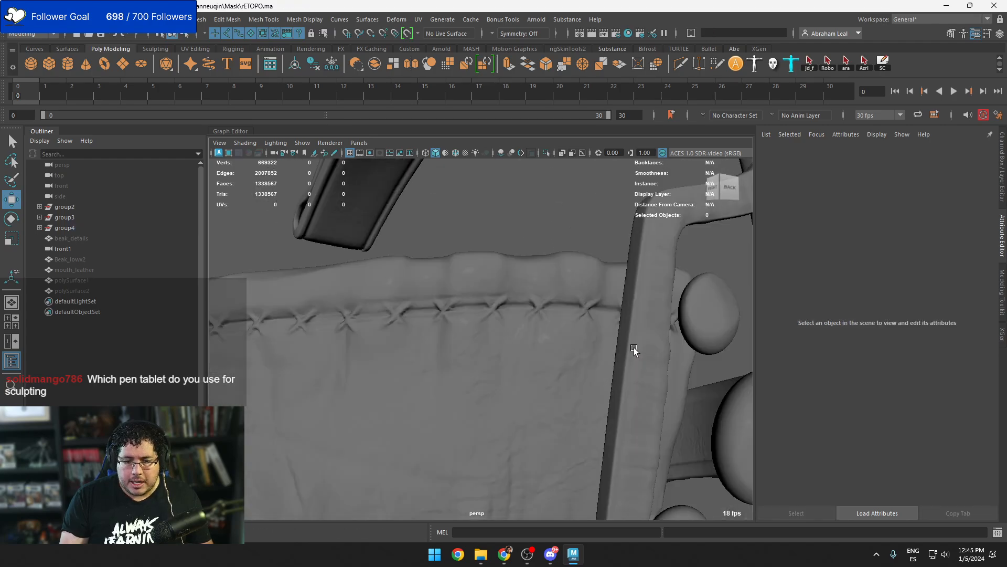
{"action": "left_click_drag", "start_coordinate": [634, 347], "coordinate": [582, 364], "text": "alt"}
{"action": "left_click", "coordinate": [589, 379]}
{"action": "right_click_drag", "start_coordinate": [589, 379], "coordinate": [632, 229]}
{"action": "left_click", "coordinate": [599, 296]}
Launch ZBrush 2024 and close its startup LightBox browser
{"action": "key", "text": "super"}
{"action": "type", "text": "zbrush 2024"}
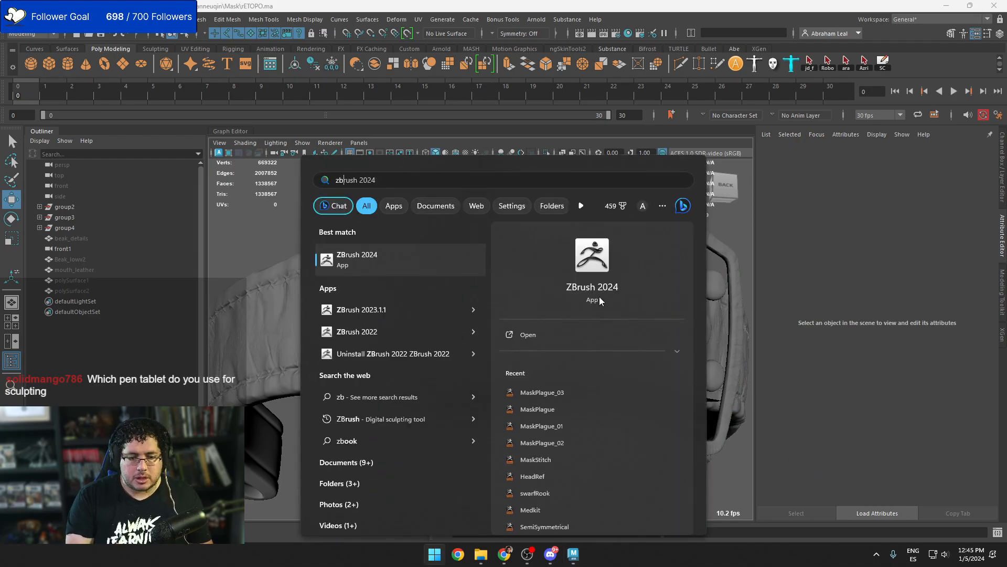
{"action": "key", "text": "Return"}
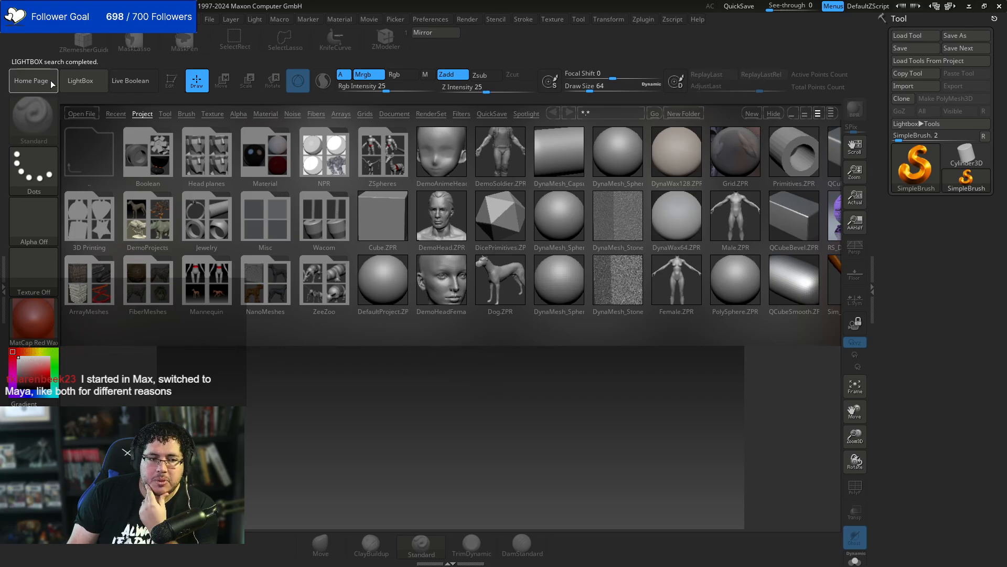
{"action": "left_click", "coordinate": [67, 82]}
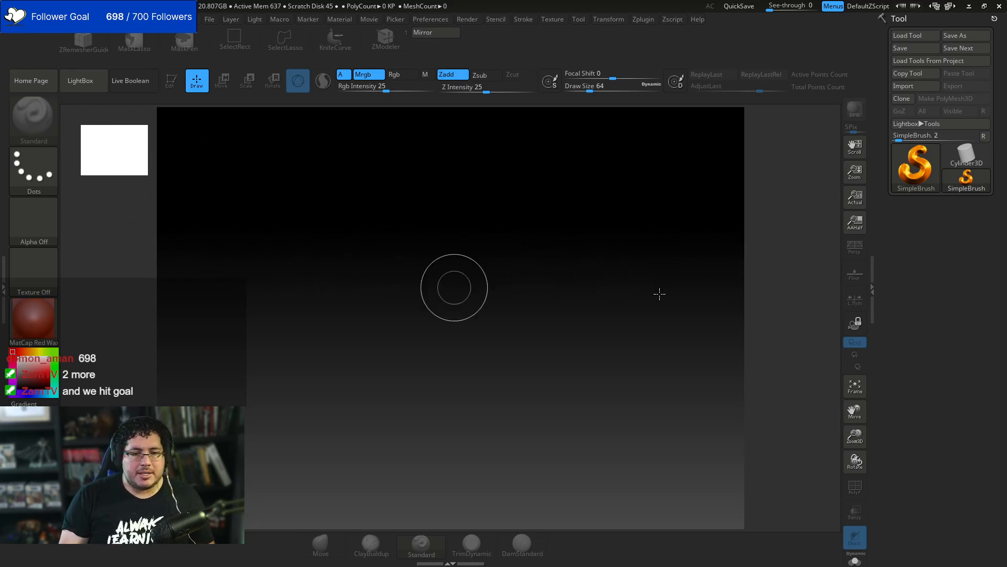
Load the MaskPlague_03 tool, draw it on the canvas and put it in edit mode
{"action": "left_click", "coordinate": [908, 35]}
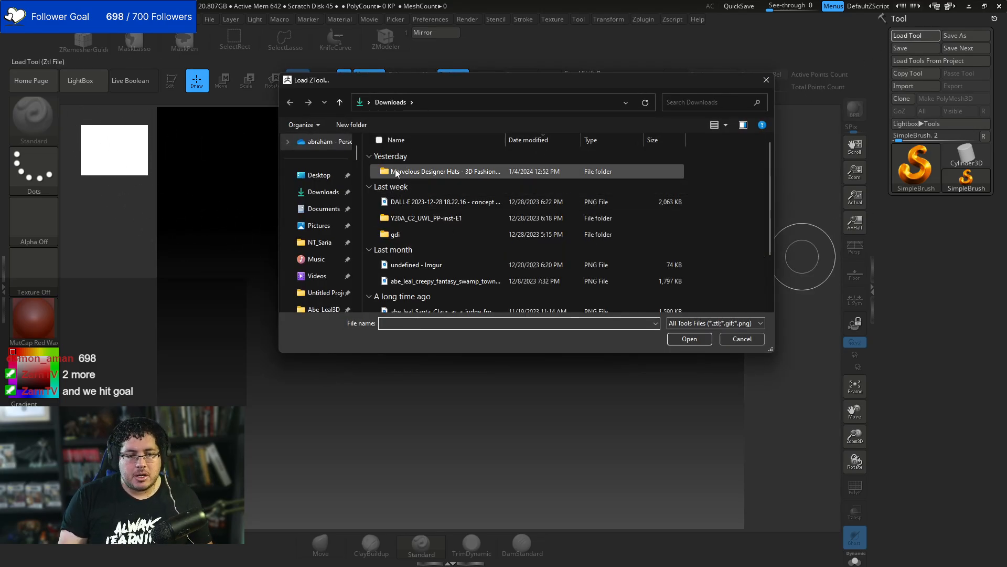
{"action": "left_click_drag", "start_coordinate": [477, 87], "coordinate": [1006, 216]}
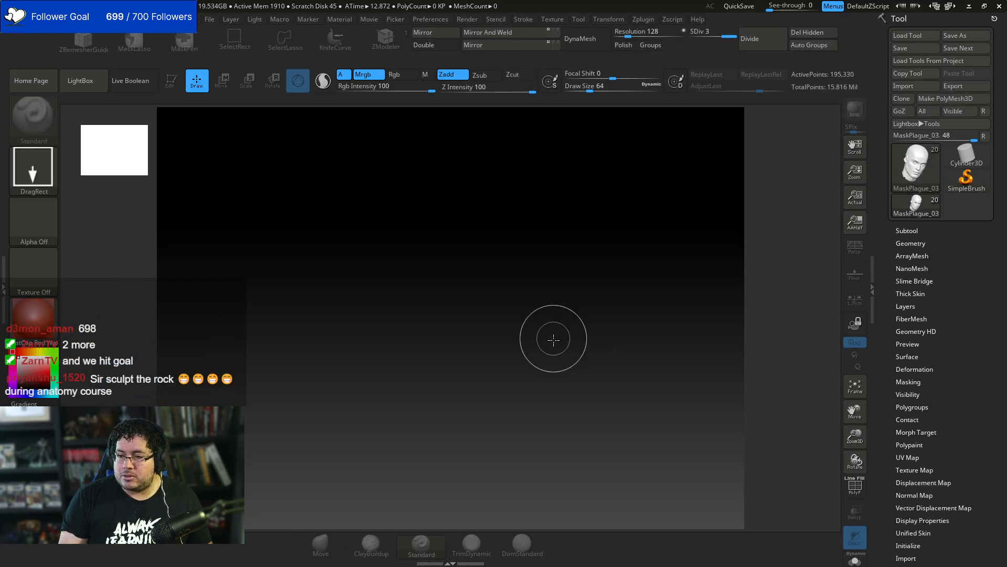
{"action": "left_click_drag", "start_coordinate": [514, 309], "coordinate": [508, 433]}
{"action": "key", "text": "t"}
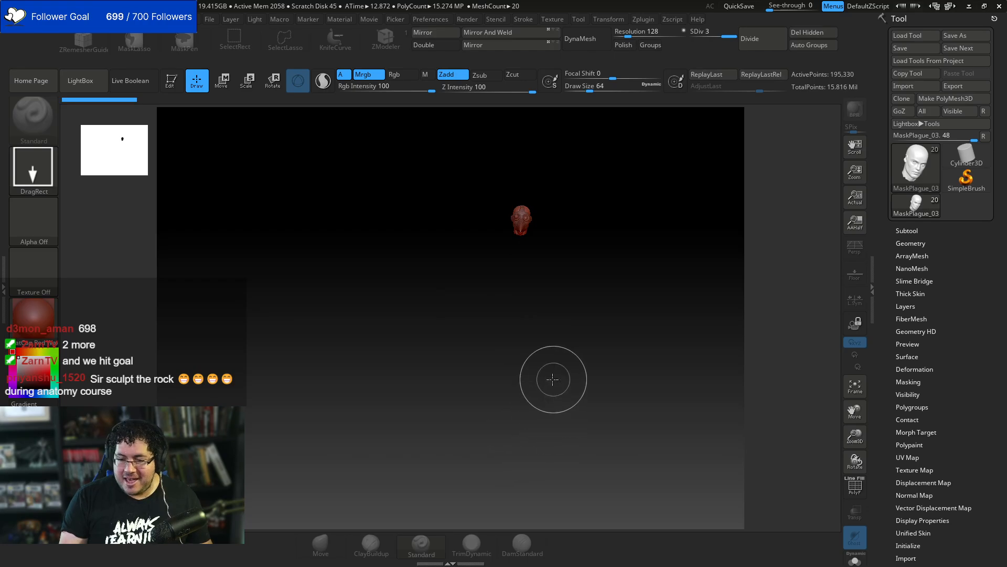
{"action": "key", "text": "t"}
{"action": "key", "text": "comma"}
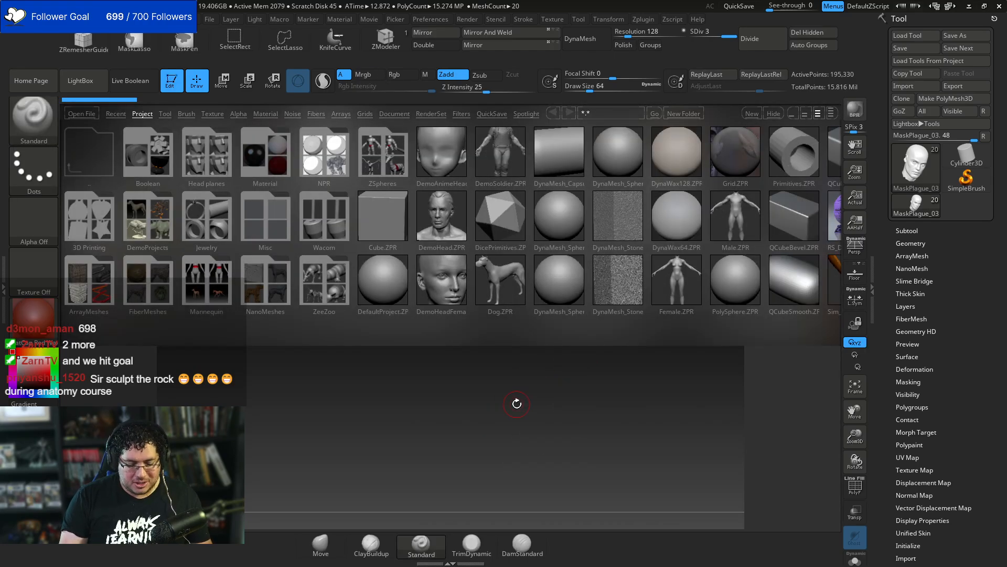
{"action": "key", "text": "comma"}
Frame the masked head from the front and change its material to BasicMaterial
{"action": "key", "text": "f"}
{"action": "mouse_move", "coordinate": [609, 362]}
{"action": "left_mouse_down"}
{"action": "mouse_move", "coordinate": [686, 371]}
{"action": "mouse_move", "coordinate": [734, 362]}
{"action": "left_mouse_up"}
{"action": "key", "text": "space"}
{"action": "mouse_move", "coordinate": [695, 350]}
{"action": "left_mouse_down"}
{"action": "mouse_move", "coordinate": [670, 333]}
{"action": "mouse_move", "coordinate": [636, 251]}
{"action": "mouse_move", "coordinate": [664, 280]}
{"action": "left_mouse_up"}
{"action": "key", "text": "f"}
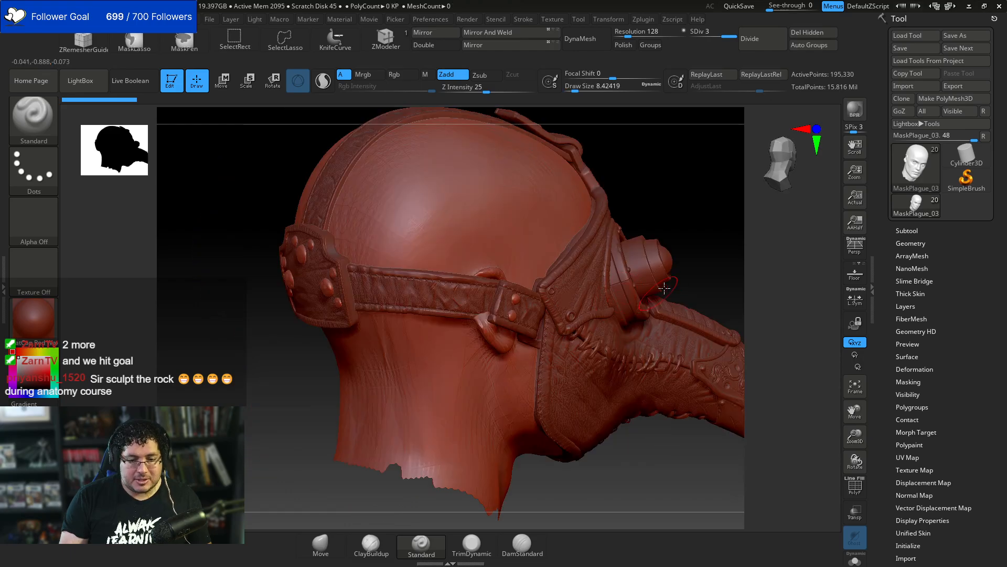
{"action": "left_click_drag", "start_coordinate": [721, 245], "coordinate": [628, 256]}
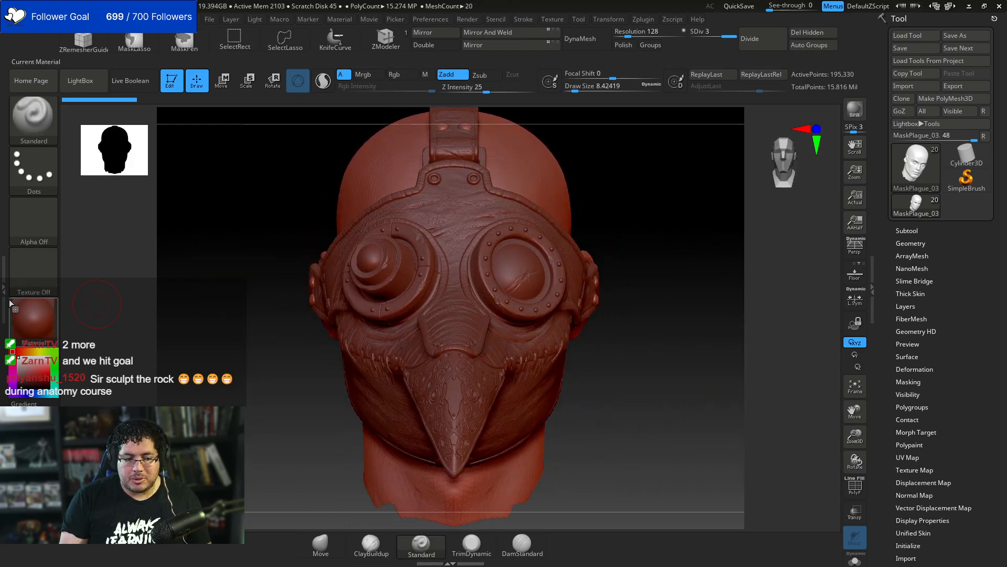
{"action": "left_click", "coordinate": [28, 321]}
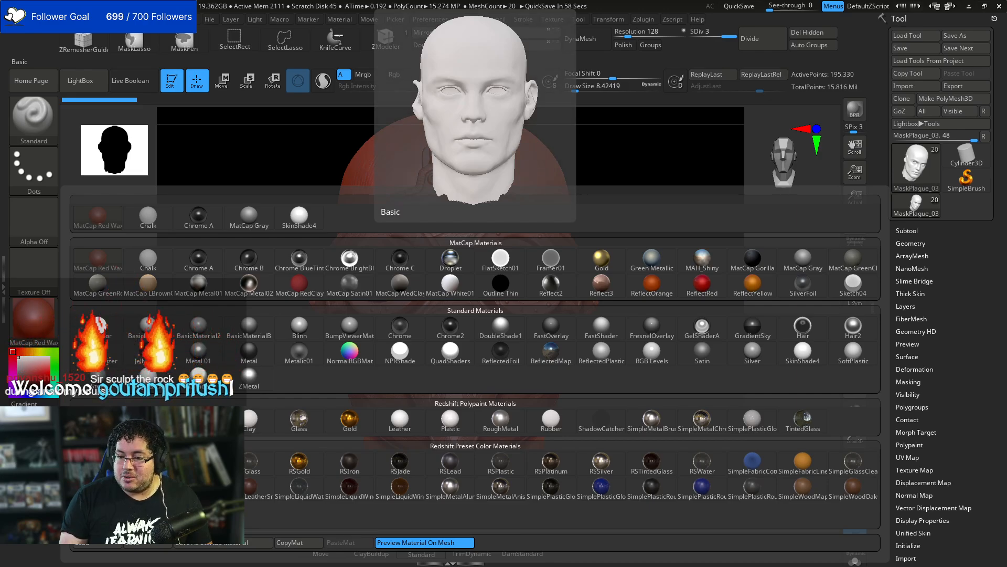
{"action": "left_click", "coordinate": [148, 326]}
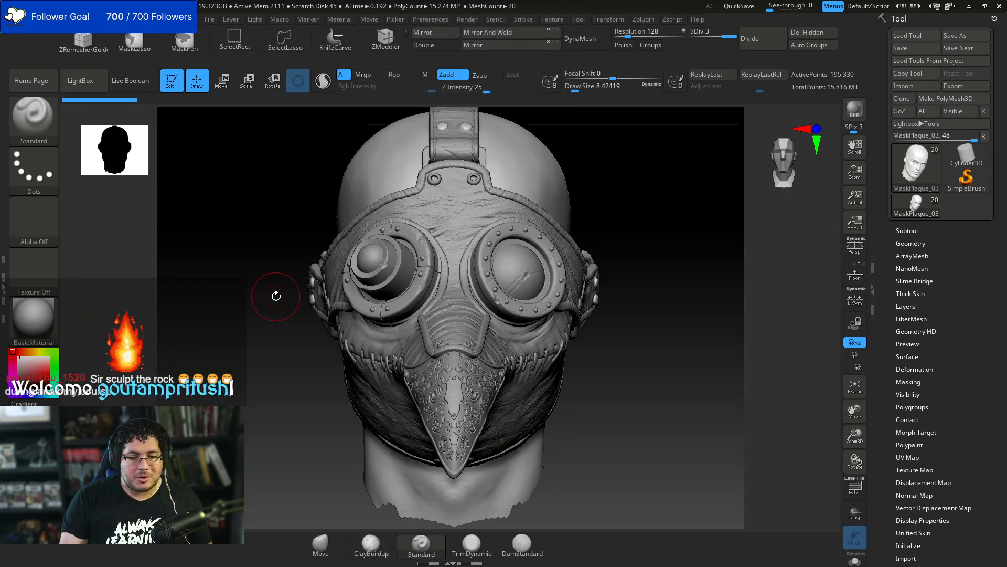
Select the rear leather plate subtool, clone it as a separate tool and face it to the view
{"action": "mouse_move", "coordinate": [247, 321]}
{"action": "left_mouse_down"}
{"action": "mouse_move", "coordinate": [283, 333]}
{"action": "mouse_move", "coordinate": [287, 351]}
{"action": "left_mouse_up"}
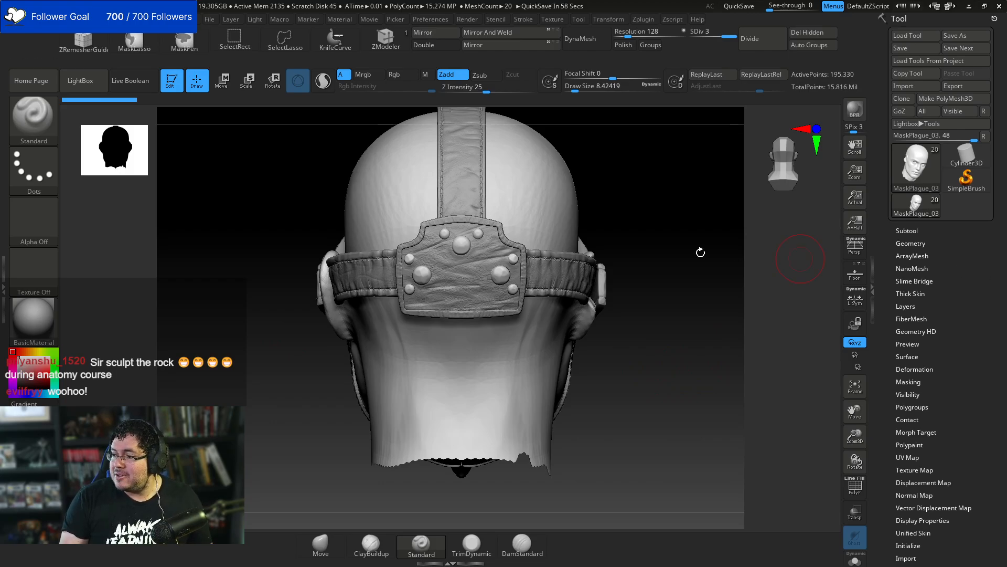
{"action": "left_click_drag", "start_coordinate": [632, 269], "coordinate": [638, 338]}
{"action": "left_click", "coordinate": [598, 290], "text": "alt"}
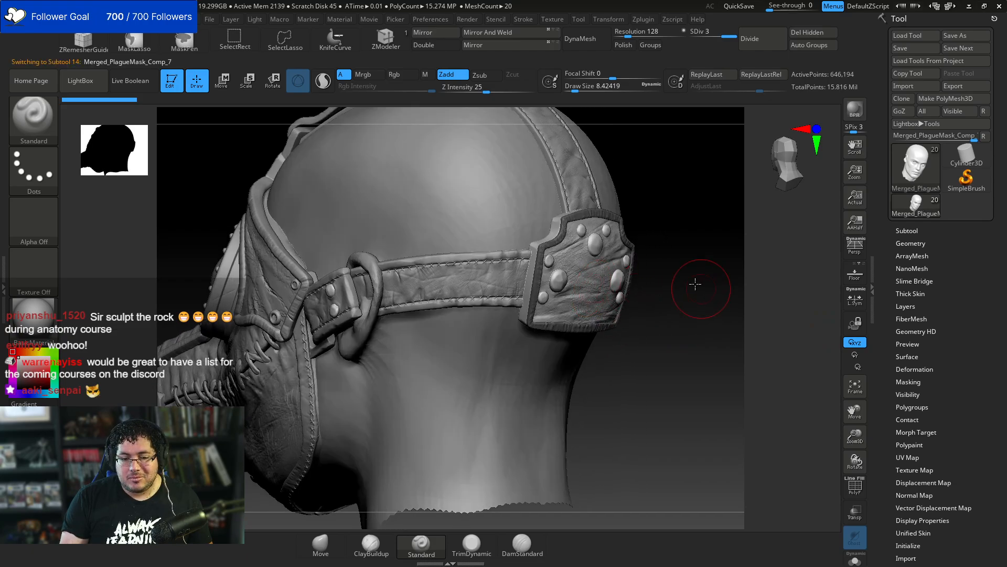
{"action": "mouse_move", "coordinate": [695, 284]}
{"action": "left_mouse_down"}
{"action": "mouse_move", "coordinate": [731, 328]}
{"action": "mouse_move", "coordinate": [738, 316]}
{"action": "mouse_move", "coordinate": [715, 292]}
{"action": "mouse_move", "coordinate": [719, 303]}
{"action": "left_mouse_up"}
{"action": "key", "text": "space"}
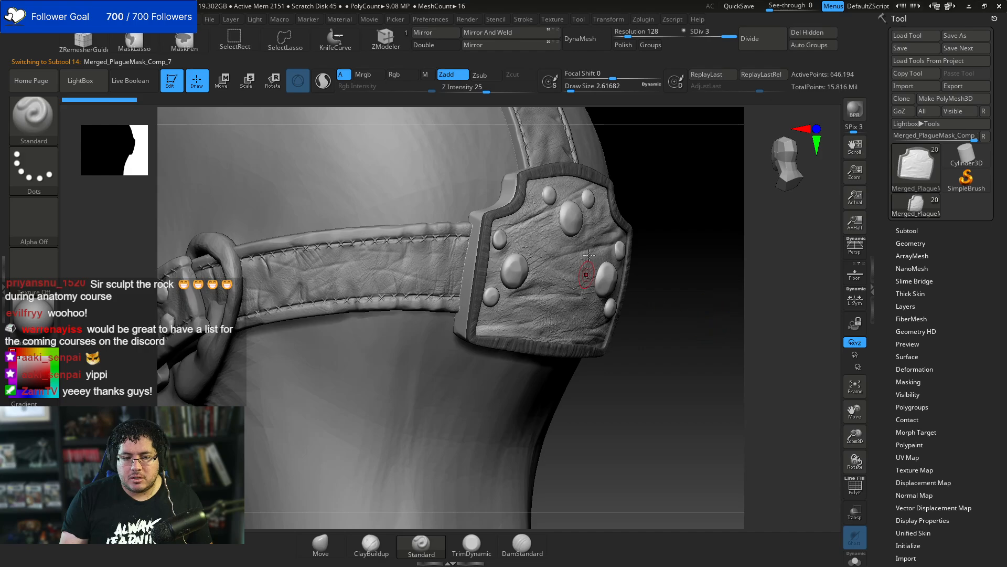
{"action": "left_click", "coordinate": [918, 99]}
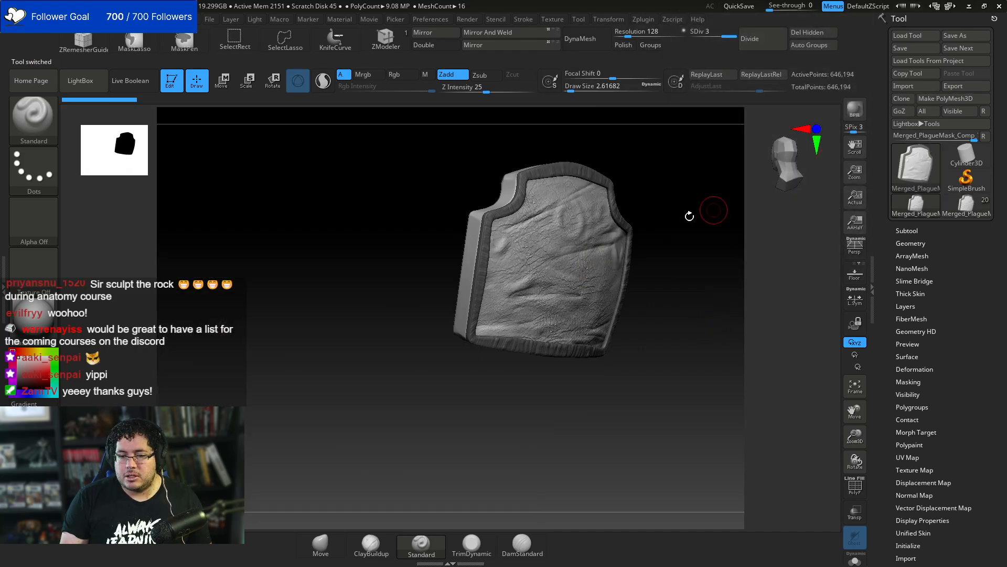
{"action": "mouse_move", "coordinate": [690, 216]}
{"action": "left_mouse_down"}
{"action": "mouse_move", "coordinate": [697, 224]}
{"action": "mouse_move", "coordinate": [715, 209]}
{"action": "mouse_move", "coordinate": [699, 213]}
{"action": "left_mouse_up"}
{"action": "left_click_drag", "start_coordinate": [555, 257], "coordinate": [595, 306], "text": "alt"}
{"action": "left_click_drag", "start_coordinate": [685, 196], "coordinate": [737, 162]}
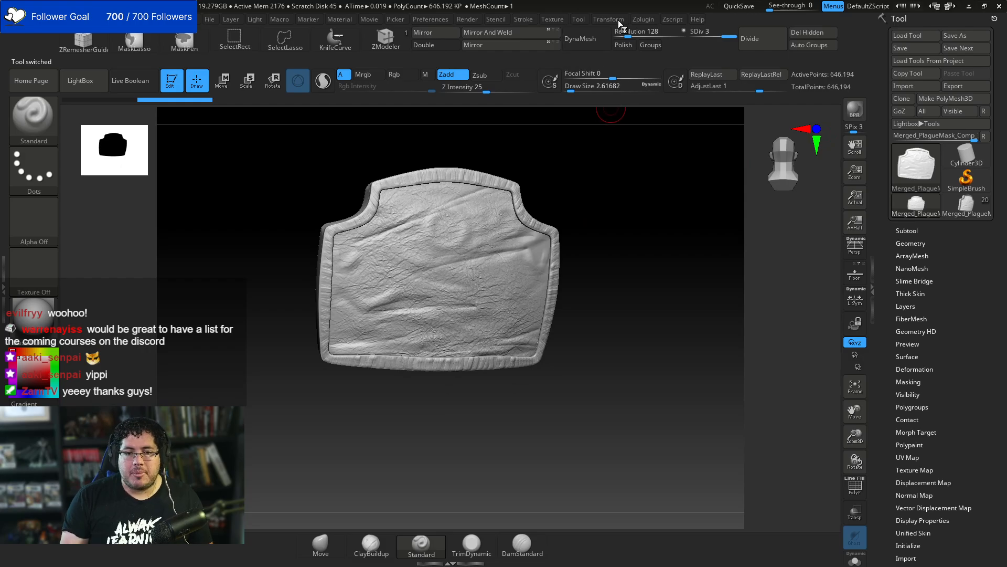
Pre-process the cloned rear plate in Decimation Master and decimate it with the percentage of decimation at 20
{"action": "left_click", "coordinate": [643, 19]}
{"action": "left_click", "coordinate": [686, 127]}
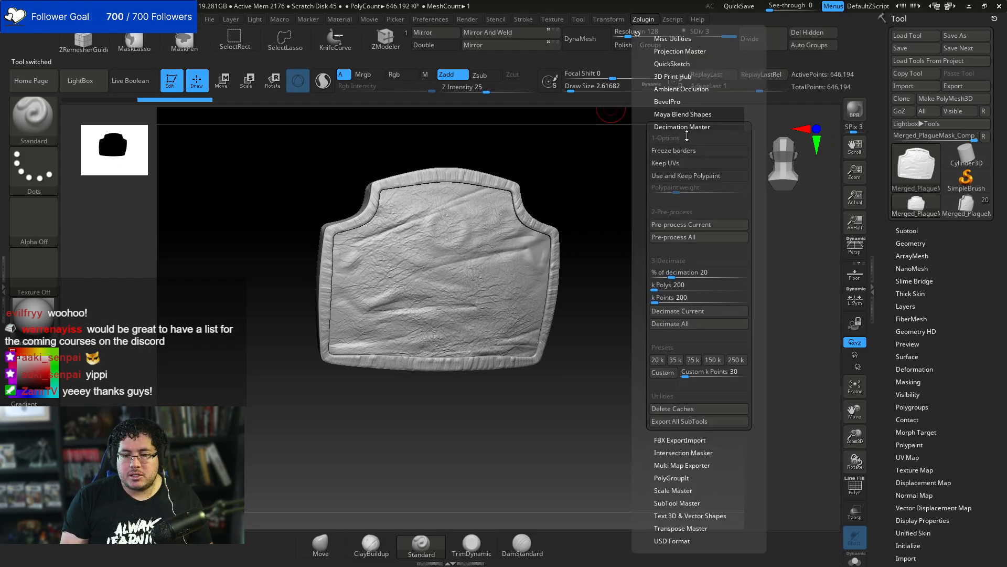
{"action": "left_click", "coordinate": [698, 219]}
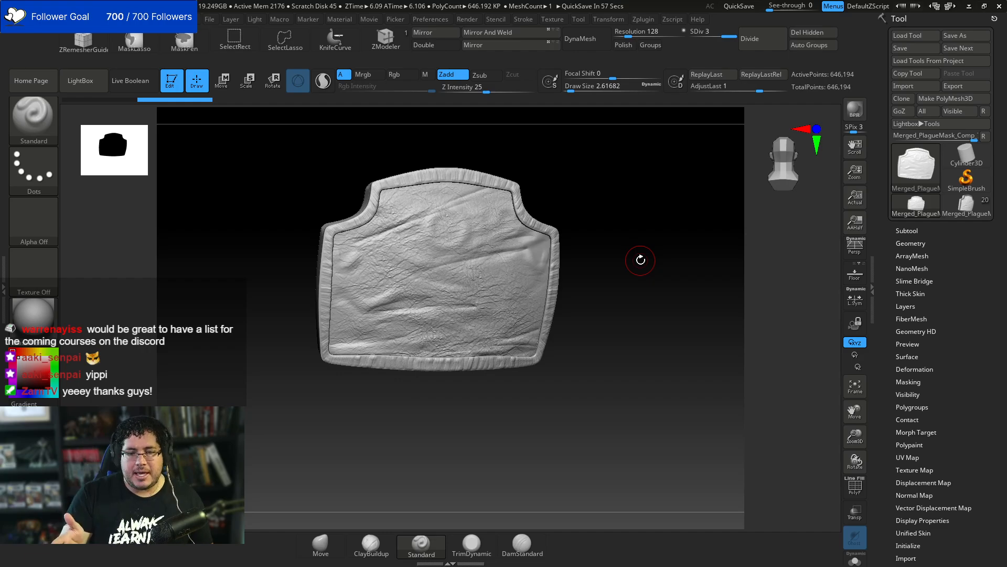
{"action": "mouse_move", "coordinate": [640, 315]}
{"action": "left_mouse_down"}
{"action": "mouse_move", "coordinate": [691, 288]}
{"action": "mouse_move", "coordinate": [672, 322]}
{"action": "mouse_move", "coordinate": [689, 328]}
{"action": "mouse_move", "coordinate": [668, 358]}
{"action": "mouse_move", "coordinate": [652, 299]}
{"action": "left_mouse_up"}
{"action": "key", "text": "f"}
{"action": "left_click_drag", "start_coordinate": [700, 341], "coordinate": [717, 353]}
{"action": "key", "text": "f"}
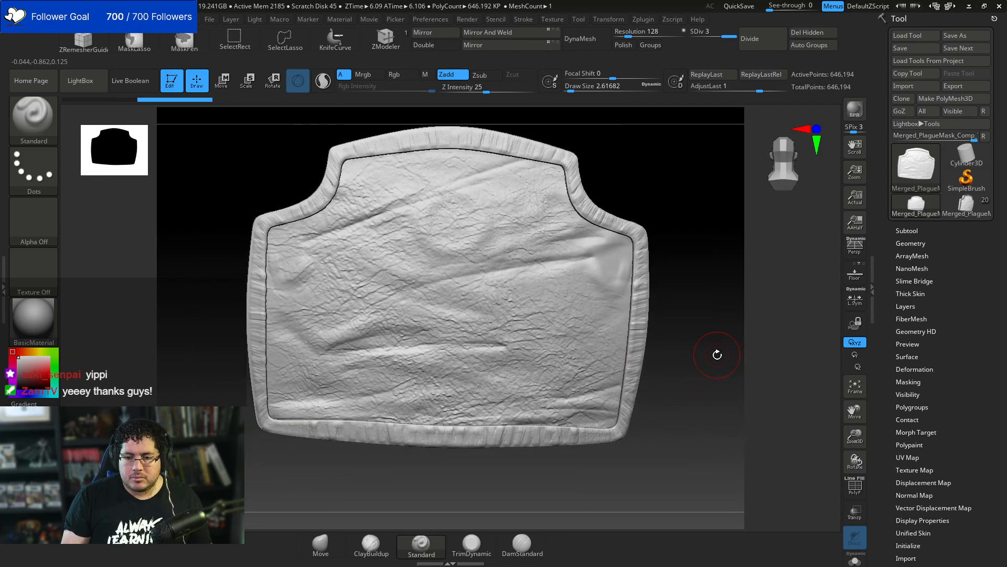
{"action": "left_click", "coordinate": [642, 20]}
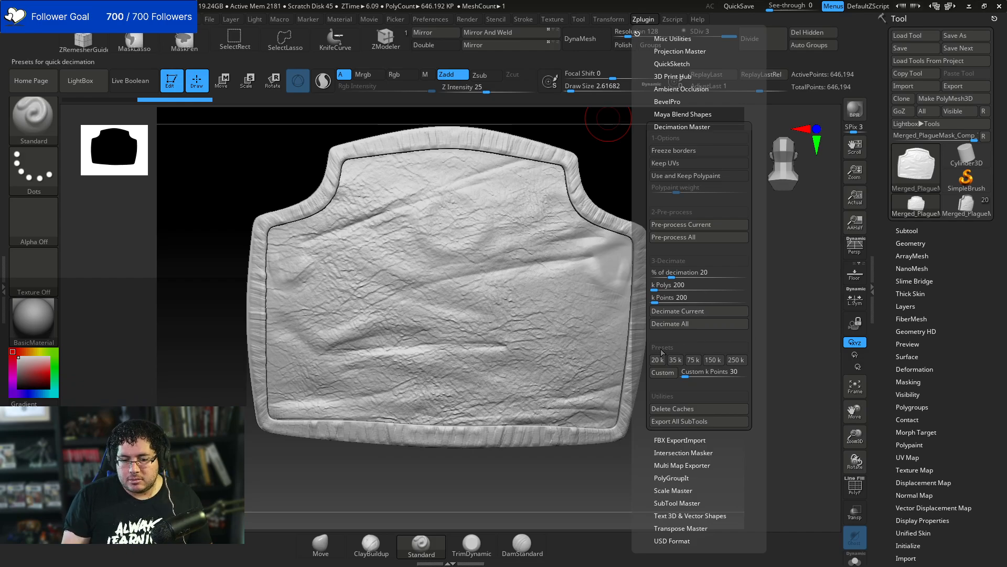
{"action": "left_click", "coordinate": [679, 312]}
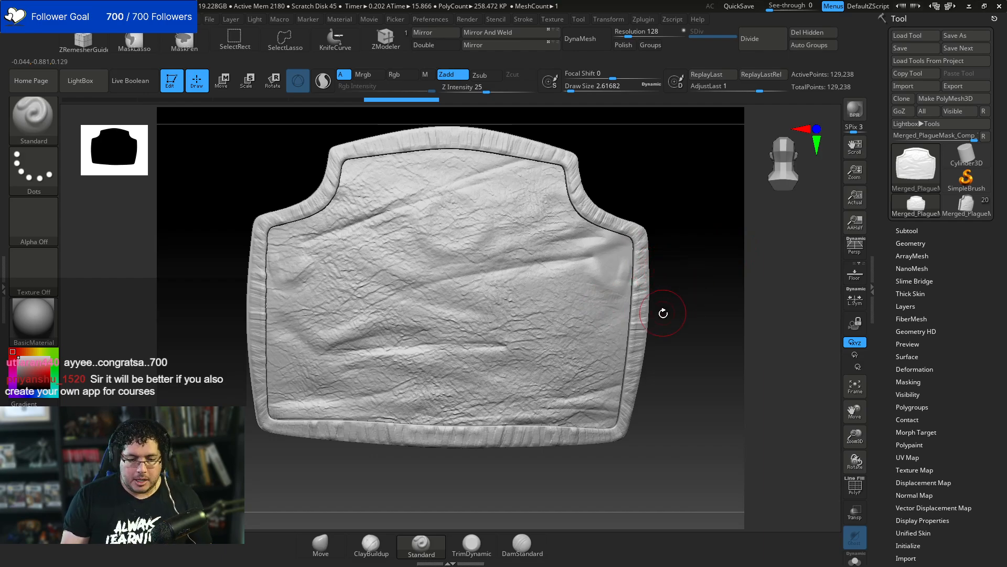
Switch back to Maya and delete the broken rear plate mesh between the straps
{"action": "key", "text": "alt+Tab"}
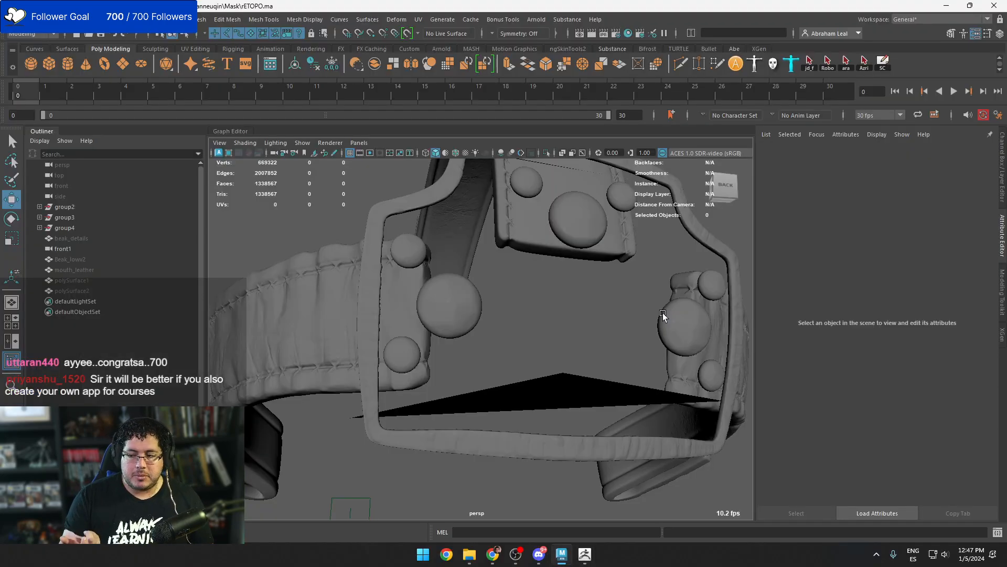
{"action": "scroll", "coordinate": [553, 369], "scroll_direction": "down", "scroll_amount": 3}
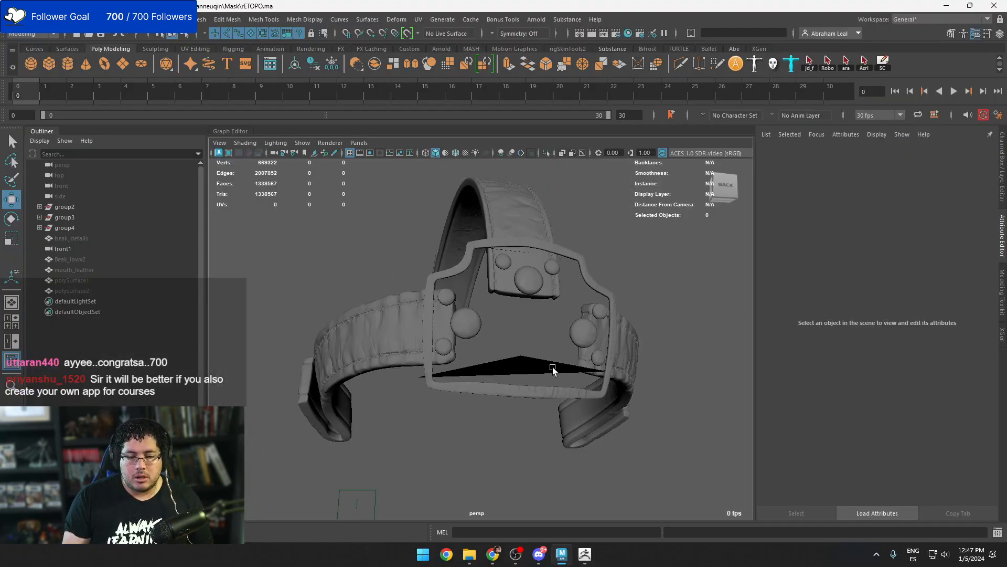
{"action": "left_click", "coordinate": [553, 369]}
{"action": "key", "text": "Delete"}
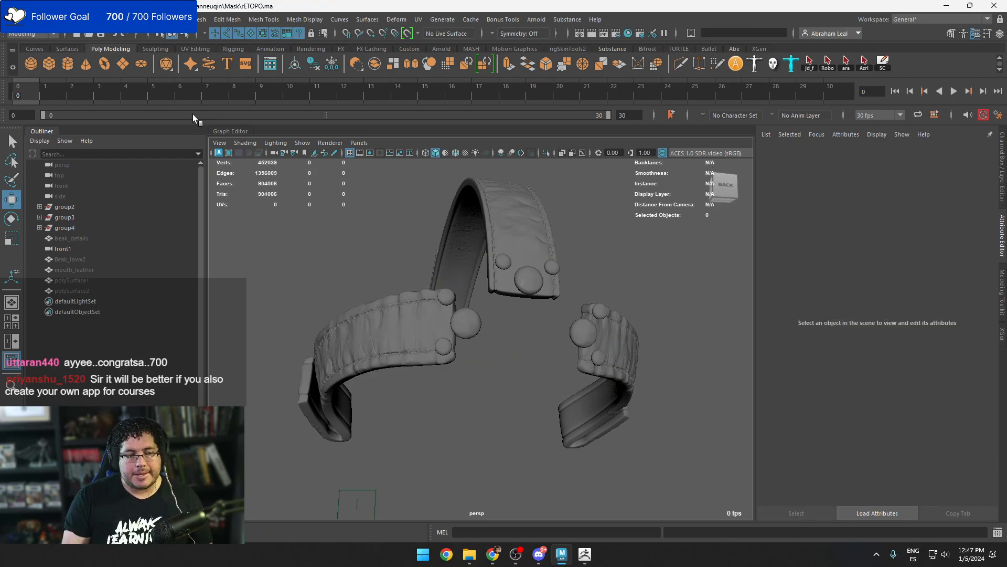
Import MaskBackplate.obj from the Mask folder inside the Desktop's Manneuqin folder into the scene
{"action": "left_click", "coordinate": [10, 19]}
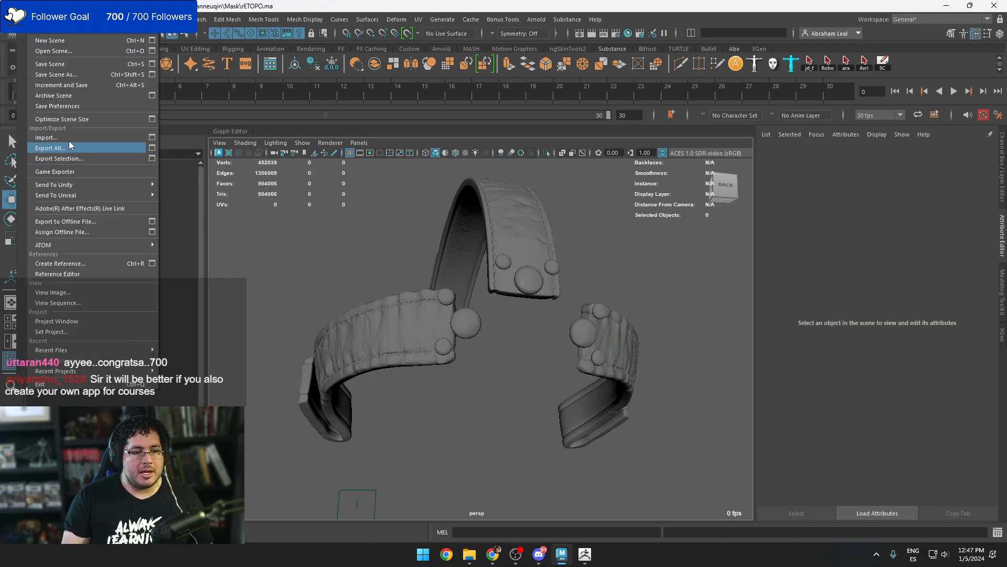
{"action": "left_click", "coordinate": [42, 147]}
{"action": "left_click", "coordinate": [277, 230]}
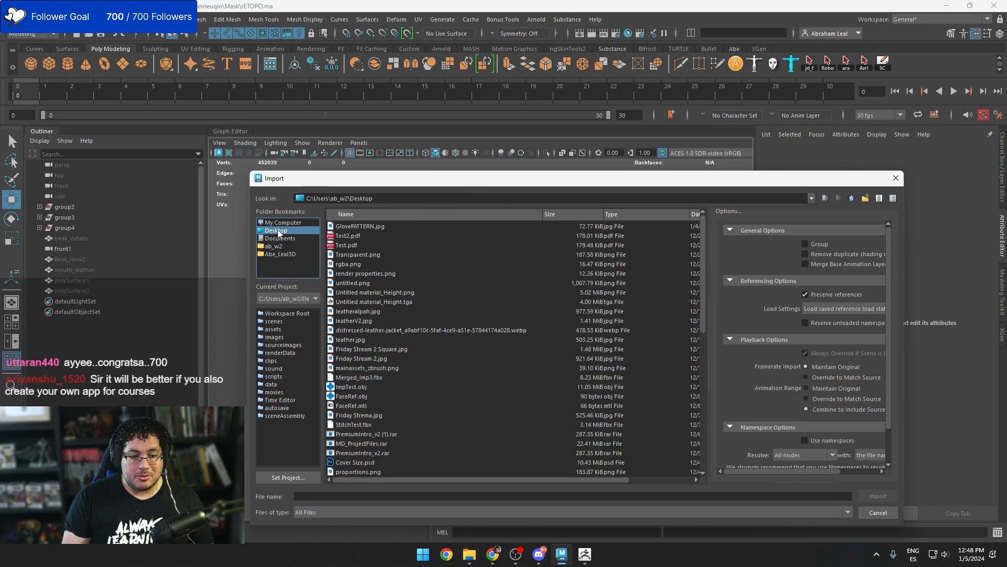
{"action": "left_click", "coordinate": [289, 223]}
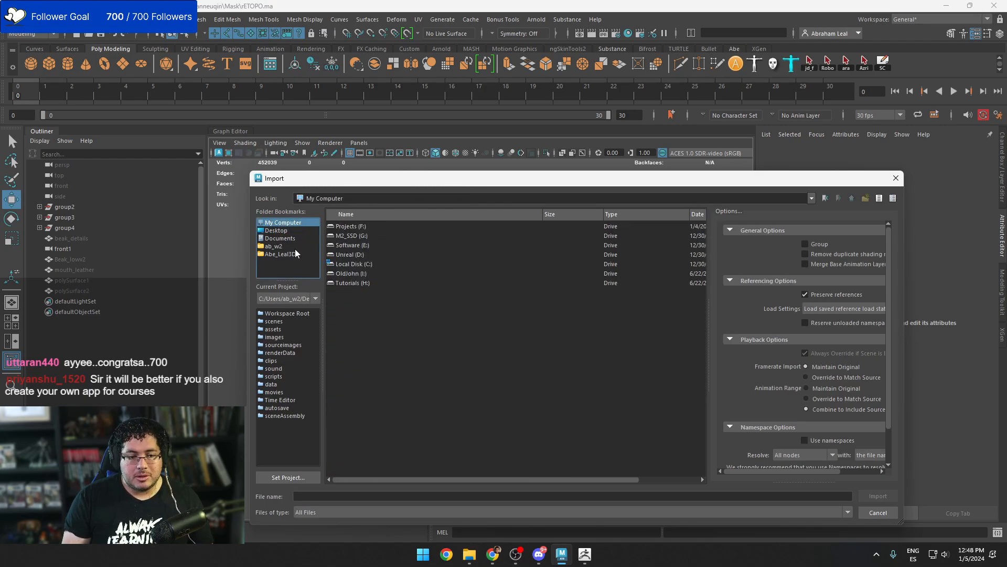
{"action": "left_click", "coordinate": [285, 232]}
{"action": "scroll", "coordinate": [375, 408], "scroll_direction": "down", "scroll_amount": 3}
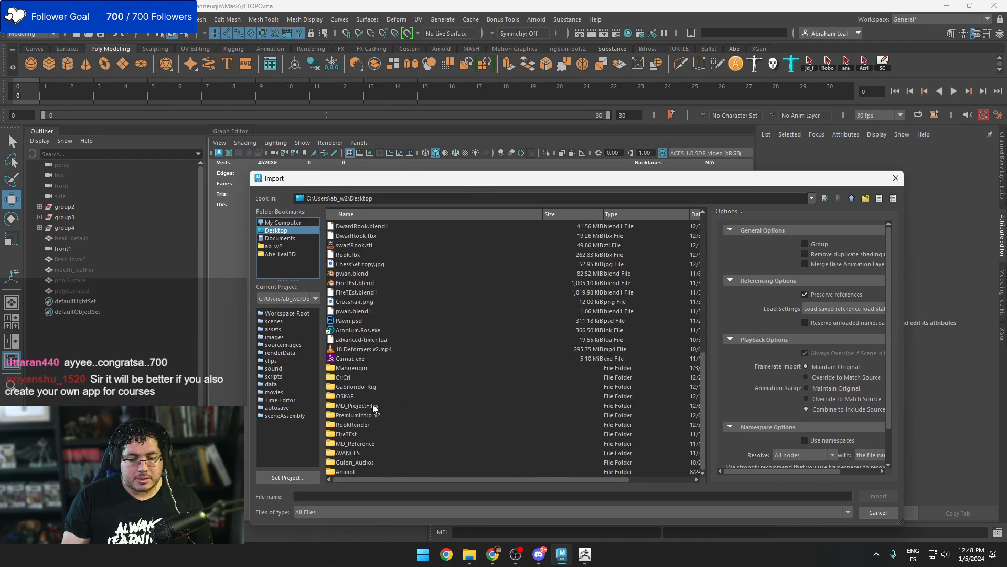
{"action": "double_click", "coordinate": [355, 375]}
{"action": "scroll", "coordinate": [375, 410], "scroll_direction": "down", "scroll_amount": 5}
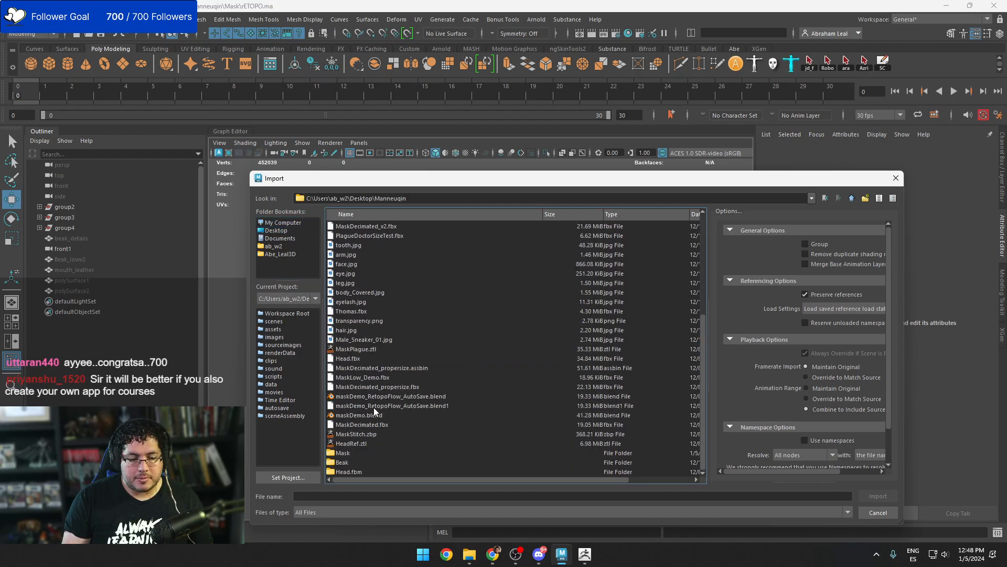
{"action": "double_click", "coordinate": [356, 458]}
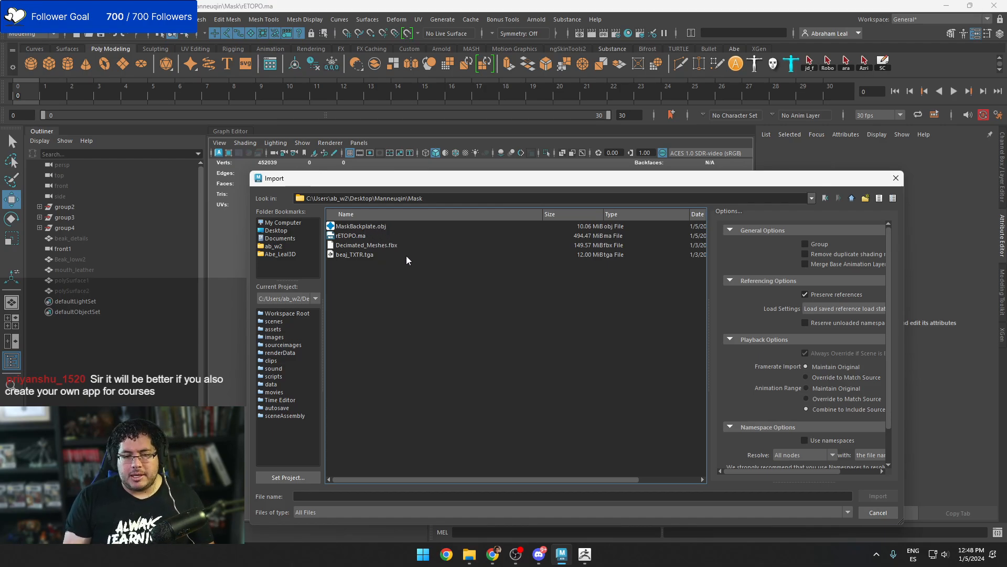
{"action": "double_click", "coordinate": [373, 227]}
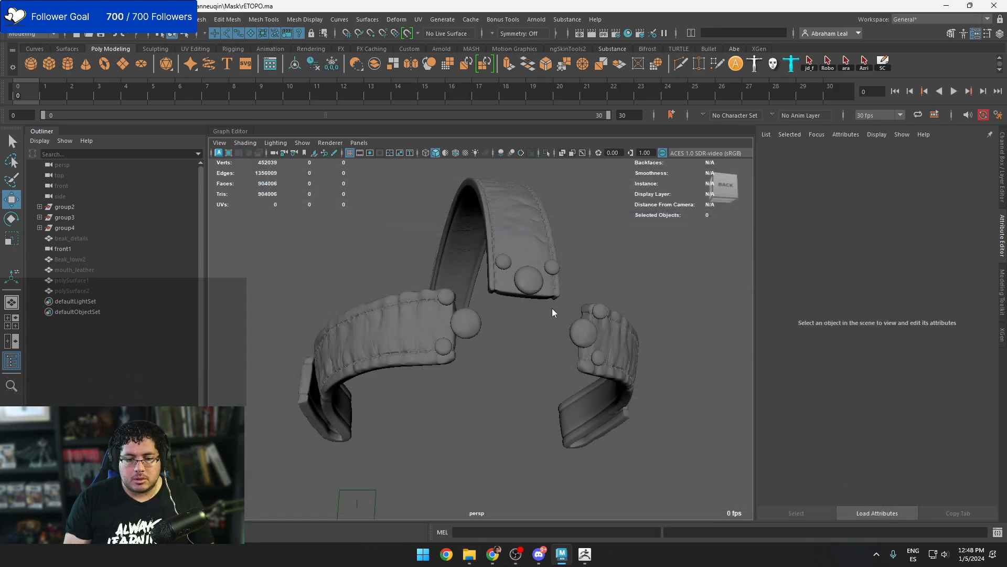
Select the bolts mesh on the straps and rear plate and isolate it in the view
{"action": "left_click_drag", "start_coordinate": [623, 285], "coordinate": [375, 381], "text": "alt"}
{"action": "left_click", "coordinate": [493, 330]}
{"action": "left_click", "coordinate": [450, 339], "text": "shift"}
{"action": "right_click_drag", "start_coordinate": [375, 380], "coordinate": [427, 382], "text": "alt"}
{"action": "left_click_drag", "start_coordinate": [427, 382], "coordinate": [614, 371], "text": "alt"}
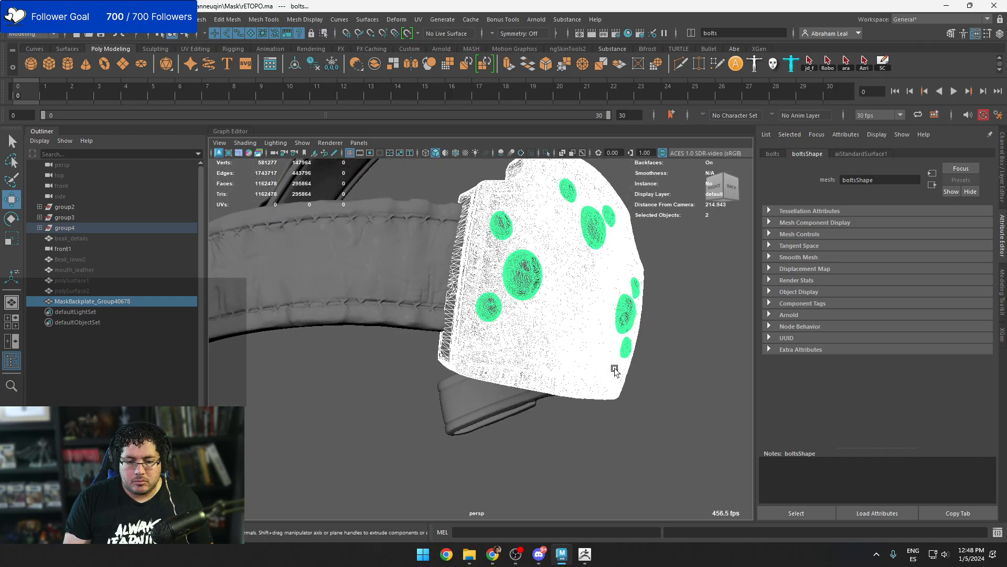
{"action": "left_click", "coordinate": [674, 369]}
{"action": "left_click", "coordinate": [501, 286]}
{"action": "left_click_drag", "start_coordinate": [500, 286], "coordinate": [615, 310], "text": "alt"}
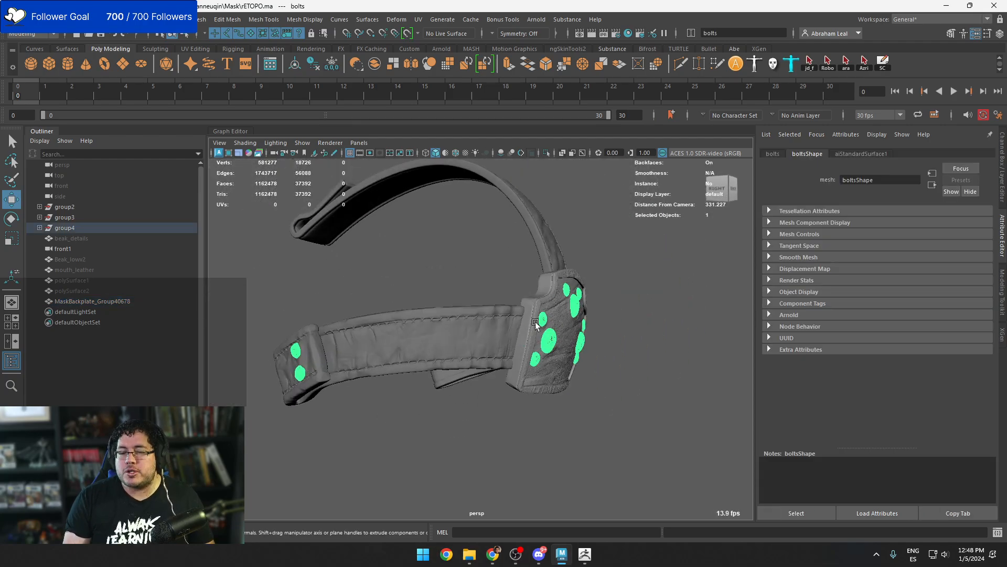
{"action": "left_click_drag", "start_coordinate": [537, 324], "coordinate": [573, 342], "text": "alt"}
{"action": "left_click", "coordinate": [546, 152]}
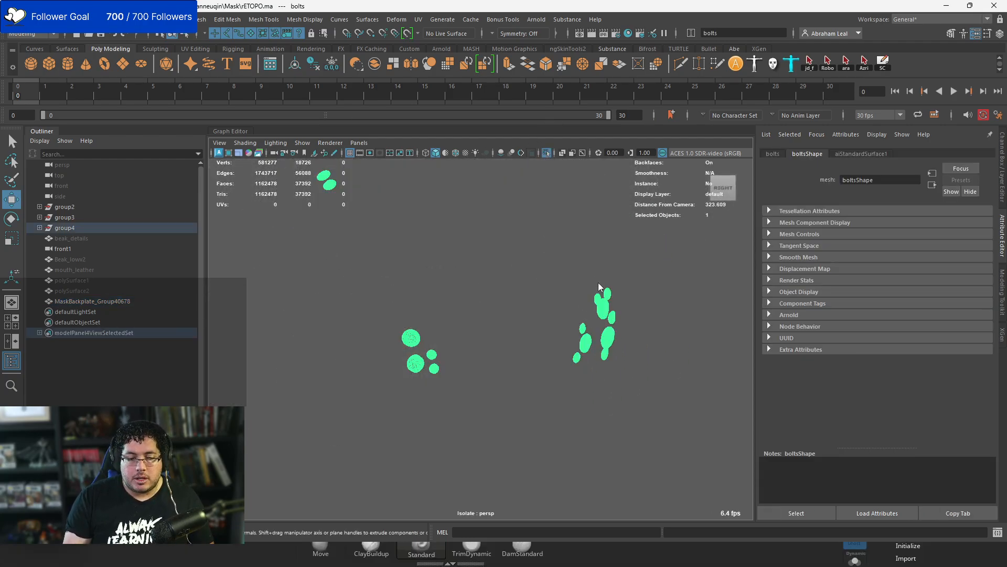
Select the faces of the bolts at the front strap ends and extract them from the bolts mesh
{"action": "right_click_drag", "start_coordinate": [598, 242], "coordinate": [596, 281]}
{"action": "left_click_drag", "start_coordinate": [502, 213], "coordinate": [326, 438]}
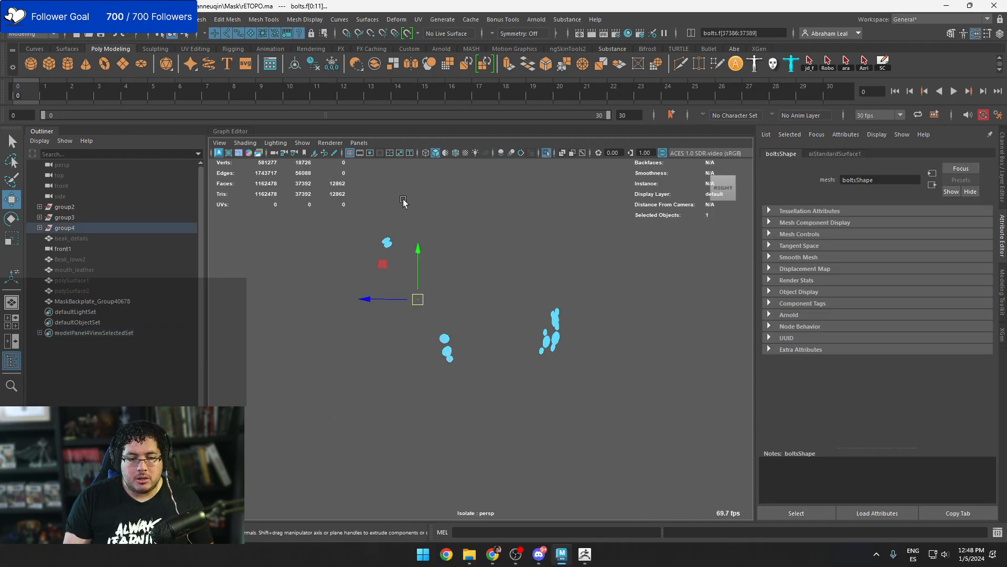
{"action": "left_click", "coordinate": [260, 19]}
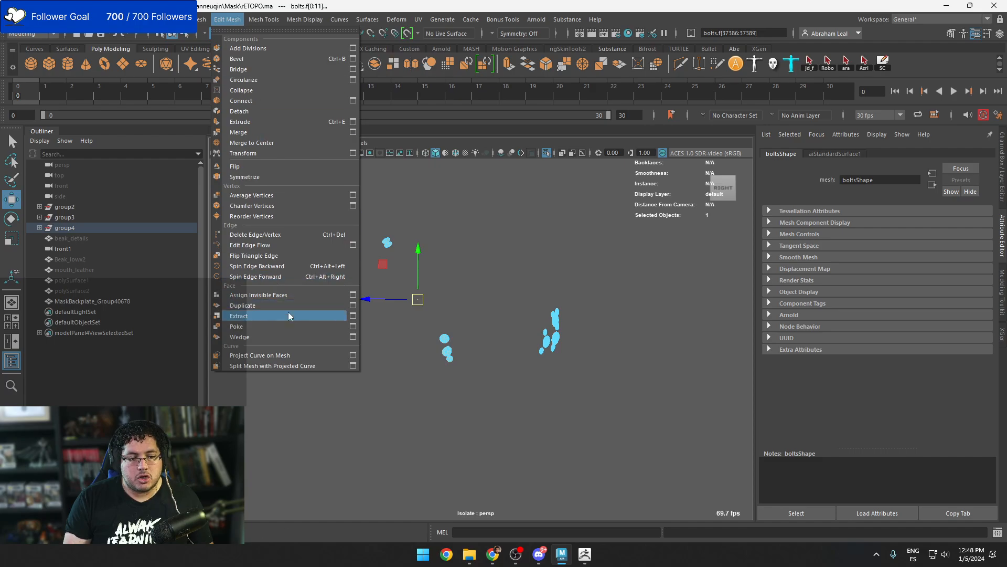
{"action": "left_click", "coordinate": [259, 315]}
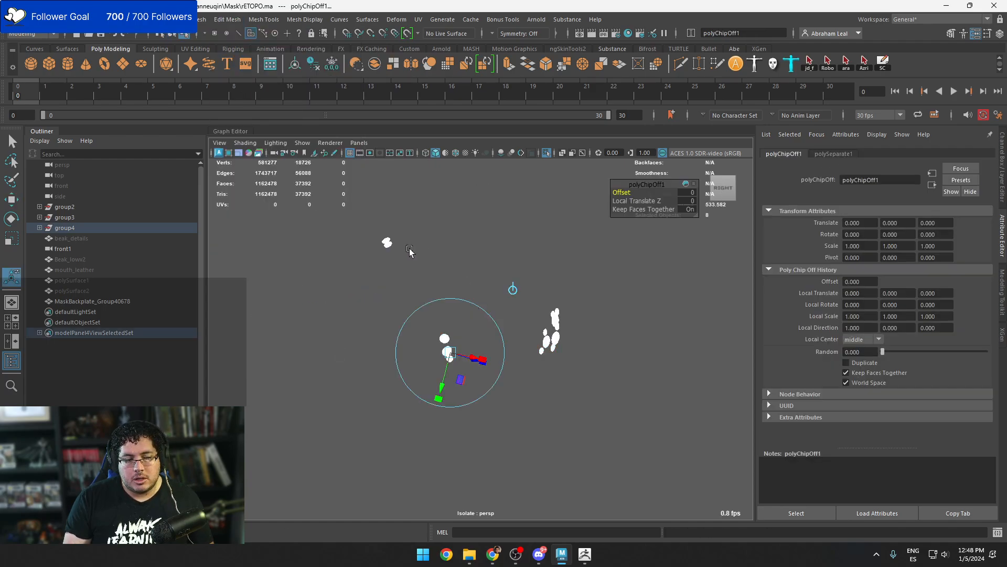
Combine the extracted strap-end bolts with the leather straps mesh outside isolation and save the scene
{"action": "left_click", "coordinate": [432, 227]}
{"action": "left_click_drag", "start_coordinate": [432, 227], "coordinate": [314, 426]}
{"action": "left_click_drag", "start_coordinate": [475, 297], "coordinate": [482, 318], "text": "alt"}
{"action": "right_click_drag", "start_coordinate": [384, 253], "coordinate": [484, 196]}
{"action": "left_click_drag", "start_coordinate": [484, 197], "coordinate": [346, 436]}
{"action": "left_click", "coordinate": [551, 152]}
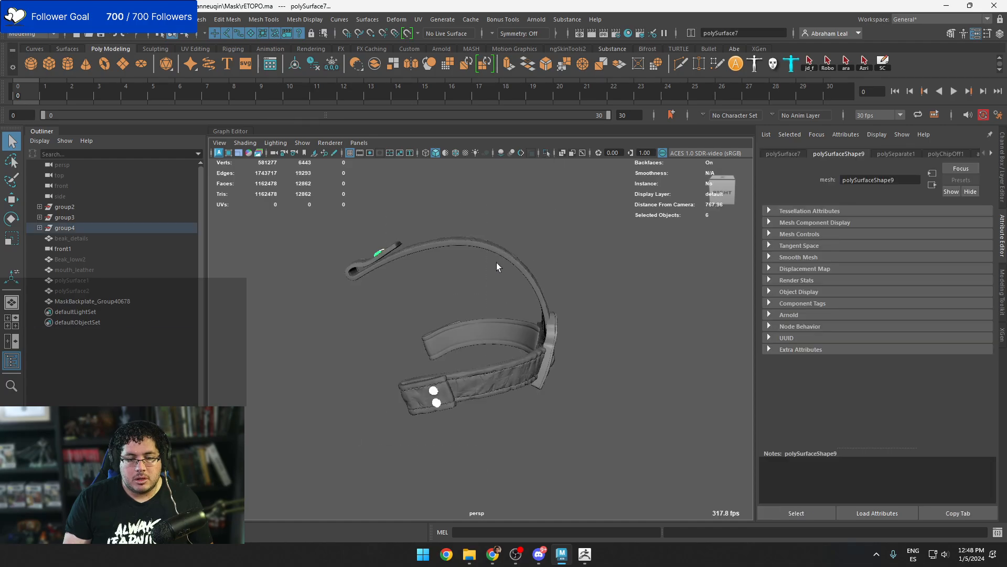
{"action": "left_click", "coordinate": [496, 259], "text": "shift"}
{"action": "left_click", "coordinate": [371, 65]}
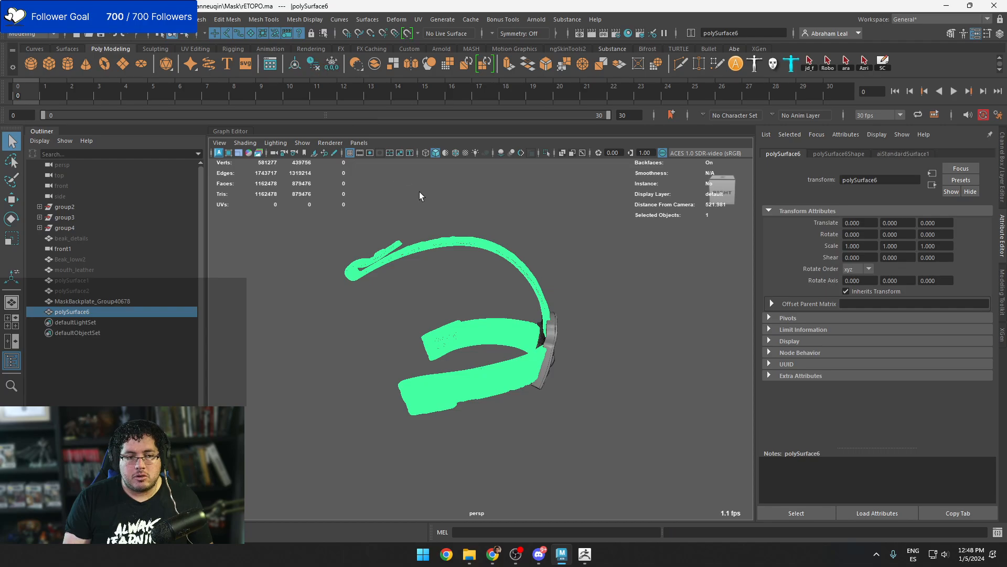
{"action": "left_click", "coordinate": [509, 218]}
{"action": "key", "text": "ctrl+s"}
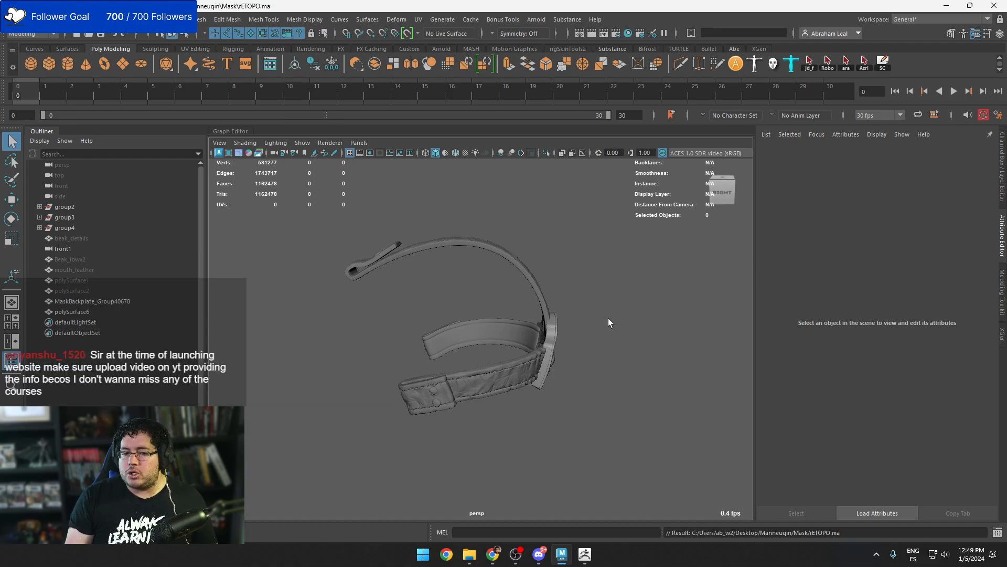
Switch to Chrome, browse the sculptor's complete ArtStation portfolio album, and return to Maya
{"action": "left_click_drag", "start_coordinate": [631, 303], "coordinate": [571, 360], "text": "alt"}
{"action": "right_click_drag", "start_coordinate": [571, 359], "coordinate": [559, 393], "text": "alt"}
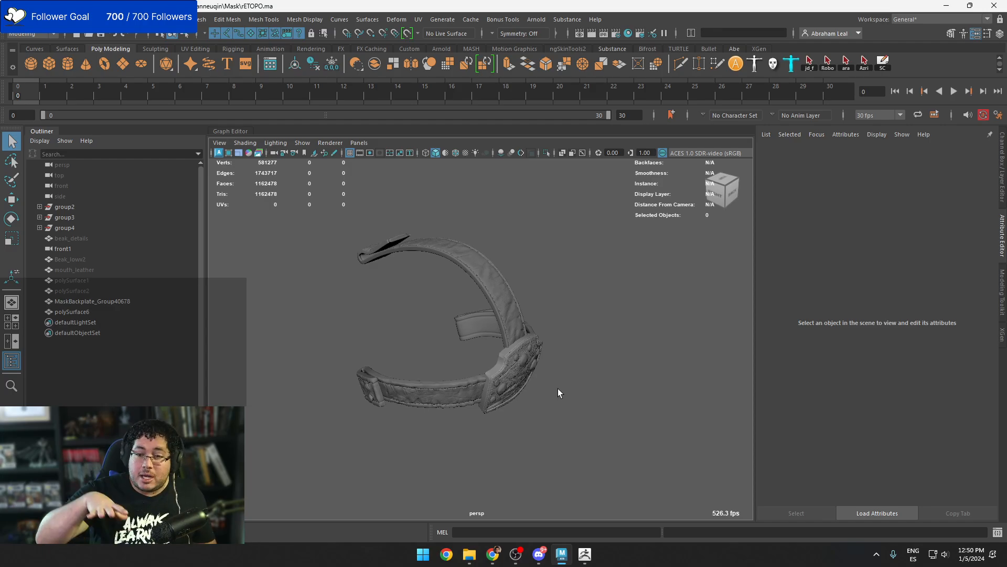
{"action": "left_click", "coordinate": [496, 556]}
{"action": "right_click", "coordinate": [501, 559]}
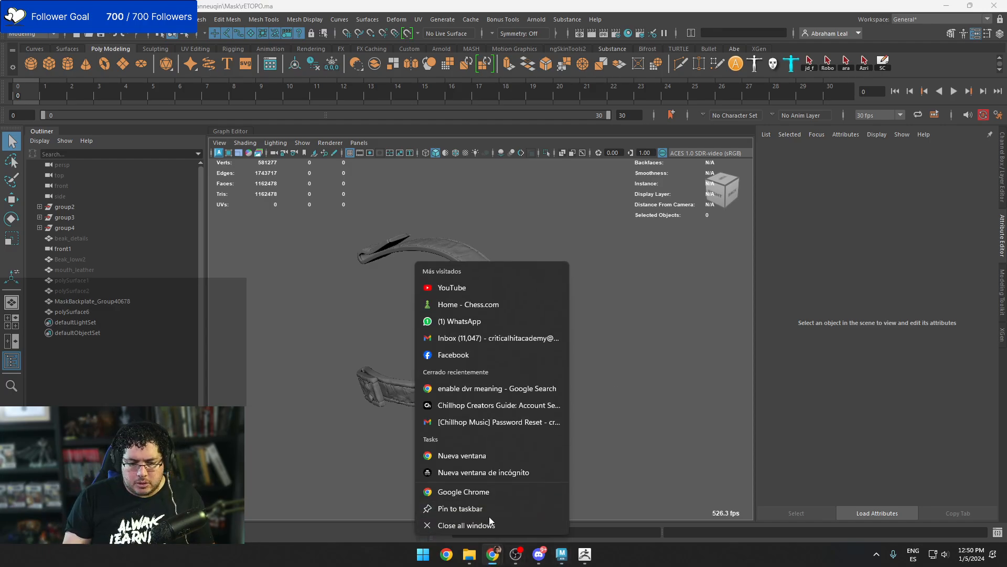
{"action": "left_click", "coordinate": [483, 492]}
{"action": "left_click", "coordinate": [513, 346]}
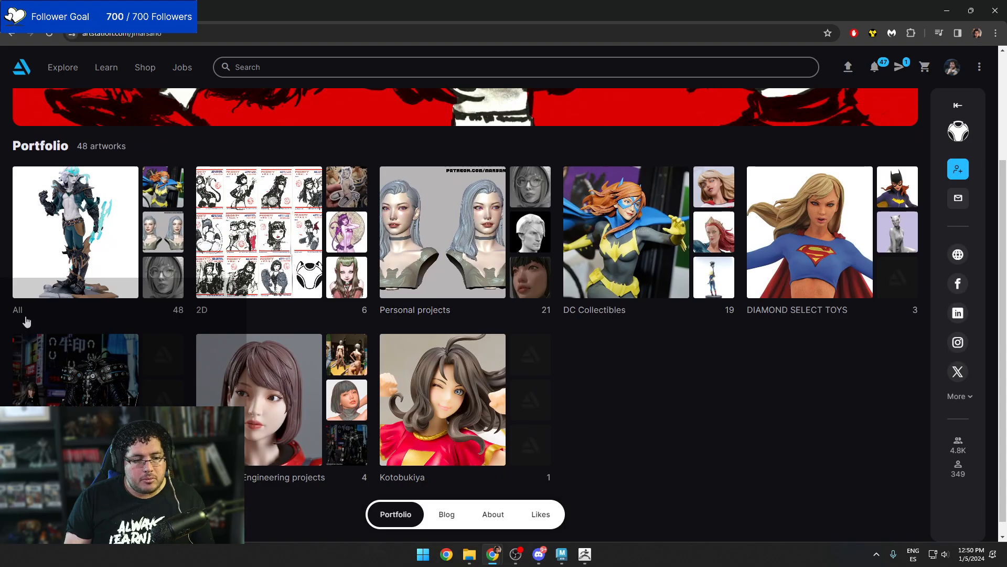
{"action": "left_click", "coordinate": [21, 310]}
{"action": "scroll", "coordinate": [168, 308], "scroll_direction": "down", "scroll_amount": 10}
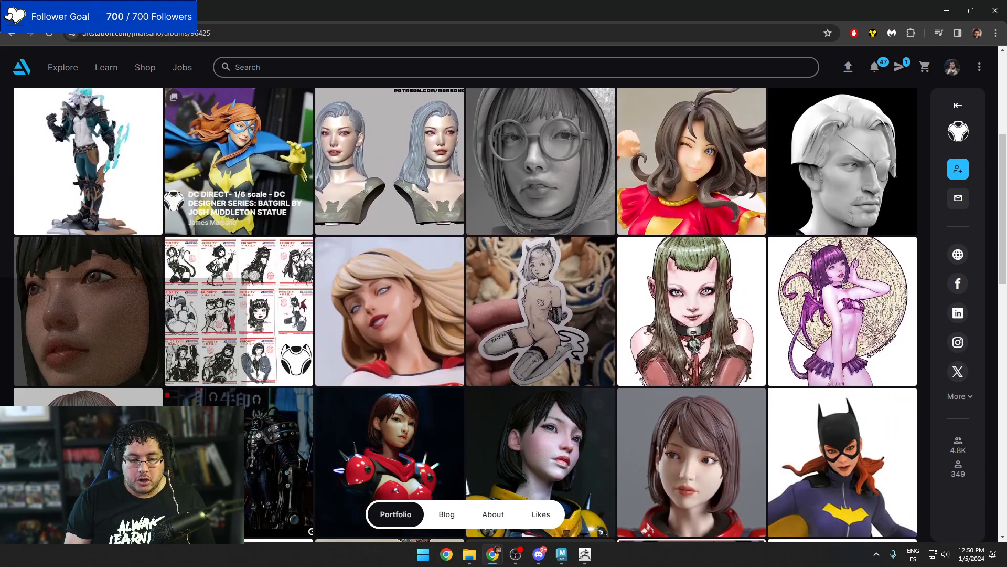
{"action": "scroll", "coordinate": [172, 300], "scroll_direction": "down", "scroll_amount": 10}
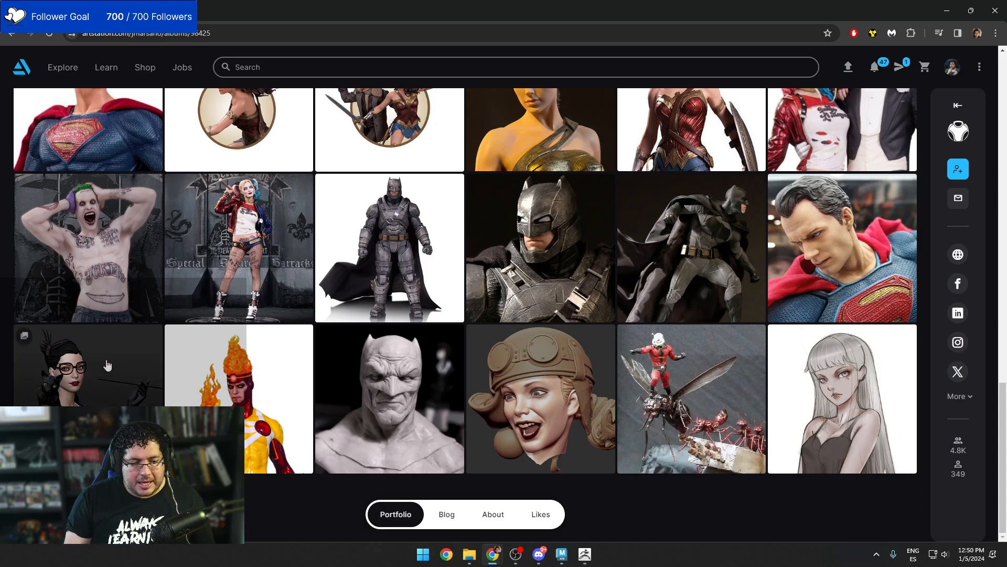
{"action": "scroll", "coordinate": [247, 428], "scroll_direction": "up", "scroll_amount": 1}
{"action": "scroll", "coordinate": [246, 427], "scroll_direction": "up", "scroll_amount": 4}
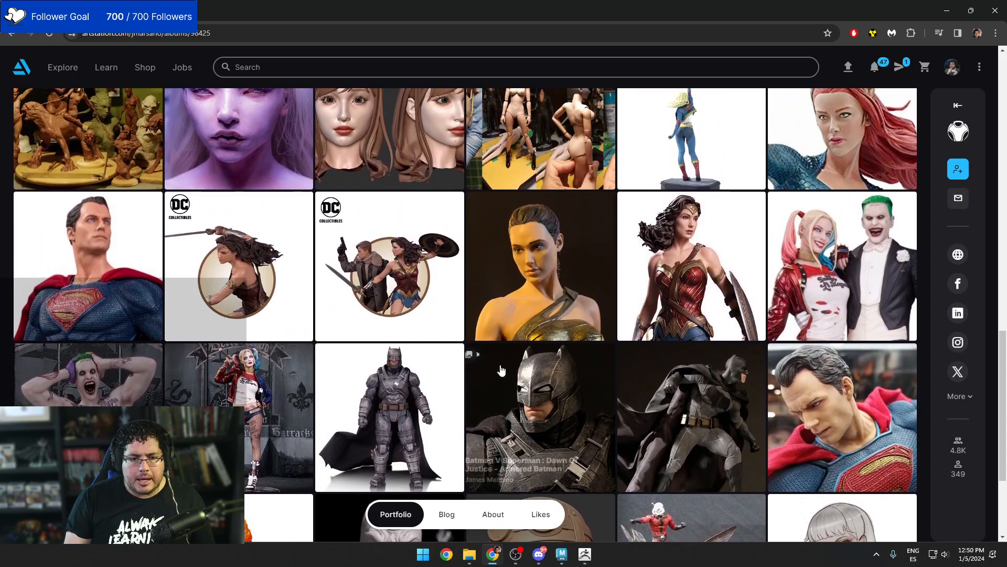
{"action": "scroll", "coordinate": [501, 376], "scroll_direction": "down", "scroll_amount": 5}
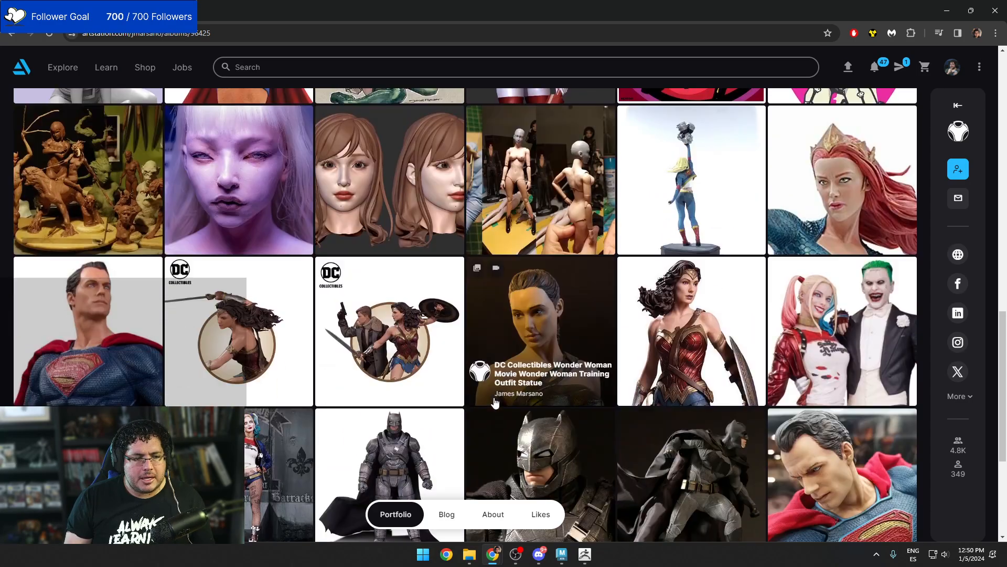
{"action": "left_click", "coordinate": [993, 8]}
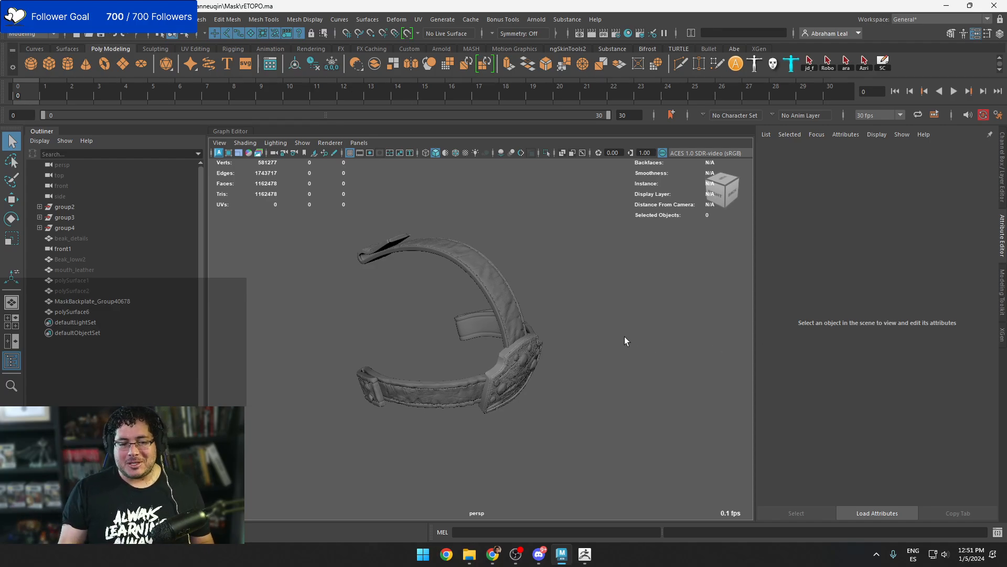
Combine the remaining rear bolts with the imported back plate and hide the combined mesh
{"action": "scroll", "coordinate": [624, 335], "scroll_direction": "up", "scroll_amount": 4}
{"action": "left_click", "coordinate": [511, 259]}
{"action": "left_click", "coordinate": [573, 376]}
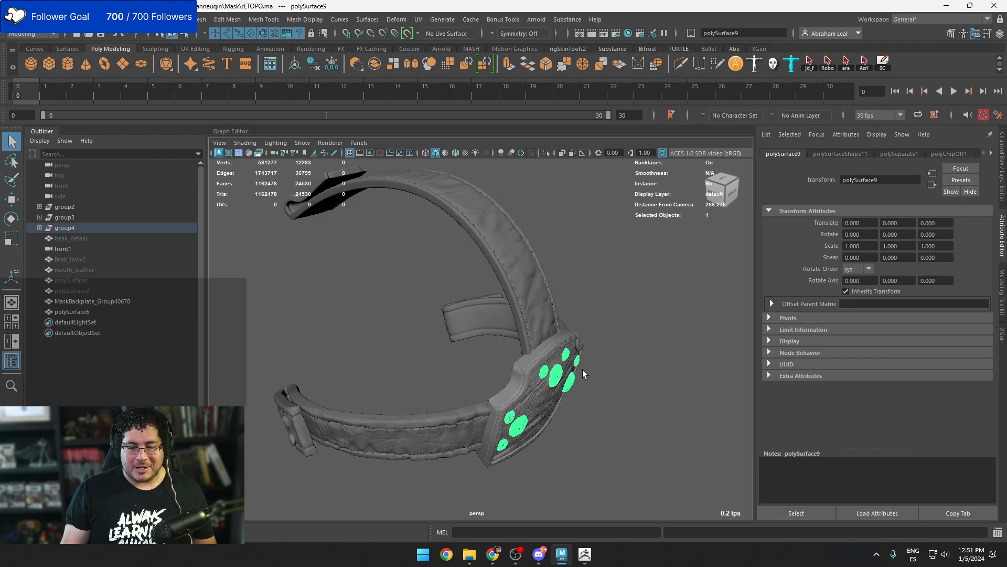
{"action": "left_click", "coordinate": [492, 402], "text": "shift"}
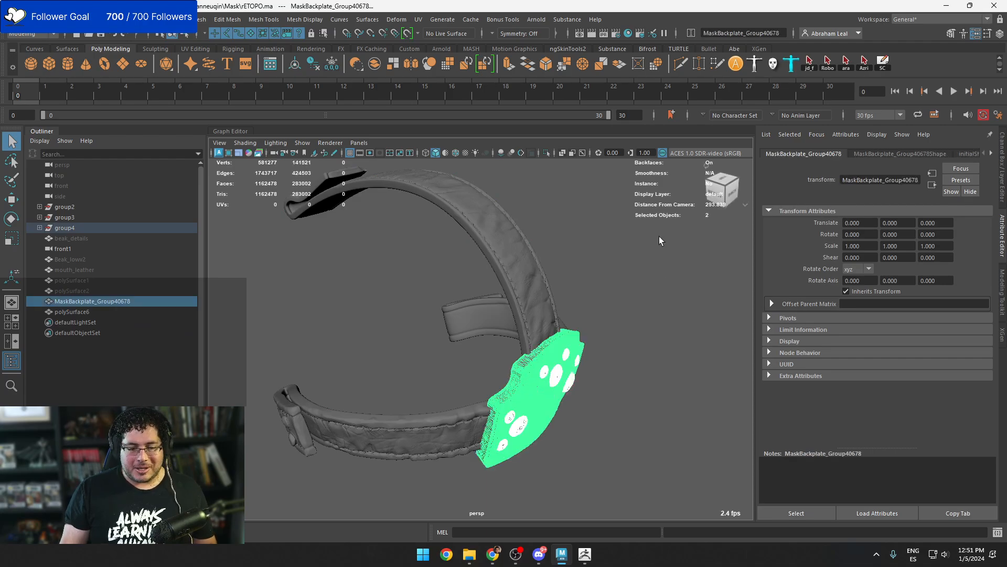
{"action": "left_click", "coordinate": [372, 64]}
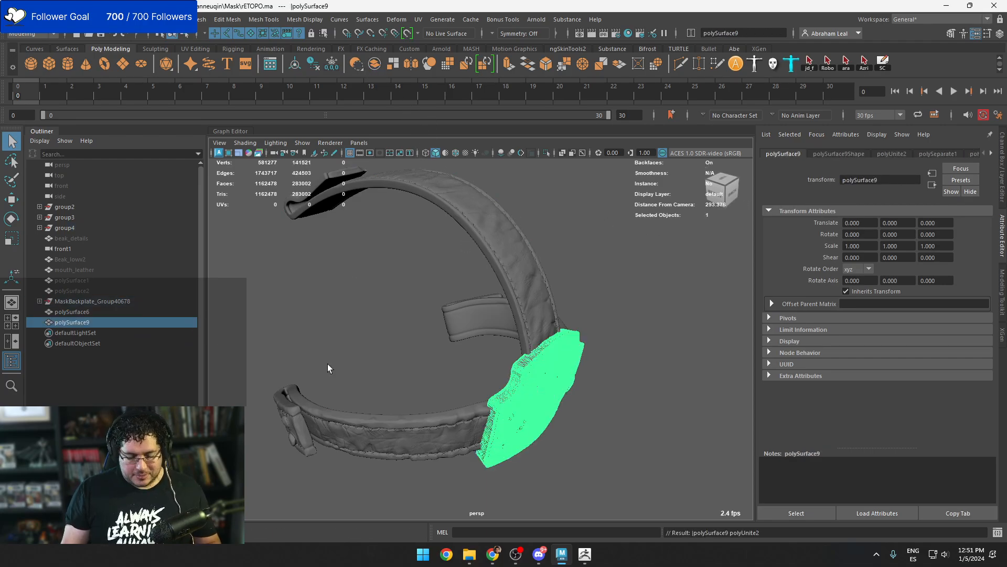
{"action": "key", "text": "ctrl+h"}
Examine the leather straps' folded ends, bolts and wireframe density from several angles
{"action": "left_click_drag", "start_coordinate": [558, 308], "coordinate": [488, 340], "text": "alt"}
{"action": "left_click", "coordinate": [509, 355]}
{"action": "scroll", "coordinate": [576, 346], "scroll_direction": "up", "scroll_amount": 3}
{"action": "middle_click_drag", "start_coordinate": [488, 340], "coordinate": [521, 373], "text": "alt"}
{"action": "scroll", "coordinate": [520, 373], "scroll_direction": "up", "scroll_amount": 3}
{"action": "left_click", "coordinate": [514, 299]}
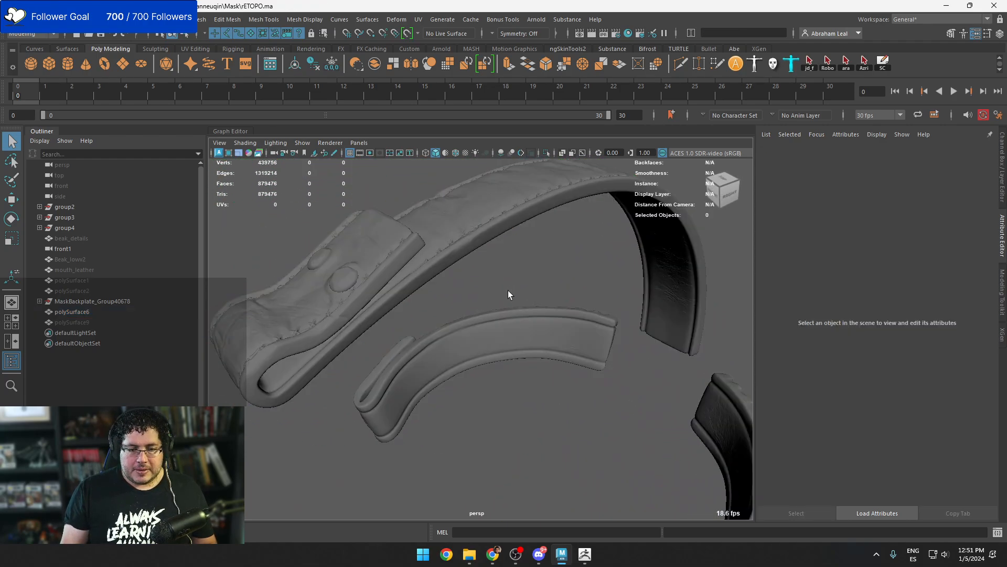
{"action": "left_click_drag", "start_coordinate": [508, 292], "coordinate": [426, 353], "text": "alt"}
{"action": "left_click", "coordinate": [425, 352]}
{"action": "right_click_drag", "start_coordinate": [547, 400], "coordinate": [588, 397], "text": "alt"}
{"action": "middle_click_drag", "start_coordinate": [588, 397], "coordinate": [637, 379], "text": "alt"}
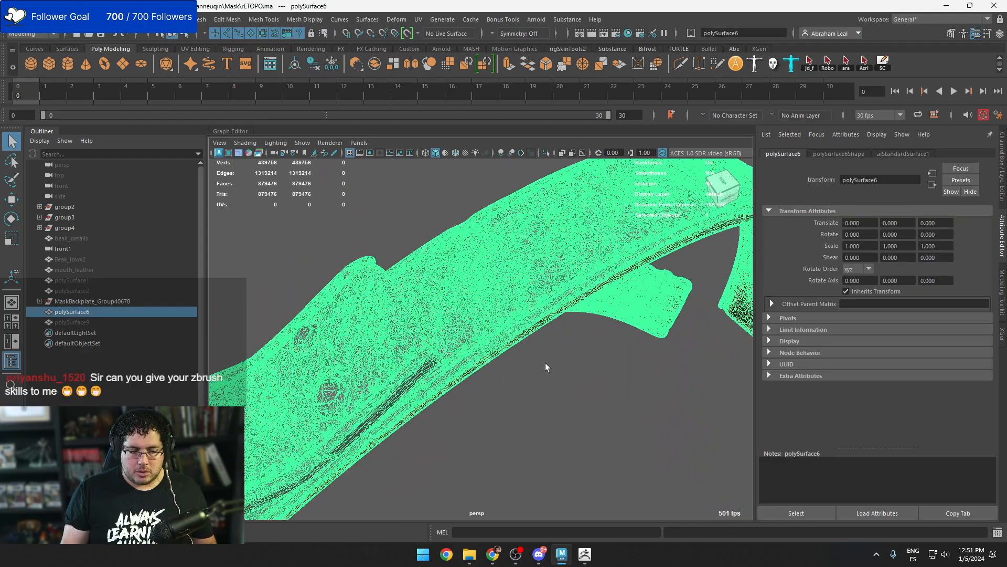
{"action": "middle_click_drag", "start_coordinate": [546, 363], "coordinate": [645, 325], "text": "alt"}
{"action": "right_click_drag", "start_coordinate": [645, 326], "coordinate": [560, 338], "text": "alt"}
{"action": "left_click_drag", "start_coordinate": [560, 338], "coordinate": [432, 337], "text": "alt"}
{"action": "right_click_drag", "start_coordinate": [432, 338], "coordinate": [420, 324], "text": "alt"}
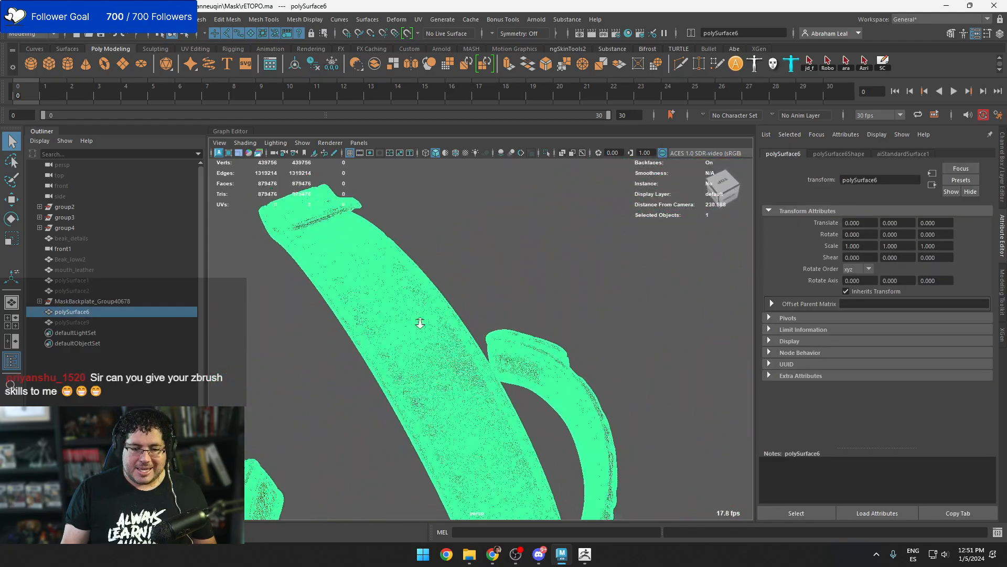
{"action": "left_click_drag", "start_coordinate": [420, 324], "coordinate": [518, 277], "text": "alt"}
{"action": "right_click_drag", "start_coordinate": [519, 277], "coordinate": [472, 266], "text": "alt"}
{"action": "left_click_drag", "start_coordinate": [472, 266], "coordinate": [407, 225], "text": "alt"}
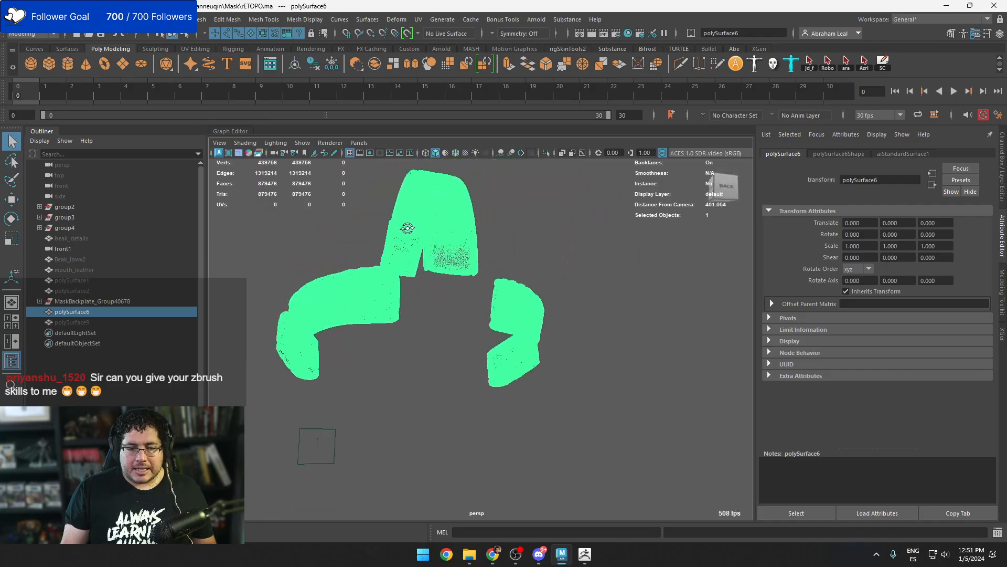
{"action": "right_click_drag", "start_coordinate": [407, 225], "coordinate": [478, 381], "text": "alt"}
{"action": "middle_click_drag", "start_coordinate": [477, 381], "coordinate": [499, 289], "text": "alt"}
{"action": "right_click_drag", "start_coordinate": [499, 288], "coordinate": [490, 412], "text": "alt"}
{"action": "left_click_drag", "start_coordinate": [490, 413], "coordinate": [515, 334], "text": "alt"}
{"action": "middle_click_drag", "start_coordinate": [515, 333], "coordinate": [546, 368], "text": "alt"}
{"action": "right_click_drag", "start_coordinate": [546, 369], "coordinate": [595, 380], "text": "alt"}
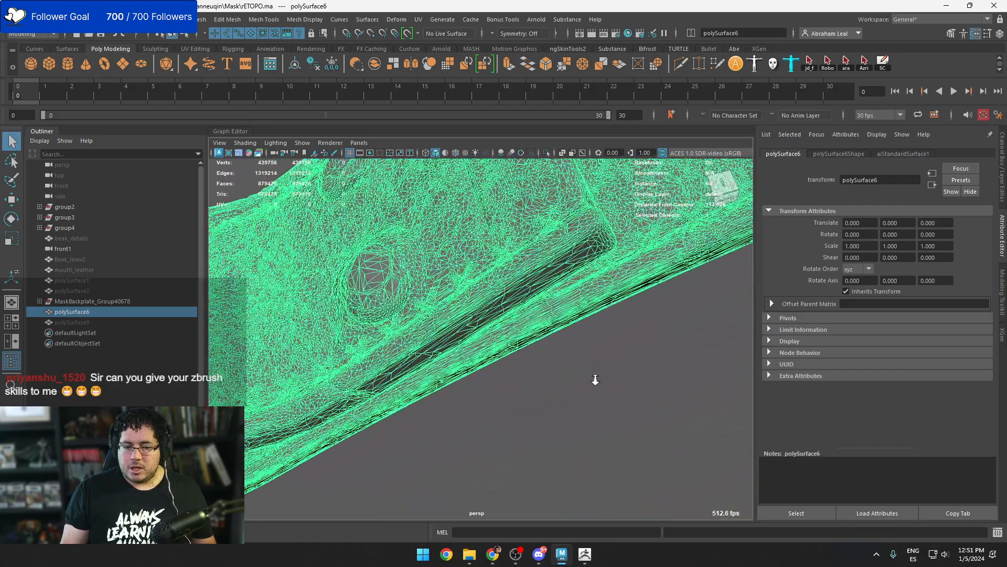
{"action": "left_click_drag", "start_coordinate": [595, 380], "coordinate": [593, 378], "text": "alt"}
{"action": "right_click_drag", "start_coordinate": [593, 377], "coordinate": [515, 250], "text": "alt"}
Select the faces of the leather straps mesh in face mode
{"action": "right_click_drag", "start_coordinate": [515, 243], "coordinate": [515, 278]}
{"action": "left_click", "coordinate": [515, 256]}
{"action": "middle_click_drag", "start_coordinate": [538, 291], "coordinate": [474, 298], "text": "alt"}
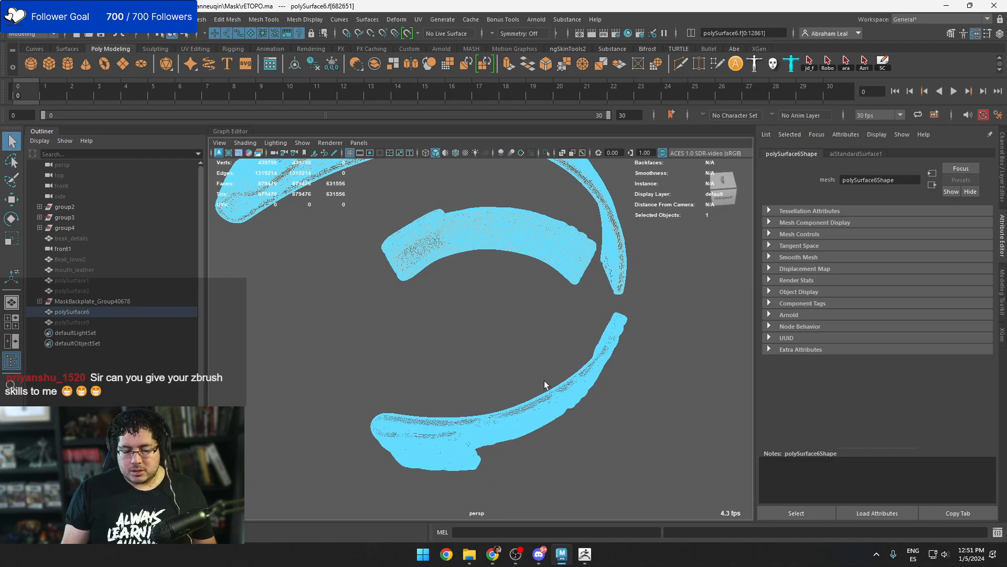
{"action": "key", "text": "alt+Tab"}
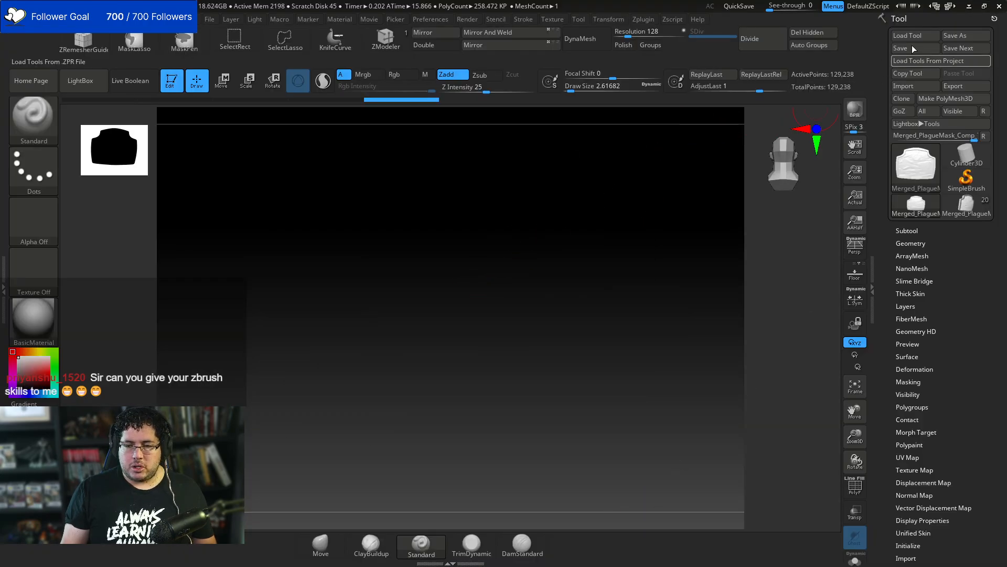
{"action": "left_click", "coordinate": [969, 6]}
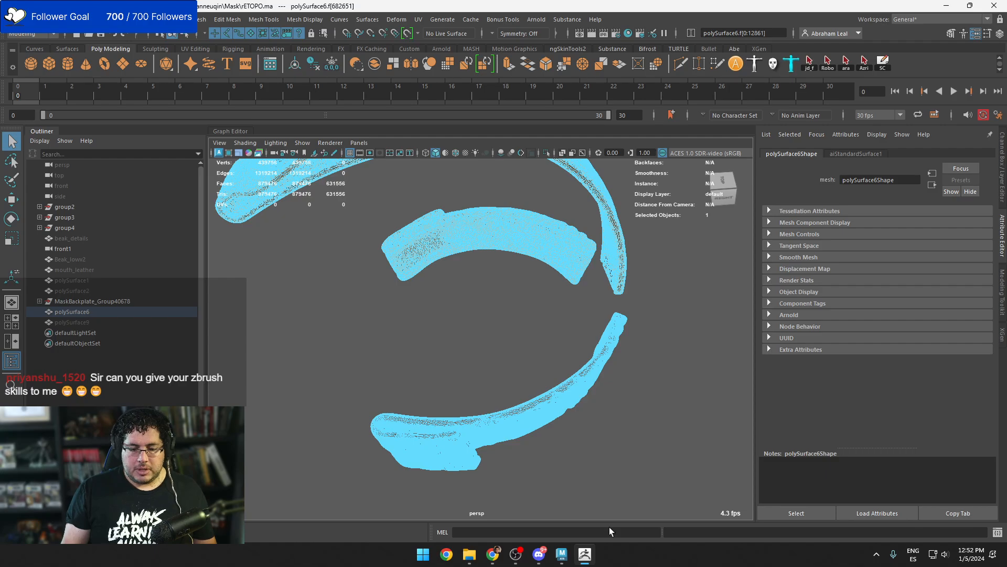
Switch to ZBrush, select the leather straps subtool on the mask and isolate it with Solo
{"action": "left_click", "coordinate": [586, 554]}
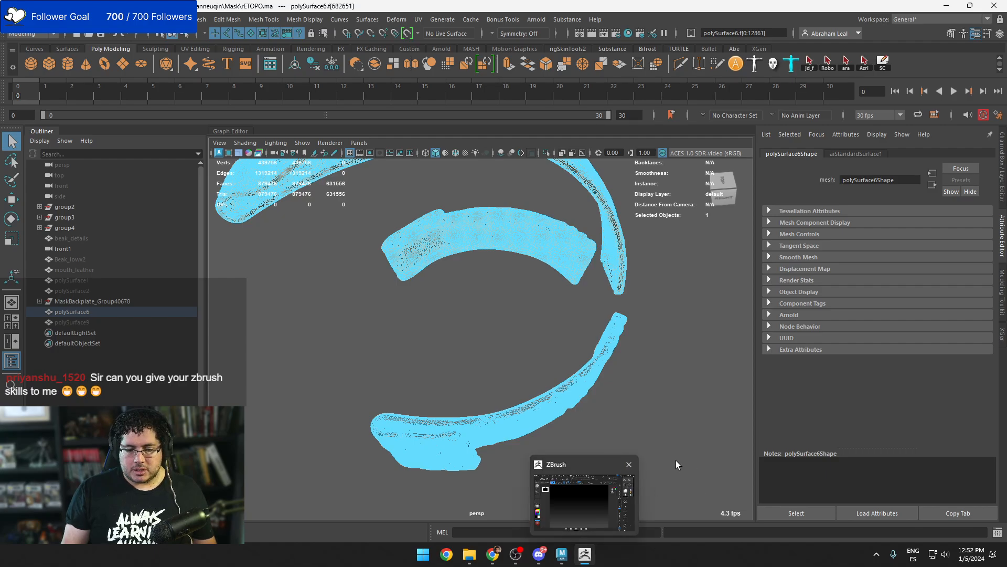
{"action": "left_click", "coordinate": [593, 558]}
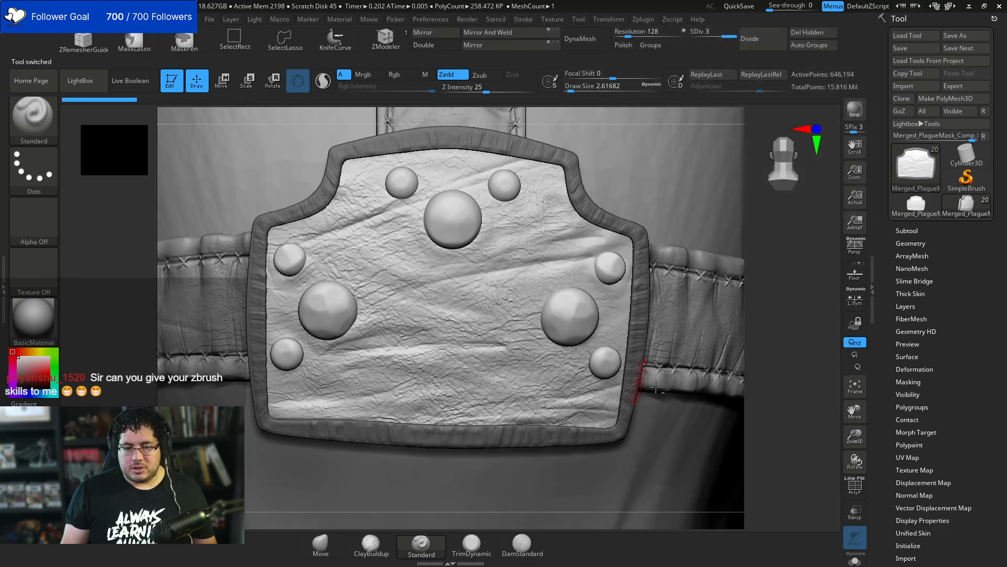
{"action": "left_click", "coordinate": [679, 336], "text": "alt"}
{"action": "left_click_drag", "start_coordinate": [809, 327], "coordinate": [746, 319]}
{"action": "left_click_drag", "start_coordinate": [746, 319], "coordinate": [820, 374]}
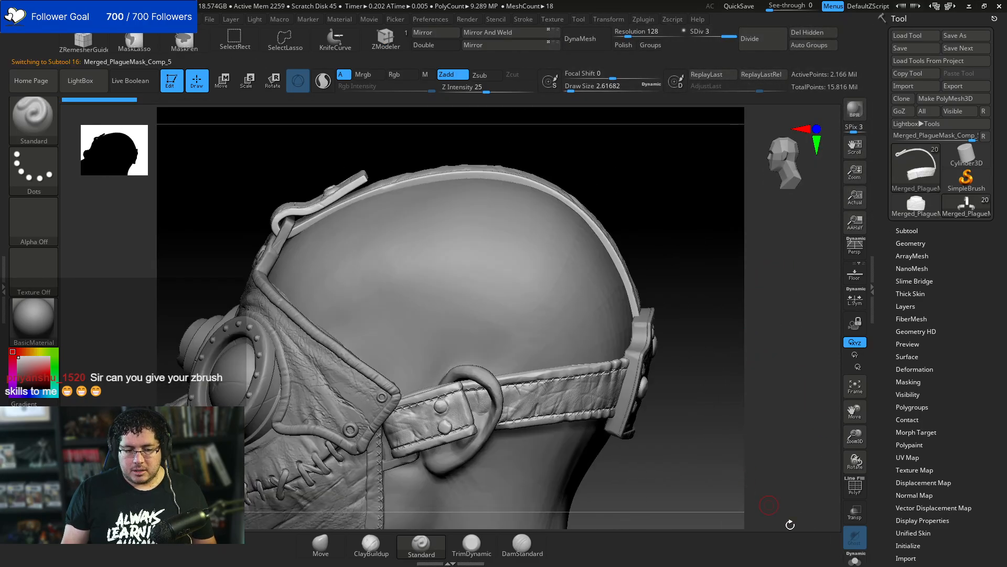
{"action": "left_click", "coordinate": [856, 560]}
{"action": "mouse_move", "coordinate": [694, 347]}
{"action": "left_mouse_down"}
{"action": "mouse_move", "coordinate": [686, 342]}
{"action": "mouse_move", "coordinate": [692, 425]}
{"action": "mouse_move", "coordinate": [663, 398]}
{"action": "mouse_move", "coordinate": [641, 432]}
{"action": "mouse_move", "coordinate": [670, 414]}
{"action": "mouse_move", "coordinate": [673, 284]}
{"action": "left_mouse_up"}
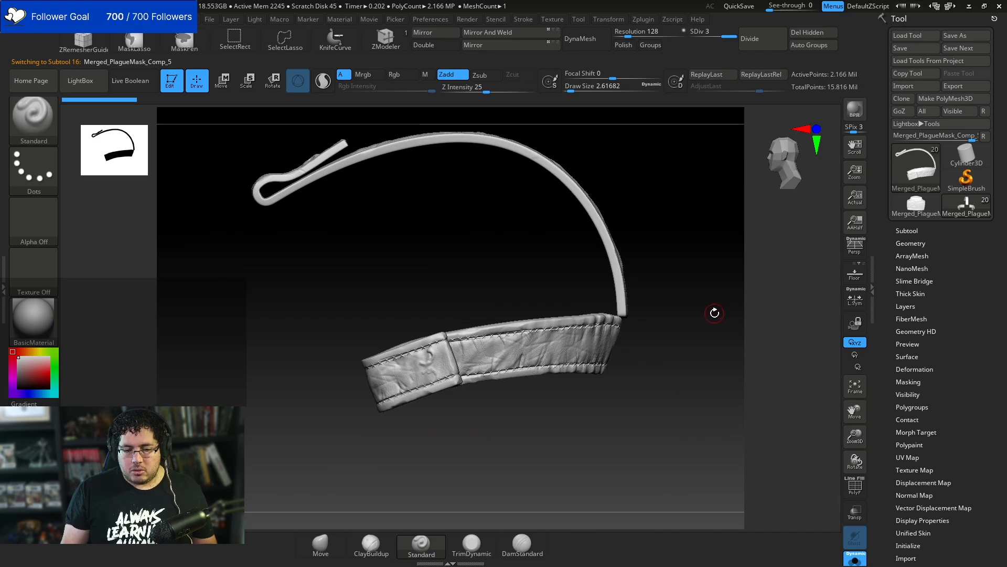
Clone the leather straps into a separate tool and run ZRemesher on the clone with the Same setting
{"action": "left_click", "coordinate": [932, 243]}
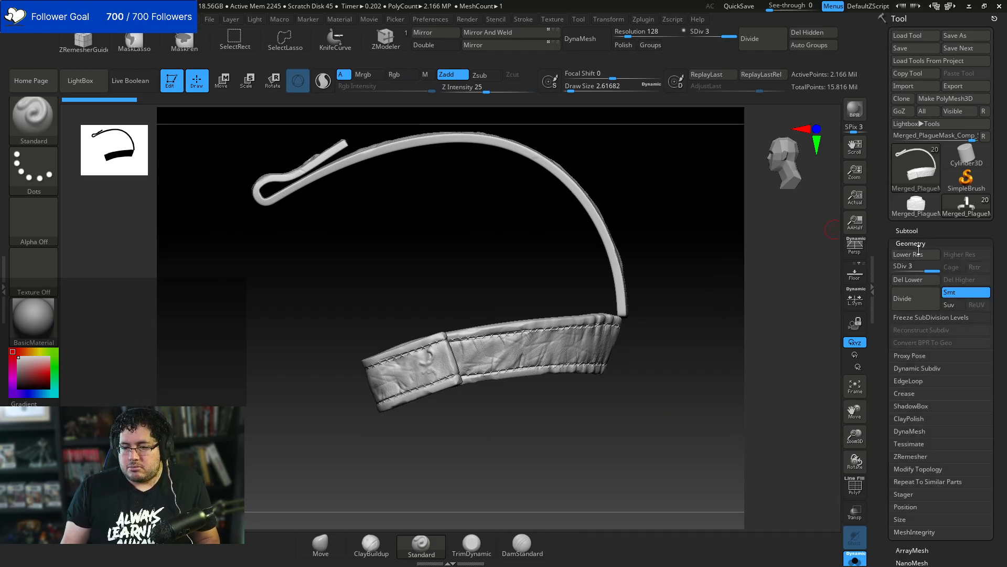
{"action": "left_click_drag", "start_coordinate": [934, 245], "coordinate": [934, 202]}
{"action": "left_click", "coordinate": [934, 202]}
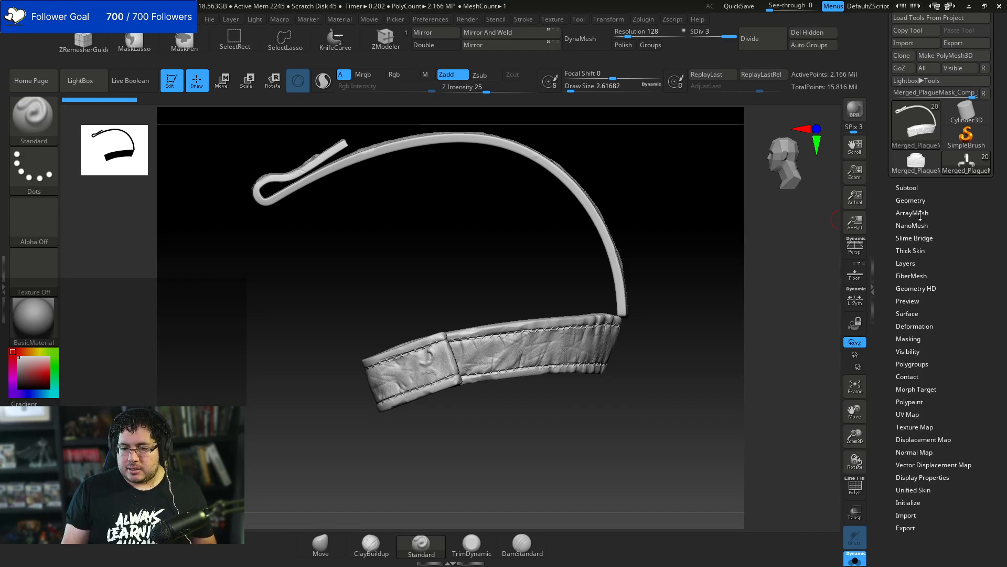
{"action": "left_click", "coordinate": [913, 199]}
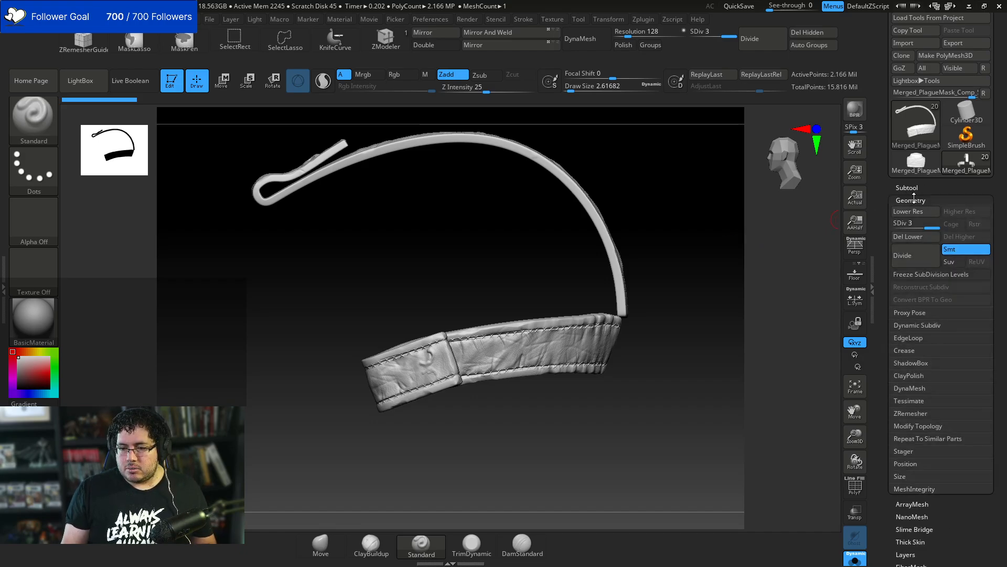
{"action": "left_click", "coordinate": [910, 413]}
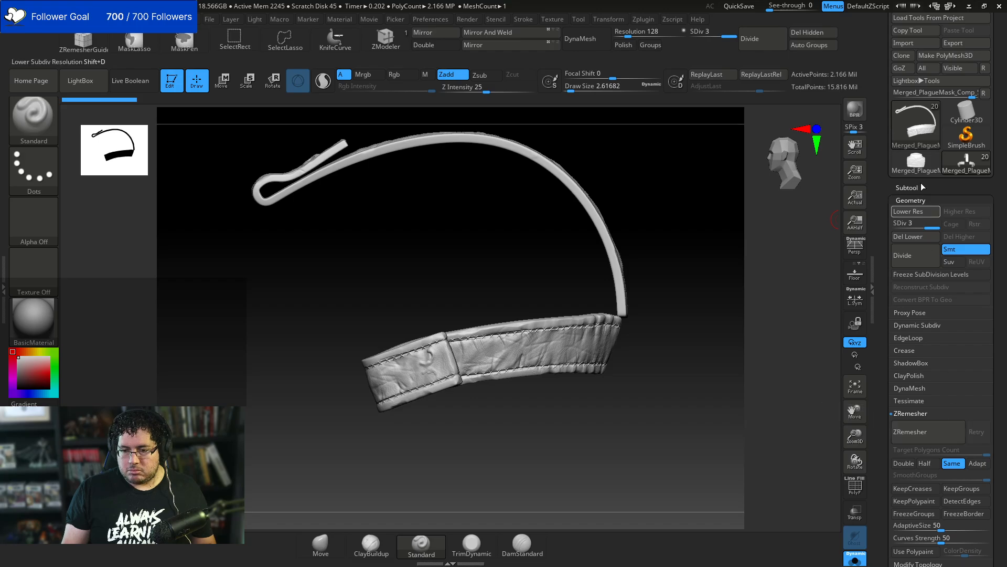
{"action": "left_click", "coordinate": [900, 56]}
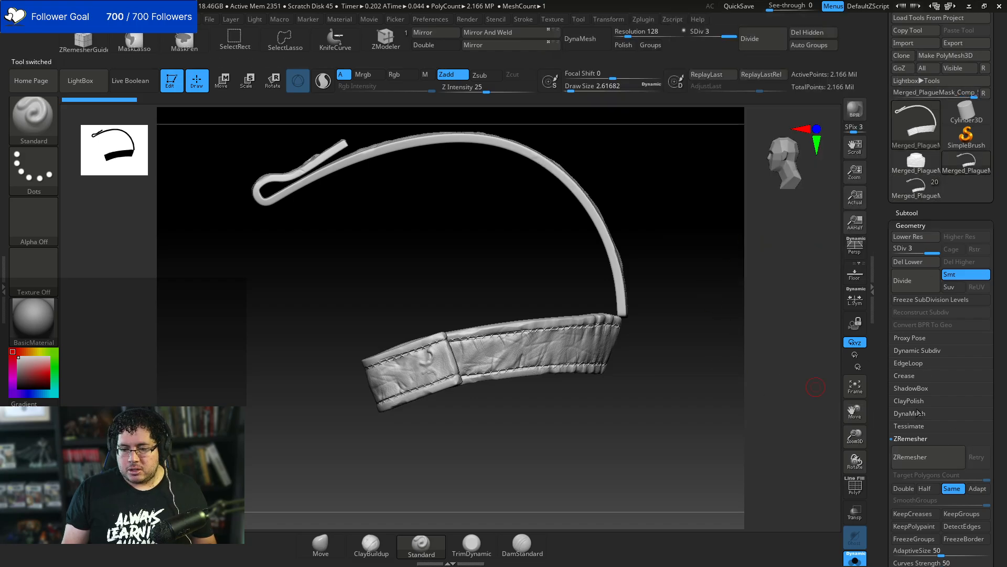
{"action": "left_click", "coordinate": [920, 463]}
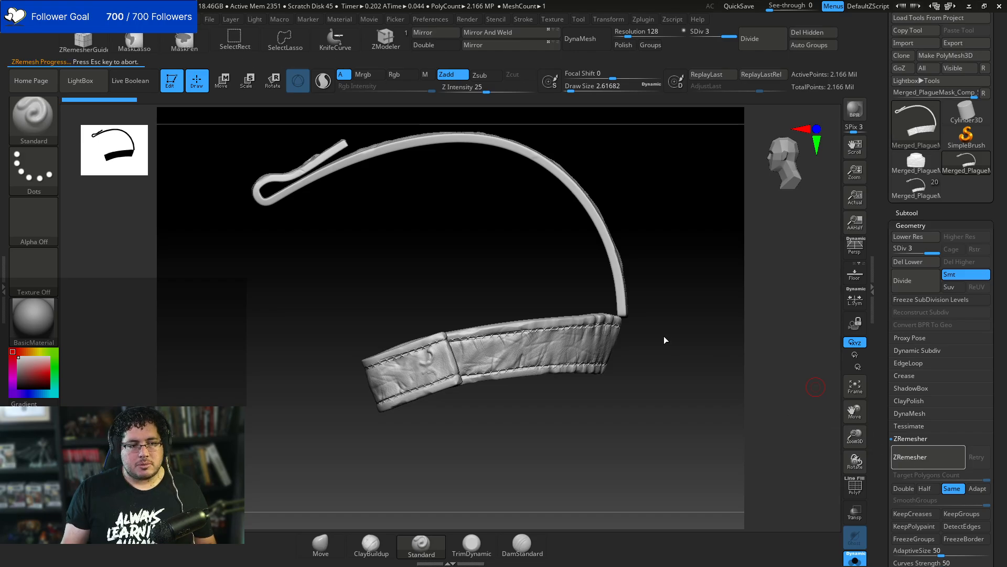
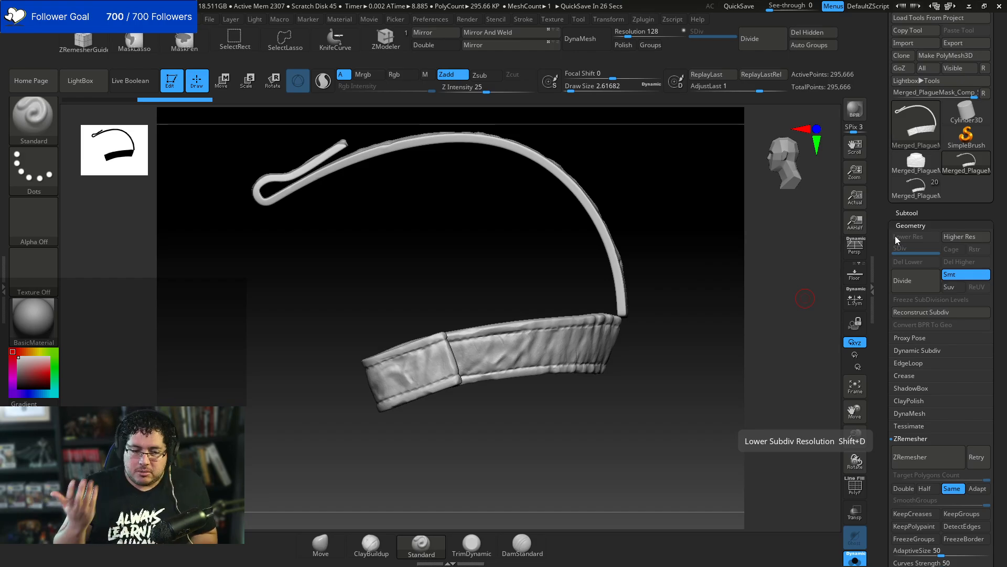
Turn on the polyframe display and examine the topology of the remeshed straps up close
{"action": "left_click", "coordinate": [854, 486]}
{"action": "left_click_drag", "start_coordinate": [622, 389], "coordinate": [653, 416], "text": "alt"}
{"action": "left_click", "coordinate": [852, 485]}
{"action": "left_click_drag", "start_coordinate": [732, 430], "coordinate": [612, 263], "text": "alt"}
{"action": "key", "text": "f"}
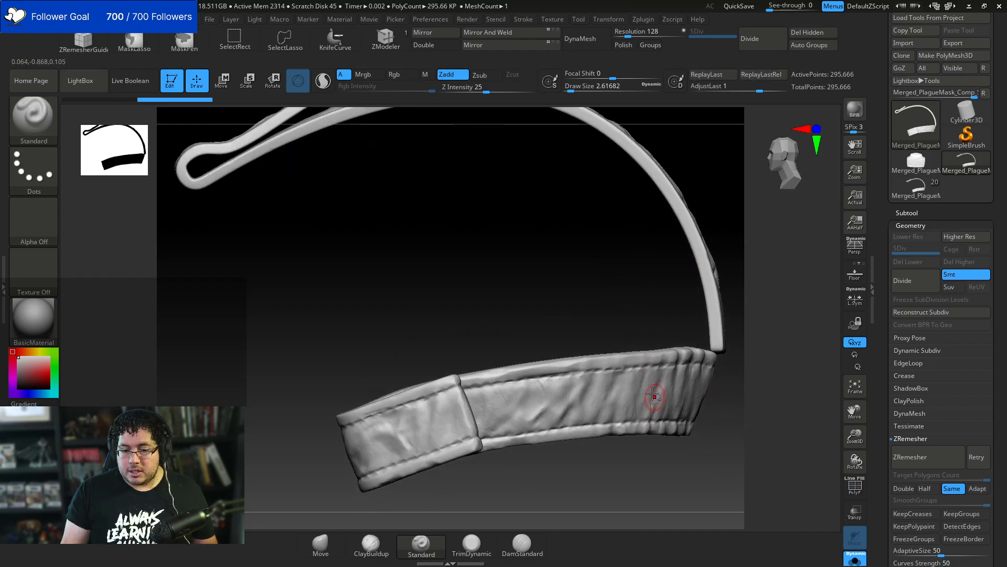
{"action": "left_click_drag", "start_coordinate": [739, 471], "coordinate": [731, 407], "text": "alt"}
{"action": "scroll", "coordinate": [998, 419], "scroll_direction": "down", "scroll_amount": 3}
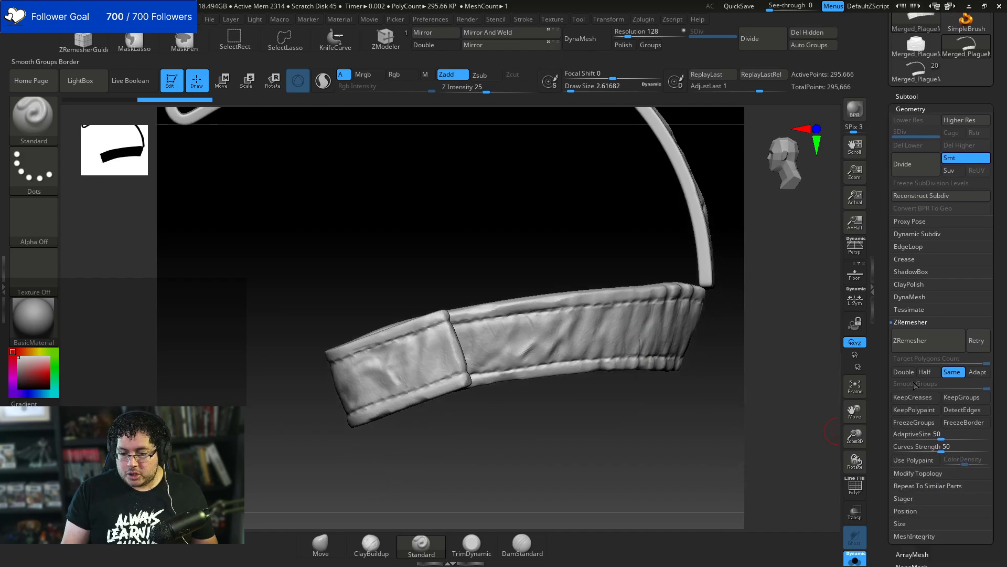
{"action": "left_click", "coordinate": [855, 485]}
{"action": "left_click_drag", "start_coordinate": [732, 441], "coordinate": [700, 434]}
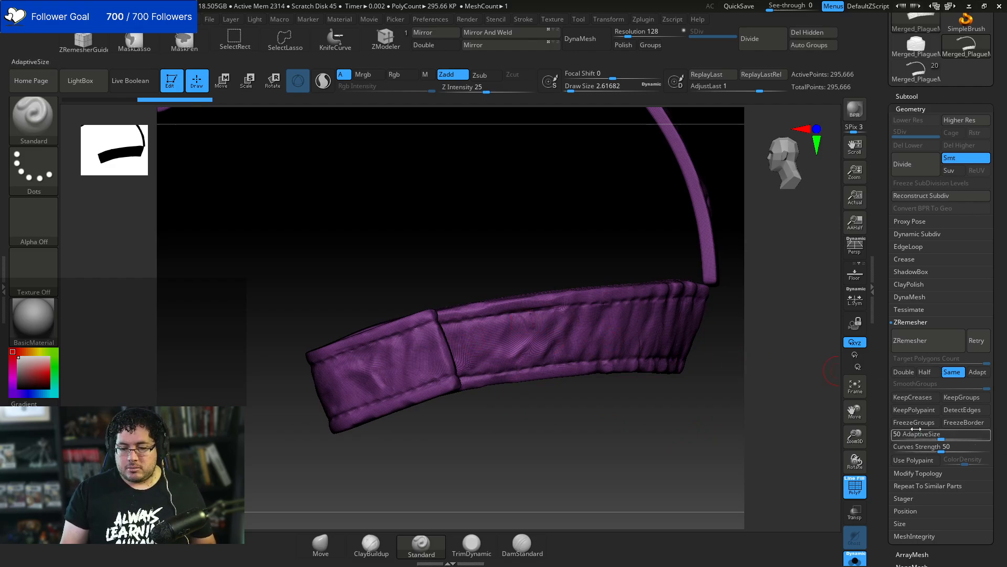
Set ZRemesher to Half and remesh the cloned straps repeatedly into a coarse low-poly mesh
{"action": "left_click", "coordinate": [925, 372]}
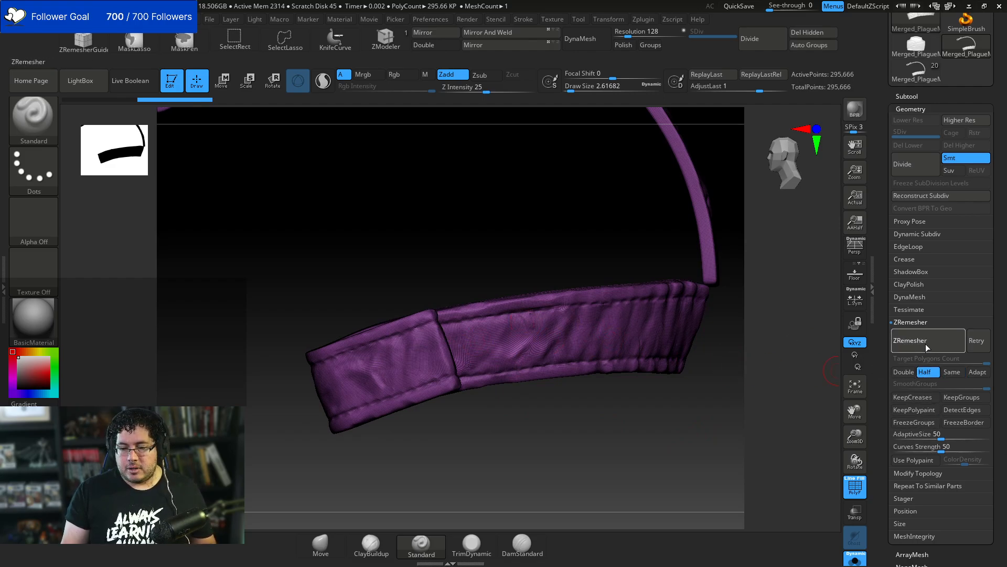
{"action": "left_click", "coordinate": [927, 346]}
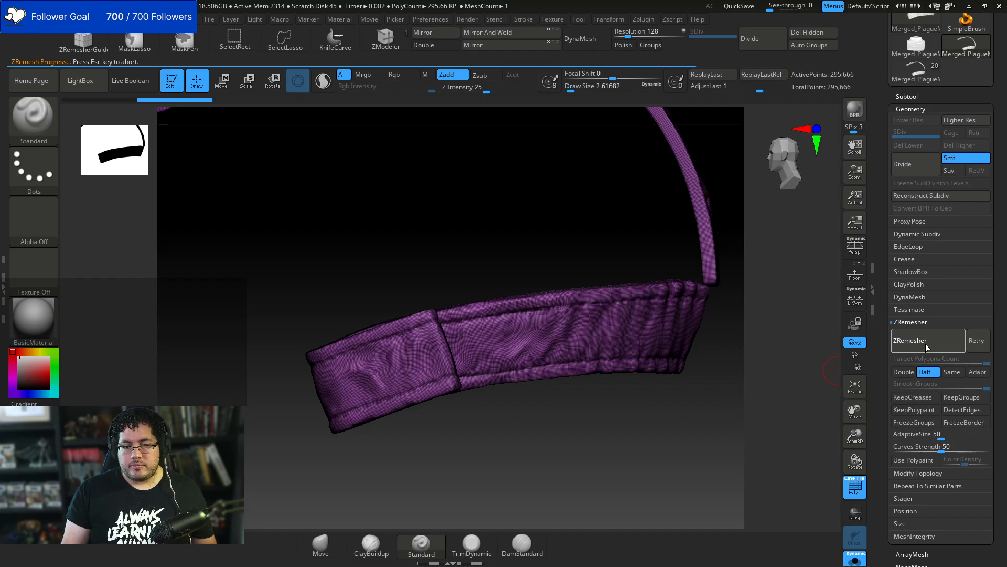
{"action": "left_click", "coordinate": [926, 345]}
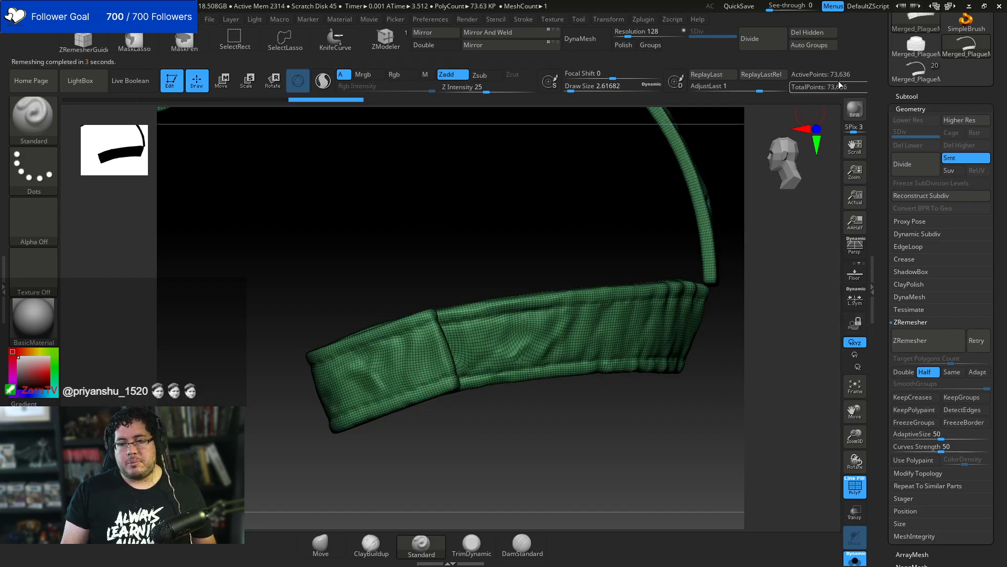
{"action": "left_click", "coordinate": [919, 341]}
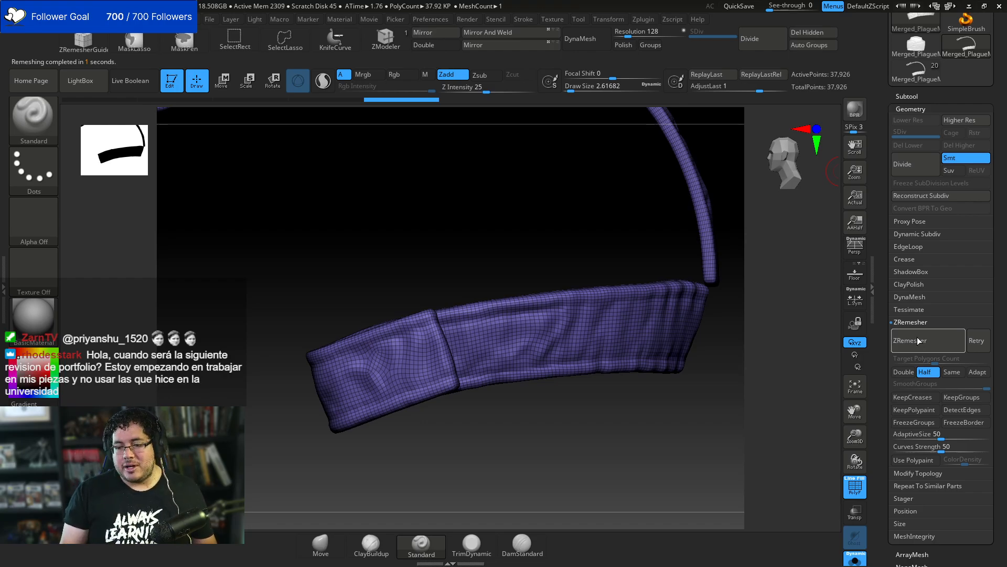
{"action": "left_click", "coordinate": [923, 343]}
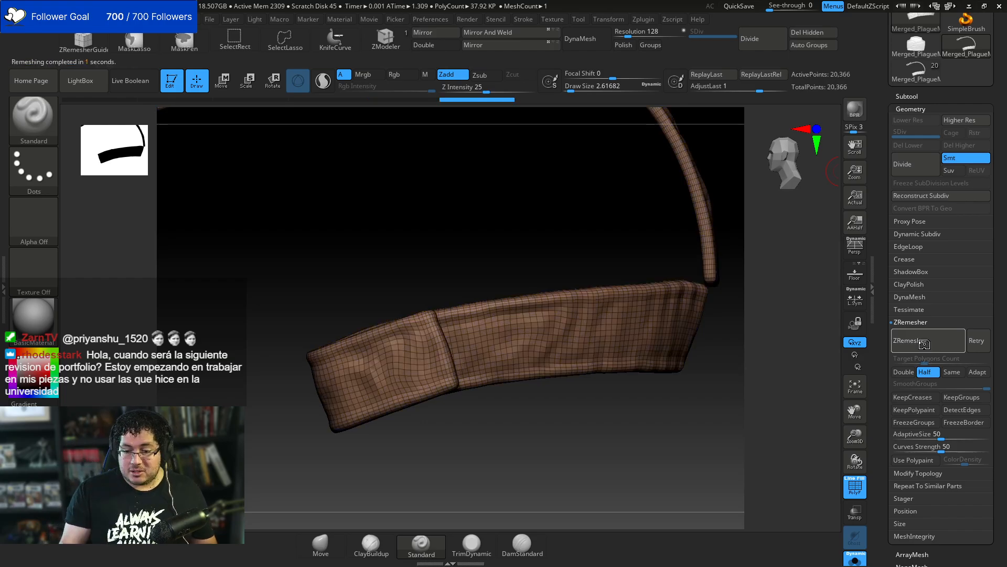
{"action": "left_click", "coordinate": [924, 343]}
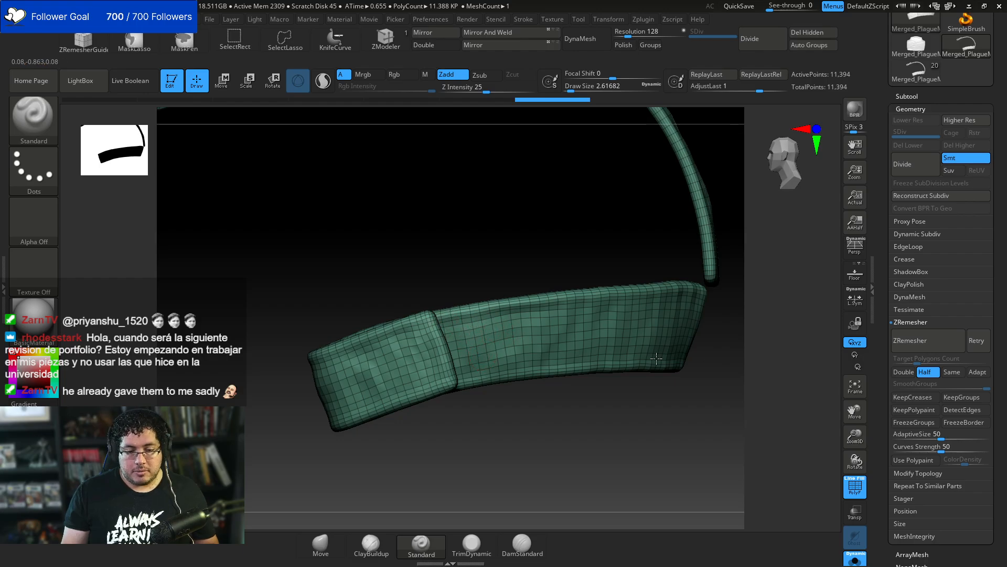
{"action": "left_click", "coordinate": [922, 343]}
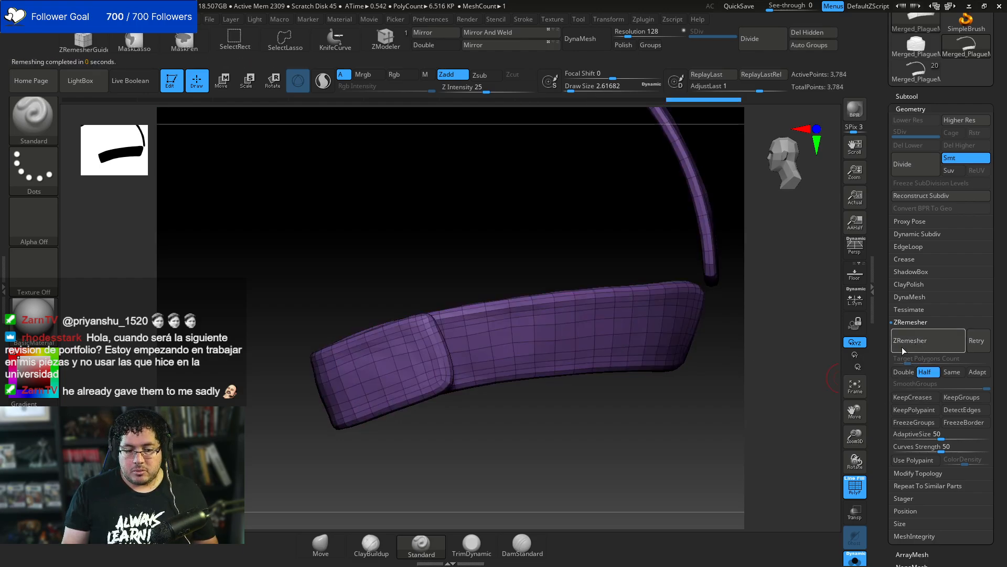
Return to the original mask tool and clone its high-resolution leather straps
{"action": "mouse_move", "coordinate": [666, 435]}
{"action": "left_mouse_down"}
{"action": "mouse_move", "coordinate": [613, 409]}
{"action": "mouse_move", "coordinate": [513, 416]}
{"action": "mouse_move", "coordinate": [557, 443]}
{"action": "mouse_move", "coordinate": [490, 346]}
{"action": "mouse_move", "coordinate": [638, 407]}
{"action": "mouse_move", "coordinate": [524, 341]}
{"action": "mouse_move", "coordinate": [621, 329]}
{"action": "left_mouse_up"}
{"action": "left_click", "coordinate": [909, 72]}
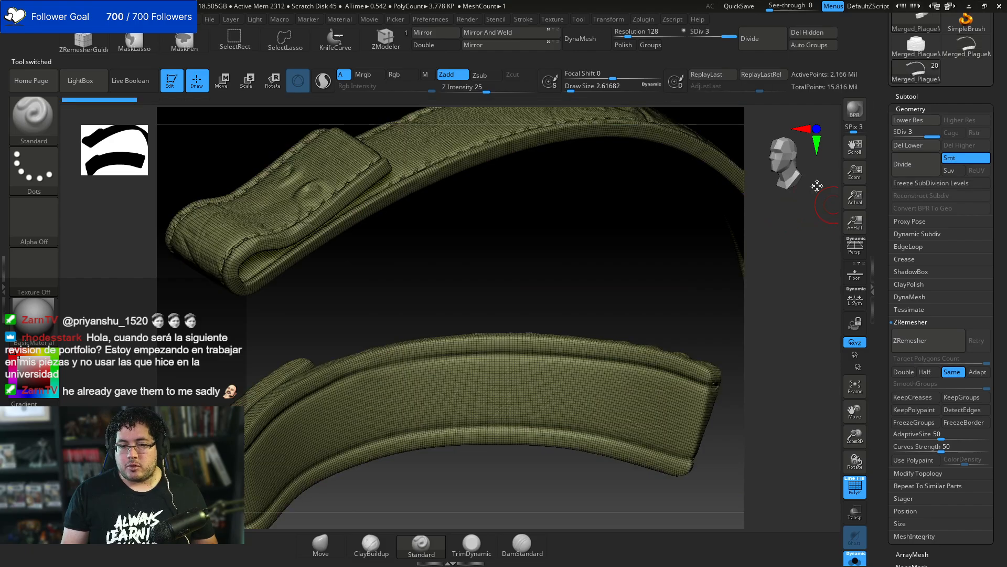
{"action": "mouse_move", "coordinate": [630, 302]}
{"action": "left_mouse_down"}
{"action": "mouse_move", "coordinate": [574, 232]}
{"action": "mouse_move", "coordinate": [364, 222]}
{"action": "left_mouse_up"}
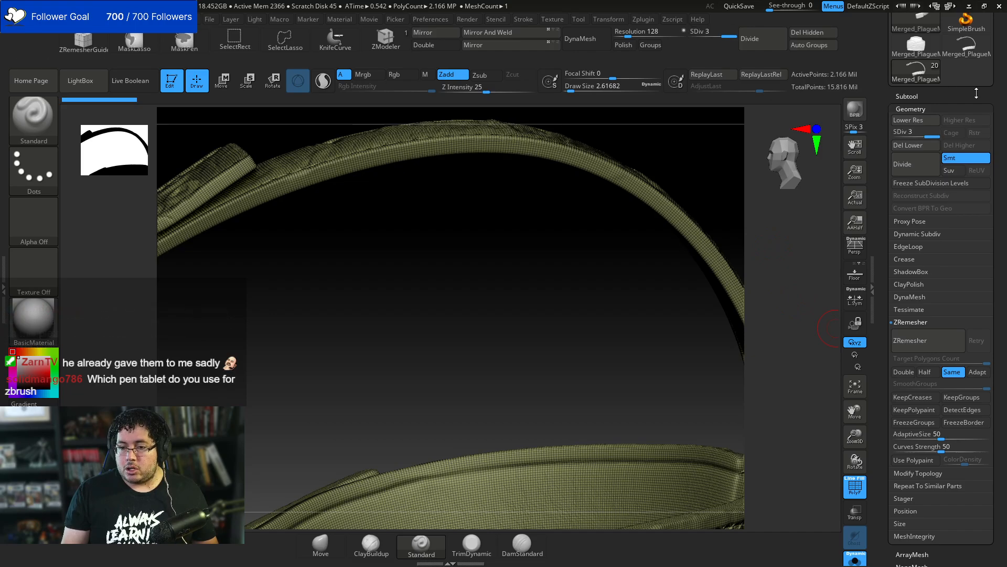
{"action": "scroll", "coordinate": [918, 157], "scroll_direction": "up", "scroll_amount": 4}
{"action": "left_click", "coordinate": [903, 41]}
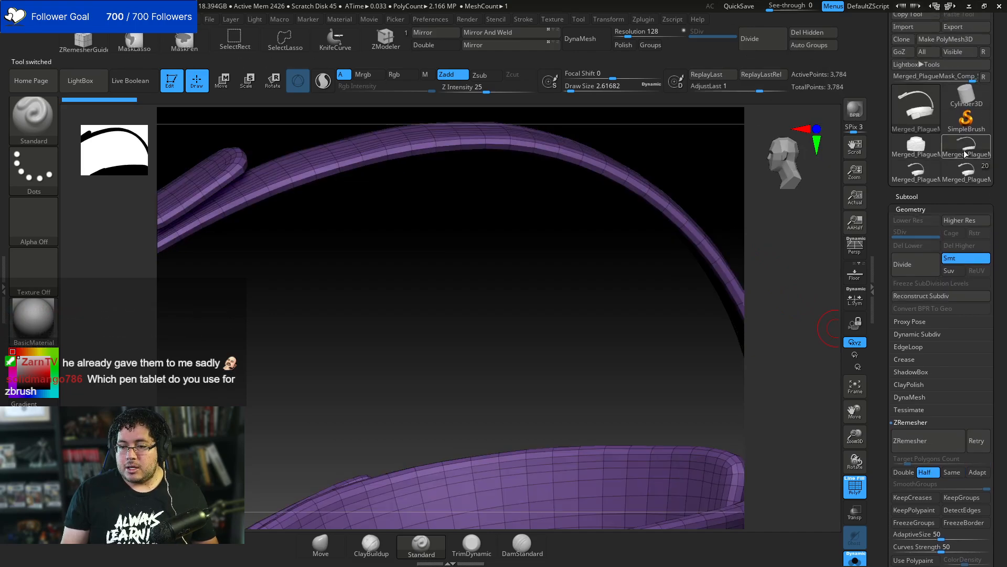
Append the cloned high-resolution straps as a subtool of the low-poly straps tool
{"action": "scroll", "coordinate": [949, 270], "scroll_direction": "down", "scroll_amount": 2}
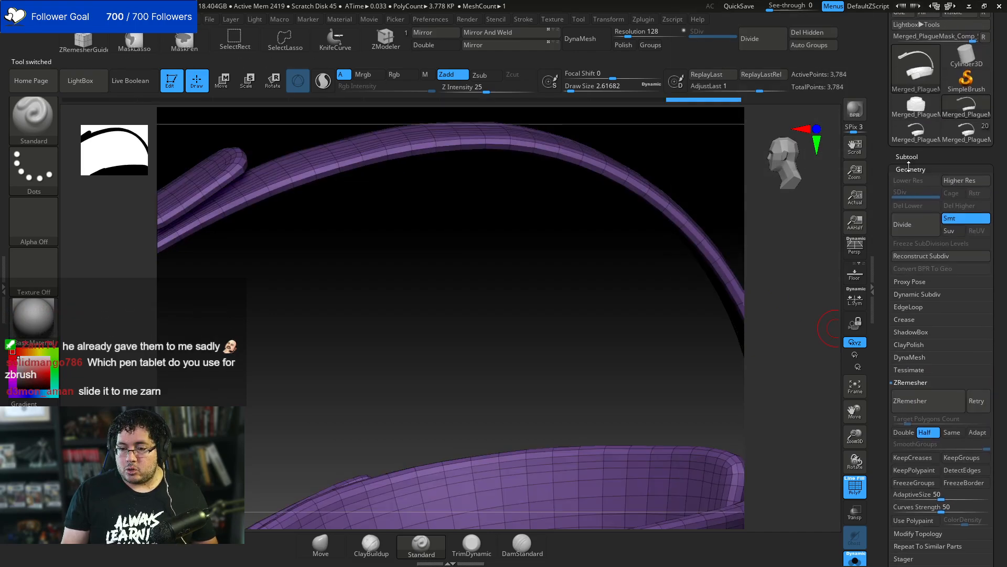
{"action": "left_click", "coordinate": [907, 156]}
{"action": "left_click", "coordinate": [963, 446]}
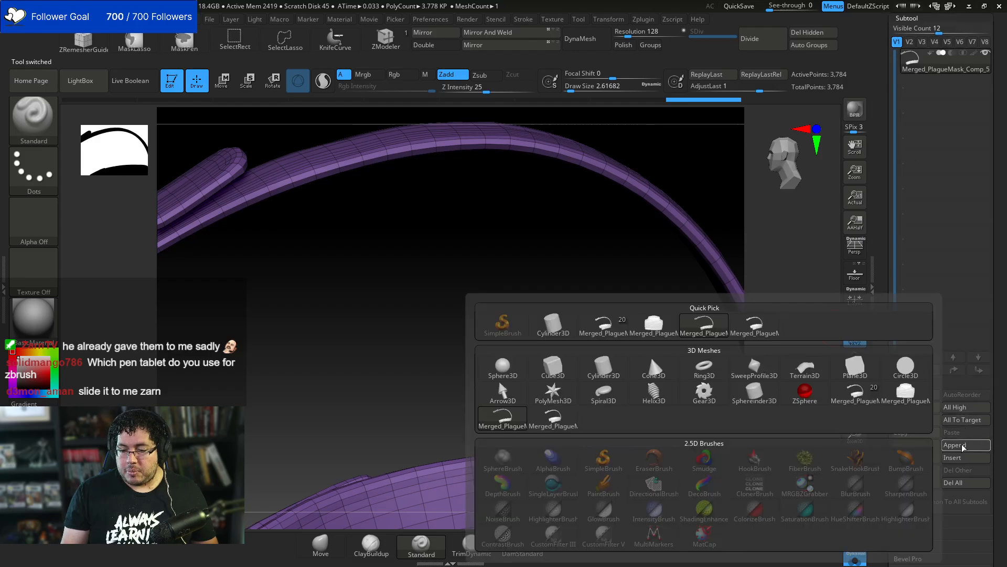
{"action": "left_click", "coordinate": [745, 329]}
Examine the low-poly straps' edge flow and folded ends from several angles
{"action": "right_click_drag", "start_coordinate": [645, 333], "coordinate": [657, 294], "text": "ctrl"}
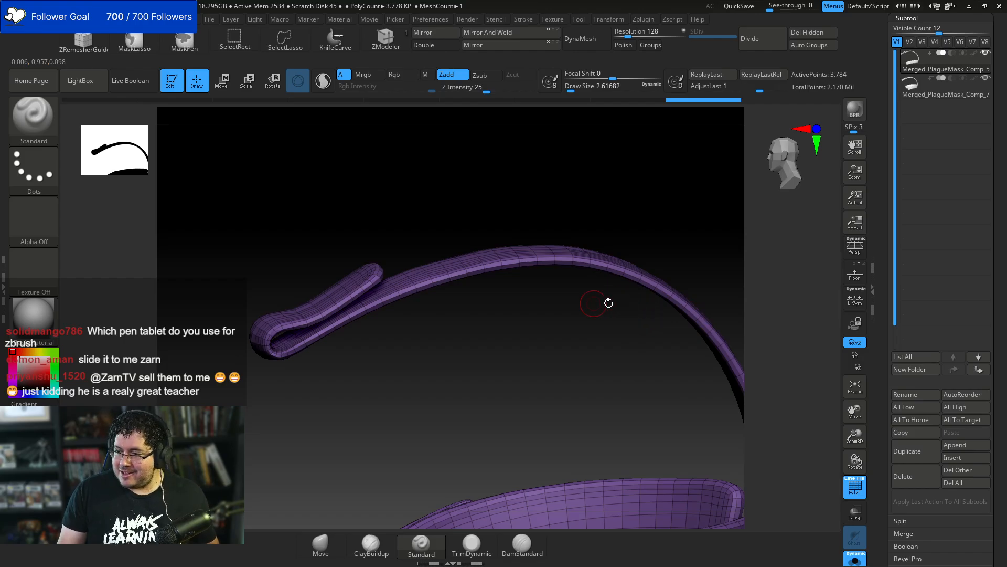
{"action": "left_click_drag", "start_coordinate": [557, 380], "coordinate": [568, 321]}
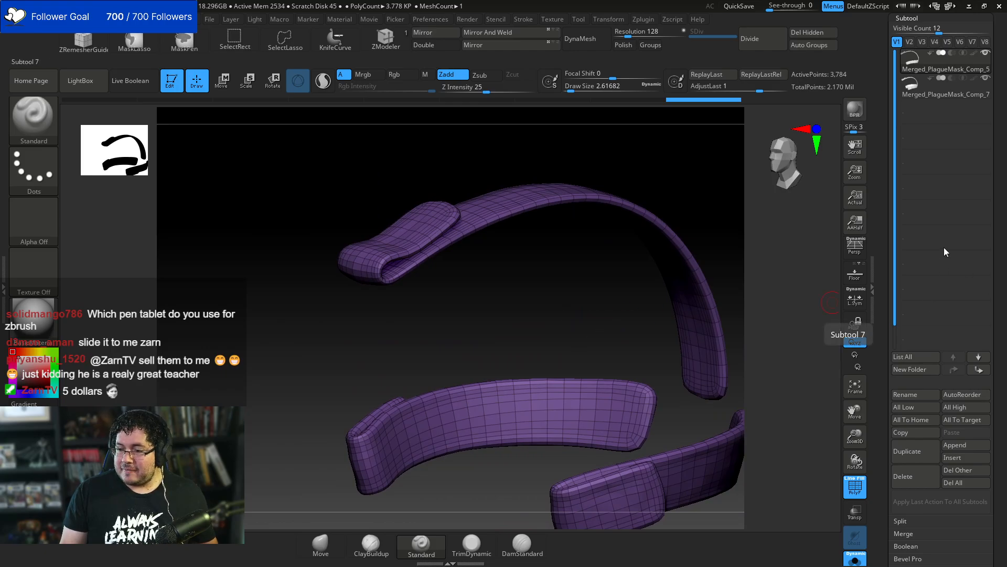
{"action": "key", "text": "Up"}
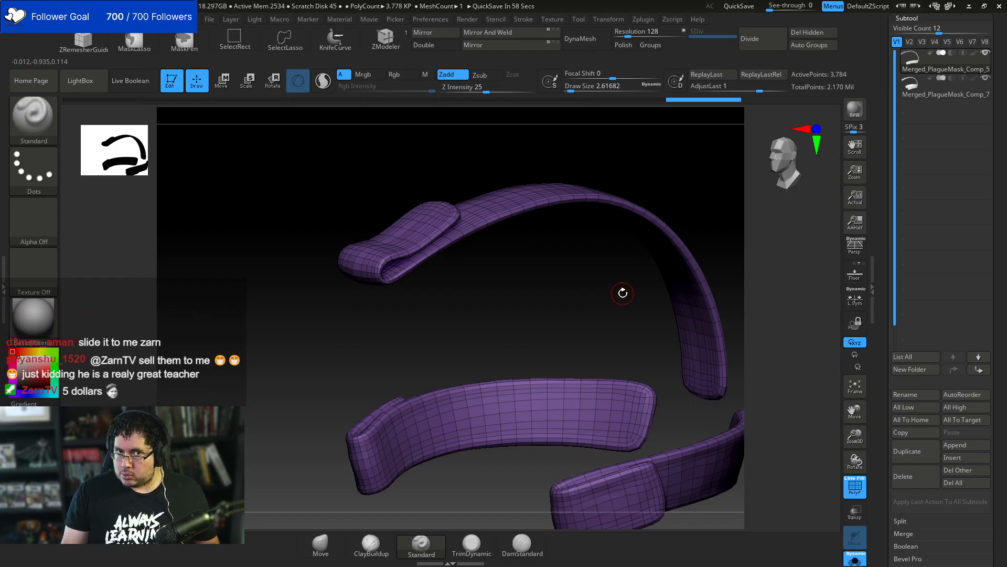
{"action": "left_click_drag", "start_coordinate": [571, 297], "coordinate": [650, 308]}
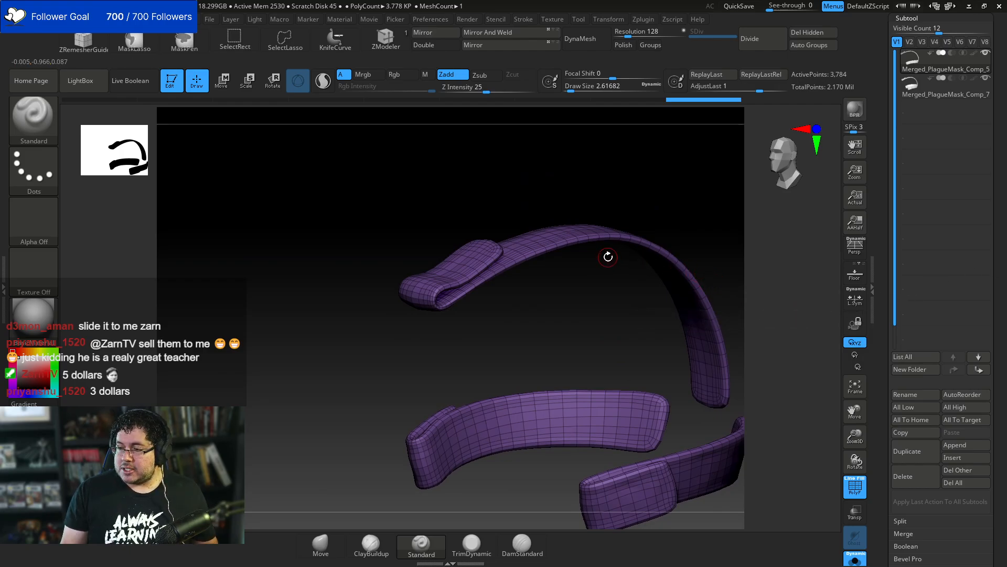
{"action": "left_click_drag", "start_coordinate": [581, 356], "coordinate": [578, 328]}
{"action": "left_click_drag", "start_coordinate": [671, 318], "coordinate": [573, 284]}
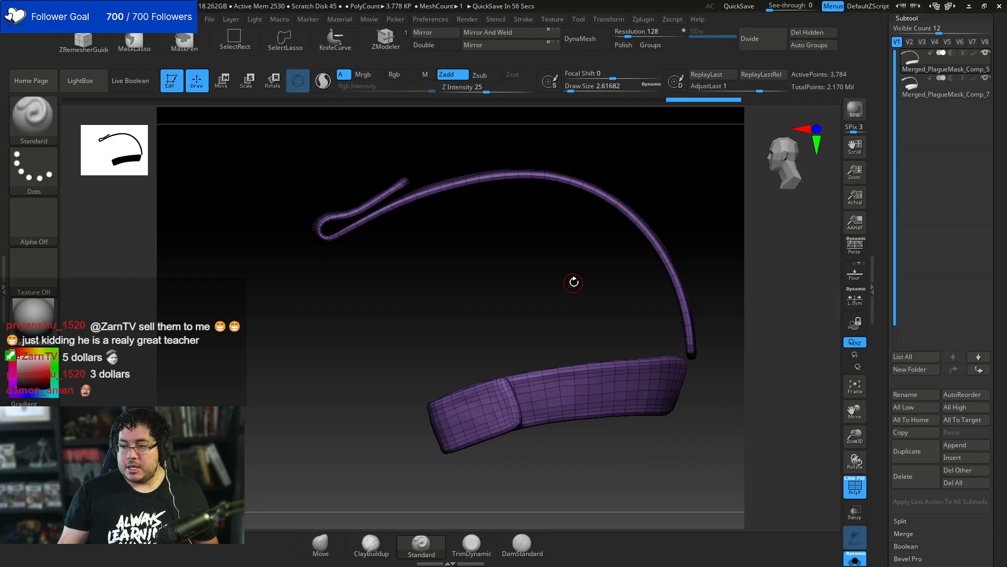
{"action": "left_click_drag", "start_coordinate": [535, 277], "coordinate": [625, 269]}
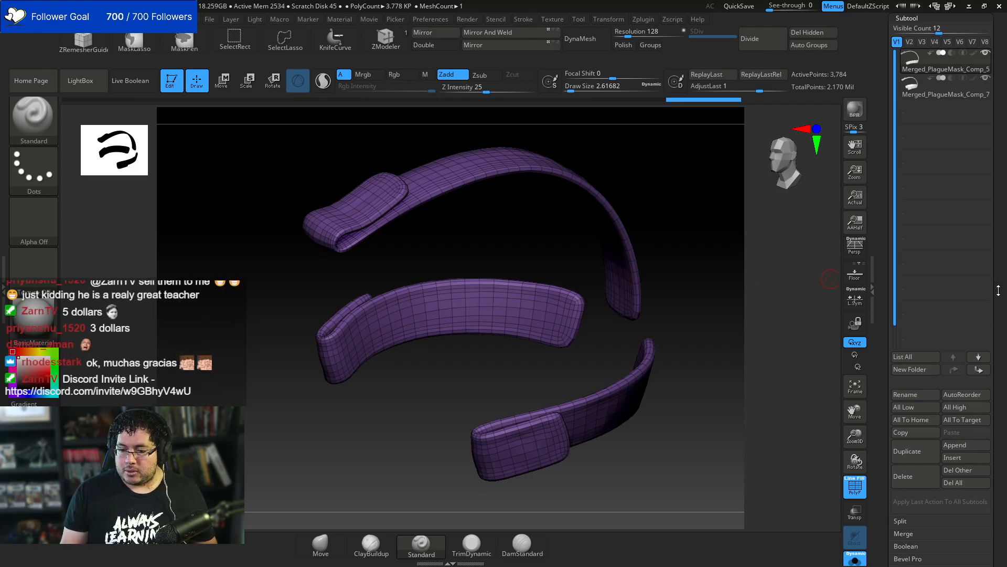
Subdivide the low-poly straps subtool three times up to subdivision level 4
{"action": "left_click_drag", "start_coordinate": [998, 291], "coordinate": [999, 308]}
{"action": "left_click_drag", "start_coordinate": [651, 229], "coordinate": [724, 285], "text": "alt"}
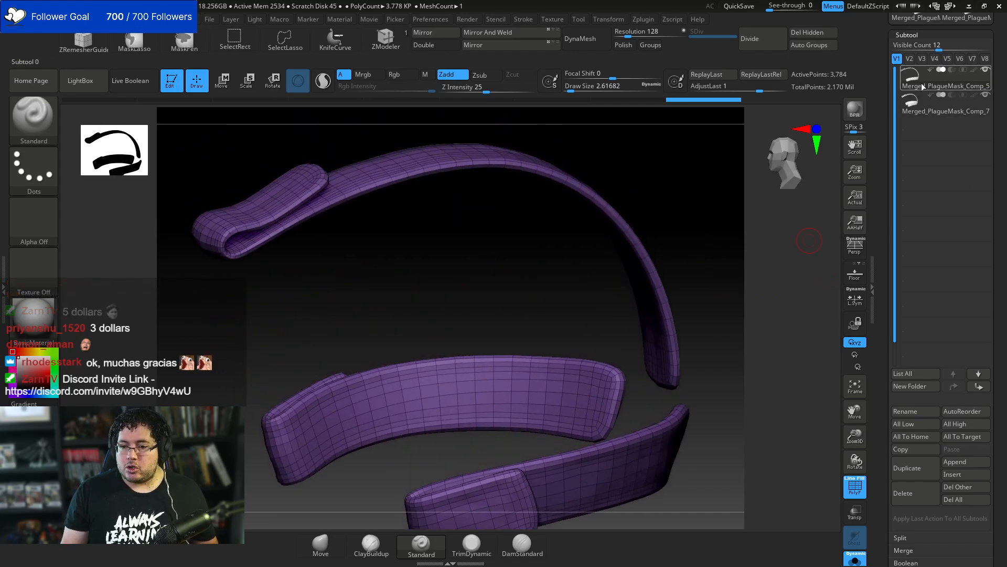
{"action": "mouse_move", "coordinate": [945, 84]}
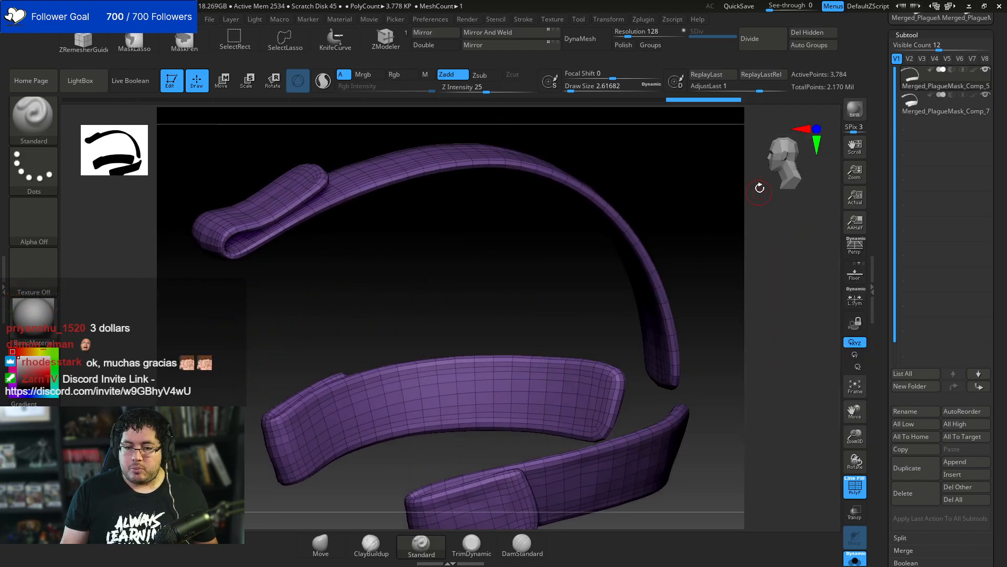
{"action": "key", "text": "ctrl+d"}
{"action": "key", "text": "ctrl+d"}
{"action": "key", "text": "ctrl+d"}
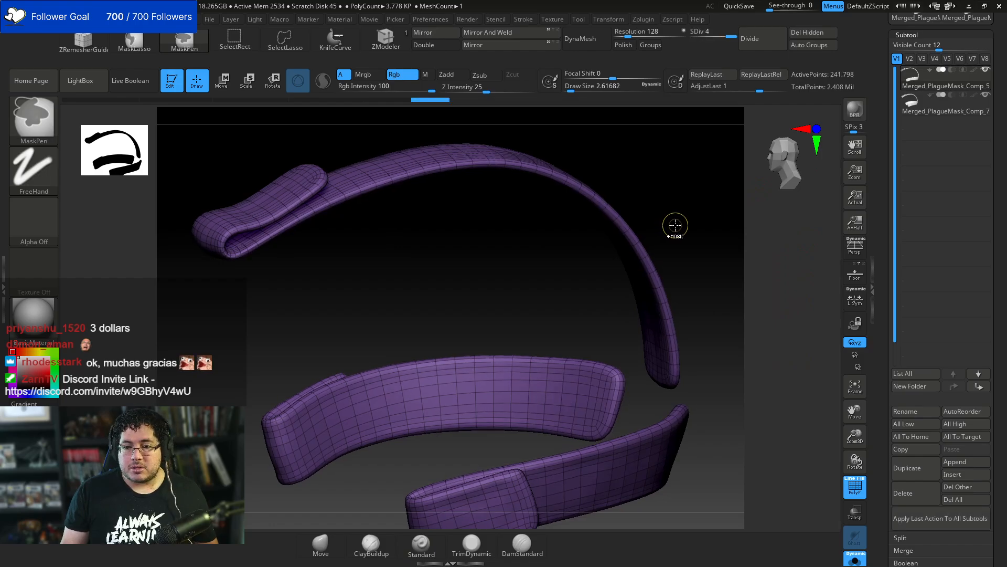
Subdivide the low-poly straps subtool twice more, up to subdivision level 6
{"action": "left_click", "coordinate": [913, 107]}
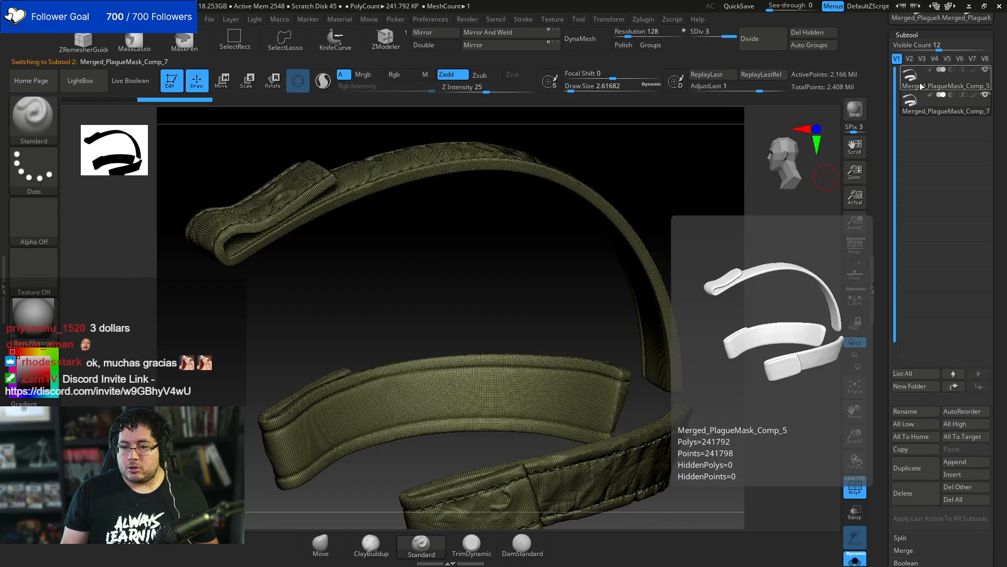
{"action": "left_click", "coordinate": [945, 84]}
{"action": "key", "text": "ctrl+d"}
{"action": "key", "text": "ctrl+d"}
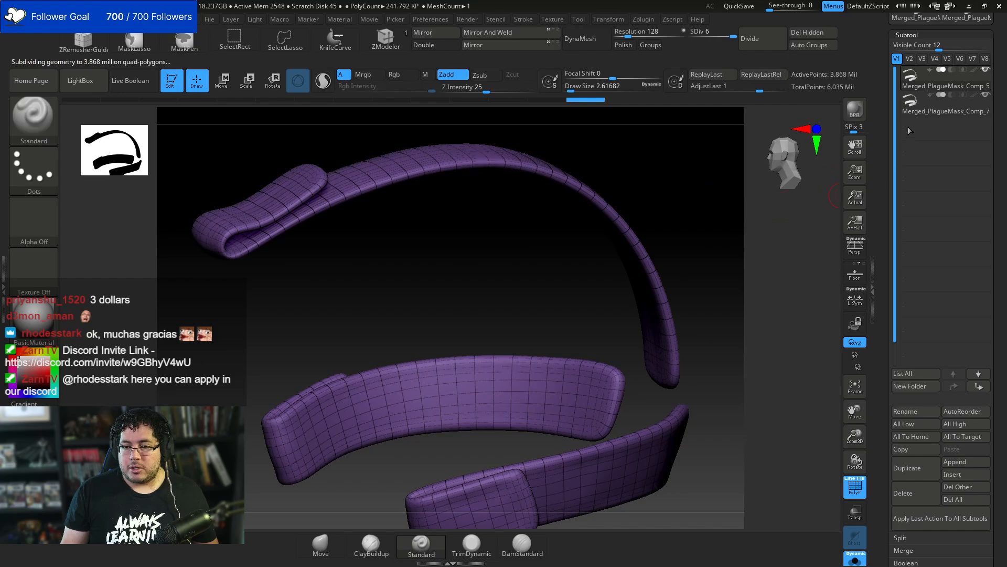
Show both straps subtools and project the high-resolution sculpt onto the subdivided low-poly straps using ProjectAll with distance 0.02
{"action": "left_click", "coordinate": [855, 559]}
{"action": "scroll", "coordinate": [939, 357], "scroll_direction": "down", "scroll_amount": 5}
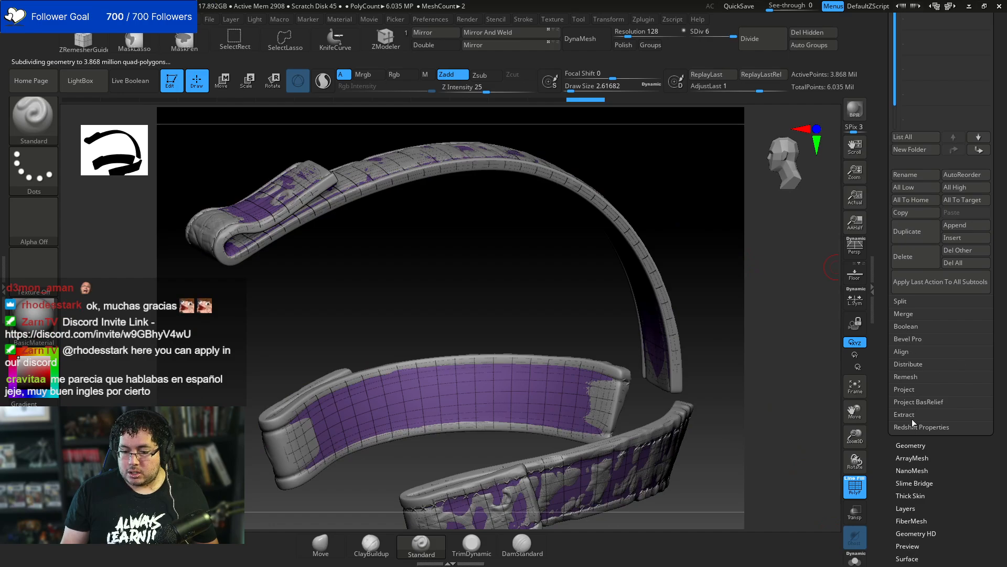
{"action": "left_click", "coordinate": [910, 402]}
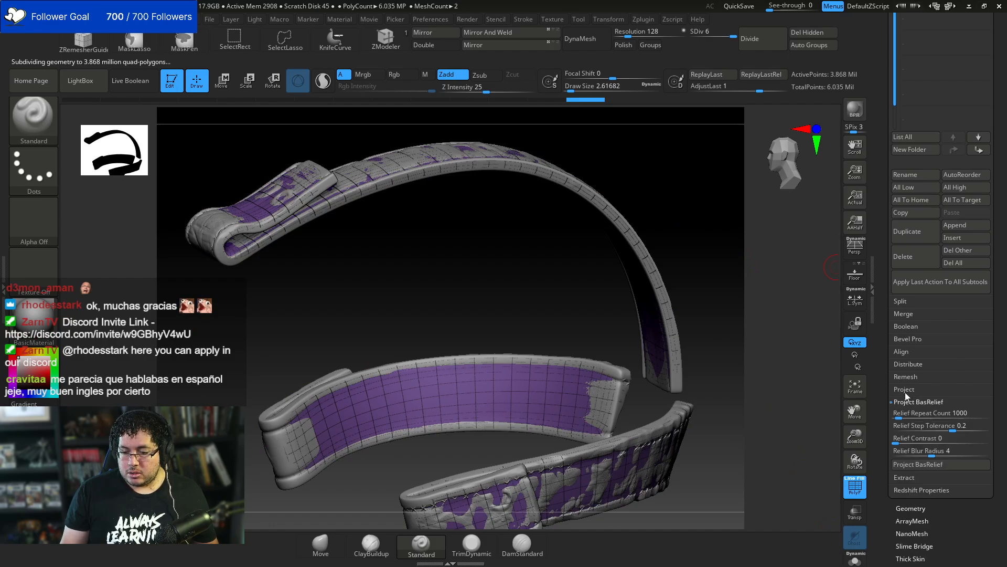
{"action": "left_click", "coordinate": [906, 391]}
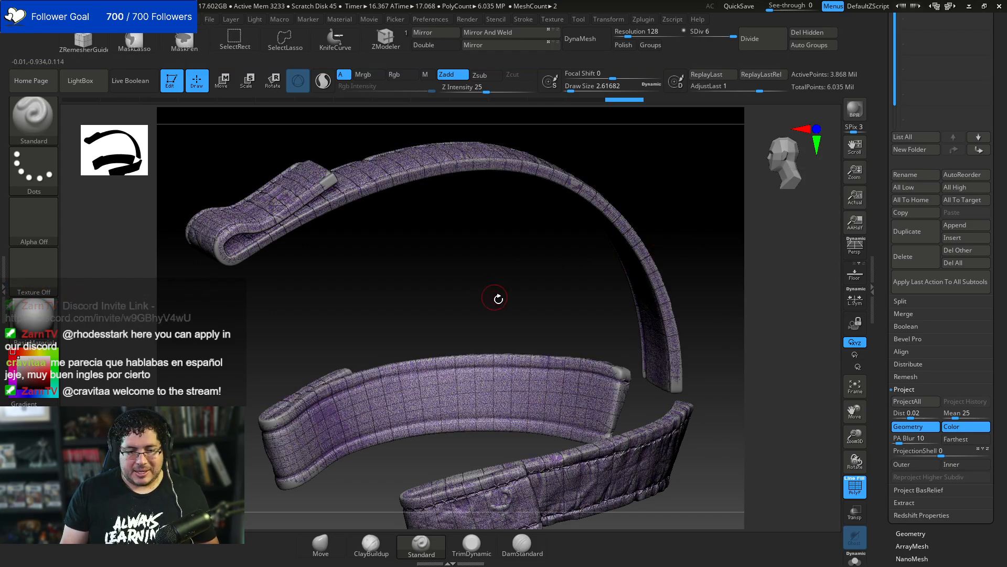
Hide the high-resolution straps and examine the projected low-poly straps around their folded ends
{"action": "left_click_drag", "start_coordinate": [499, 297], "coordinate": [529, 384]}
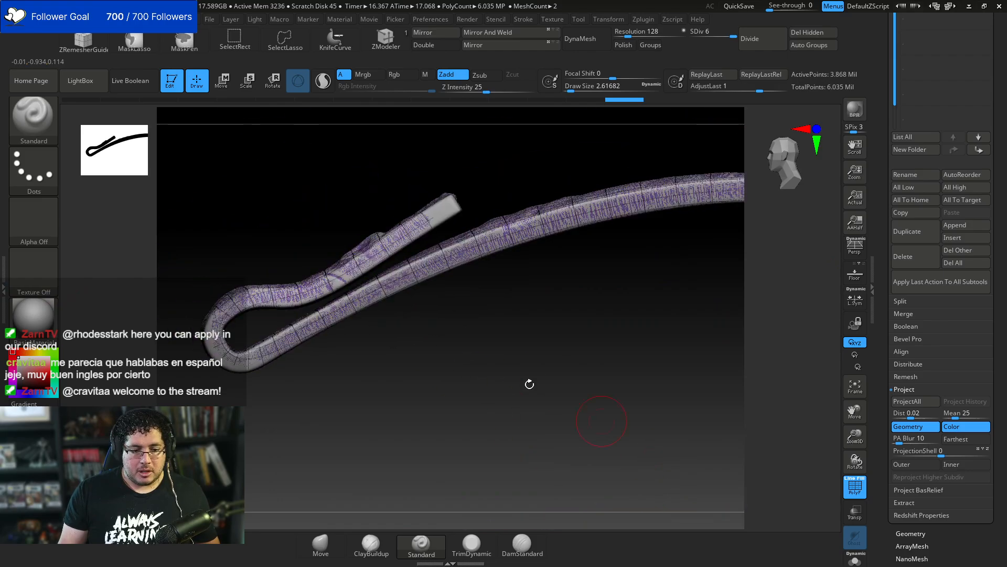
{"action": "left_click_drag", "start_coordinate": [466, 361], "coordinate": [551, 365]}
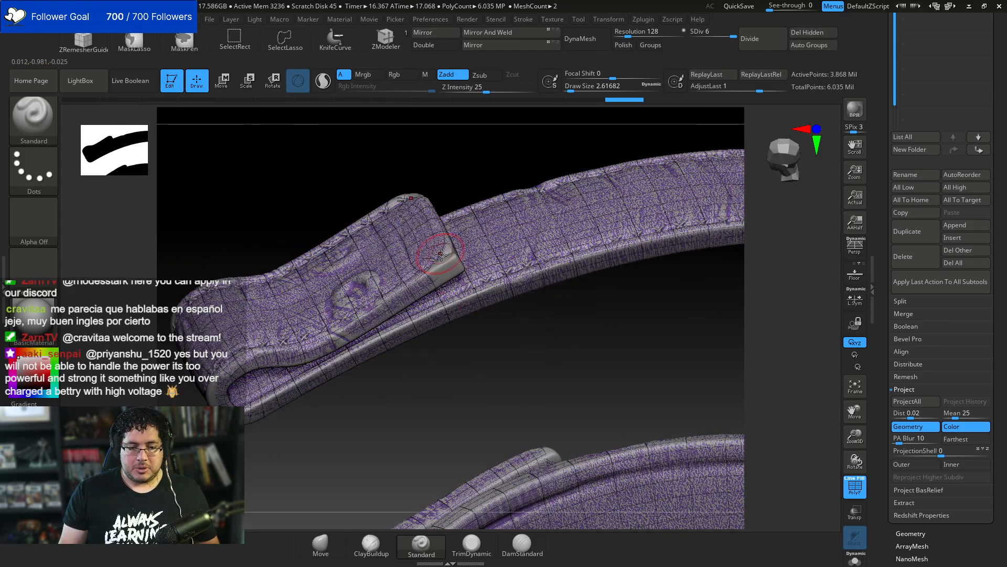
{"action": "scroll", "coordinate": [996, 116], "scroll_direction": "up", "scroll_amount": 10}
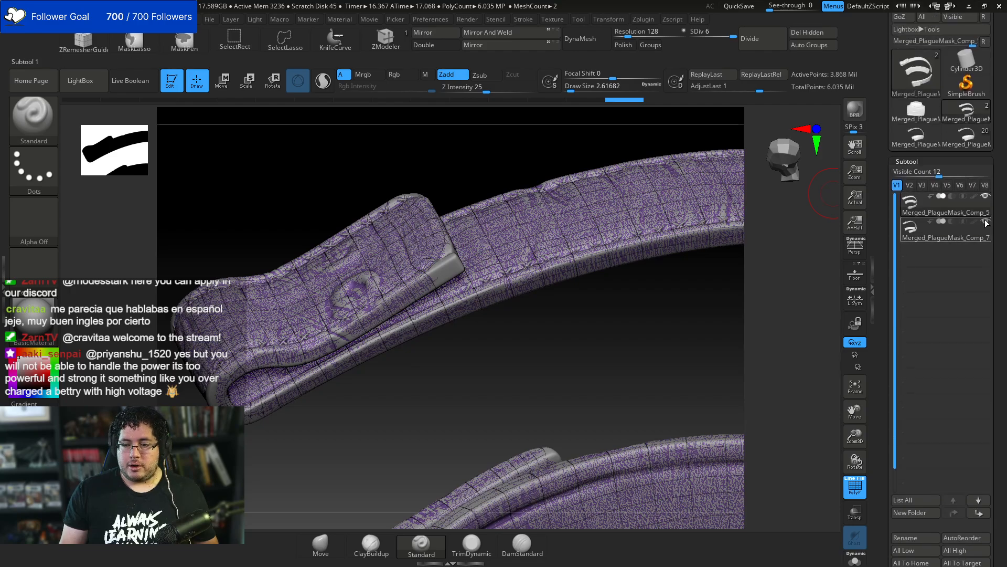
{"action": "left_click", "coordinate": [939, 207]}
{"action": "left_click_drag", "start_coordinate": [603, 375], "coordinate": [429, 182], "text": "alt"}
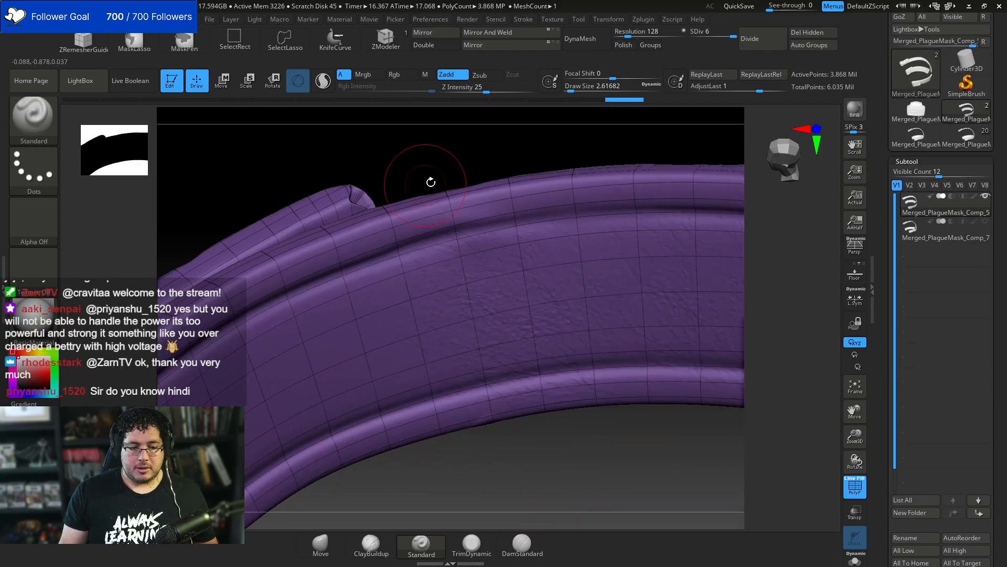
{"action": "left_click_drag", "start_coordinate": [367, 137], "coordinate": [517, 210], "text": "alt"}
{"action": "left_click_drag", "start_coordinate": [462, 420], "coordinate": [414, 278], "text": "alt"}
{"action": "left_click_drag", "start_coordinate": [551, 420], "coordinate": [613, 417], "text": "alt"}
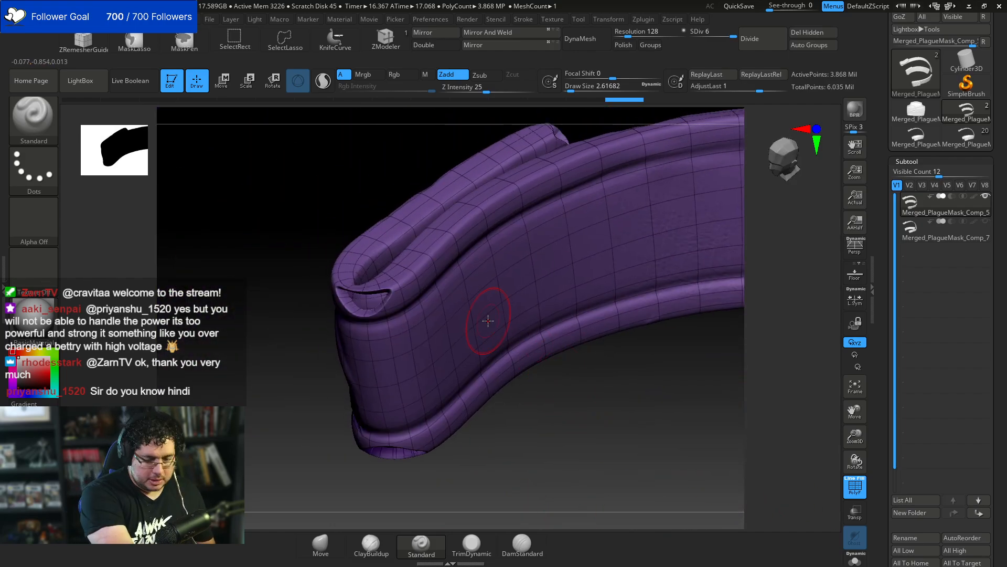
Switch the straps to subdivision level 3, reduce the draw size to about 1.3 and smooth the torn folded end
{"action": "left_click_drag", "start_coordinate": [279, 352], "coordinate": [304, 355]}
{"action": "key", "text": "shift+d"}
{"action": "key", "text": "shift+d"}
{"action": "key", "text": "shift+d"}
{"action": "key", "text": "shift+d"}
{"action": "key", "text": "shift+d"}
{"action": "key", "text": "space"}
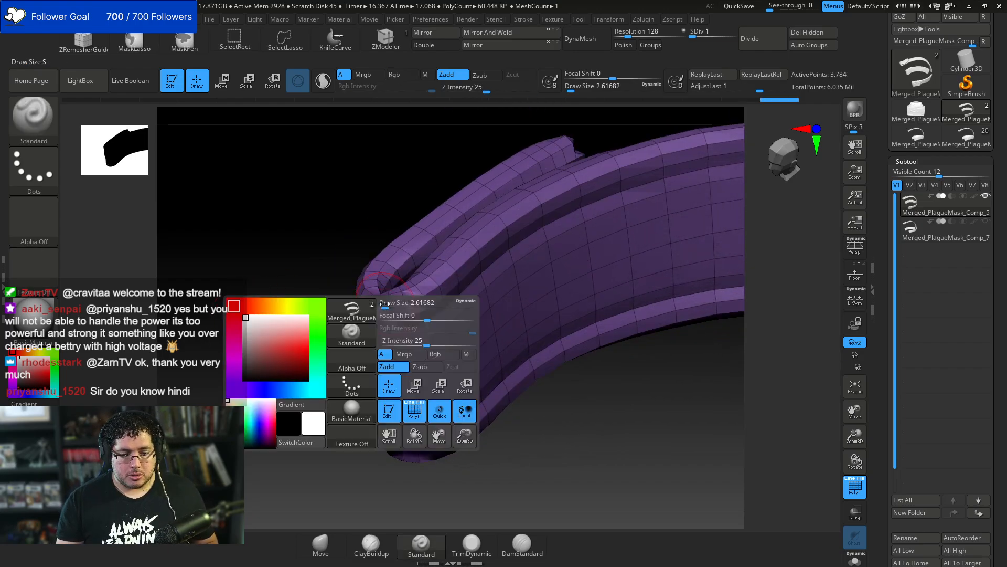
{"action": "key", "text": "d"}
{"action": "key", "text": "d"}
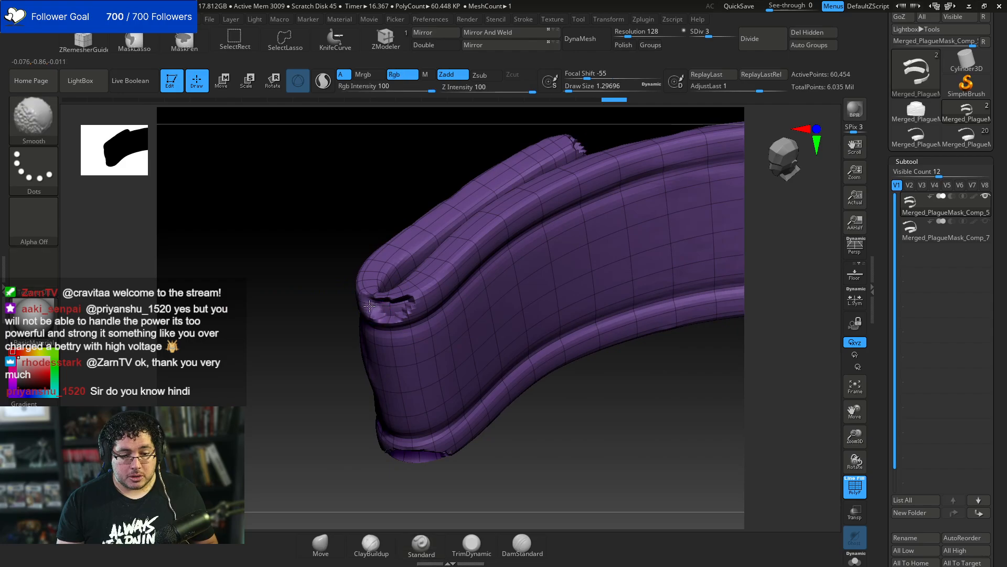
Fill the gap in the strap's folded end with the ClayBuildup brush
{"action": "key", "text": "b"}
{"action": "key", "text": "s"}
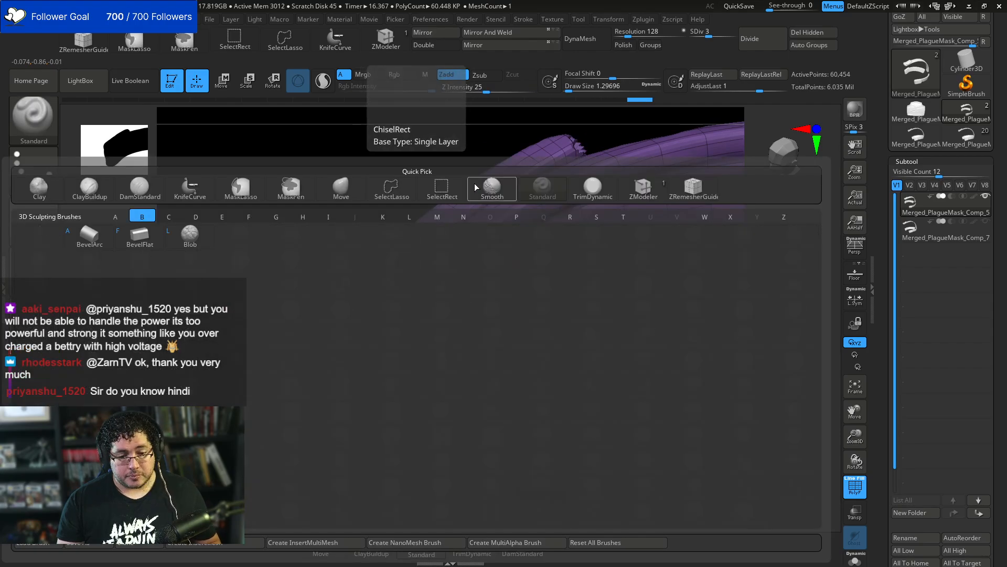
{"action": "key", "text": "t"}
{"action": "key", "text": "b"}
{"action": "key", "text": "c"}
{"action": "key", "text": "b"}
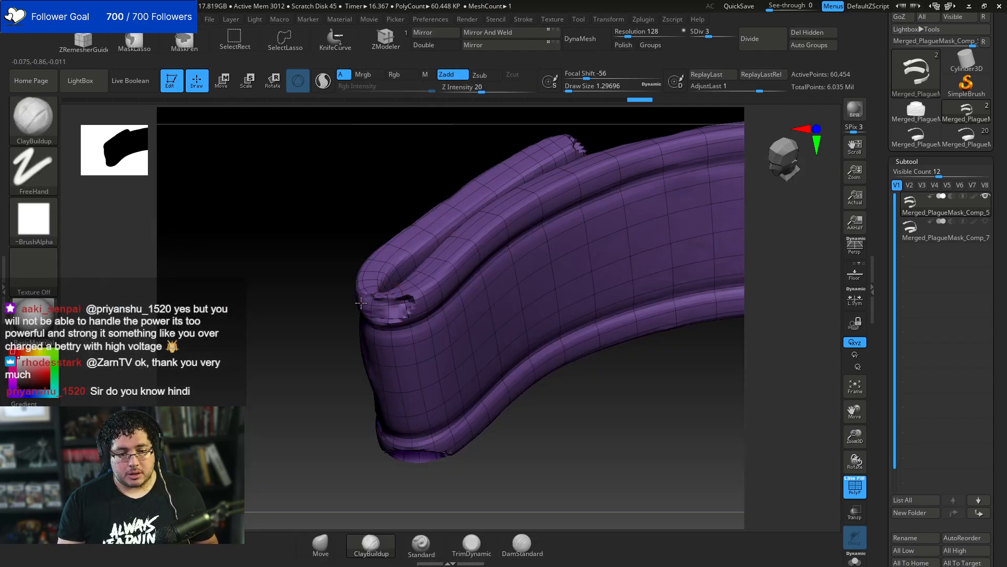
{"action": "mouse_move", "coordinate": [396, 300]}
{"action": "left_mouse_down"}
{"action": "mouse_move", "coordinate": [406, 309]}
{"action": "mouse_move", "coordinate": [386, 312]}
{"action": "left_mouse_up"}
Smooth the patched folded end at subdivision level 5 and turn off the wireframe display
{"action": "key", "text": "d"}
{"action": "key", "text": "d"}
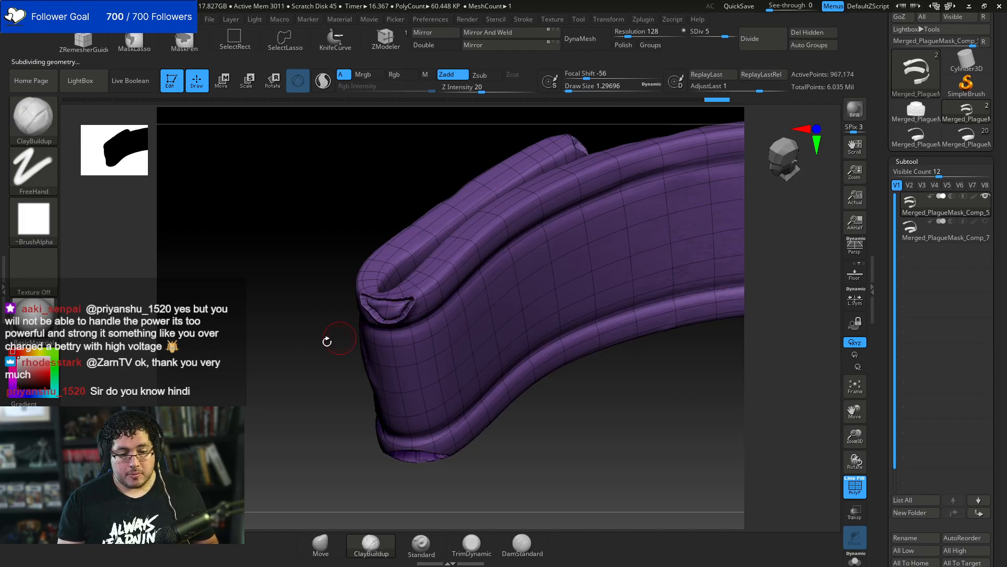
{"action": "left_click_drag", "start_coordinate": [326, 341], "coordinate": [346, 354]}
{"action": "left_click_drag", "start_coordinate": [371, 306], "coordinate": [417, 312], "text": "shift"}
{"action": "left_click", "coordinate": [854, 487]}
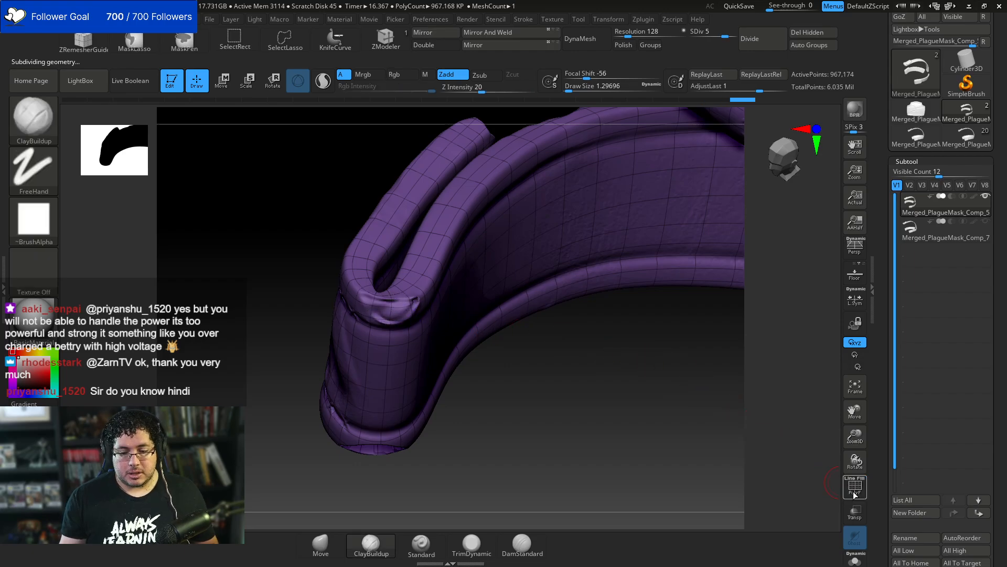
{"action": "left_click_drag", "start_coordinate": [472, 465], "coordinate": [366, 295]}
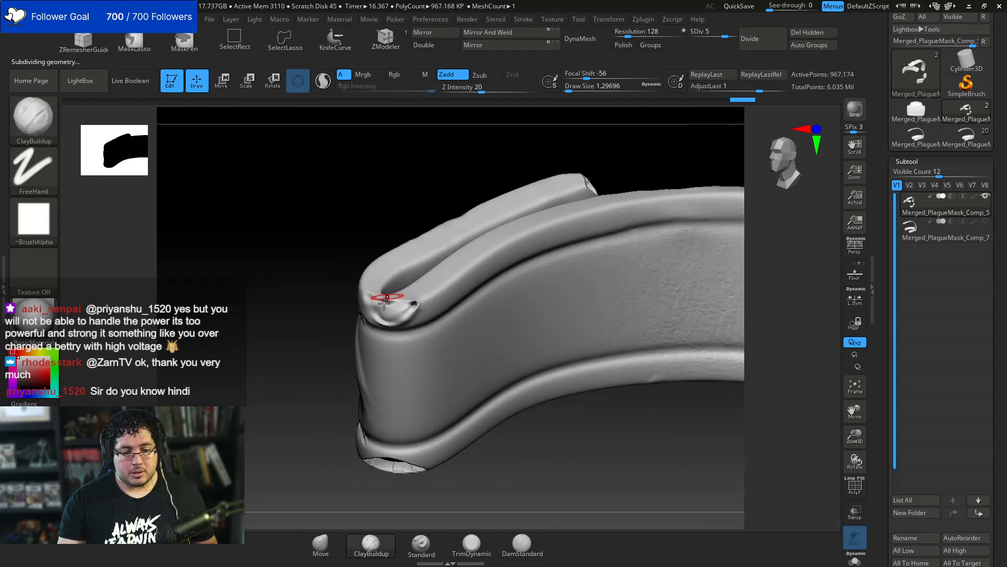
Flatten the patched folded end with the TrimDynamic brush at a draw size of about 1.82
{"action": "key", "text": "b"}
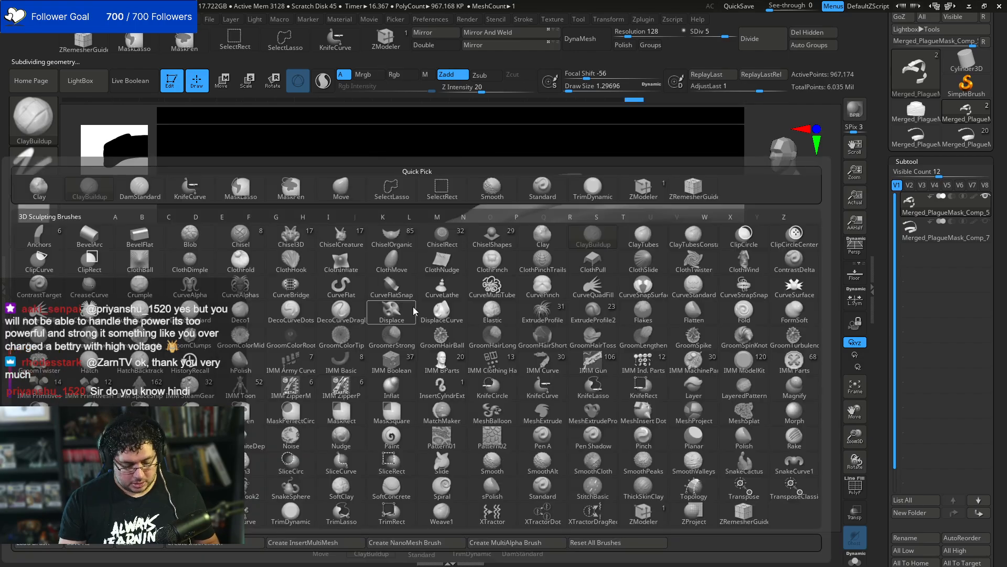
{"action": "key", "text": "t"}
{"action": "key", "text": "d"}
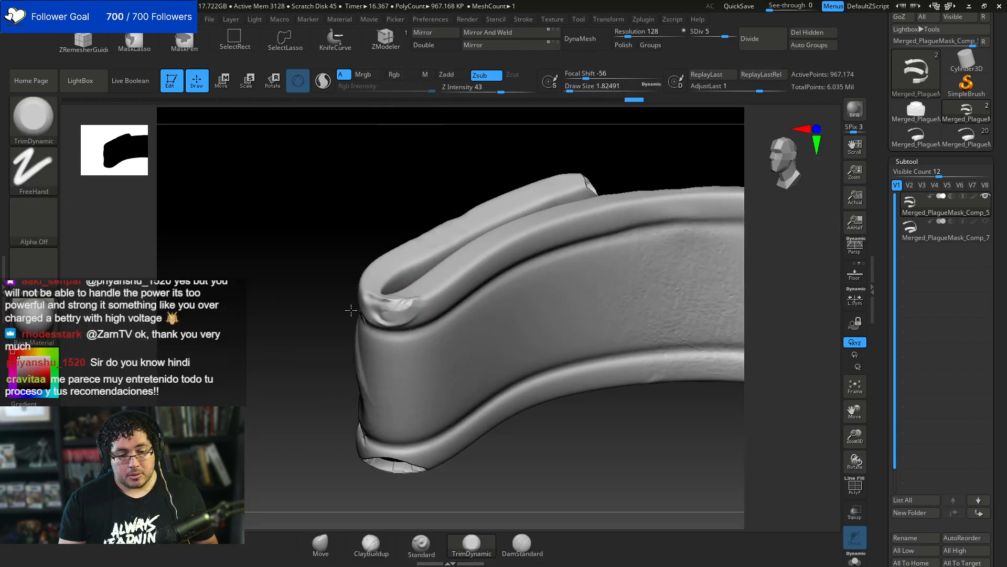
{"action": "right_click_drag", "start_coordinate": [406, 316], "coordinate": [383, 314]}
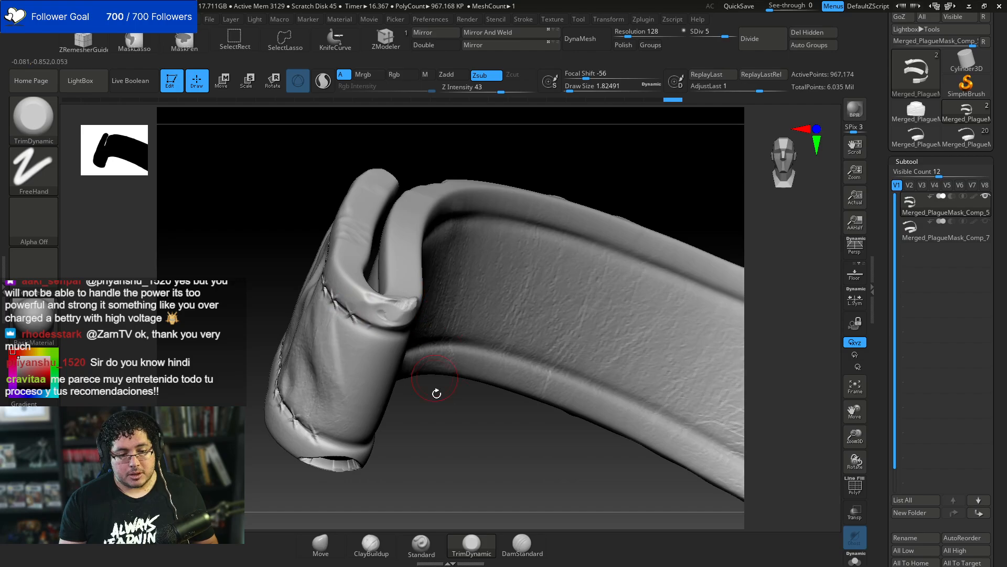
Smooth the damaged corner of the strap's loose end and fill it using ClayBuildup at draw size 1
{"action": "mouse_move", "coordinate": [437, 393]}
{"action": "left_mouse_down"}
{"action": "mouse_move", "coordinate": [452, 465]}
{"action": "mouse_move", "coordinate": [411, 367]}
{"action": "mouse_move", "coordinate": [270, 481]}
{"action": "mouse_move", "coordinate": [353, 360]}
{"action": "mouse_move", "coordinate": [370, 512]}
{"action": "mouse_move", "coordinate": [359, 423]}
{"action": "mouse_move", "coordinate": [414, 472]}
{"action": "mouse_move", "coordinate": [285, 331]}
{"action": "left_mouse_up"}
{"action": "key", "text": "shift"}
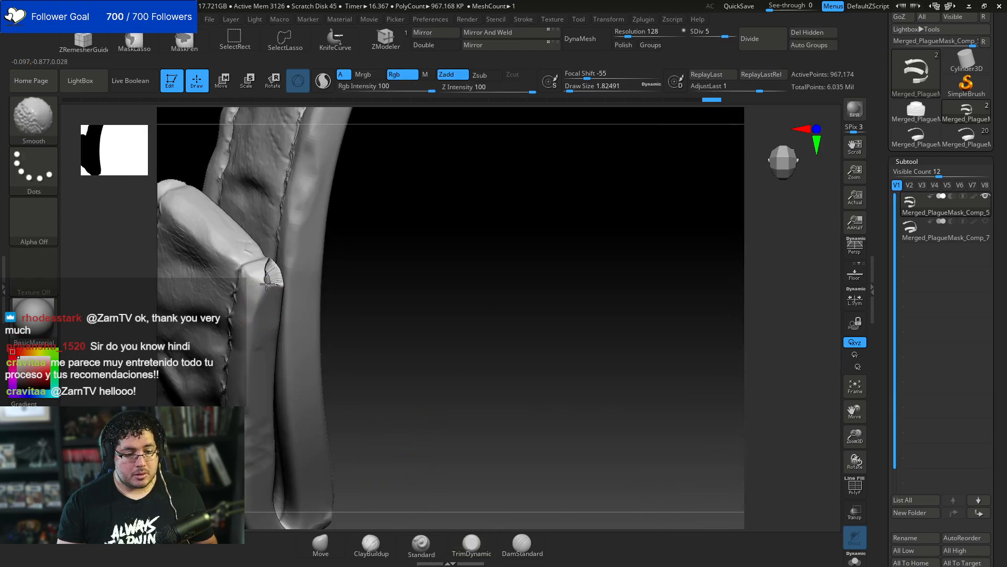
{"action": "mouse_move", "coordinate": [266, 283]}
{"action": "left_mouse_down"}
{"action": "mouse_move", "coordinate": [353, 259]}
{"action": "mouse_move", "coordinate": [272, 281]}
{"action": "mouse_move", "coordinate": [278, 269]}
{"action": "left_mouse_up"}
{"action": "key", "text": "b"}
{"action": "key", "text": "c"}
{"action": "key", "text": "b"}
{"action": "right_click_drag", "start_coordinate": [281, 265], "coordinate": [388, 220]}
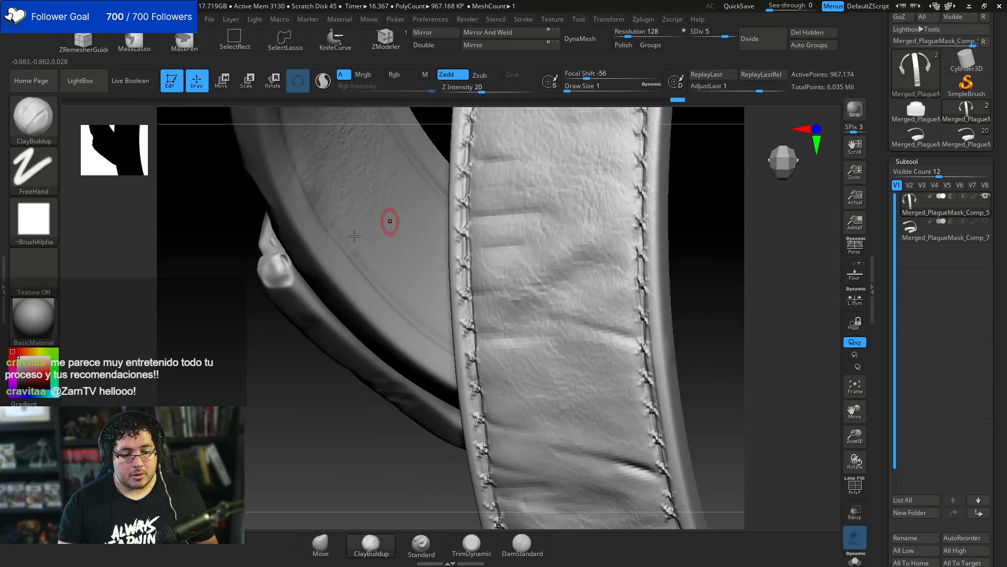
{"action": "left_click_drag", "start_coordinate": [288, 278], "coordinate": [283, 262]}
Flatten and smooth the loose end's filled corner, using TrimDynamic at a draw size of about 1.53
{"action": "right_click_drag", "start_coordinate": [362, 257], "coordinate": [266, 294]}
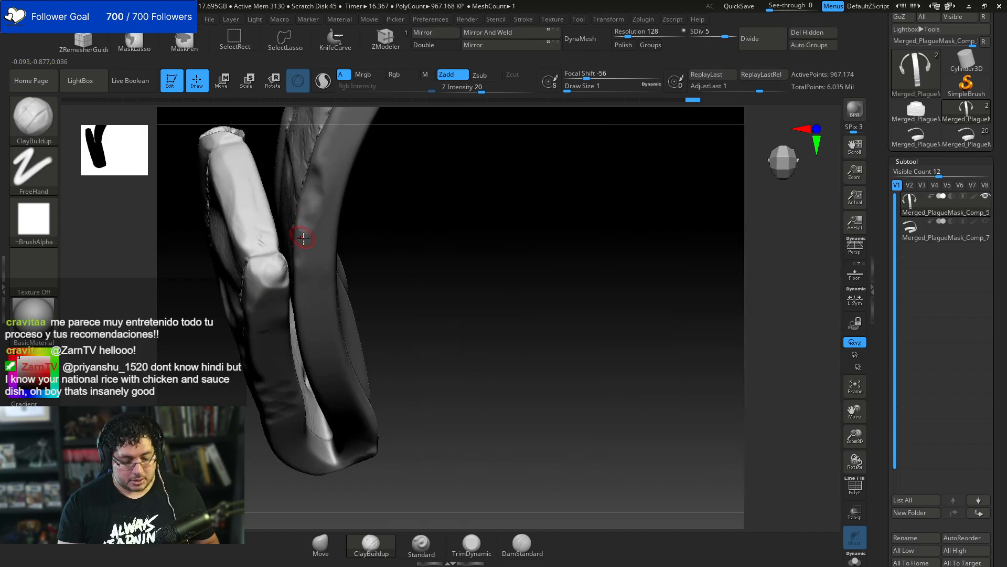
{"action": "key", "text": "b"}
{"action": "left_click", "coordinate": [293, 261]}
{"action": "key", "text": "b"}
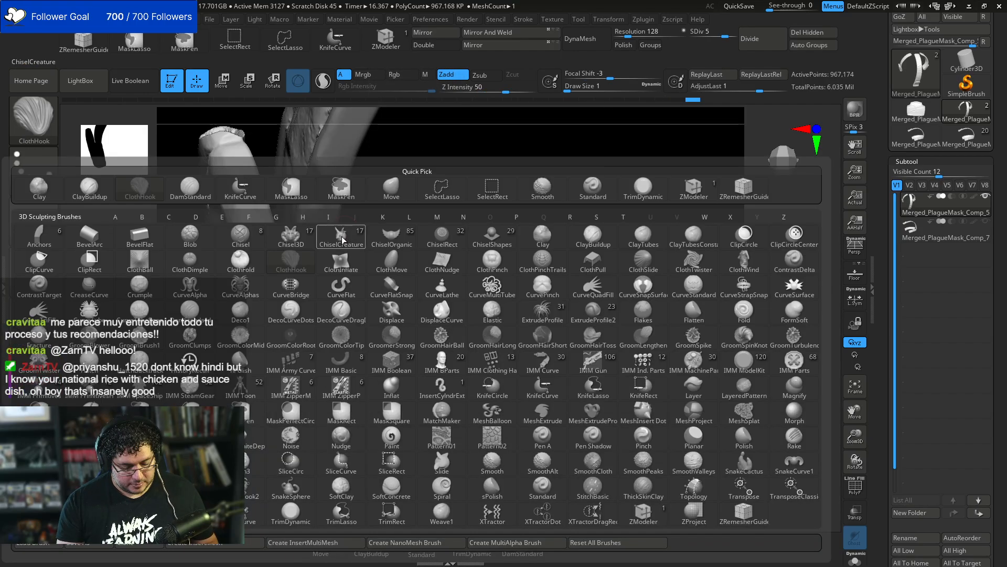
{"action": "key", "text": "t"}
{"action": "key", "text": "d"}
{"action": "key", "text": "space"}
{"action": "left_click_drag", "start_coordinate": [344, 229], "coordinate": [347, 230]}
{"action": "right_click_drag", "start_coordinate": [353, 232], "coordinate": [310, 252]}
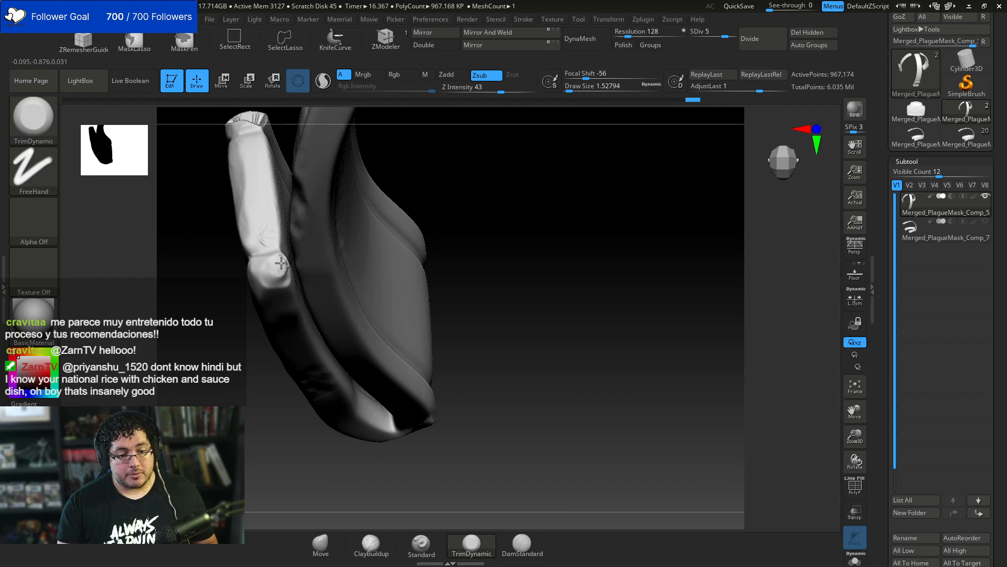
{"action": "right_click_drag", "start_coordinate": [212, 311], "coordinate": [280, 283]}
{"action": "left_click_drag", "start_coordinate": [280, 283], "coordinate": [252, 259], "text": "shift"}
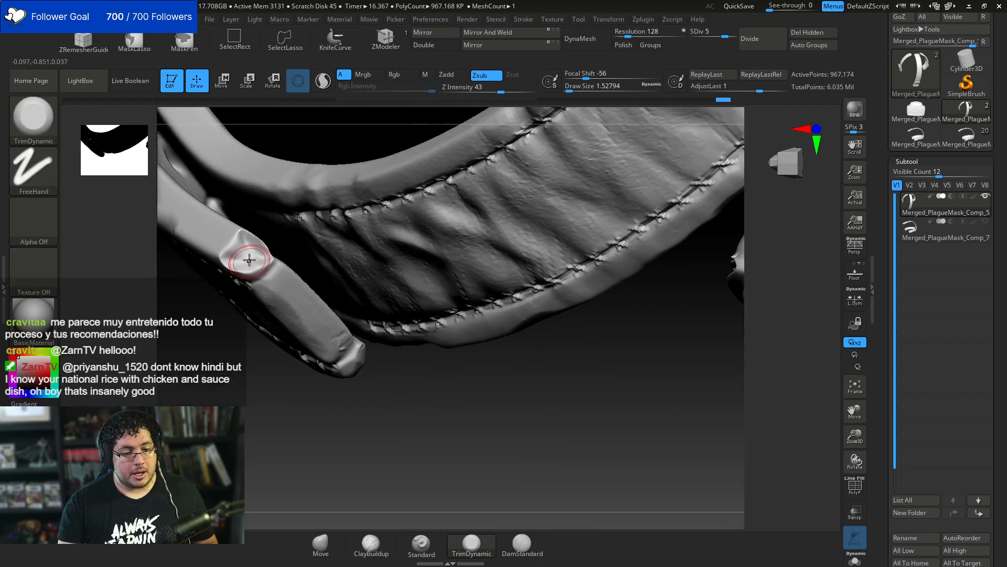
Build up the remaining dent on the loose end's corner with ClayBuildup strokes from several angles
{"action": "key", "text": "b"}
{"action": "key", "text": "c"}
{"action": "key", "text": "b"}
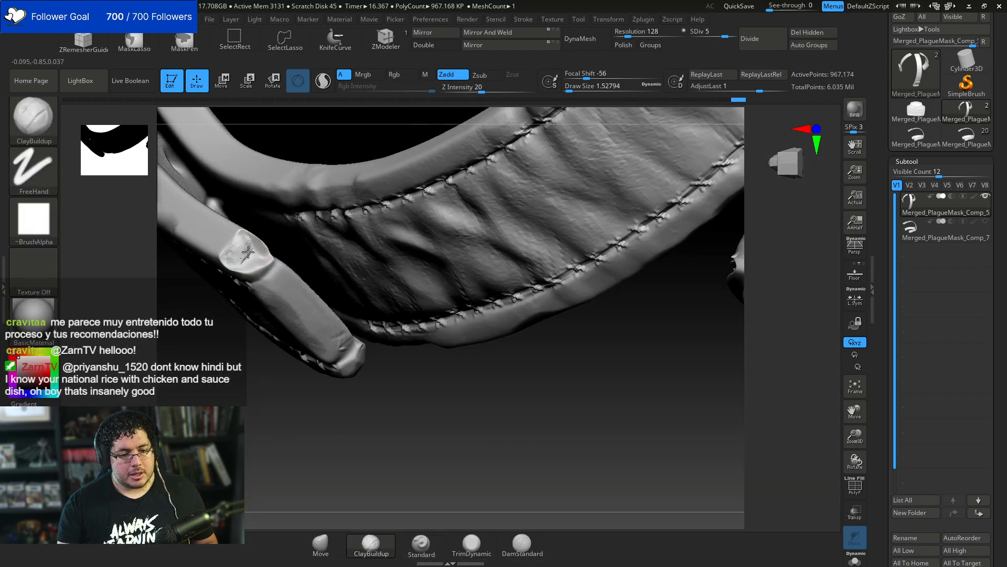
{"action": "left_click_drag", "start_coordinate": [241, 244], "coordinate": [262, 260]}
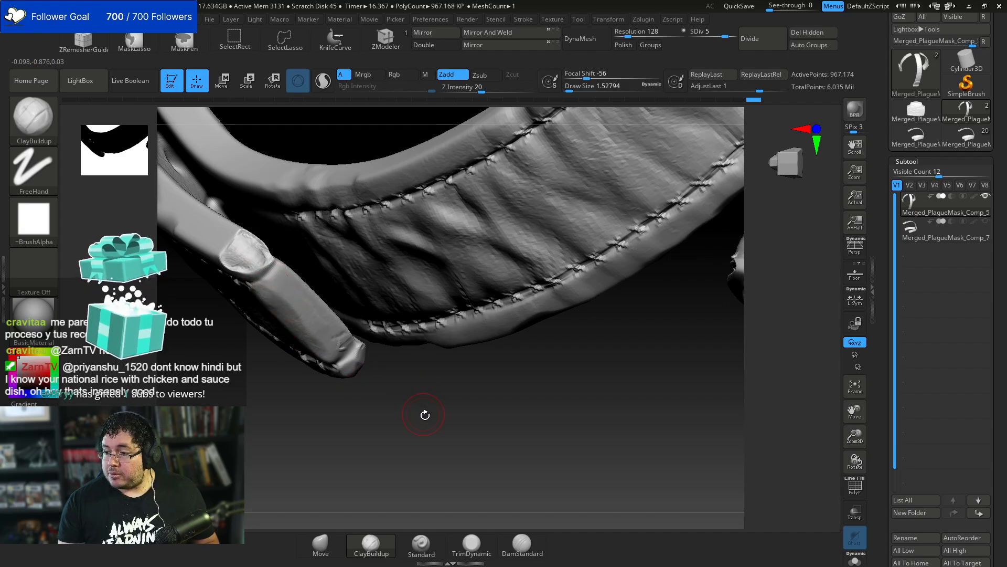
{"action": "left_click_drag", "start_coordinate": [348, 430], "coordinate": [383, 432]}
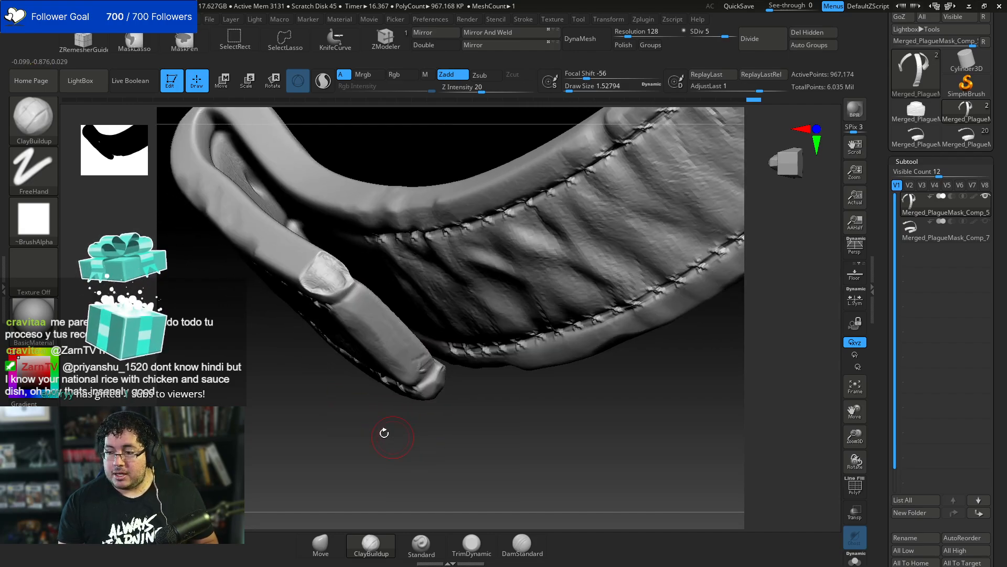
{"action": "mouse_move", "coordinate": [269, 395]}
{"action": "left_mouse_down"}
{"action": "mouse_move", "coordinate": [270, 414]}
{"action": "mouse_move", "coordinate": [310, 215]}
{"action": "mouse_move", "coordinate": [339, 226]}
{"action": "left_mouse_up"}
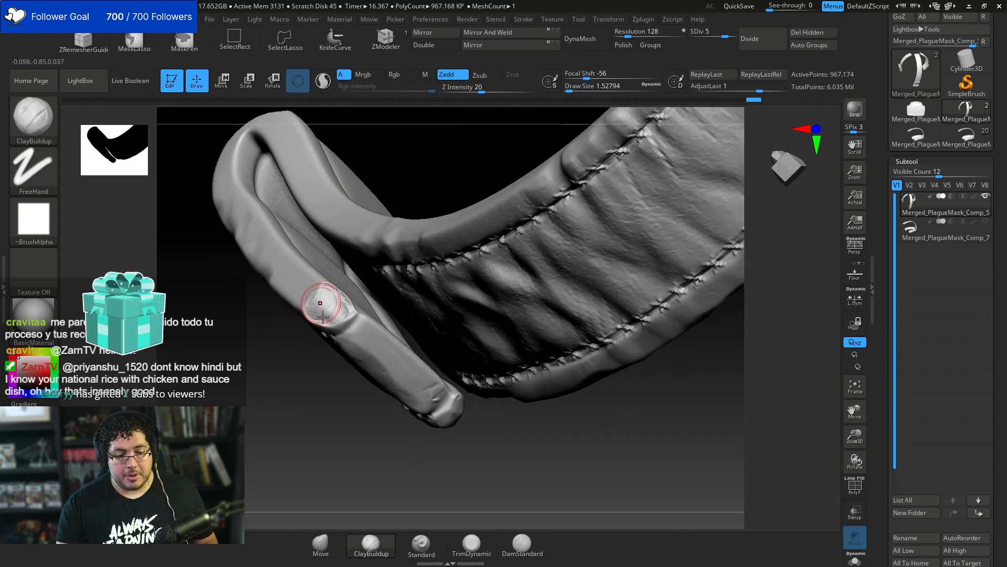
{"action": "mouse_move", "coordinate": [320, 308]}
{"action": "left_mouse_down"}
{"action": "mouse_move", "coordinate": [342, 310]}
{"action": "mouse_move", "coordinate": [329, 288]}
{"action": "mouse_move", "coordinate": [341, 306]}
{"action": "left_mouse_up"}
{"action": "left_click_drag", "start_coordinate": [278, 349], "coordinate": [312, 407]}
{"action": "left_click_drag", "start_coordinate": [325, 302], "coordinate": [333, 315]}
Trim the built-up corner of the strap's loose end flush with its edge using TrimDynamic
{"action": "key", "text": "b"}
{"action": "key", "text": "t"}
{"action": "key", "text": "d"}
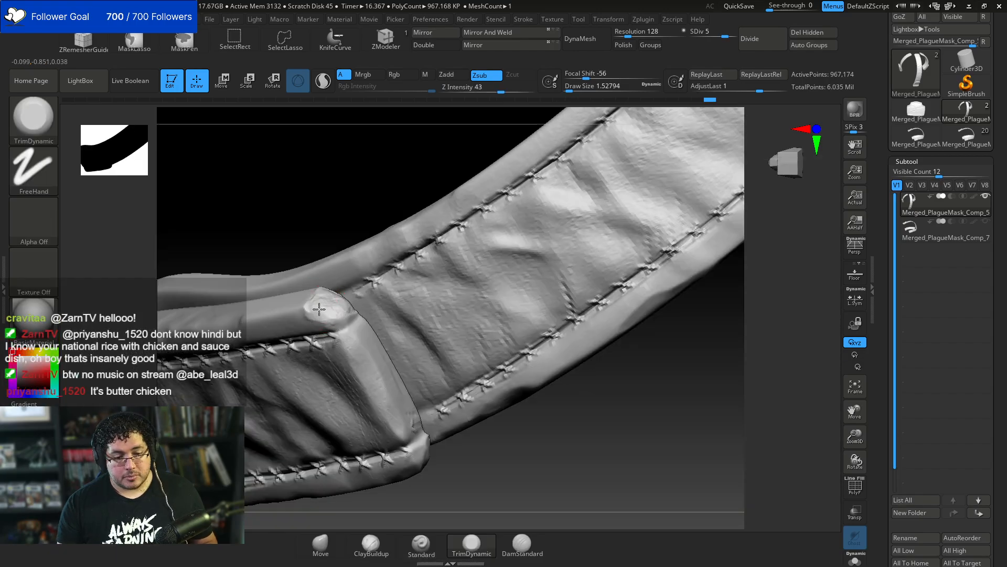
{"action": "left_click_drag", "start_coordinate": [281, 220], "coordinate": [281, 240]}
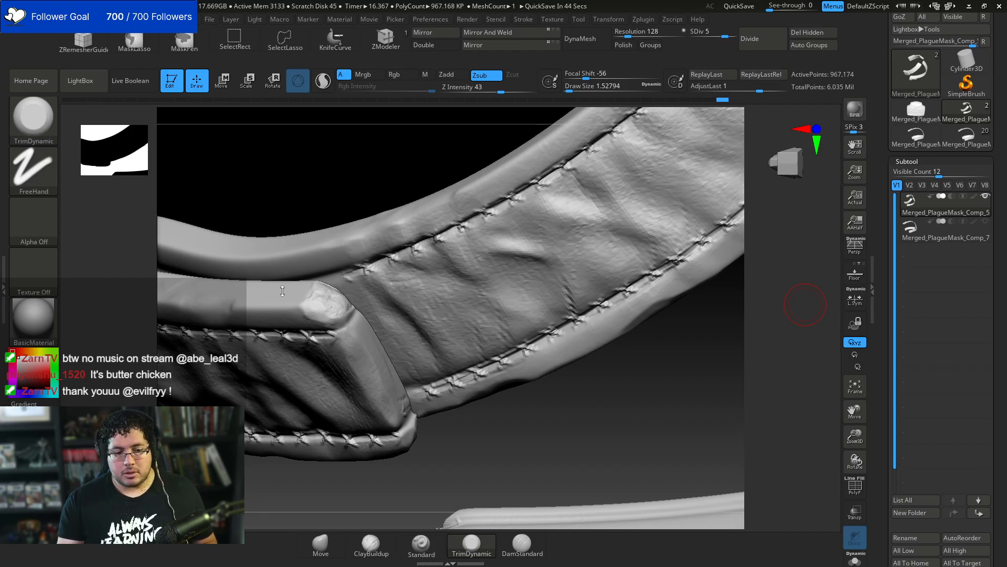
{"action": "left_click_drag", "start_coordinate": [318, 176], "coordinate": [320, 297]}
{"action": "left_click_drag", "start_coordinate": [365, 362], "coordinate": [337, 291]}
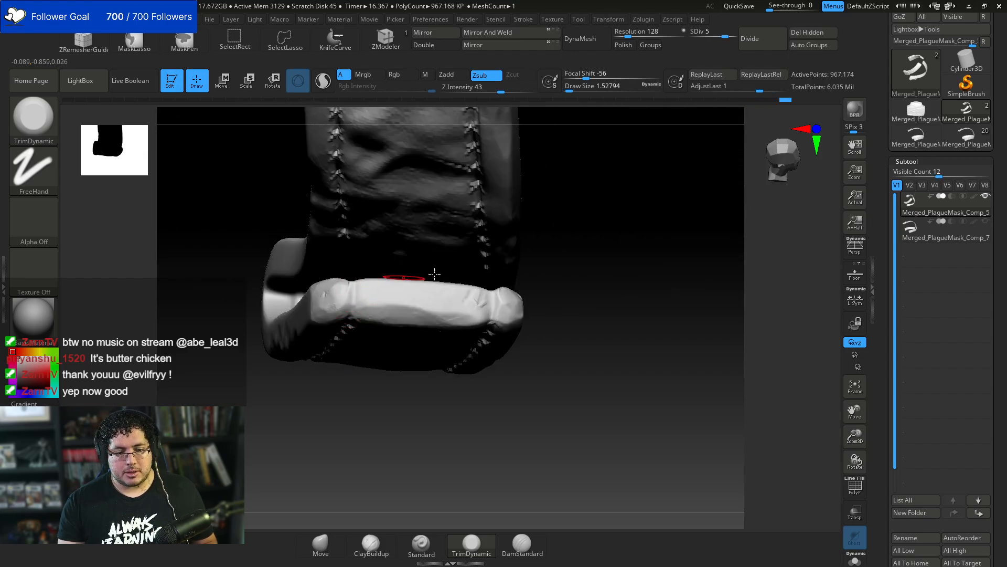
Smooth the crescent-shaped dent on the edge of the strap's folded end and fill it using ClayBuildup at a draw size of about 1.53
{"action": "mouse_move", "coordinate": [435, 273]}
{"action": "left_mouse_down"}
{"action": "mouse_move", "coordinate": [500, 285]}
{"action": "mouse_move", "coordinate": [558, 262]}
{"action": "mouse_move", "coordinate": [565, 306]}
{"action": "mouse_move", "coordinate": [553, 382]}
{"action": "mouse_move", "coordinate": [416, 368]}
{"action": "mouse_move", "coordinate": [472, 304]}
{"action": "mouse_move", "coordinate": [506, 234]}
{"action": "mouse_move", "coordinate": [546, 375]}
{"action": "mouse_move", "coordinate": [505, 288]}
{"action": "mouse_move", "coordinate": [580, 351]}
{"action": "mouse_move", "coordinate": [472, 245]}
{"action": "mouse_move", "coordinate": [533, 221]}
{"action": "mouse_move", "coordinate": [571, 236]}
{"action": "mouse_move", "coordinate": [320, 362]}
{"action": "left_mouse_up"}
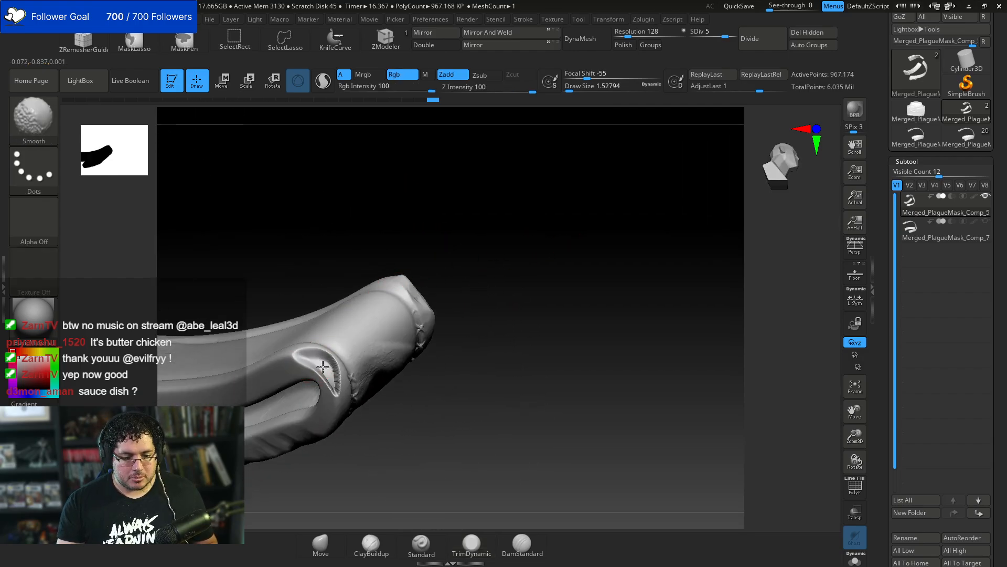
{"action": "key", "text": "b"}
{"action": "key", "text": "c"}
{"action": "key", "text": "b"}
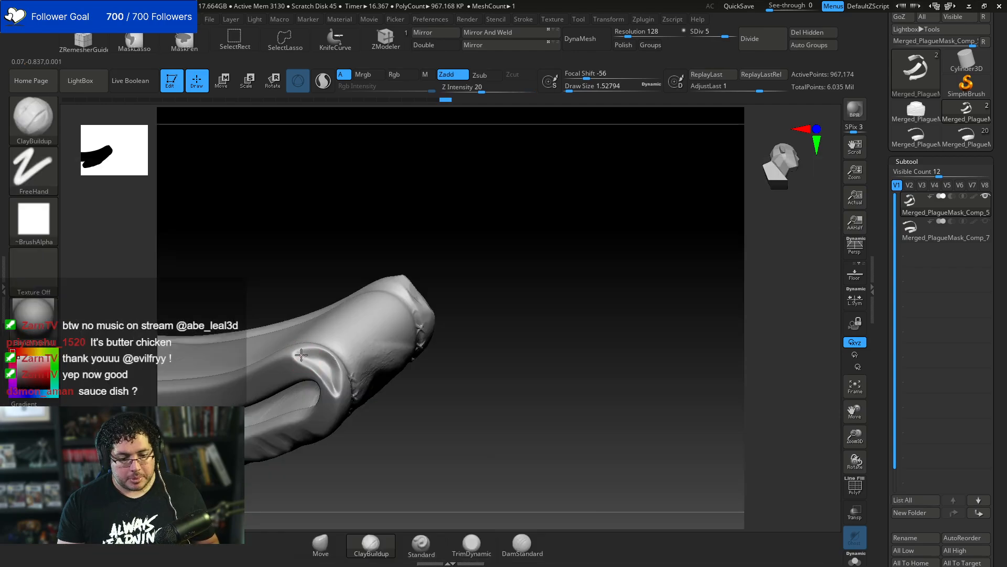
{"action": "mouse_move", "coordinate": [308, 358]}
{"action": "left_mouse_down"}
{"action": "mouse_move", "coordinate": [322, 357]}
{"action": "mouse_move", "coordinate": [336, 379]}
{"action": "left_mouse_up"}
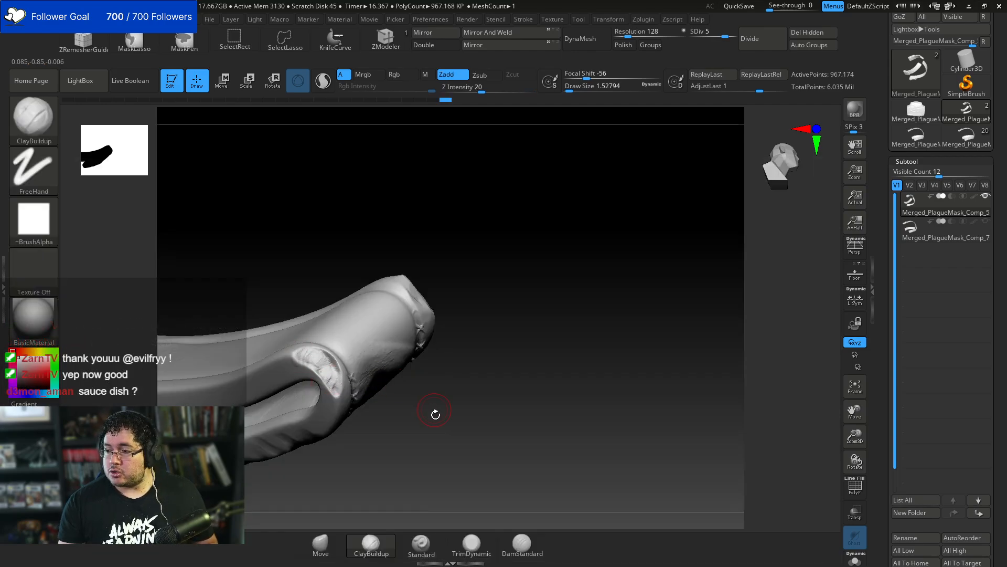
{"action": "mouse_move", "coordinate": [435, 414]}
{"action": "left_mouse_down"}
{"action": "mouse_move", "coordinate": [442, 444]}
{"action": "mouse_move", "coordinate": [517, 418]}
{"action": "mouse_move", "coordinate": [519, 430]}
{"action": "mouse_move", "coordinate": [487, 306]}
{"action": "left_mouse_up"}
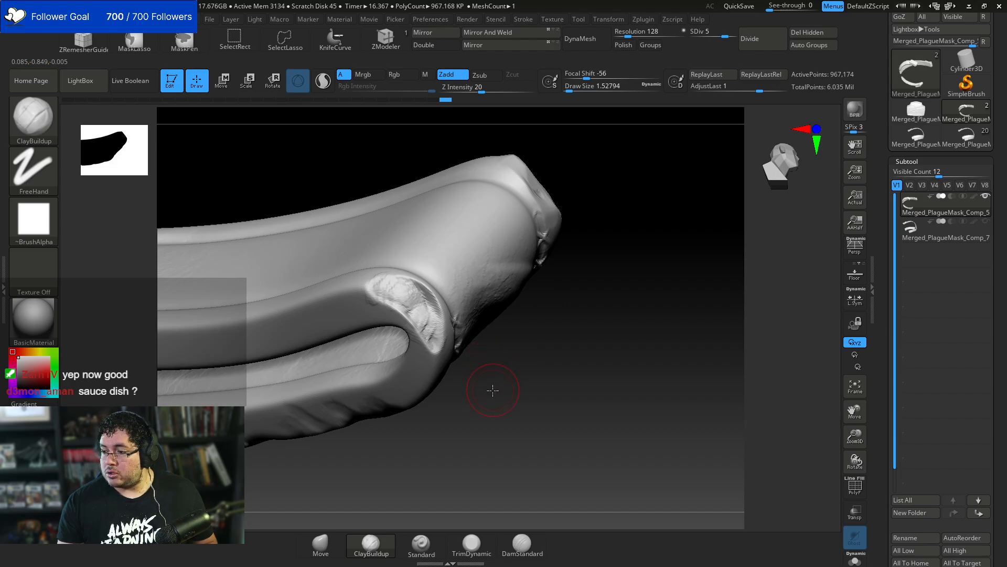
{"action": "mouse_move", "coordinate": [493, 389]}
{"action": "left_mouse_down"}
{"action": "mouse_move", "coordinate": [407, 291]}
{"action": "mouse_move", "coordinate": [419, 290]}
{"action": "mouse_move", "coordinate": [416, 305]}
{"action": "left_mouse_up"}
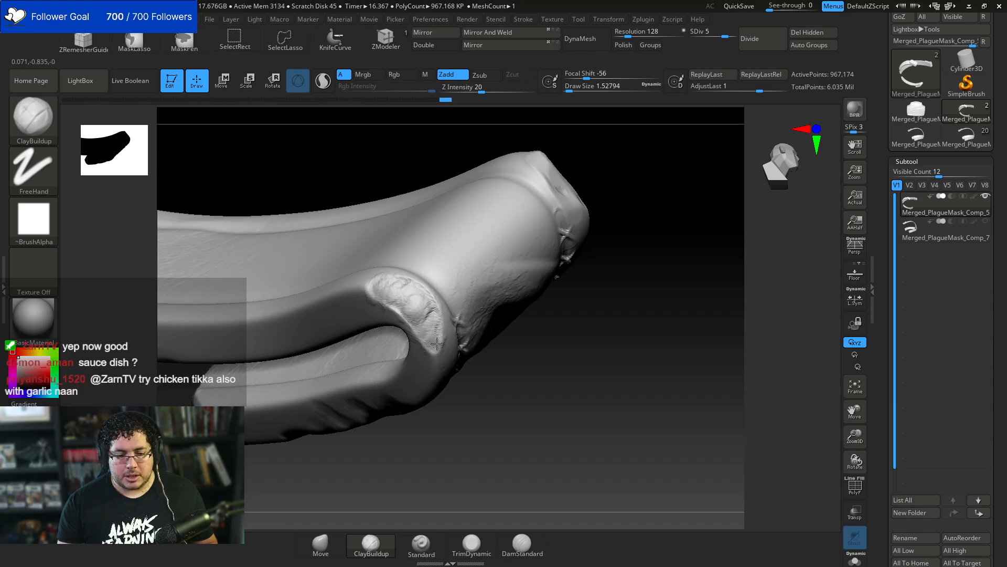
{"action": "left_click_drag", "start_coordinate": [437, 343], "coordinate": [415, 319]}
{"action": "mouse_move", "coordinate": [389, 286]}
{"action": "left_mouse_down"}
{"action": "mouse_move", "coordinate": [379, 289]}
{"action": "mouse_move", "coordinate": [380, 308]}
{"action": "left_mouse_up"}
Flatten the filled dent on the folded end's edge using TrimDynamic at a draw size of about 2.19
{"action": "key", "text": "b"}
{"action": "key", "text": "t"}
{"action": "key", "text": "d"}
{"action": "key", "text": "space"}
{"action": "left_click", "coordinate": [400, 292]}
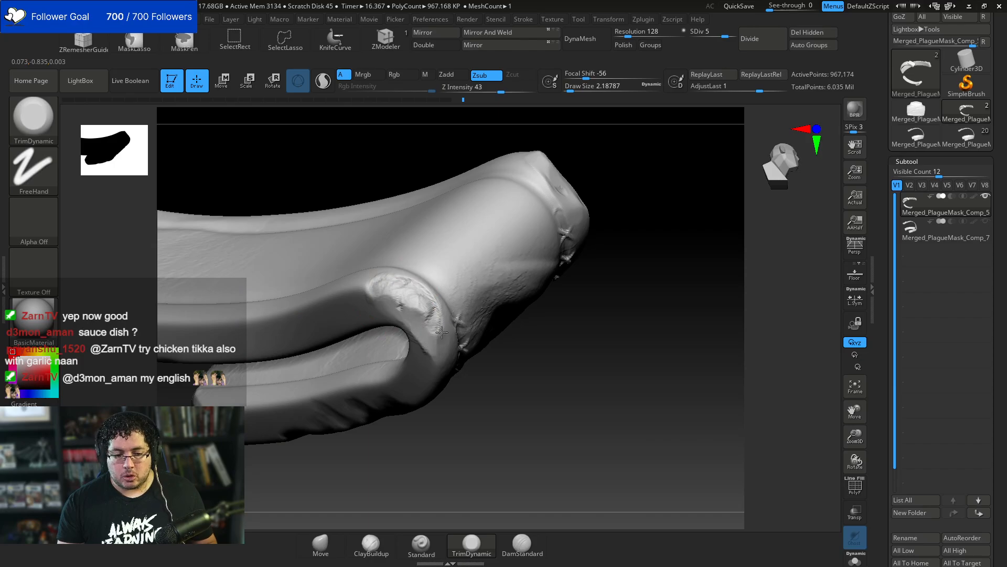
{"action": "mouse_move", "coordinate": [526, 369]}
{"action": "left_mouse_down"}
{"action": "mouse_move", "coordinate": [411, 292]}
{"action": "mouse_move", "coordinate": [424, 308]}
{"action": "left_mouse_up"}
{"action": "mouse_move", "coordinate": [566, 316]}
{"action": "left_mouse_down"}
{"action": "mouse_move", "coordinate": [577, 303]}
{"action": "mouse_move", "coordinate": [571, 324]}
{"action": "mouse_move", "coordinate": [593, 307]}
{"action": "left_mouse_up"}
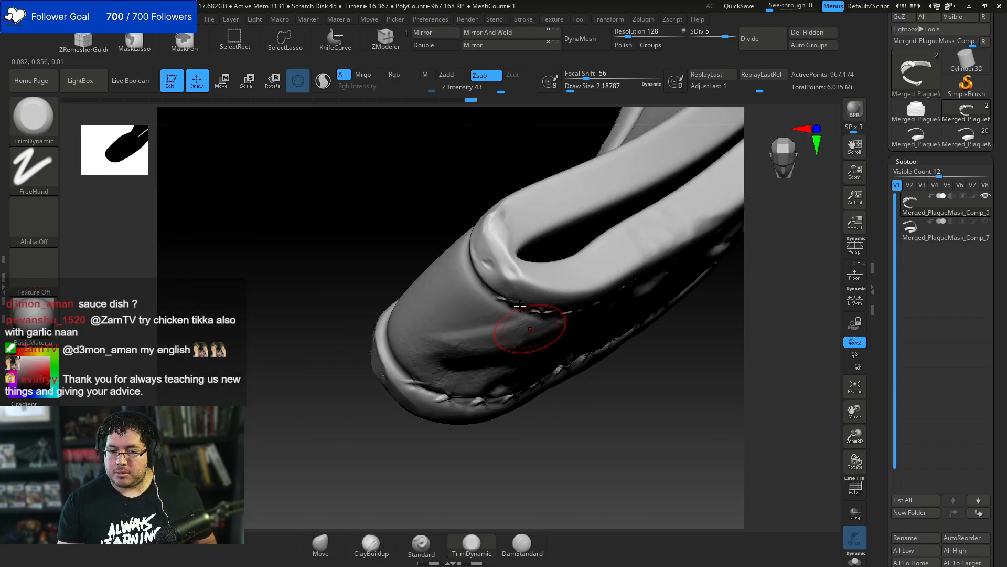
{"action": "mouse_move", "coordinate": [495, 216]}
{"action": "left_mouse_down"}
{"action": "mouse_move", "coordinate": [506, 276]}
{"action": "mouse_move", "coordinate": [503, 245]}
{"action": "mouse_move", "coordinate": [500, 262]}
{"action": "left_mouse_up"}
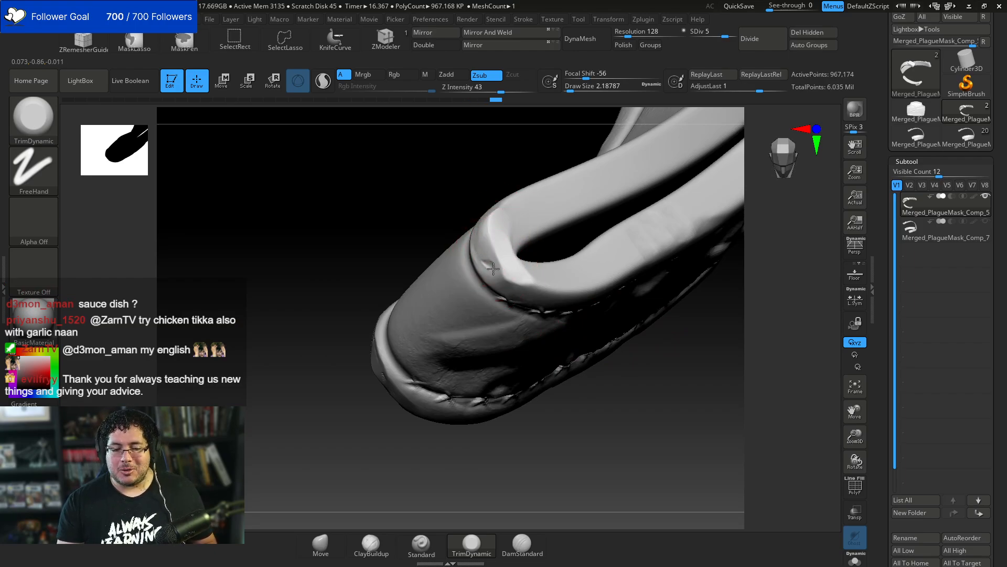
Trim the remaining bumps around the folded end's rim with TrimDynamic from several angles
{"action": "left_click_drag", "start_coordinate": [403, 246], "coordinate": [441, 218]}
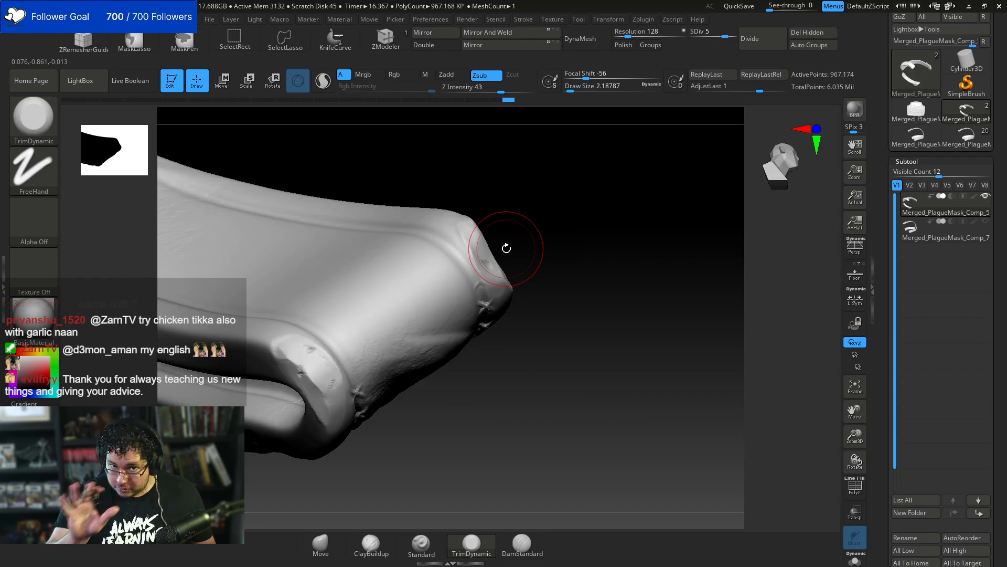
{"action": "left_click_drag", "start_coordinate": [515, 348], "coordinate": [518, 292]}
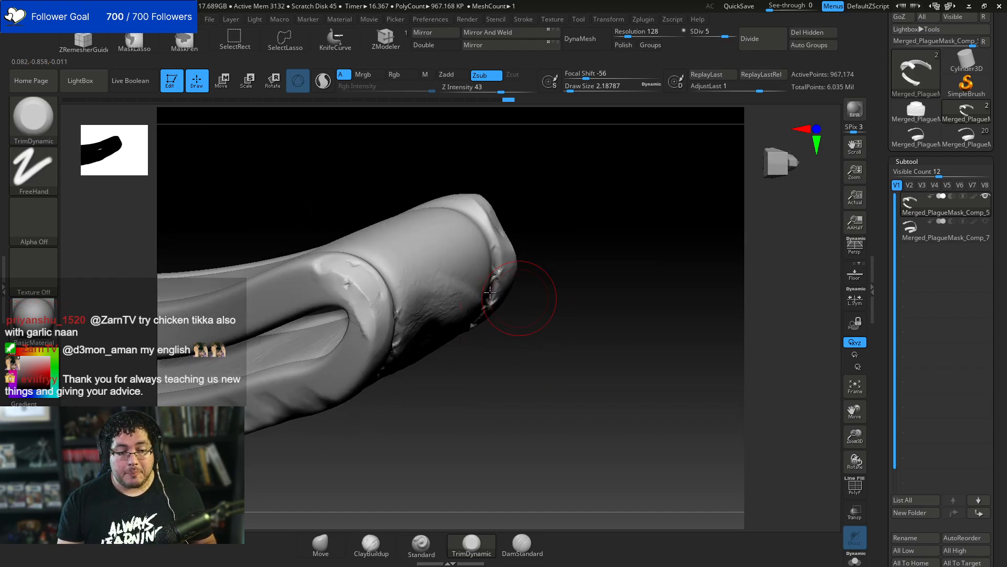
{"action": "left_click_drag", "start_coordinate": [426, 192], "coordinate": [407, 255]}
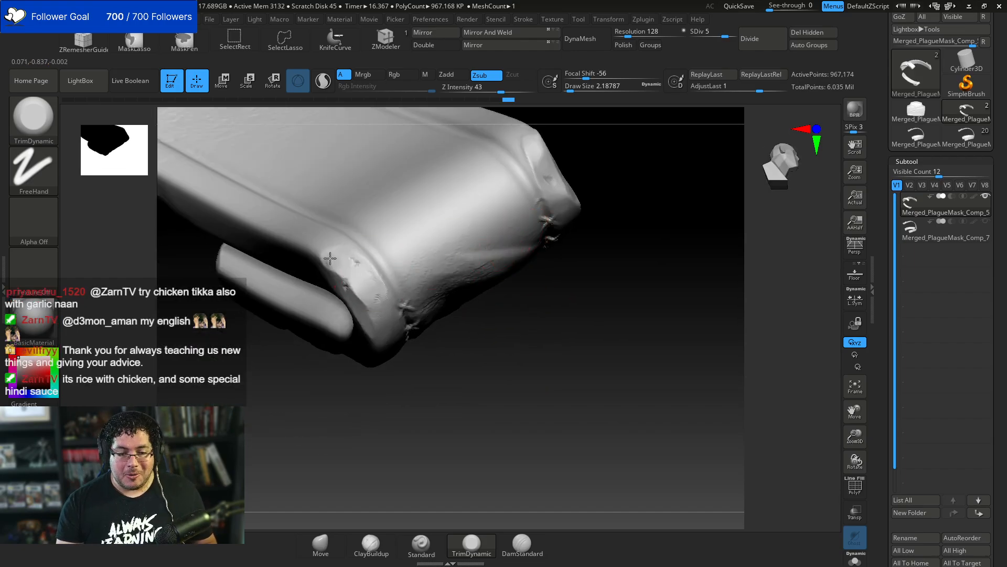
{"action": "left_click_drag", "start_coordinate": [377, 296], "coordinate": [392, 316]}
{"action": "left_click_drag", "start_coordinate": [420, 363], "coordinate": [402, 304]}
{"action": "mouse_move", "coordinate": [366, 397]}
{"action": "left_mouse_down"}
{"action": "mouse_move", "coordinate": [370, 341]}
{"action": "mouse_move", "coordinate": [387, 330]}
{"action": "mouse_move", "coordinate": [375, 294]}
{"action": "left_mouse_up"}
{"action": "left_click_drag", "start_coordinate": [359, 242], "coordinate": [337, 308]}
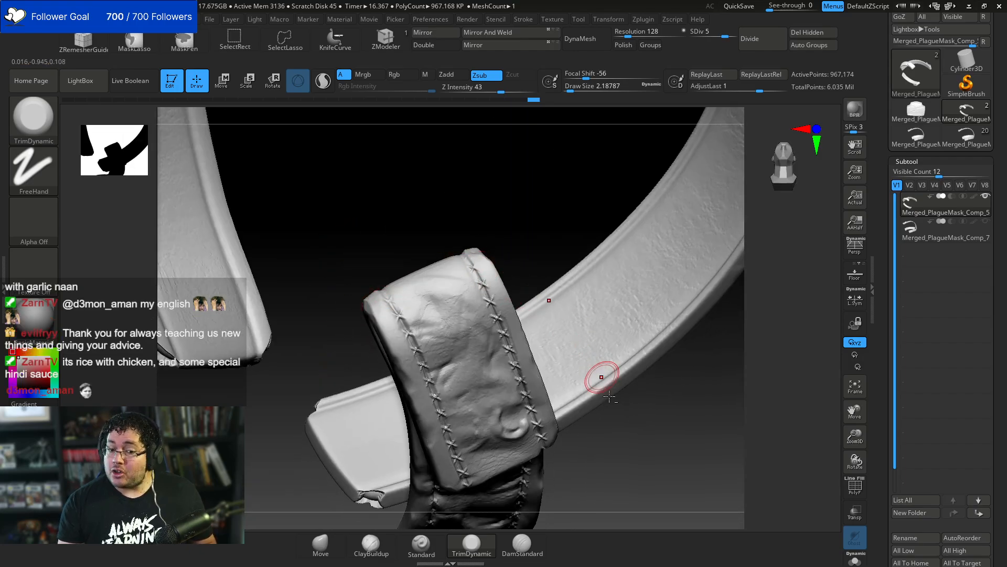
Smooth the broken corner of the flap with the two raised rings and begin filling it using ClayBuildup at a draw size of about 1.53
{"action": "mouse_move", "coordinate": [601, 379]}
{"action": "left_mouse_down"}
{"action": "mouse_move", "coordinate": [592, 402]}
{"action": "mouse_move", "coordinate": [506, 227]}
{"action": "mouse_move", "coordinate": [557, 393]}
{"action": "mouse_move", "coordinate": [510, 329]}
{"action": "mouse_move", "coordinate": [645, 353]}
{"action": "mouse_move", "coordinate": [593, 406]}
{"action": "mouse_move", "coordinate": [526, 194]}
{"action": "left_mouse_up"}
{"action": "mouse_move", "coordinate": [666, 405]}
{"action": "left_mouse_down"}
{"action": "mouse_move", "coordinate": [653, 350]}
{"action": "mouse_move", "coordinate": [501, 447]}
{"action": "mouse_move", "coordinate": [531, 450]}
{"action": "mouse_move", "coordinate": [549, 400]}
{"action": "mouse_move", "coordinate": [580, 382]}
{"action": "mouse_move", "coordinate": [567, 345]}
{"action": "mouse_move", "coordinate": [348, 207]}
{"action": "mouse_move", "coordinate": [332, 236]}
{"action": "mouse_move", "coordinate": [550, 387]}
{"action": "mouse_move", "coordinate": [521, 347]}
{"action": "mouse_move", "coordinate": [499, 386]}
{"action": "mouse_move", "coordinate": [483, 348]}
{"action": "mouse_move", "coordinate": [383, 218]}
{"action": "left_mouse_up"}
{"action": "key", "text": "shift"}
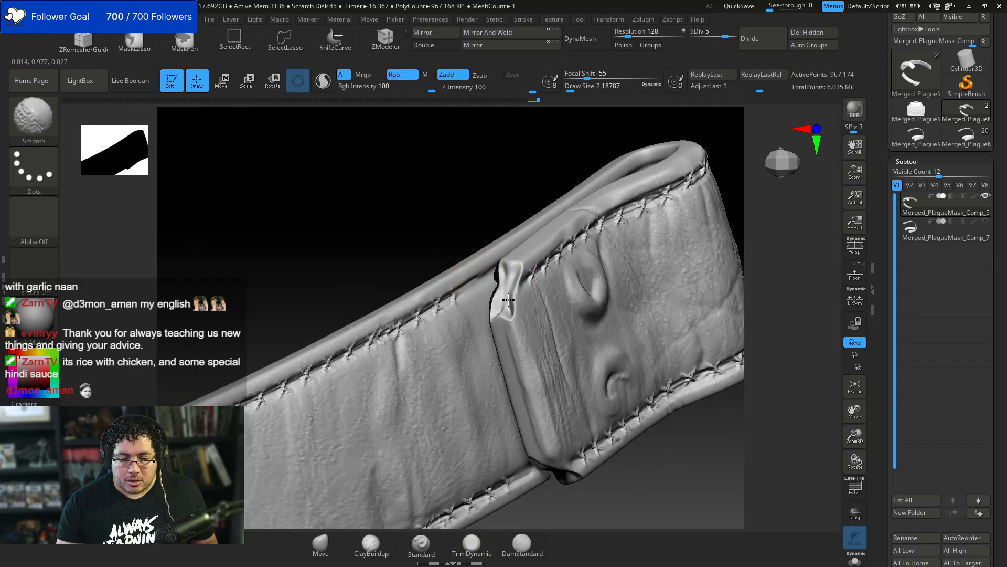
{"action": "left_click_drag", "start_coordinate": [509, 300], "coordinate": [509, 275], "text": "shift"}
{"action": "key", "text": "b"}
{"action": "key", "text": "c"}
{"action": "key", "text": "b"}
{"action": "key", "text": "space"}
{"action": "left_click_drag", "start_coordinate": [431, 229], "coordinate": [505, 241]}
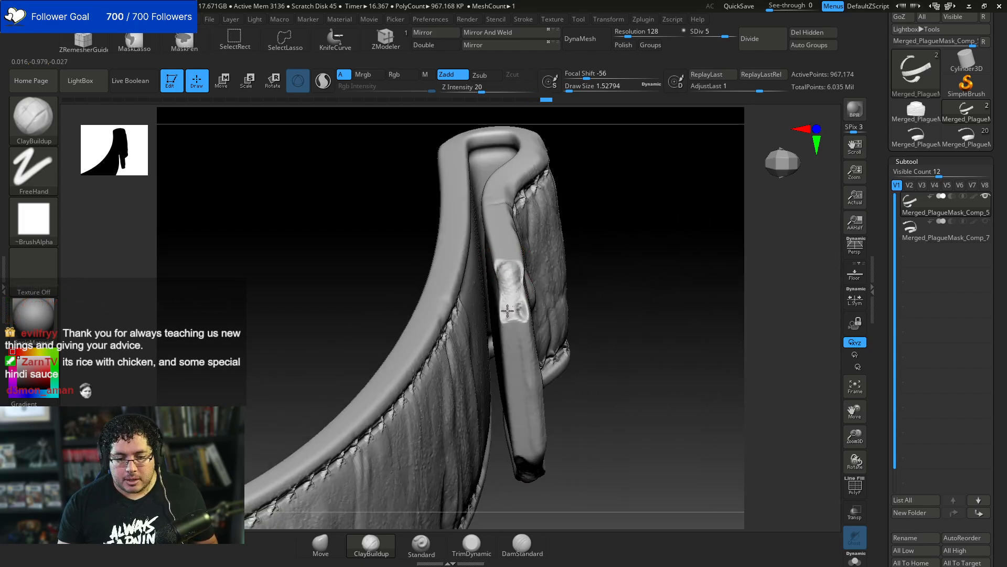
{"action": "mouse_move", "coordinate": [611, 294]}
{"action": "left_mouse_down"}
{"action": "mouse_move", "coordinate": [520, 302]}
{"action": "mouse_move", "coordinate": [509, 277]}
{"action": "left_mouse_up"}
Build up the rest of the flap's damaged corner with ClayBuildup strokes along its thin side and outer edge
{"action": "mouse_move", "coordinate": [434, 231]}
{"action": "left_mouse_down"}
{"action": "mouse_move", "coordinate": [499, 243]}
{"action": "mouse_move", "coordinate": [592, 215]}
{"action": "left_mouse_up"}
{"action": "left_click_drag", "start_coordinate": [501, 275], "coordinate": [505, 282]}
{"action": "left_click_drag", "start_coordinate": [567, 267], "coordinate": [502, 294]}
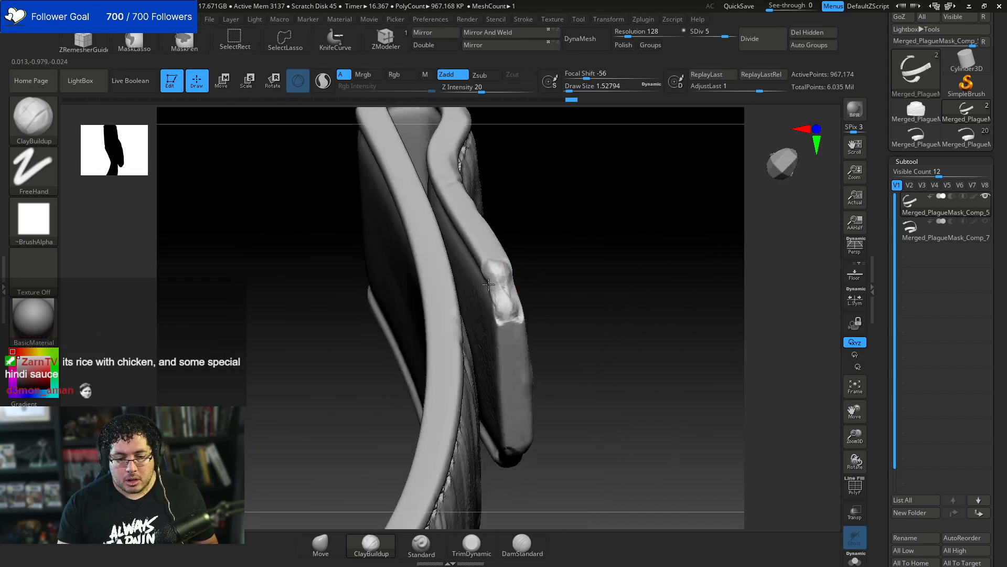
{"action": "mouse_move", "coordinate": [587, 268]}
{"action": "left_mouse_down"}
{"action": "mouse_move", "coordinate": [522, 271]}
{"action": "mouse_move", "coordinate": [514, 317]}
{"action": "left_mouse_up"}
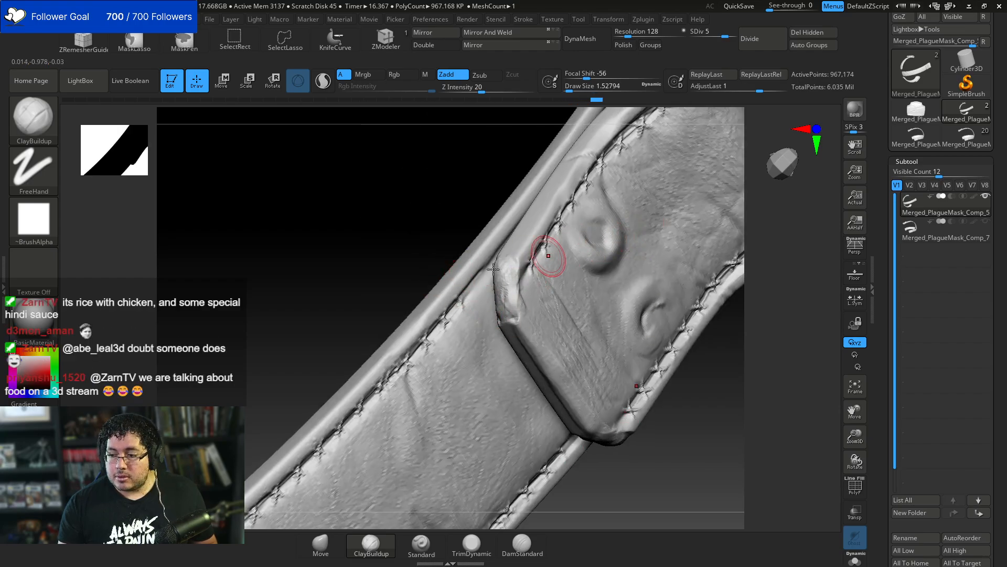
{"action": "left_click_drag", "start_coordinate": [309, 266], "coordinate": [445, 252]}
{"action": "mouse_move", "coordinate": [648, 231]}
{"action": "left_mouse_down"}
{"action": "mouse_move", "coordinate": [629, 281]}
{"action": "mouse_move", "coordinate": [630, 249]}
{"action": "mouse_move", "coordinate": [461, 290]}
{"action": "left_mouse_up"}
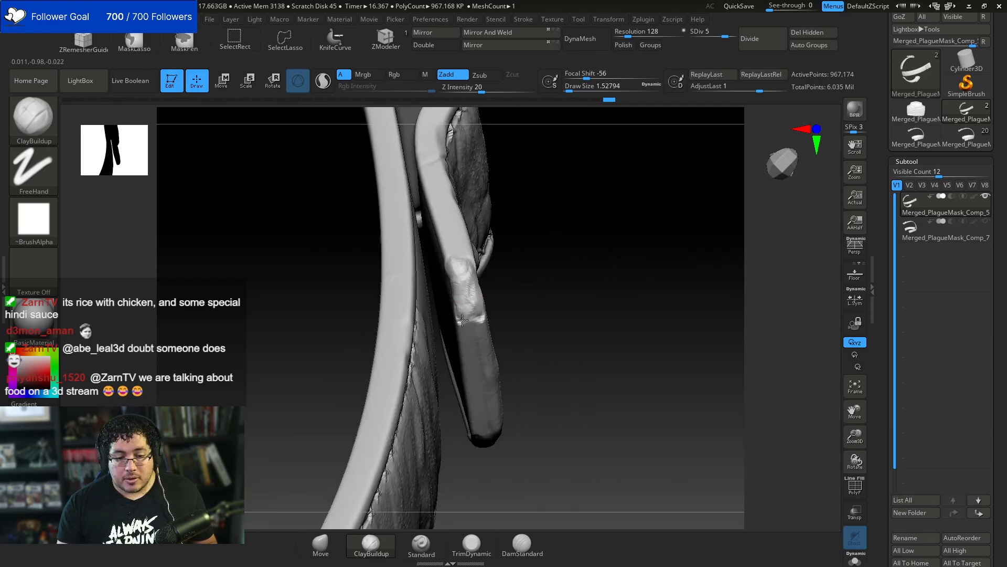
Flatten the rebuilt corner of the flap using TrimDynamic at a draw size of about 2.19
{"action": "key", "text": "b"}
{"action": "key", "text": "t"}
{"action": "key", "text": "d"}
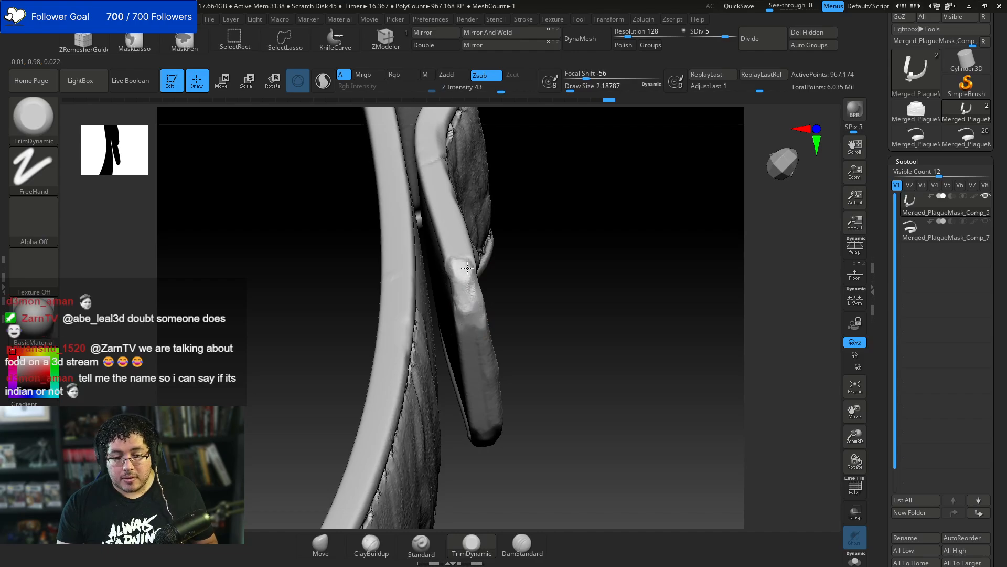
{"action": "left_click_drag", "start_coordinate": [519, 276], "coordinate": [486, 292]}
{"action": "scroll", "coordinate": [486, 292], "scroll_direction": "up", "scroll_amount": 3}
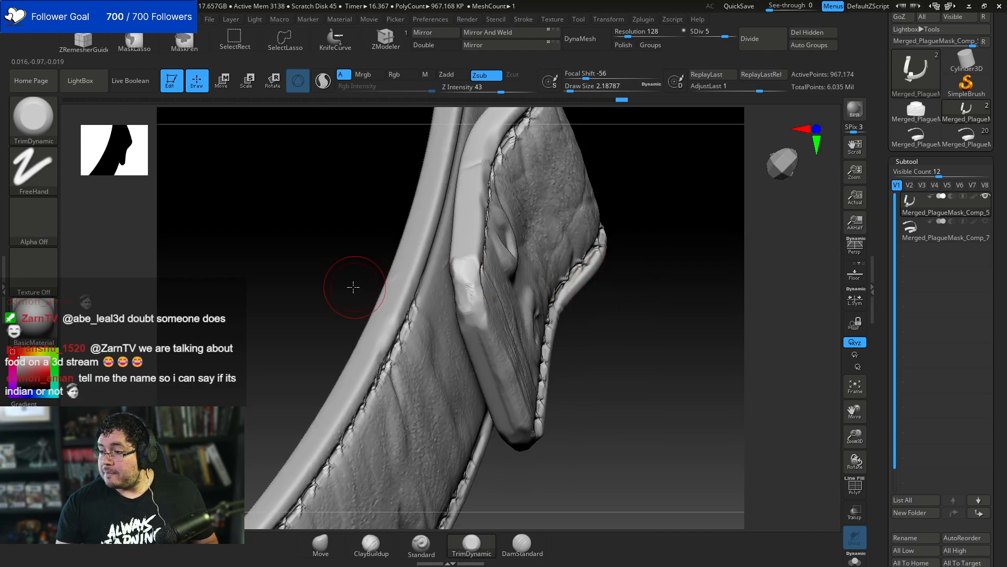
Refine the rim of the flap's rebuilt corner with TrimDynamic at a draw size of about 1.03
{"action": "scroll", "coordinate": [360, 284], "scroll_direction": "up", "scroll_amount": 4}
{"action": "left_click_drag", "start_coordinate": [360, 283], "coordinate": [351, 284]}
{"action": "key", "text": "space"}
{"action": "left_click", "coordinate": [430, 335]}
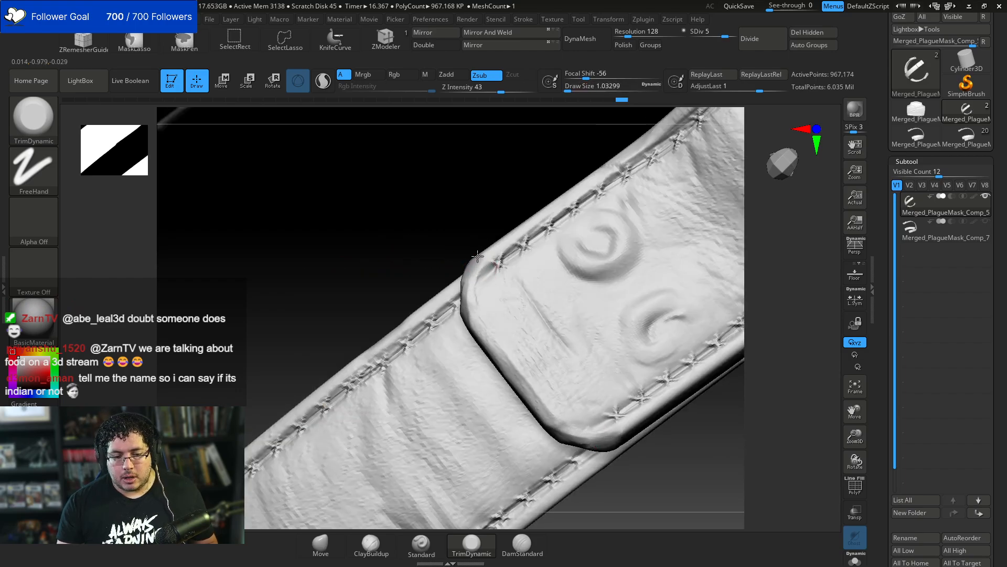
Smooth the gouged edge below the stitches on the strap's fold, using ClayBuildup's smoothing at a draw size of about 1.13
{"action": "scroll", "coordinate": [435, 278], "scroll_direction": "down", "scroll_amount": 6}
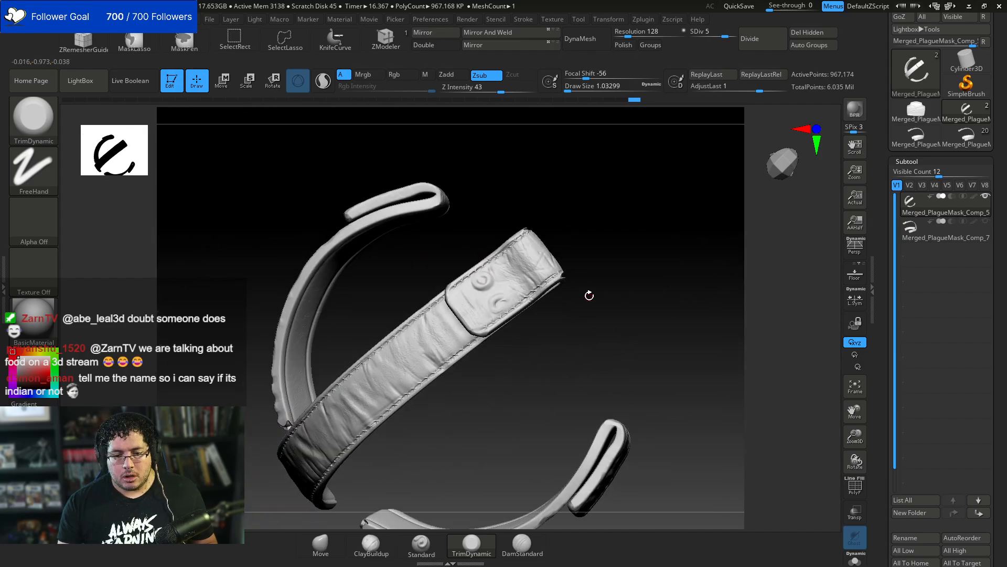
{"action": "mouse_move", "coordinate": [589, 294]}
{"action": "left_mouse_down"}
{"action": "mouse_move", "coordinate": [578, 295]}
{"action": "mouse_move", "coordinate": [590, 315]}
{"action": "mouse_move", "coordinate": [654, 338]}
{"action": "mouse_move", "coordinate": [607, 353]}
{"action": "mouse_move", "coordinate": [596, 376]}
{"action": "mouse_move", "coordinate": [571, 382]}
{"action": "left_mouse_up"}
{"action": "key", "text": "b"}
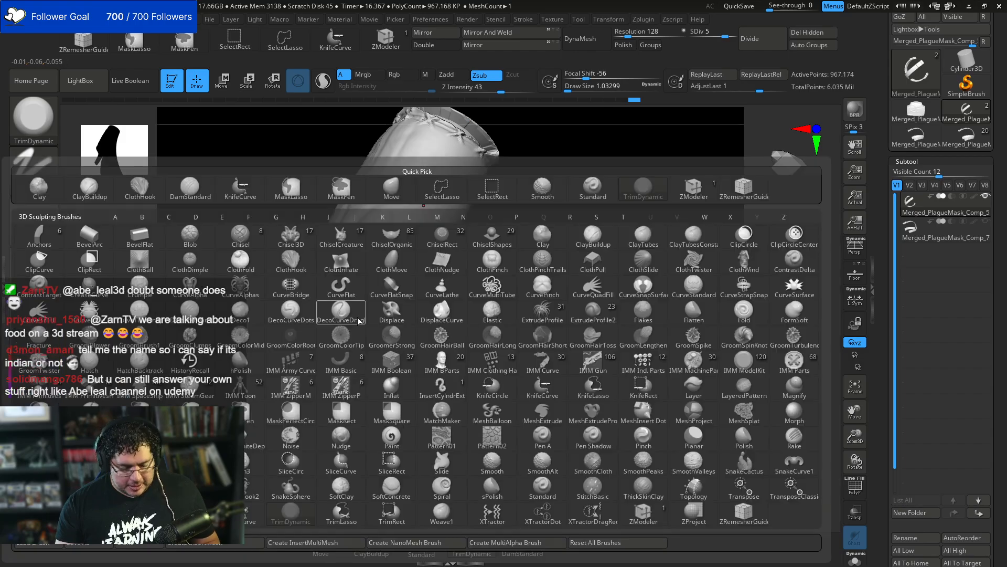
{"action": "key", "text": "c"}
{"action": "key", "text": "b"}
{"action": "key", "text": "space"}
{"action": "left_click", "coordinate": [360, 309]}
{"action": "key", "text": "shift"}
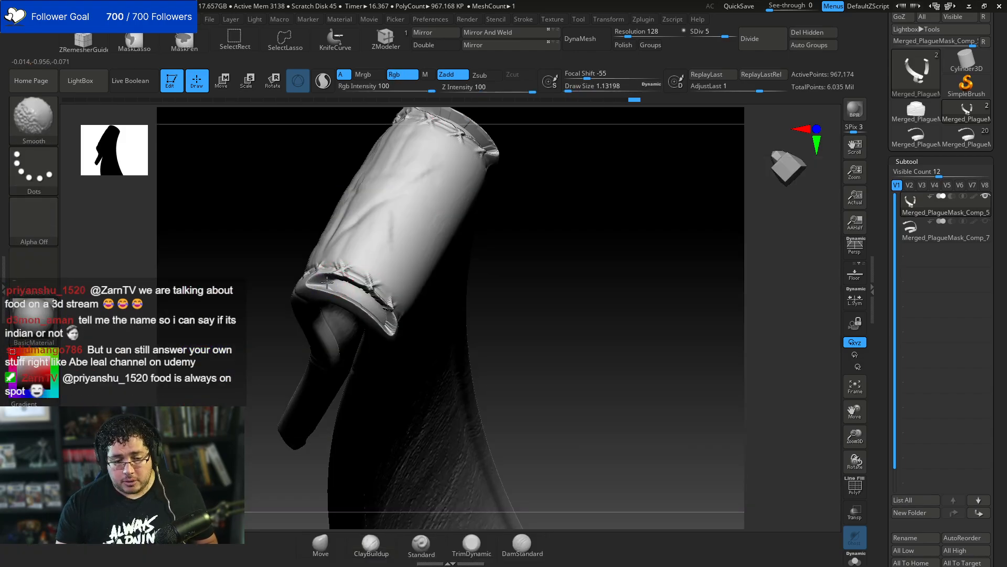
{"action": "left_click_drag", "start_coordinate": [344, 288], "coordinate": [366, 290], "text": "shift"}
{"action": "left_click_drag", "start_coordinate": [498, 315], "coordinate": [428, 310]}
{"action": "mouse_move", "coordinate": [367, 300]}
{"action": "left_mouse_down", "text": "shift"}
{"action": "mouse_move", "coordinate": [360, 314]}
{"action": "mouse_move", "coordinate": [347, 299]}
{"action": "left_mouse_up", "text": "shift"}
{"action": "left_click_drag", "start_coordinate": [295, 291], "coordinate": [296, 283]}
Fill the hollow along the fold's stitched edge with ClayBuildup strokes
{"action": "key", "text": "shift"}
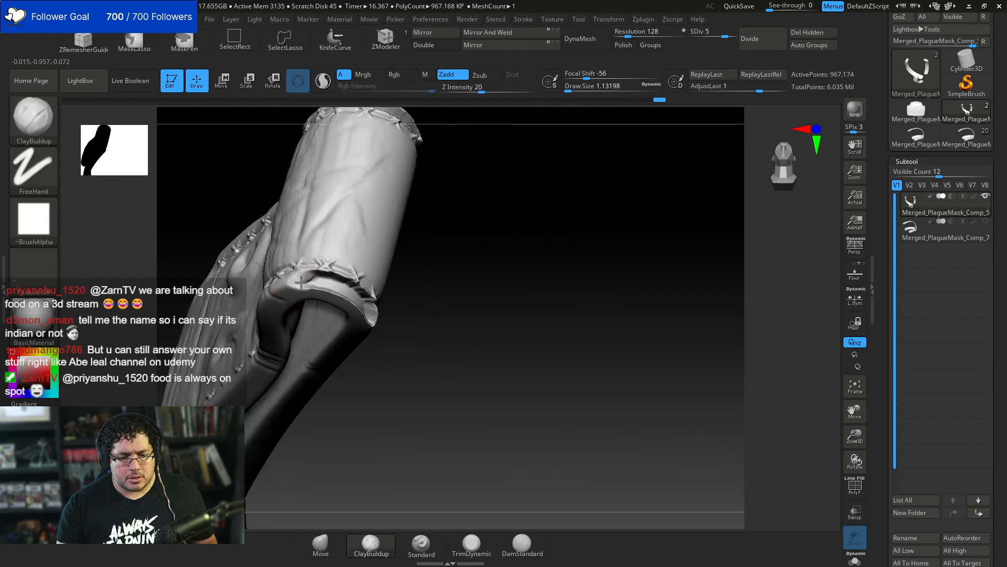
{"action": "left_click_drag", "start_coordinate": [316, 286], "coordinate": [398, 259]}
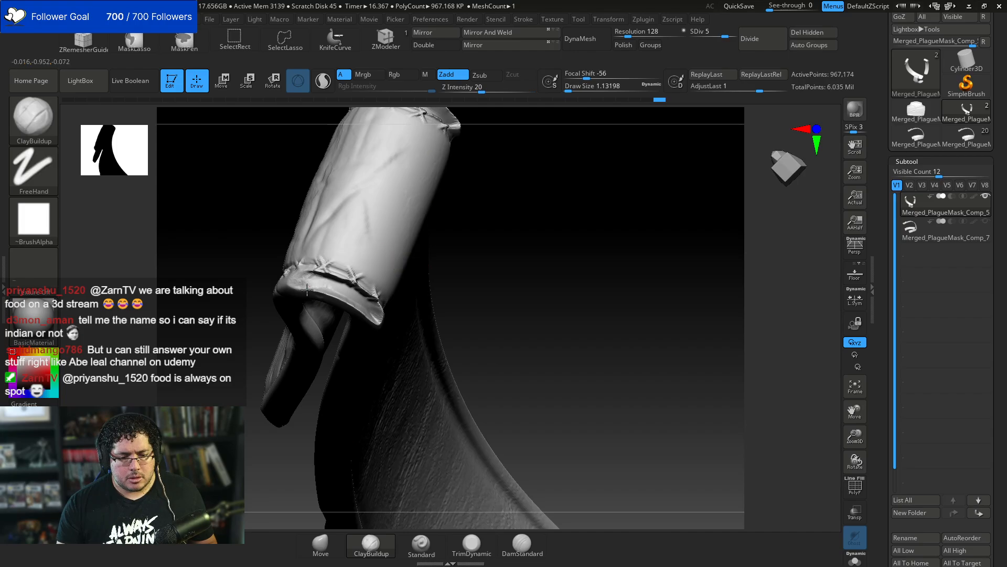
{"action": "right_click_drag", "start_coordinate": [336, 273], "coordinate": [339, 290]}
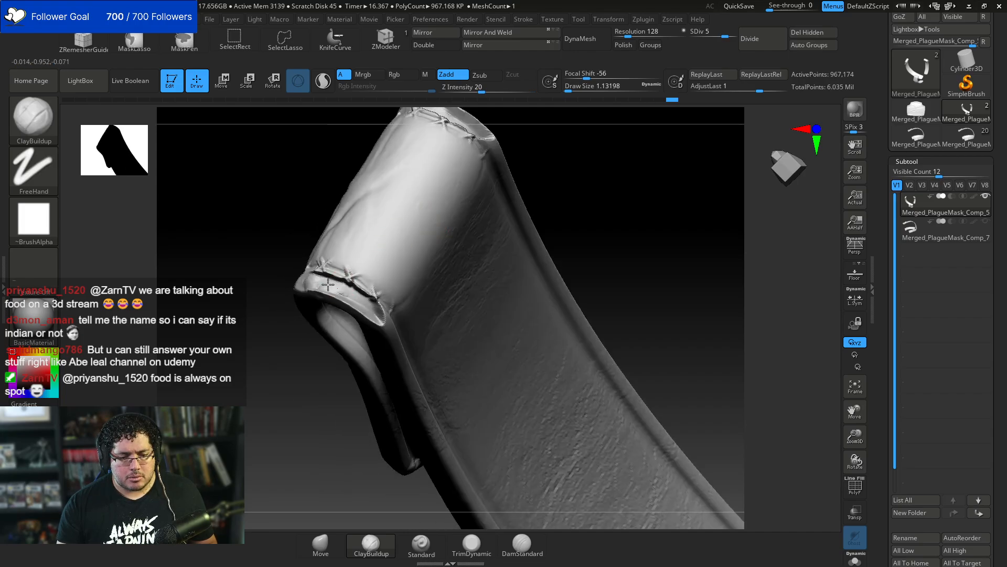
{"action": "mouse_move", "coordinate": [318, 276]}
{"action": "left_mouse_down"}
{"action": "mouse_move", "coordinate": [362, 311]}
{"action": "mouse_move", "coordinate": [348, 286]}
{"action": "left_mouse_up"}
{"action": "mouse_move", "coordinate": [582, 137]}
{"action": "left_mouse_down"}
{"action": "mouse_move", "coordinate": [524, 178]}
{"action": "mouse_move", "coordinate": [476, 253]}
{"action": "left_mouse_up"}
{"action": "left_click_drag", "start_coordinate": [616, 266], "coordinate": [490, 266]}
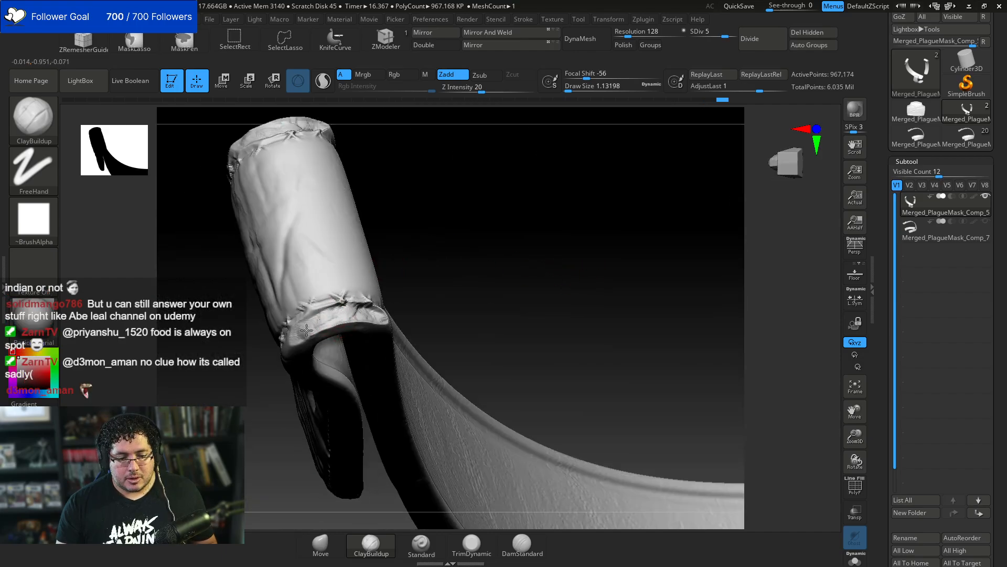
Build up the remaining gap between the stitches and the rim at the fold's inner corner with ClayBuildup
{"action": "left_click_drag", "start_coordinate": [323, 318], "coordinate": [321, 312]}
{"action": "left_click_drag", "start_coordinate": [446, 234], "coordinate": [366, 283]}
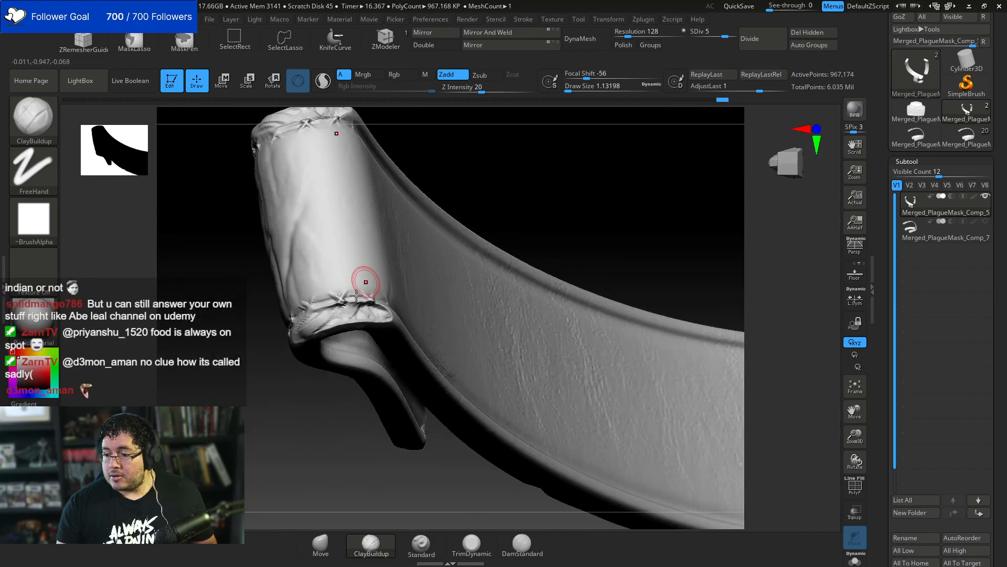
{"action": "mouse_move", "coordinate": [294, 405]}
{"action": "left_mouse_down"}
{"action": "mouse_move", "coordinate": [267, 432]}
{"action": "mouse_move", "coordinate": [292, 389]}
{"action": "left_mouse_up"}
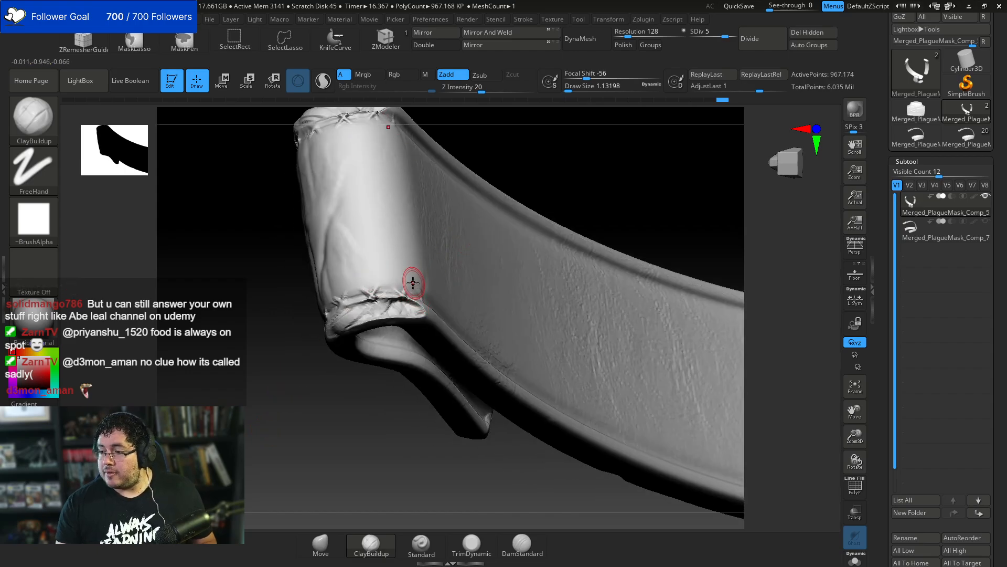
{"action": "left_click_drag", "start_coordinate": [411, 286], "coordinate": [406, 301]}
{"action": "left_click_drag", "start_coordinate": [303, 374], "coordinate": [338, 288]}
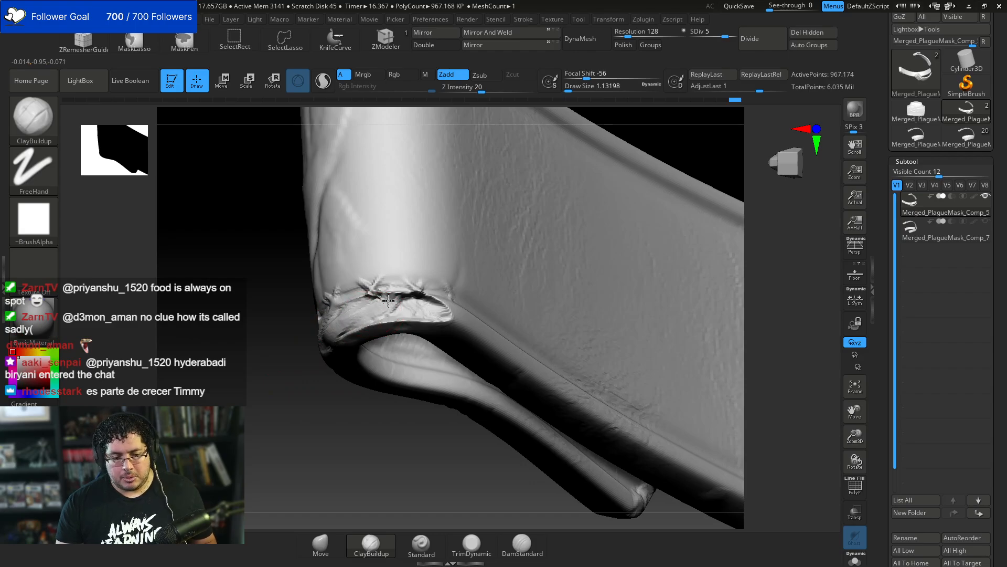
{"action": "mouse_move", "coordinate": [372, 307]}
{"action": "left_mouse_down"}
{"action": "mouse_move", "coordinate": [419, 297]}
{"action": "mouse_move", "coordinate": [441, 311]}
{"action": "mouse_move", "coordinate": [412, 295]}
{"action": "mouse_move", "coordinate": [435, 308]}
{"action": "mouse_move", "coordinate": [394, 315]}
{"action": "left_mouse_up"}
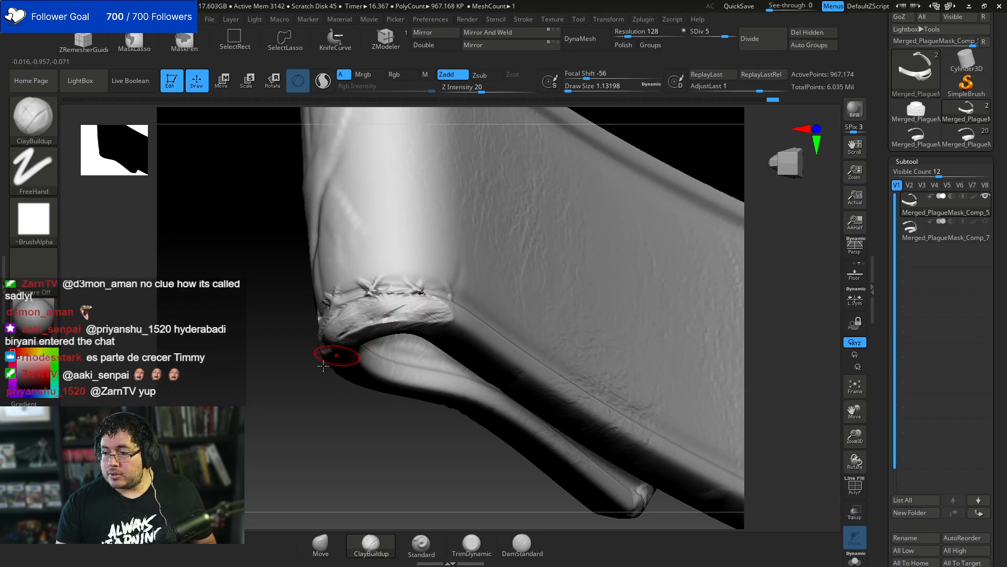
Flatten the rebuilt edge of the fold using TrimDynamic at a draw size of about 1.82
{"action": "mouse_move", "coordinate": [305, 374]}
{"action": "left_mouse_down"}
{"action": "mouse_move", "coordinate": [362, 331]}
{"action": "mouse_move", "coordinate": [336, 338]}
{"action": "mouse_move", "coordinate": [425, 311]}
{"action": "mouse_move", "coordinate": [381, 318]}
{"action": "left_mouse_up"}
{"action": "key", "text": "b"}
{"action": "key", "text": "t"}
{"action": "key", "text": "d"}
{"action": "key", "text": "space"}
{"action": "left_click_drag", "start_coordinate": [395, 304], "coordinate": [398, 305]}
{"action": "mouse_move", "coordinate": [263, 339]}
{"action": "left_mouse_down"}
{"action": "mouse_move", "coordinate": [317, 348]}
{"action": "mouse_move", "coordinate": [324, 331]}
{"action": "mouse_move", "coordinate": [300, 365]}
{"action": "left_mouse_up"}
Lower the straps to subdivision level 1 and turn on the polyframe display to show their base topology
{"action": "mouse_move", "coordinate": [446, 310]}
{"action": "left_mouse_down", "text": "alt"}
{"action": "mouse_move", "coordinate": [436, 254]}
{"action": "mouse_move", "coordinate": [427, 267]}
{"action": "mouse_move", "coordinate": [441, 302]}
{"action": "mouse_move", "coordinate": [409, 286]}
{"action": "mouse_move", "coordinate": [483, 320]}
{"action": "mouse_move", "coordinate": [494, 256]}
{"action": "mouse_move", "coordinate": [497, 275]}
{"action": "mouse_move", "coordinate": [540, 261]}
{"action": "left_mouse_up", "text": "alt"}
{"action": "left_click_drag", "start_coordinate": [410, 284], "coordinate": [460, 279]}
{"action": "left_click_drag", "start_coordinate": [460, 279], "coordinate": [394, 290], "text": "alt"}
{"action": "key", "text": "shift+d"}
{"action": "key", "text": "shift+d"}
{"action": "key", "text": "shift+d"}
{"action": "key", "text": "shift+d"}
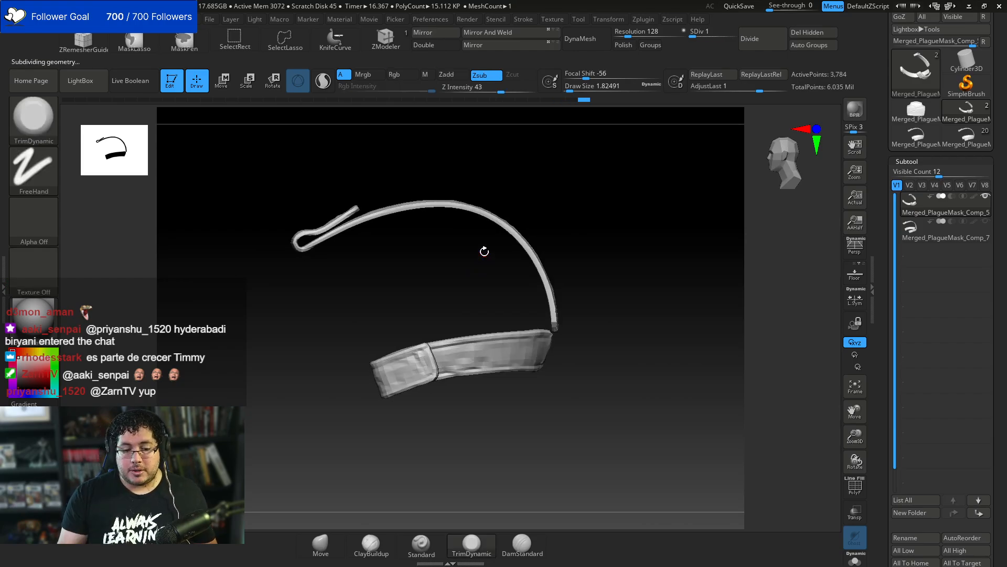
{"action": "left_click", "coordinate": [855, 486]}
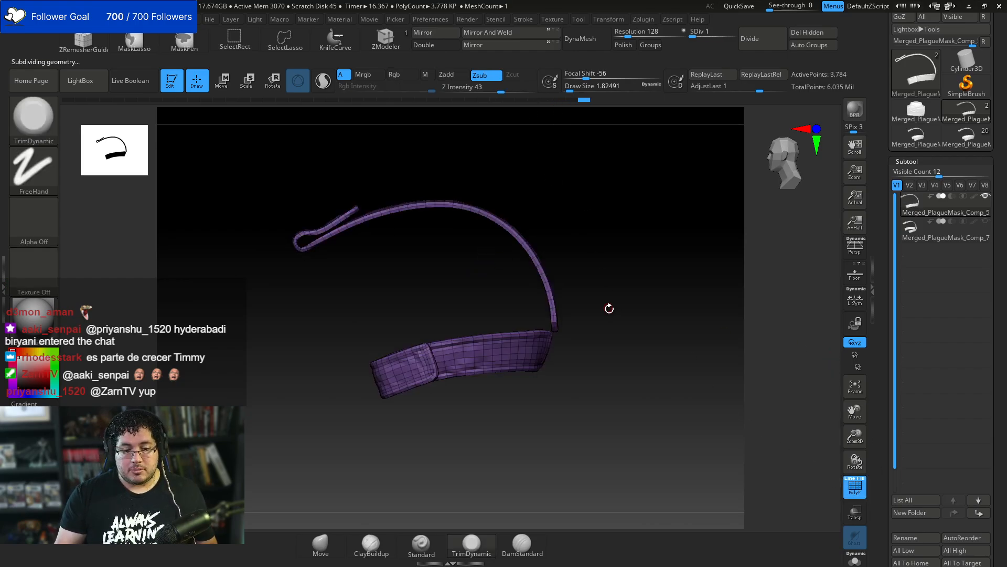
{"action": "left_click_drag", "start_coordinate": [607, 308], "coordinate": [647, 148]}
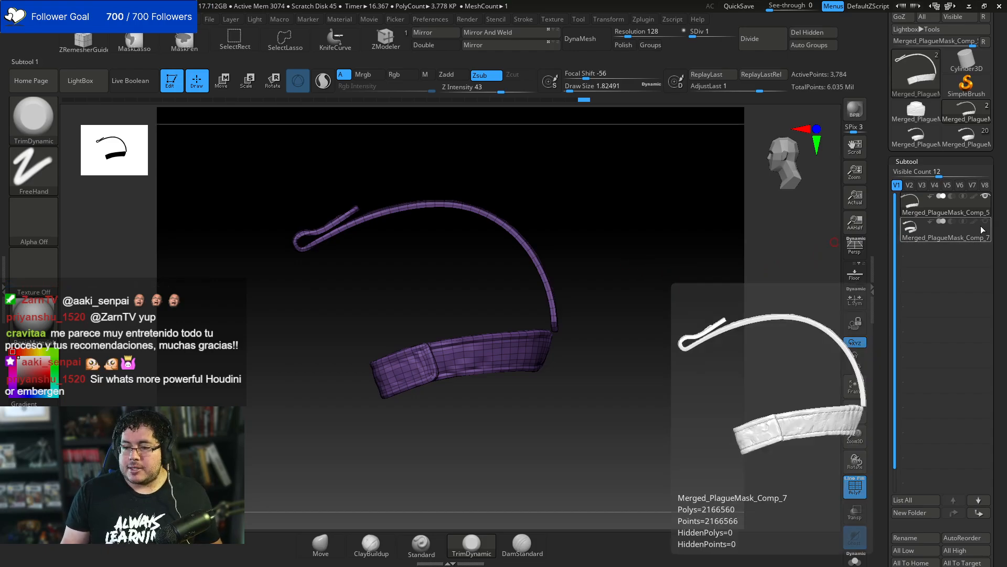
{"action": "left_click_drag", "start_coordinate": [998, 195], "coordinate": [999, 268]}
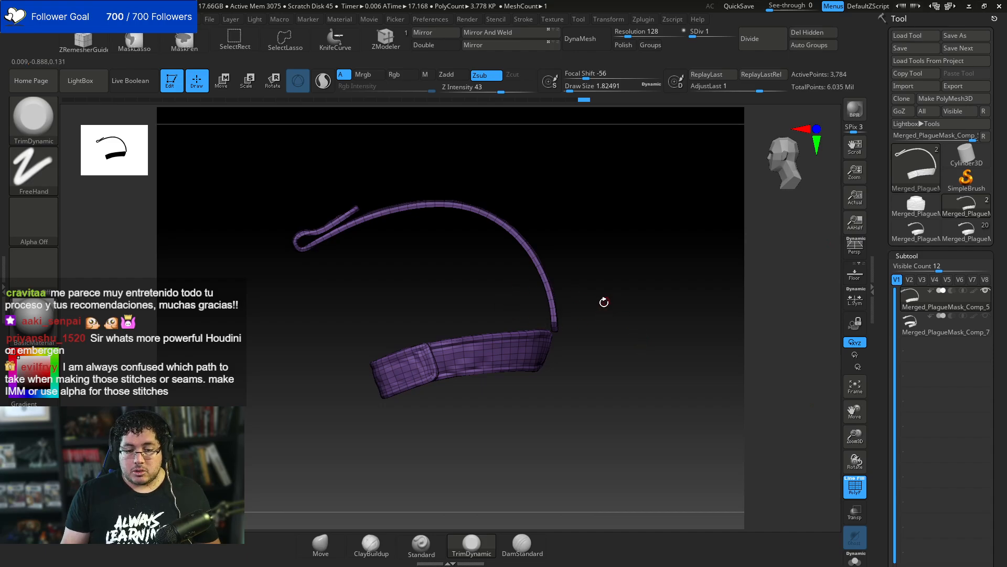
Raise the straps to subdivision level 6 and clone them as a separate tool
{"action": "left_click_drag", "start_coordinate": [604, 302], "coordinate": [594, 325]}
{"action": "key", "text": "d"}
{"action": "key", "text": "d"}
{"action": "key", "text": "d"}
{"action": "key", "text": "d"}
{"action": "key", "text": "d"}
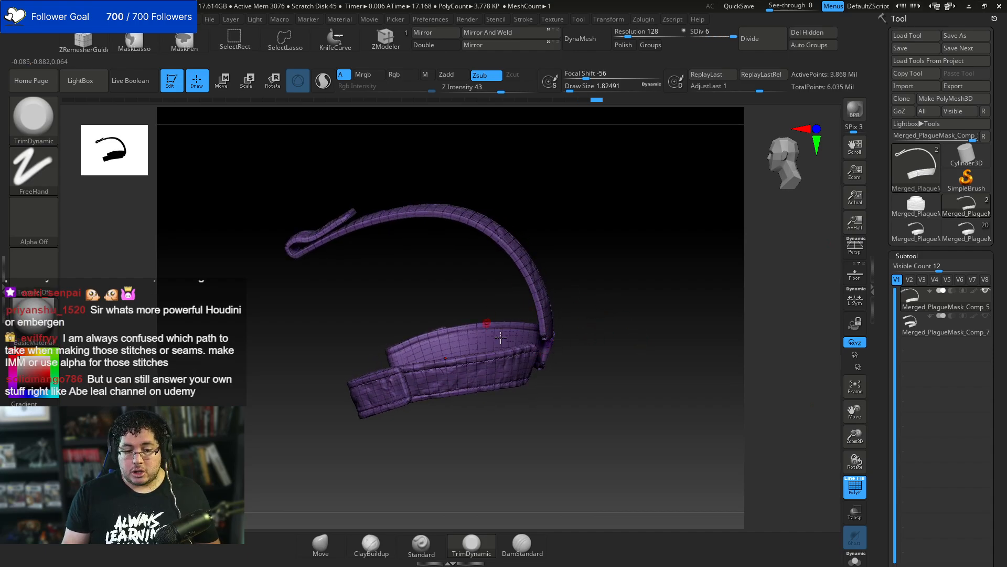
{"action": "left_click", "coordinate": [902, 98]}
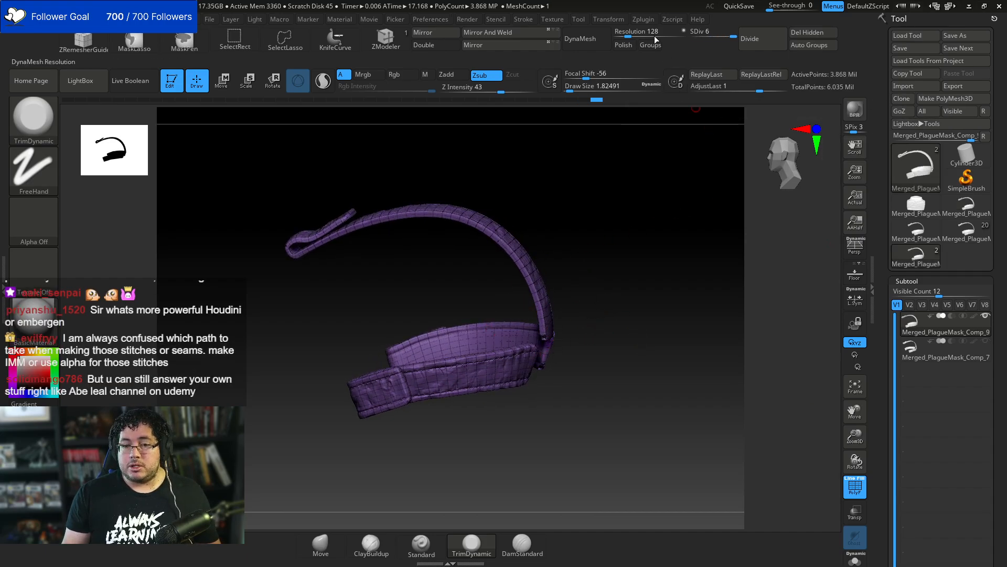
Decimate the cloned straps with Decimation Master's 250 k preset and export the result as MaskStraps_high
{"action": "left_click", "coordinate": [644, 19]}
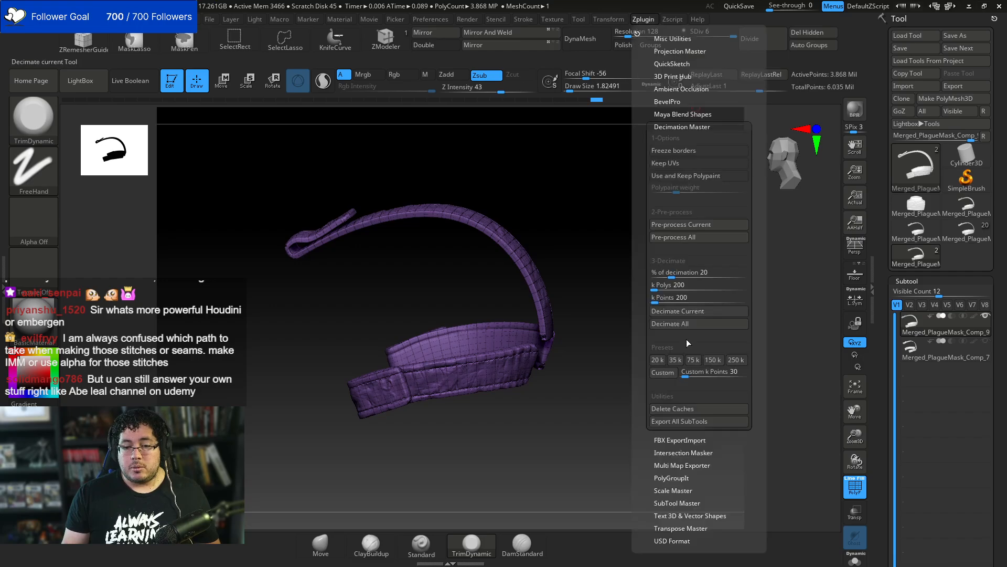
{"action": "left_click", "coordinate": [730, 363]}
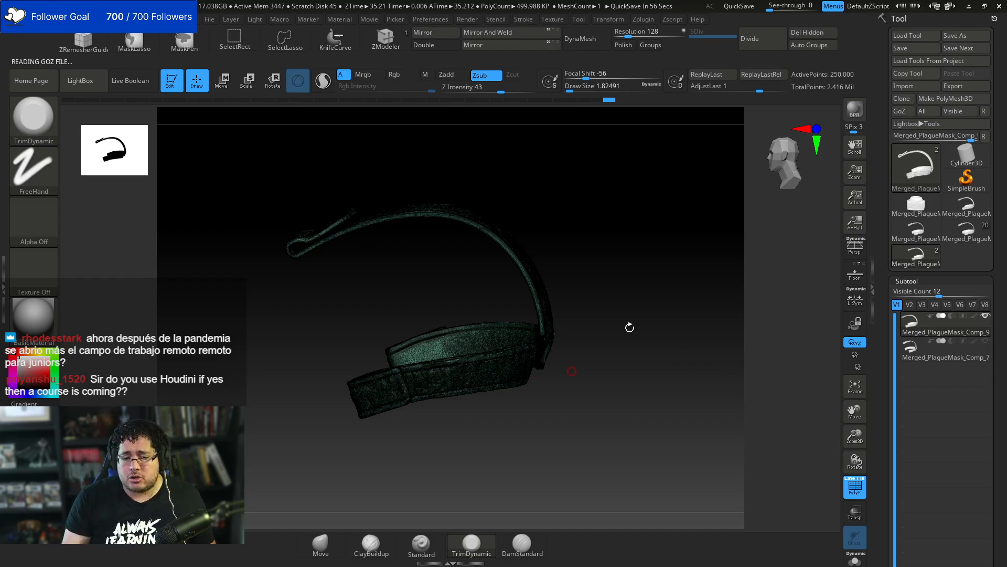
{"action": "left_click_drag", "start_coordinate": [644, 300], "coordinate": [634, 287]}
{"action": "left_click", "coordinate": [967, 91]}
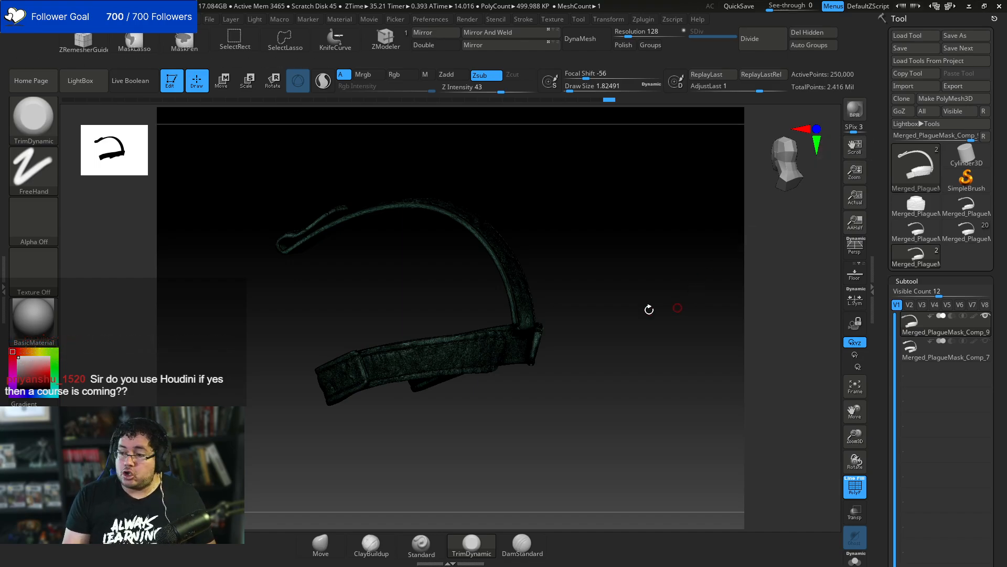
{"action": "left_click_drag", "start_coordinate": [616, 319], "coordinate": [497, 299]}
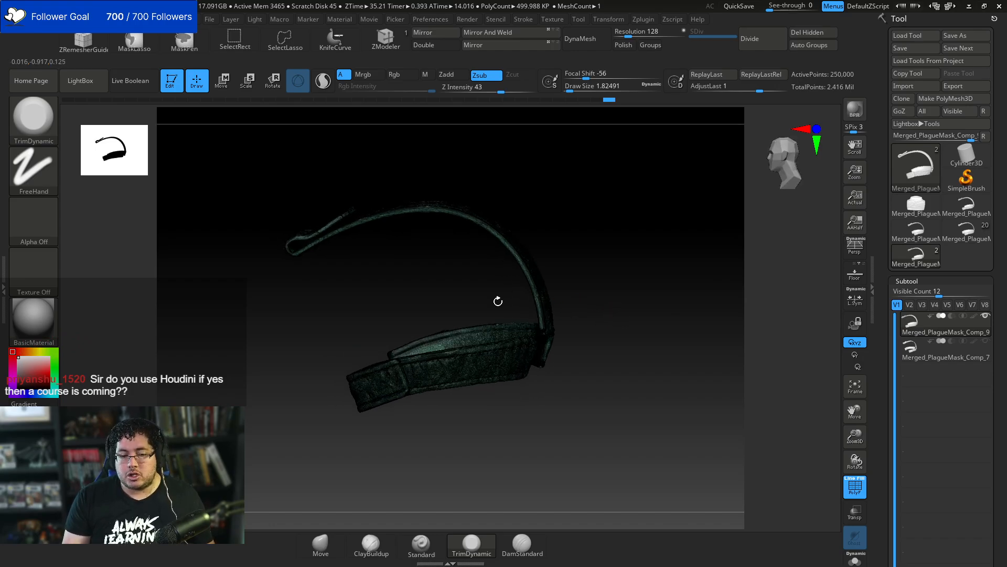
Switch back to the original subdivided straps tool and look over the straps and their folded ends
{"action": "left_click", "coordinate": [915, 231]}
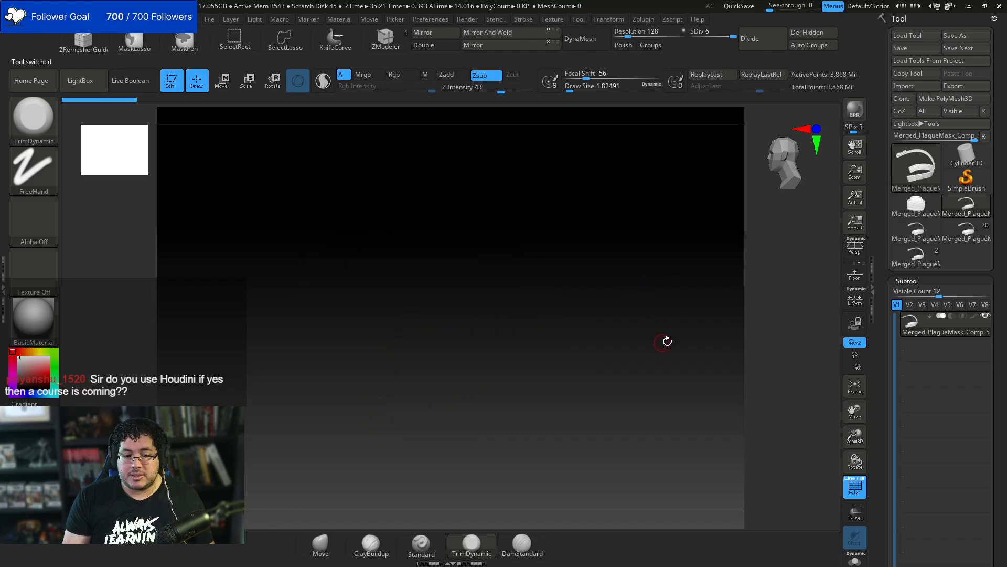
{"action": "left_click_drag", "start_coordinate": [566, 287], "coordinate": [558, 331]}
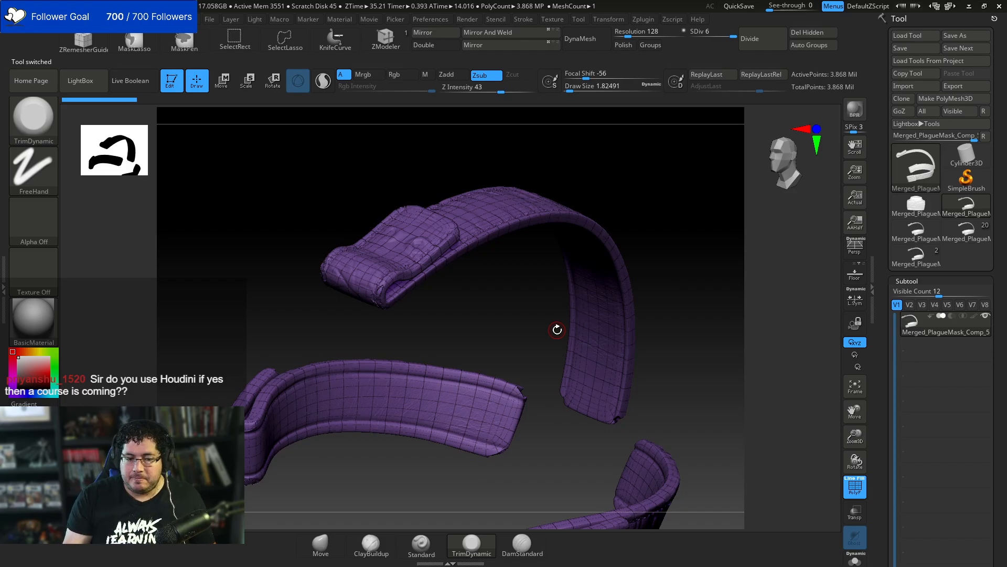
{"action": "left_click_drag", "start_coordinate": [514, 344], "coordinate": [515, 342]}
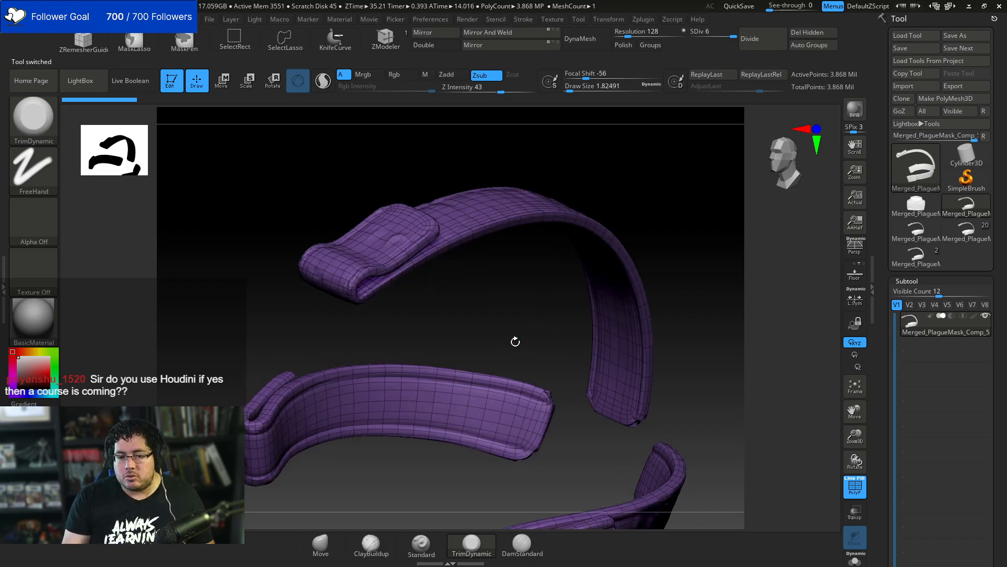
Switch to Maya and delete the old dense straps mesh polySurface6 from the rETOPO scene
{"action": "left_click", "coordinate": [970, 5]}
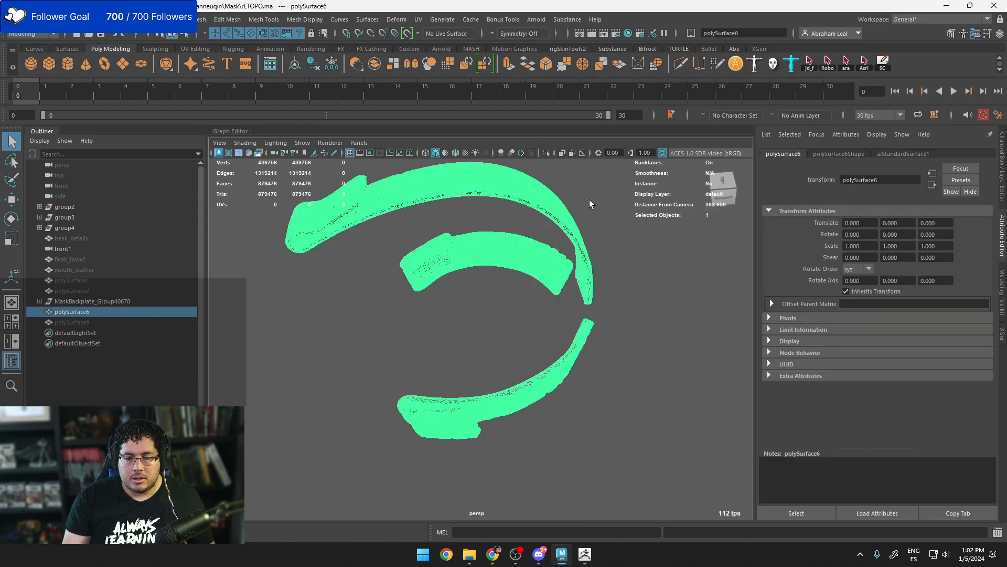
{"action": "left_click", "coordinate": [557, 242]}
{"action": "left_click", "coordinate": [553, 210]}
{"action": "key", "text": "Delete"}
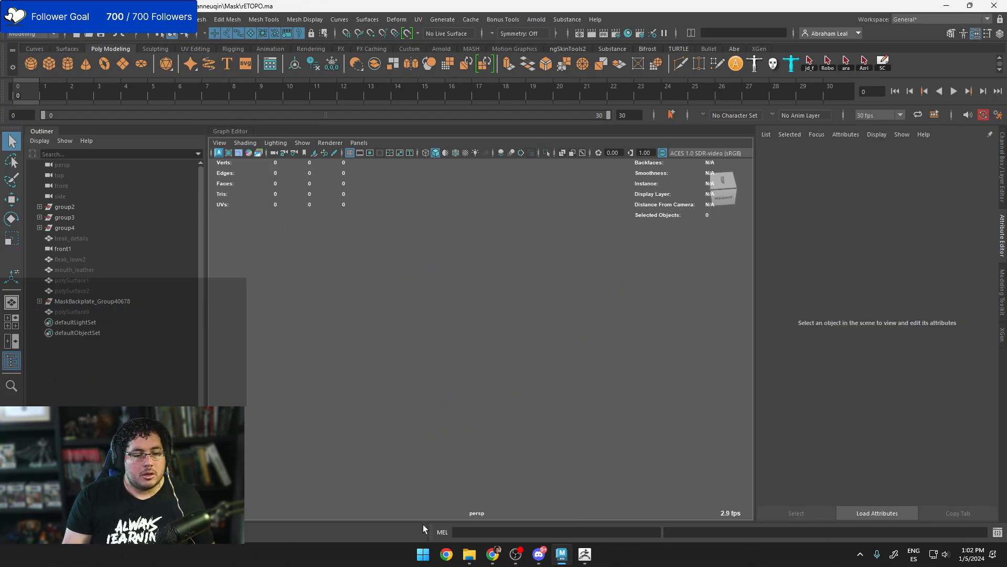
Import MaskStraps_low and MaskStraps_high from the Mask folder into the scene
{"action": "left_click", "coordinate": [469, 554]}
{"action": "left_click_drag", "start_coordinate": [756, 210], "coordinate": [351, 281]}
{"action": "left_click", "coordinate": [383, 334]}
{"action": "left_click", "coordinate": [469, 554]}
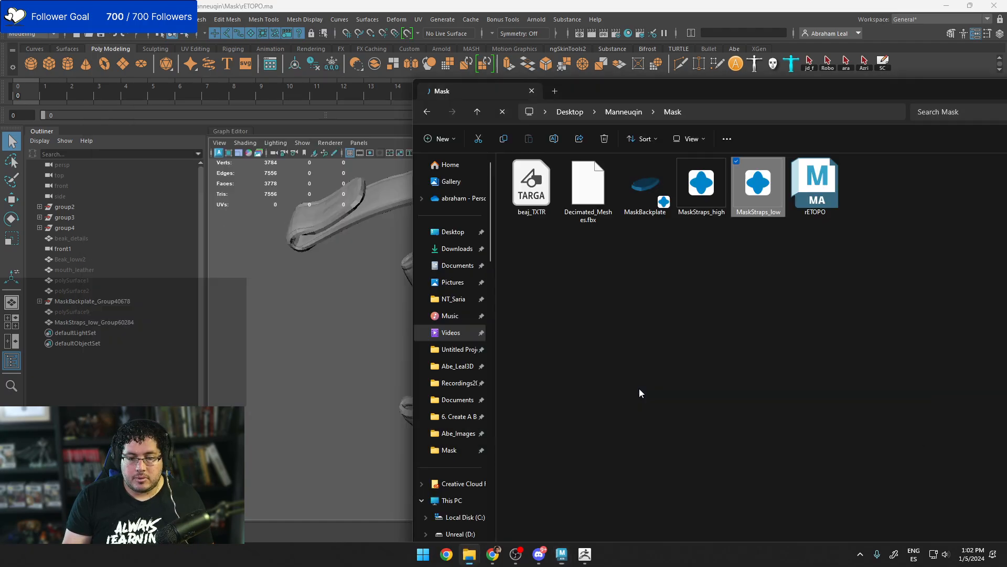
{"action": "left_click_drag", "start_coordinate": [708, 190], "coordinate": [312, 373]}
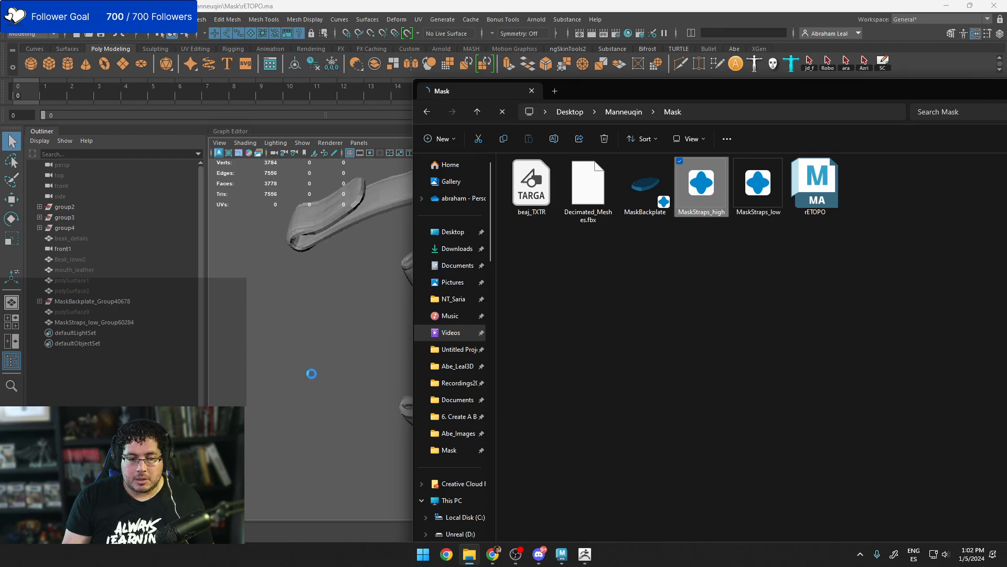
{"action": "left_click", "coordinate": [311, 373]}
{"action": "left_click", "coordinate": [344, 208]}
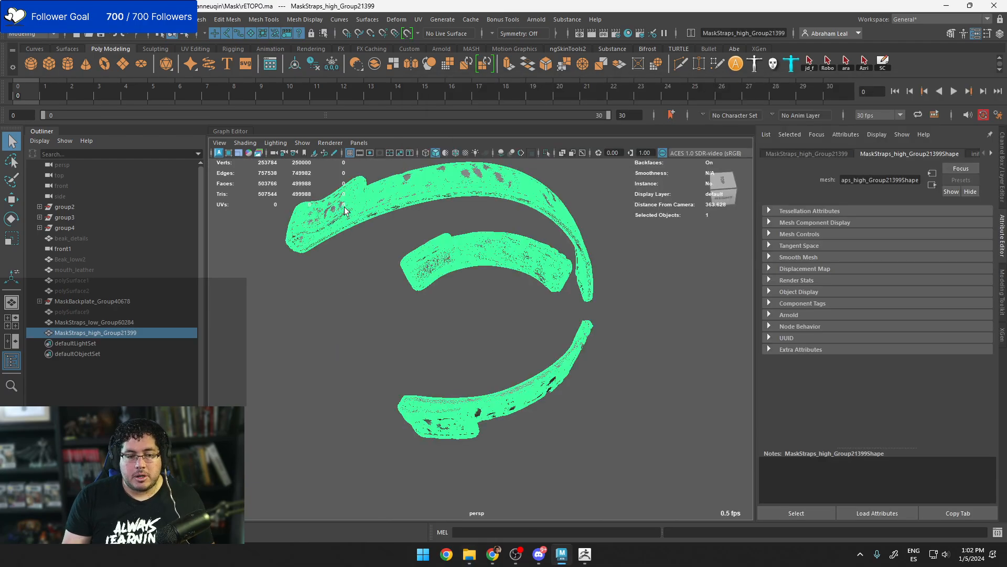
Isolate the imported high-poly straps and examine the stitching and the fold's edge up close
{"action": "left_click_drag", "start_coordinate": [343, 208], "coordinate": [413, 301], "text": "alt"}
{"action": "right_click_drag", "start_coordinate": [414, 301], "coordinate": [457, 377], "text": "alt"}
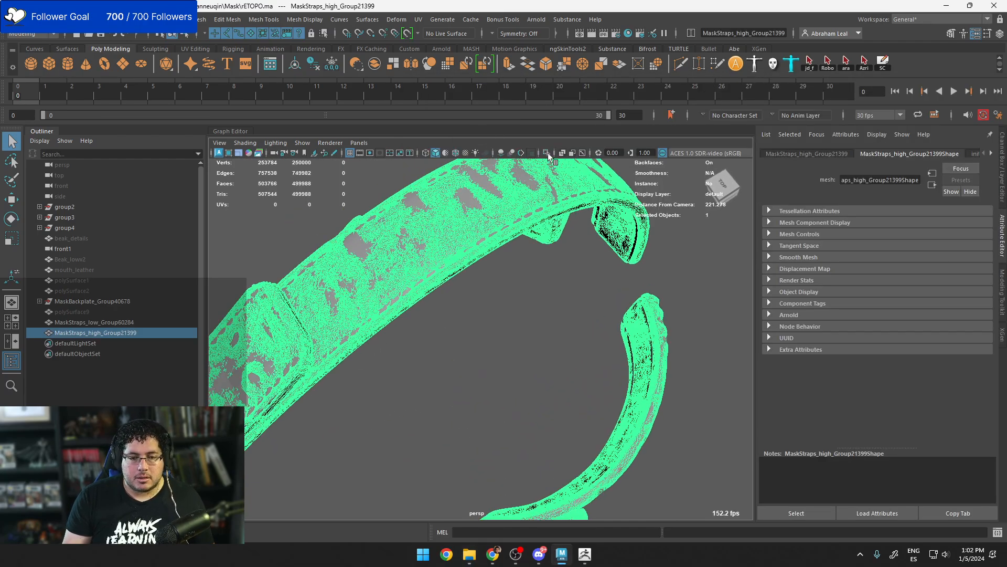
{"action": "left_click", "coordinate": [548, 153]}
{"action": "middle_click_drag", "start_coordinate": [400, 367], "coordinate": [489, 341], "text": "alt"}
{"action": "left_click", "coordinate": [515, 390]}
{"action": "right_click_drag", "start_coordinate": [489, 341], "coordinate": [551, 431], "text": "alt"}
{"action": "right_click_drag", "start_coordinate": [485, 360], "coordinate": [508, 388], "text": "alt"}
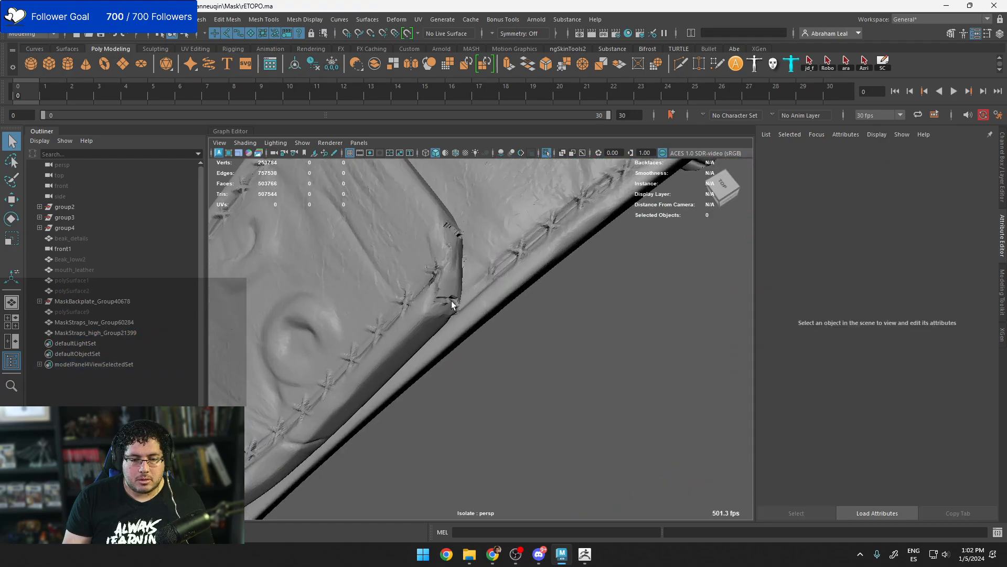
{"action": "right_click_drag", "start_coordinate": [451, 301], "coordinate": [470, 318], "text": "alt"}
{"action": "left_click", "coordinate": [451, 295]}
{"action": "key", "text": "f"}
{"action": "left_click", "coordinate": [565, 366]}
{"action": "right_click_drag", "start_coordinate": [409, 210], "coordinate": [465, 304], "text": "alt"}
{"action": "mouse_move", "coordinate": [465, 304]}
{"action": "left_mouse_down", "text": "alt"}
{"action": "mouse_move", "coordinate": [479, 267]}
{"action": "mouse_move", "coordinate": [464, 306]}
{"action": "mouse_move", "coordinate": [434, 310]}
{"action": "mouse_move", "coordinate": [380, 288]}
{"action": "mouse_move", "coordinate": [531, 210]}
{"action": "mouse_move", "coordinate": [428, 326]}
{"action": "mouse_move", "coordinate": [457, 301]}
{"action": "left_mouse_up", "text": "alt"}
Turn off the isolation, hide the high-poly straps and select the low-poly straps
{"action": "left_click", "coordinate": [531, 209]}
{"action": "left_click", "coordinate": [546, 152]}
{"action": "key", "text": "ctrl+h"}
{"action": "left_click", "coordinate": [531, 245]}
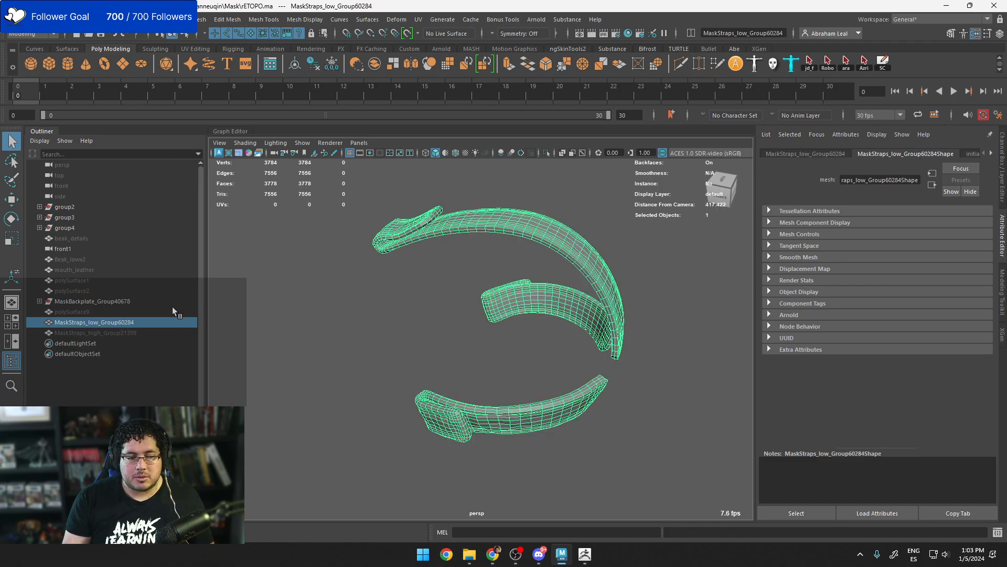
Unhide the mask body polySurface1 and the beak mesh Beak_lowv2 alongside the low-poly straps
{"action": "left_click", "coordinate": [106, 311]}
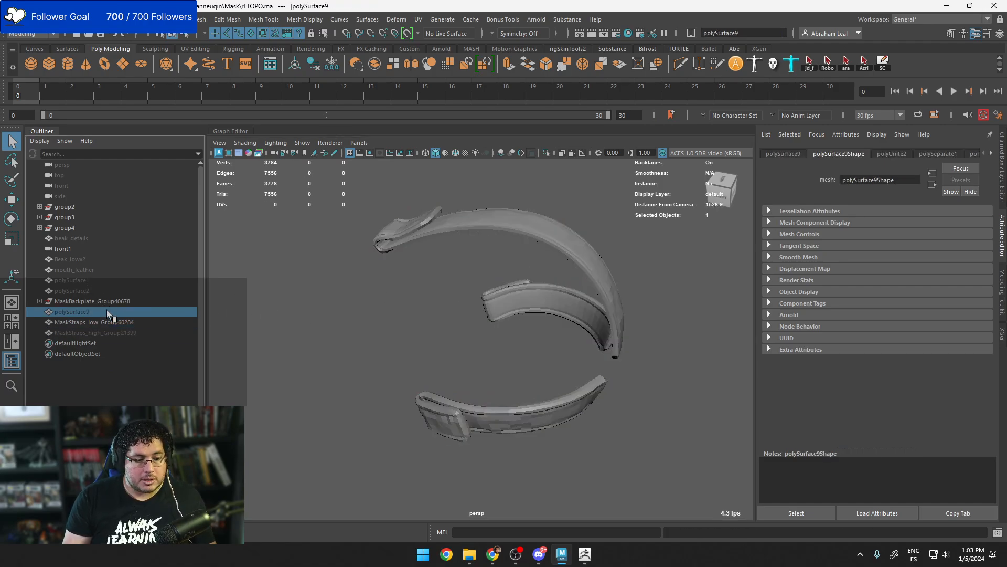
{"action": "key", "text": "ctrl+h"}
{"action": "key", "text": "ctrl+h"}
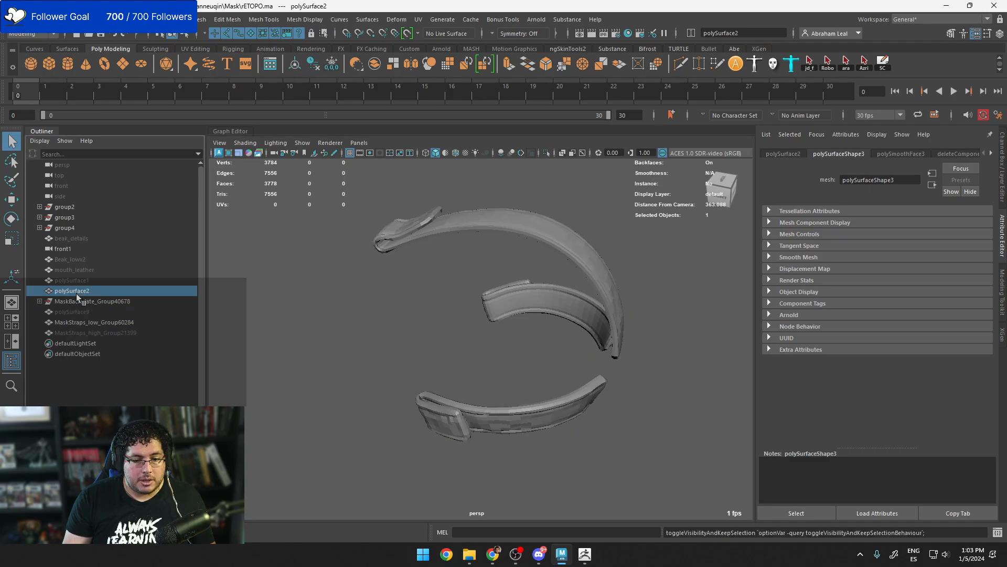
{"action": "left_click", "coordinate": [83, 280]}
{"action": "key", "text": "ctrl+h"}
{"action": "left_click", "coordinate": [80, 269]}
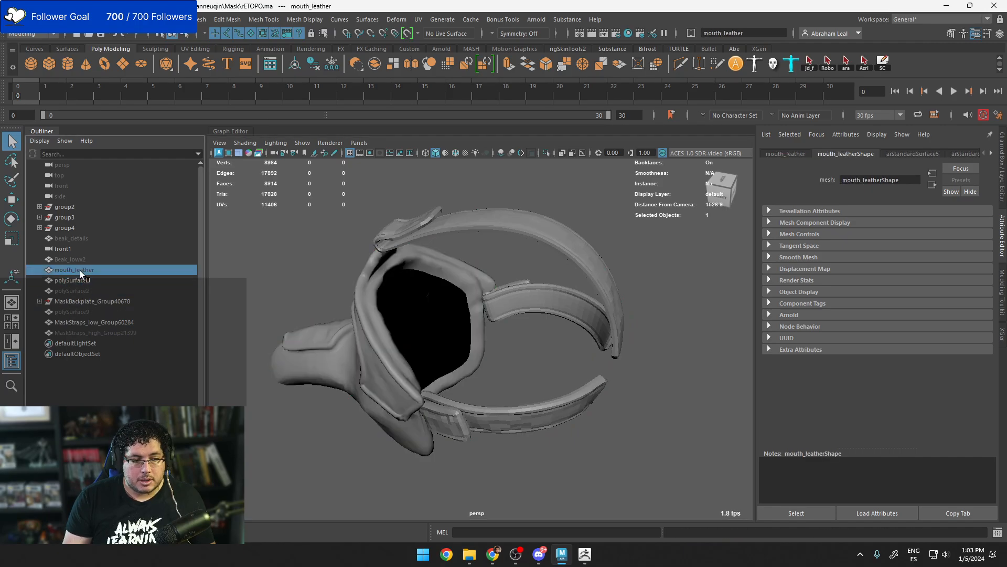
{"action": "key", "text": "ctrl+h"}
{"action": "key", "text": "ctrl+h"}
{"action": "left_click", "coordinate": [73, 259]}
{"action": "key", "text": "ctrl+h"}
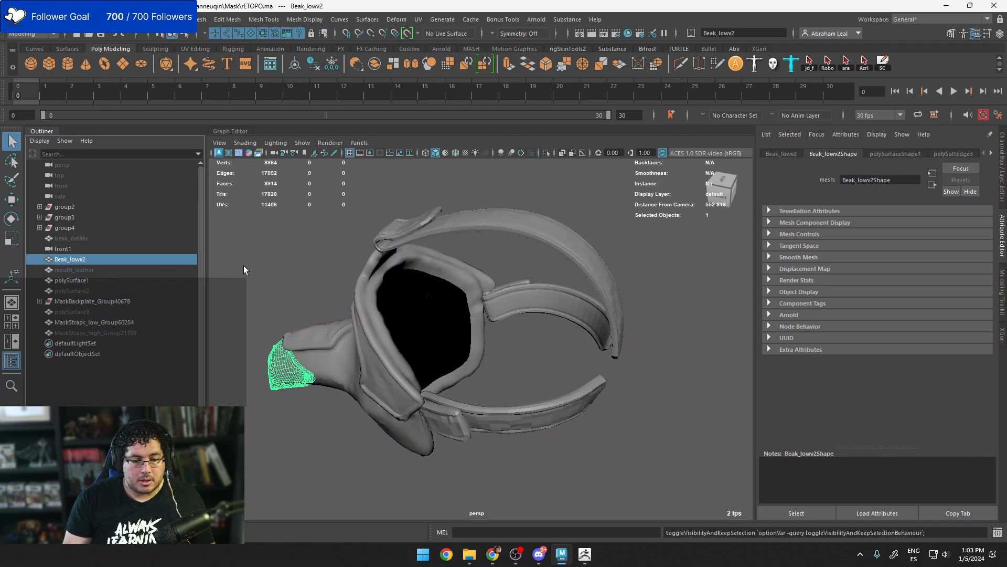
{"action": "left_click", "coordinate": [322, 274]}
{"action": "left_click_drag", "start_coordinate": [325, 274], "coordinate": [361, 250], "text": "alt"}
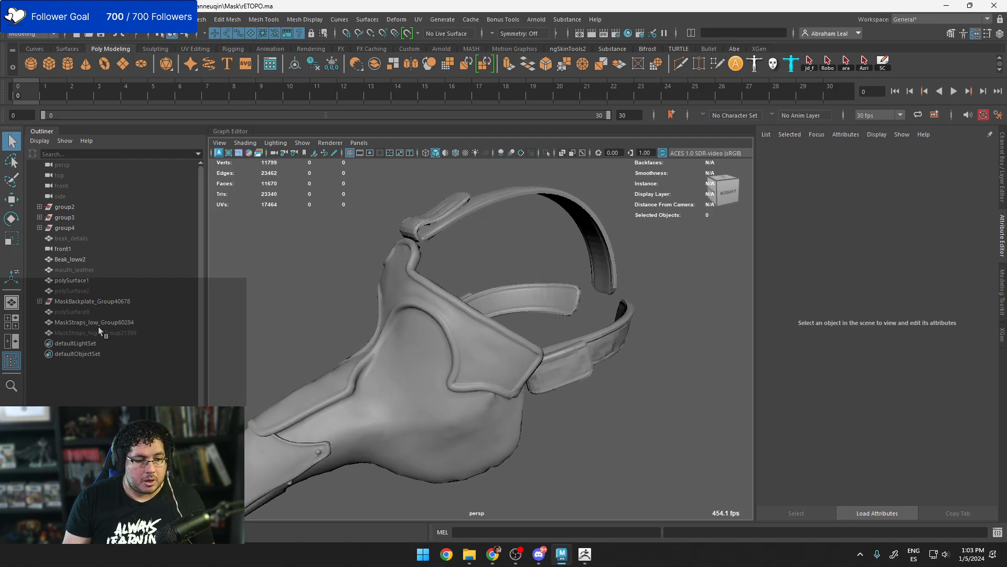
Show polySurface9 behind the straps to identify it, and hide it again
{"action": "left_click", "coordinate": [84, 310]}
{"action": "key", "text": "ctrl+h"}
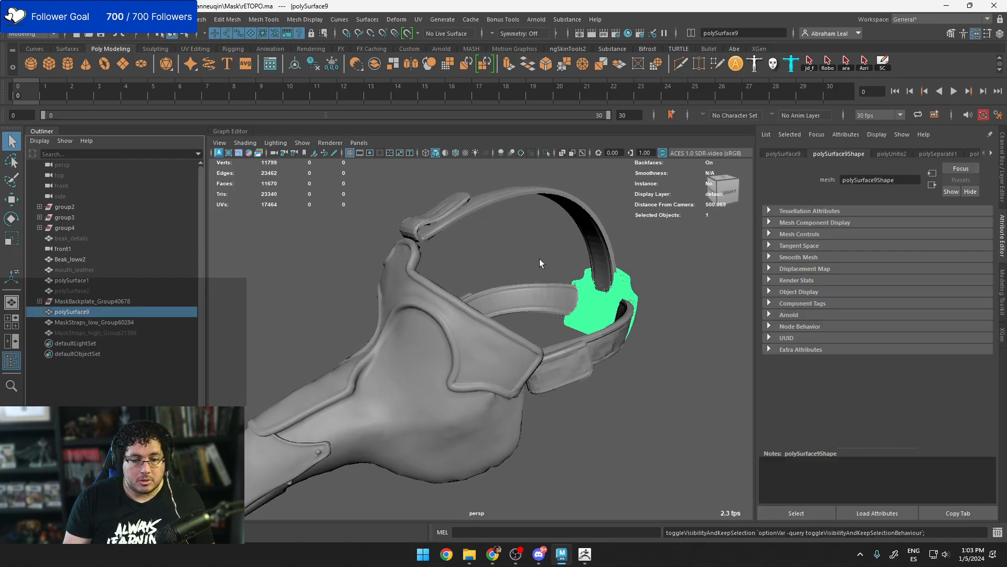
{"action": "key", "text": "ctrl+h"}
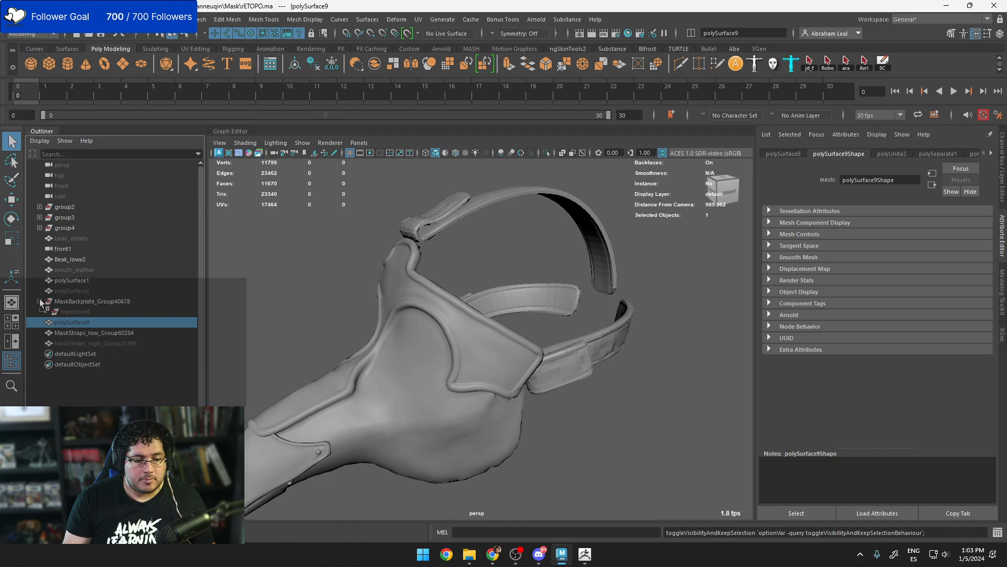
{"action": "key", "text": "ctrl+h"}
Expand group2 and group3 in the scene hierarchy and unhide the buckles mesh
{"action": "key", "text": "h"}
{"action": "scroll", "coordinate": [329, 254], "scroll_direction": "down", "scroll_amount": 4}
{"action": "middle_click_drag", "start_coordinate": [367, 244], "coordinate": [378, 378], "text": "alt"}
{"action": "scroll", "coordinate": [378, 379], "scroll_direction": "down", "scroll_amount": 1}
{"action": "left_click", "coordinate": [66, 207]}
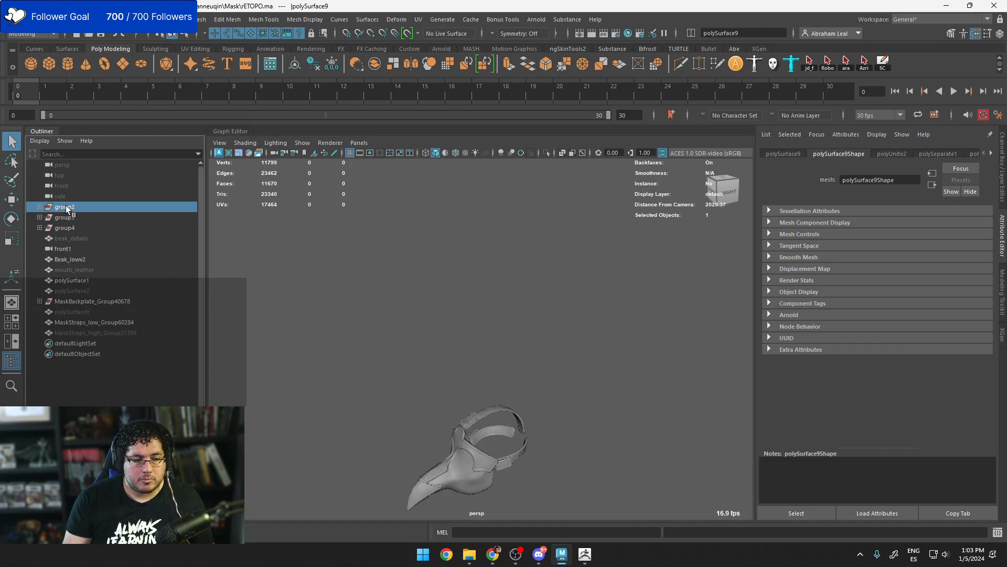
{"action": "left_click", "coordinate": [40, 207]}
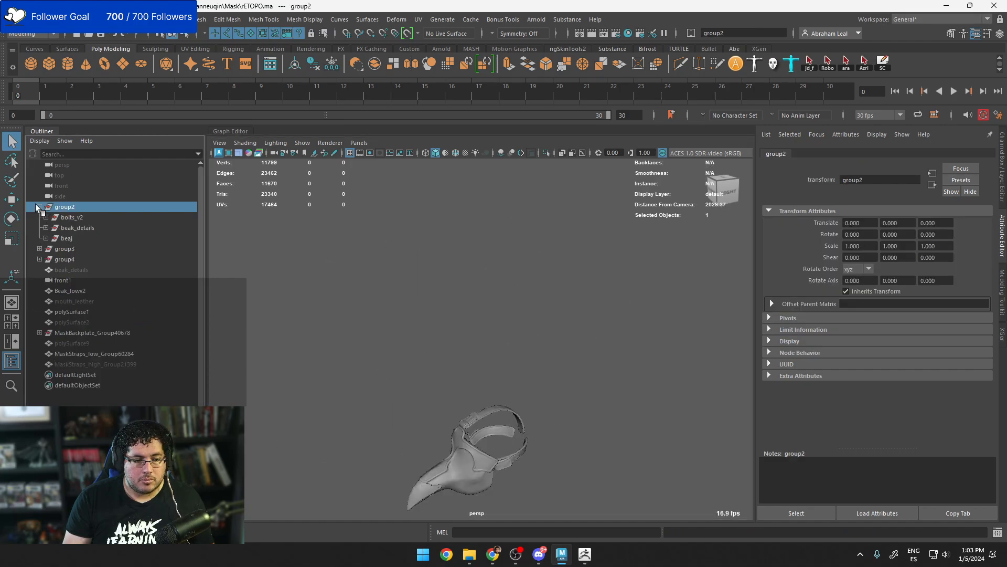
{"action": "left_click", "coordinate": [39, 248]}
{"action": "left_click", "coordinate": [55, 261]}
{"action": "key", "text": "h"}
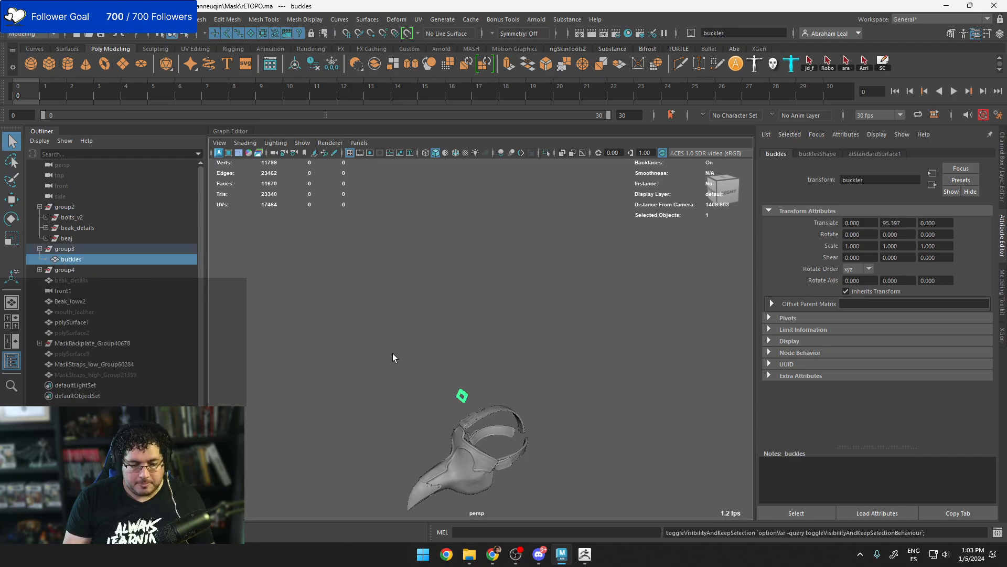
Examine the mask, low-poly straps and buckle together from several angles
{"action": "left_click", "coordinate": [393, 354]}
{"action": "middle_click_drag", "start_coordinate": [418, 391], "coordinate": [412, 320], "text": "alt"}
{"action": "right_click_drag", "start_coordinate": [412, 320], "coordinate": [525, 375], "text": "alt"}
{"action": "left_click_drag", "start_coordinate": [525, 375], "coordinate": [558, 357], "text": "alt"}
{"action": "scroll", "coordinate": [557, 356], "scroll_direction": "up", "scroll_amount": 3}
{"action": "middle_click_drag", "start_coordinate": [524, 362], "coordinate": [585, 330], "text": "alt"}
{"action": "left_click_drag", "start_coordinate": [585, 329], "coordinate": [527, 357], "text": "alt"}
{"action": "left_click", "coordinate": [523, 285]}
{"action": "left_click_drag", "start_coordinate": [525, 286], "coordinate": [560, 257], "text": "alt"}
{"action": "middle_click_drag", "start_coordinate": [621, 320], "coordinate": [601, 311], "text": "alt"}
{"action": "scroll", "coordinate": [527, 241], "scroll_direction": "down", "scroll_amount": 5}
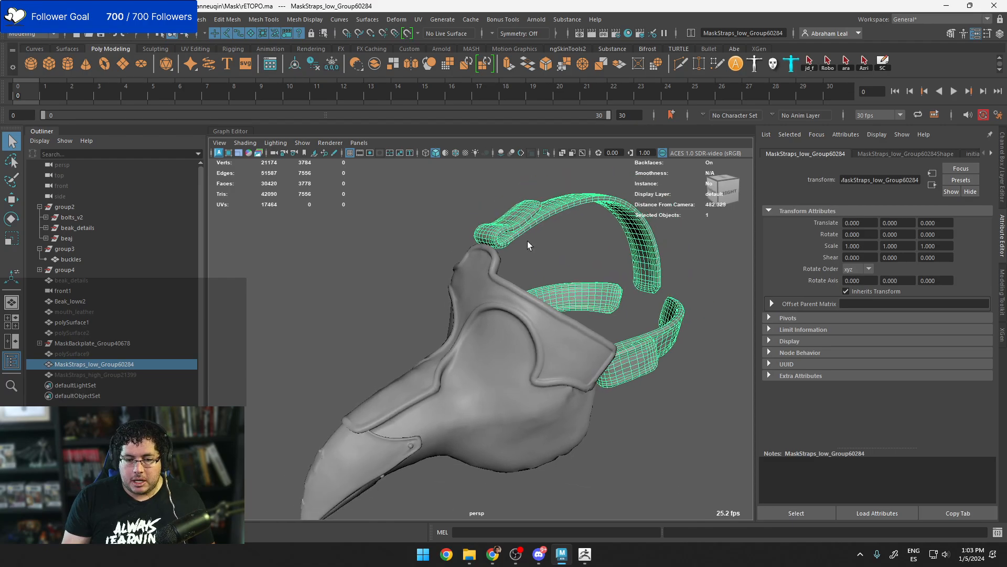
{"action": "right_click_drag", "start_coordinate": [517, 242], "coordinate": [548, 223]}
{"action": "left_click", "coordinate": [573, 206]}
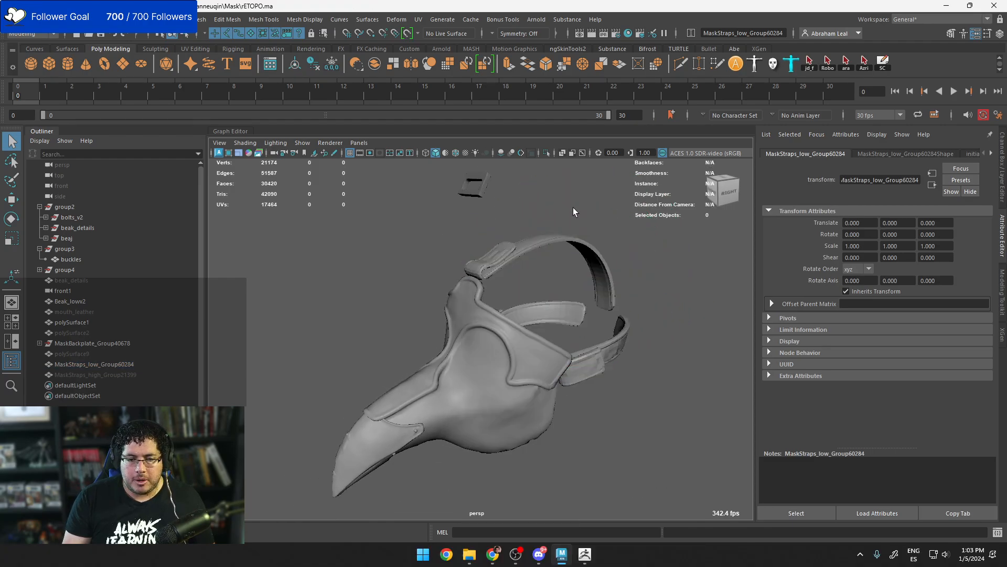
{"action": "middle_click_drag", "start_coordinate": [569, 259], "coordinate": [589, 238], "text": "alt"}
{"action": "scroll", "coordinate": [589, 237], "scroll_direction": "up", "scroll_amount": 2}
Apply Soften/Harden Edges to the low-poly straps and review the shading across the mask
{"action": "left_click", "coordinate": [558, 212]}
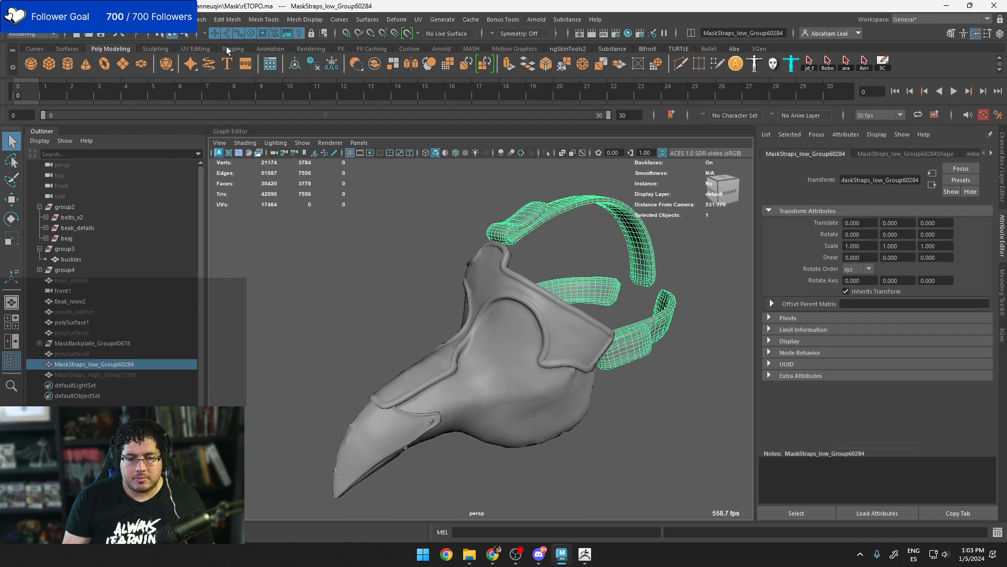
{"action": "left_click", "coordinate": [305, 17]}
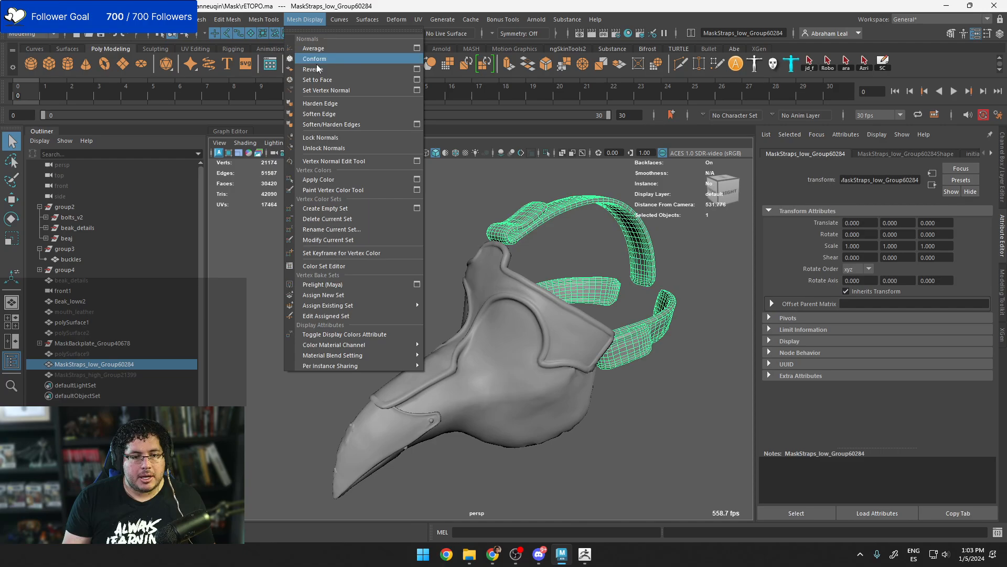
{"action": "left_click", "coordinate": [334, 126]}
{"action": "left_click", "coordinate": [472, 260]}
{"action": "middle_click_drag", "start_coordinate": [472, 259], "coordinate": [392, 245], "text": "alt"}
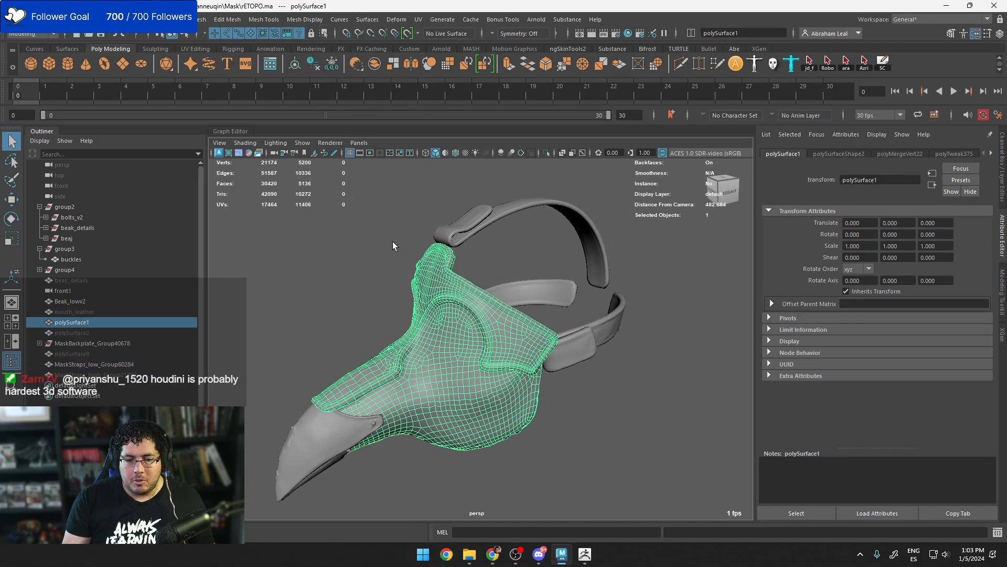
{"action": "left_click", "coordinate": [406, 258]}
{"action": "mouse_move", "coordinate": [420, 270]}
{"action": "left_mouse_down", "text": "alt"}
{"action": "mouse_move", "coordinate": [462, 269]}
{"action": "mouse_move", "coordinate": [424, 261]}
{"action": "mouse_move", "coordinate": [400, 278]}
{"action": "mouse_move", "coordinate": [436, 273]}
{"action": "left_mouse_up", "text": "alt"}
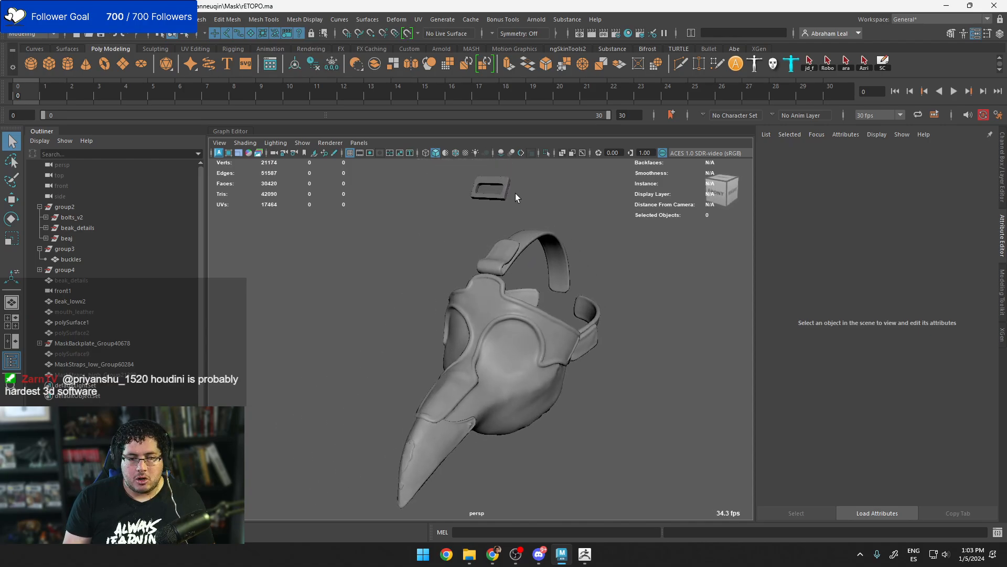
{"action": "left_click_drag", "start_coordinate": [515, 196], "coordinate": [641, 322], "text": "alt"}
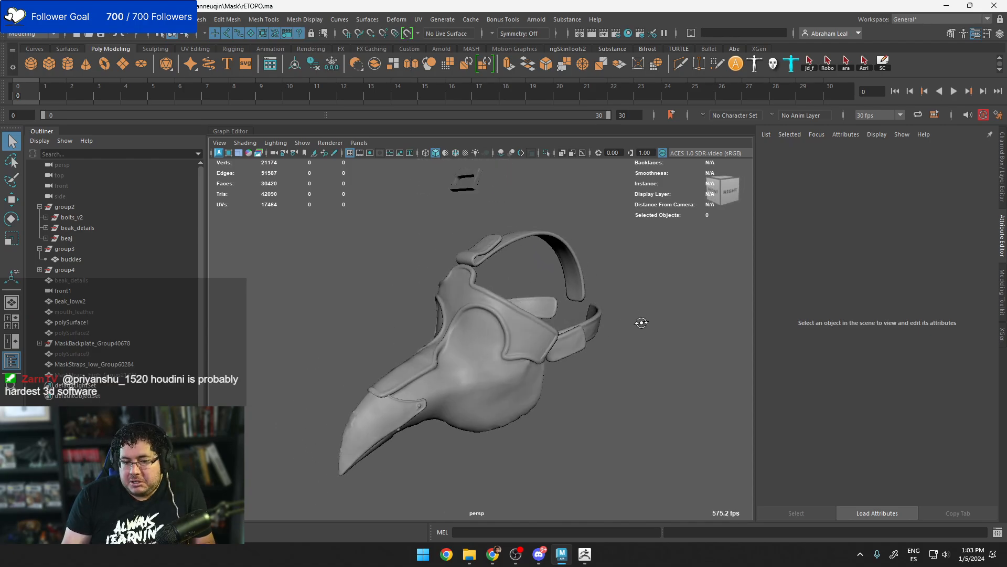